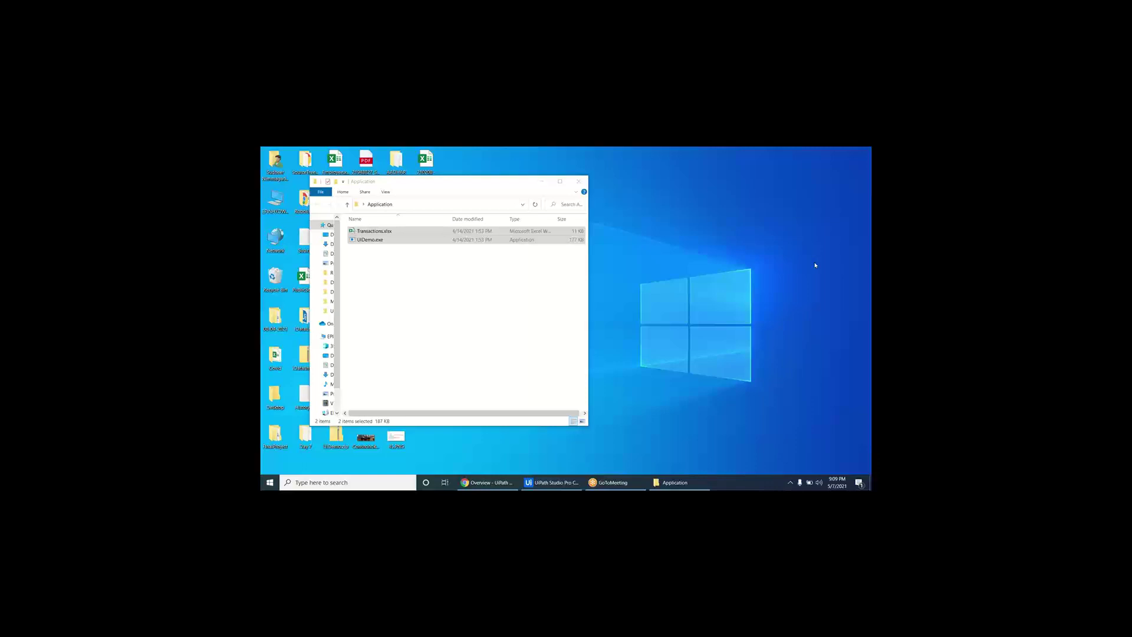
# - Launch UIDemo.exe from the folder and place its login window beside the folder
pyautogui.click(470, 273)
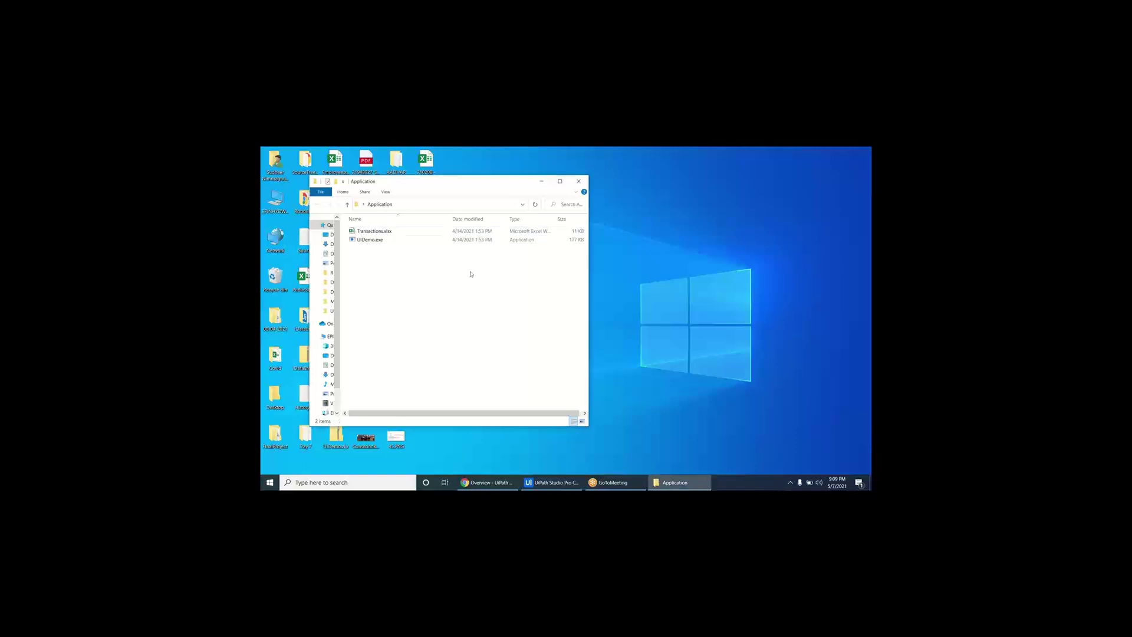
pyautogui.doubleClick(405, 239)
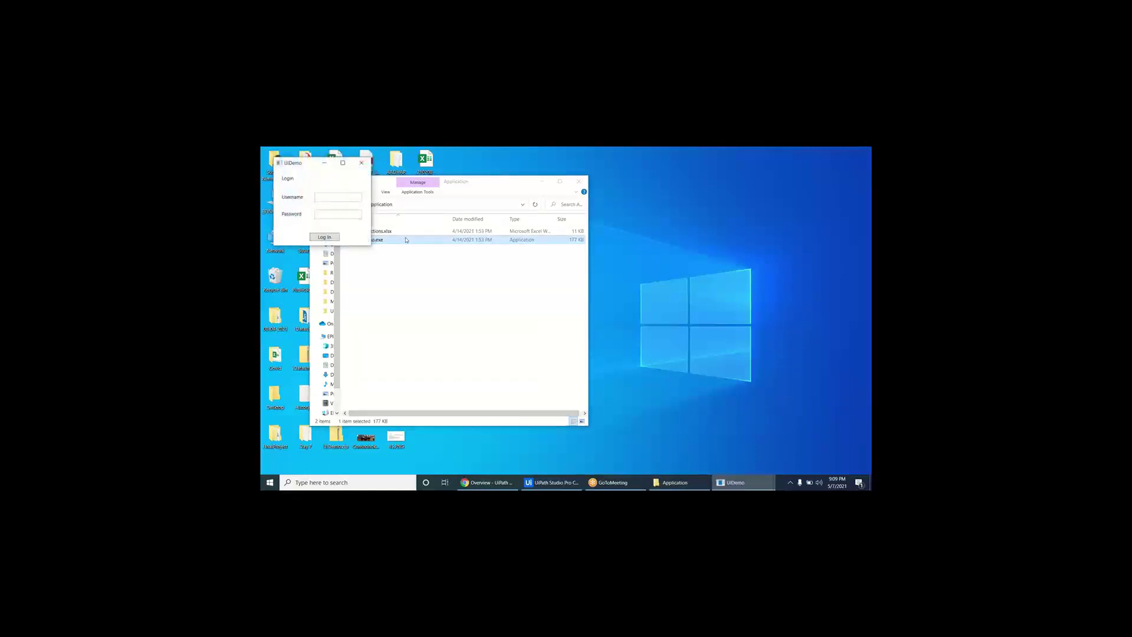
pyautogui.moveTo(304, 164); pyautogui.dragTo(644, 224)
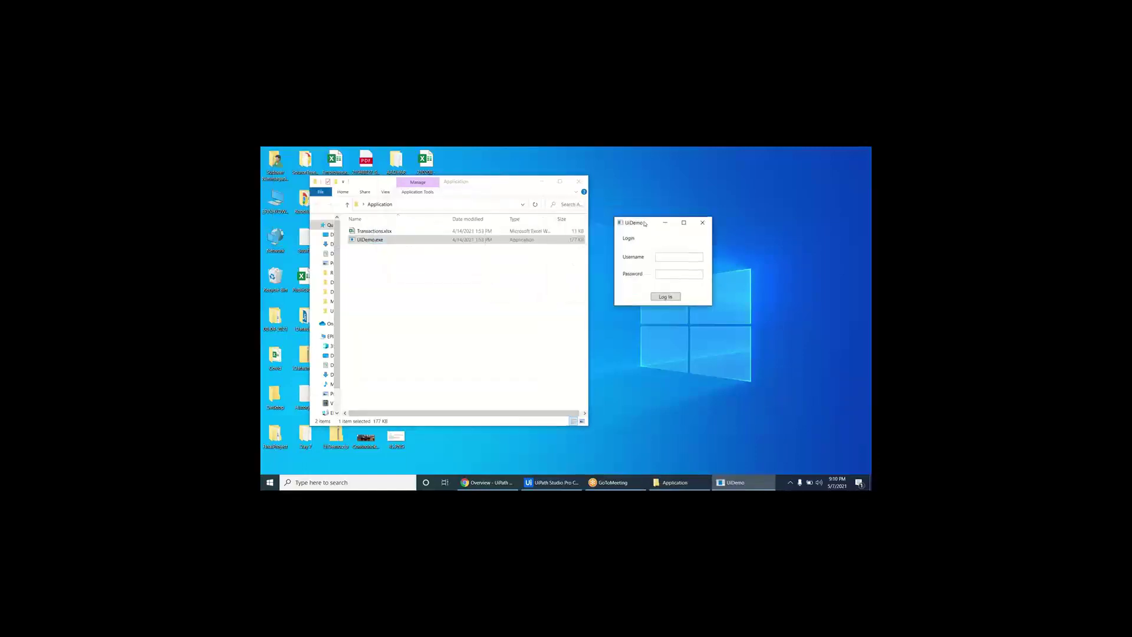
# - Log in to UiDemo with the admin username and password, then move its window right
pyautogui.click(663, 258)
pyautogui.write('adminpasswo')
pyautogui.click(668, 298)
pyautogui.moveTo(456, 183); pyautogui.dragTo(682, 196)
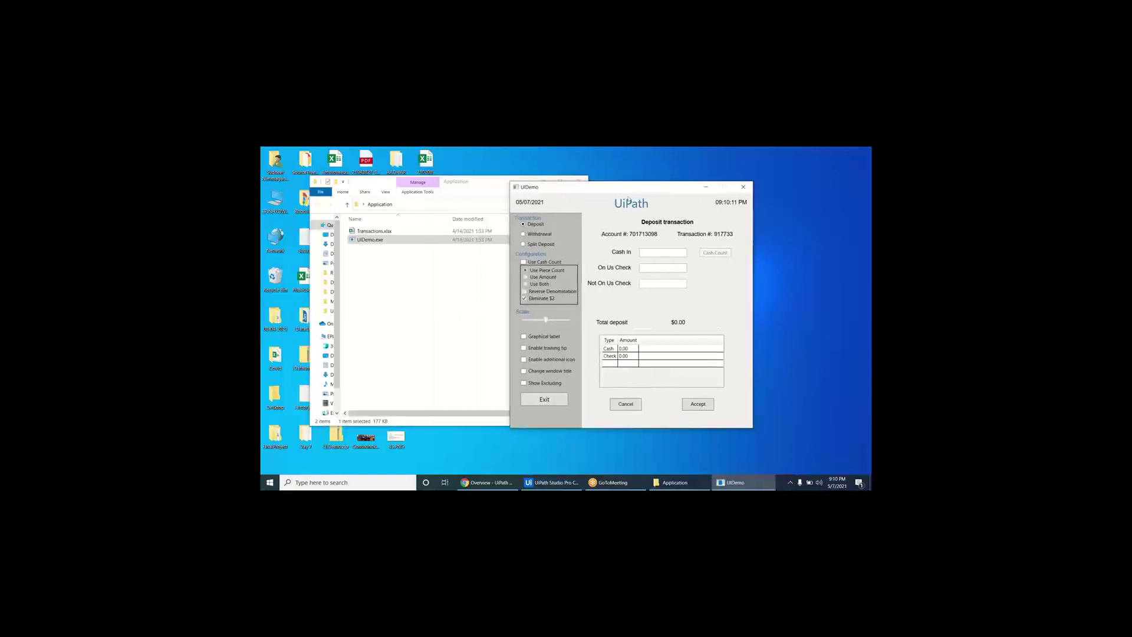
pyautogui.click(391, 232)
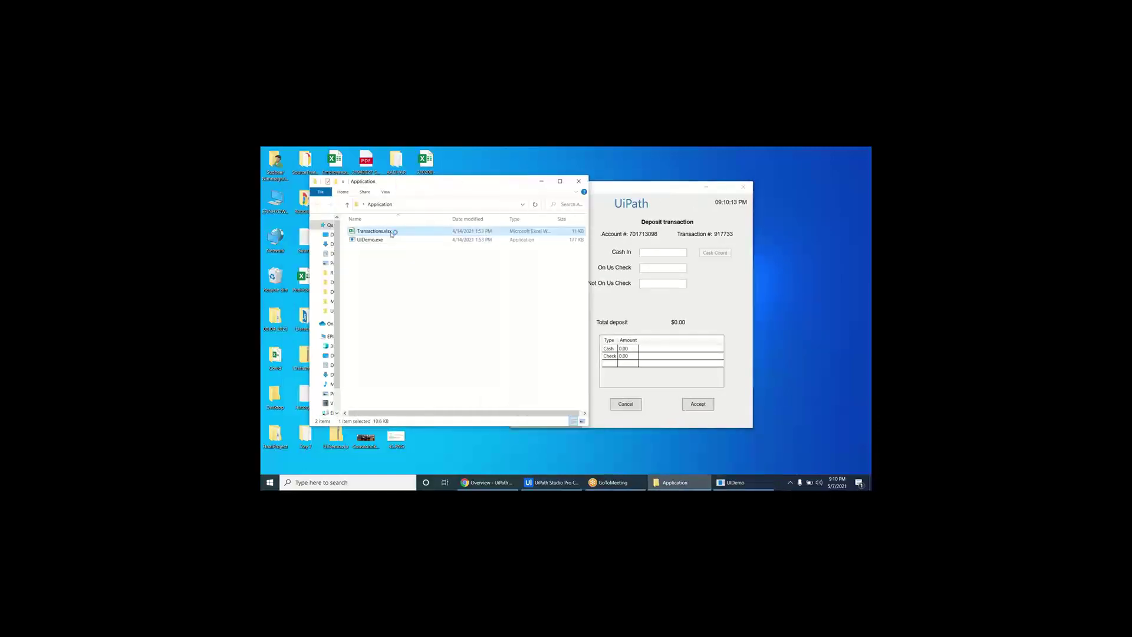
# - Open Transactions.xlsx, review the amounts in A2:C18, and submit a test deposit in UiDemo
pyautogui.doubleClick(390, 232)
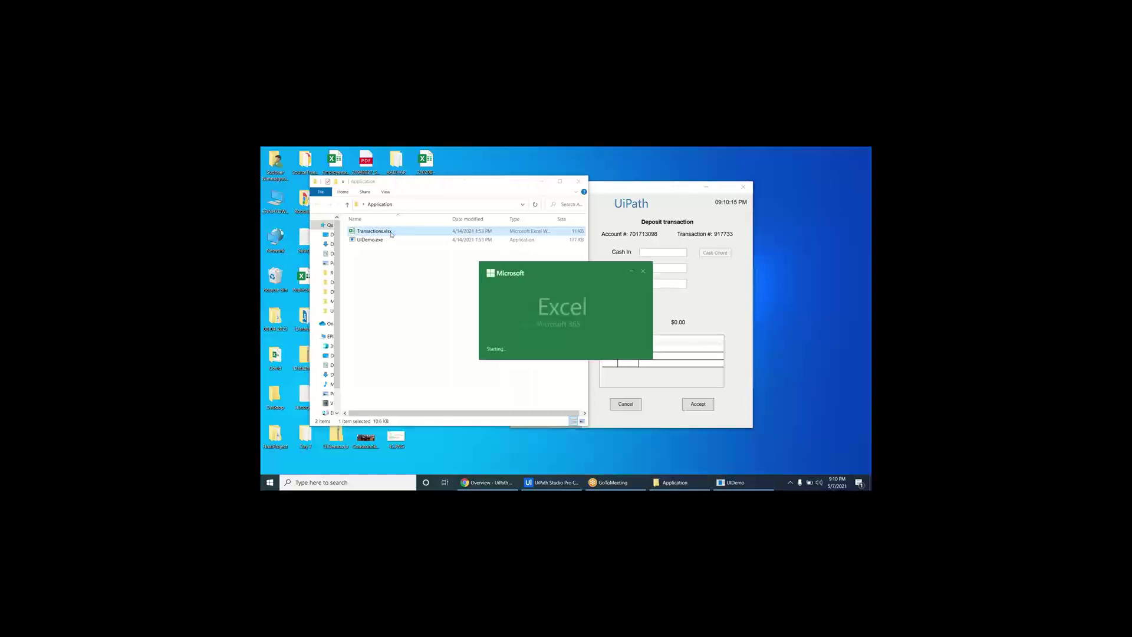
pyautogui.moveTo(293, 248); pyautogui.dragTo(377, 371)
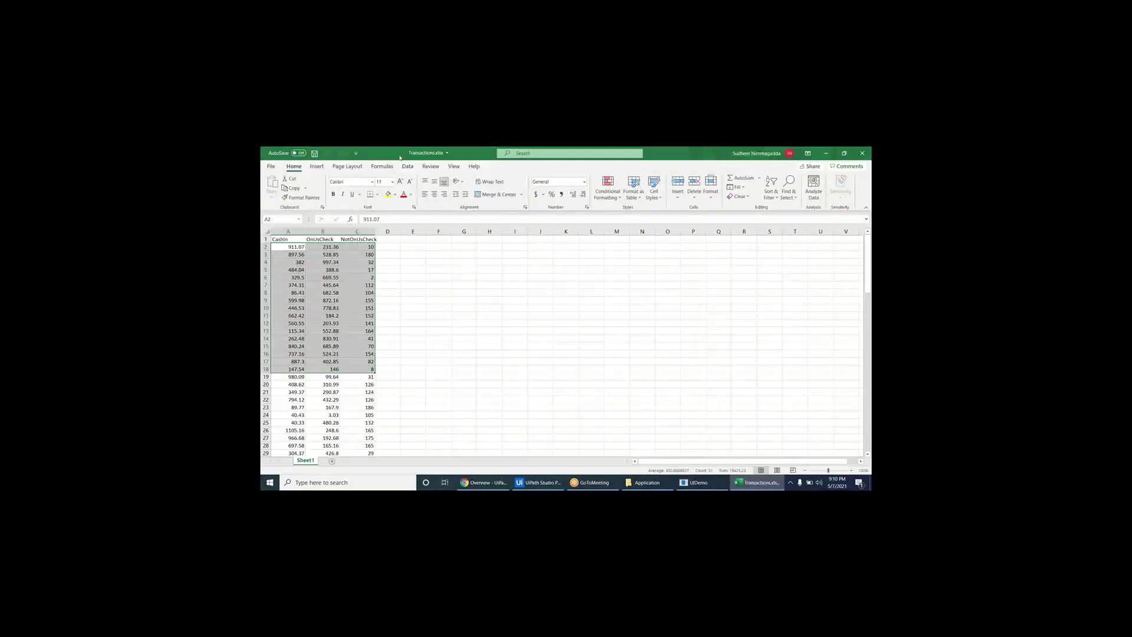
pyautogui.moveTo(412, 152); pyautogui.dragTo(321, 255)
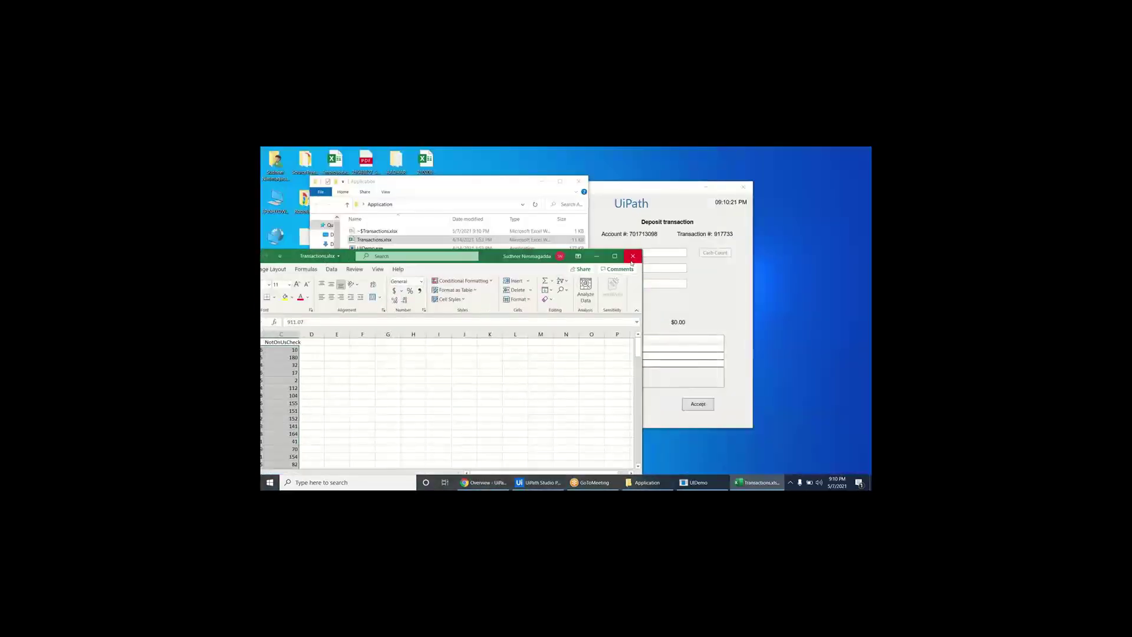
pyautogui.moveTo(523, 256); pyautogui.dragTo(655, 303)
pyautogui.click(657, 268)
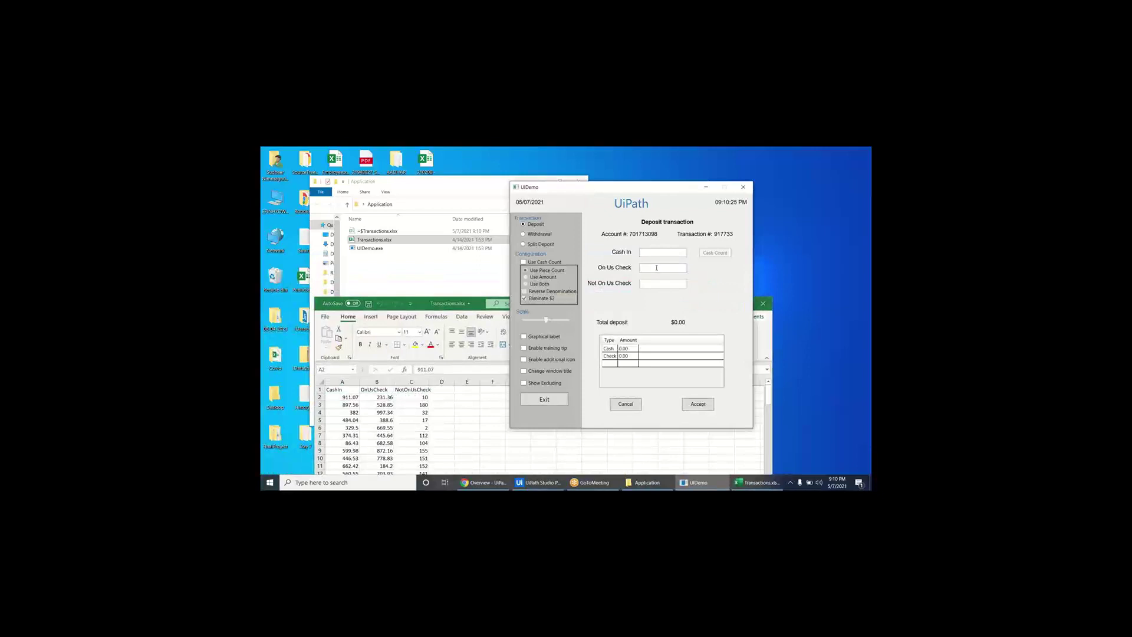
pyautogui.click(660, 281)
pyautogui.click(699, 407)
# - Scroll through the CashIn, OnUsCheck and NotOnUsCheck amounts to row 107, then close the workbook
pyautogui.click(480, 308)
pyautogui.scroll(-3, 413, 331)
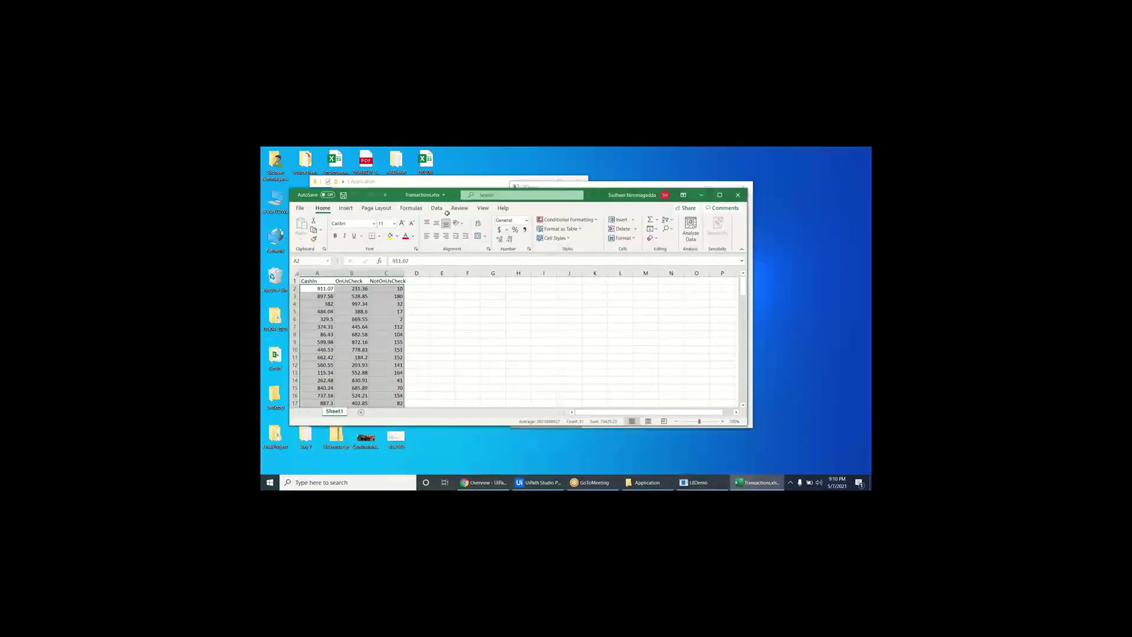
pyautogui.click(417, 316)
pyautogui.scroll(-16, 409, 340)
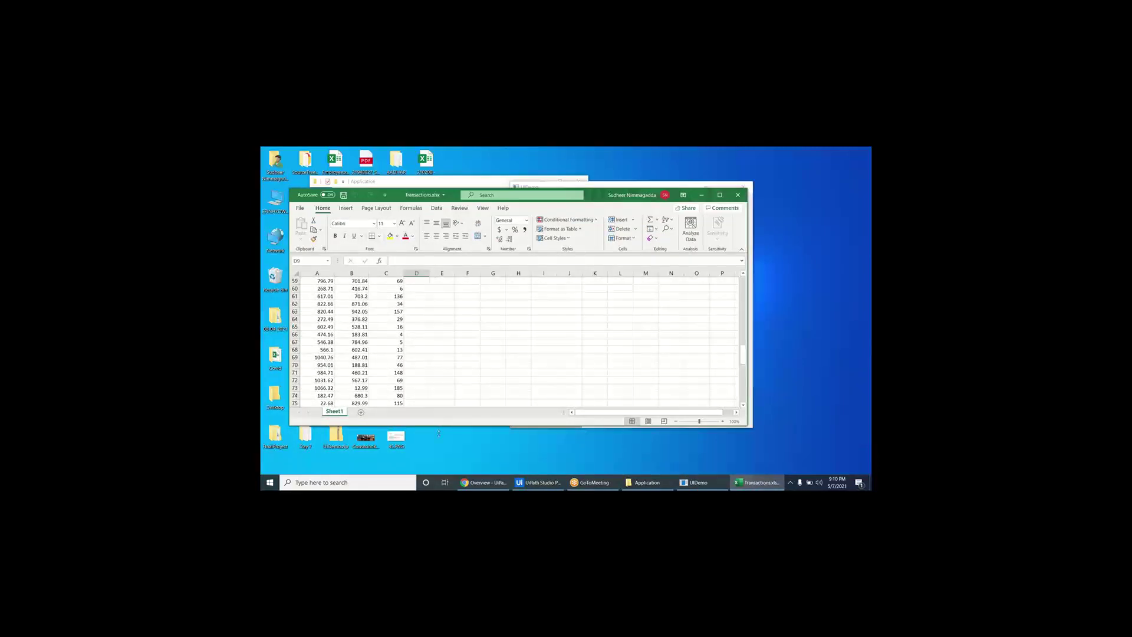
pyautogui.moveTo(439, 425); pyautogui.dragTo(439, 475)
pyautogui.click(417, 384)
pyautogui.scroll(-5, 379, 395)
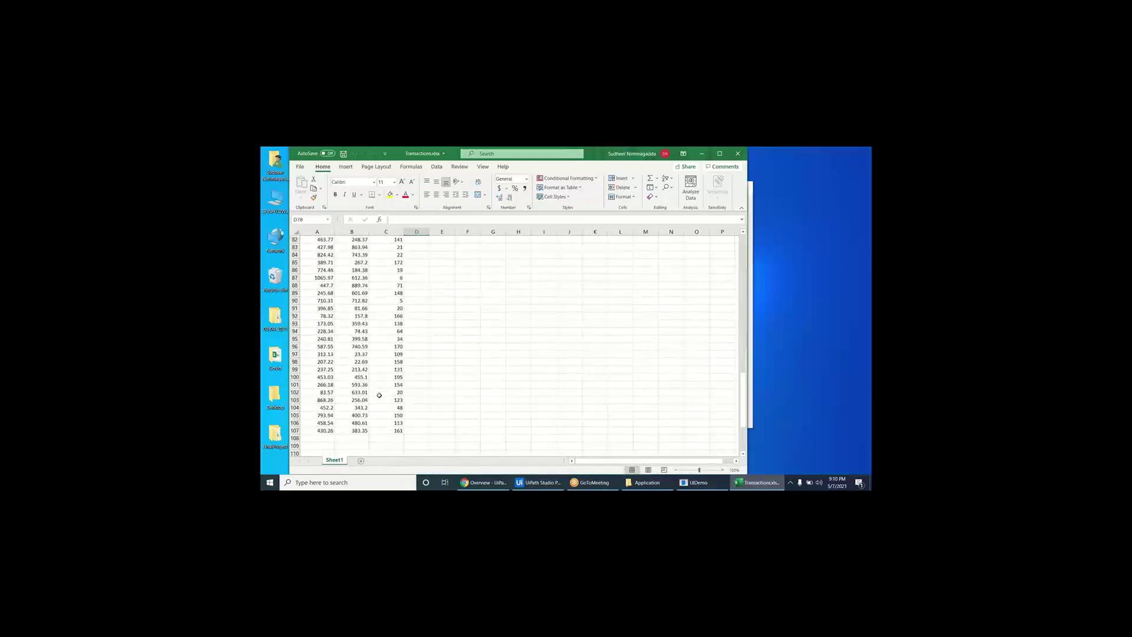
pyautogui.scroll(20, 379, 392)
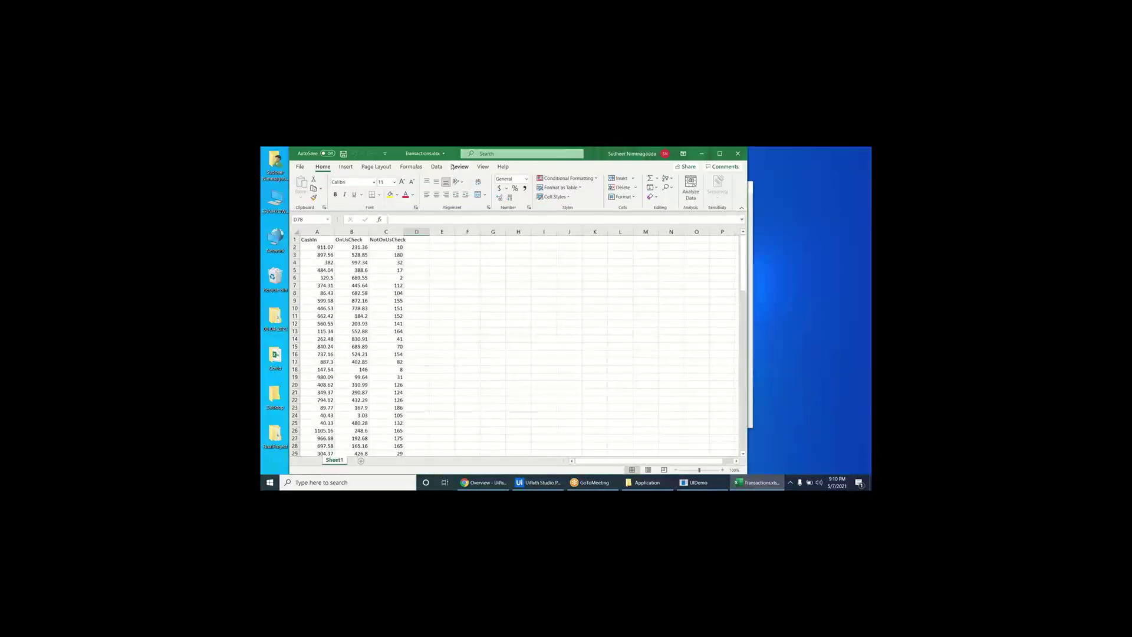
pyautogui.moveTo(693, 156); pyautogui.dragTo(674, 276)
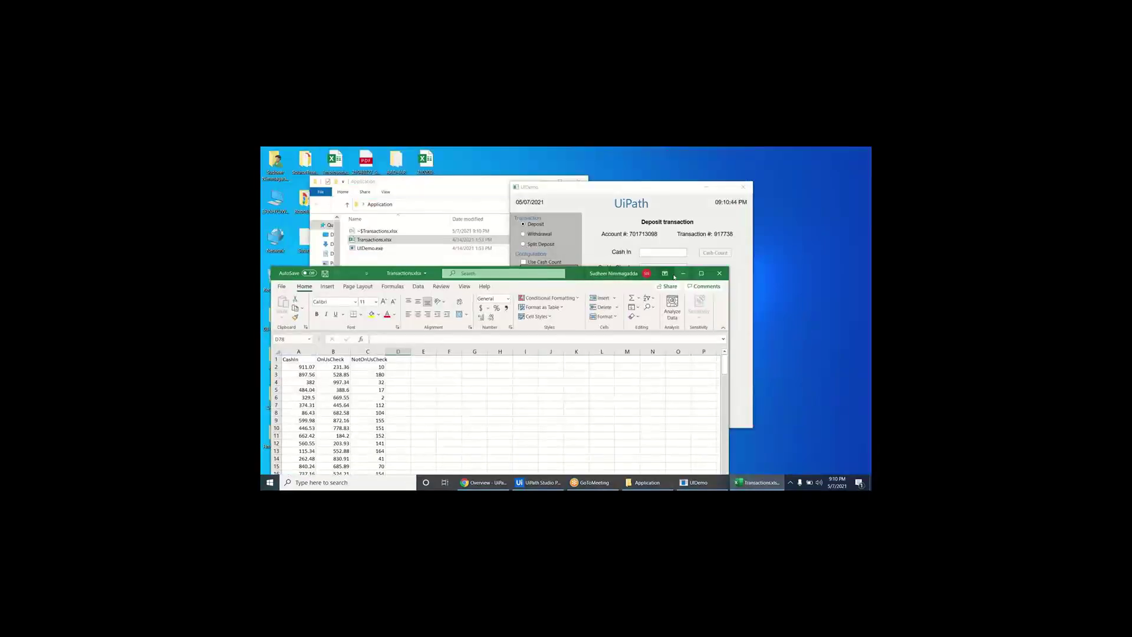
pyautogui.click(720, 273)
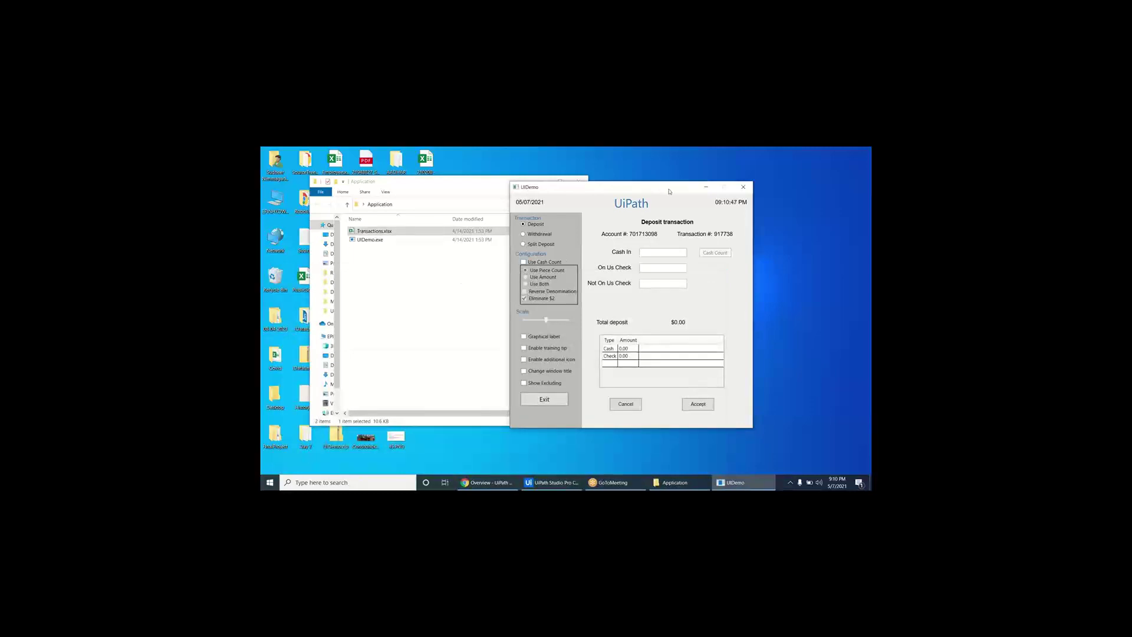
# - Close UiDemo, refresh the desktop and dismiss an extra File Explorer window
pyautogui.moveTo(590, 187); pyautogui.dragTo(459, 208)
pyautogui.click(613, 207)
pyautogui.rightClick(622, 214)
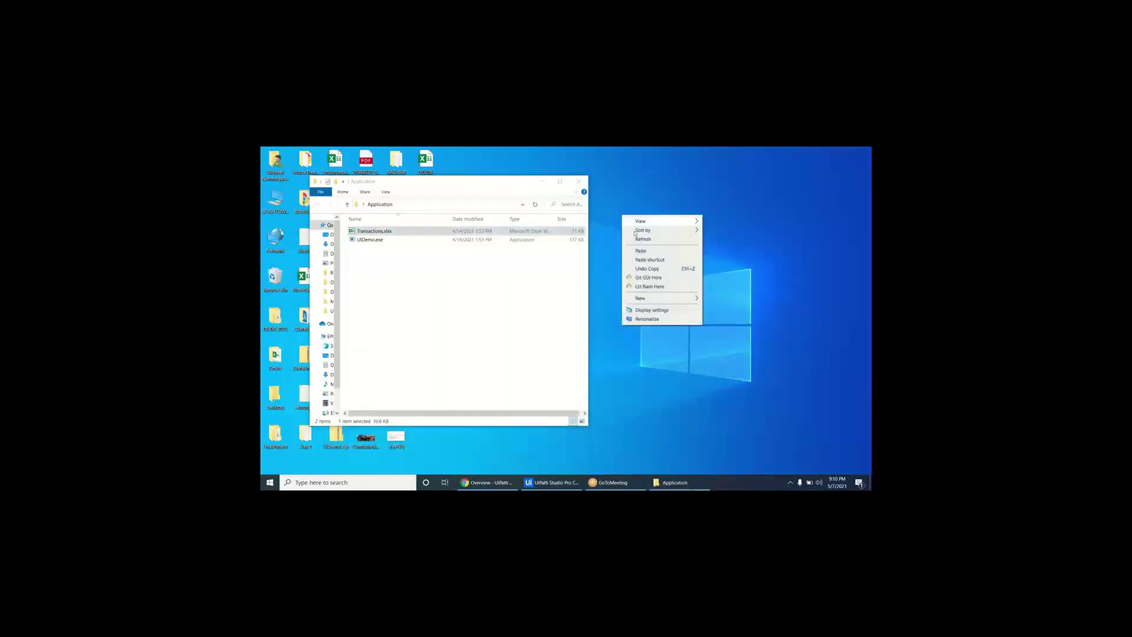
pyautogui.click(643, 239)
pyautogui.press('super')
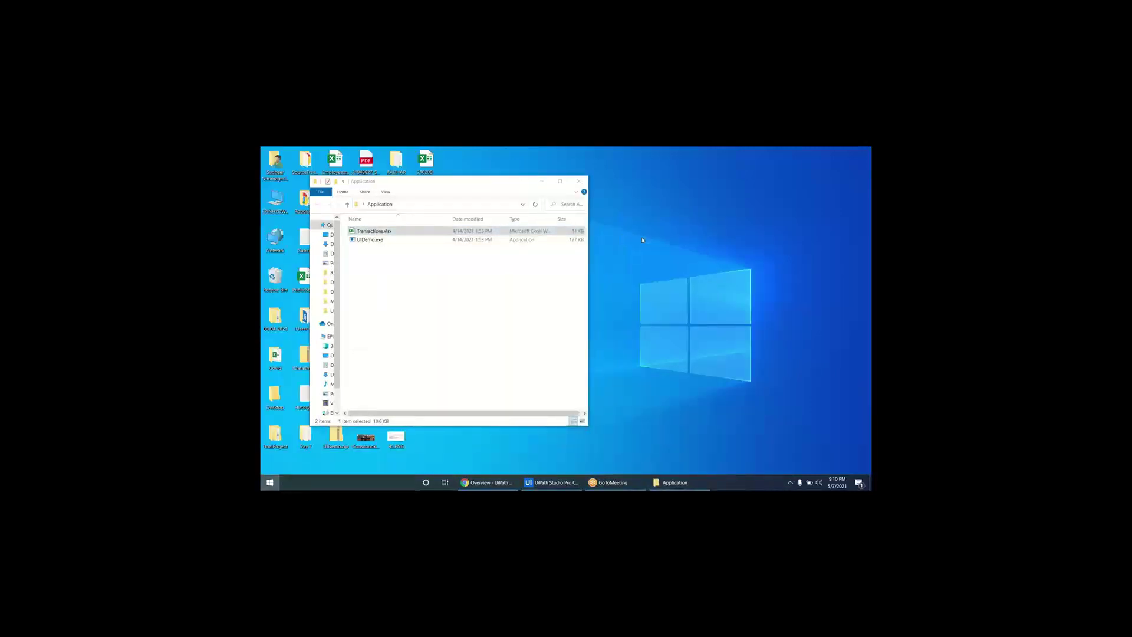
pyautogui.press('super+e')
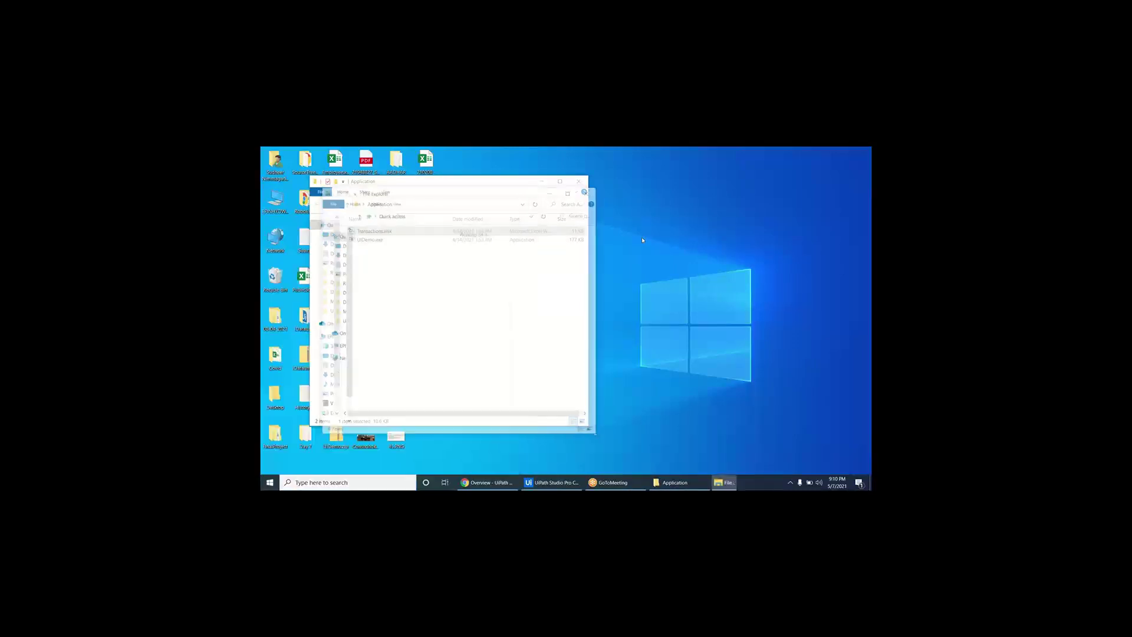
pyautogui.click(589, 191)
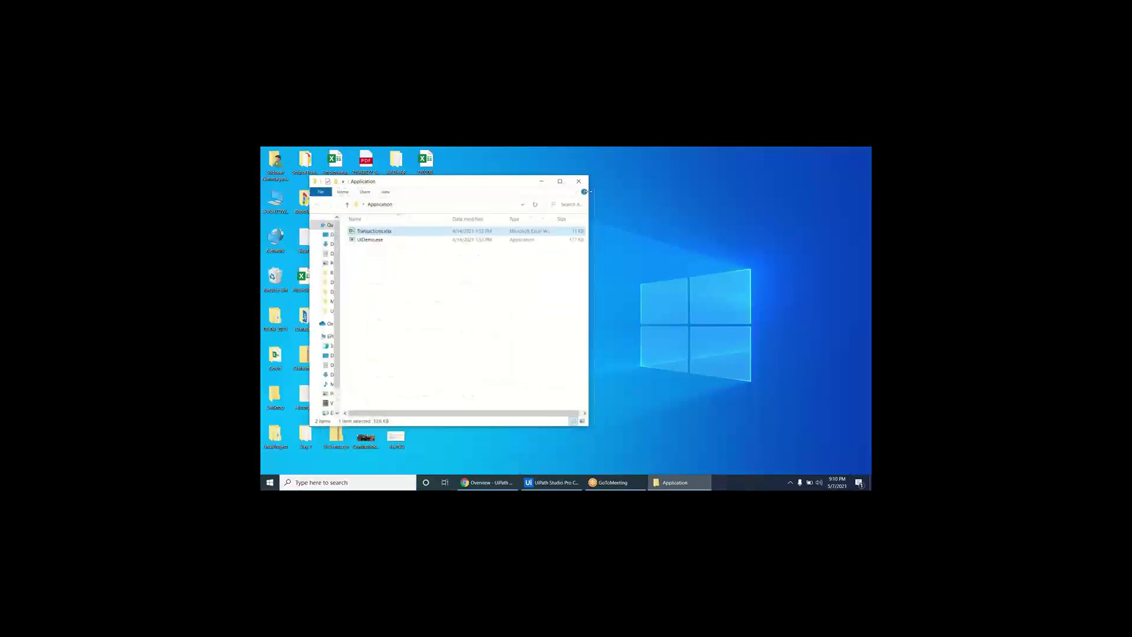
# - Launch Notepad from Run and type the heading 'Assets' with a line of dashes below
pyautogui.press('super+r')
pyautogui.press('Return')
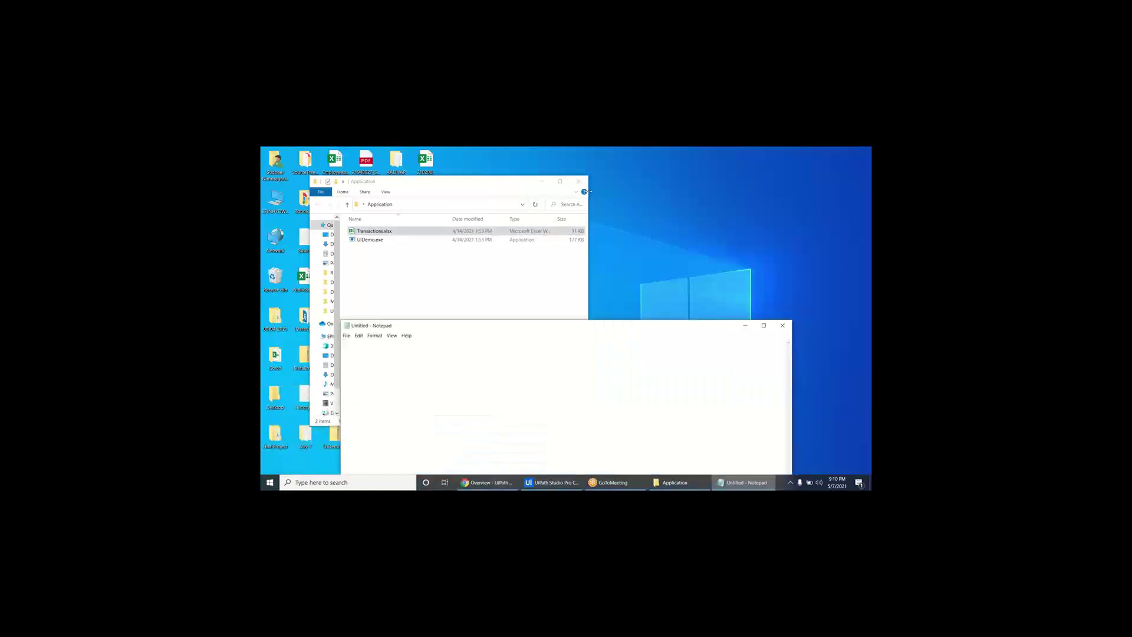
pyautogui.write('Asset')
pyautogui.press('BackSpace')
pyautogui.write('s')
pyautogui.press('Return')
pyautogui.write('-------')
# - From the Studio start page, create a blank Process project named SmallAppDataEntry
pyautogui.click(551, 482)
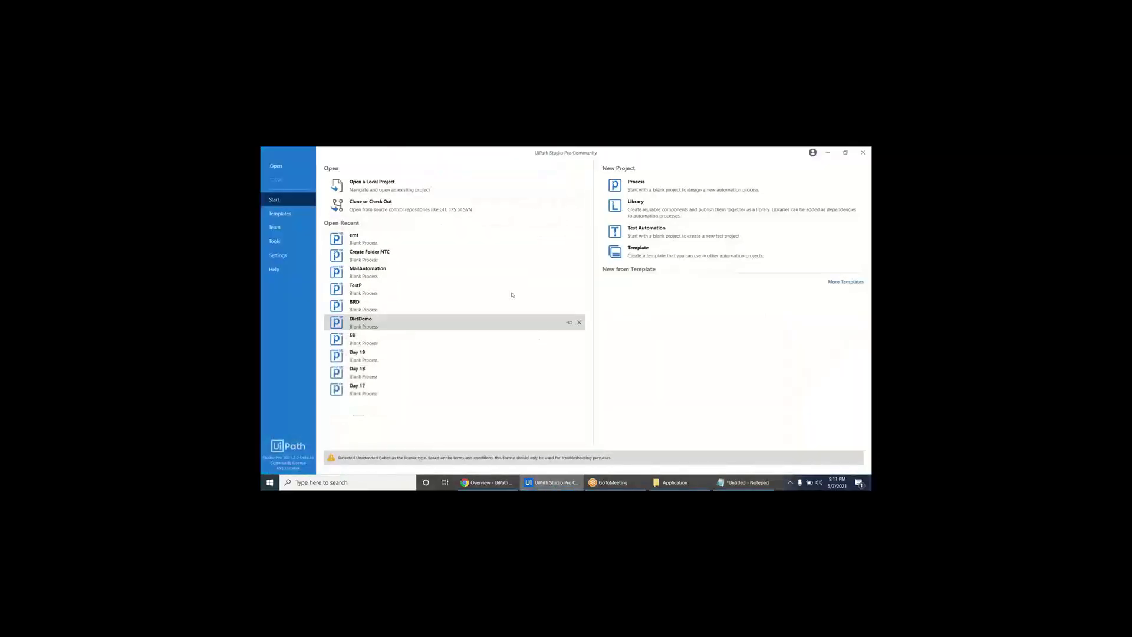
pyautogui.click(622, 193)
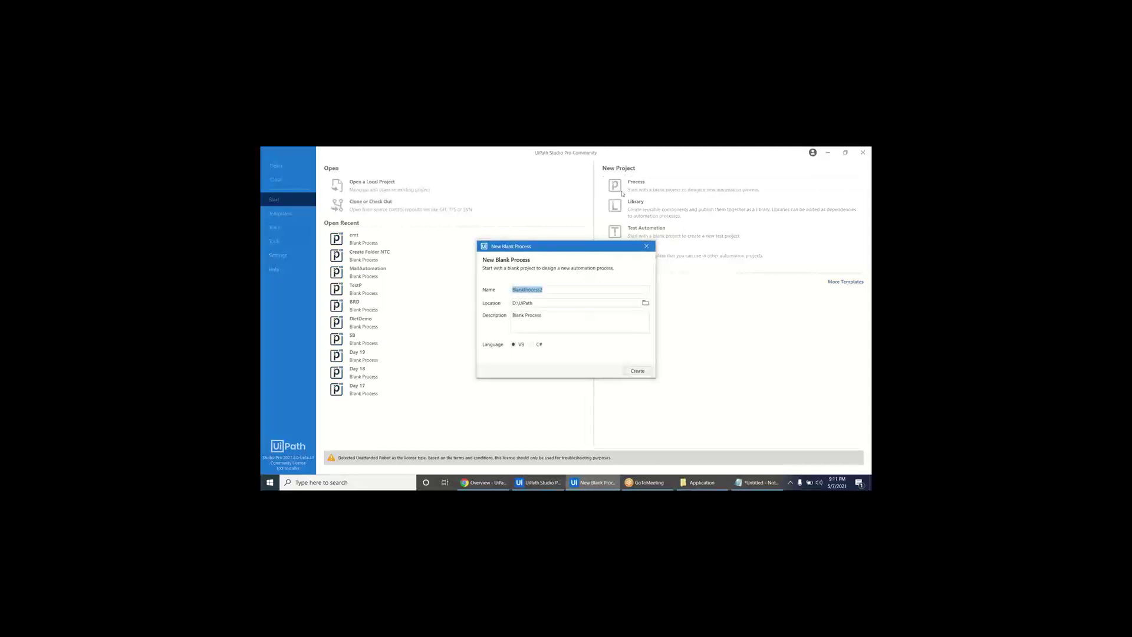
pyautogui.write('SmallAppDataEntry')
pyautogui.press('Return')
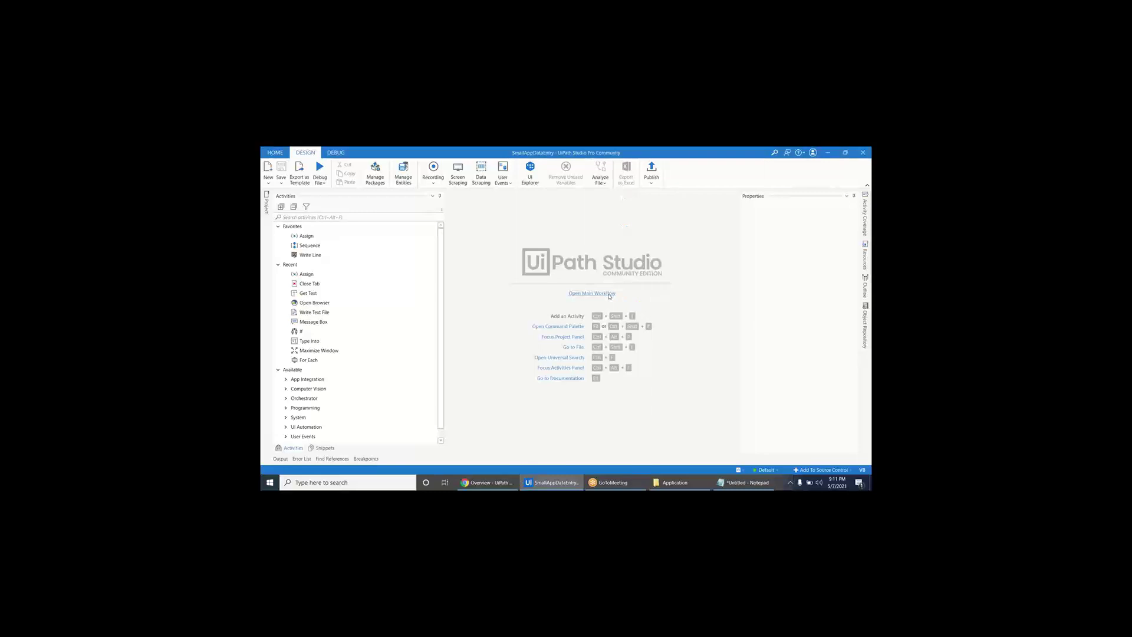
# - Open Main and drop an Open Application activity, found by searching 'open appli', onto the canvas
pyautogui.click(609, 294)
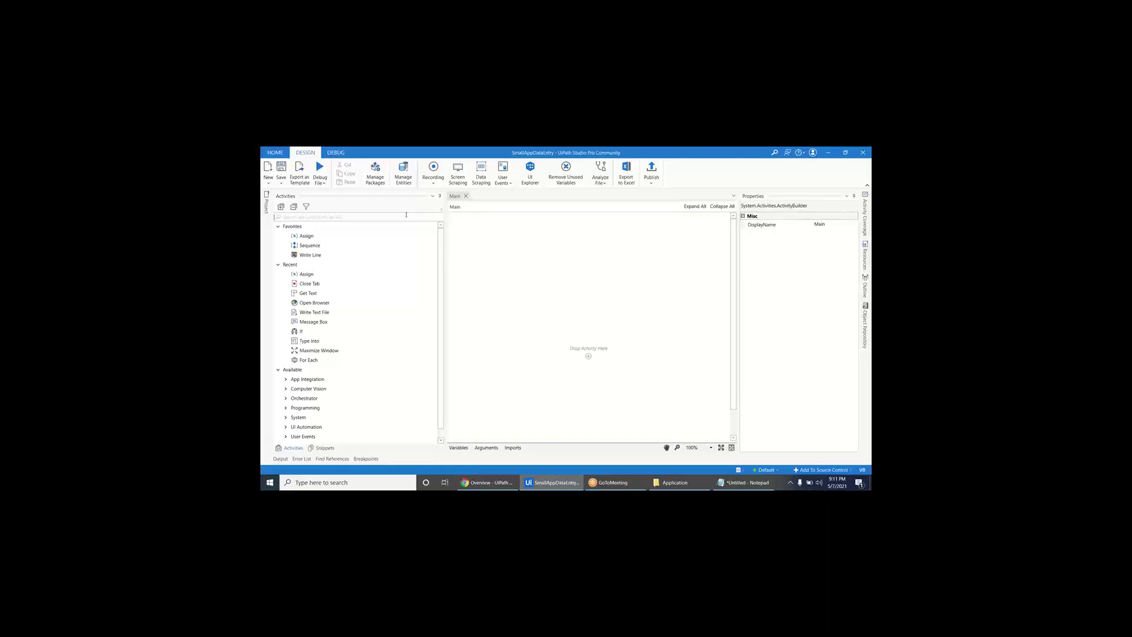
pyautogui.write('open app')
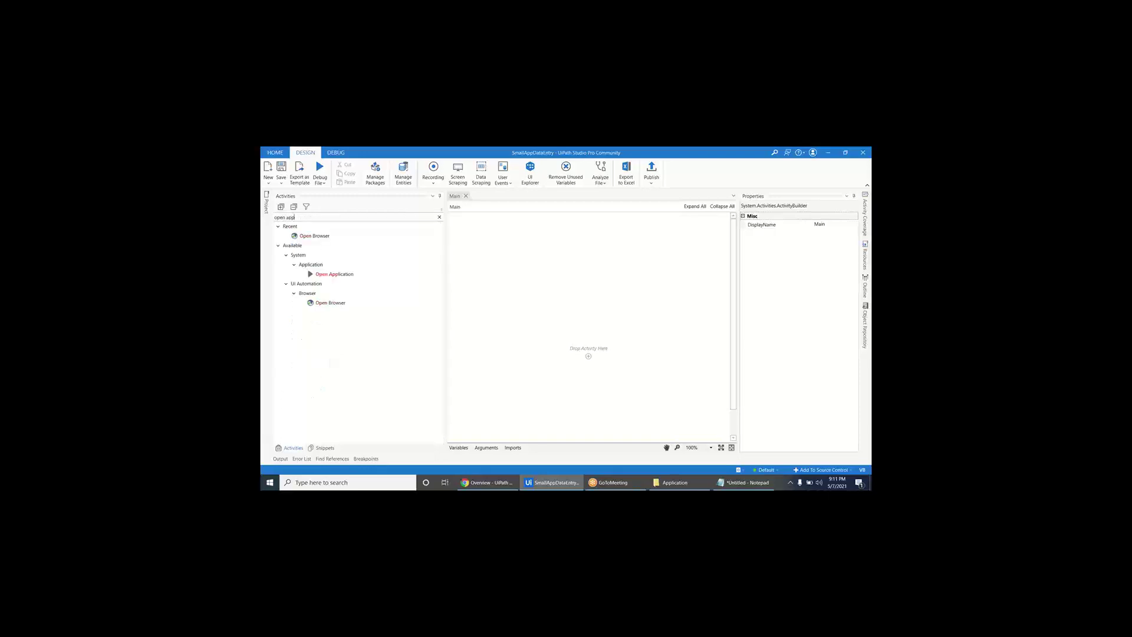
pyautogui.write('li')
pyautogui.moveTo(334, 255); pyautogui.dragTo(589, 357)
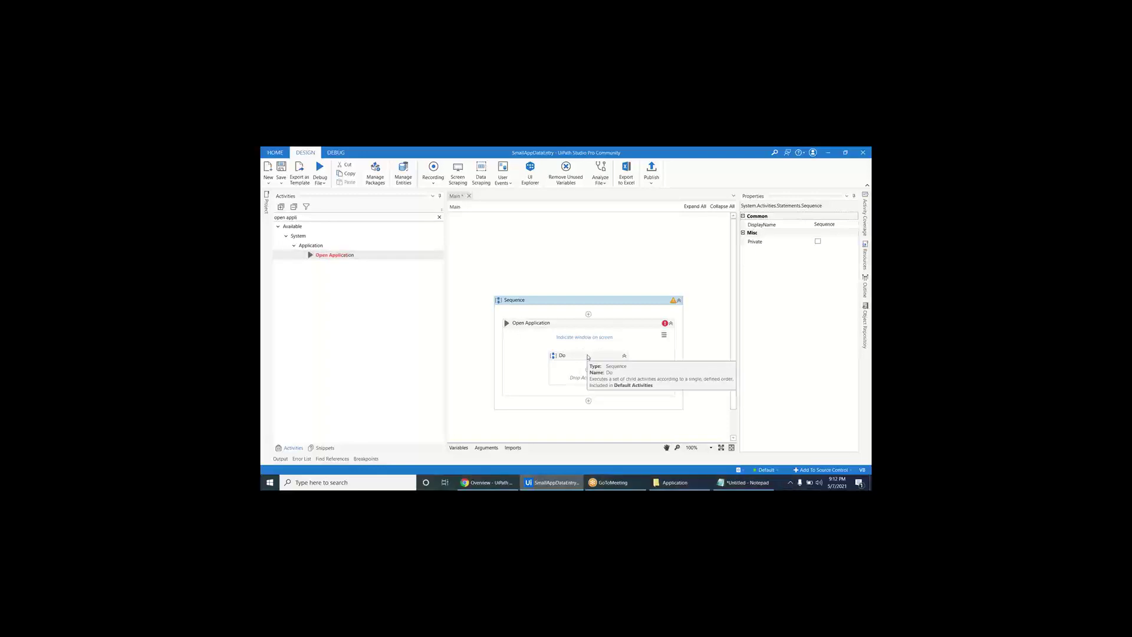
pyautogui.click(589, 357)
# - Launch UIDemo.exe from the Application folder and indicate its login window as the target
pyautogui.doubleClick(517, 238)
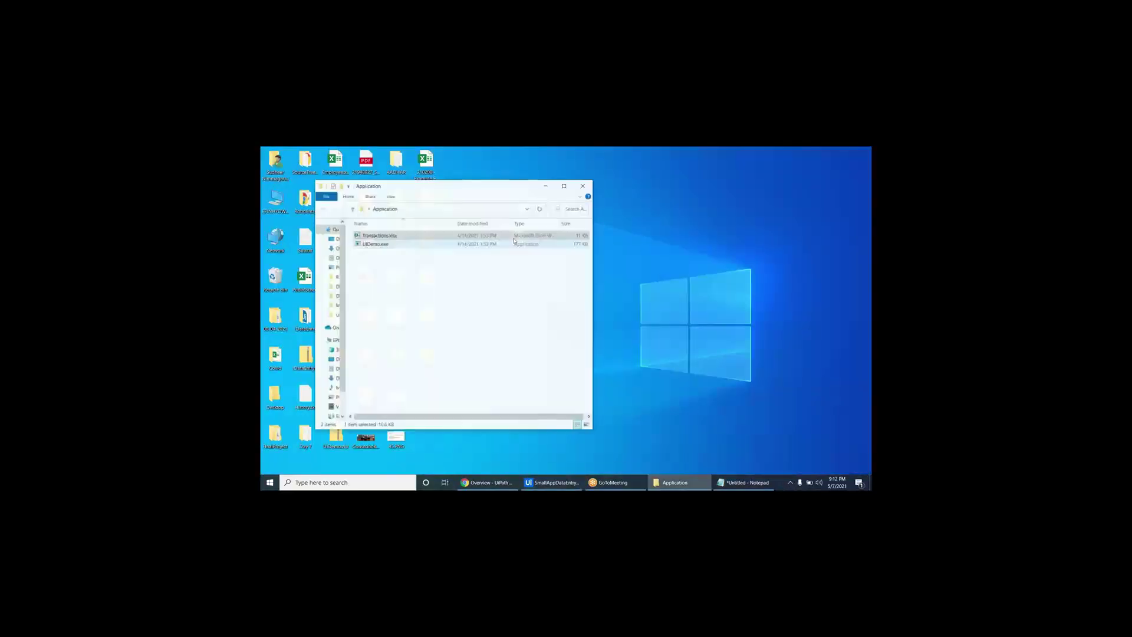
pyautogui.click(415, 241)
pyautogui.doubleClick(415, 241)
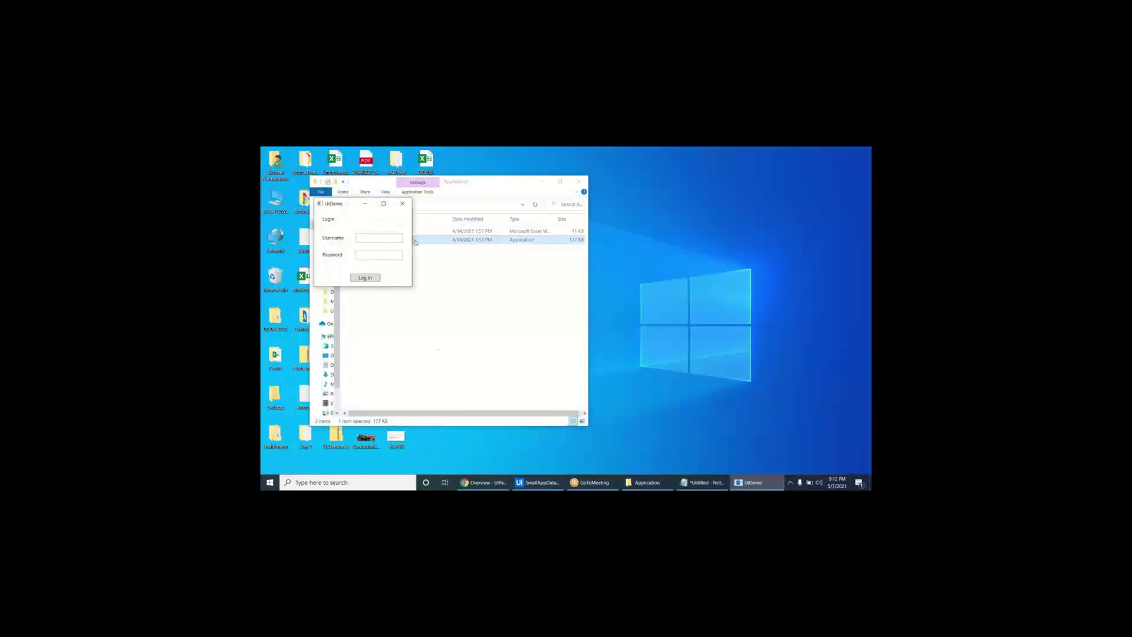
pyautogui.click(537, 482)
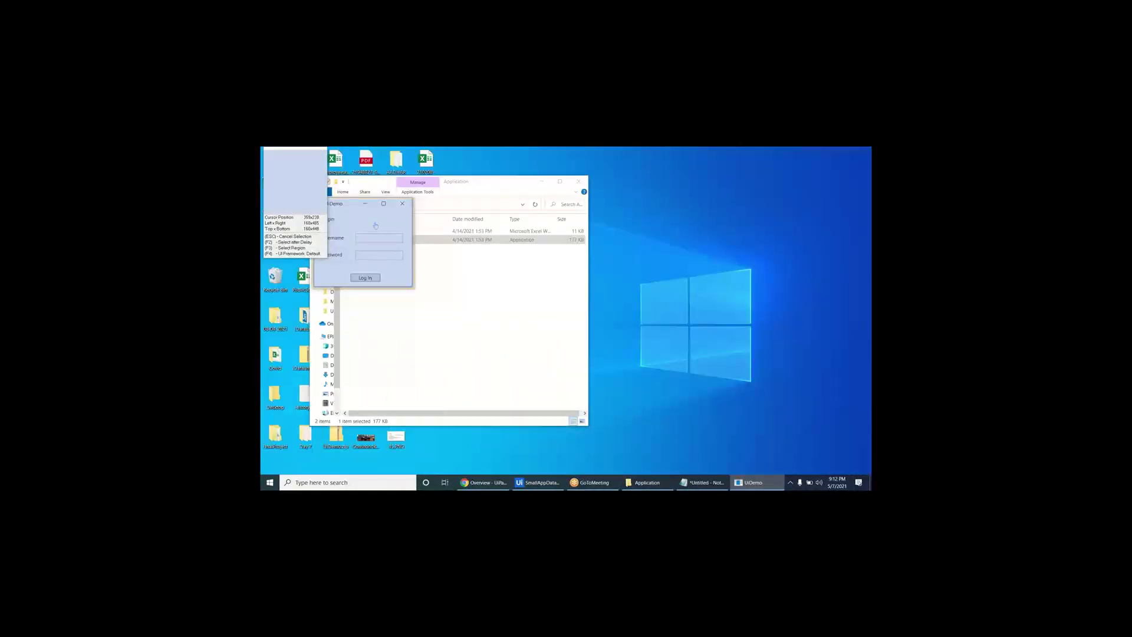
pyautogui.click(376, 226)
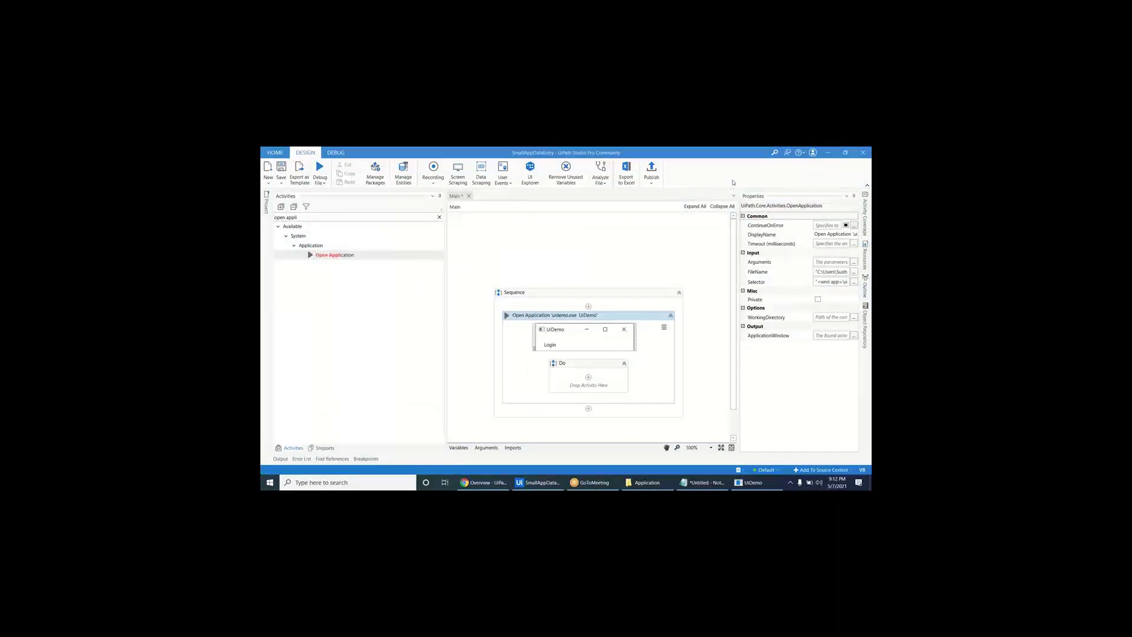
# - Copy the uidemo.exe FileName path from the Expression Editor, then cancel it
pyautogui.click(797, 275)
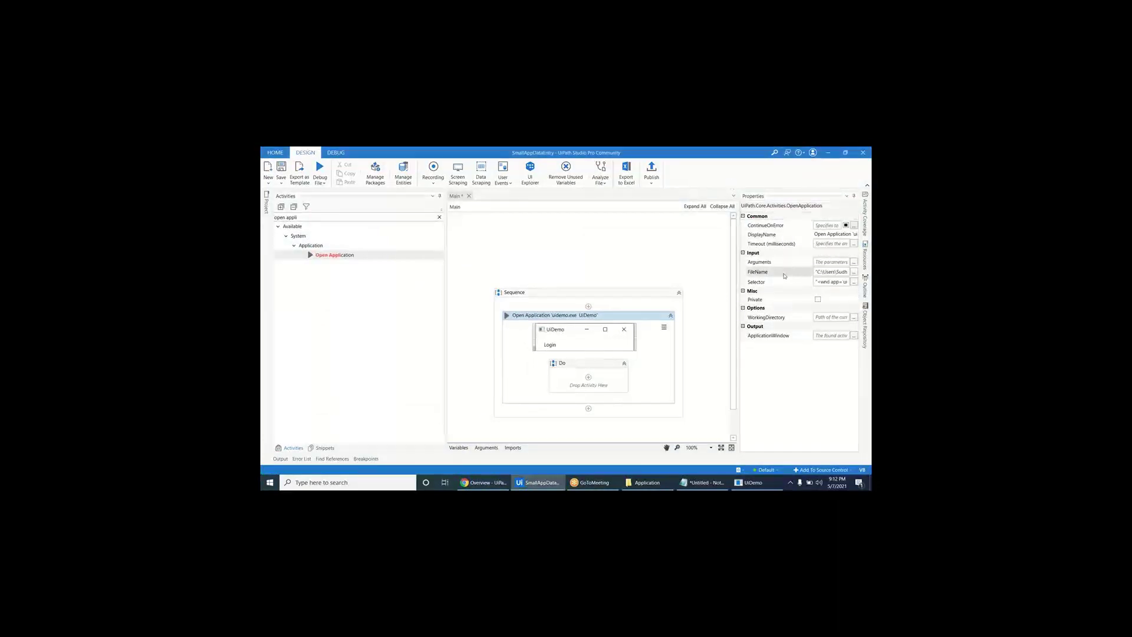
pyautogui.click(854, 271)
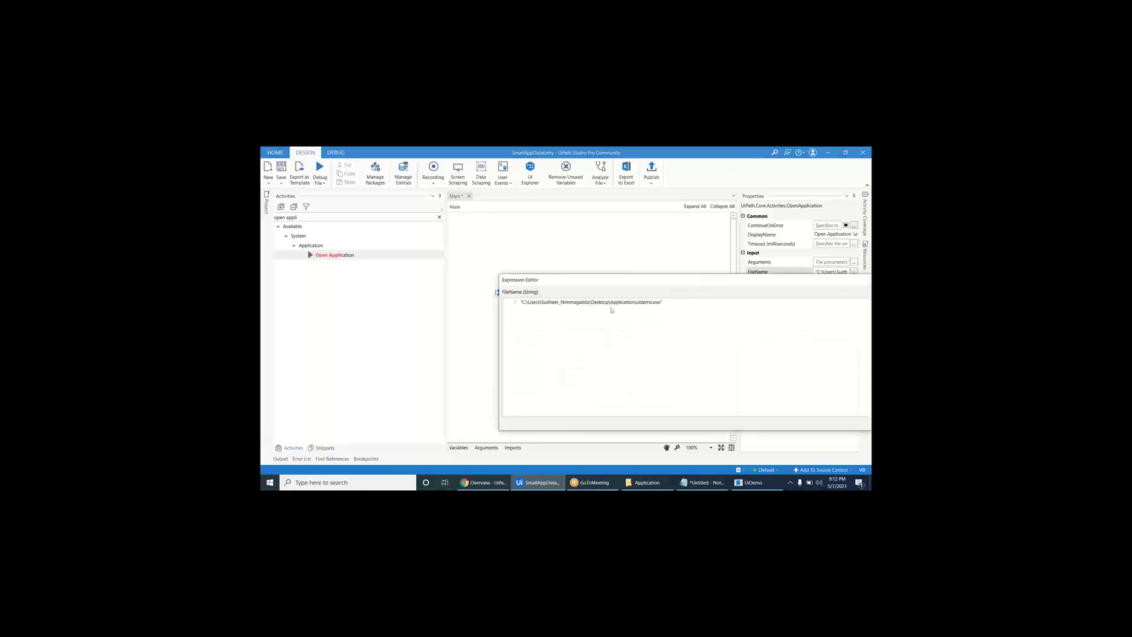
pyautogui.hotkey('ctrl', 'a')
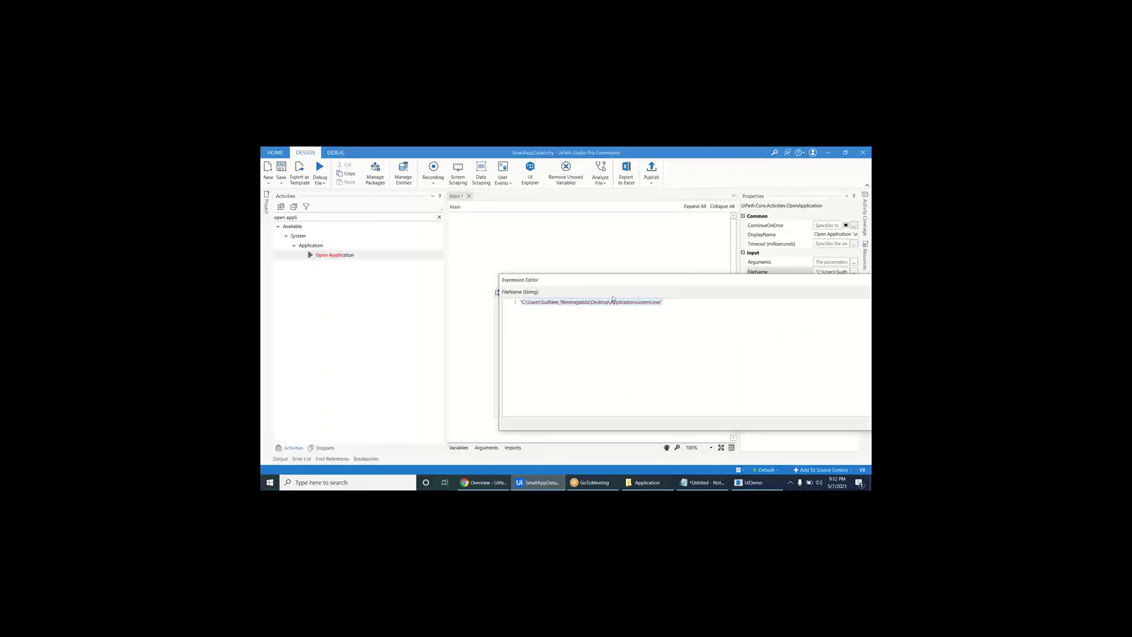
pyautogui.moveTo(671, 286); pyautogui.dragTo(441, 226)
pyautogui.click(688, 367)
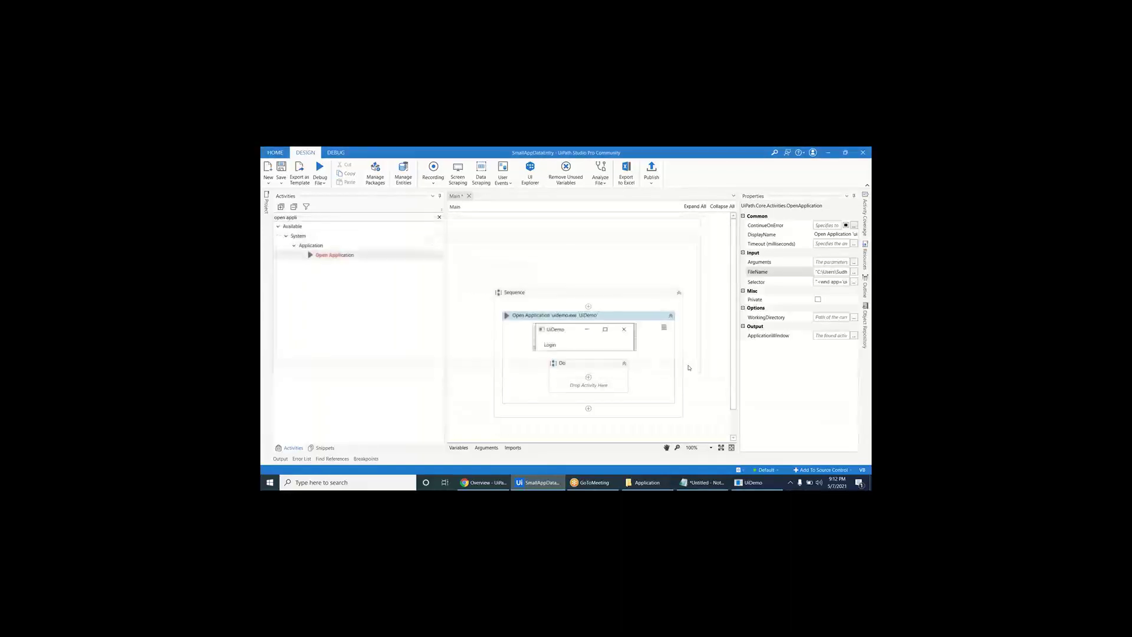
pyautogui.click(646, 300)
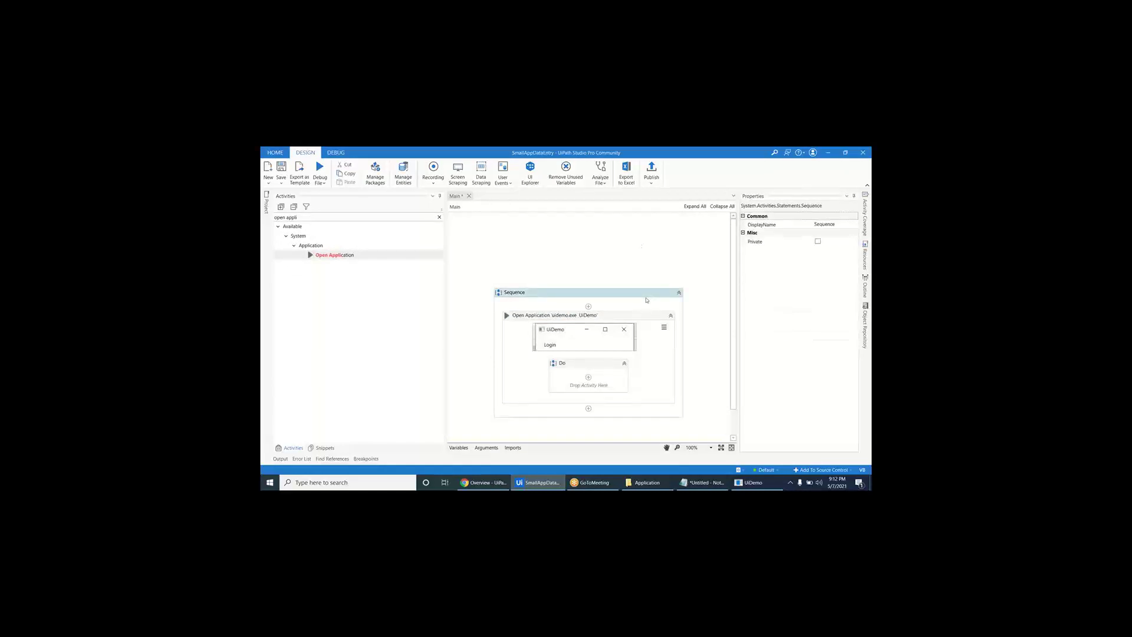
# - Add a Type Into in Do that types "admin" into the UiDemo Username field
pyautogui.click(439, 217)
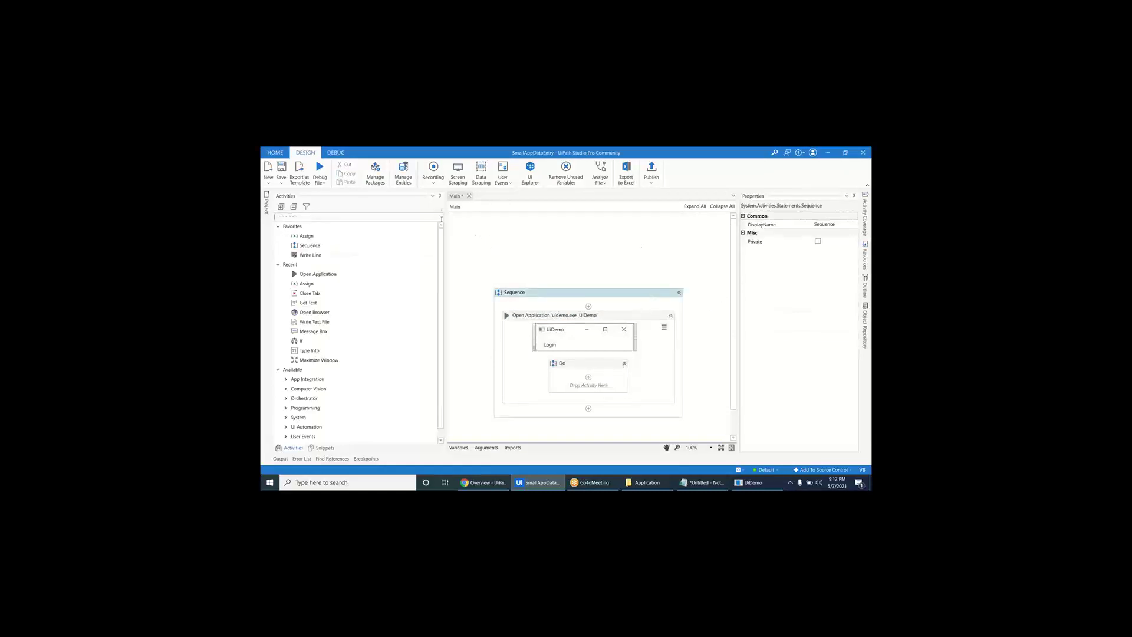
pyautogui.write('typ einto')
pyautogui.moveTo(333, 302); pyautogui.dragTo(601, 388)
pyautogui.click(600, 383)
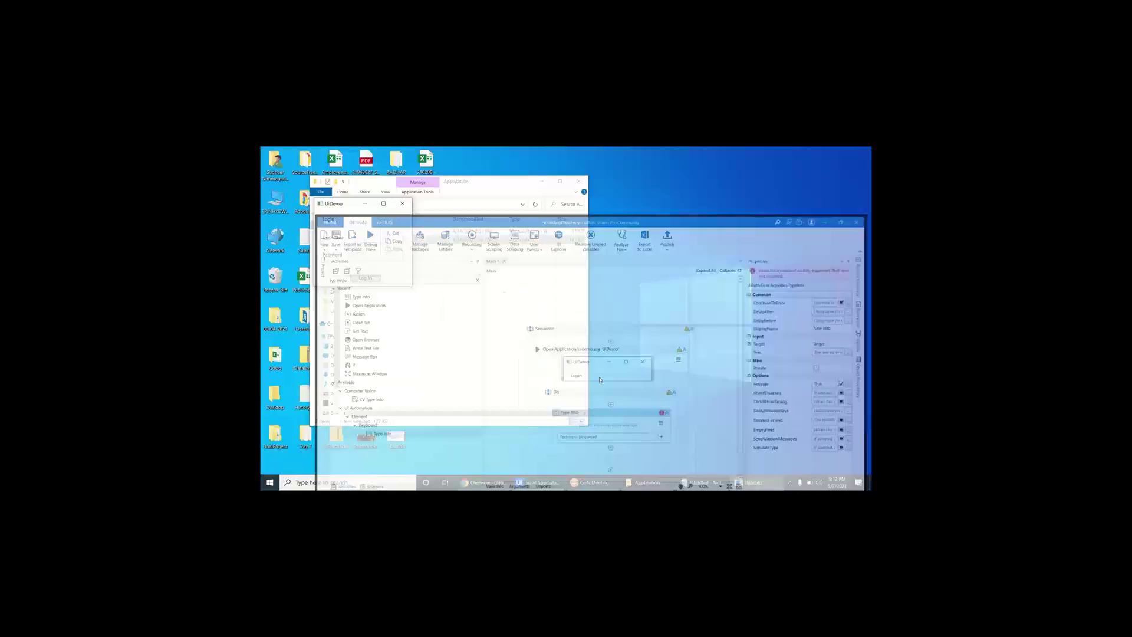
pyautogui.click(397, 238)
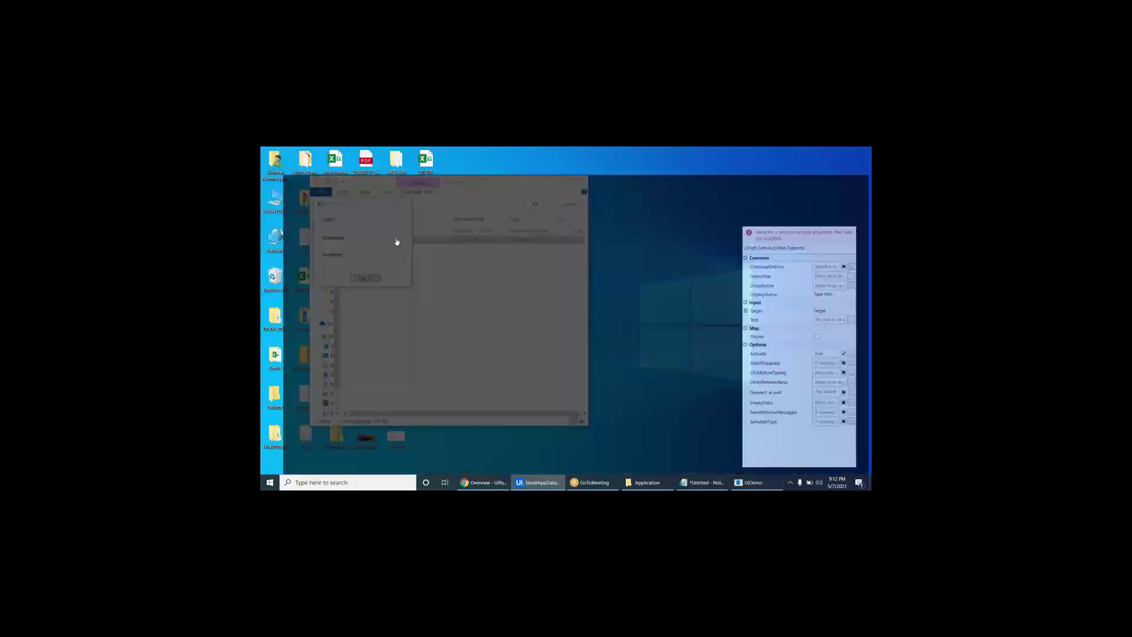
pyautogui.click(576, 406)
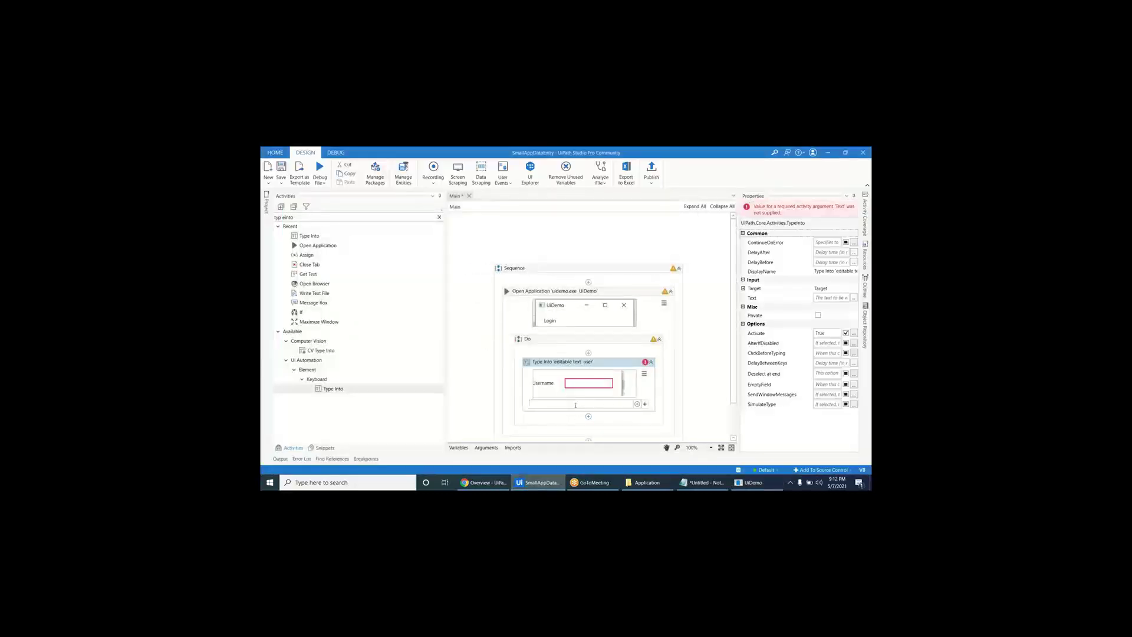
pyautogui.write('"admin"')
# - Add a second Type Into that enters the password into the UiDemo Password field
pyautogui.moveTo(309, 235); pyautogui.dragTo(540, 427)
pyautogui.click(575, 427)
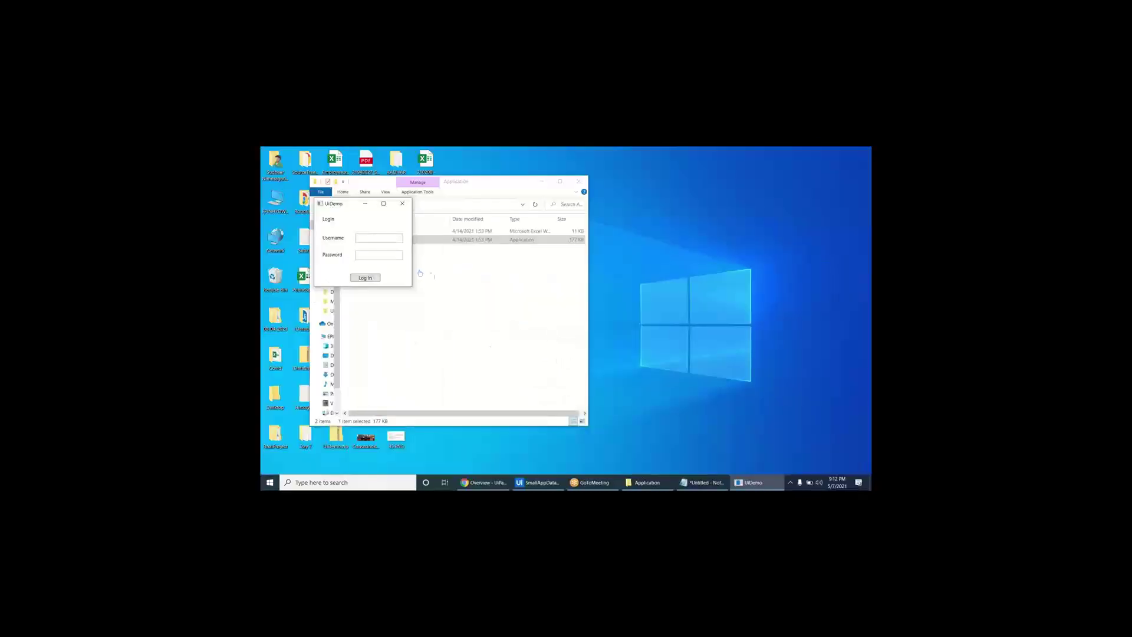
pyautogui.click(378, 254)
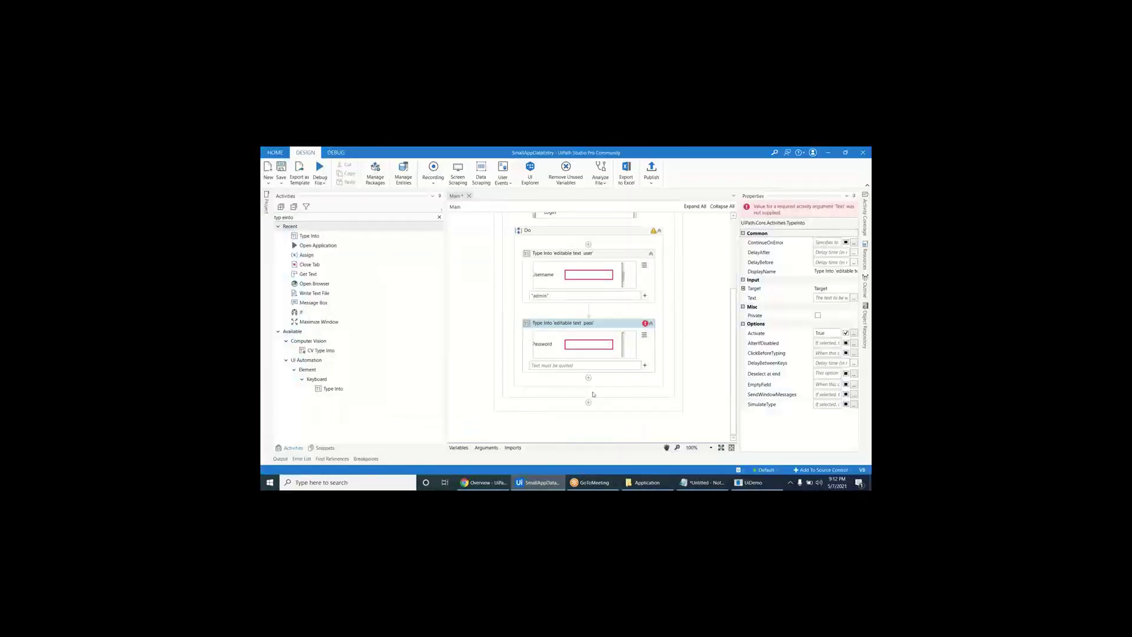
pyautogui.click(579, 365)
pyautogui.write('"password')
pyautogui.click(439, 217)
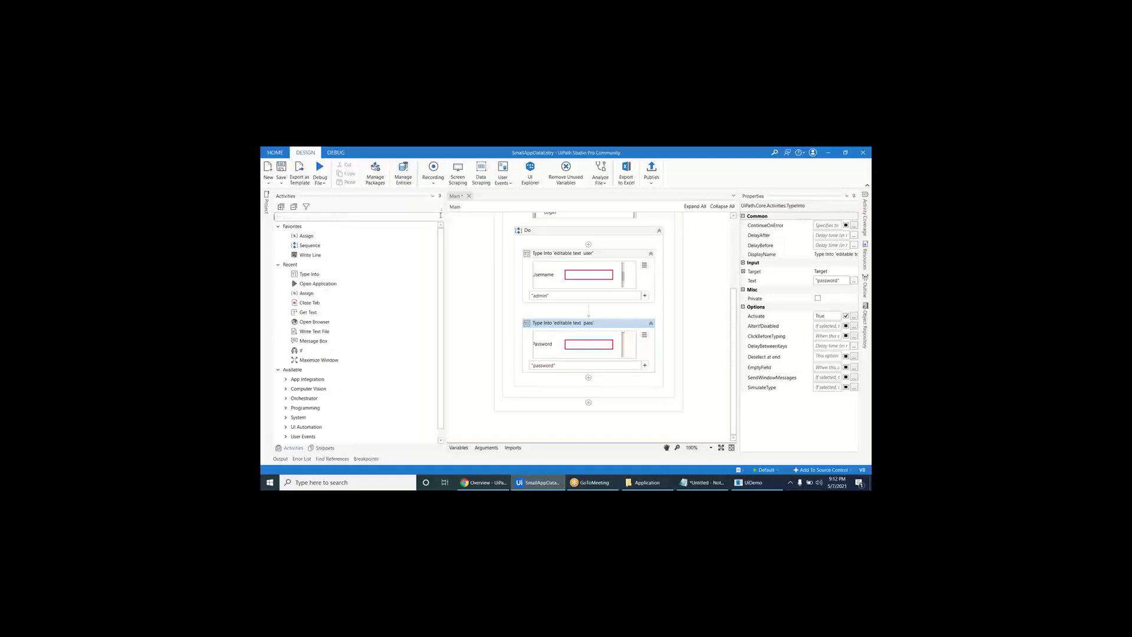
pyautogui.write('click')
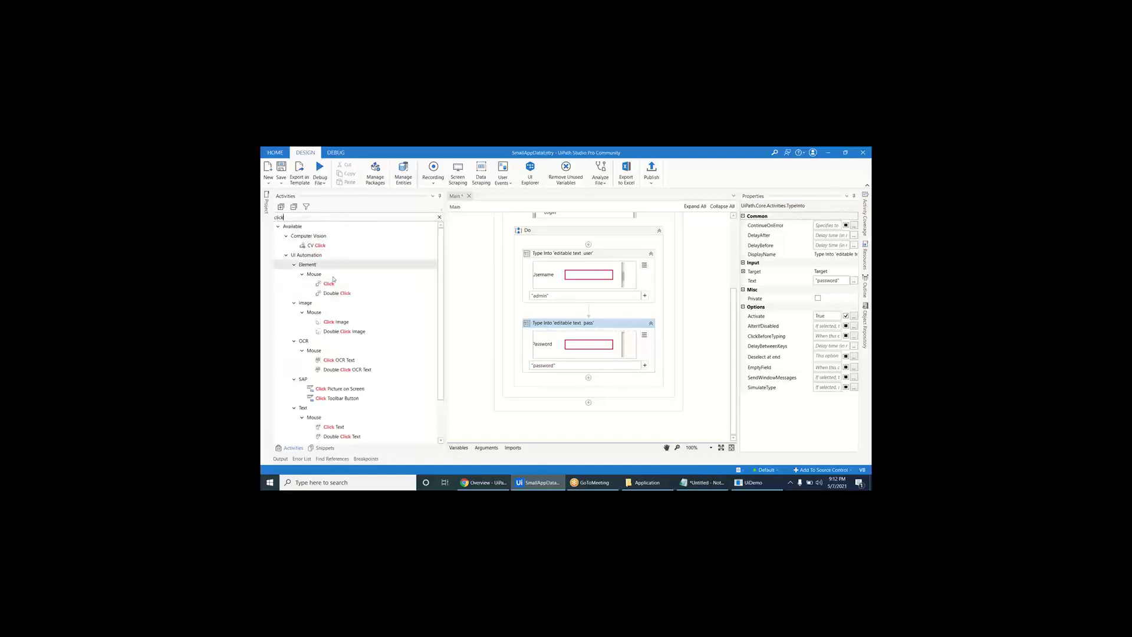
# - Add a Click activity in Do targeting UiDemo's Log In button
pyautogui.moveTo(329, 284); pyautogui.dragTo(562, 389)
pyautogui.click(586, 407)
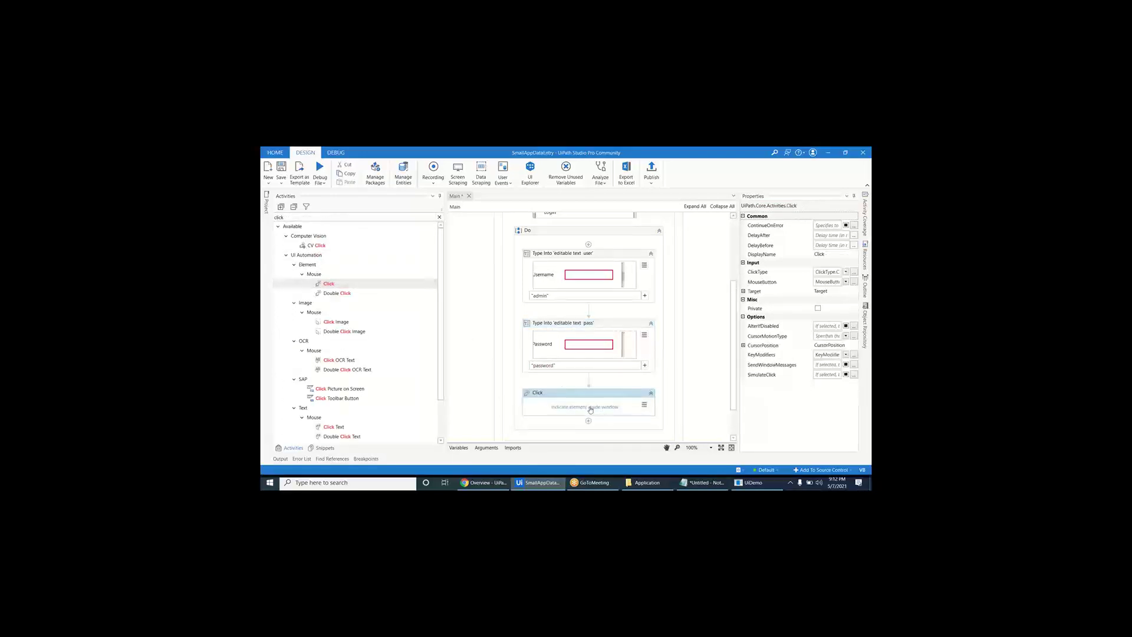
pyautogui.click(367, 278)
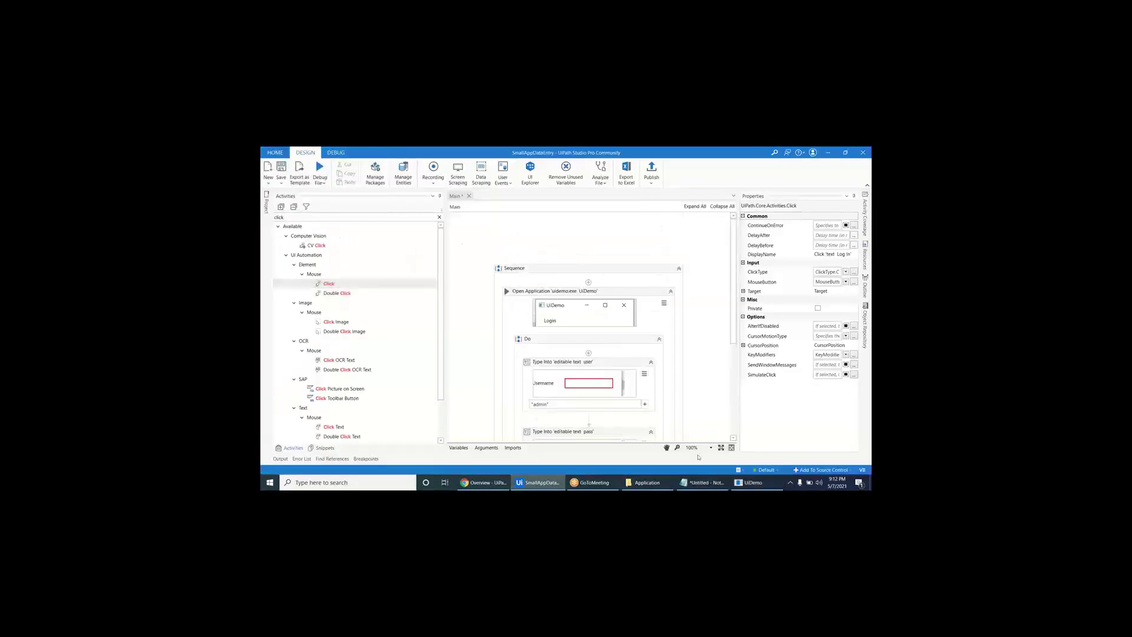
# - Close UiDemo and run the whole workflow with Debug File > Run File
pyautogui.click(402, 203)
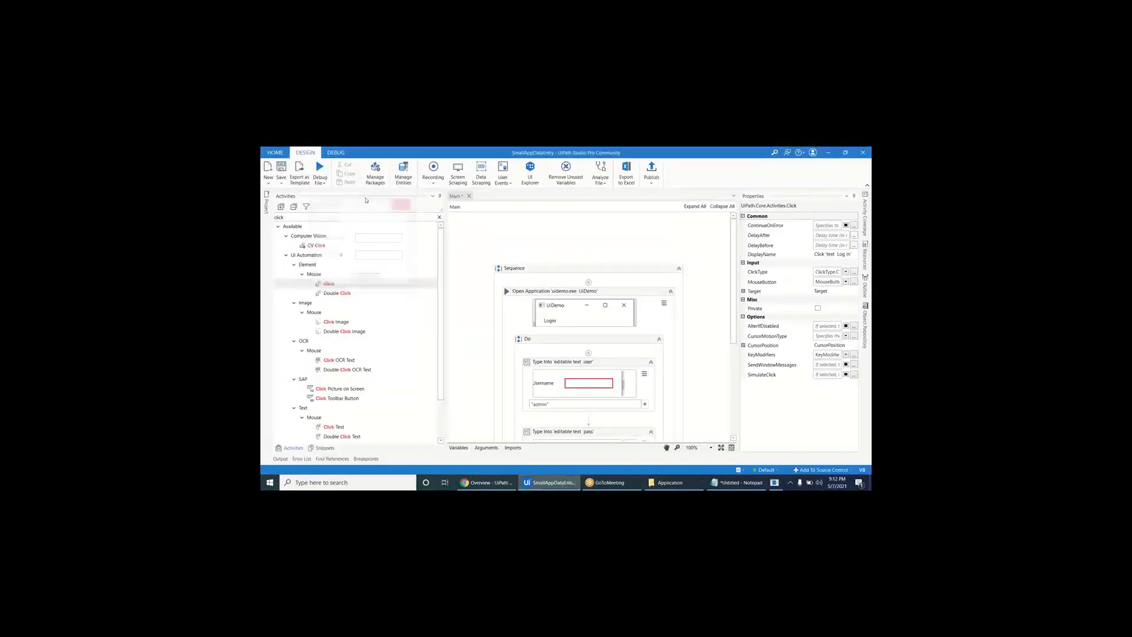
pyautogui.click(320, 180)
pyautogui.click(329, 196)
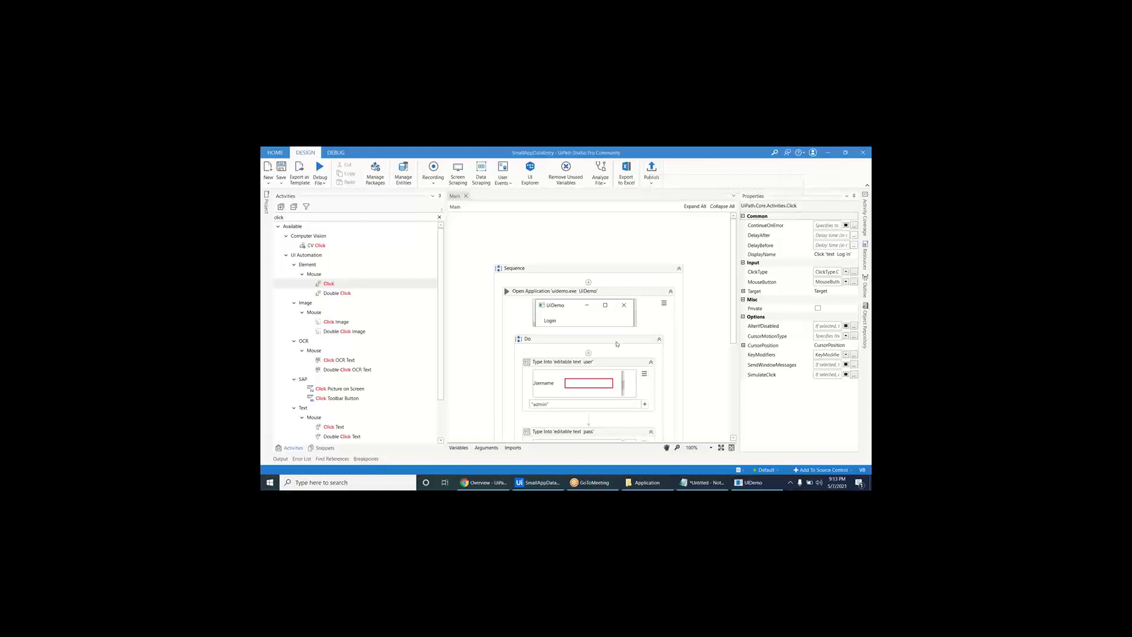
pyautogui.click(661, 292)
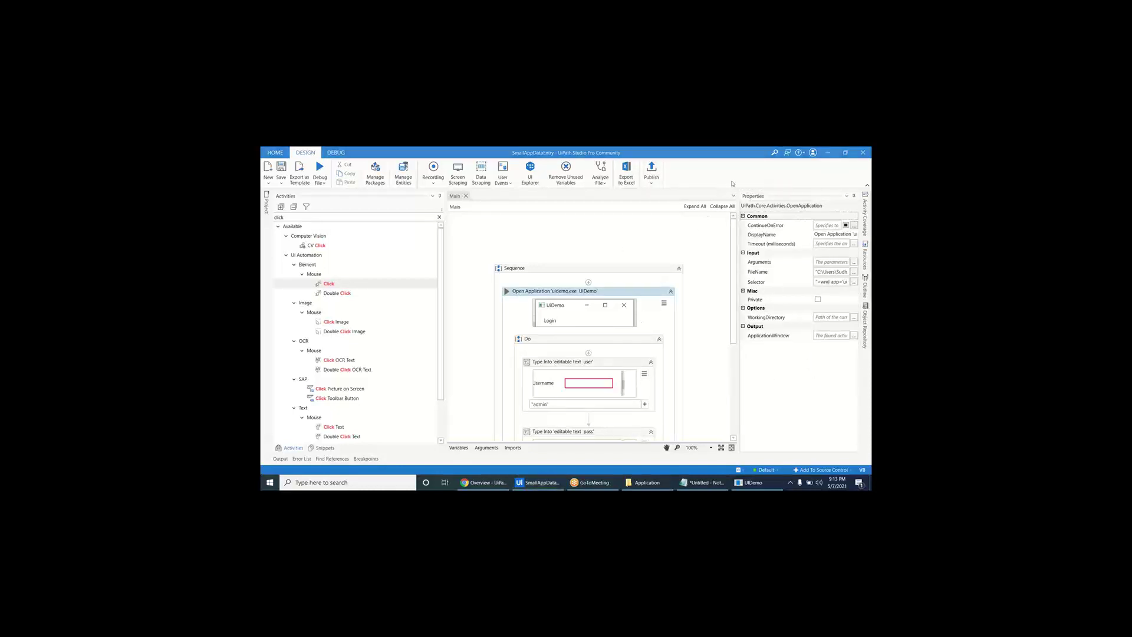
# - Delete the hard-coded uidemo.exe path from Open Application's FileName
pyautogui.click(853, 272)
pyautogui.moveTo(687, 310); pyautogui.dragTo(435, 272)
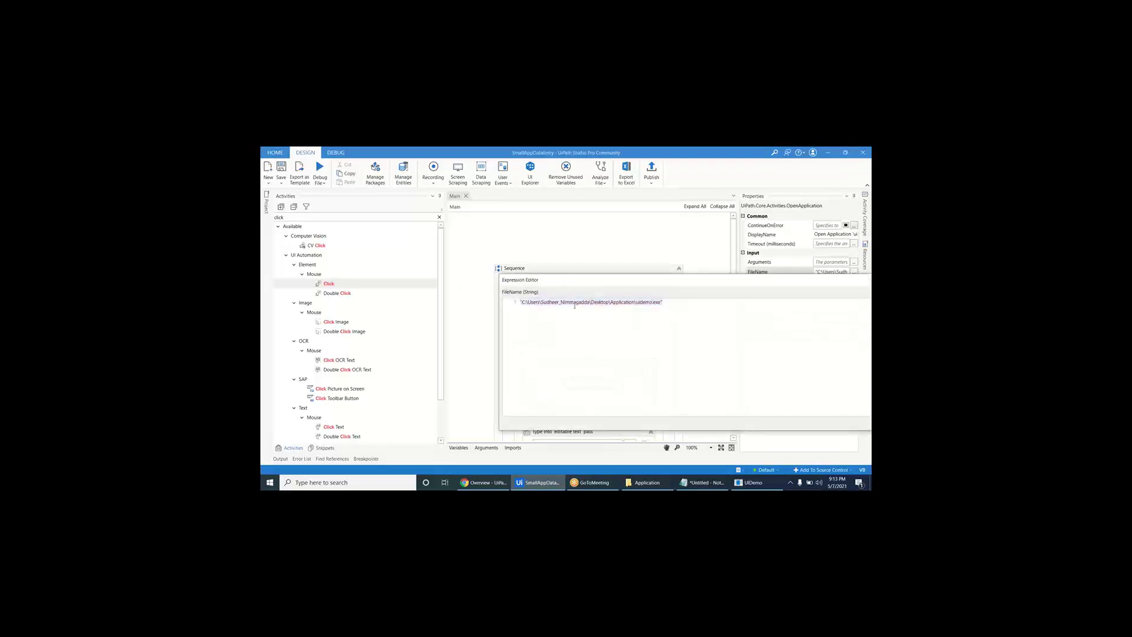
pyautogui.press('Delete')
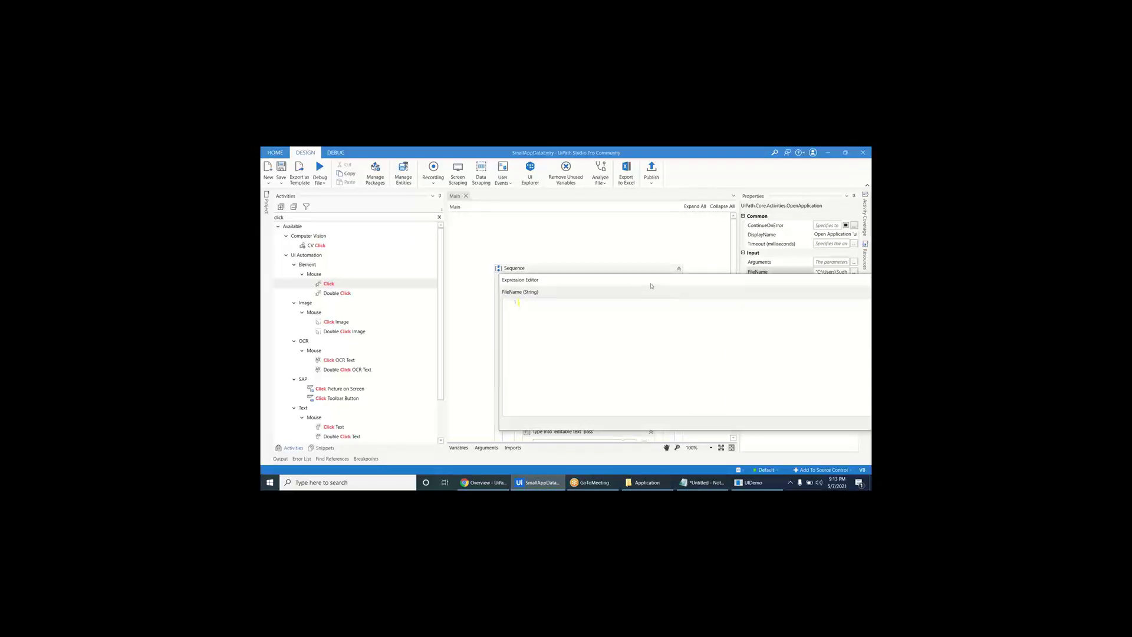
pyautogui.click(757, 382)
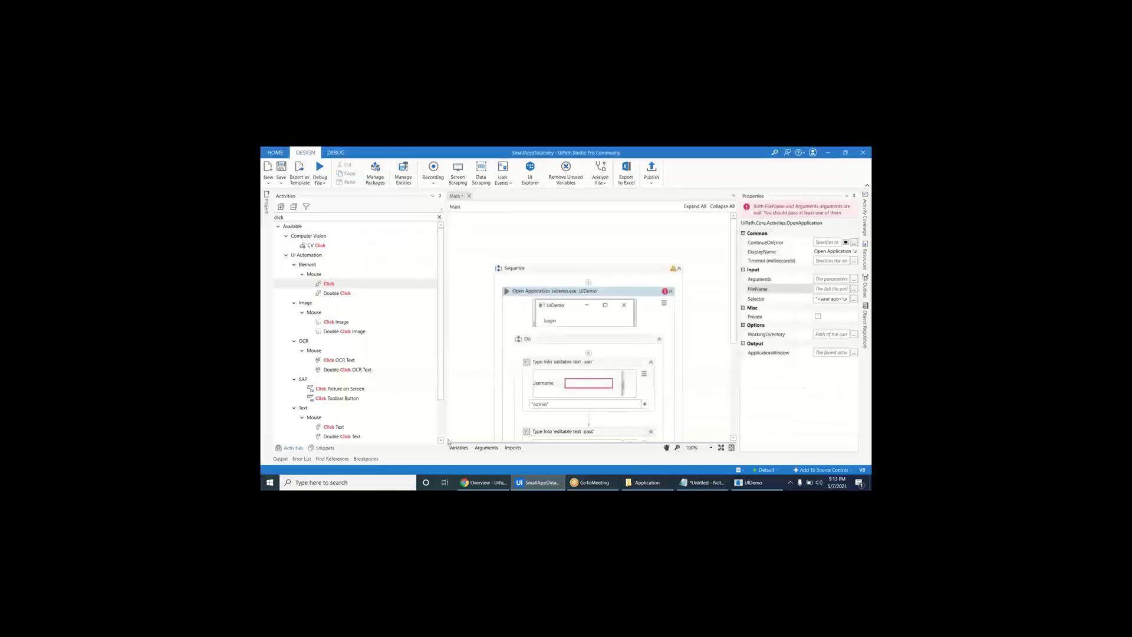
# - Create a String variable UiDemoPath with the uidemo.exe path as its default value
pyautogui.click(459, 447)
pyautogui.click(464, 363)
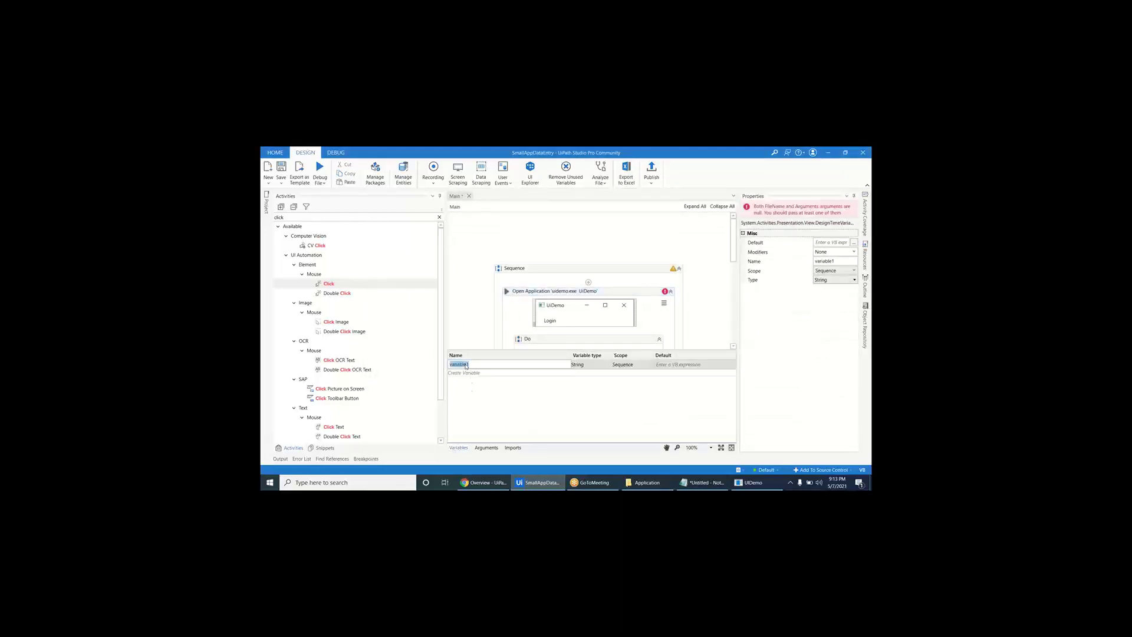
pyautogui.write('UiDemoPath')
pyautogui.press('Return')
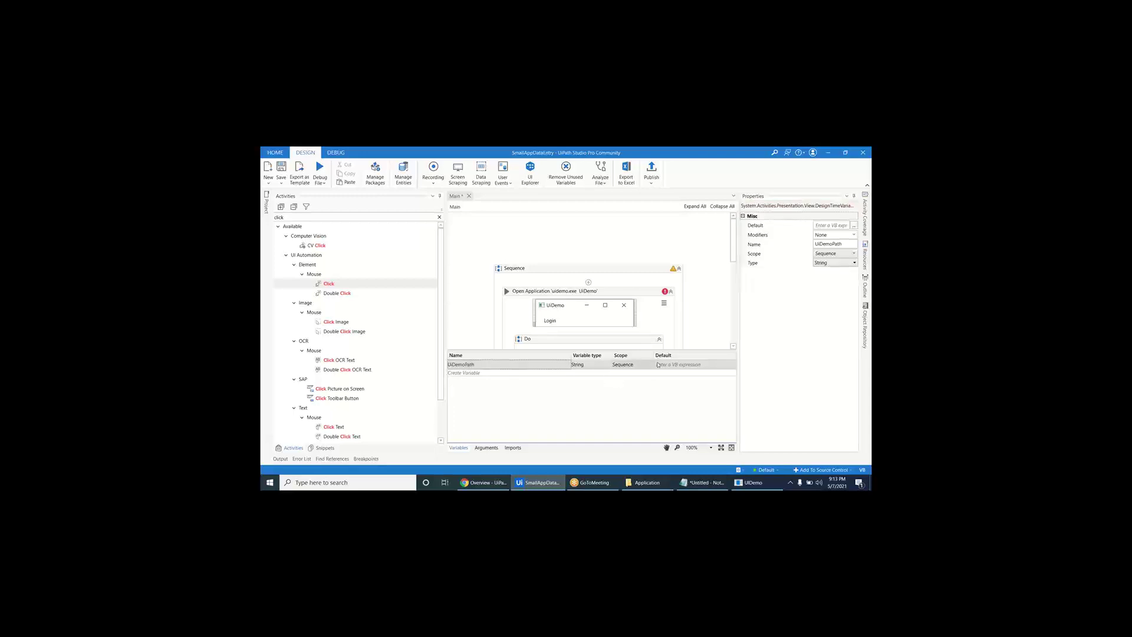
pyautogui.click(672, 364)
pyautogui.hotkey('ctrl', 'v')
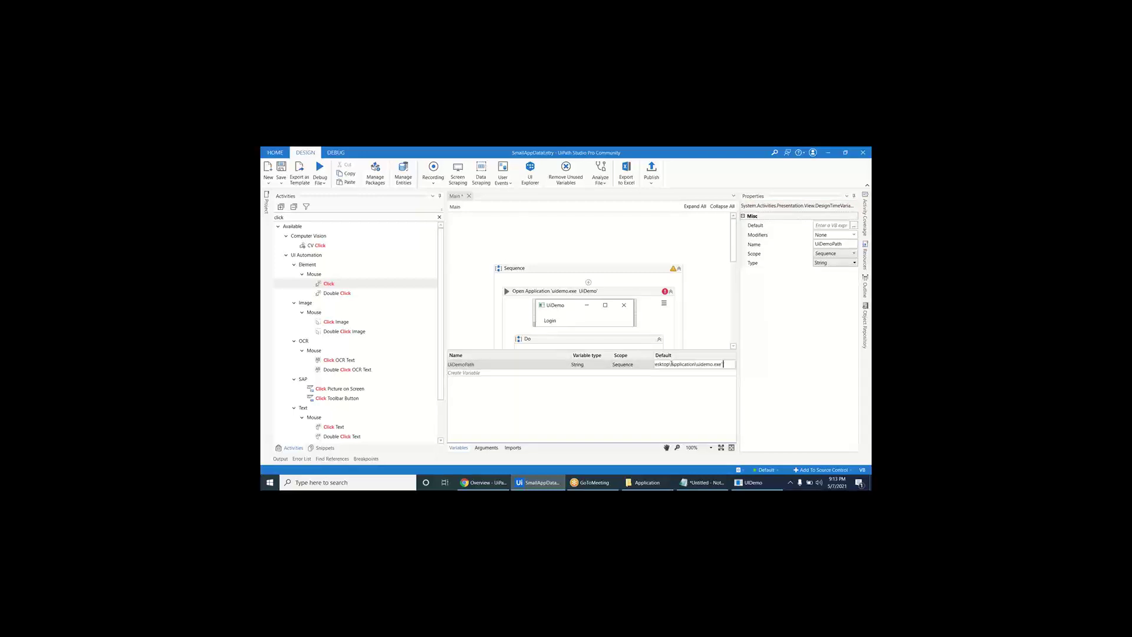
pyautogui.press('Return')
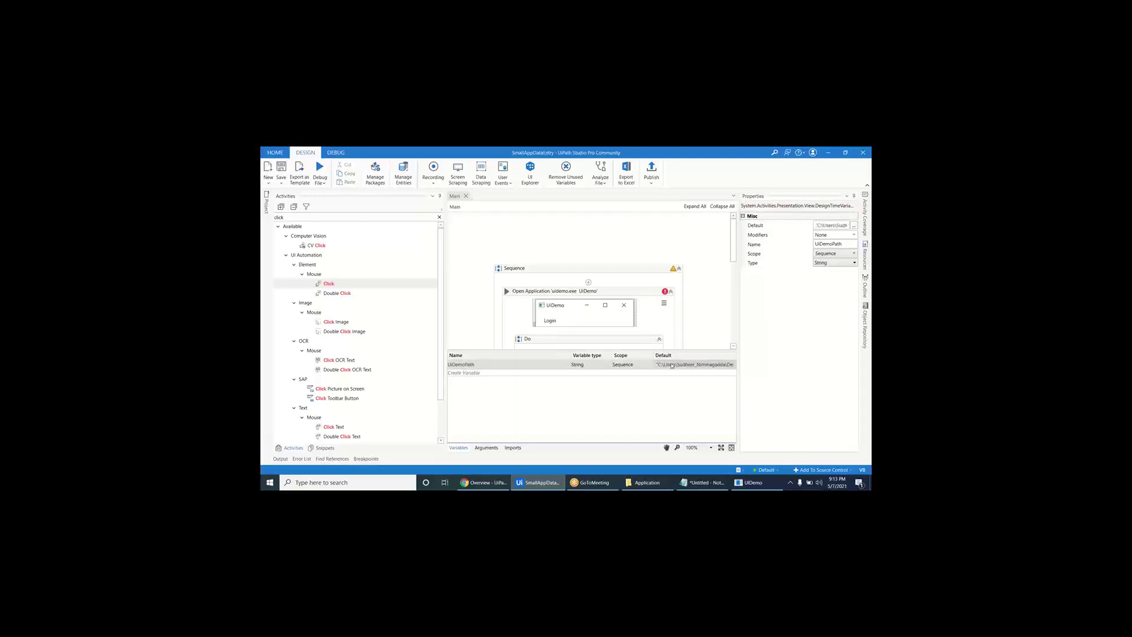
# - Set Open Application's FileName to UiDemoPath
pyautogui.click(465, 449)
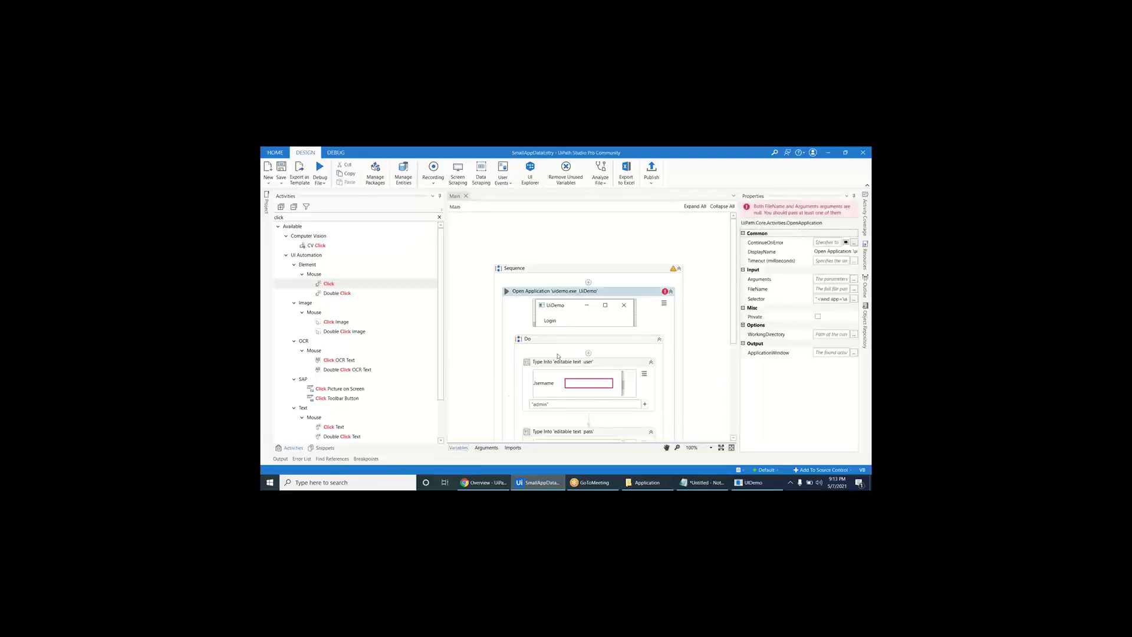
pyautogui.click(823, 287)
pyautogui.write('UiDemoPath')
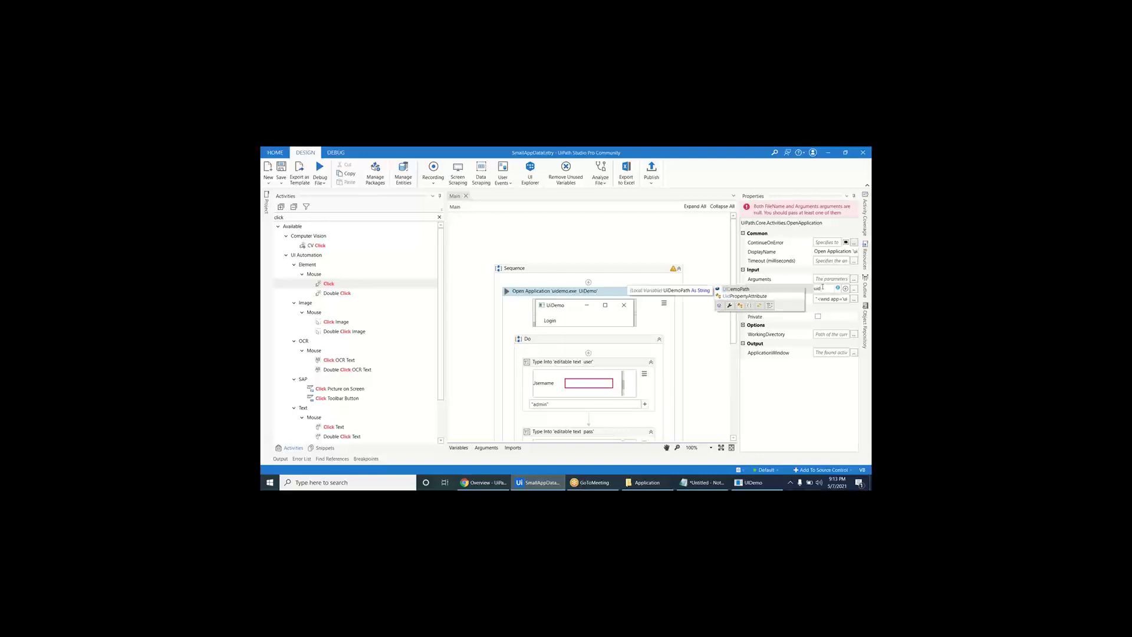
pyautogui.press('Return')
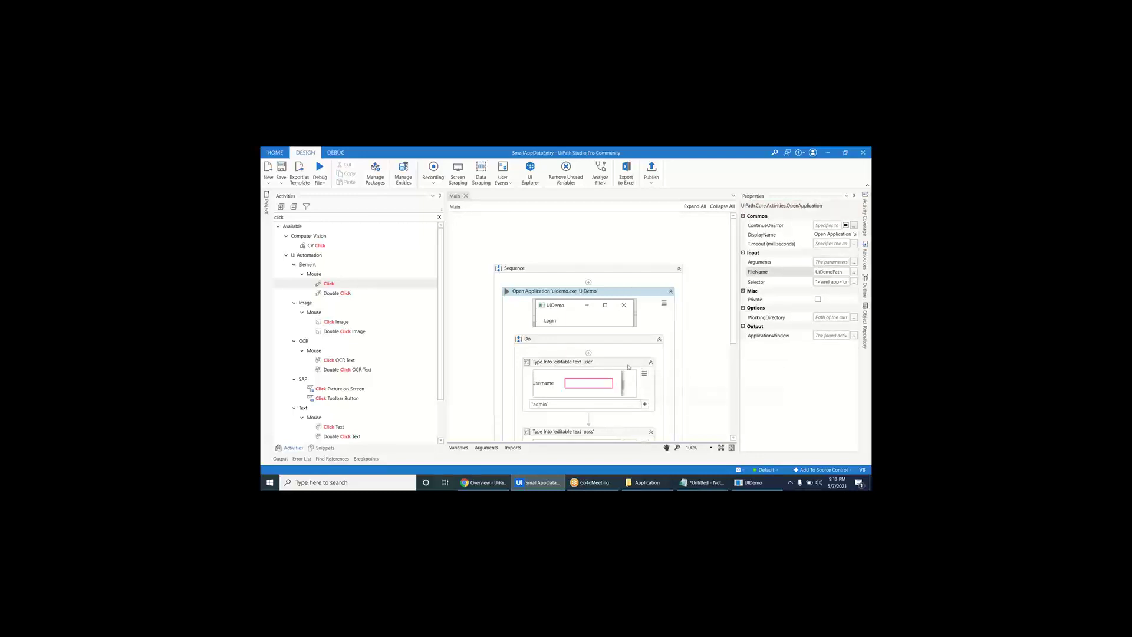
pyautogui.click(629, 366)
pyautogui.scroll(-3, 628, 366)
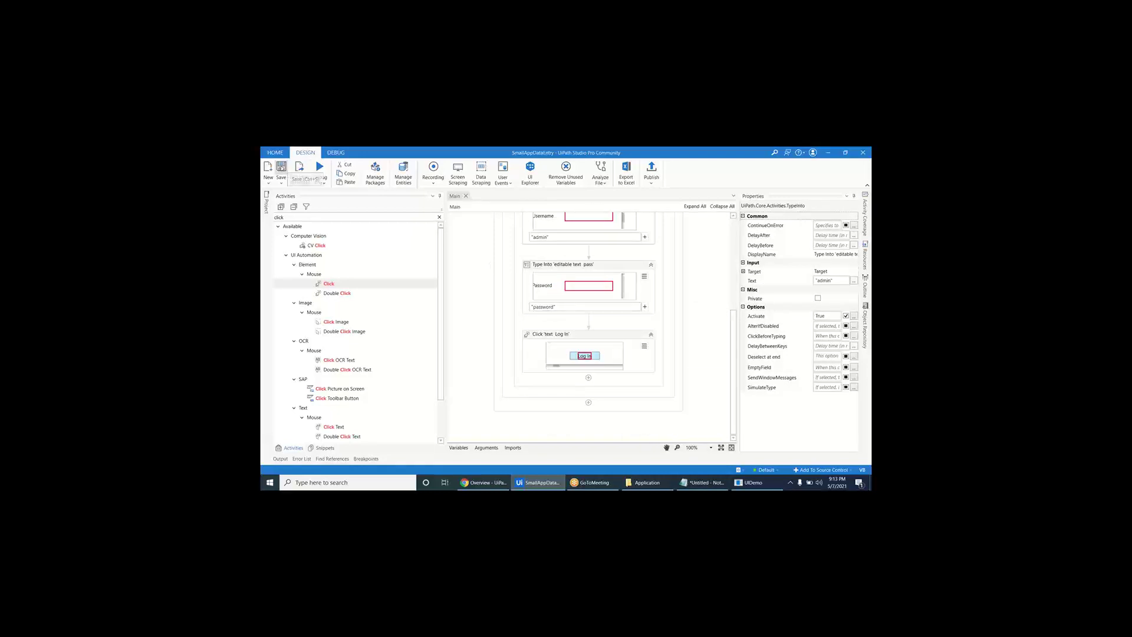
pyautogui.scroll(3, 659, 346)
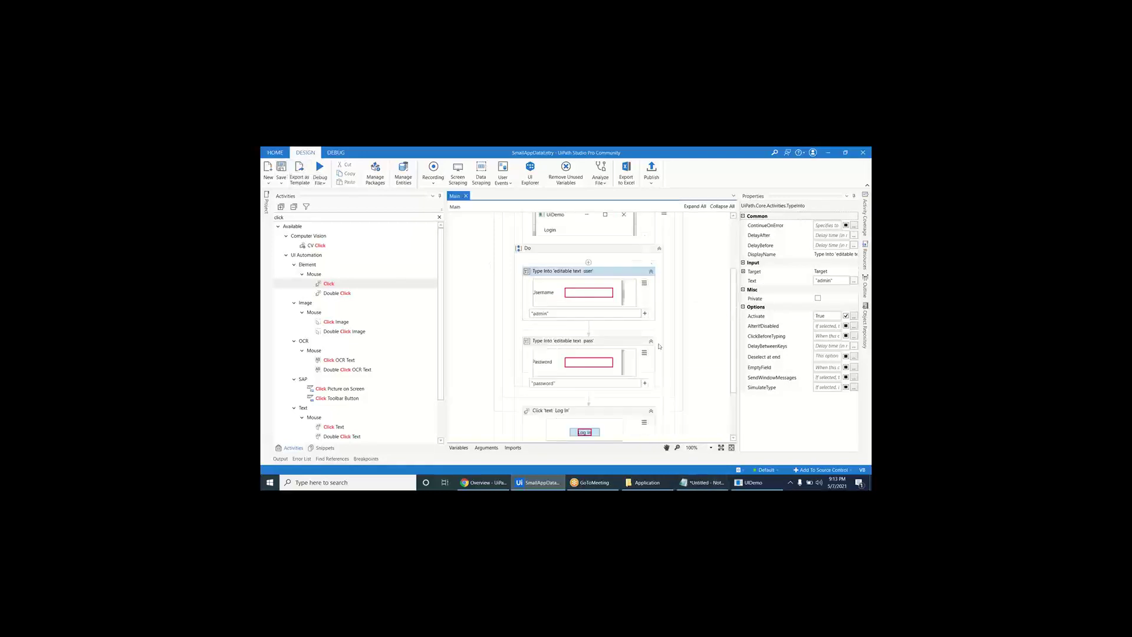
pyautogui.scroll(-3, 660, 347)
pyautogui.hotkey('alt', 'Tab')
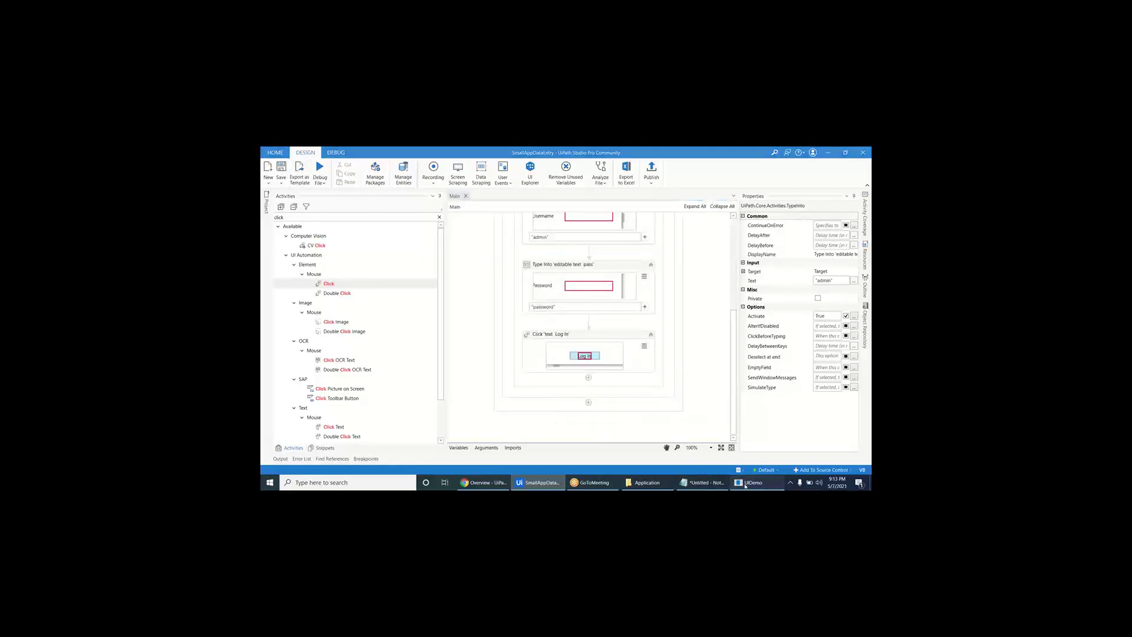
pyautogui.click(537, 193)
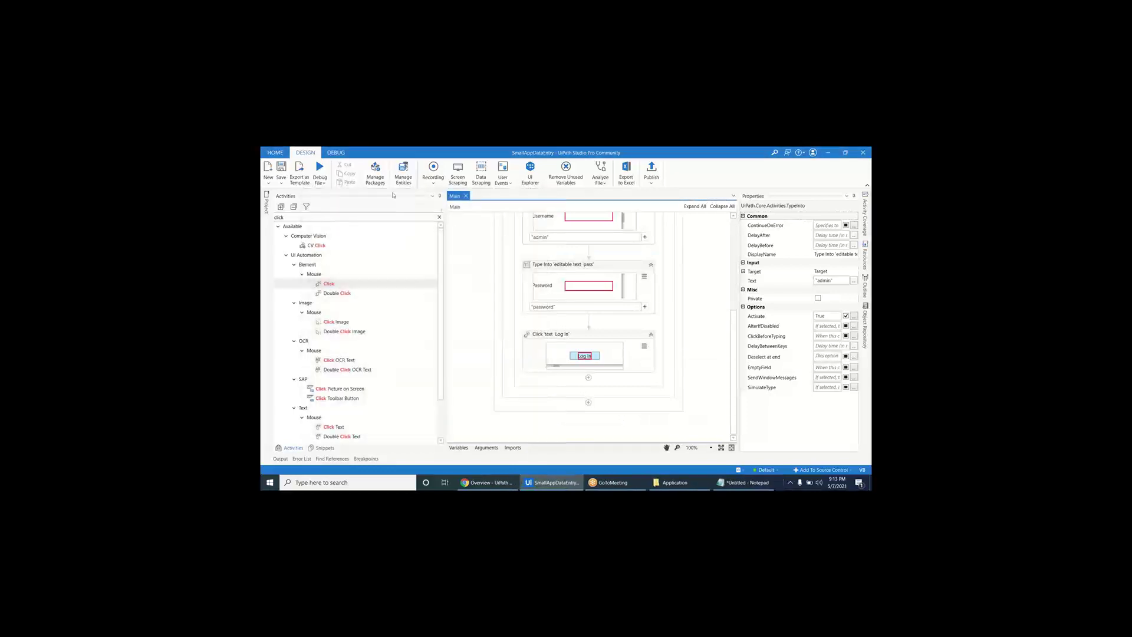
pyautogui.click(320, 183)
pyautogui.click(327, 195)
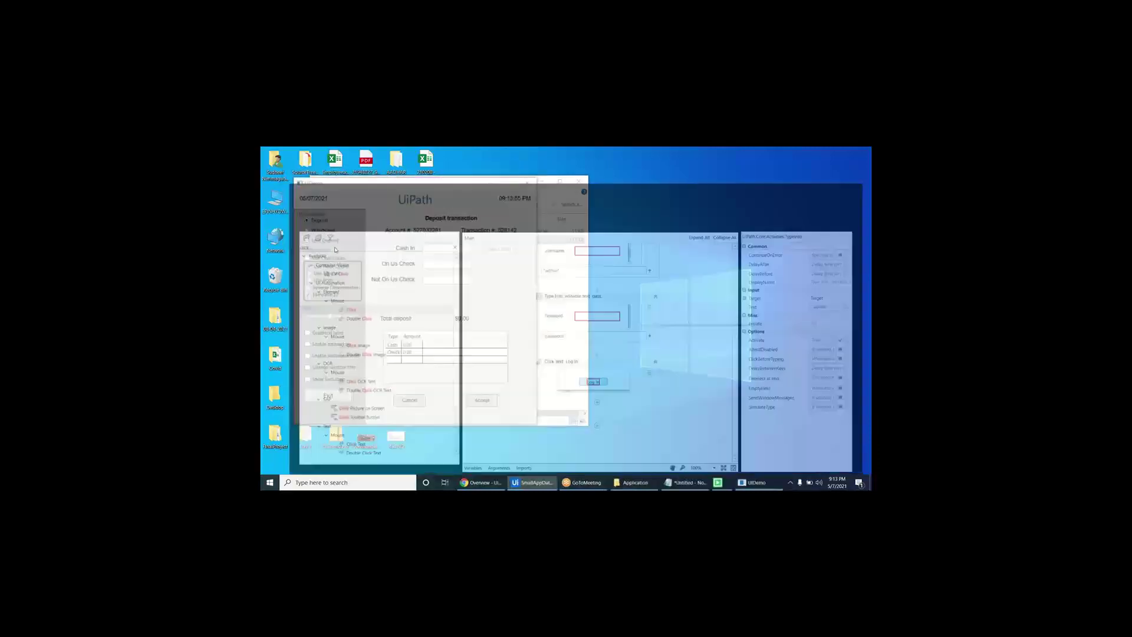
pyautogui.click(746, 483)
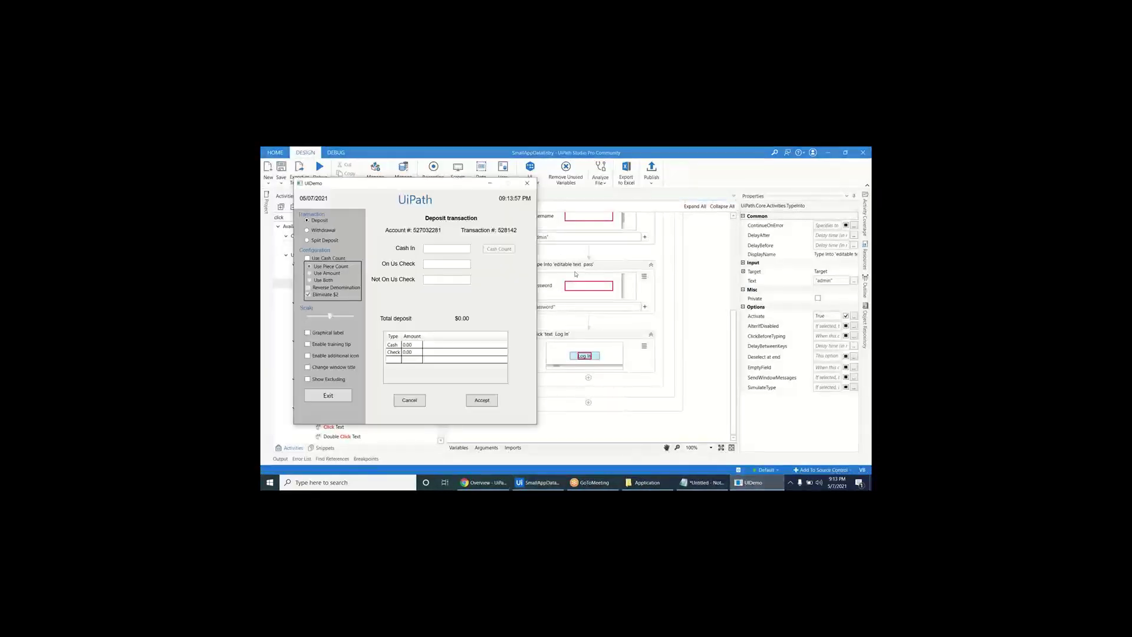
pyautogui.click(527, 183)
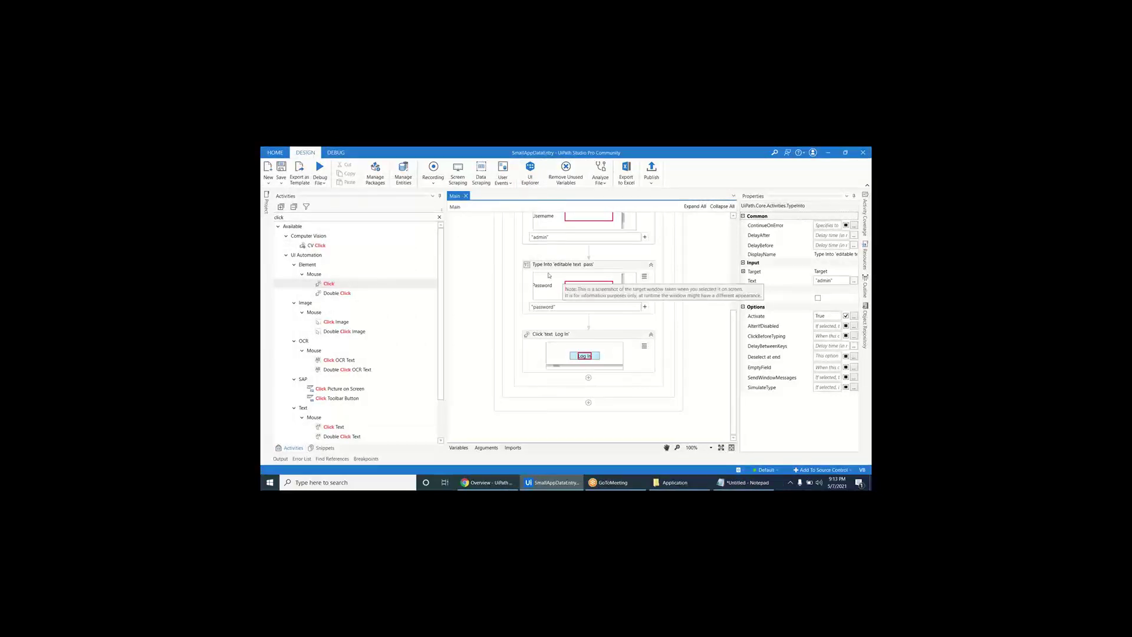
pyautogui.click(504, 248)
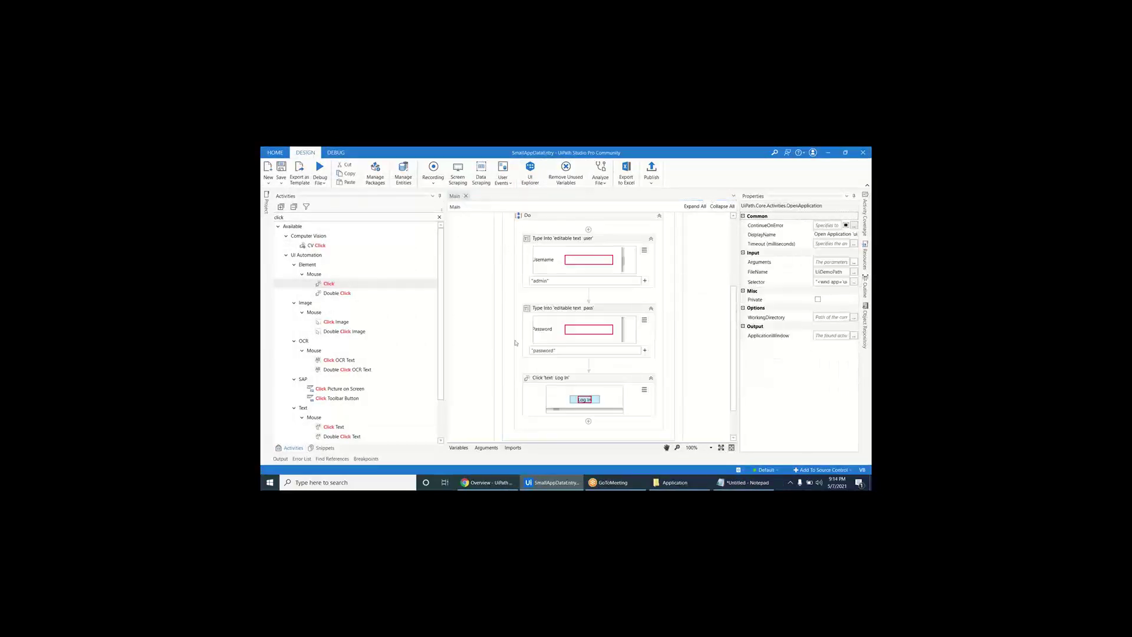
pyautogui.moveTo(733, 344); pyautogui.dragTo(732, 272)
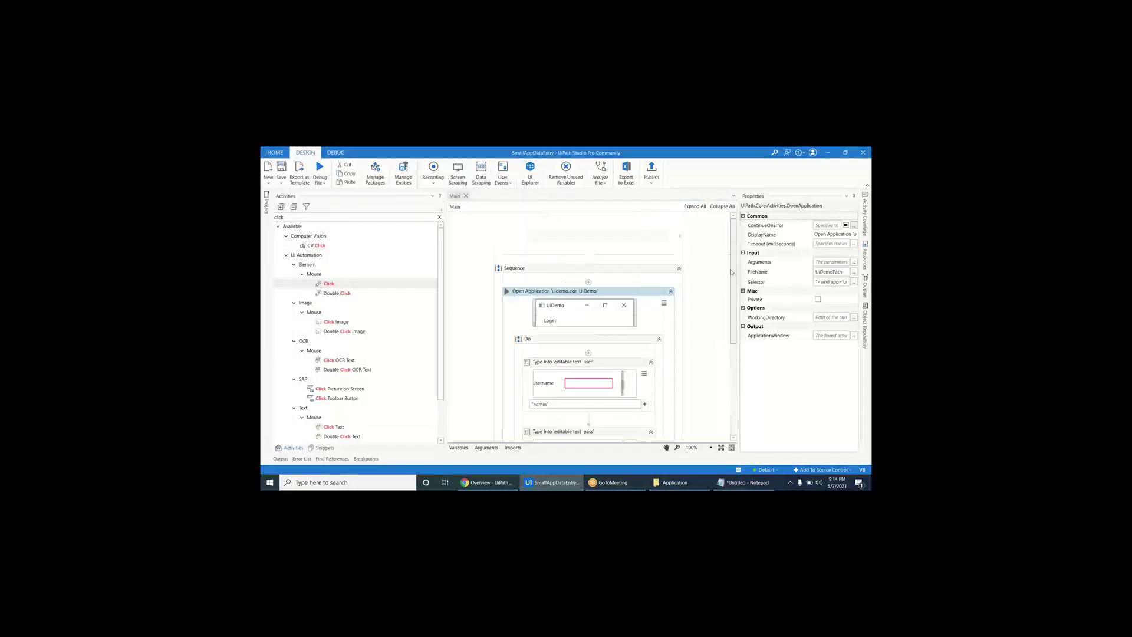
pyautogui.click(712, 230)
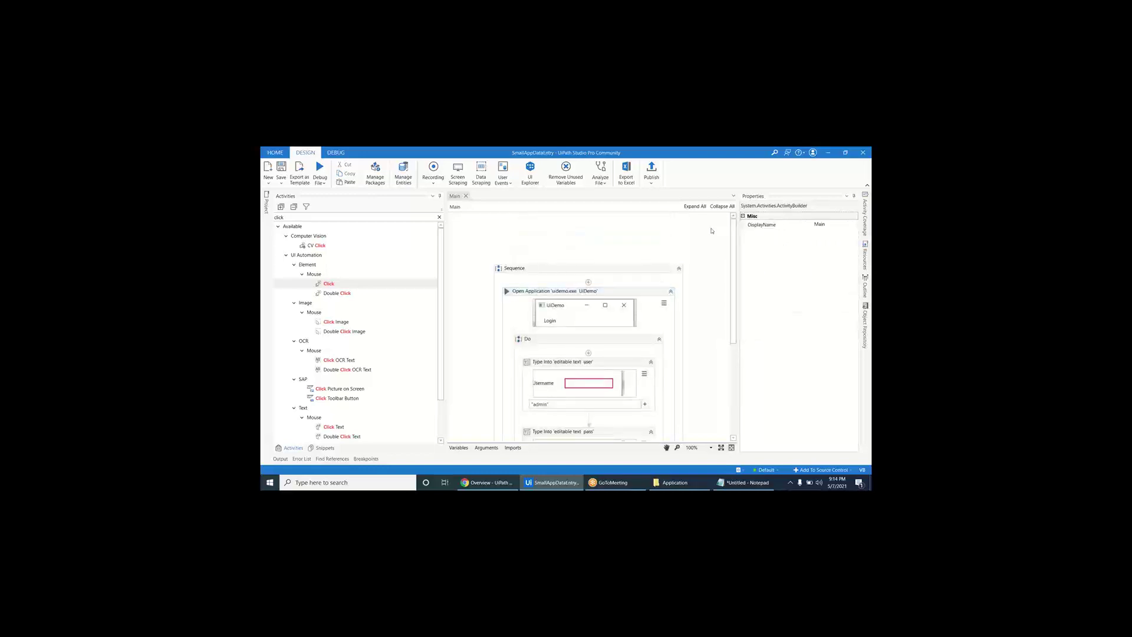
# - Publish SmallAppDataEntry as version 1.0.1, then switch to Orchestrator in the browser
pyautogui.click(652, 171)
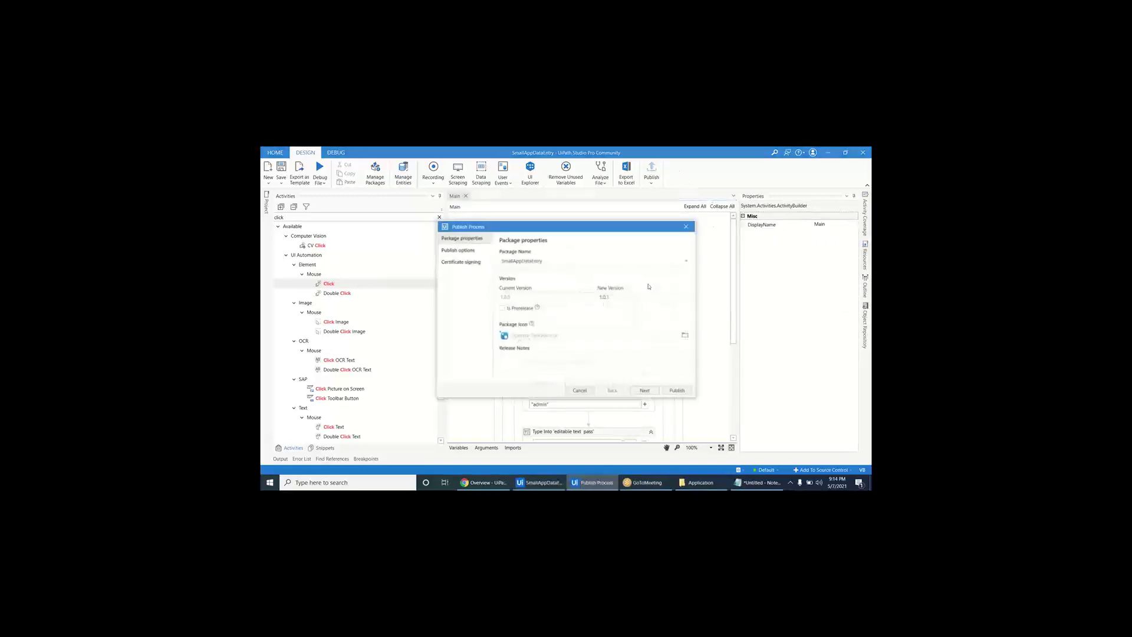
pyautogui.click(673, 391)
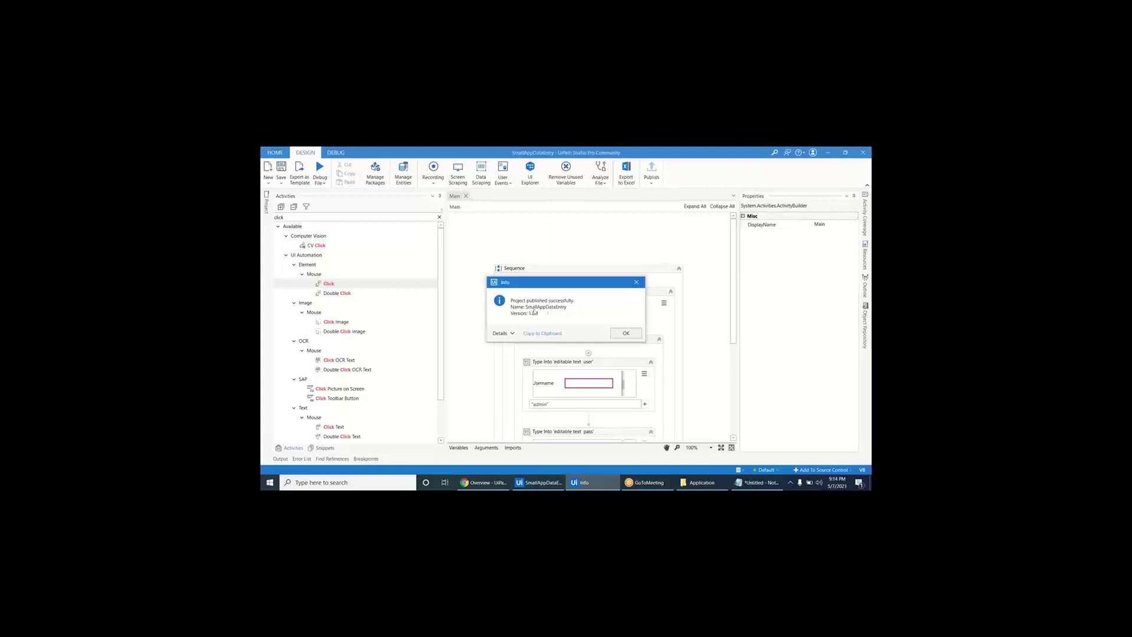
pyautogui.click(483, 482)
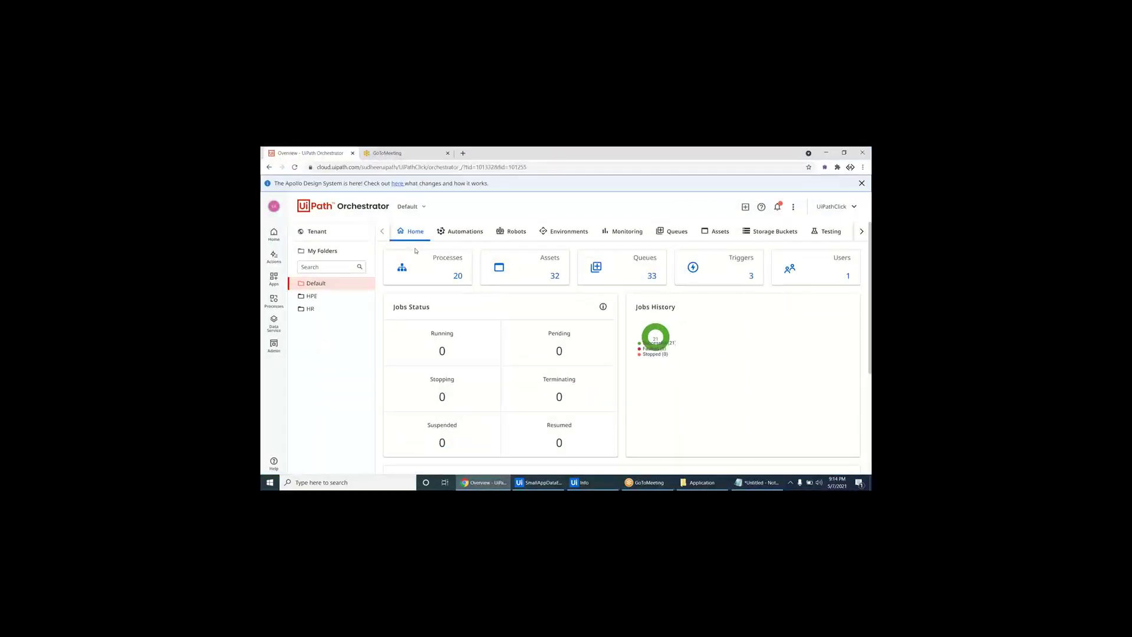
# - Begin a new process using the SmallAppDataEntry package and the NTC_ENV environment
pyautogui.click(469, 231)
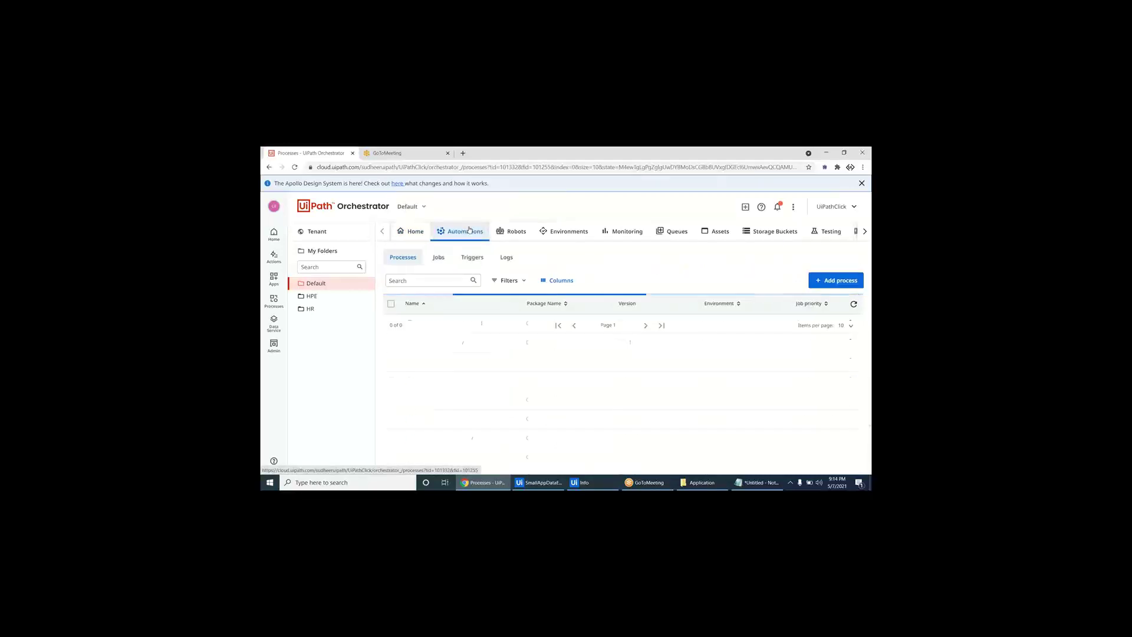
pyautogui.click(830, 285)
pyautogui.click(491, 368)
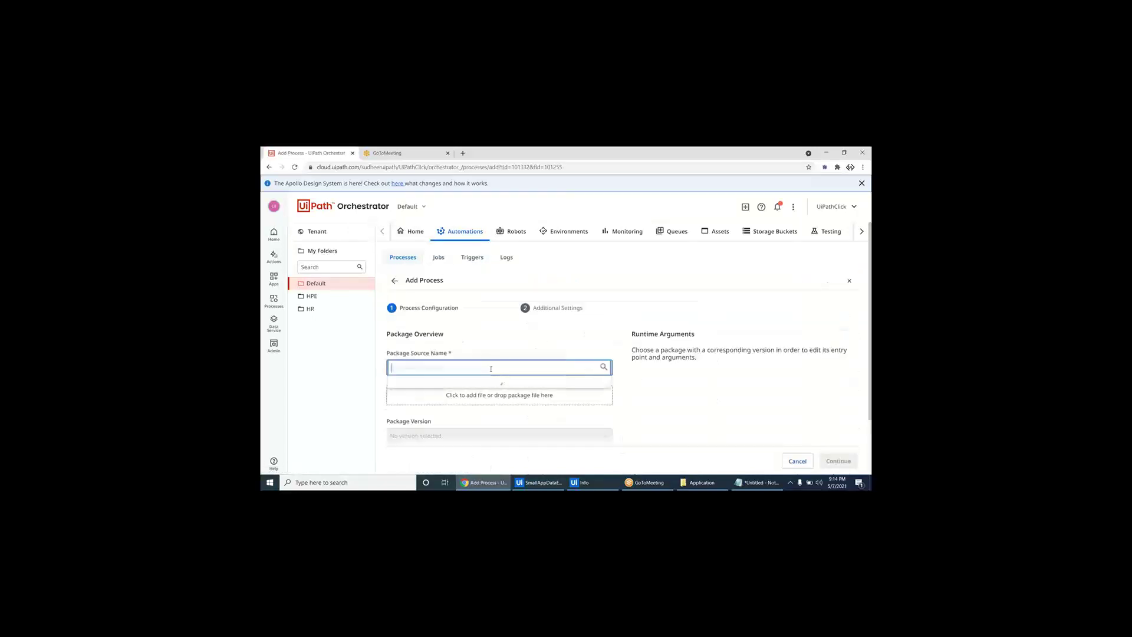
pyautogui.write('small')
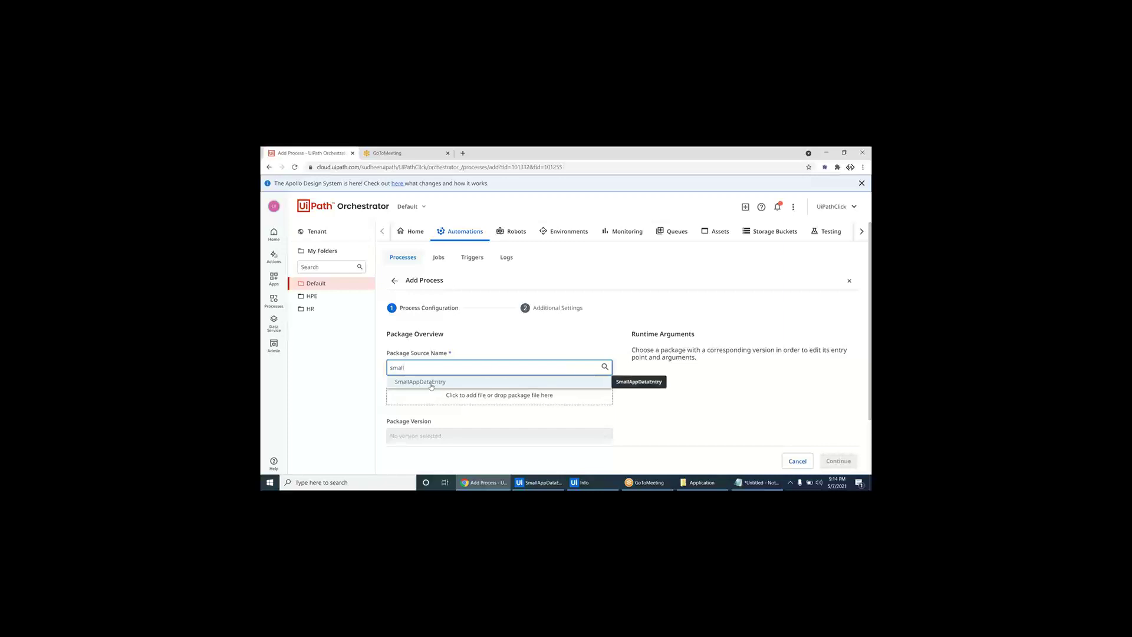
pyautogui.click(438, 383)
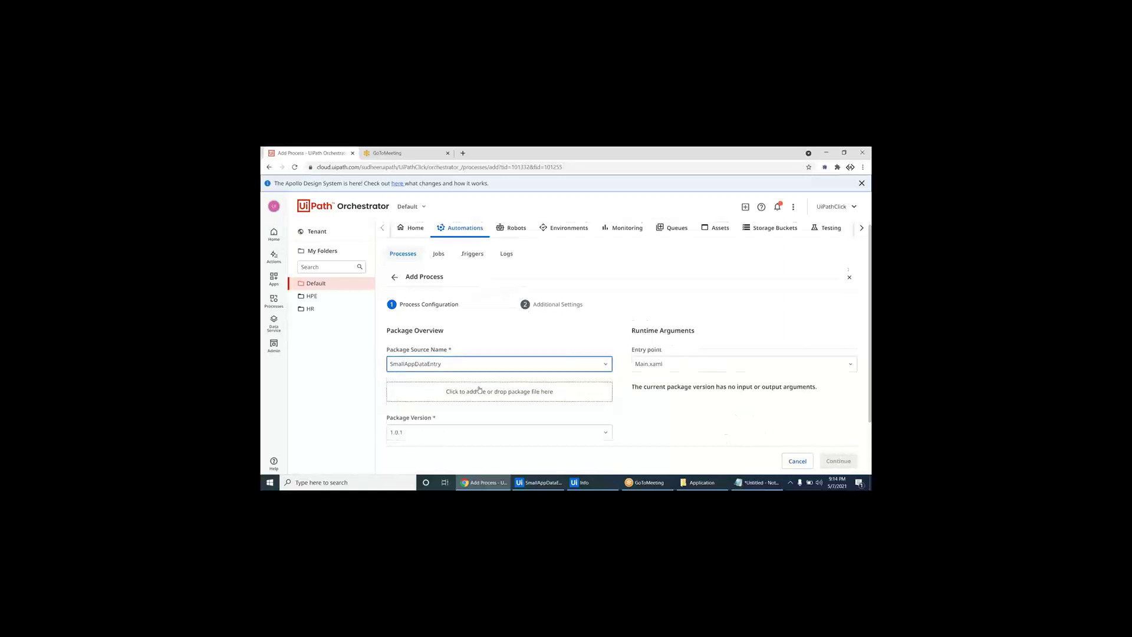
pyautogui.scroll(-1, 442, 382)
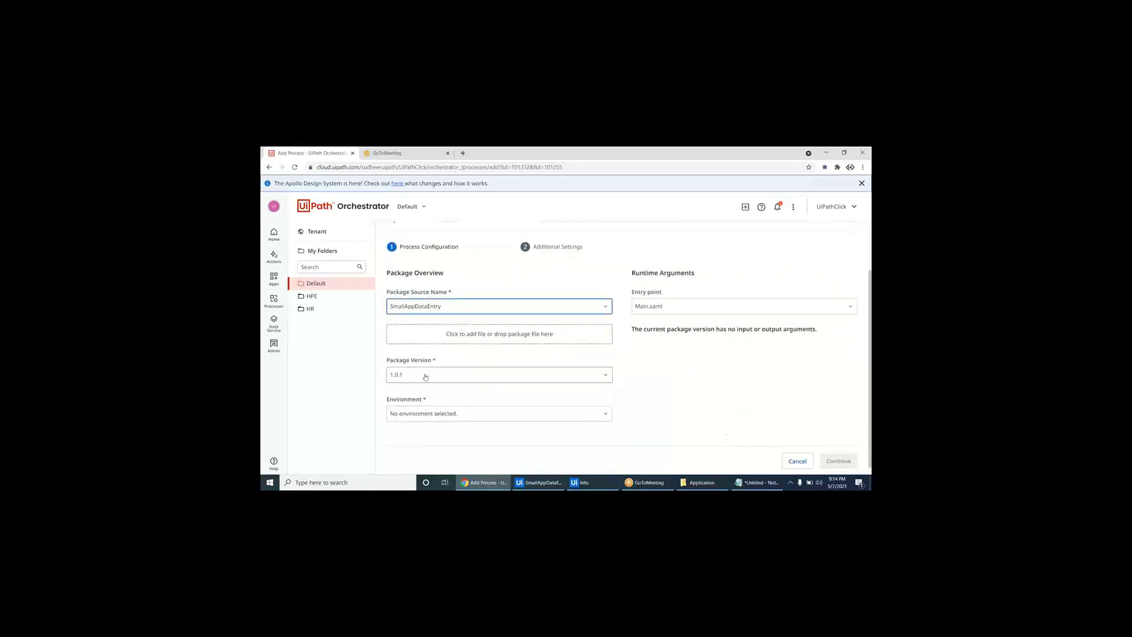
pyautogui.scroll(-1, 426, 378)
pyautogui.click(432, 403)
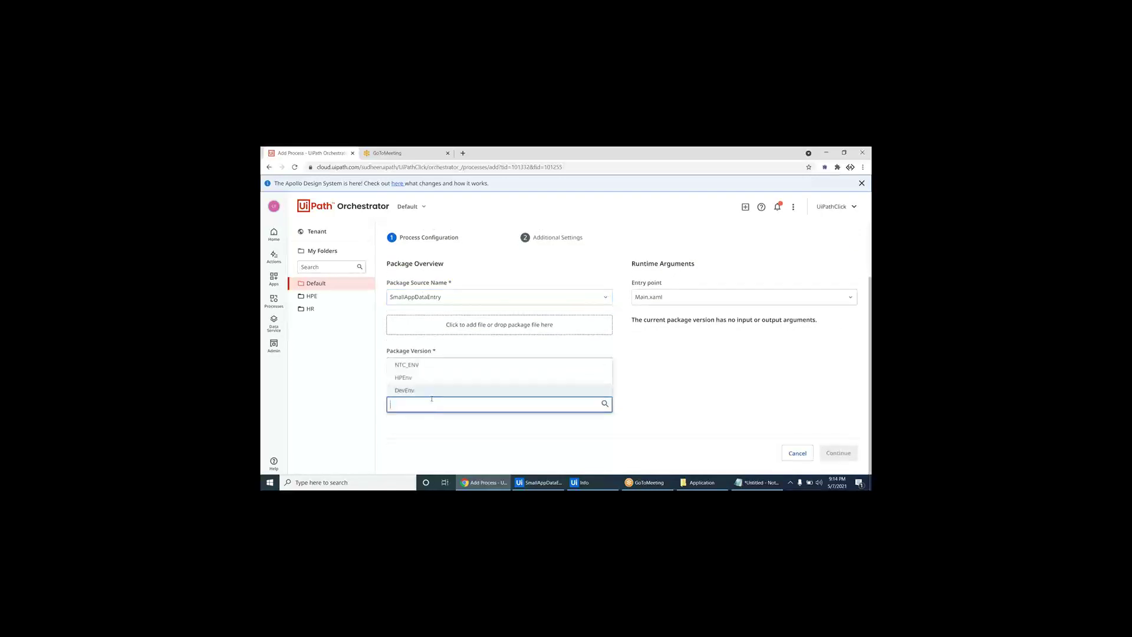
pyautogui.click(415, 367)
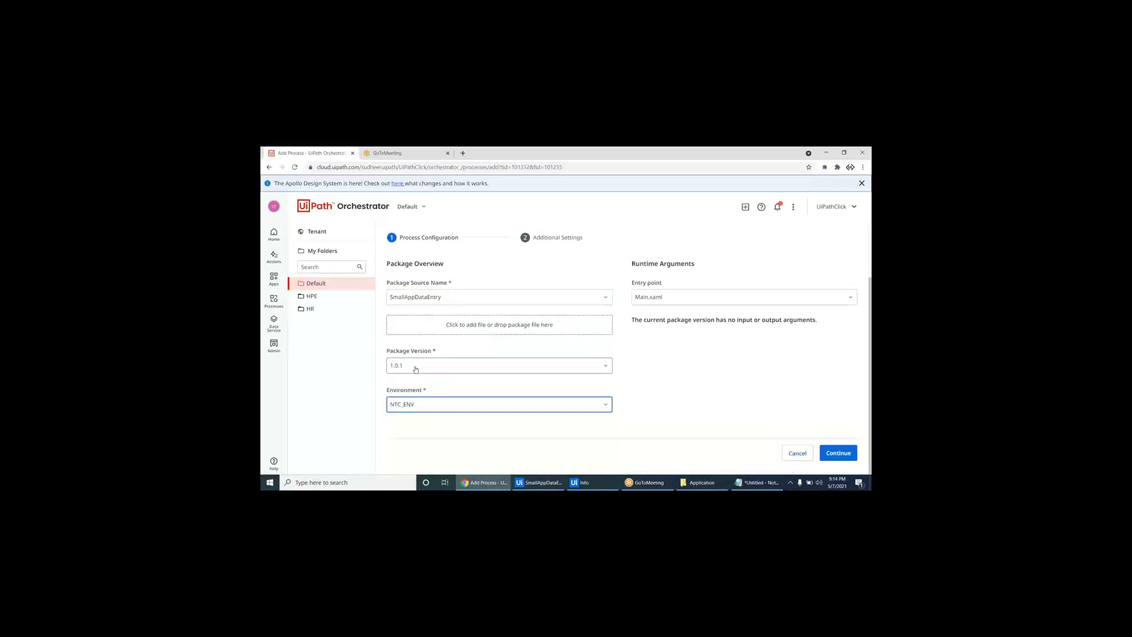
# - Give the process the display name 'UiDemo' and create it
pyautogui.click(833, 453)
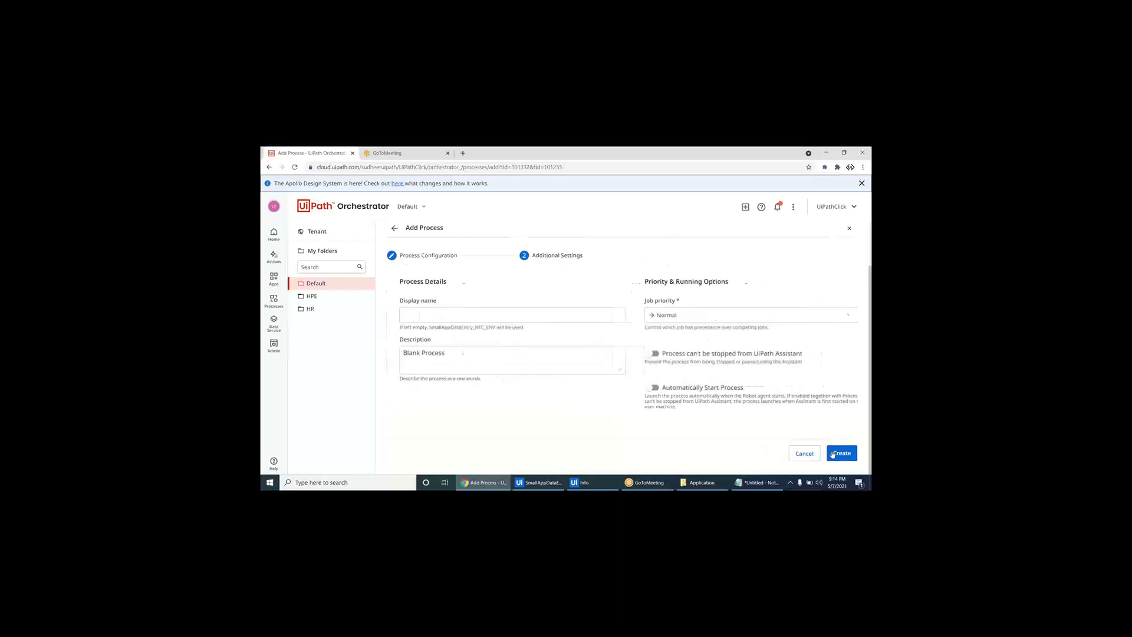
pyautogui.click(555, 316)
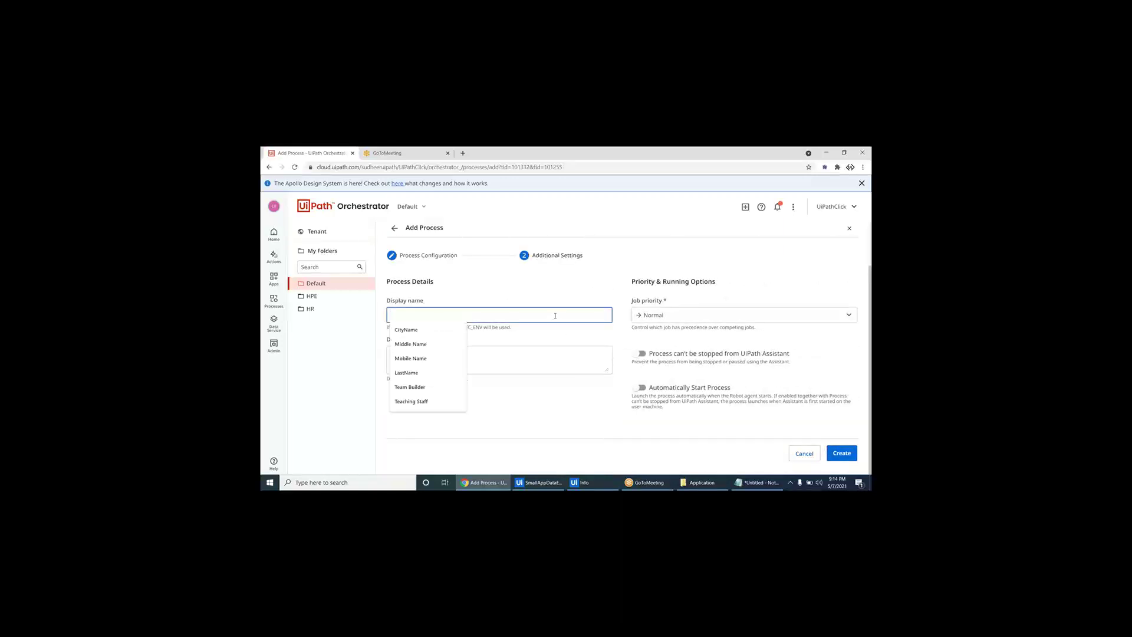
pyautogui.write('U')
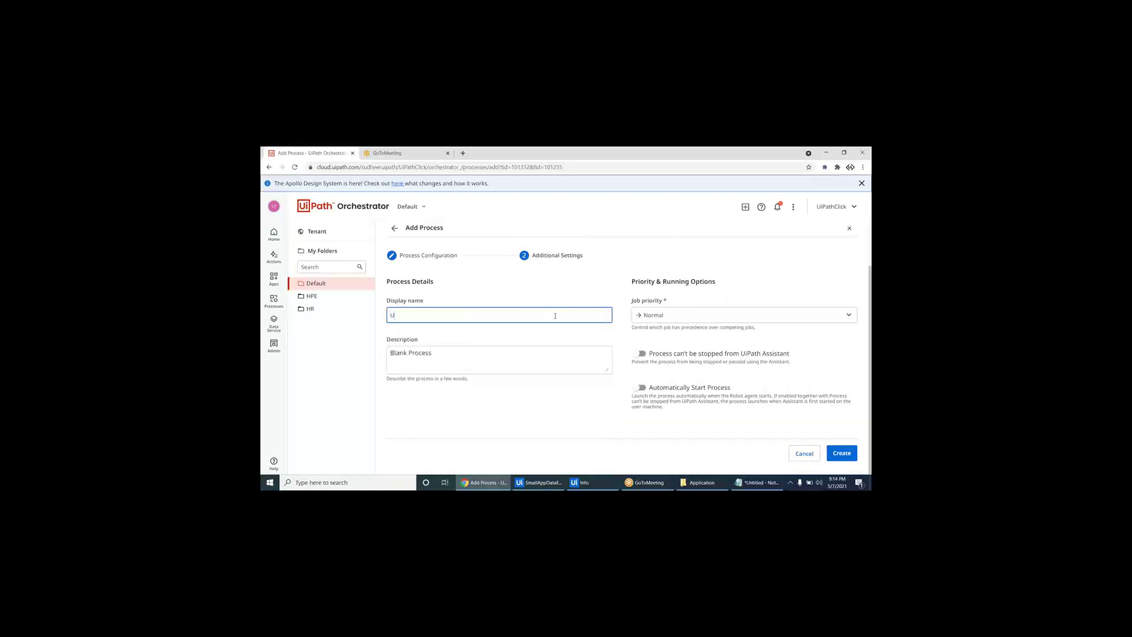
pyautogui.write('iDemoDataEntry')
pyautogui.click(841, 454)
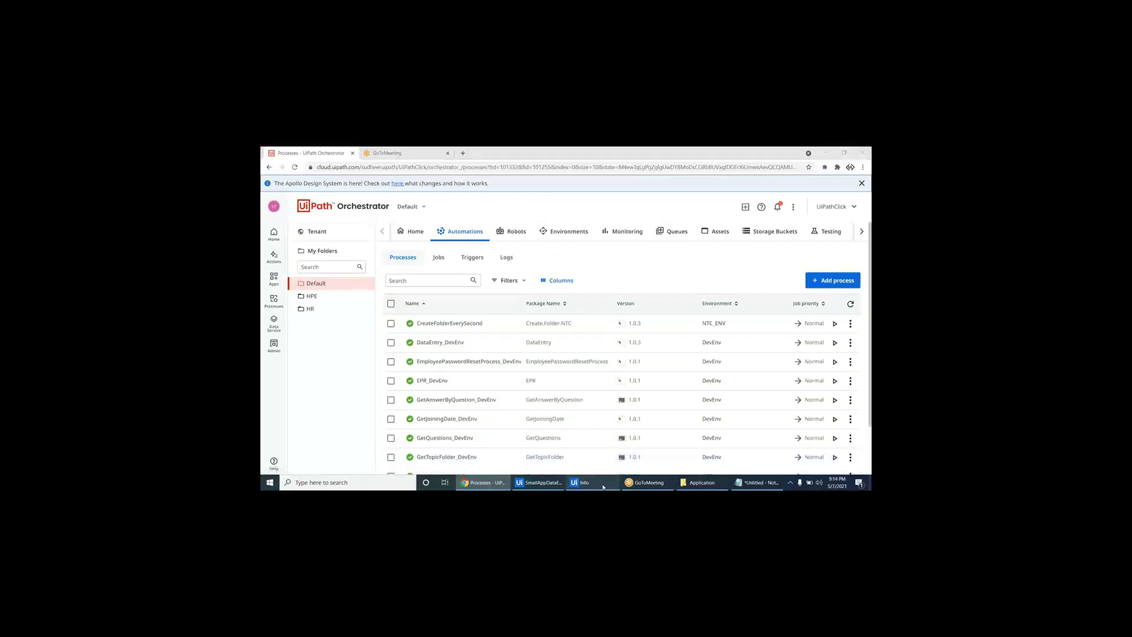
# - Dismiss Studio's publish success message and return to Orchestrator
pyautogui.click(603, 486)
pyautogui.click(625, 335)
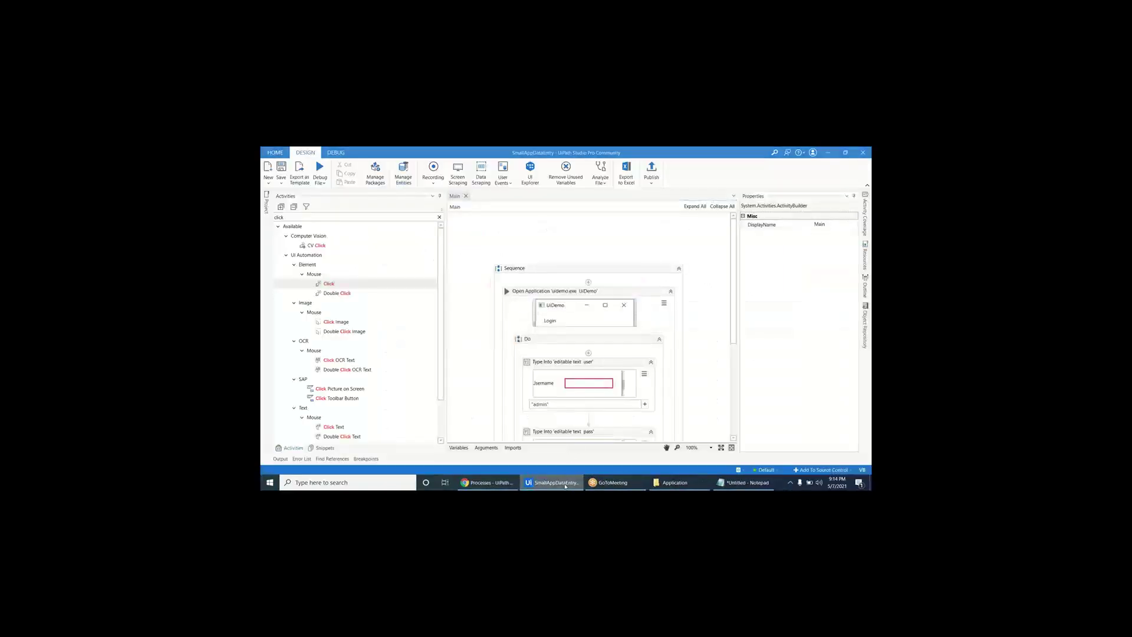
pyautogui.click(566, 486)
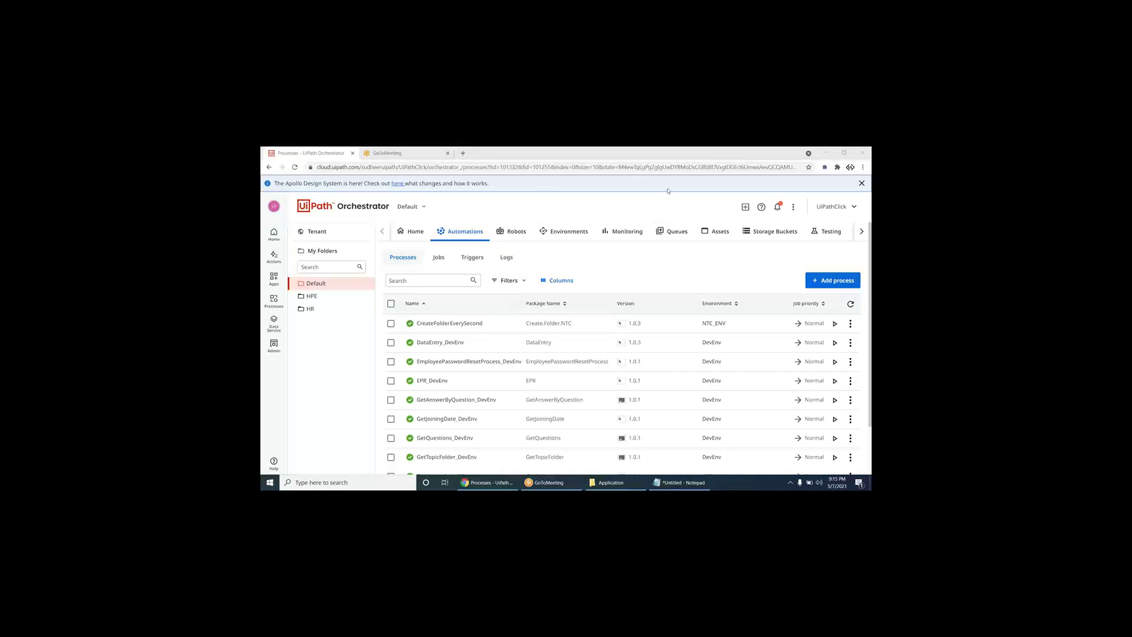
# - From Jobs, start UiDemoDataEntry (searched with 'uid') on the NTC_BOT robot
pyautogui.click(439, 259)
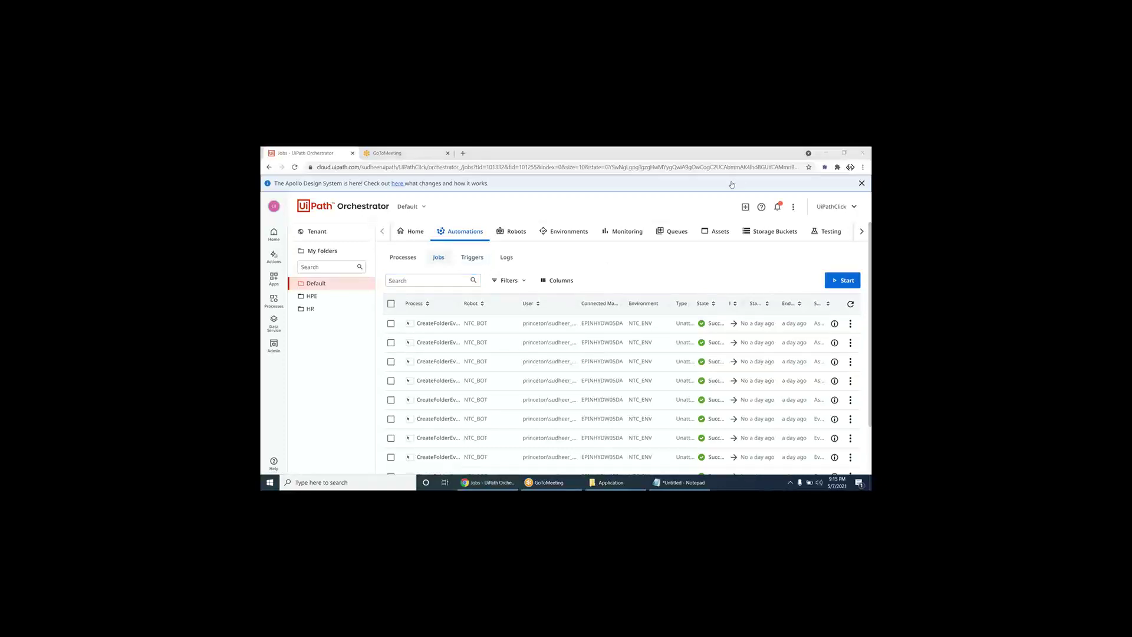
pyautogui.click(842, 280)
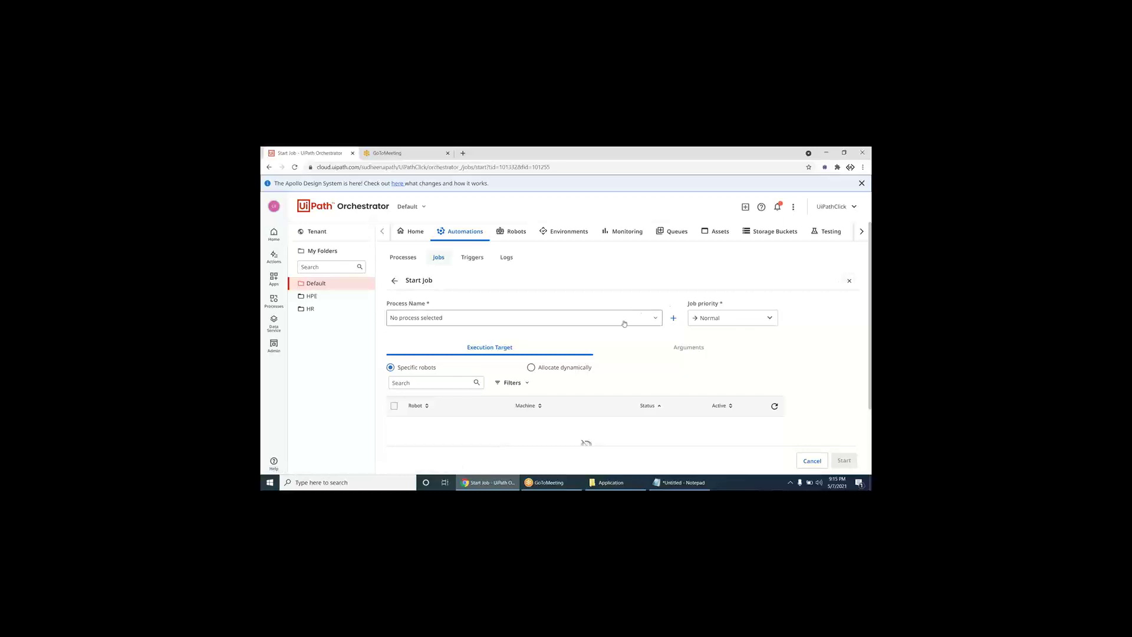
pyautogui.click(625, 323)
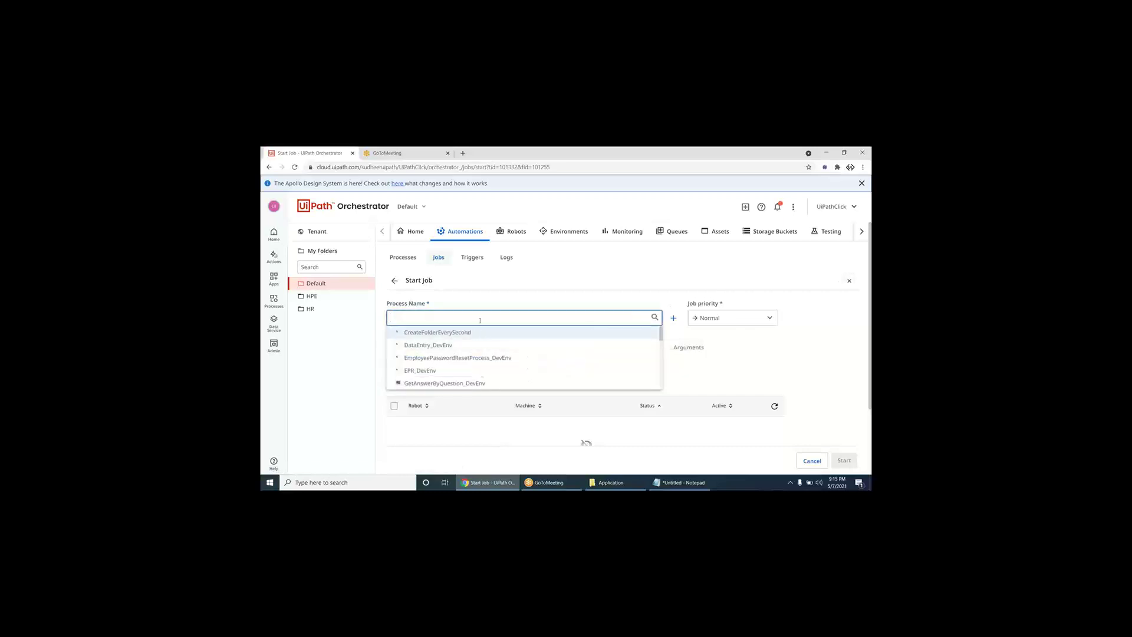
pyautogui.write('uide')
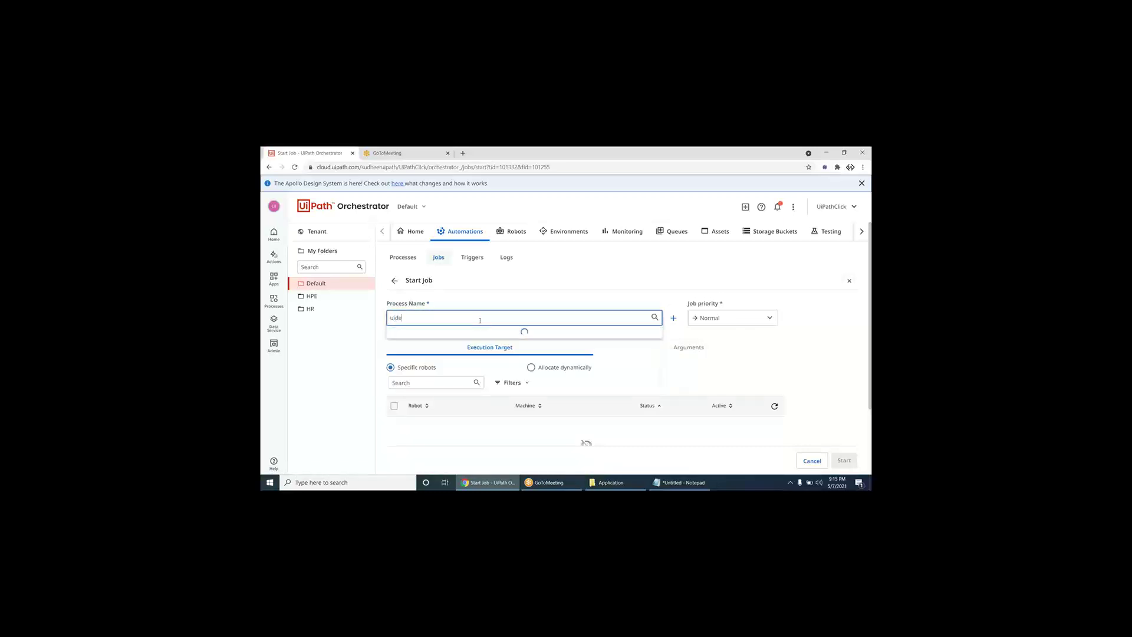
pyautogui.click(472, 333)
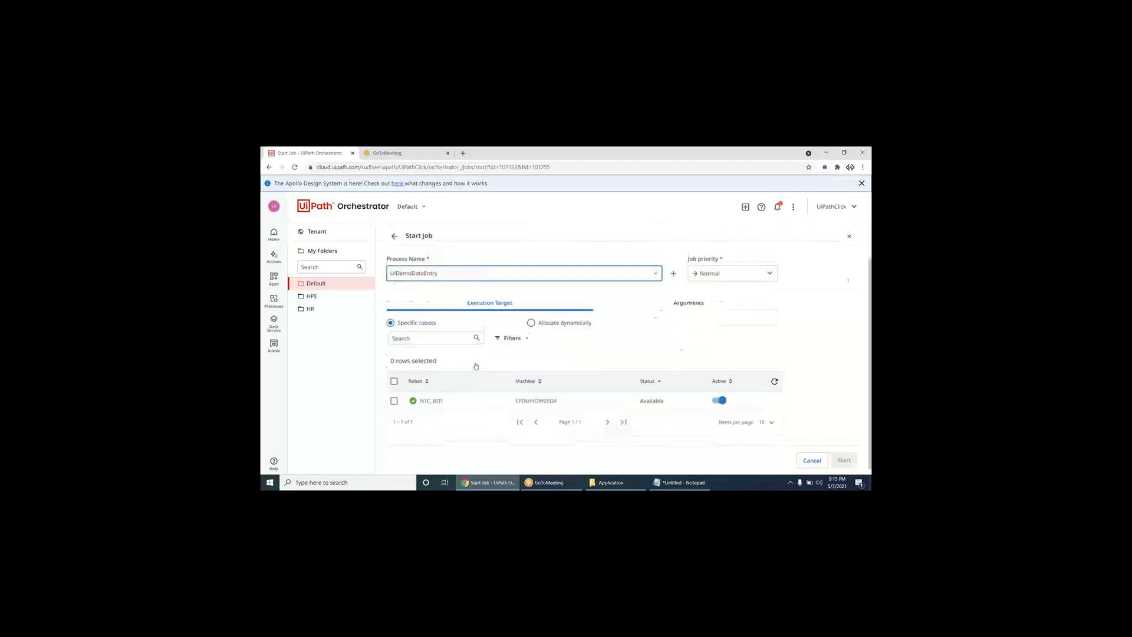
pyautogui.scroll(-1, 477, 362)
pyautogui.click(394, 374)
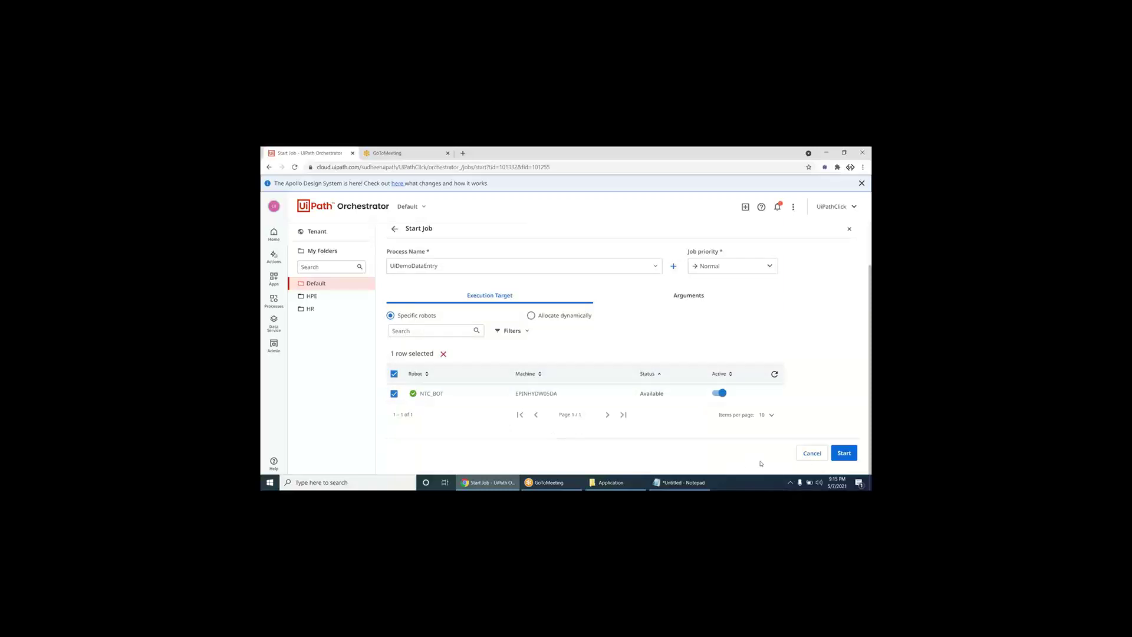
pyautogui.click(843, 453)
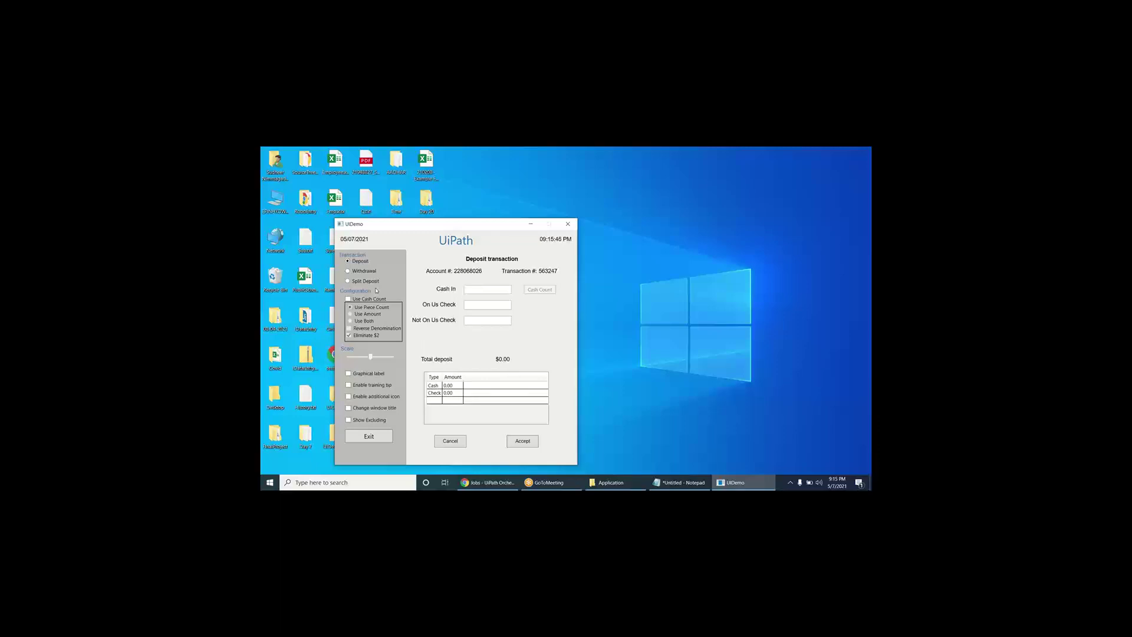
# - Close the UiDemo window with its red X button
pyautogui.click(568, 223)
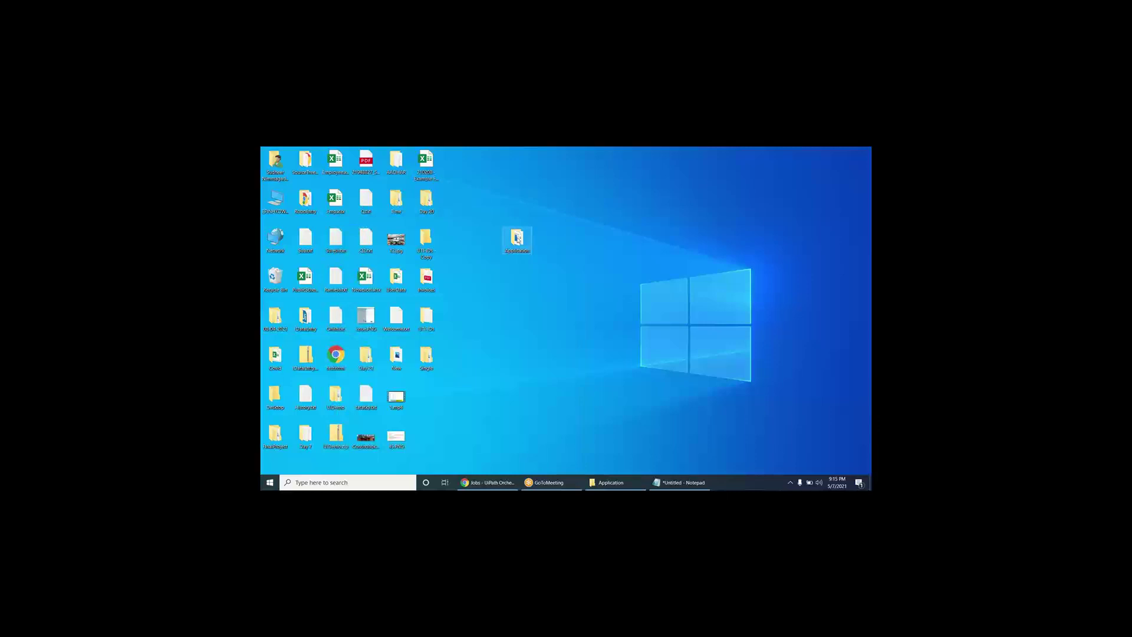
# - Open the Application folder and create a new desktop folder named NewVersion
pyautogui.moveTo(518, 245); pyautogui.dragTo(489, 208)
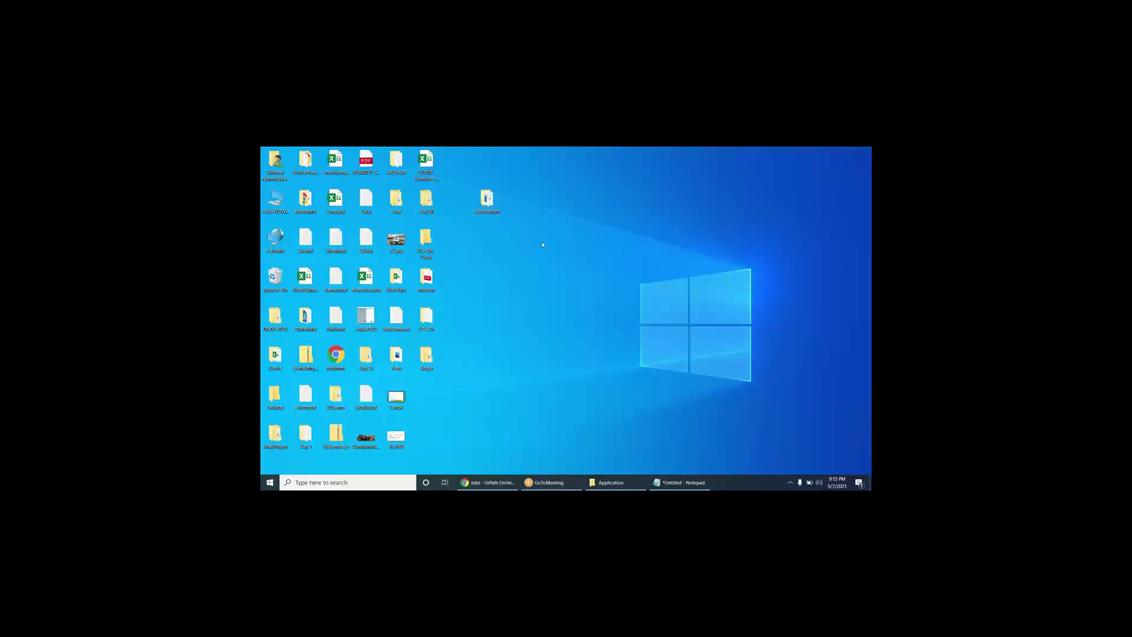
pyautogui.doubleClick(487, 200)
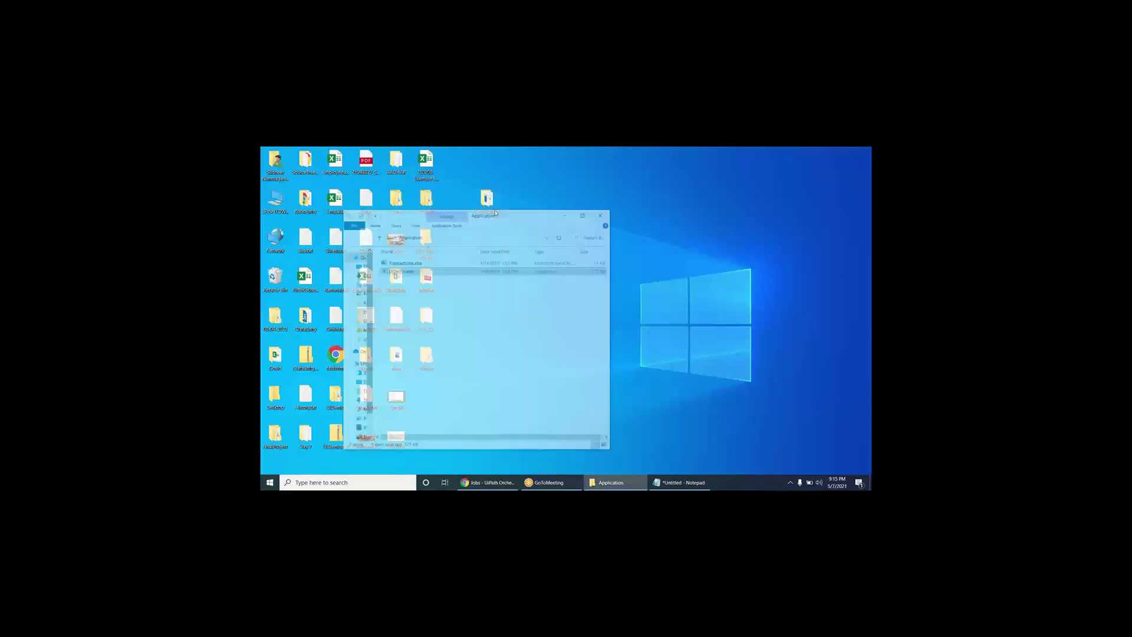
pyautogui.moveTo(495, 187); pyautogui.dragTo(701, 195)
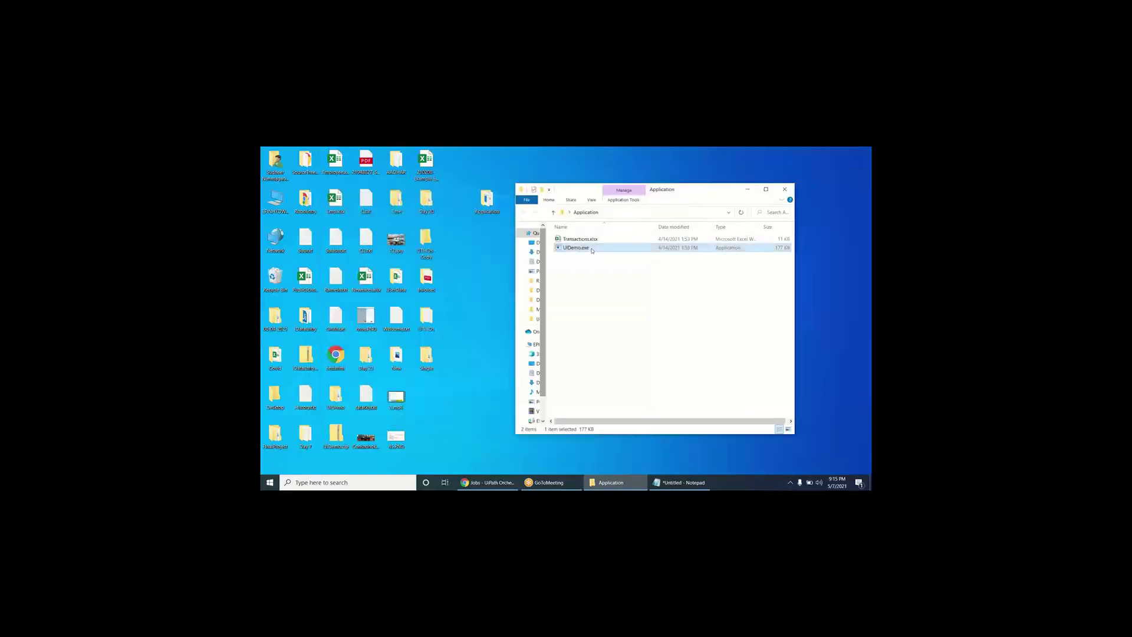
pyautogui.rightClick(460, 292)
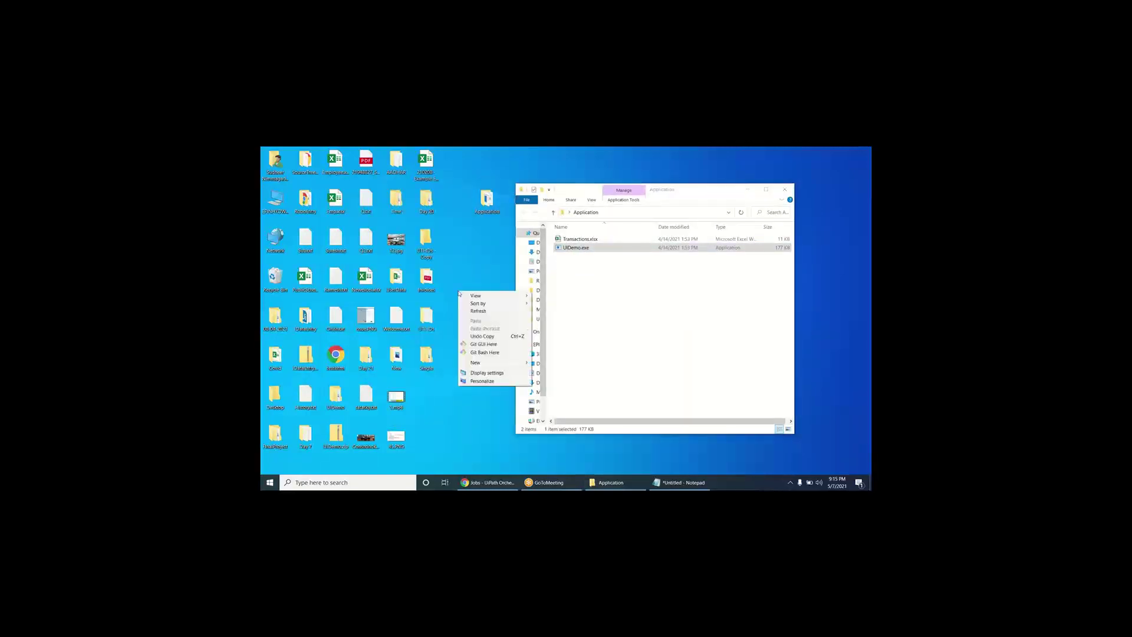
pyautogui.moveTo(505, 365)
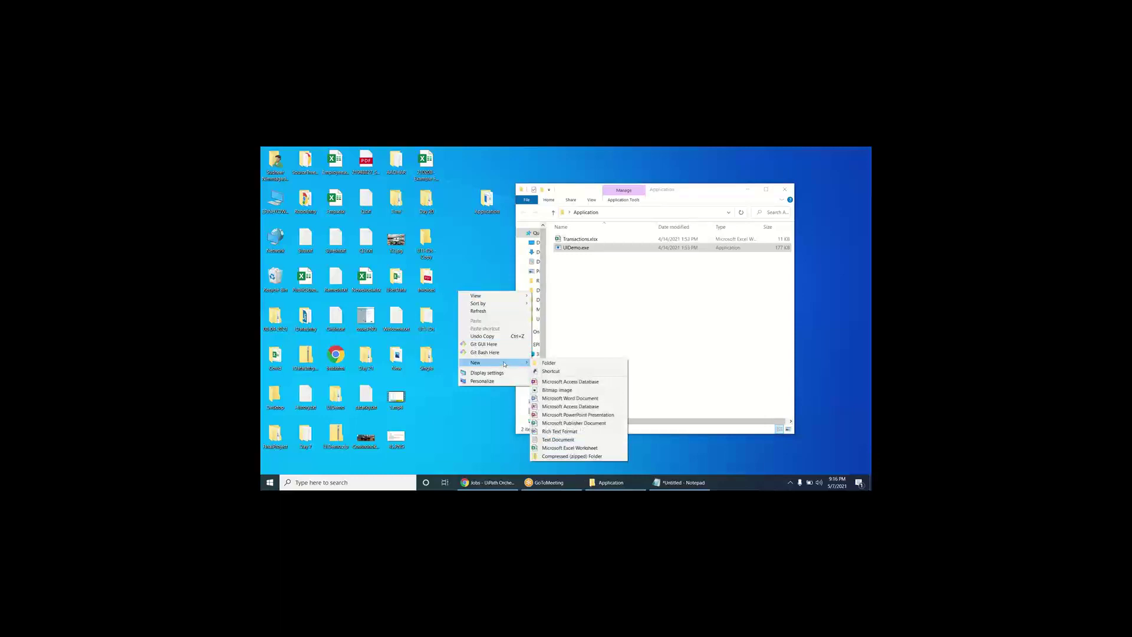
pyautogui.click(542, 364)
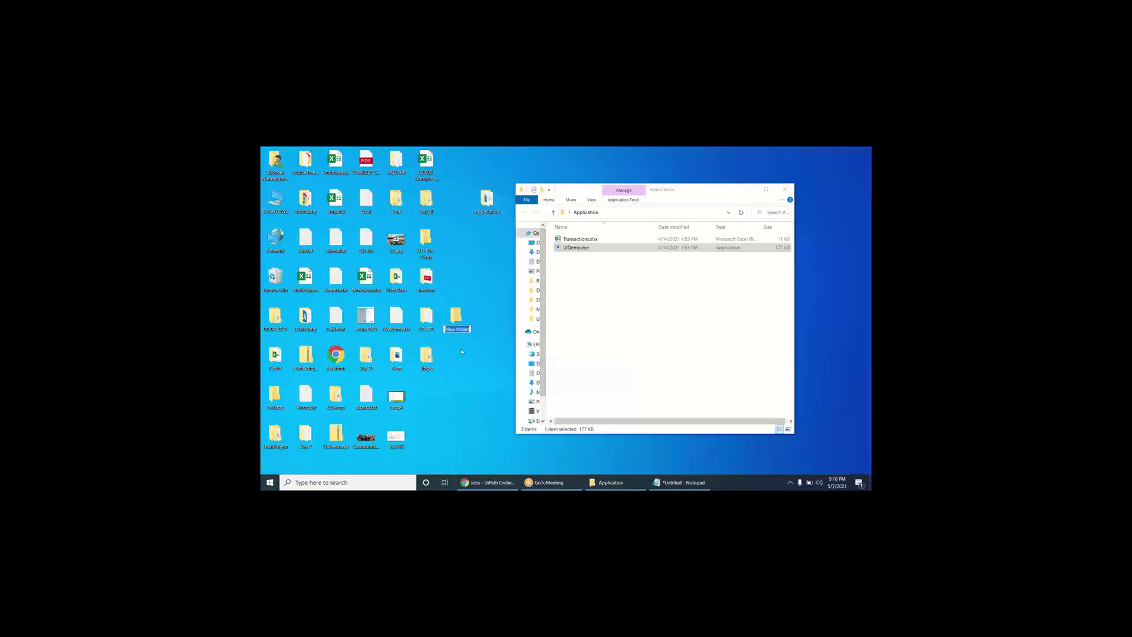
pyautogui.write('NewVersion')
pyautogui.press('Return')
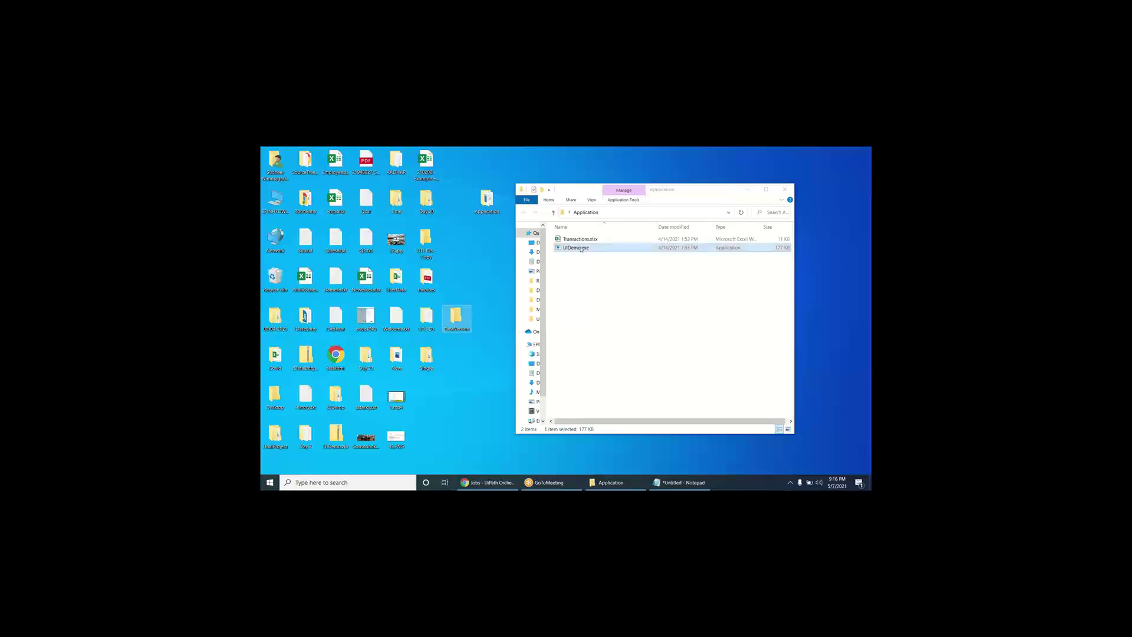
# - Drag UIDemo.exe into NewVersion, verify it's there, and close both folder windows
pyautogui.moveTo(578, 248); pyautogui.dragTo(457, 322)
pyautogui.click(607, 273)
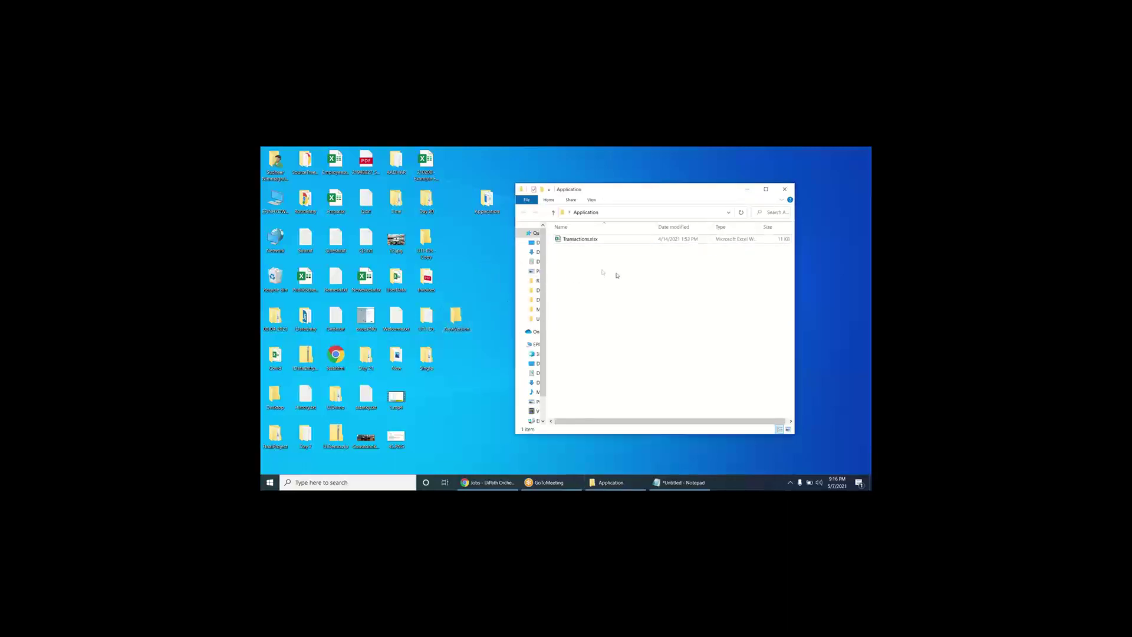
pyautogui.moveTo(634, 199); pyautogui.dragTo(485, 215)
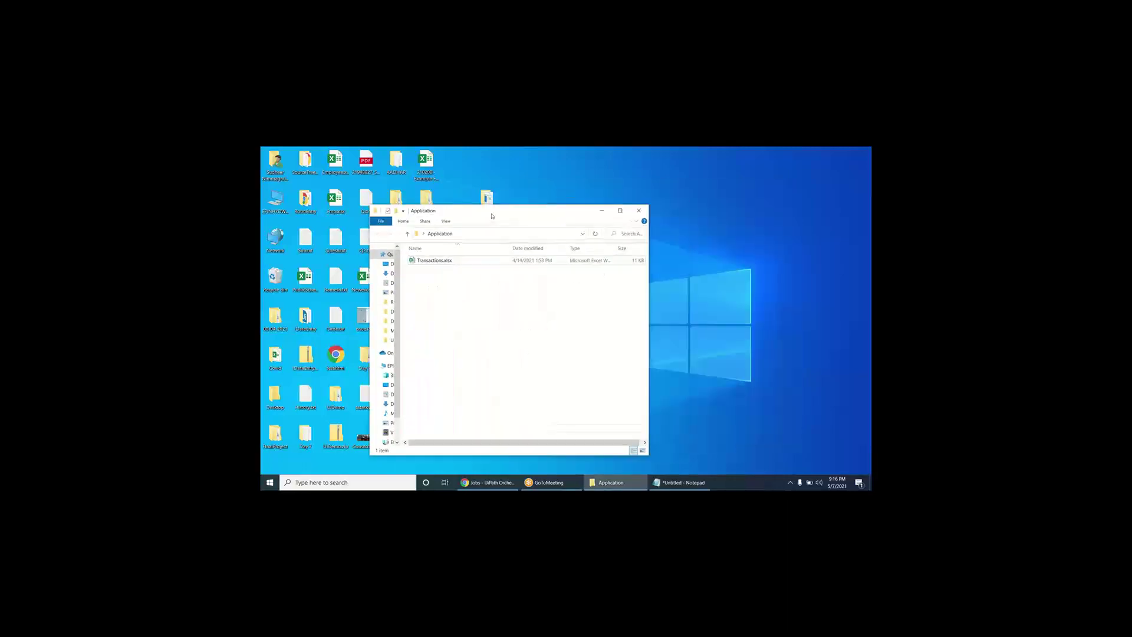
pyautogui.click(636, 205)
pyautogui.doubleClick(459, 318)
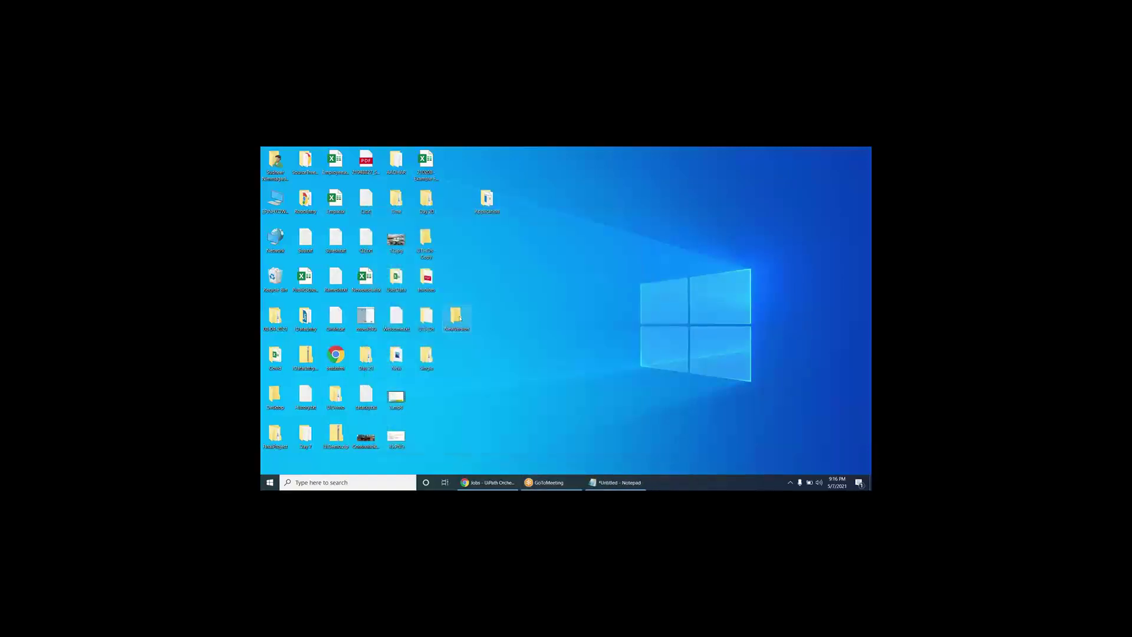
pyautogui.click(453, 261)
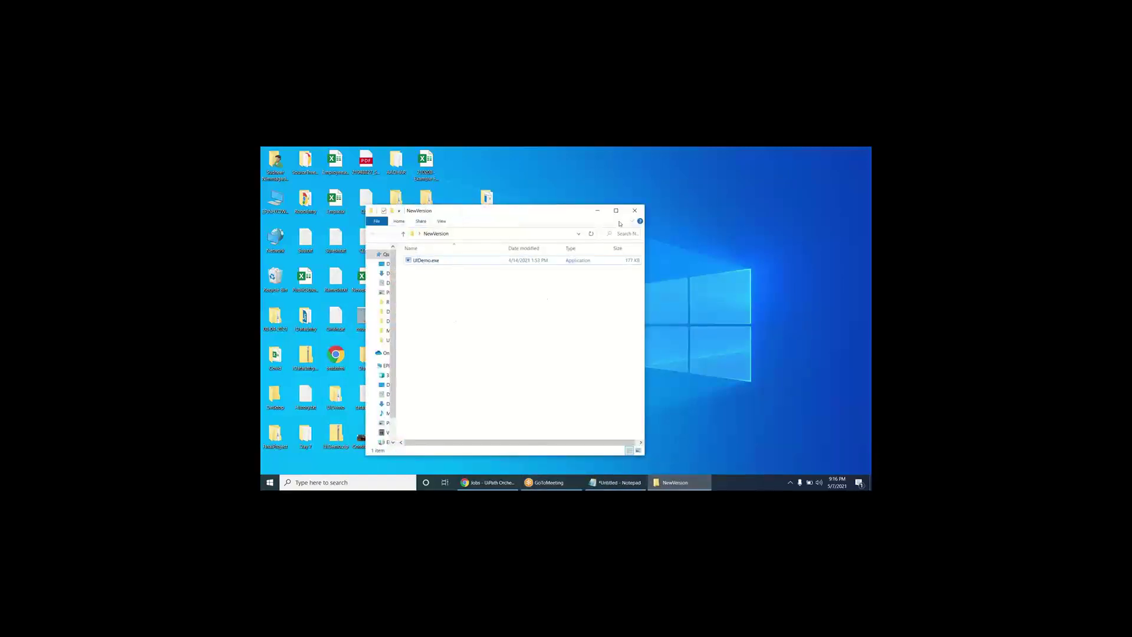
pyautogui.click(634, 211)
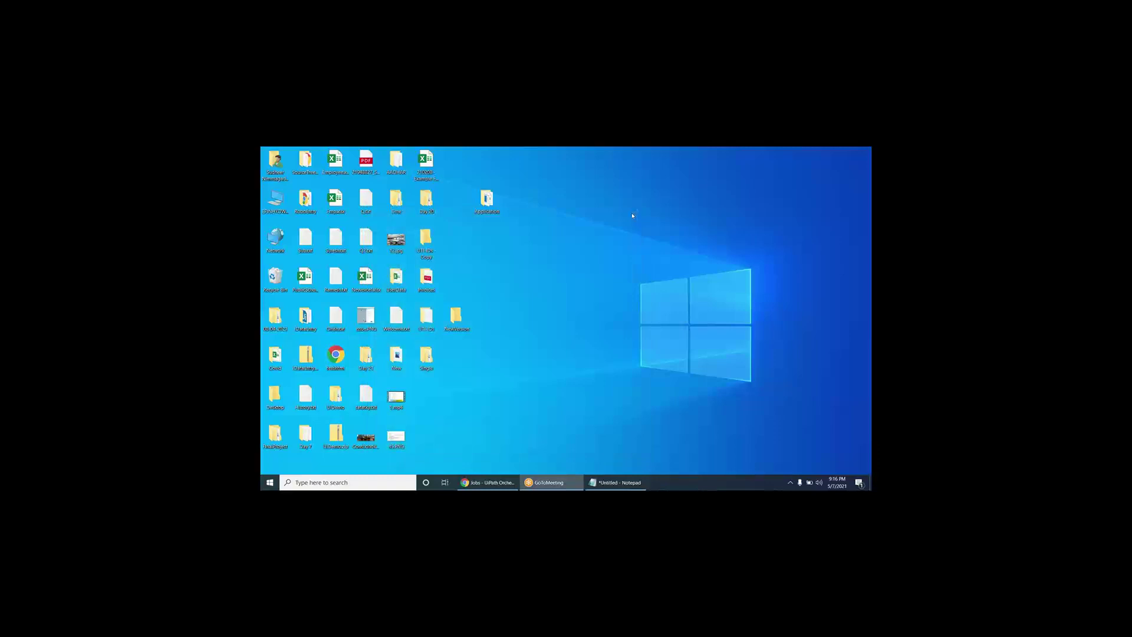
# - Start the UiDemoDataEntry job again from the Jobs page on NTC_BOT
pyautogui.click(487, 483)
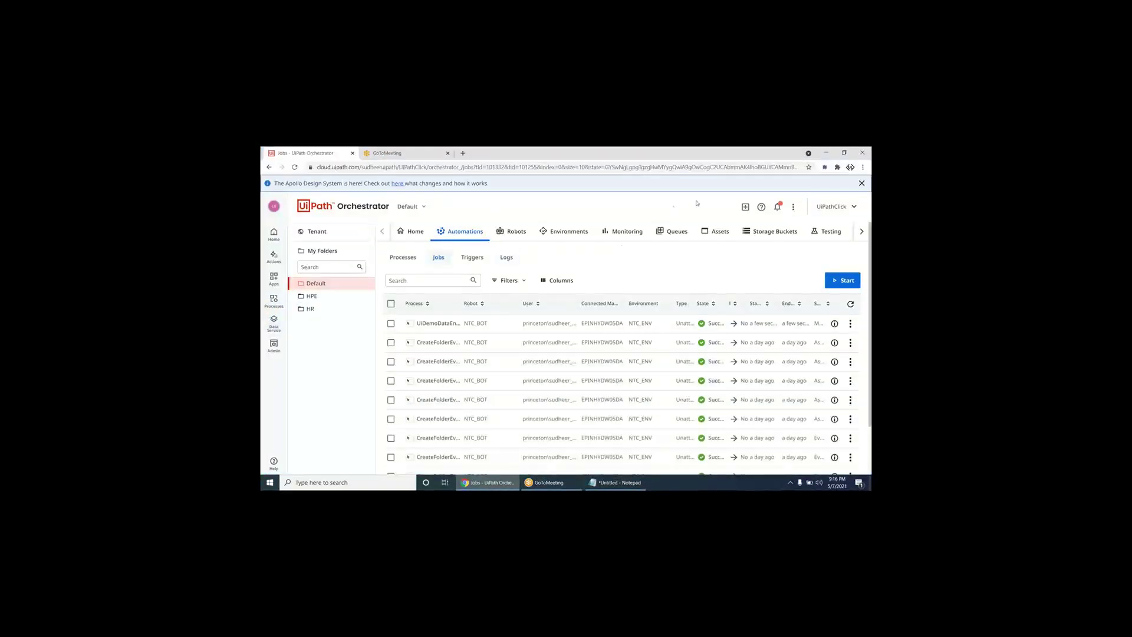
pyautogui.click(843, 280)
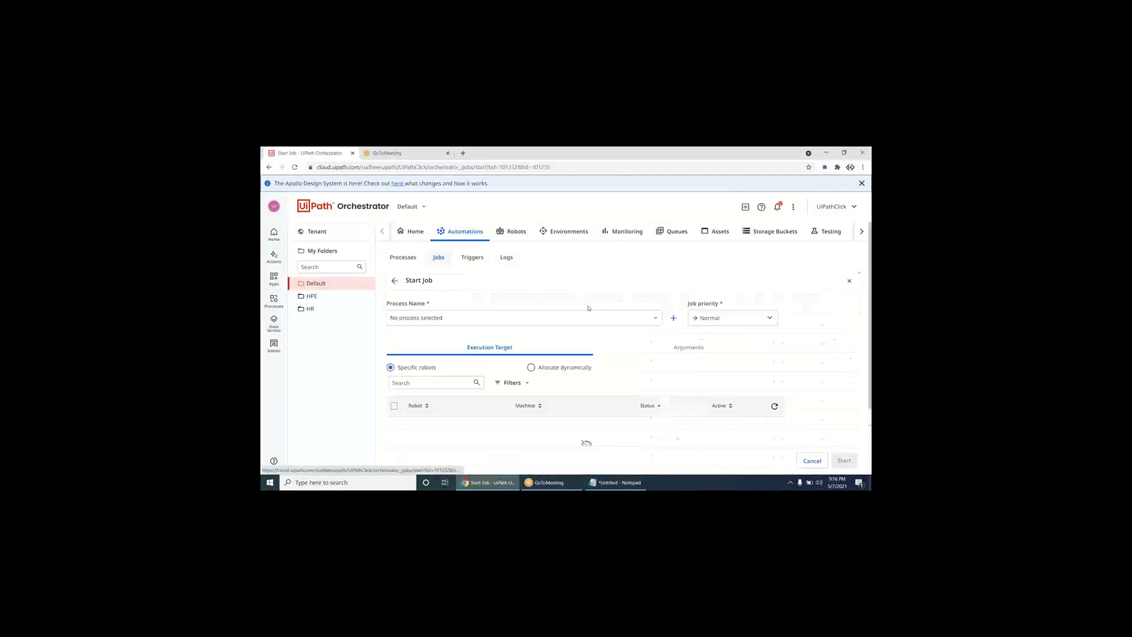
pyautogui.click(450, 319)
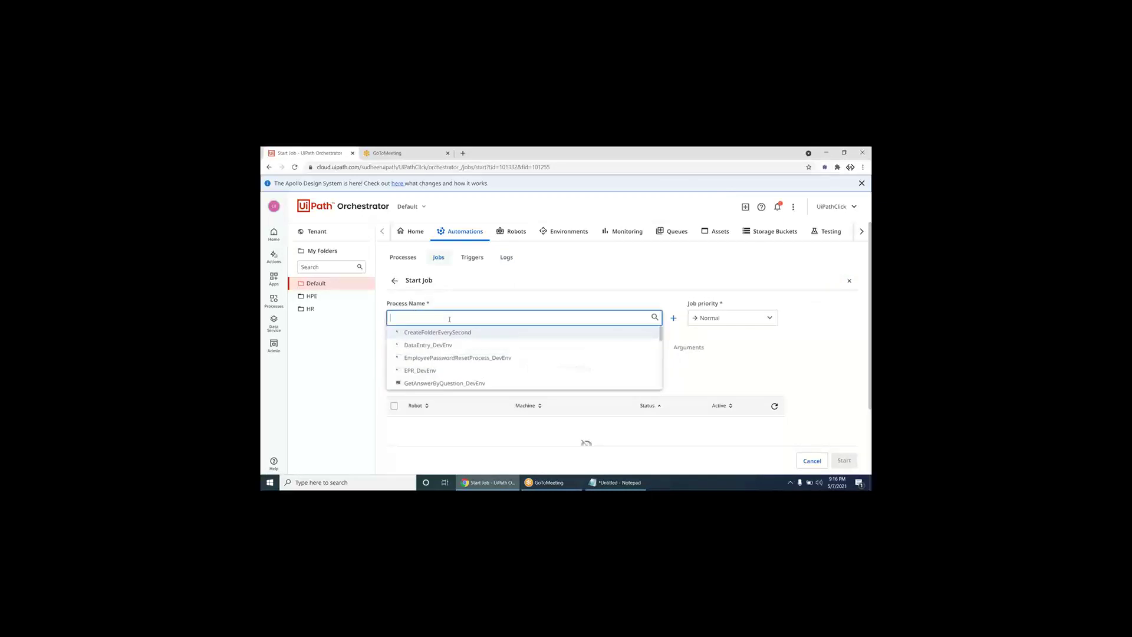
pyautogui.write('uip')
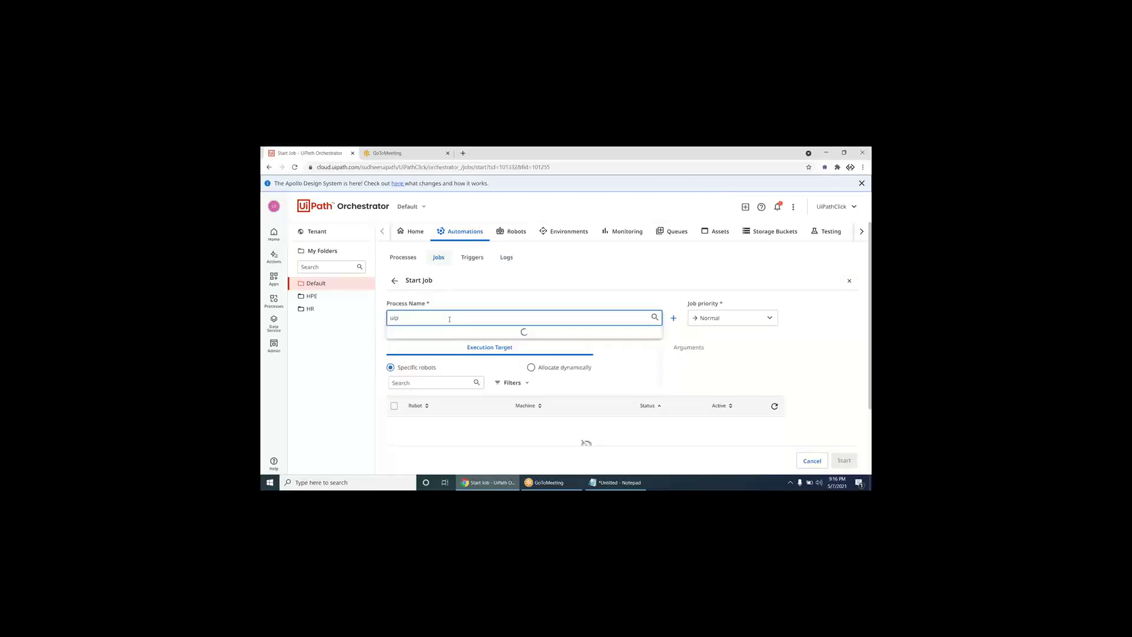
pyautogui.press('BackSpace')
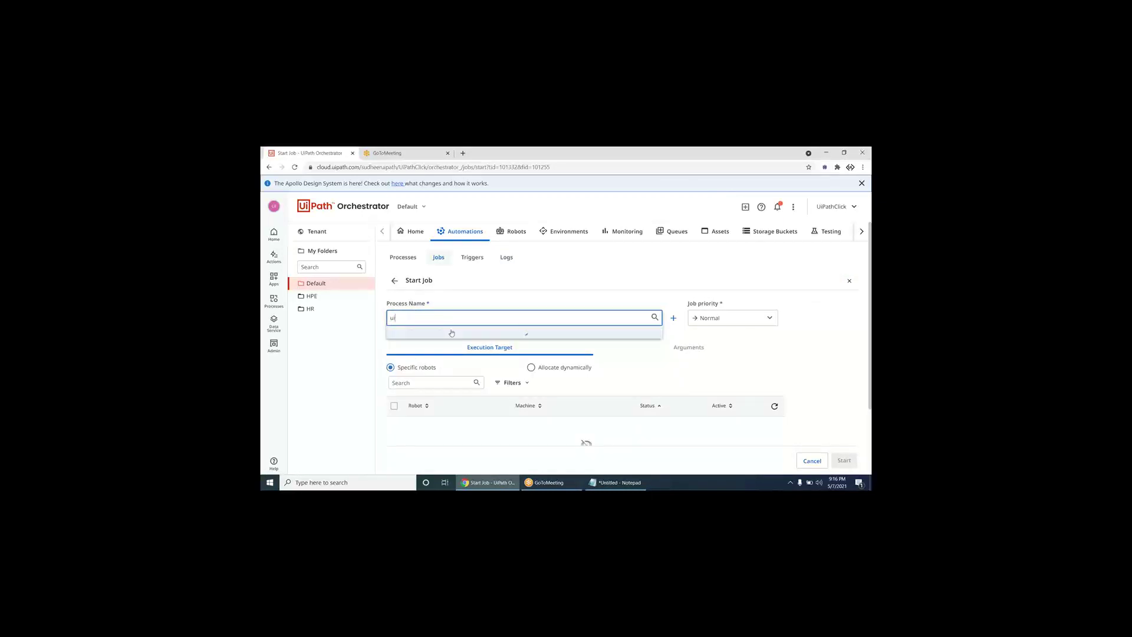
pyautogui.click(431, 332)
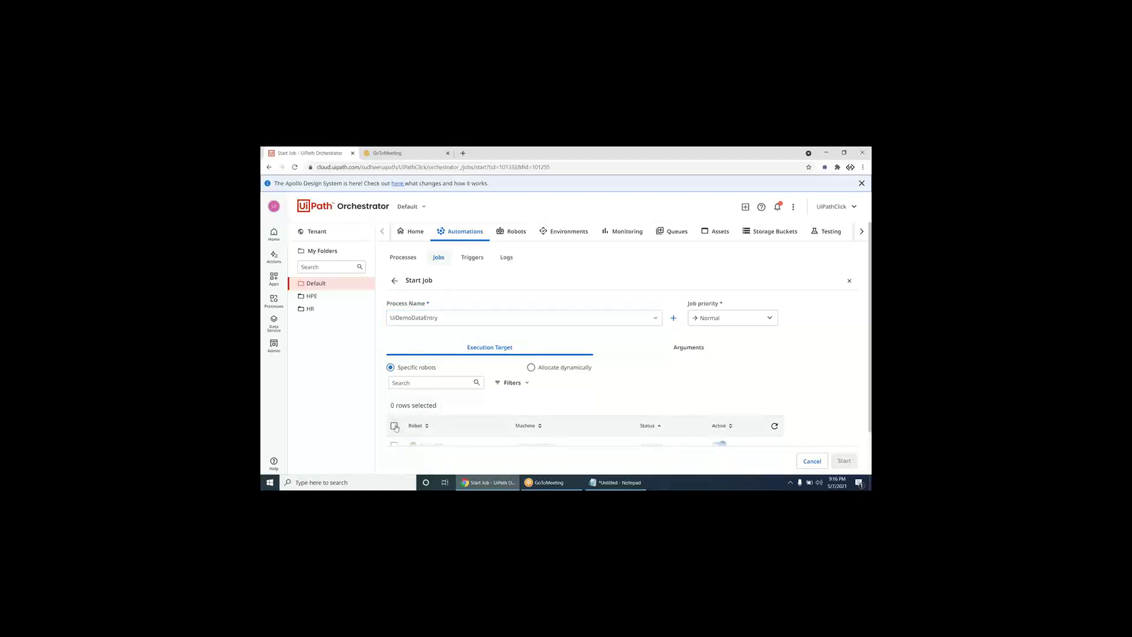
pyautogui.scroll(-1, 590, 413)
pyautogui.click(842, 454)
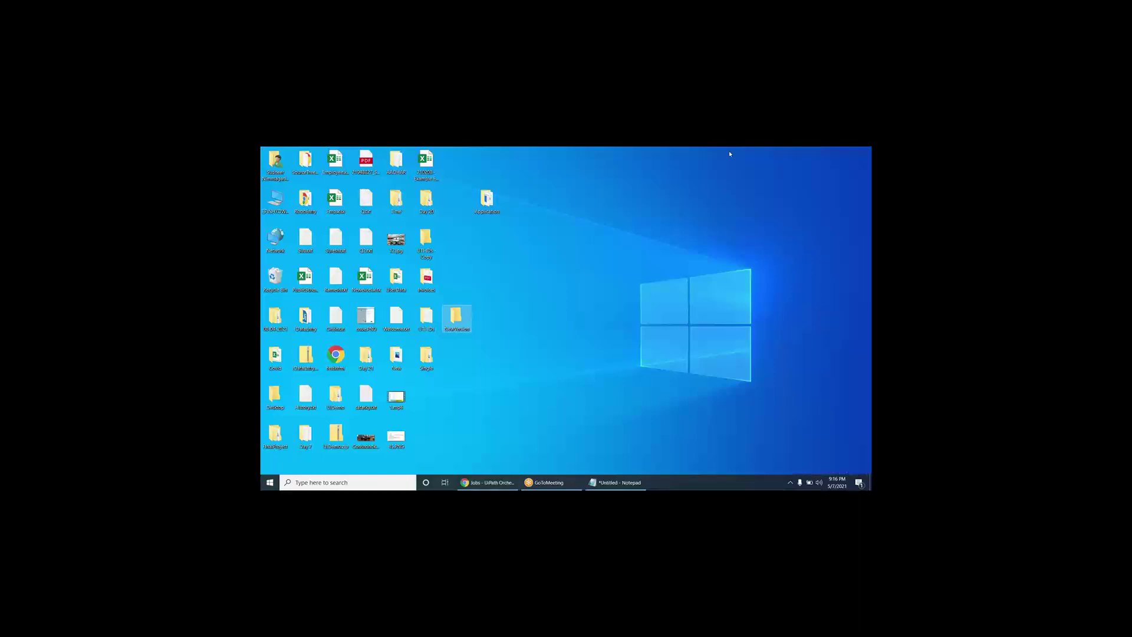
# - Open View Logs for the faulted UiDemoDataEntry job
pyautogui.click(501, 484)
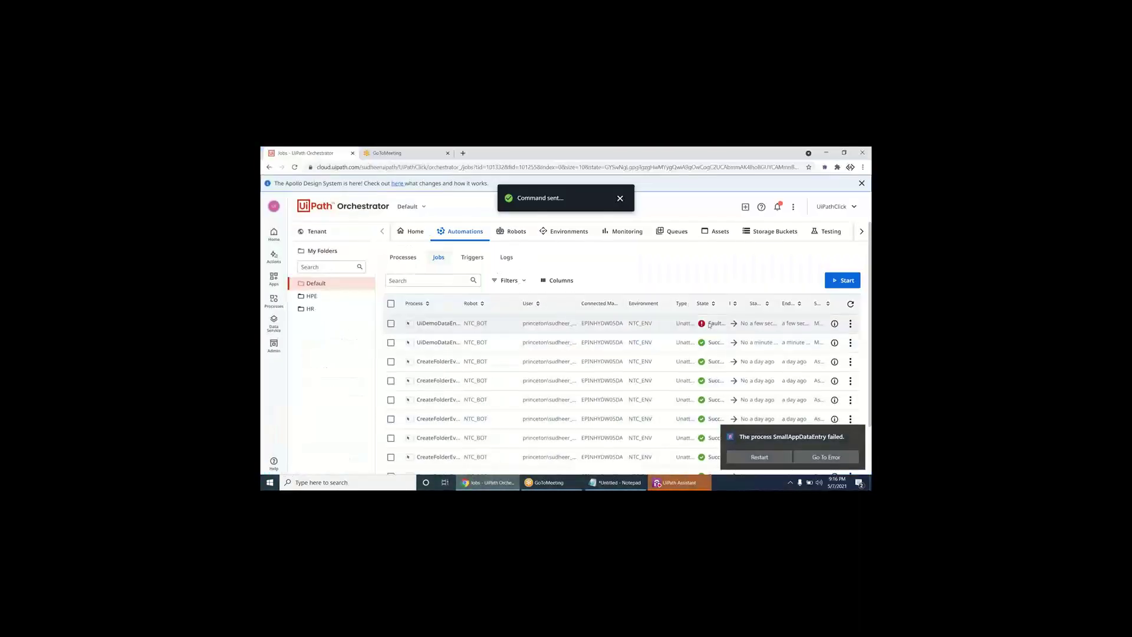
pyautogui.moveTo(669, 303)
pyautogui.mouseDown()
pyautogui.moveTo(646, 306)
pyautogui.moveTo(669, 303)
pyautogui.mouseUp()
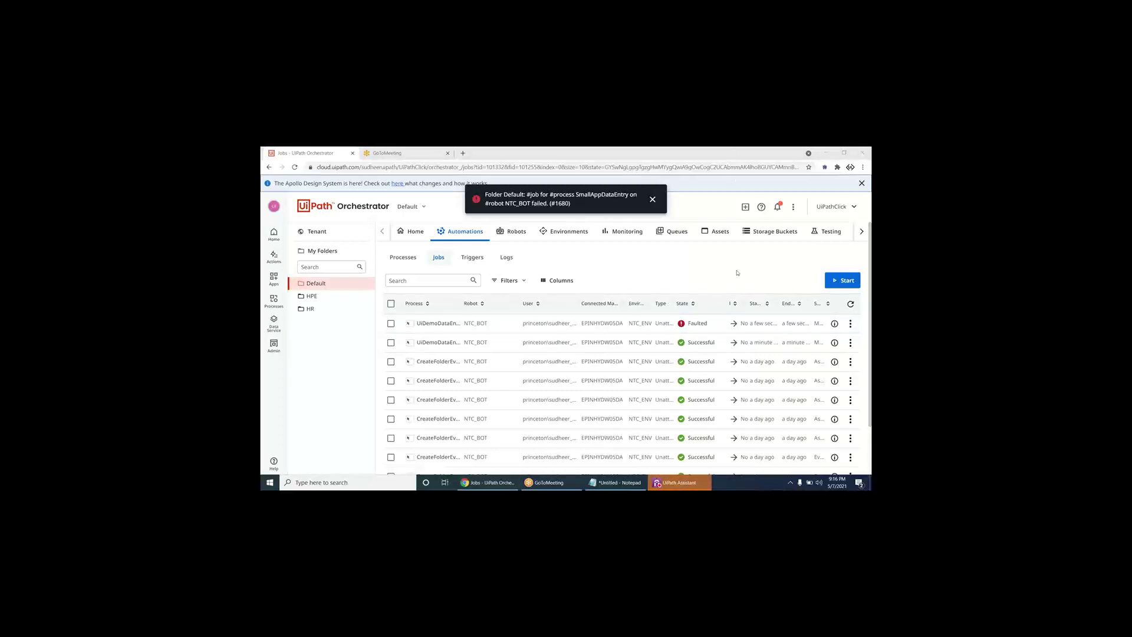
pyautogui.click(850, 324)
pyautogui.click(847, 339)
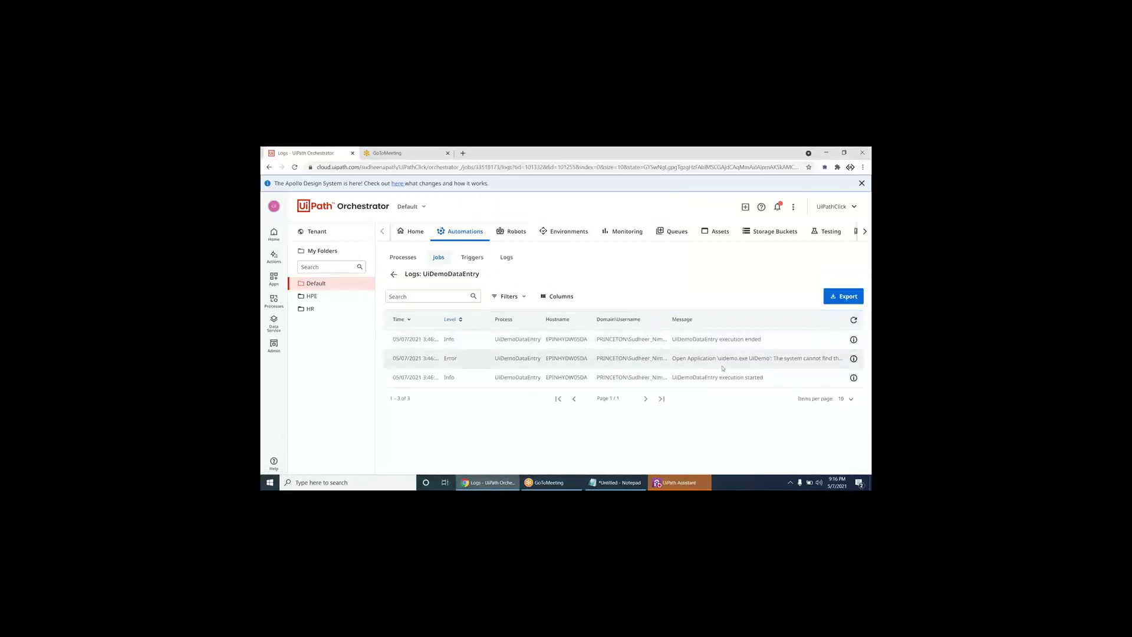
# - Read the Error entry's details: Open Application cannot find uidemo.exe
pyautogui.doubleClick(451, 358)
pyautogui.click(853, 358)
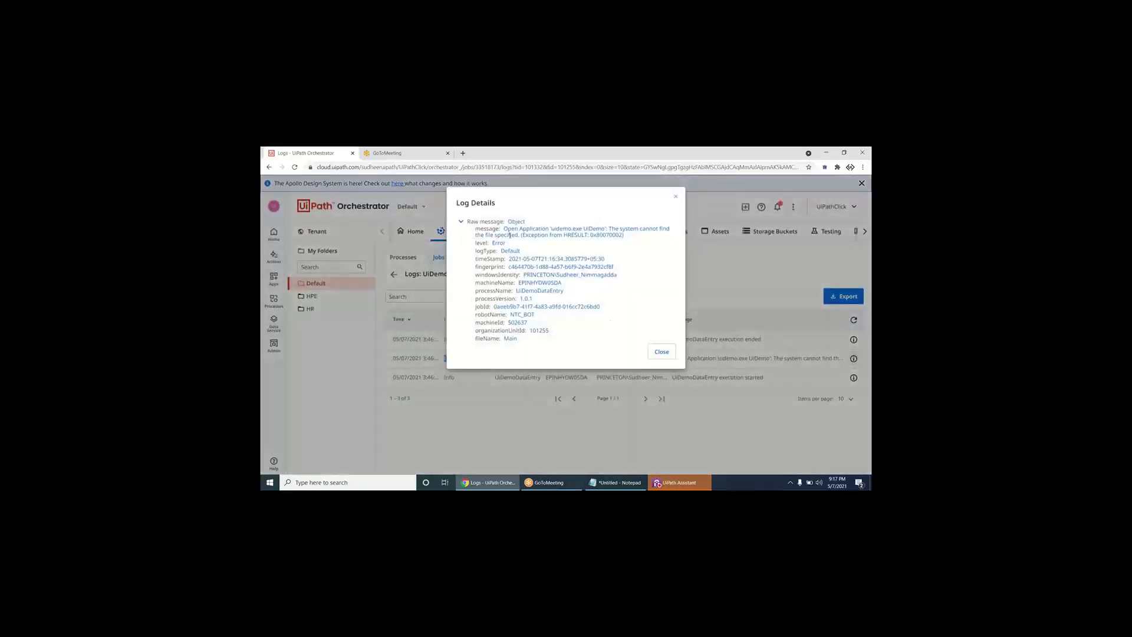
pyautogui.moveTo(505, 229)
pyautogui.mouseDown()
pyautogui.moveTo(677, 229)
pyautogui.moveTo(521, 235)
pyautogui.mouseUp()
pyautogui.click(676, 196)
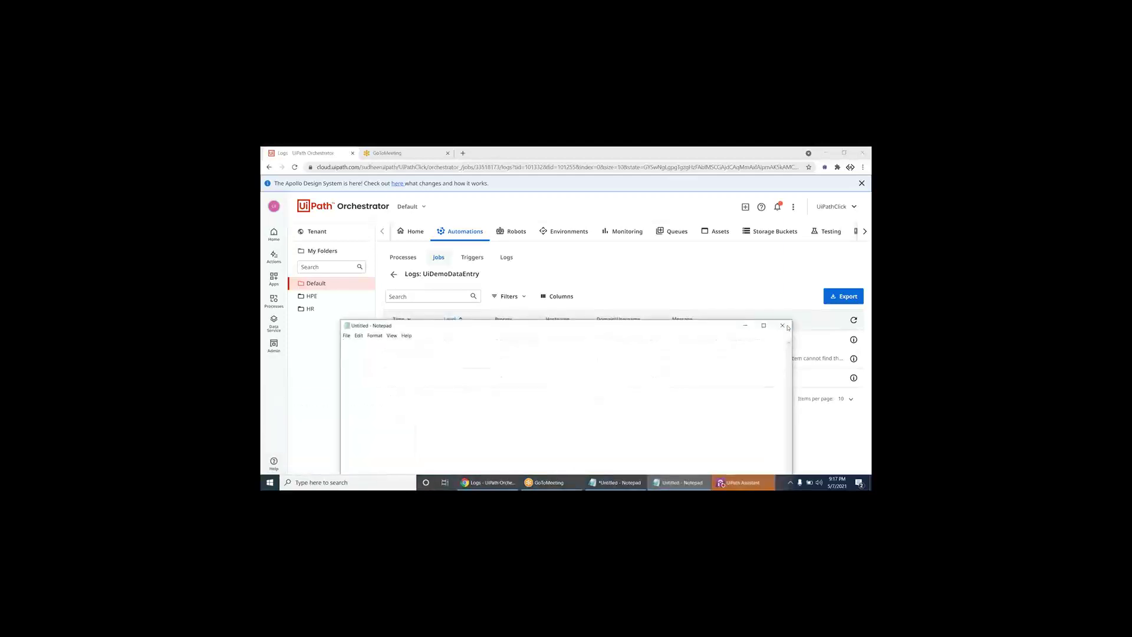
pyautogui.write('File Path')
pyautogui.press('Return')
pyautogui.write('URL')
pyautogui.write('www.abc.com -')
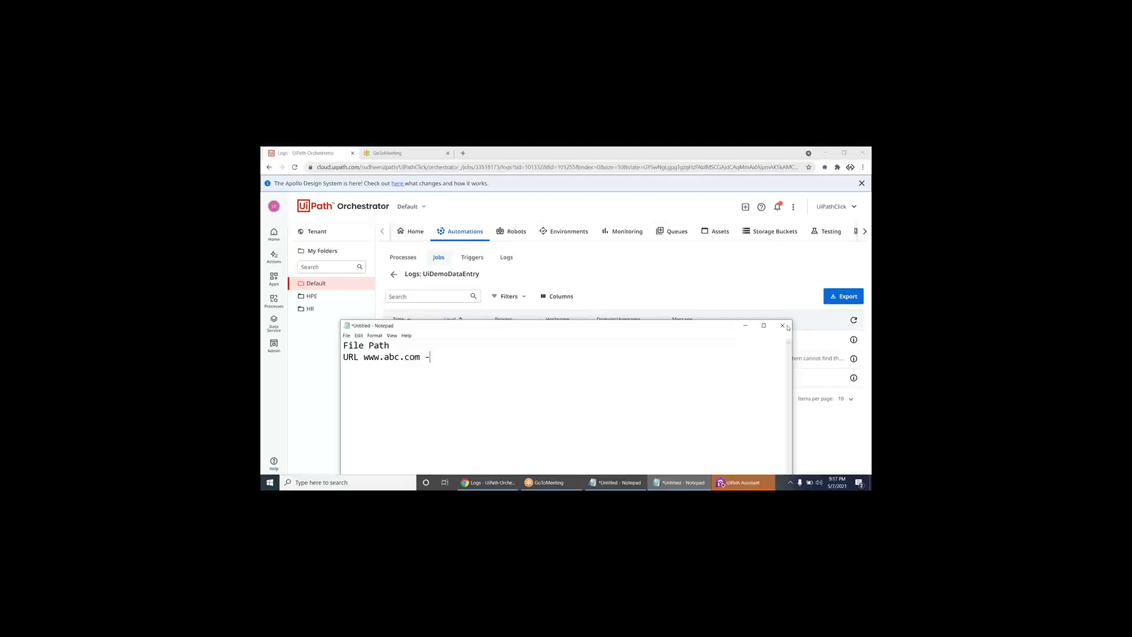
pyautogui.press('BackSpace')
pyautogui.write('> www.bbc.com')
pyautogui.press('Return')
# - Type 'Credentials -> HDFC Bank -' on the third line, correcting typos
pyautogui.write('Credne')
pyautogui.press('BackSpace')
pyautogui.press('BackSpace')
pyautogui.write('entials')
pyautogui.write('-> HDFC Log')
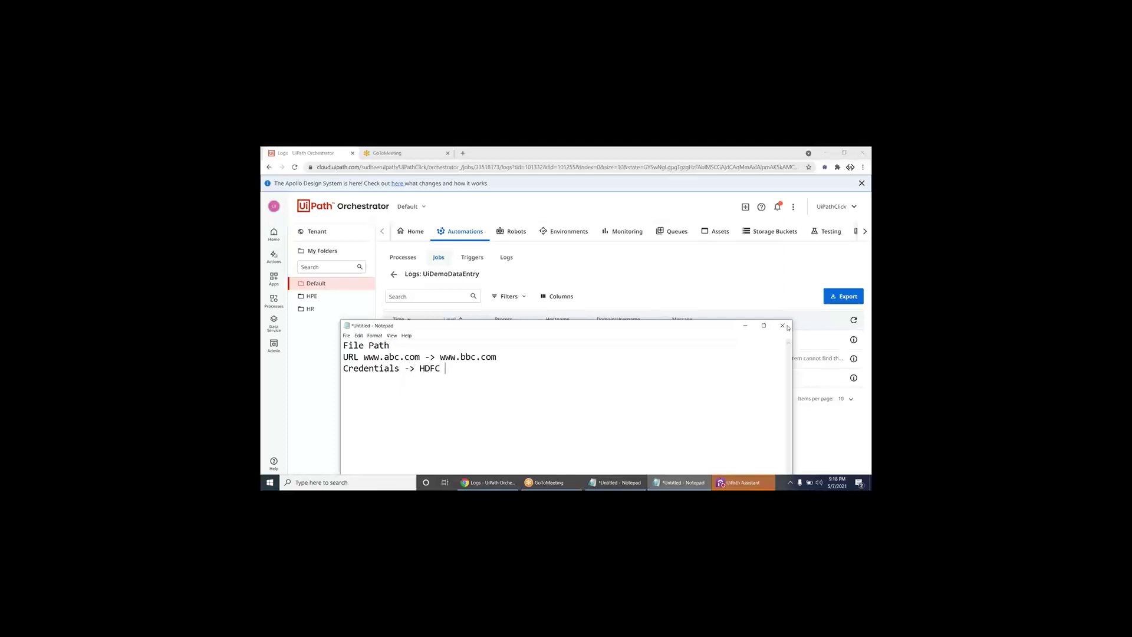
pyautogui.press('BackSpace')
pyautogui.press('BackSpace')
pyautogui.press('BackSpace')
pyautogui.write('Bhank')
pyautogui.press('BackSpace')
pyautogui.press('BackSpace')
pyautogui.press('BackSpace')
pyautogui.press('BackSpace')
pyautogui.write('ank -')
# - Drag the Notepad window left over the Orchestrator logs page
pyautogui.moveTo(697, 334); pyautogui.dragTo(617, 310)
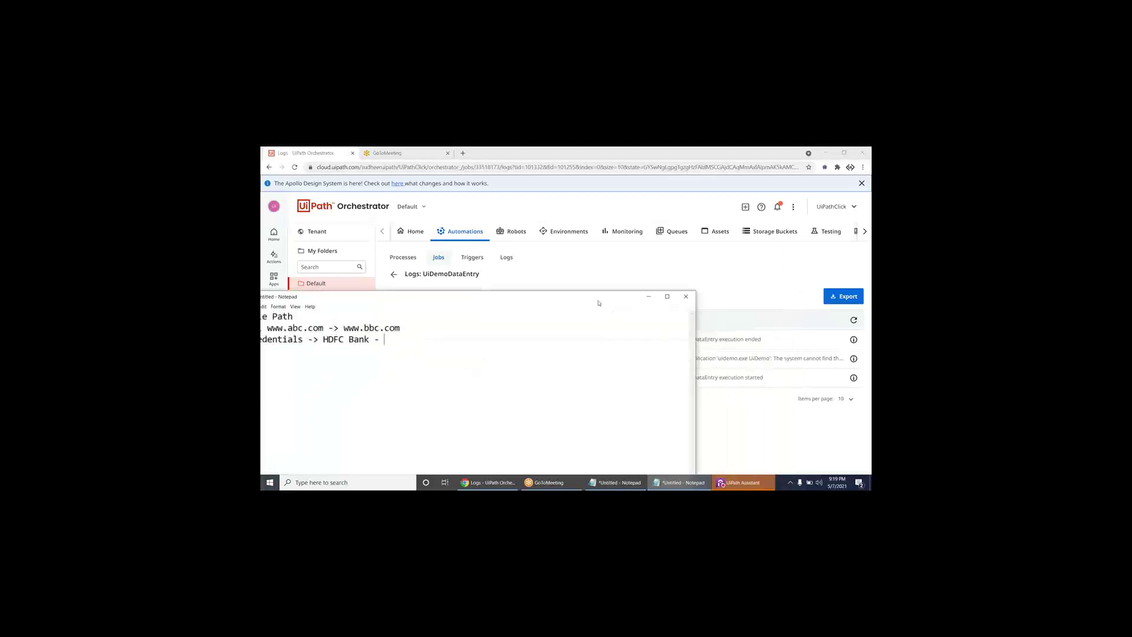
# - Show the desktop, close the Application folder, and open NewVersion holding UIDemo.exe
pyautogui.click(640, 299)
pyautogui.click(715, 480)
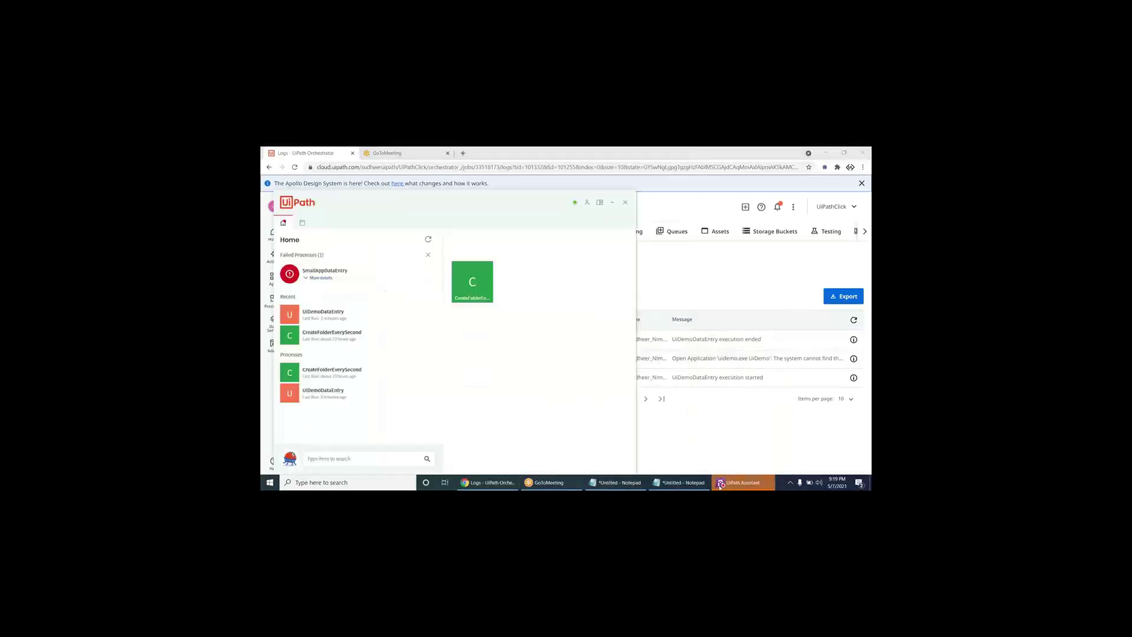
pyautogui.click(625, 201)
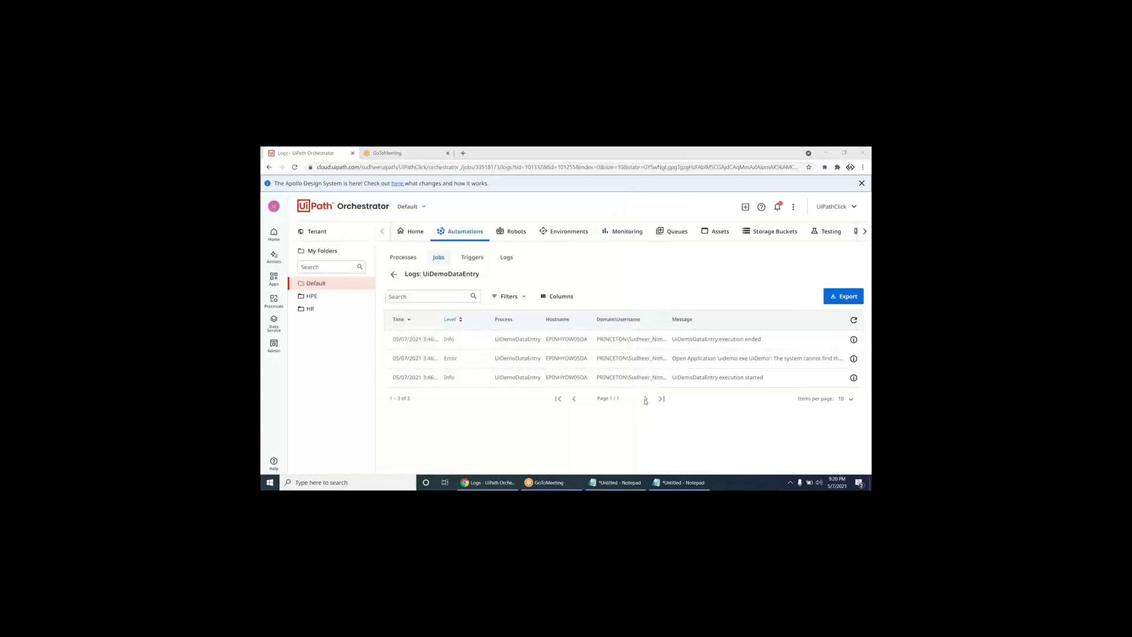
pyautogui.press('super+d')
pyautogui.press('Return')
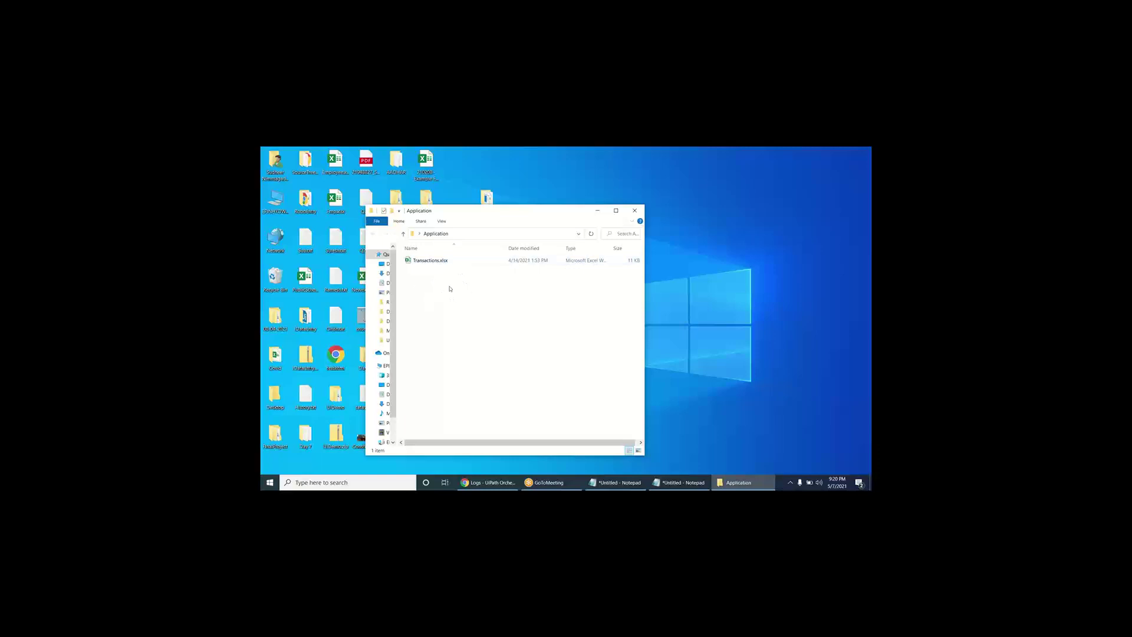
pyautogui.click(634, 210)
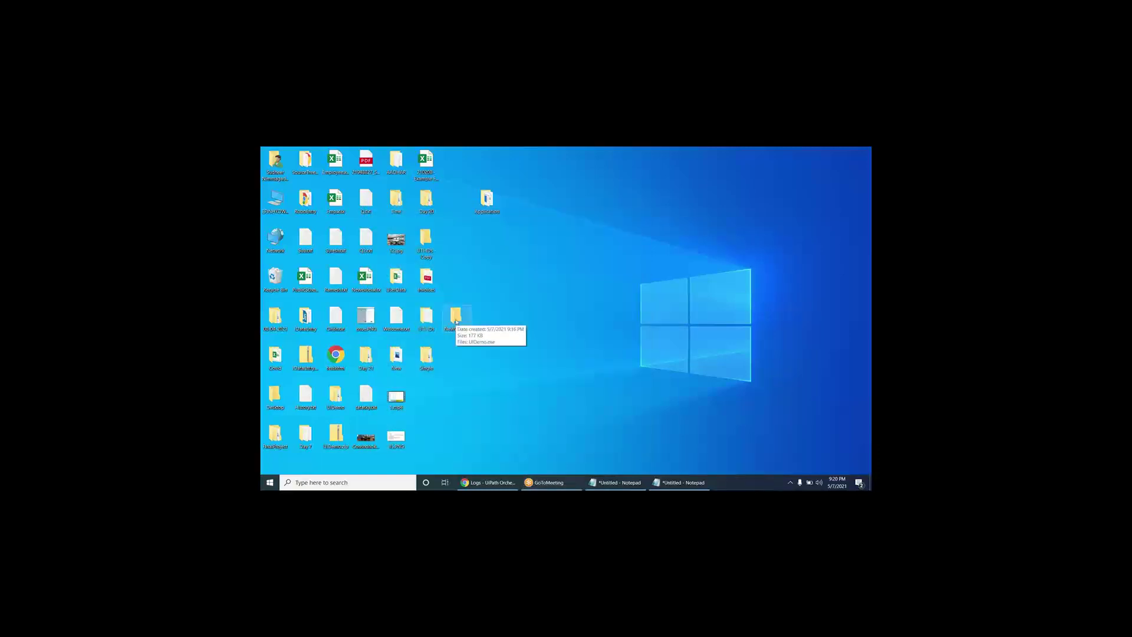
pyautogui.doubleClick(455, 320)
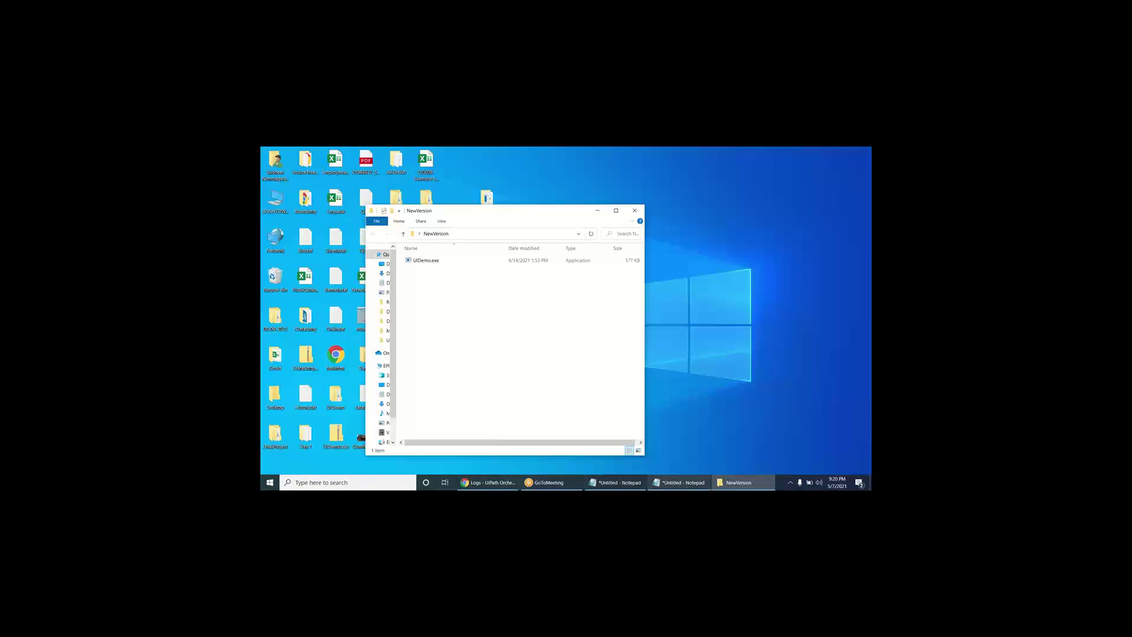
# - Launch UiPath Studio via a Start search for 'uipath' and open the recent SmallAppDataEntry project
pyautogui.press('super')
pyautogui.write('uipath')
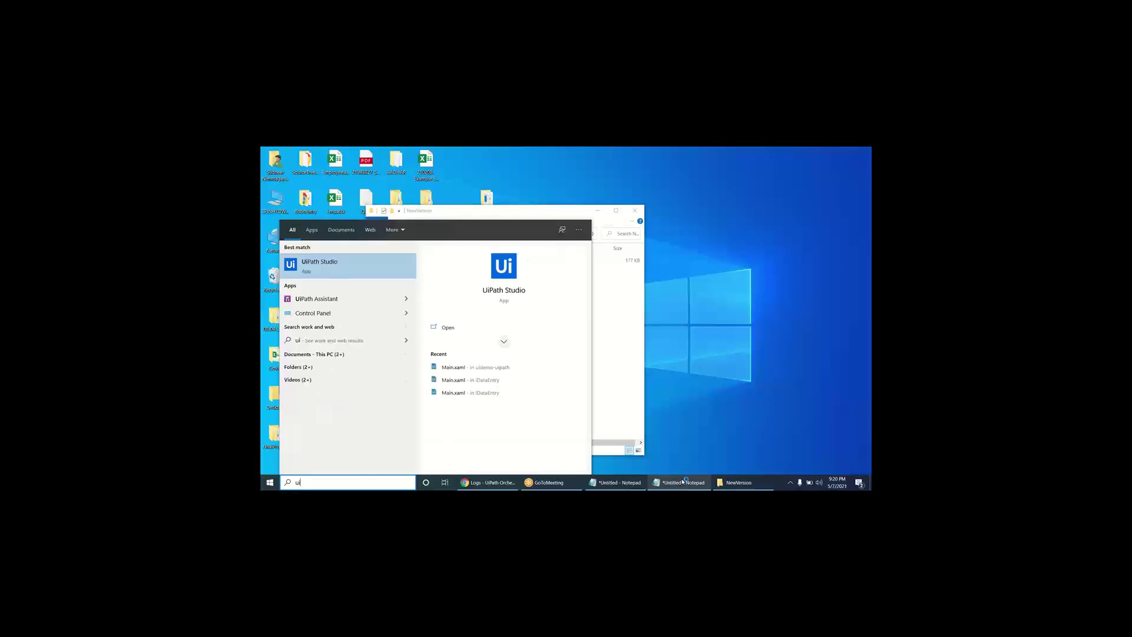
pyautogui.press('Return')
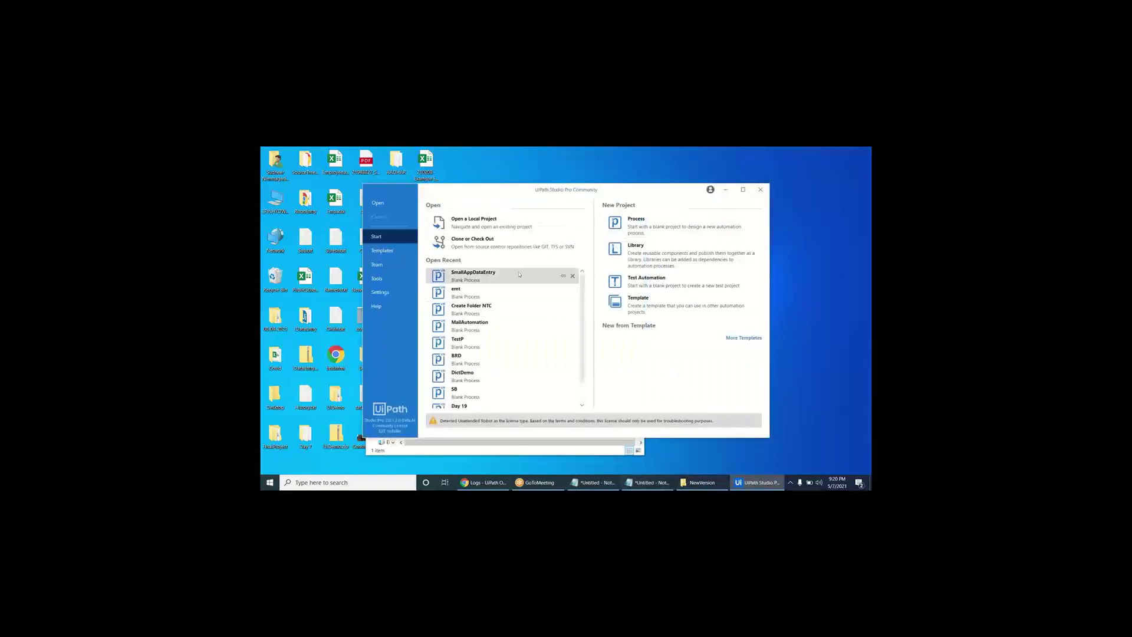
pyautogui.click(519, 274)
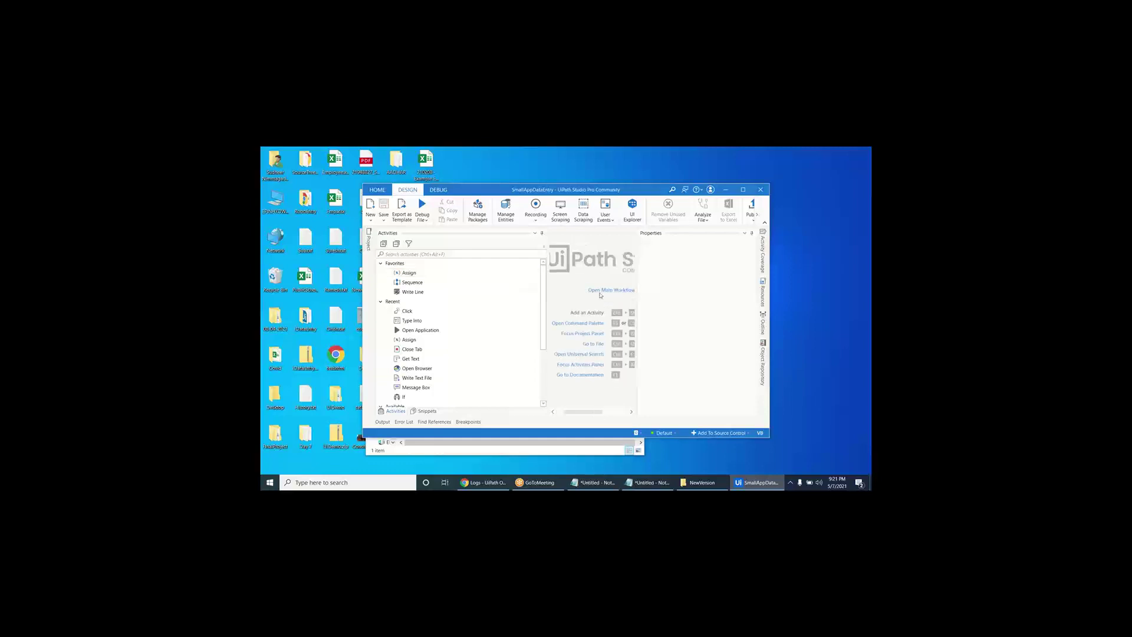
# - Maximize Studio, dismiss the object reference error, and list the Sequence's variables including UiDemoPath
pyautogui.doubleClick(632, 192)
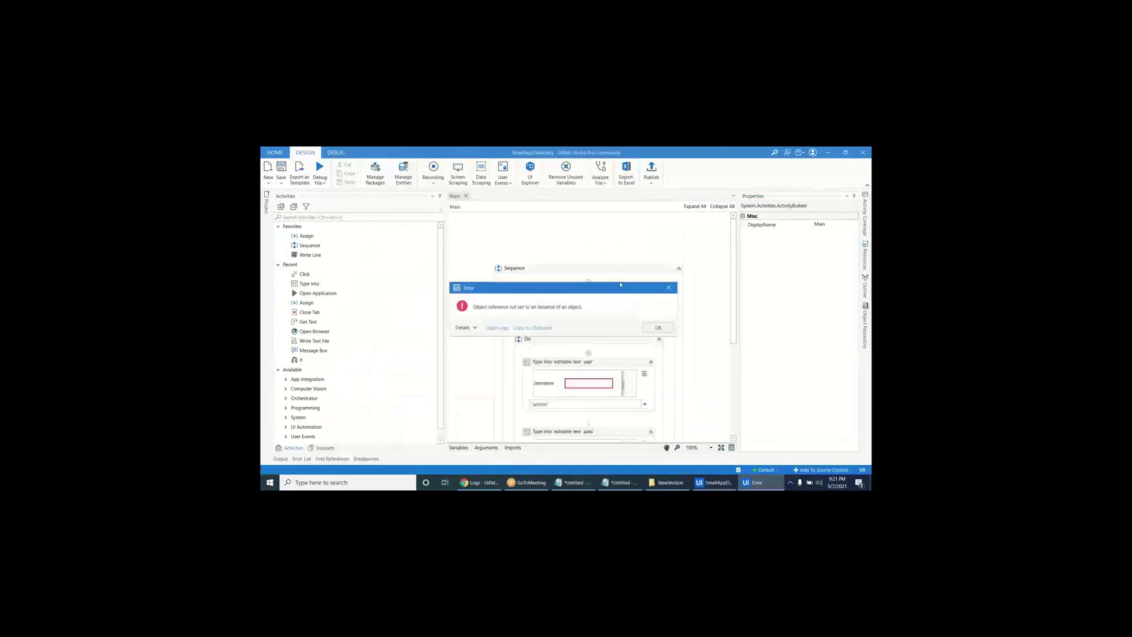
pyautogui.click(659, 328)
pyautogui.scroll(-3, 658, 334)
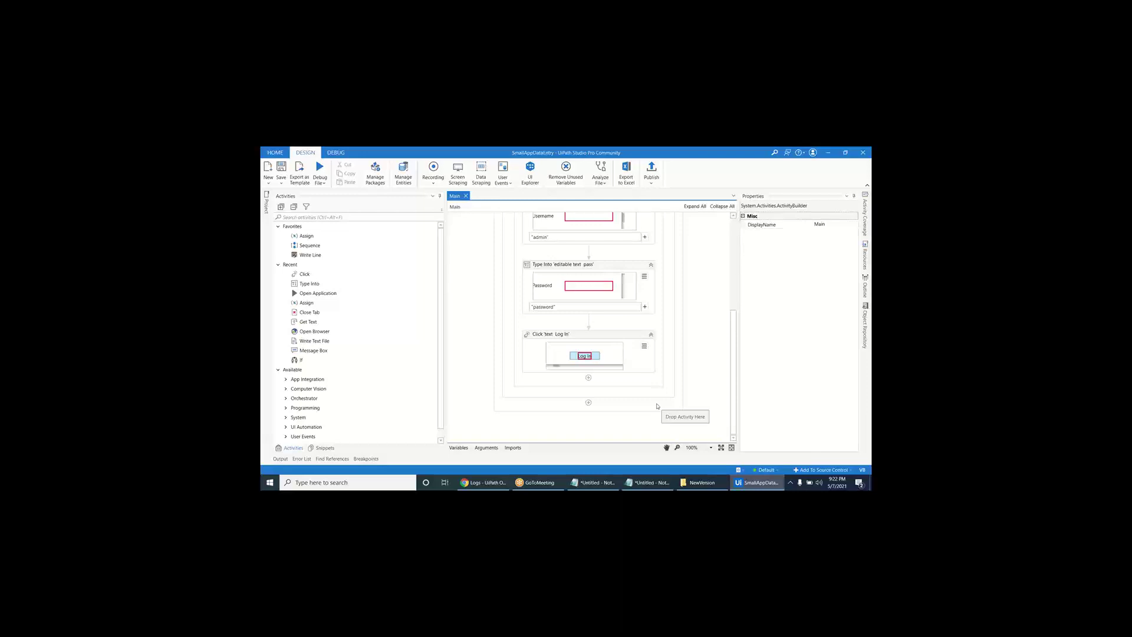
pyautogui.click(461, 450)
pyautogui.click(499, 320)
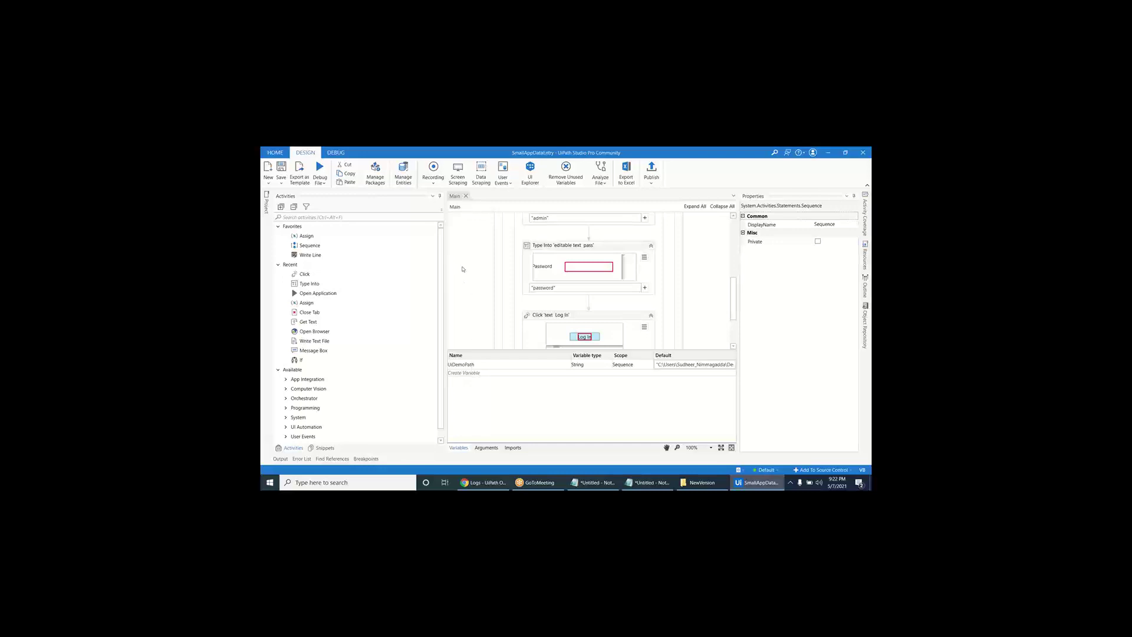
pyautogui.scroll(3, 522, 233)
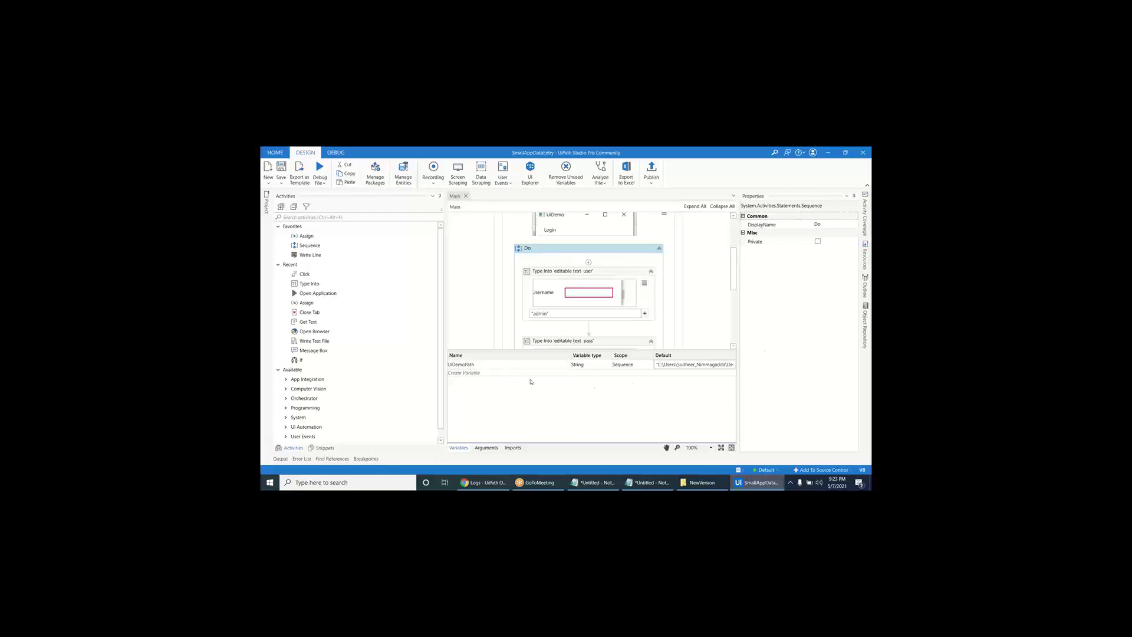
# - Select the UiDemoPath row to view its default uidemo.exe path, Sequence scope and String type
pyautogui.click(669, 365)
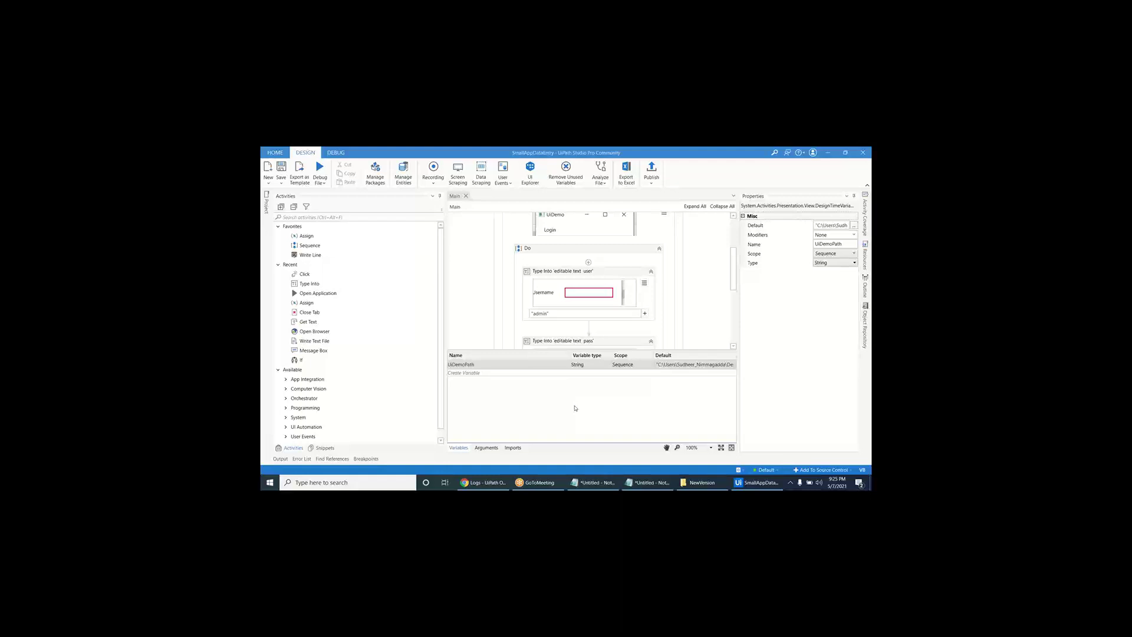
pyautogui.press('super+r')
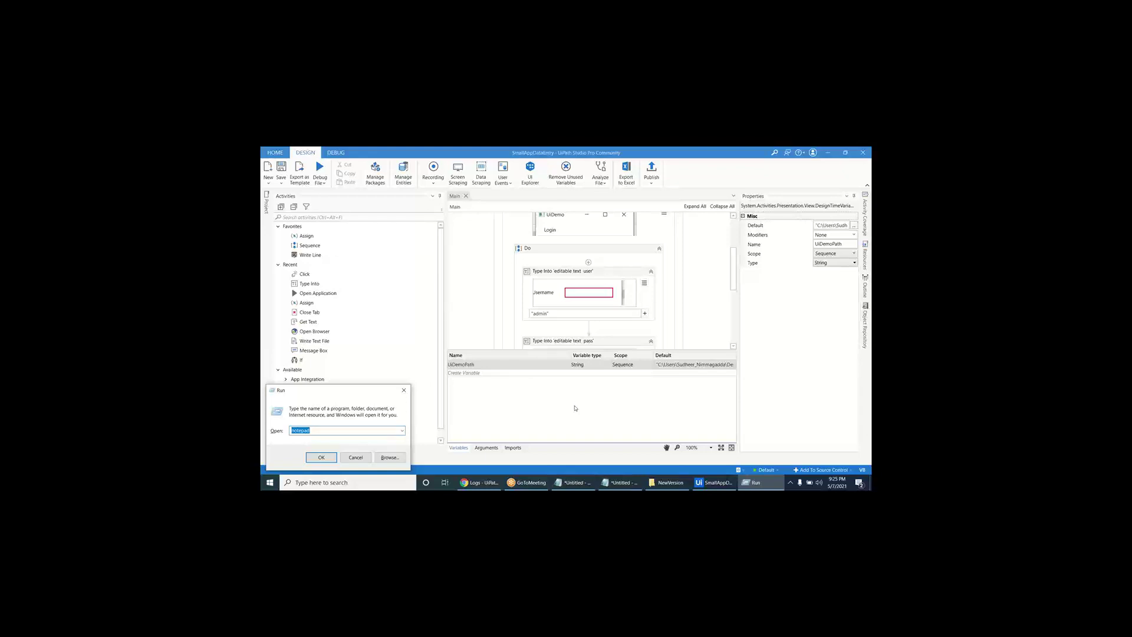
pyautogui.press('Escape')
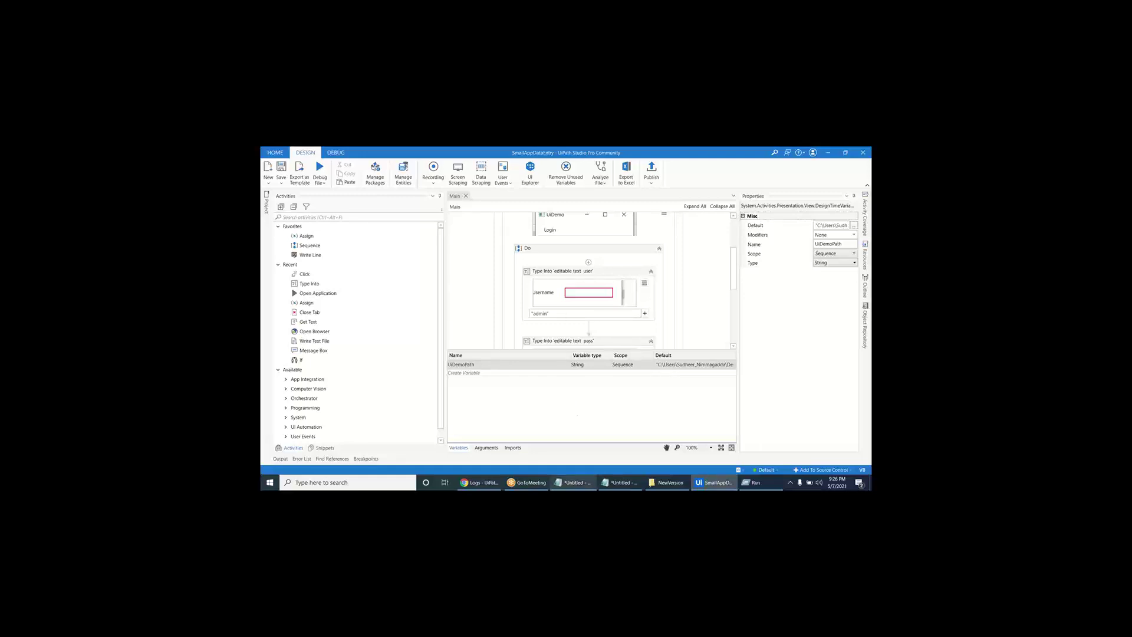
# - Bring the Notepad notes forward and resize them into a narrower window over the Studio workspace
pyautogui.click(620, 483)
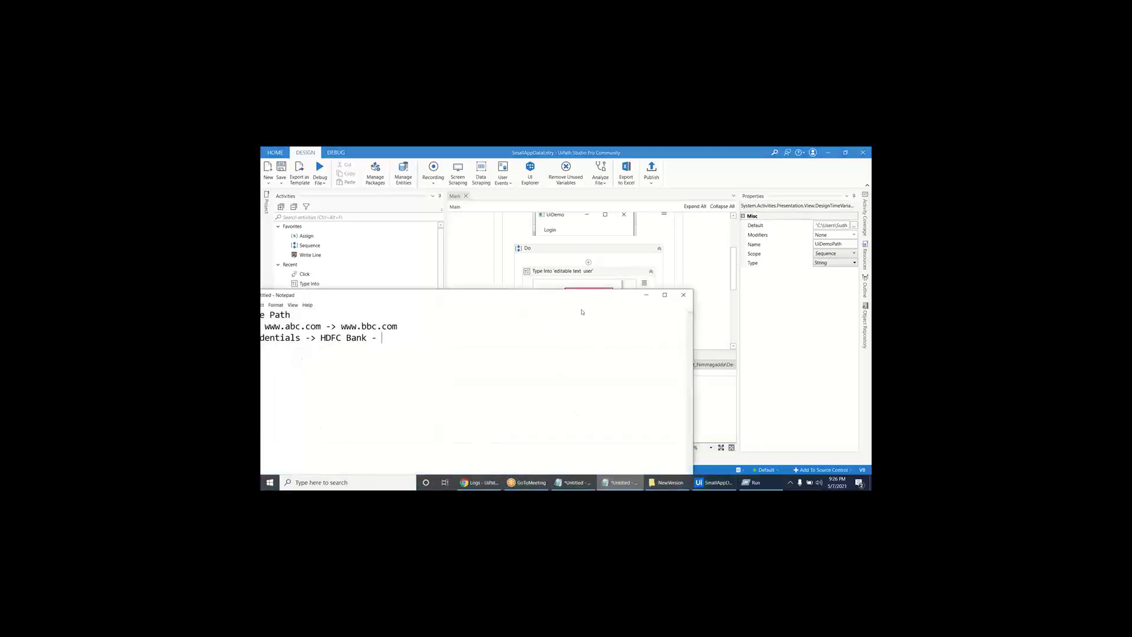
pyautogui.moveTo(585, 297); pyautogui.dragTo(614, 293)
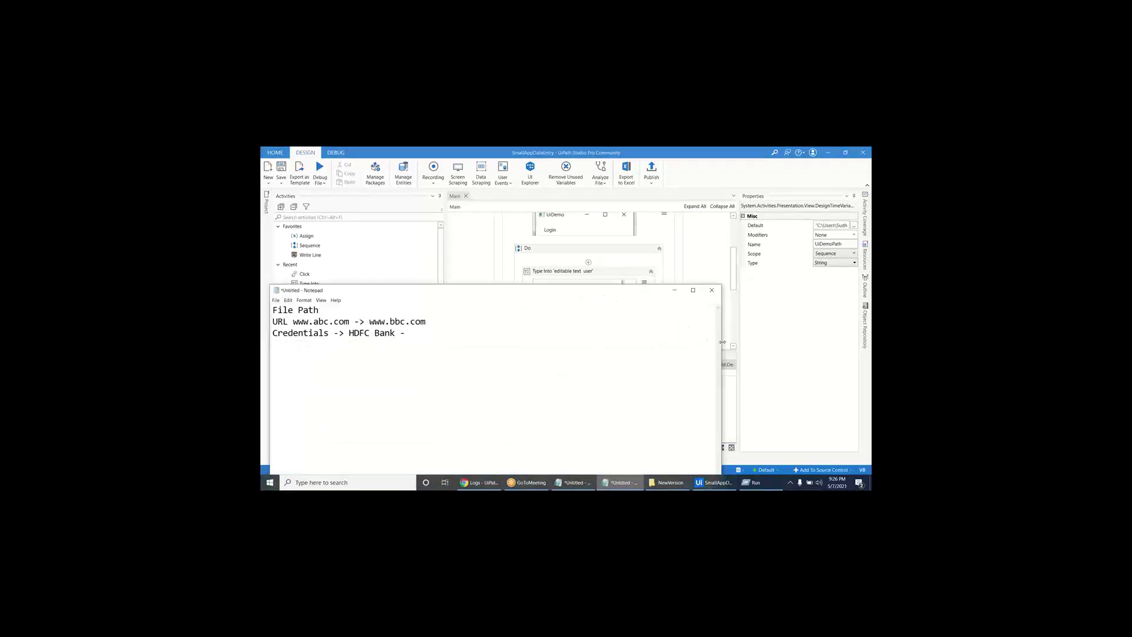
pyautogui.moveTo(719, 346); pyautogui.dragTo(594, 346)
pyautogui.moveTo(534, 291); pyautogui.dragTo(580, 282)
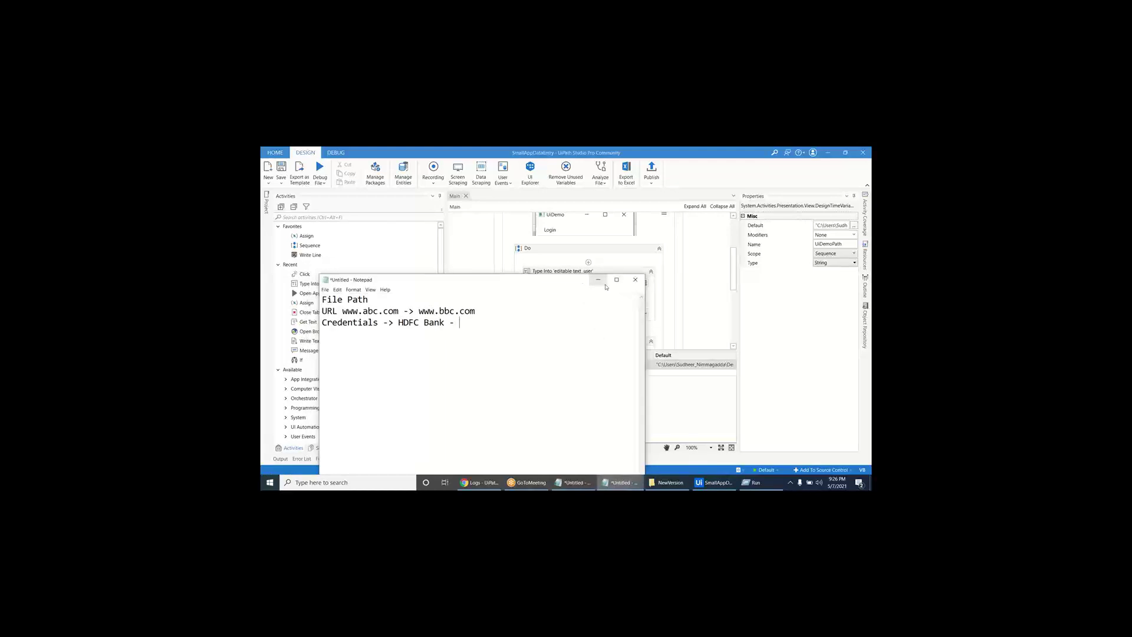
pyautogui.click(599, 280)
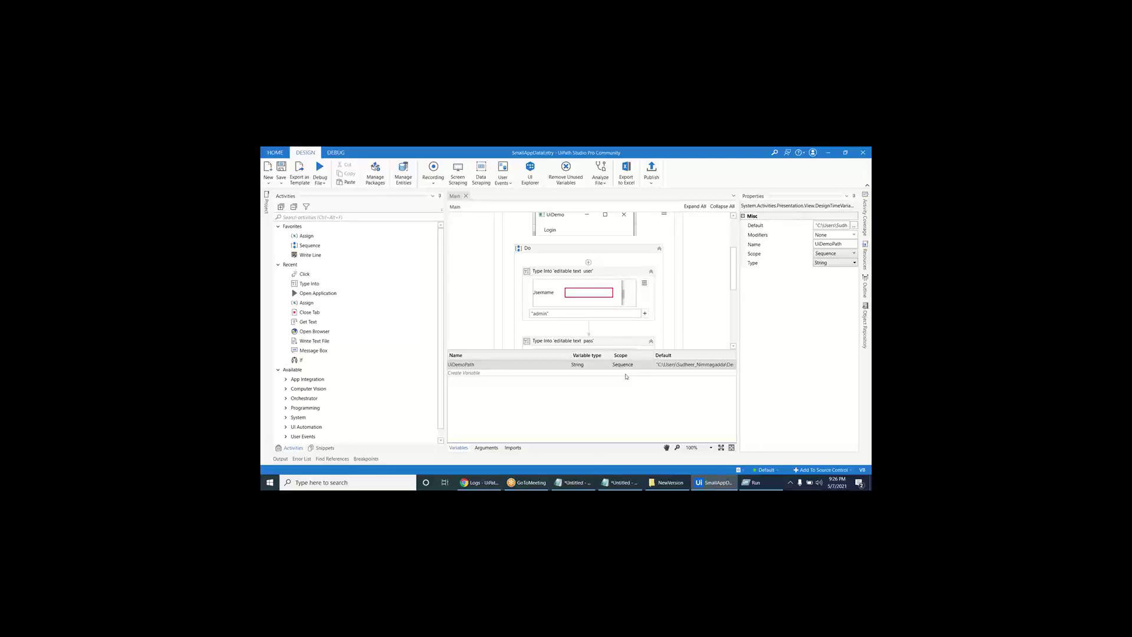
# - Add Dictionary, config.xlsx and 'UiDemoPath = C:\Users\Desktop\UiDemo.exe' lines under the credentials note
pyautogui.click(621, 482)
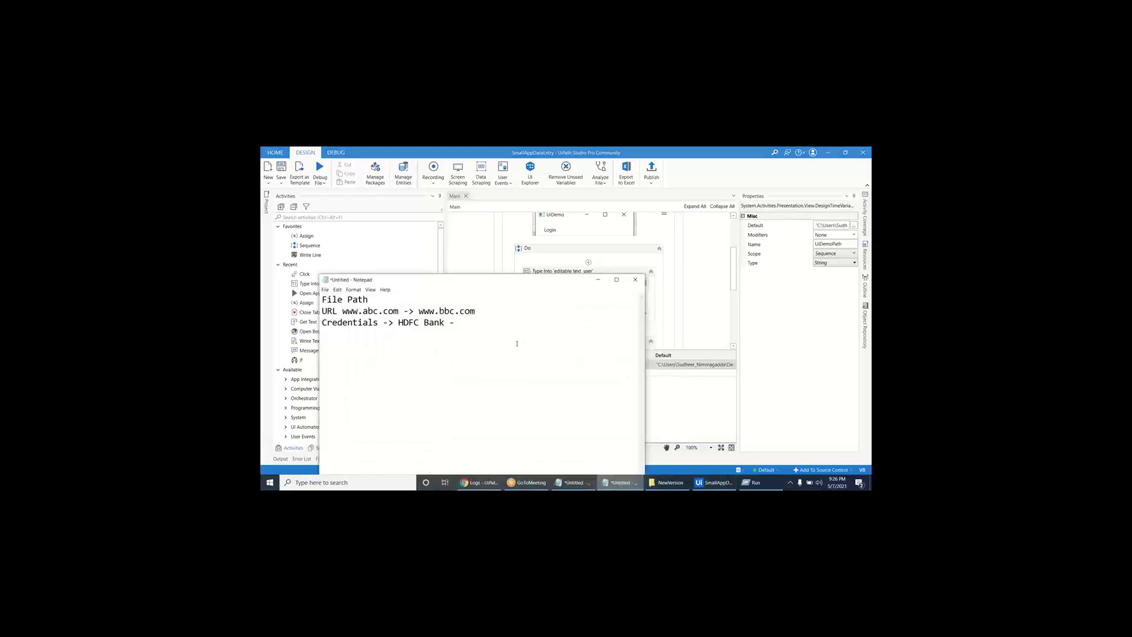
pyautogui.press('Return')
pyautogui.write('D')
pyautogui.write('i')
pyautogui.write('ctionary')
pyautogui.write('config.')
pyautogui.write('l')
pyautogui.write('lsx')
pyautogui.press('Return')
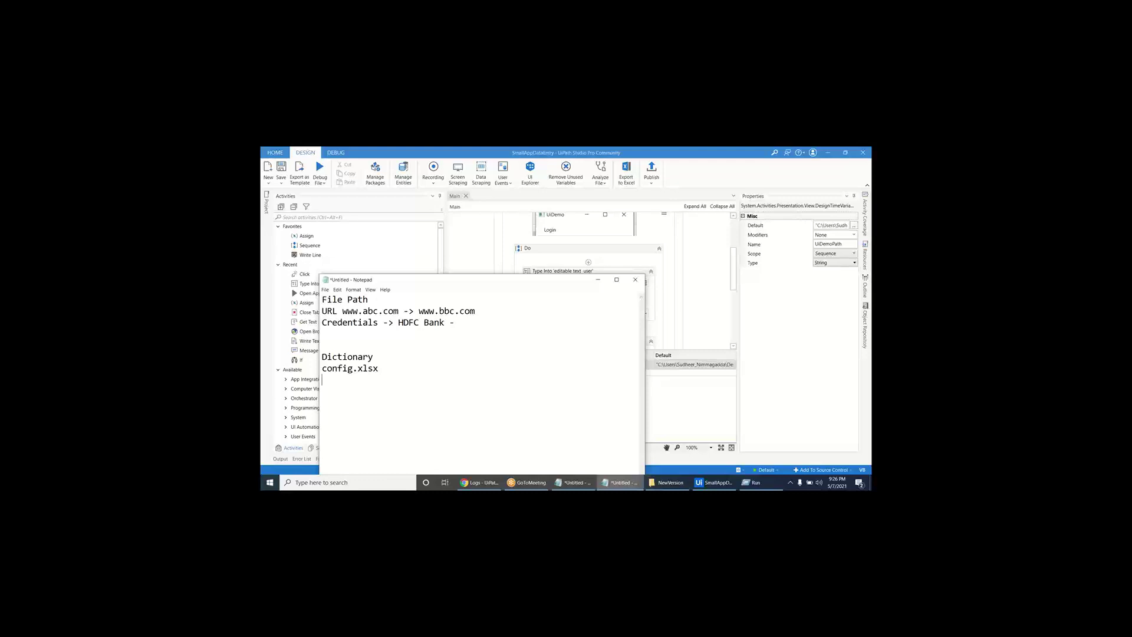
pyautogui.write('UiDemoPath =  C:\\Users\\Desktop')
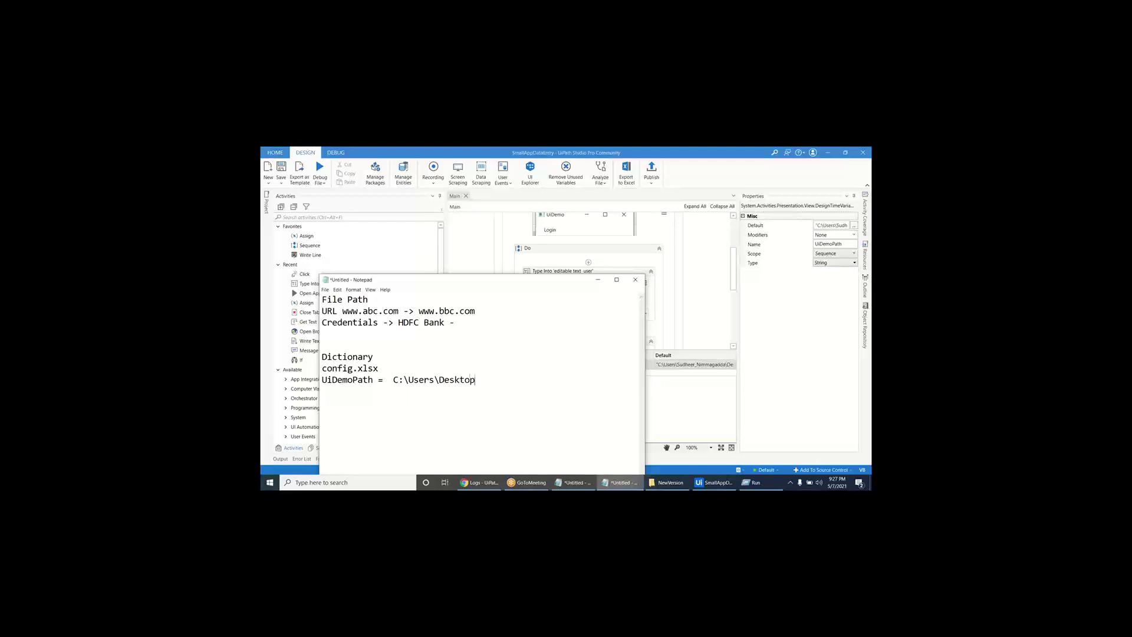
pyautogui.write('\\UiDemo.exe')
pyautogui.hotkey('shift', 'Home')
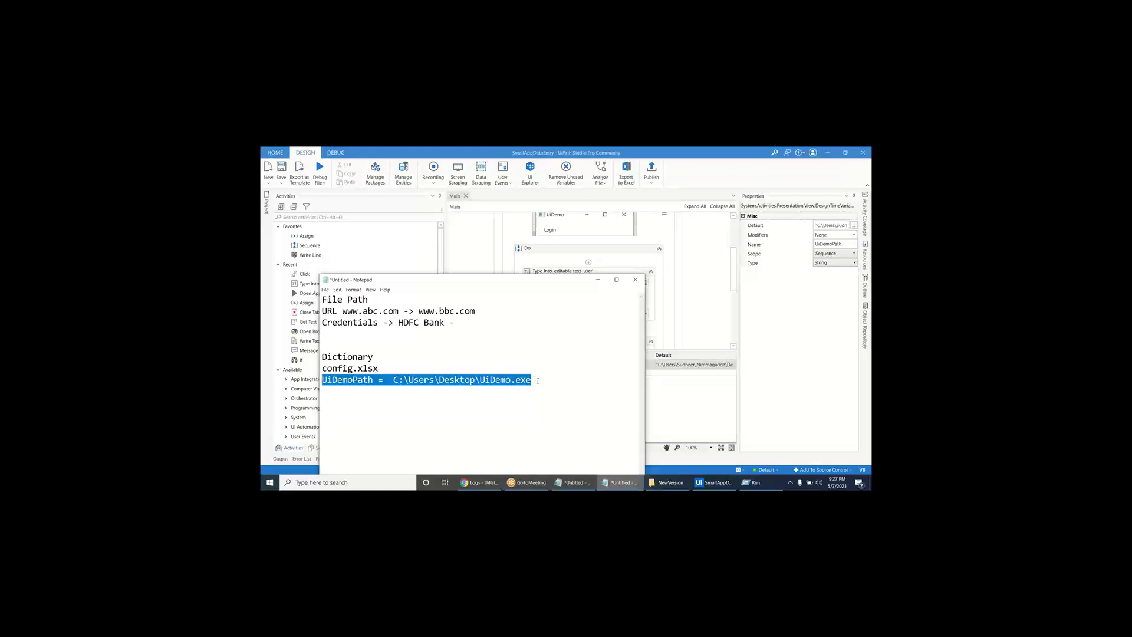
pyautogui.moveTo(537, 380); pyautogui.dragTo(390, 381)
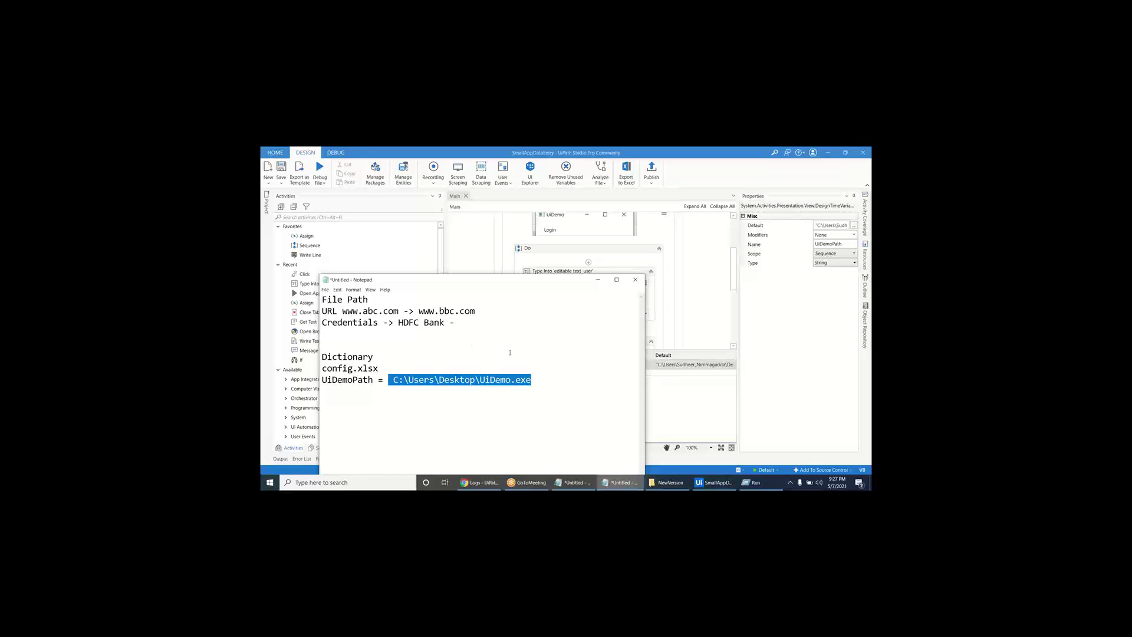
pyautogui.moveTo(532, 380); pyautogui.dragTo(392, 384)
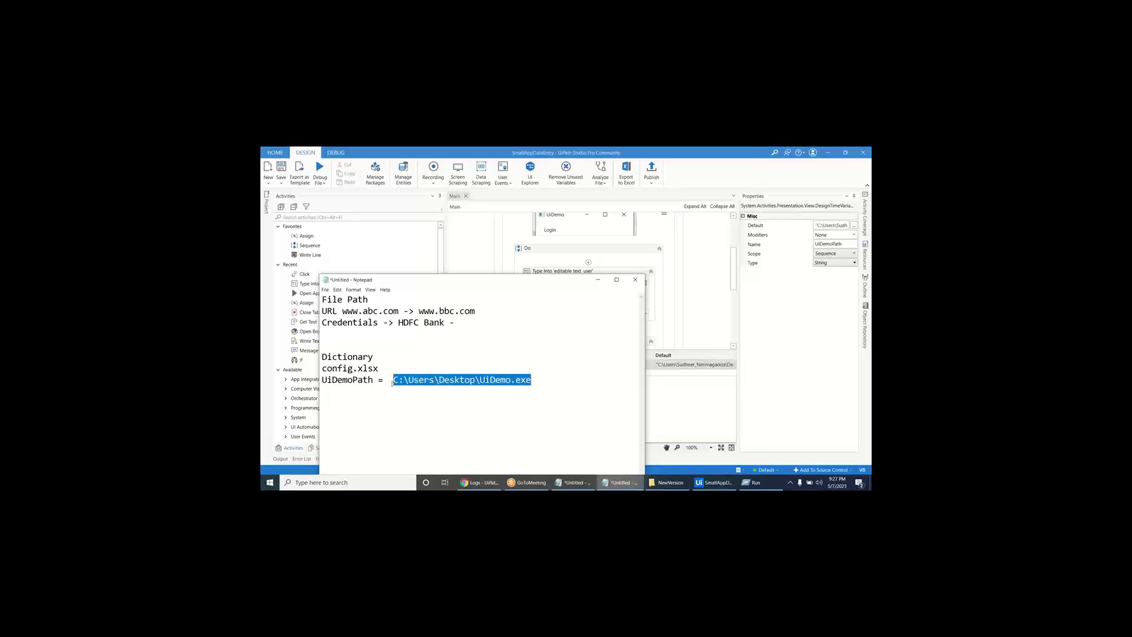
pyautogui.click(560, 366)
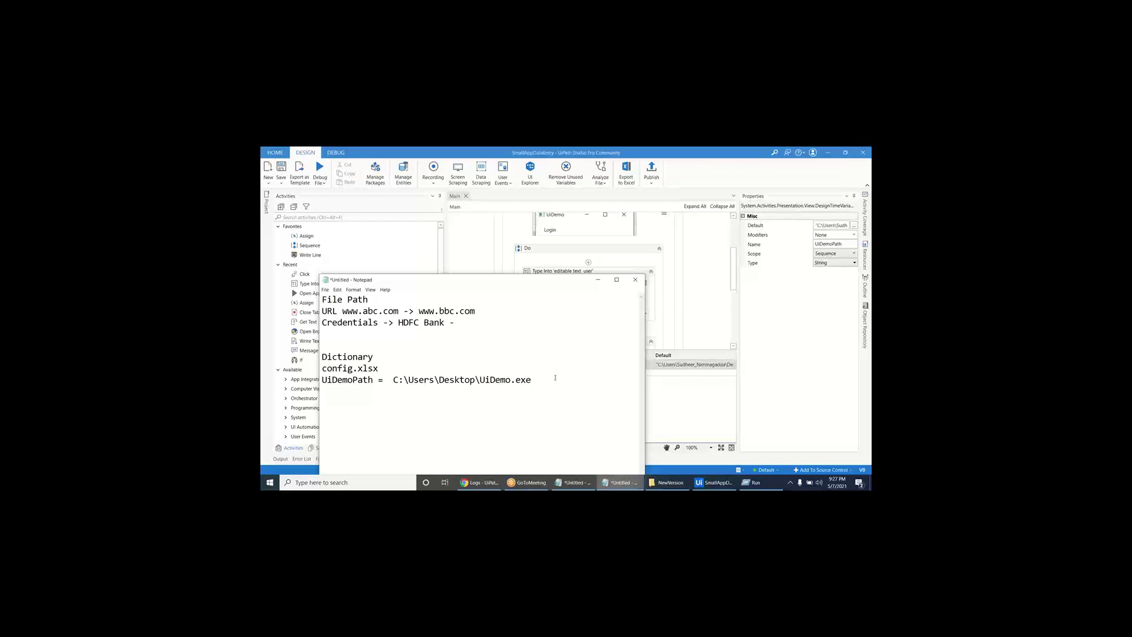
pyautogui.press('Return')
pyautogui.press('Return')
# - Add the lines '--> Shared Drive' and '--> Process1_Config.xlsx' to the notes
pyautogui.write('--> Shared Drive')
pyautogui.press('Return')
pyautogui.write('--> Process1_Config.xlsx')
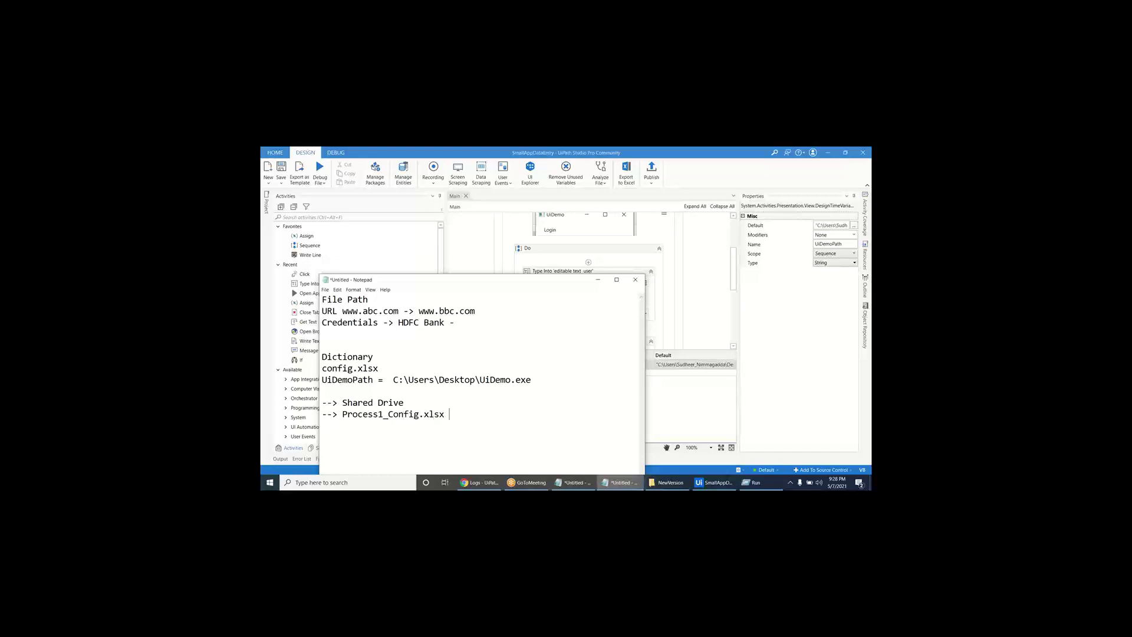
pyautogui.hotkey('shift', 'Left')
pyautogui.hotkey('shift', 'Left')
pyautogui.hotkey('shift', 'Left')
pyautogui.hotkey('shift', 'Left')
pyautogui.hotkey('shift', 'Left')
pyautogui.hotkey('shift', 'Left')
pyautogui.hotkey('shift', 'Left')
pyautogui.hotkey('shift', 'Left')
pyautogui.hotkey('shift', 'Left')
pyautogui.hotkey('shift', 'Left')
pyautogui.hotkey('shift', 'Left')
pyautogui.hotkey('shift', 'Left')
pyautogui.hotkey('shift', 'Left')
pyautogui.hotkey('shift', 'Left')
pyautogui.hotkey('shift', 'Left')
pyautogui.hotkey('shift', 'Left')
pyautogui.hotkey('shift', 'Left')
pyautogui.hotkey('shift', 'Left')
pyautogui.hotkey('shift', 'Left')
pyautogui.hotkey('shift', 'Left')
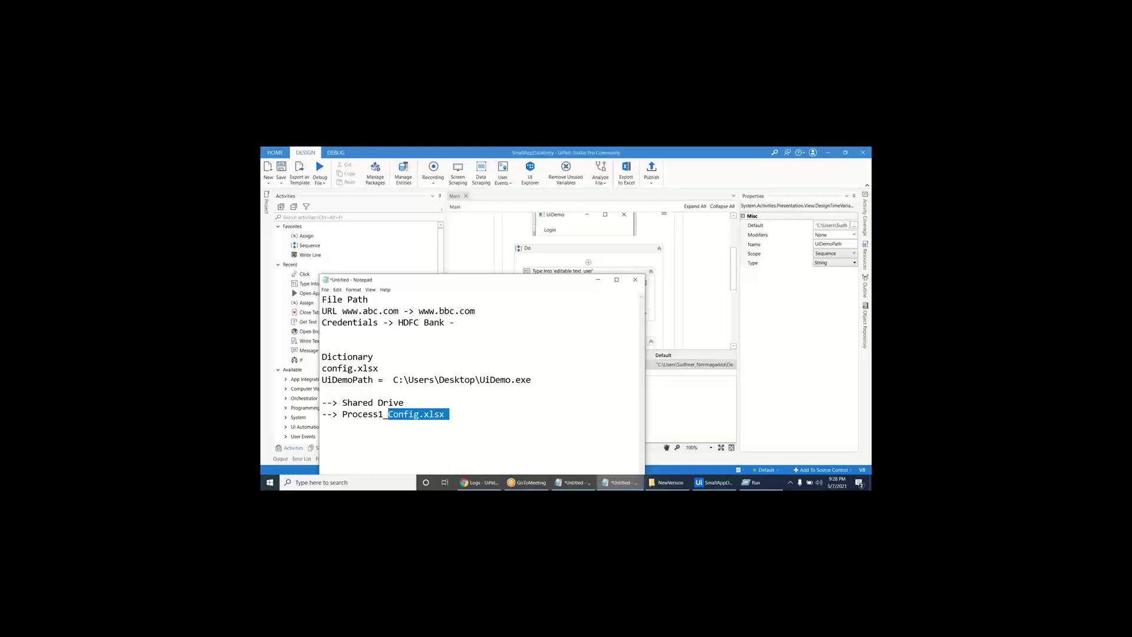
pyautogui.hotkey('shift', 'Left')
pyautogui.click(449, 414)
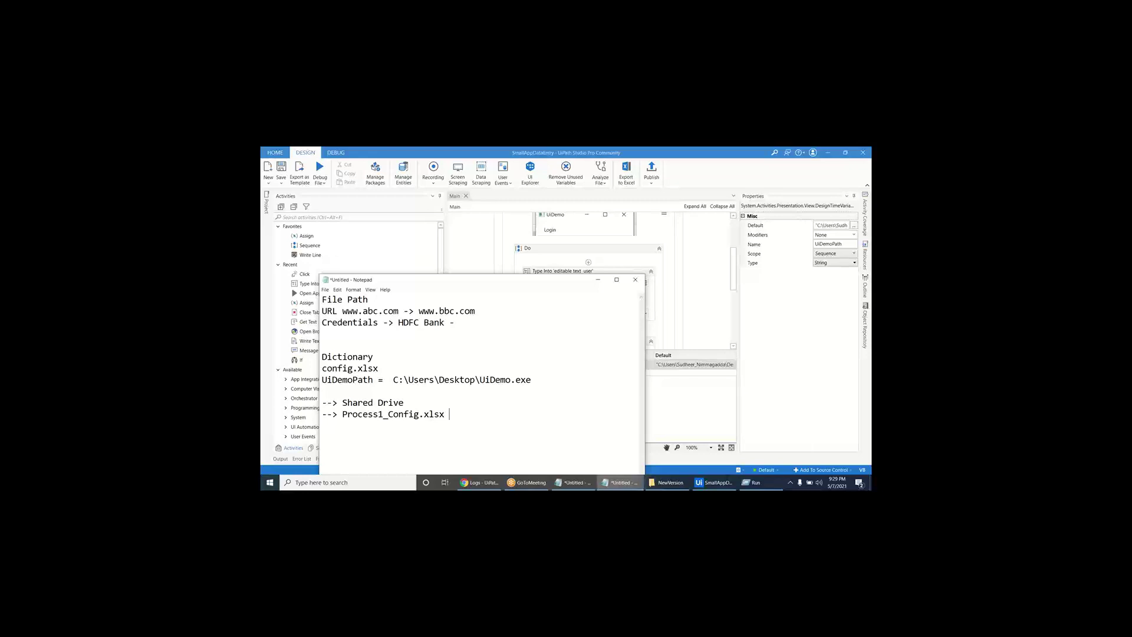
# - Append '5:30 PM (5:28PM -> 5:40)' after Process1_Config.xlsx
pyautogui.write('5:30')
pyautogui.write('AM')
pyautogui.press('BackSpace')
pyautogui.press('BackSpace')
pyautogui.write('PM (5:28PM -> 5:40)')
# - Highlight the Process1_Config.xlsx file name, the 5:30 PM time and the (5:28PM -> 5:40) window
pyautogui.moveTo(444, 415); pyautogui.dragTo(342, 416)
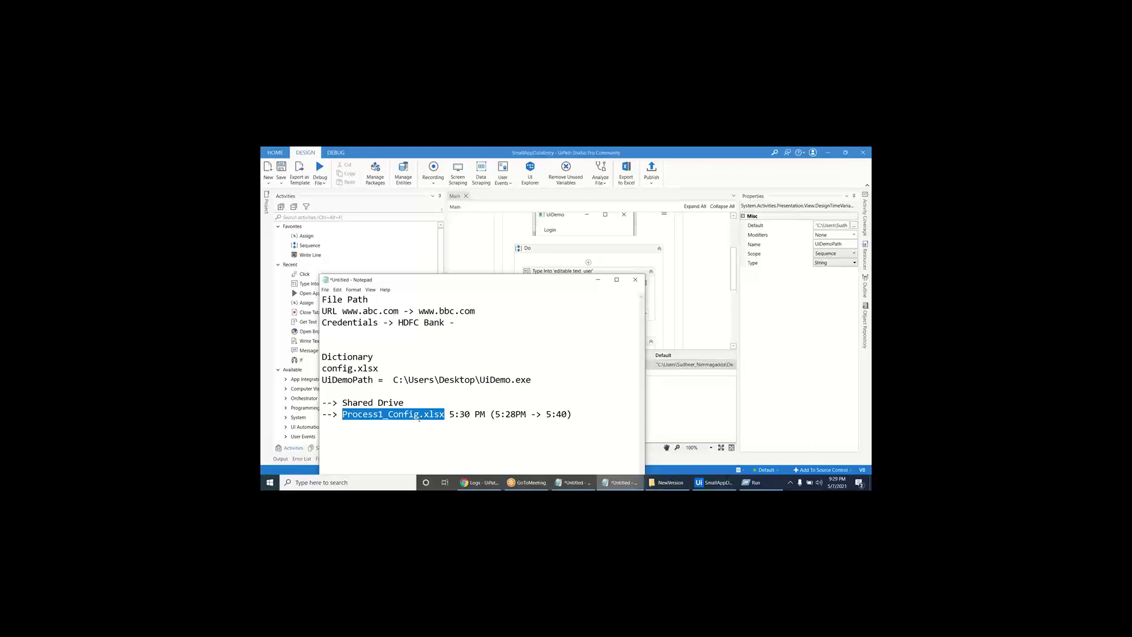
pyautogui.moveTo(485, 414); pyautogui.dragTo(449, 414)
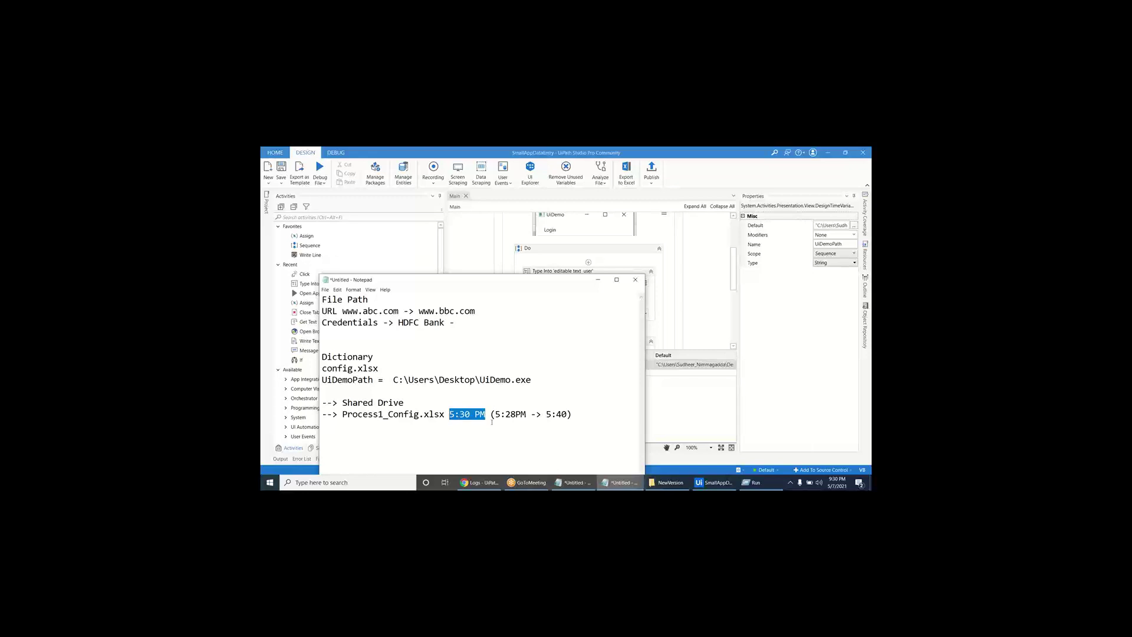
pyautogui.moveTo(491, 415); pyautogui.dragTo(583, 421)
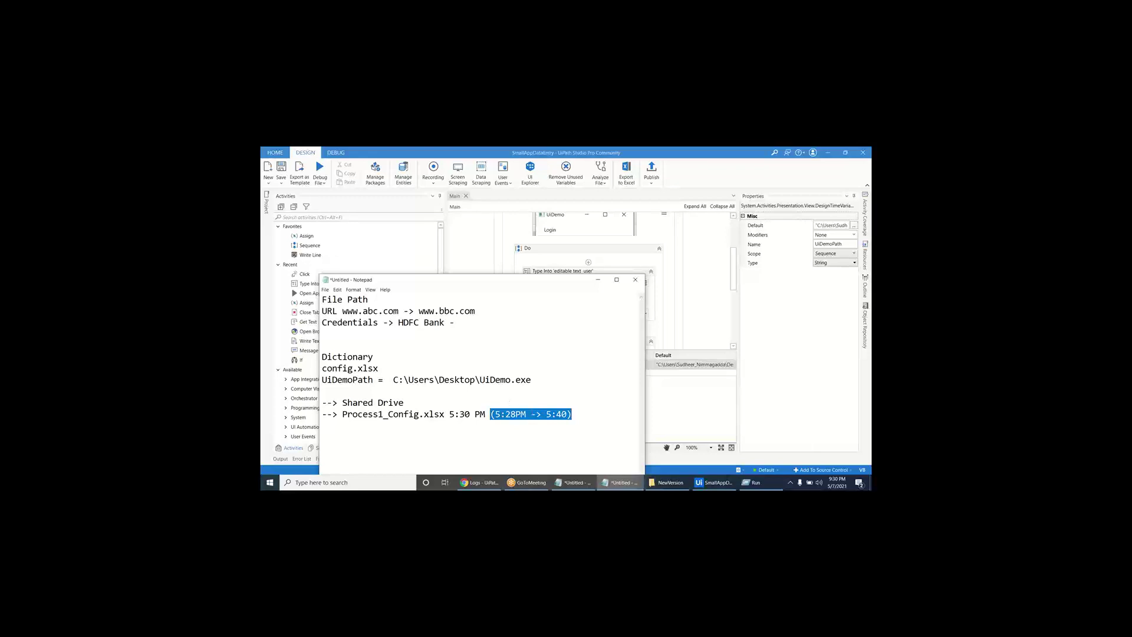
pyautogui.click(533, 382)
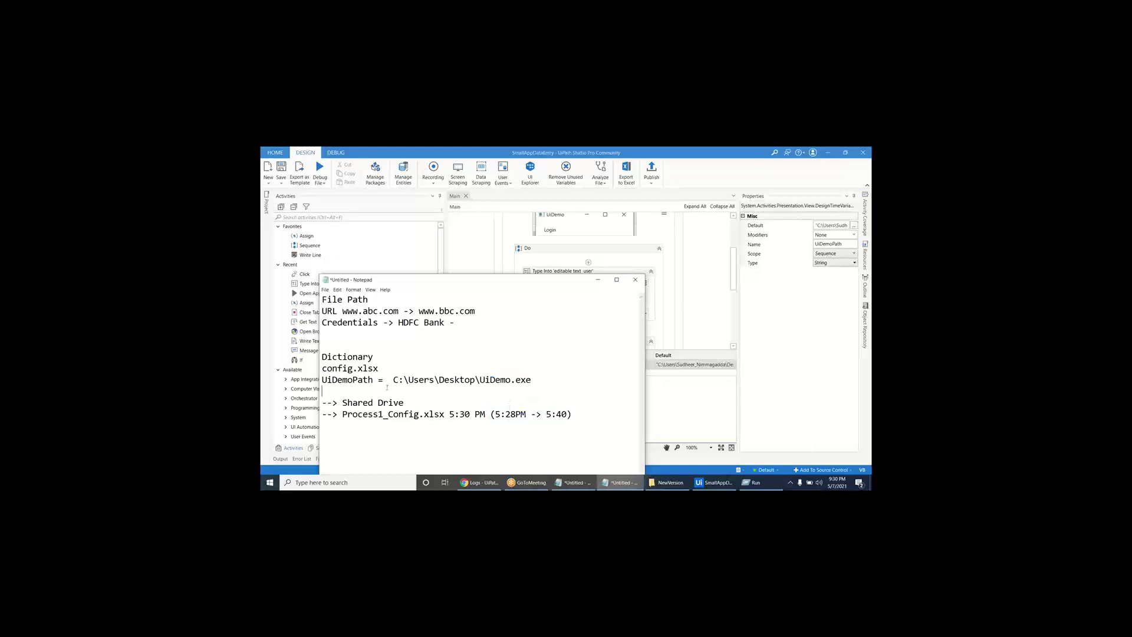
# - Highlight the HDFC Bank credentials and the two shared drive lines, then minimize Notepad
pyautogui.moveTo(359, 310)
pyautogui.mouseDown()
pyautogui.moveTo(459, 311)
pyautogui.moveTo(347, 322)
pyautogui.mouseUp()
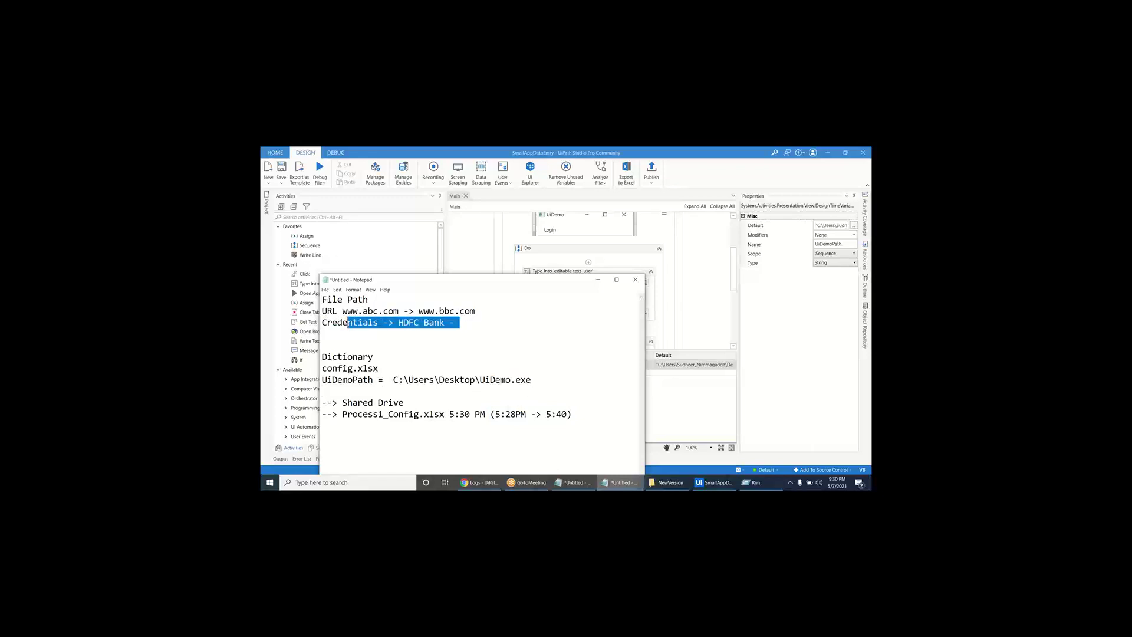
pyautogui.click(384, 399)
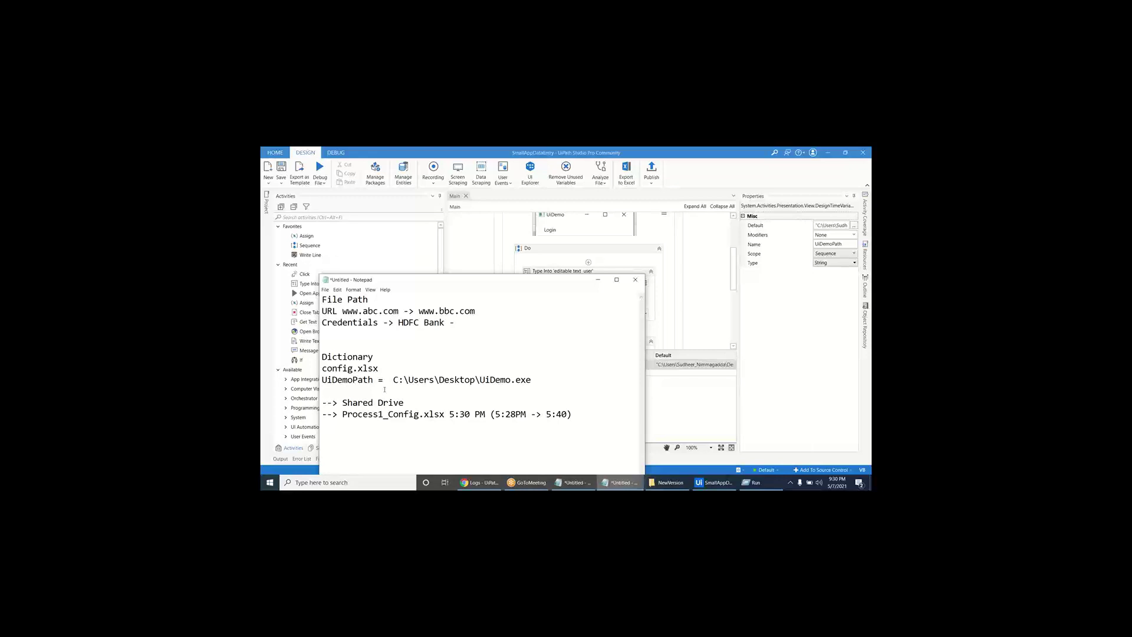
pyautogui.click(384, 390)
pyautogui.moveTo(580, 415); pyautogui.dragTo(322, 403)
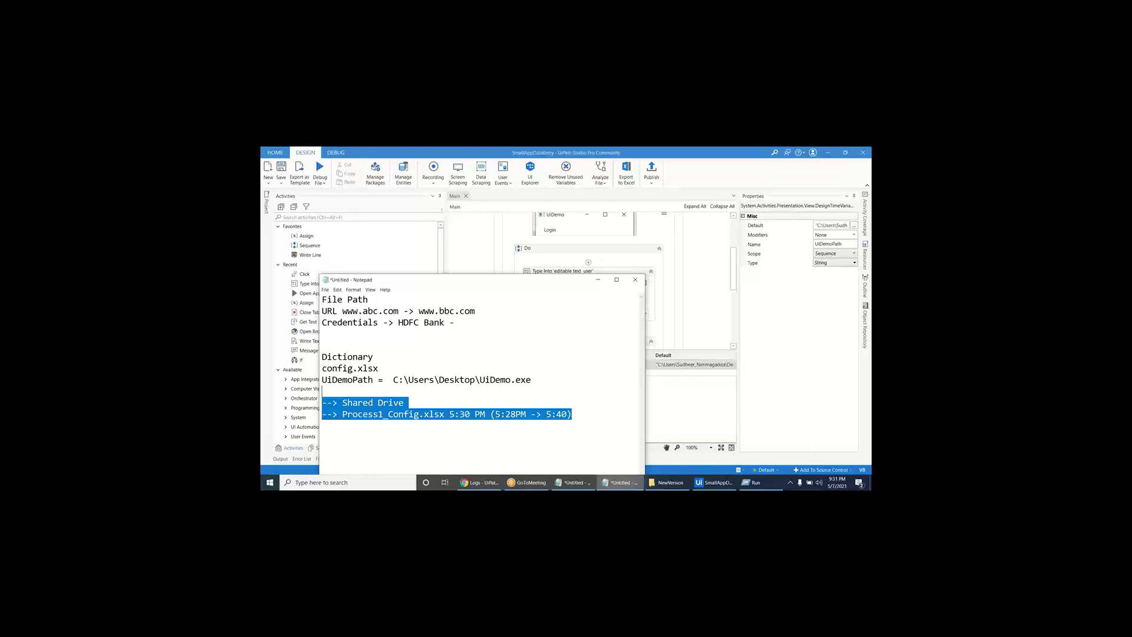
pyautogui.click(596, 283)
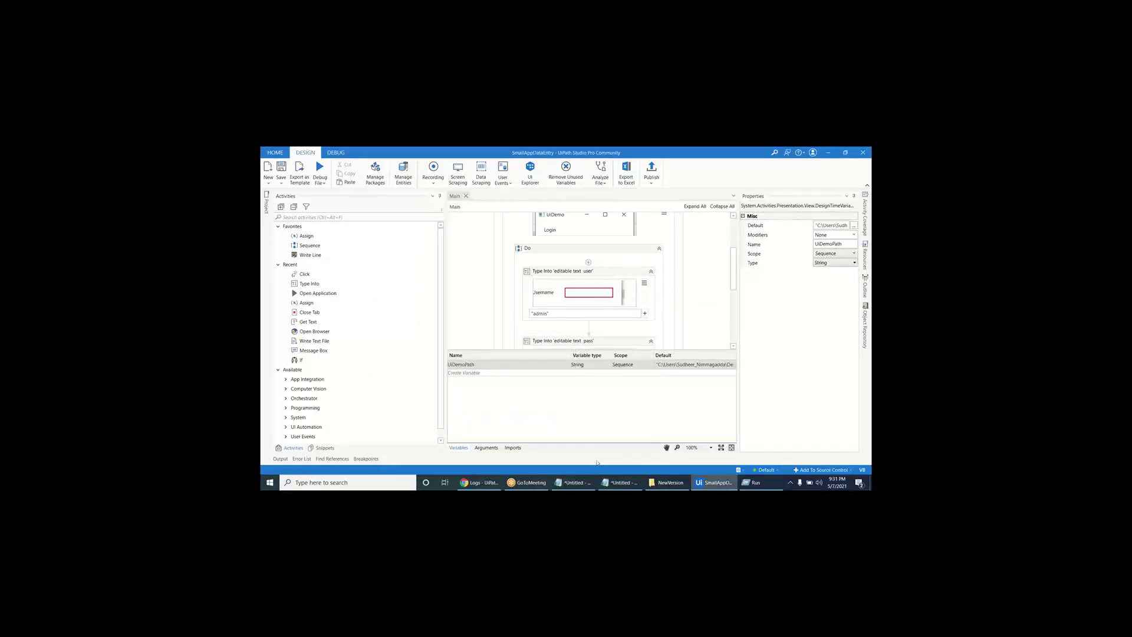
# - Restore the Notepad notes over Studio, move the window higher, and add a blank line
pyautogui.click(621, 482)
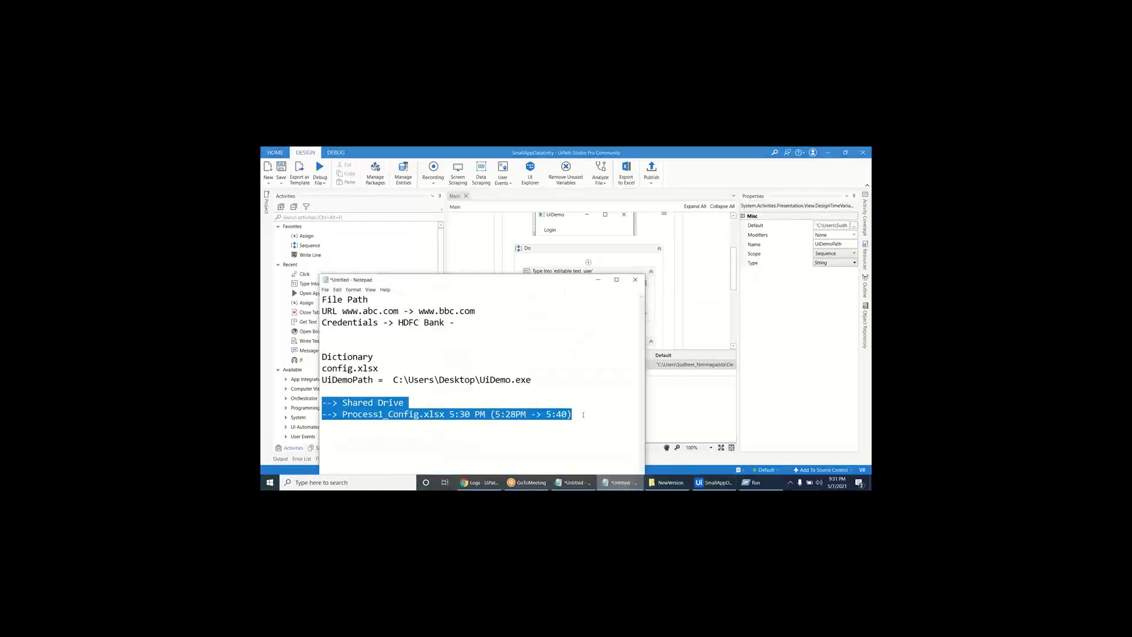
pyautogui.click(583, 414)
pyautogui.moveTo(555, 275); pyautogui.dragTo(555, 193)
pyautogui.press('Return')
pyautogui.press('Return')
pyautogui.press('Return')
pyautogui.press('Return')
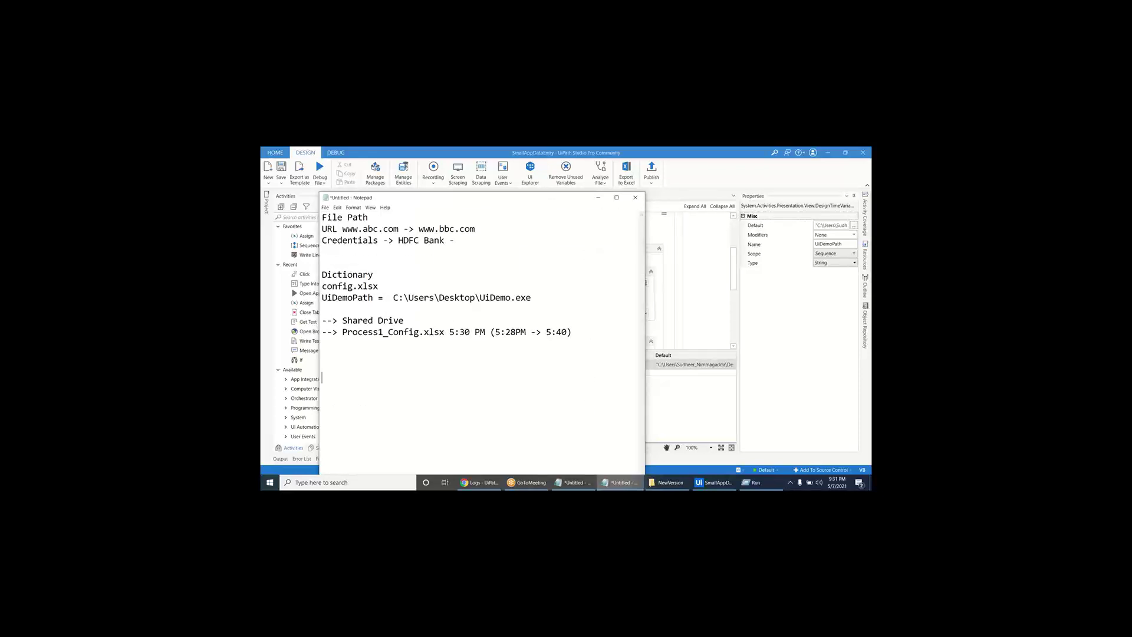
# - Write '2. Problem', '-> HDFC Personal Banking Application' and the first item '1.Checkforbanlence-Notify'
pyautogui.write('2. Problem')
pyautogui.press('Return')
pyautogui.write('www.')
pyautogui.hotkey('shift', 'Home')
pyautogui.write('HDFC ')
pyautogui.write('login ')
pyautogui.write('-')
pyautogui.press('BackSpace')
pyautogui.press('BackSpace')
pyautogui.press('BackSpace')
pyautogui.press('BackSpace')
pyautogui.press('BackSpace')
pyautogui.press('BackSpace')
pyautogui.press('BackSpace')
pyautogui.write('Personal Banking Ap')
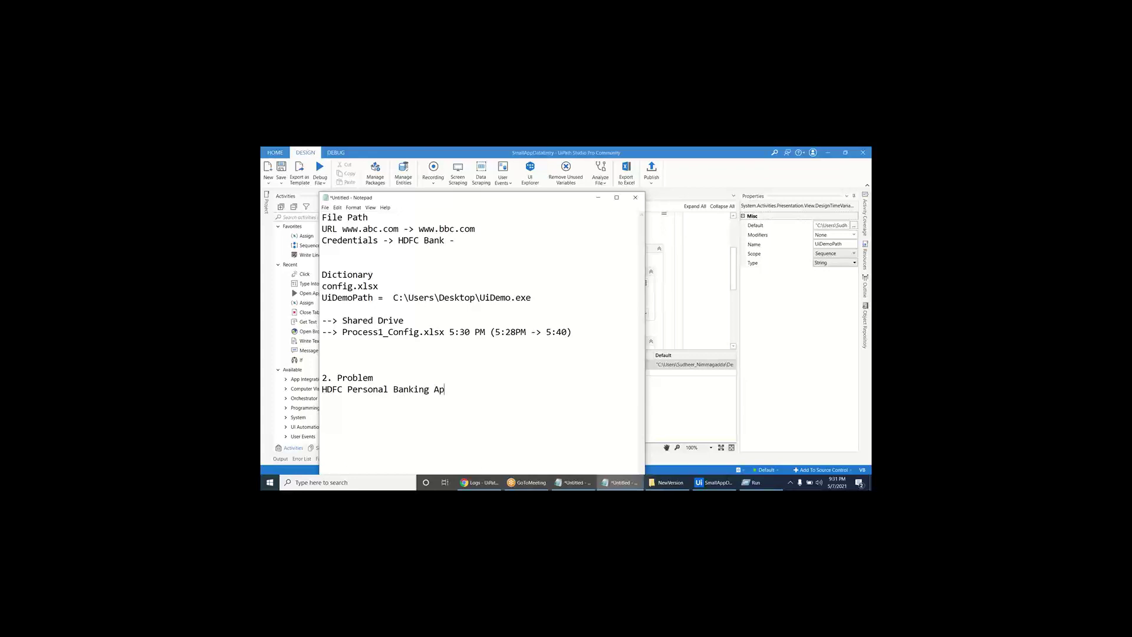
pyautogui.write('plication')
pyautogui.click(322, 389)
pyautogui.write('->')
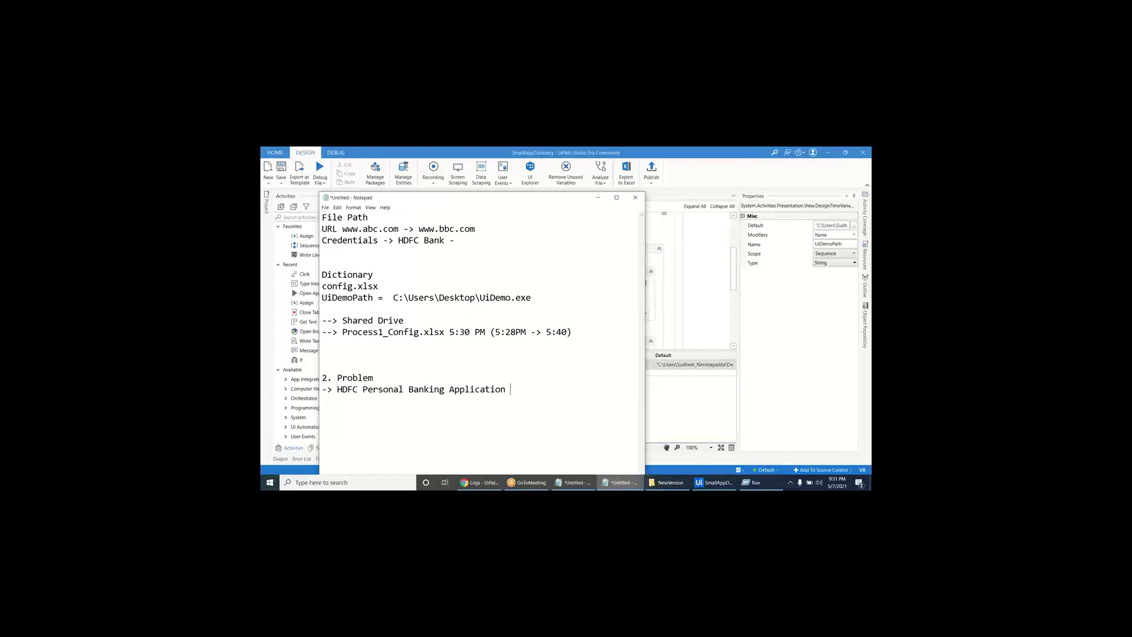
pyautogui.press('Return')
pyautogui.write('1.Checkforbanlence-Notify')
# - Add problem items '2.Create benf', '3.Send Money' and '4. MF' on new lines
pyautogui.press('Return')
pyautogui.write('2.')
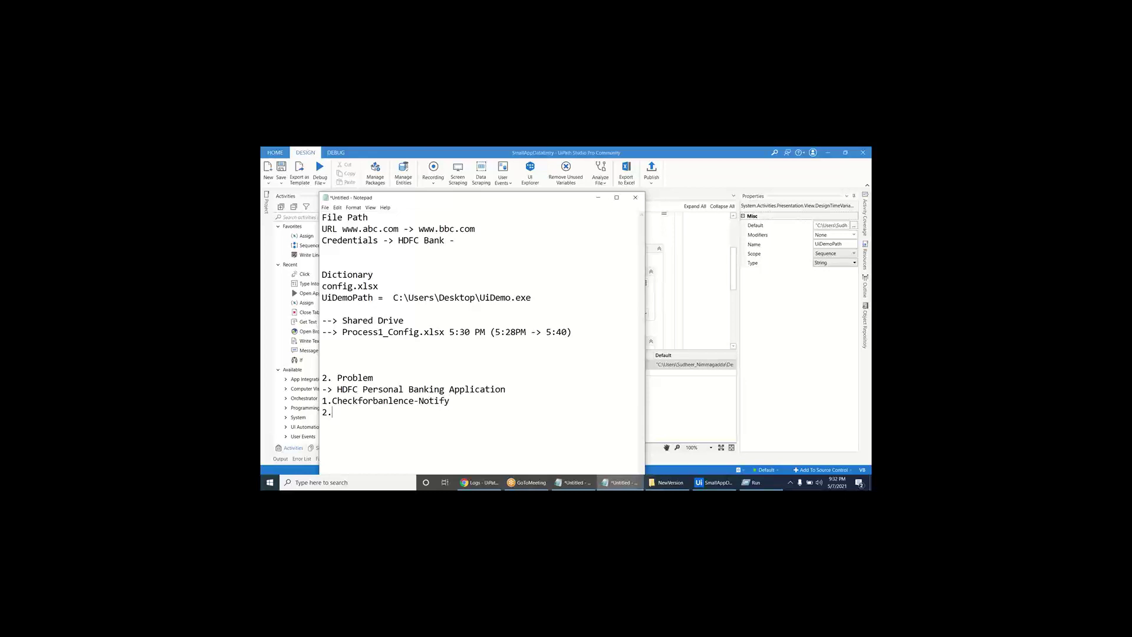
pyautogui.write('Sne')
pyautogui.press('BackSpace')
pyautogui.press('BackSpace')
pyautogui.write('end')
pyautogui.press('BackSpace')
pyautogui.press('BackSpace')
pyautogui.press('BackSpace')
pyautogui.press('BackSpace')
pyautogui.write('Create ')
pyautogui.write('benc')
pyautogui.press('BackSpace')
pyautogui.write('f')
pyautogui.press('Return')
pyautogui.write('3.Send Money')
pyautogui.press('Return')
pyautogui.write('4. MF')
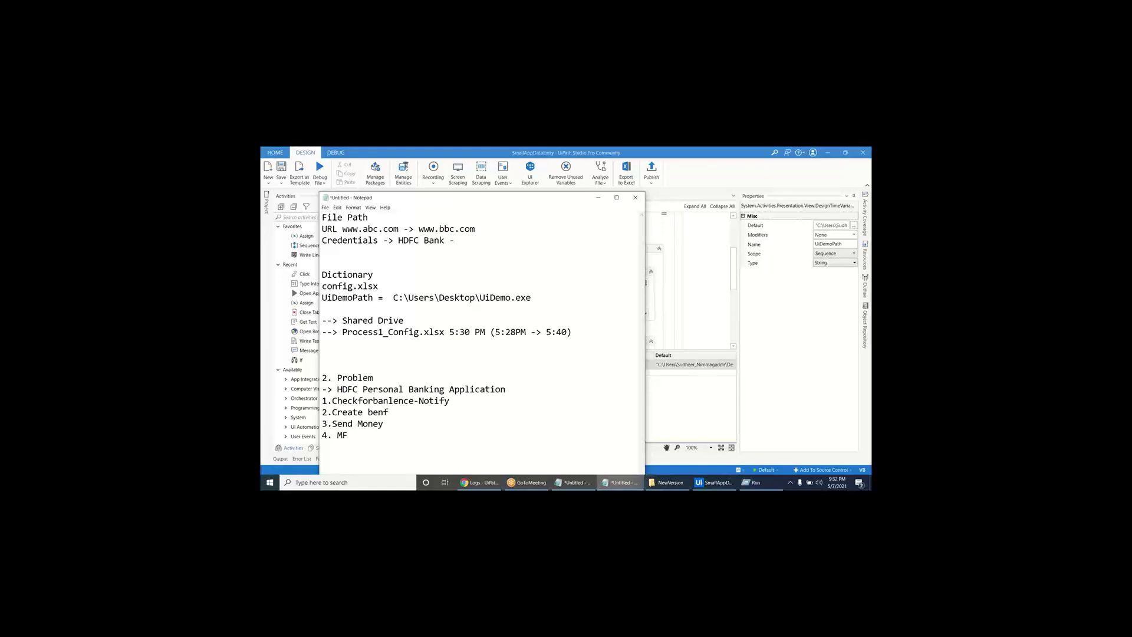
# - Prefix all four problem items with 'BOT', then highlight them and the HDFC application name
pyautogui.click(327, 400)
pyautogui.press('End')
pyautogui.write('BOT')
pyautogui.press('BackSpace')
pyautogui.press('BackSpace')
pyautogui.press('Home')
pyautogui.write('BOT')
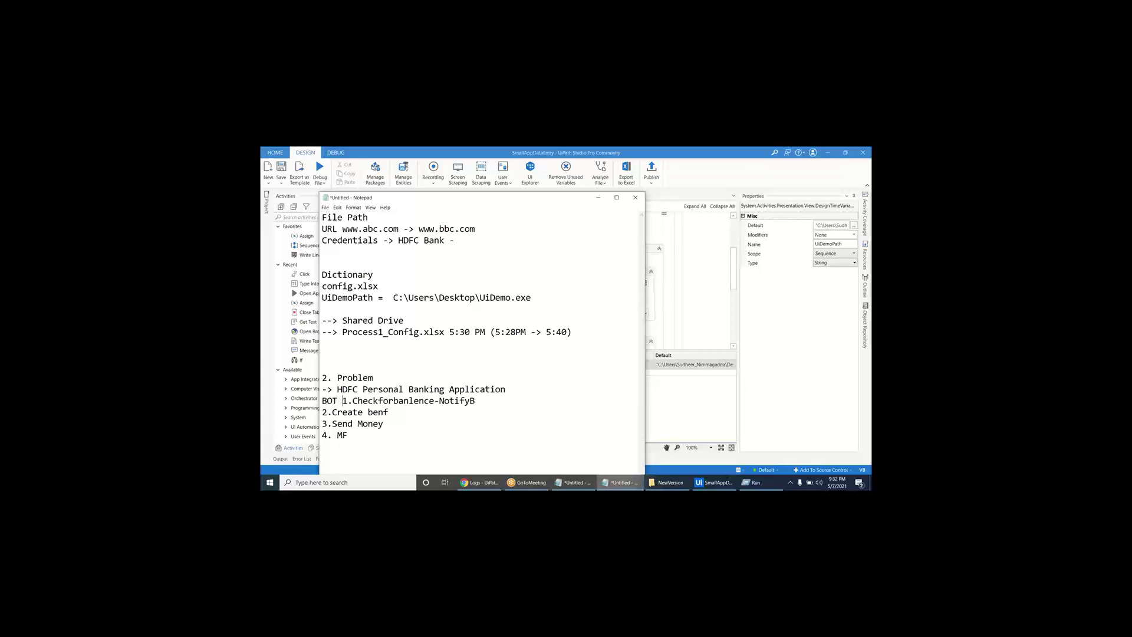
pyautogui.press('Down')
pyautogui.write('BOT')
pyautogui.press('Home')
pyautogui.write('BOT')
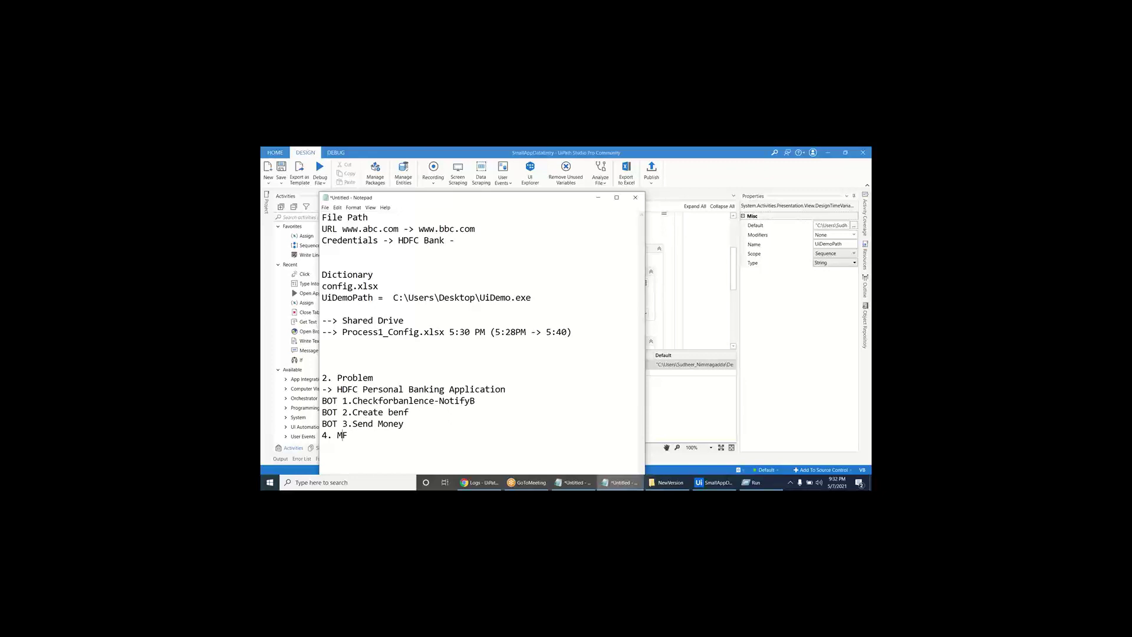
pyautogui.press('Home')
pyautogui.write('BOT')
pyautogui.moveTo(369, 436); pyautogui.dragTo(322, 400)
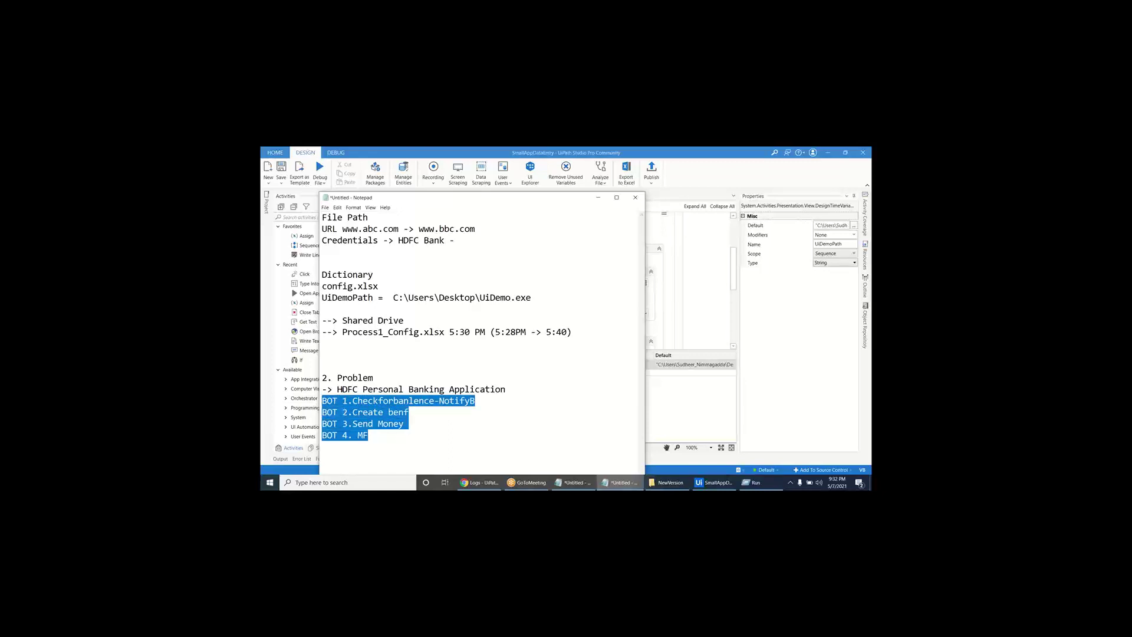
pyautogui.moveTo(337, 390); pyautogui.dragTo(515, 389)
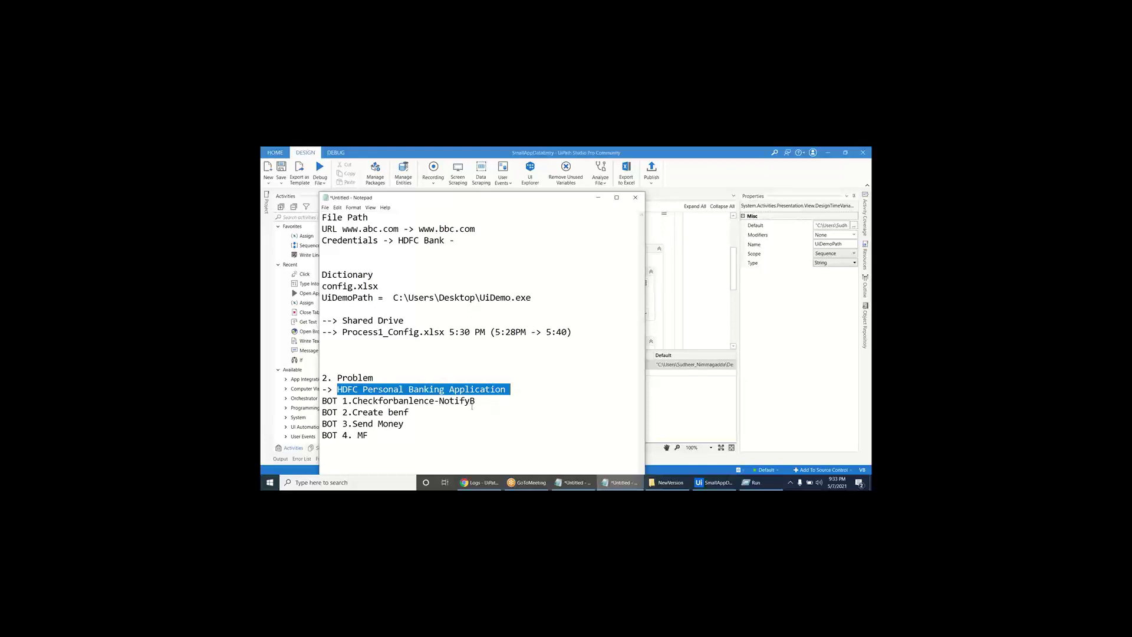
pyautogui.moveTo(353, 401); pyautogui.dragTo(481, 402)
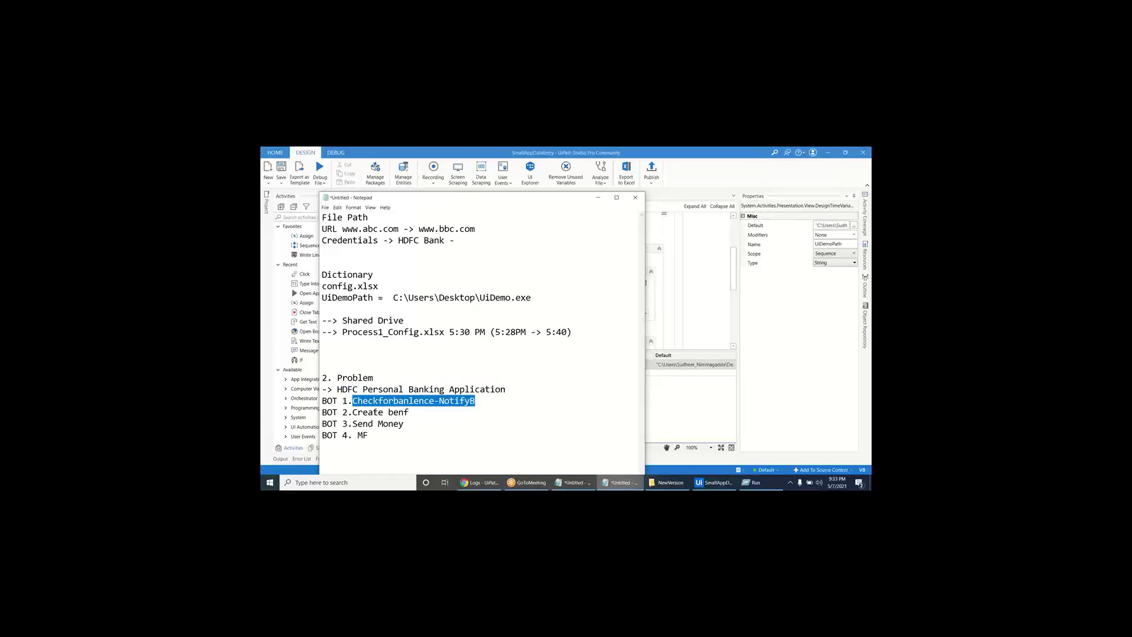
pyautogui.moveTo(353, 412); pyautogui.dragTo(435, 418)
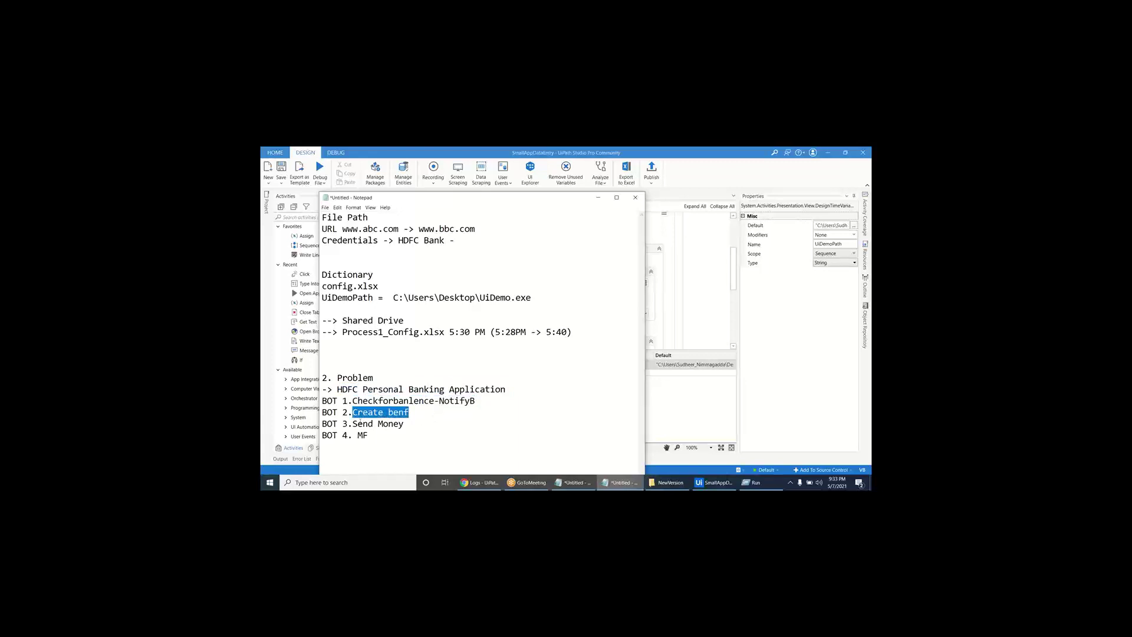
pyautogui.moveTo(352, 423); pyautogui.dragTo(428, 424)
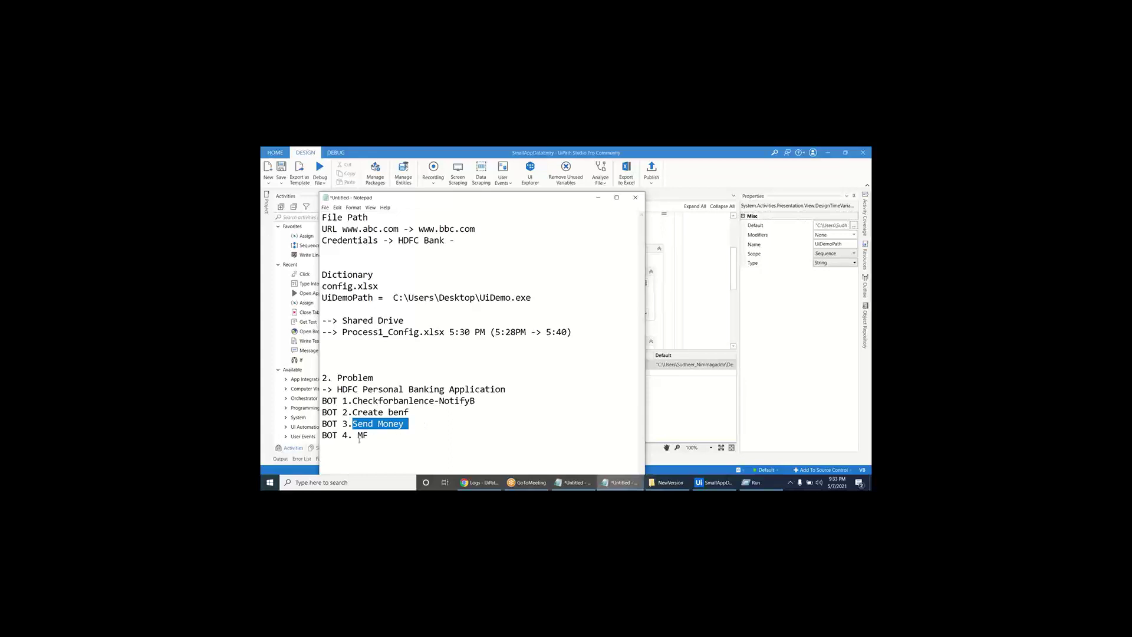
pyautogui.moveTo(347, 435); pyautogui.dragTo(414, 437)
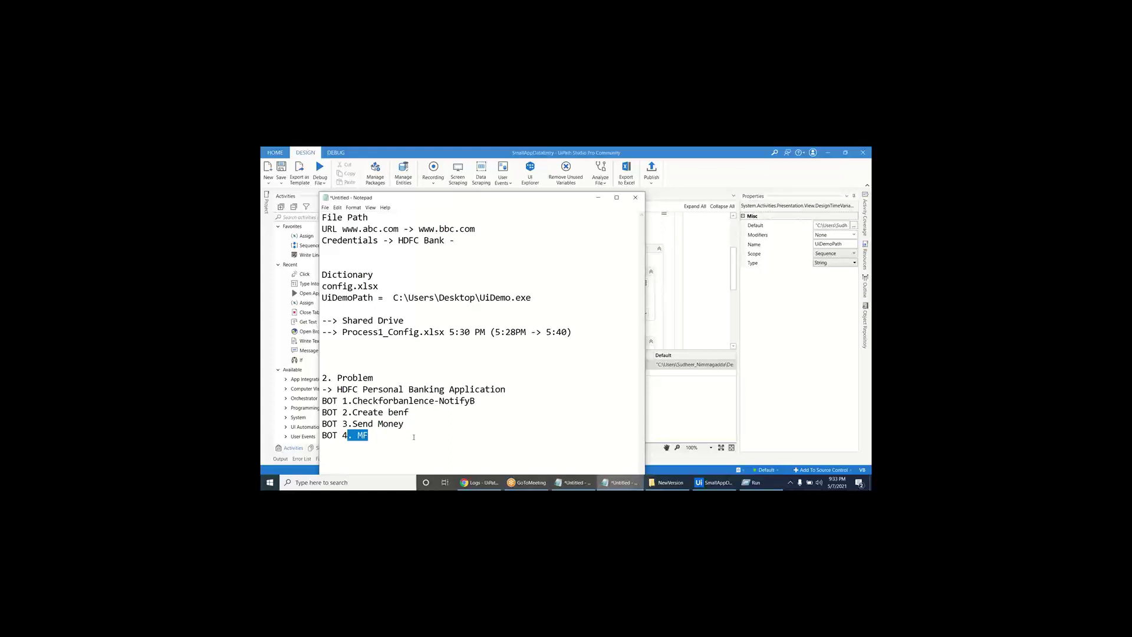
pyautogui.click(414, 437)
pyautogui.hotkey('shift', 'Up')
pyautogui.hotkey('shift', 'Up')
pyautogui.hotkey('shift', 'Up')
pyautogui.hotkey('shift', 'Home')
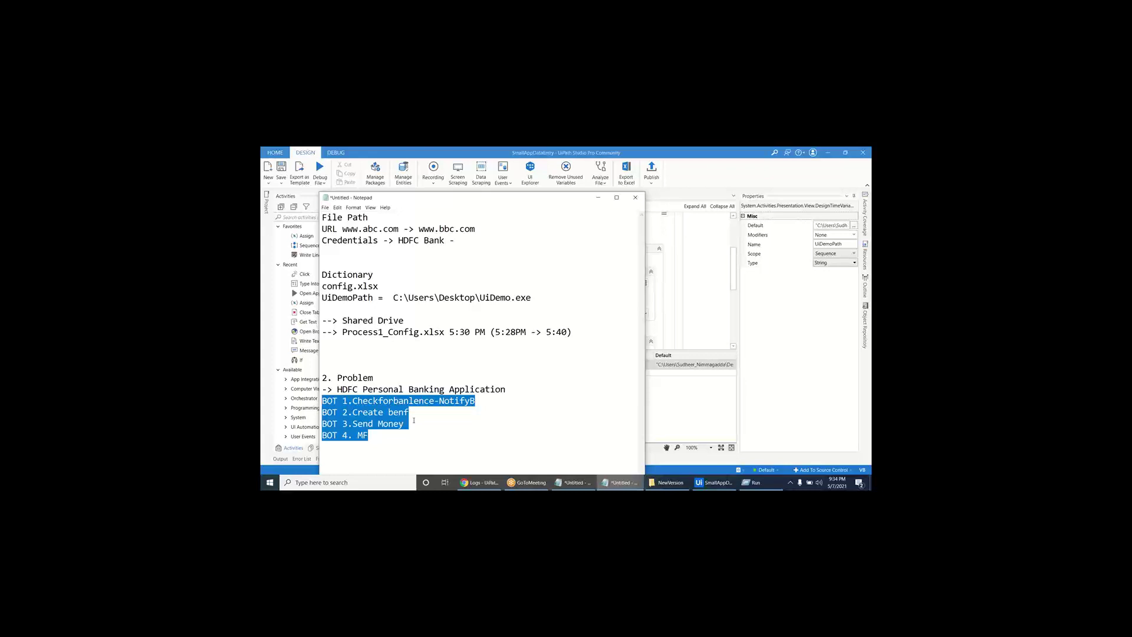
pyautogui.click(446, 414)
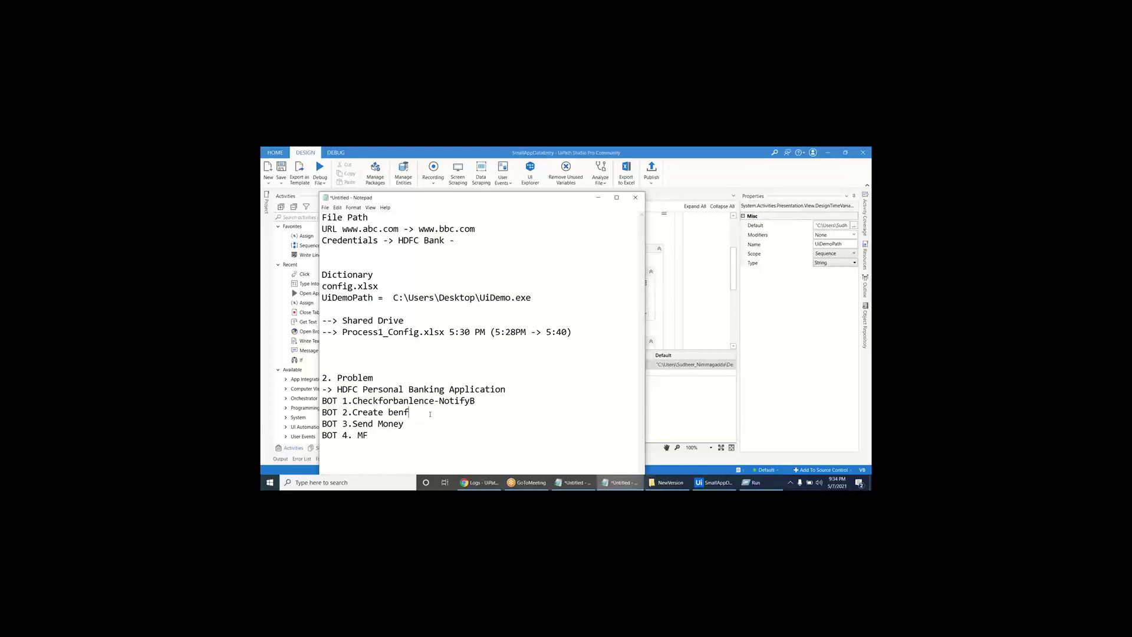
pyautogui.click(430, 435)
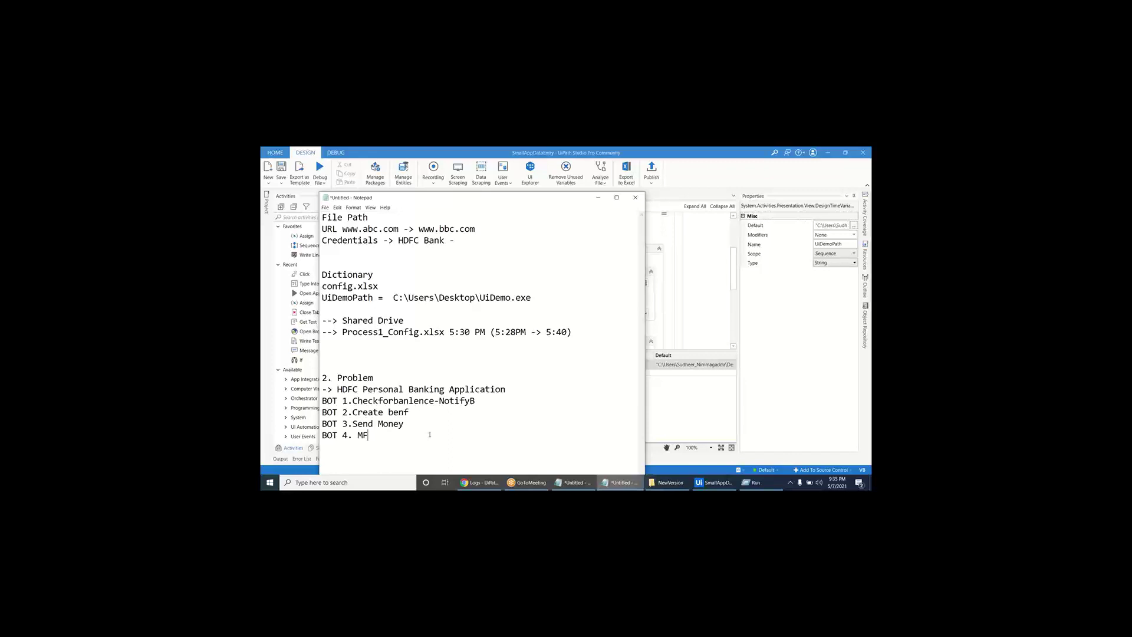
# - Add 'Database Connection Strings', 'EmailBody' and 'EmailTo' as entries under Credentials
pyautogui.click(426, 258)
pyautogui.write('Database Connection Strings')
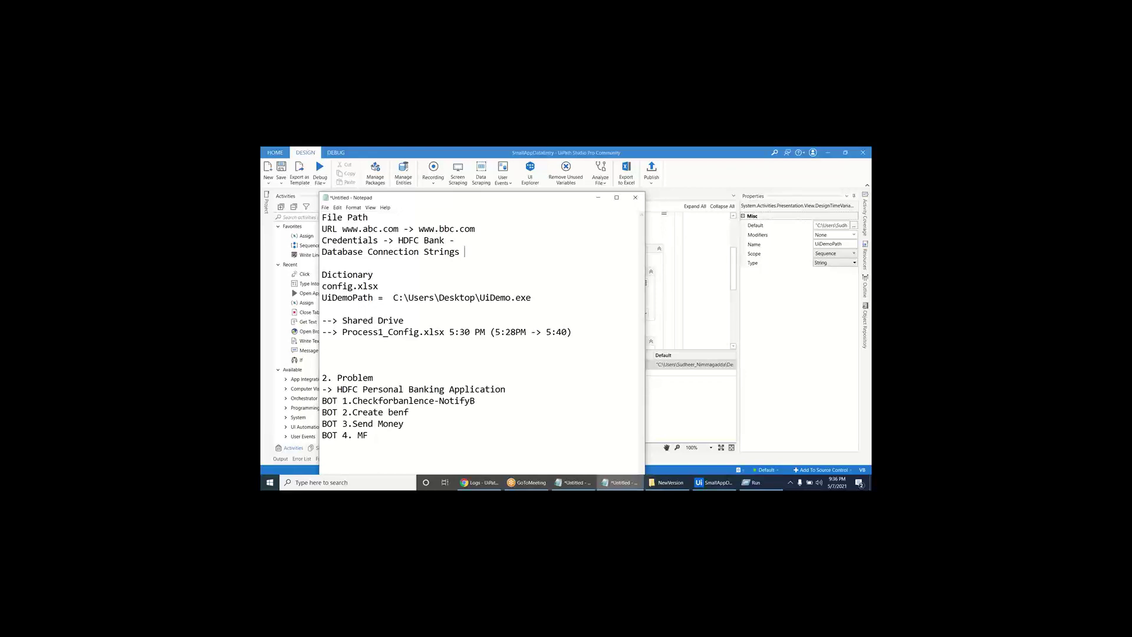
pyautogui.press('Return')
pyautogui.write('Email')
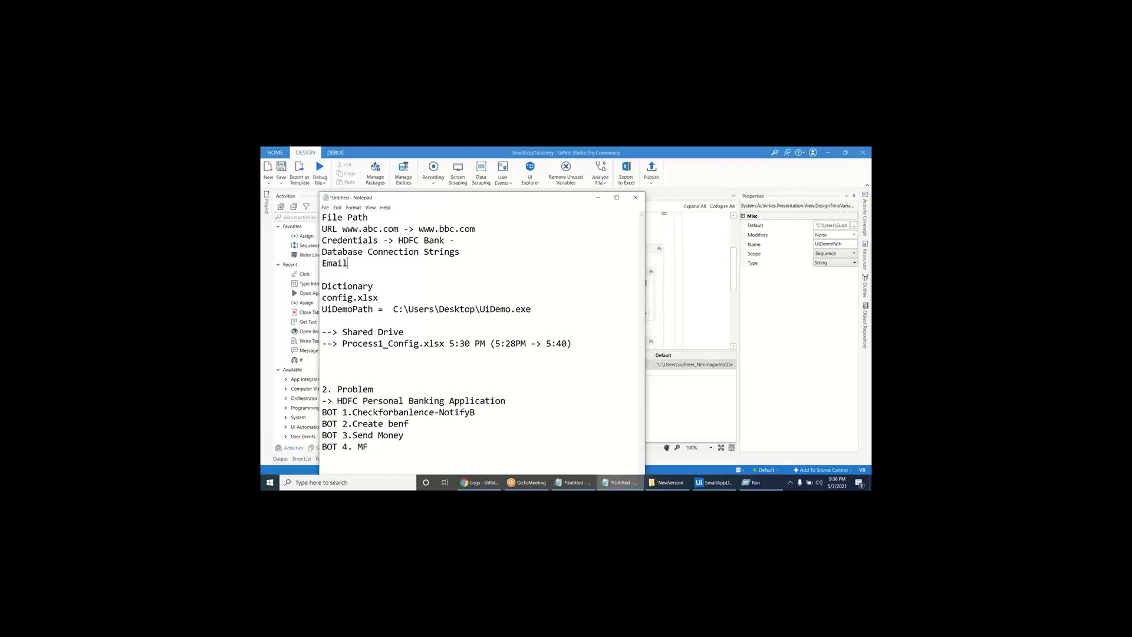
pyautogui.write('Body')
pyautogui.press('Return')
pyautogui.write('EmailTo')
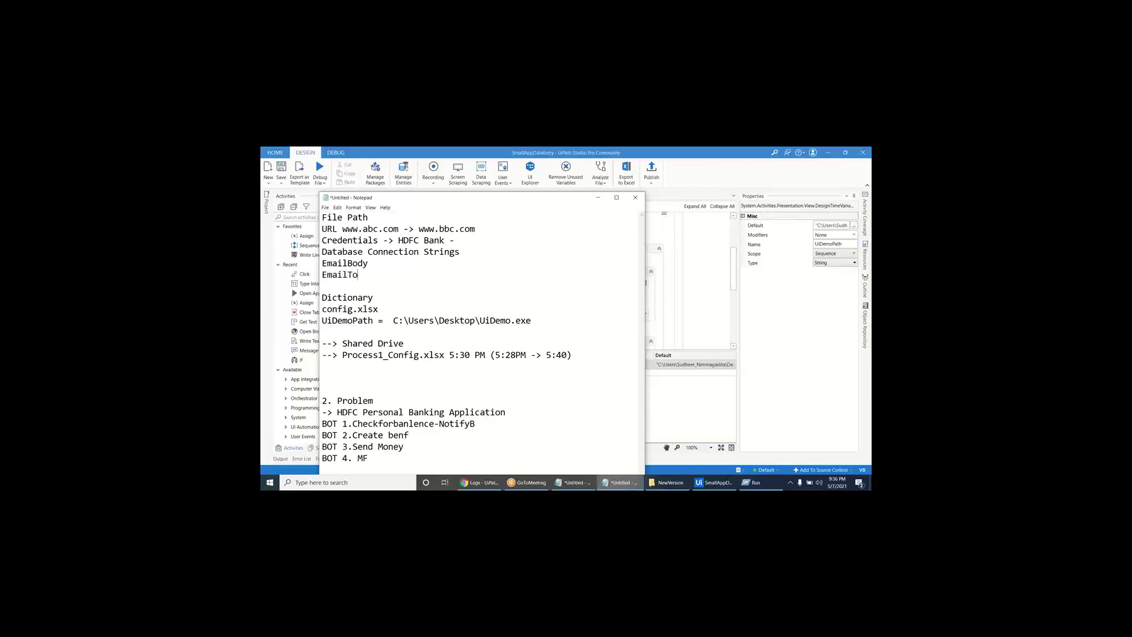
# - Add an 'EmailCC:' entry with a sample e-mail address and fix its typo
pyautogui.press('Return')
pyautogui.write('EmailCC')
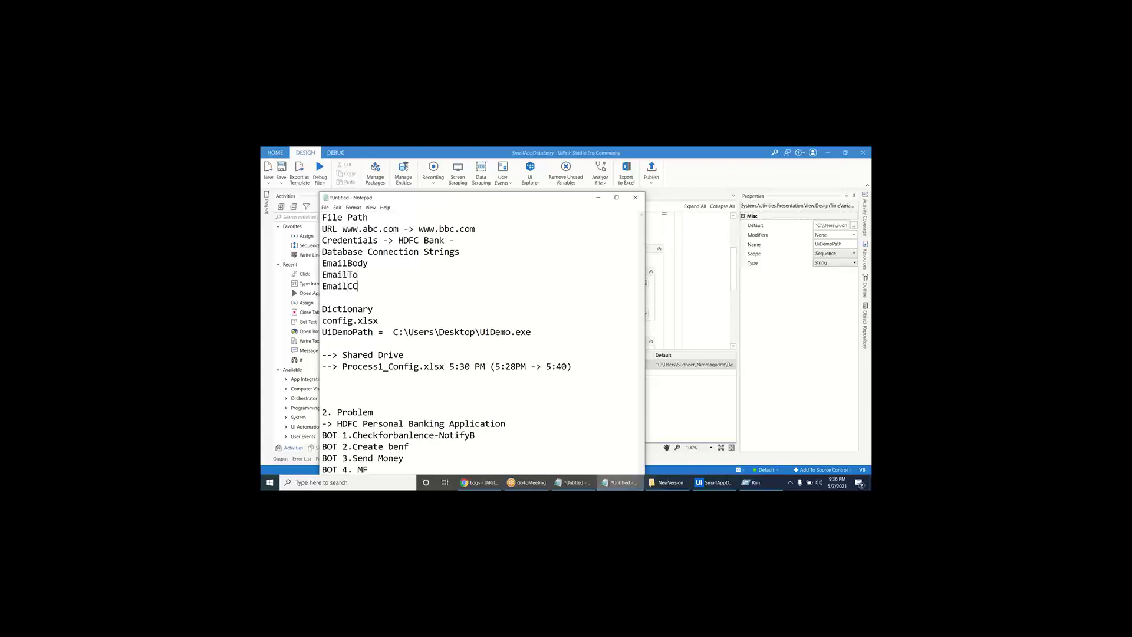
pyautogui.hotkey('shift', 'Left')
pyautogui.hotkey('shift', 'Left')
pyautogui.hotkey('shift', 'Left')
pyautogui.hotkey('shift', 'Left')
pyautogui.hotkey('shift', 'Left')
pyautogui.hotkey('shift', 'Left')
pyautogui.hotkey('shift', 'Left')
pyautogui.hotkey('shift', 'Left')
pyautogui.hotkey('shift', 'Left')
pyautogui.hotkey('shift', 'Left')
pyautogui.hotkey('shift', 'Left')
pyautogui.hotkey('shift', 'Left')
pyautogui.hotkey('shift', 'Left')
pyautogui.hotkey('shift', 'Left')
pyautogui.hotkey('shift', 'Left')
pyautogui.hotkey('shift', 'Left')
pyautogui.hotkey('shift', 'Left')
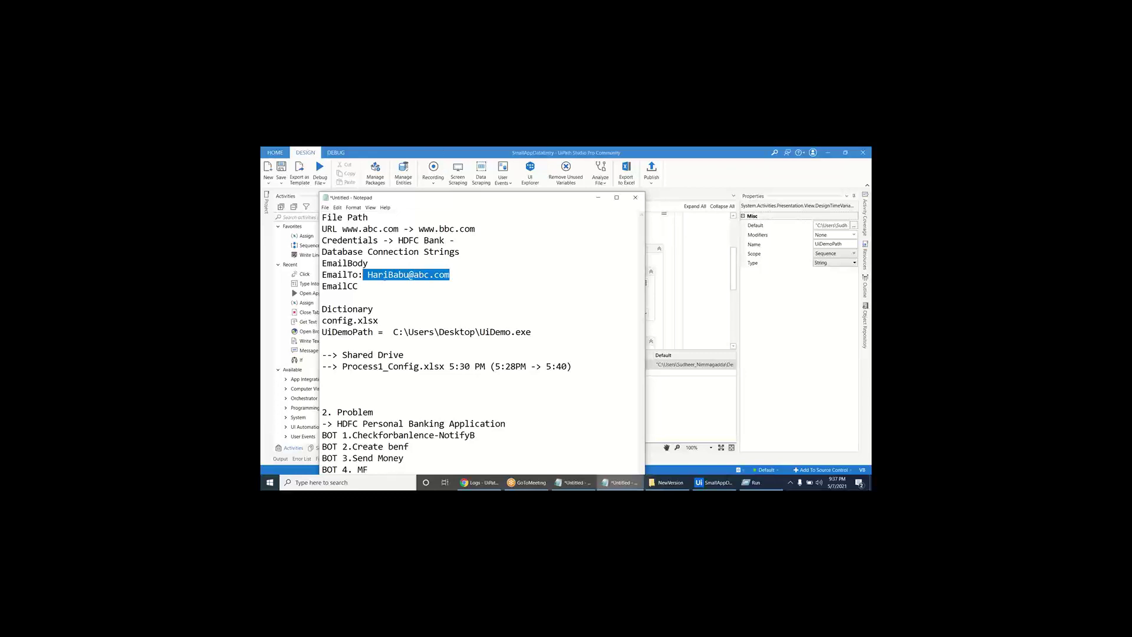
# - Delete the old EmailTo address and type a new sample e-mail address below it
pyautogui.click(368, 274)
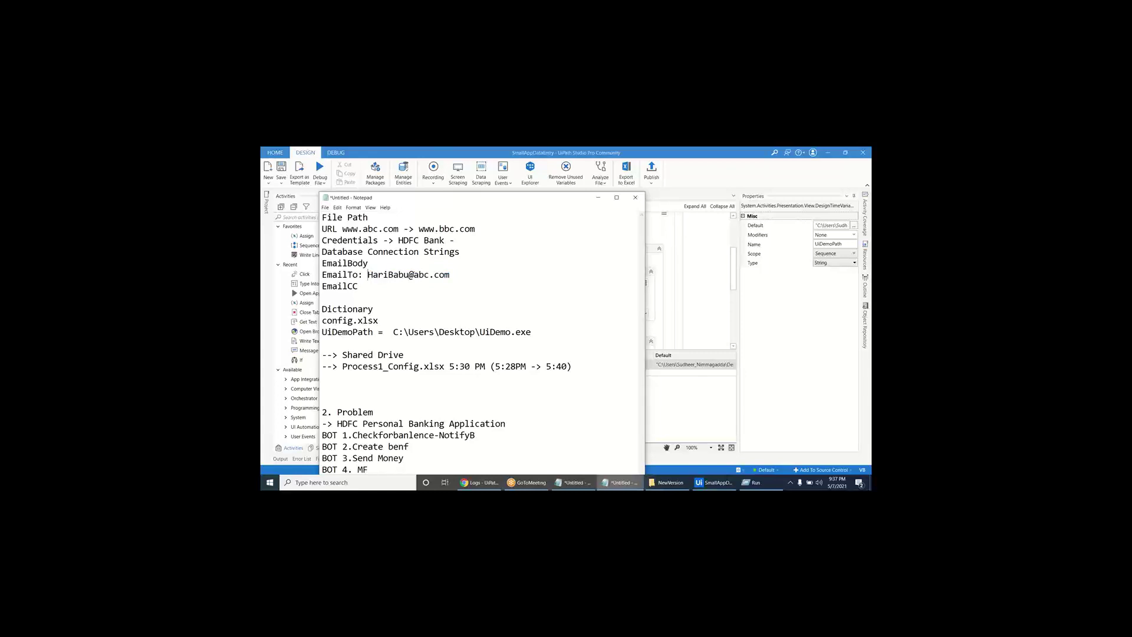
pyautogui.moveTo(414, 275); pyautogui.dragTo(428, 275)
pyautogui.moveTo(368, 275); pyautogui.dragTo(466, 274)
pyautogui.press('BackSpace')
pyautogui.write('Kishor')
pyautogui.hotkey('shift', 'Home')
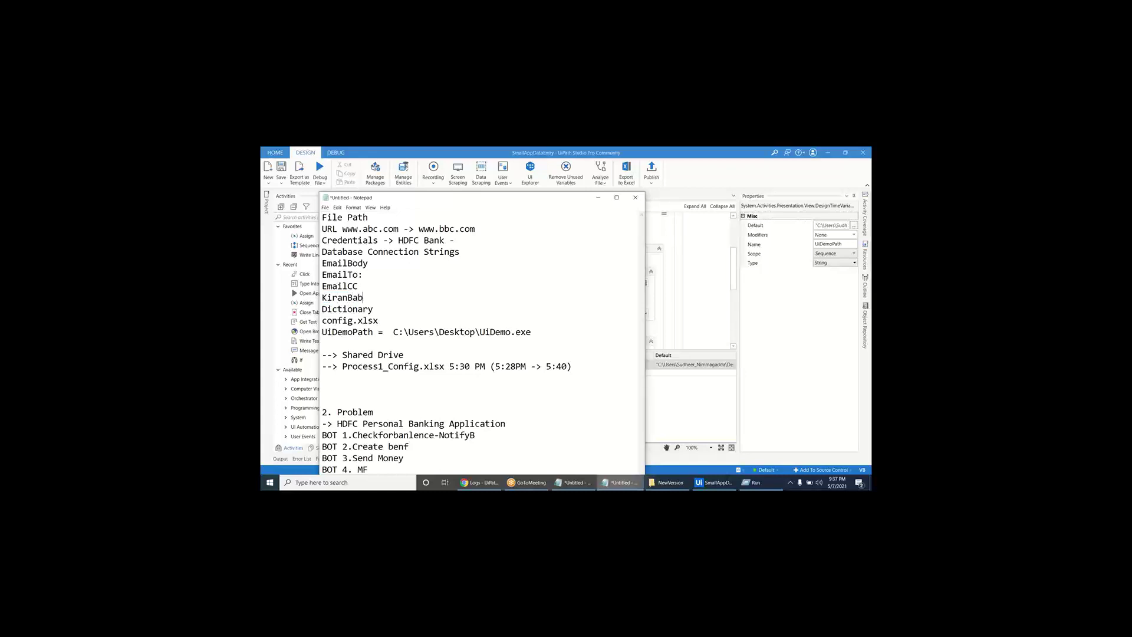
pyautogui.press('Return')
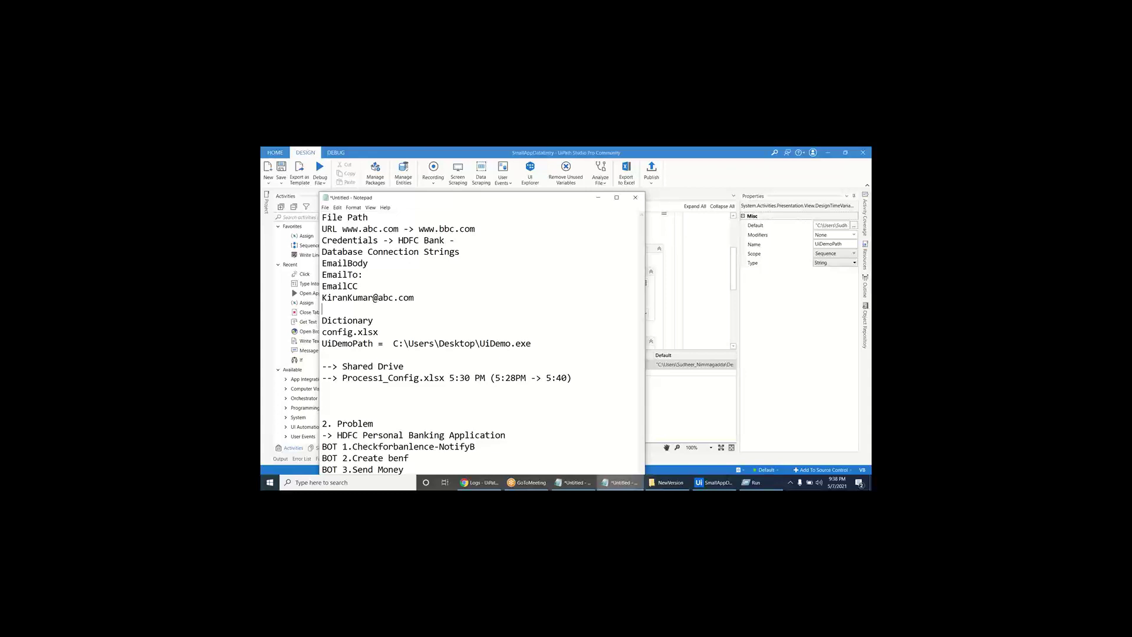
# - Move the new e-mail address to the end of the EmailTo line
pyautogui.click(414, 297)
pyautogui.hotkey('shift', 'Home')
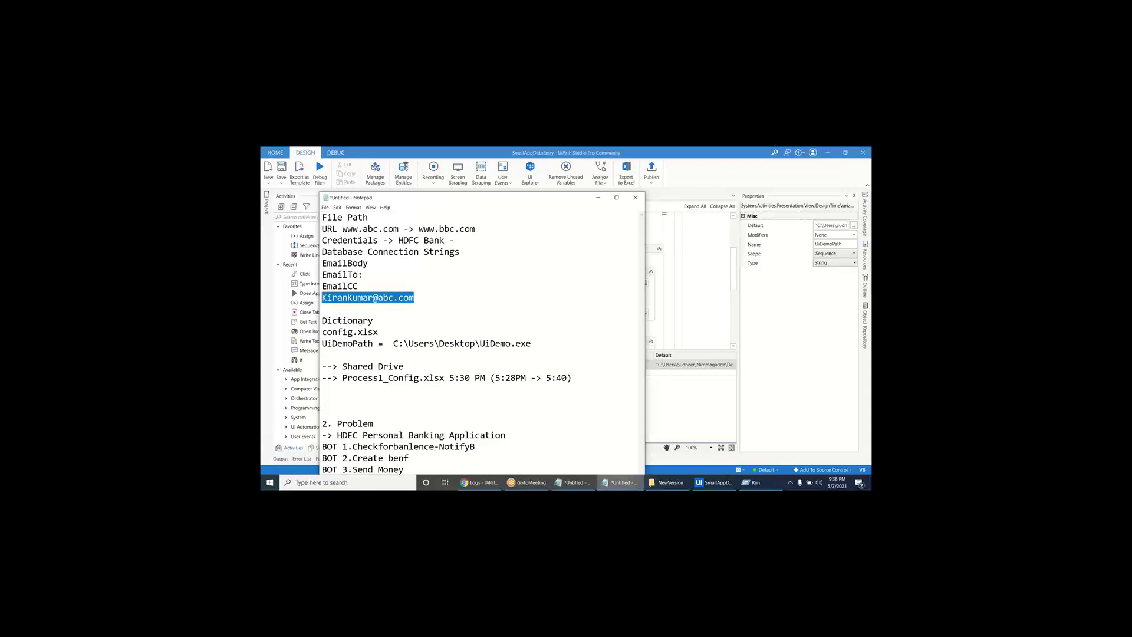
pyautogui.hotkey('ctrl', 'x')
pyautogui.press('Up')
pyautogui.press('Up')
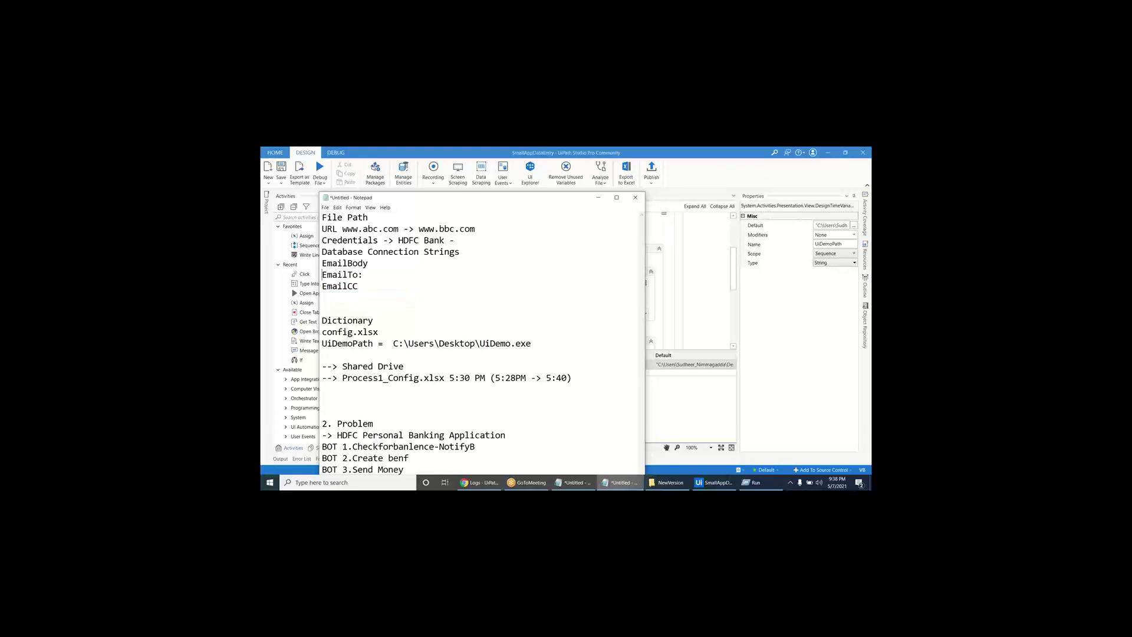
pyautogui.press('End')
pyautogui.hotkey('ctrl', 'v')
# - Hide Notepad, select the Open Application activity in Studio, then go to Orchestrator
pyautogui.click(597, 198)
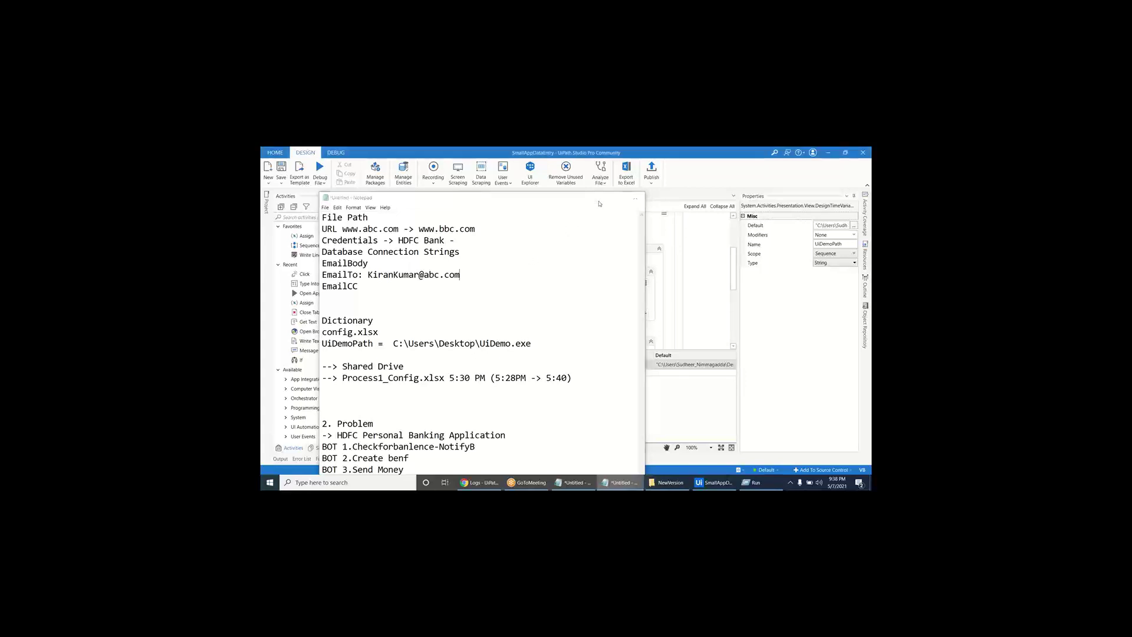
pyautogui.click(465, 446)
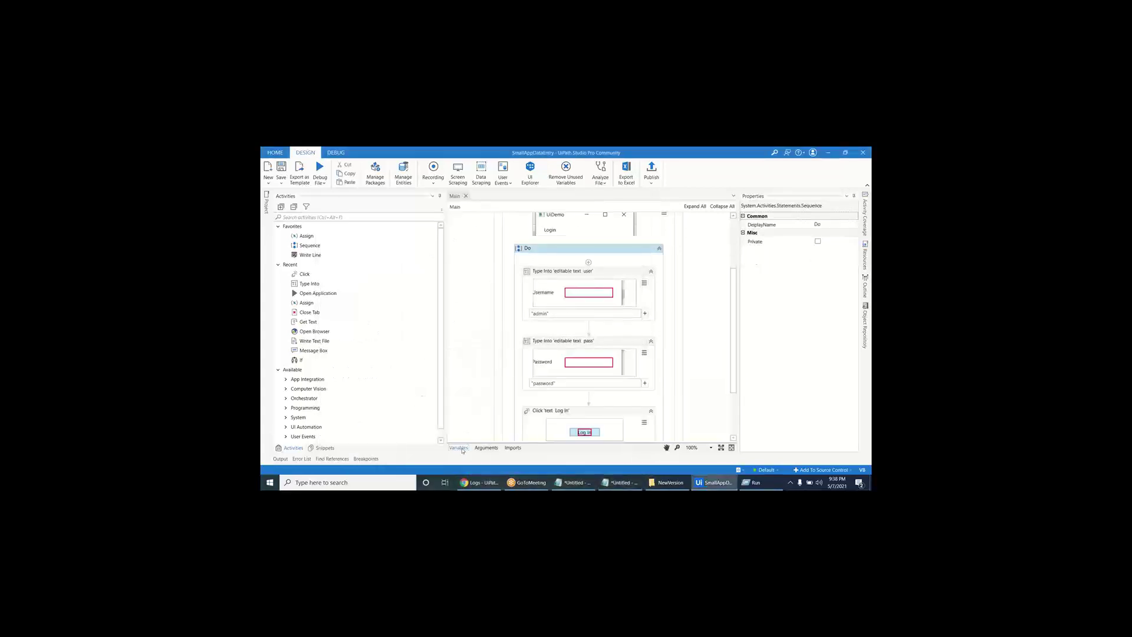
pyautogui.scroll(3, 519, 313)
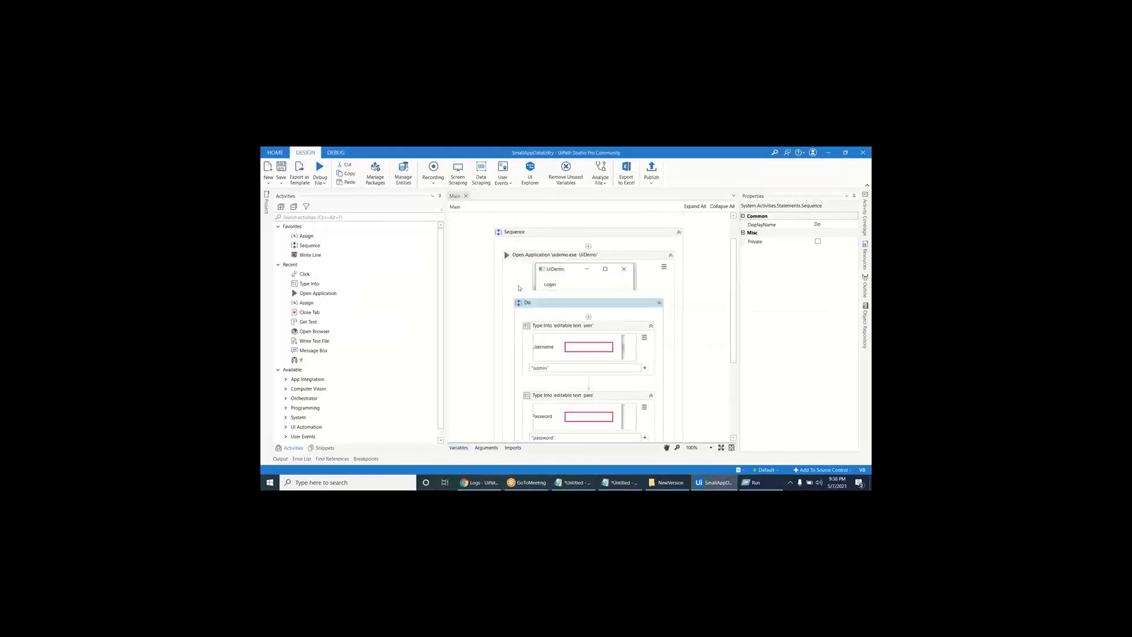
pyautogui.click(507, 279)
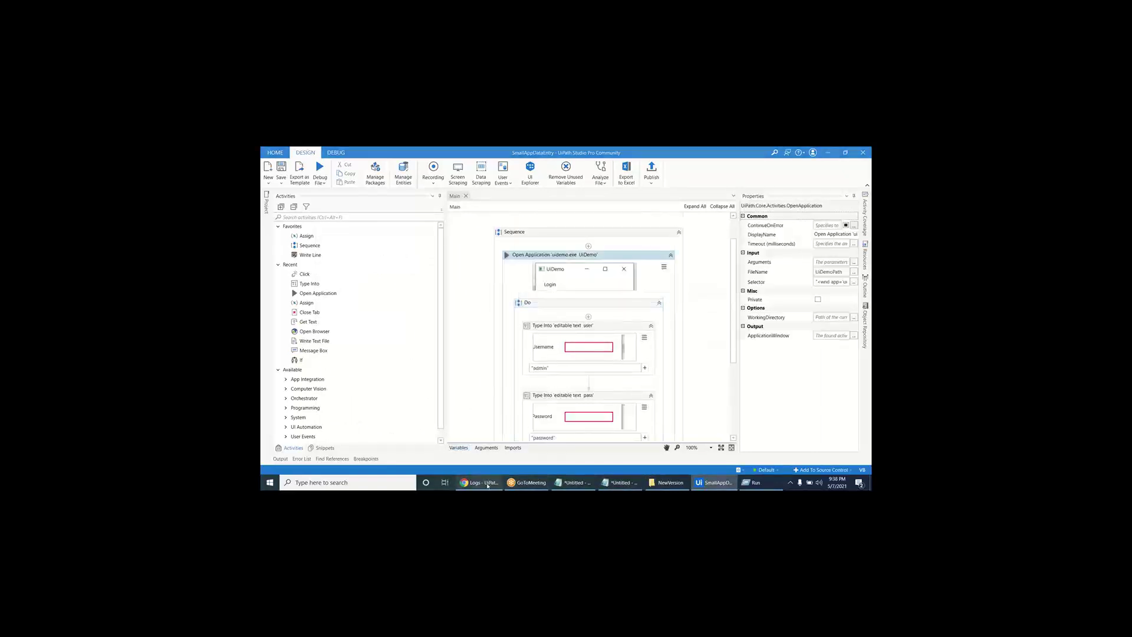
pyautogui.click(478, 482)
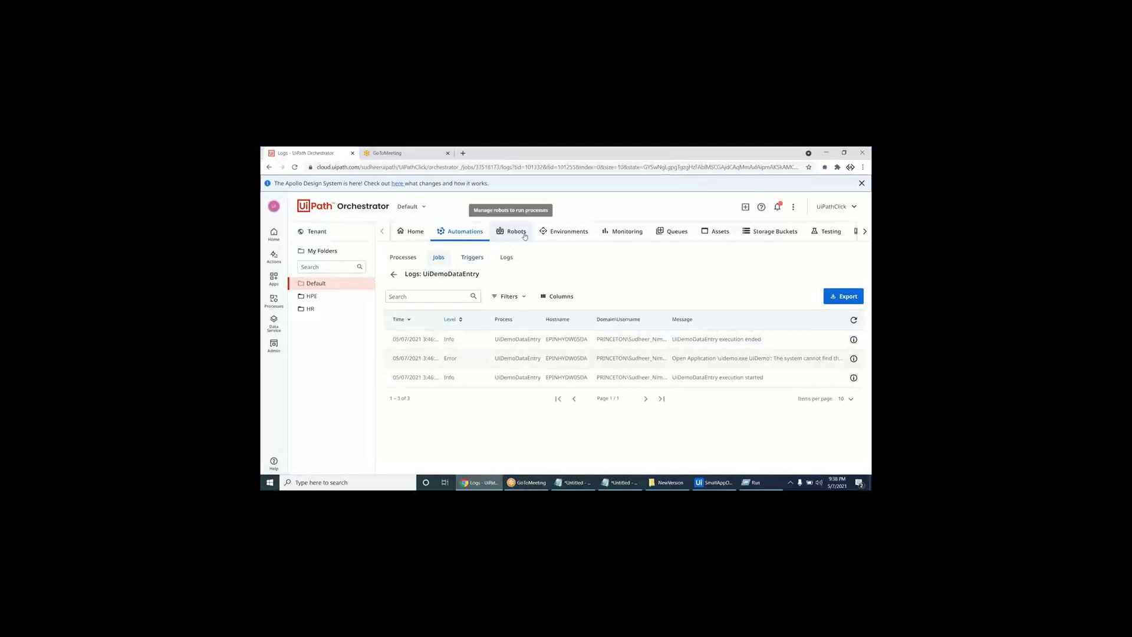
# - Go to the Assets page and start creating a new asset
pyautogui.click(716, 232)
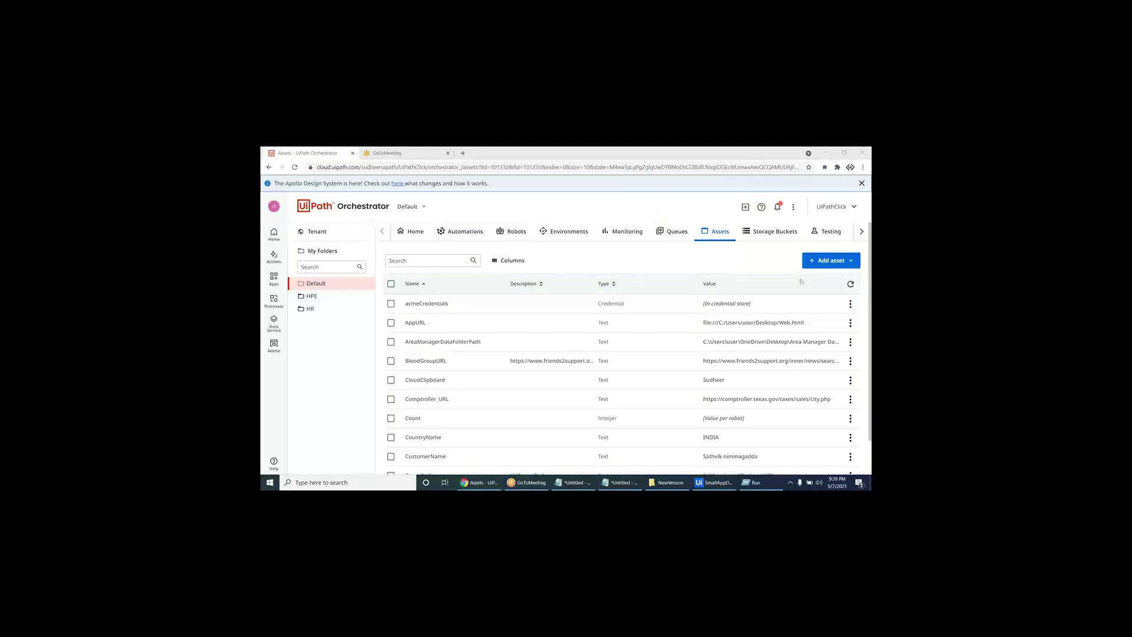
pyautogui.click(835, 264)
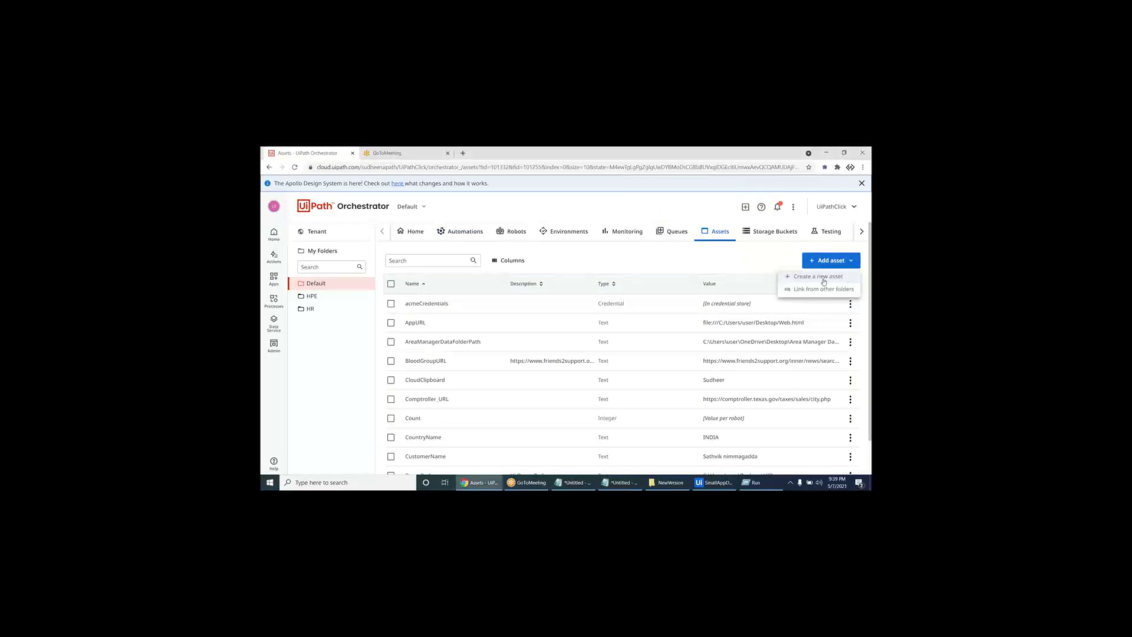
pyautogui.click(824, 277)
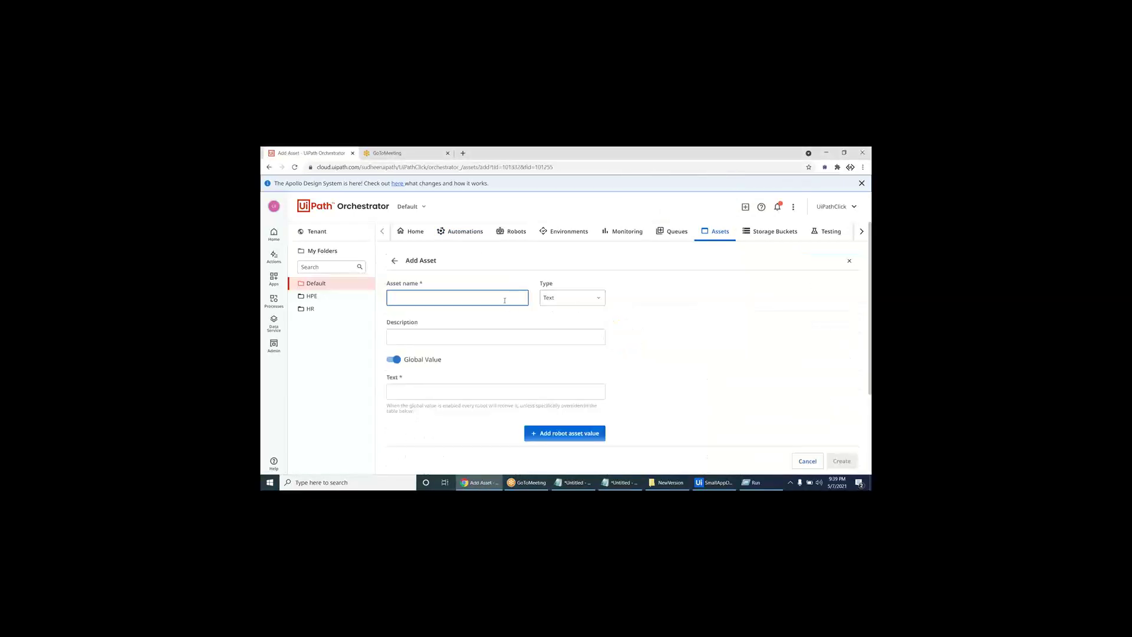
# - Name the asset 'UiDemoAppPath' and expand the asset Type list
pyautogui.click(505, 301)
pyautogui.write('sdf')
pyautogui.press('BackSpace')
pyautogui.press('BackSpace')
pyautogui.press('BackSpace')
pyautogui.write('UiD')
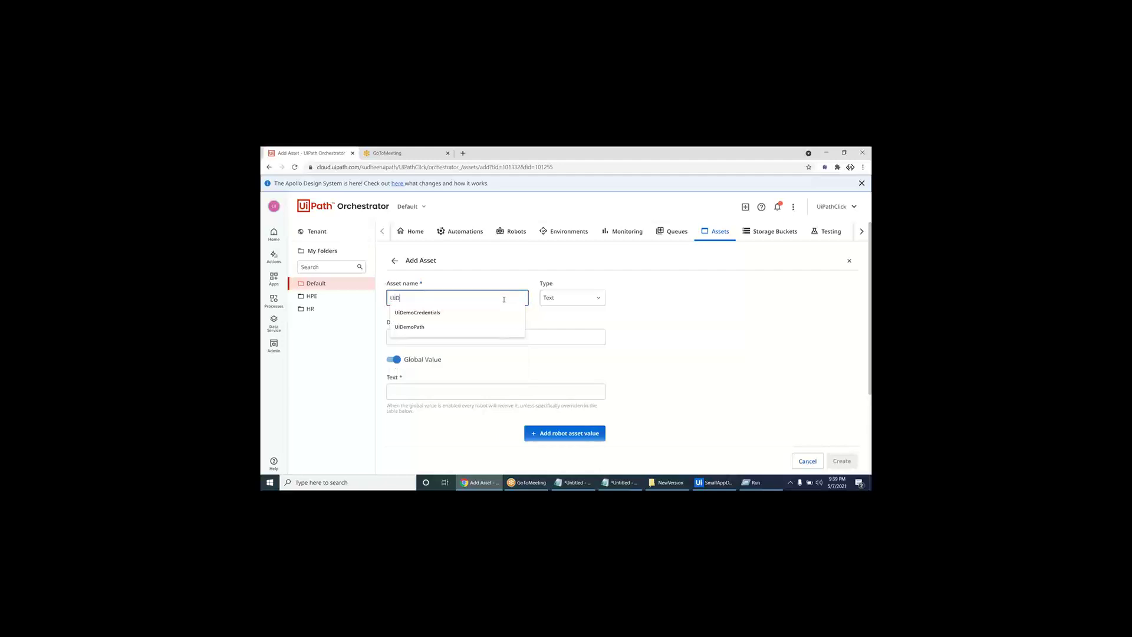
pyautogui.write('emoApp')
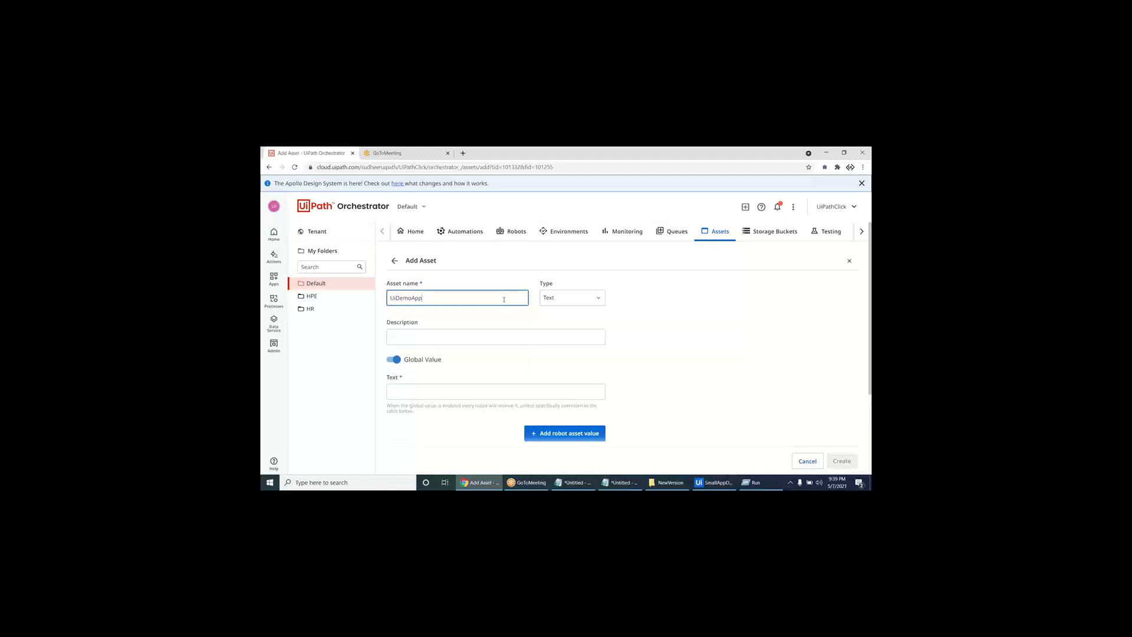
pyautogui.write('Path')
pyautogui.moveTo(472, 298); pyautogui.dragTo(338, 301)
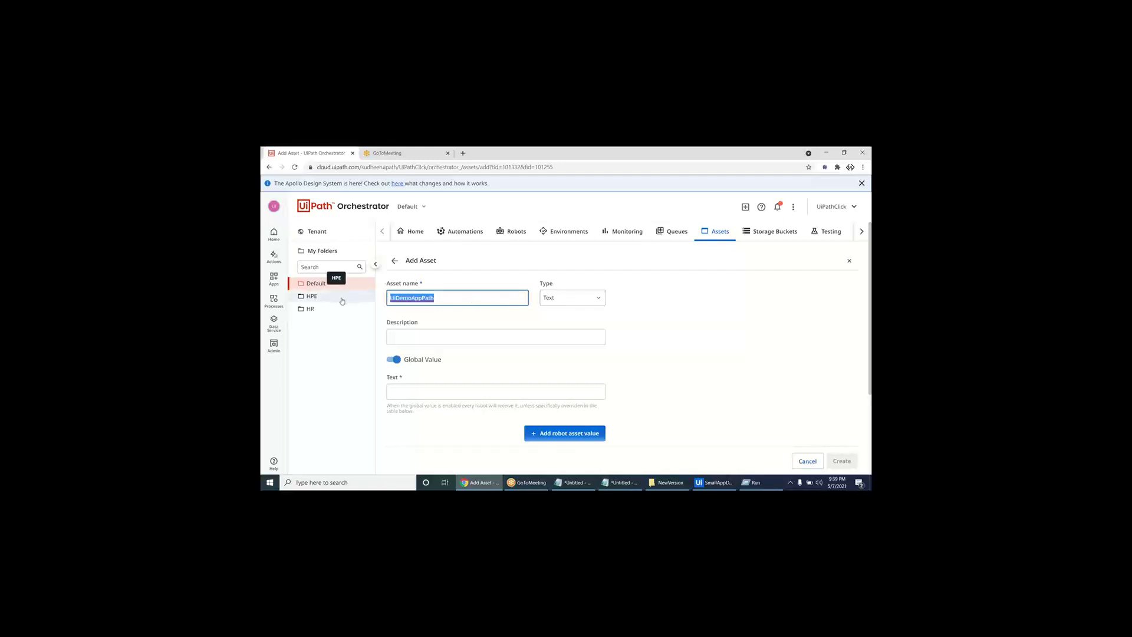
pyautogui.click(558, 305)
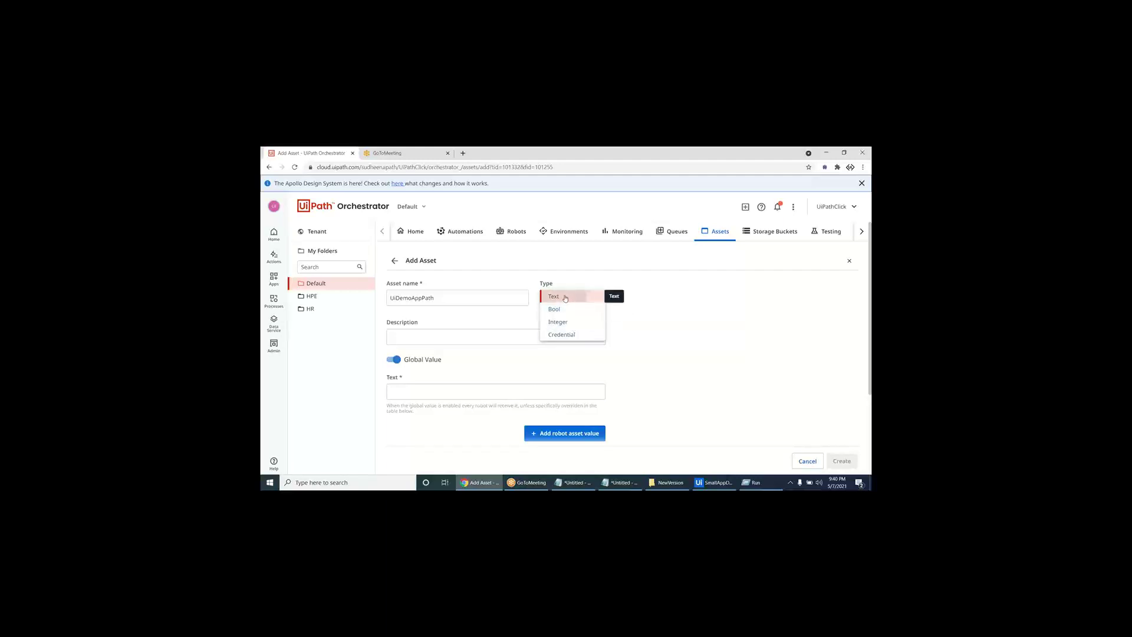
# - Try the Text, Bool and Integer asset types in the Type list
pyautogui.click(565, 299)
pyautogui.click(428, 397)
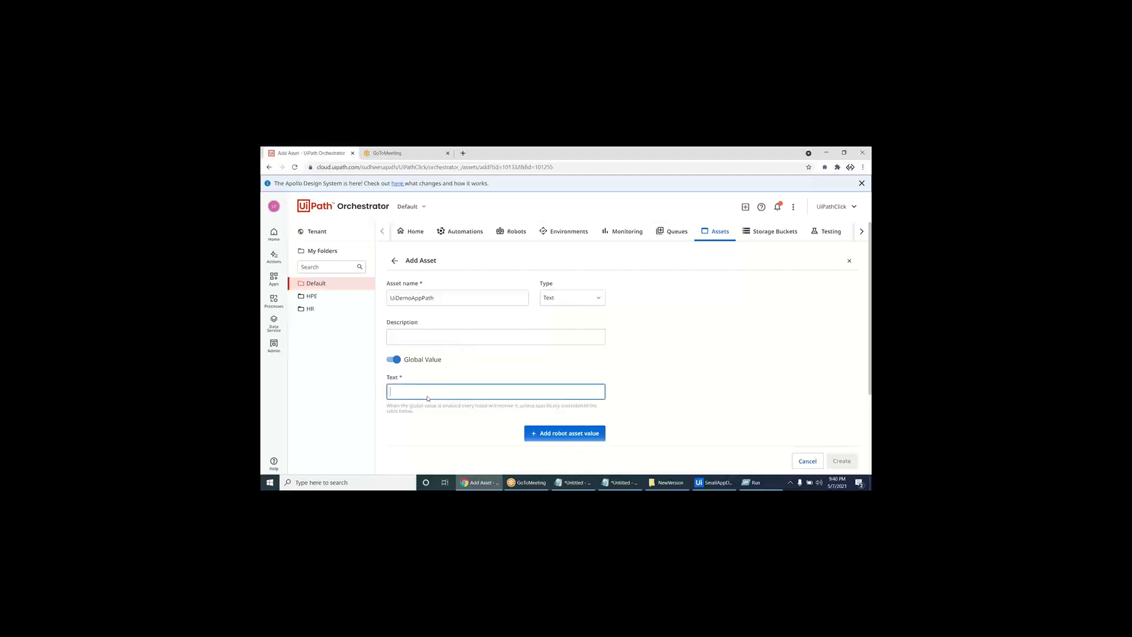
pyautogui.click(571, 299)
pyautogui.click(567, 314)
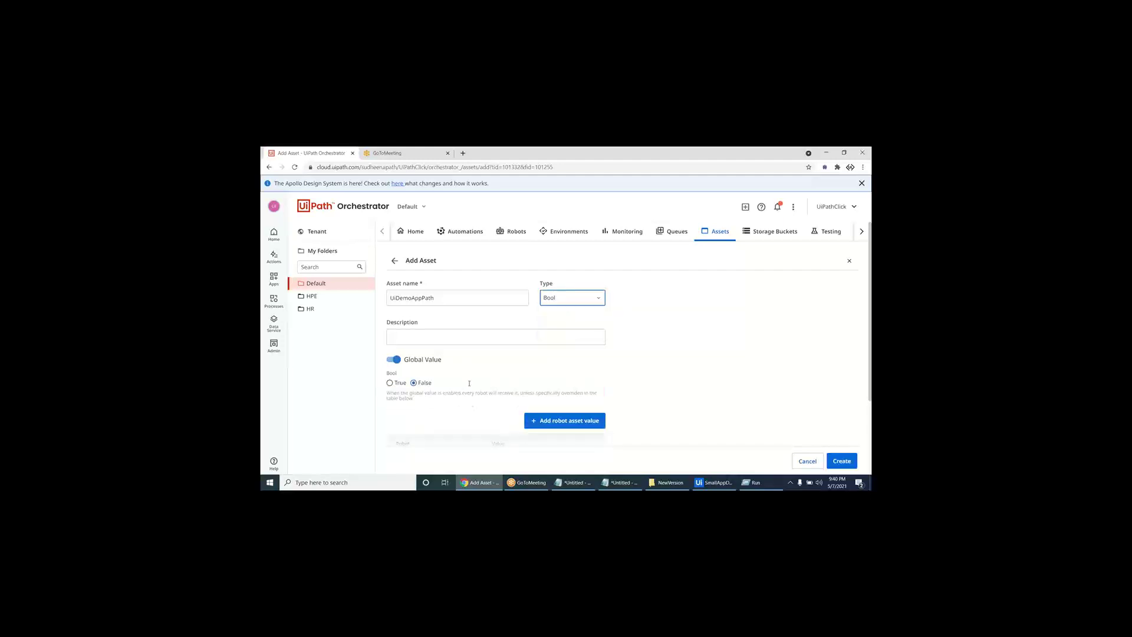
pyautogui.click(560, 299)
pyautogui.click(563, 324)
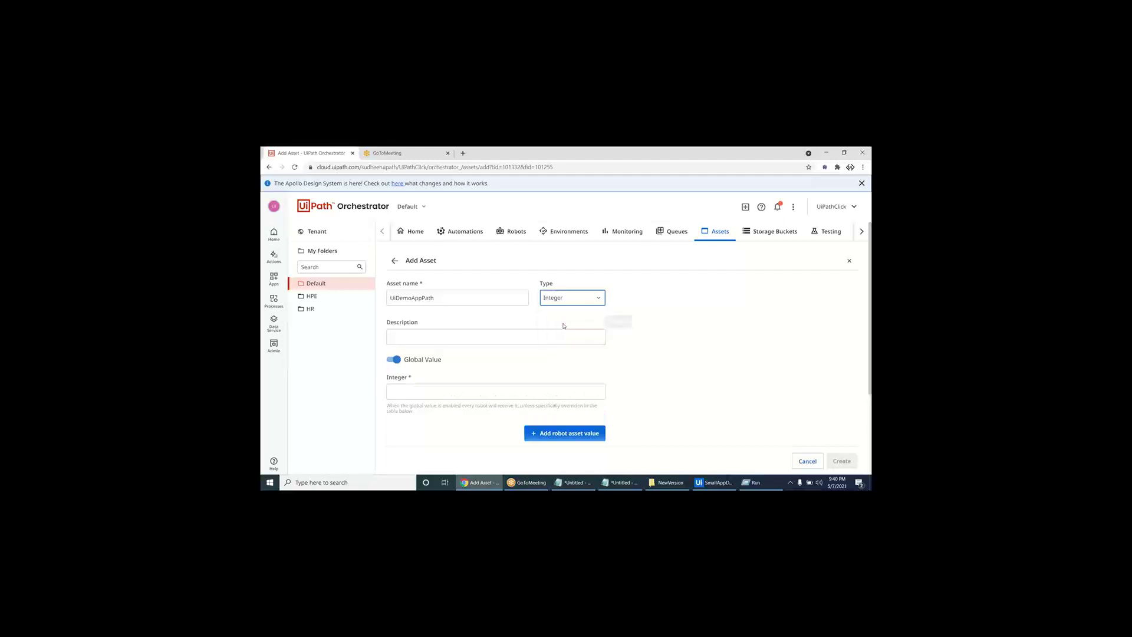
# - Enter and clear an Integer value of 52, then set the type back to Text
pyautogui.click(445, 396)
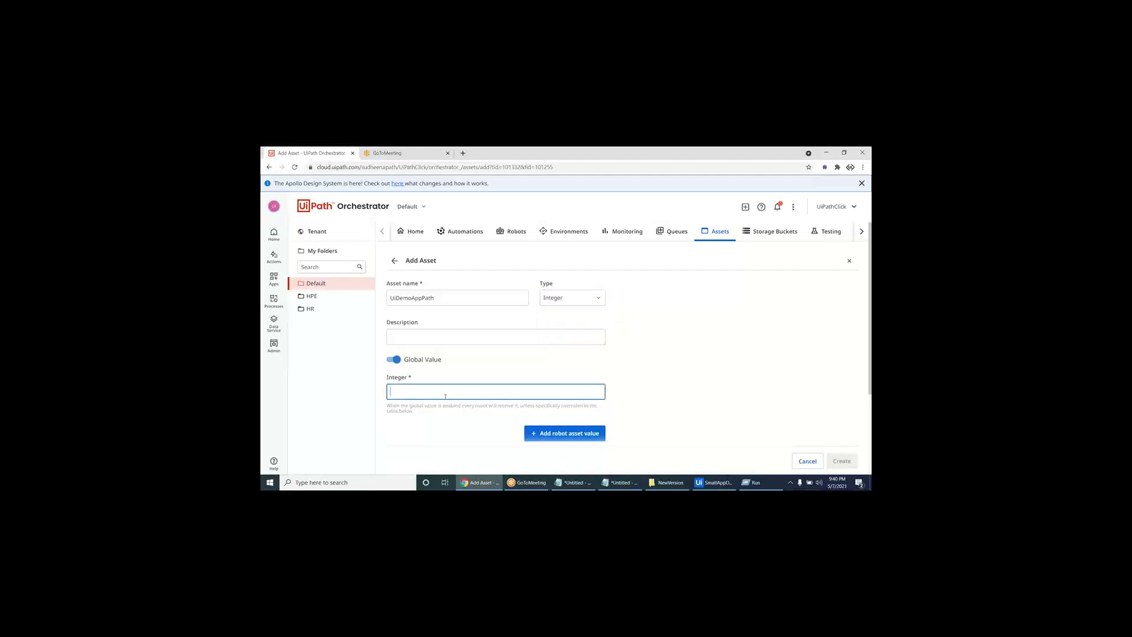
pyautogui.write('52')
pyautogui.press('BackSpace')
pyautogui.press('BackSpace')
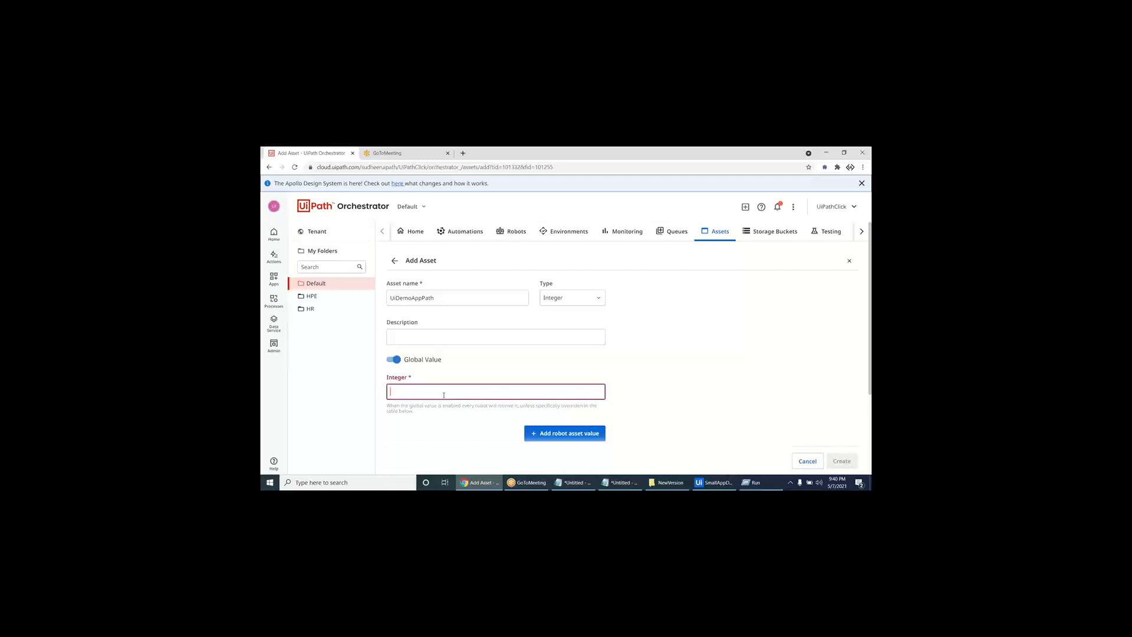
pyautogui.click(564, 299)
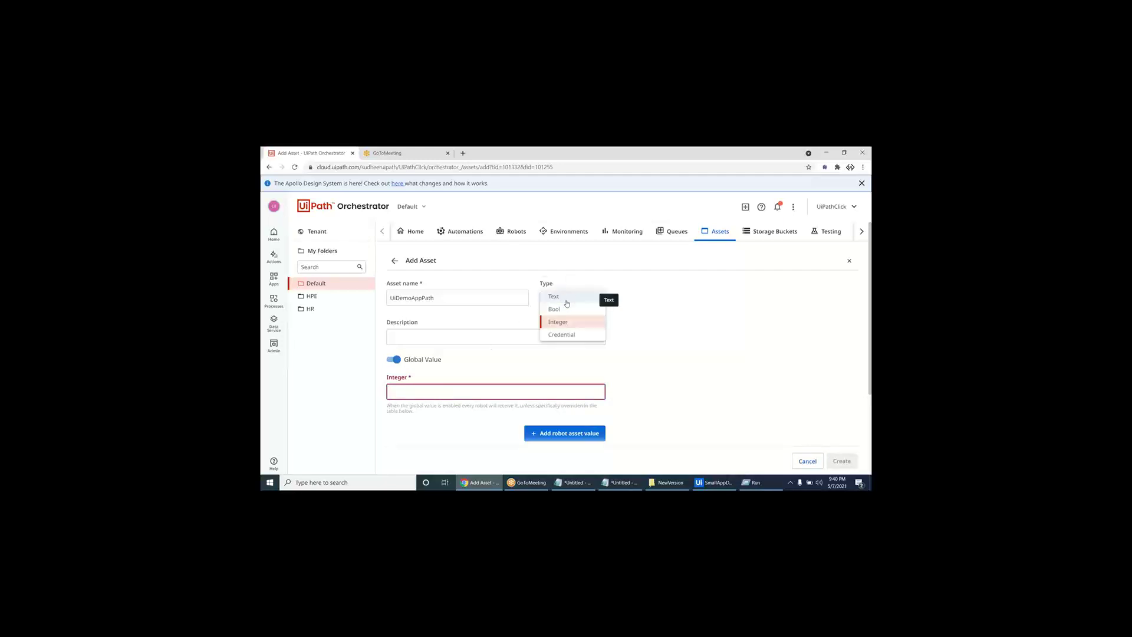
pyautogui.click(567, 301)
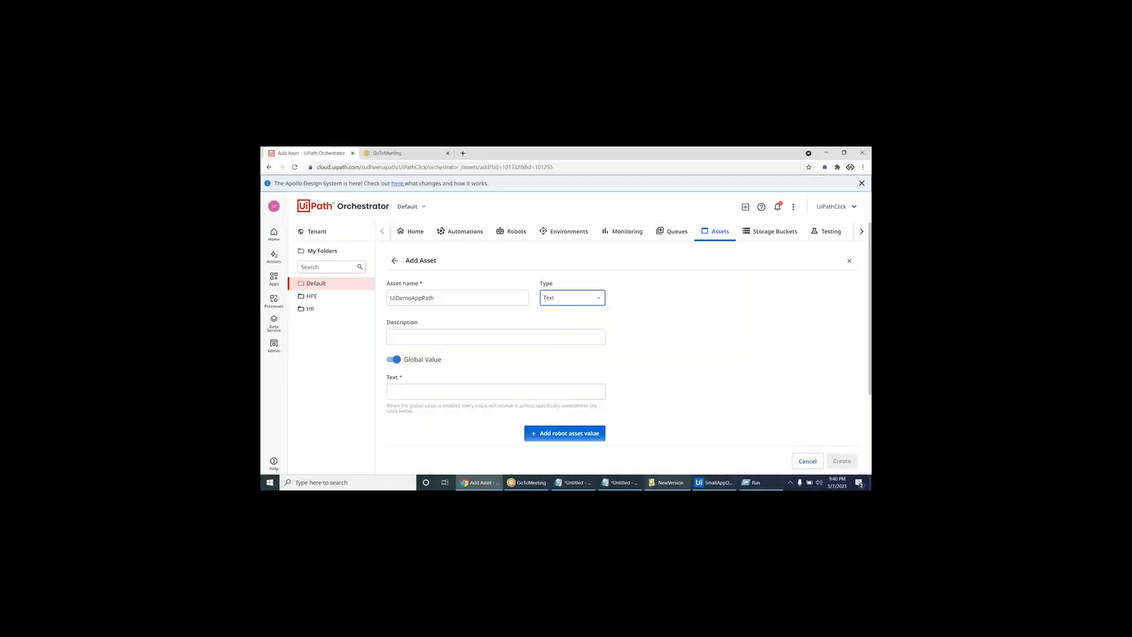
pyautogui.click(629, 483)
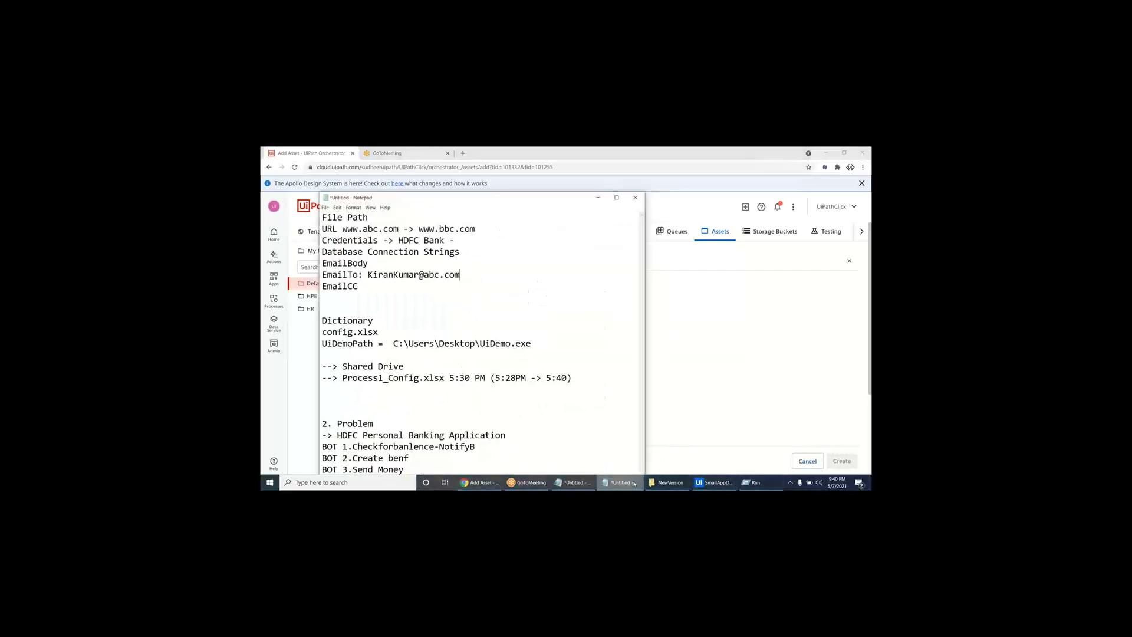
# - Clear the UiDemoPath String variable's default path value in the Studio Variables panel
pyautogui.click(634, 483)
pyautogui.click(715, 483)
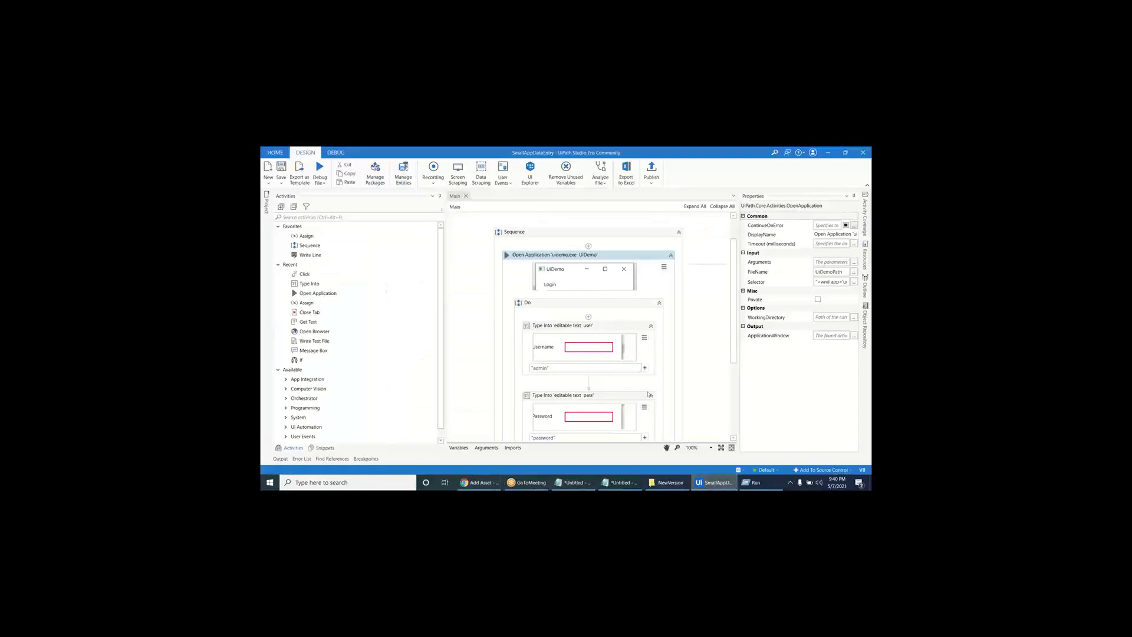
pyautogui.click(459, 448)
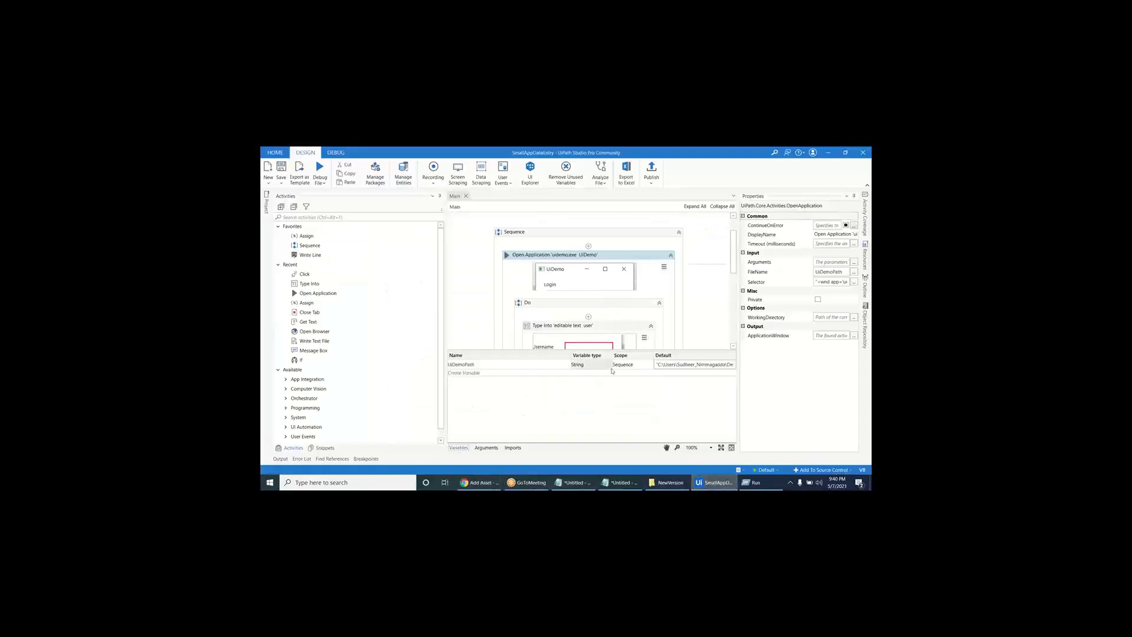
pyautogui.click(665, 366)
pyautogui.click(664, 365)
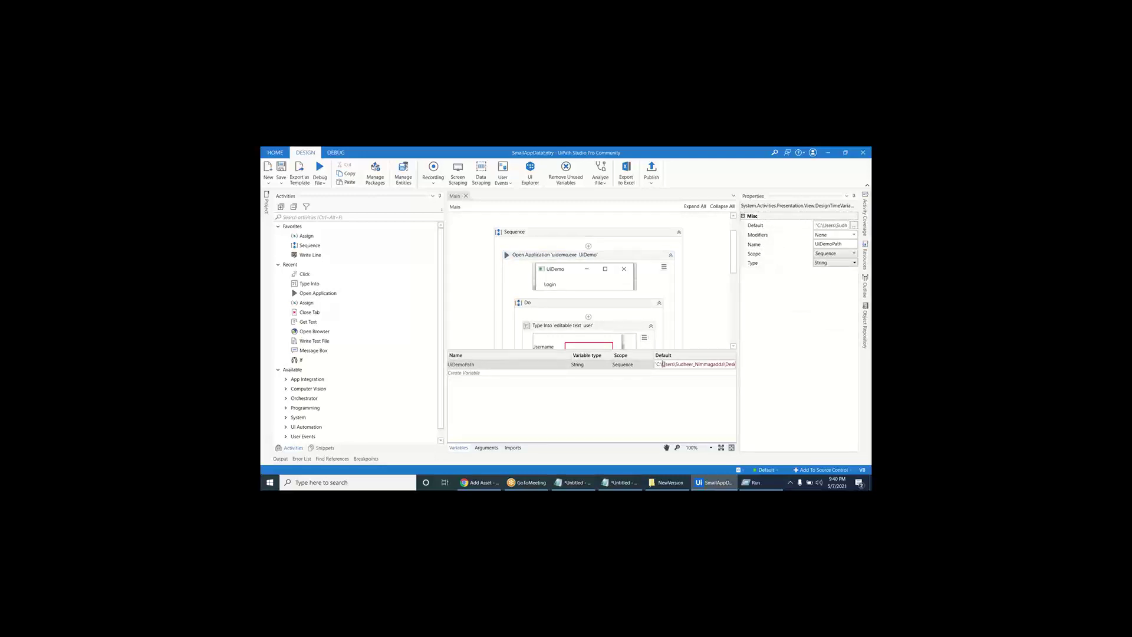
pyautogui.hotkey('ctrl', 'a')
pyautogui.press('BackSpace')
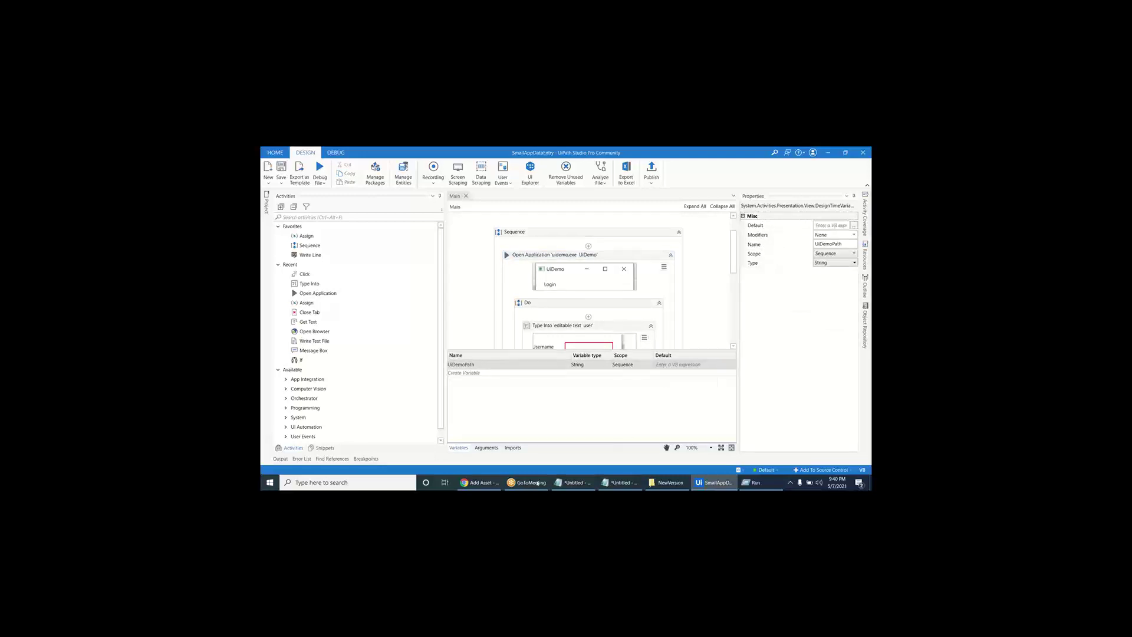
pyautogui.click(479, 482)
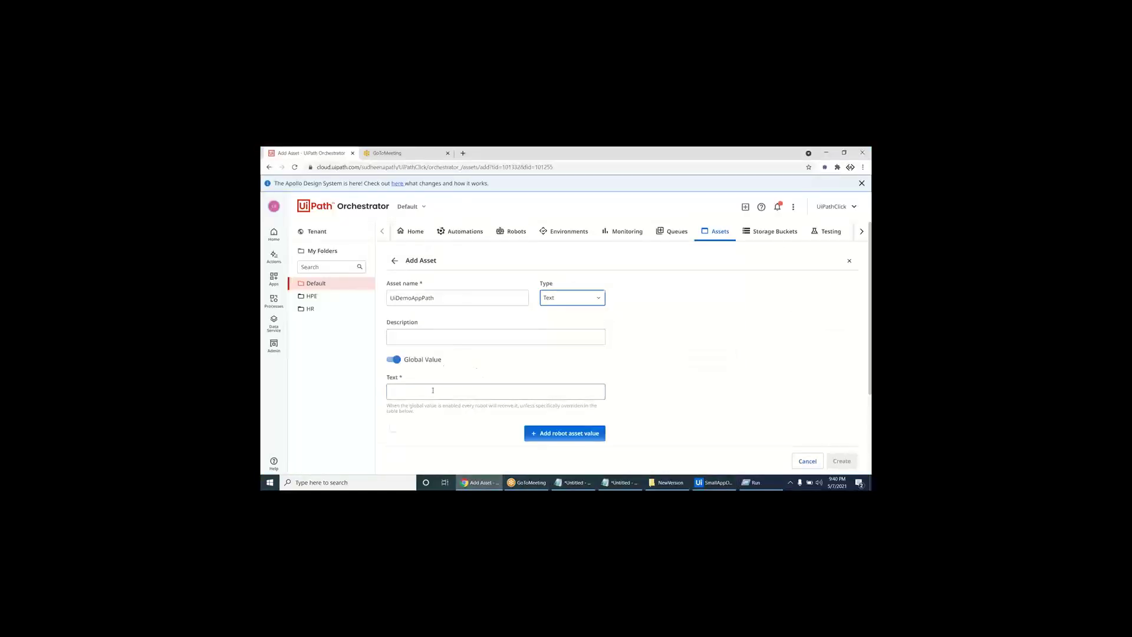
# - Paste the uidemo.exe path without its leading quote as the Text value and create UiDemoAppPath
pyautogui.click(433, 390)
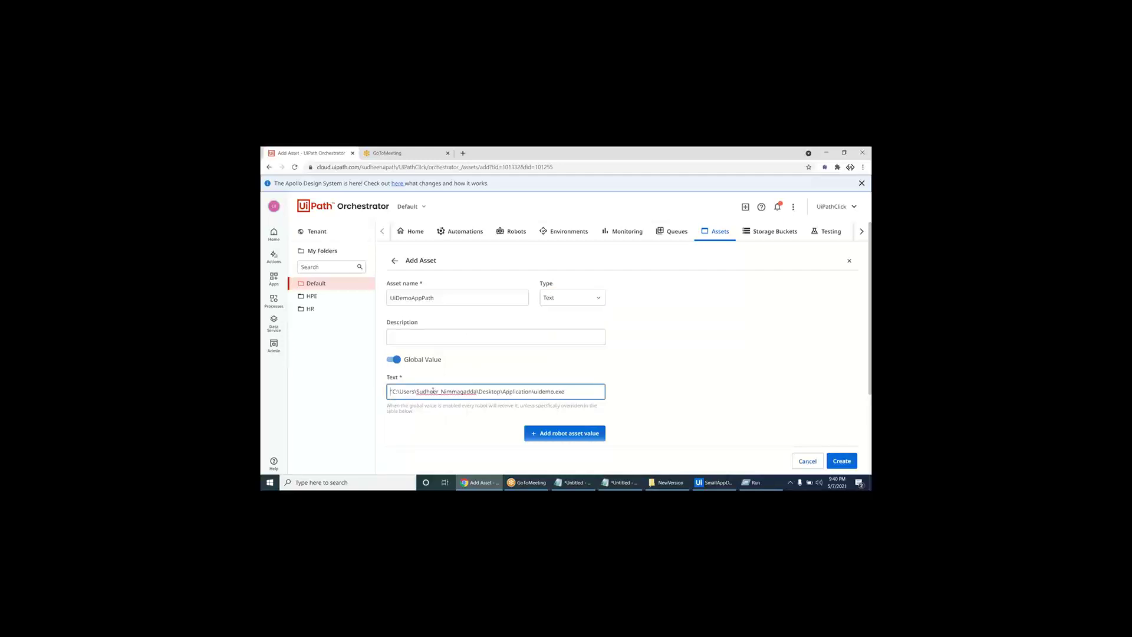
pyautogui.press('Delete')
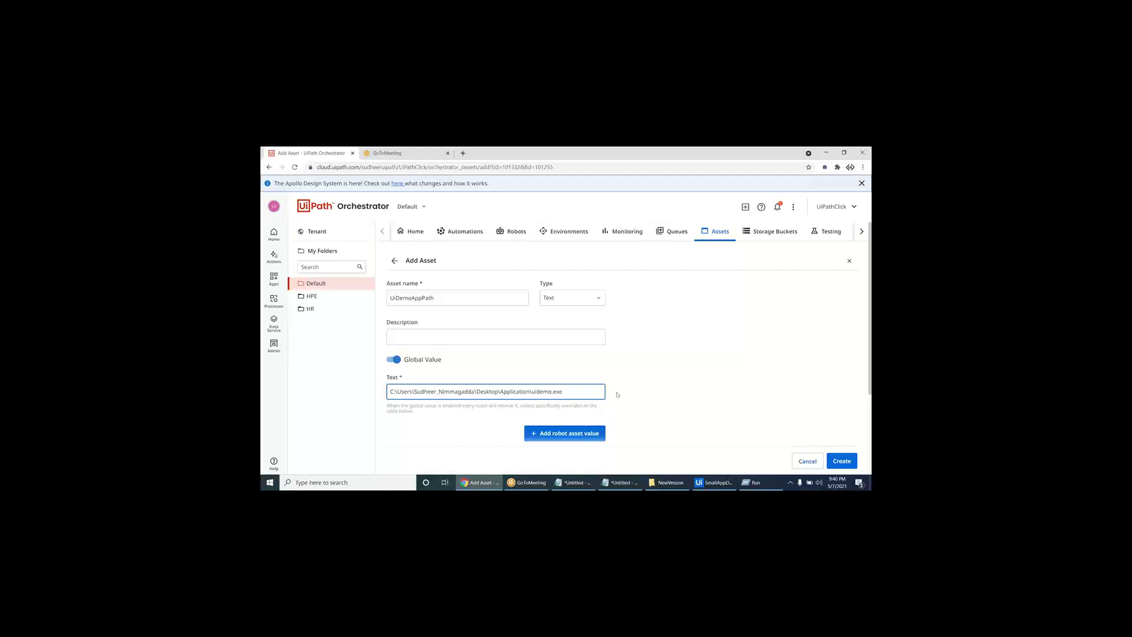
pyautogui.click(635, 391)
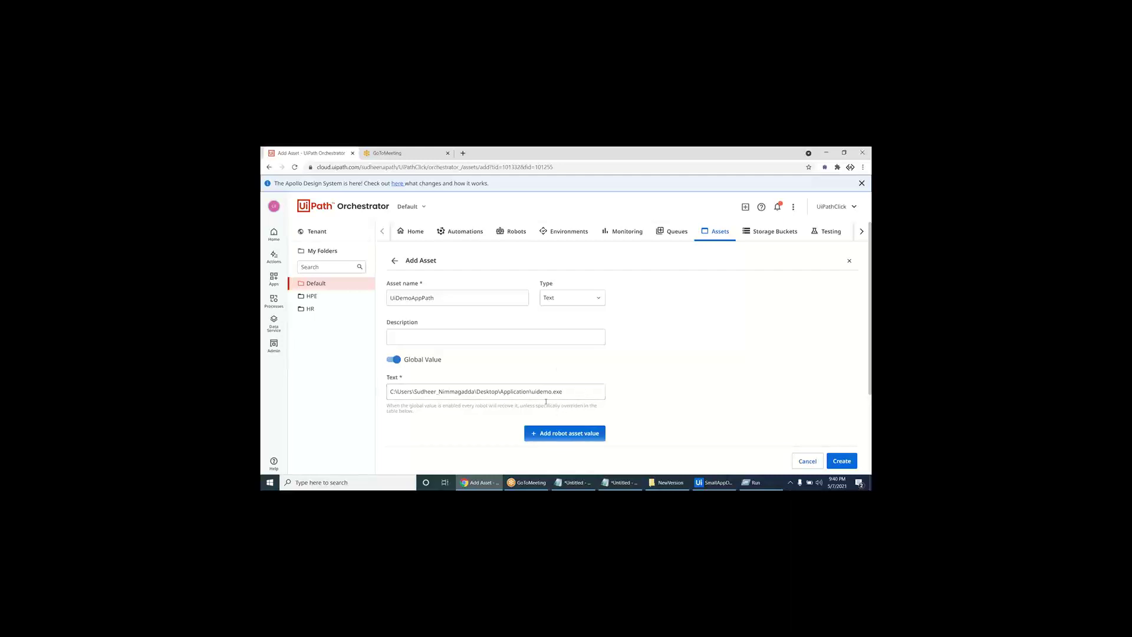
pyautogui.click(559, 300)
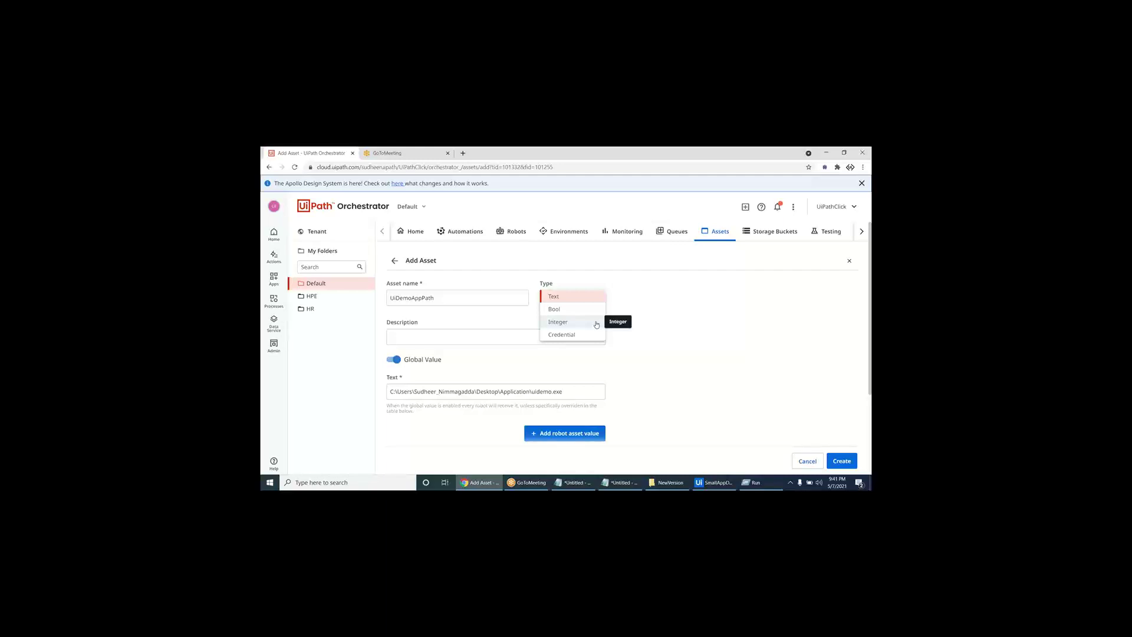
pyautogui.click(648, 381)
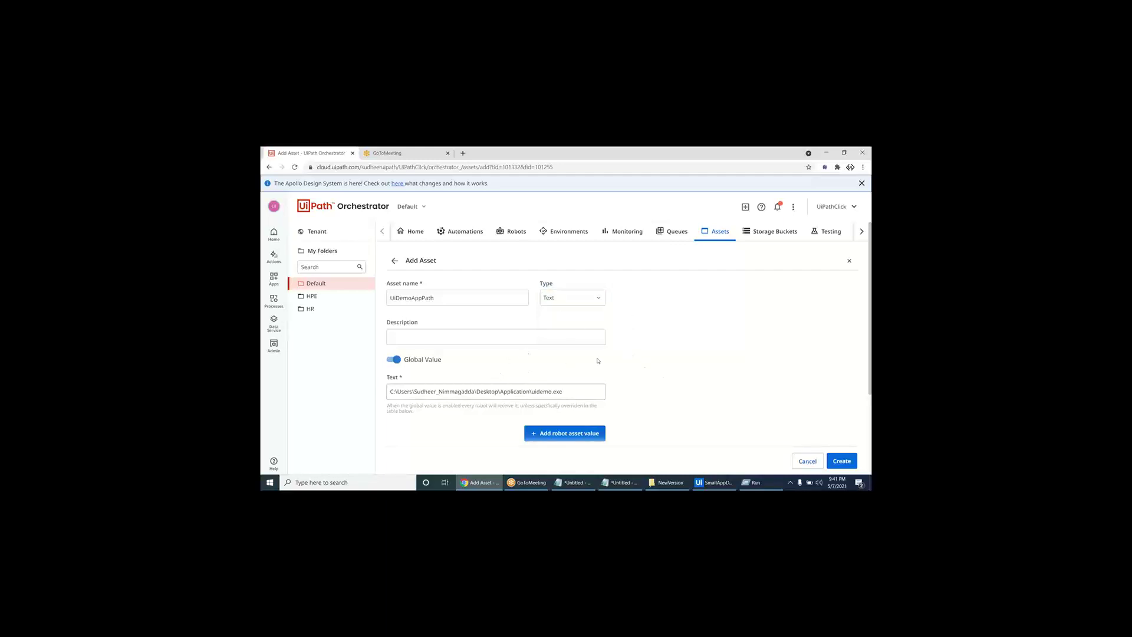
pyautogui.scroll(-1, 590, 365)
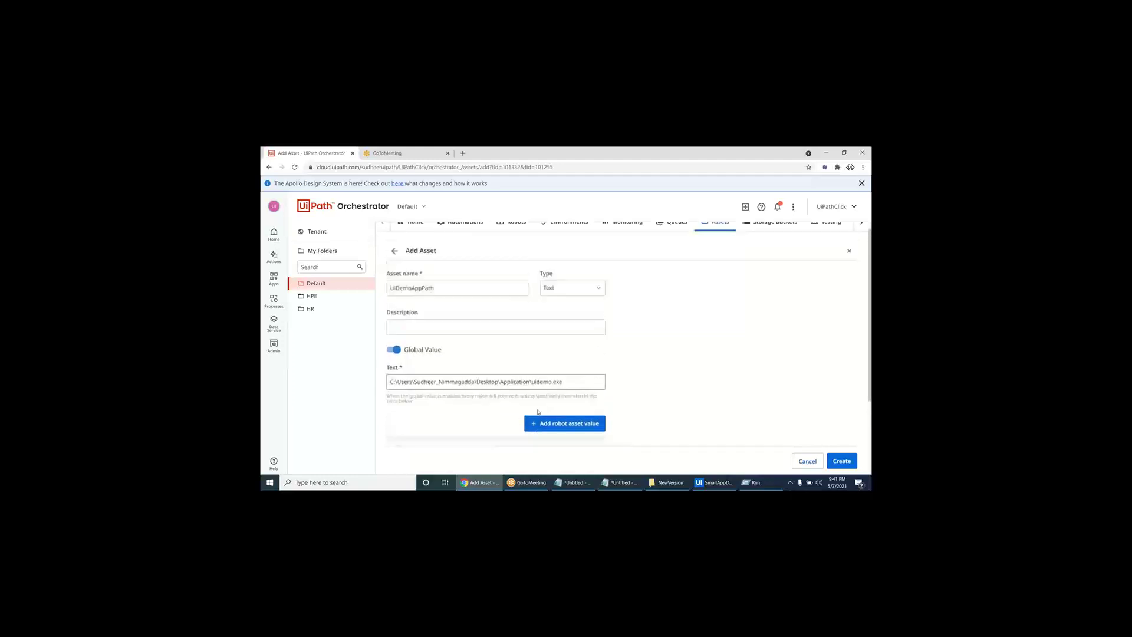
pyautogui.scroll(1, 538, 413)
pyautogui.click(842, 461)
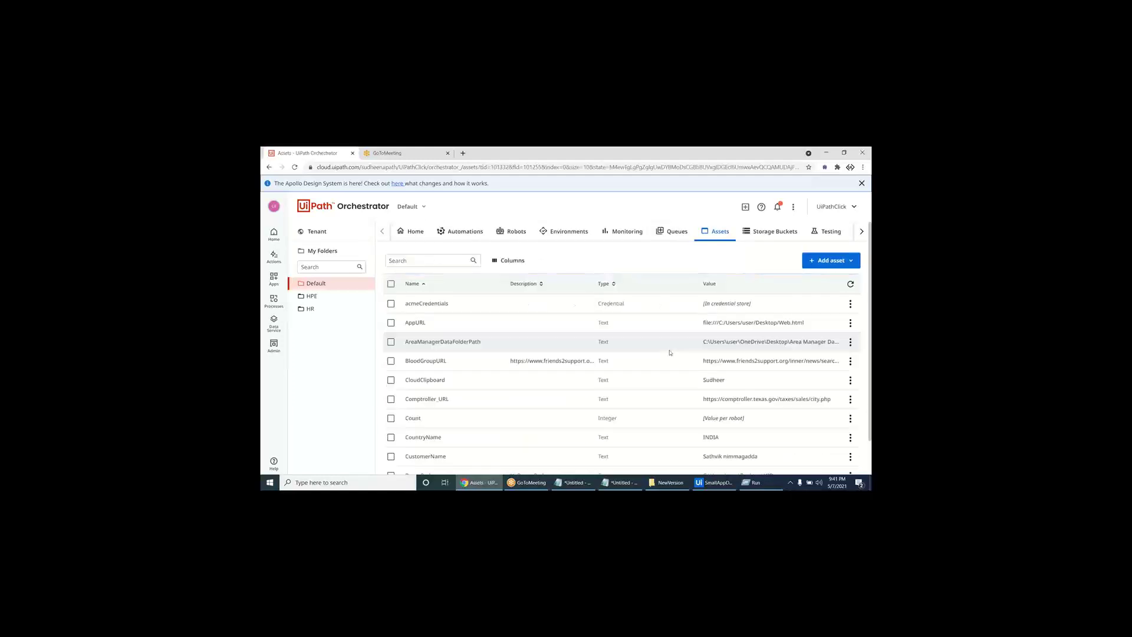
# - Filter the Assets list with 'uidemoap', select UiDemoAppPath, and return to Studio
pyautogui.click(435, 261)
pyautogui.write('uipa')
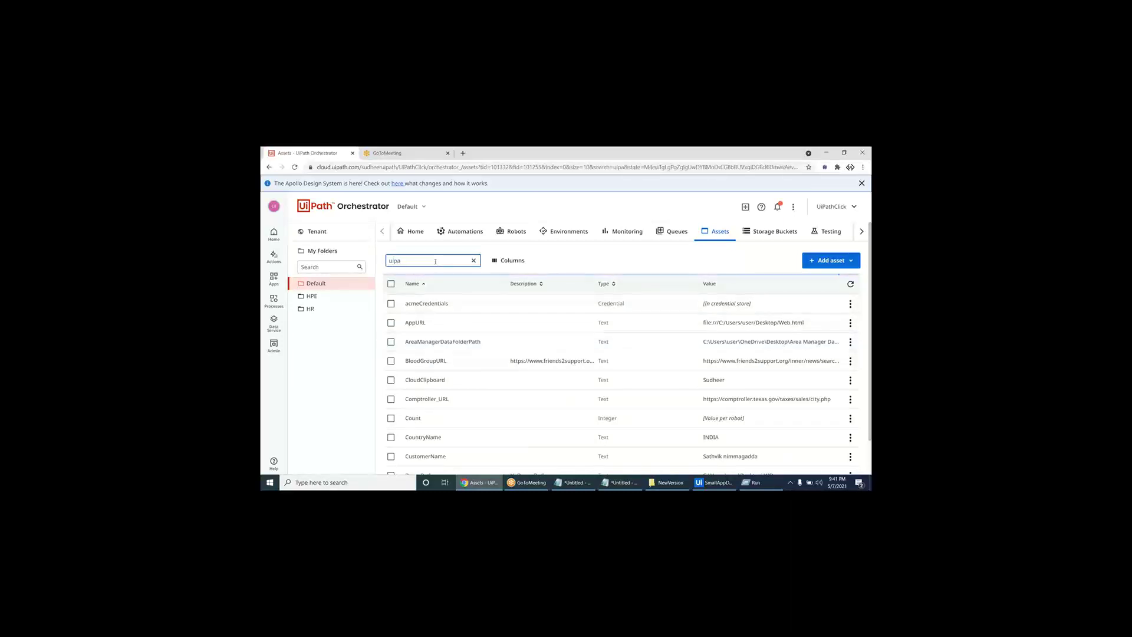
pyautogui.write('thapp')
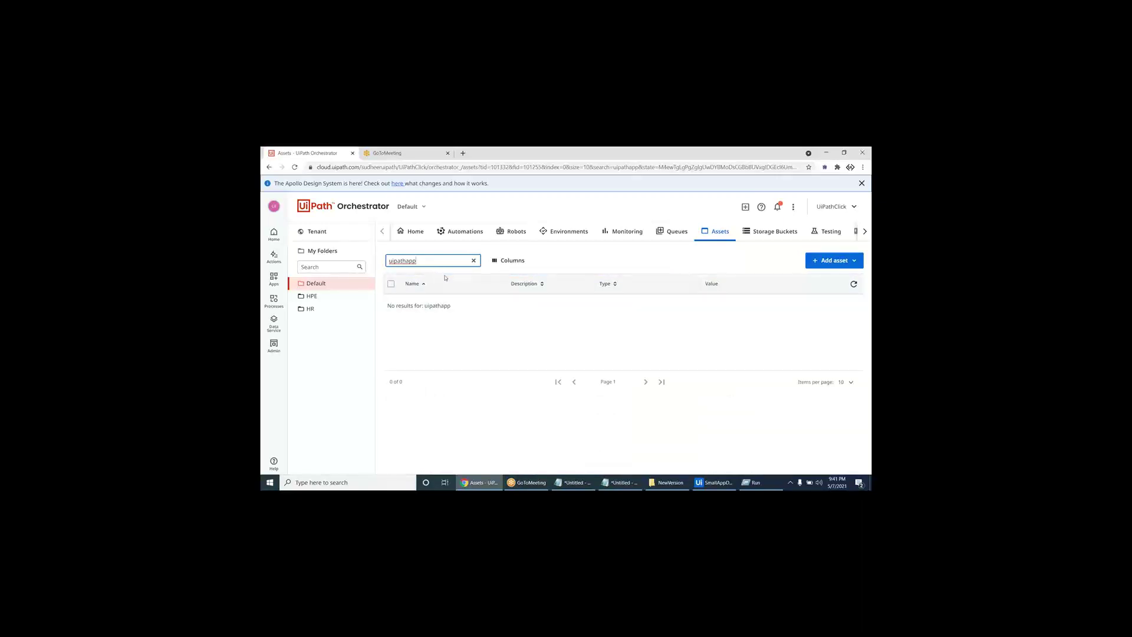
pyautogui.press('BackSpace')
pyautogui.write('dmeo')
pyautogui.write('a')
pyautogui.click(474, 260)
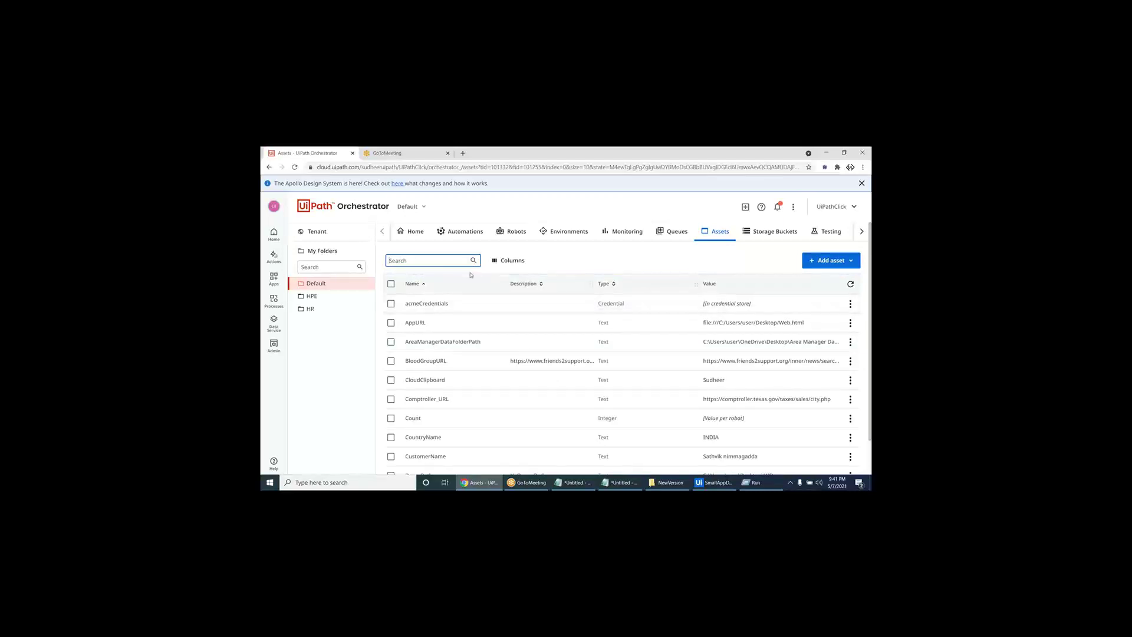
pyautogui.write('uidemoap')
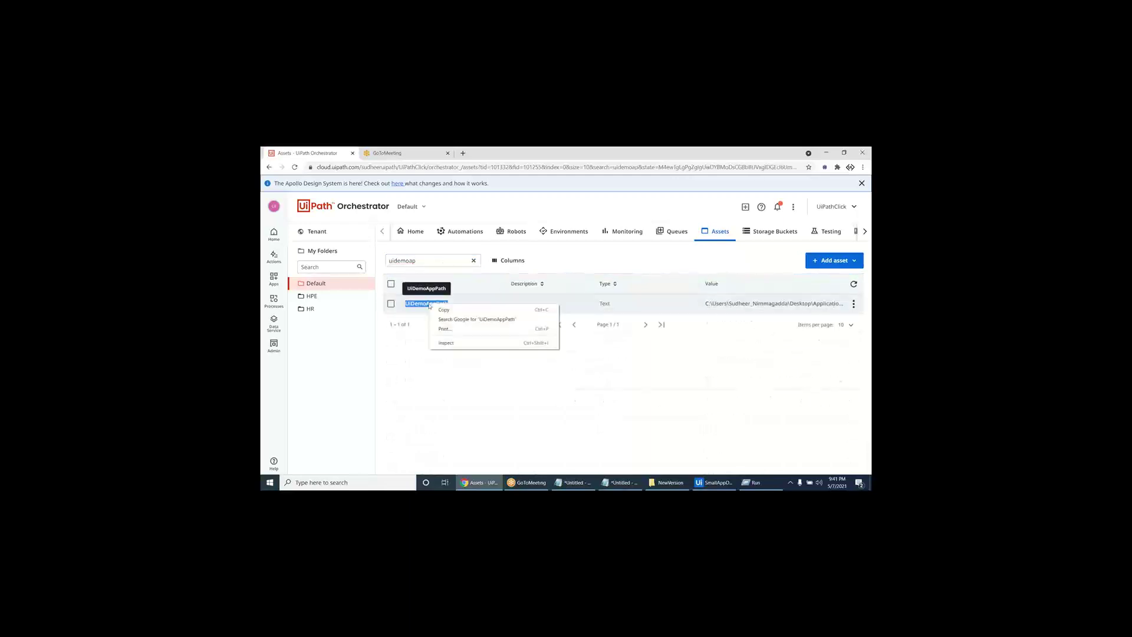
pyautogui.doubleClick(430, 304)
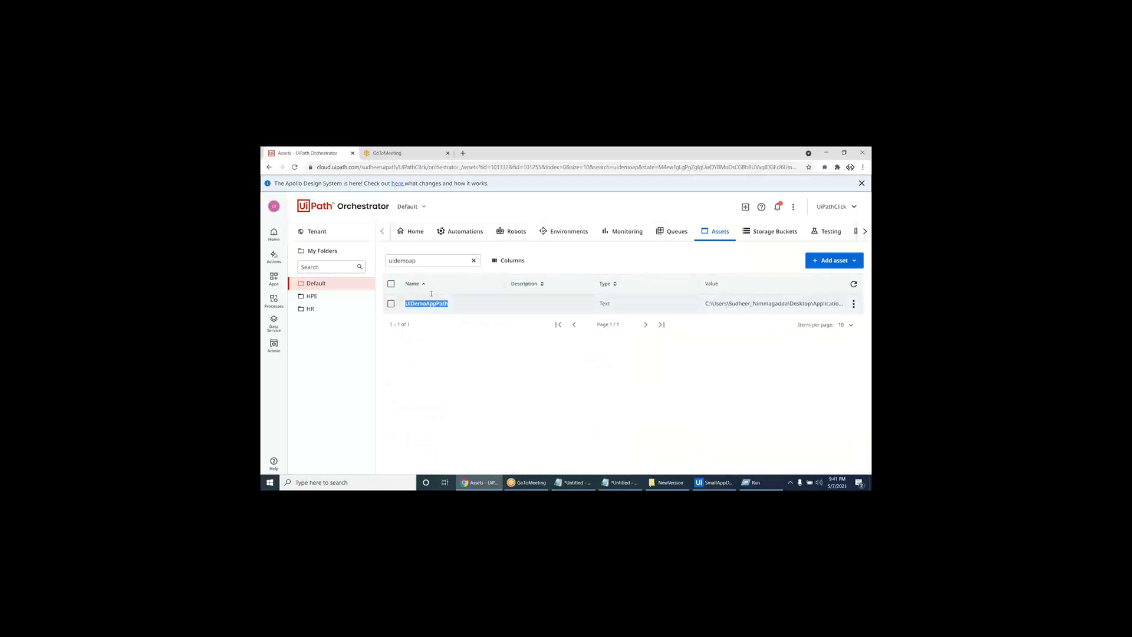
pyautogui.click(710, 485)
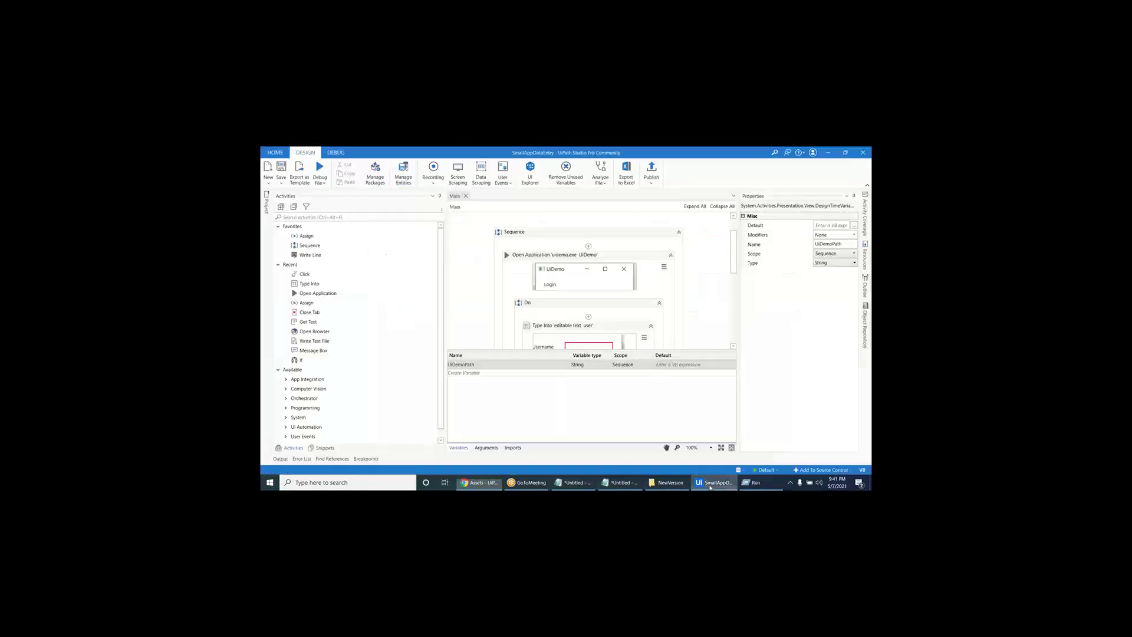
# - Search the Activities panel for 'asset'
pyautogui.click(459, 448)
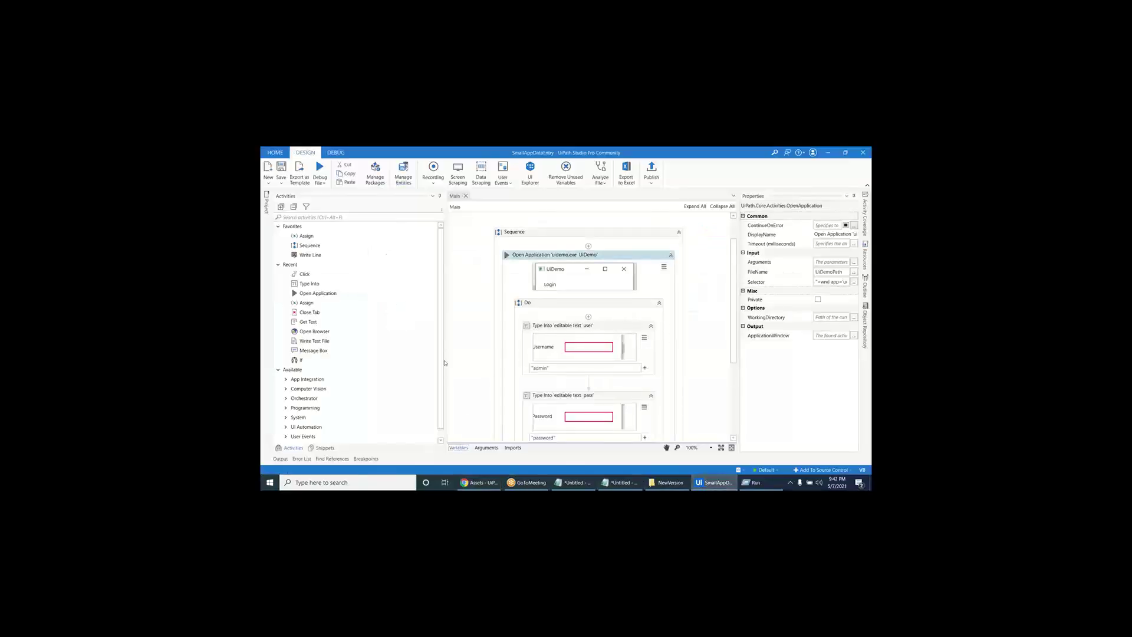
pyautogui.click(404, 217)
pyautogui.write('get ass')
pyautogui.hotkey('ctrl', 'a')
pyautogui.write('as')
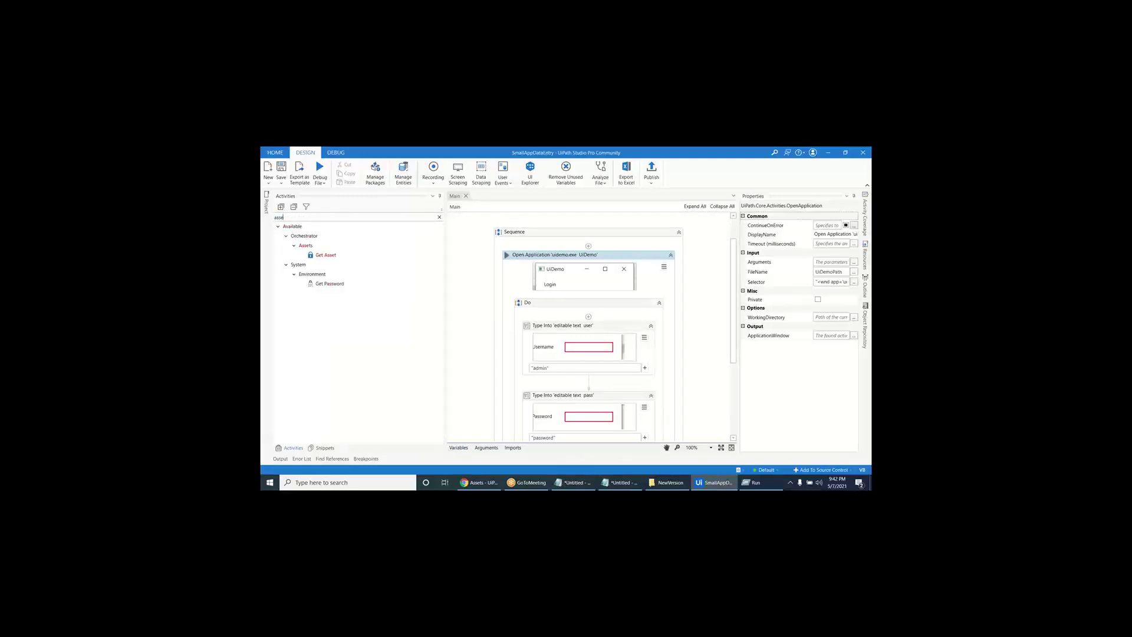
pyautogui.write('set')
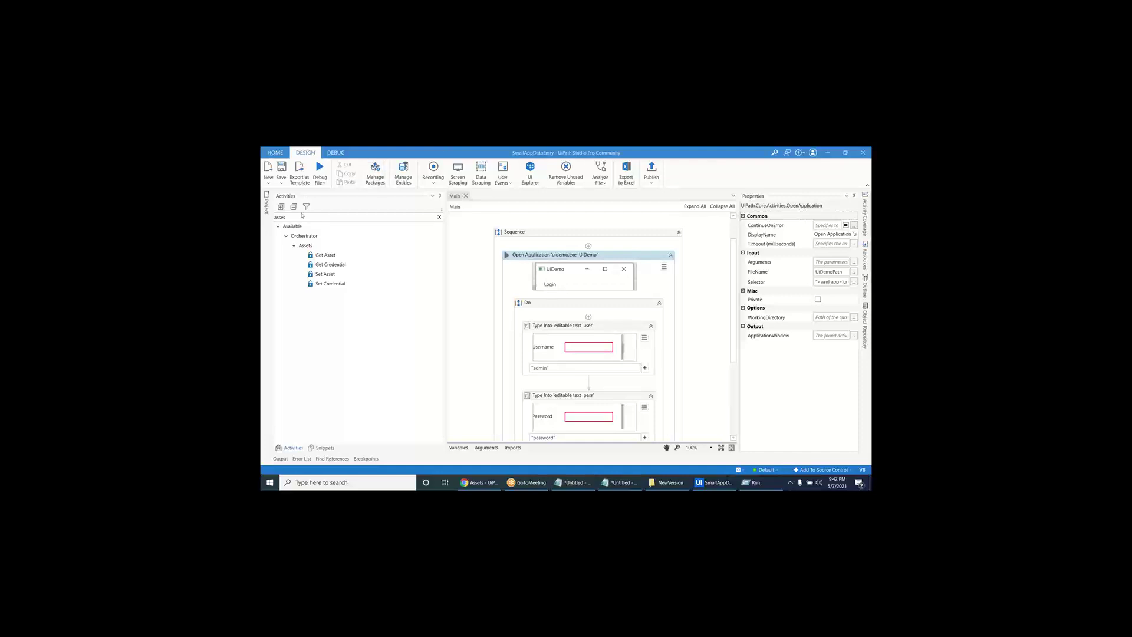
# - Review the Get Asset, Get Credential and Set Asset activities, returning to Get Asset
pyautogui.click(326, 255)
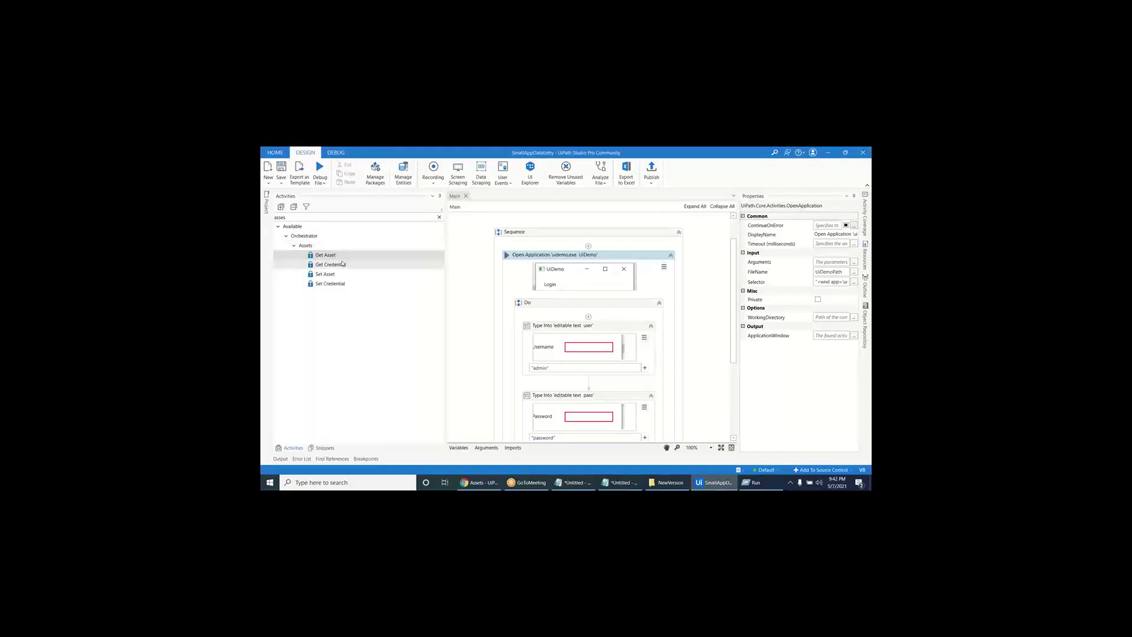
pyautogui.click(342, 265)
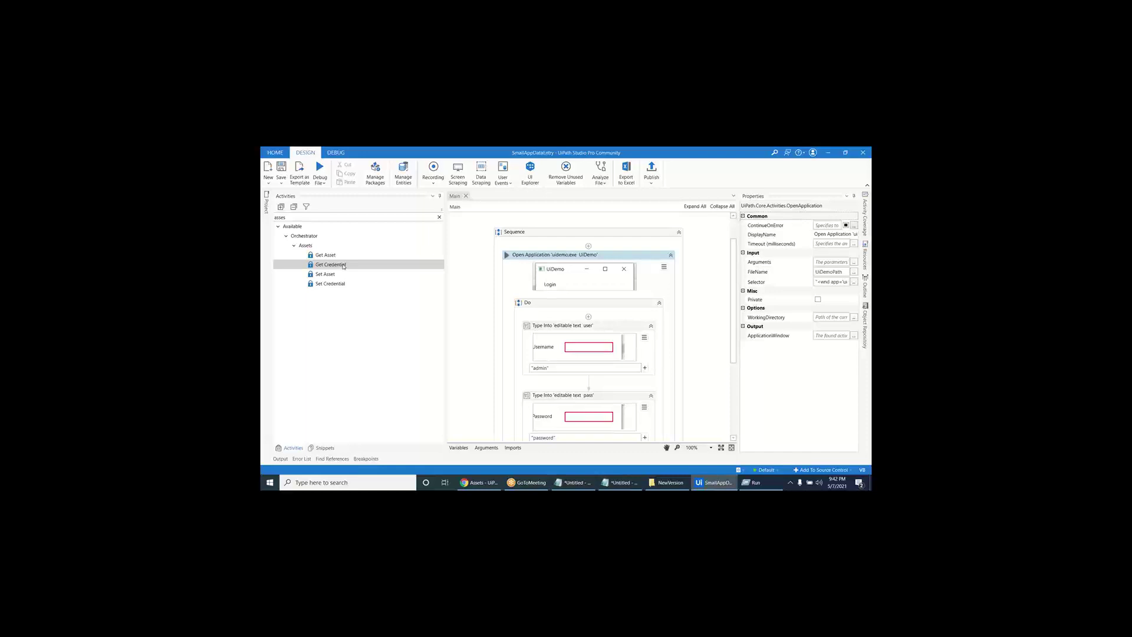
pyautogui.click(341, 275)
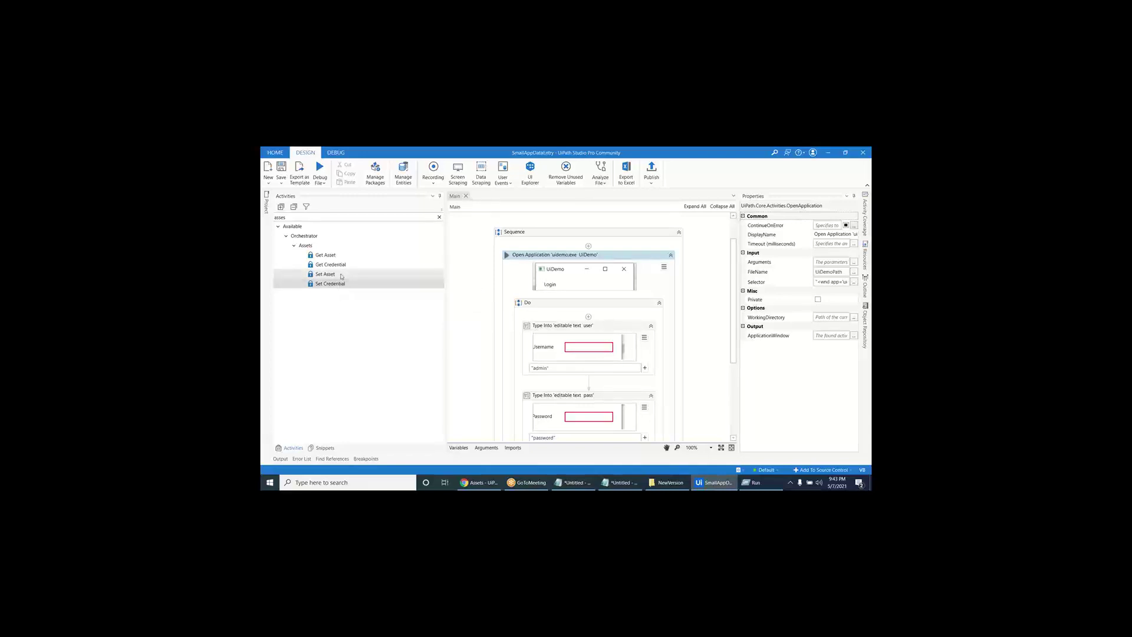
pyautogui.click(338, 255)
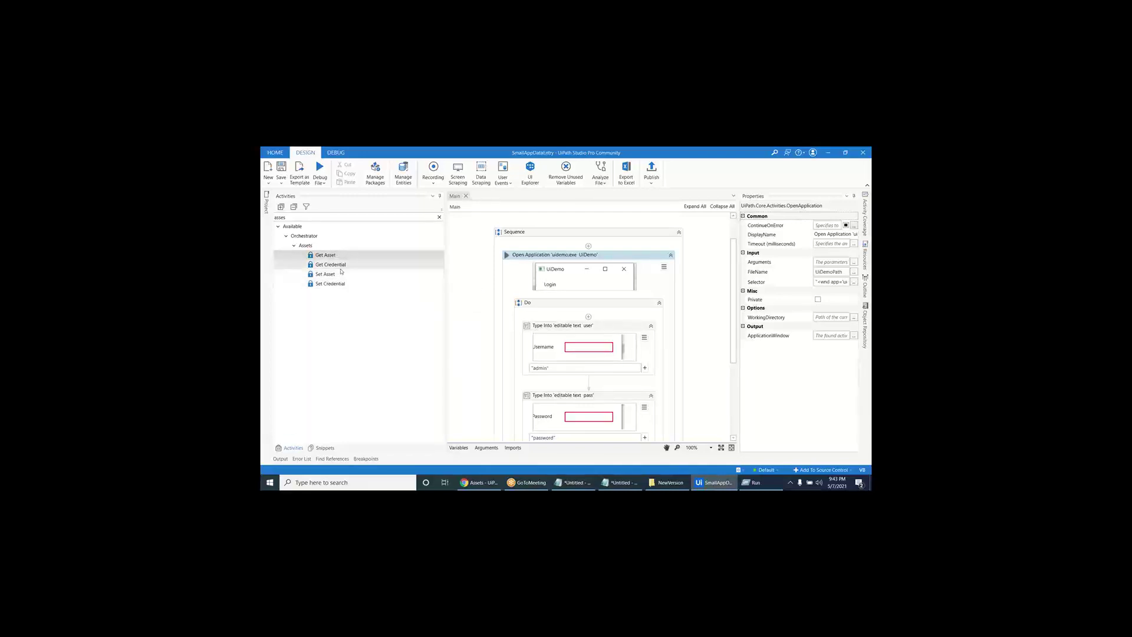
# - Add Get Asset to the Sequence with asset name "UiDemoAppPath" and save the workflow
pyautogui.moveTo(338, 257); pyautogui.dragTo(547, 255)
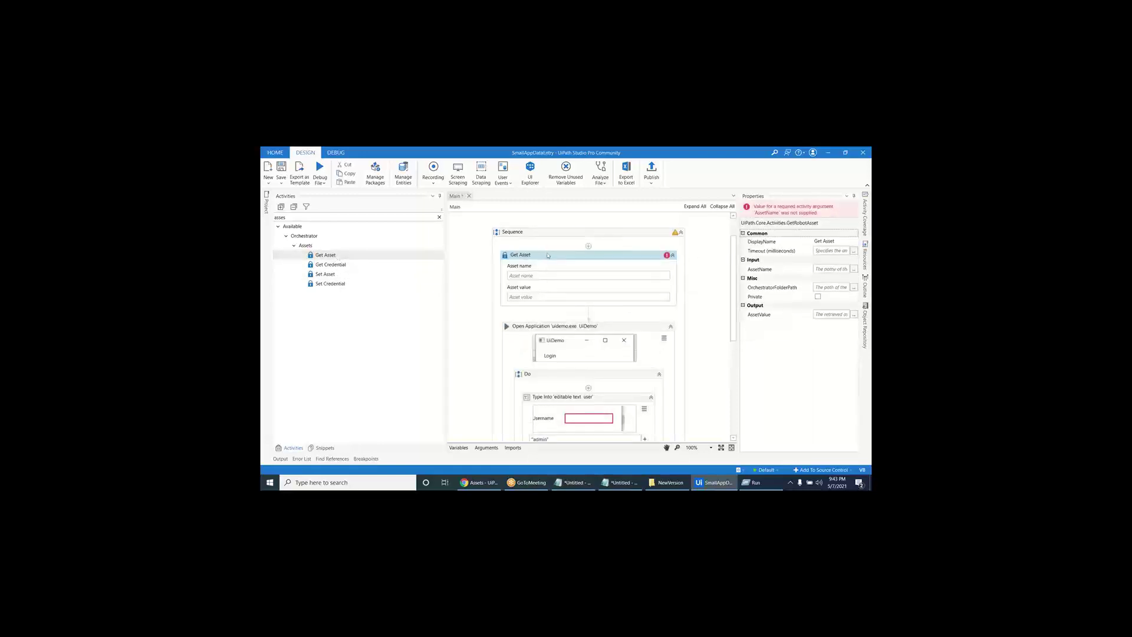
pyautogui.click(524, 276)
pyautogui.write('"UiDemoAppPath"')
pyautogui.hotkey('ctrl', 's')
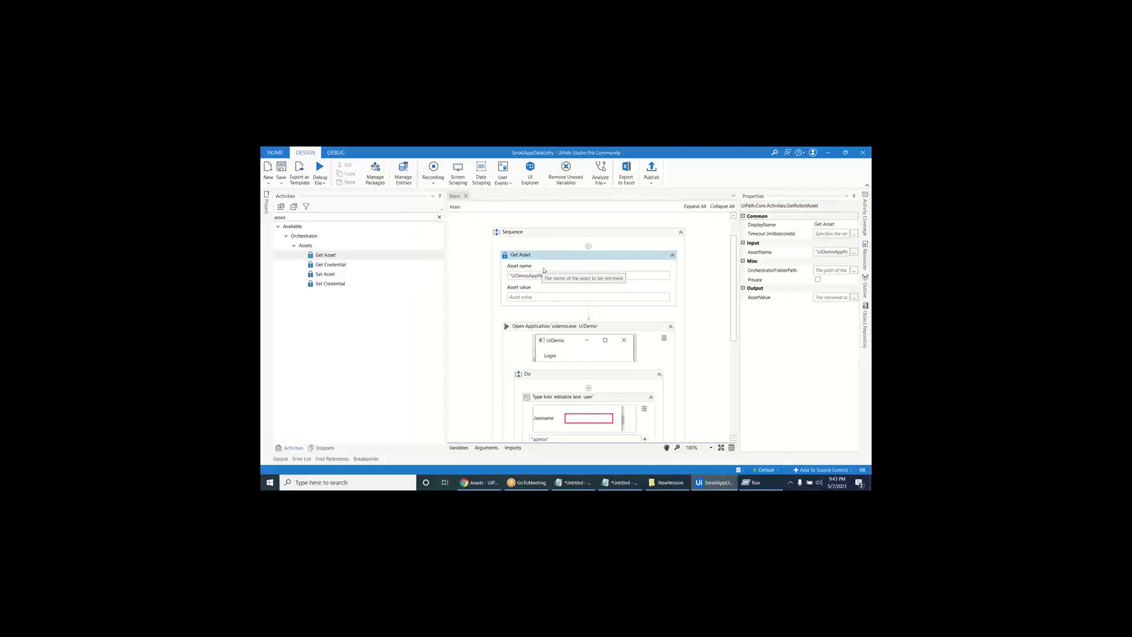
# - Check Get Asset's name and output fields, select Set Asset, then switch to Orchestrator
pyautogui.moveTo(547, 275); pyautogui.dragTo(482, 277)
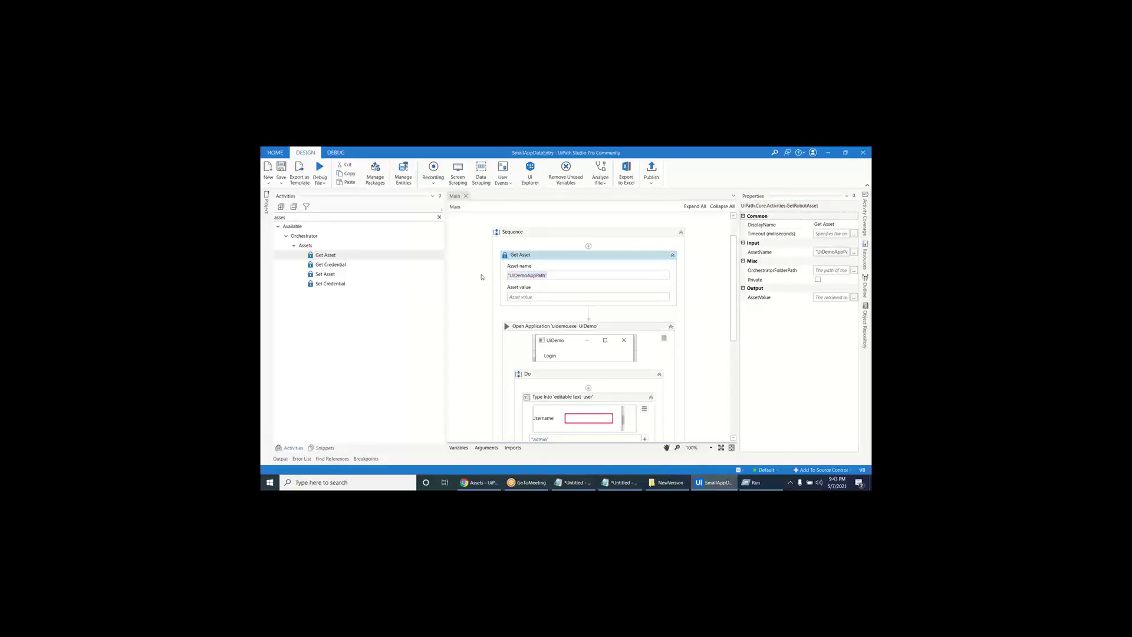
pyautogui.click(521, 297)
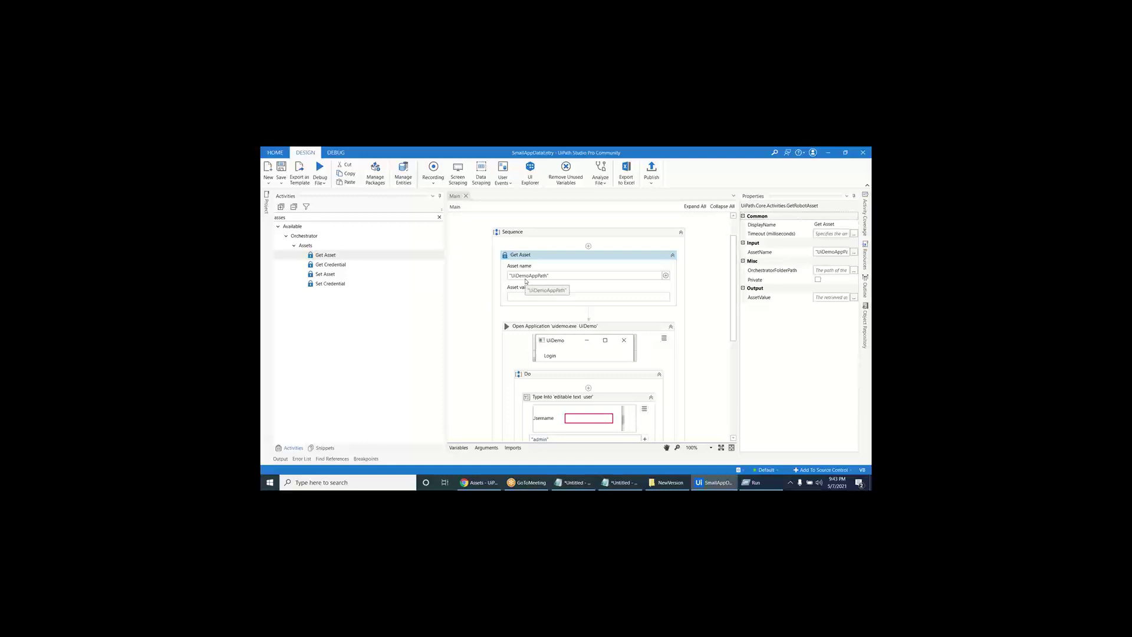
pyautogui.click(355, 276)
pyautogui.hotkey('alt', 'Tab')
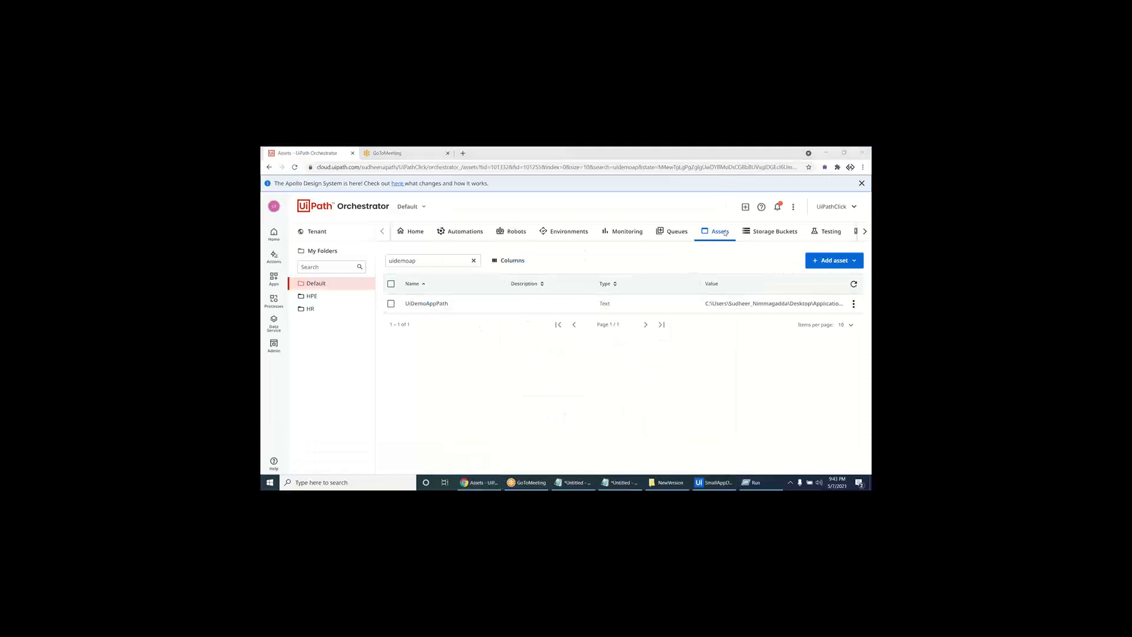
# - Open UiDemoAppPath for editing, select its stored uidemo.exe path, then return to Studio
pyautogui.moveTo(707, 303); pyautogui.dragTo(841, 303)
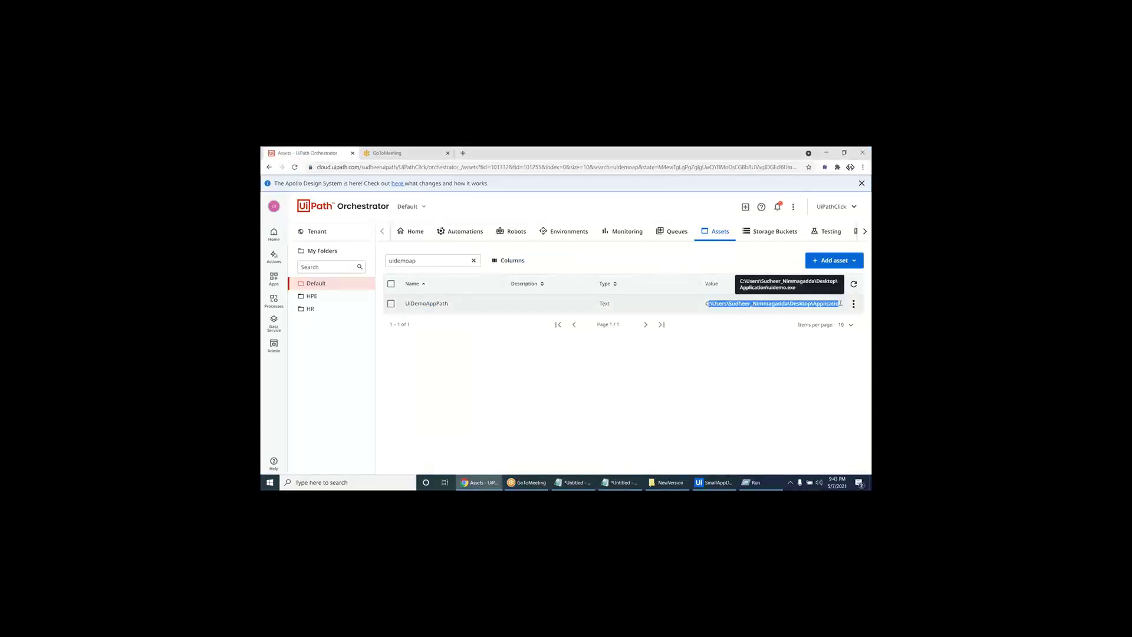
pyautogui.click(853, 303)
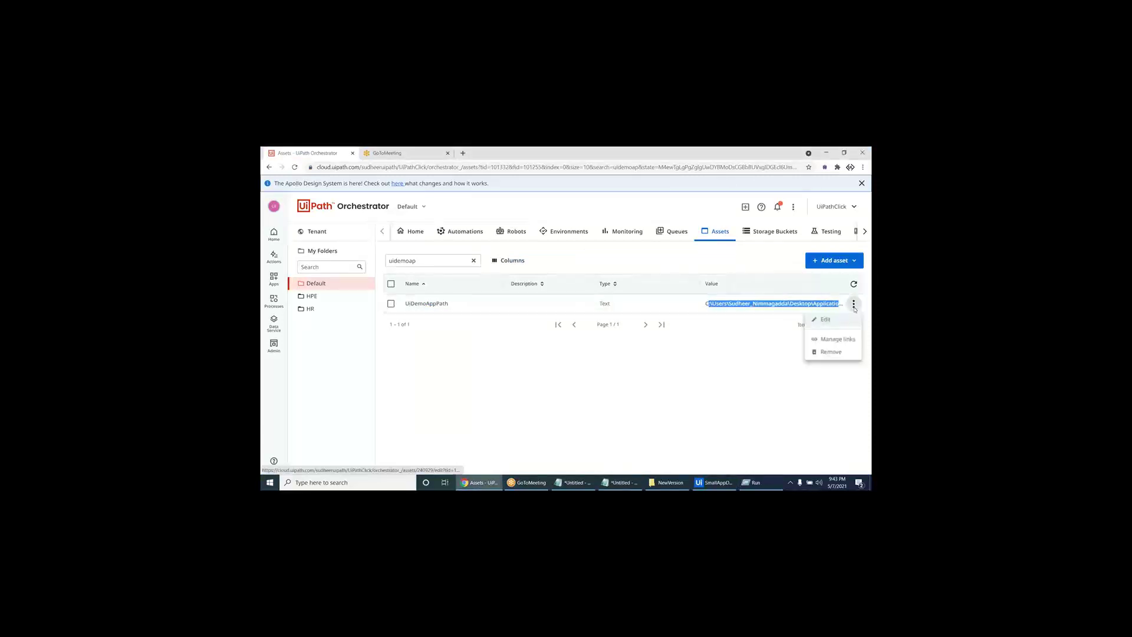
pyautogui.click(822, 320)
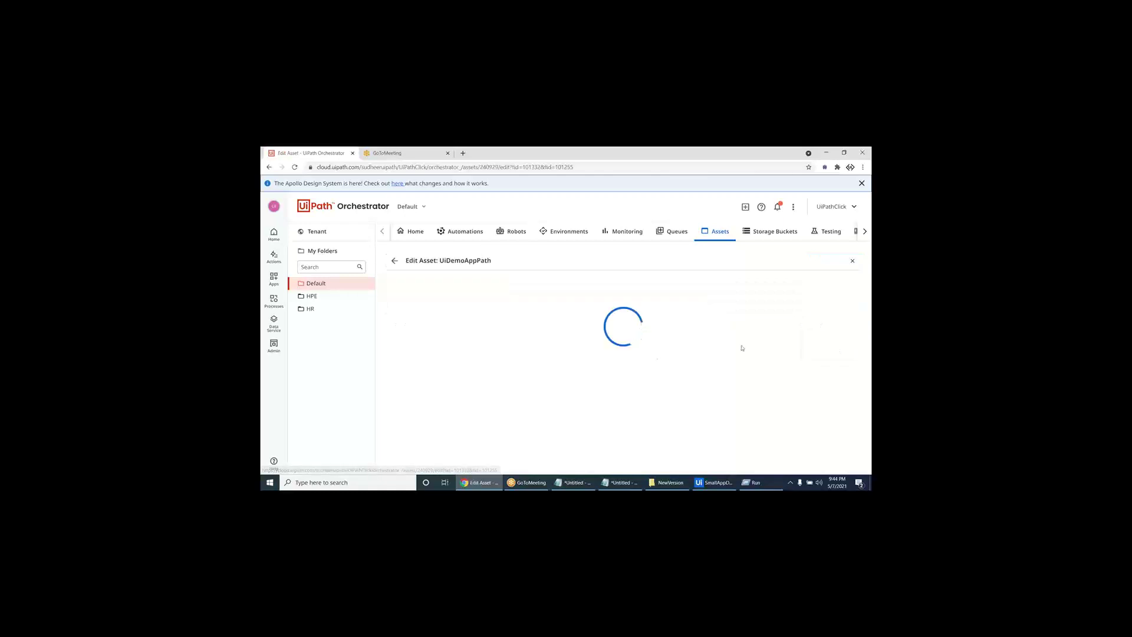
pyautogui.click(551, 394)
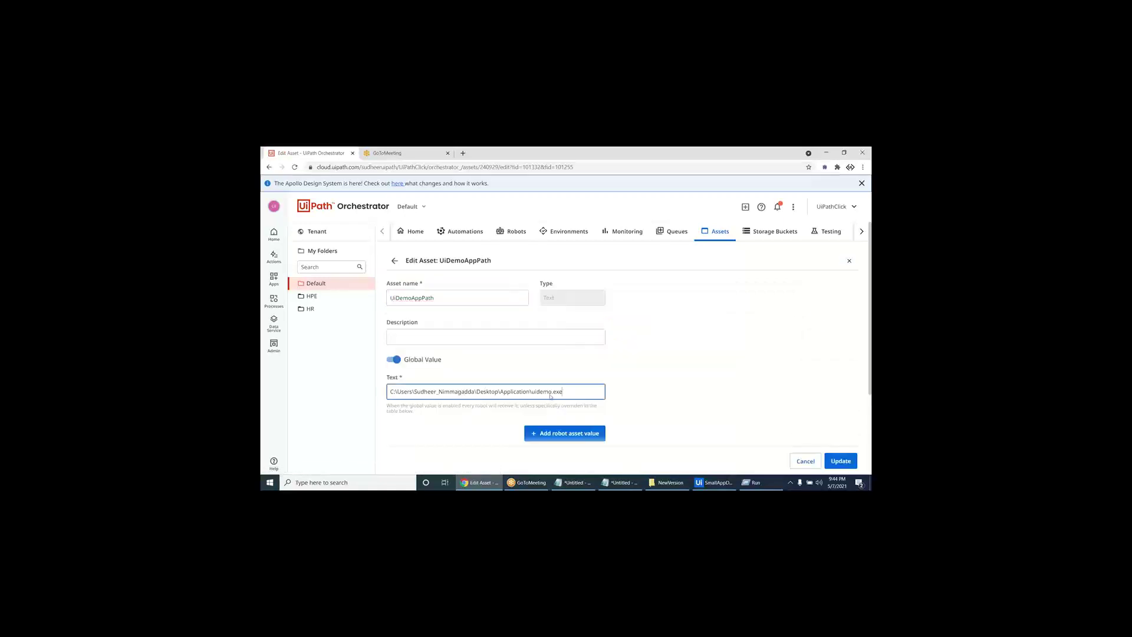
pyautogui.moveTo(560, 389); pyautogui.dragTo(325, 384)
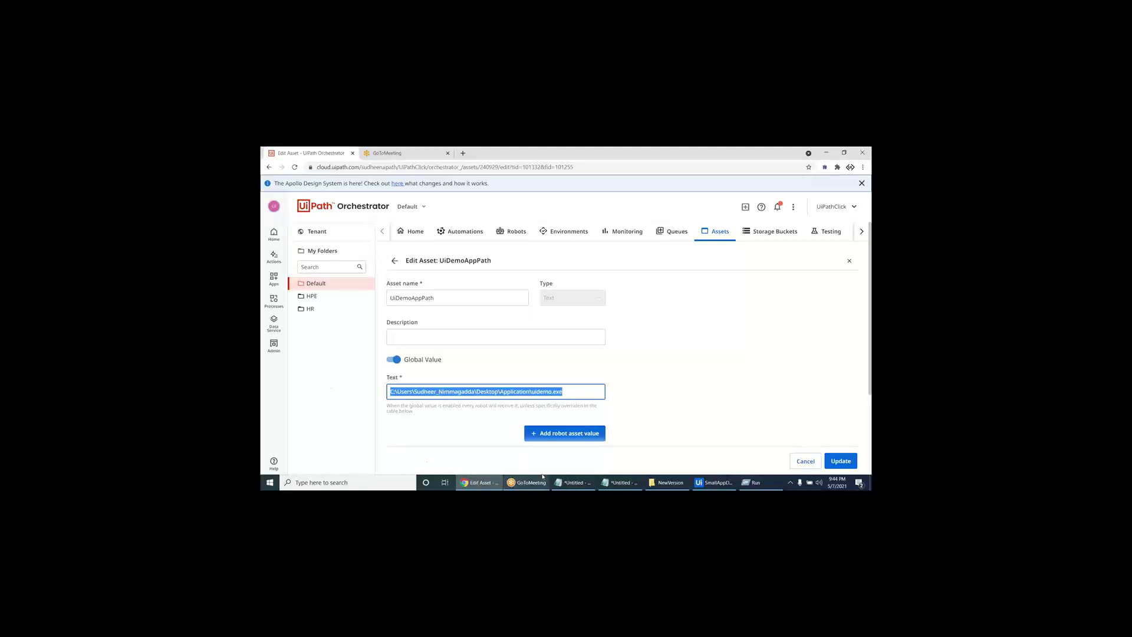
pyautogui.click(714, 482)
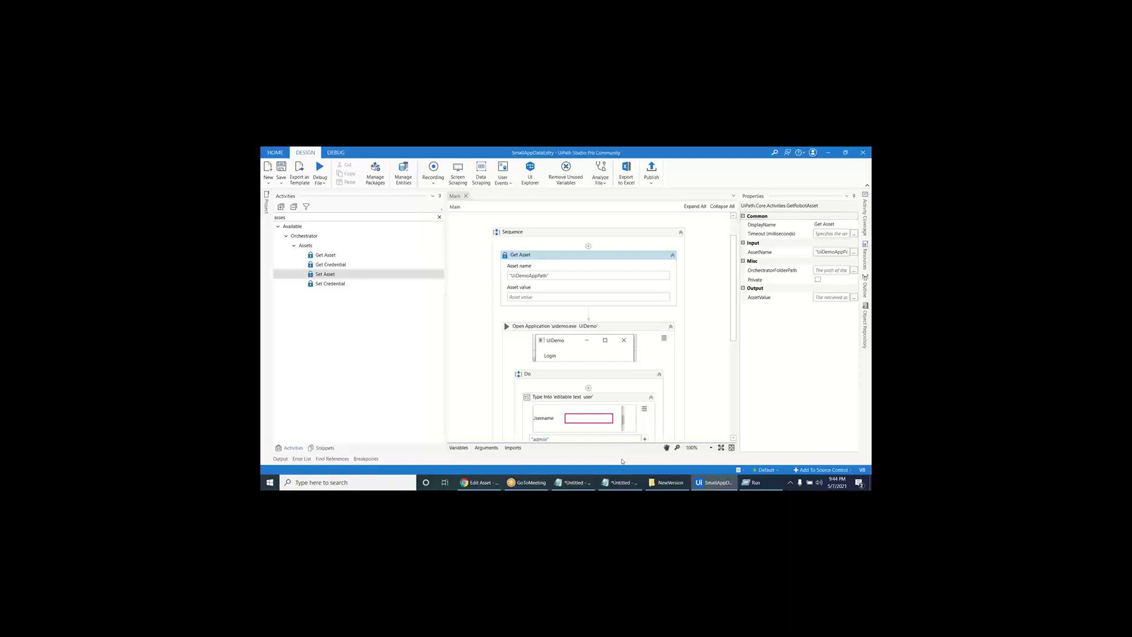
# - Add a Set Asset activity above Get Asset, then delete it again
pyautogui.moveTo(348, 275); pyautogui.dragTo(575, 253)
pyautogui.click(544, 276)
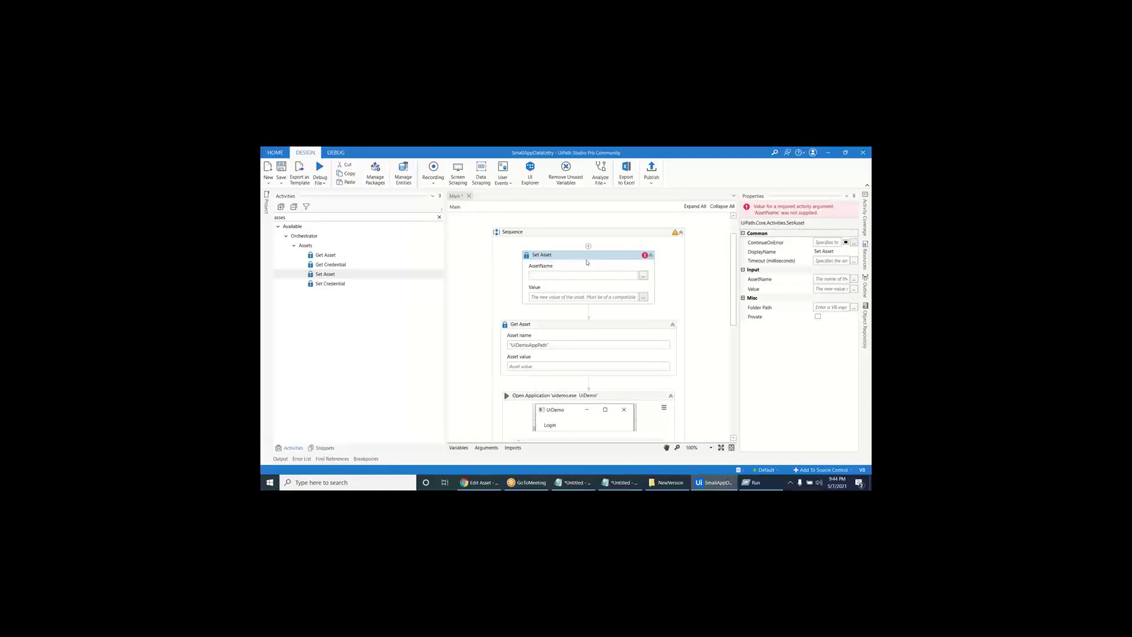
pyautogui.click(590, 255)
pyautogui.press('Delete')
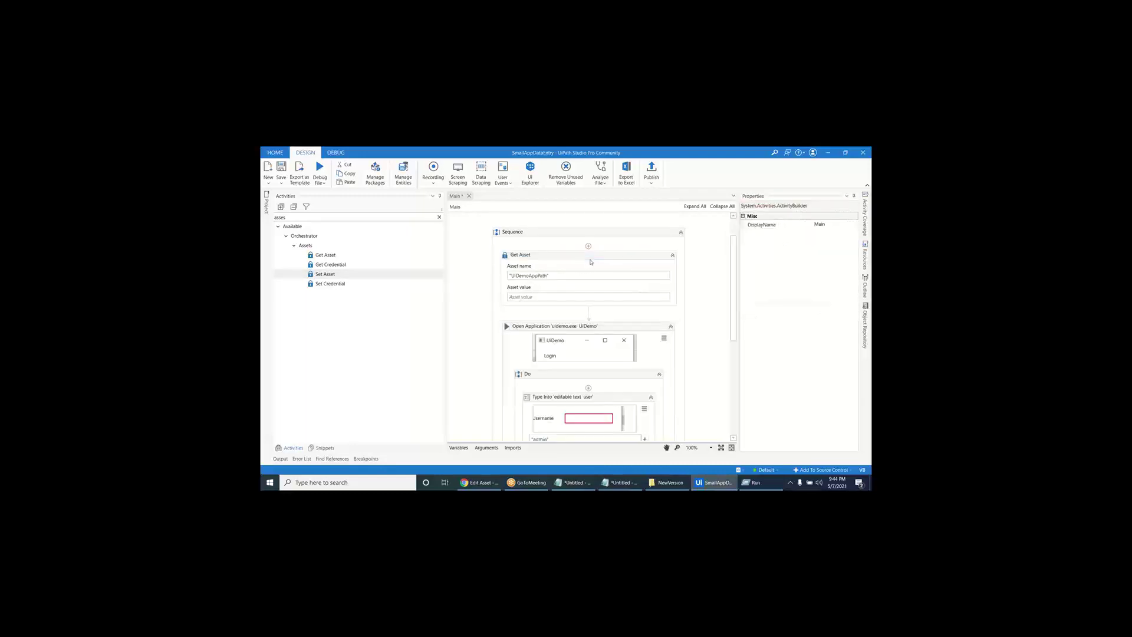
# - Set Get Asset's output value to the UiDemoPath variable
pyautogui.click(536, 297)
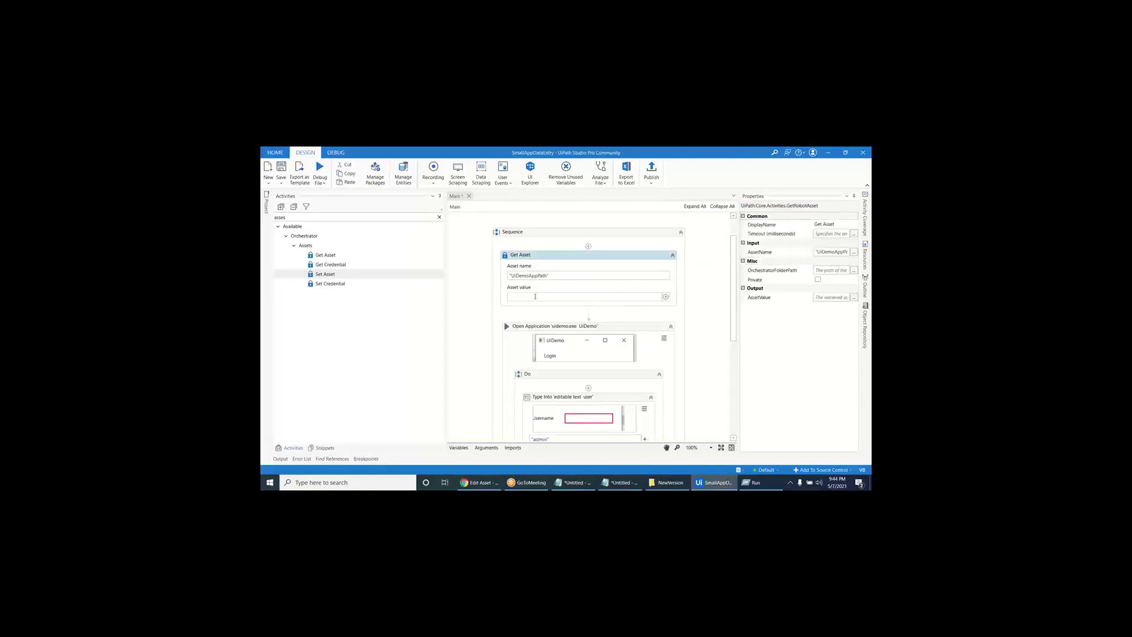
pyautogui.hotkey('ctrl', 'k')
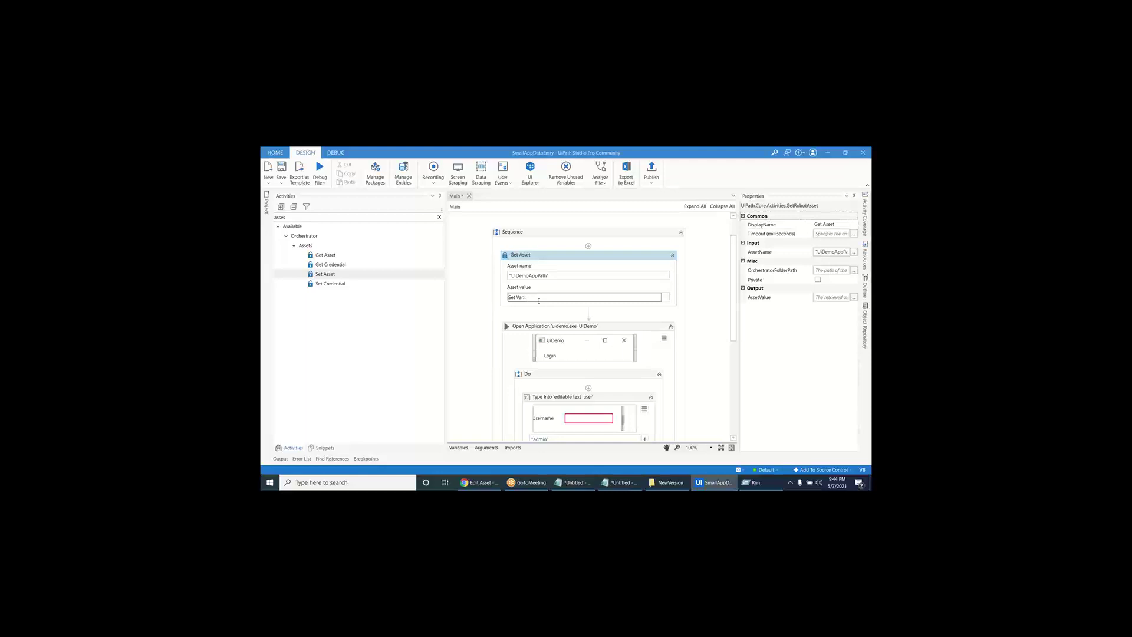
pyautogui.click(459, 448)
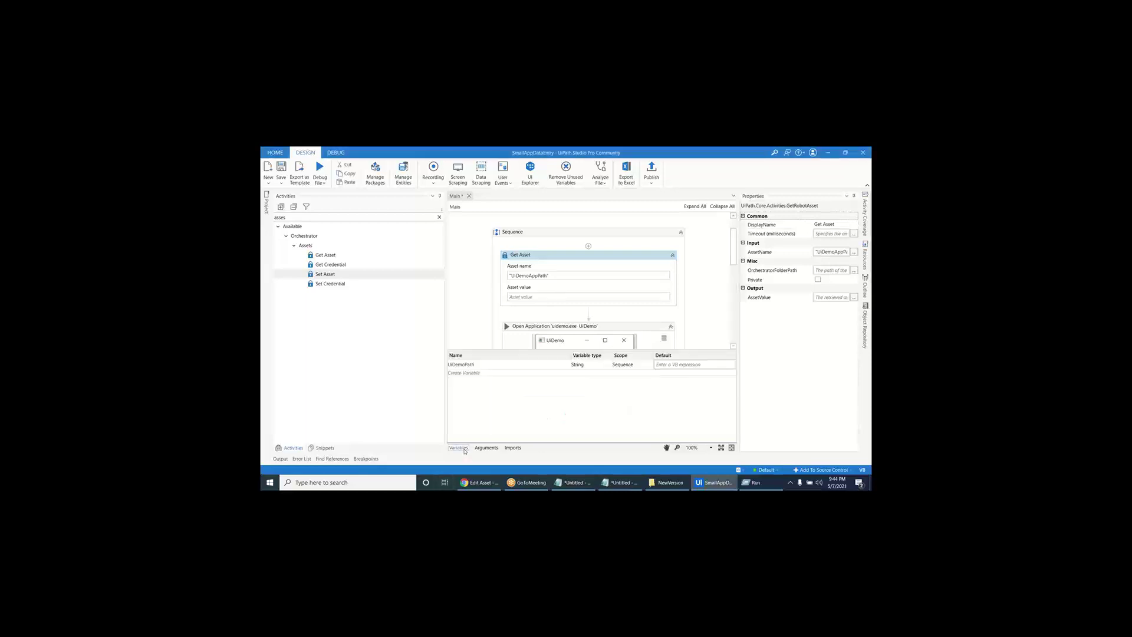
pyautogui.click(459, 448)
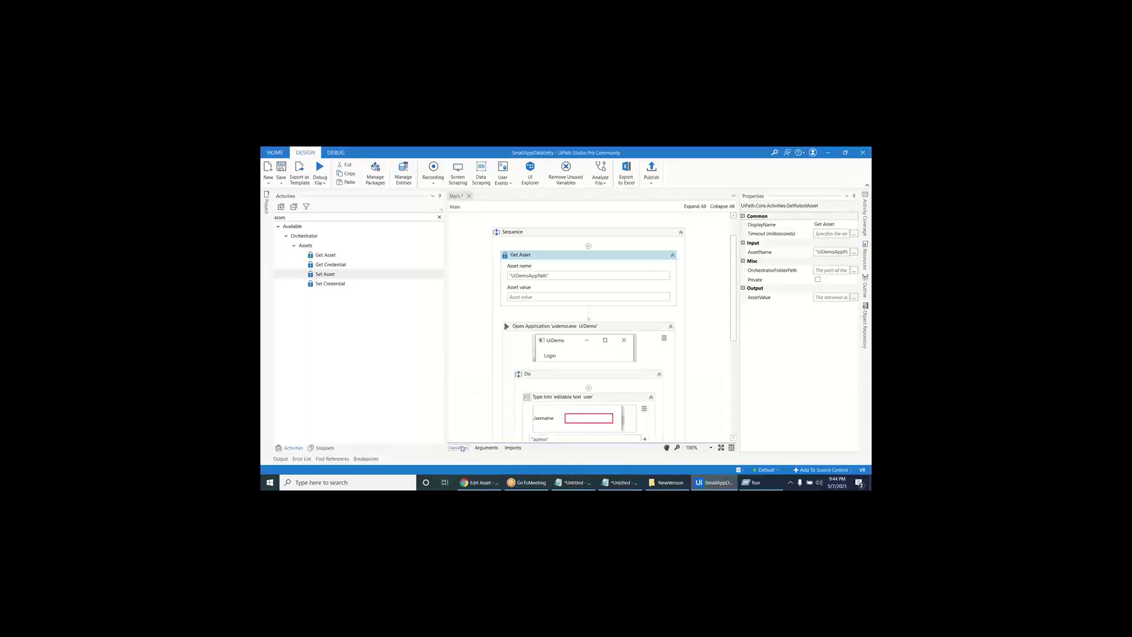
pyautogui.click(528, 299)
pyautogui.write('UiDemoPath')
pyautogui.press('Tab')
pyautogui.click(472, 399)
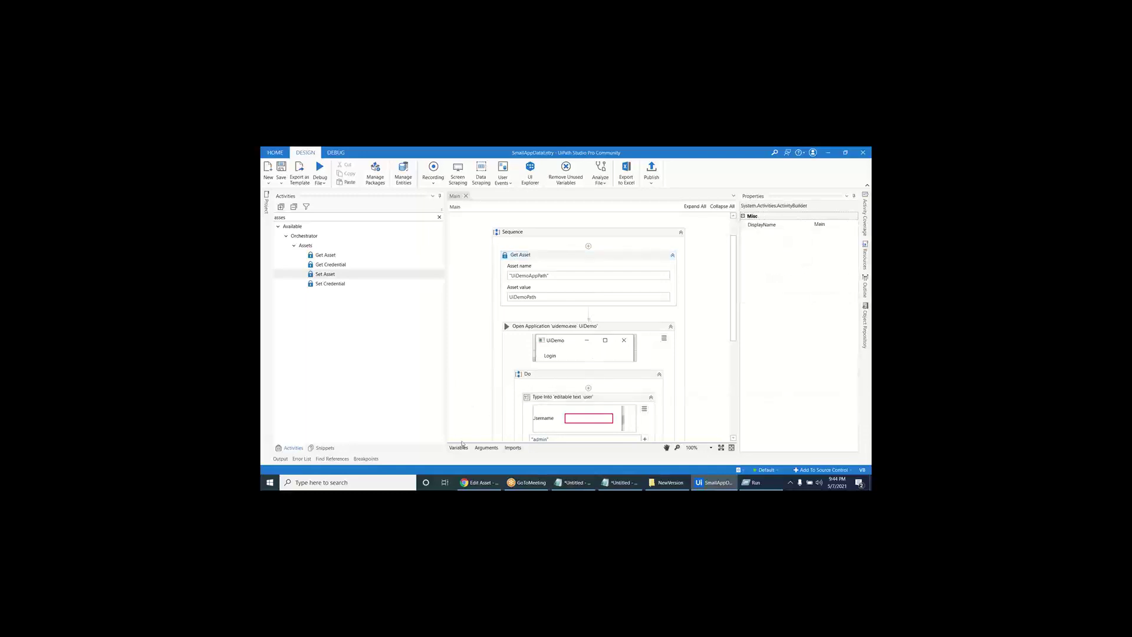
# - Search the whole project for UiDemo.exe, then for c:\Users
pyautogui.hotkey('ctrl', 'f')
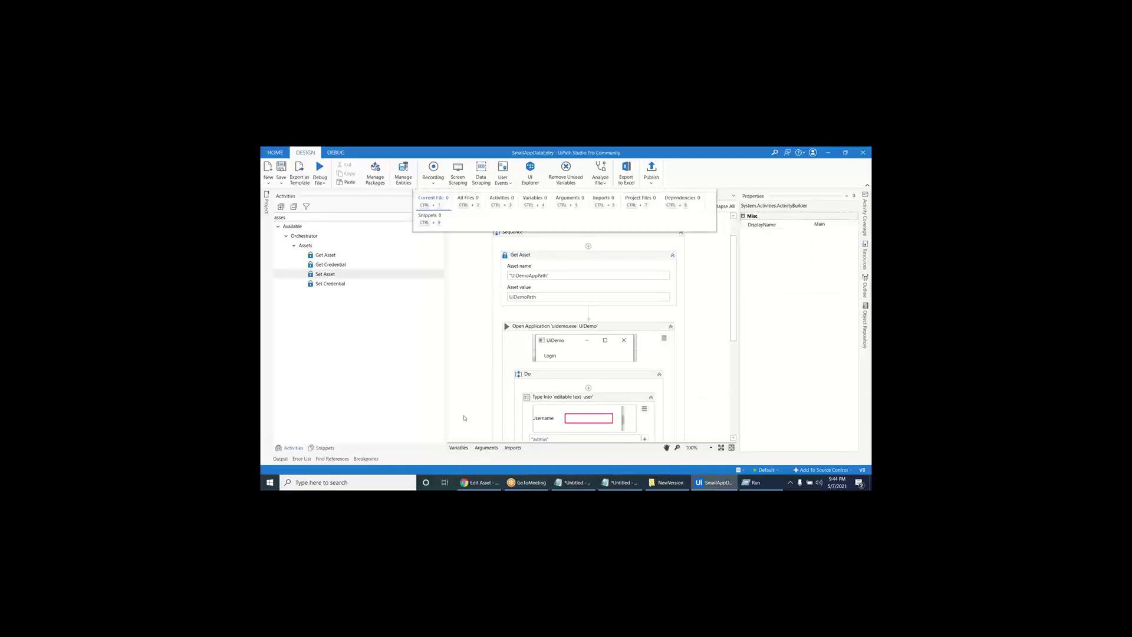
pyautogui.write('Ui')
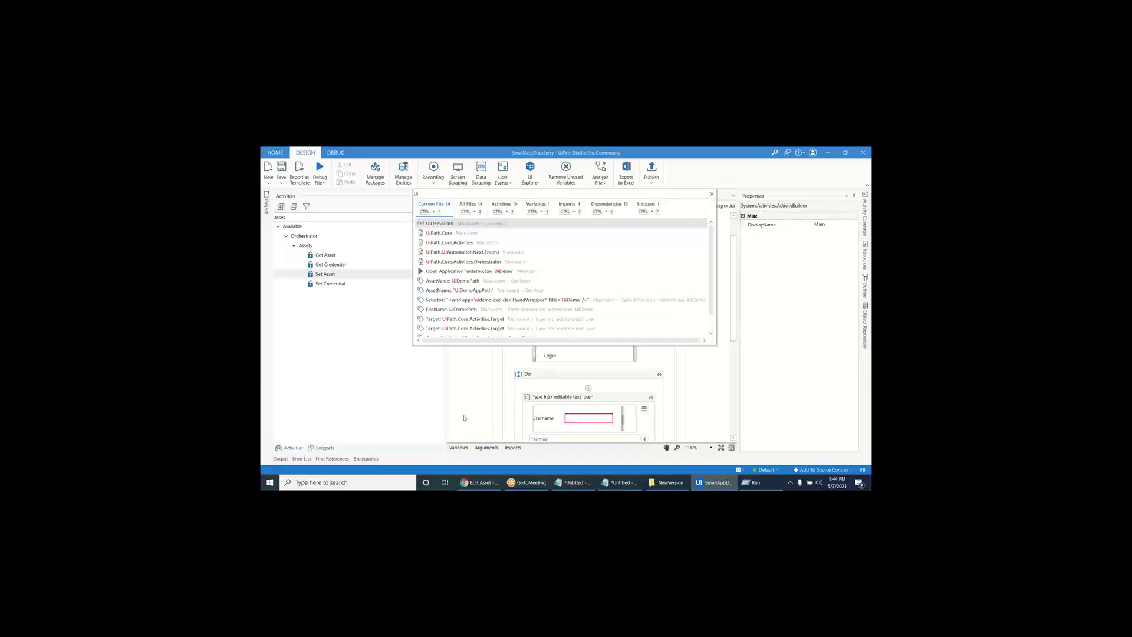
pyautogui.write('Demo.exe')
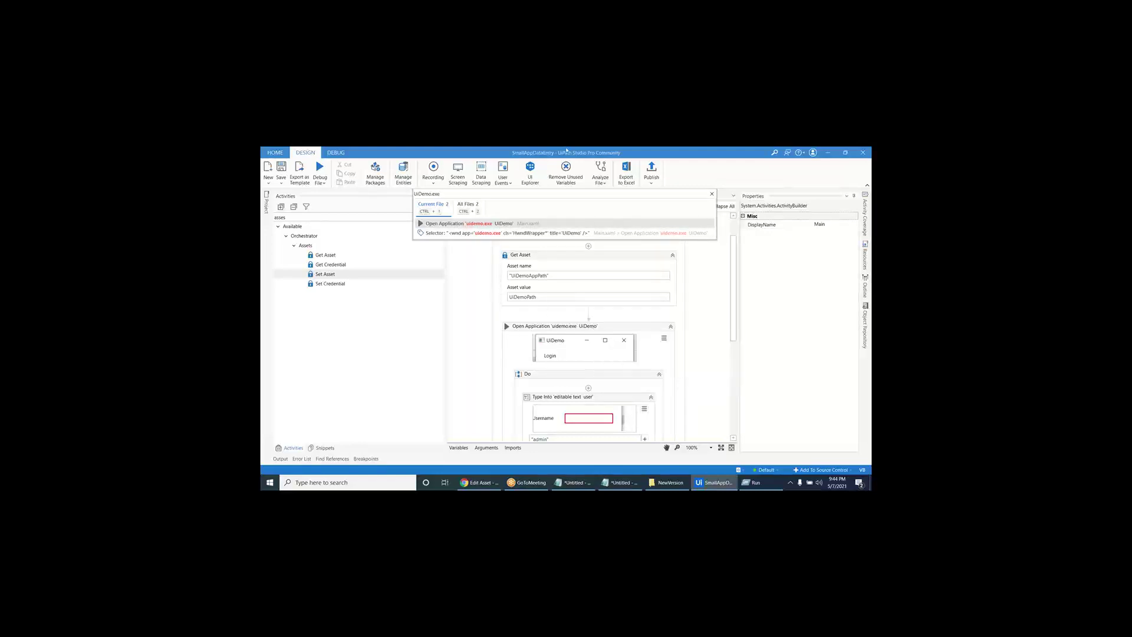
pyautogui.hotkey('ctrl', 'a')
pyautogui.write('c:\\')
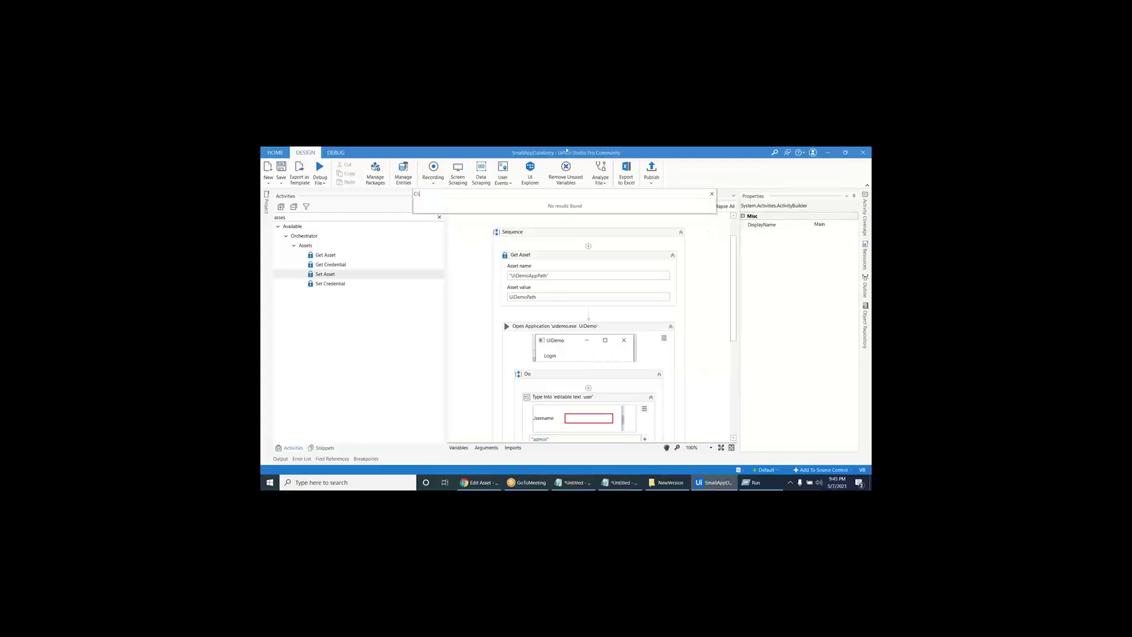
pyautogui.write('Users')
# - Close the search and select the UiDemoAppPath asset's stored path in Orchestrator
pyautogui.press('Escape')
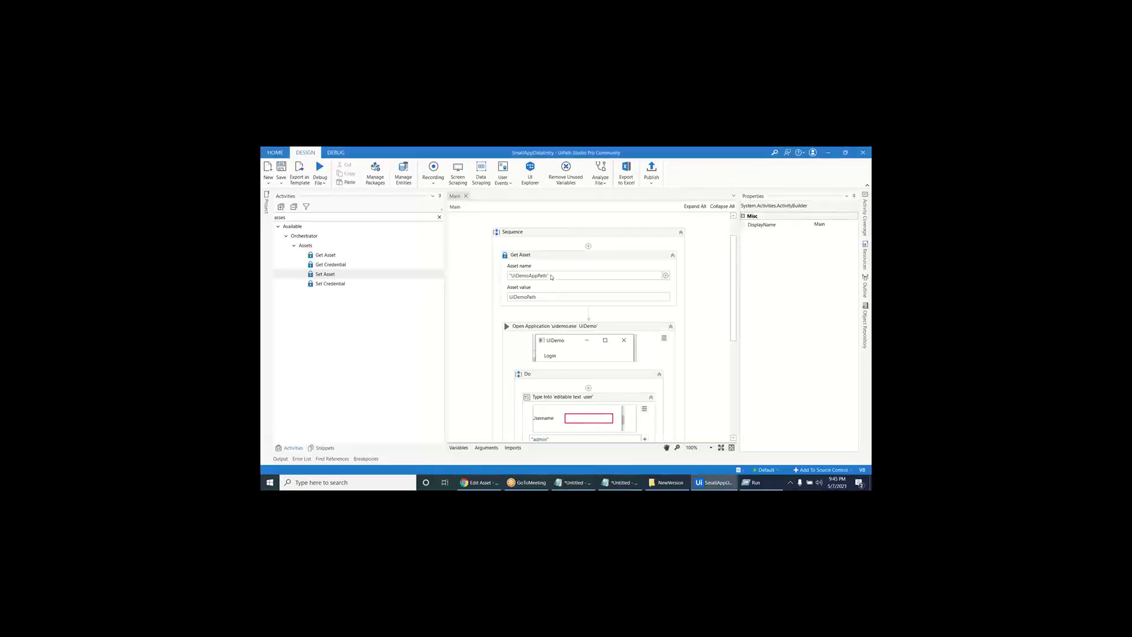
pyautogui.moveTo(552, 275); pyautogui.dragTo(489, 274)
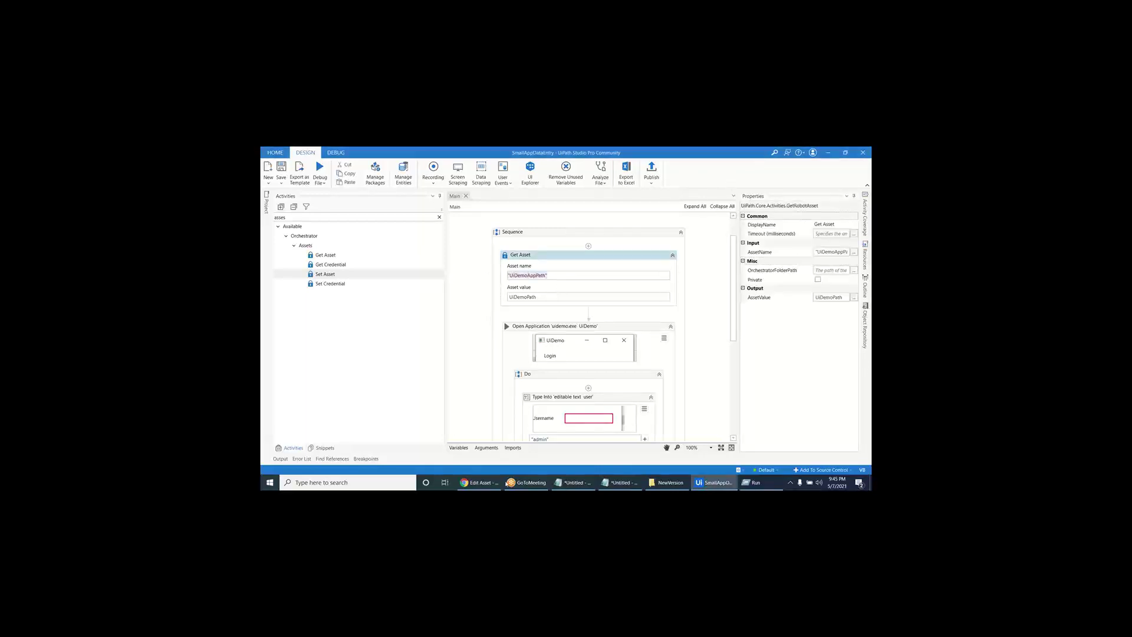
pyautogui.click(481, 482)
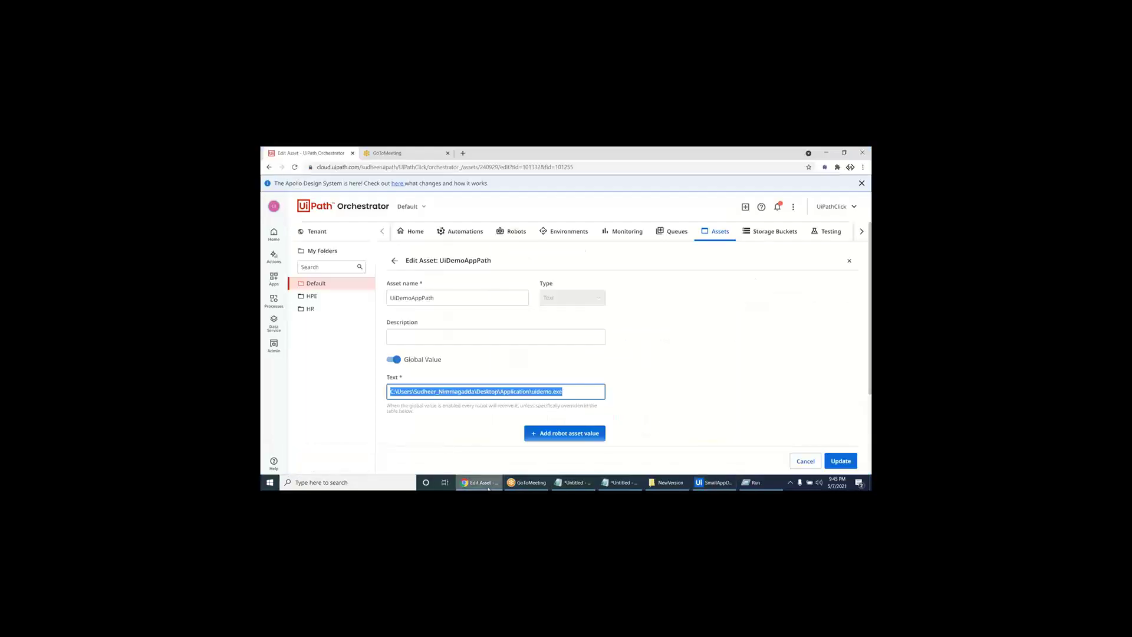
pyautogui.click(437, 391)
pyautogui.moveTo(557, 392); pyautogui.dragTo(387, 391)
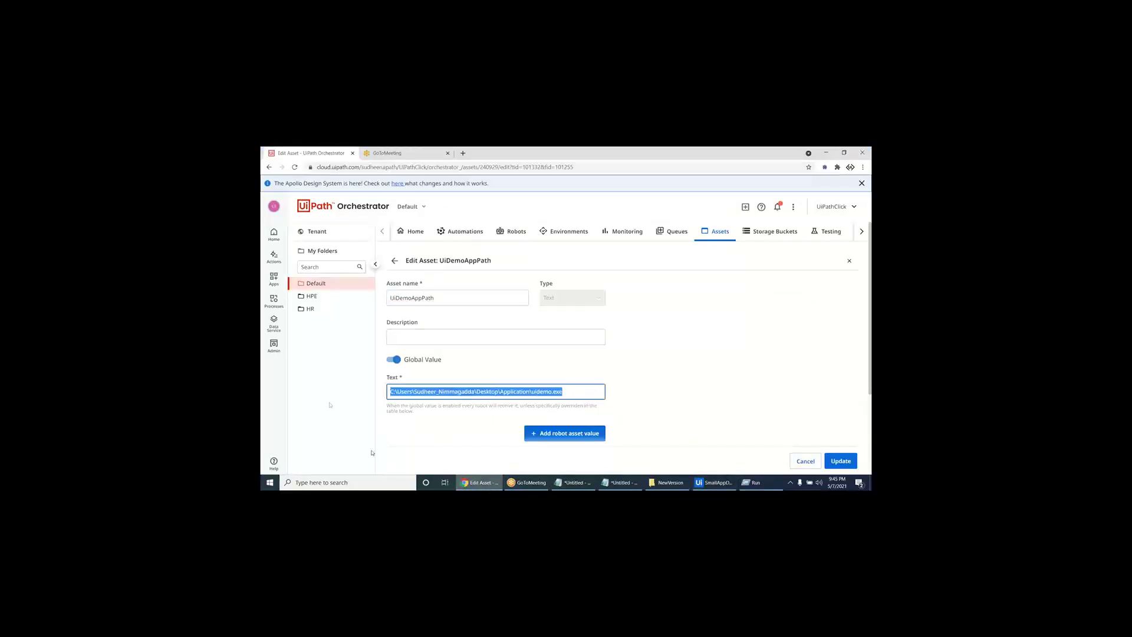
pyautogui.hotkey('alt', 'Tab')
# - Check the UiDemoPath output and Open Application activity, leaving the asset unchanged
pyautogui.click(513, 296)
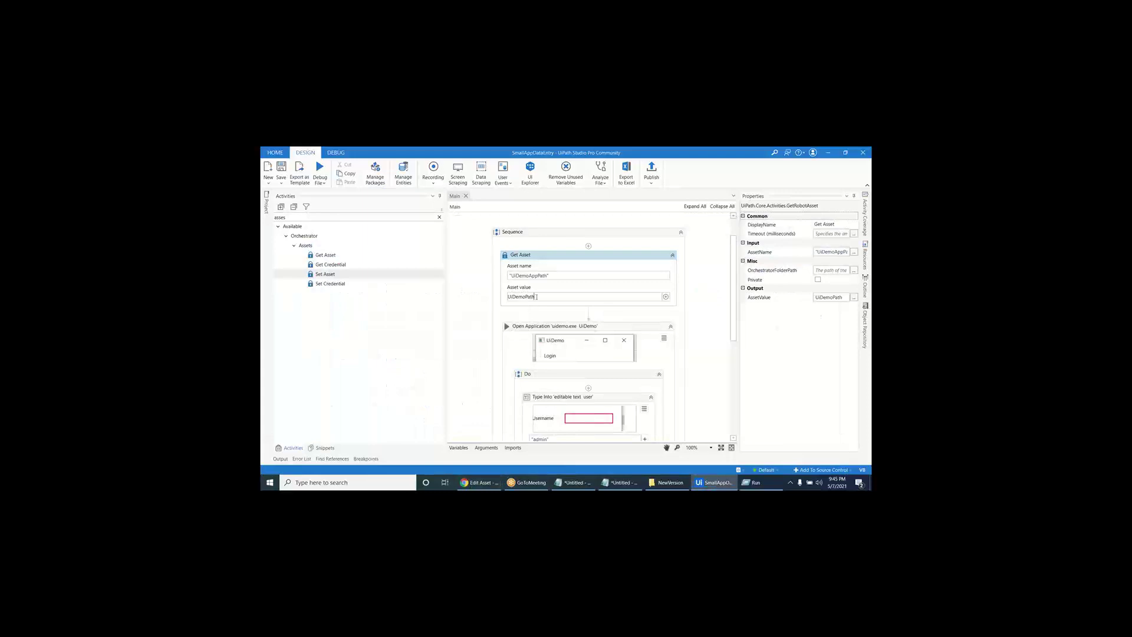
pyautogui.hotkey('ctrl', 'a')
pyautogui.click(526, 341)
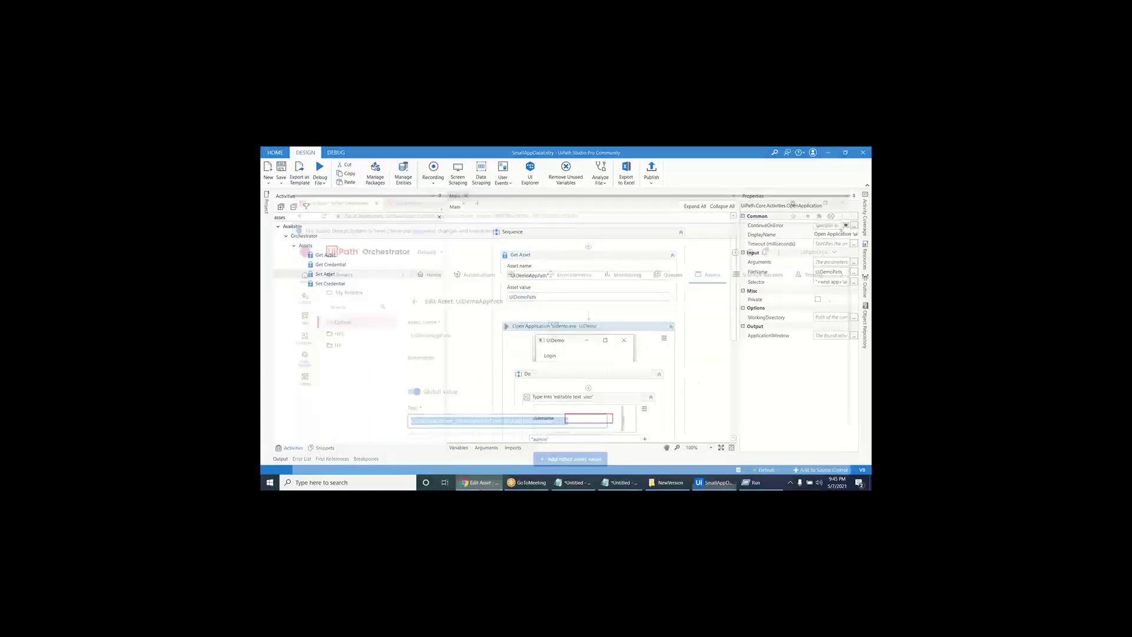
pyautogui.click(480, 483)
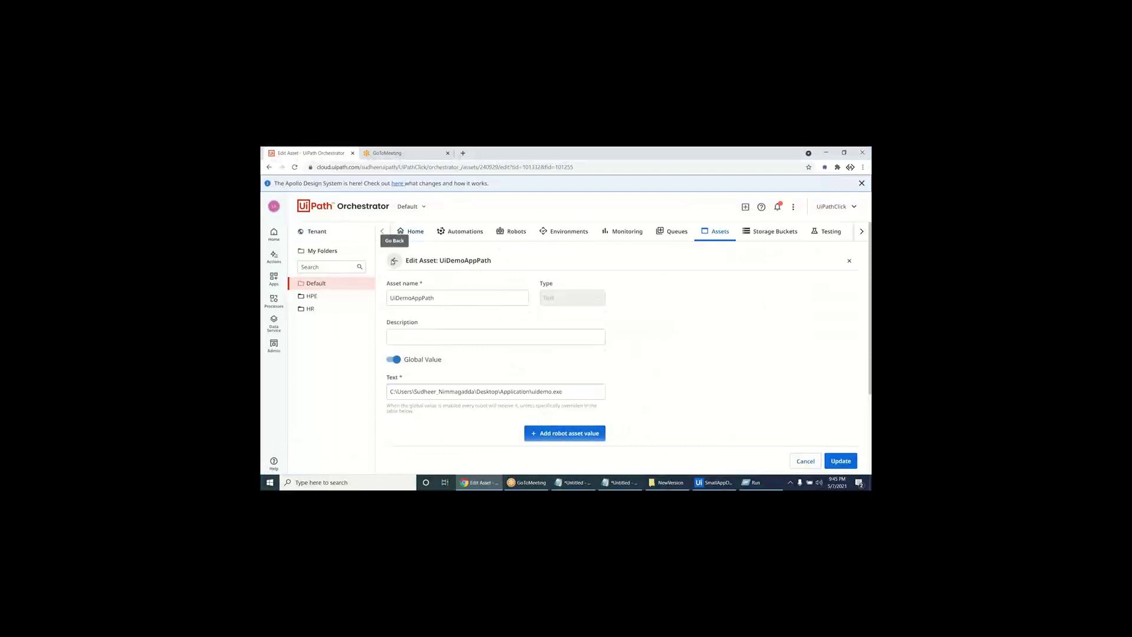
pyautogui.click(394, 261)
pyautogui.hotkey('alt', 'Tab')
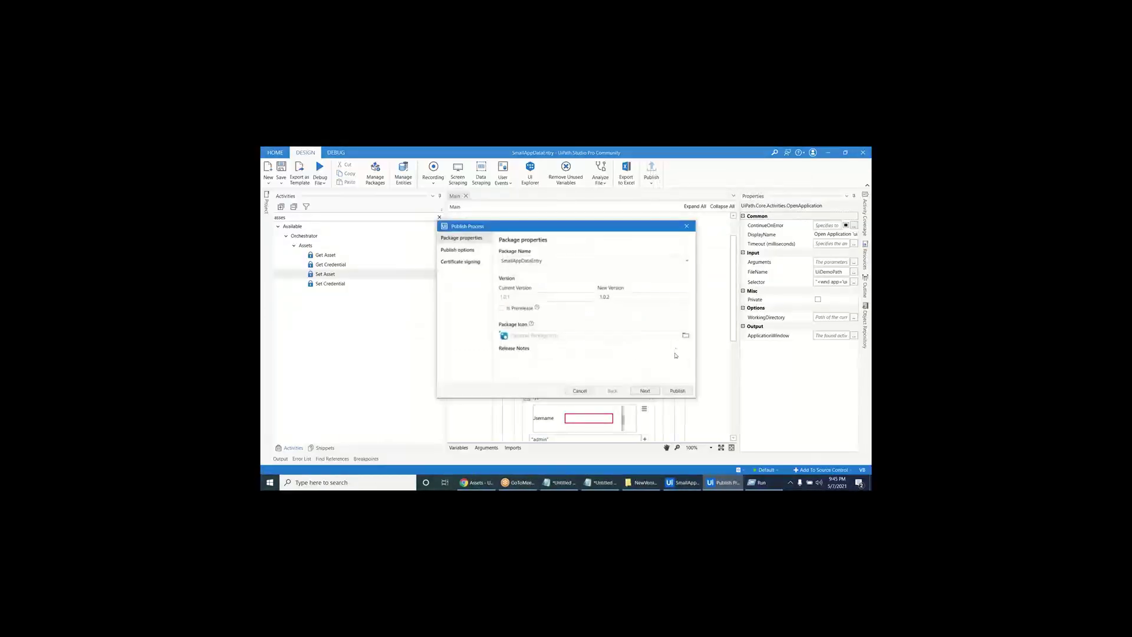
# - Publish SmallAppDataEntry as 1.0.2 and open Orchestrator's Automations Processes list
pyautogui.click(677, 393)
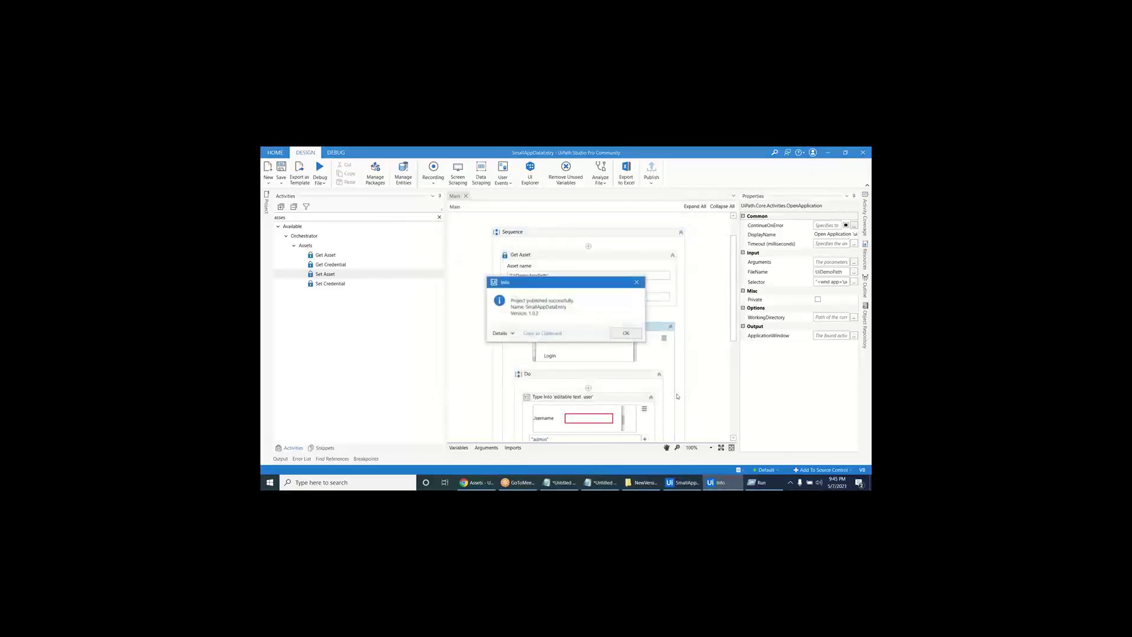
pyautogui.click(626, 333)
pyautogui.click(476, 483)
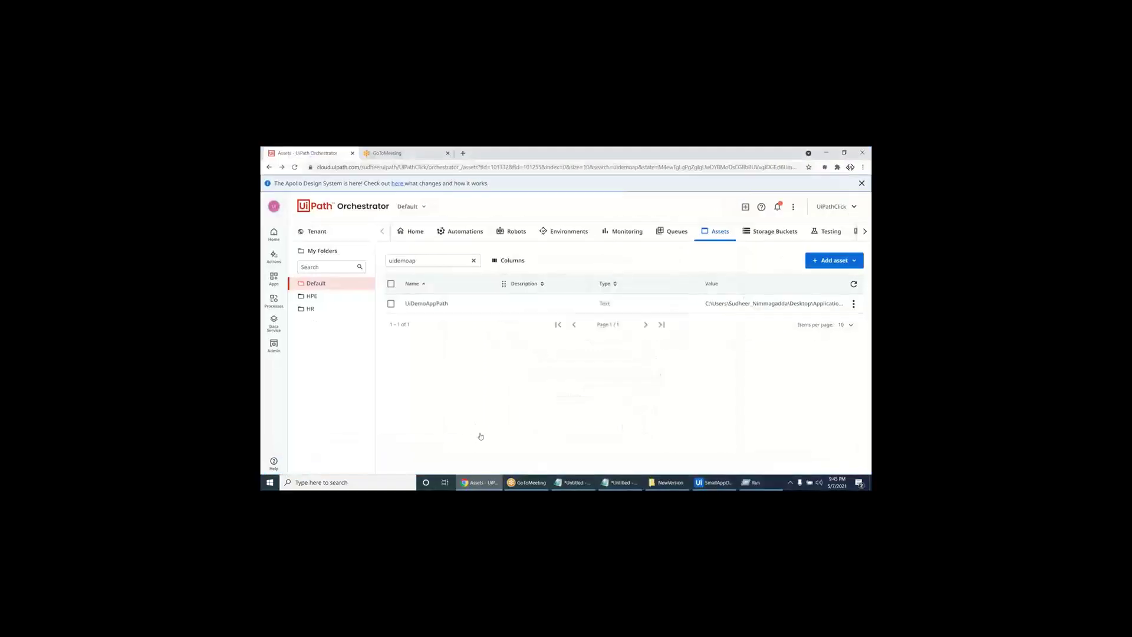
pyautogui.click(462, 232)
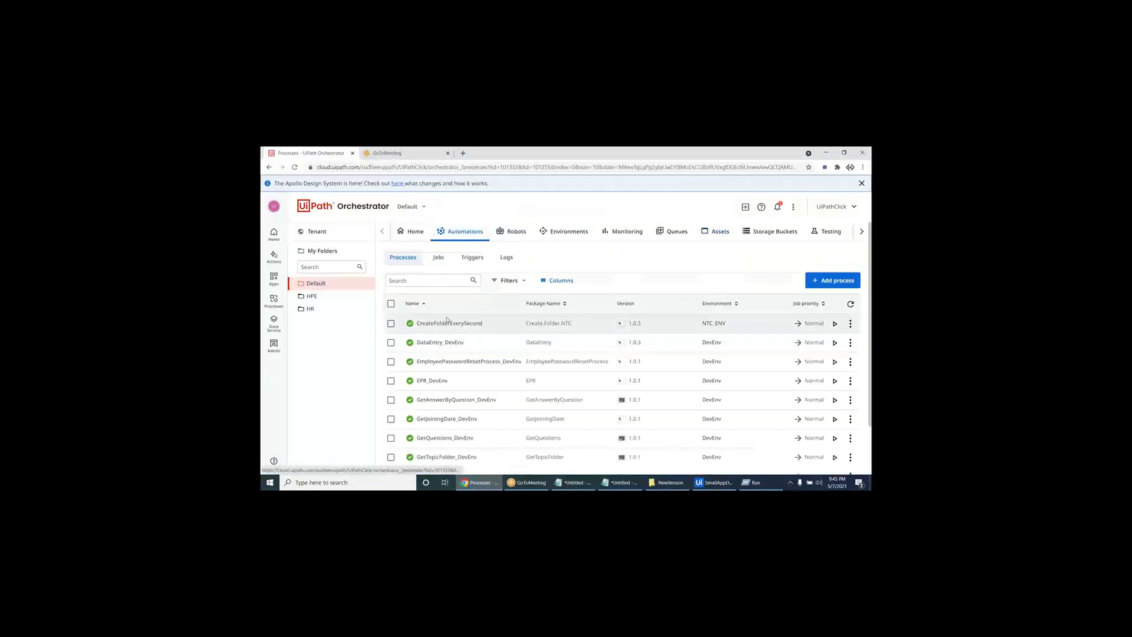
# - Find UiDemoDataEntry by searching 'uip' and update its package version to 1.0.2
pyautogui.scroll(-1, 447, 320)
pyautogui.scroll(1, 447, 320)
pyautogui.click(430, 281)
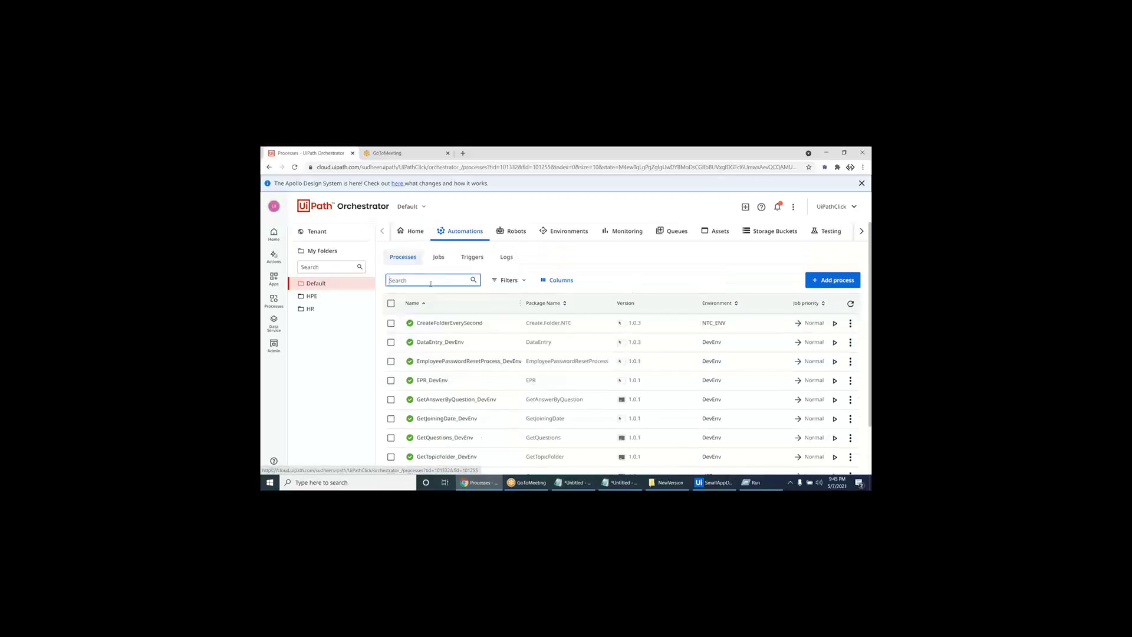
pyautogui.write('uip')
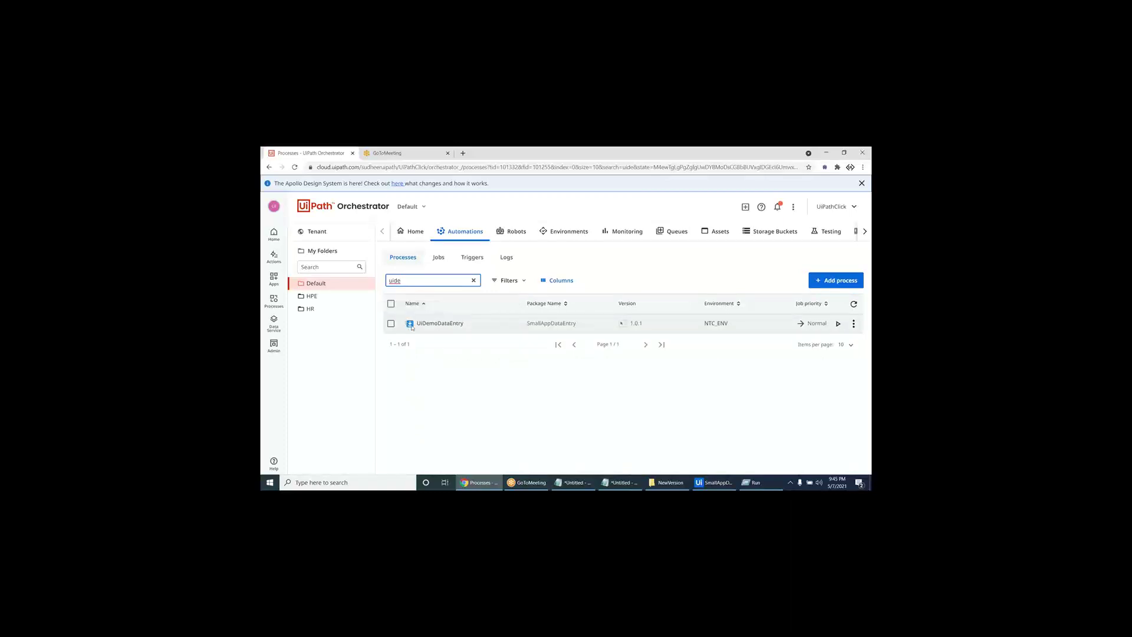
pyautogui.click(854, 323)
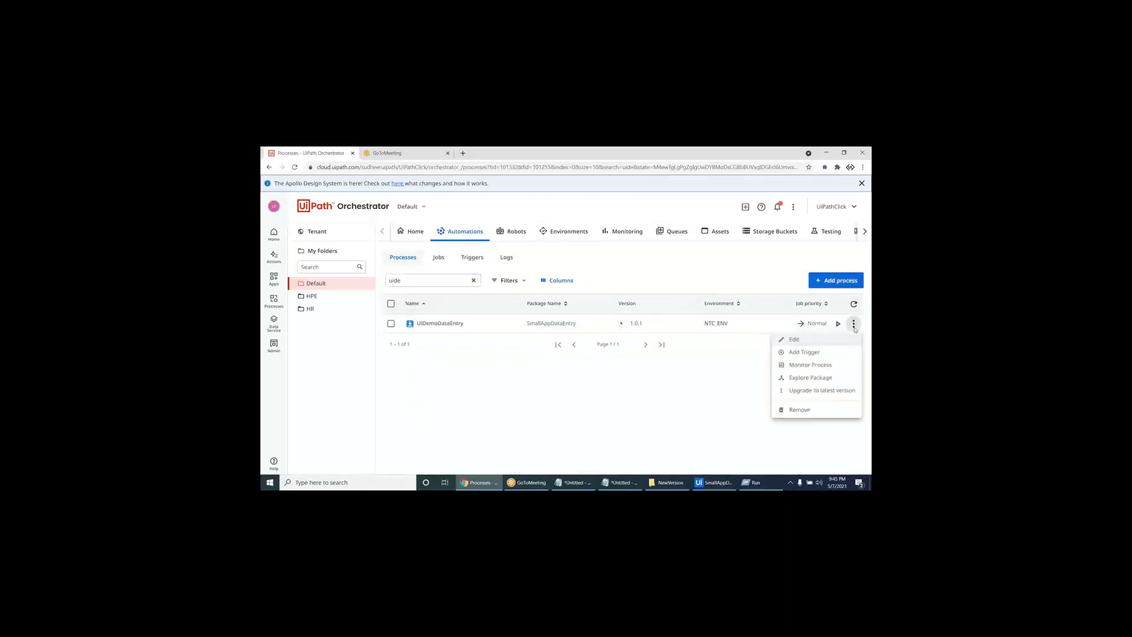
pyautogui.click(842, 341)
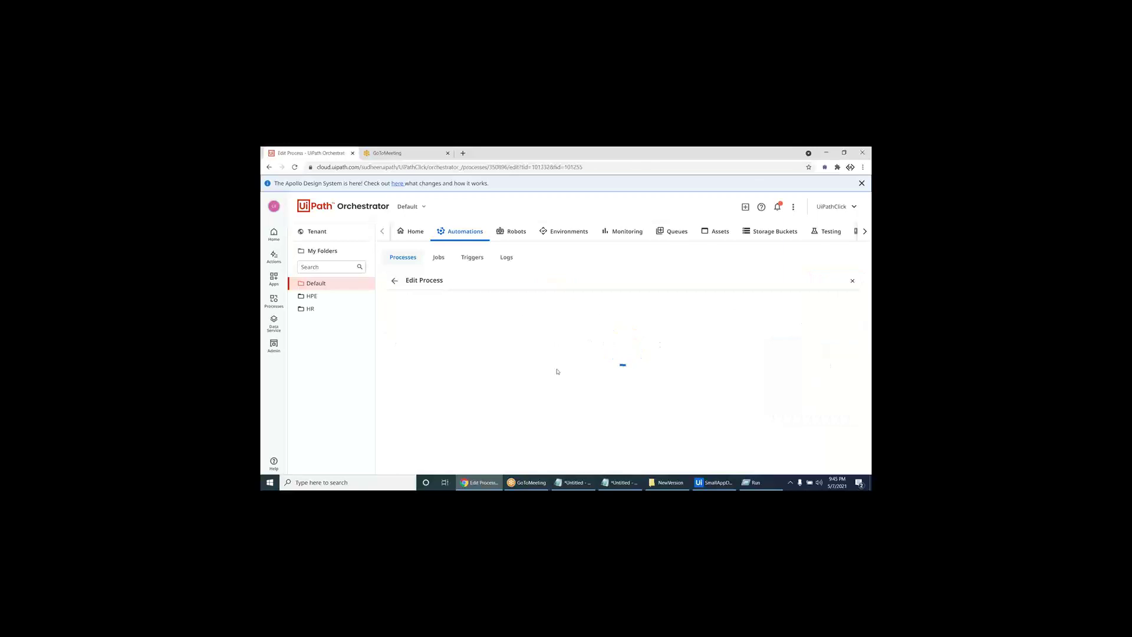
pyautogui.click(520, 359)
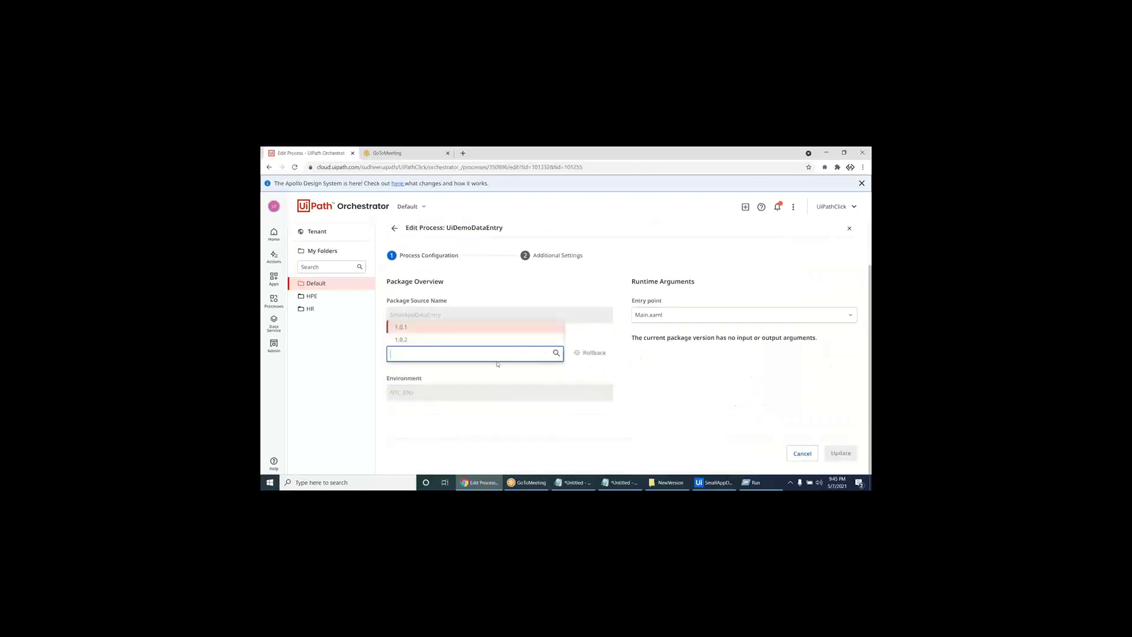
pyautogui.click(473, 339)
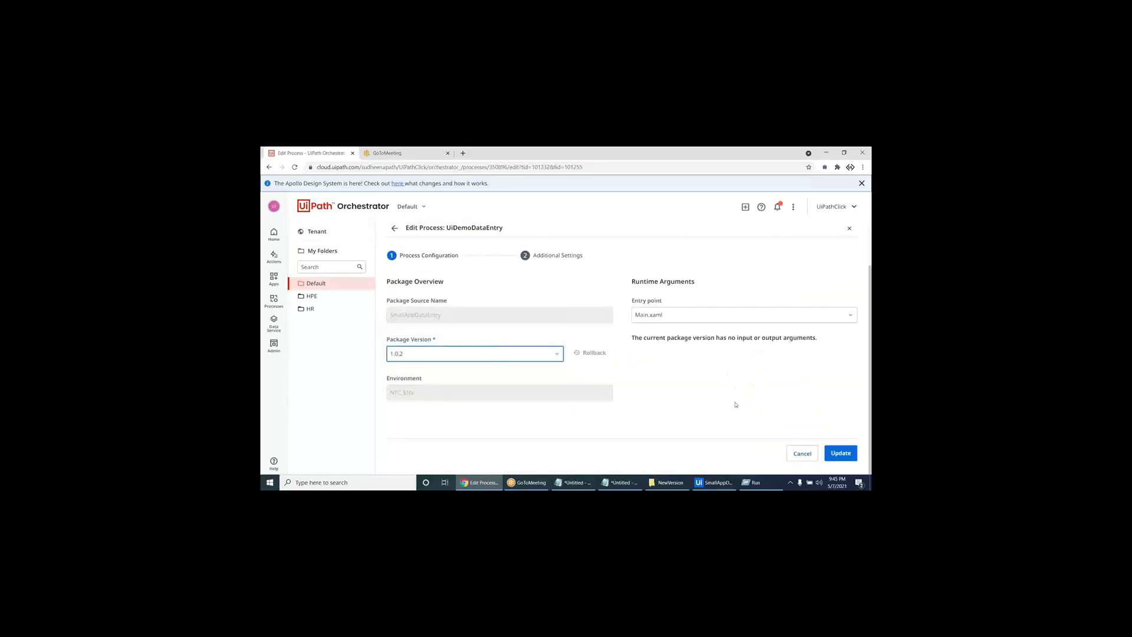
pyautogui.click(846, 451)
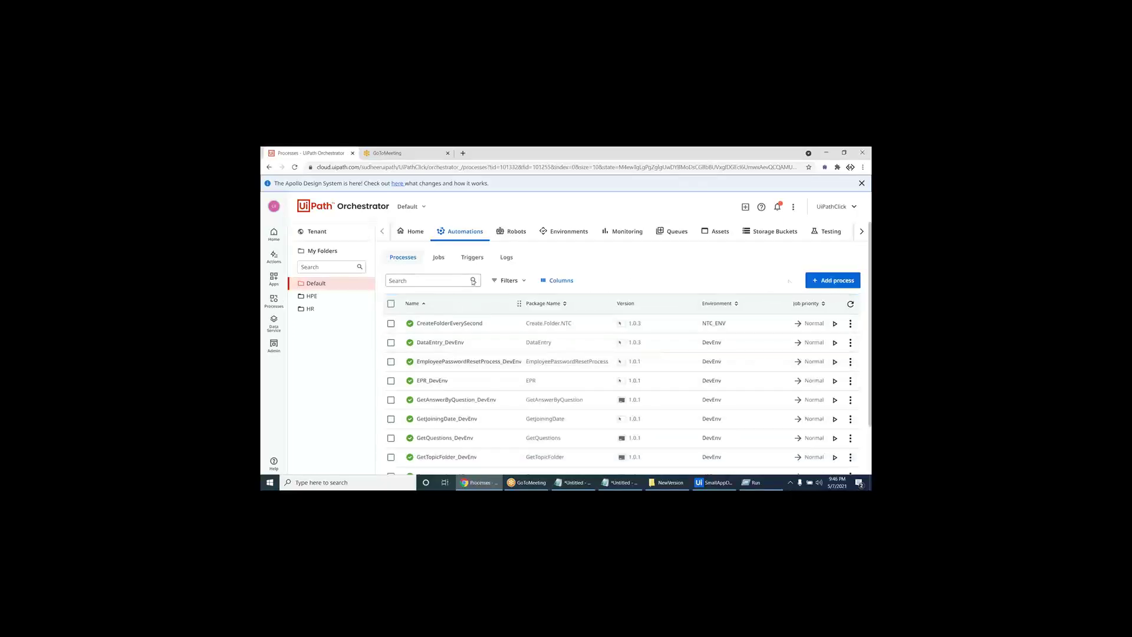
pyautogui.click(847, 274)
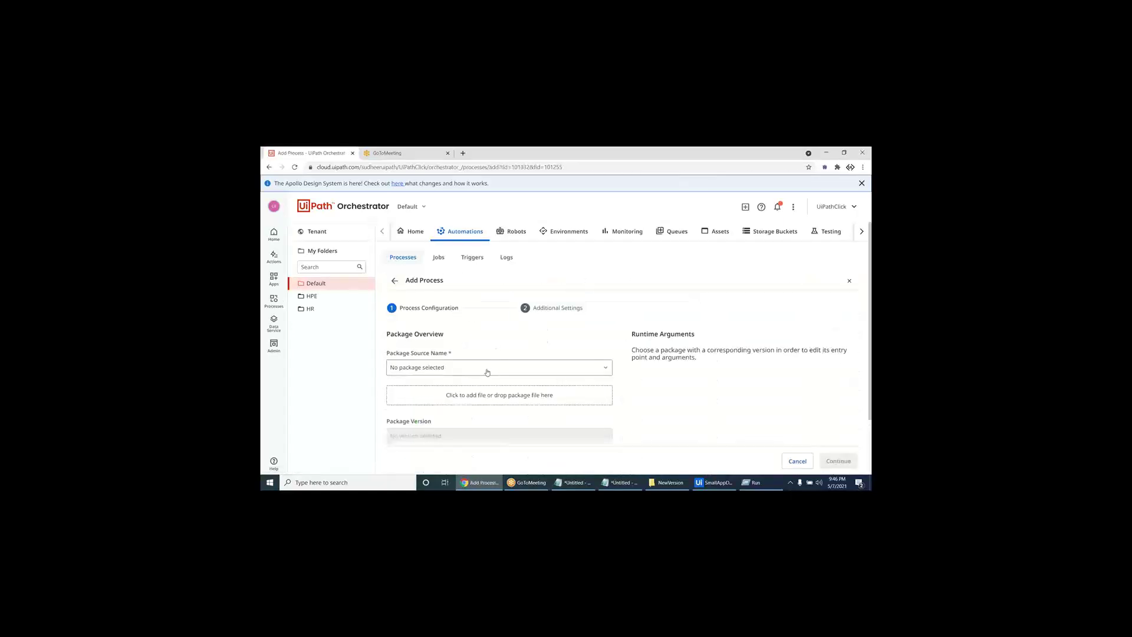
pyautogui.click(487, 368)
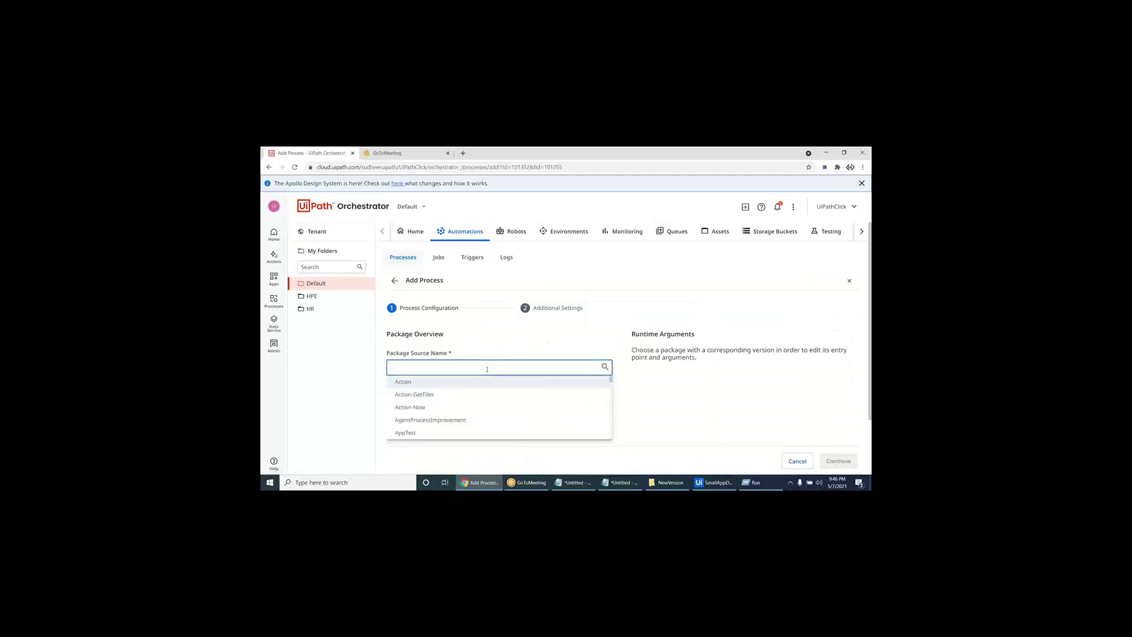
pyautogui.write('uid')
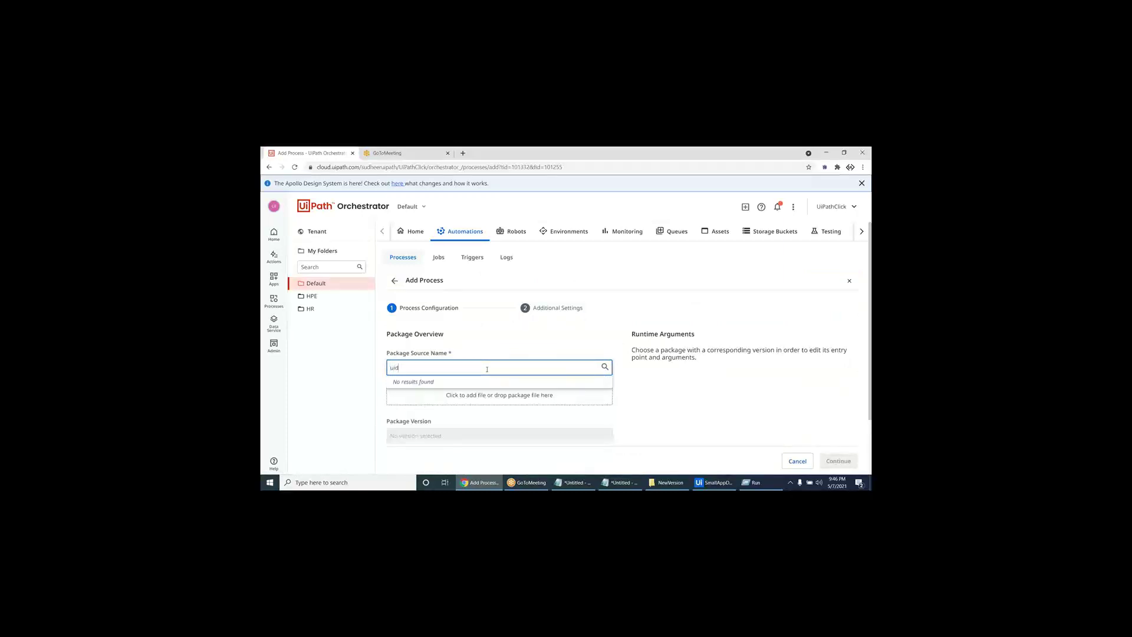
pyautogui.press('BackSpace')
pyautogui.write('p')
pyautogui.press('BackSpace')
pyautogui.press('BackSpace')
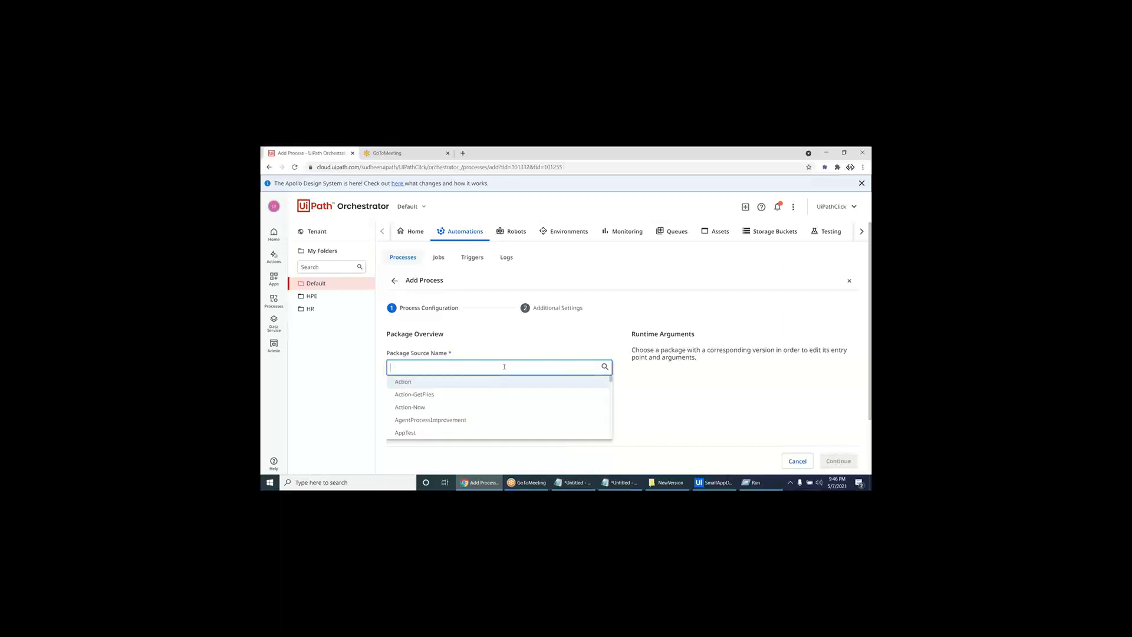
pyautogui.write('sma')
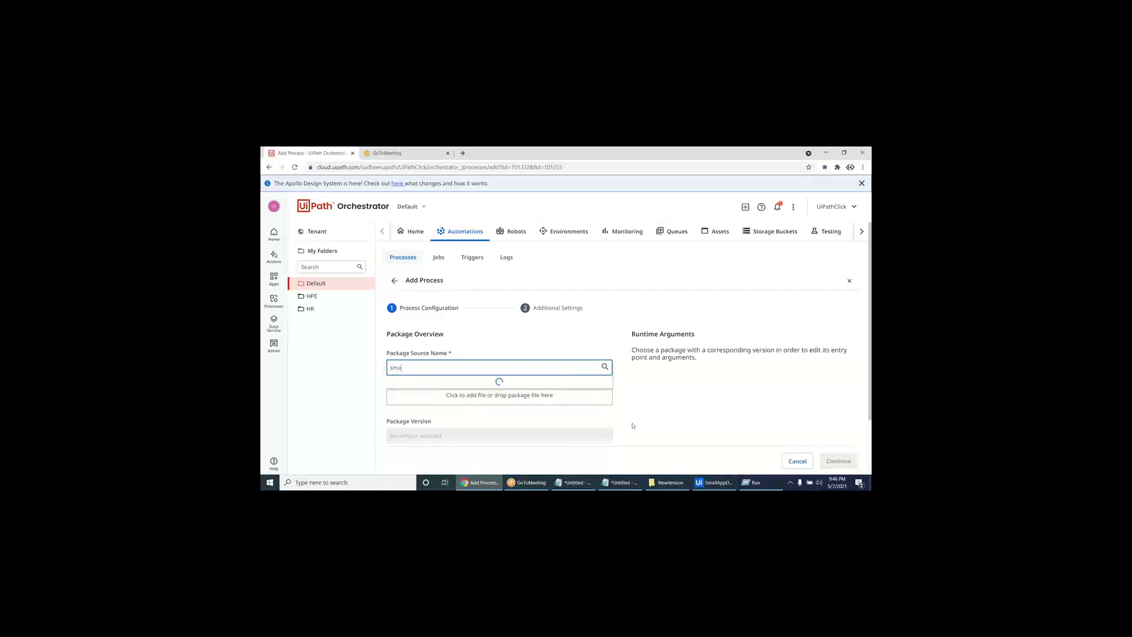
pyautogui.write('l')
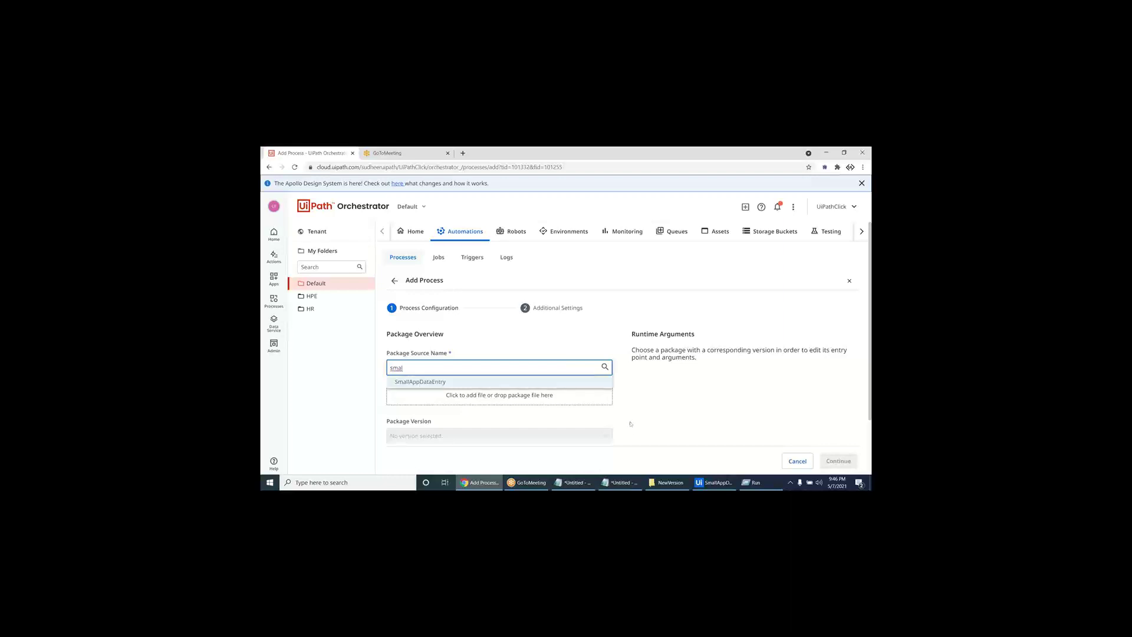
pyautogui.click(549, 382)
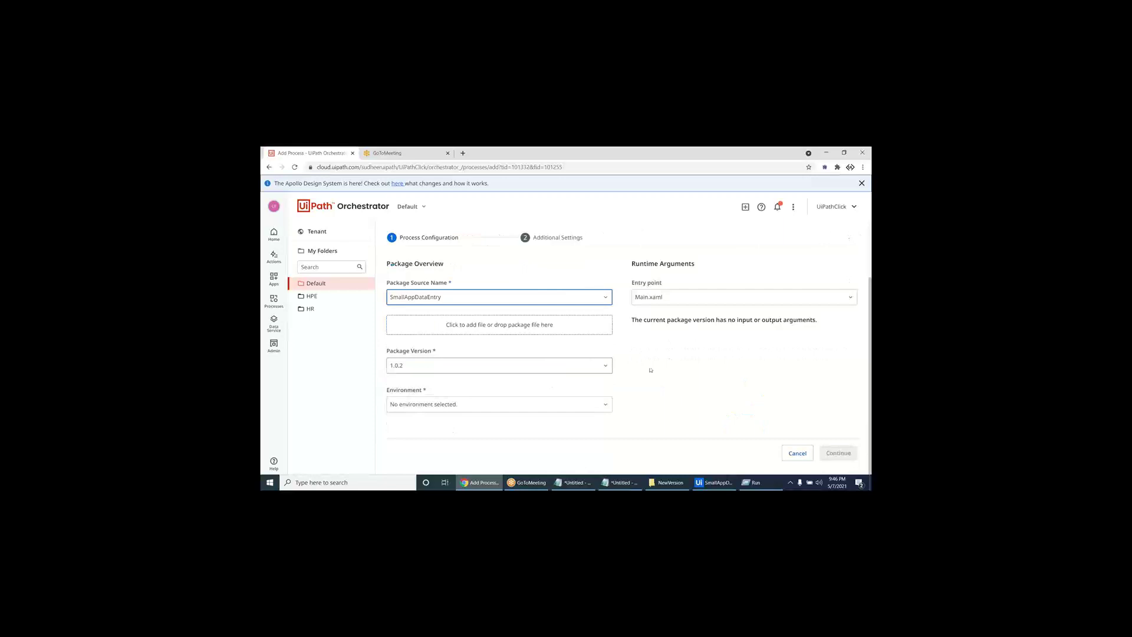
pyautogui.click(797, 453)
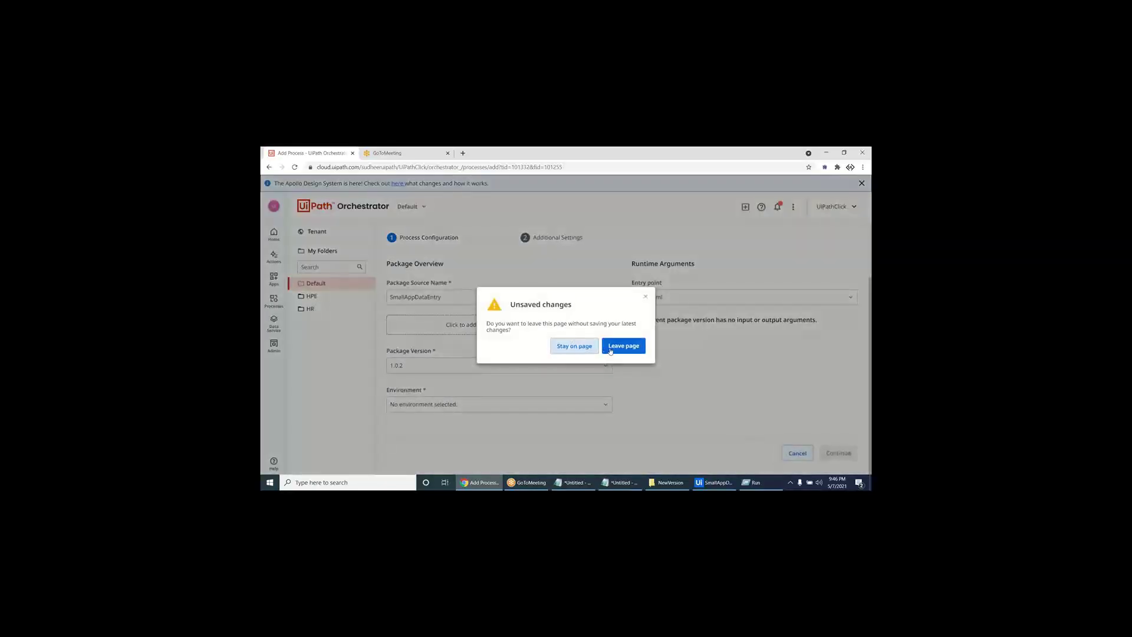
pyautogui.click(611, 348)
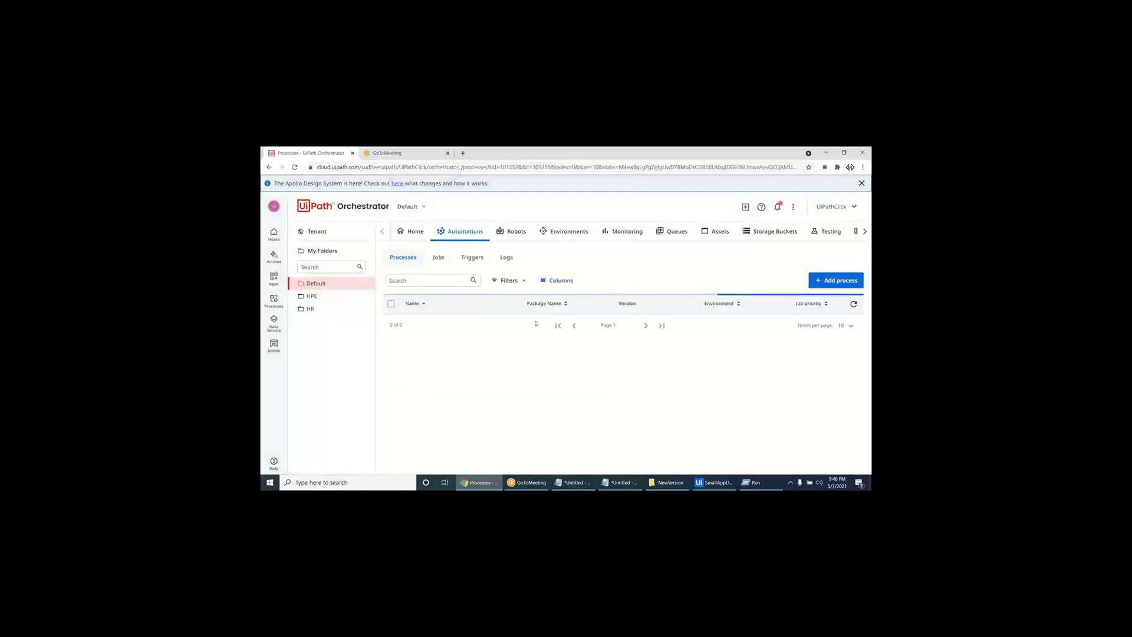
# - Start a new job for the UiDemoDataEntry process from the Jobs page
pyautogui.click(438, 257)
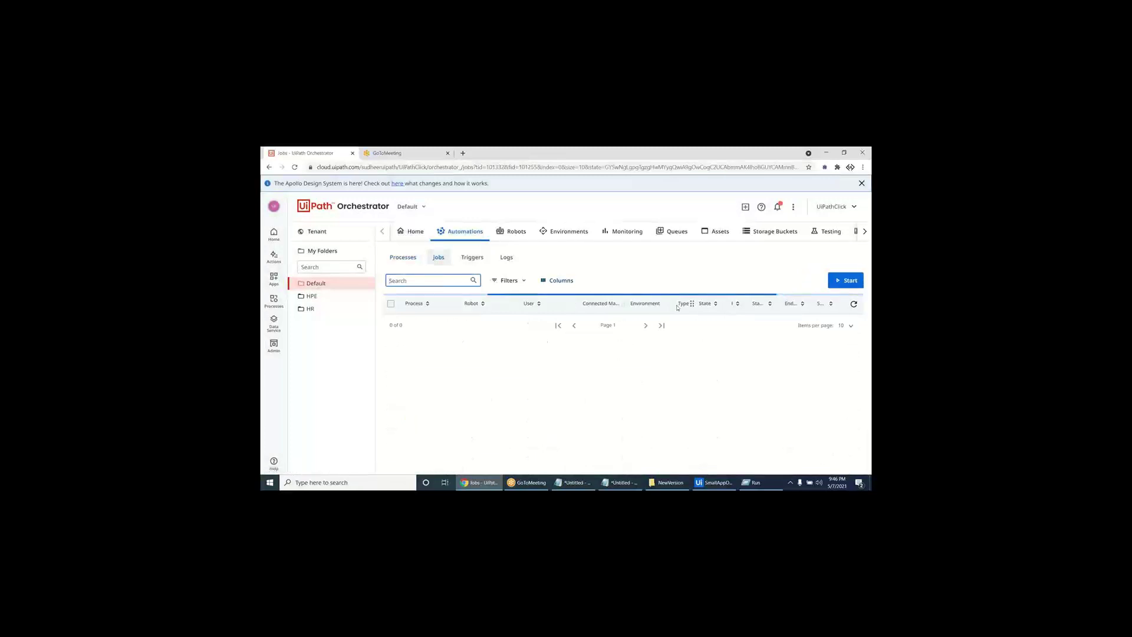
pyautogui.click(835, 283)
pyautogui.click(494, 322)
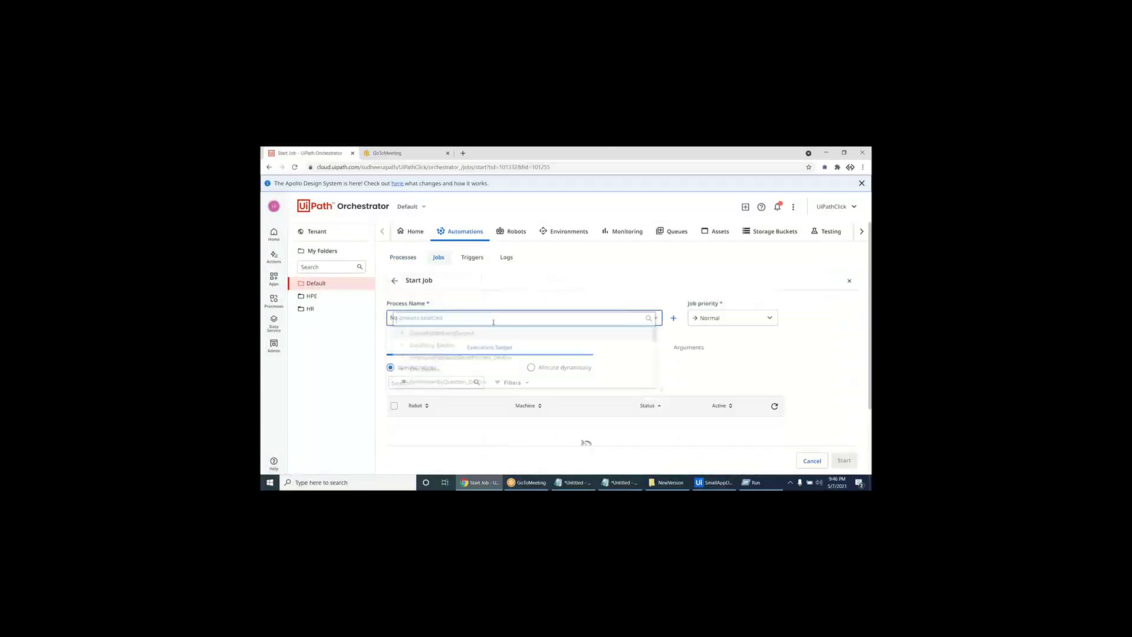
pyautogui.write('uid')
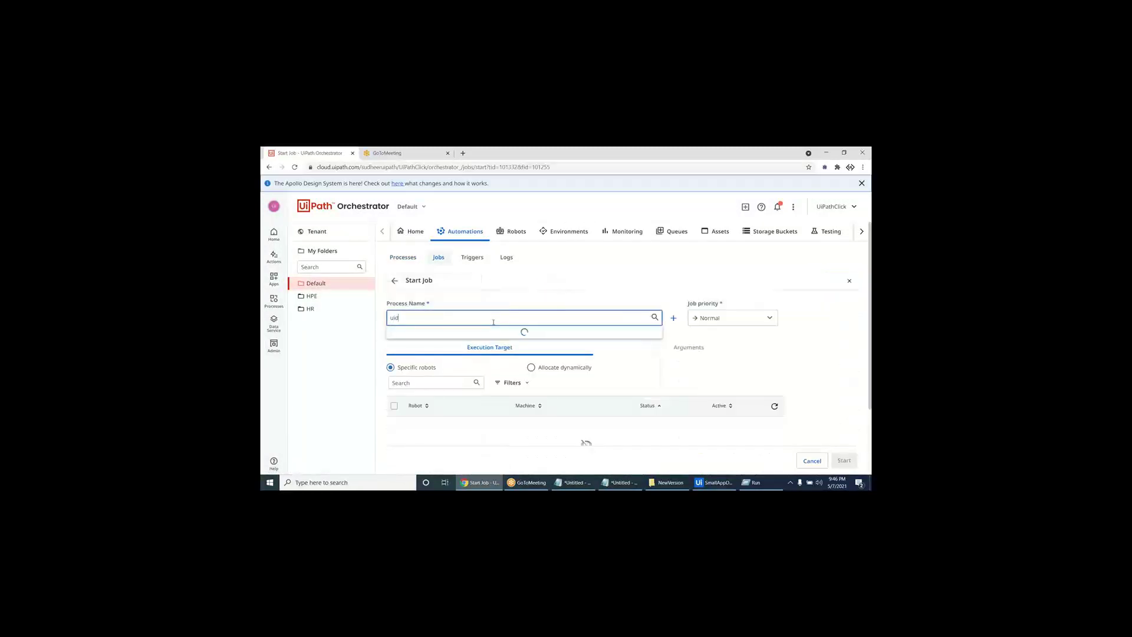
pyautogui.click(493, 332)
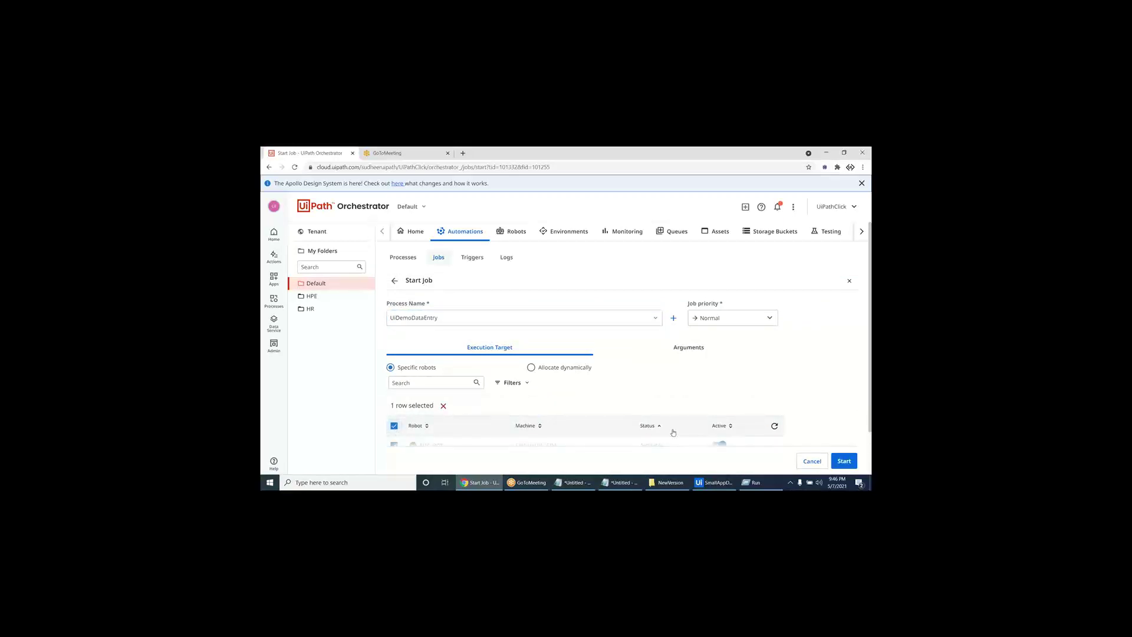
pyautogui.press('super+d')
pyautogui.press('super+r')
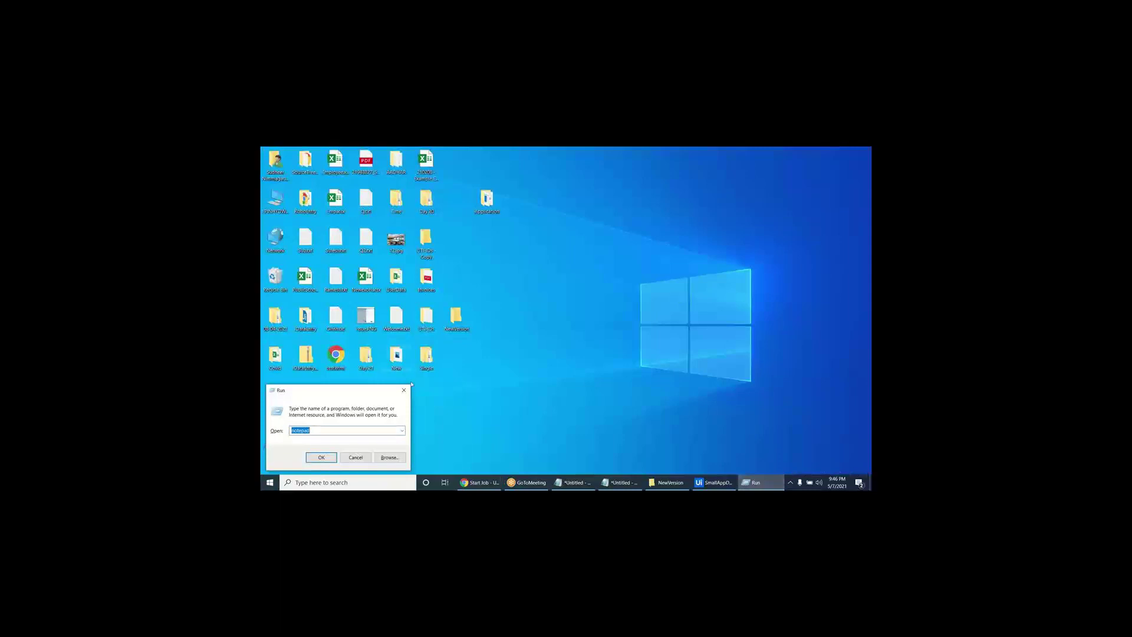
pyautogui.press('Escape')
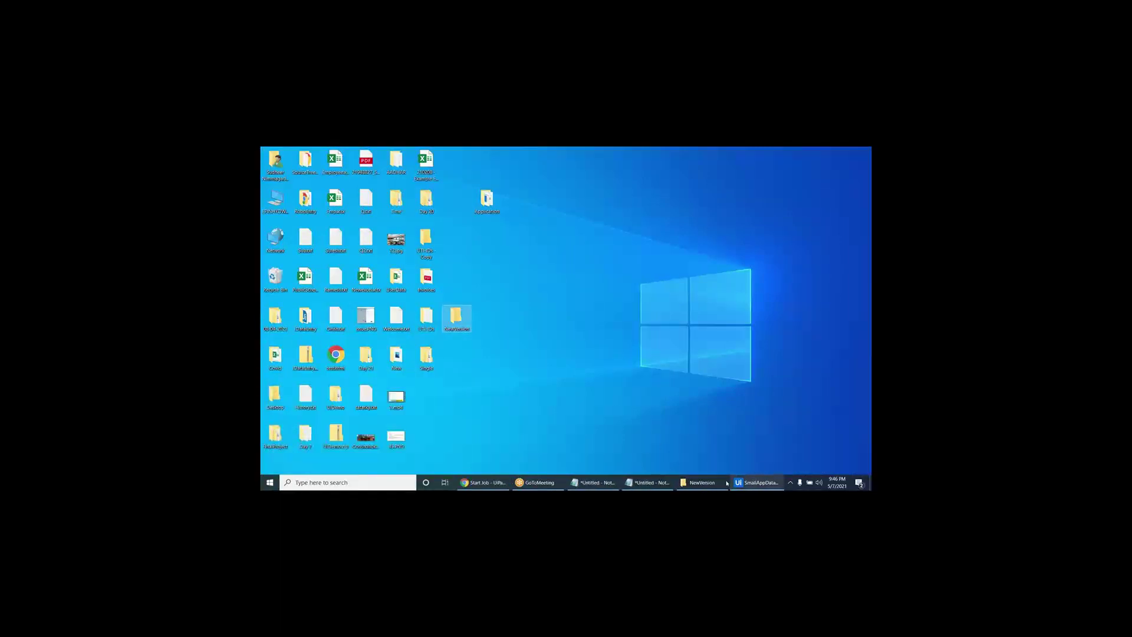
pyautogui.click(482, 483)
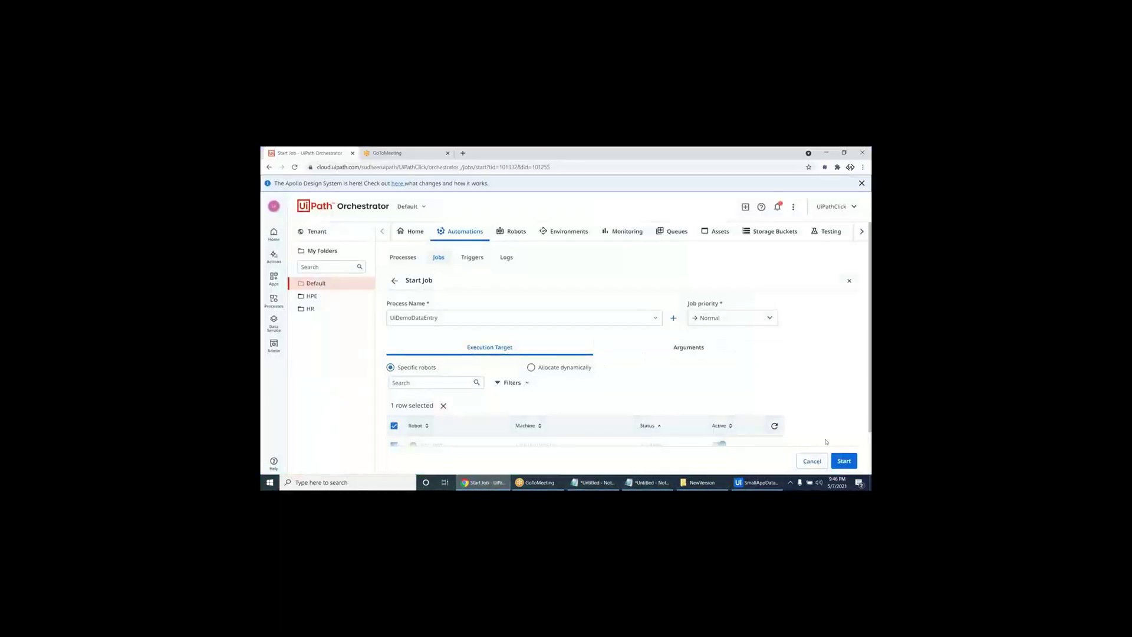
pyautogui.click(843, 461)
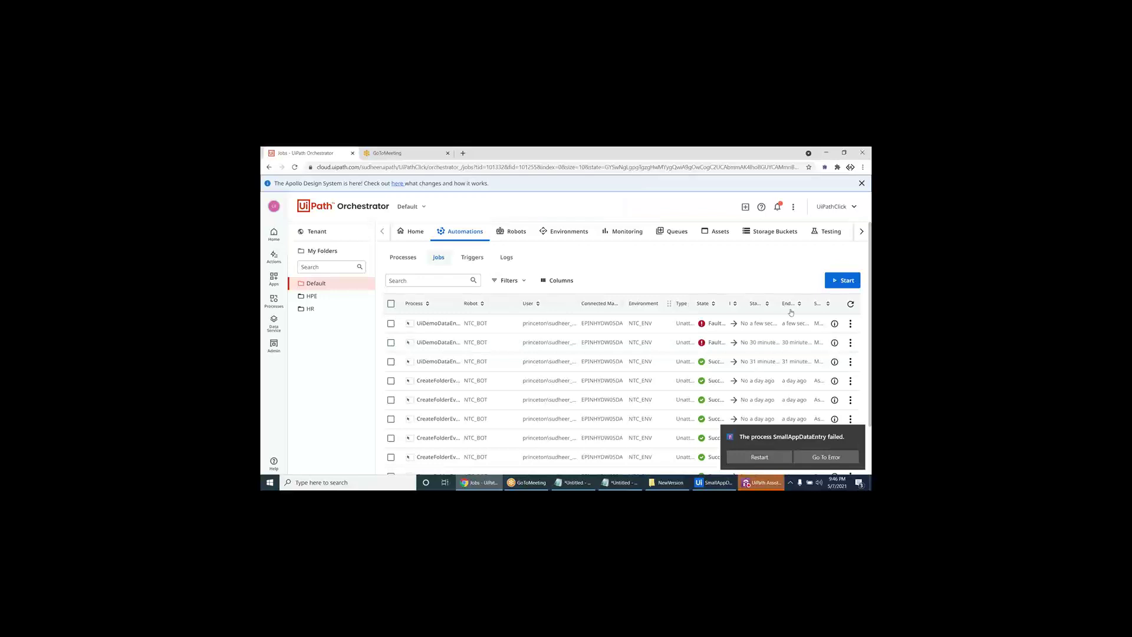
# - Open the latest UiDemoDataEntry job's logs and read its execution-started entry
pyautogui.click(850, 325)
pyautogui.click(838, 340)
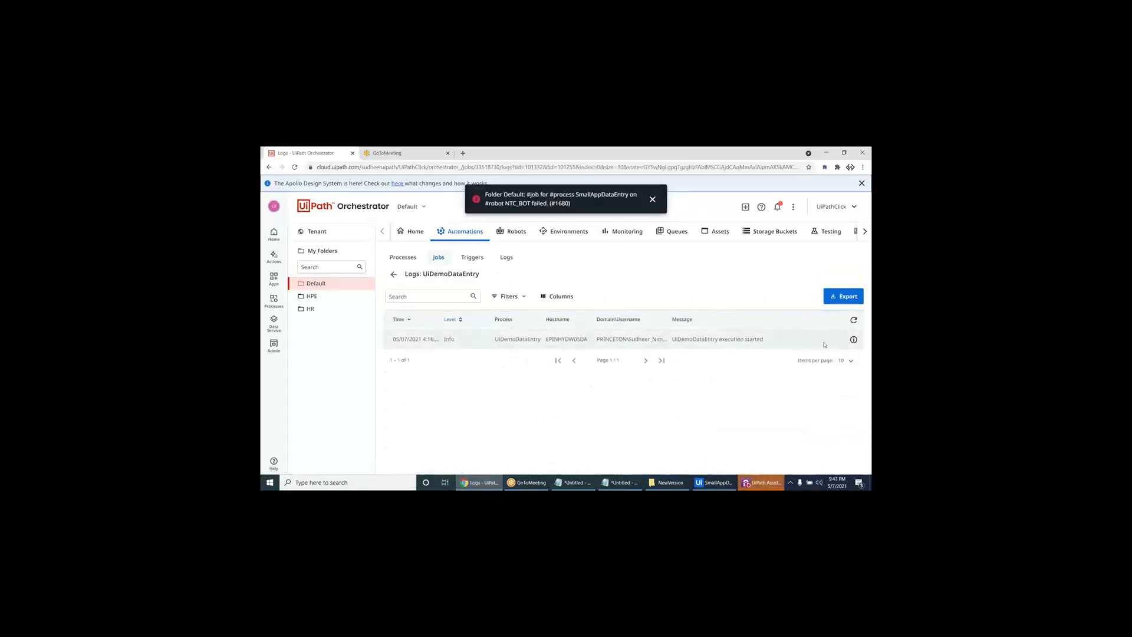
pyautogui.click(853, 339)
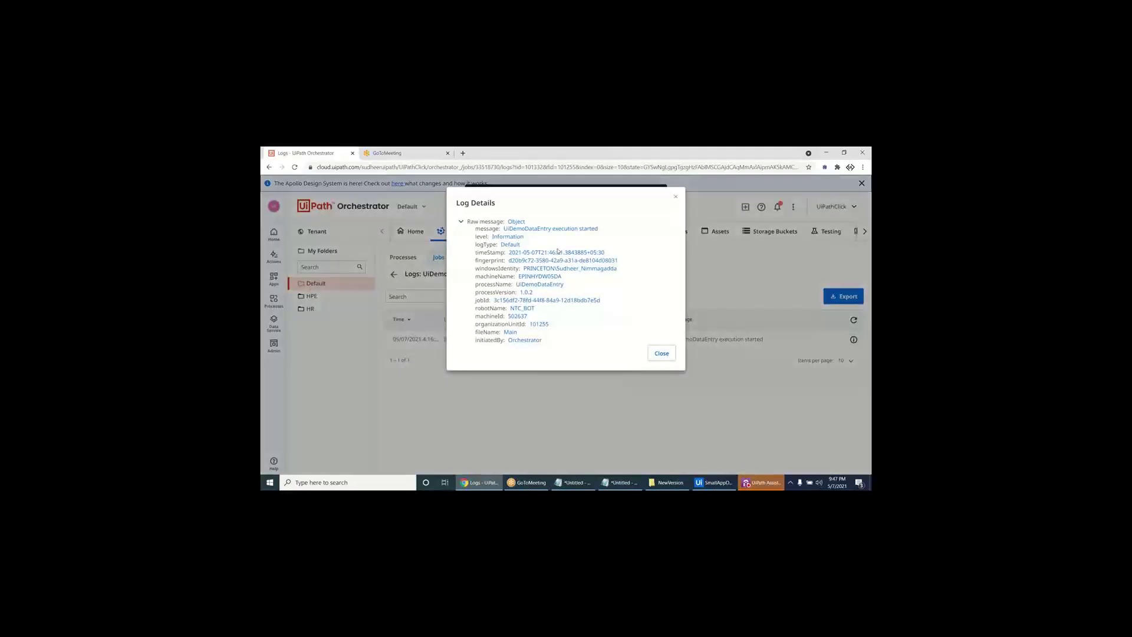
pyautogui.moveTo(549, 228); pyautogui.dragTo(598, 228)
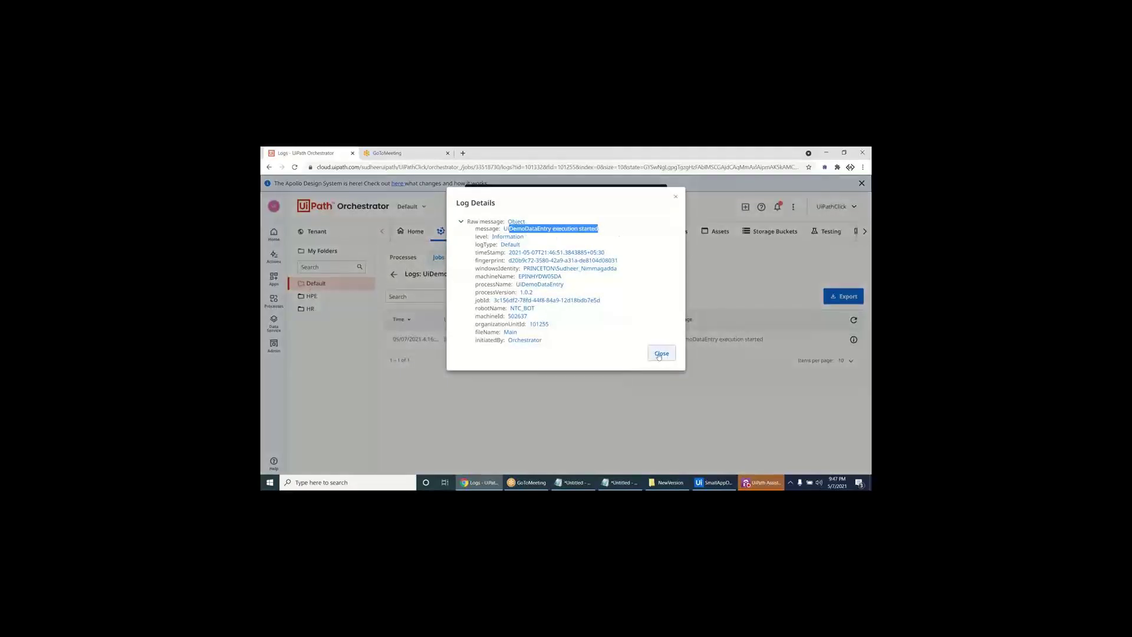
pyautogui.click(662, 353)
pyautogui.click(760, 482)
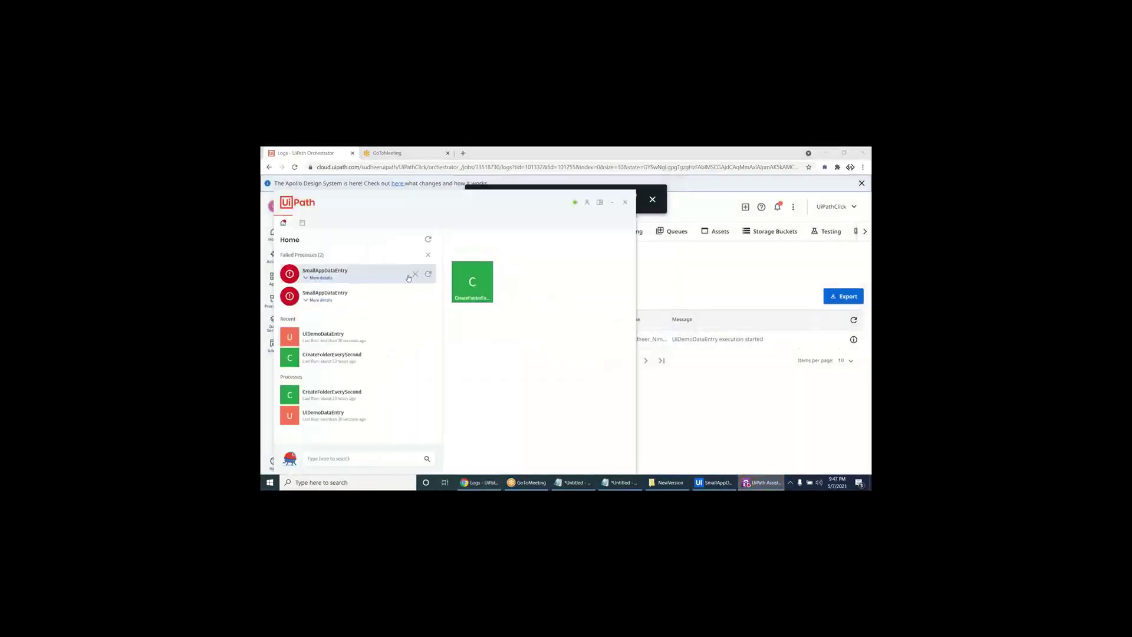
# - Dismiss both failed SmallAppDataEntry notices and hide UiPath Assistant
pyautogui.click(417, 273)
pyautogui.click(417, 273)
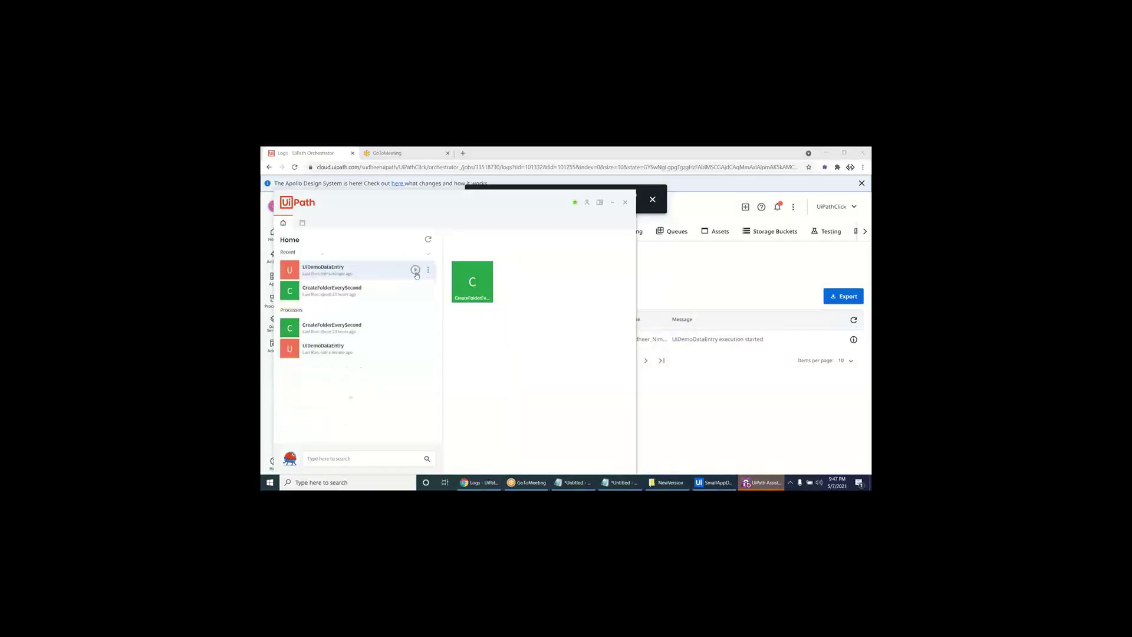
pyautogui.click(428, 270)
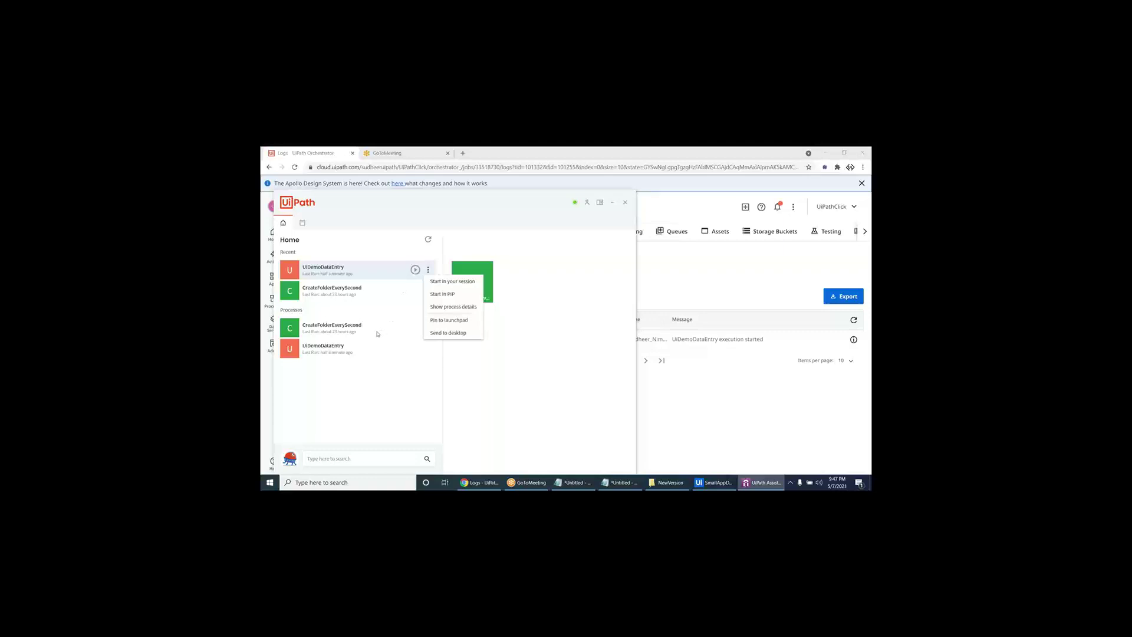
pyautogui.click(489, 383)
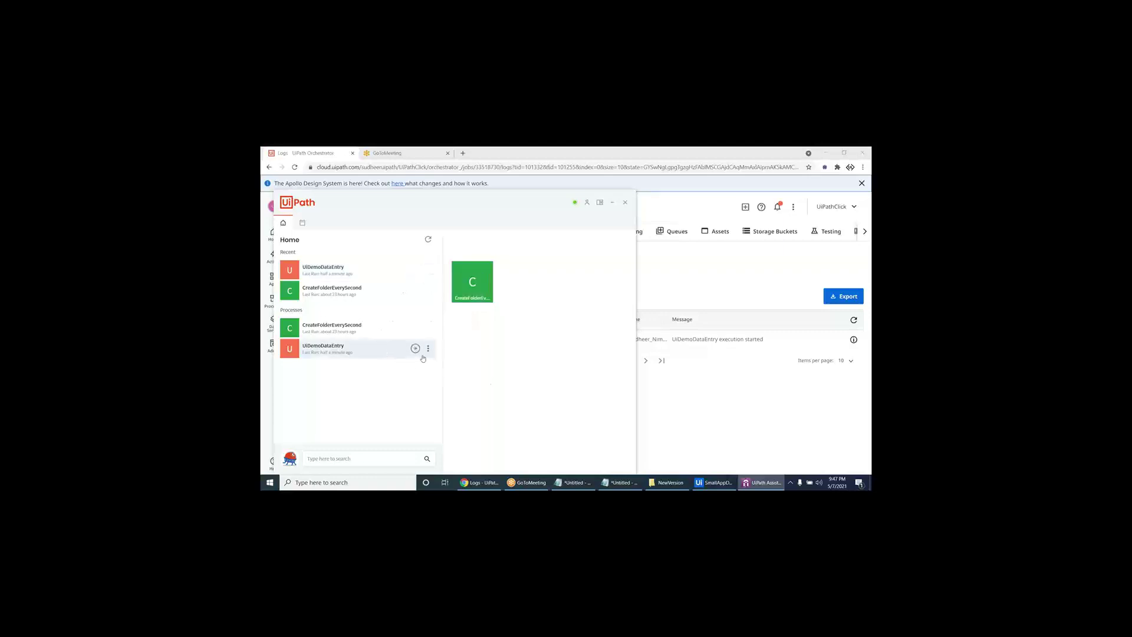
pyautogui.click(734, 411)
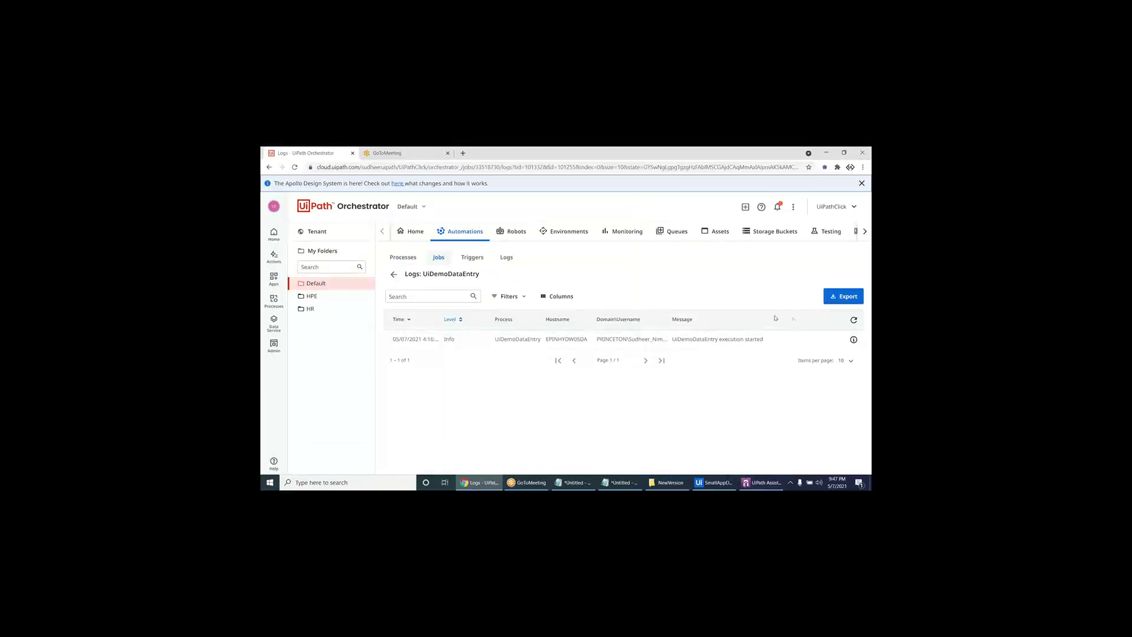
# - Restart the latest faulted UiDemoDataEntry job on NTC_BOT from the Jobs list
pyautogui.click(403, 257)
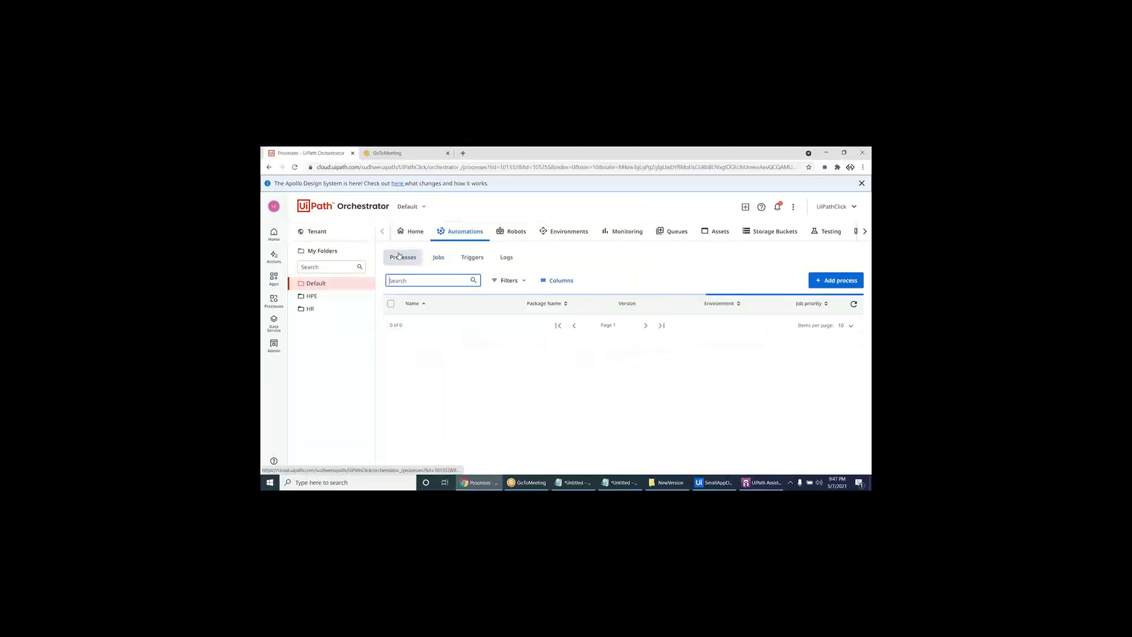
pyautogui.click(437, 257)
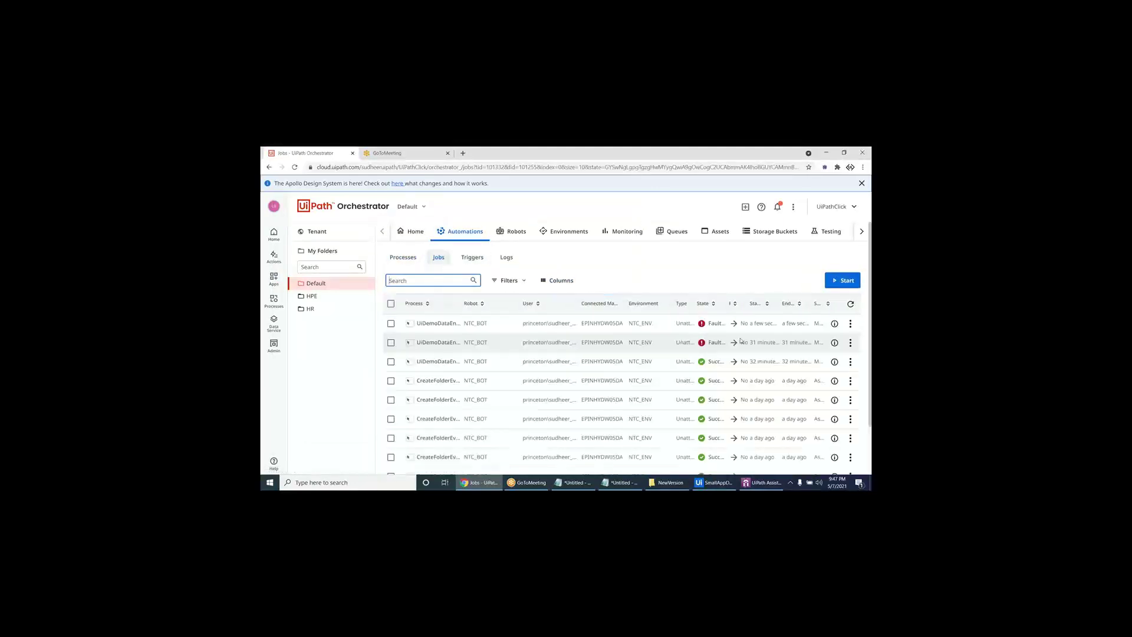
pyautogui.click(851, 324)
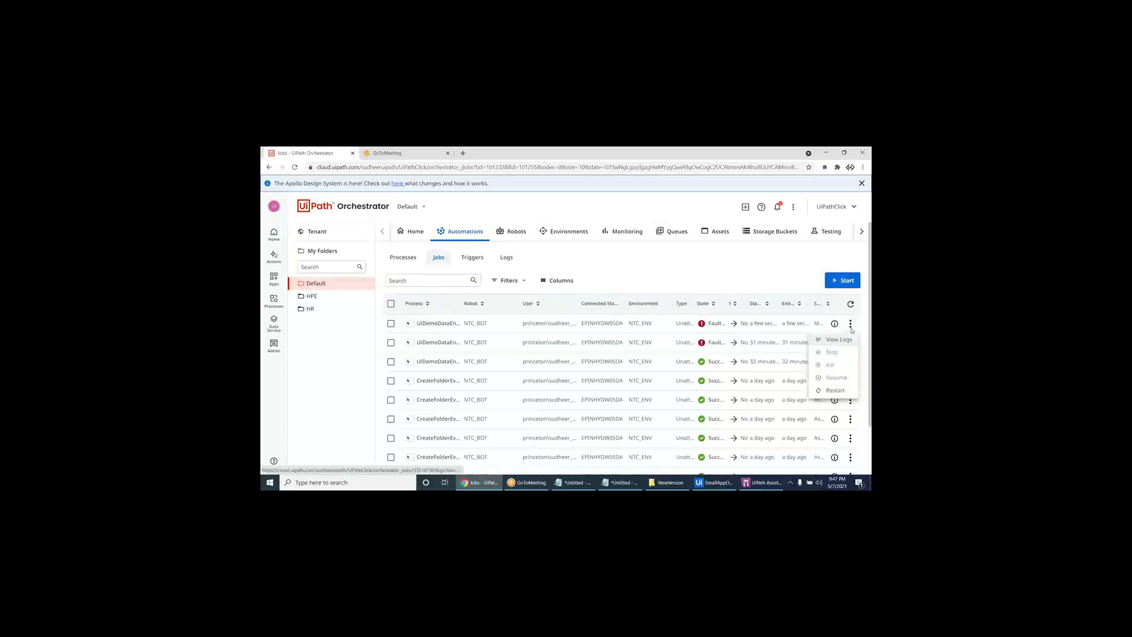
pyautogui.click(836, 391)
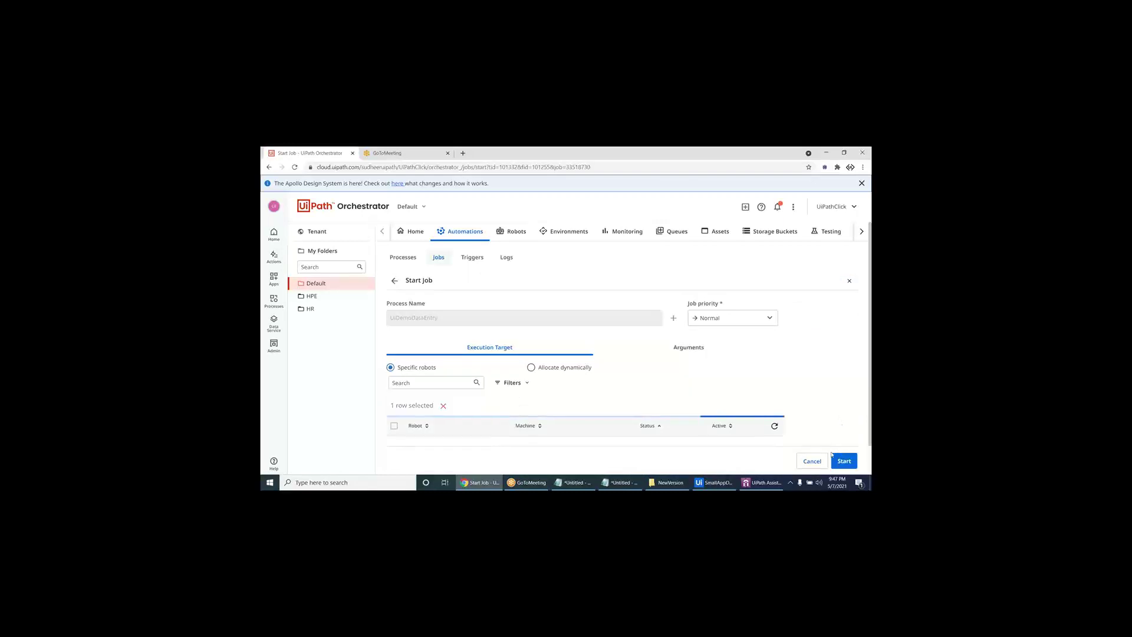
pyautogui.scroll(-2, 578, 439)
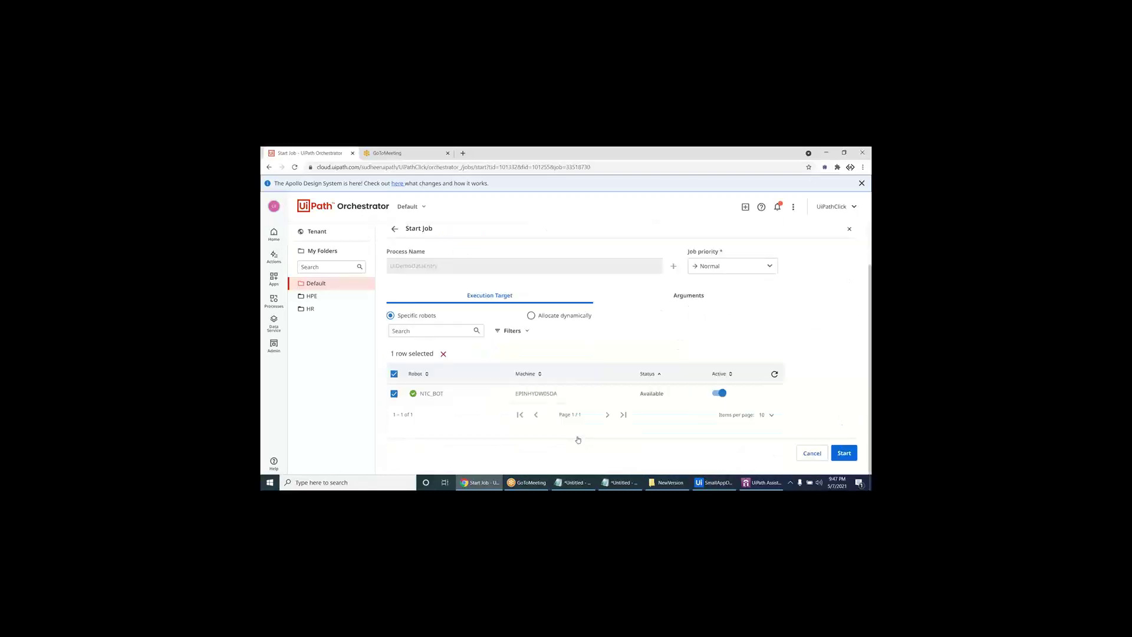
pyautogui.click(844, 453)
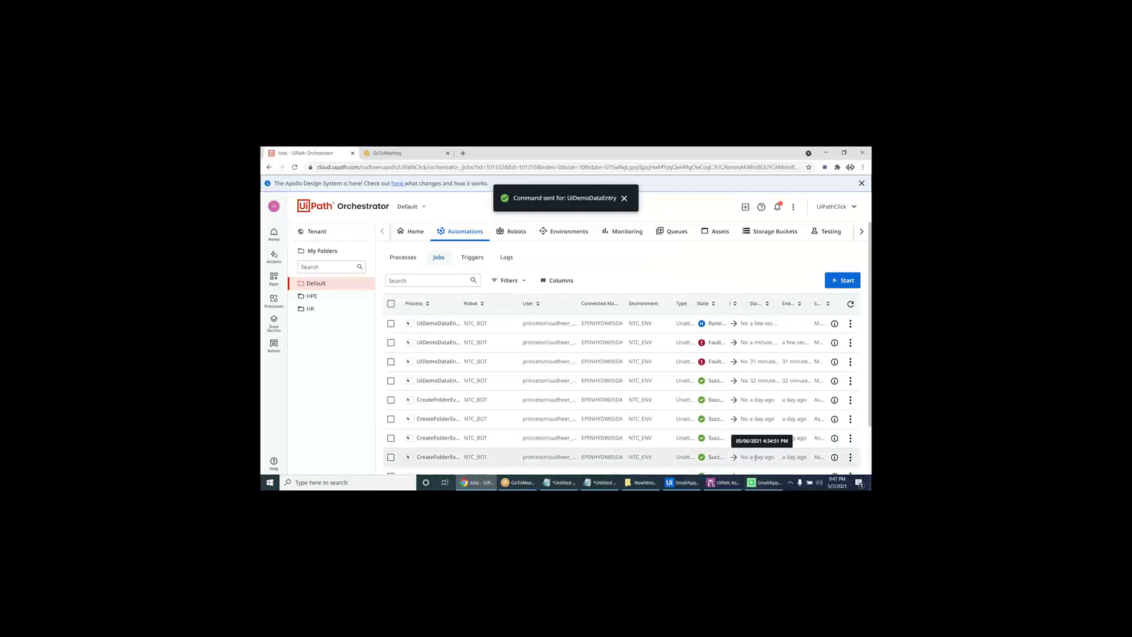
# - Read the SmallAppDataEntry file-not-found error in Assistant, dismiss it, and show the desktop
pyautogui.click(732, 484)
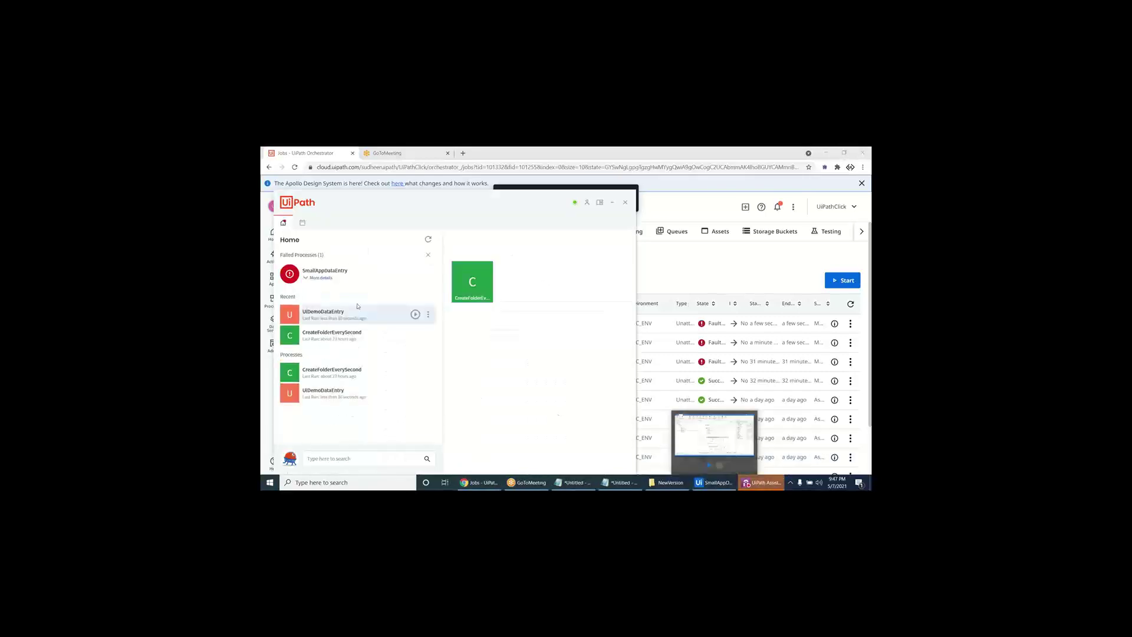
pyautogui.click(322, 278)
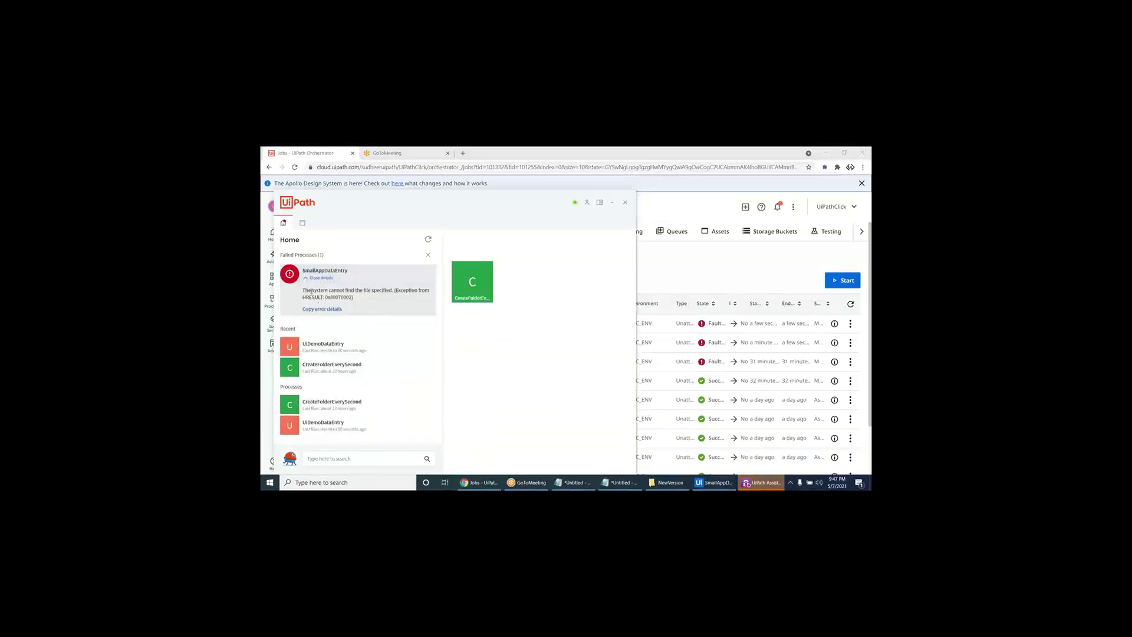
pyautogui.moveTo(311, 290); pyautogui.dragTo(401, 289)
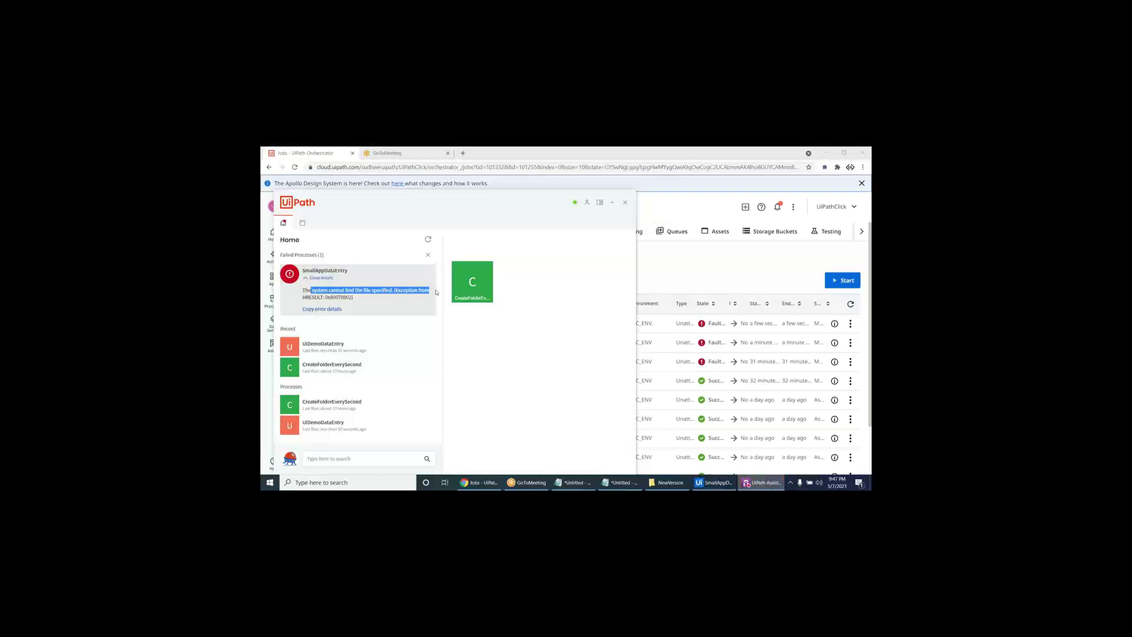
pyautogui.click(417, 305)
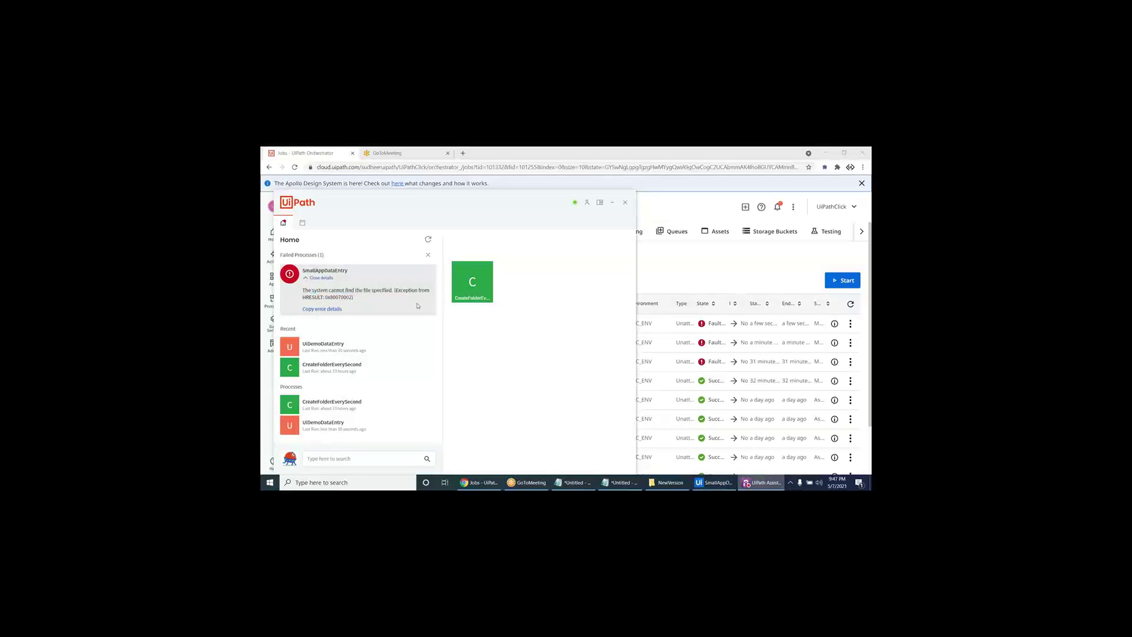
pyautogui.click(428, 254)
pyautogui.click(665, 265)
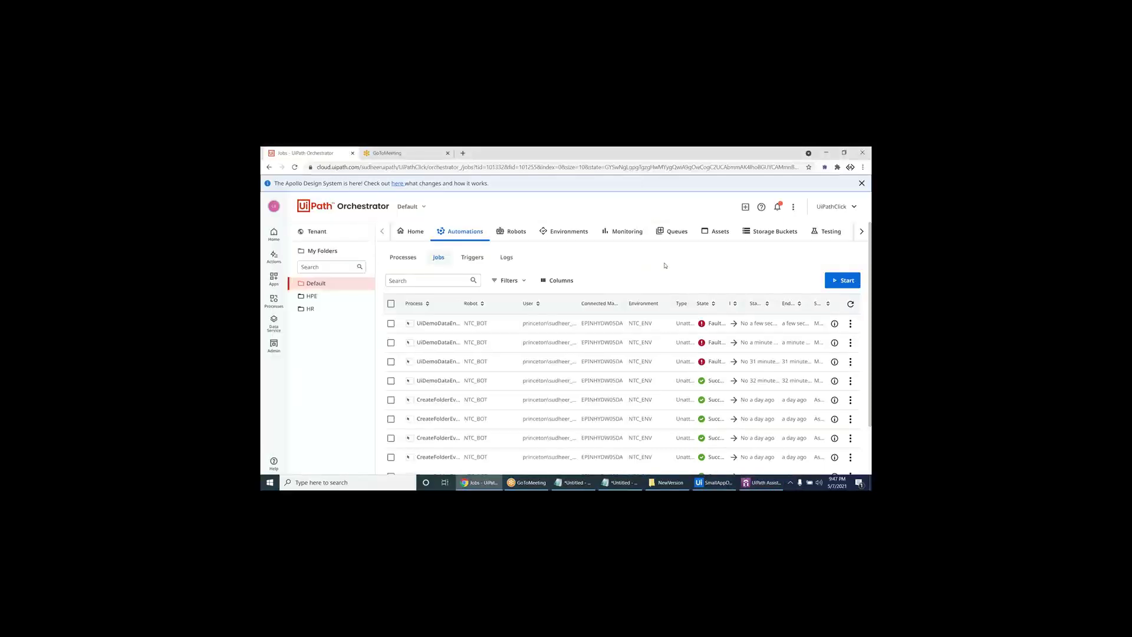
pyautogui.press('super+d')
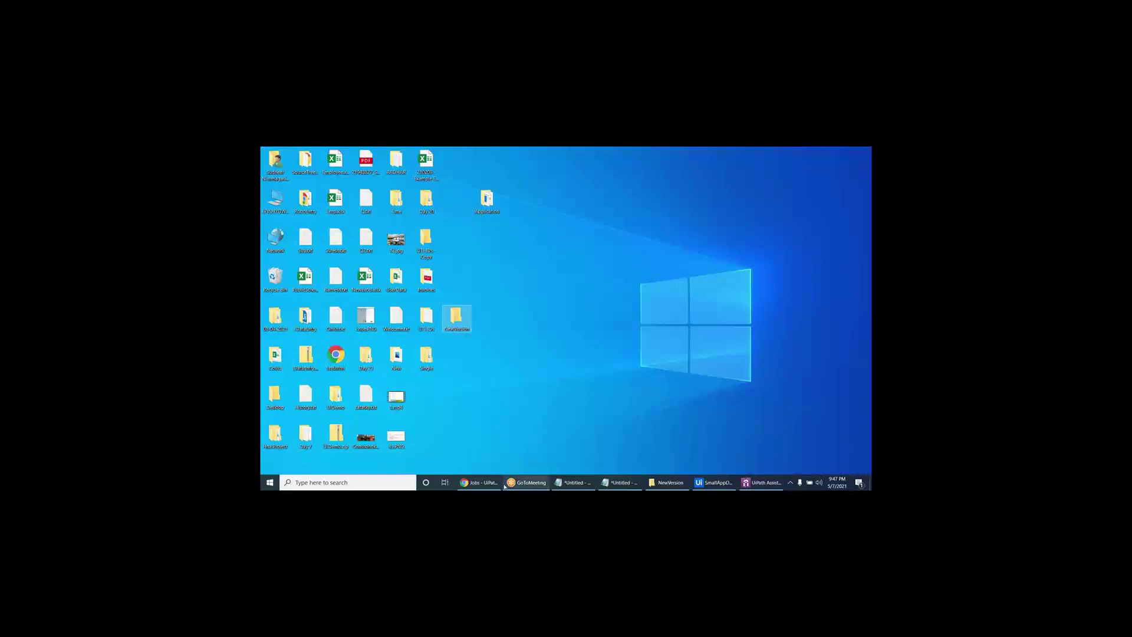
# - Restore the Orchestrator browser window and show the Assets list filtered to 'uid'
pyautogui.click(479, 482)
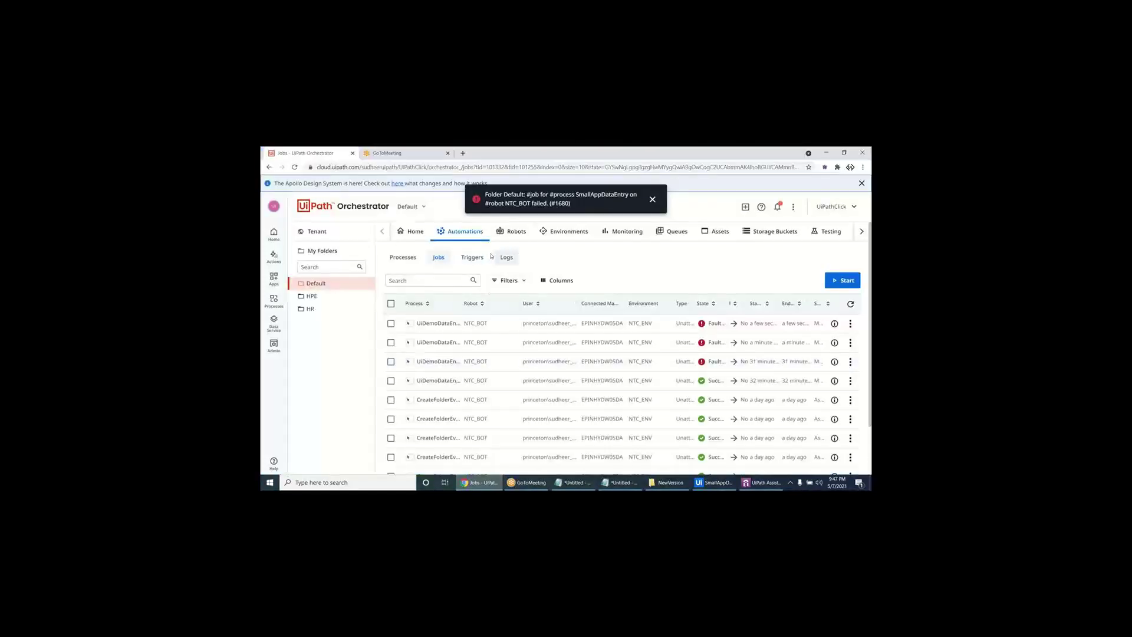
pyautogui.click(702, 233)
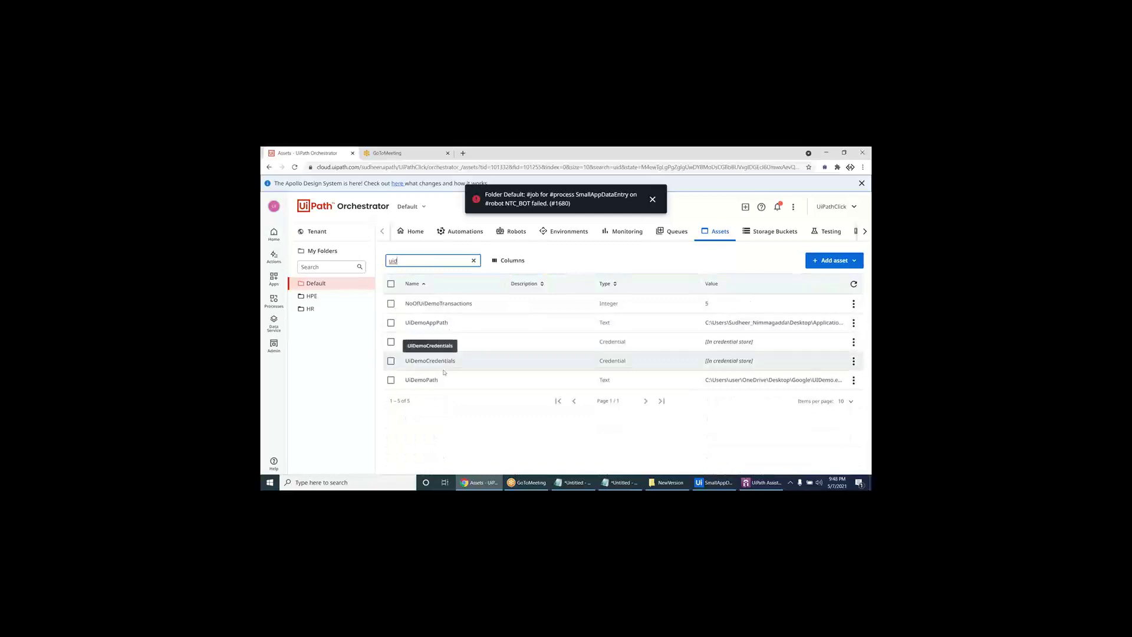
# - Open the UiDemoPath asset's edit form, select its folder path, and leave without saving
pyautogui.click(854, 380)
pyautogui.click(849, 397)
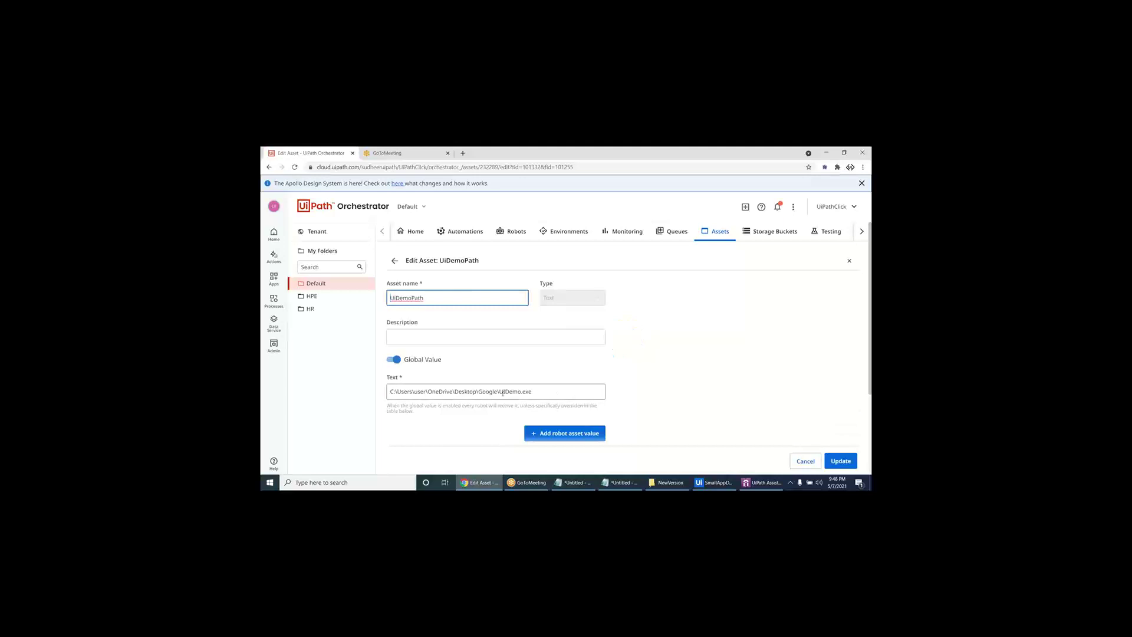
pyautogui.moveTo(499, 392); pyautogui.dragTo(341, 400)
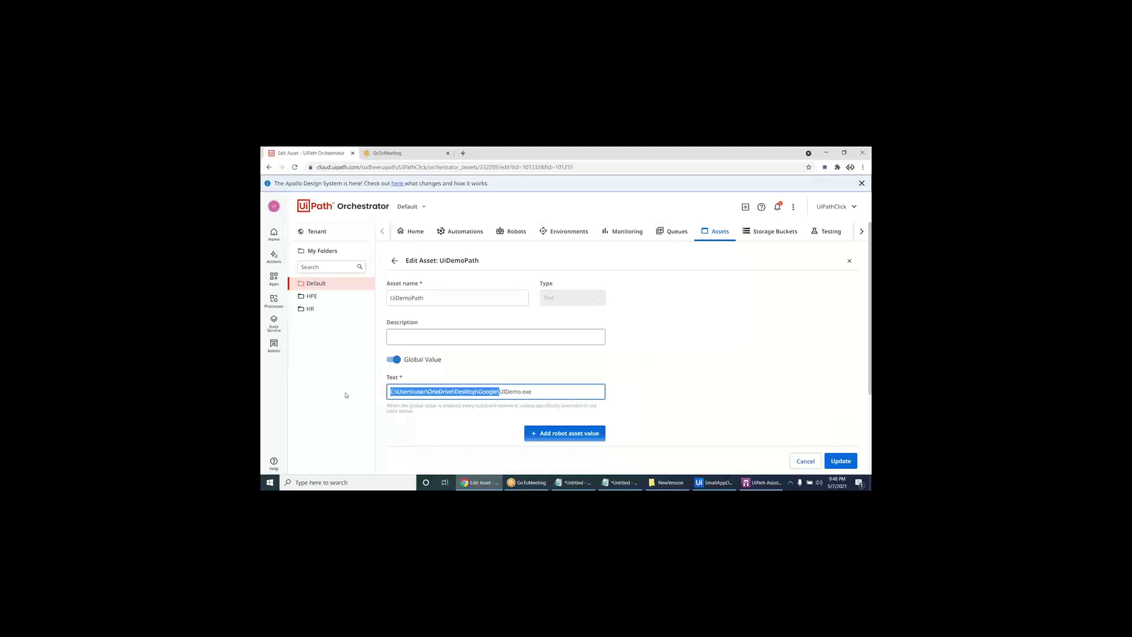
pyautogui.click(394, 260)
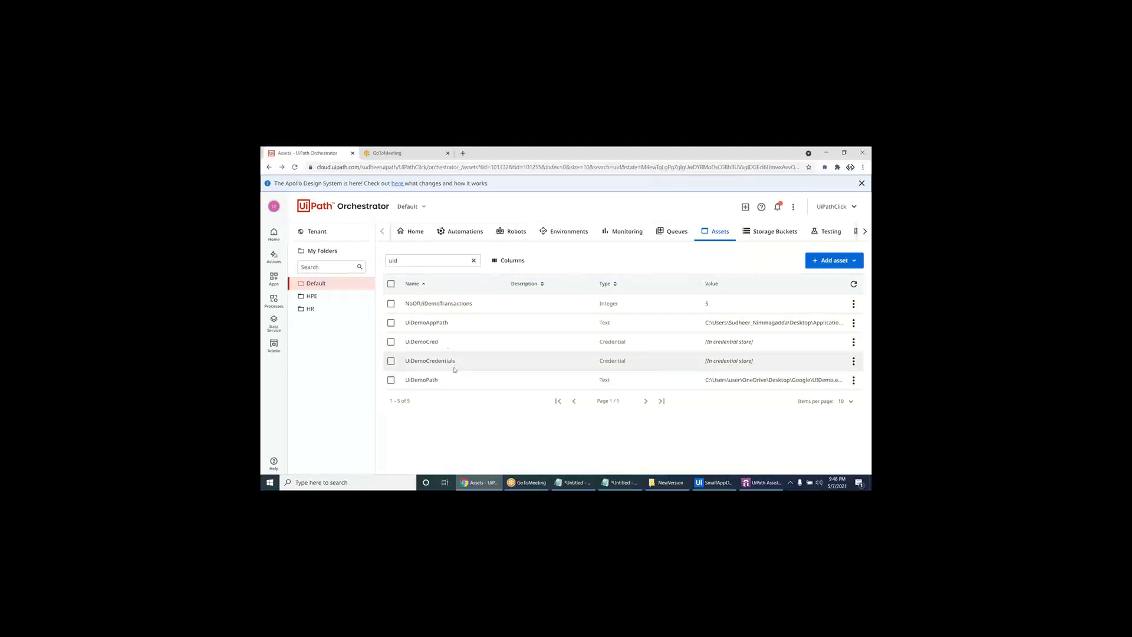
# - Copy the folder part of the UiDemoAppPath asset's uidemo.exe path from its Text value
pyautogui.doubleClick(426, 322)
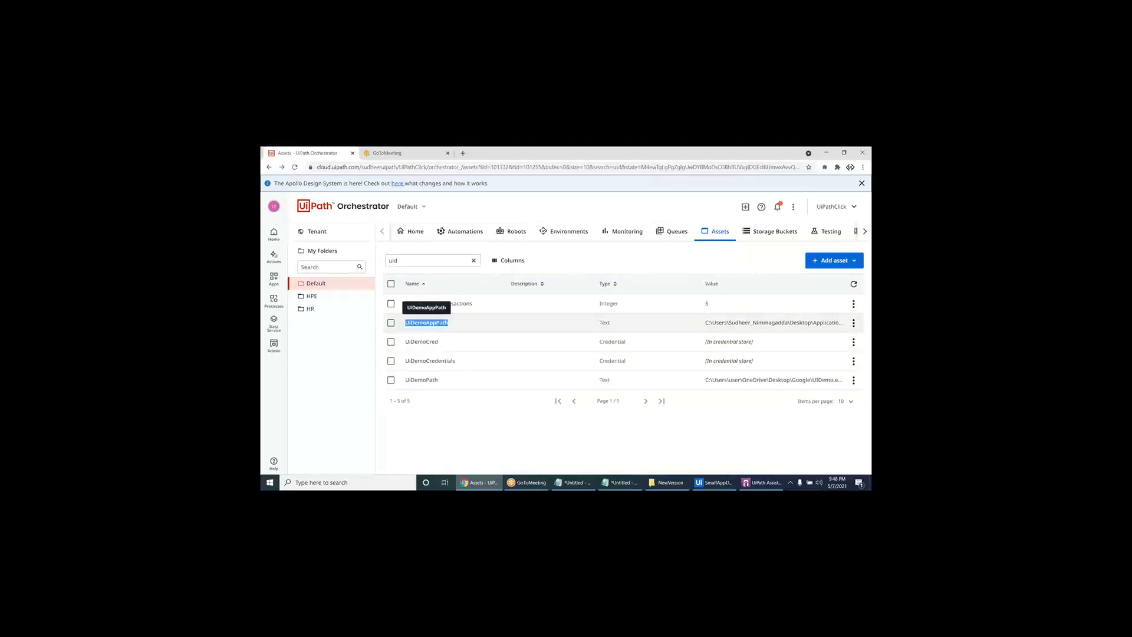
pyautogui.click(854, 323)
pyautogui.click(845, 342)
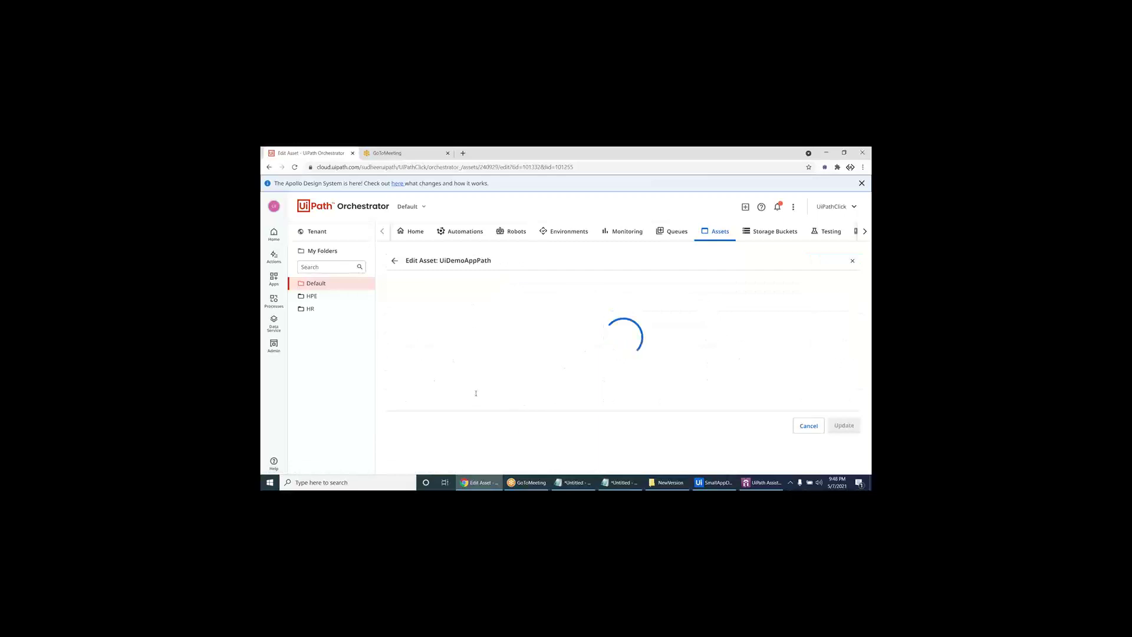
pyautogui.moveTo(532, 391); pyautogui.dragTo(326, 370)
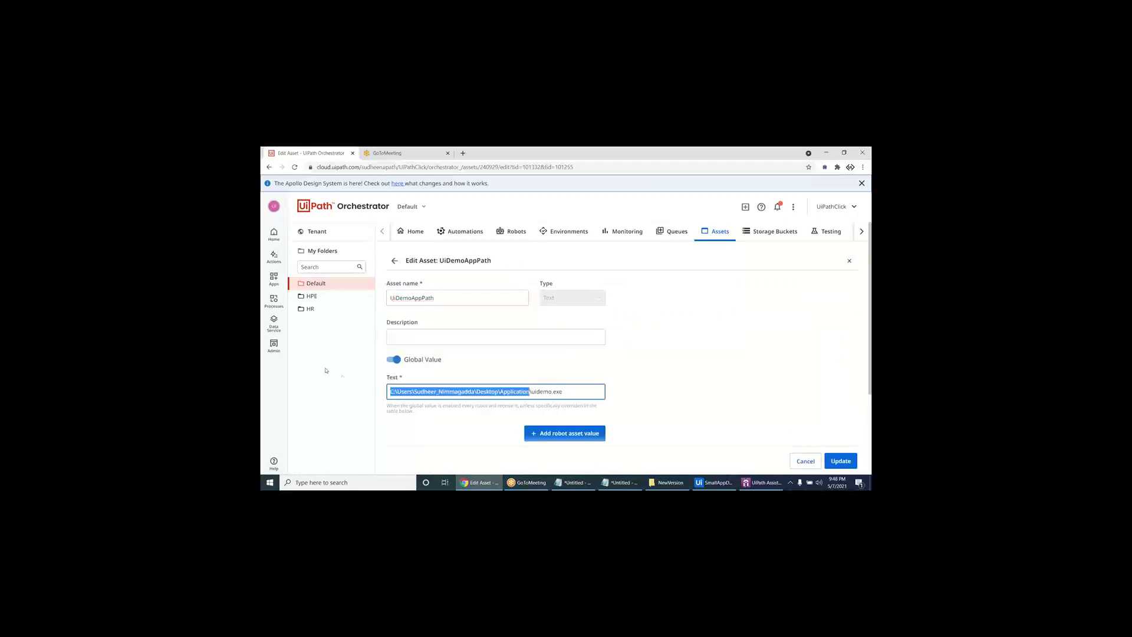
pyautogui.rightClick(411, 392)
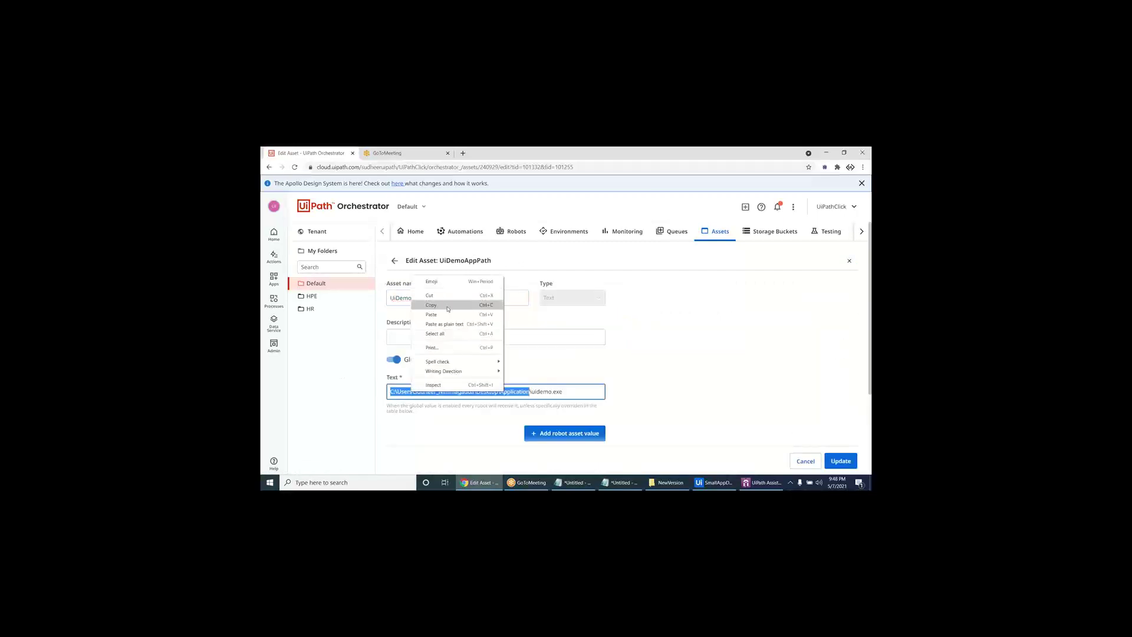
pyautogui.click(450, 304)
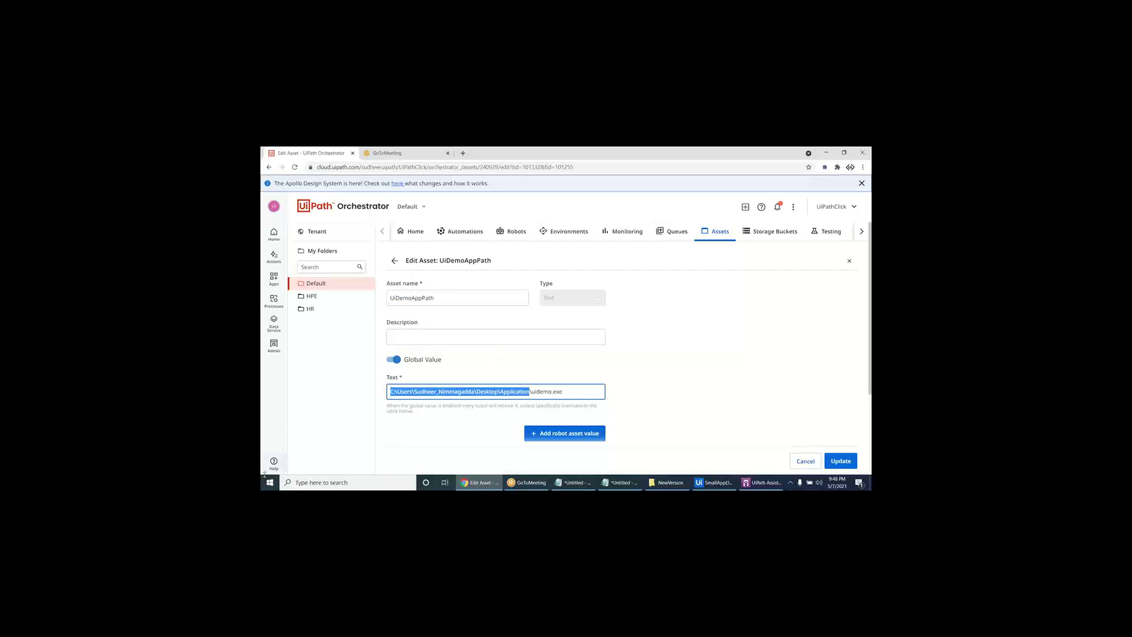
pyautogui.rightClick(270, 481)
# - Open the copied Desktop Application folder through Run, revealing it holds only Transactions.xlsx
pyautogui.click(282, 444)
pyautogui.hotkey('ctrl', 'v')
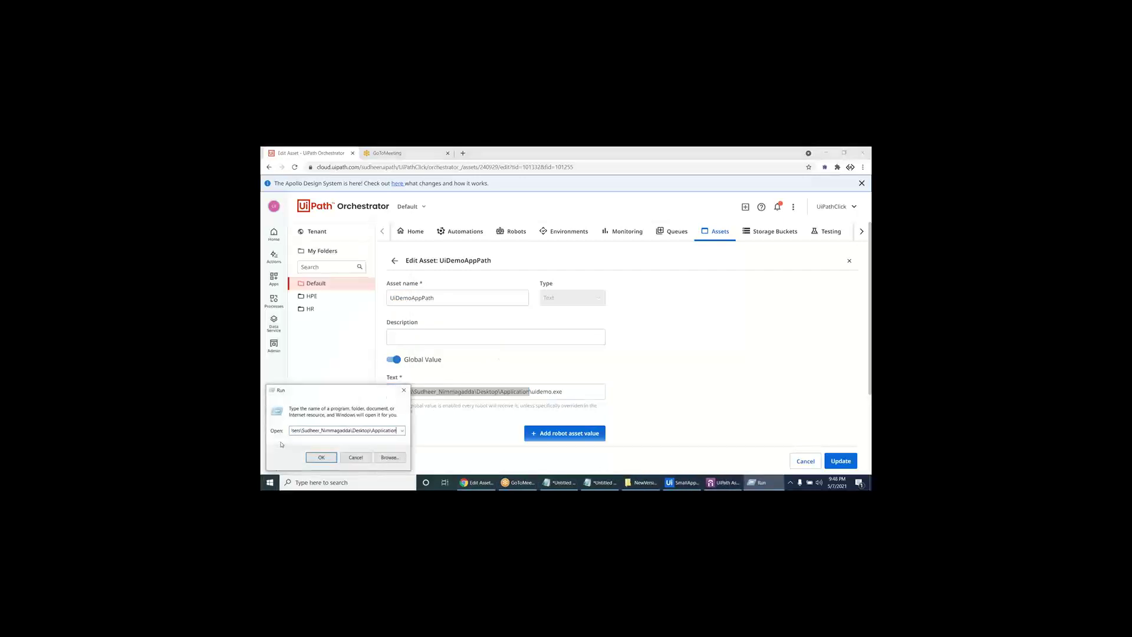
pyautogui.press('Return')
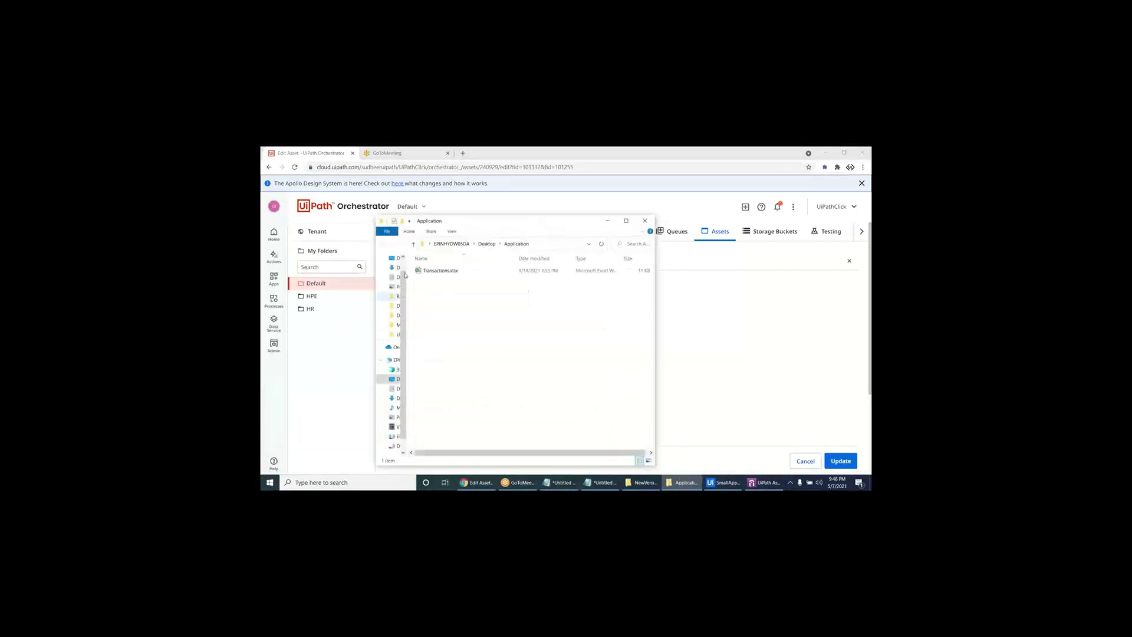
pyautogui.moveTo(499, 224); pyautogui.dragTo(743, 273)
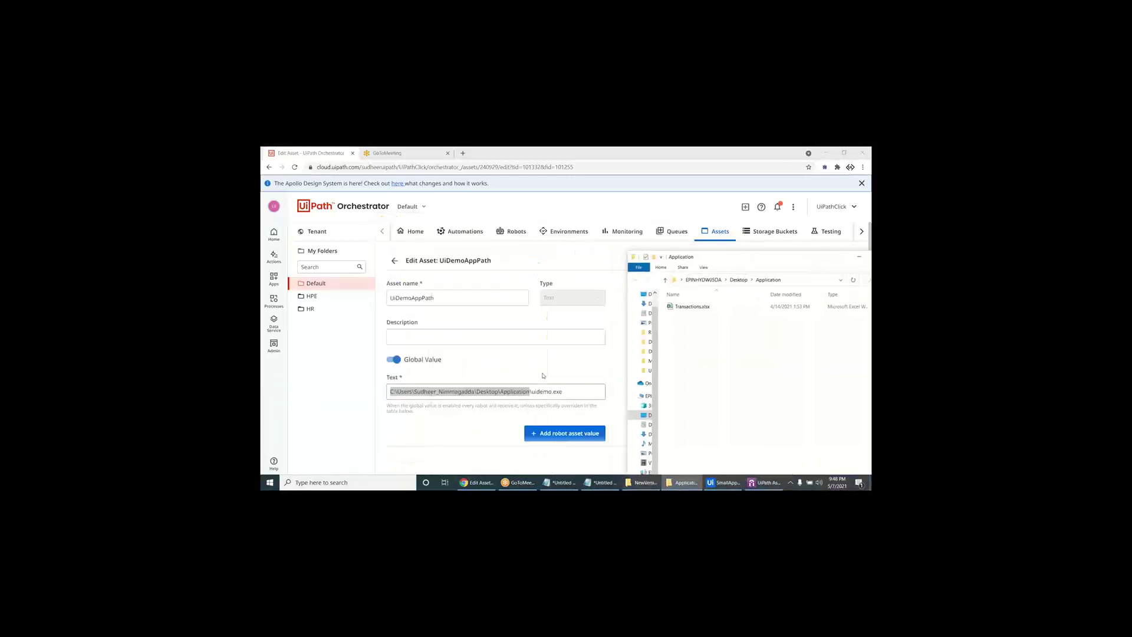
# - Copy the full path of UIDemo.exe from the desktop's NewVersion folder
pyautogui.press('super+d')
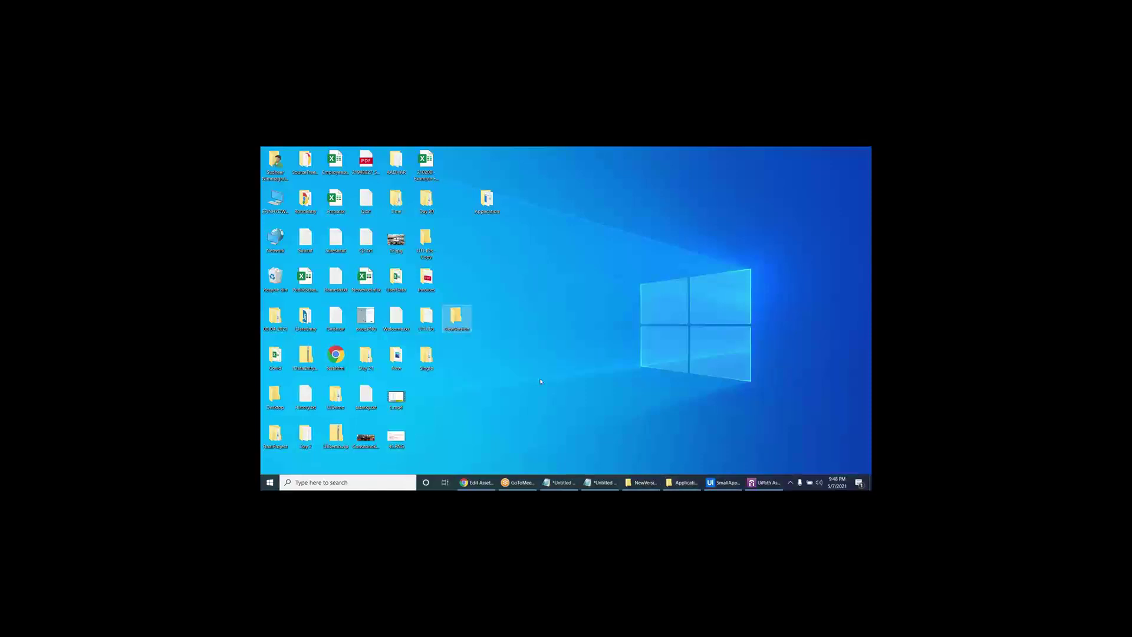
pyautogui.doubleClick(457, 321)
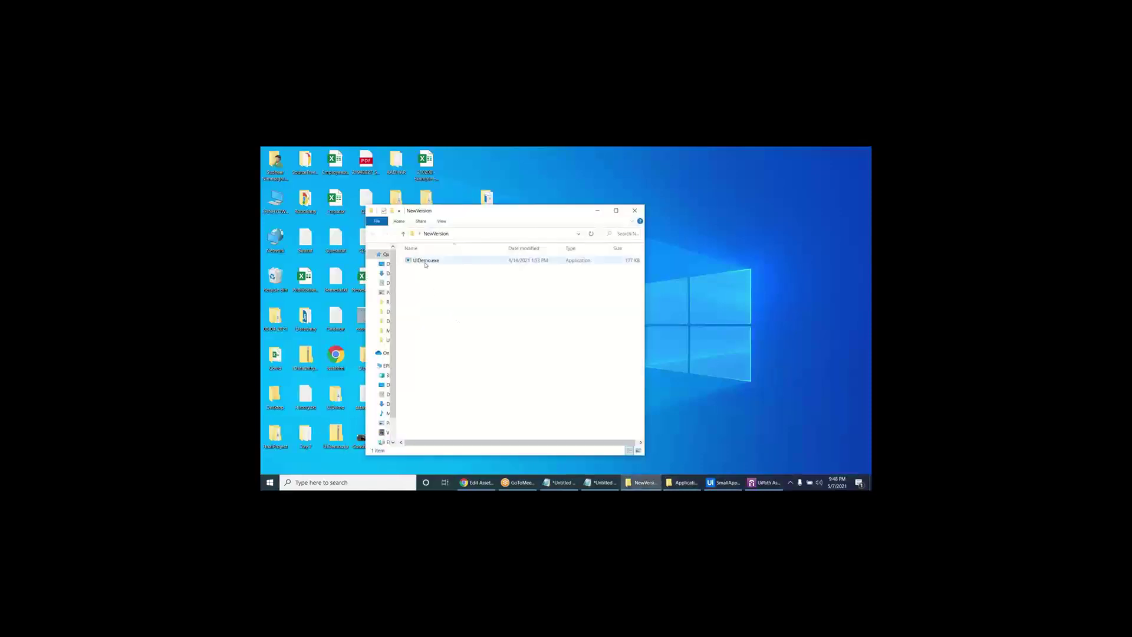
pyautogui.keyDown('shift'); pyautogui.rightClick(425, 263); pyautogui.keyUp('shift')
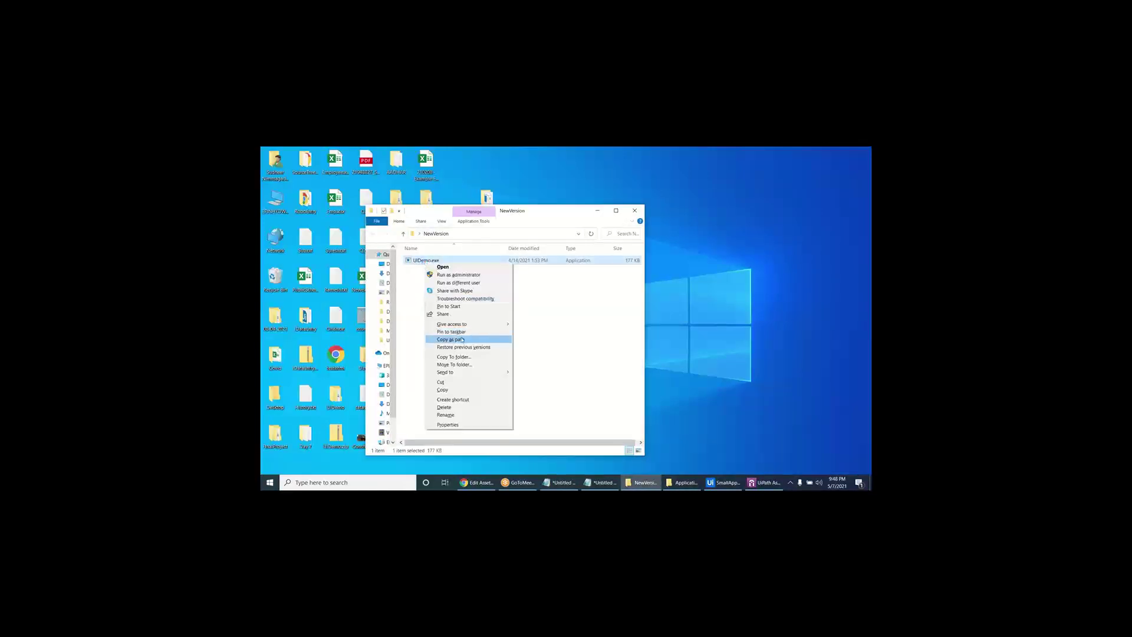
pyautogui.click(462, 339)
pyautogui.click(477, 482)
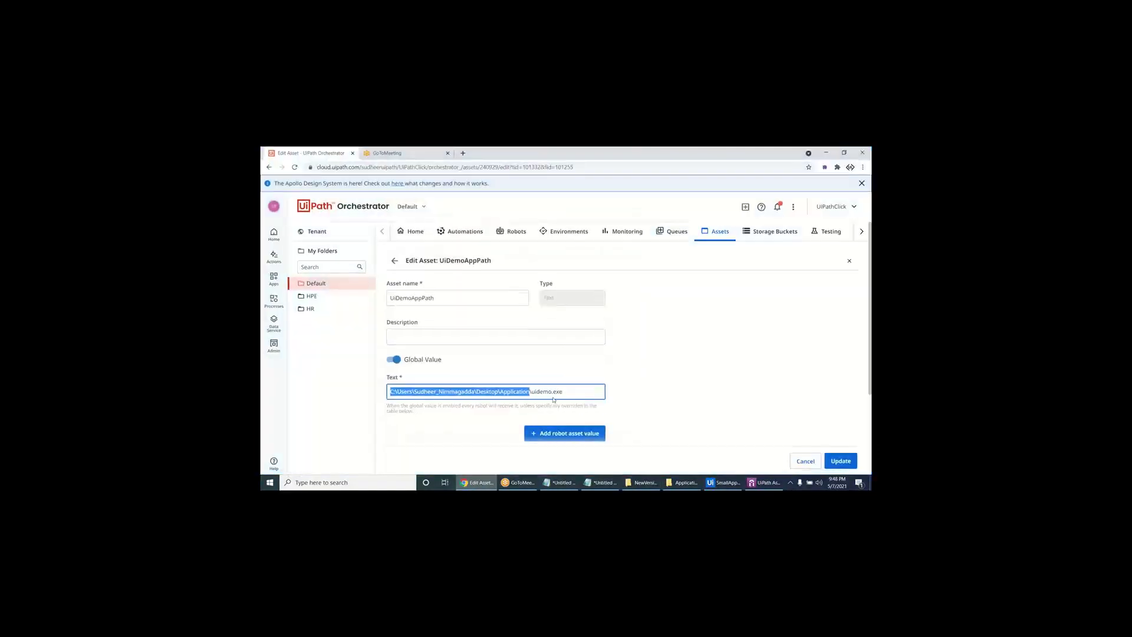
# - Replace UiDemoAppPath's Text with the unquoted NewVersion UIDemo.exe path and update the asset
pyautogui.click(568, 392)
pyautogui.hotkey('ctrl', 'a')
pyautogui.hotkey('ctrl', 'v')
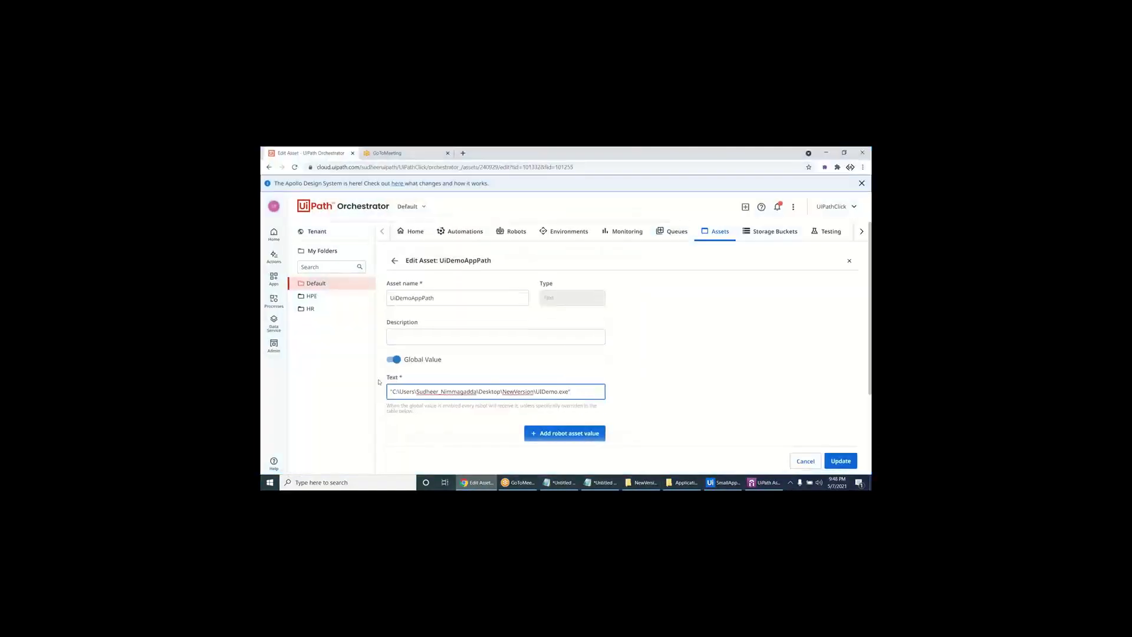
pyautogui.press('BackSpace')
pyautogui.press('Home')
pyautogui.press('Delete')
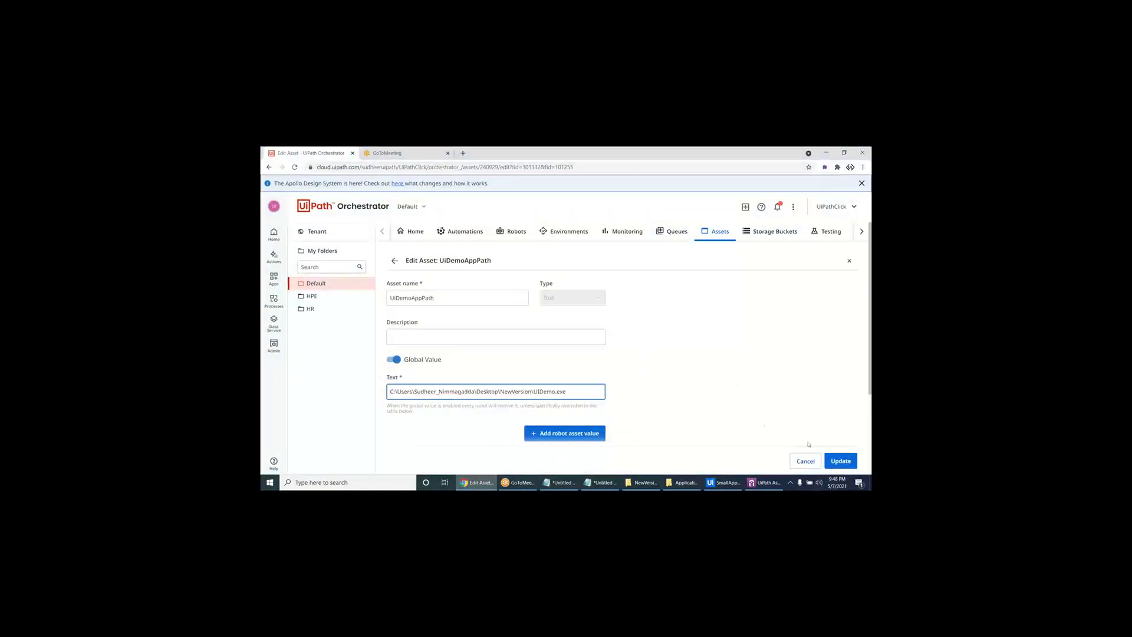
pyautogui.click(838, 462)
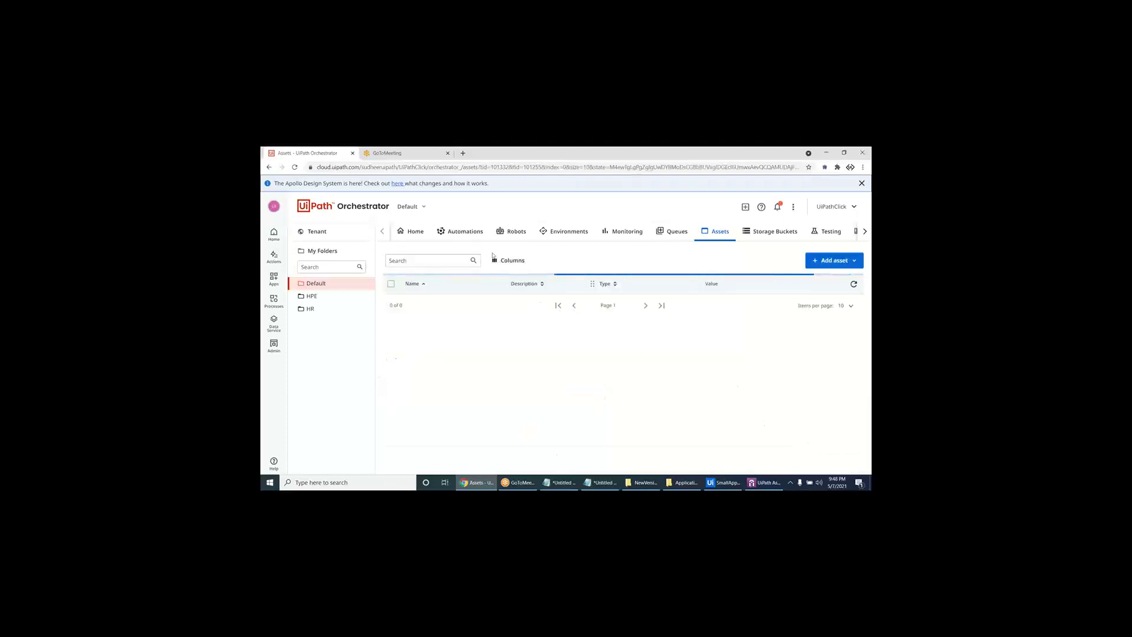
# - Restart the UiDemoDataEntry job from the Jobs list and let it finish successfully
pyautogui.click(466, 231)
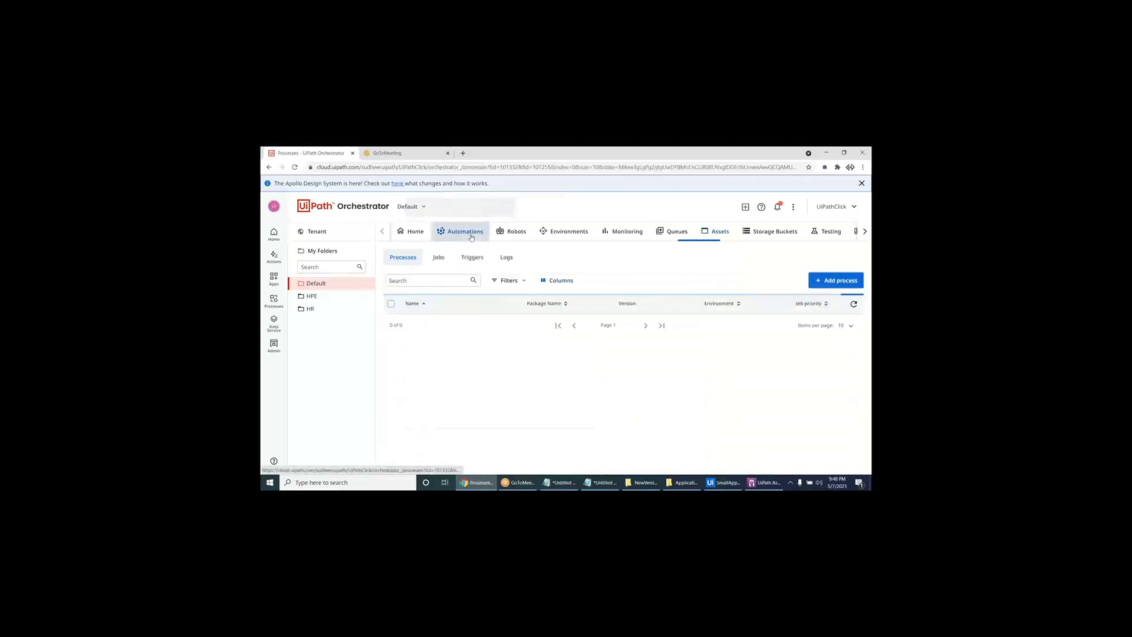
pyautogui.click(439, 257)
pyautogui.click(850, 323)
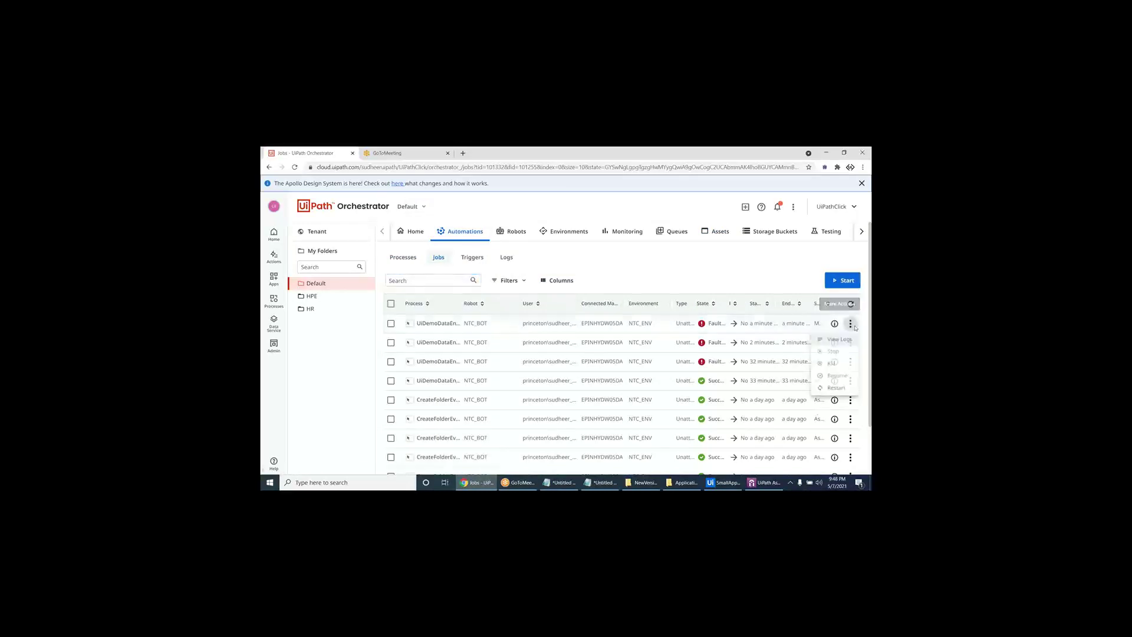
pyautogui.click(835, 390)
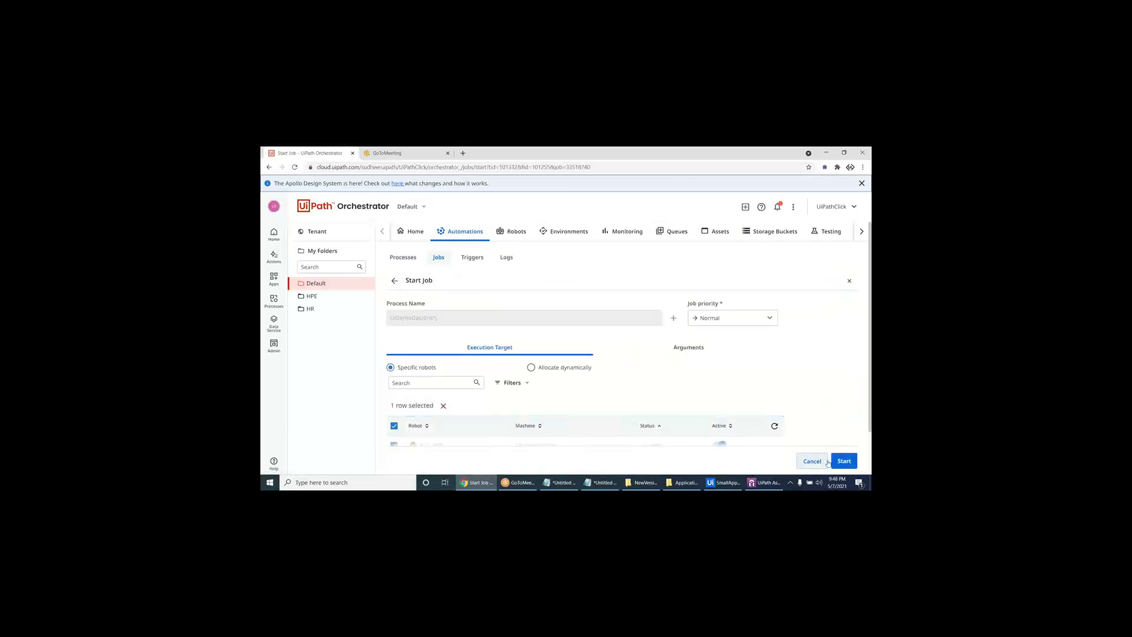
pyautogui.click(845, 461)
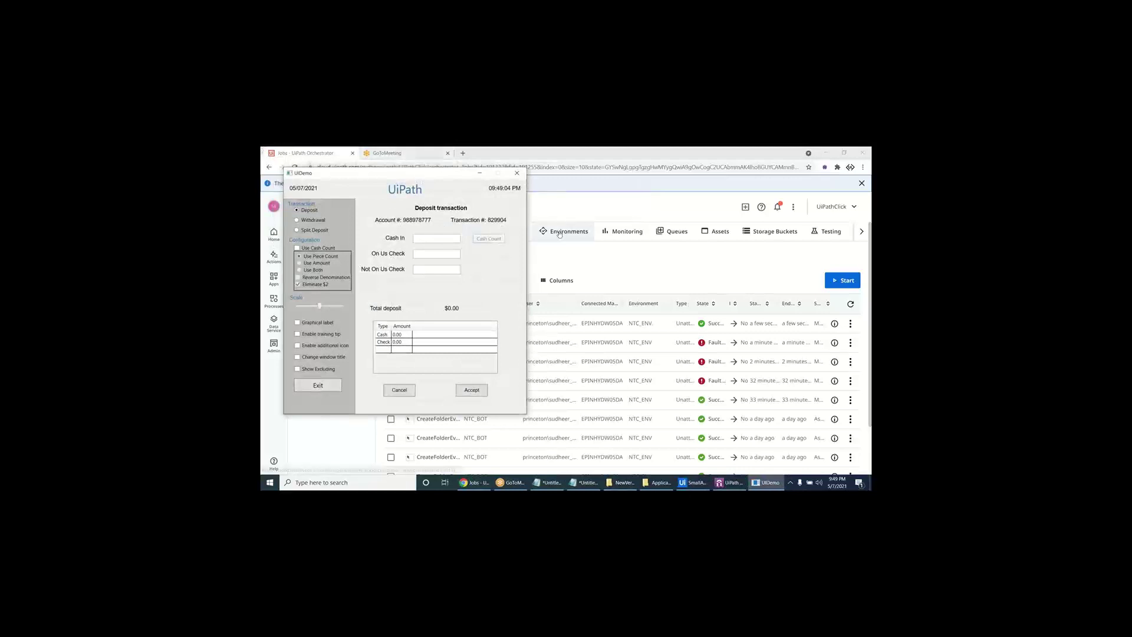
pyautogui.click(712, 162)
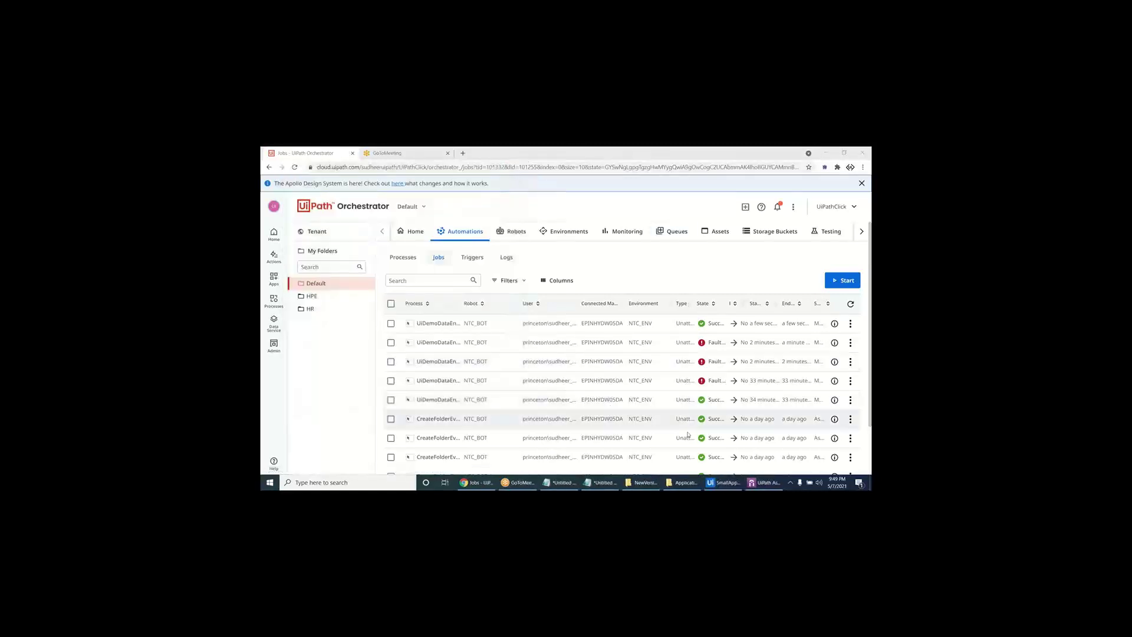
pyautogui.click(724, 482)
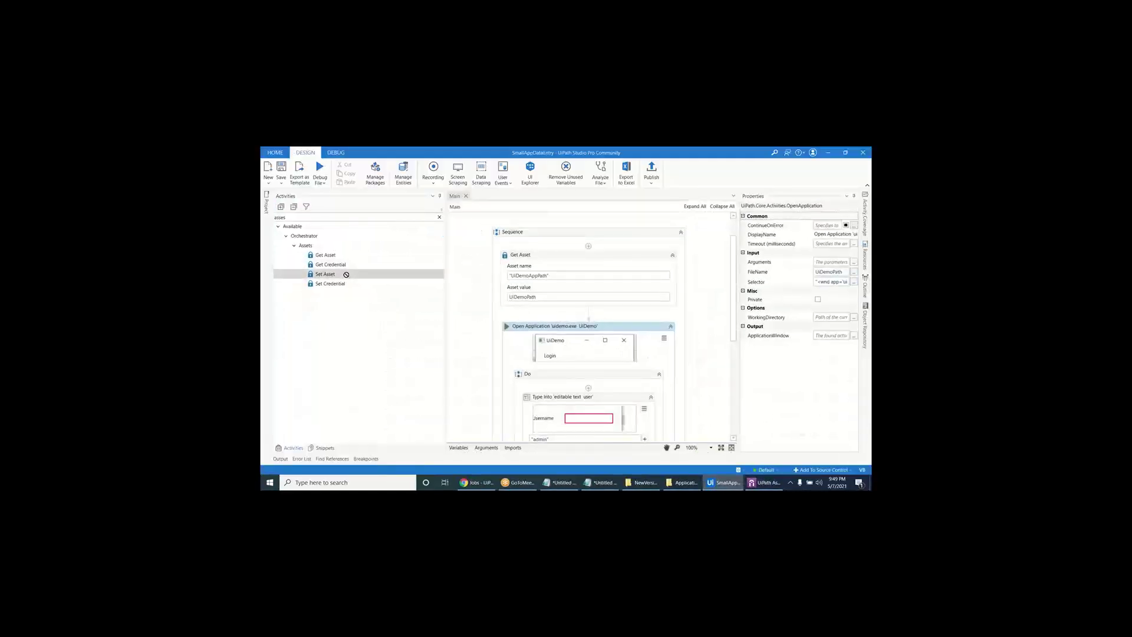
# - Add a Set Asset step at the top writing C:\Users to UiDemoAppPath
pyautogui.moveTo(346, 275); pyautogui.dragTo(588, 250)
pyautogui.click(557, 347)
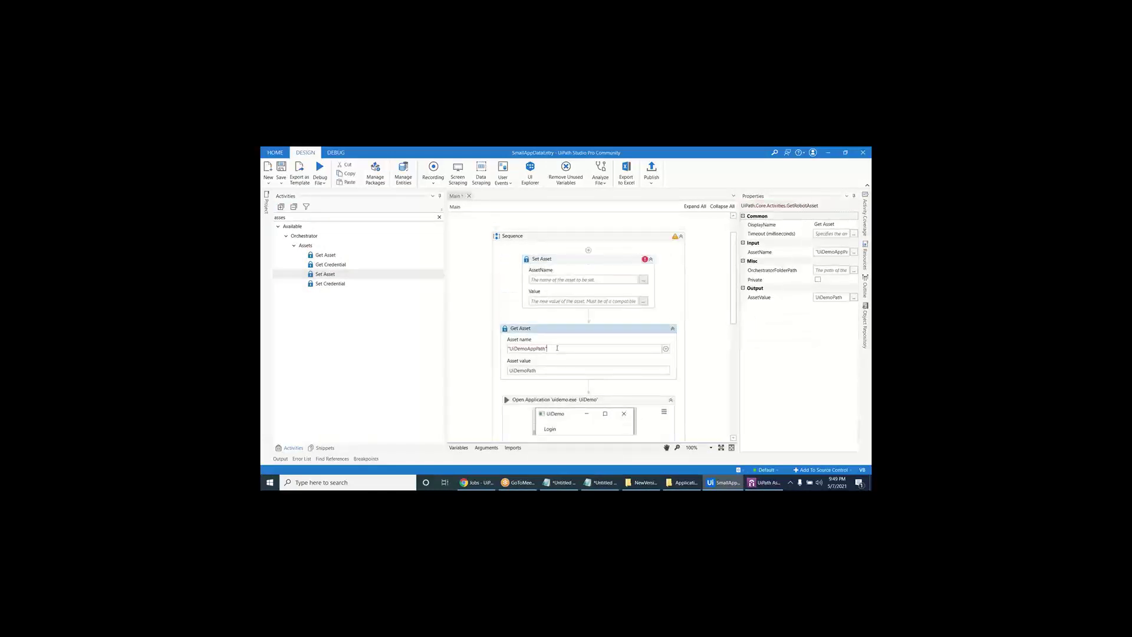
pyautogui.moveTo(558, 348); pyautogui.dragTo(476, 340)
pyautogui.click(568, 280)
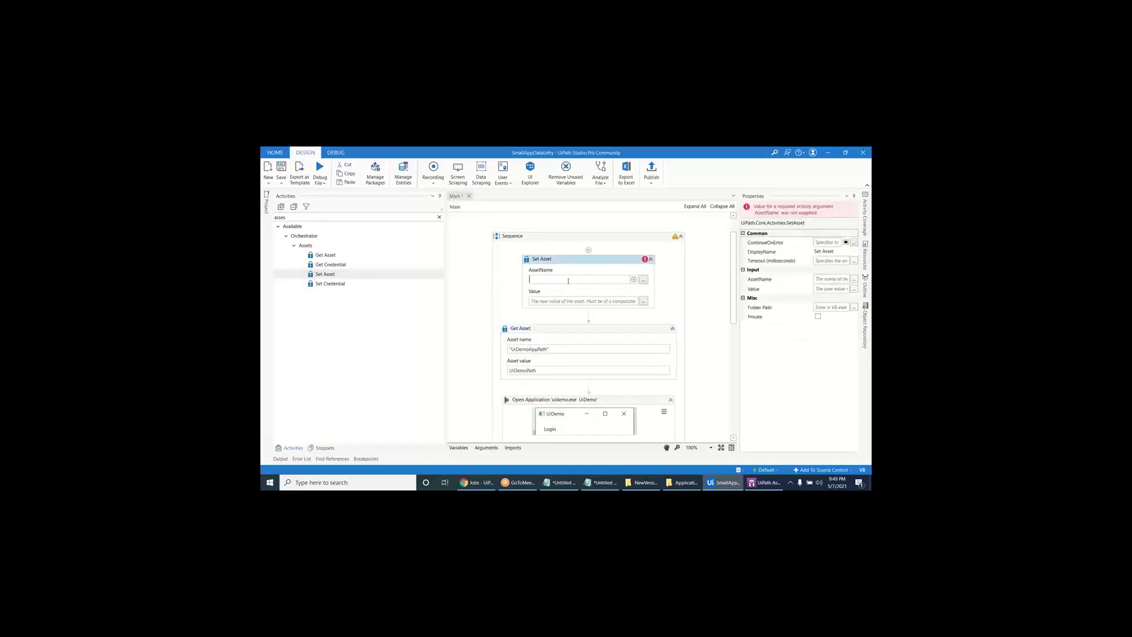
pyautogui.hotkey('ctrl', 'v')
pyautogui.click(539, 302)
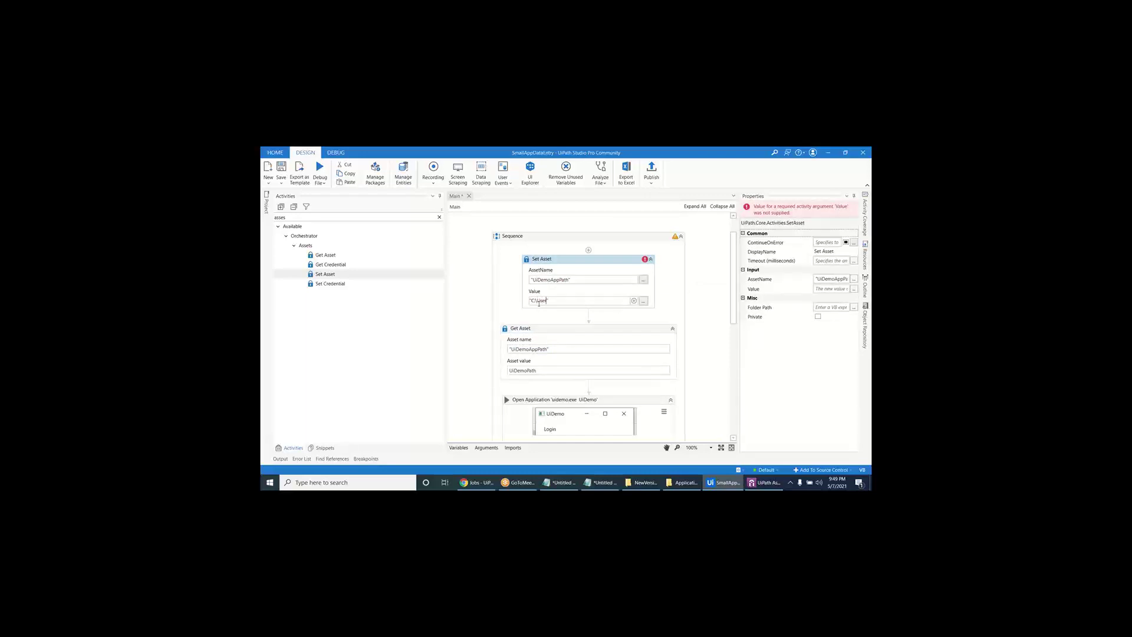
pyautogui.press('Return')
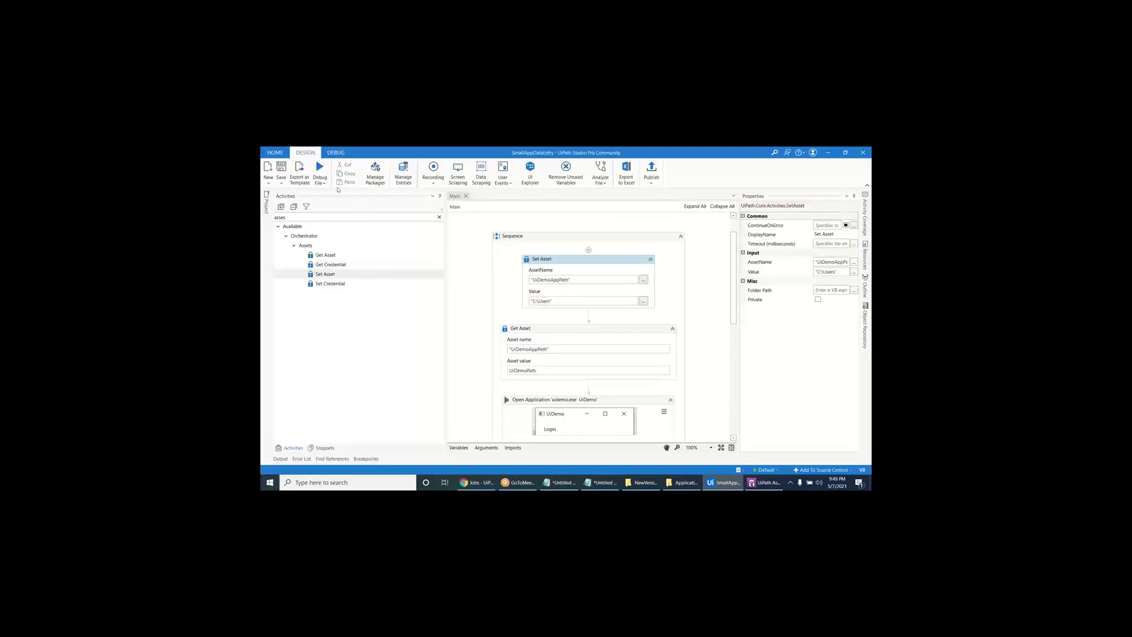
# - Put a breakpoint on Get Asset and start a debug run of the file
pyautogui.click(508, 334)
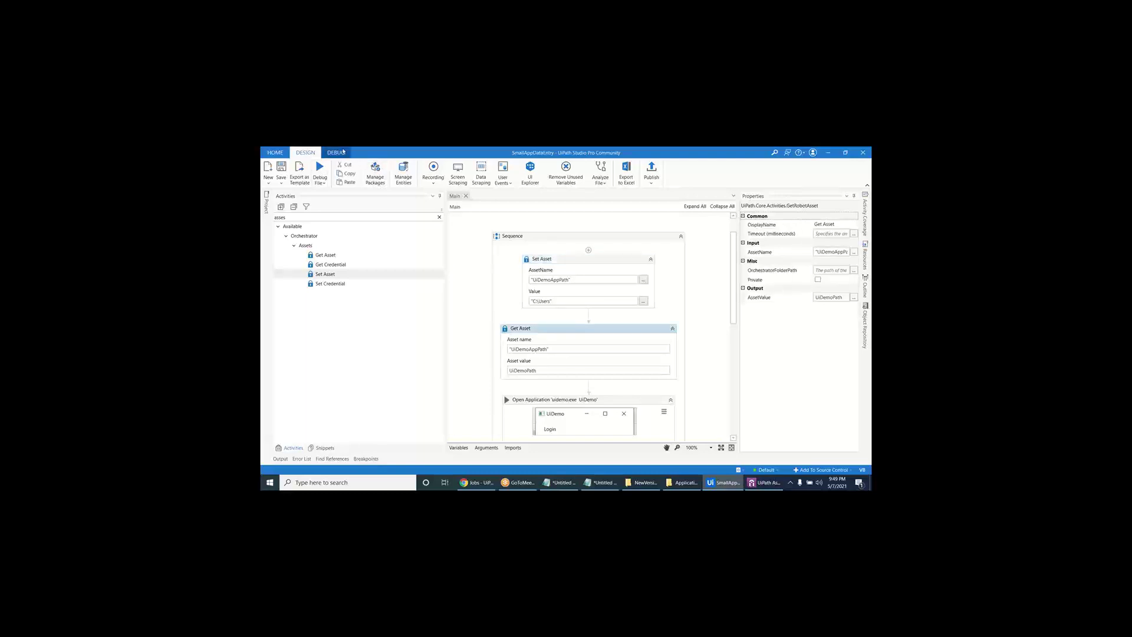
pyautogui.click(335, 153)
pyautogui.click(404, 168)
pyautogui.click(273, 169)
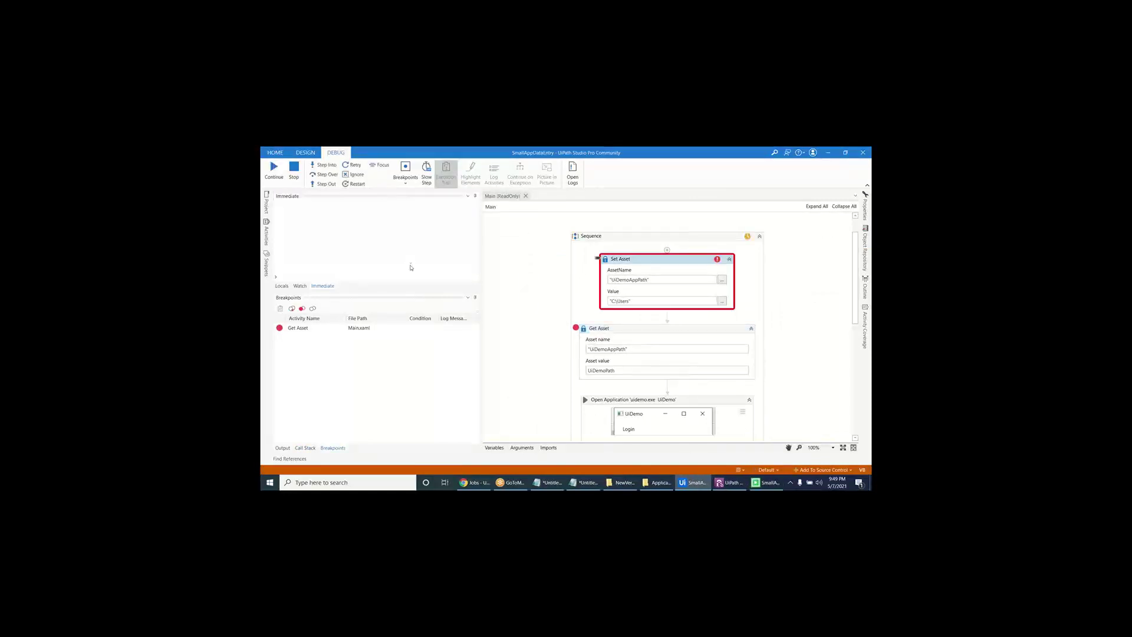
# - Check the output log, stop the debug run, and delete the Set Asset step
pyautogui.click(288, 449)
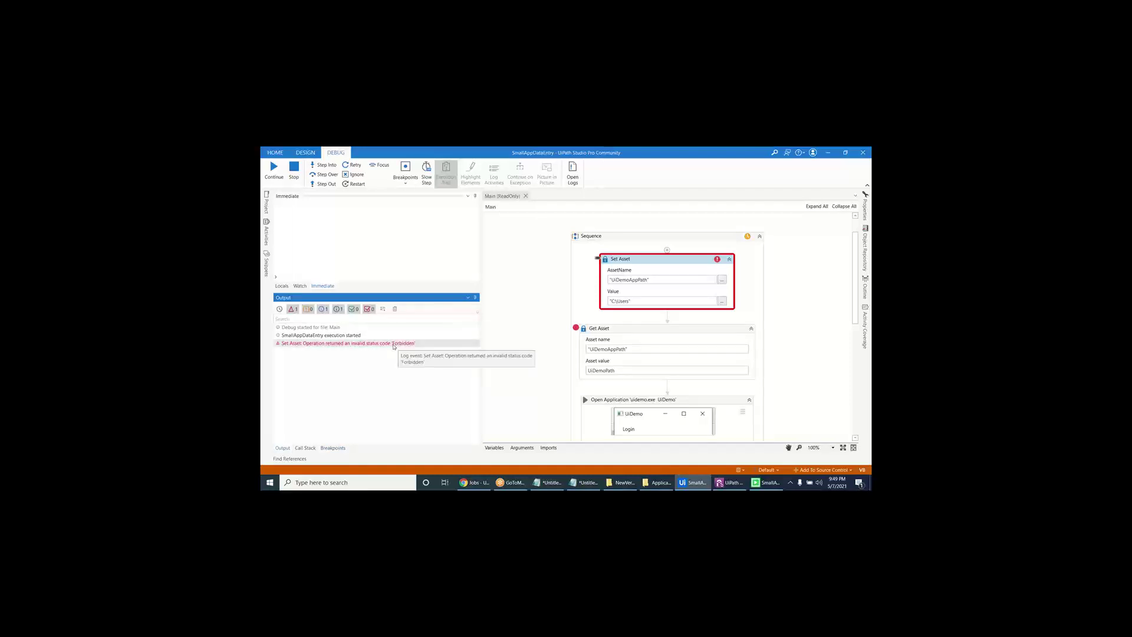
pyautogui.click(294, 170)
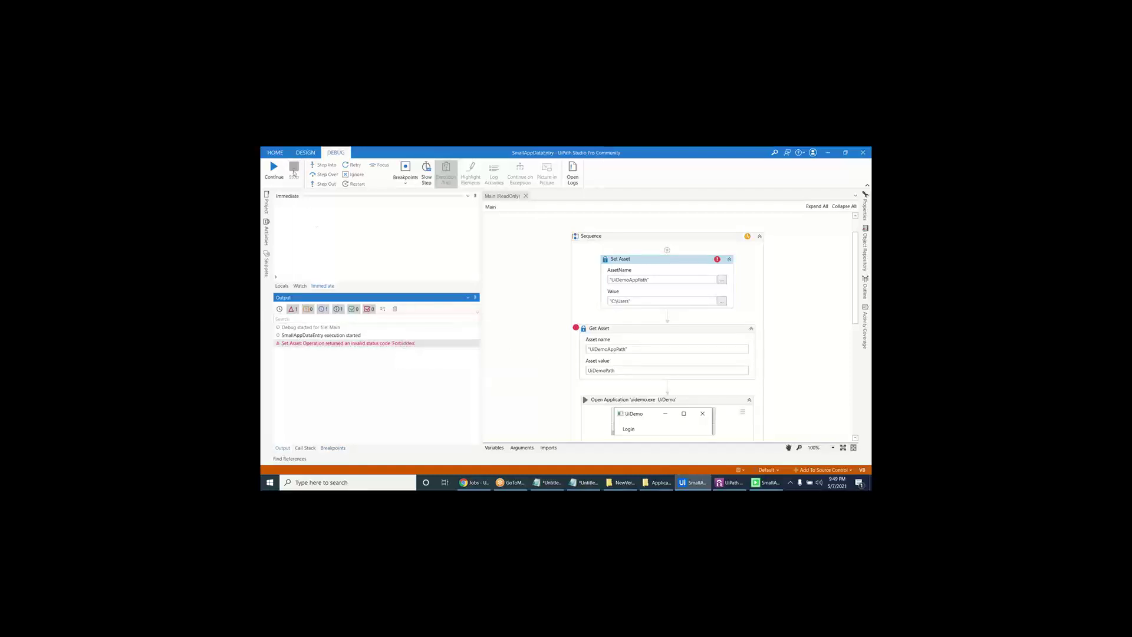
pyautogui.click(475, 297)
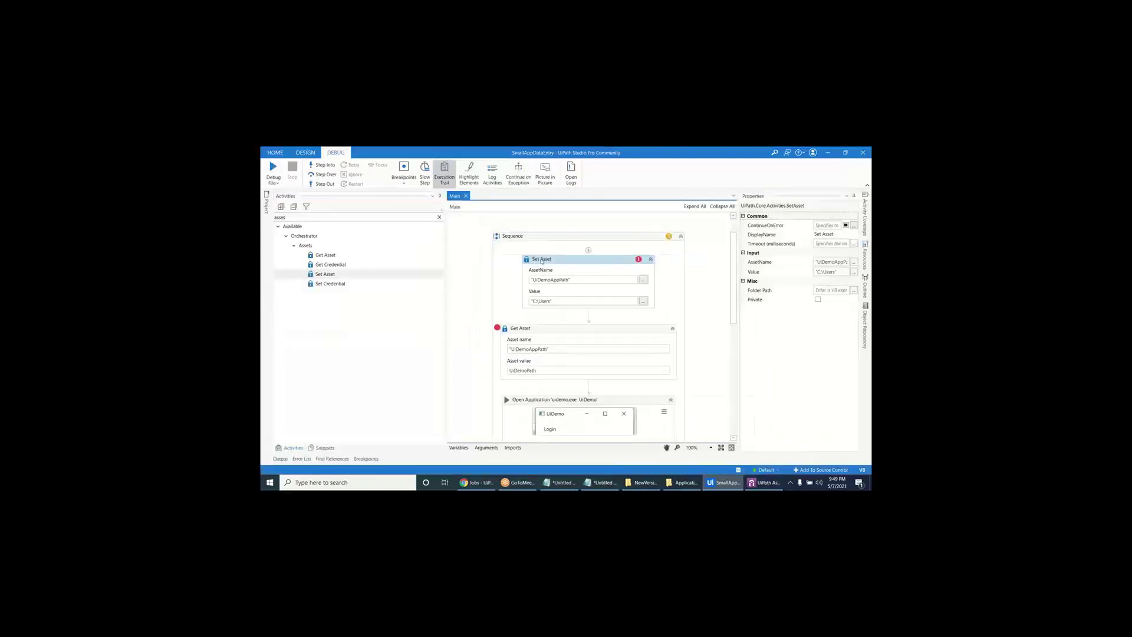
pyautogui.press('Delete')
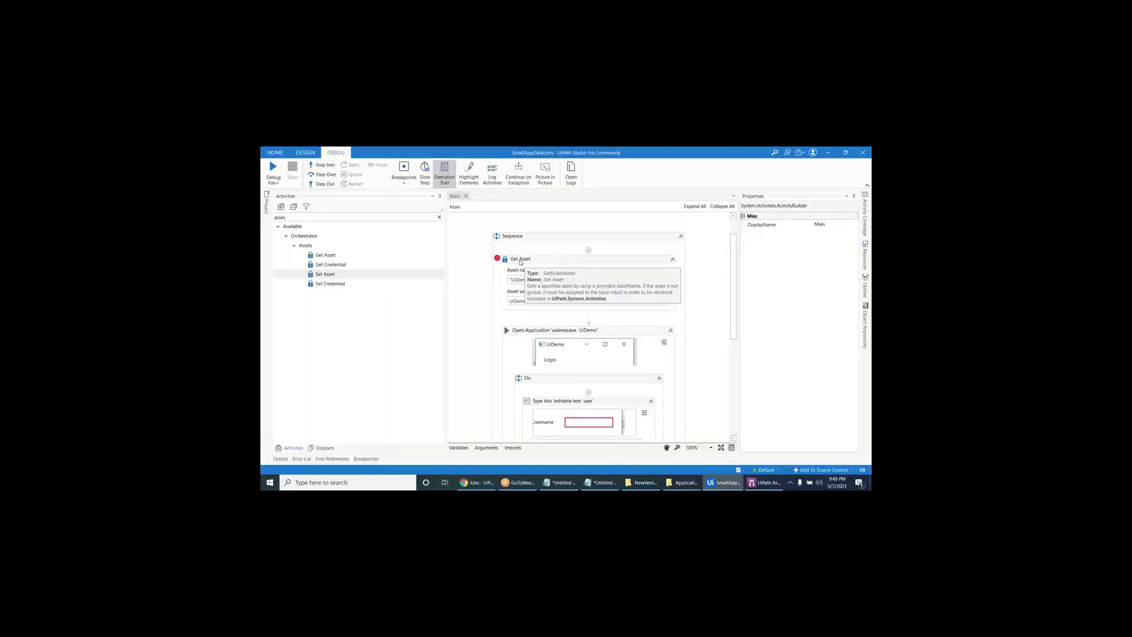
# - Enable Execution Trail and Slow Step, and remove the Get Asset breakpoint
pyautogui.click(521, 261)
pyautogui.click(440, 179)
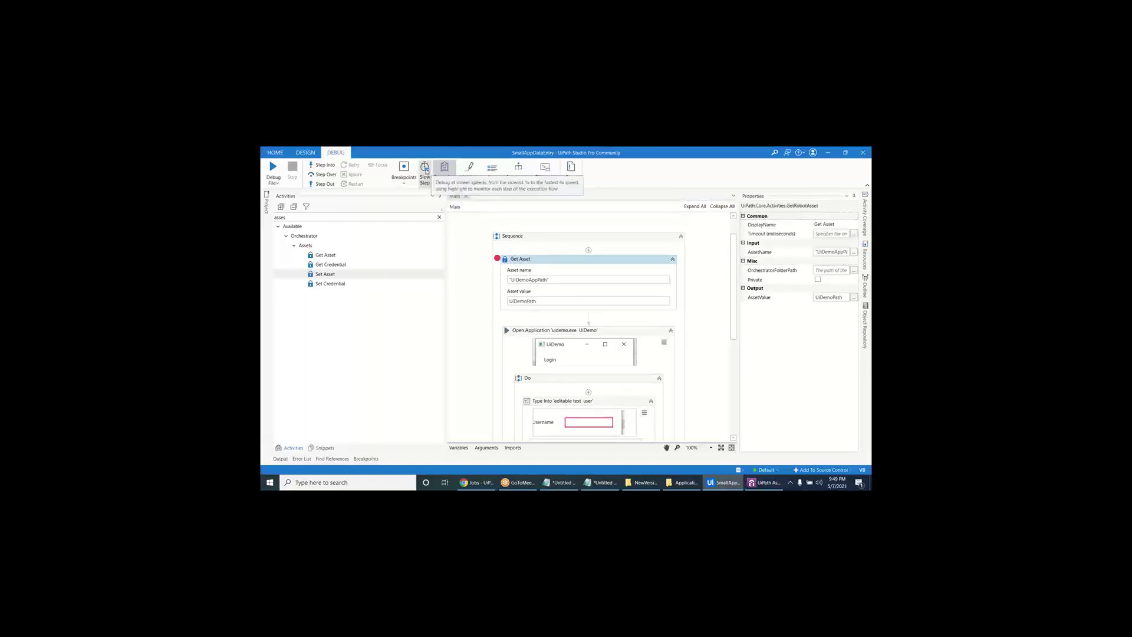
pyautogui.click(425, 174)
pyautogui.click(405, 171)
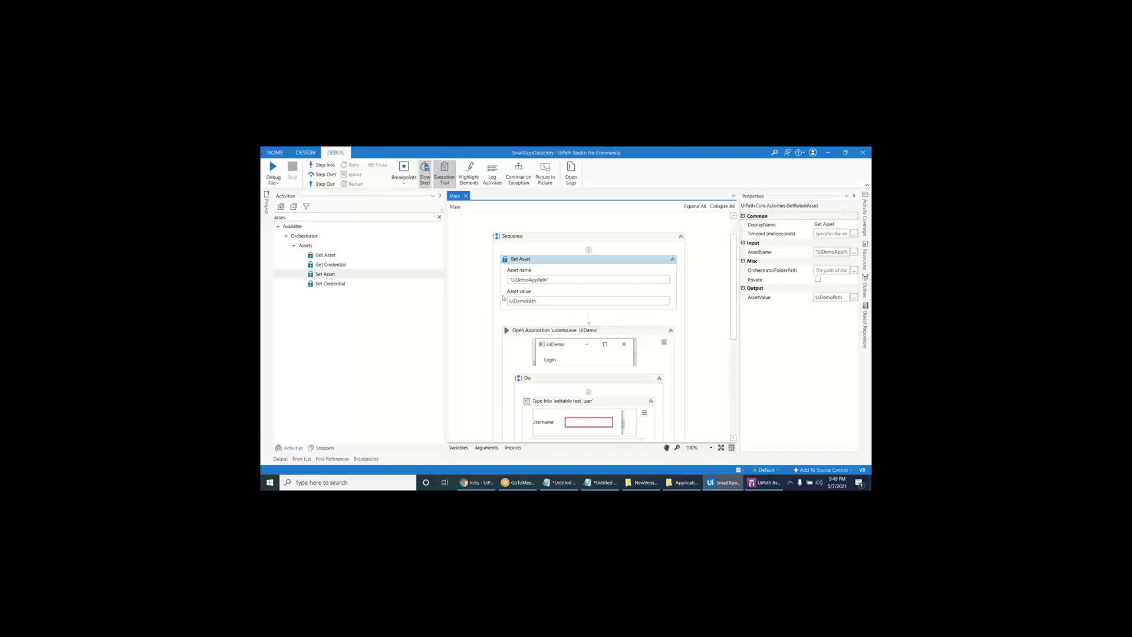
pyautogui.click(364, 258)
pyautogui.click(362, 265)
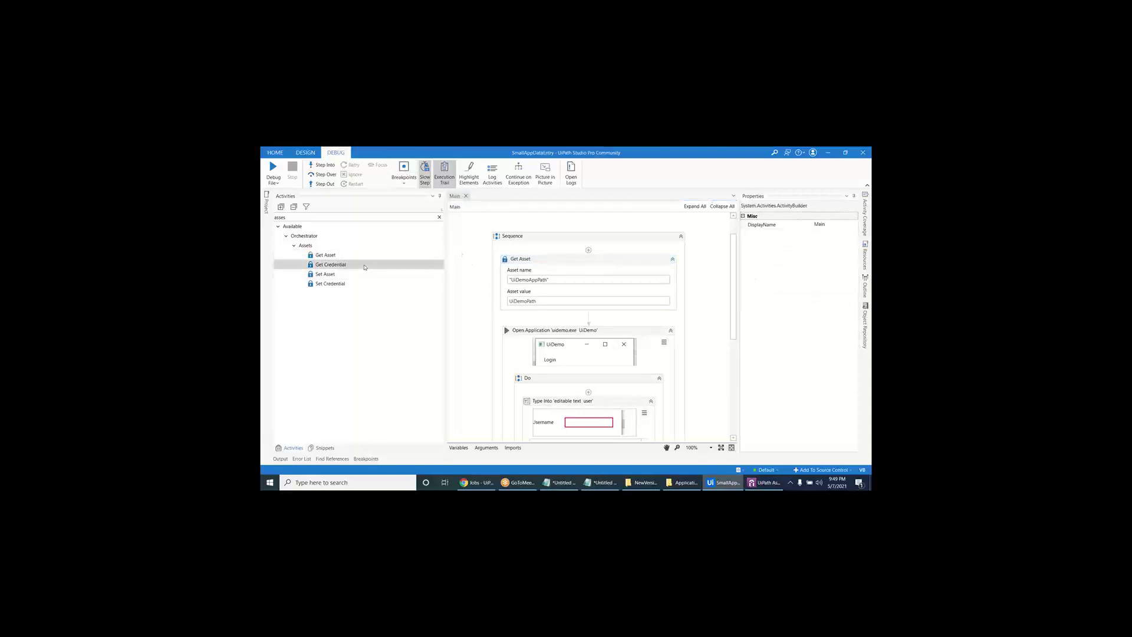
pyautogui.click(307, 153)
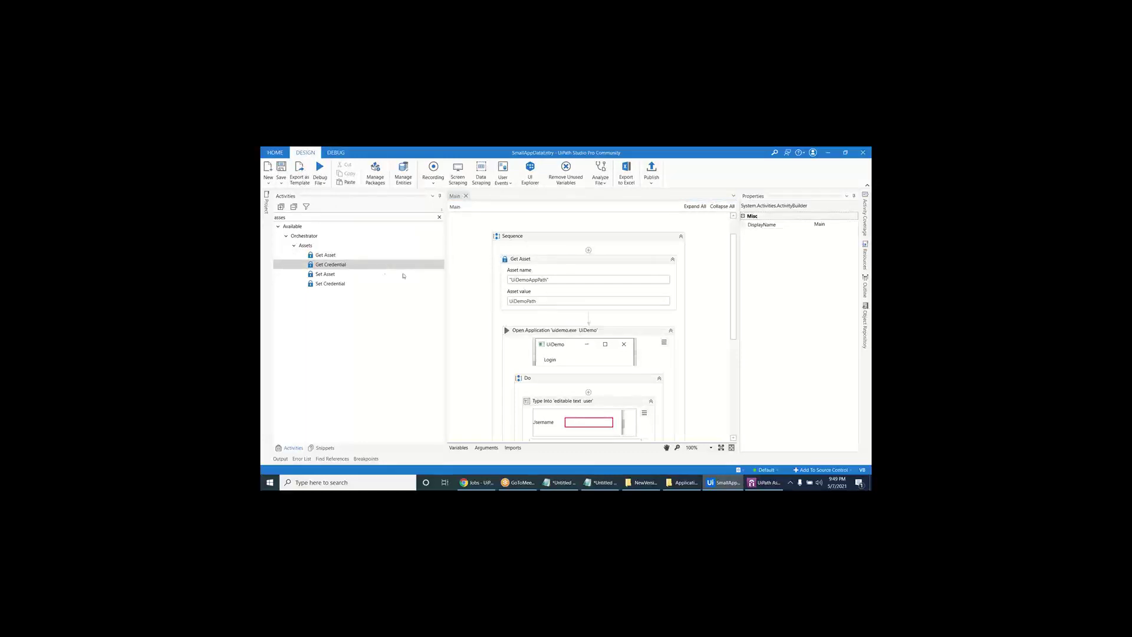
# - Review the Open Application step and the login Type Into admin and password values
pyautogui.moveTo(545, 328); pyautogui.dragTo(545, 329)
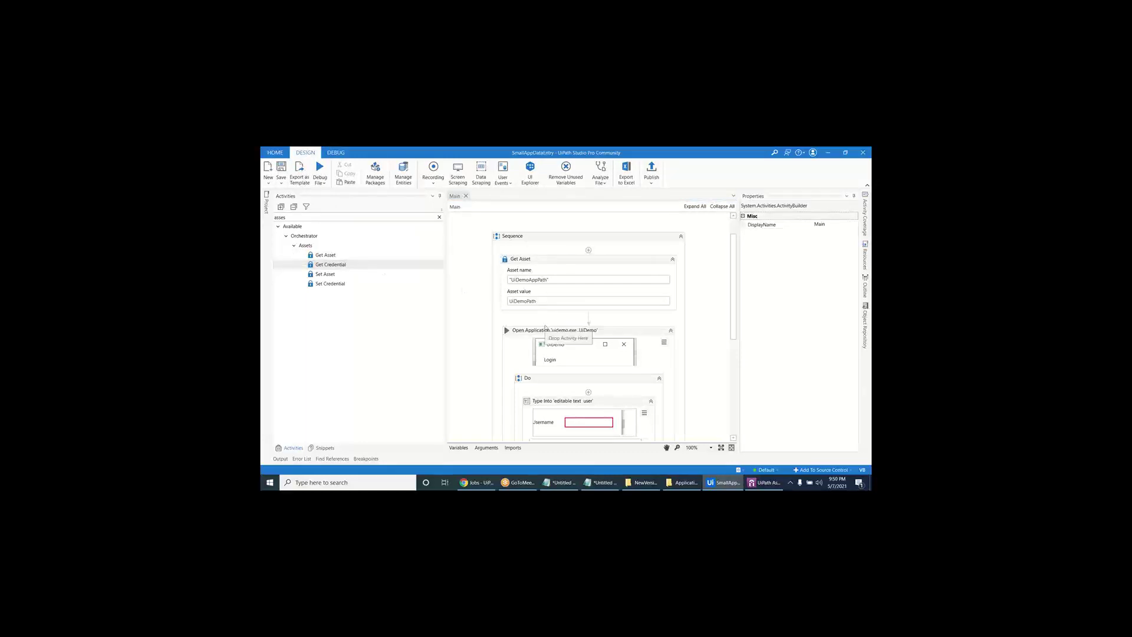
pyautogui.scroll(-1, 545, 328)
pyautogui.click(619, 312)
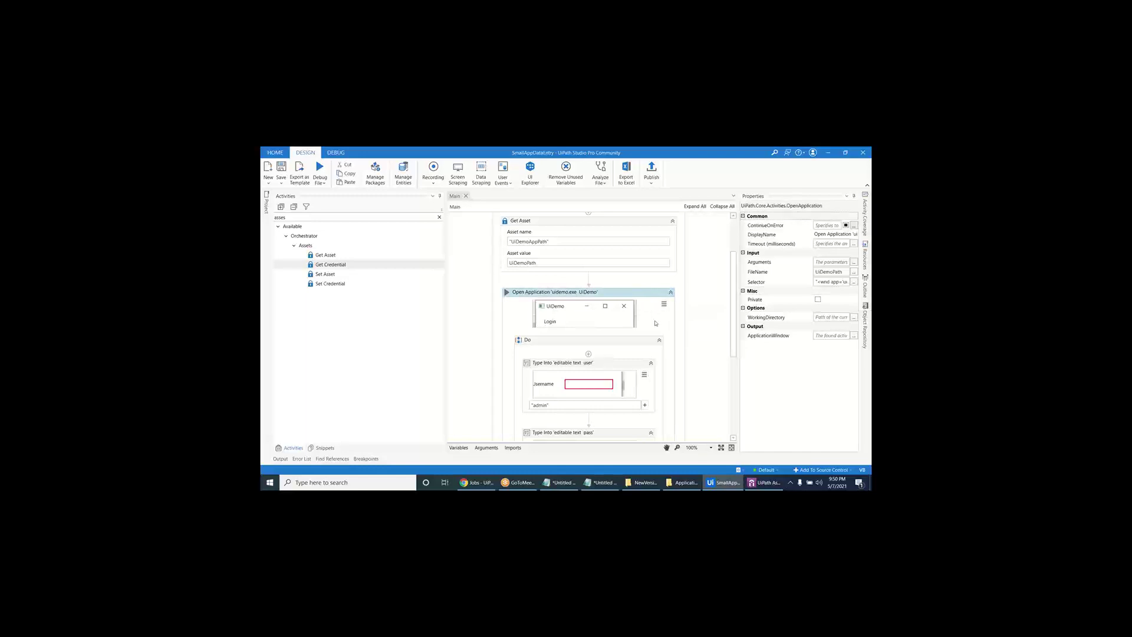
pyautogui.scroll(-3, 594, 286)
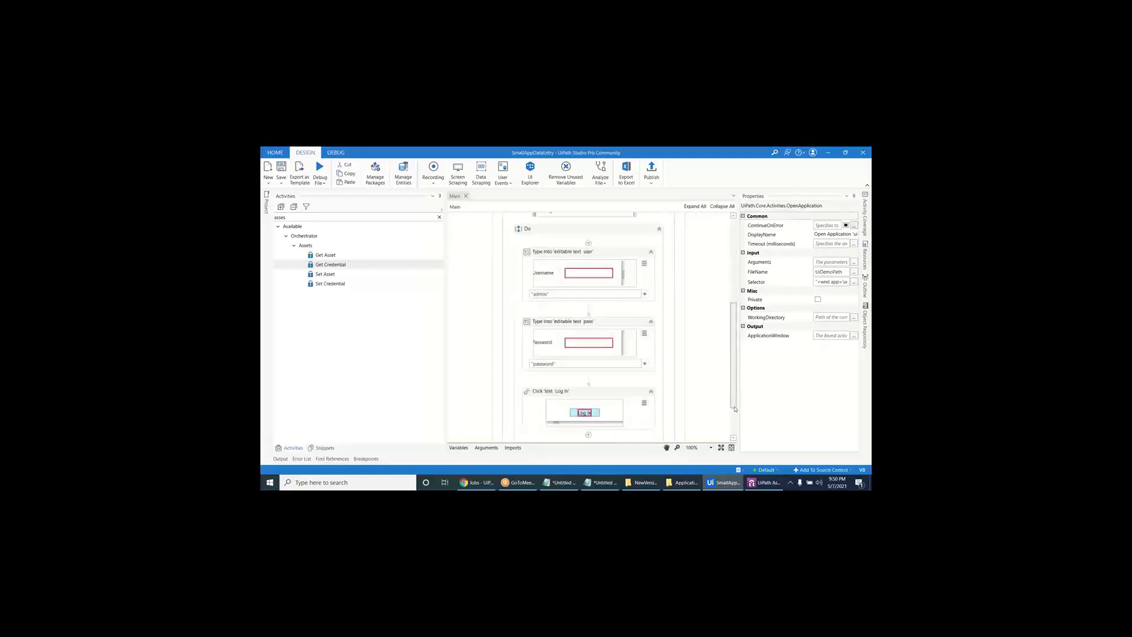
pyautogui.click(590, 278)
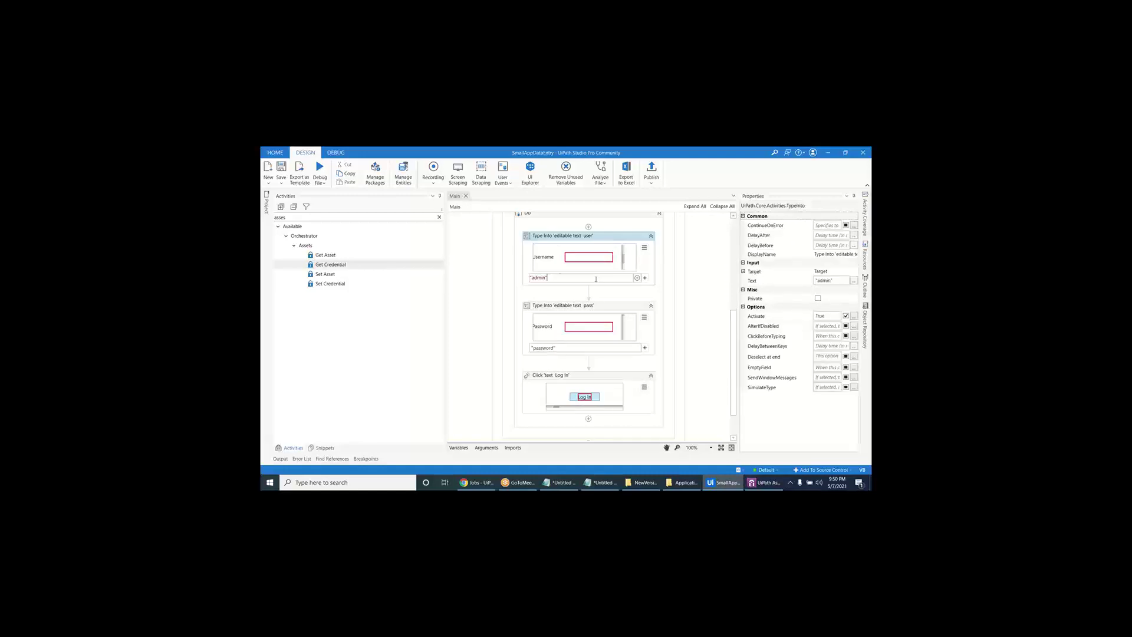
pyautogui.click(565, 350)
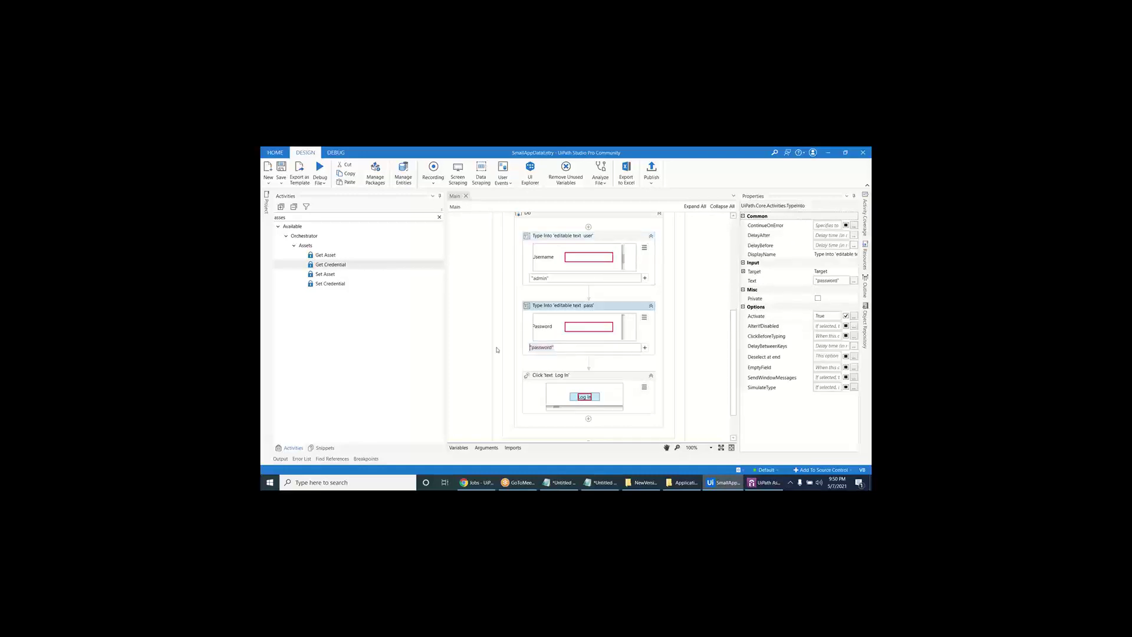
pyautogui.click(602, 481)
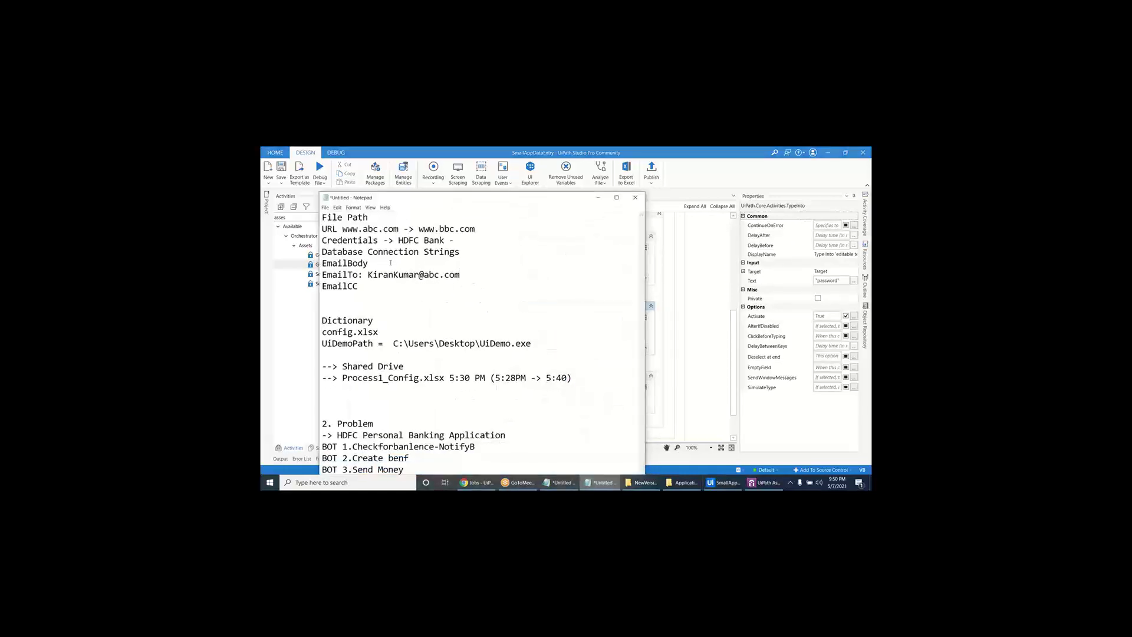
# - Select 'Credentials' in the Notepad notes, then minimise Notepad to reveal Studio
pyautogui.doubleClick(365, 241)
pyautogui.click(598, 198)
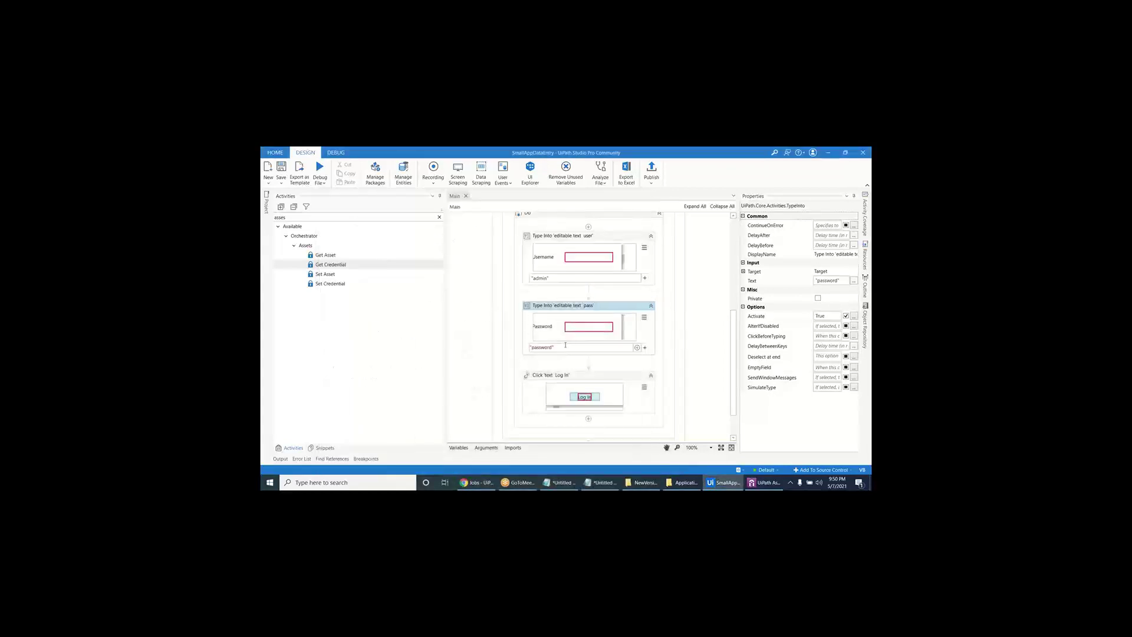
# - Start adding a single new asset from Orchestrator's Assets list
pyautogui.click(565, 346)
pyautogui.click(476, 482)
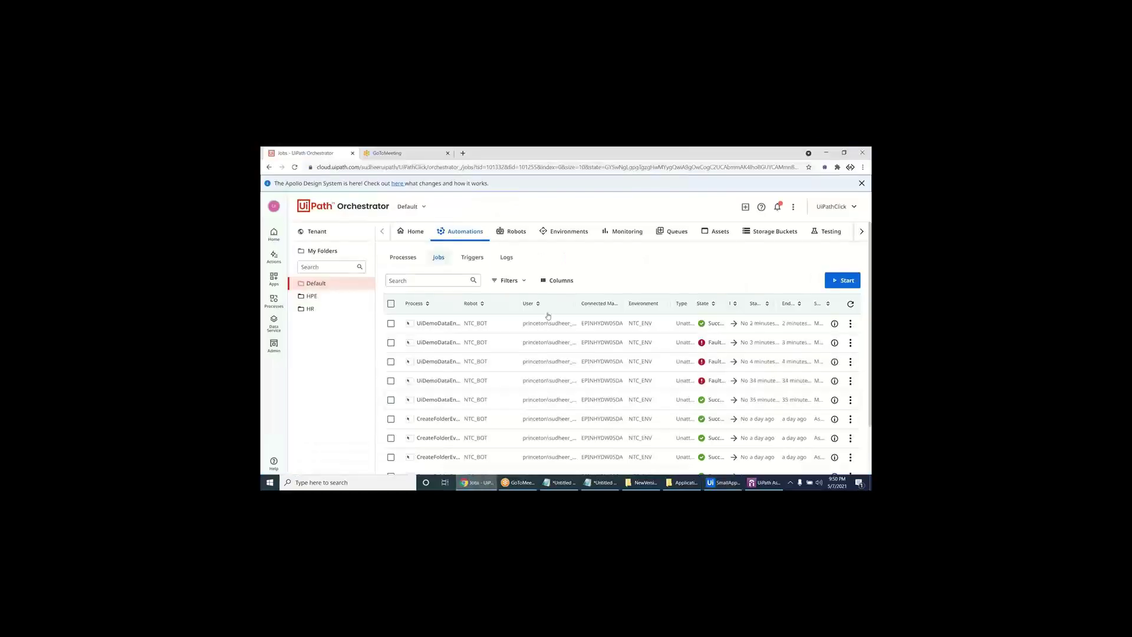
pyautogui.click(716, 231)
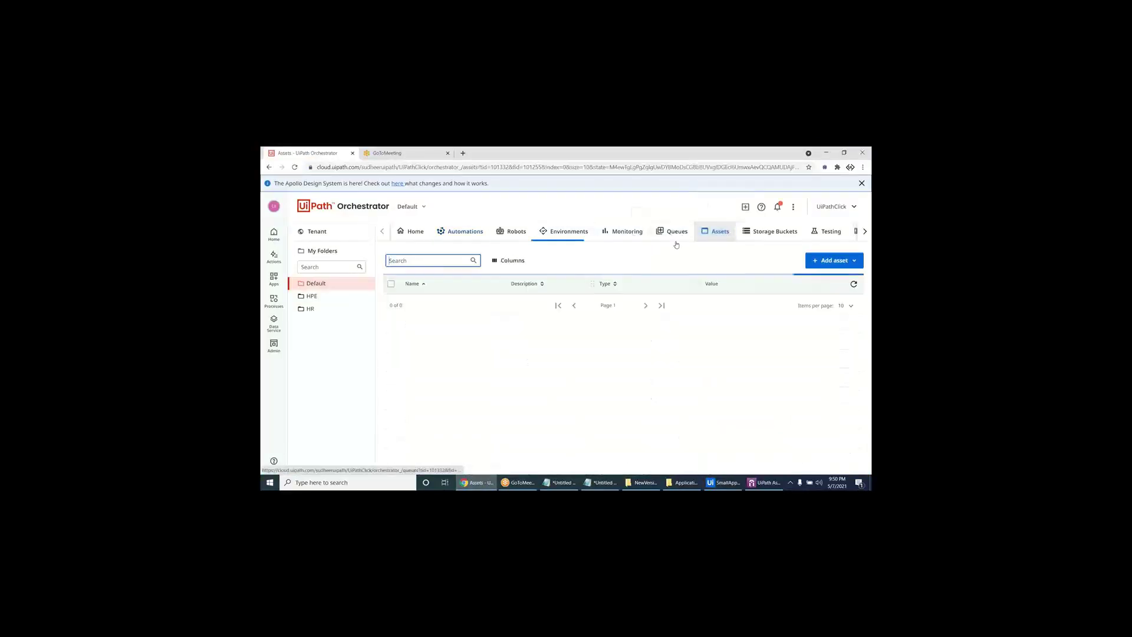
pyautogui.click(827, 261)
pyautogui.click(823, 275)
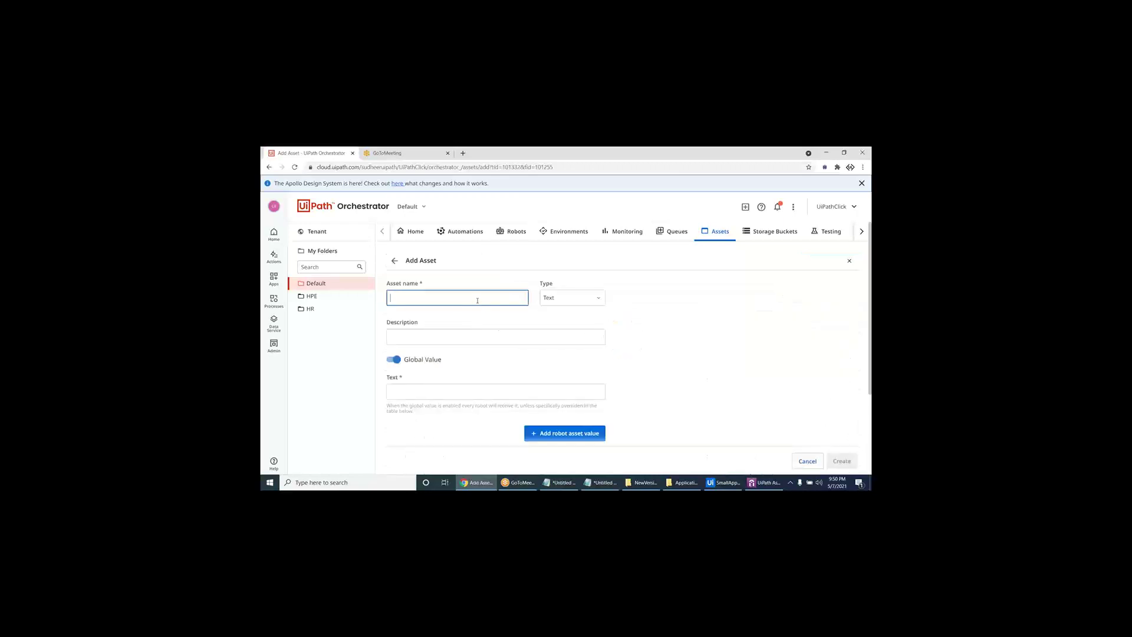
# - Name the new asset DemoCred and set its type to Credential
pyautogui.click(477, 300)
pyautogui.write('DemoCred')
pyautogui.click(571, 298)
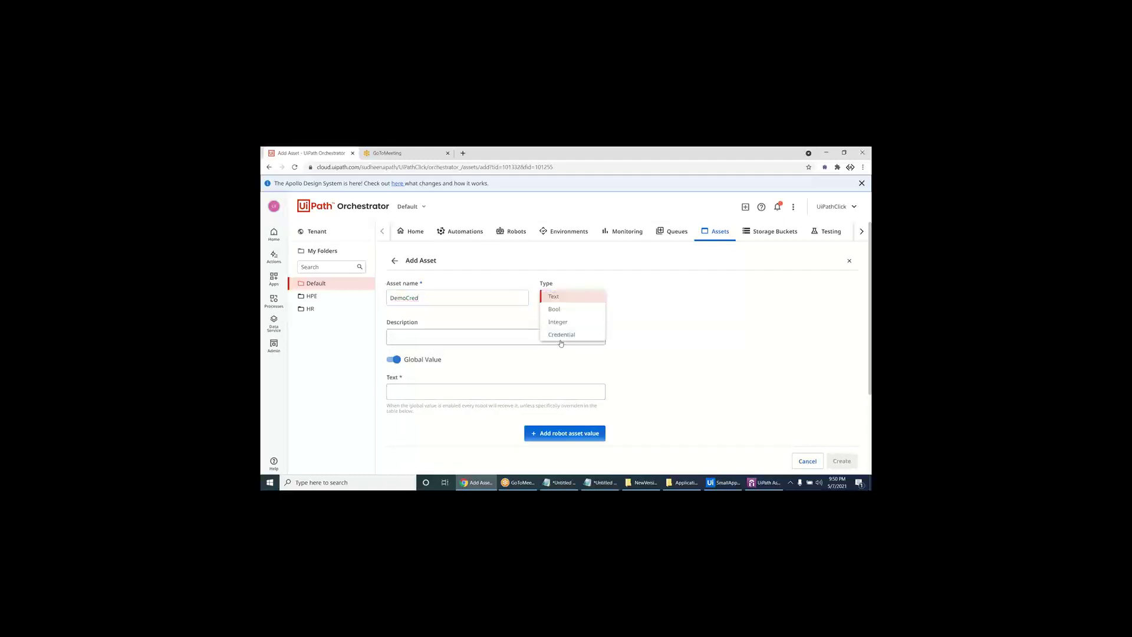
pyautogui.click(562, 334)
pyautogui.scroll(-2, 563, 334)
pyautogui.click(447, 359)
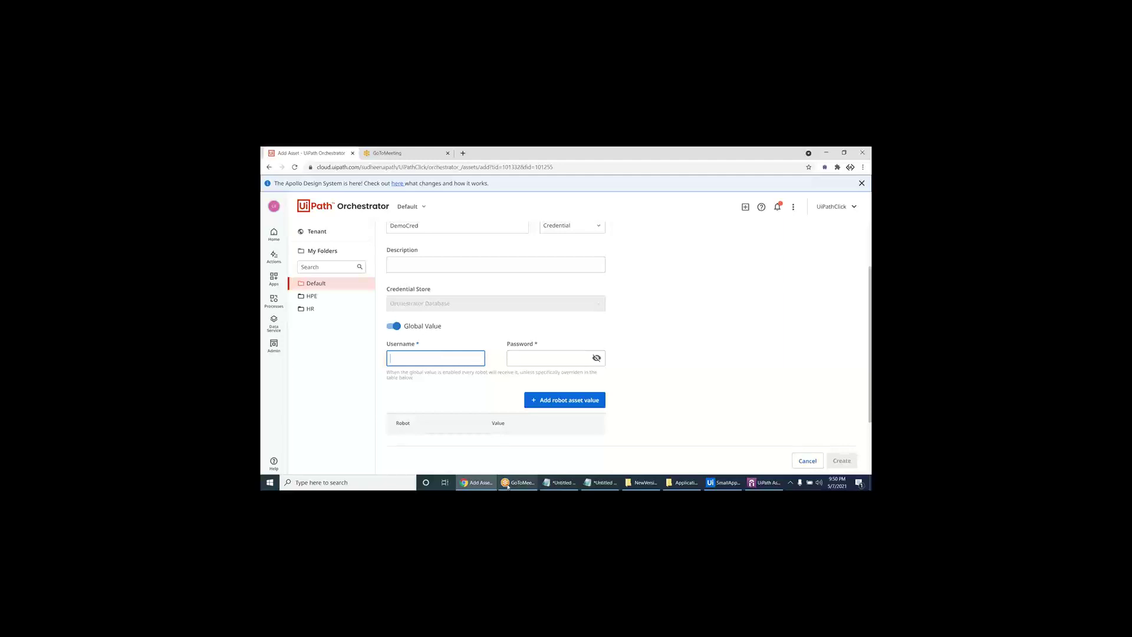
# - Enter username admin and the password, then create the DemoCred credential asset
pyautogui.hotkey('alt', 'Tab')
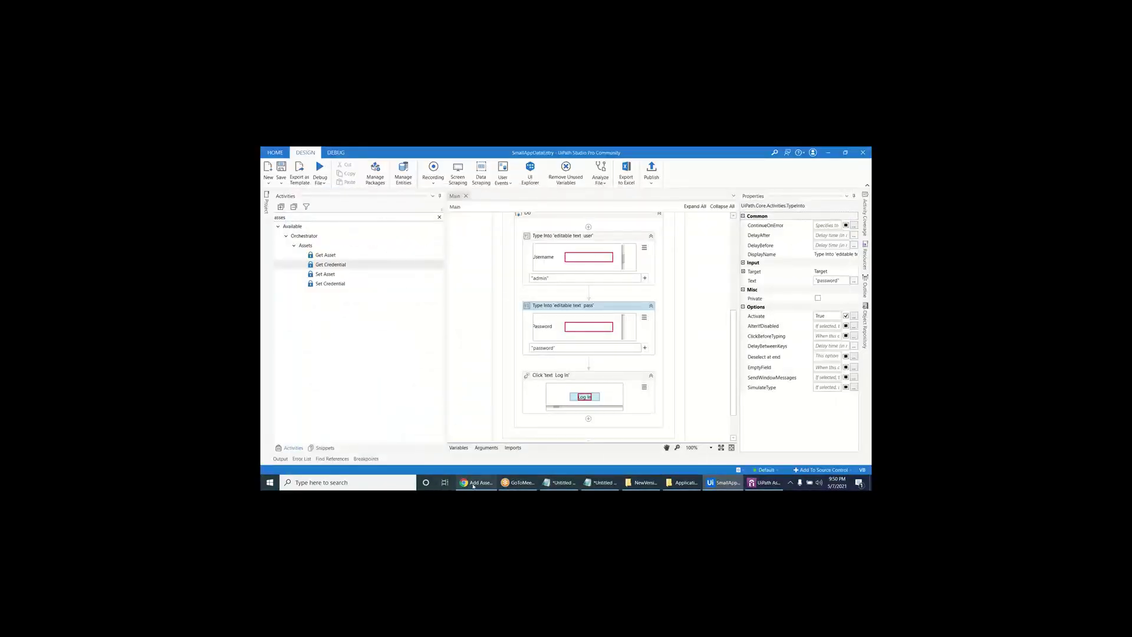
pyautogui.hotkey('alt', 'Tab')
pyautogui.write('admin')
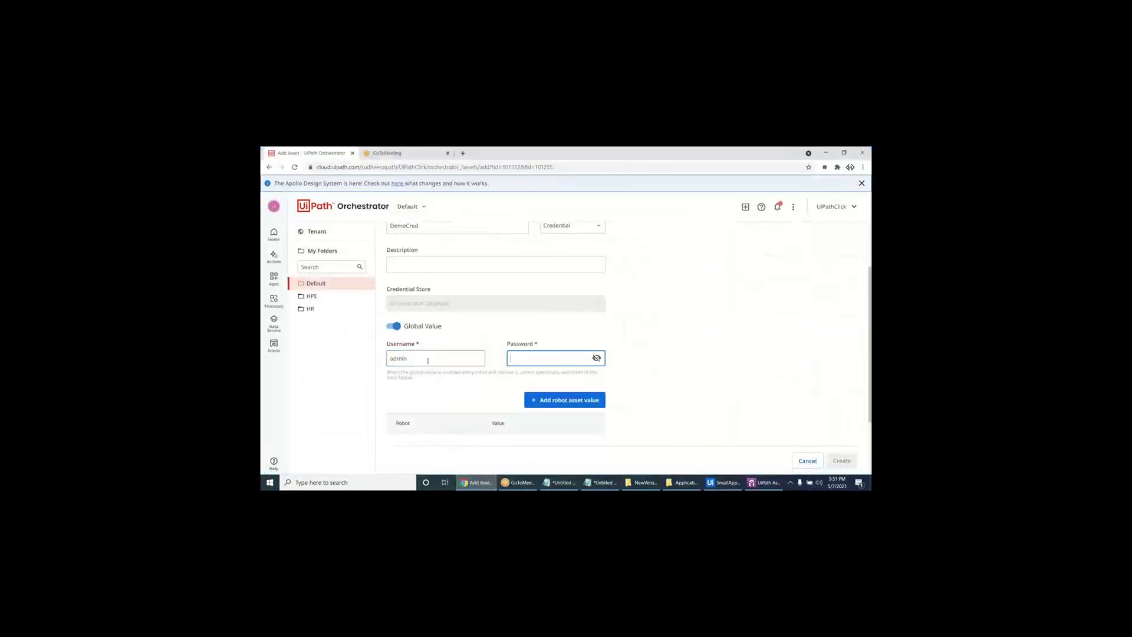
pyautogui.press('Tab')
pyautogui.write('admin')
pyautogui.click(597, 359)
pyautogui.click(598, 358)
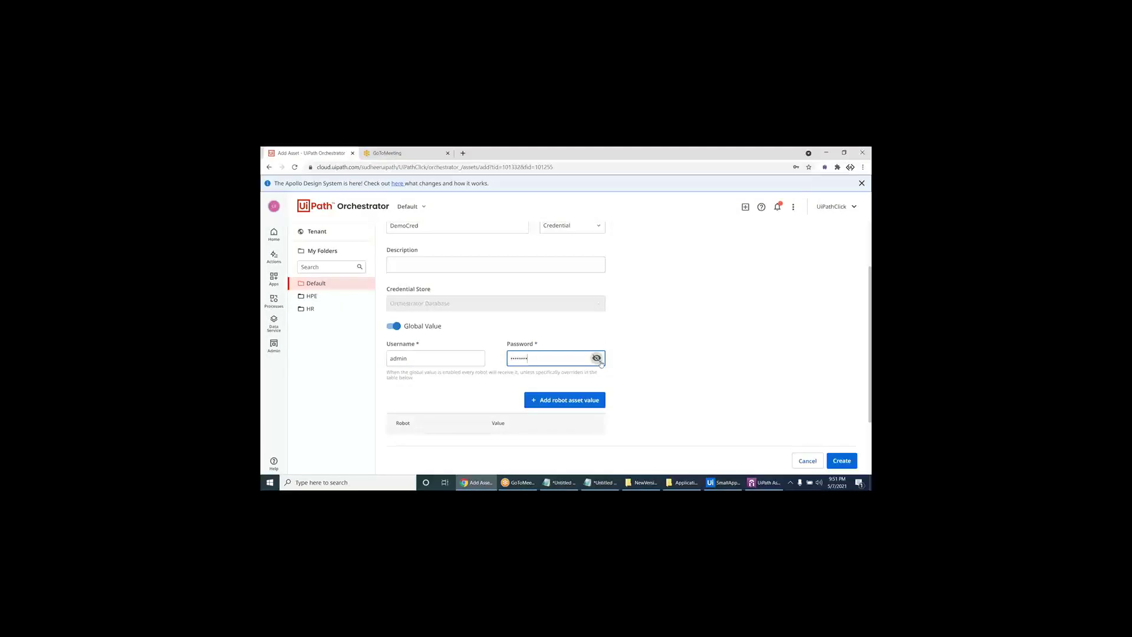
pyautogui.click(840, 464)
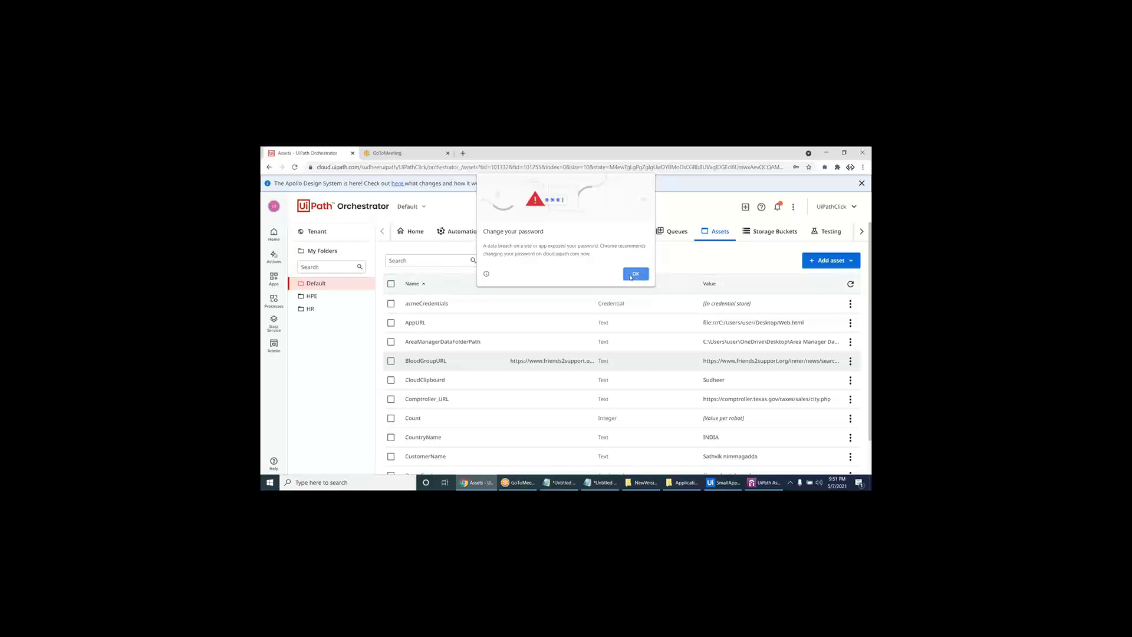
# - Dismiss the password warning, search assets for 'democ', and open DemoCred's Edit Asset form
pyautogui.click(632, 275)
pyautogui.click(849, 305)
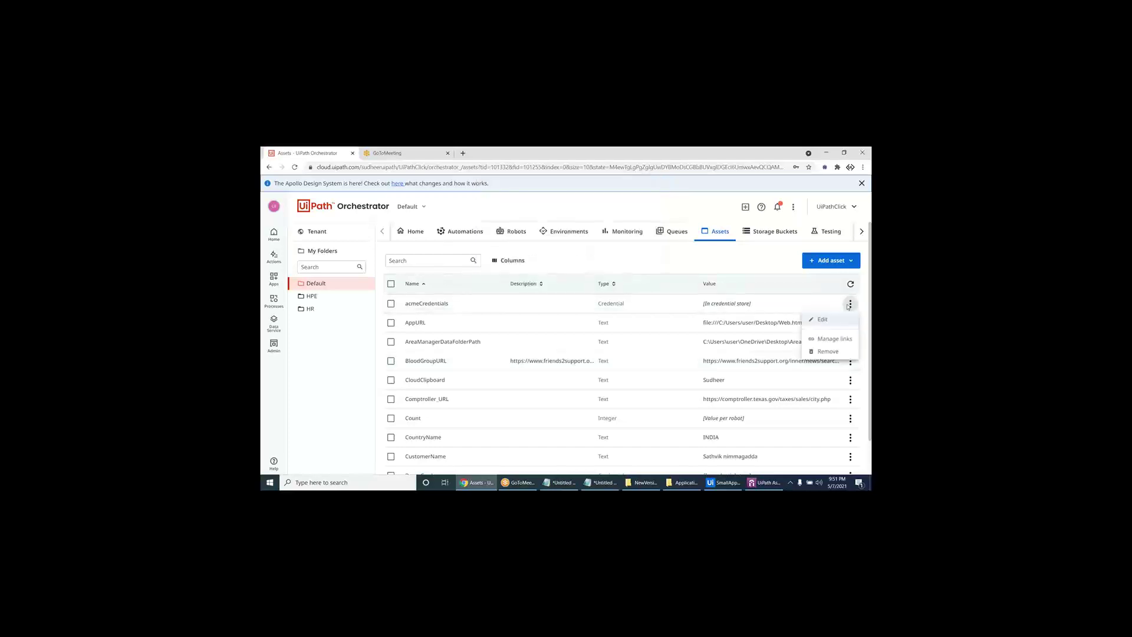
pyautogui.click(446, 272)
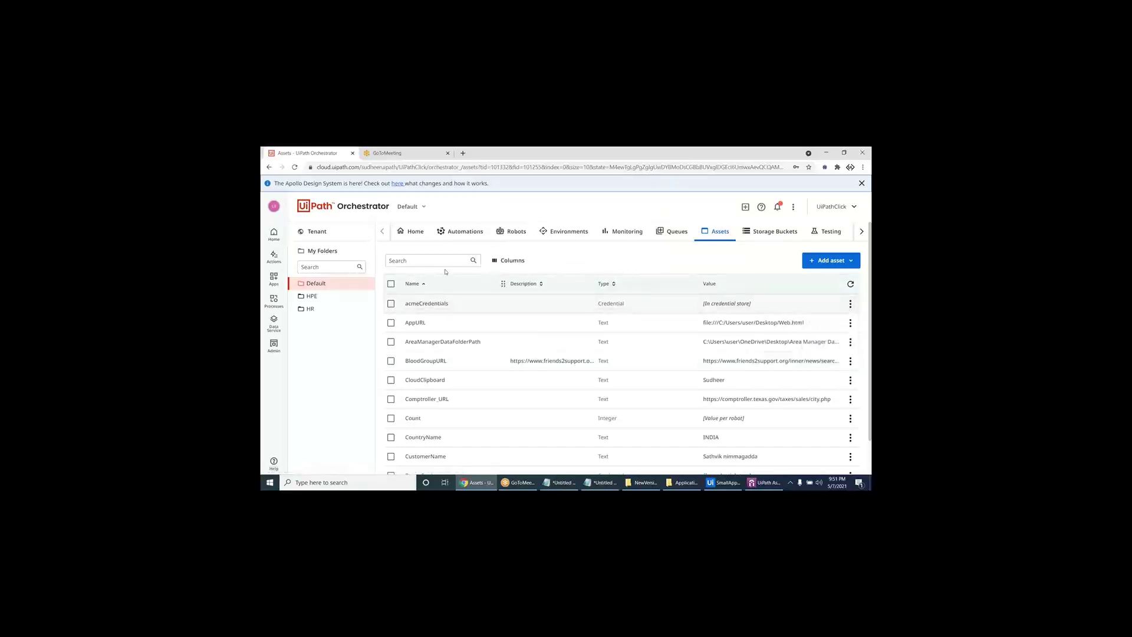
pyautogui.click(441, 261)
pyautogui.write('democ')
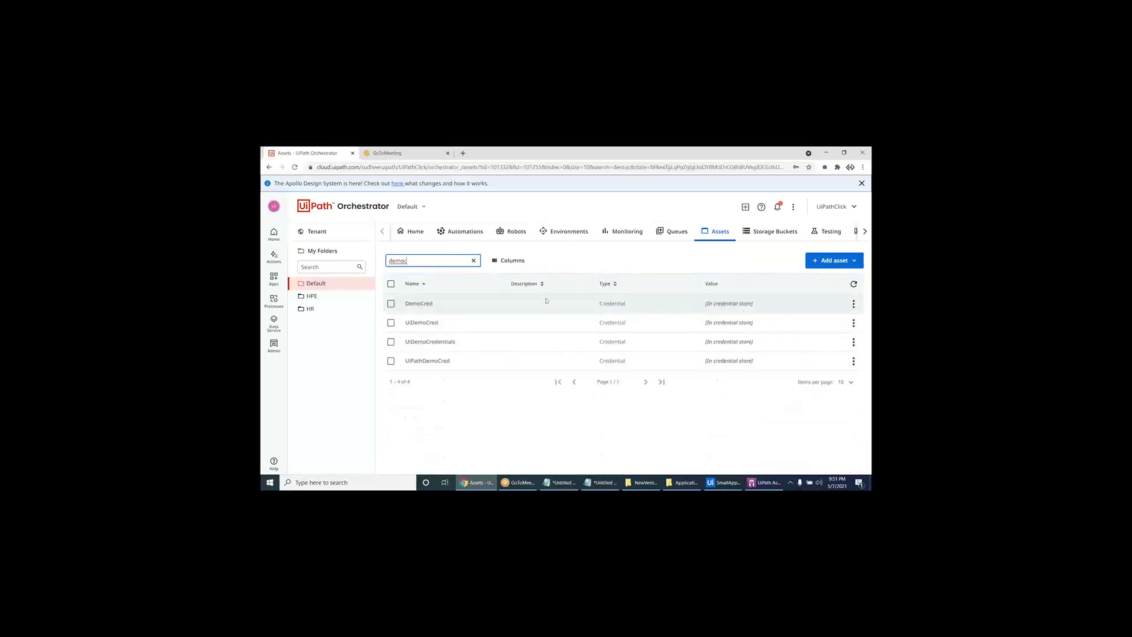
pyautogui.click(853, 304)
pyautogui.click(847, 319)
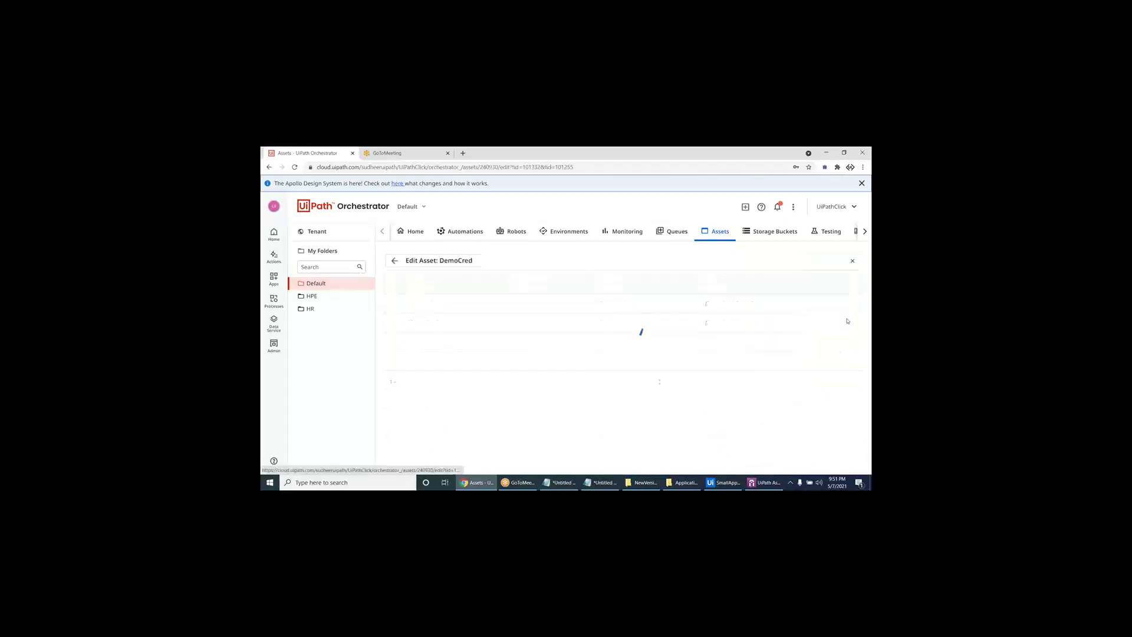
pyautogui.scroll(-2, 535, 358)
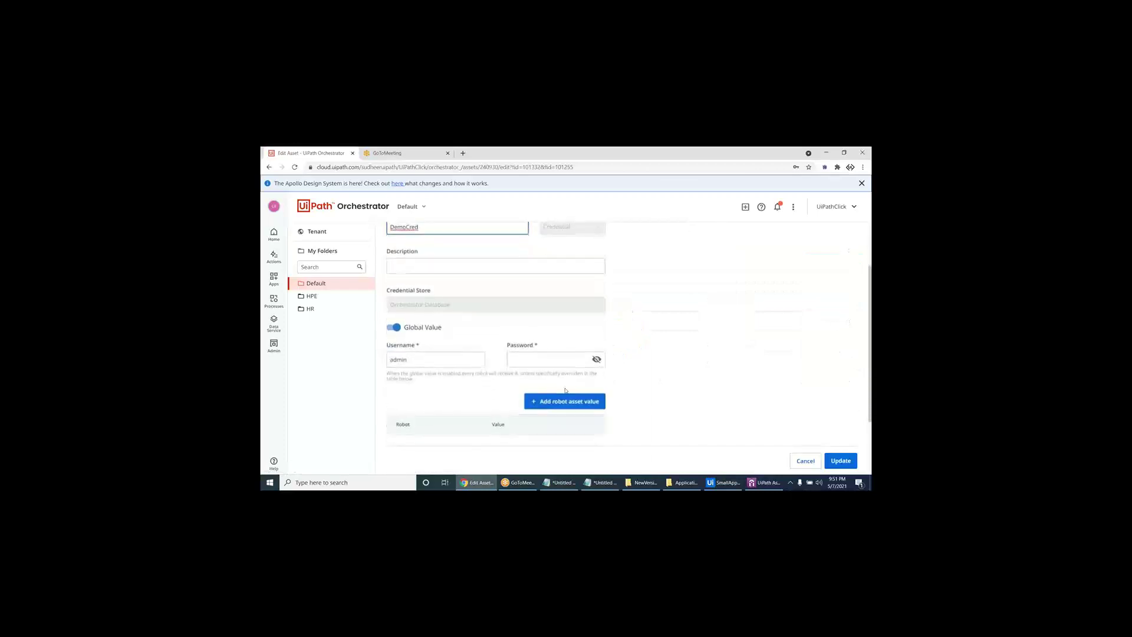
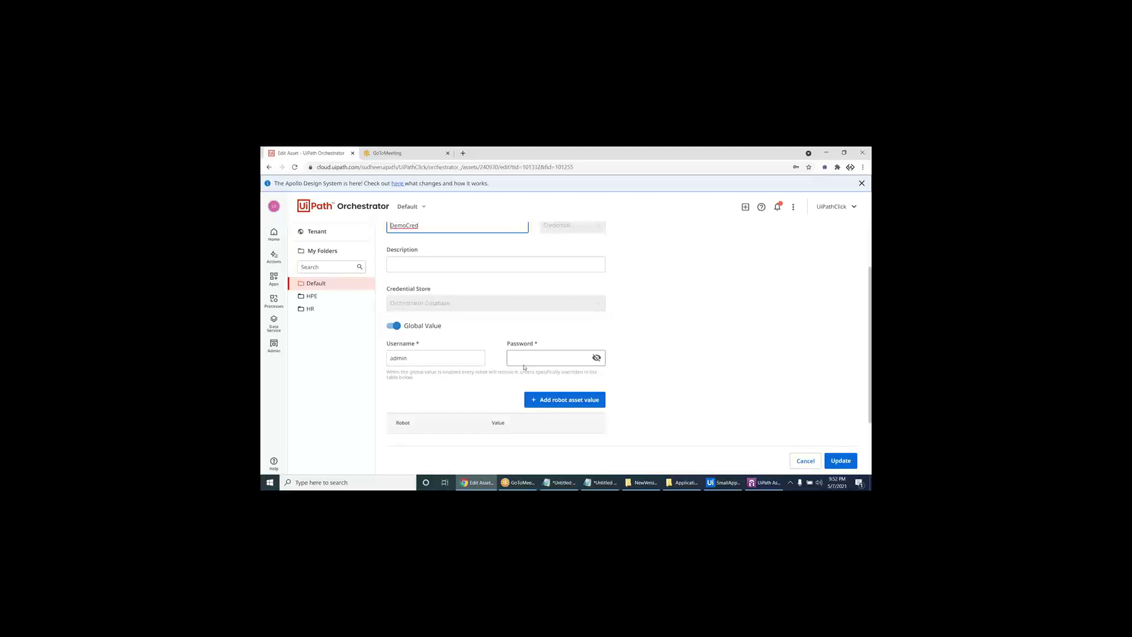
# - Cancel the DemoCred Edit Asset form without saving and switch back to UiPath Studio
pyautogui.click(806, 460)
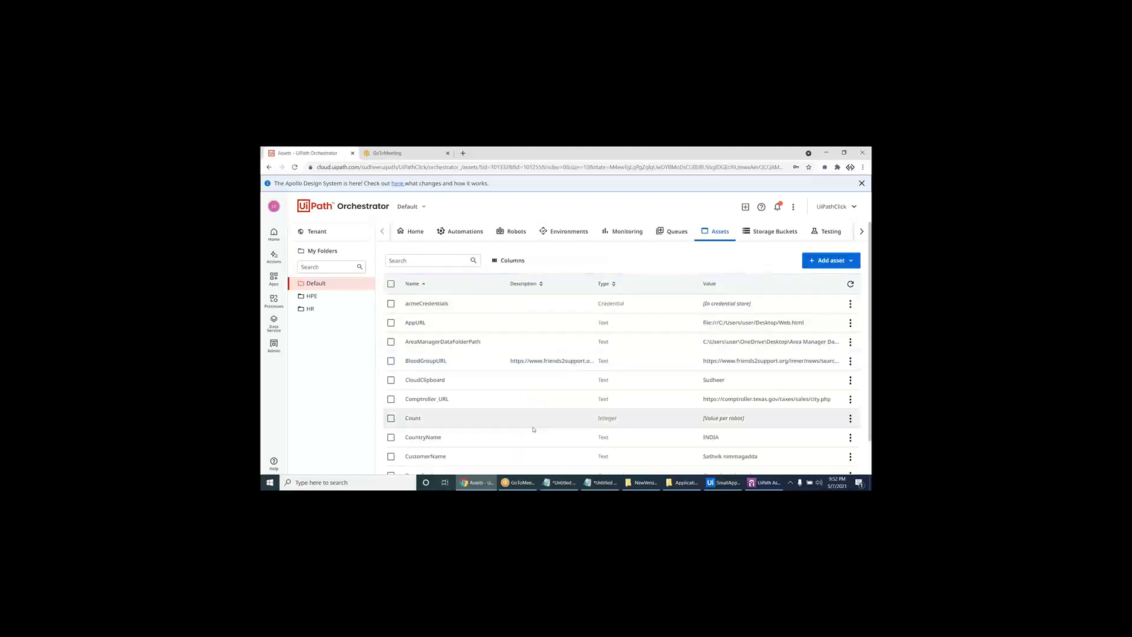
pyautogui.click(723, 482)
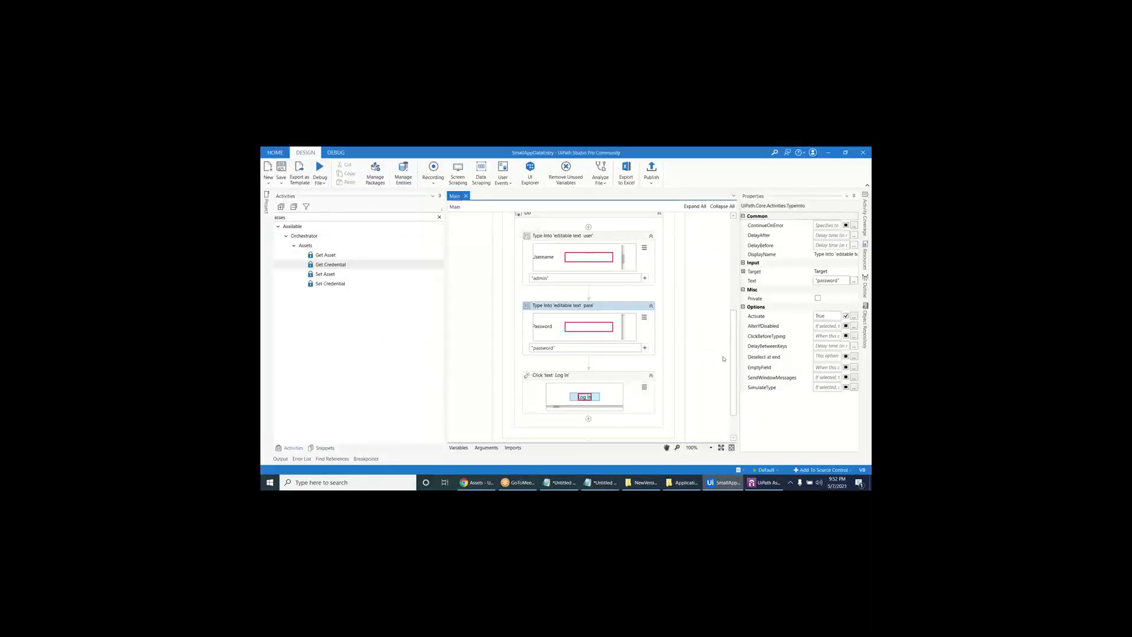
# - Refresh the Orchestrator resources, expand Assets, and drag DemoCred onto the Do sequence
pyautogui.click(866, 263)
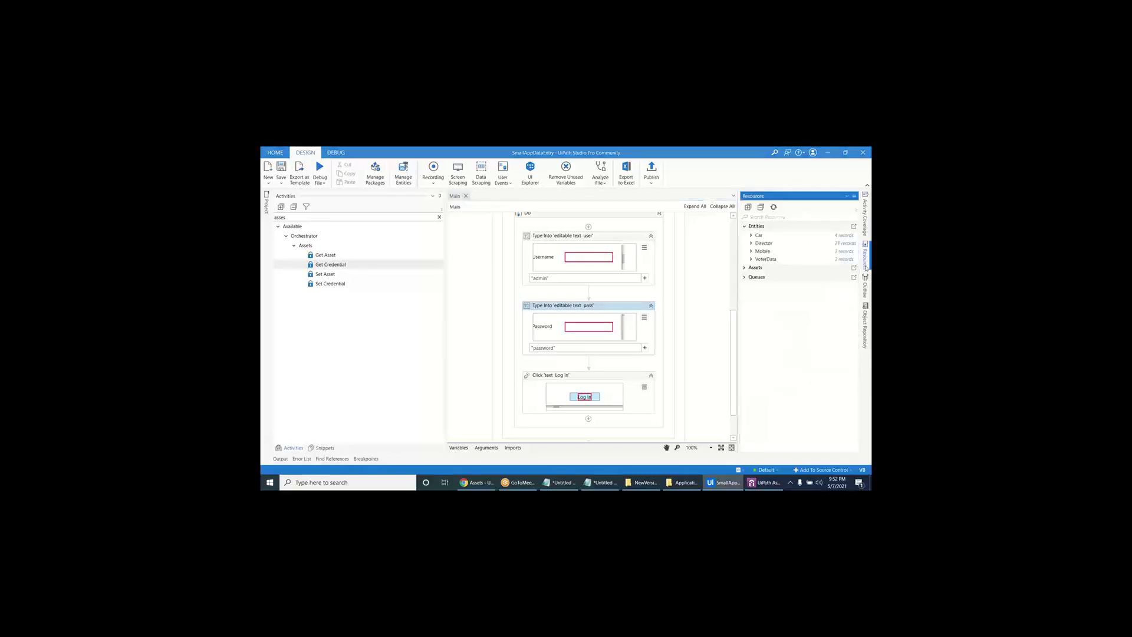
pyautogui.click(774, 207)
pyautogui.click(745, 226)
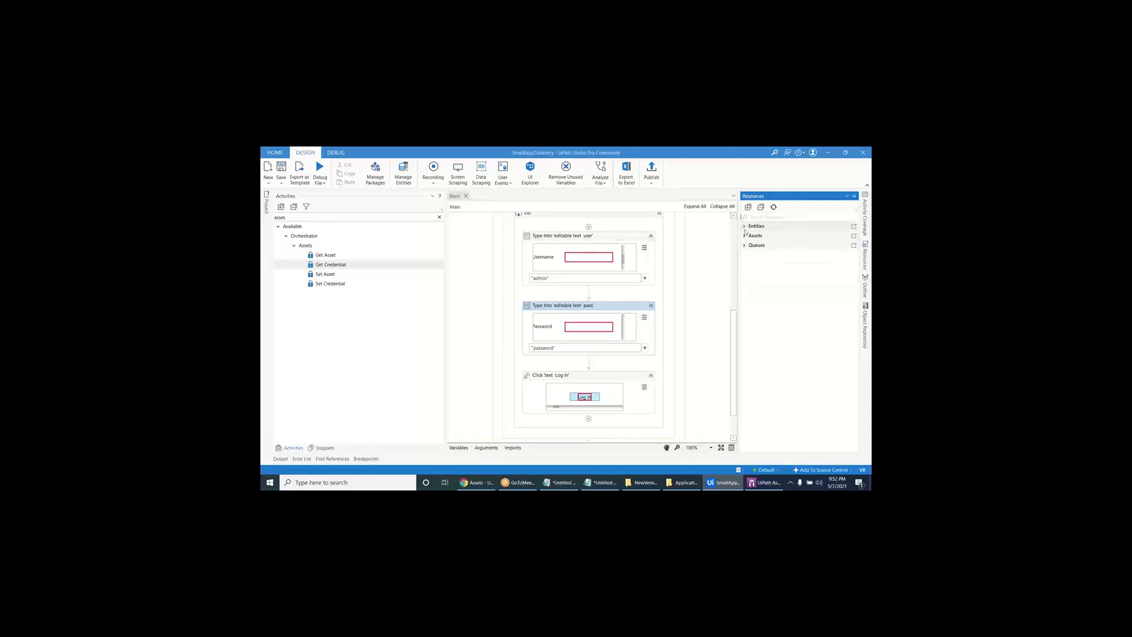
pyautogui.click(745, 237)
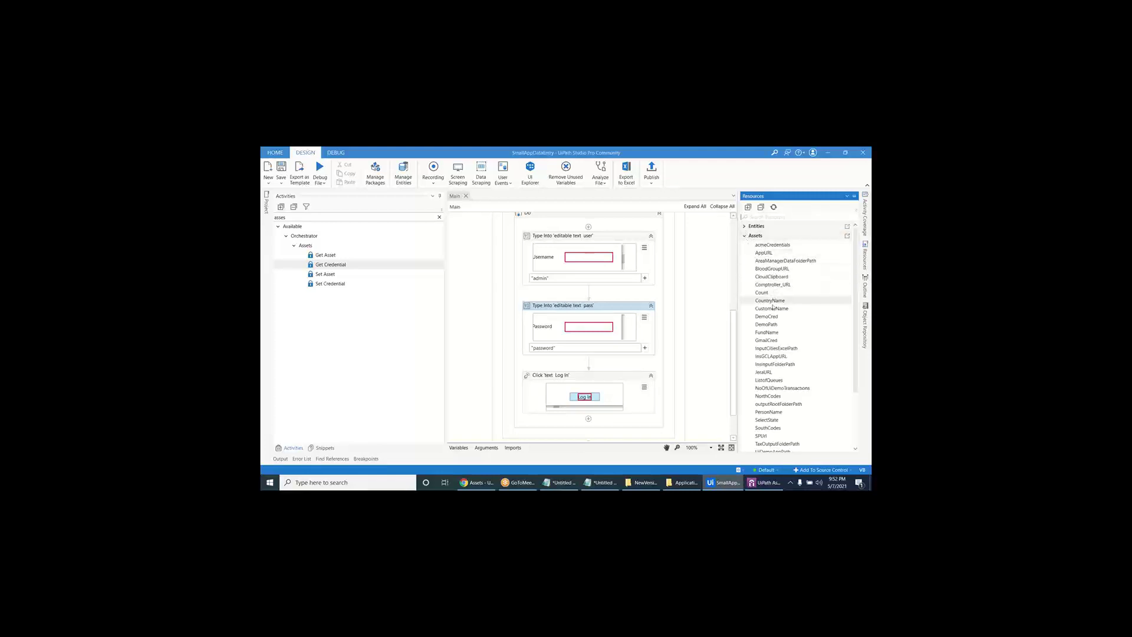
pyautogui.click(772, 319)
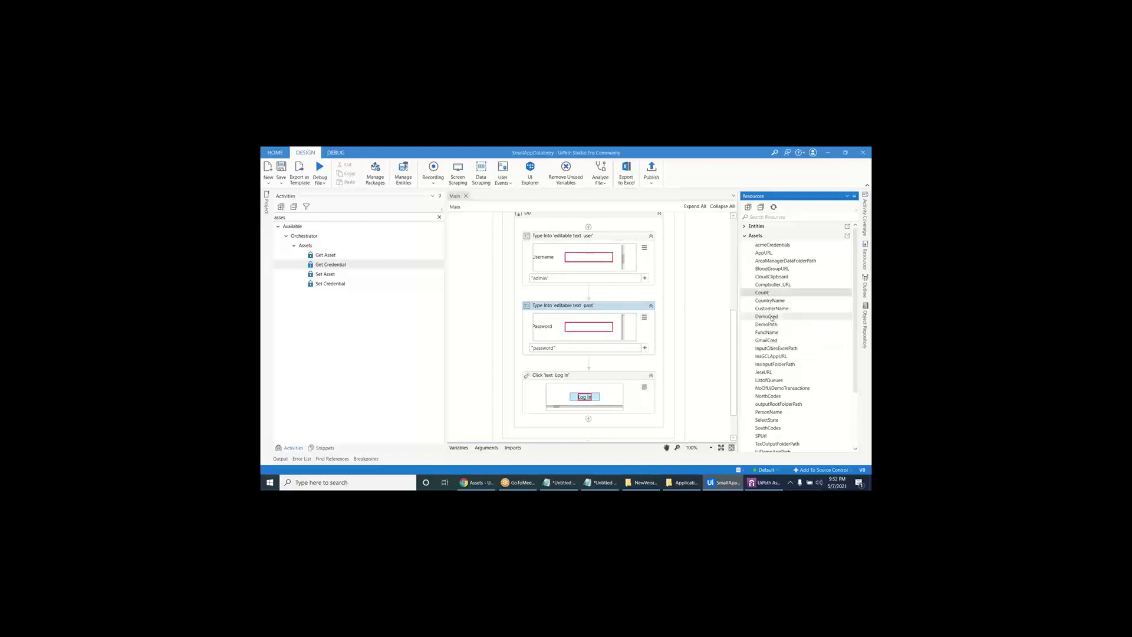
pyautogui.moveTo(767, 317); pyautogui.dragTo(588, 247)
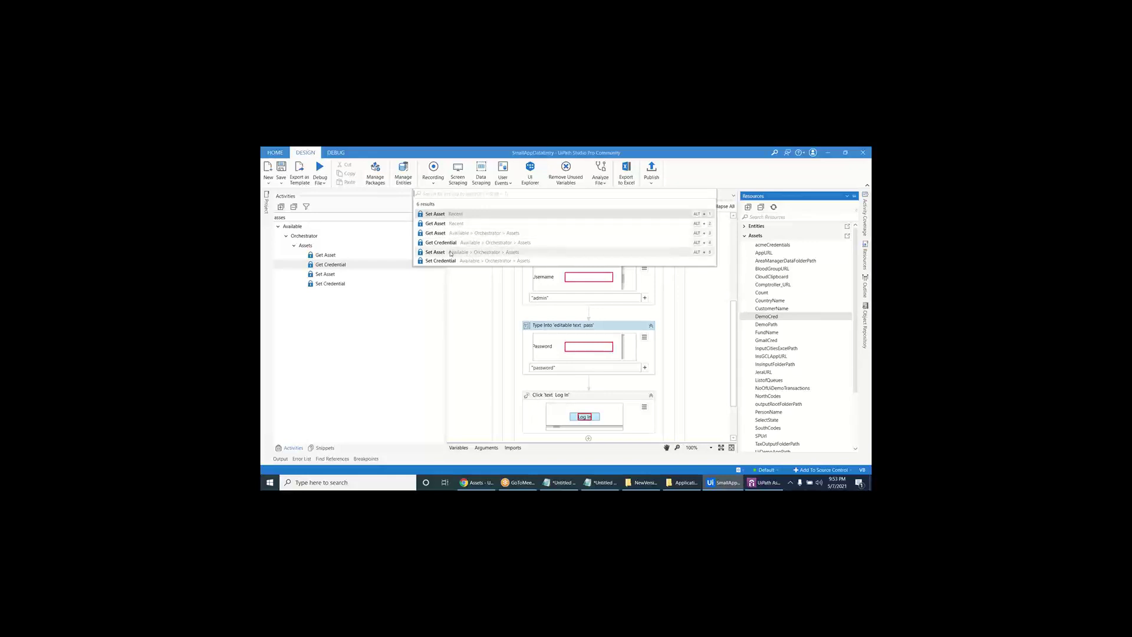
# - Insert a Get Credential activity for DemoCred and select it in the Outline panel
pyautogui.click(448, 243)
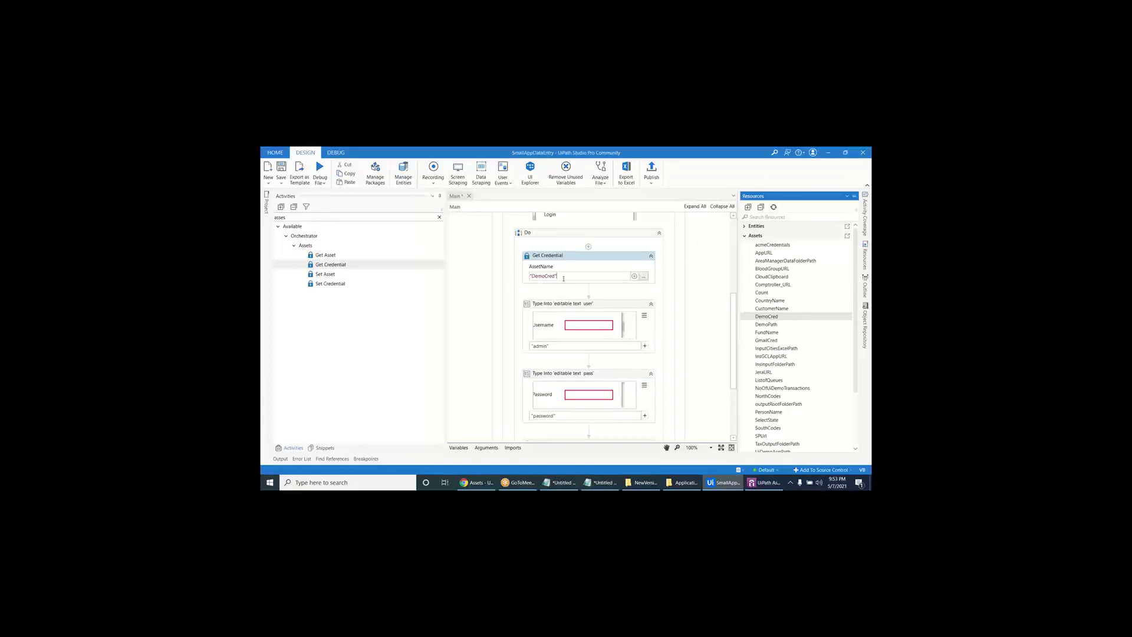
pyautogui.moveTo(556, 276); pyautogui.dragTo(514, 279)
pyautogui.click(866, 288)
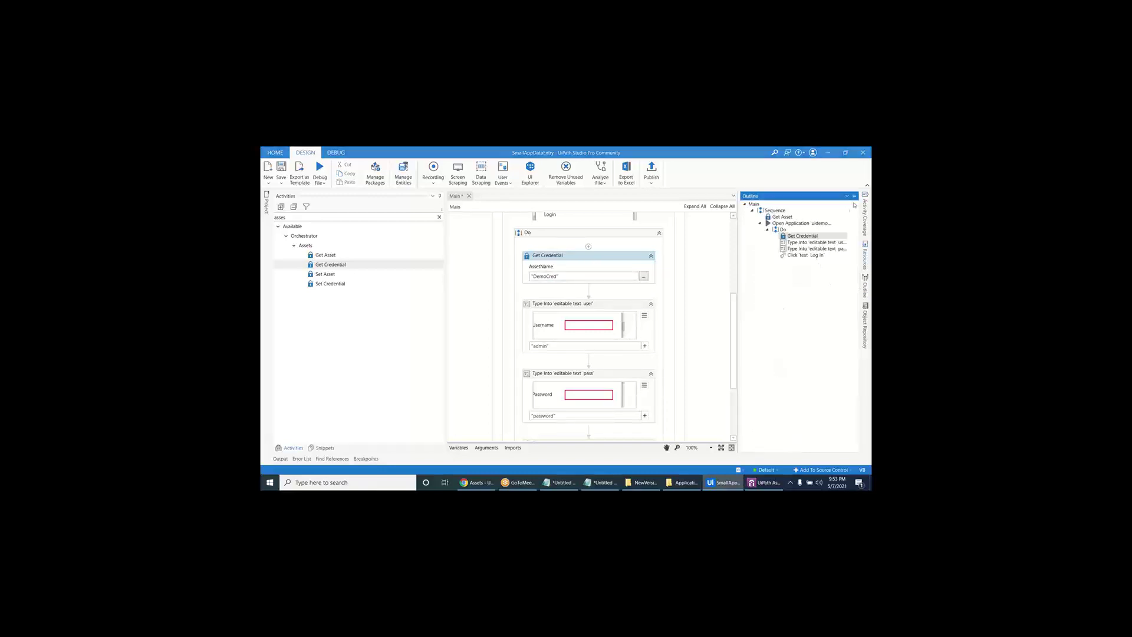
pyautogui.click(802, 236)
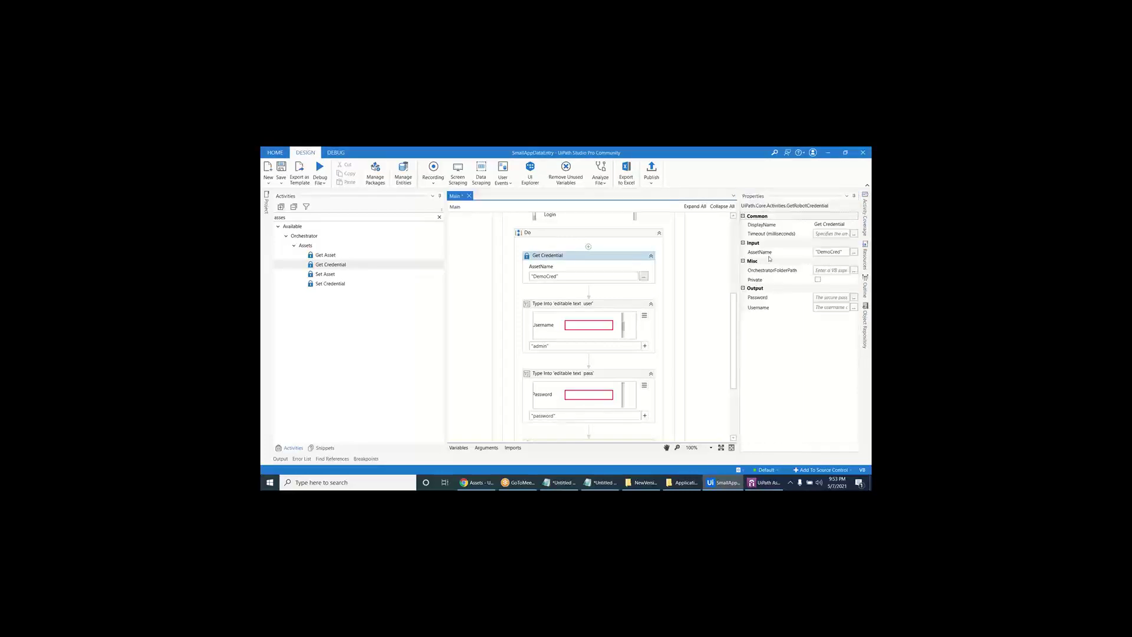
# - Create the variable uDemoUserName and assign it to Get Credential's Username output
pyautogui.click(770, 257)
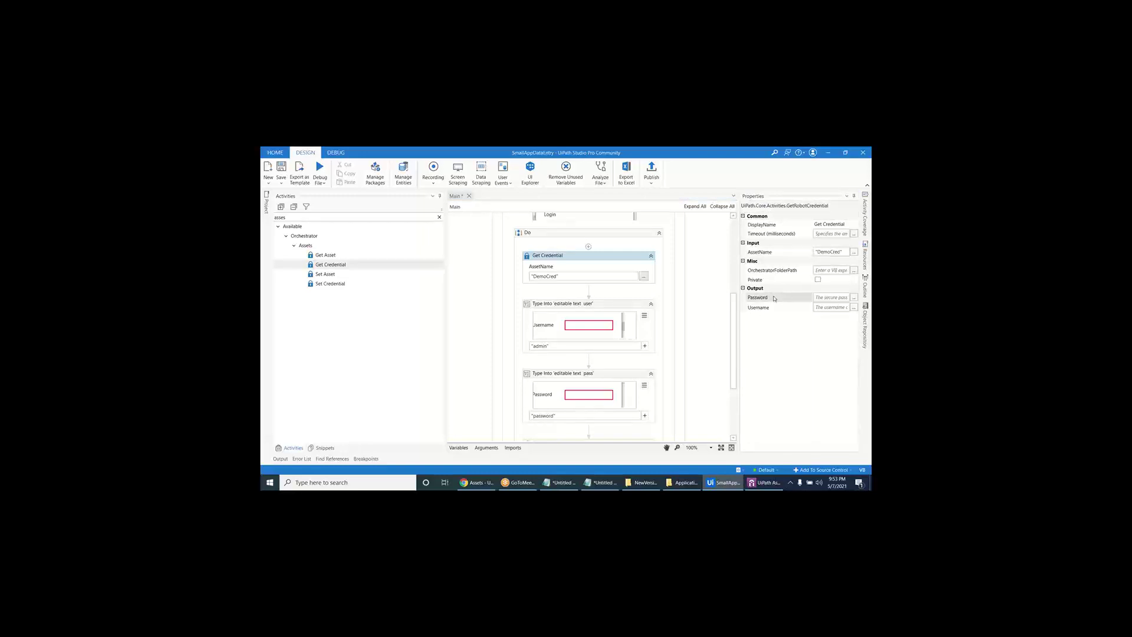
pyautogui.click(854, 308)
pyautogui.rightClick(664, 338)
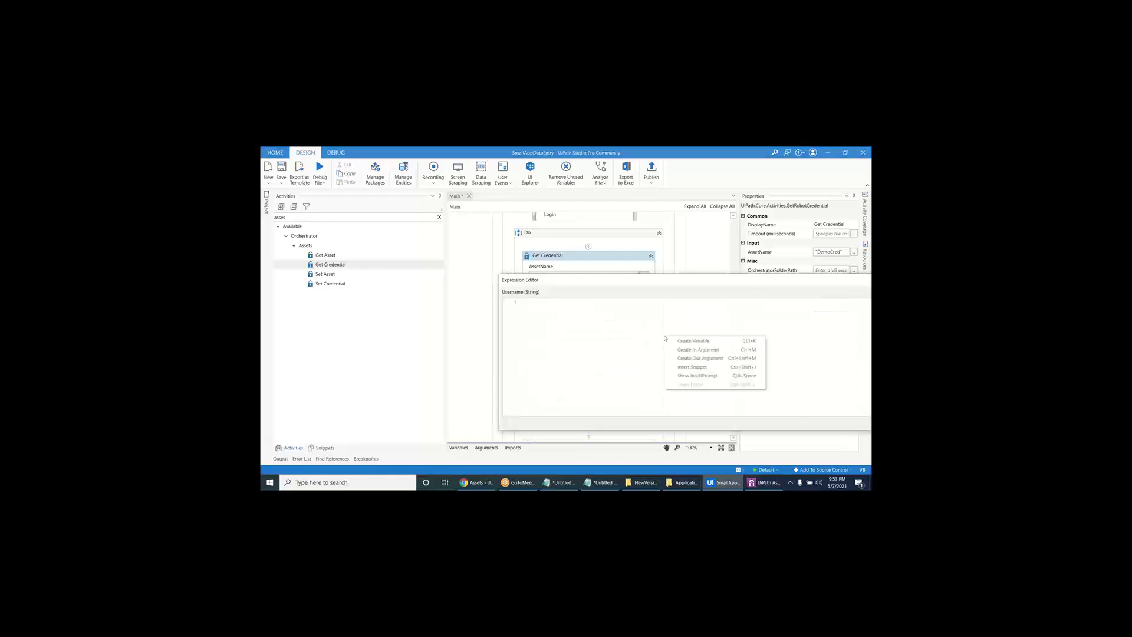
pyautogui.click(676, 341)
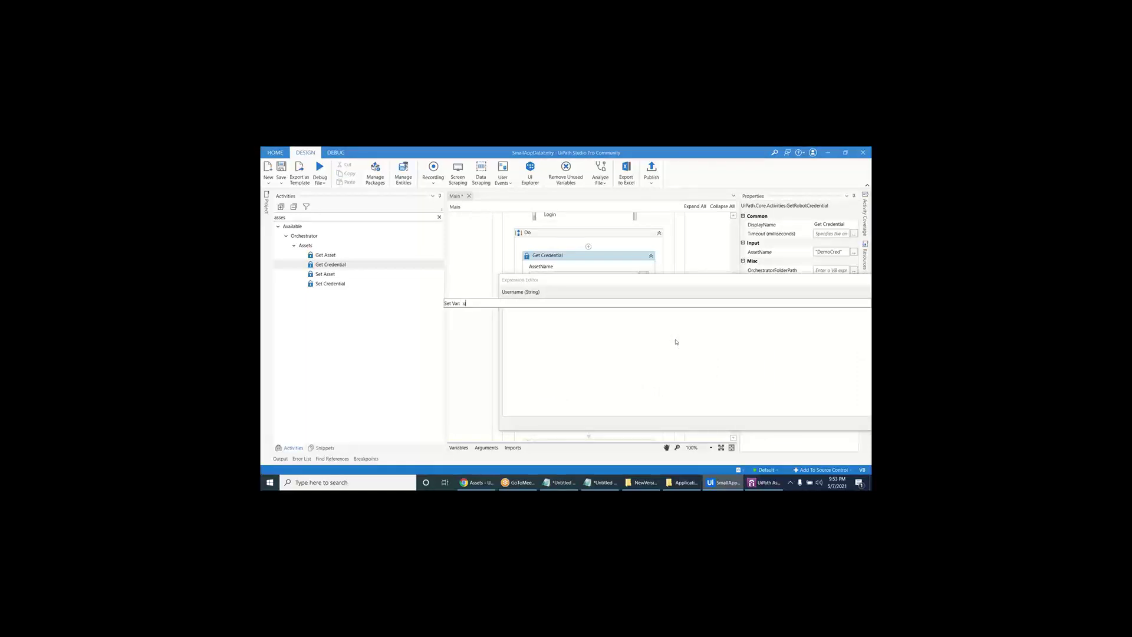
pyautogui.write('uDemoUserName')
pyautogui.press('Return')
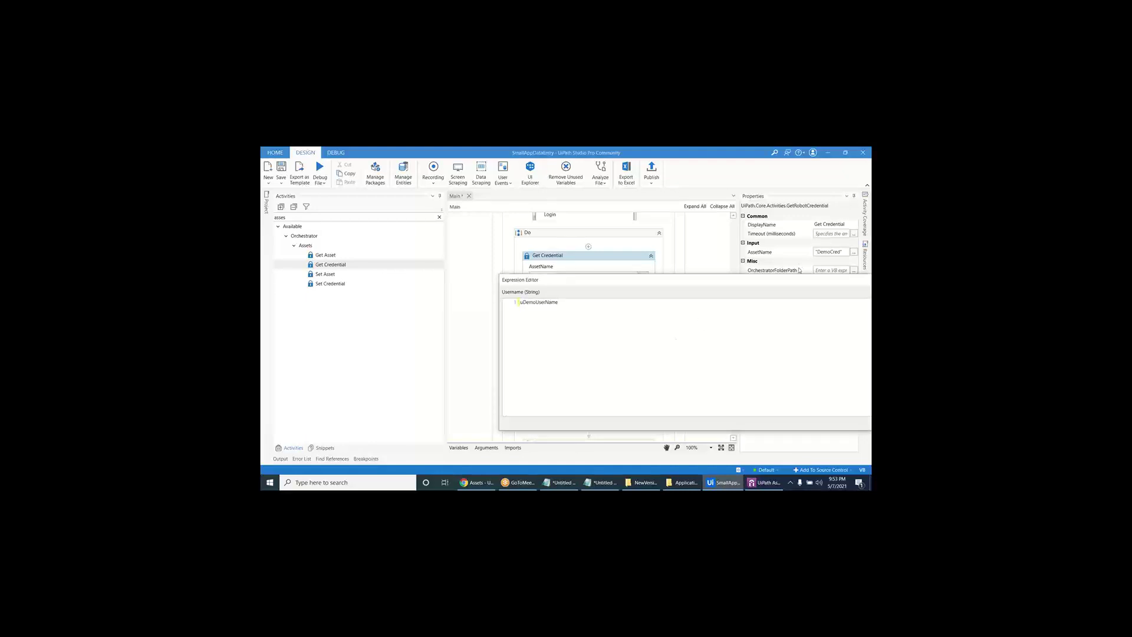
pyautogui.click(763, 414)
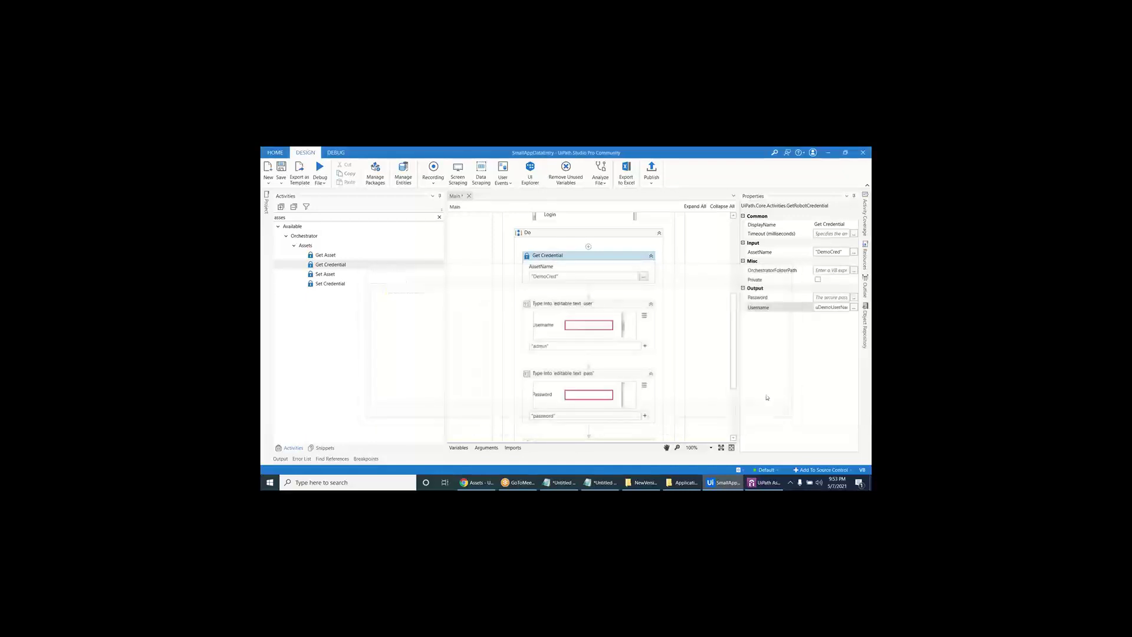
# - Create the uDemoPassword variable and assign it to Get Credential's Password output
pyautogui.click(853, 297)
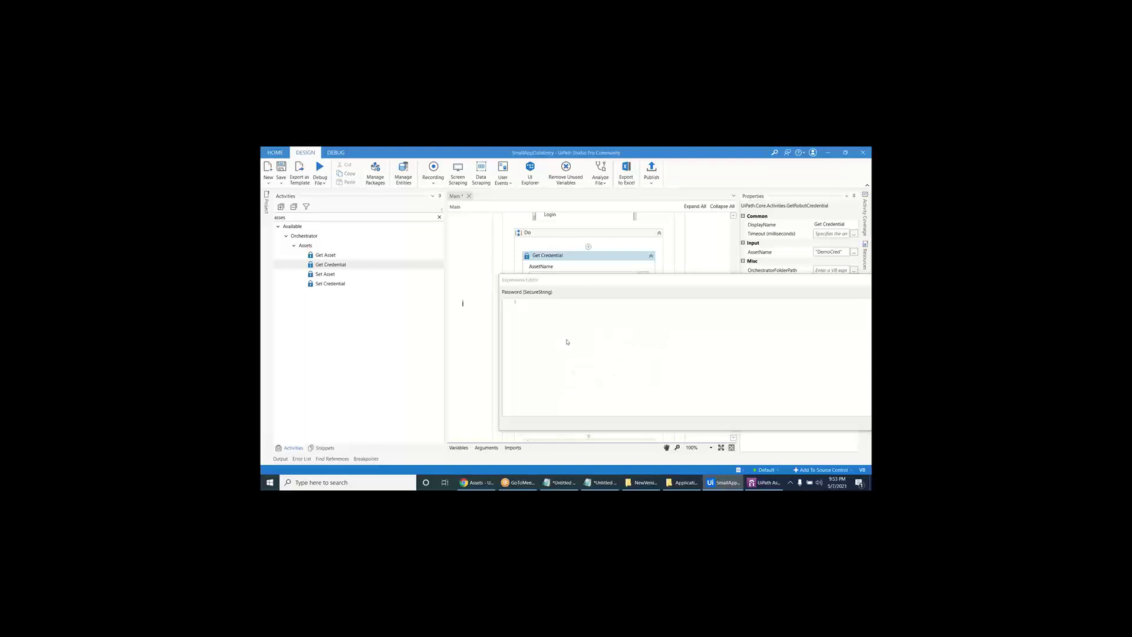
pyautogui.write('Demo')
pyautogui.write('User')
pyautogui.click(567, 339)
pyautogui.hotkey('ctrl', 'v')
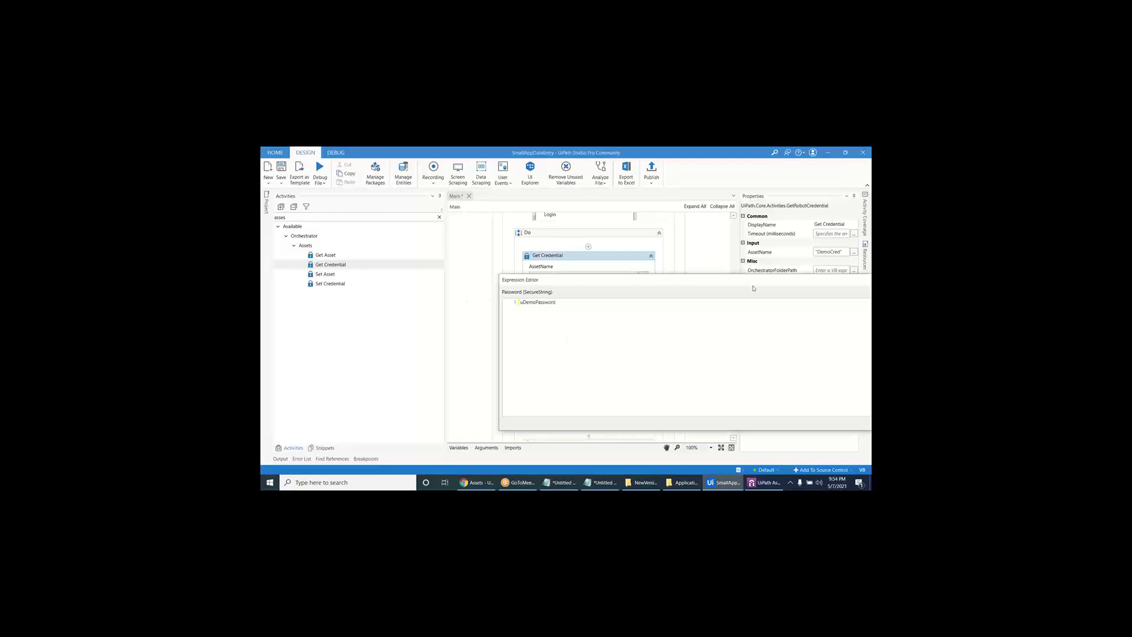
pyautogui.moveTo(753, 288); pyautogui.dragTo(608, 235)
pyautogui.click(742, 382)
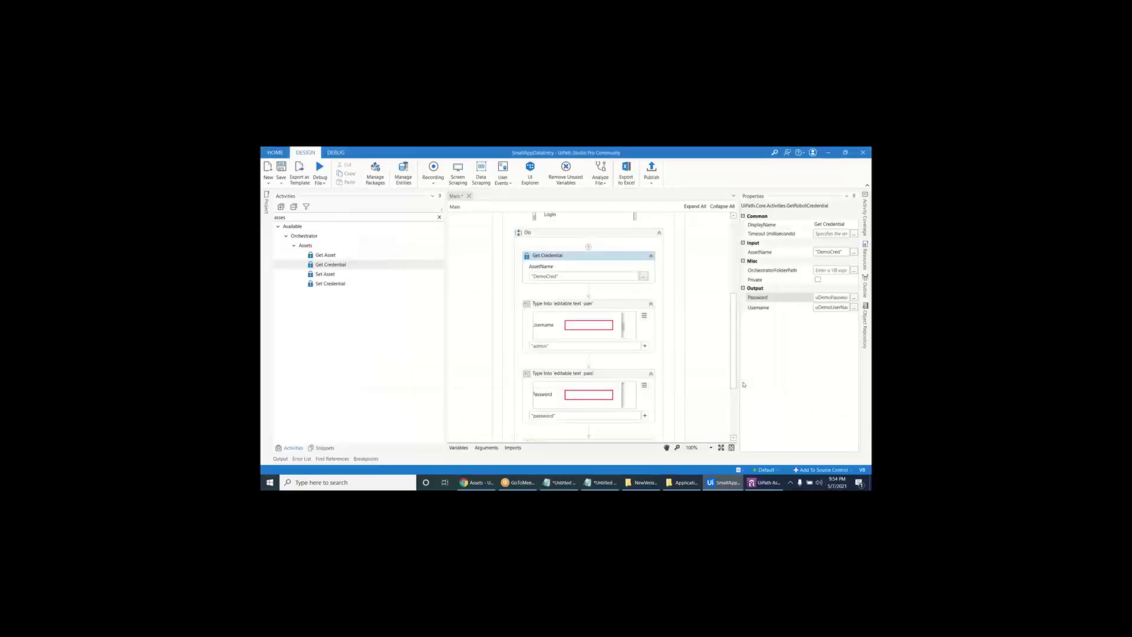
# - Set the username Type Into text to uDemoUserName
pyautogui.click(614, 346)
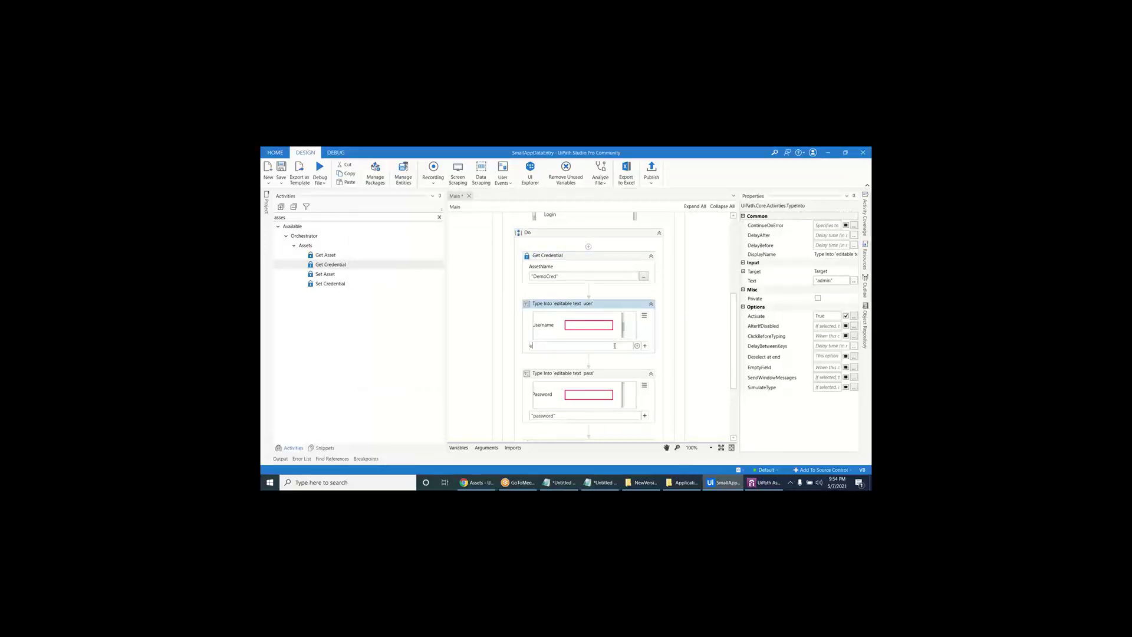
pyautogui.write('u')
pyautogui.press('Down')
pyautogui.press('Return')
# - Enter uDemoPassword as the password Type Into's text in the Expression Editor
pyautogui.click(608, 416)
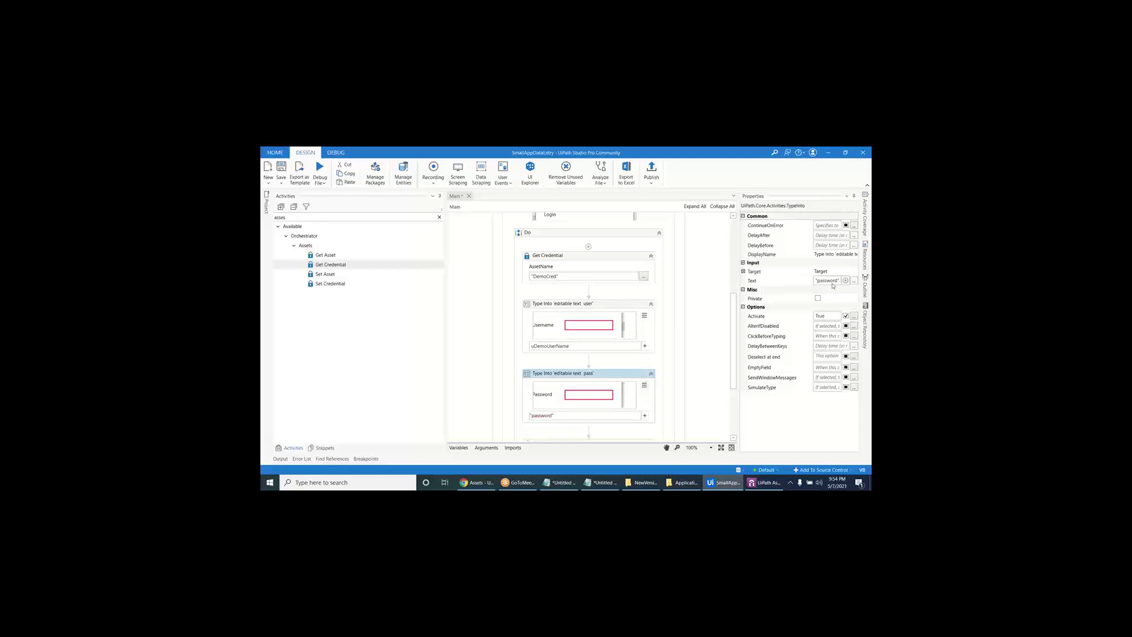
pyautogui.click(855, 282)
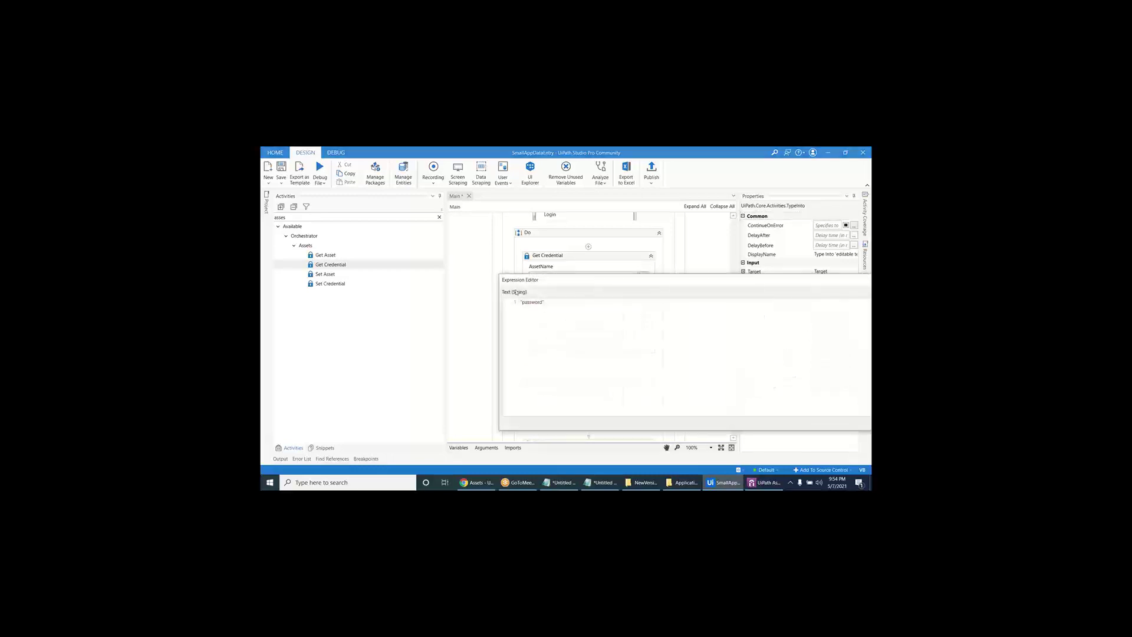
pyautogui.write('udemoPassword')
pyautogui.moveTo(499, 319); pyautogui.dragTo(749, 318)
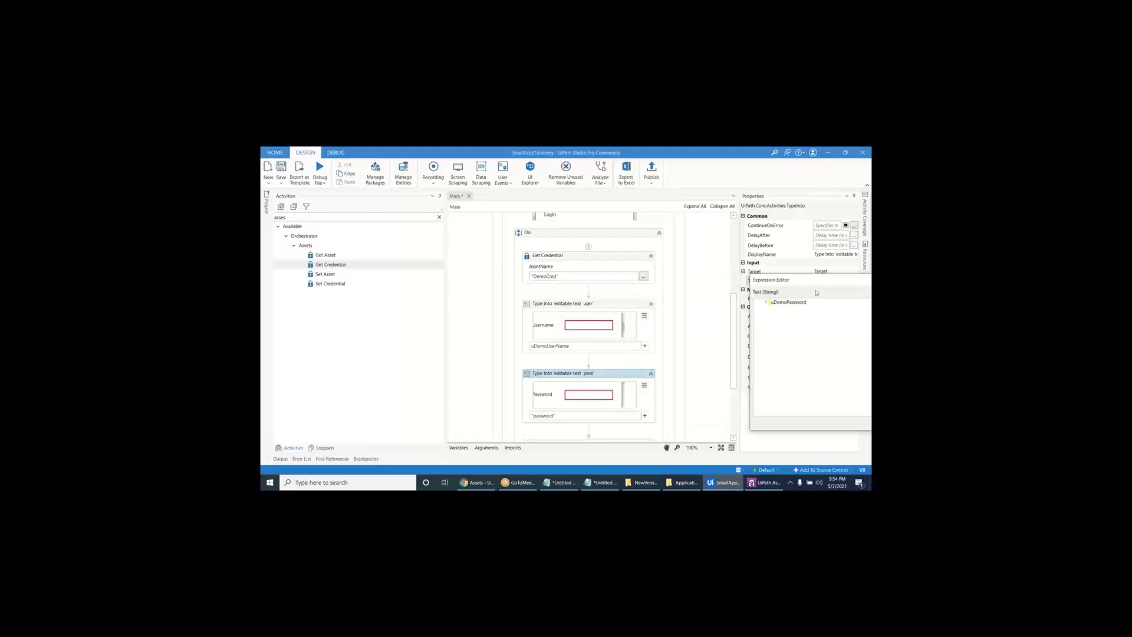
pyautogui.moveTo(820, 284); pyautogui.dragTo(532, 260)
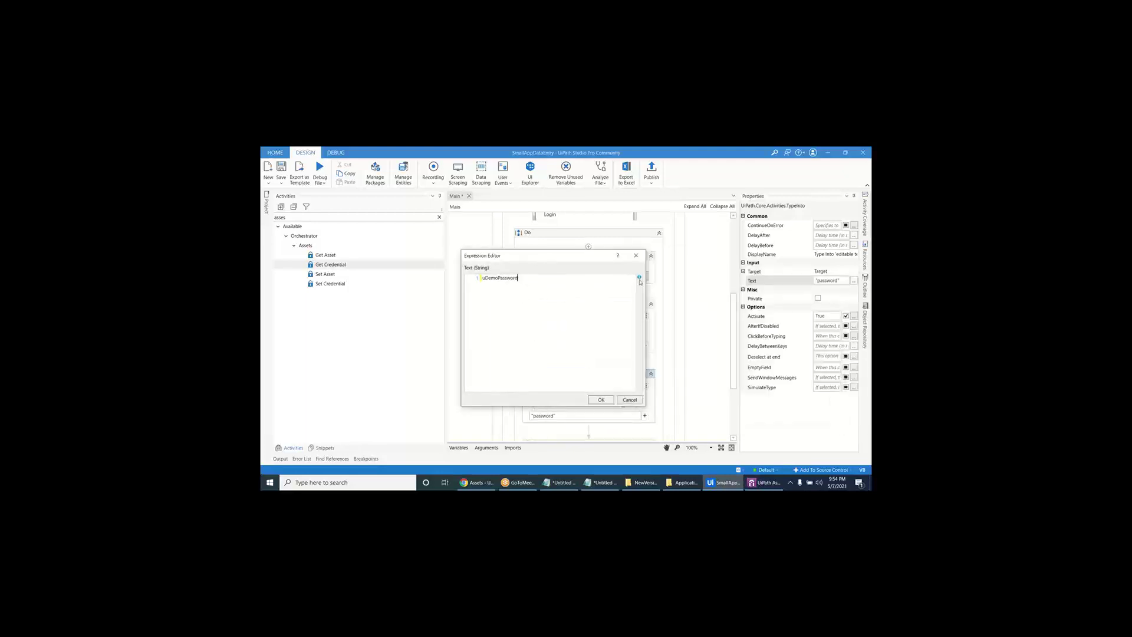
pyautogui.moveTo(640, 282)
pyautogui.keyDown('ctrl'); pyautogui.scroll(3, 549, 299); pyautogui.keyUp('ctrl')
# - Replace the password expression with new System.Net.NetworkCredential, using autocomplete
pyautogui.moveTo(646, 324); pyautogui.dragTo(870, 345)
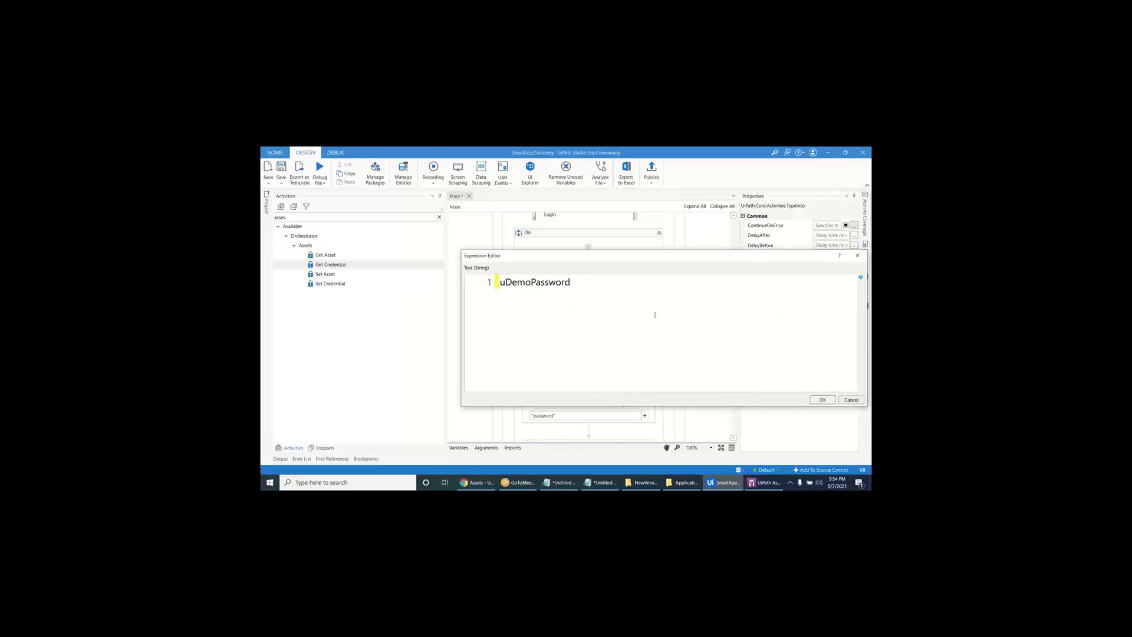
pyautogui.hotkey('ctrl', 'a')
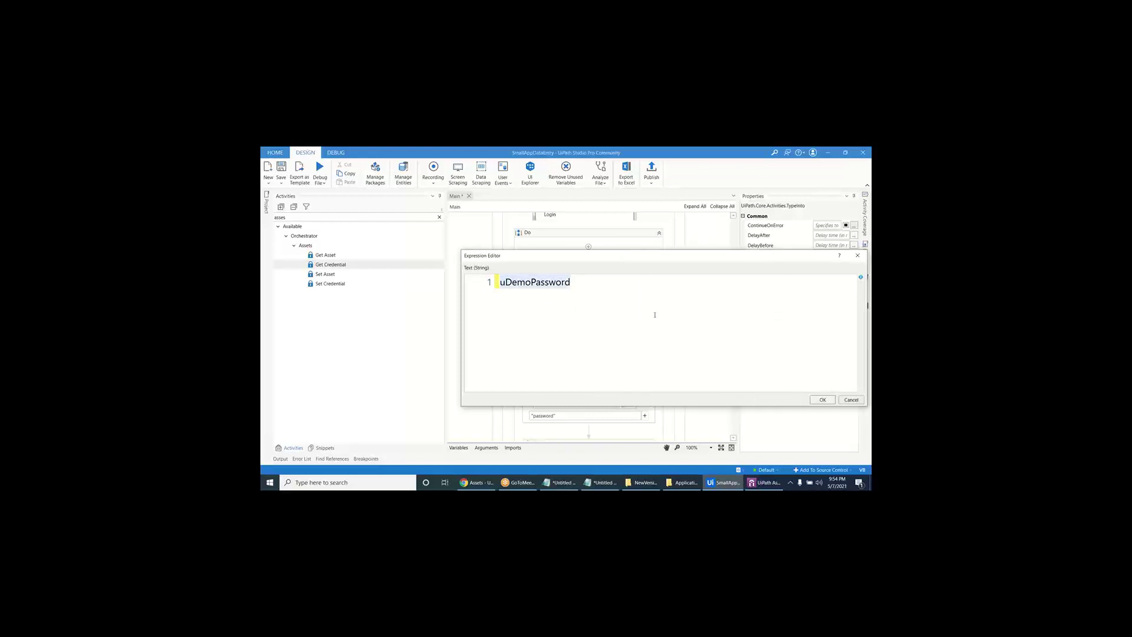
pyautogui.write('new env')
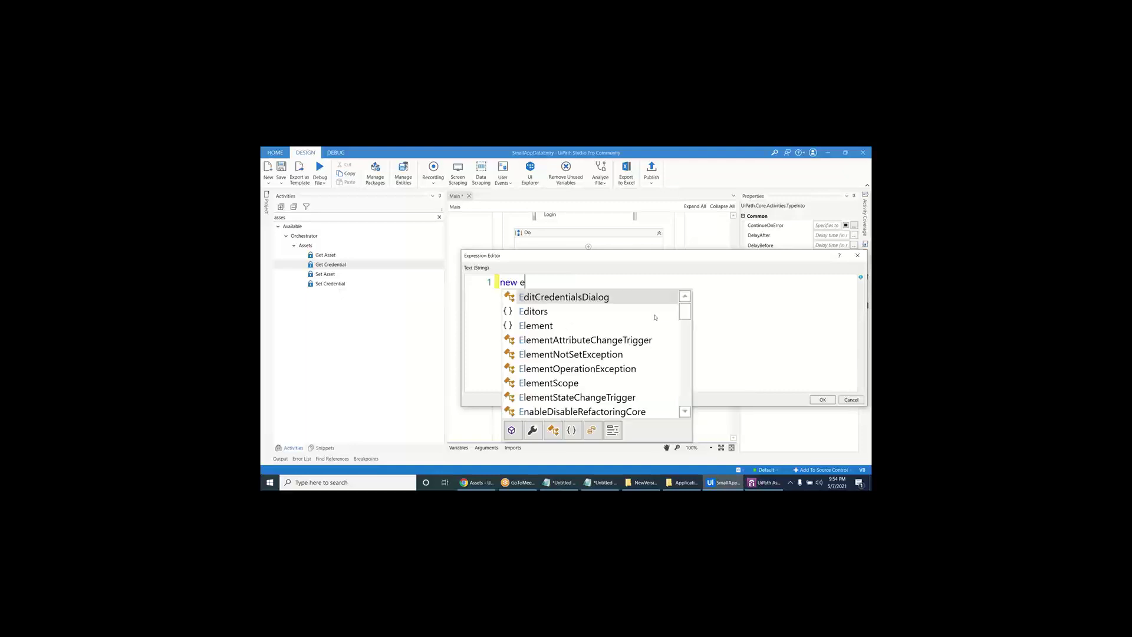
pyautogui.press('BackSpace')
pyautogui.press('BackSpace')
pyautogui.press('BackSpace')
pyautogui.write('syu')
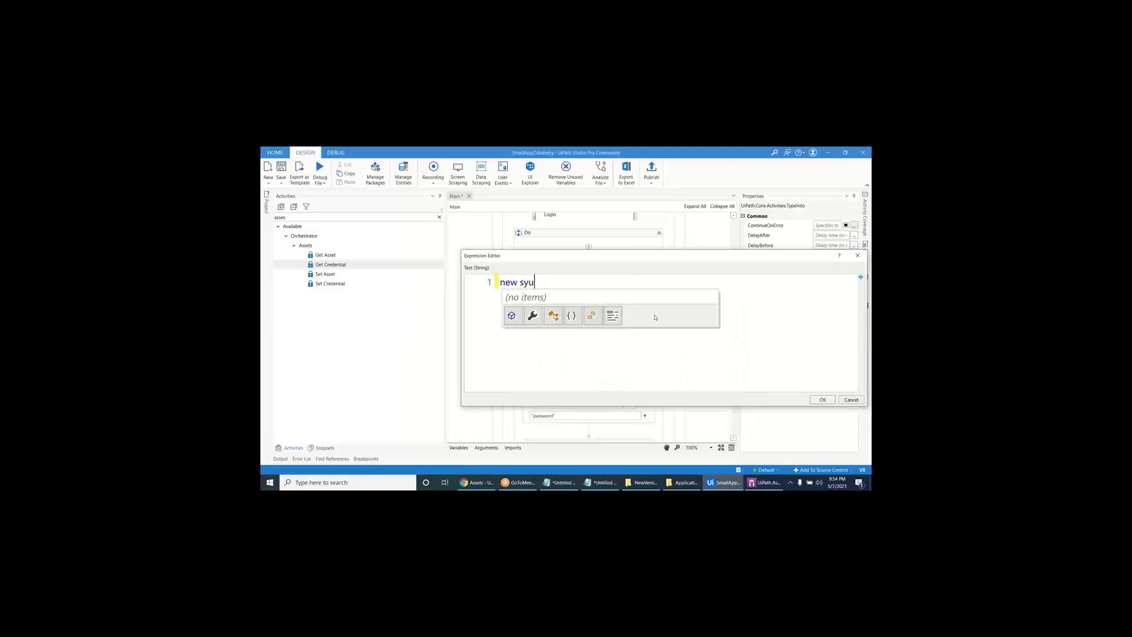
pyautogui.press('BackSpace')
pyautogui.write('st')
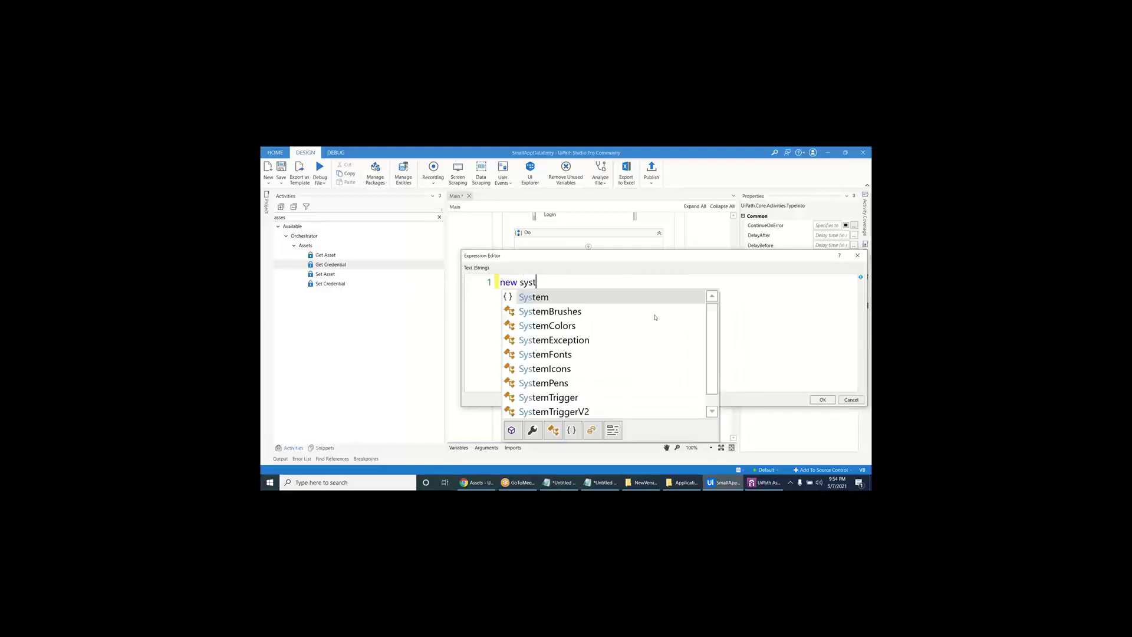
pyautogui.press('Tab')
pyautogui.write('.ne')
pyautogui.press('Tab')
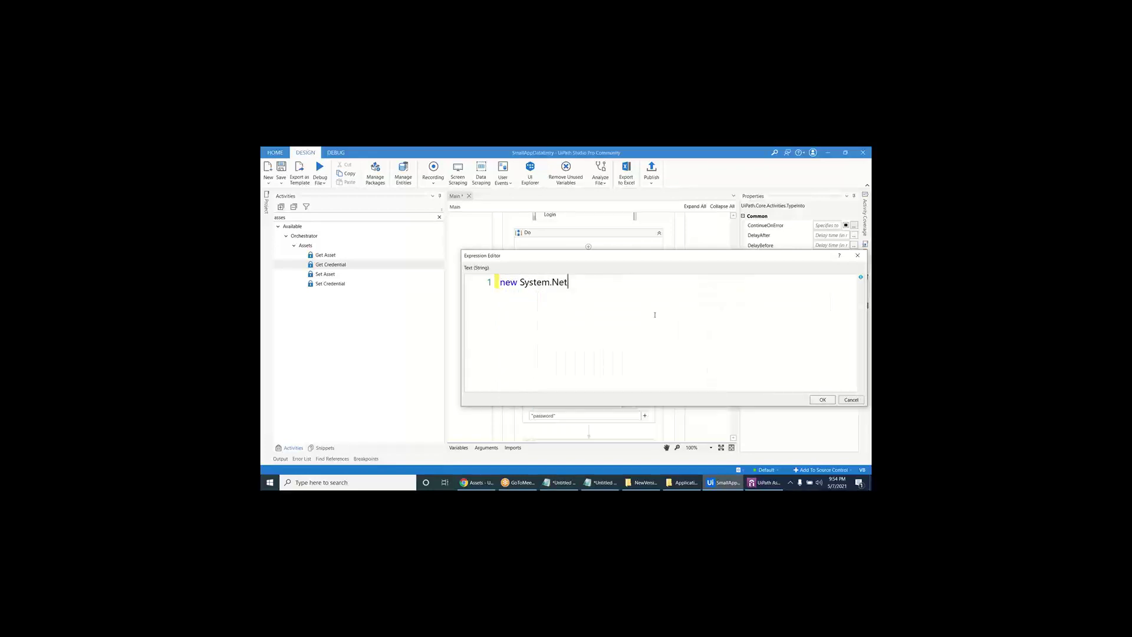
pyautogui.write('.net')
pyautogui.press('Tab')
# - Complete the arguments as (string.Empty,uDemoPassword).Password and confirm the expression
pyautogui.write('(string')
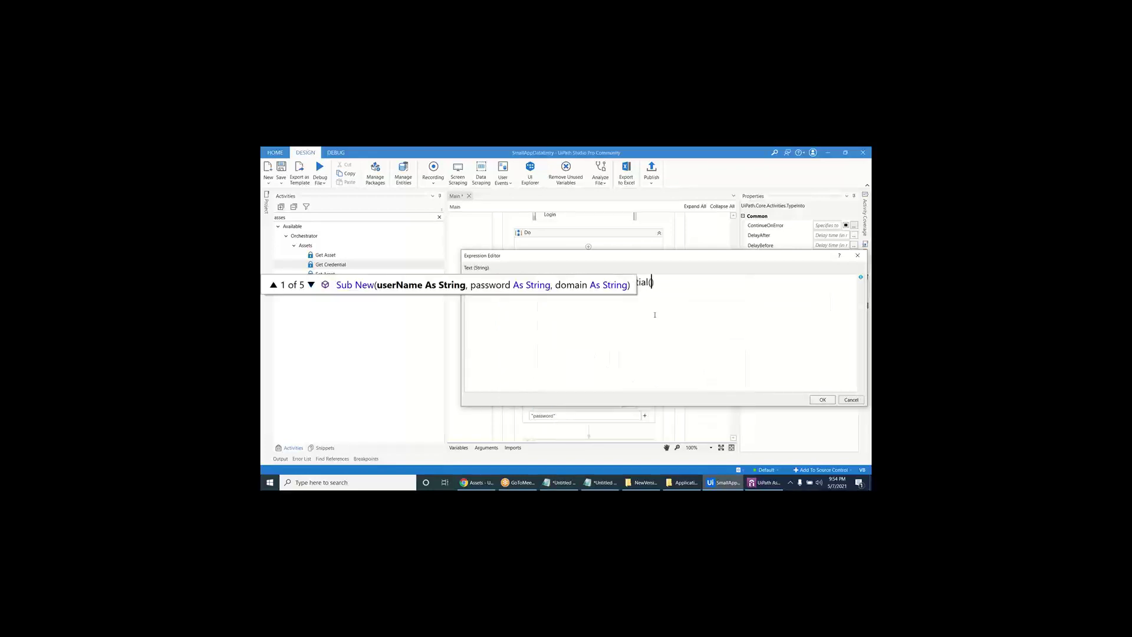
pyautogui.write('.em')
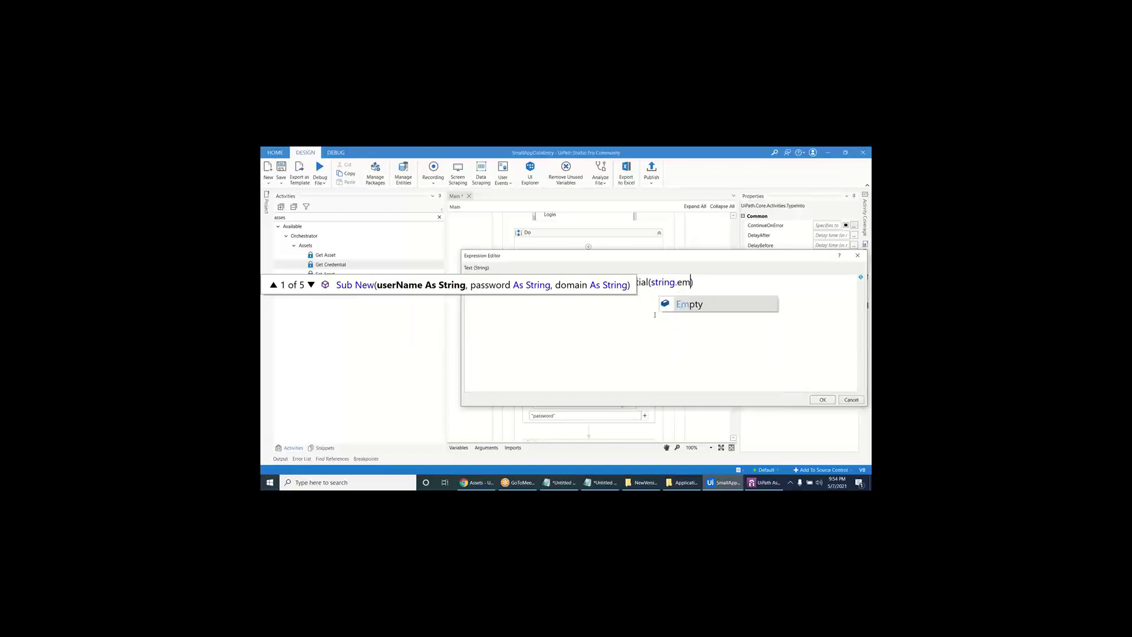
pyautogui.press('Tab')
pyautogui.write(',ude')
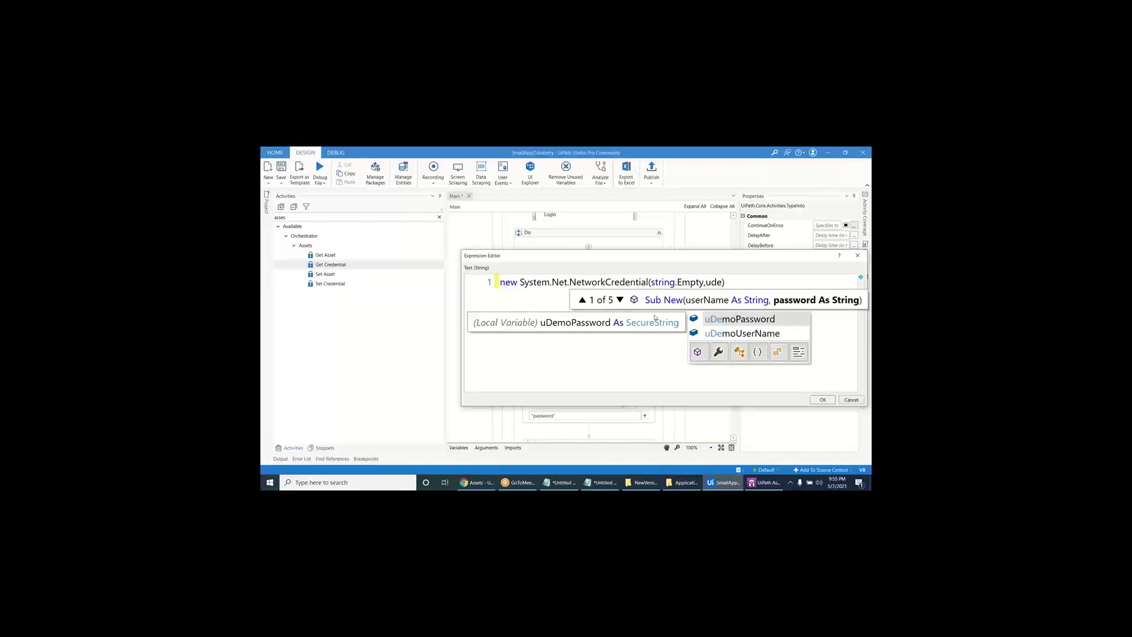
pyautogui.press('Tab')
pyautogui.write(')')
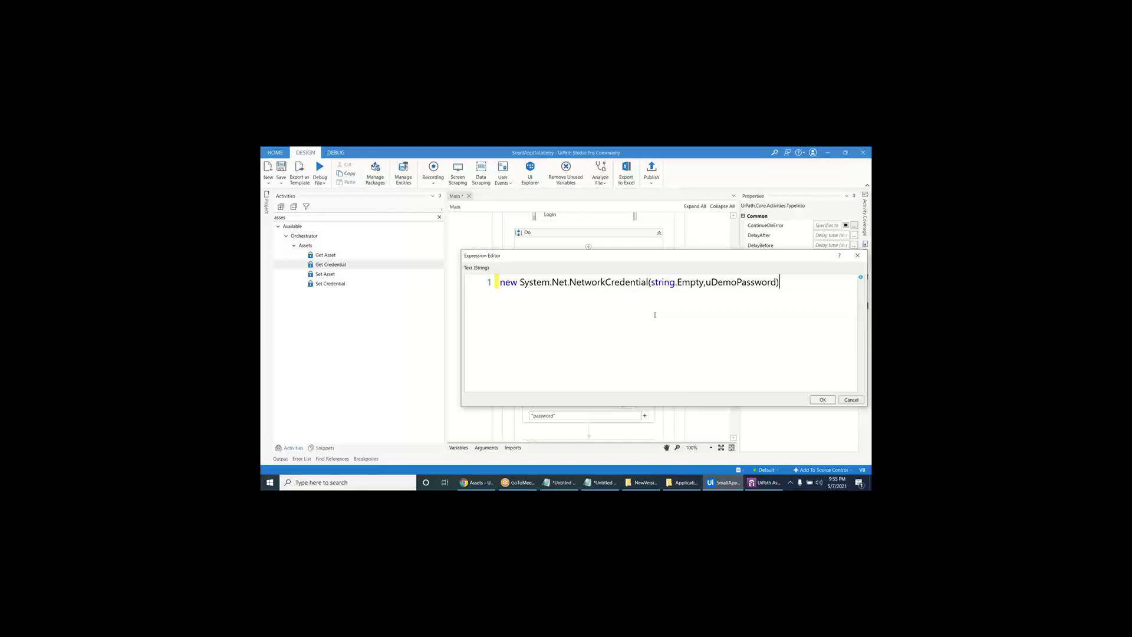
pyautogui.write('.Password')
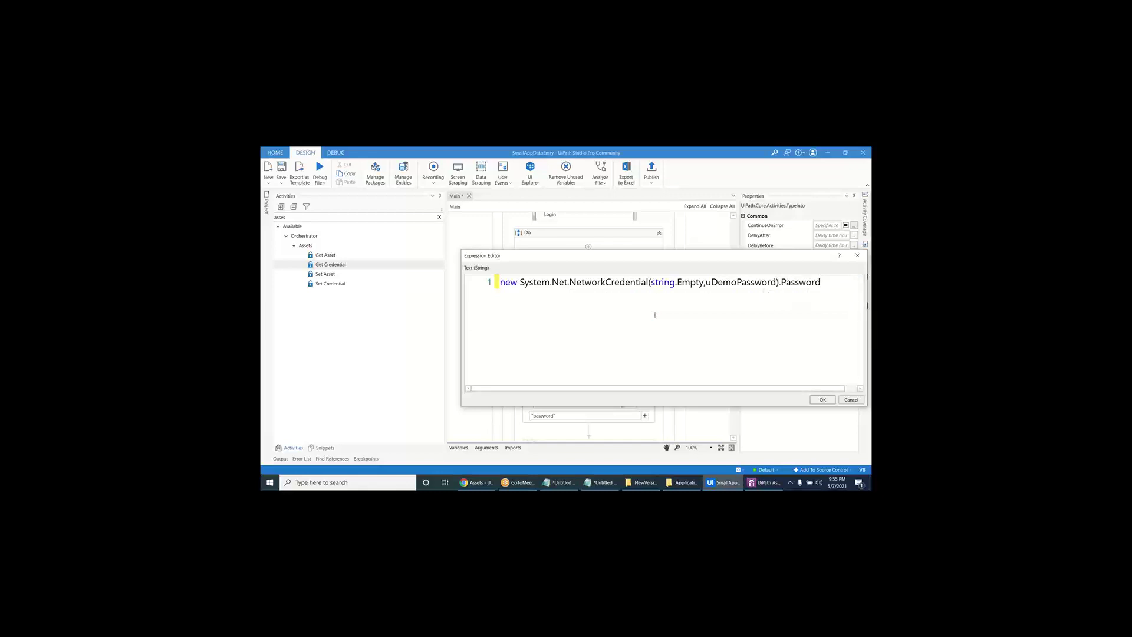
pyautogui.moveTo(461, 310); pyautogui.dragTo(326, 318)
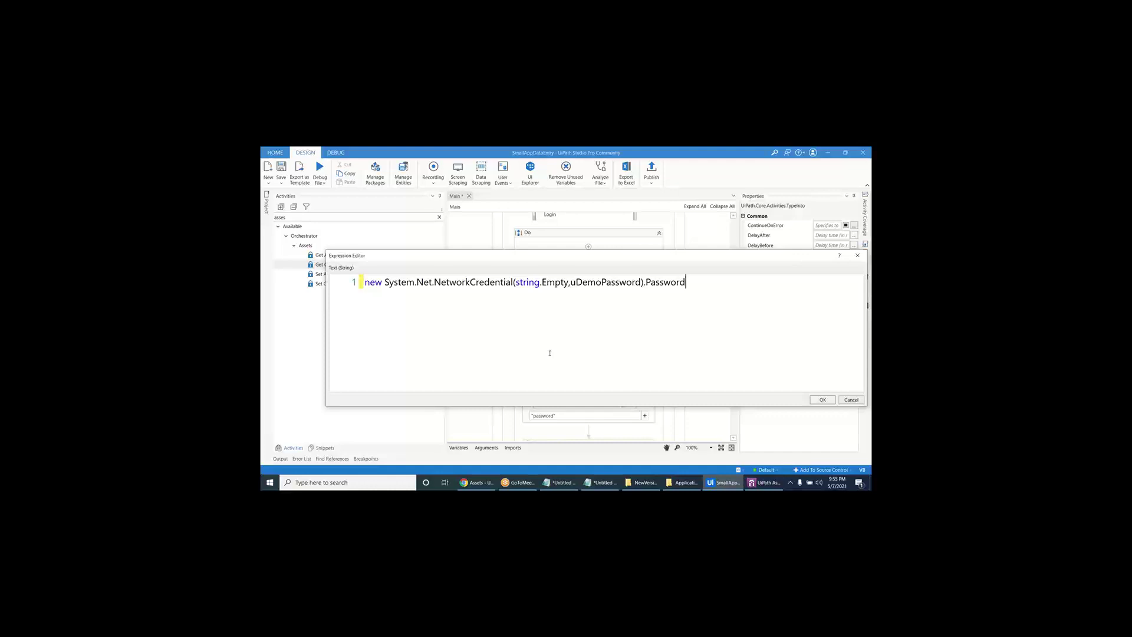
pyautogui.click(614, 283)
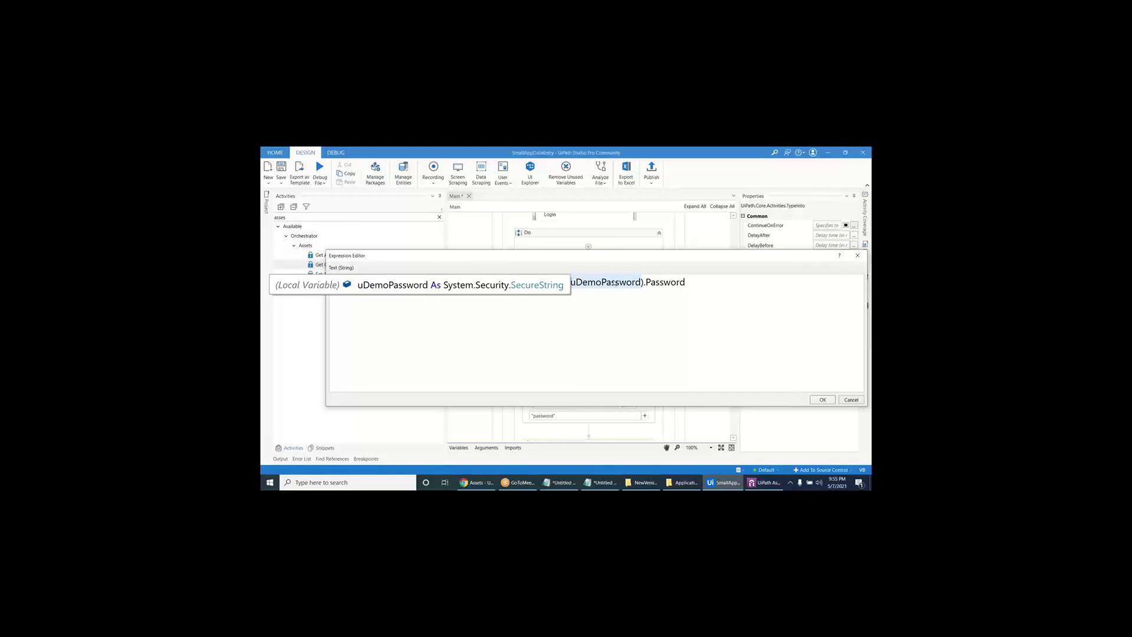
pyautogui.press('End')
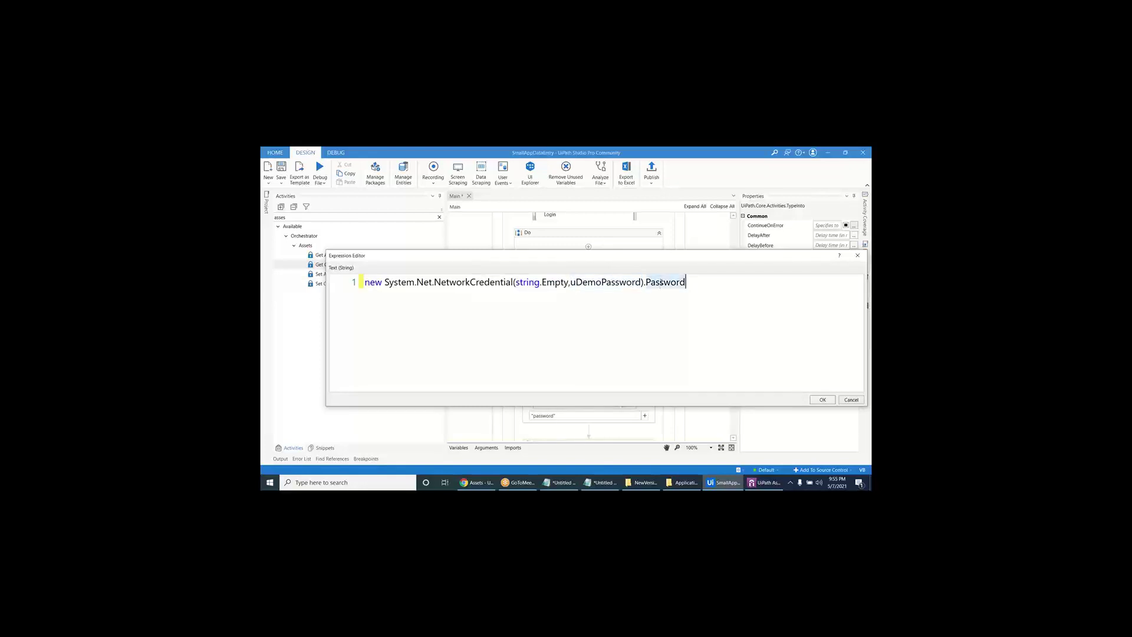
pyautogui.click(817, 401)
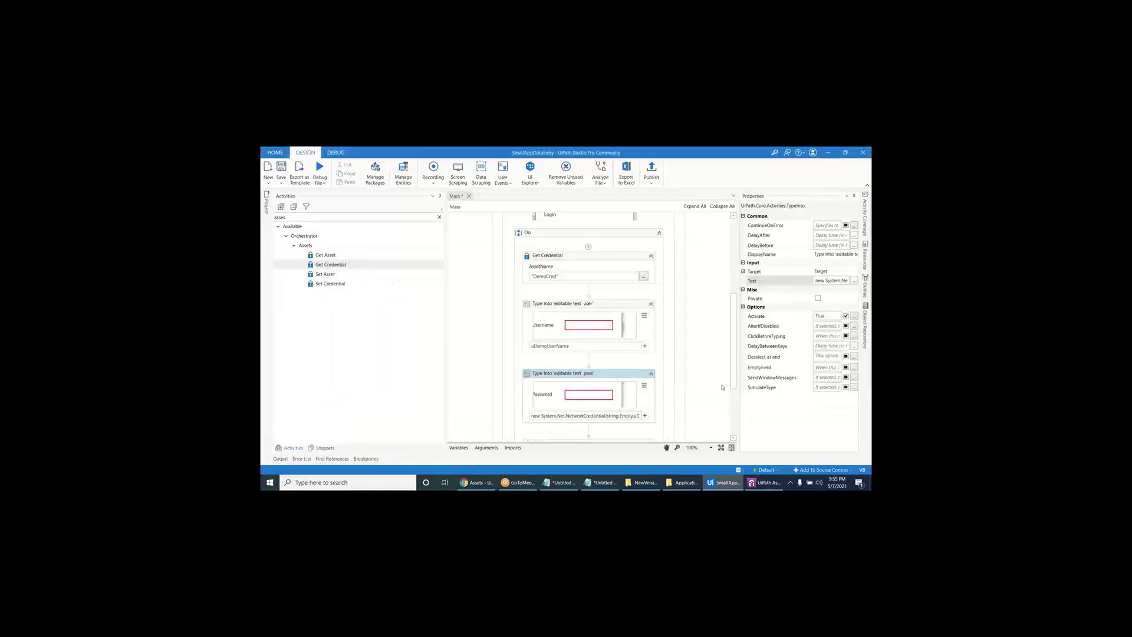
# - Save the Main workflow and publish SmallAppDataEntry as a new package
pyautogui.scroll(-3, 603, 389)
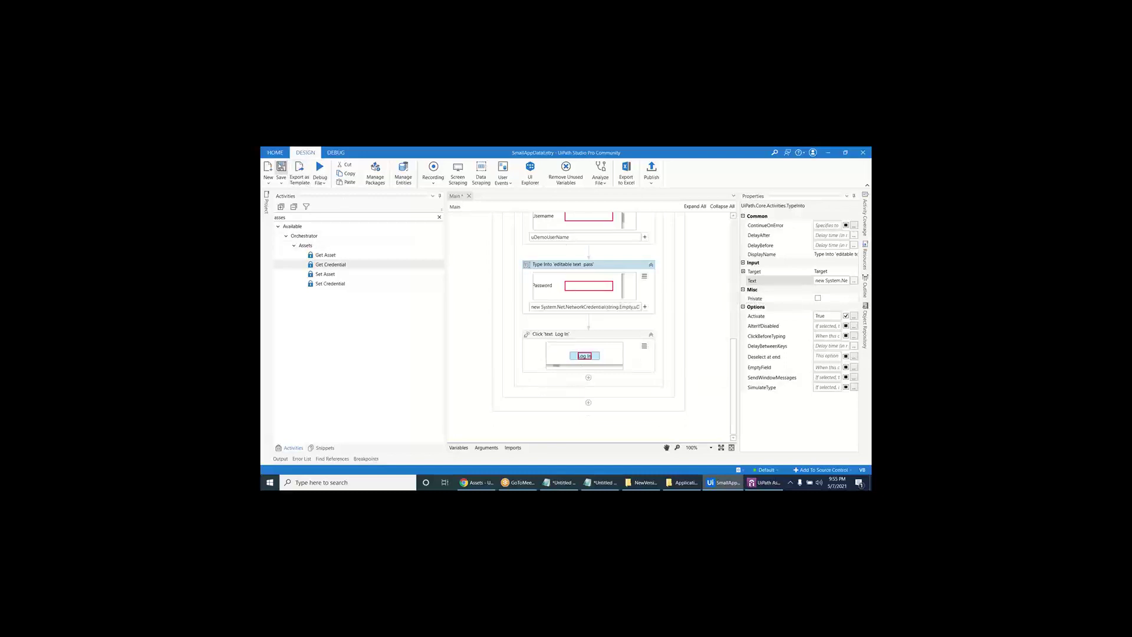
pyautogui.click(281, 168)
pyautogui.click(652, 171)
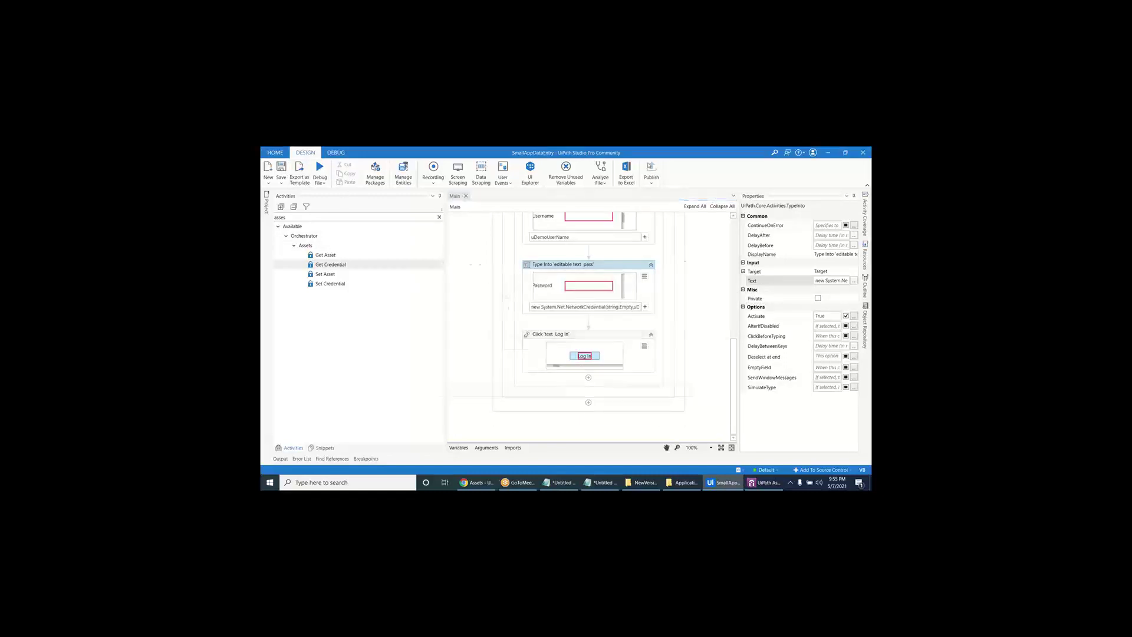
pyautogui.click(679, 391)
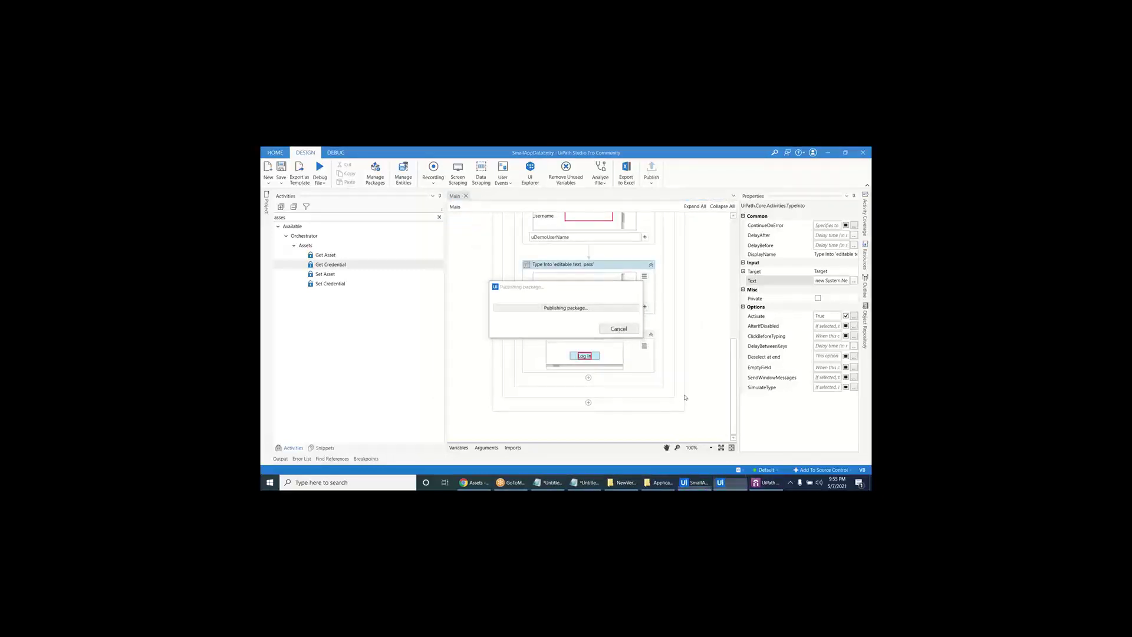
pyautogui.click(621, 330)
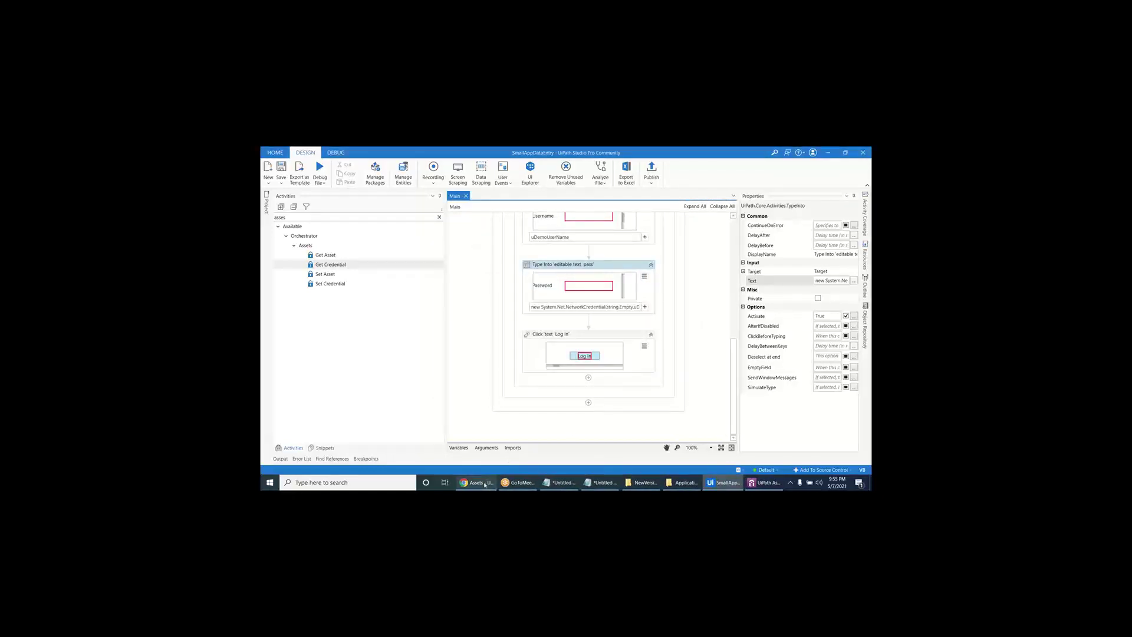
pyautogui.click(476, 483)
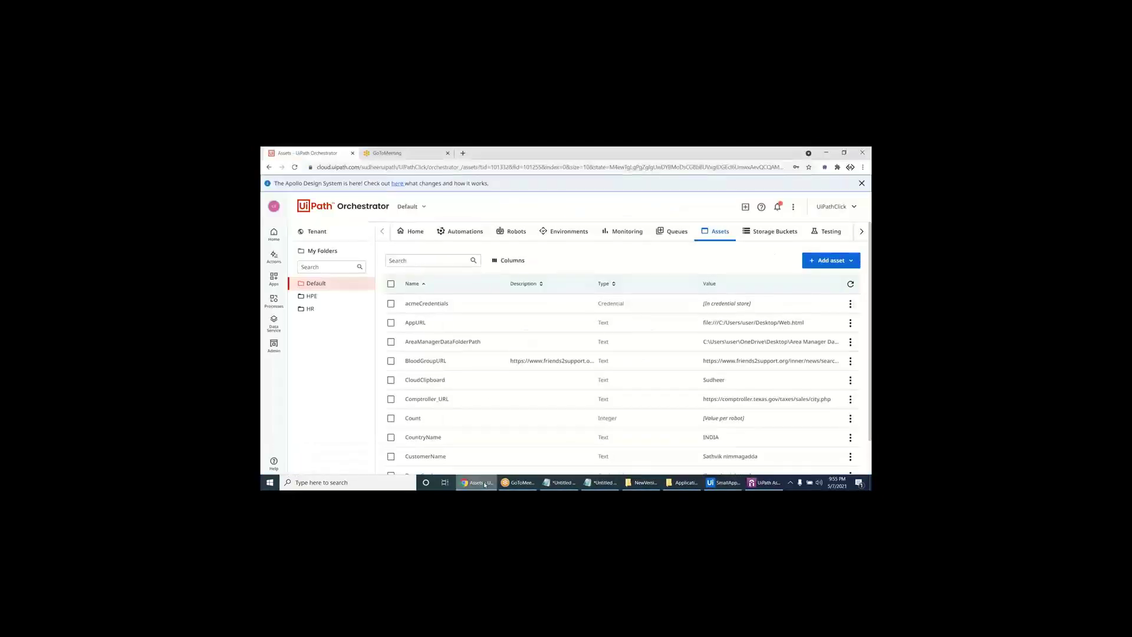
# - Search processes for 'ui' and update UiDemoDataEntry to package version 1.0.3
pyautogui.click(471, 238)
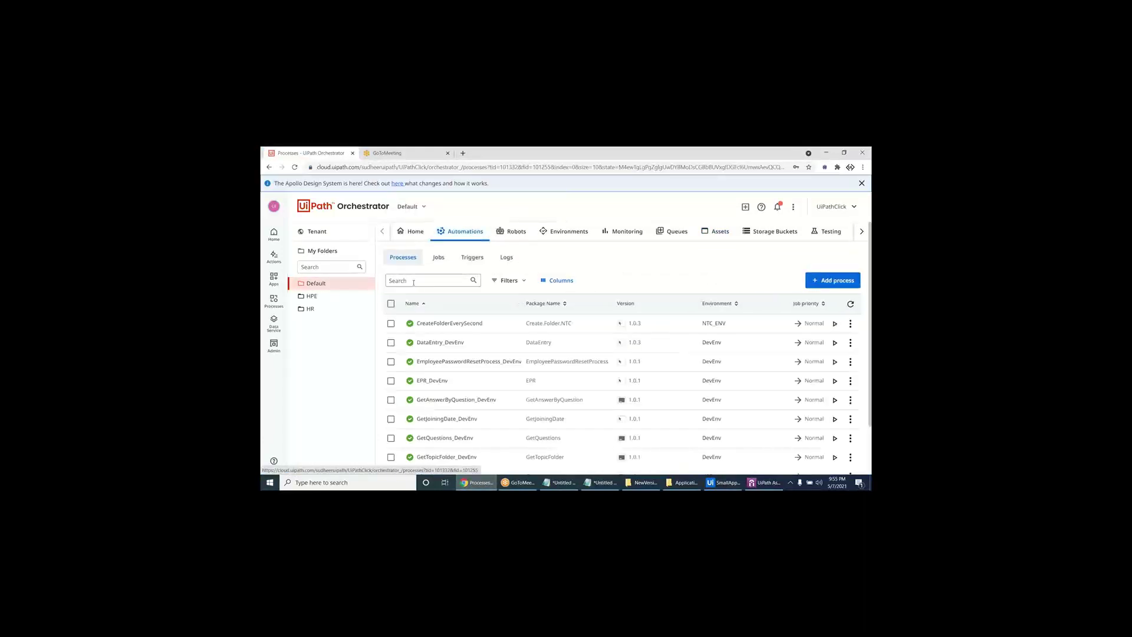
pyautogui.click(414, 282)
pyautogui.write('uid')
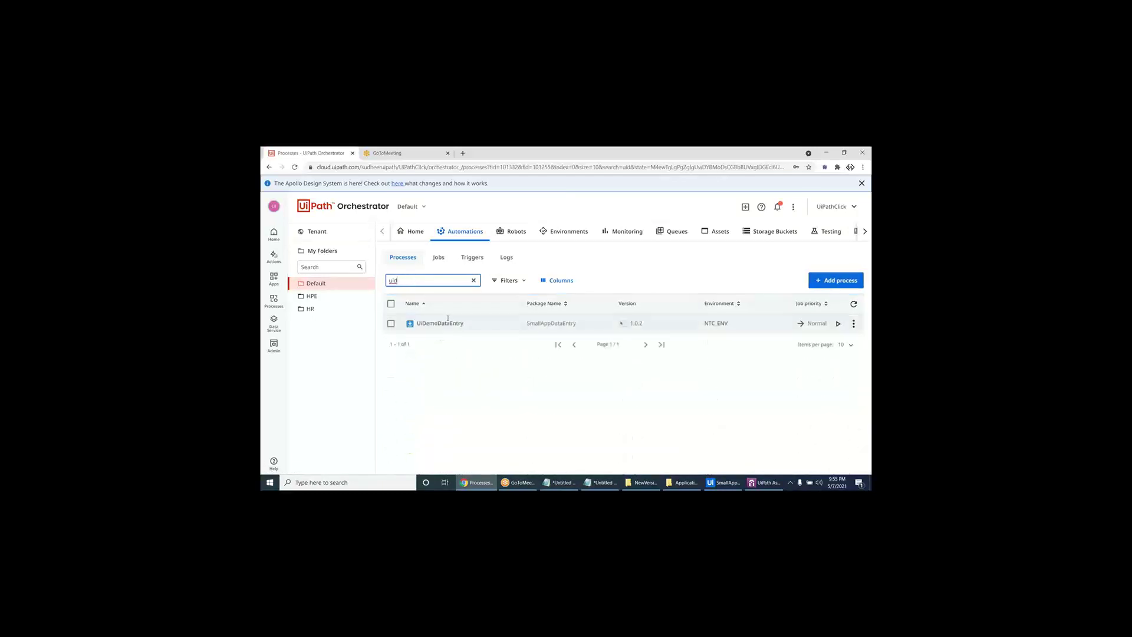
pyautogui.click(853, 324)
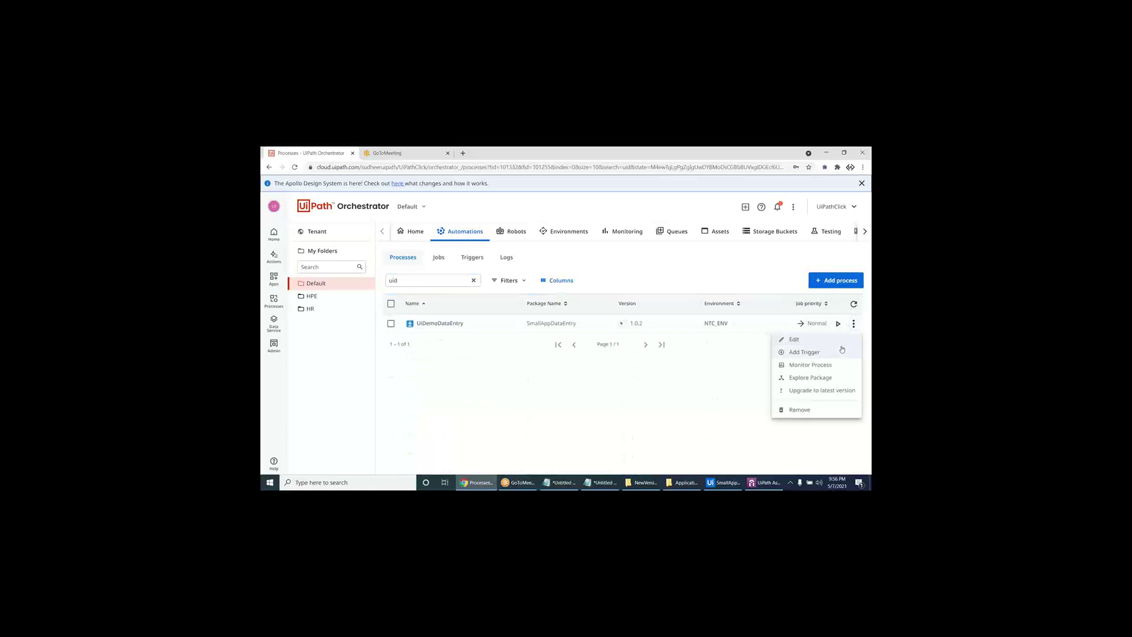
pyautogui.click(841, 337)
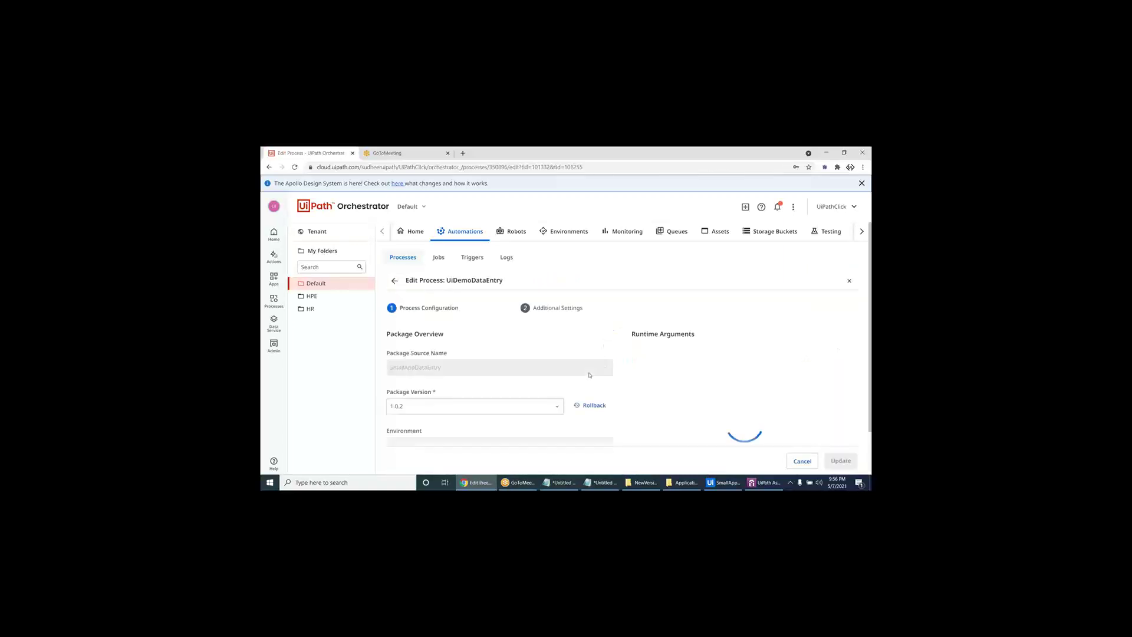
pyautogui.click(515, 402)
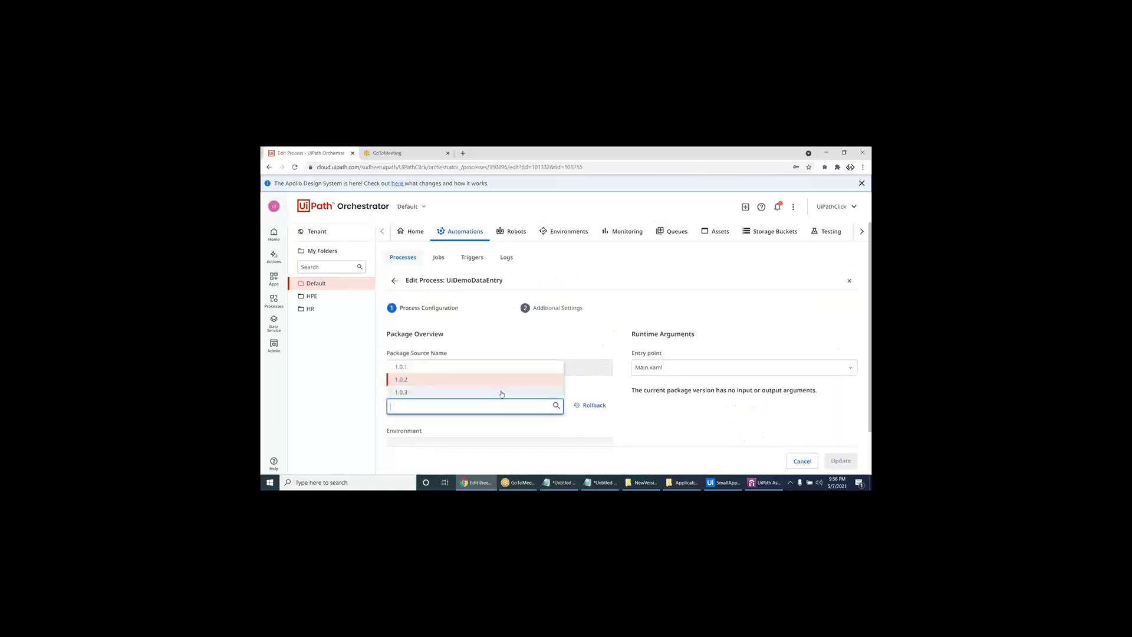
pyautogui.click(502, 390)
pyautogui.click(836, 453)
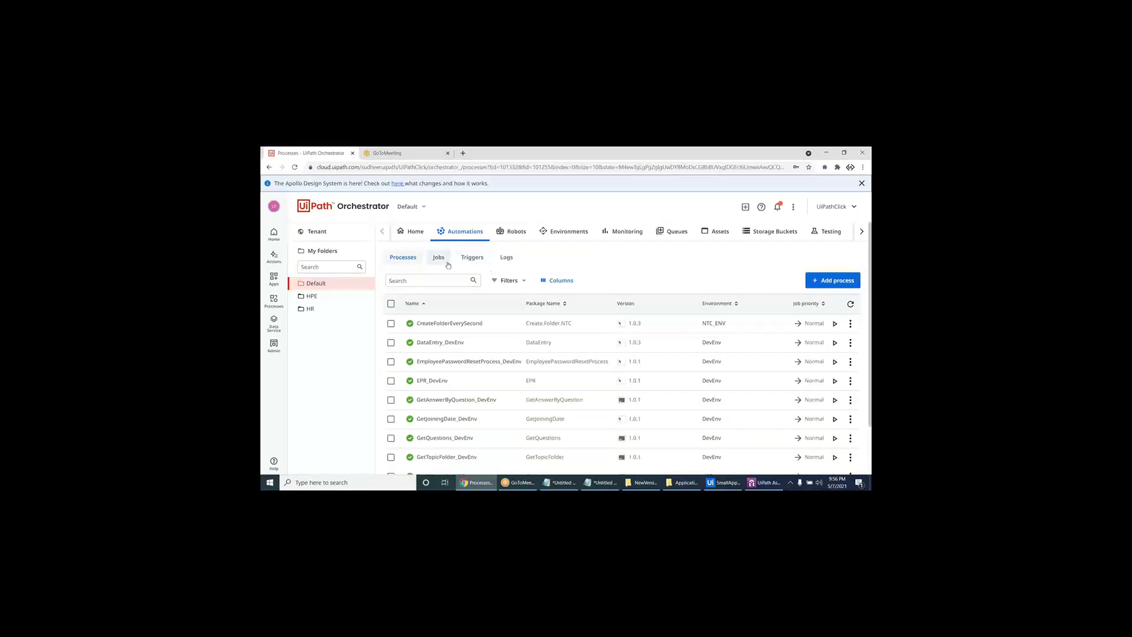
# - Start a UiDemoDataEntry job on the NTC_BOT robot from the Jobs page
pyautogui.click(438, 257)
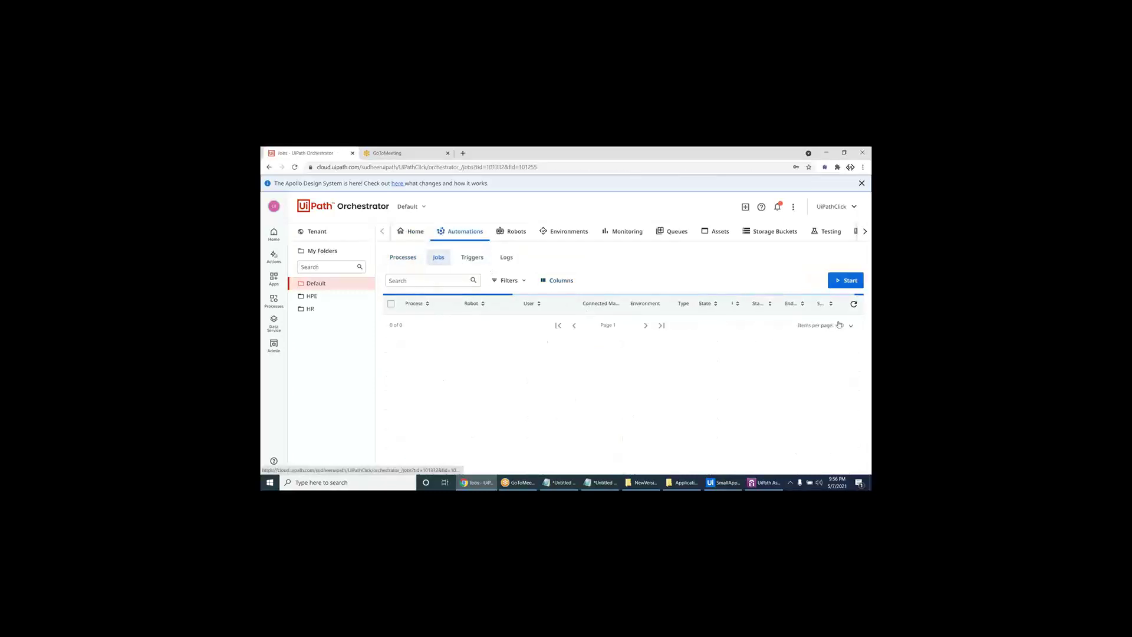
pyautogui.click(767, 488)
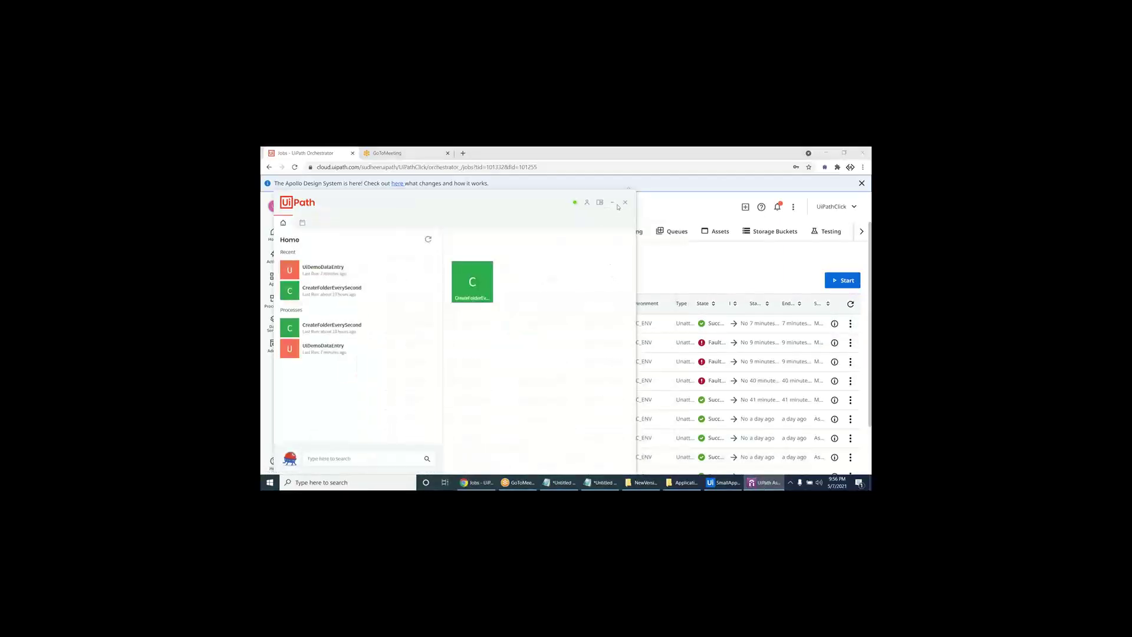
pyautogui.click(767, 488)
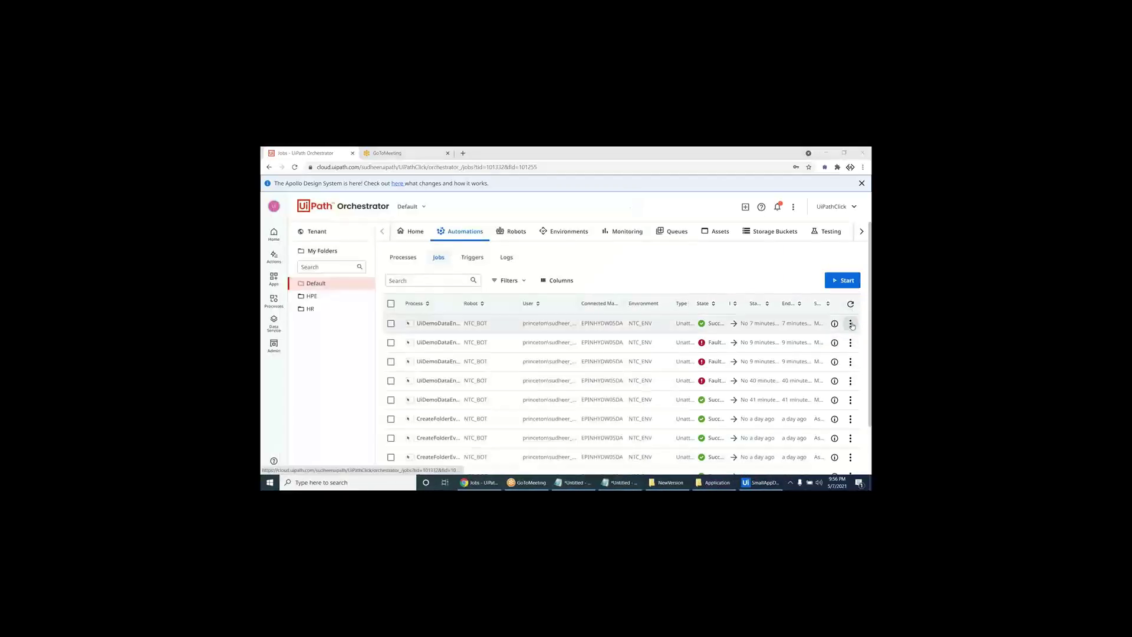
pyautogui.click(843, 281)
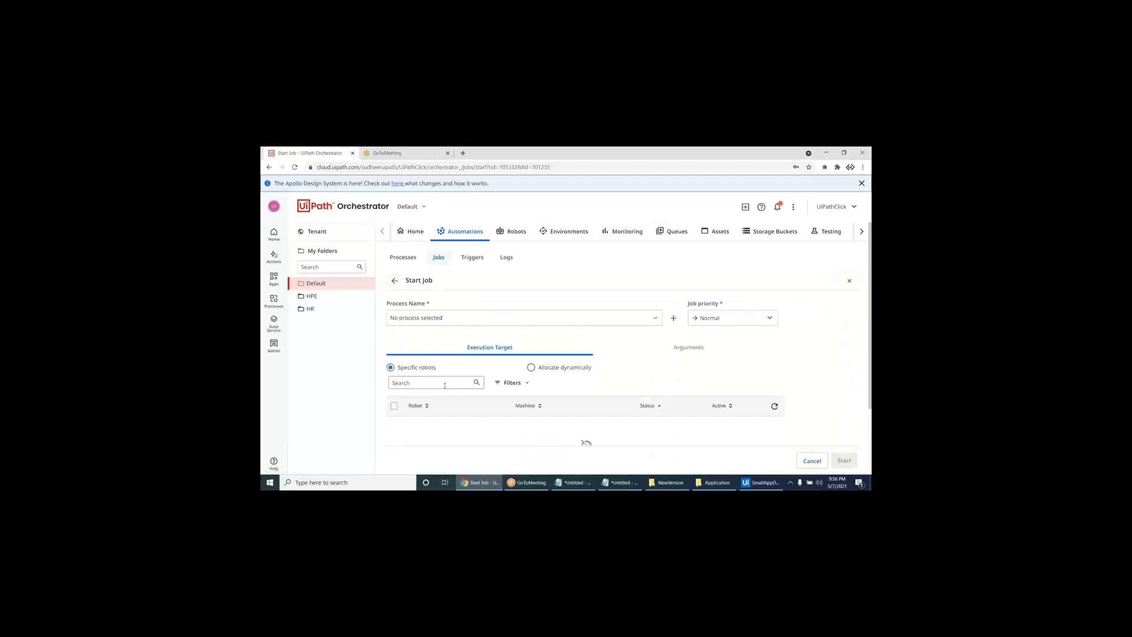
pyautogui.click(472, 318)
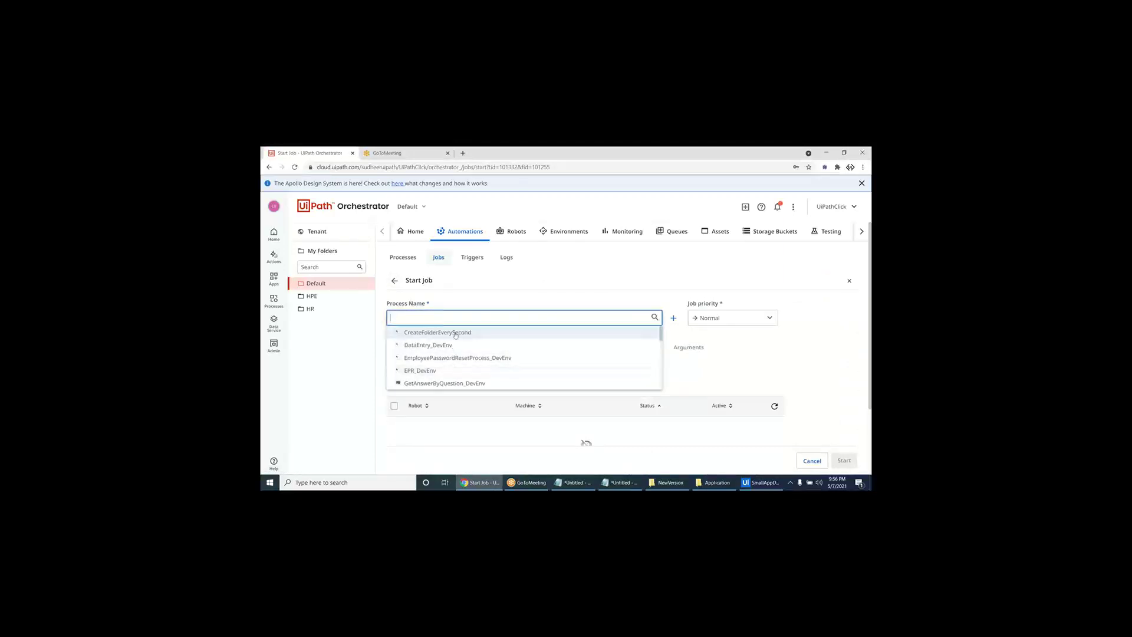
pyautogui.write('ui')
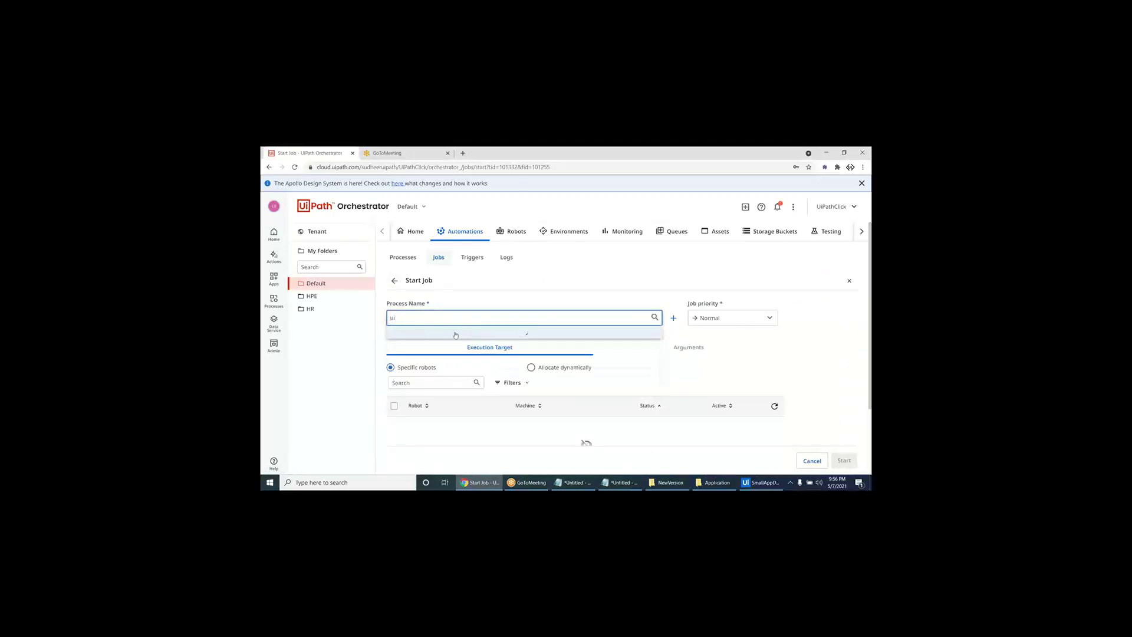
pyautogui.click(455, 333)
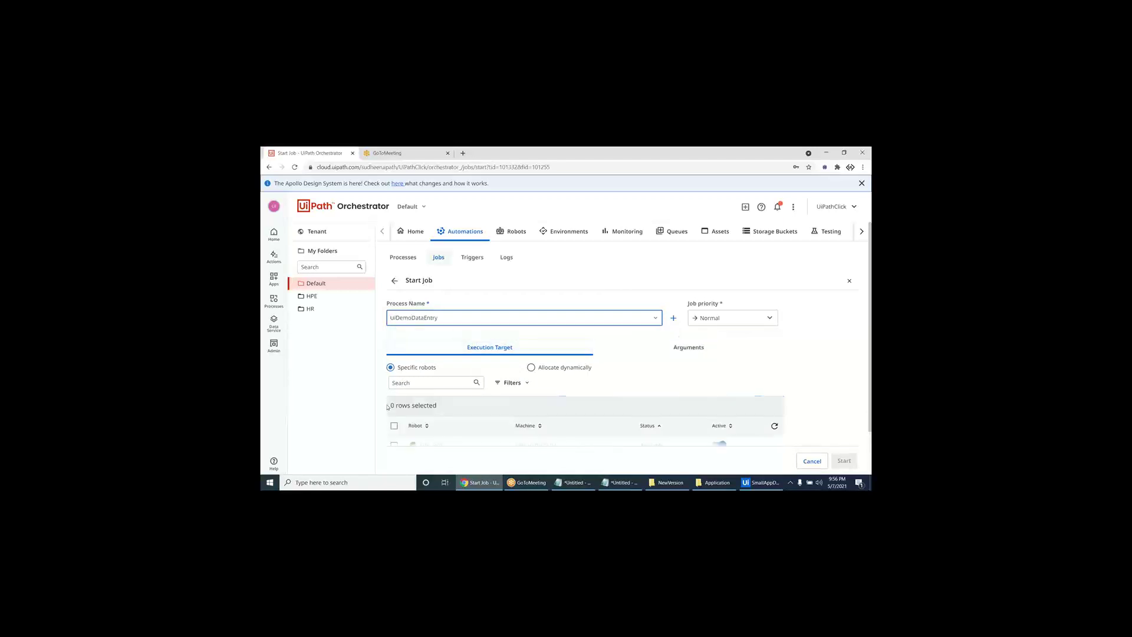
pyautogui.scroll(-1, 395, 429)
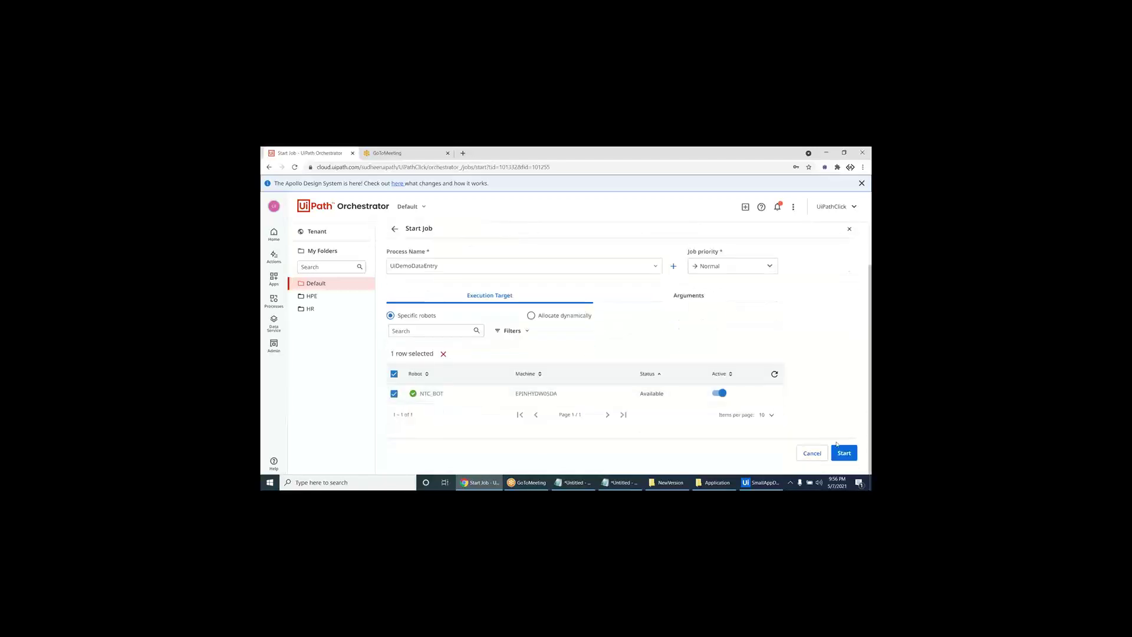
pyautogui.click(844, 452)
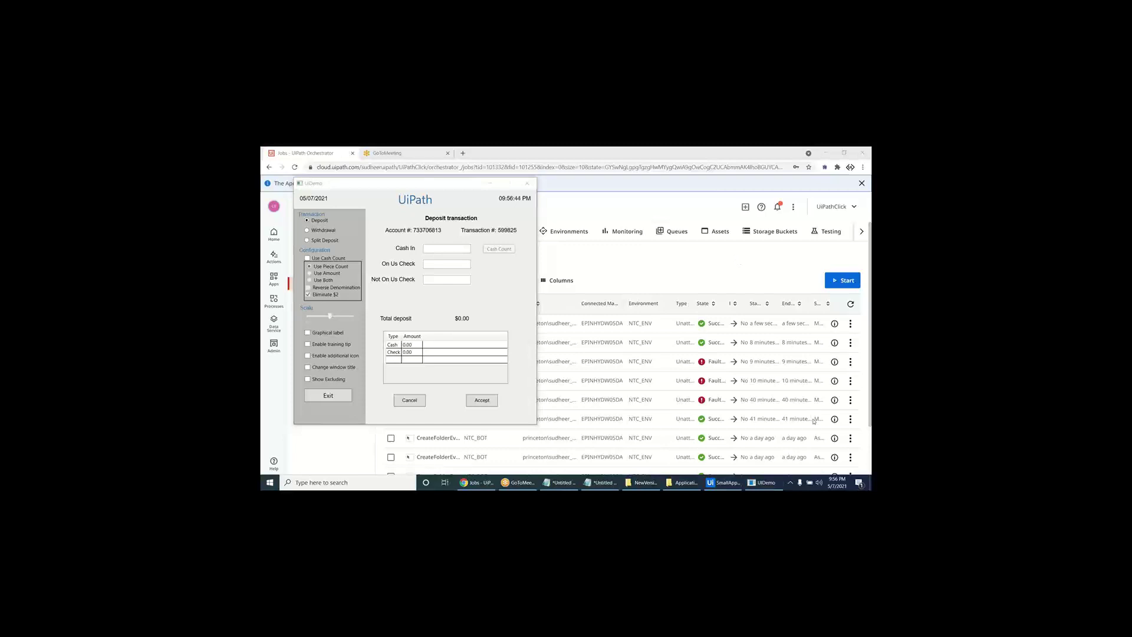
# - In UiPath Studio, review the enclosing sequence's variables in the Variables panel
pyautogui.click(741, 483)
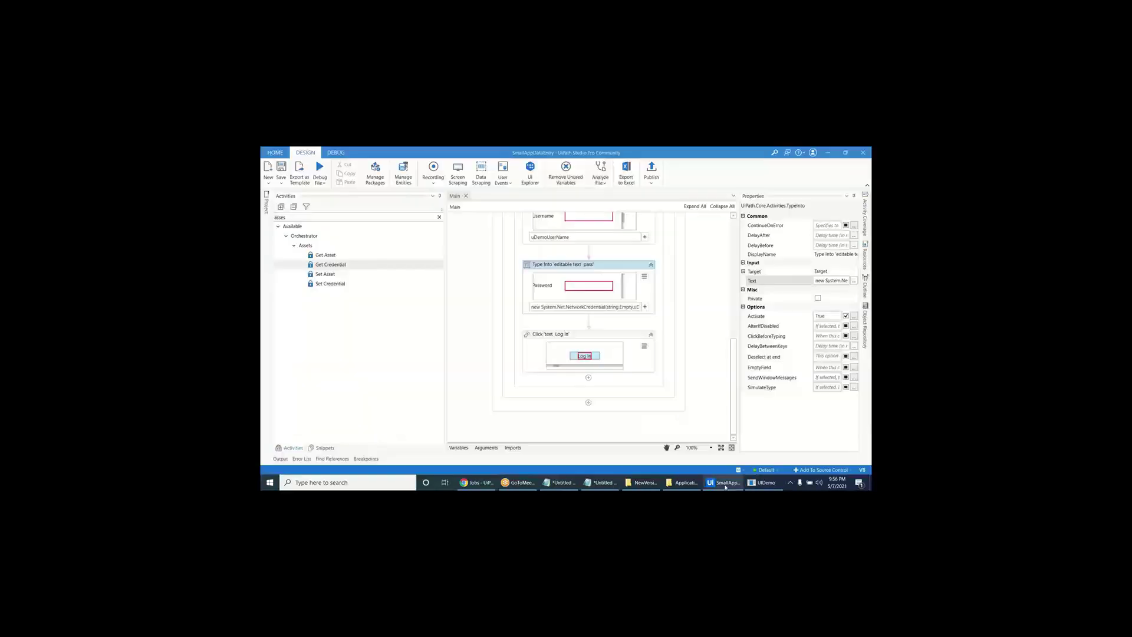
pyautogui.click(457, 448)
pyautogui.click(526, 292)
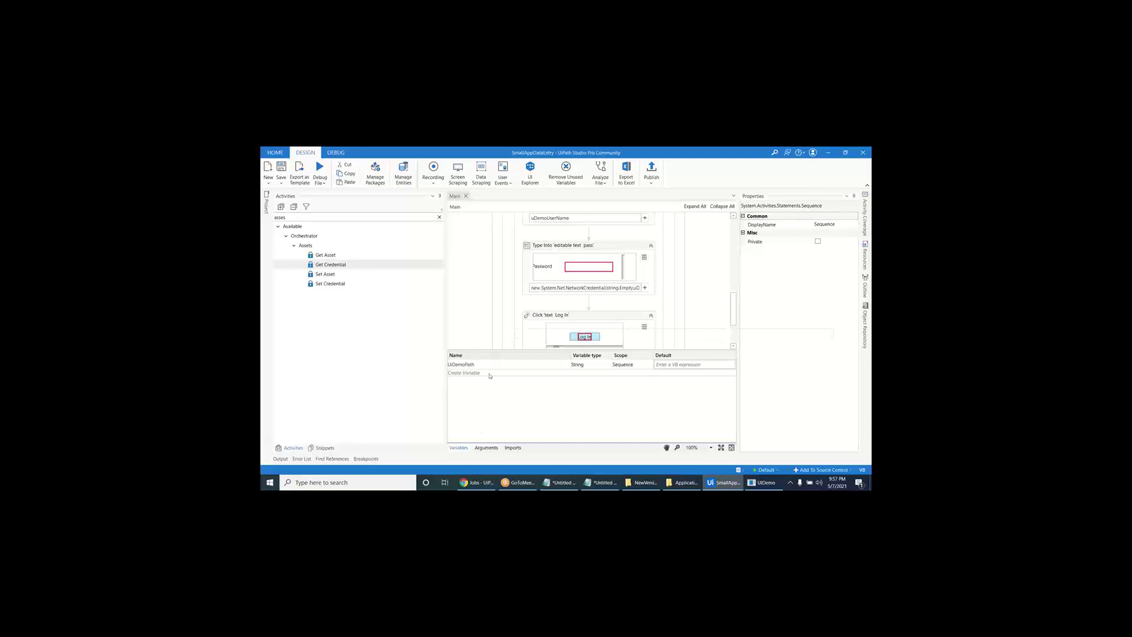
pyautogui.click(459, 448)
pyautogui.scroll(5, 560, 303)
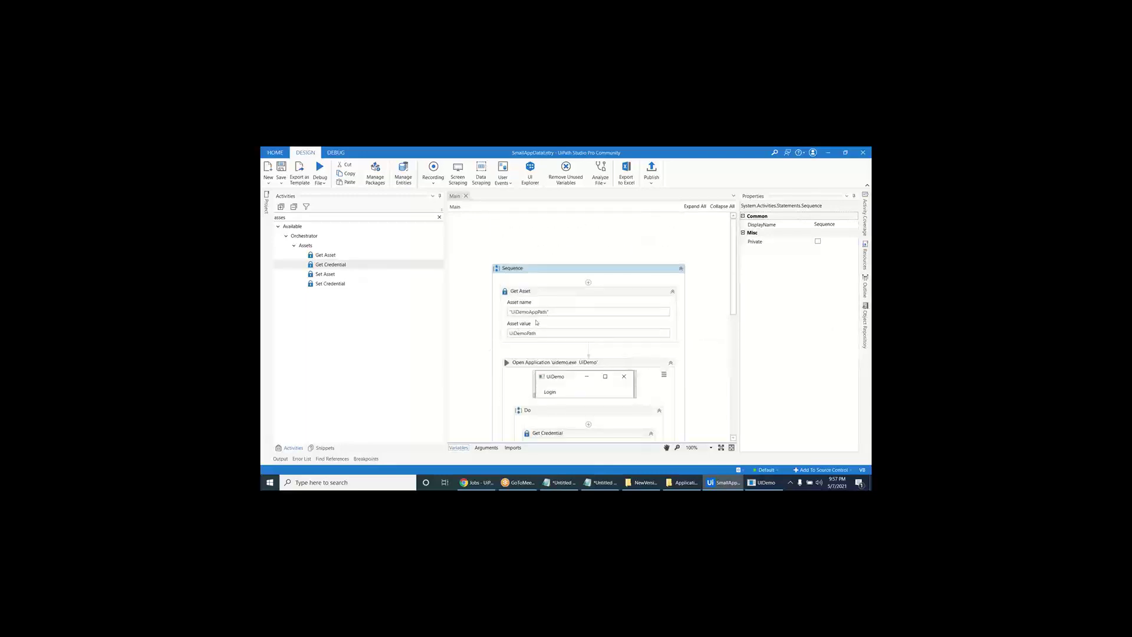
# - Review the Get Asset and Get Credential properties, then return to Orchestrator in Chrome
pyautogui.click(560, 303)
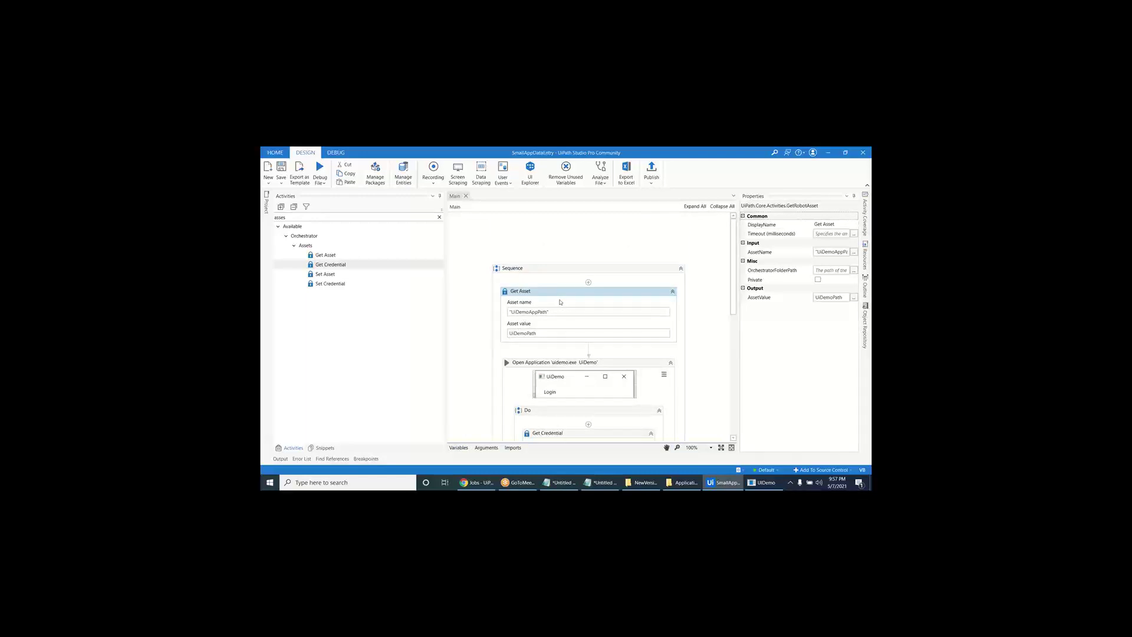
pyautogui.scroll(-3, 560, 302)
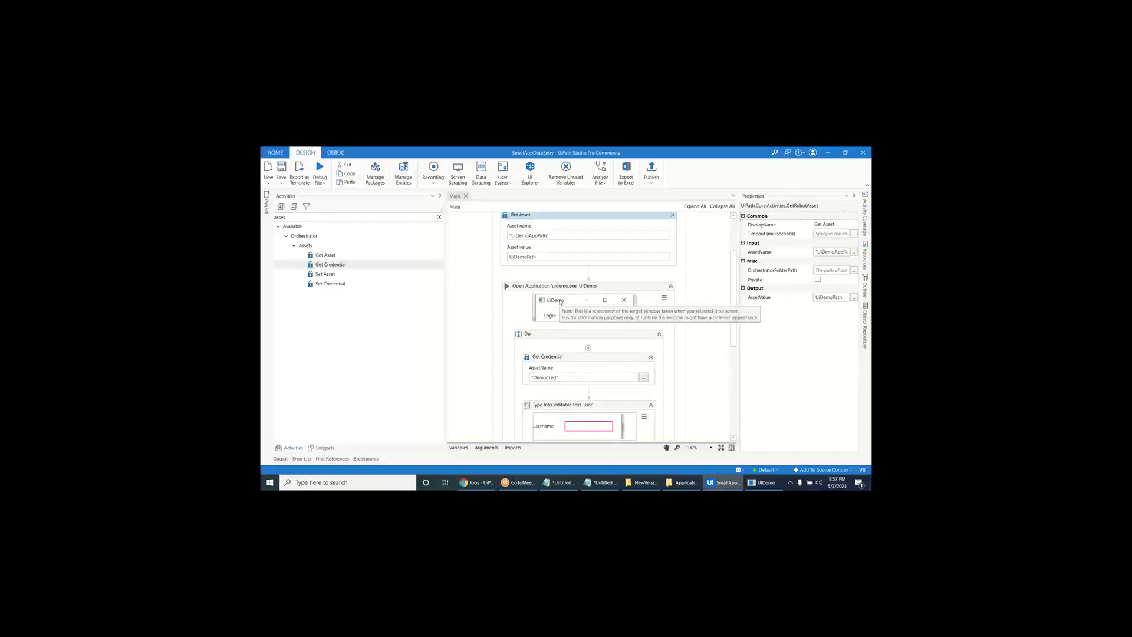
pyautogui.click(539, 358)
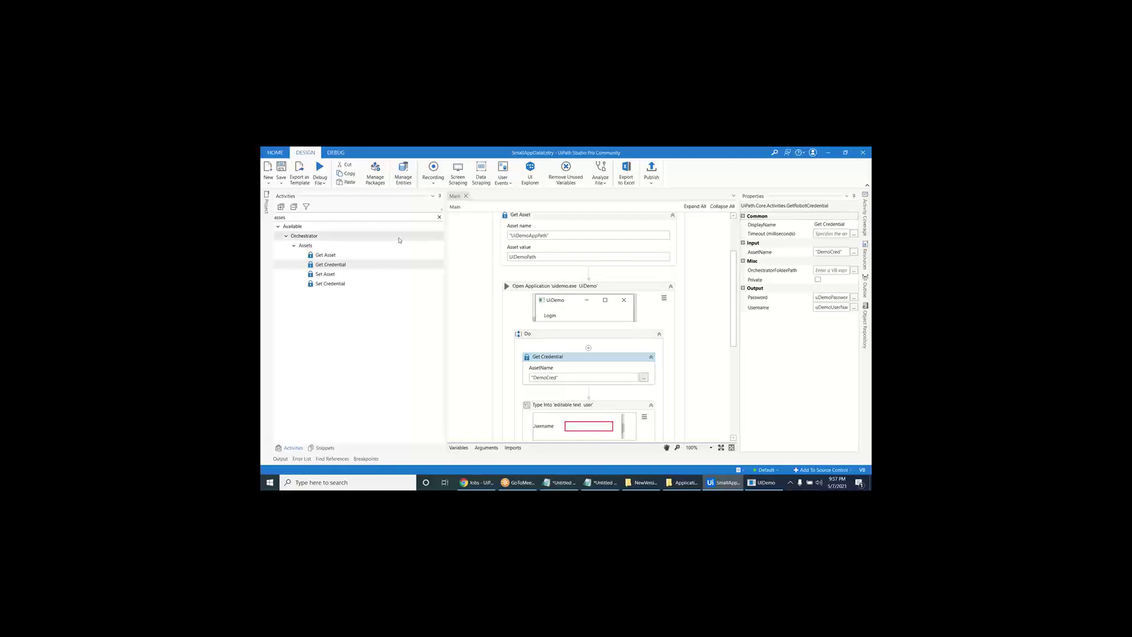
pyautogui.click(382, 265)
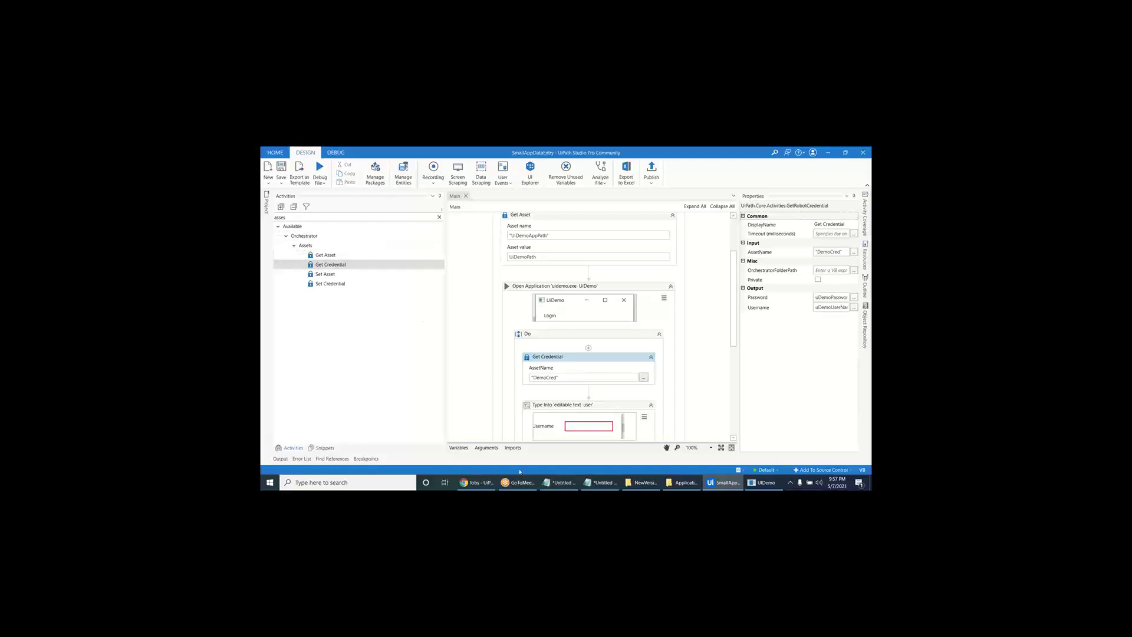
pyautogui.click(477, 483)
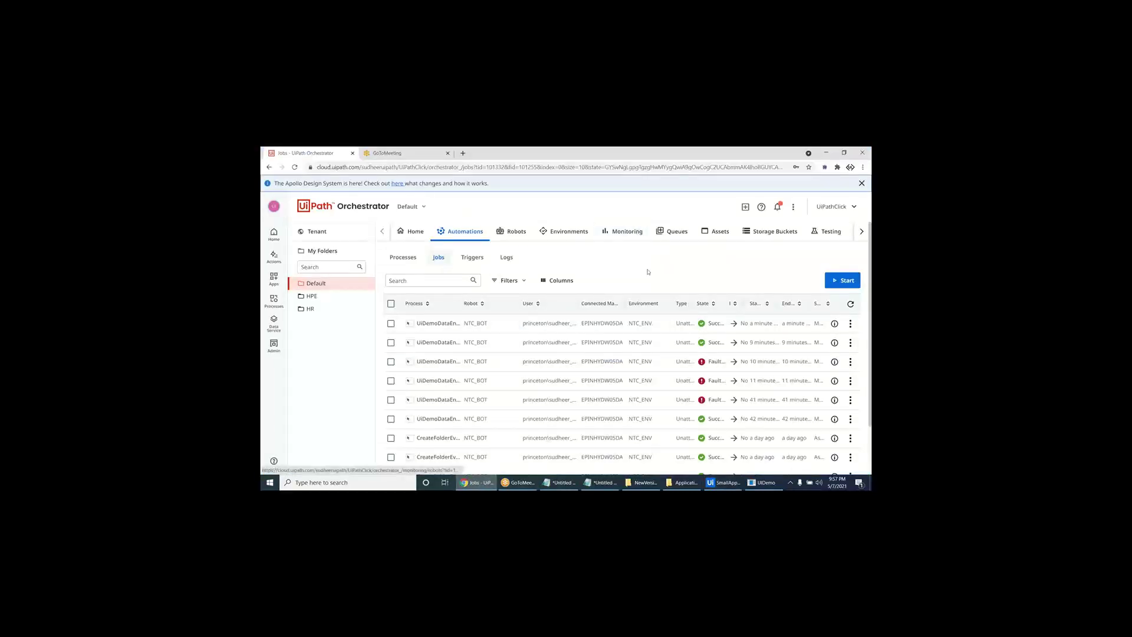
# - Show the Default folder's Assets list, with acmeCredentials, AppURL and Count
pyautogui.click(717, 232)
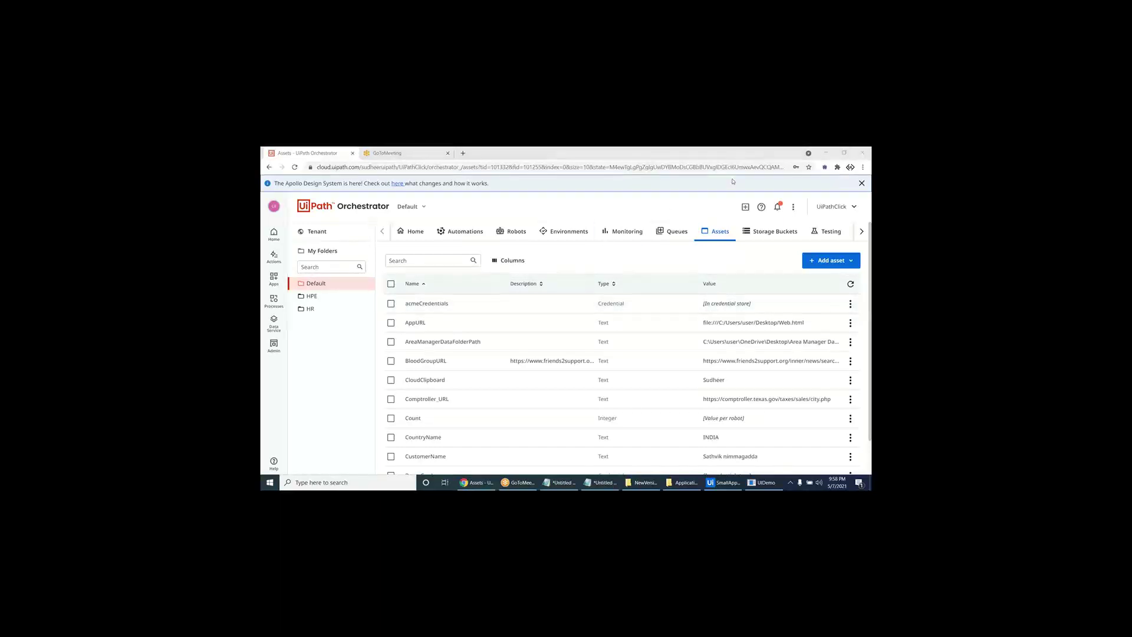
# - Start a new asset, leave the form unsaved, and go to the tenant's configured robots
pyautogui.click(832, 260)
pyautogui.click(836, 275)
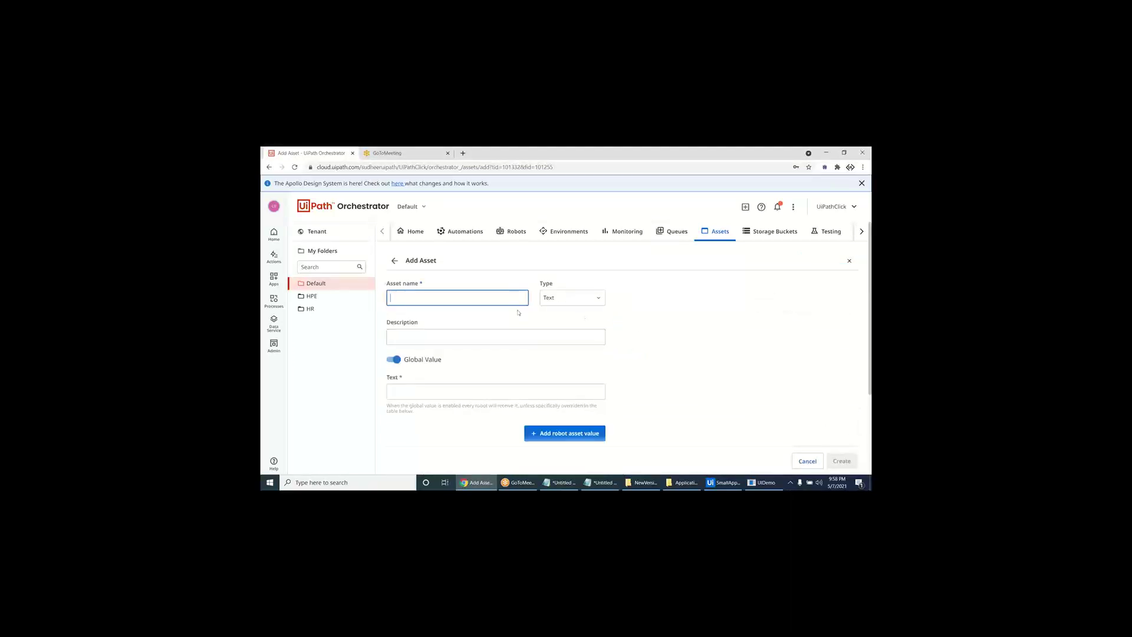
pyautogui.scroll(-3, 513, 306)
pyautogui.scroll(3, 508, 302)
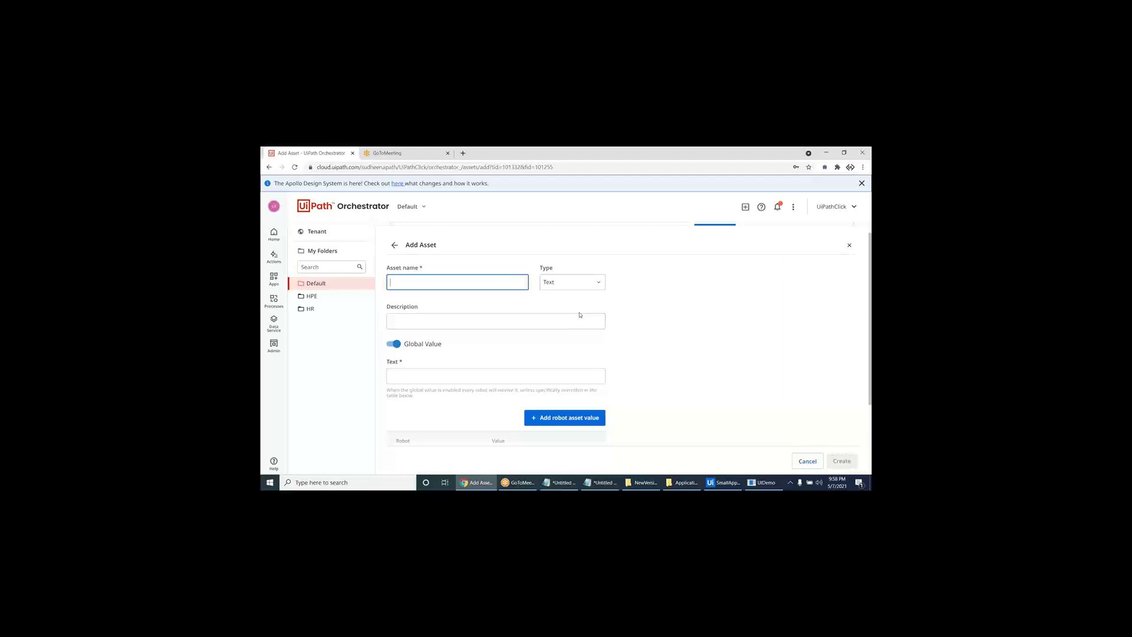
pyautogui.click(342, 232)
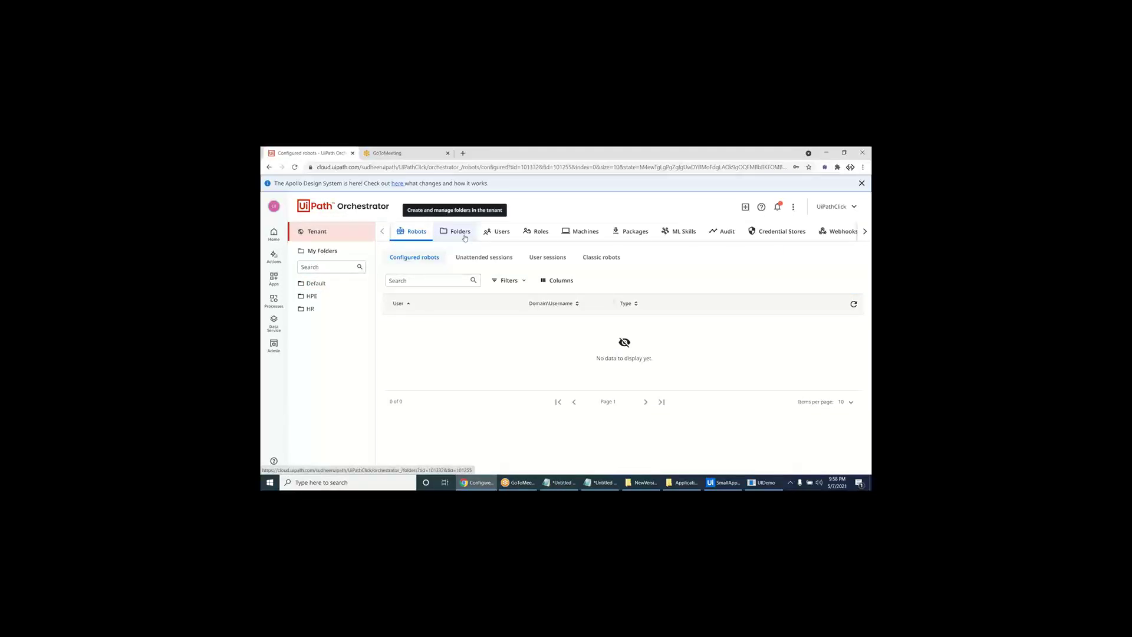
# - Check the tenant's Machines and Robots, then open the Default folder's Robots list
pyautogui.click(572, 234)
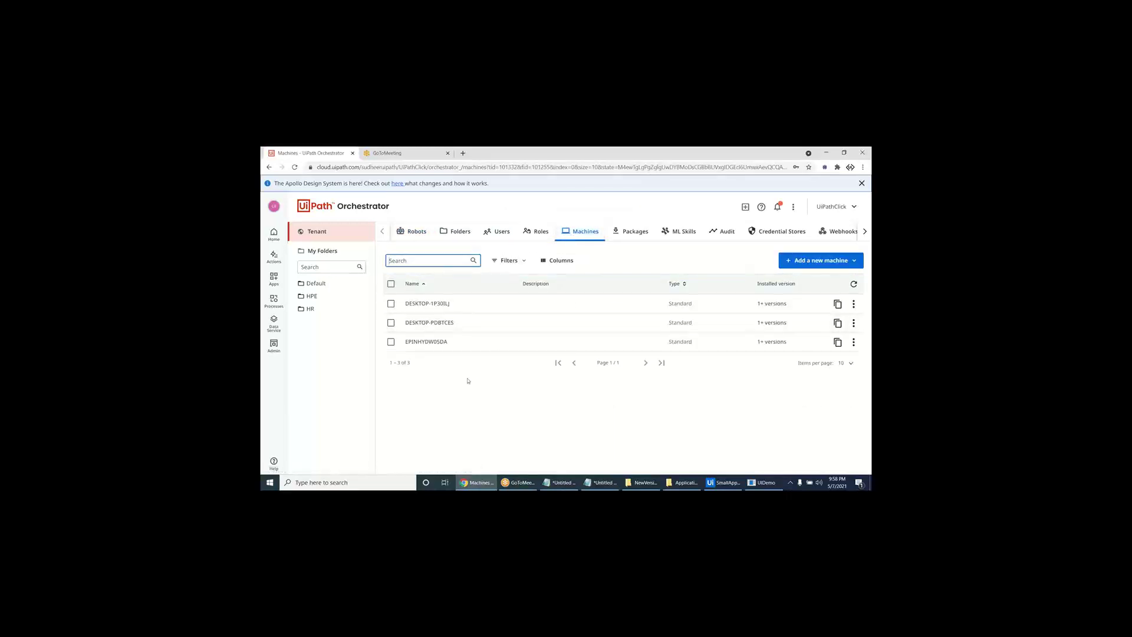
pyautogui.click(413, 231)
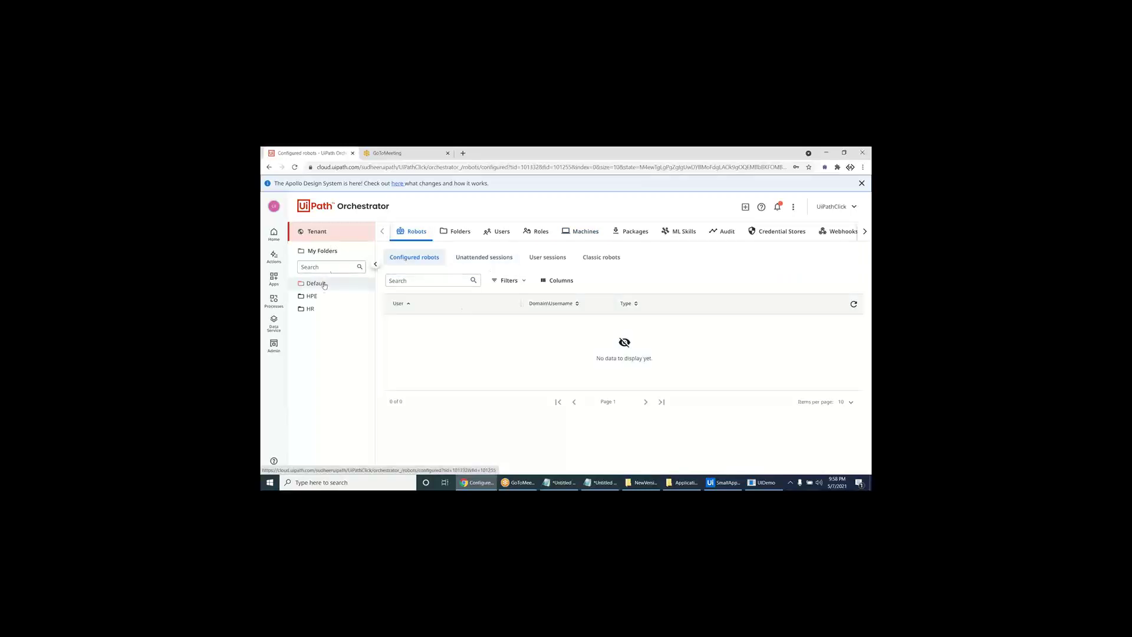
pyautogui.click(312, 283)
pyautogui.click(508, 232)
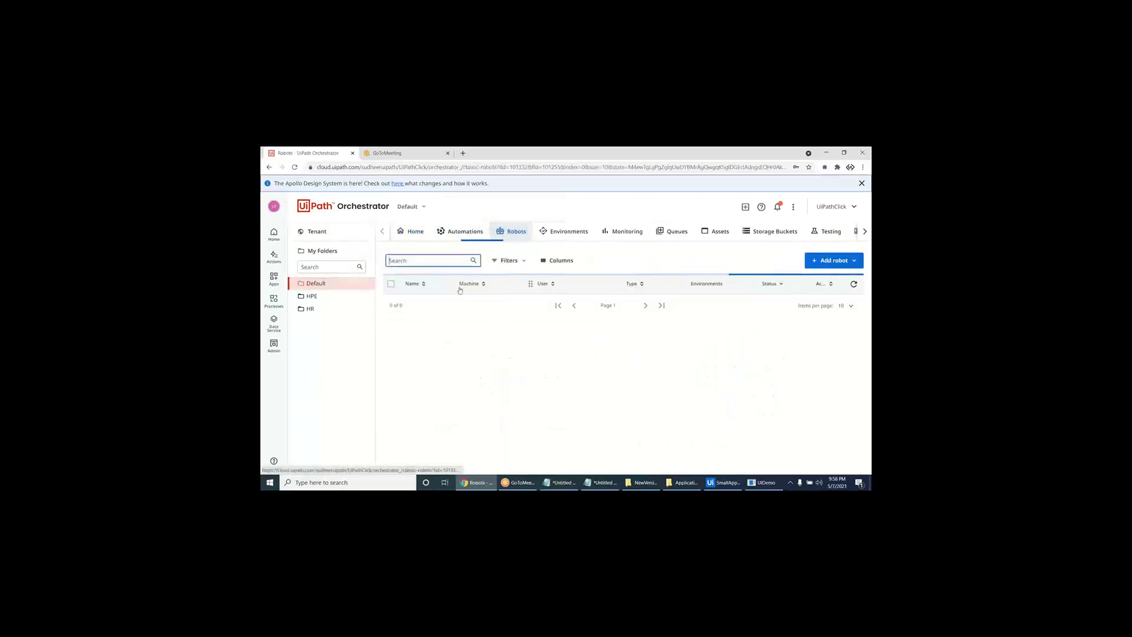
# - Remove the HomePCBot robot and confirm the deletion
pyautogui.click(703, 302)
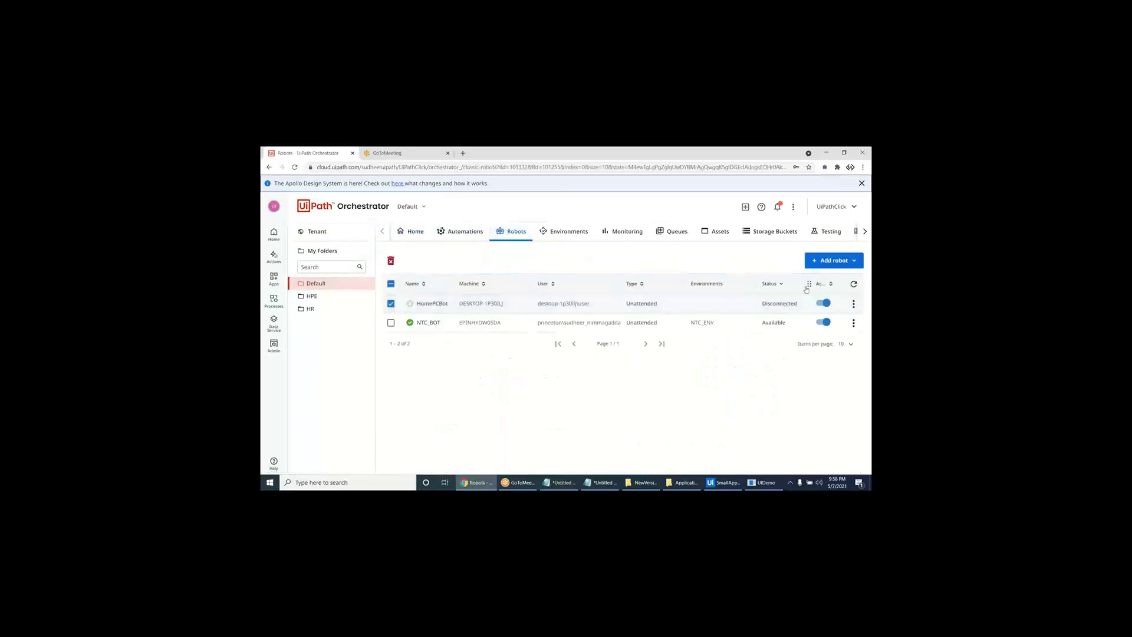
pyautogui.click(854, 303)
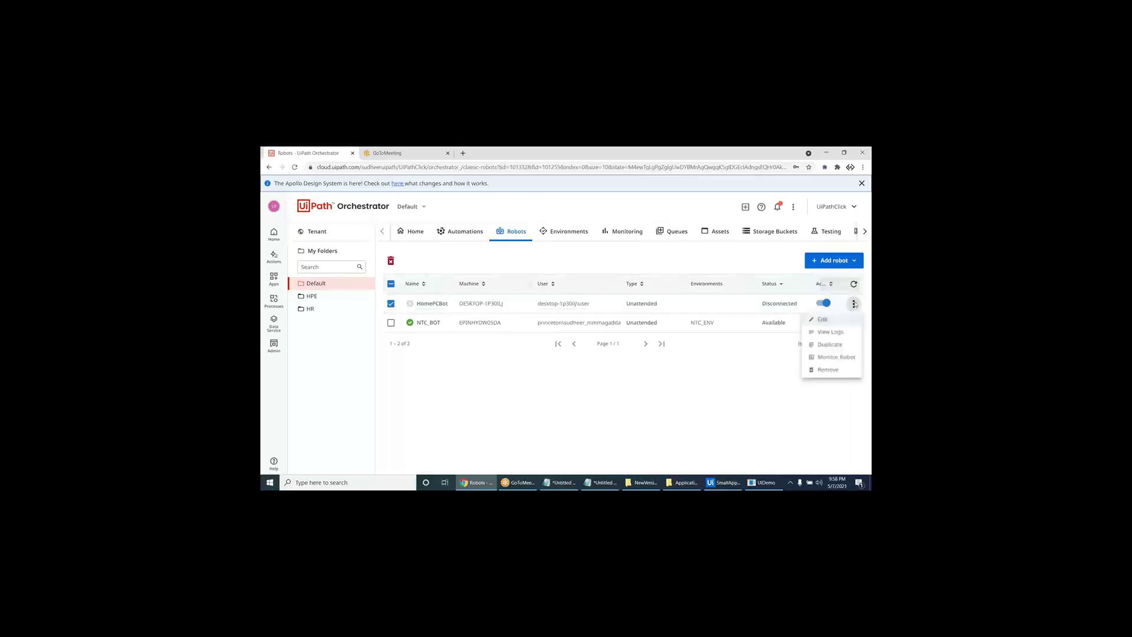
pyautogui.click(827, 370)
pyautogui.click(619, 347)
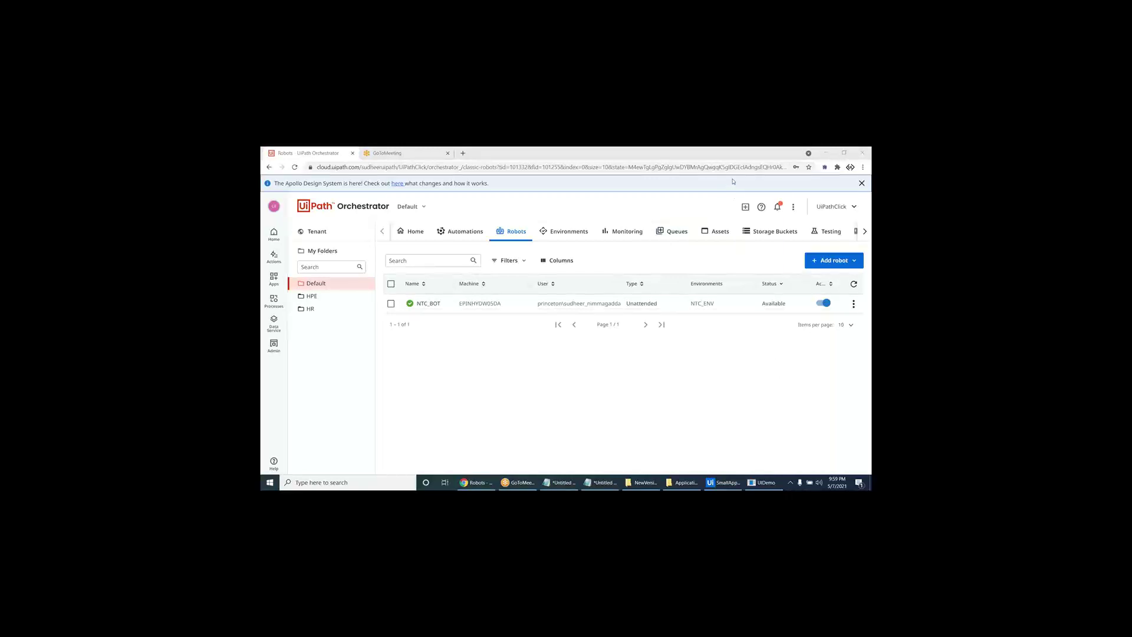
# - Launch Microsoft Paint with mspaint from the Run prompt
pyautogui.click(559, 359)
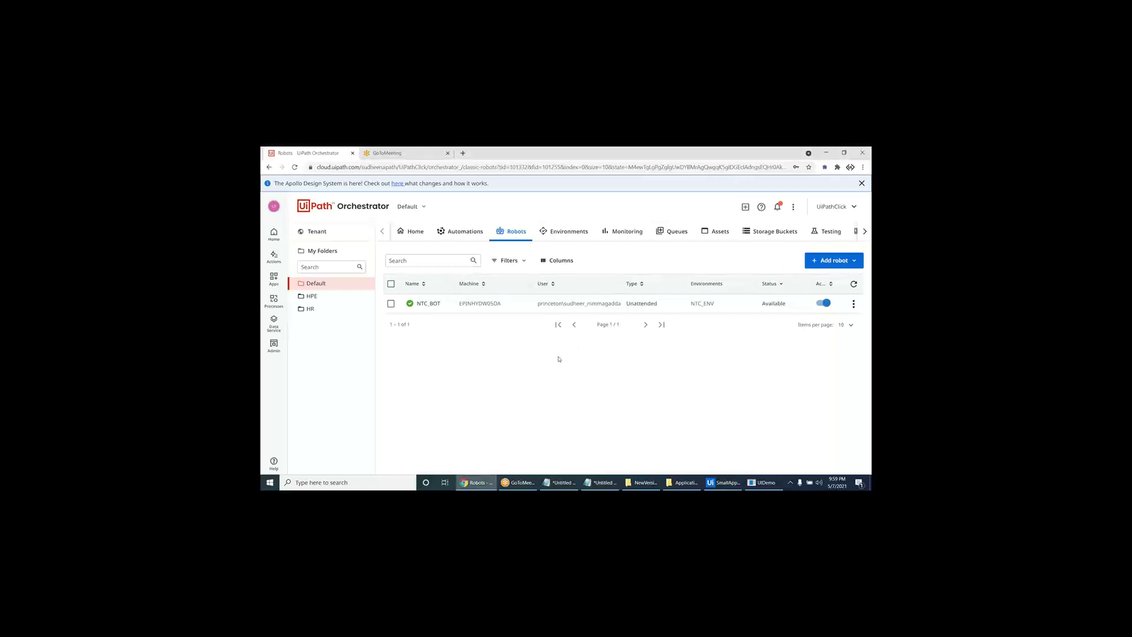
pyautogui.press('super+r')
pyautogui.write('ms')
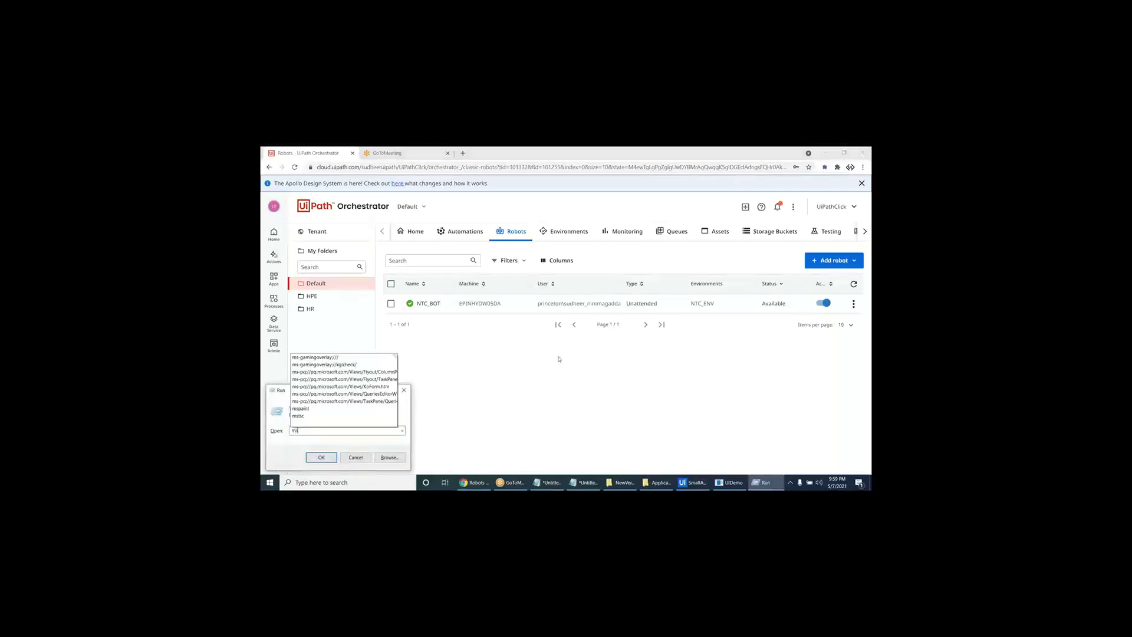
pyautogui.write('paint')
pyautogui.press('Return')
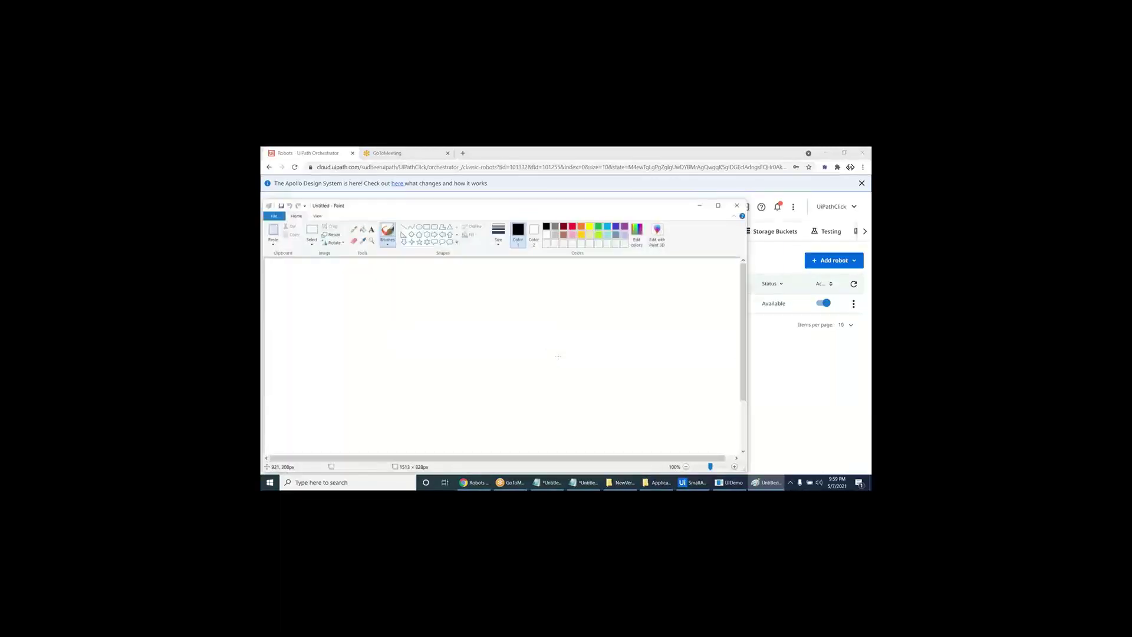
# - Draw a wide rectangle with a rounded rectangle below it
pyautogui.click(426, 227)
pyautogui.moveTo(369, 275); pyautogui.dragTo(685, 331)
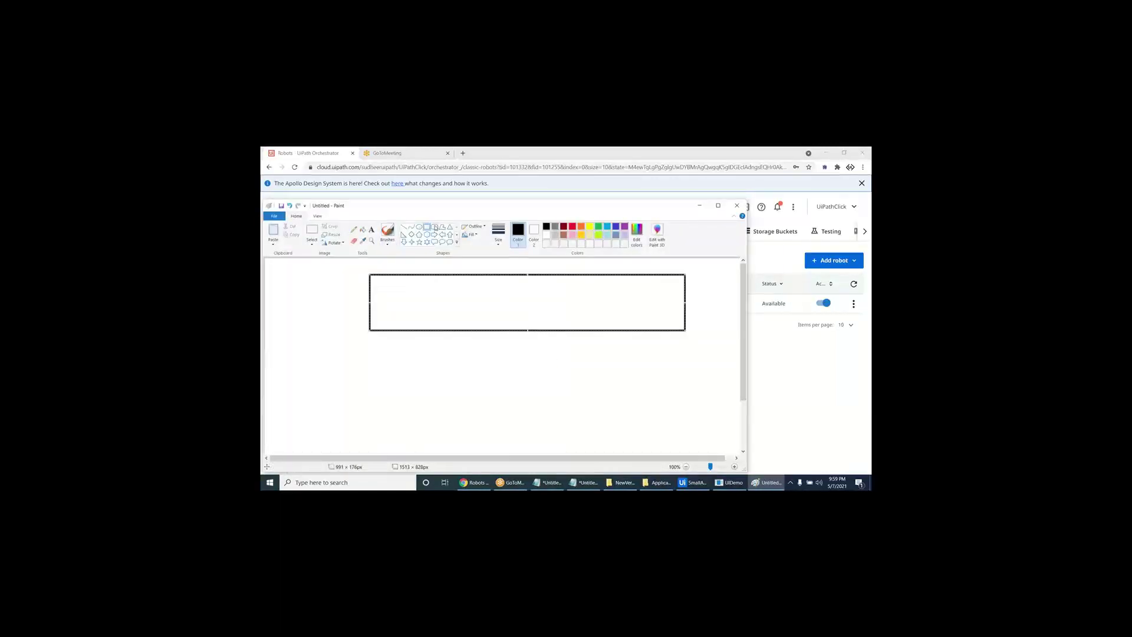
pyautogui.moveTo(366, 366); pyautogui.dragTo(498, 432)
pyautogui.moveTo(460, 208)
pyautogui.mouseDown()
pyautogui.moveTo(581, 247)
pyautogui.moveTo(718, 362)
pyautogui.moveTo(495, 246)
pyautogui.moveTo(465, 201)
pyautogui.mouseUp()
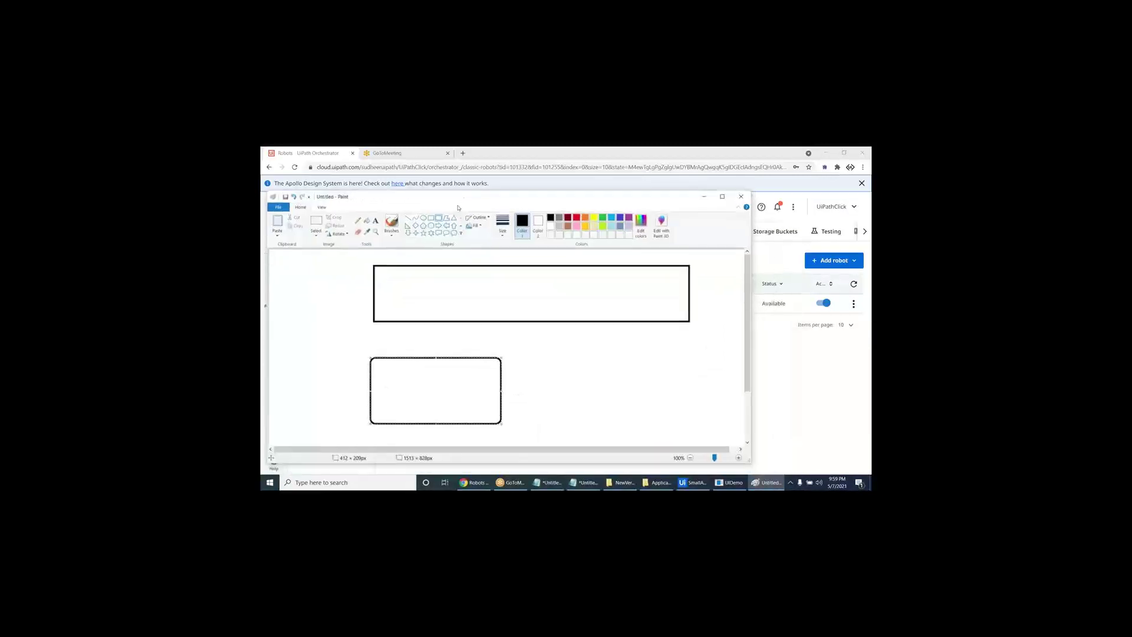
# - Label the lower rounded box NTC_BOT
pyautogui.click(375, 221)
pyautogui.click(407, 372)
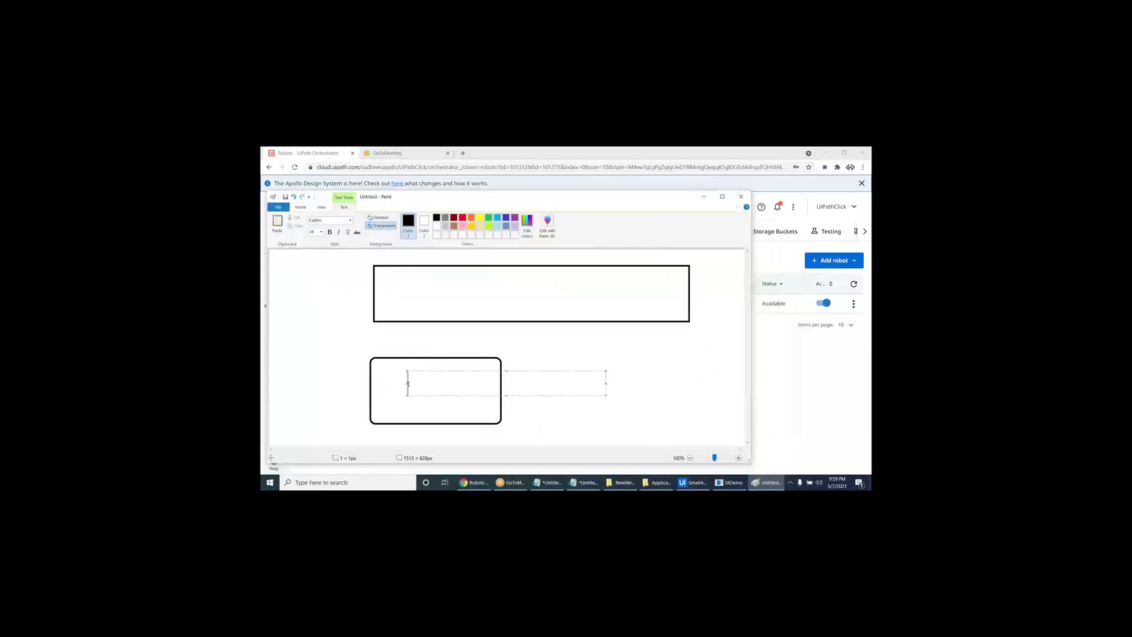
pyautogui.write('NTC_BOT')
pyautogui.click(452, 287)
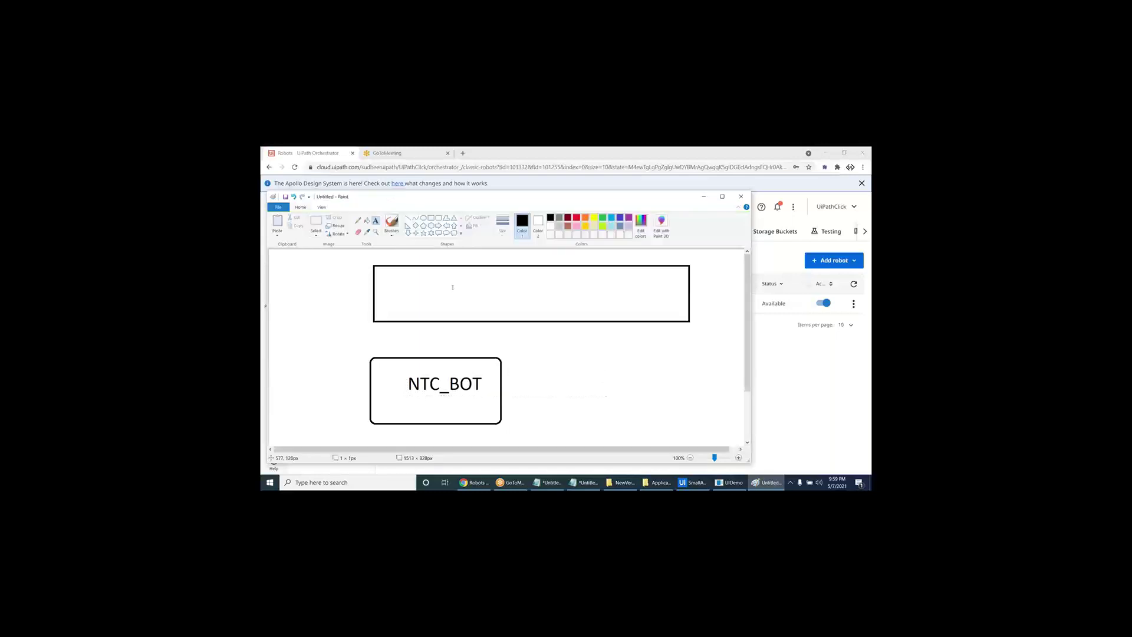
# - Label the upper wide box Orchestrator
pyautogui.click(453, 287)
pyautogui.write('OP')
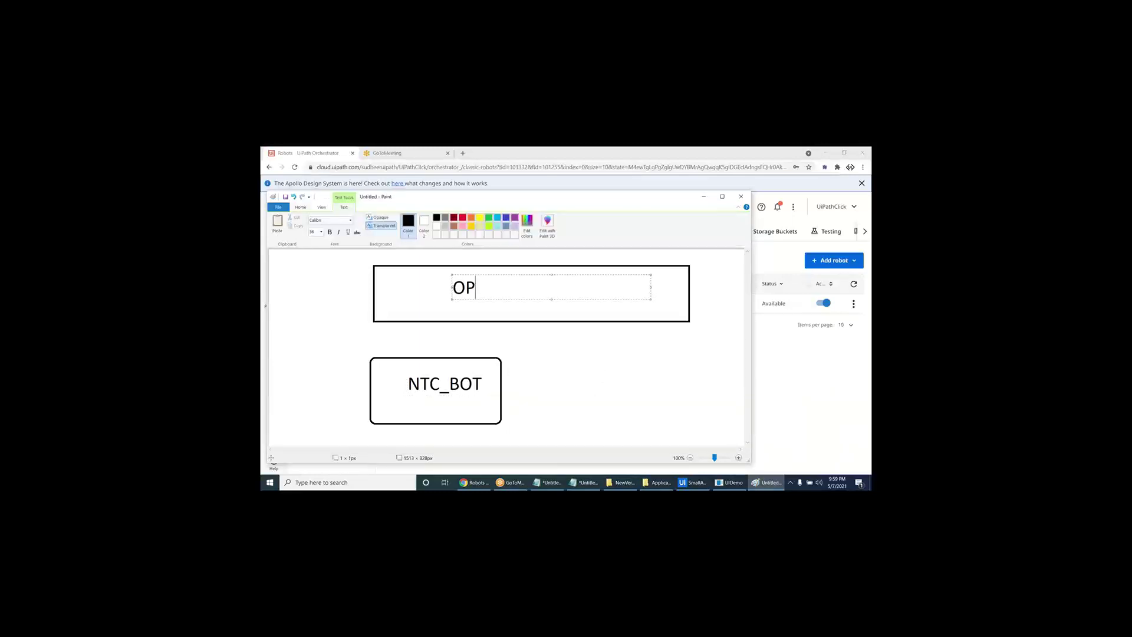
pyautogui.press('BackSpace')
pyautogui.write('rchestrato')
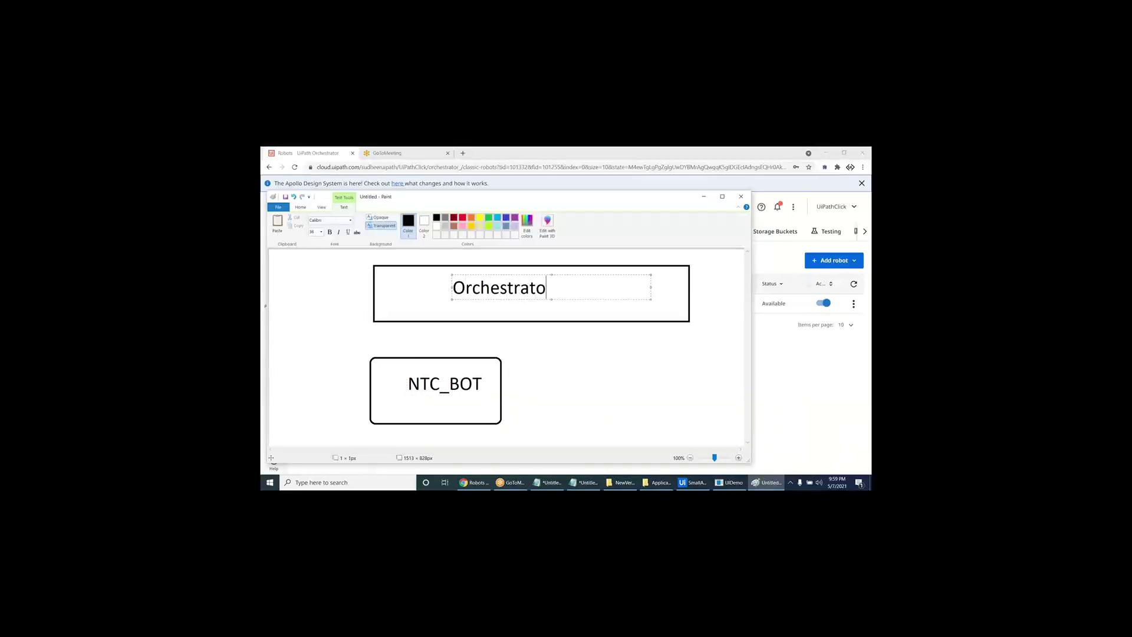
pyautogui.press('BackSpace')
pyautogui.press('BackSpace')
pyautogui.press('BackSpace')
pyautogui.press('BackSpace')
pyautogui.press('BackSpace')
pyautogui.press('BackSpace')
pyautogui.press('BackSpace')
pyautogui.press('BackSpace')
pyautogui.press('BackSpace')
pyautogui.press('BackSpace')
pyautogui.press('BackSpace')
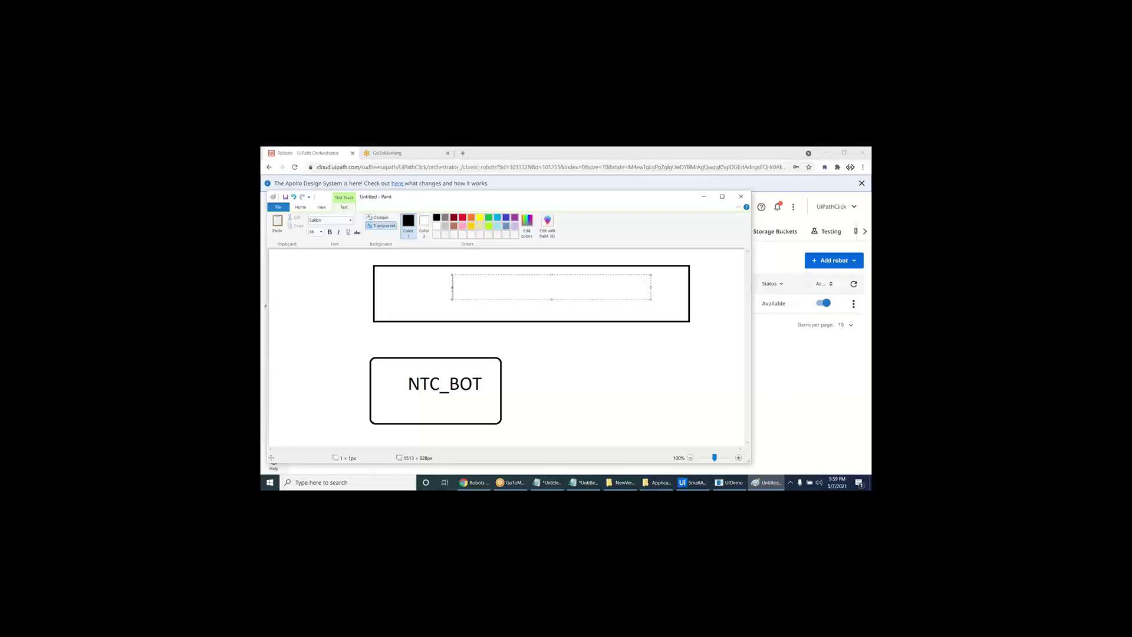
pyautogui.write('Orchestrator')
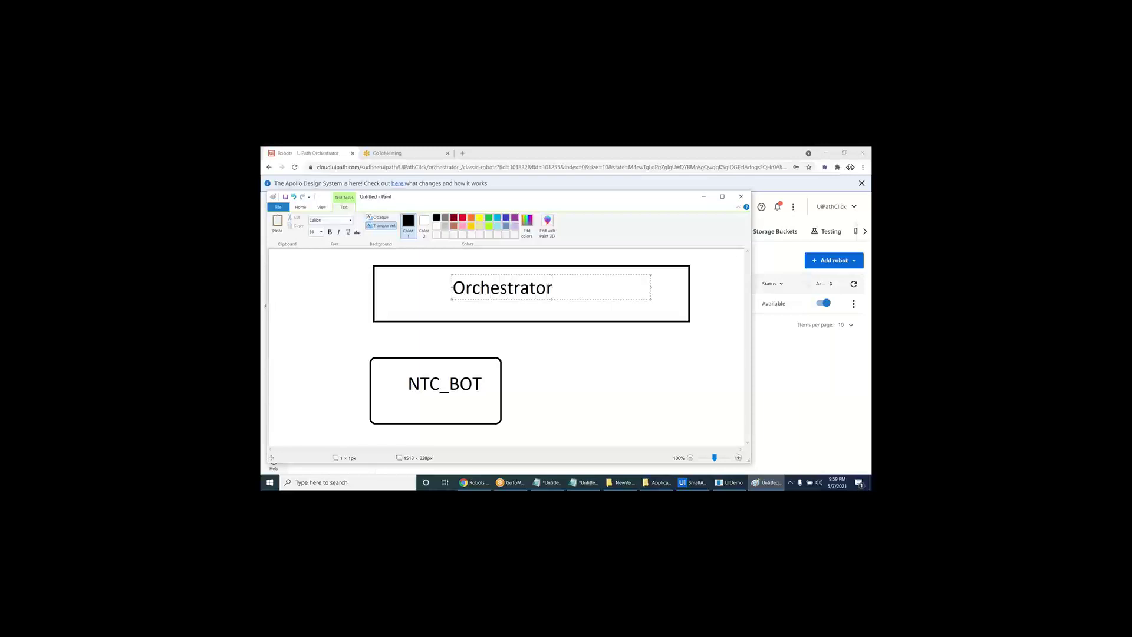
pyautogui.click(326, 287)
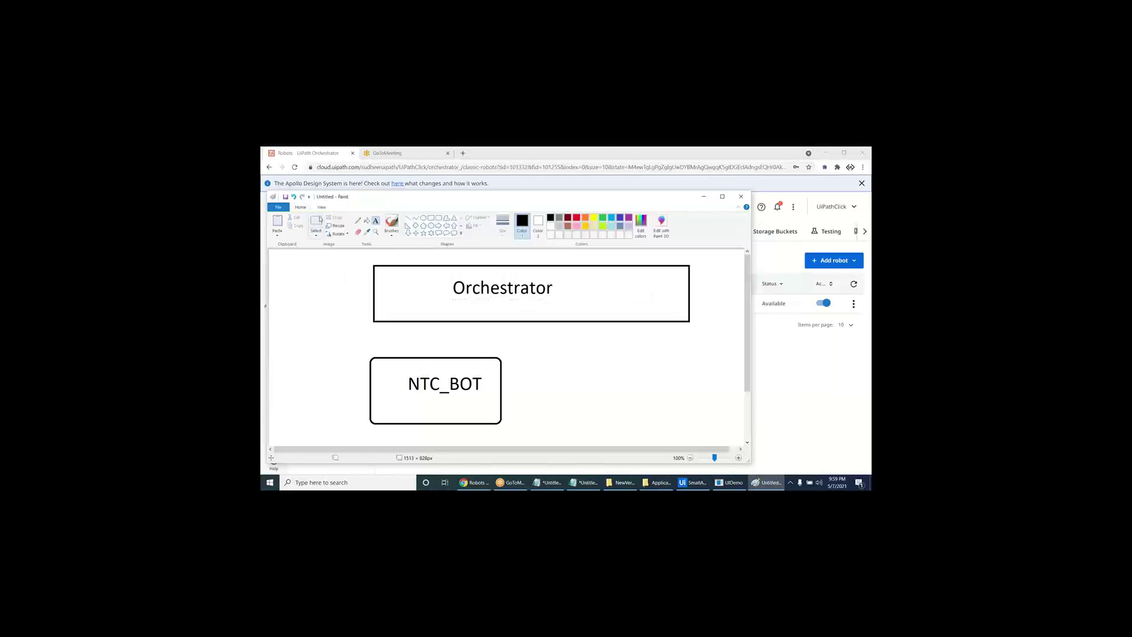
# - Draw a rounded box right of NTC_BOT, label it with the second robot's name, and return to Studio
pyautogui.click(439, 218)
pyautogui.moveTo(548, 360); pyautogui.dragTo(675, 423)
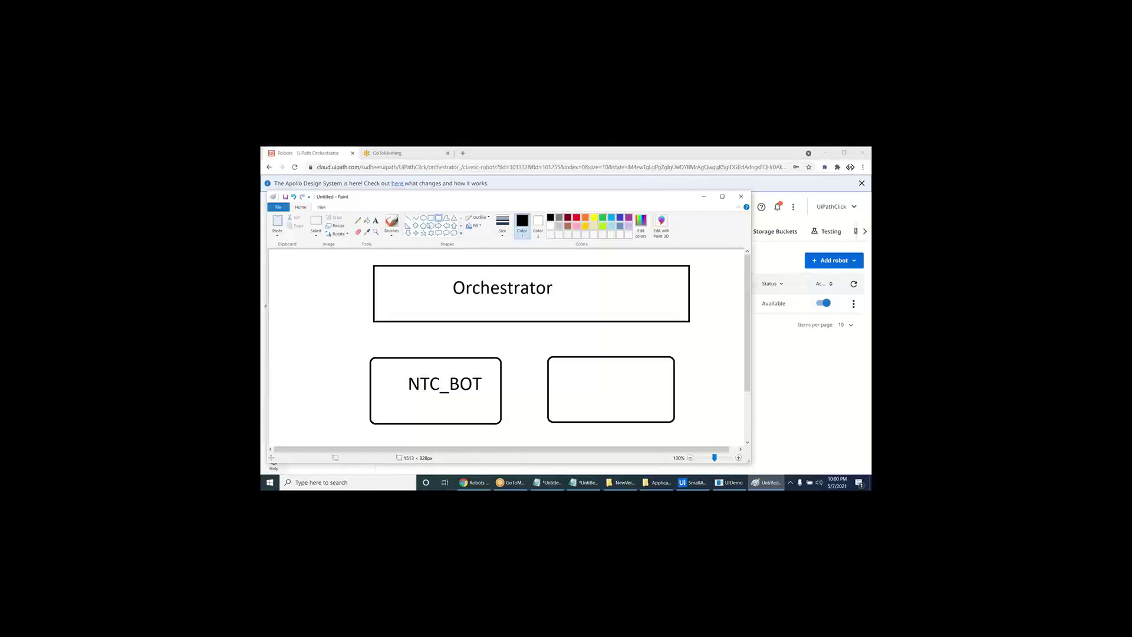
pyautogui.click(376, 221)
pyautogui.click(564, 380)
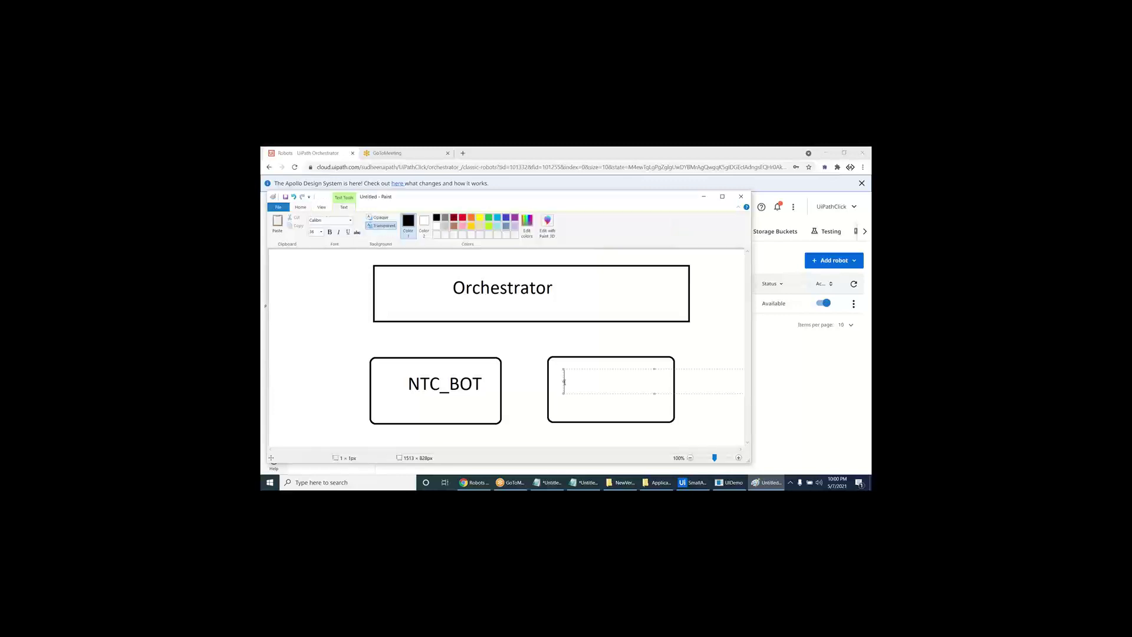
pyautogui.write('Monisha')
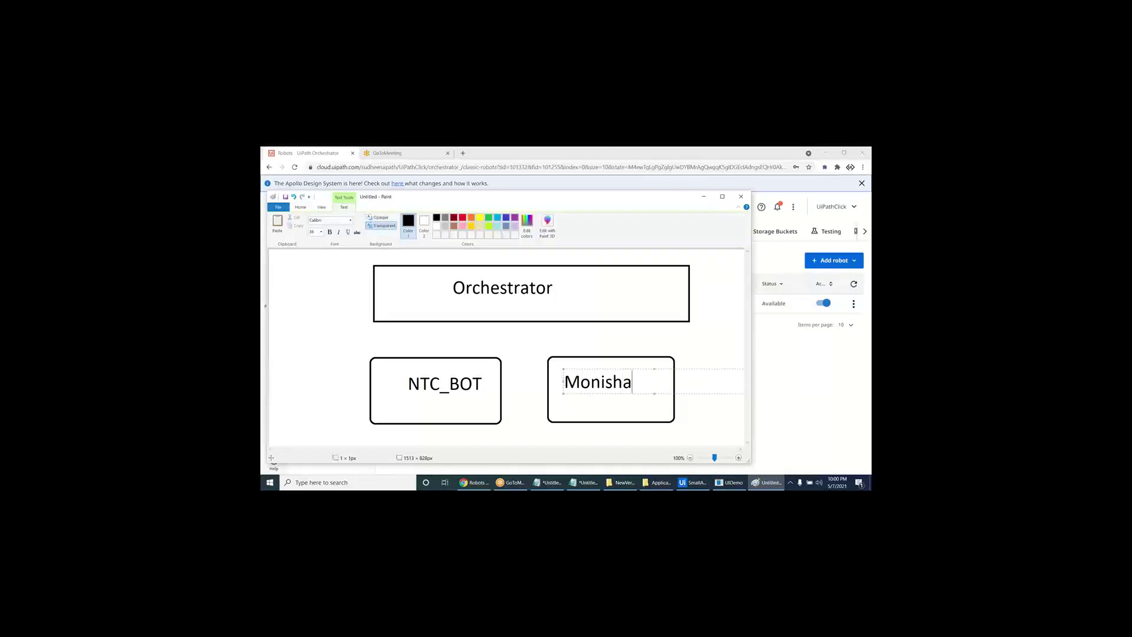
pyautogui.write('_BOT')
pyautogui.moveTo(599, 371); pyautogui.dragTo(594, 374)
pyautogui.click(611, 342)
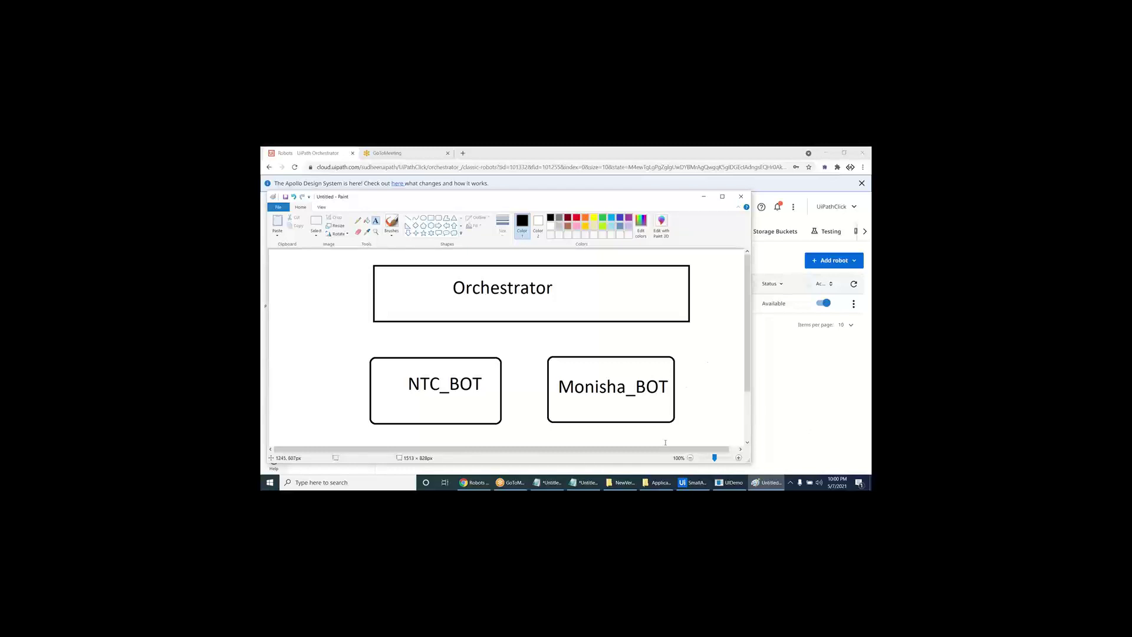
pyautogui.click(700, 483)
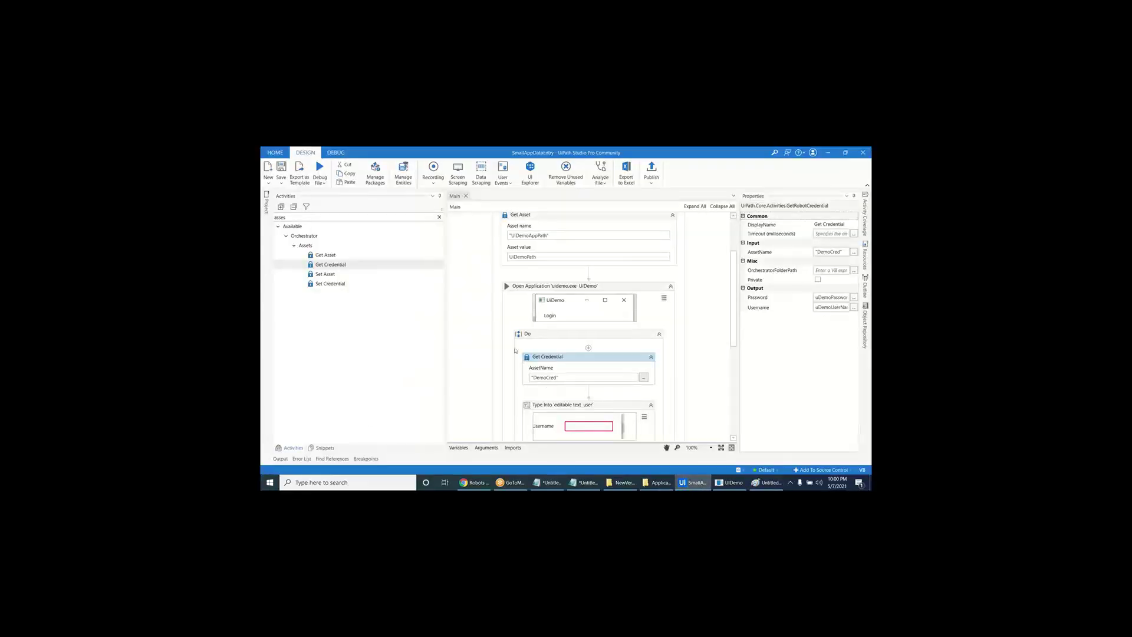
# - Look through the SmallAppDataEntry Sequence, then bring up Orchestrator's Robots page in Chrome
pyautogui.click(496, 330)
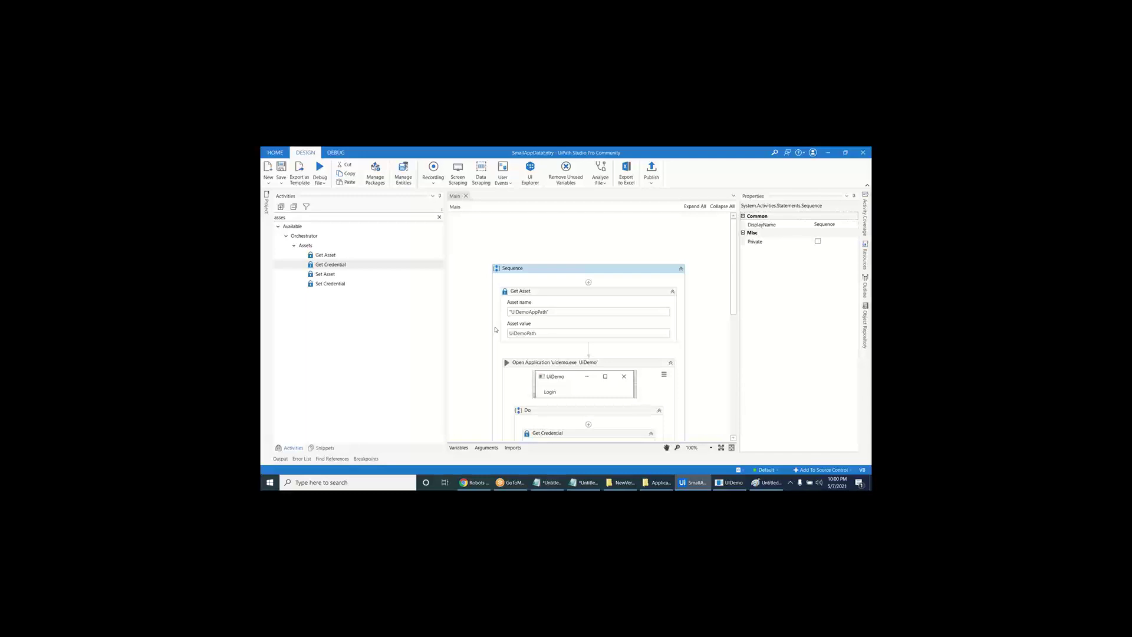
pyautogui.click(482, 287)
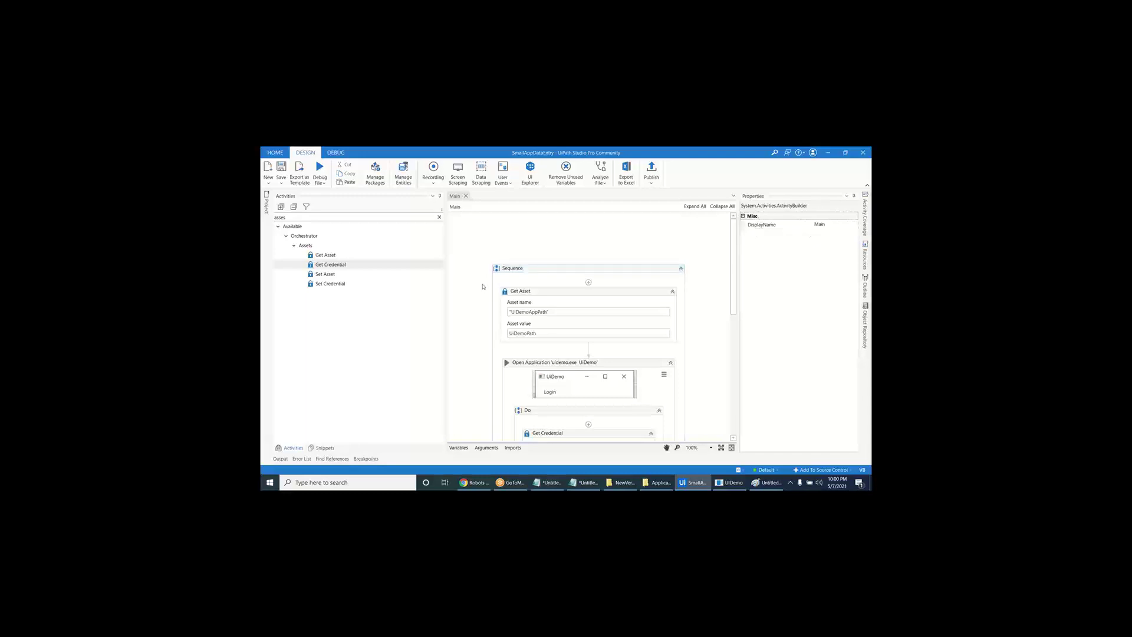
pyautogui.scroll(-10, 482, 287)
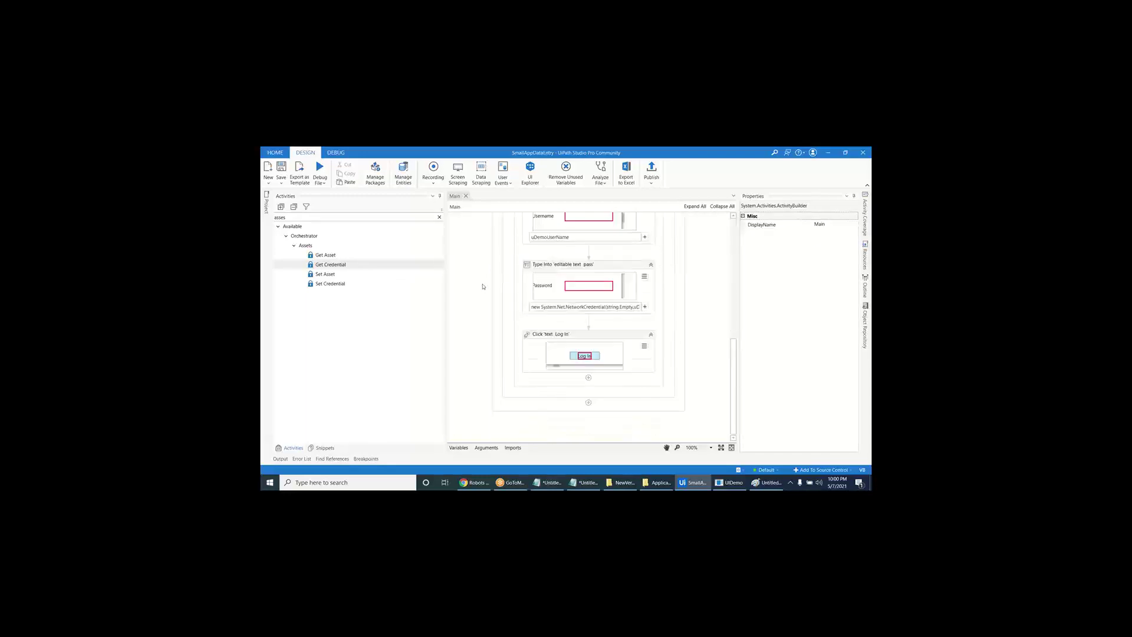
pyautogui.scroll(10, 482, 287)
pyautogui.click(475, 483)
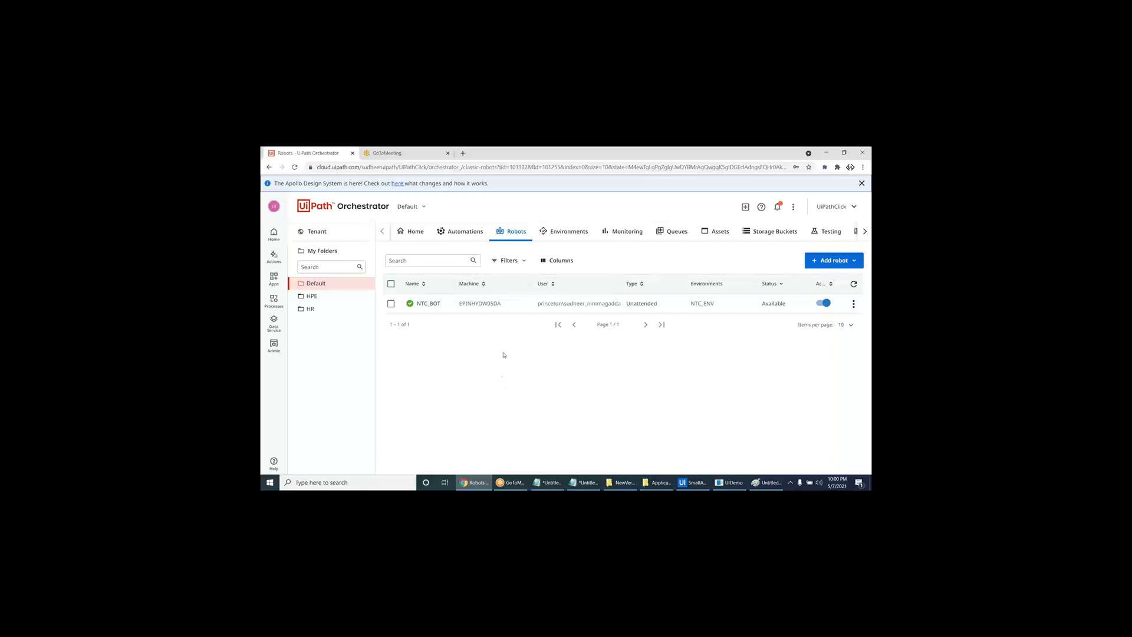
pyautogui.press('super+d')
pyautogui.rightClick(500, 315)
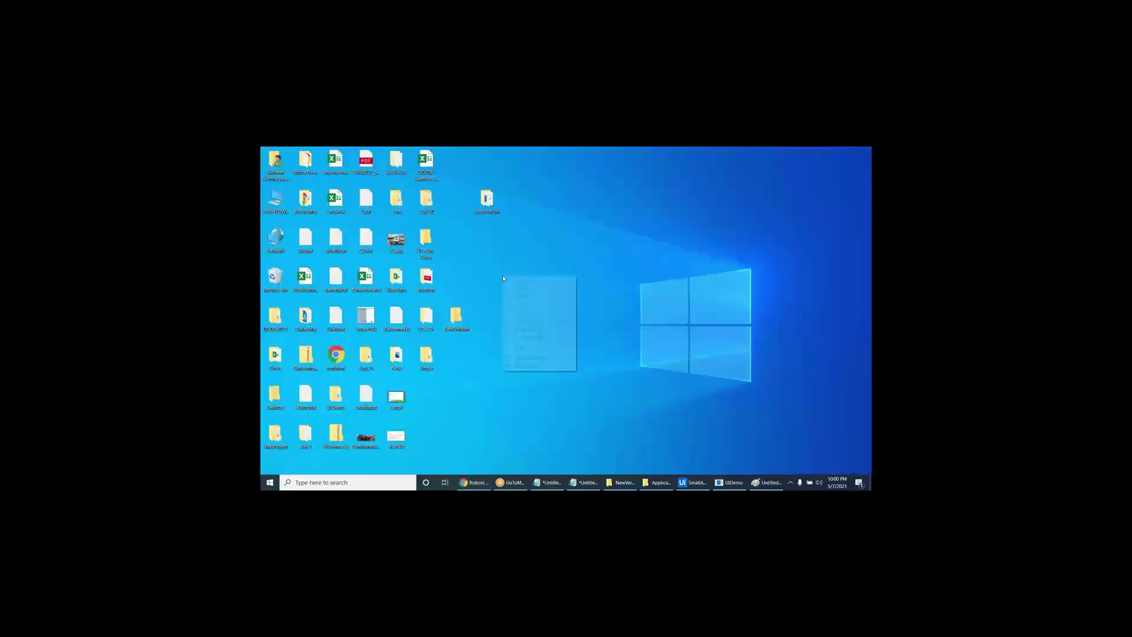
pyautogui.rightClick(484, 255)
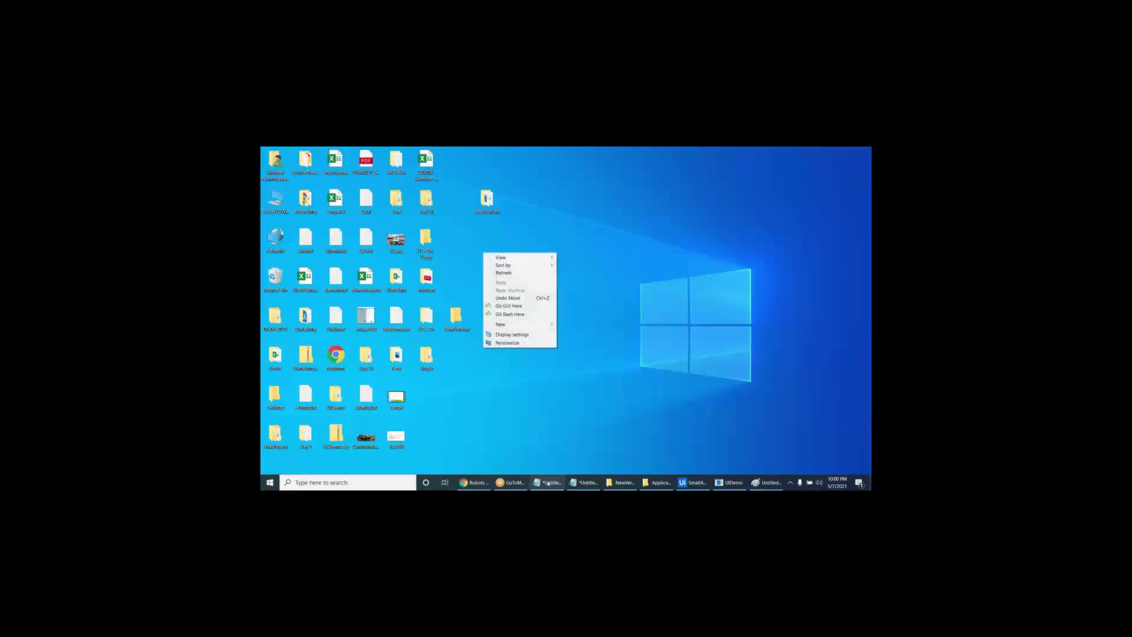
pyautogui.click(474, 482)
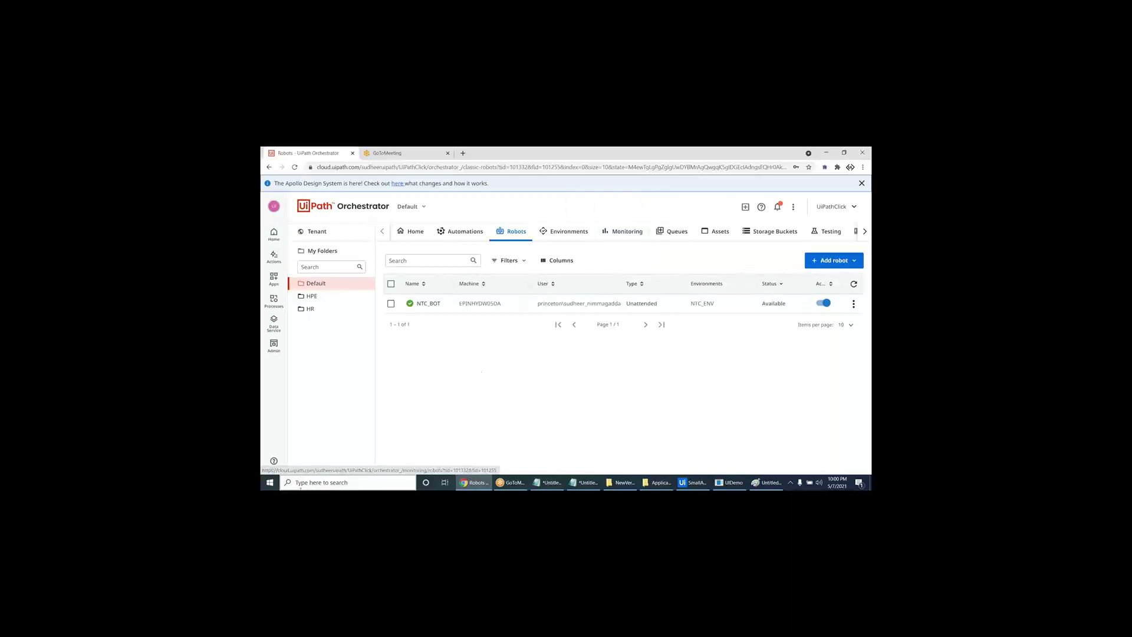
pyautogui.click(791, 483)
pyautogui.click(768, 466)
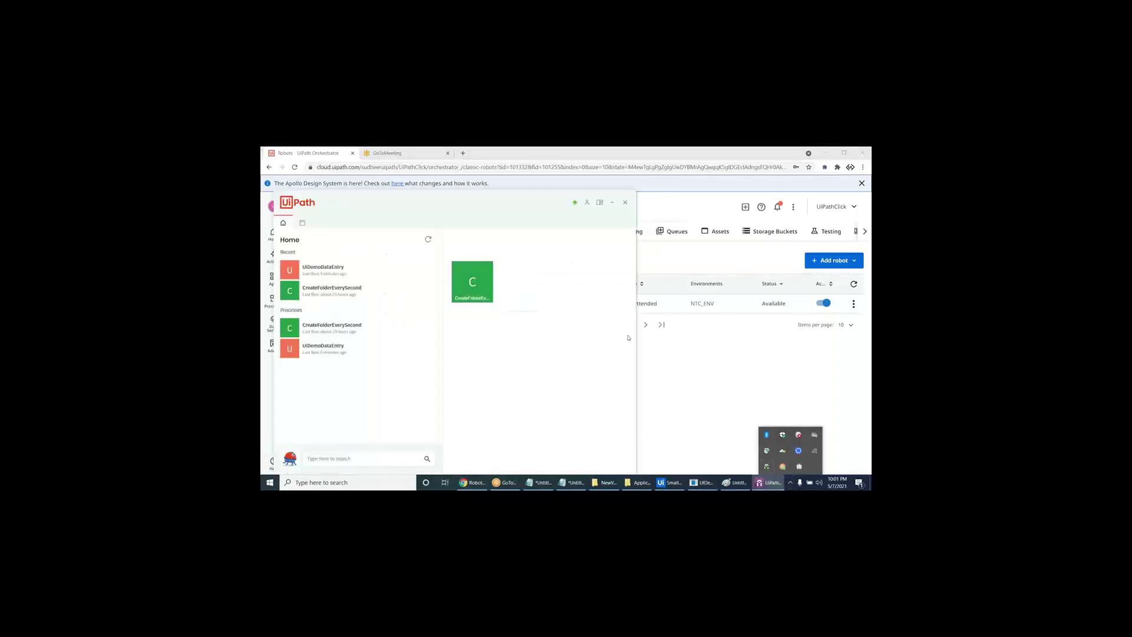
pyautogui.click(587, 202)
pyautogui.click(598, 216)
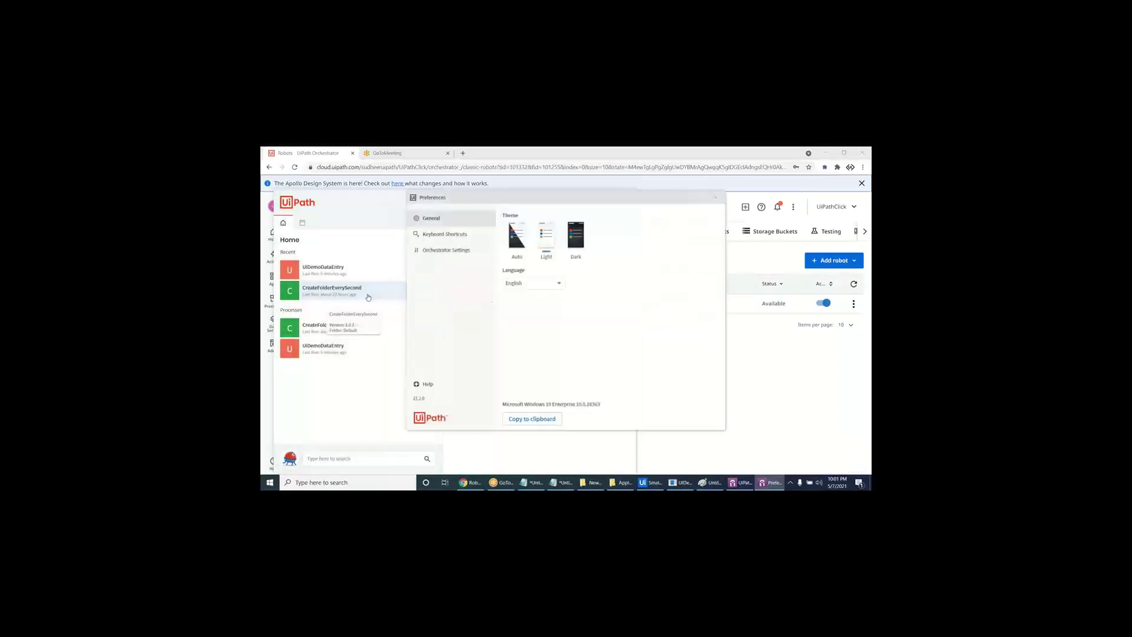
pyautogui.click(447, 250)
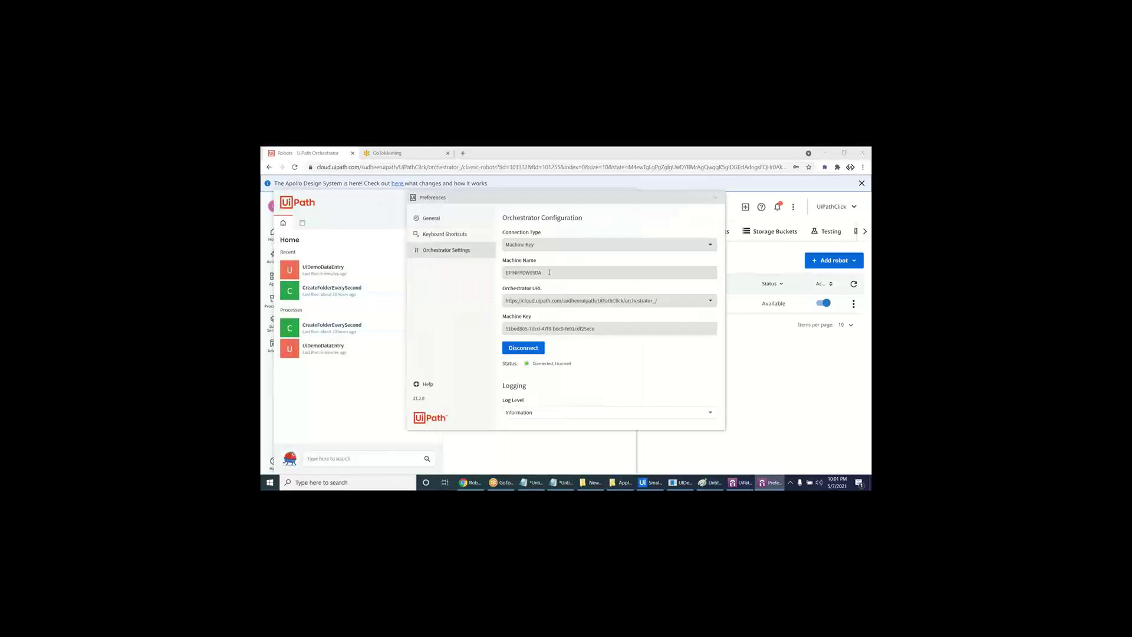
pyautogui.moveTo(549, 272); pyautogui.dragTo(500, 267)
pyautogui.moveTo(629, 204); pyautogui.dragTo(537, 204)
pyautogui.click(625, 205)
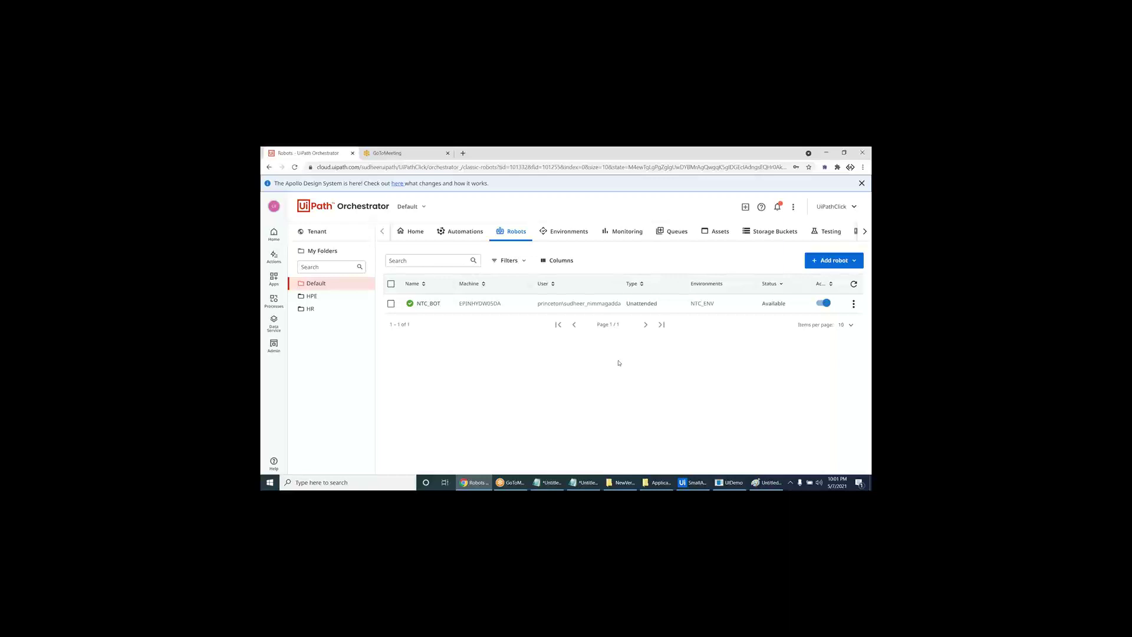
# - Create a new desktop folder named Results
pyautogui.click(475, 483)
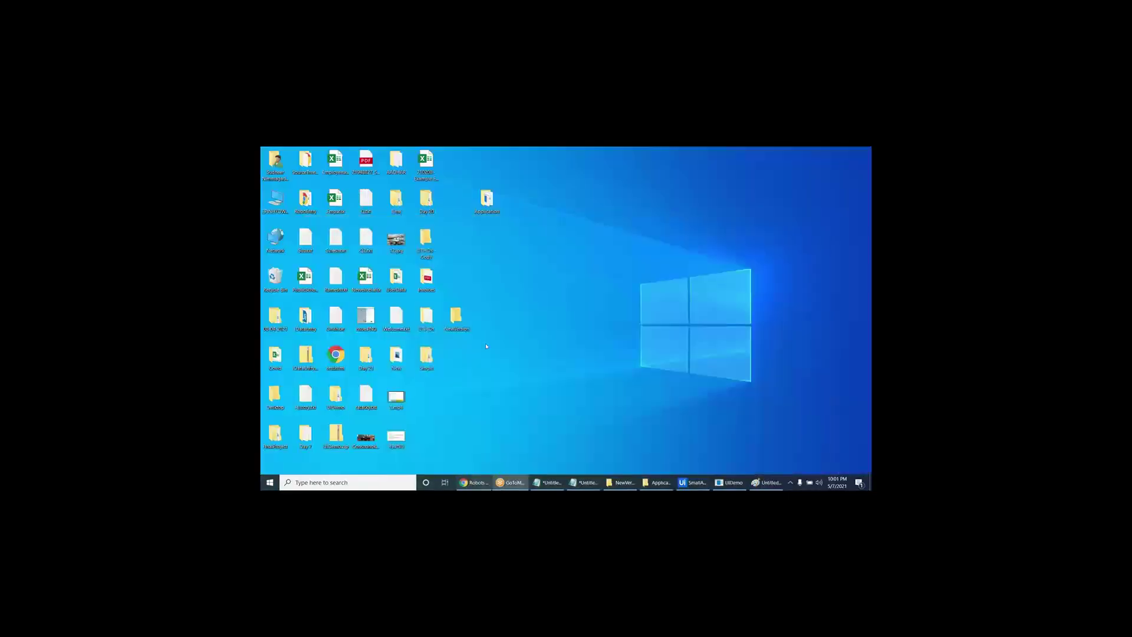
pyautogui.rightClick(498, 259)
pyautogui.moveTo(534, 327)
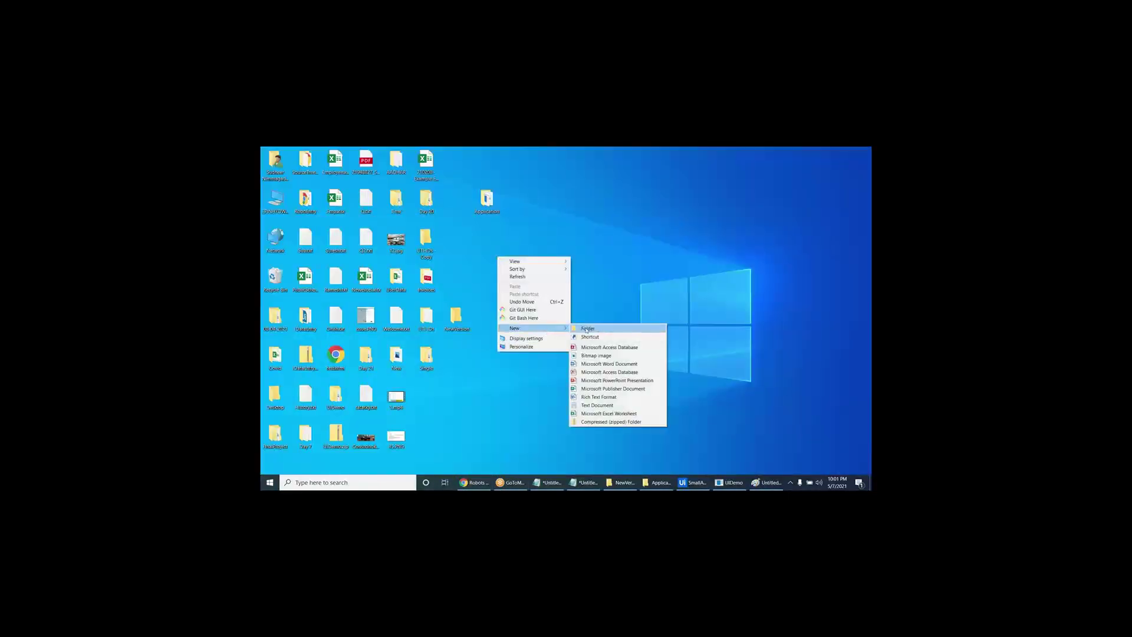
pyautogui.click(586, 329)
pyautogui.write('Results')
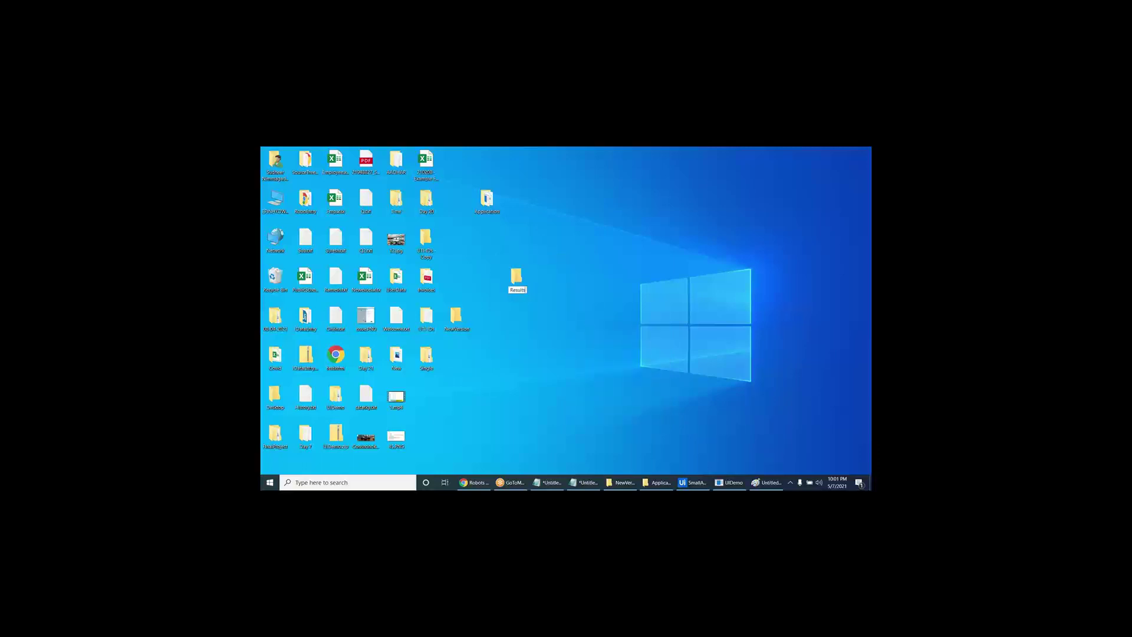
pyautogui.press('Return')
pyautogui.press('Return')
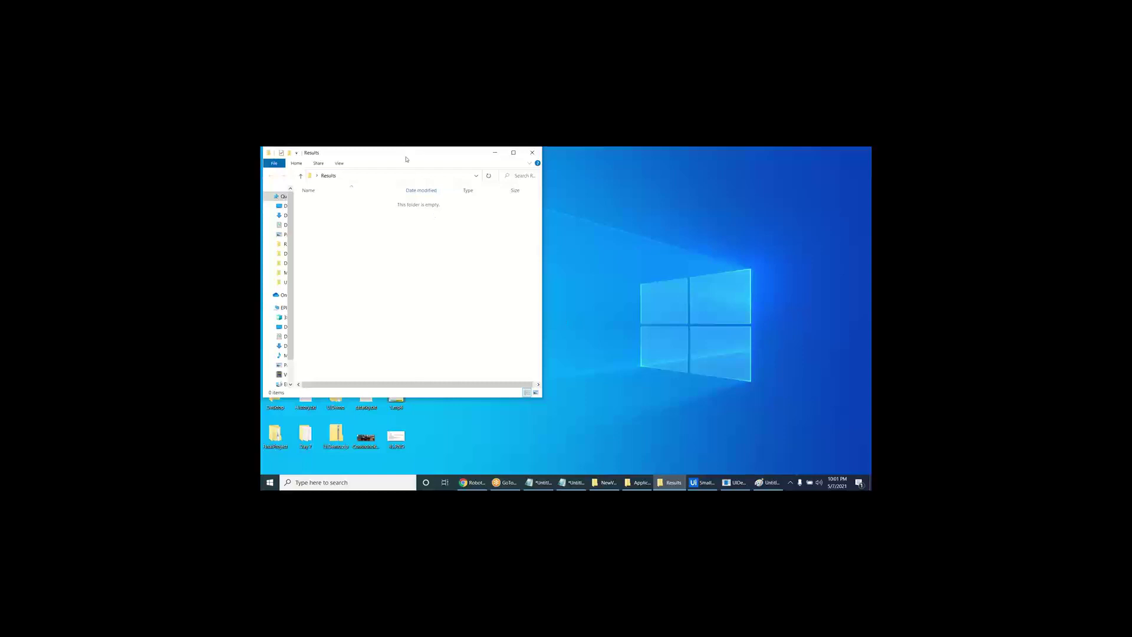
# - Rearrange the Results window and icon, check the folder is empty, and close it
pyautogui.moveTo(406, 160); pyautogui.dragTo(514, 380)
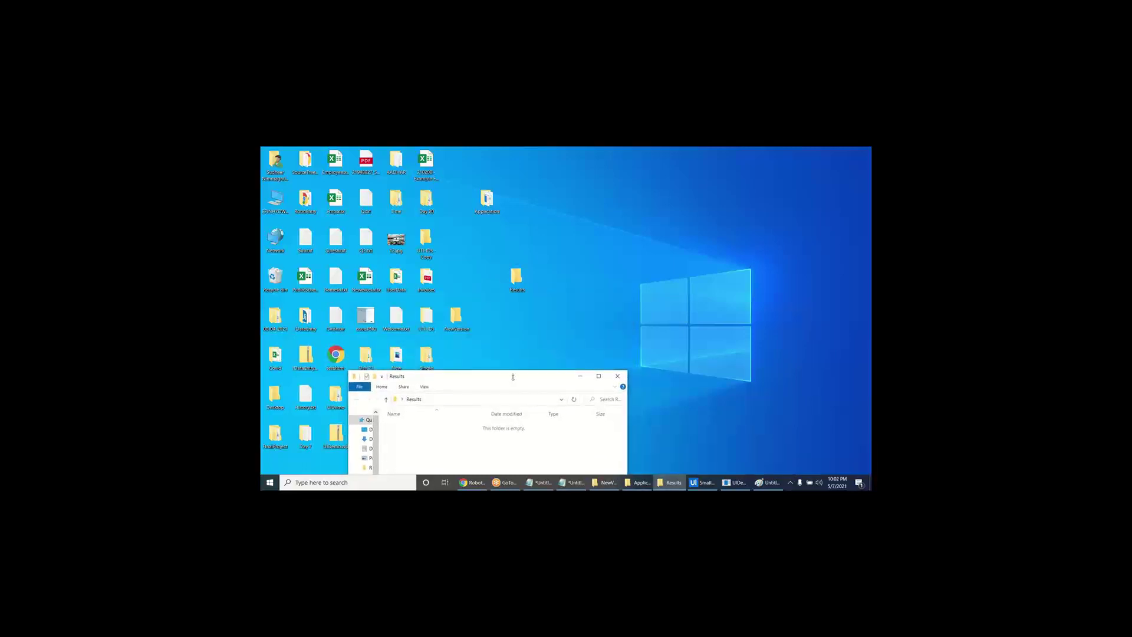
pyautogui.moveTo(516, 278); pyautogui.dragTo(457, 200)
pyautogui.moveTo(544, 201); pyautogui.dragTo(572, 202)
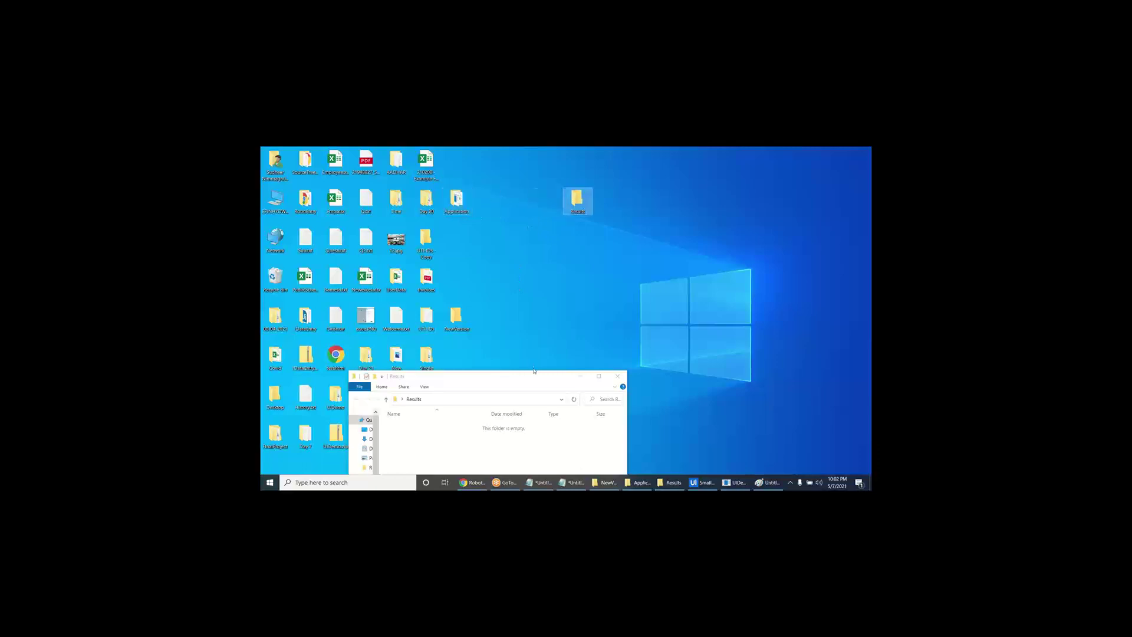
pyautogui.moveTo(530, 371); pyautogui.dragTo(490, 217)
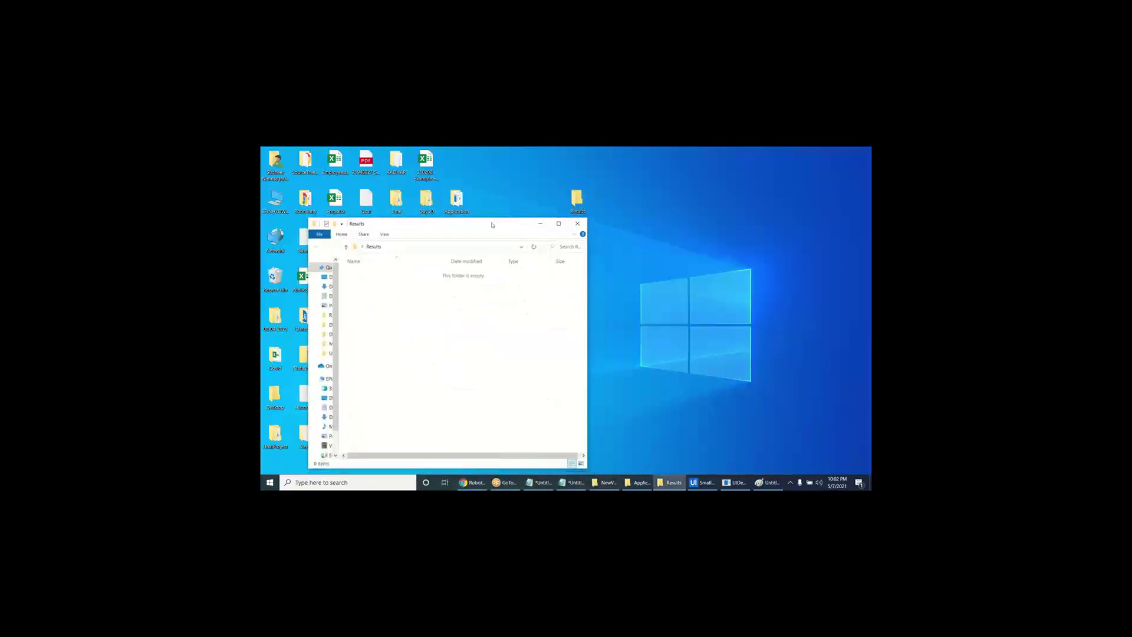
pyautogui.rightClick(450, 346)
pyautogui.moveTo(515, 445)
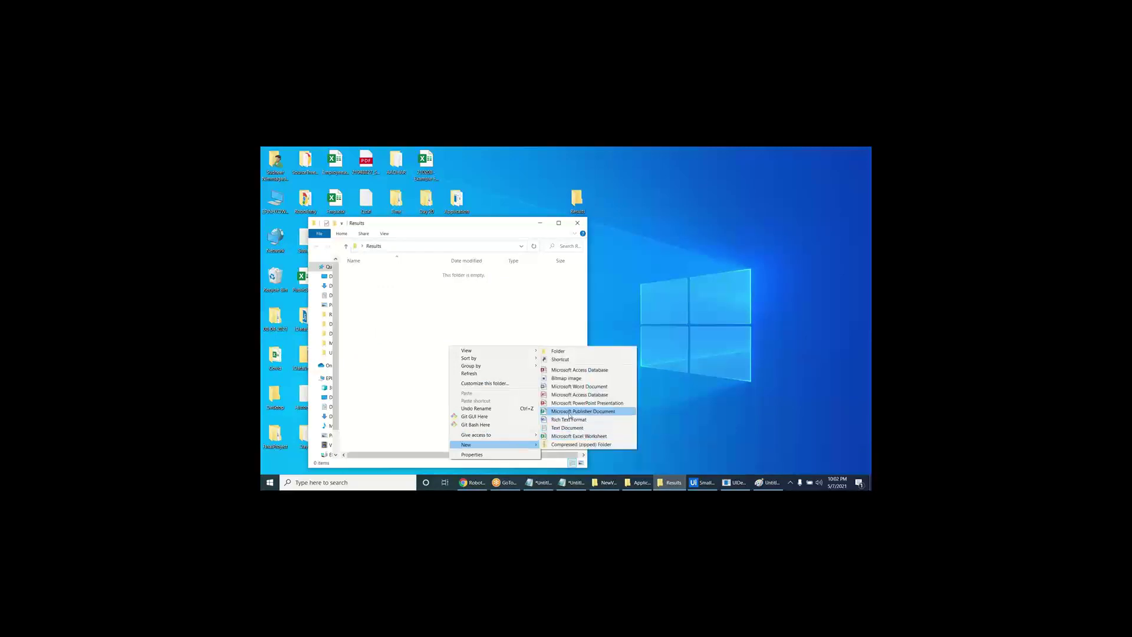
pyautogui.click(416, 324)
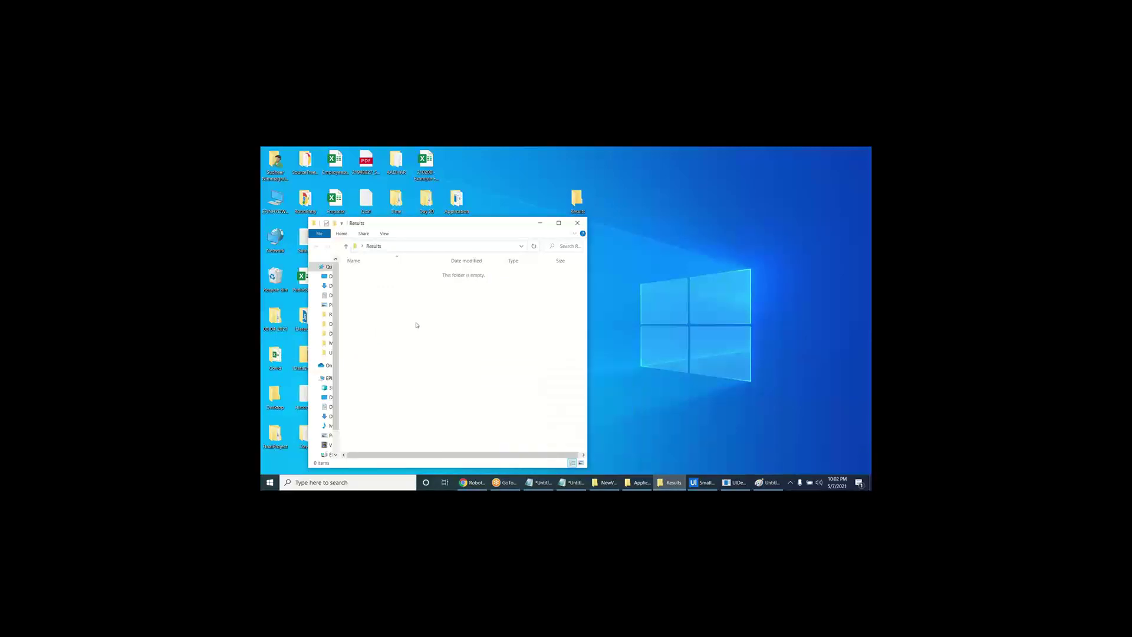
pyautogui.click(577, 223)
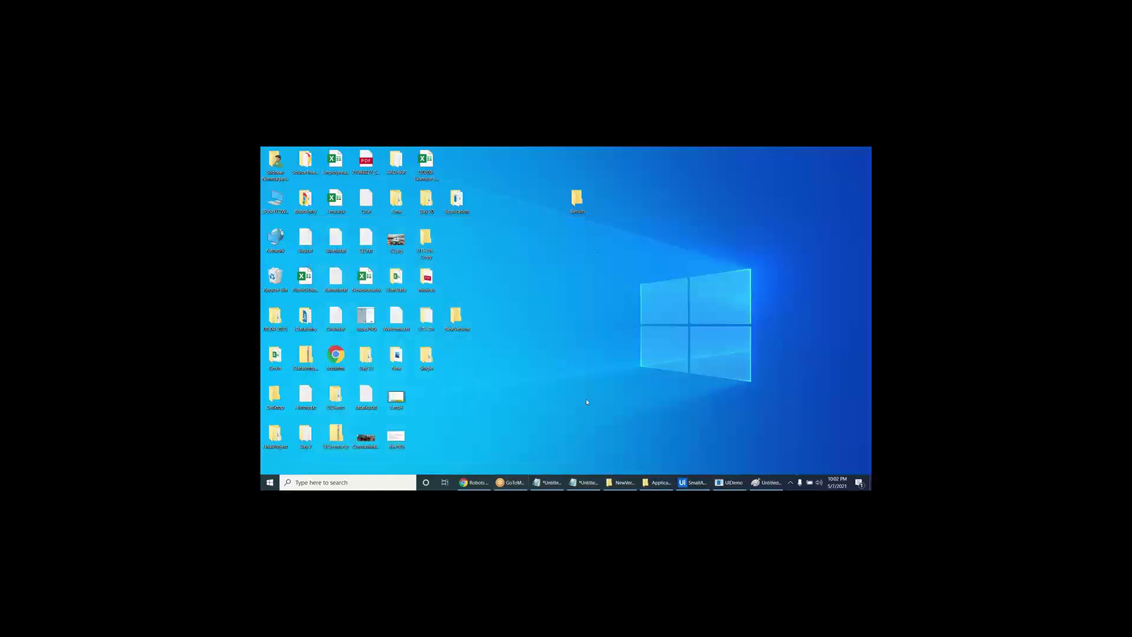
# - Delete the Results folder from the desktop and return to Studio
pyautogui.click(576, 201)
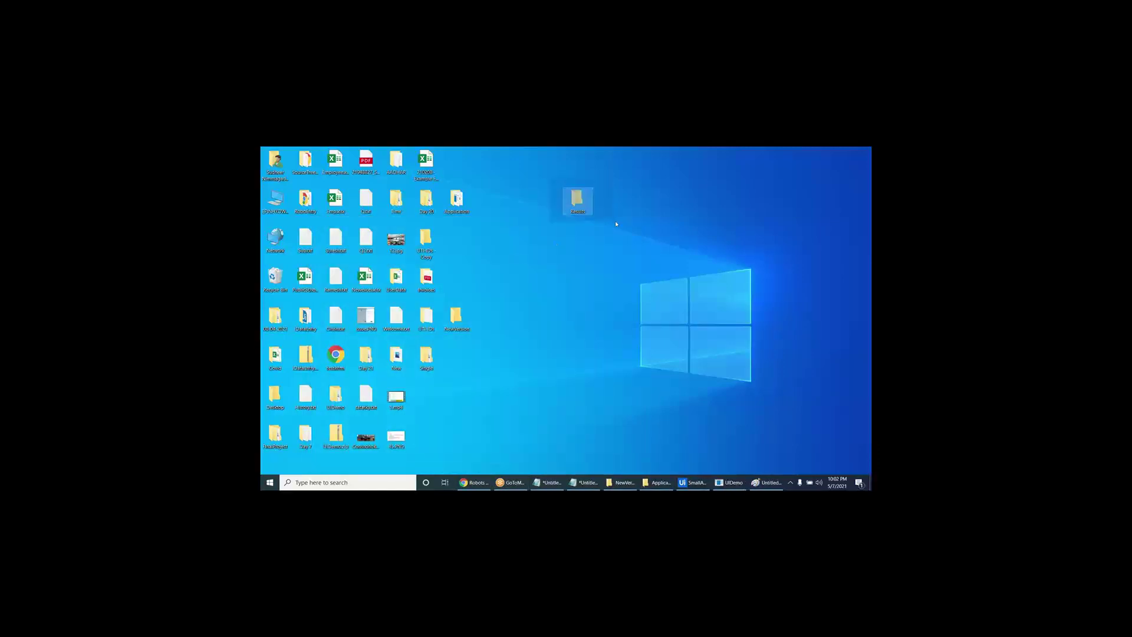
pyautogui.press('Delete')
pyautogui.press('Return')
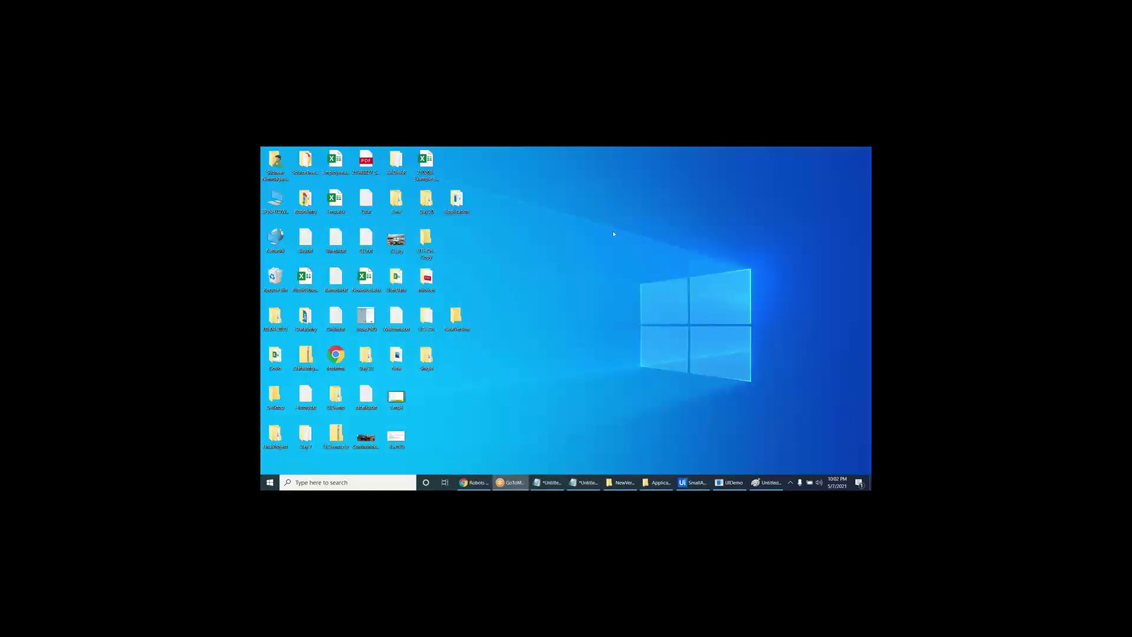
pyautogui.click(691, 483)
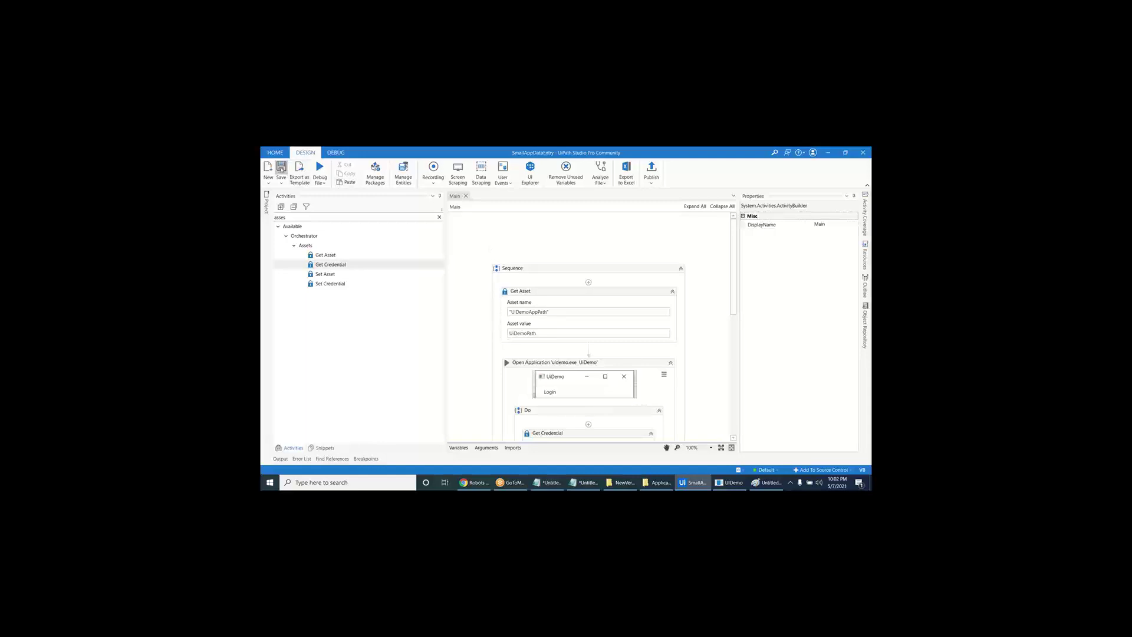
# - Create a new blank process named Weather_Team and open its Main workflow
pyautogui.click(276, 155)
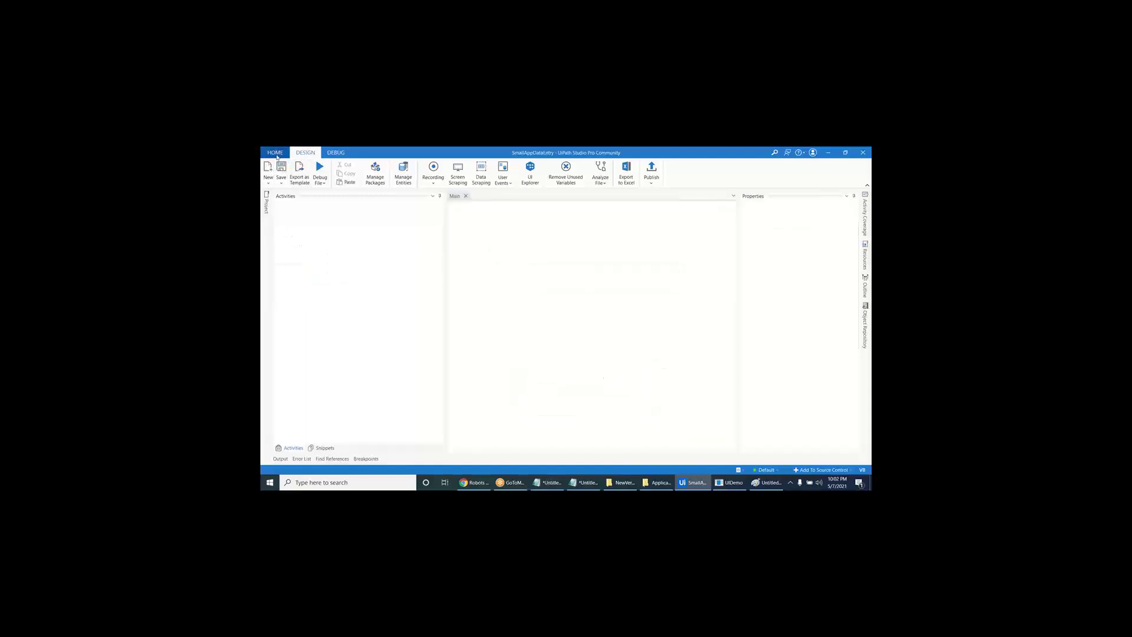
pyautogui.click(629, 186)
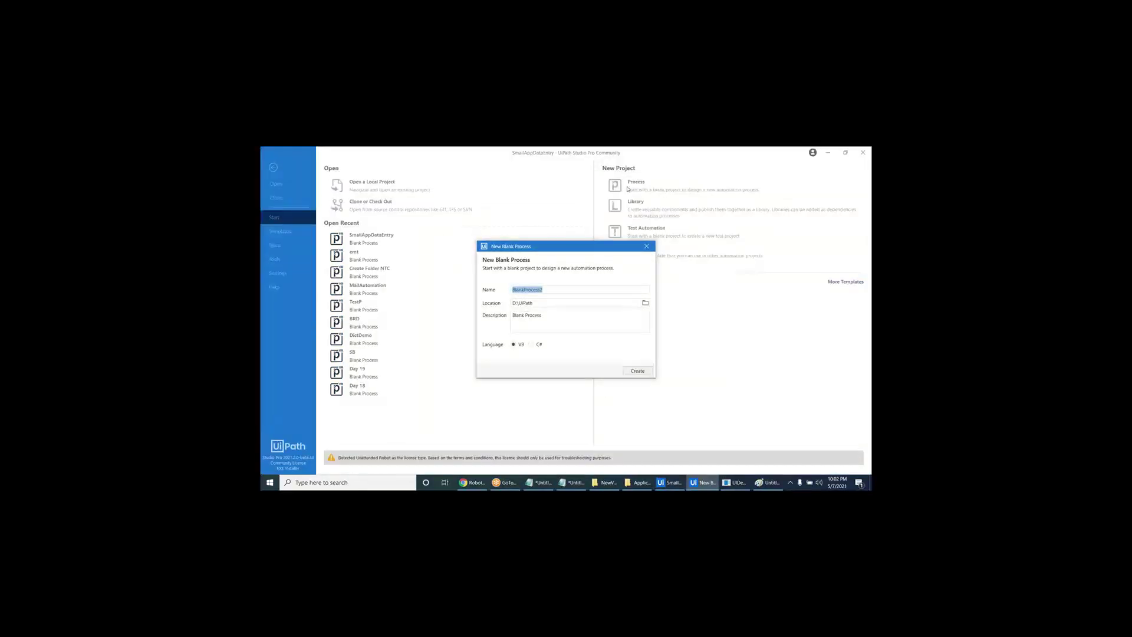
pyautogui.write('Weather_Teamp')
pyautogui.press('Return')
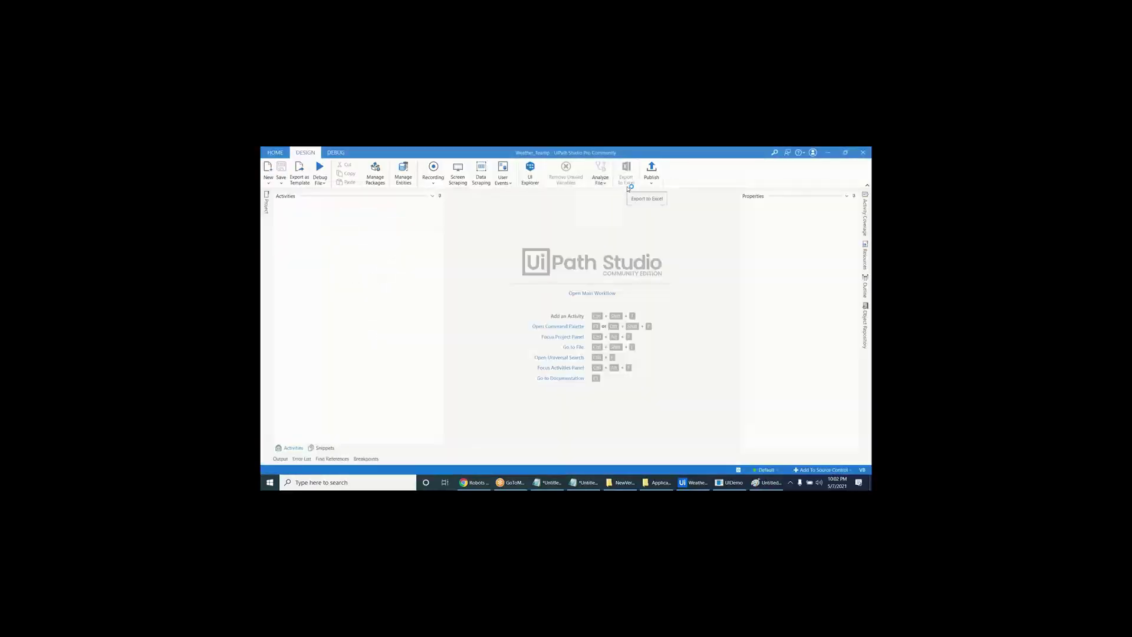
pyautogui.click(600, 296)
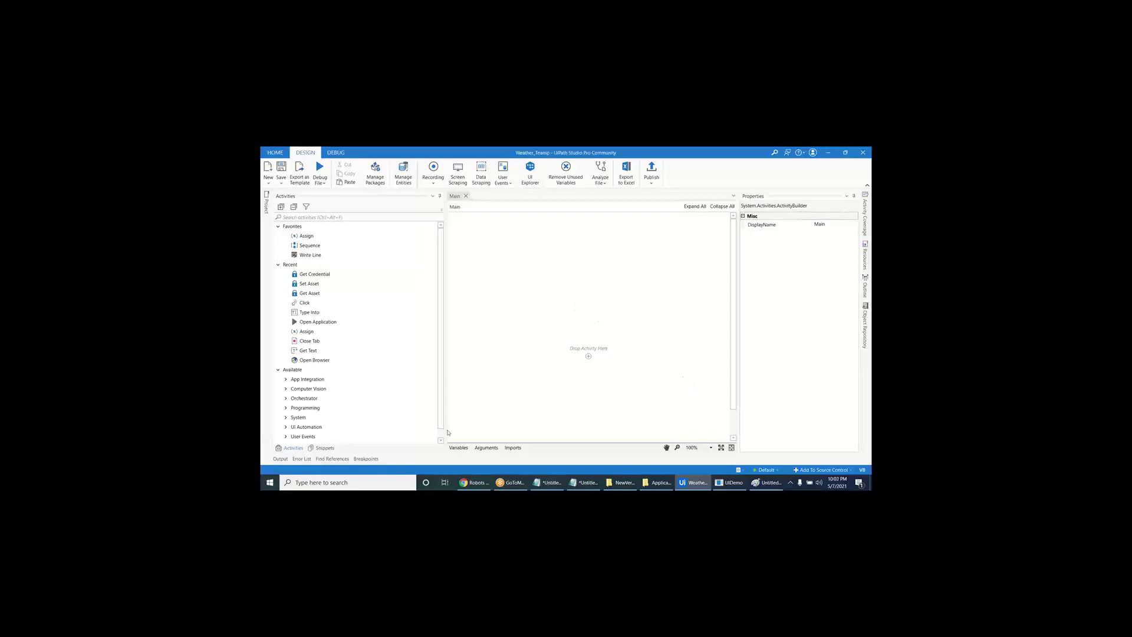
pyautogui.click(271, 483)
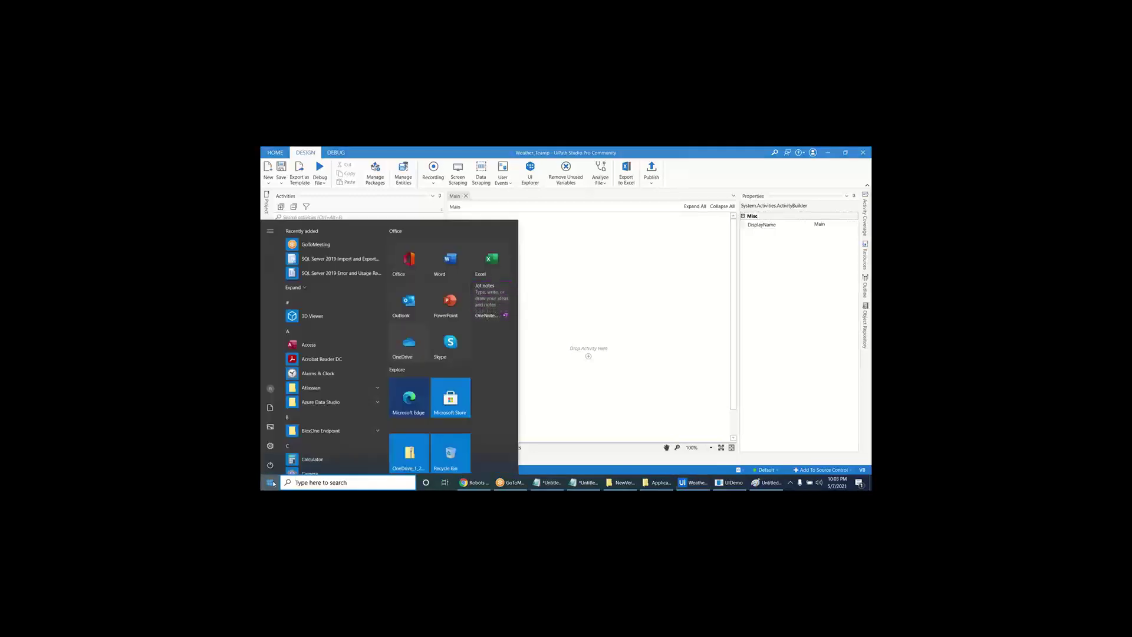
pyautogui.write('ui')
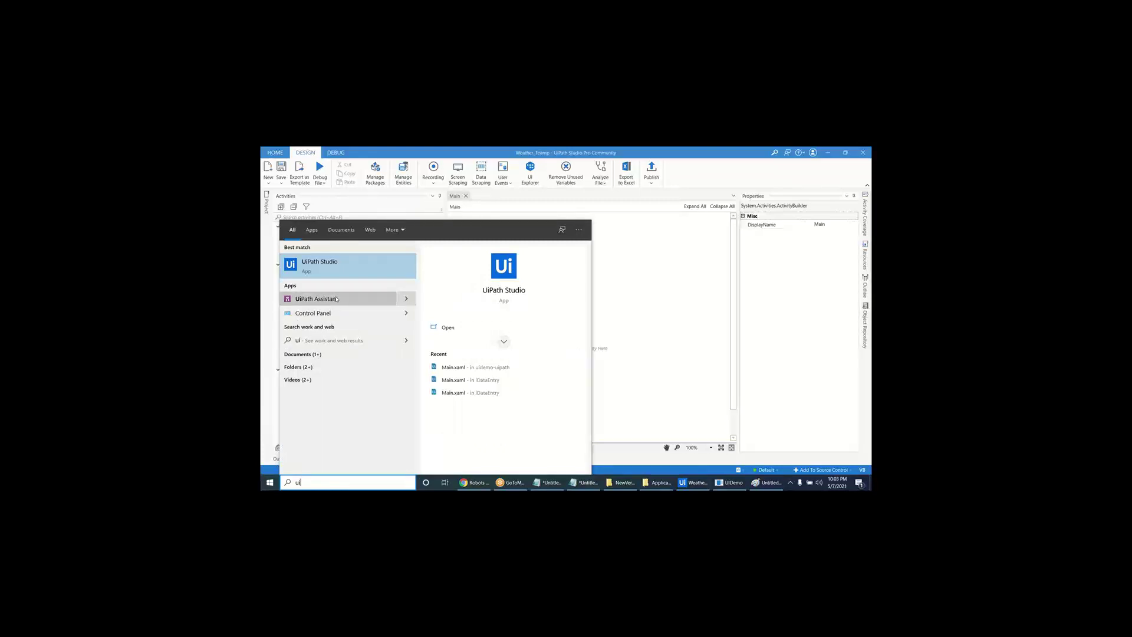
pyautogui.click(337, 299)
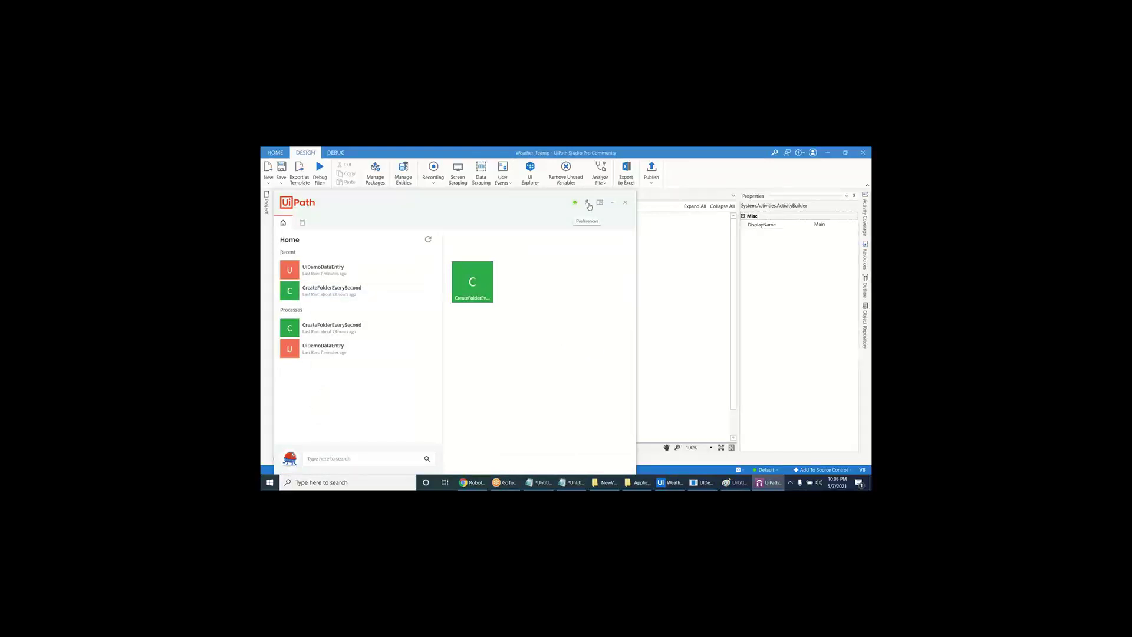
pyautogui.click(588, 204)
pyautogui.click(598, 215)
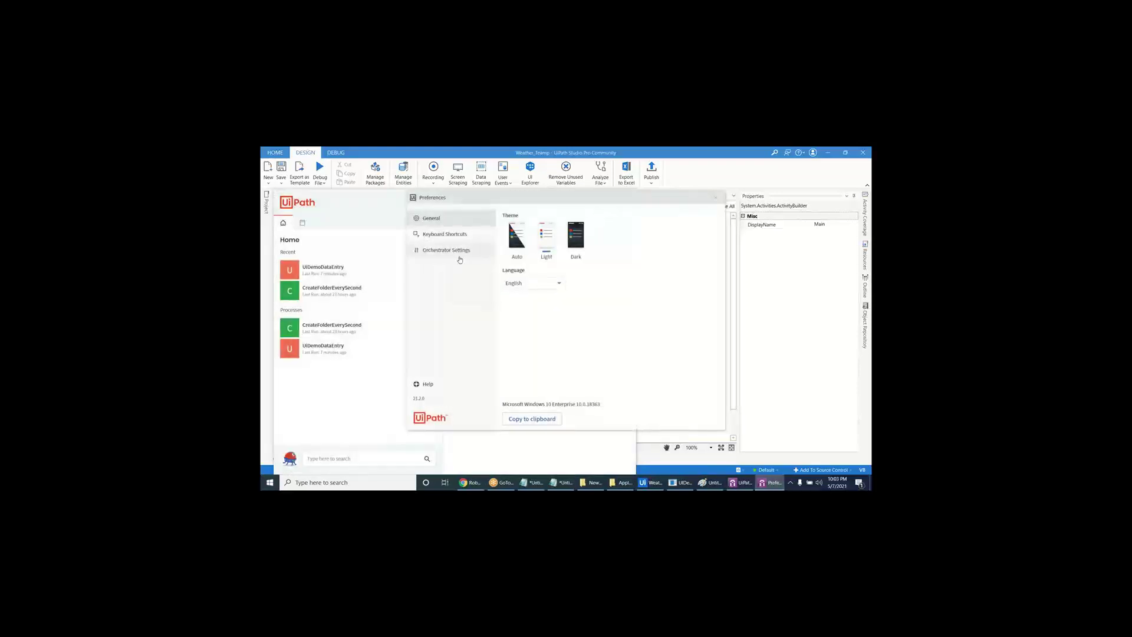
pyautogui.click(458, 253)
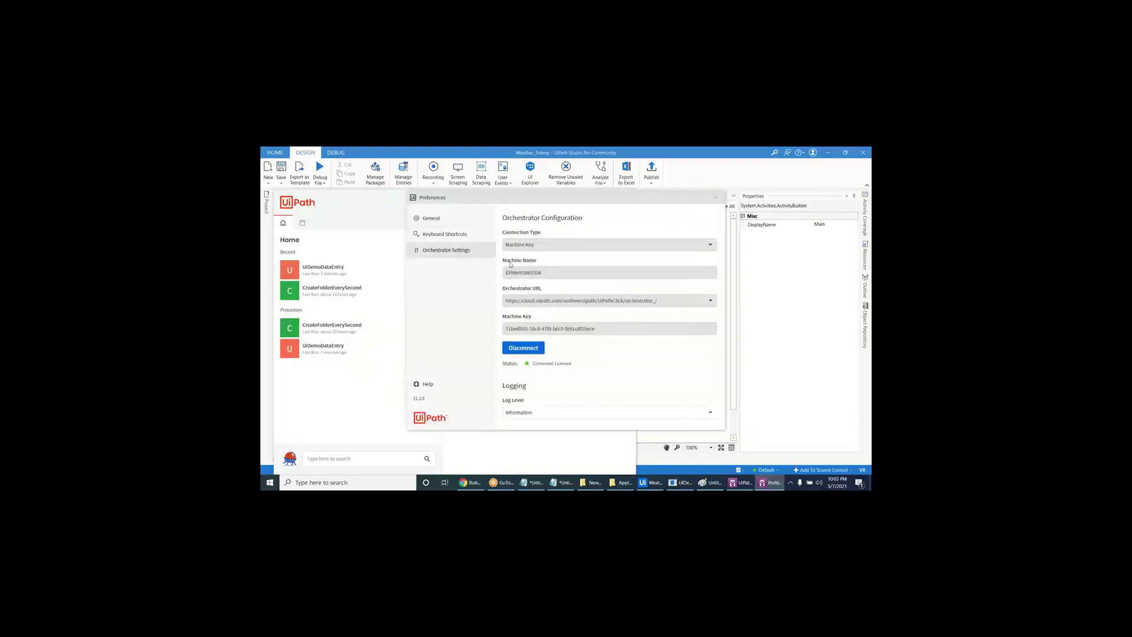
pyautogui.moveTo(507, 260); pyautogui.dragTo(539, 259)
pyautogui.click(542, 256)
pyautogui.moveTo(591, 205); pyautogui.dragTo(488, 217)
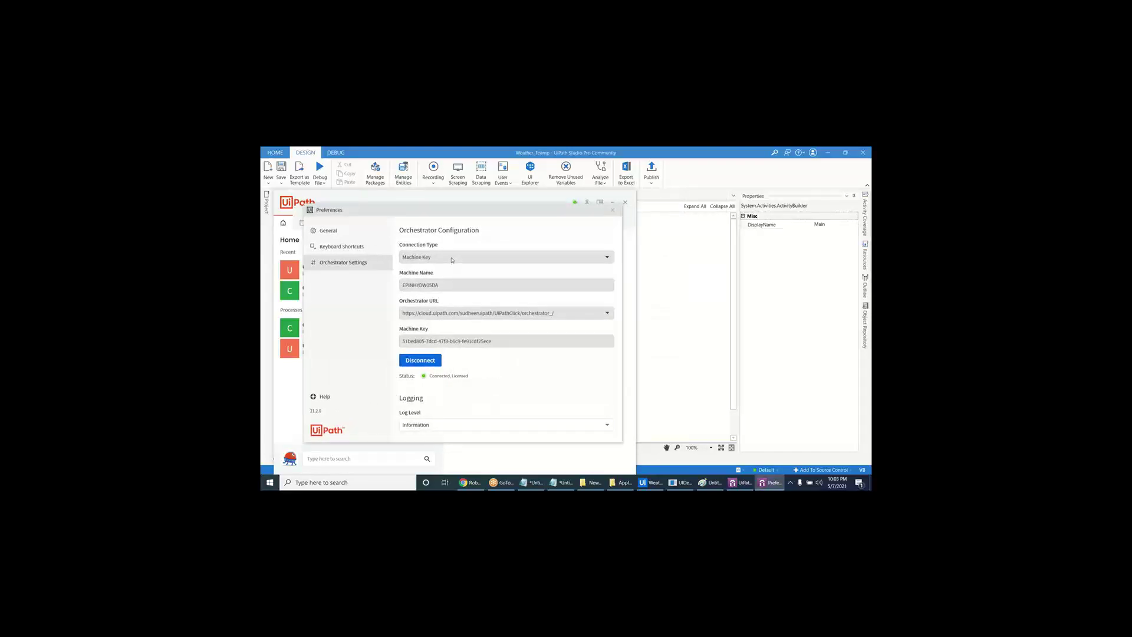
pyautogui.moveTo(444, 284); pyautogui.dragTo(394, 287)
pyautogui.click(613, 210)
pyautogui.click(625, 203)
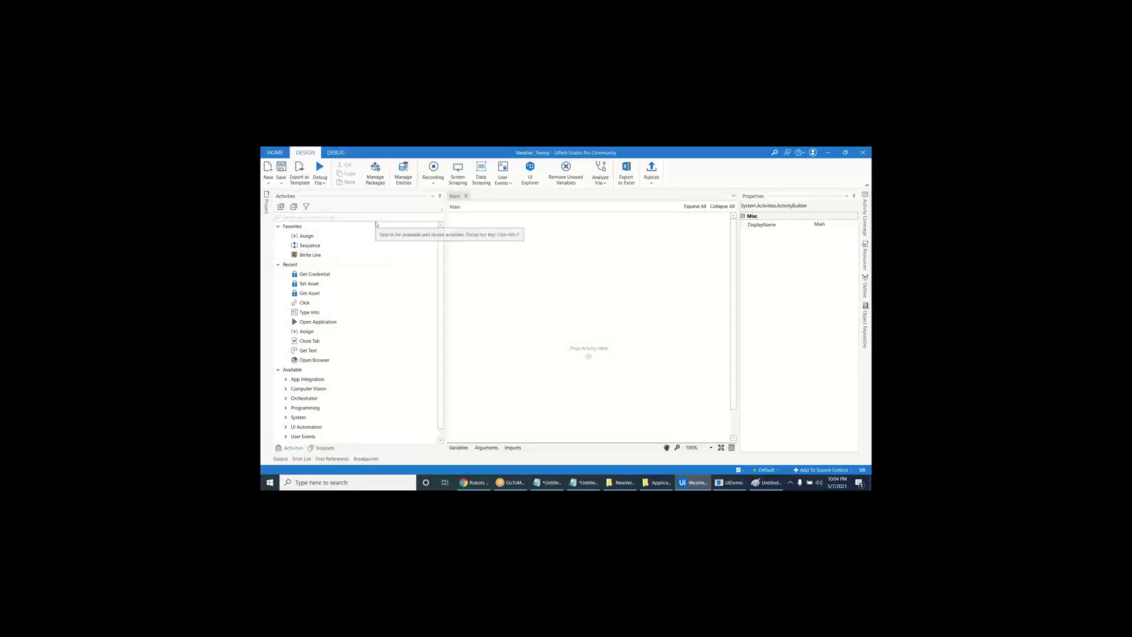
# - Go to Orchestrator's Assets list and start adding a new asset
pyautogui.click(475, 482)
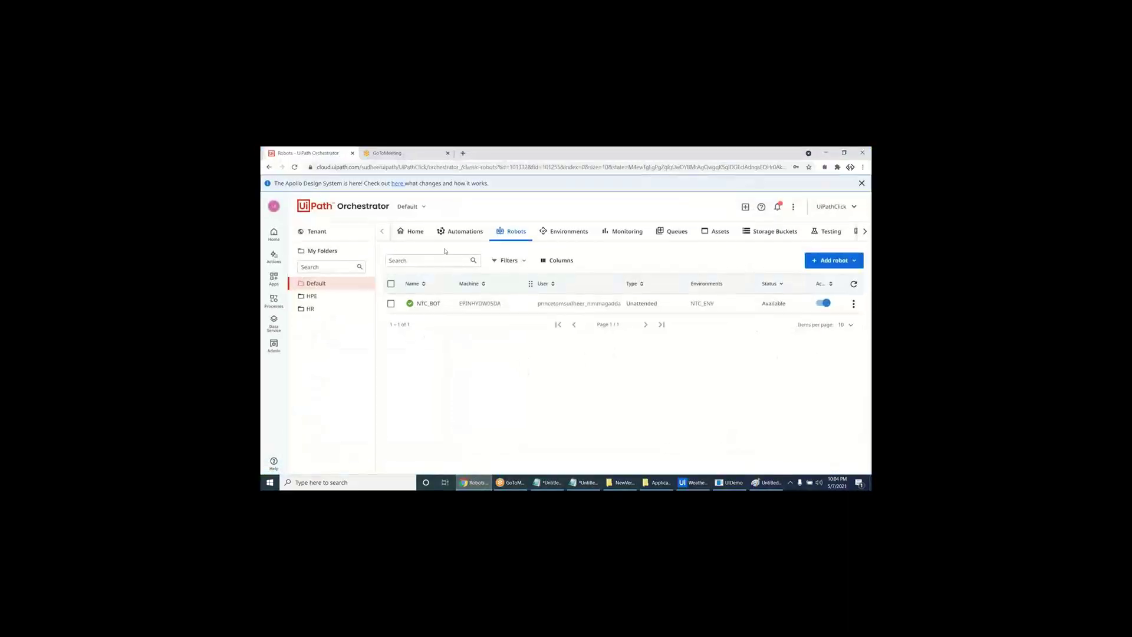
pyautogui.click(716, 231)
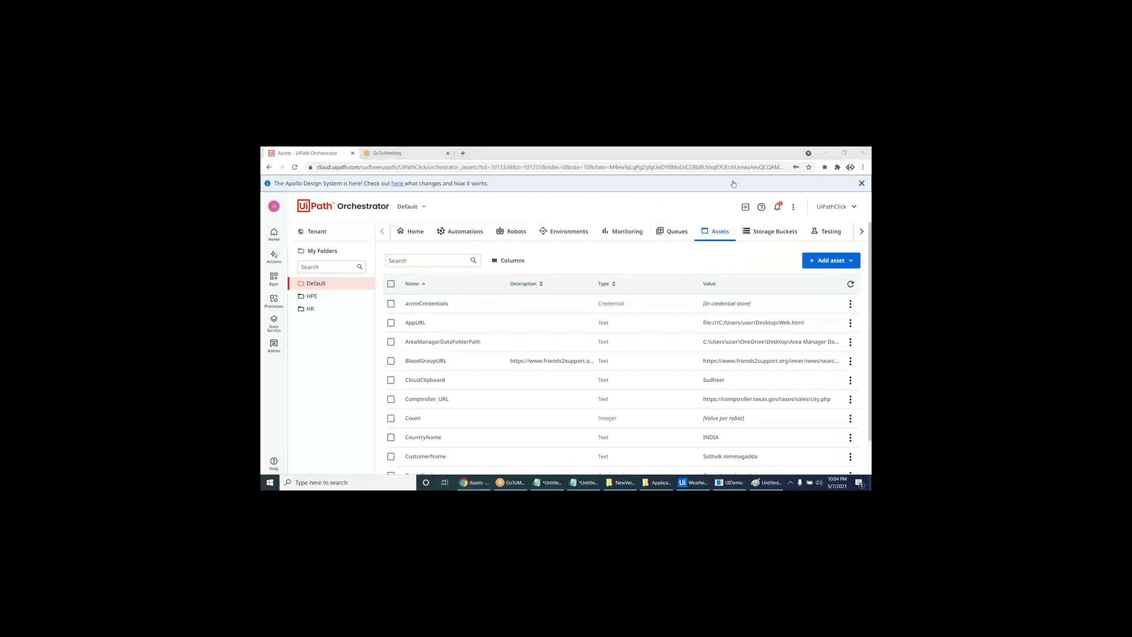
pyautogui.click(831, 260)
pyautogui.click(824, 278)
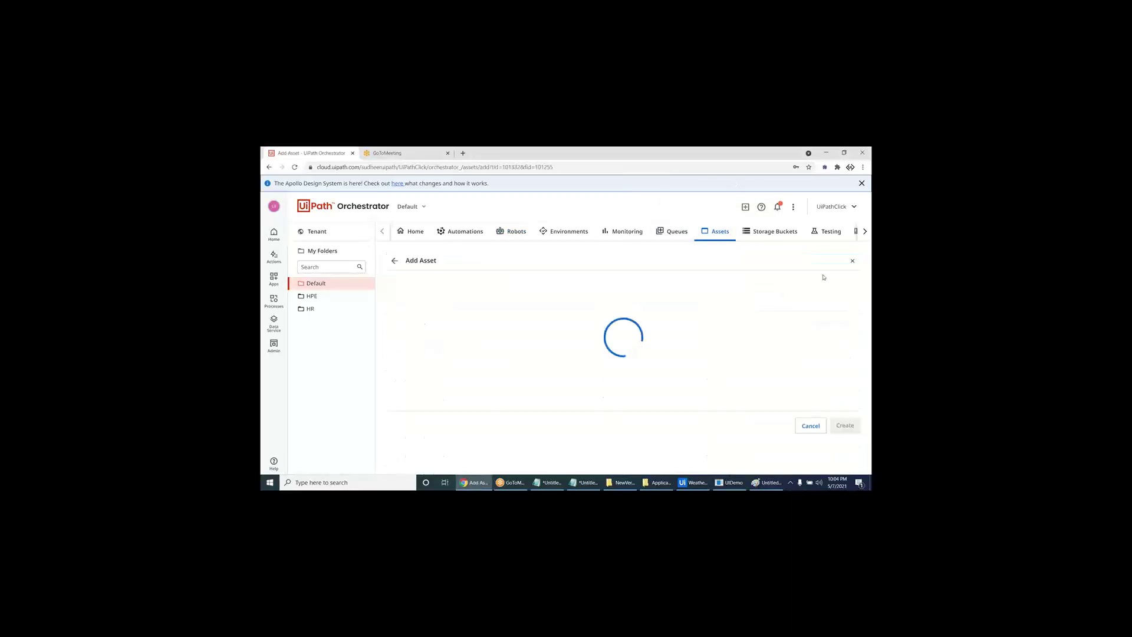
# - Create Text asset MainCityNames with value 'Bangalore,Chennai,Hyderabad', then return to Studio
pyautogui.write('Cit')
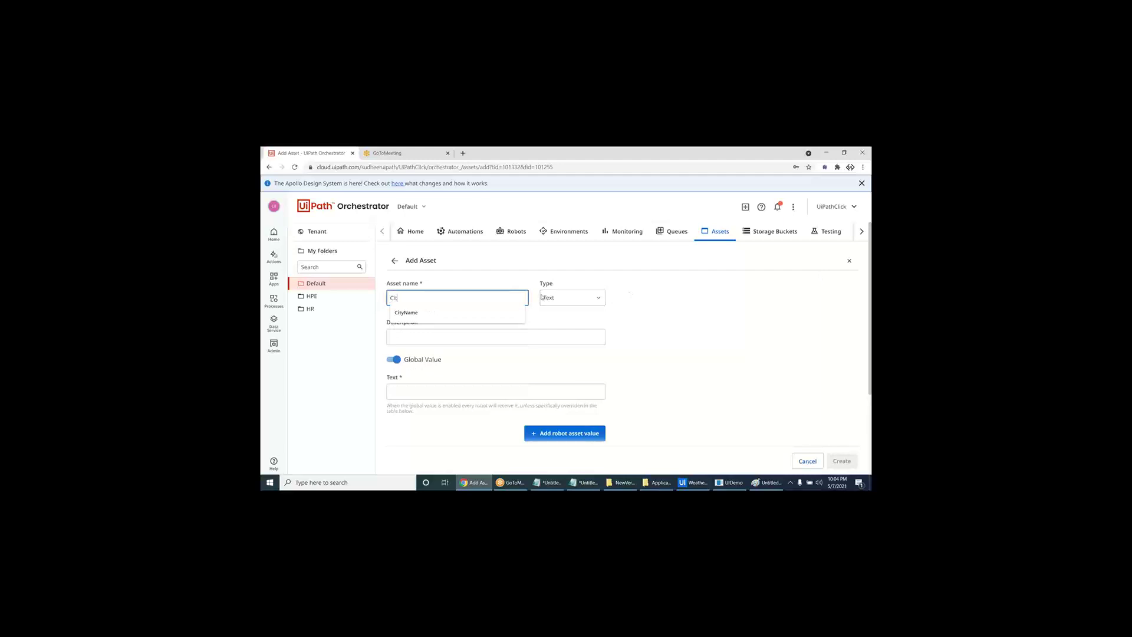
pyautogui.write('yNames')
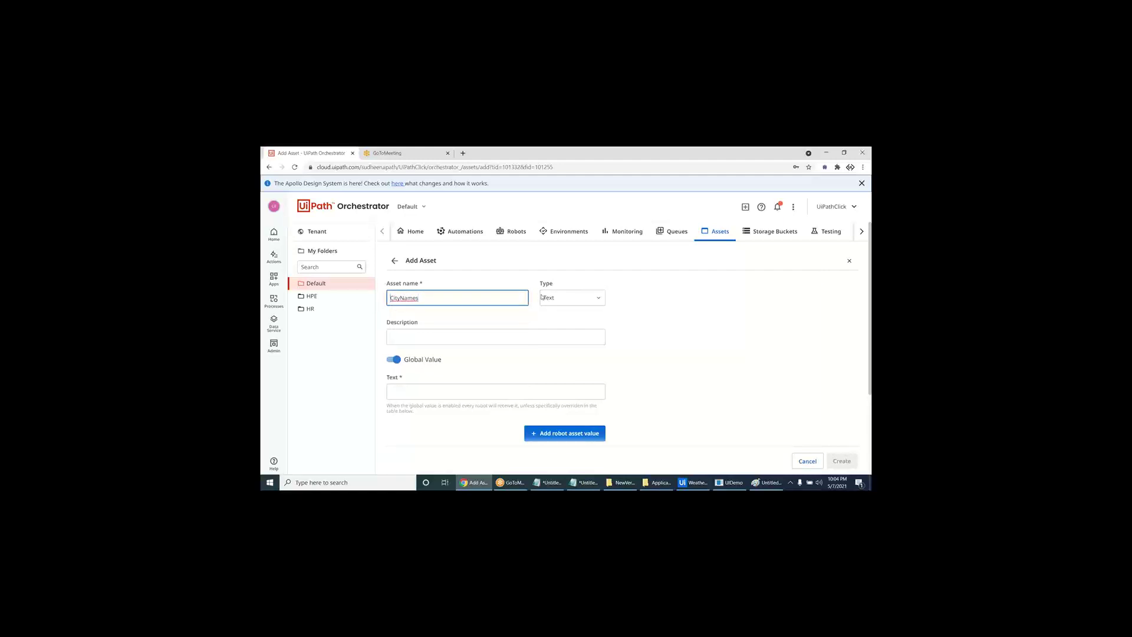
pyautogui.press('Home')
pyautogui.write('Main')
pyautogui.hotkey('ctrl', 'a')
pyautogui.click(479, 392)
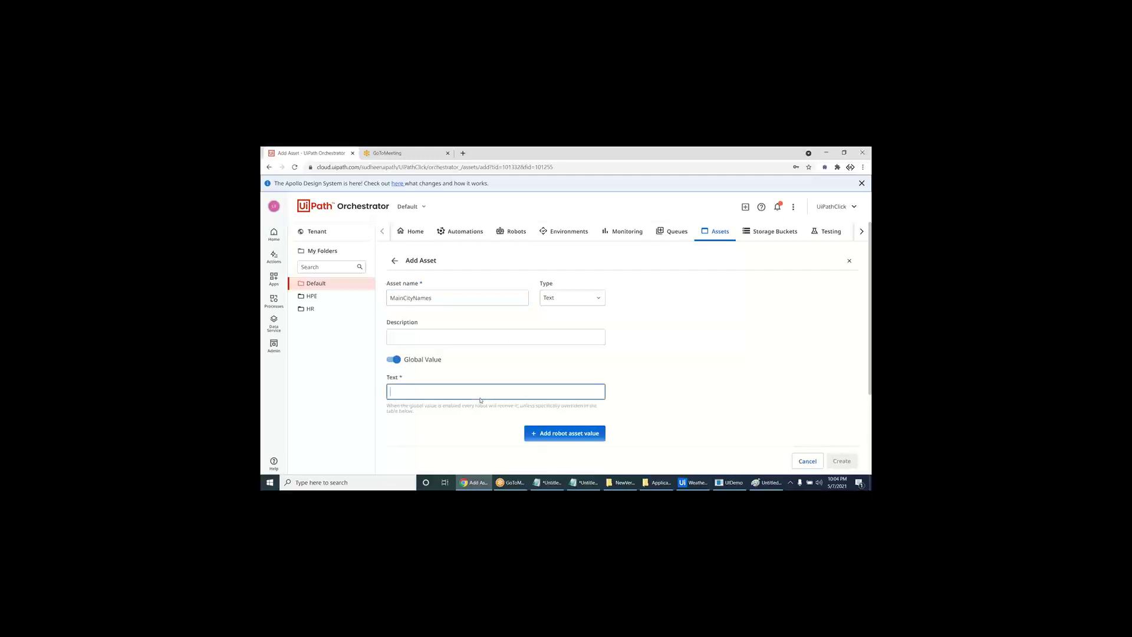
pyautogui.write('Bangalore')
pyautogui.write(',Chennai,Hyd')
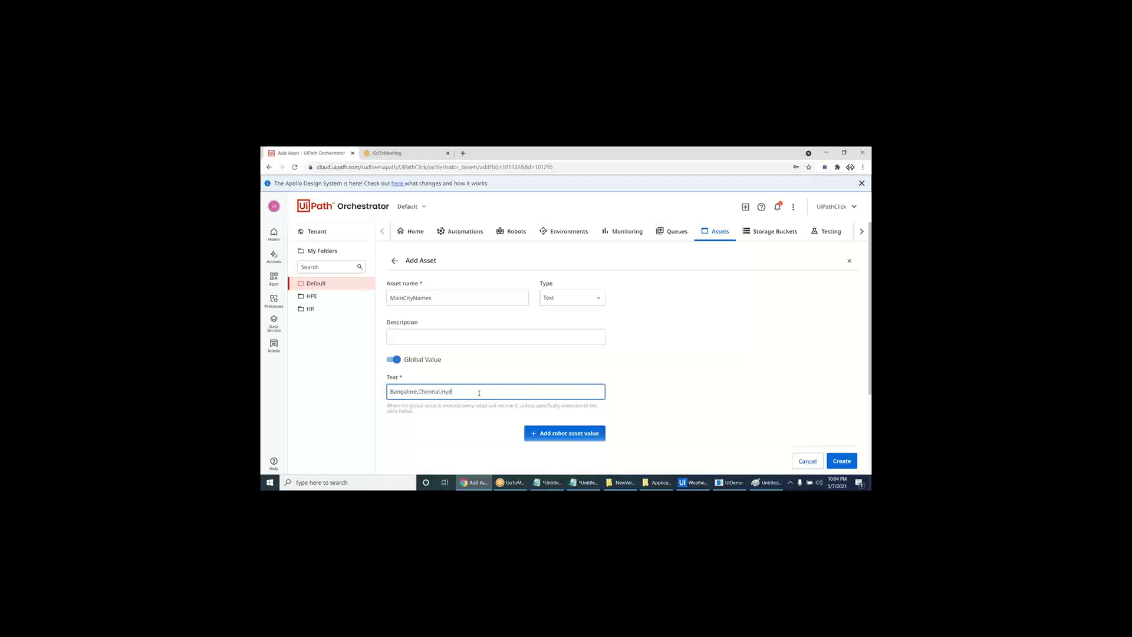
pyautogui.write('erabad')
pyautogui.click(837, 458)
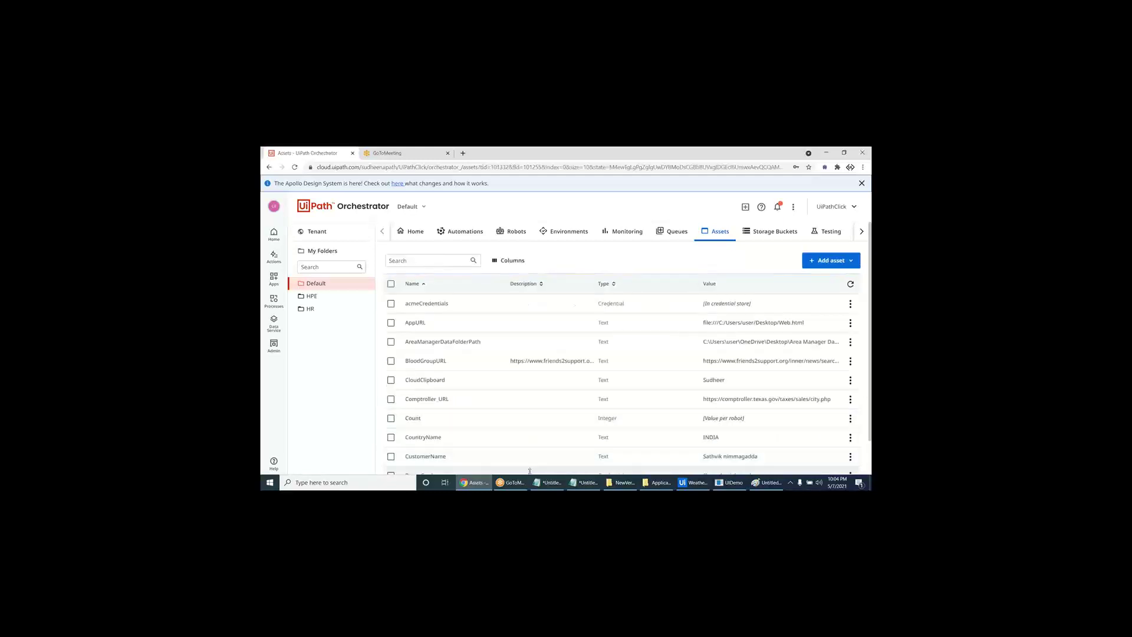
pyautogui.click(693, 483)
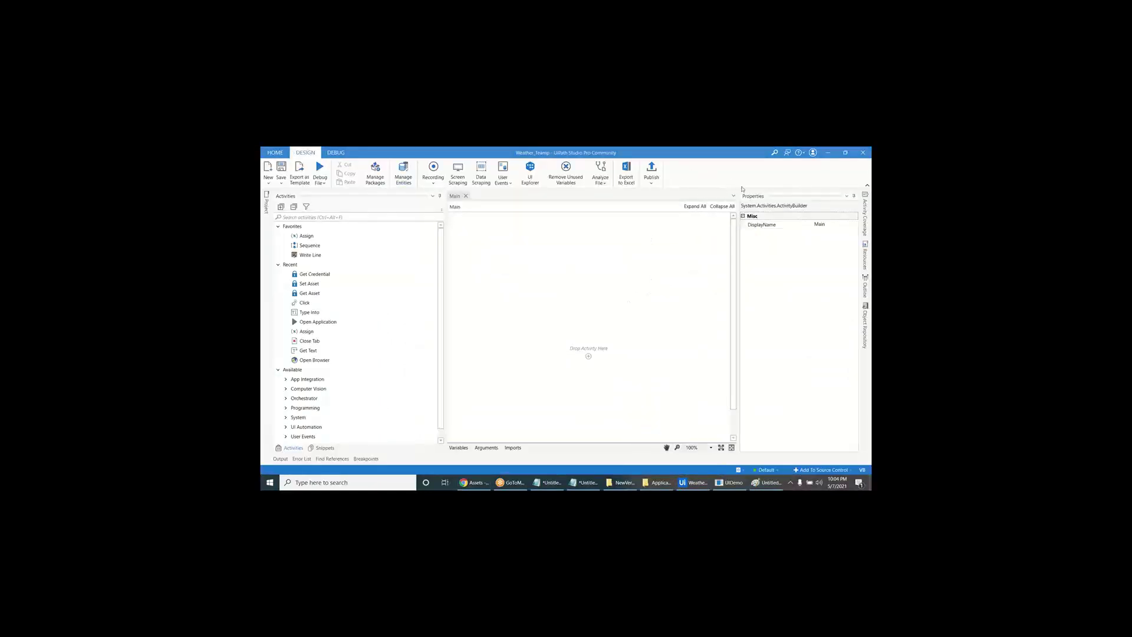
# - Reload Studio's Orchestrator resources panel so MainCityNames is listed
pyautogui.click(865, 259)
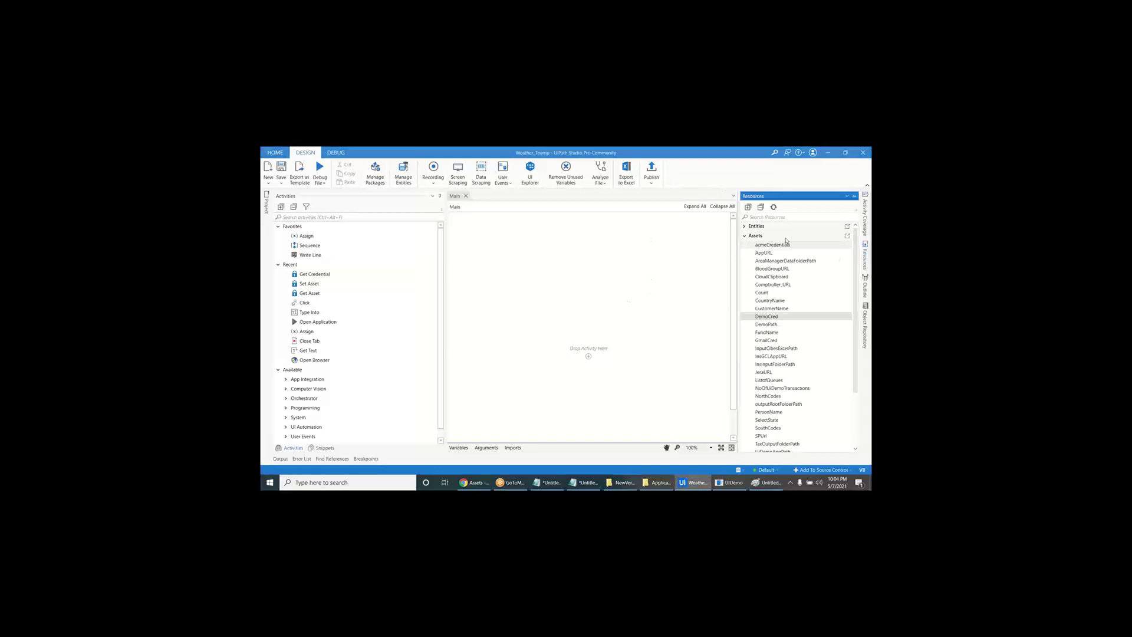
pyautogui.click(774, 207)
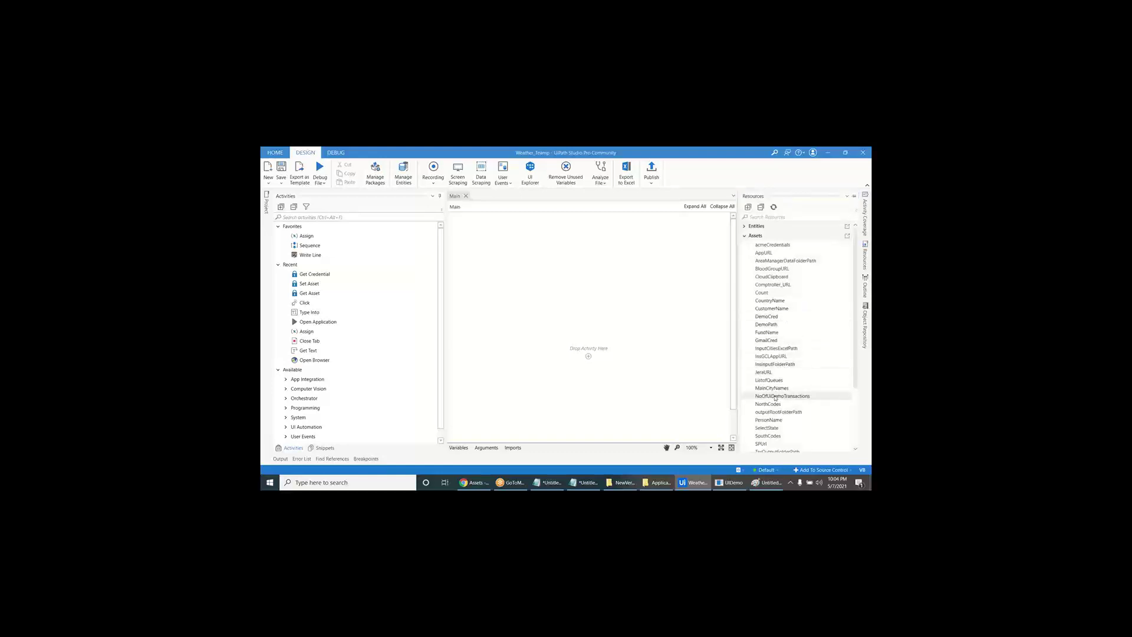
pyautogui.scroll(-5, 774, 399)
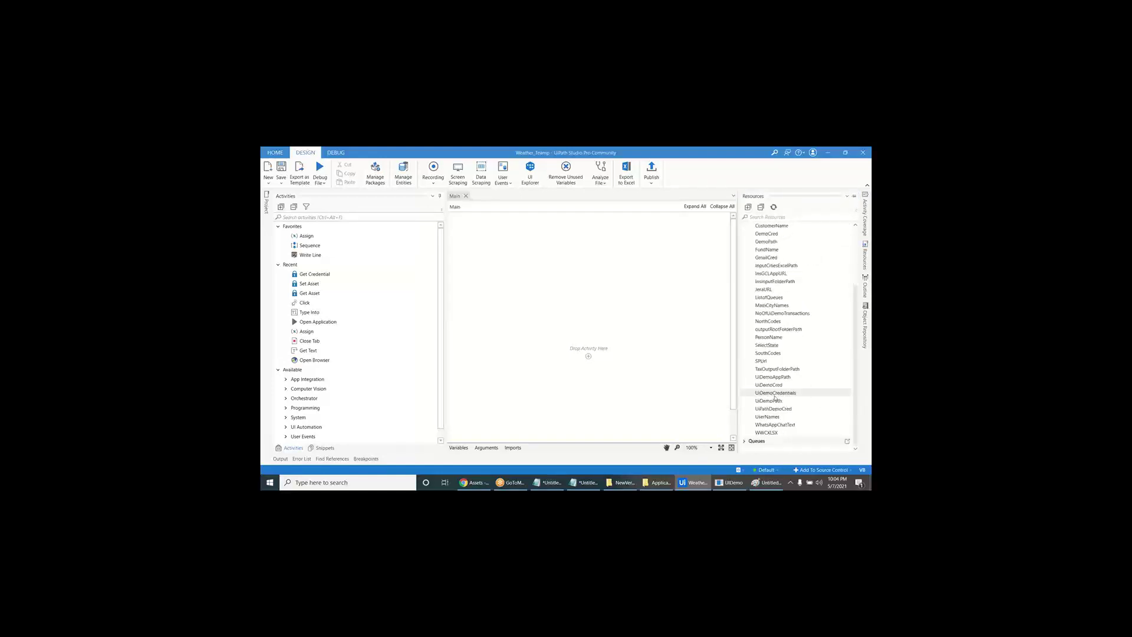
# - Add a Get Asset activity for MainCityNames, storing its value in a new AllCityNames variable
pyautogui.click(773, 305)
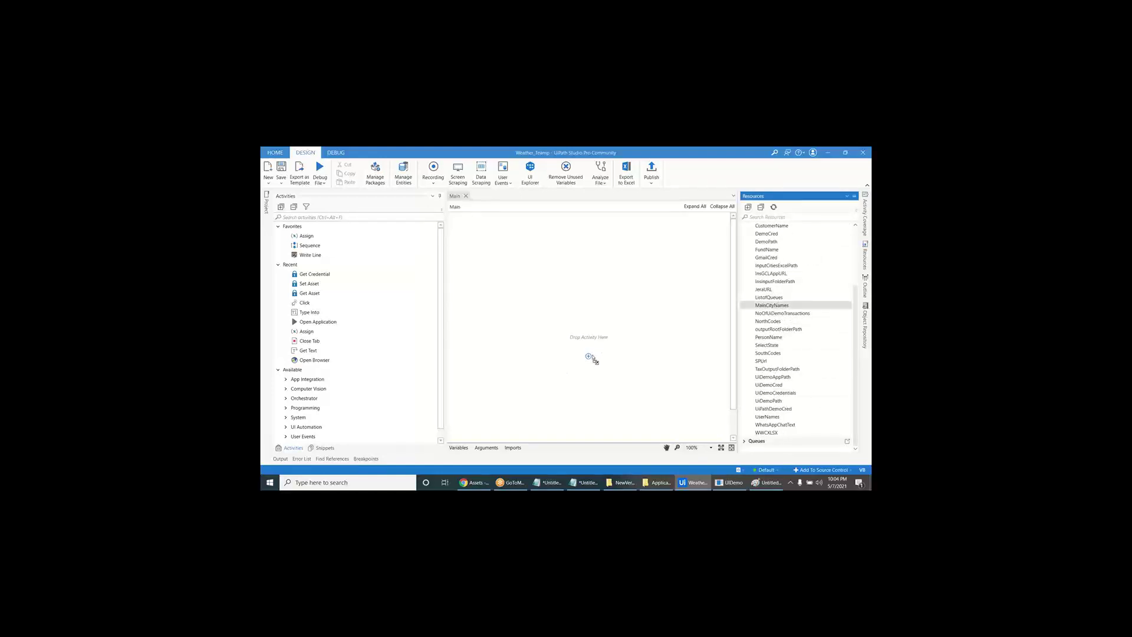
pyautogui.click(589, 356)
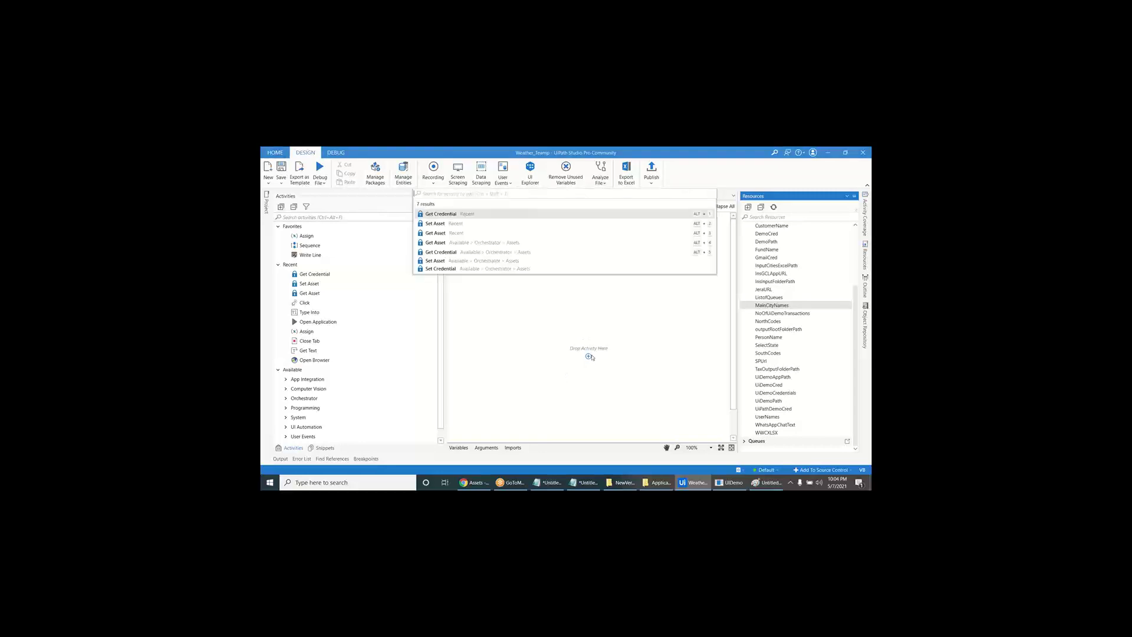
pyautogui.click(456, 233)
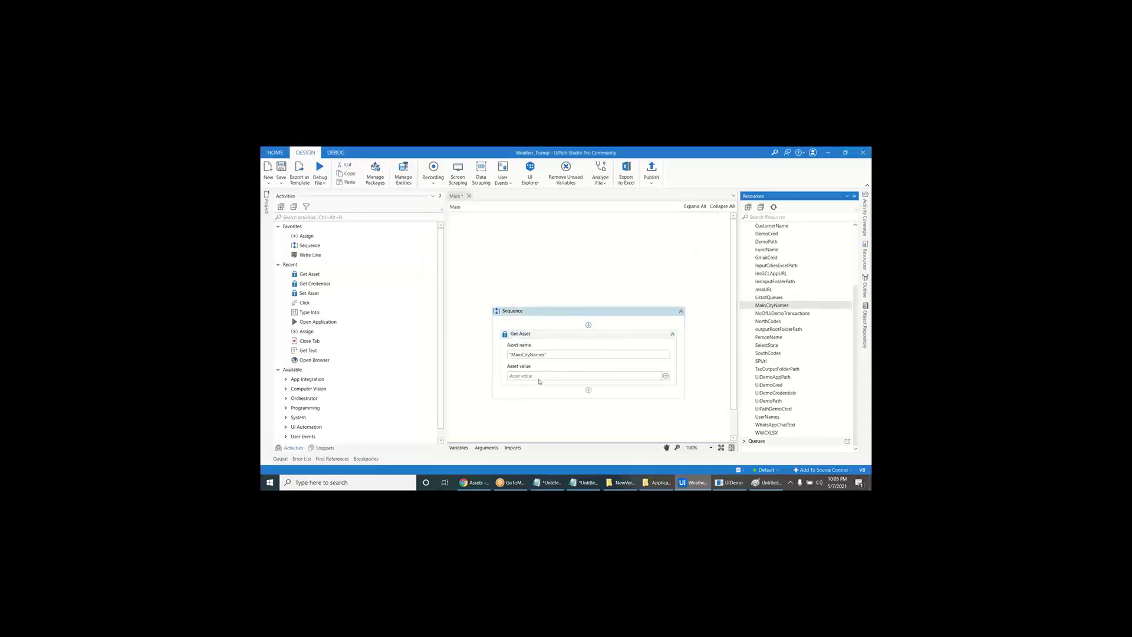
pyautogui.click(537, 378)
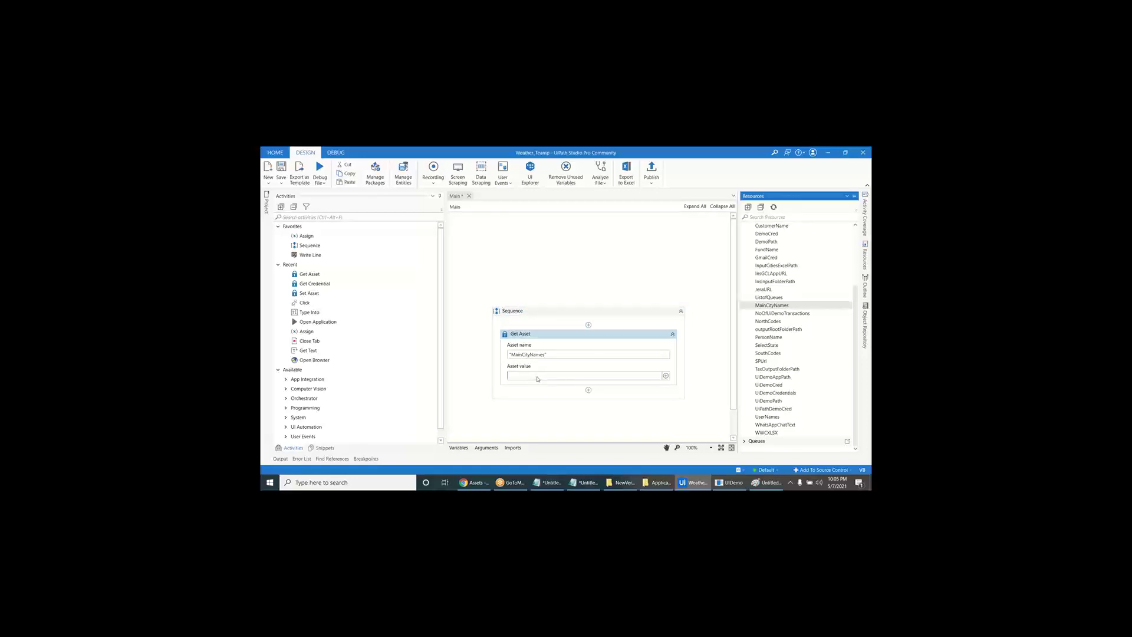
pyautogui.hotkey('ctrl', 'k')
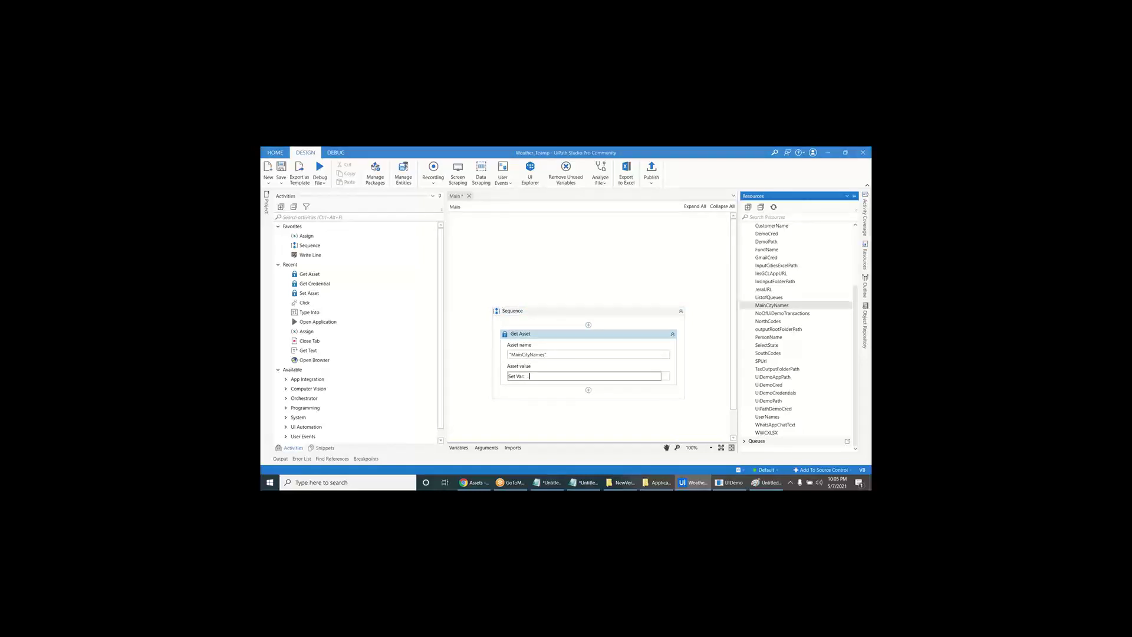
pyautogui.write('AllCityNames')
pyautogui.press('Return')
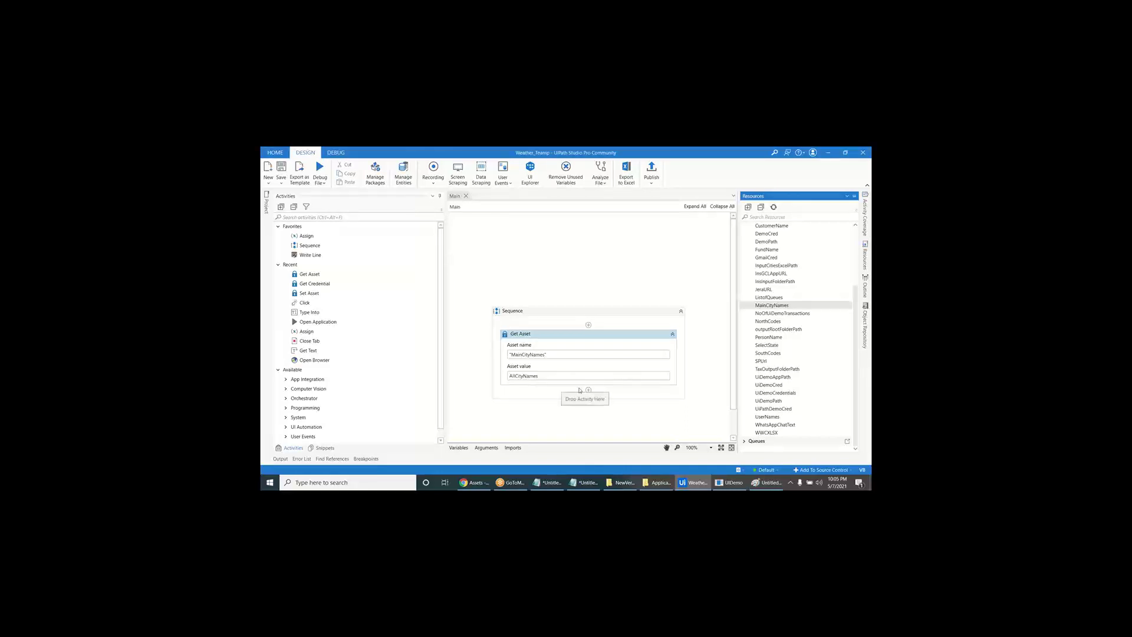
# - Add a Message Box showing AllCityNames, run it, and dismiss the Bangalore,Chennai,Hyderabad list
pyautogui.click(588, 391)
pyautogui.write('message box')
pyautogui.press('Return')
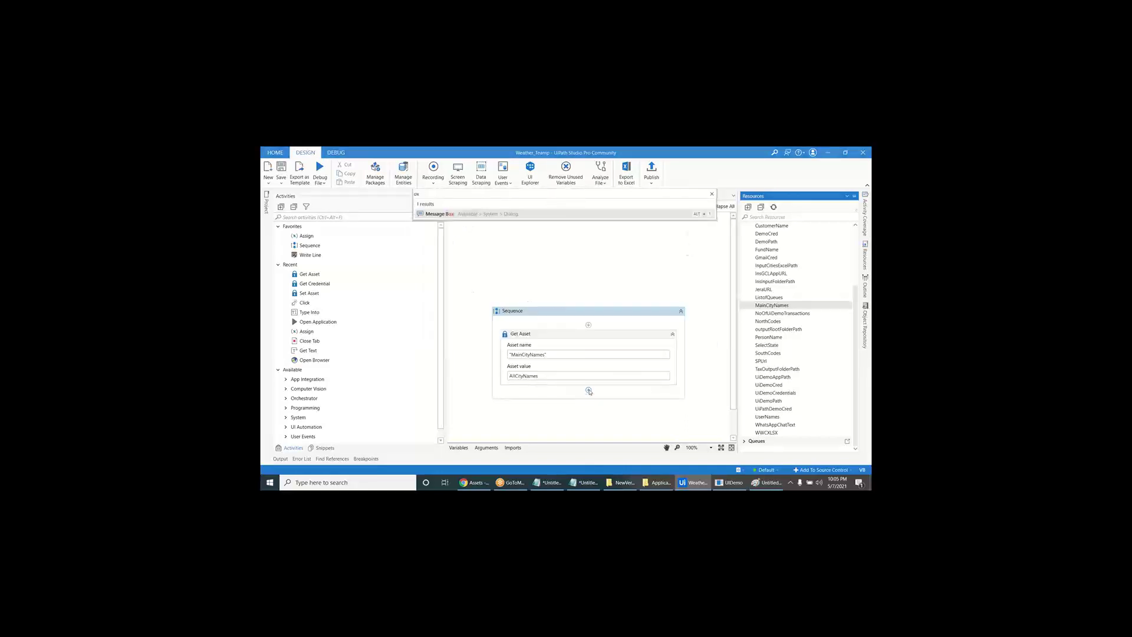
pyautogui.click(585, 398)
pyautogui.write('All')
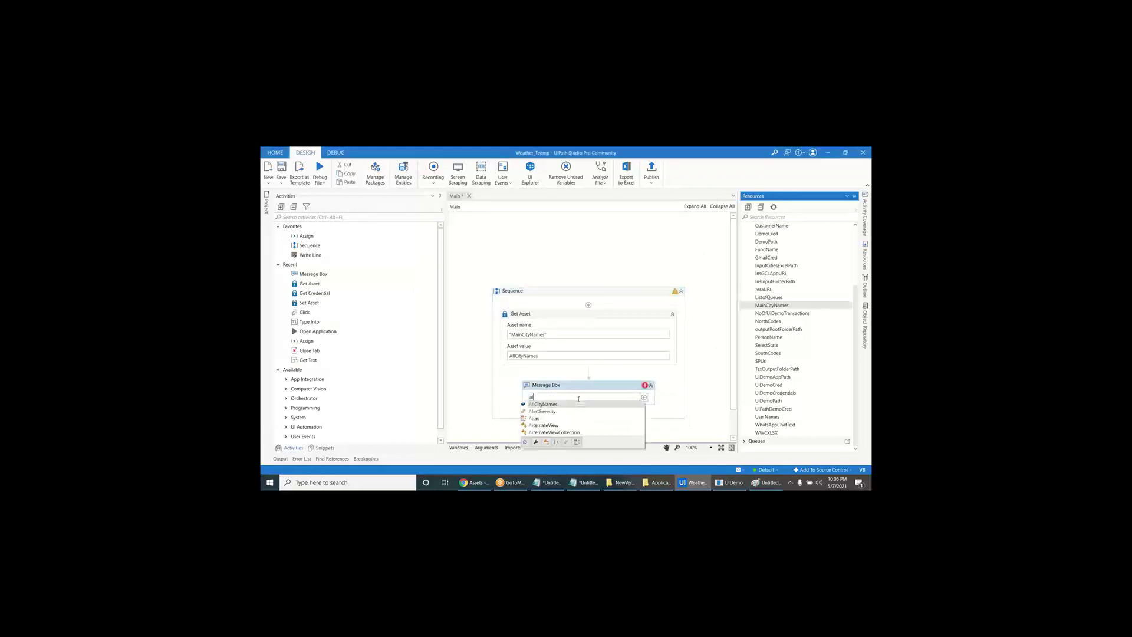
pyautogui.press('Return')
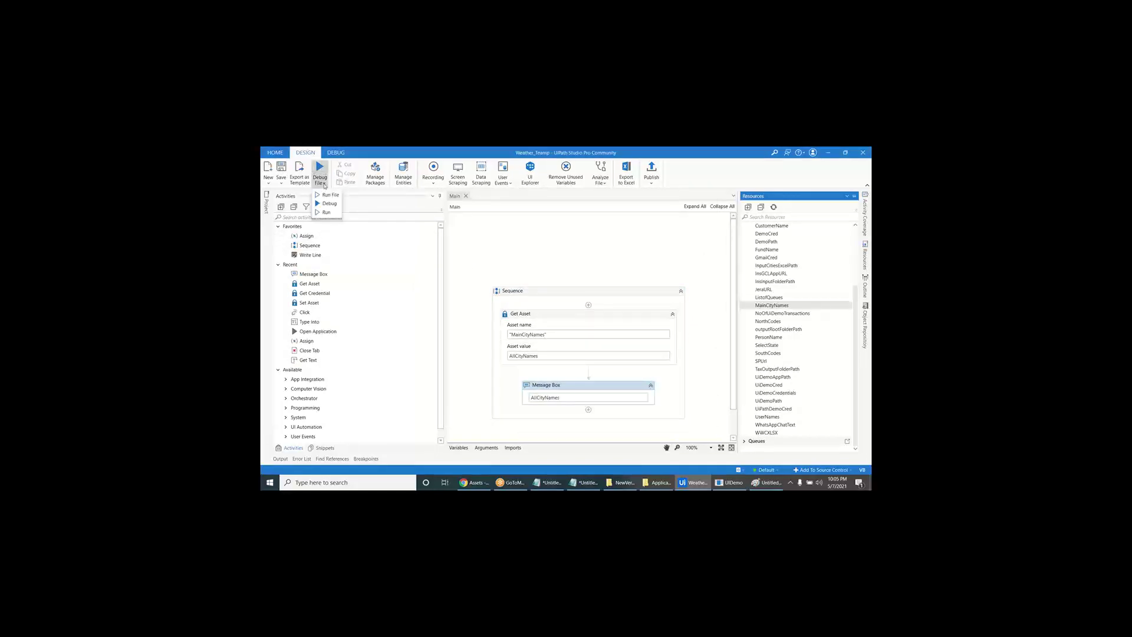
pyautogui.hotkey('alt', 'Tab')
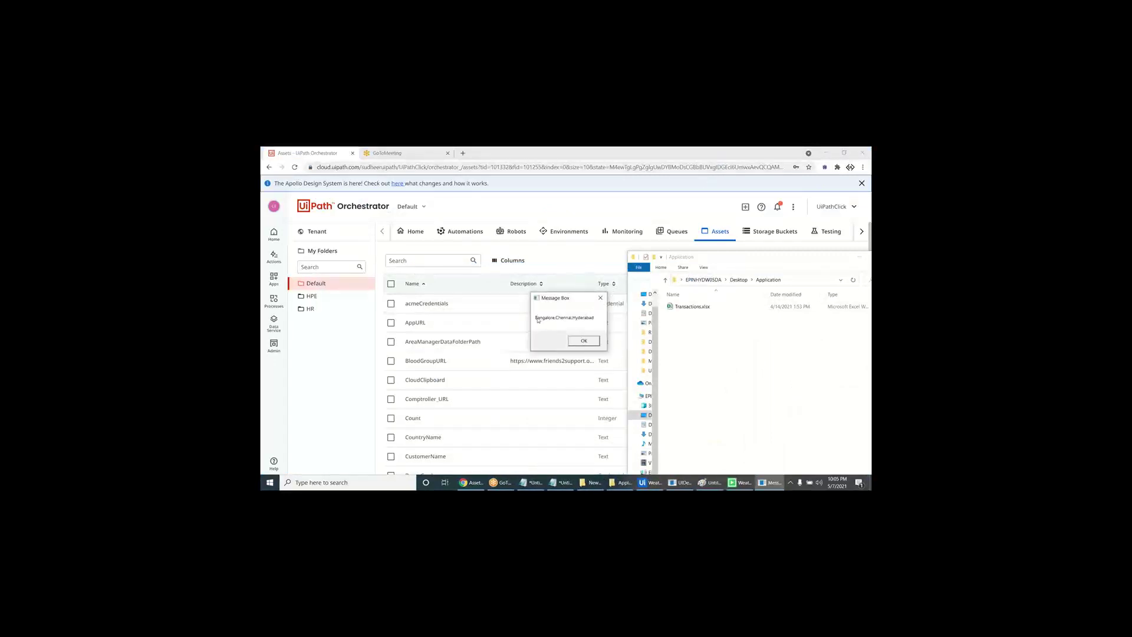
pyautogui.click(591, 342)
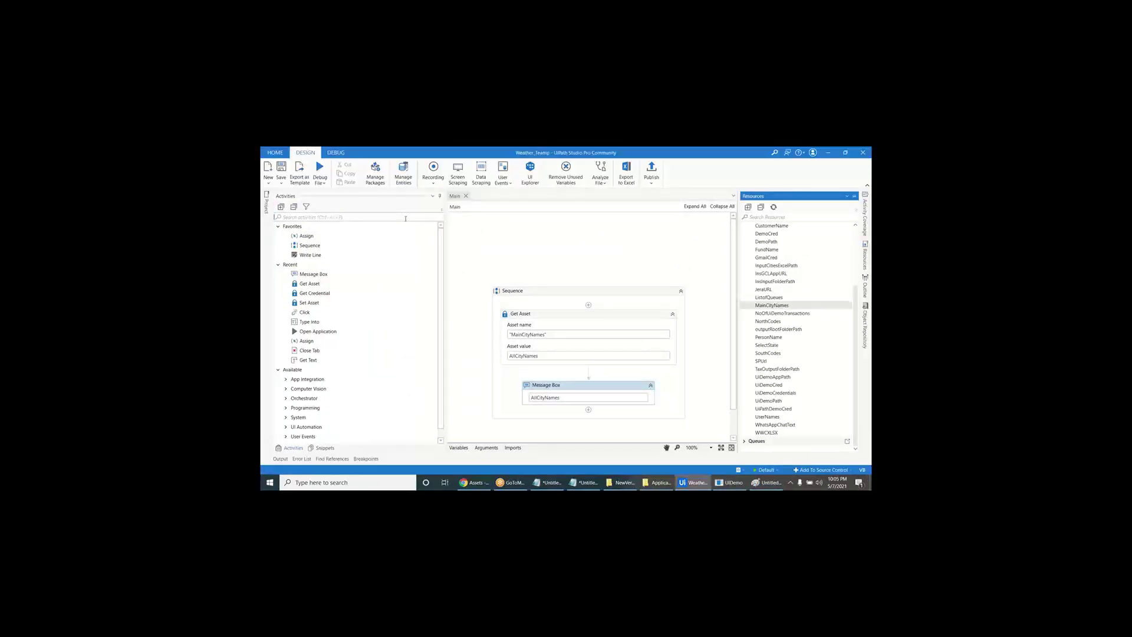
# - Insert an Assign step and create a CitiList variable of type Array of String
pyautogui.moveTo(324, 236); pyautogui.dragTo(572, 373)
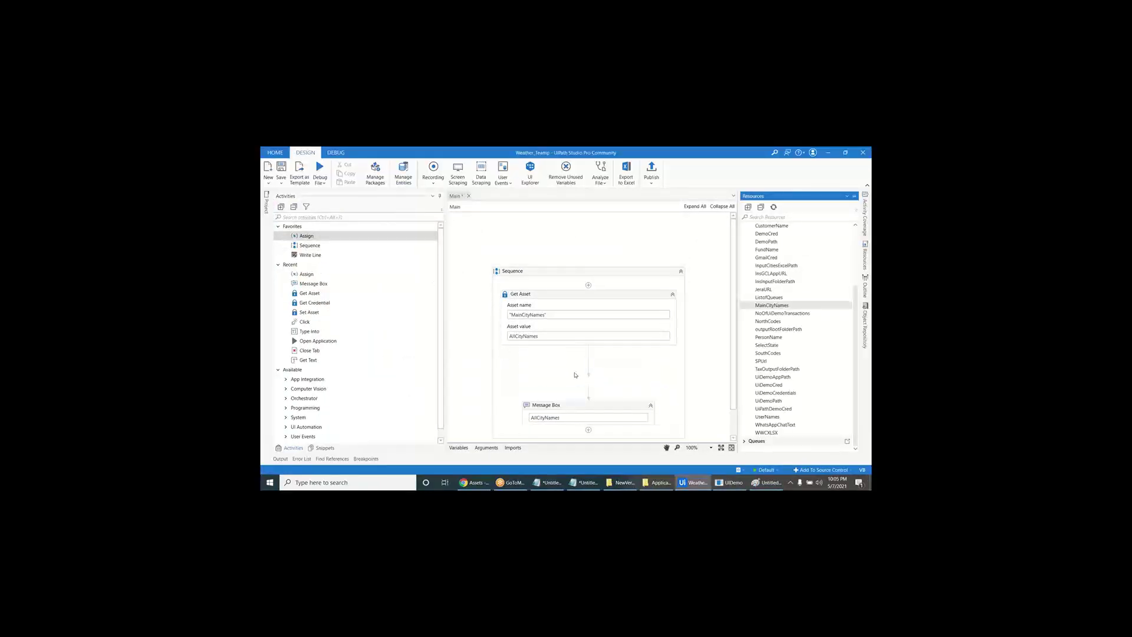
pyautogui.click(459, 448)
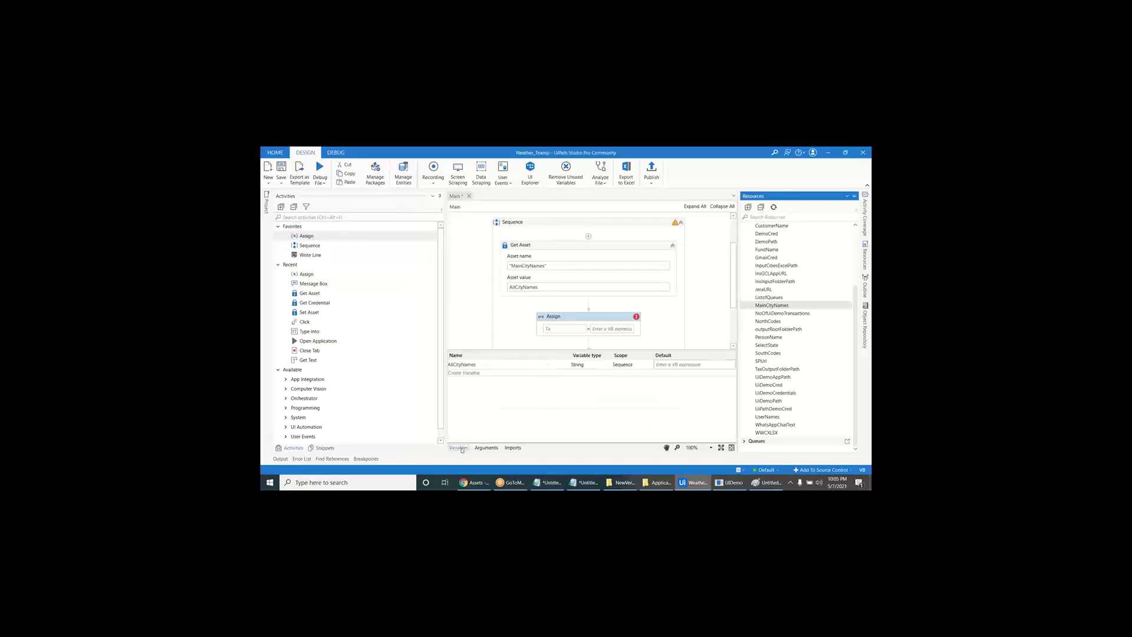
pyautogui.click(479, 374)
pyautogui.write('Ci')
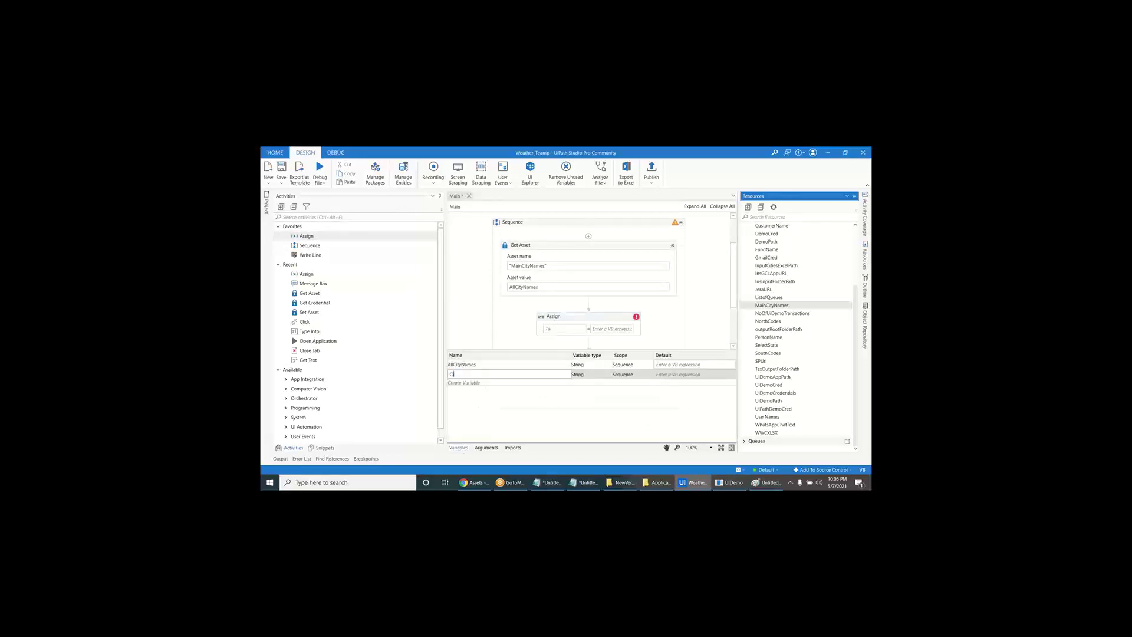
pyautogui.write('tiList')
pyautogui.click(587, 374)
pyautogui.click(607, 374)
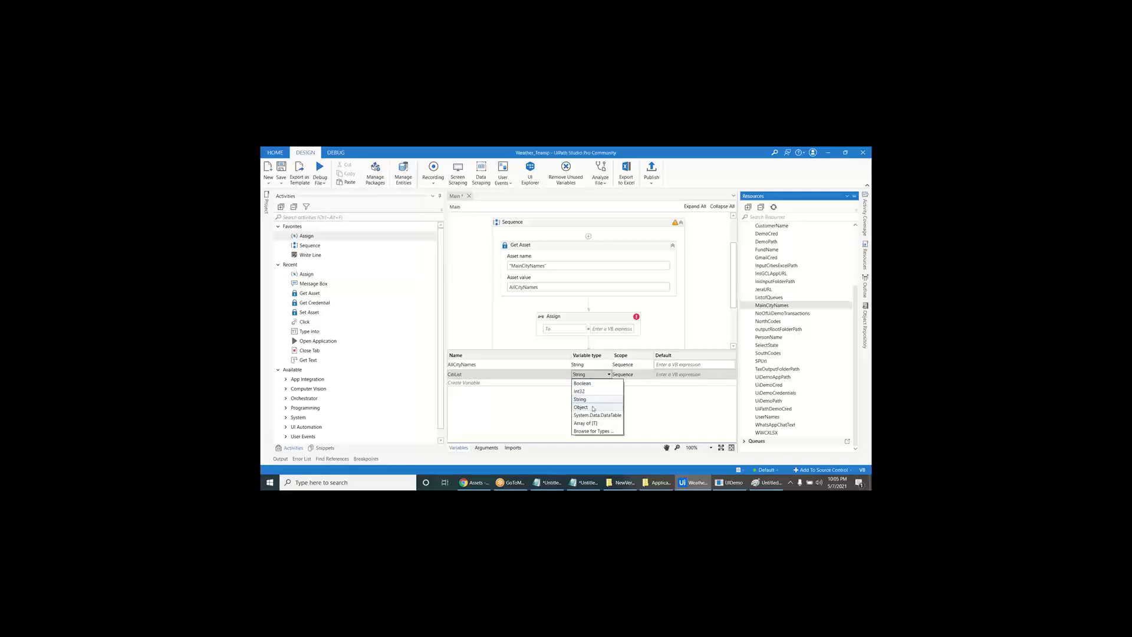
pyautogui.click(586, 423)
pyautogui.click(549, 318)
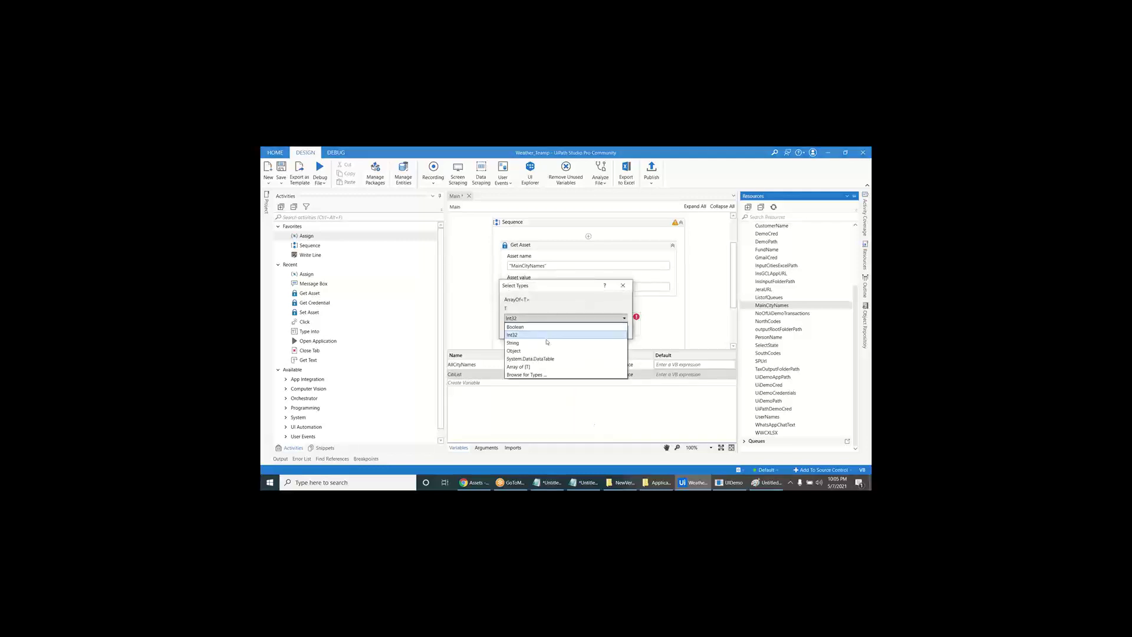
pyautogui.click(547, 342)
pyautogui.click(581, 329)
pyautogui.click(458, 448)
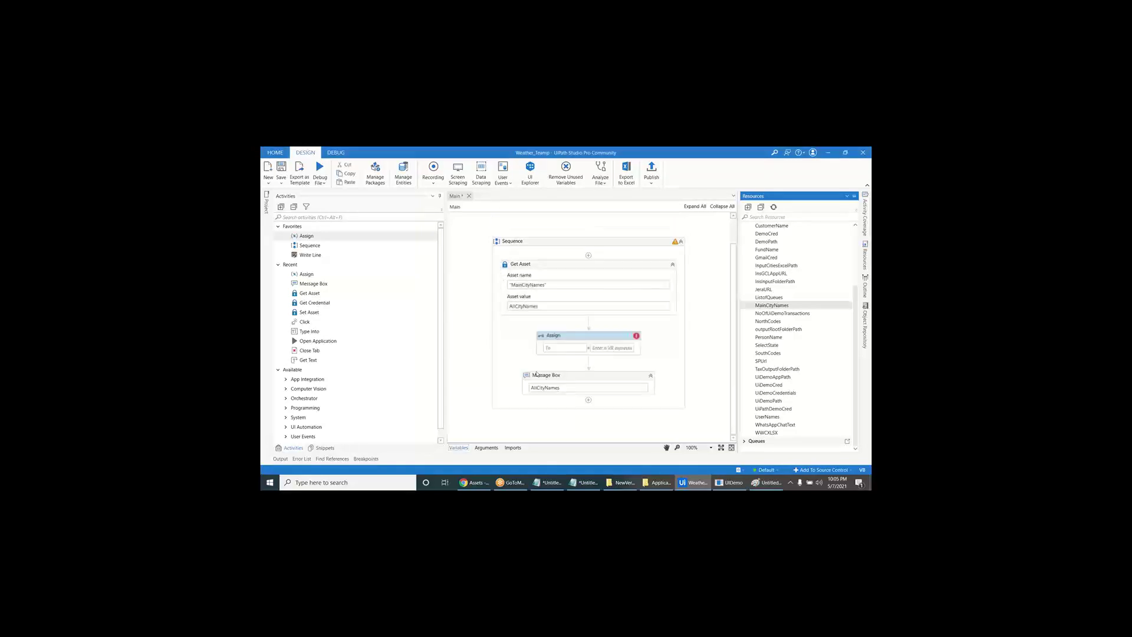
# - Assign AllCityNames.Split() to CitiList, show CitiList(0) in the Message Box, and run it
pyautogui.click(558, 348)
pyautogui.write('CitiList')
pyautogui.click(602, 348)
pyautogui.write('AllCityNames.Split()')
pyautogui.click(571, 388)
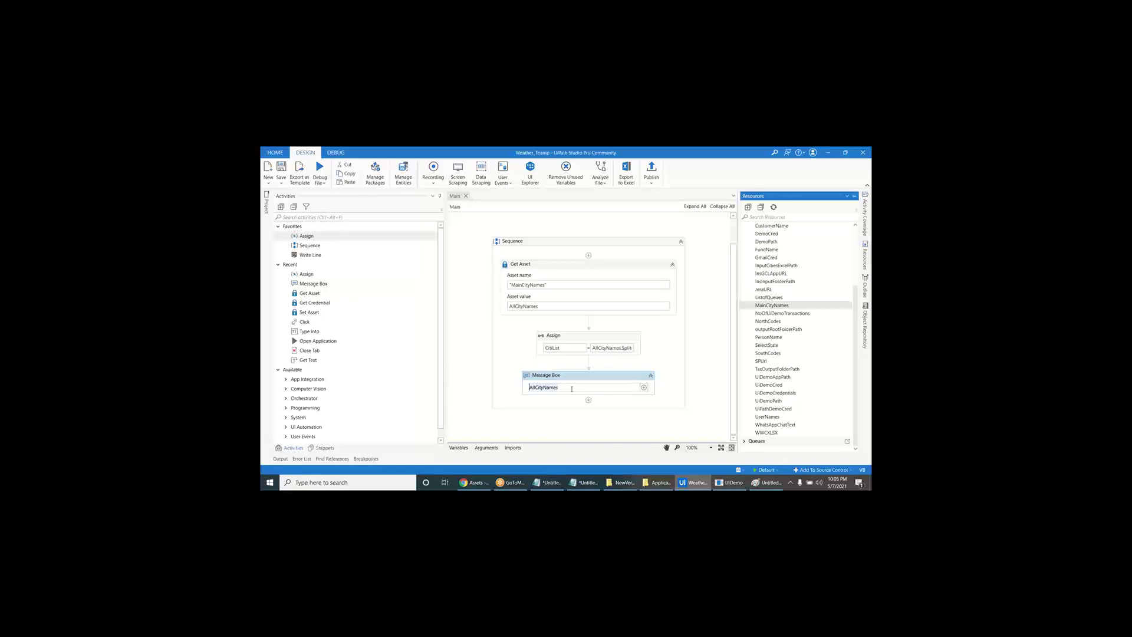
pyautogui.write('aCitiList(0)')
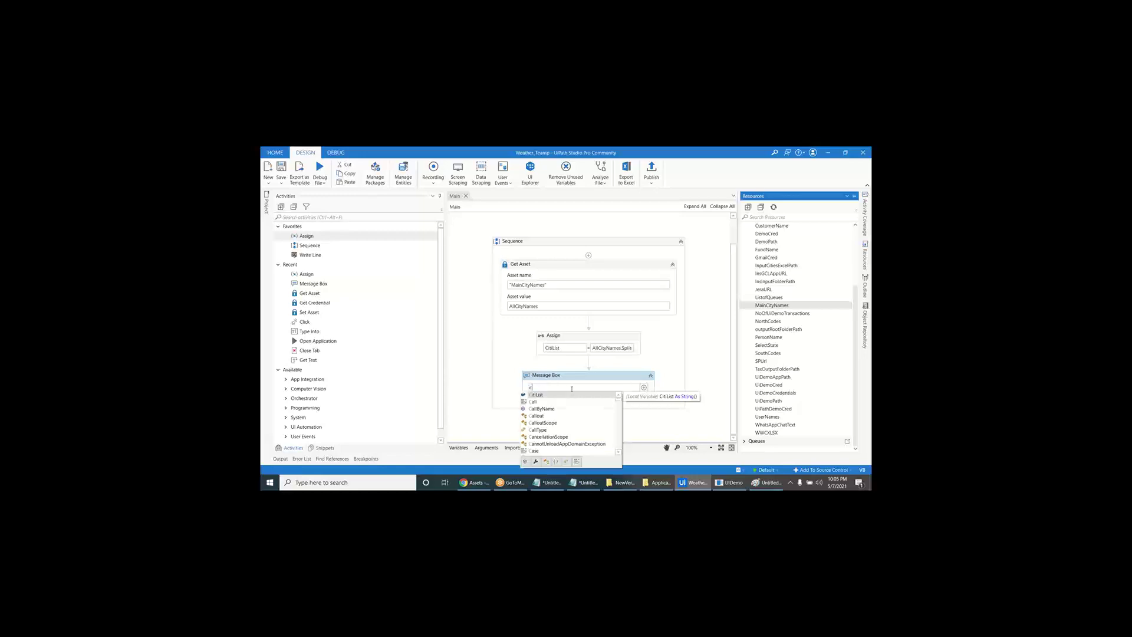
pyautogui.click(459, 277)
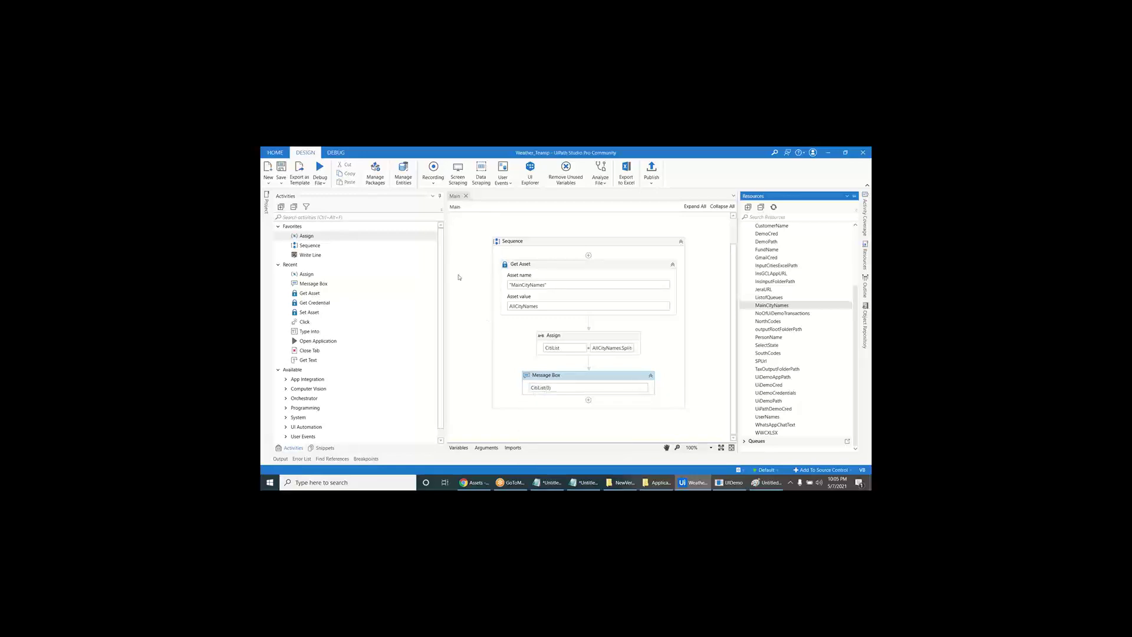
pyautogui.hotkey('alt', 'Tab')
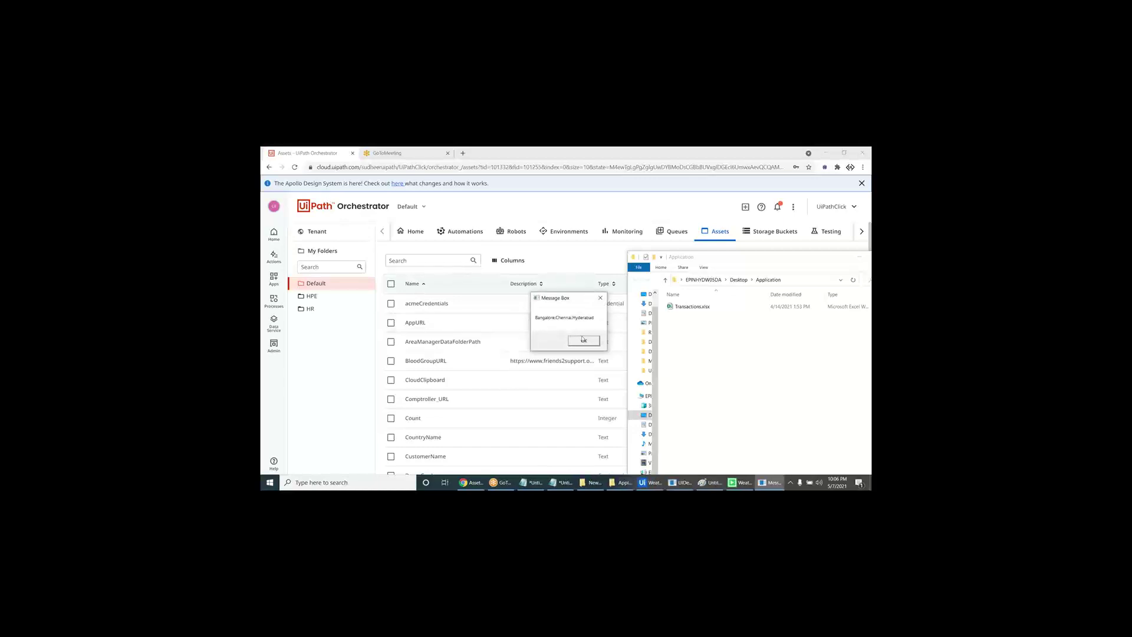
pyautogui.click(584, 341)
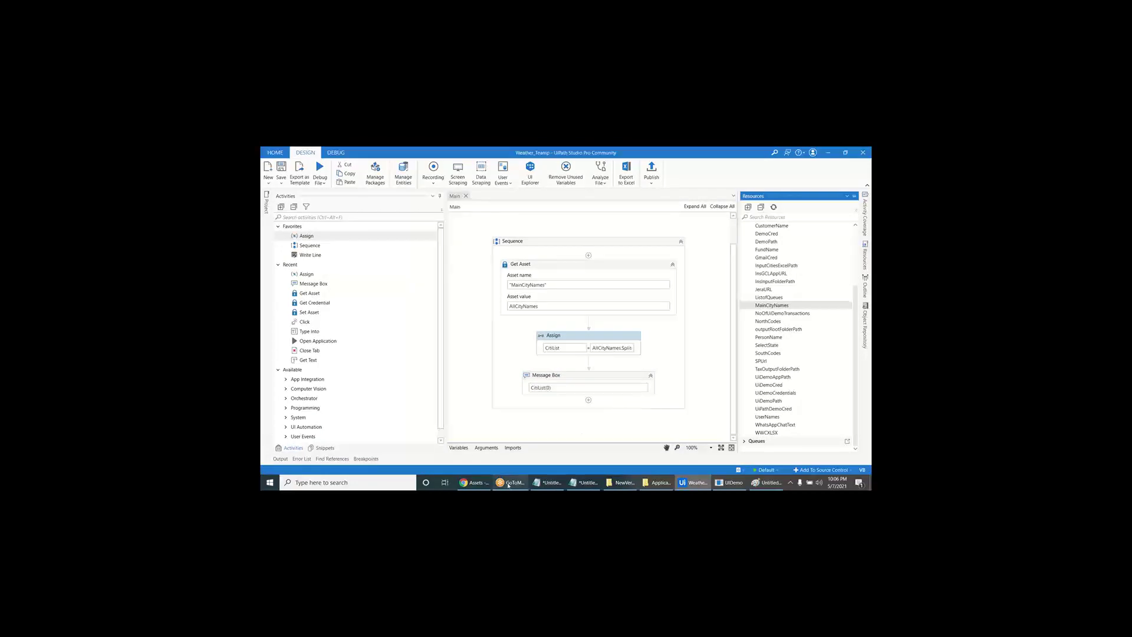
# - Edit the MainCityNames asset so its text reads 'Bangalore Chennai Hyderabad', replacing commas with spaces
pyautogui.click(475, 483)
pyautogui.click(460, 260)
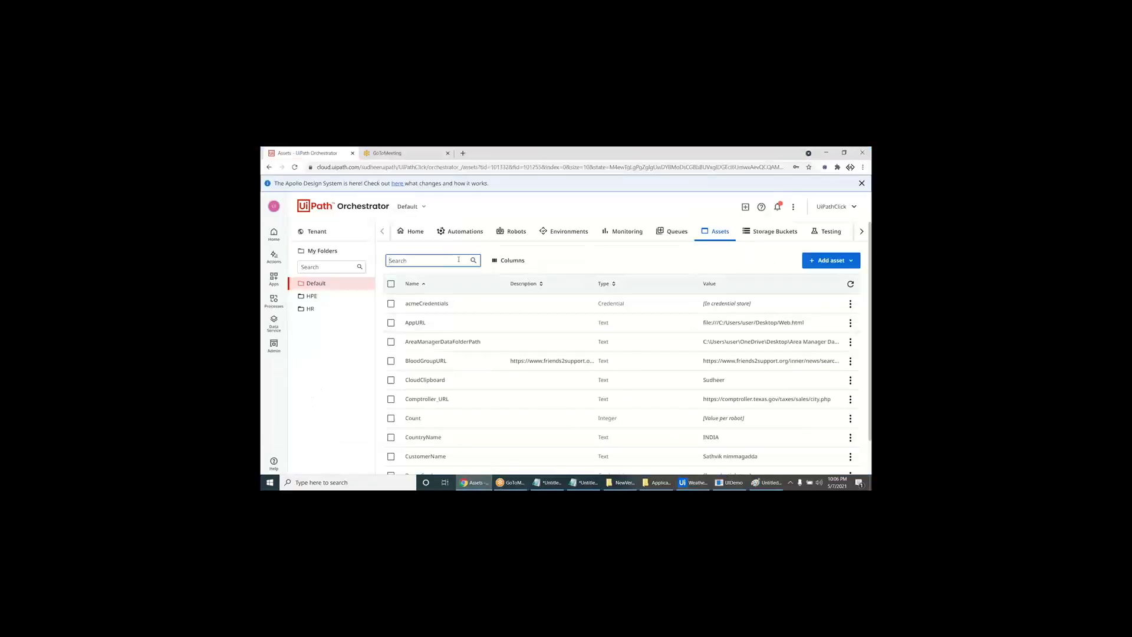
pyautogui.write('main')
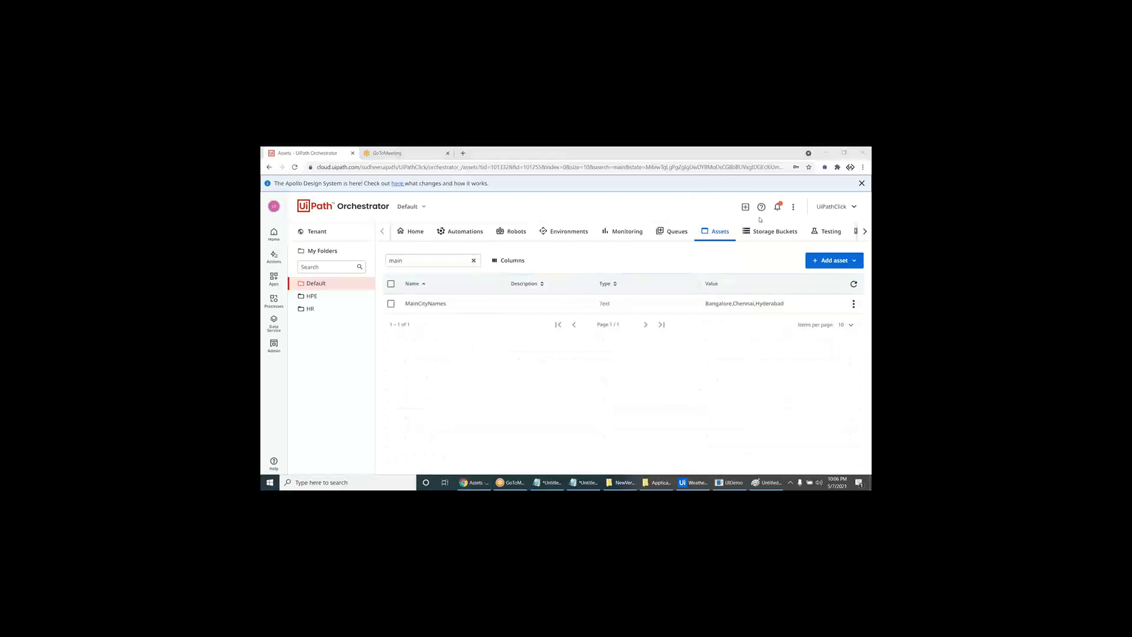
pyautogui.click(853, 303)
pyautogui.click(826, 319)
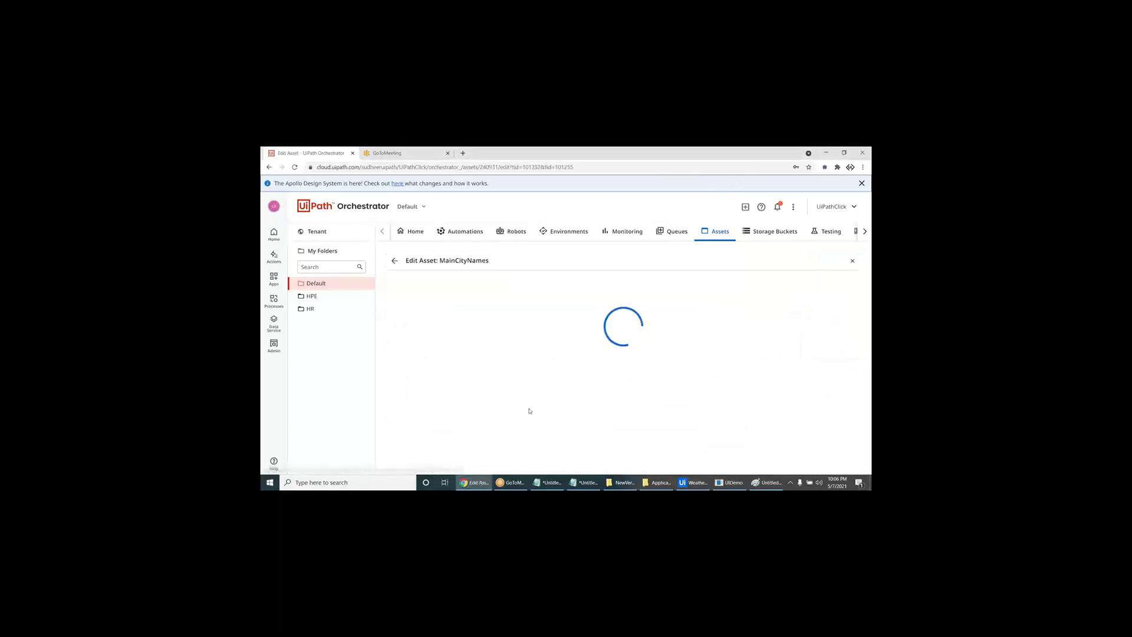
pyautogui.click(419, 392)
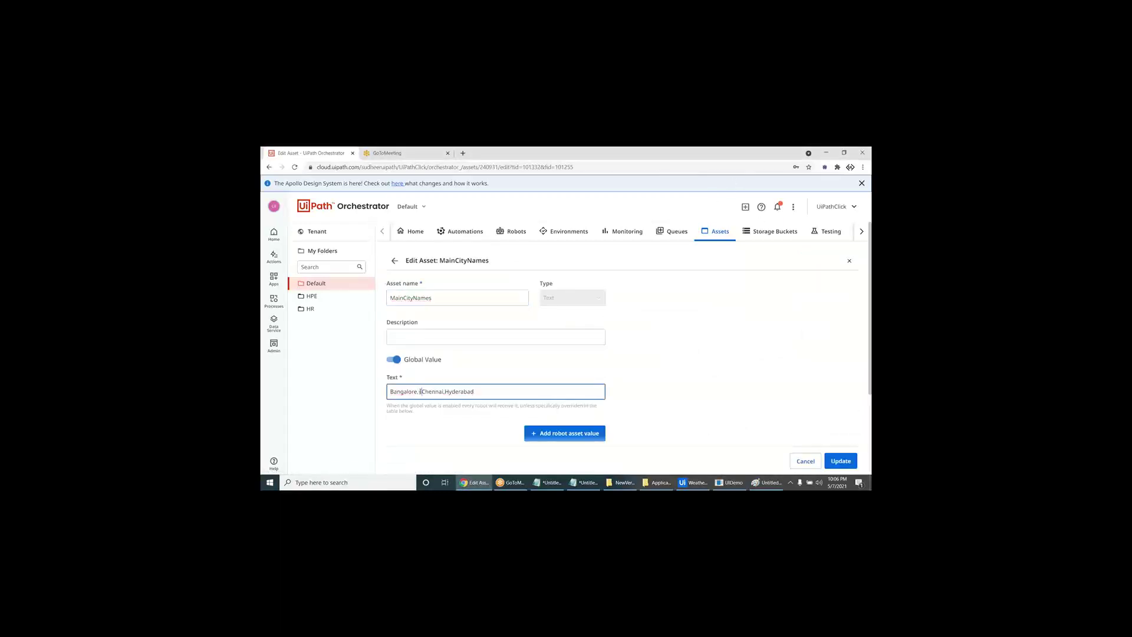
pyautogui.press('BackSpace')
pyautogui.hotkey('ctrl', 'Right')
pyautogui.press('BackSpace')
pyautogui.click(842, 462)
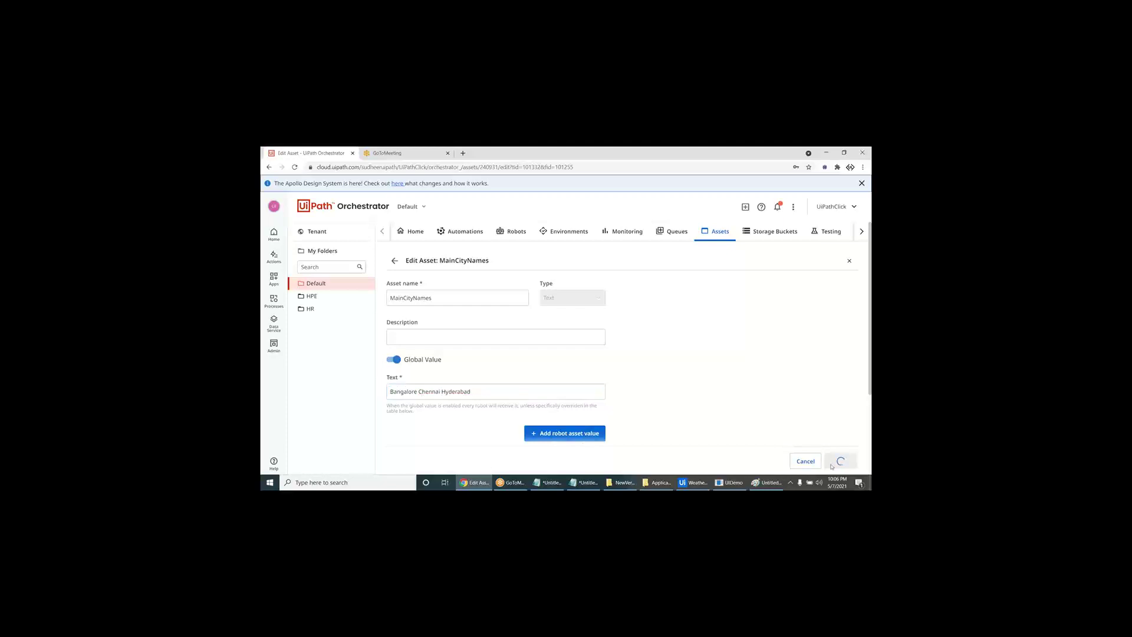
pyautogui.click(694, 483)
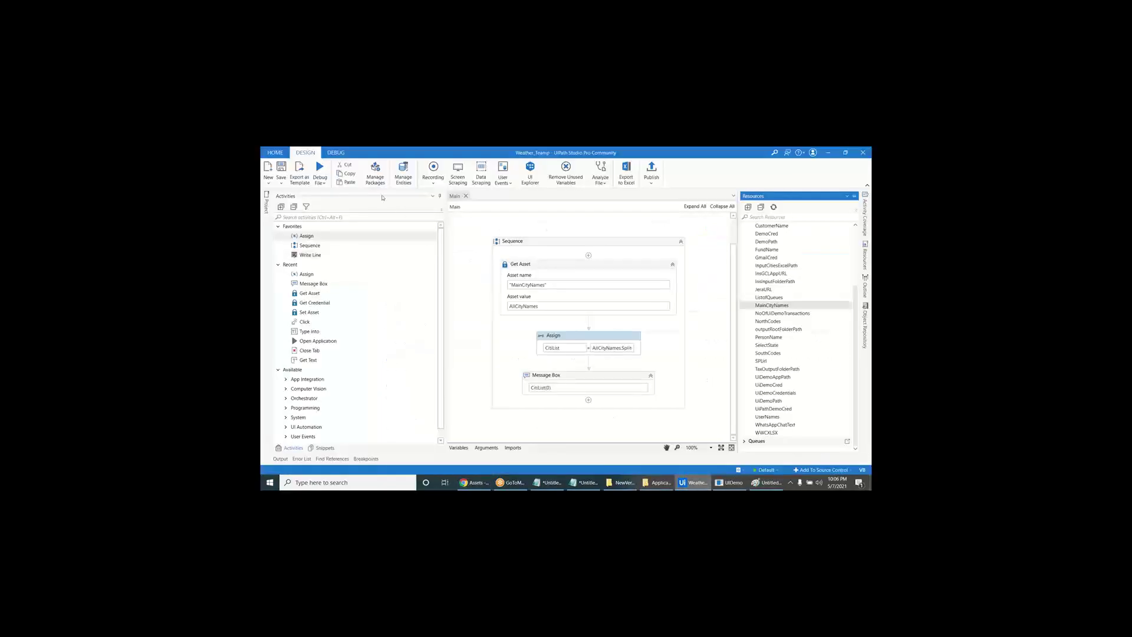
# - Rerun the workflow and close the message box showing Bangalore
pyautogui.hotkey('alt', 'Tab')
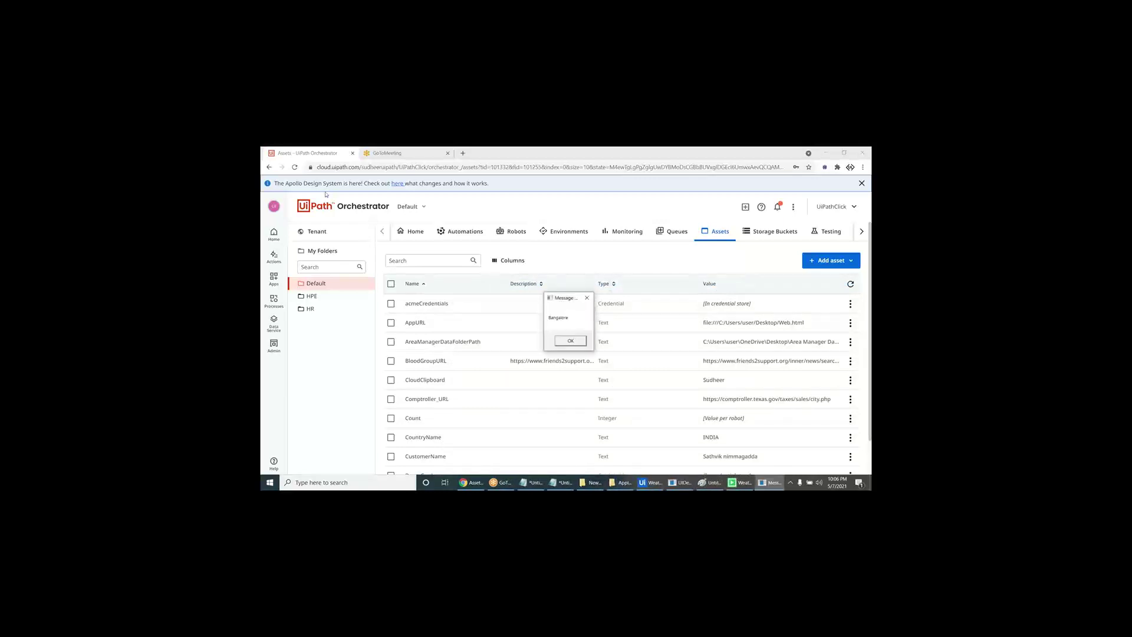
pyautogui.click(570, 341)
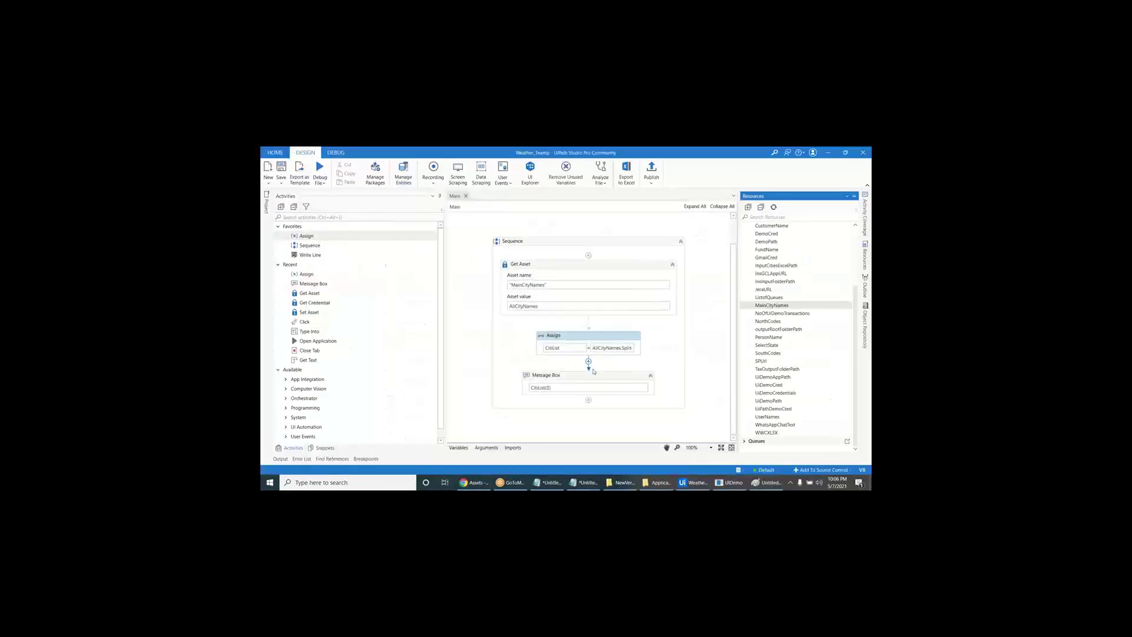
# - Insert a For Each loop with String items iterating over CitiList
pyautogui.click(588, 362)
pyautogui.write('for')
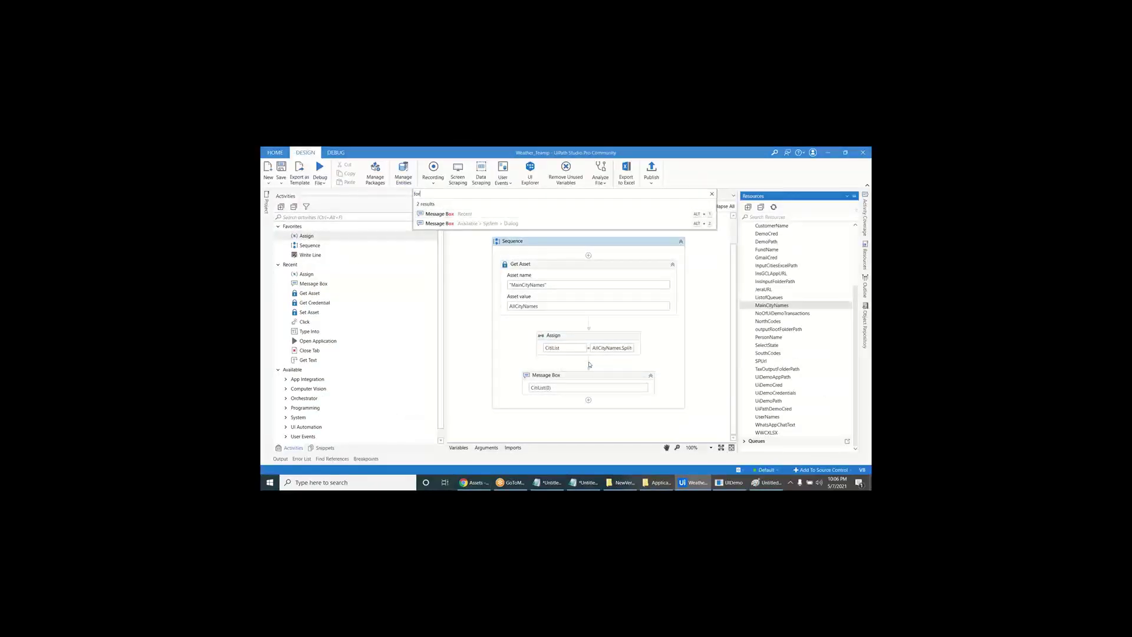
pyautogui.write(' each')
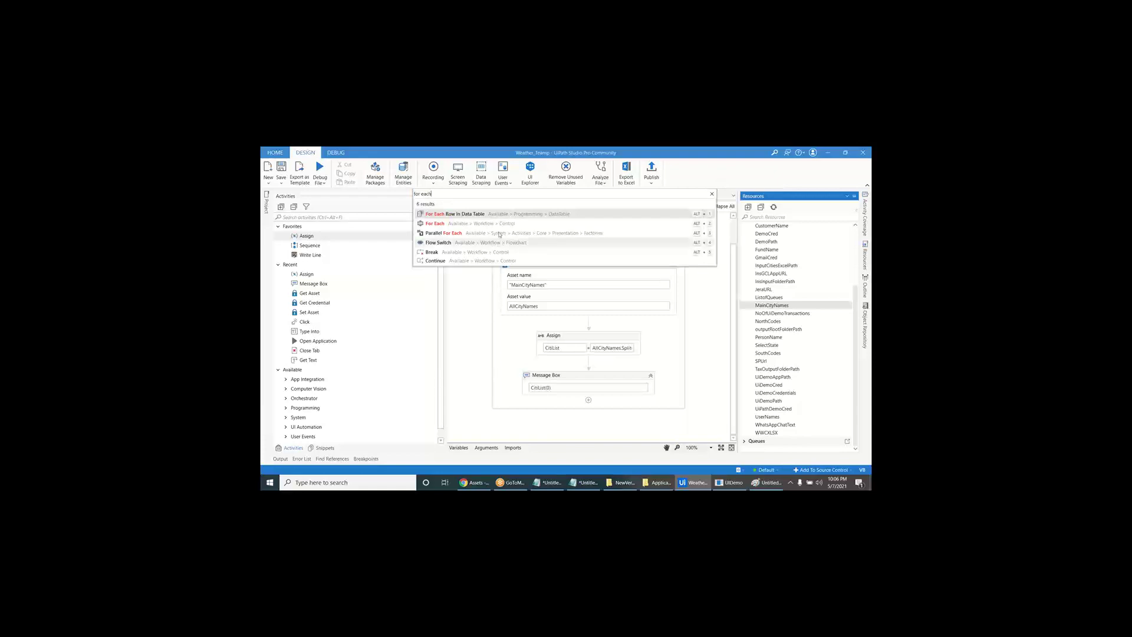
pyautogui.press('Return')
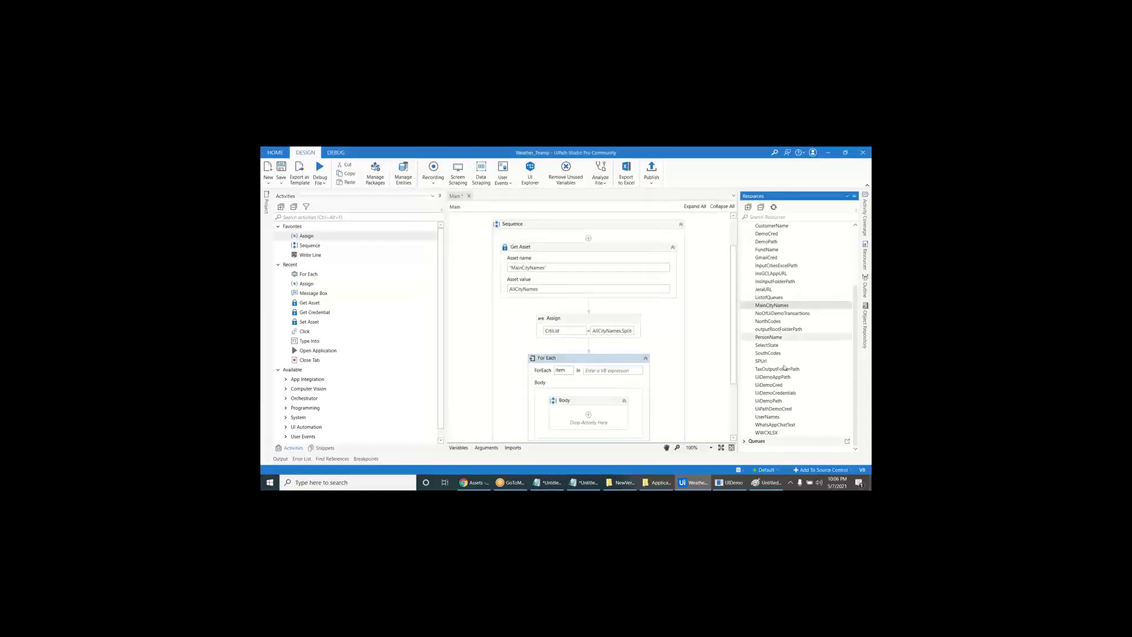
pyautogui.click(855, 196)
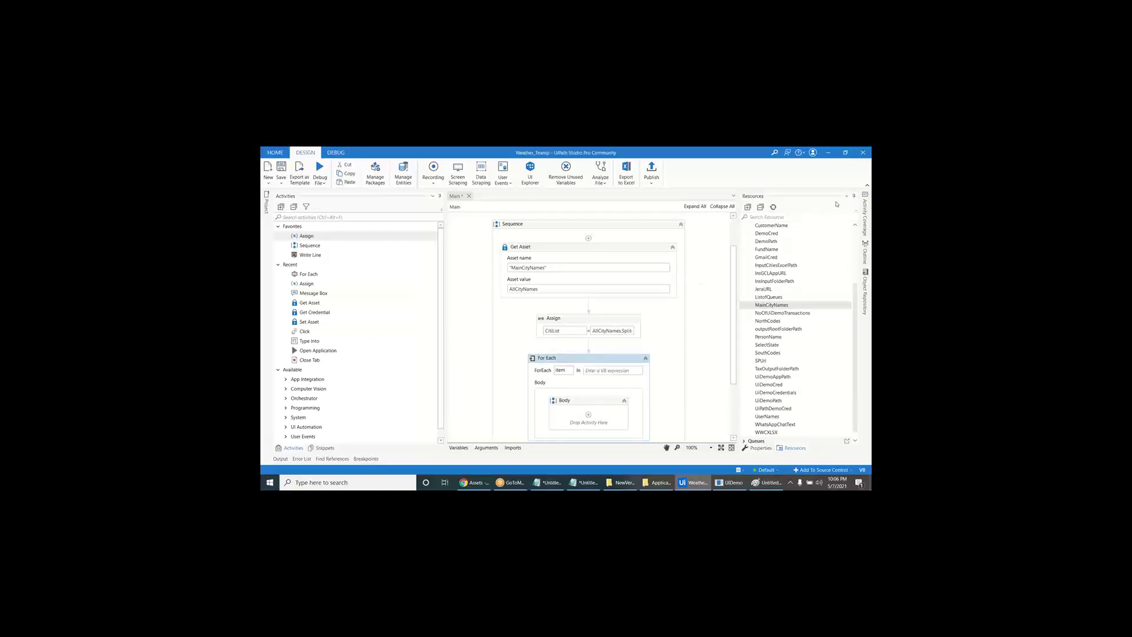
pyautogui.click(852, 195)
pyautogui.click(833, 251)
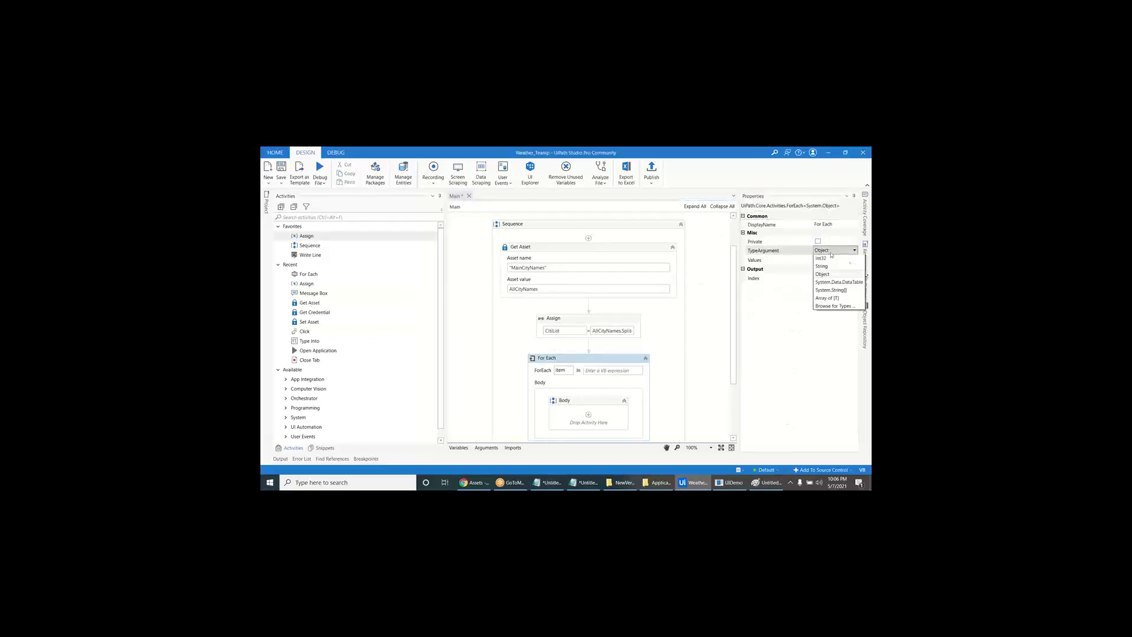
pyautogui.click(826, 275)
pyautogui.click(604, 371)
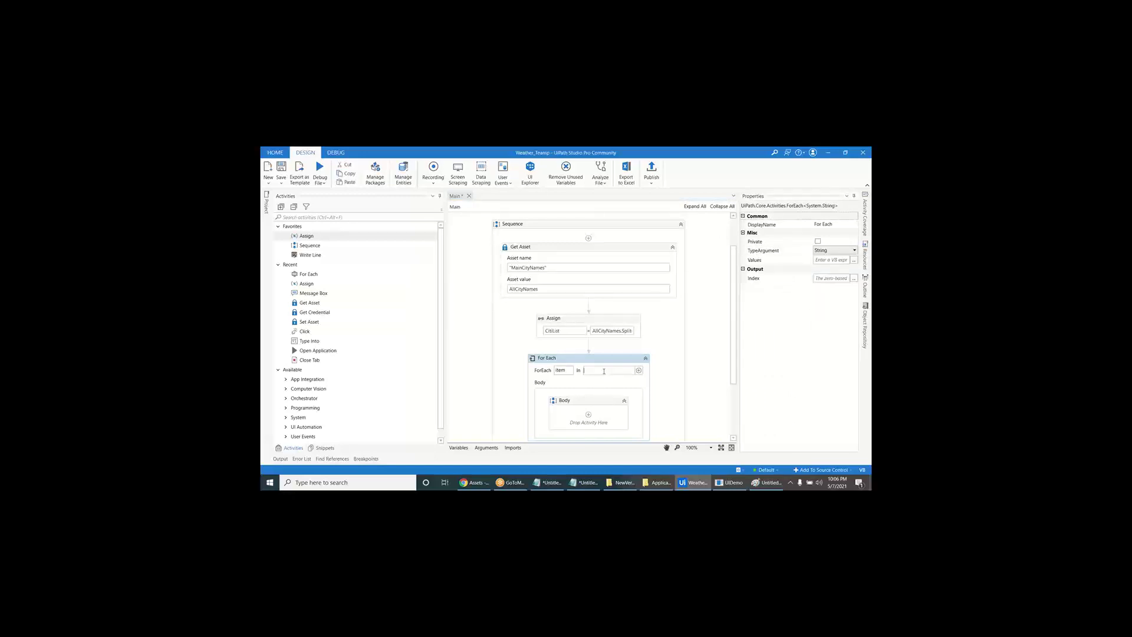
pyautogui.write('ci')
pyautogui.press('Return')
# - Move the Message Box into the loop body and name the loop item variable city
pyautogui.scroll(-3, 589, 395)
pyautogui.click(595, 383)
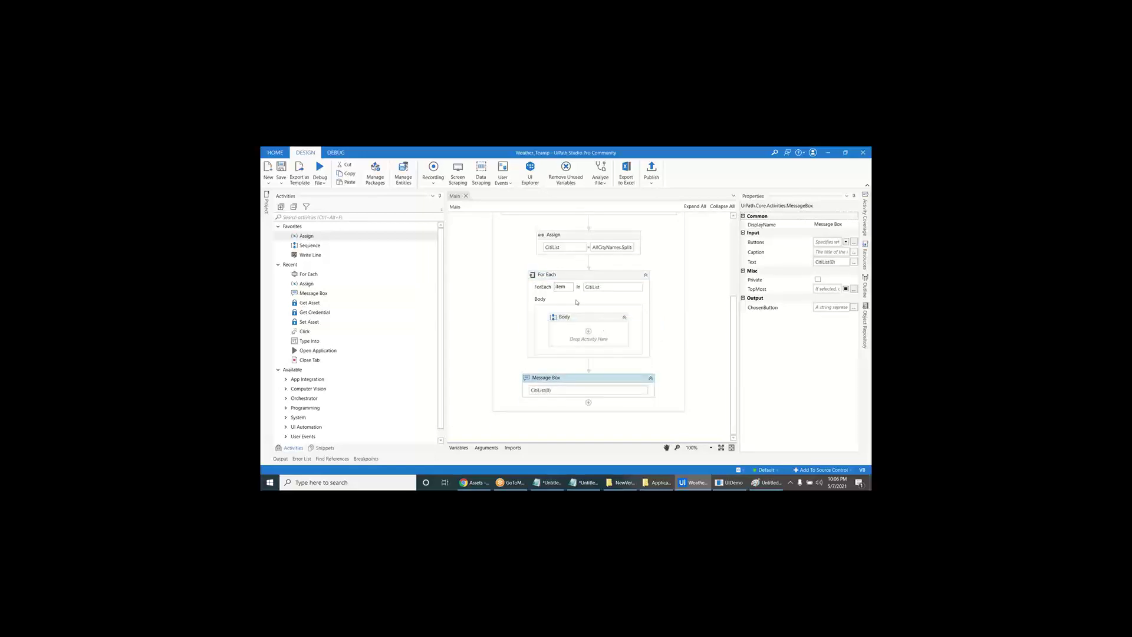
pyautogui.moveTo(609, 381); pyautogui.dragTo(597, 339)
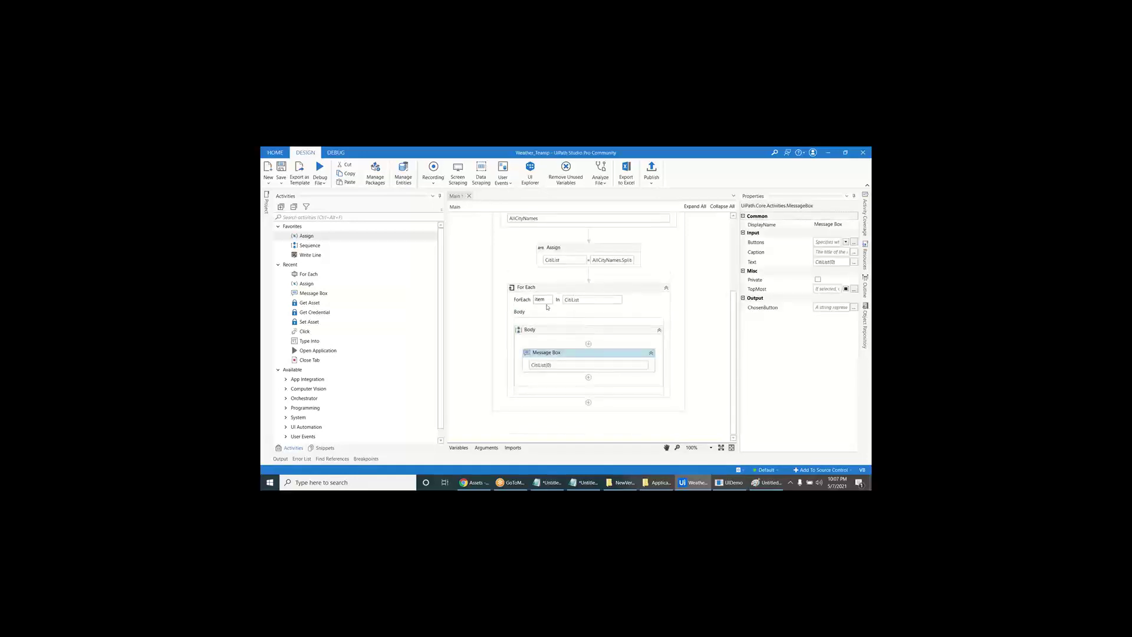
pyautogui.click(547, 299)
pyautogui.write('c')
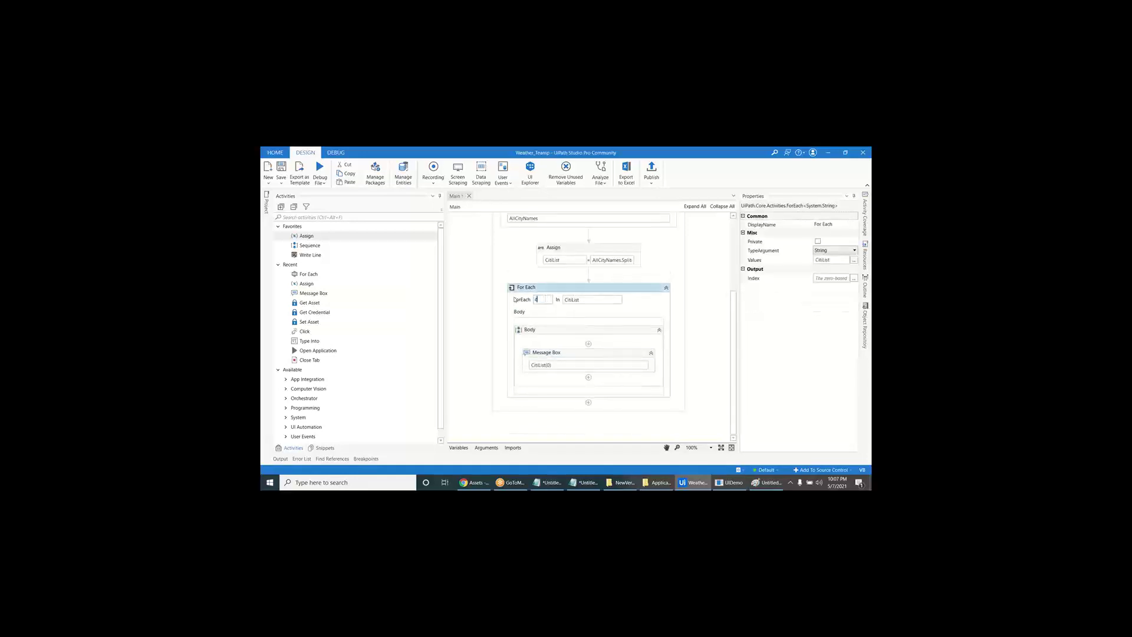
pyautogui.write('ity')
# - Change the Message Box text from CitiList(0) to city and save the workflow
pyautogui.doubleClick(558, 353)
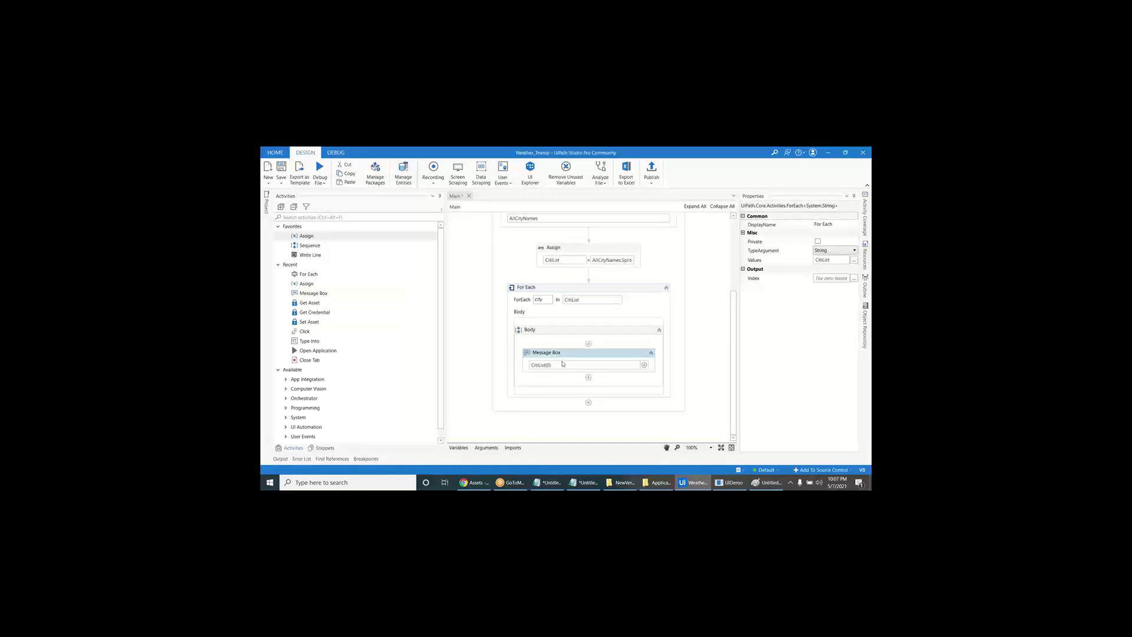
pyautogui.click(561, 332)
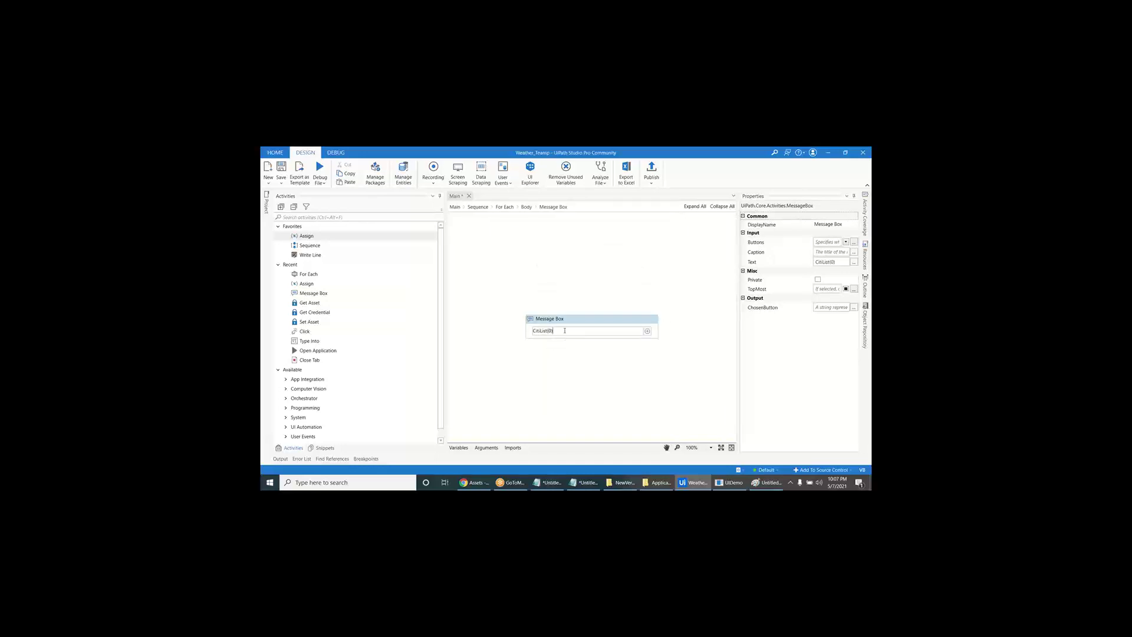
pyautogui.hotkey('ctrl', 'a')
pyautogui.write('citiList')
pyautogui.hotkey('ctrl', 'a')
pyautogui.write('city')
pyautogui.hotkey('ctrl', 's')
pyautogui.click(455, 207)
pyautogui.hotkey('alt', 'Tab')
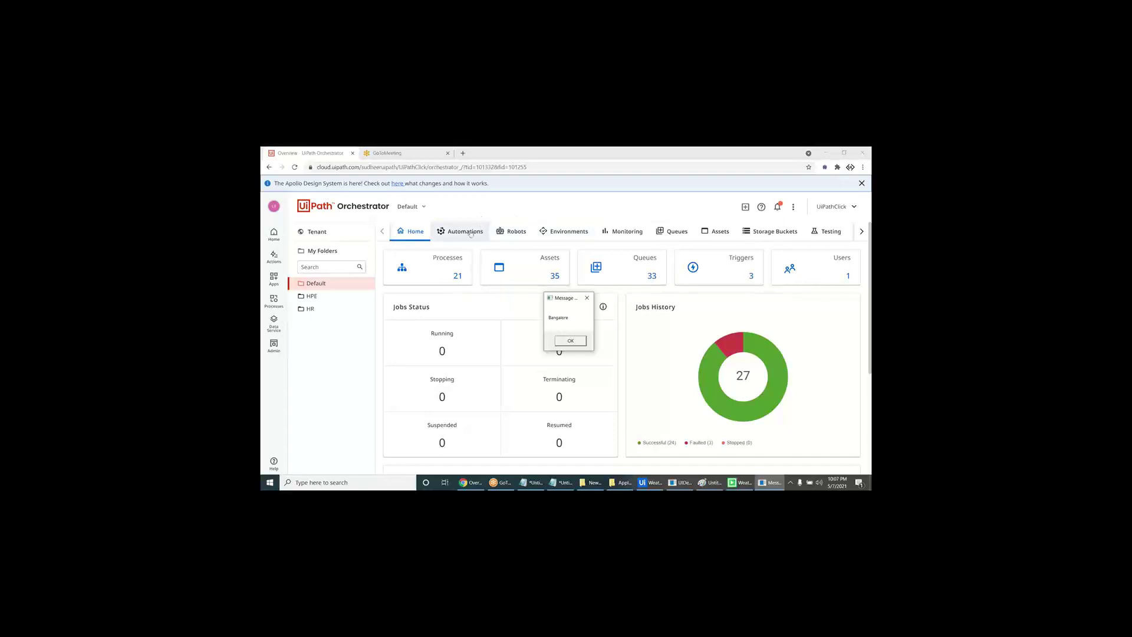
# - Find the MainCityNames asset via 'mai' and dismiss the Bangalore, Chennai and Hyderabad messages
pyautogui.click(716, 232)
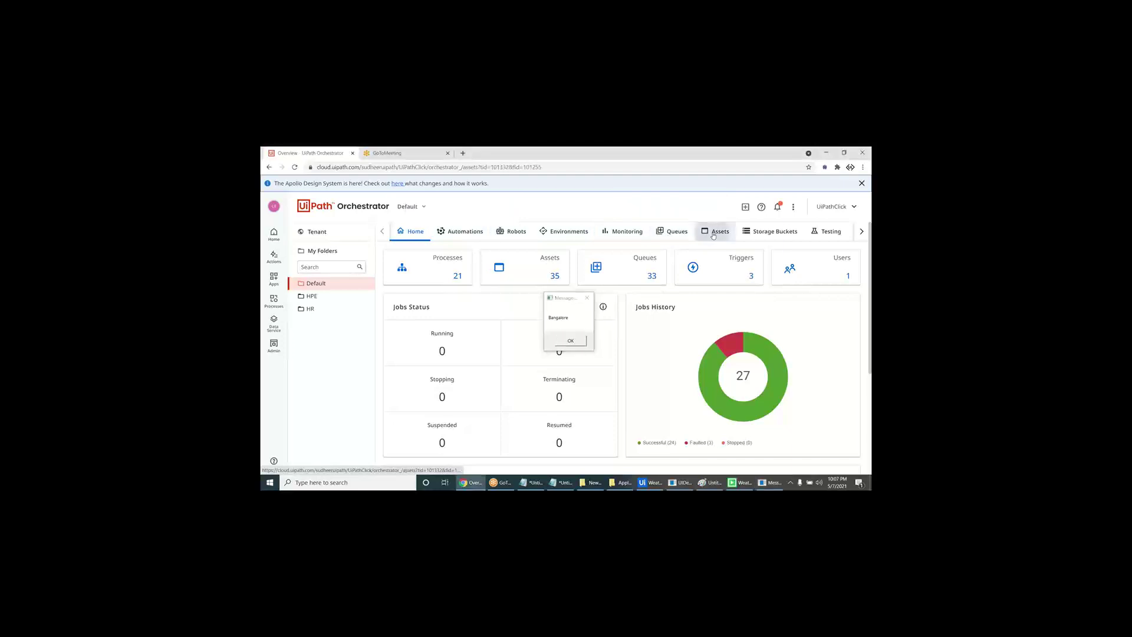
pyautogui.write('main')
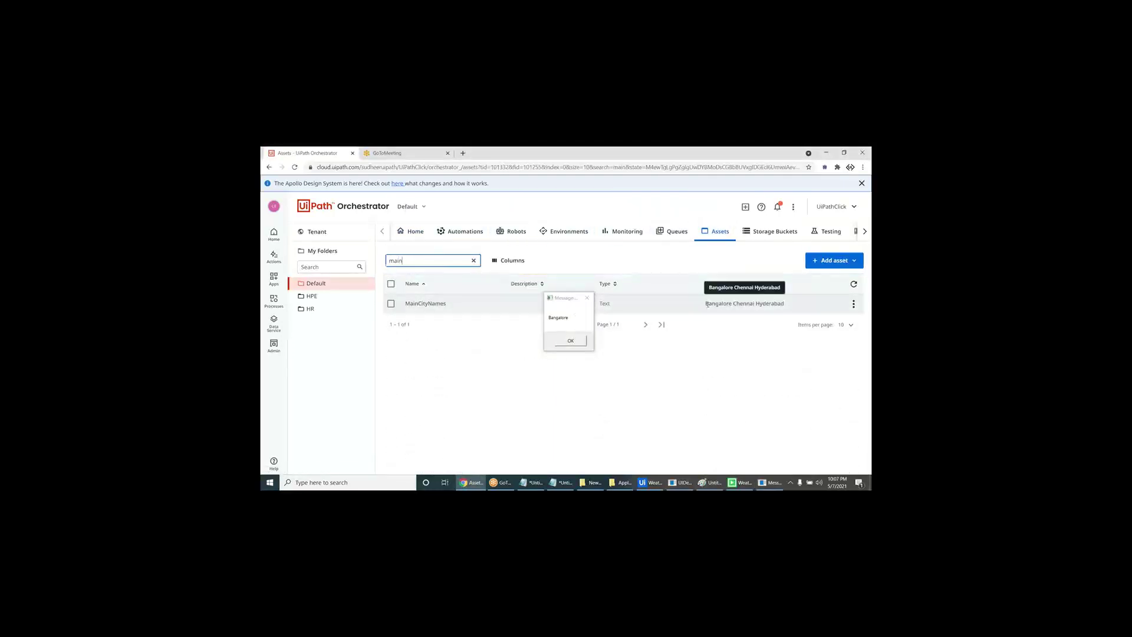
pyautogui.moveTo(706, 304); pyautogui.dragTo(784, 305)
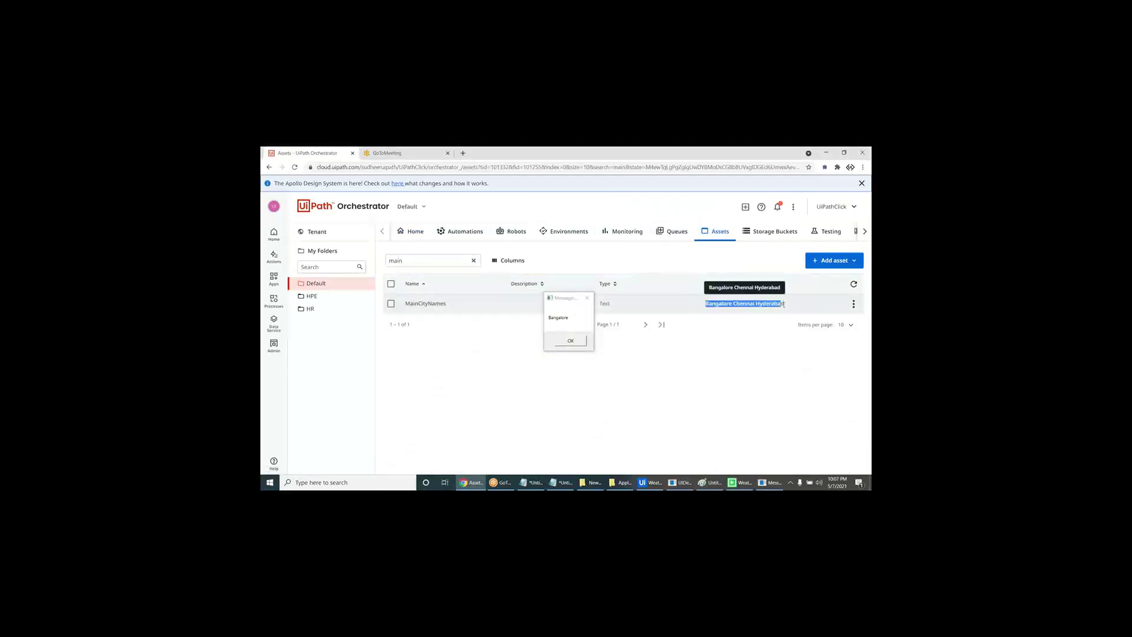
pyautogui.click(571, 343)
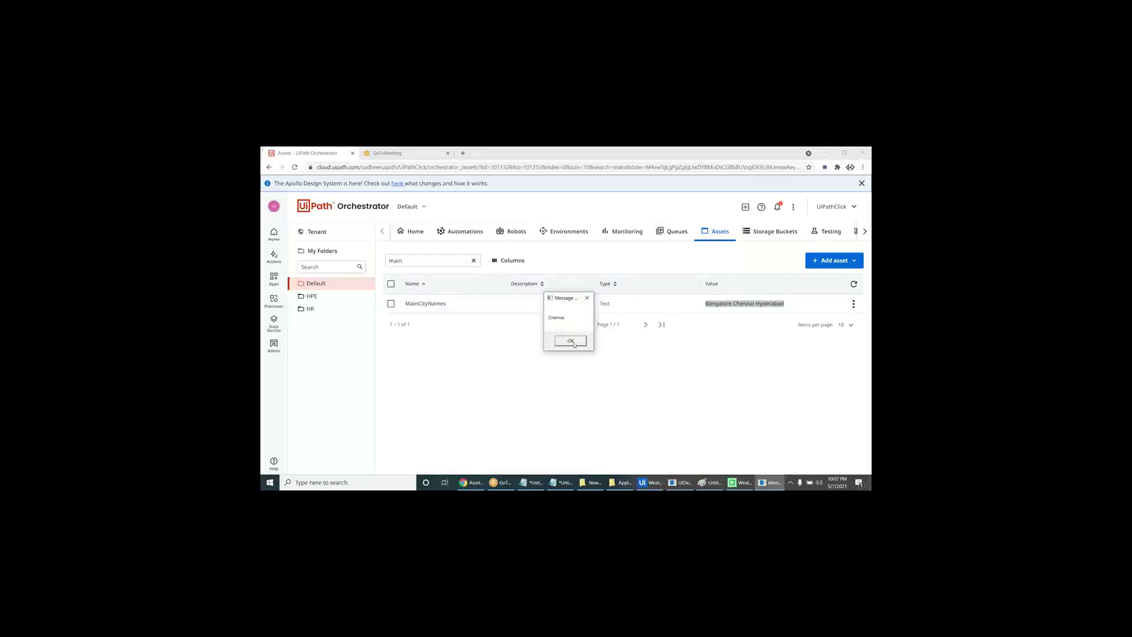
pyautogui.click(572, 342)
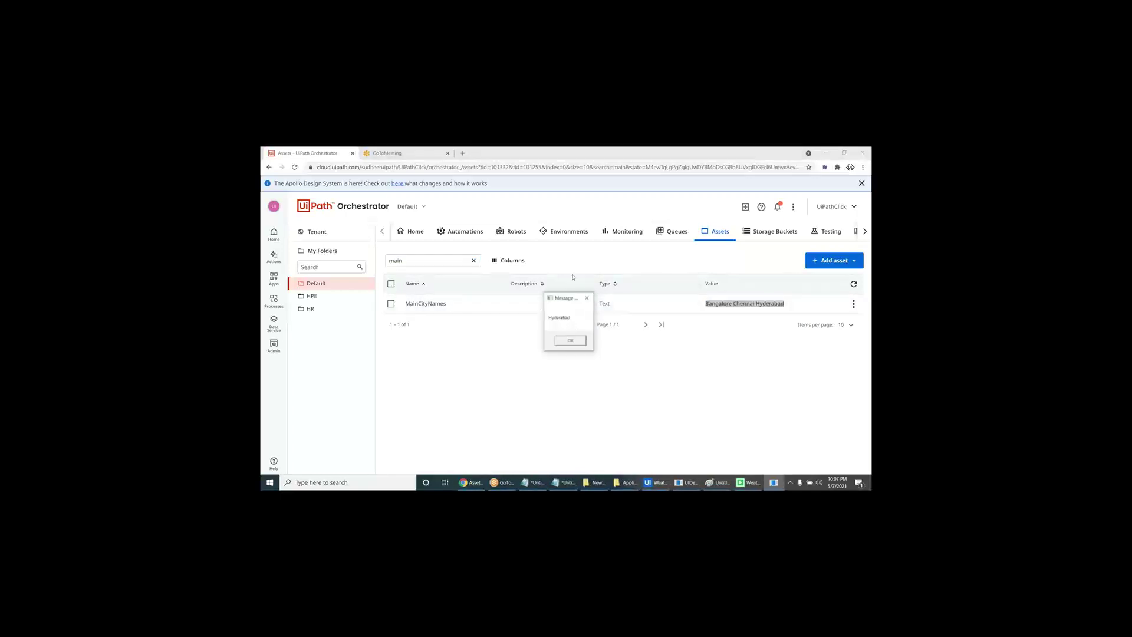
pyautogui.click(571, 341)
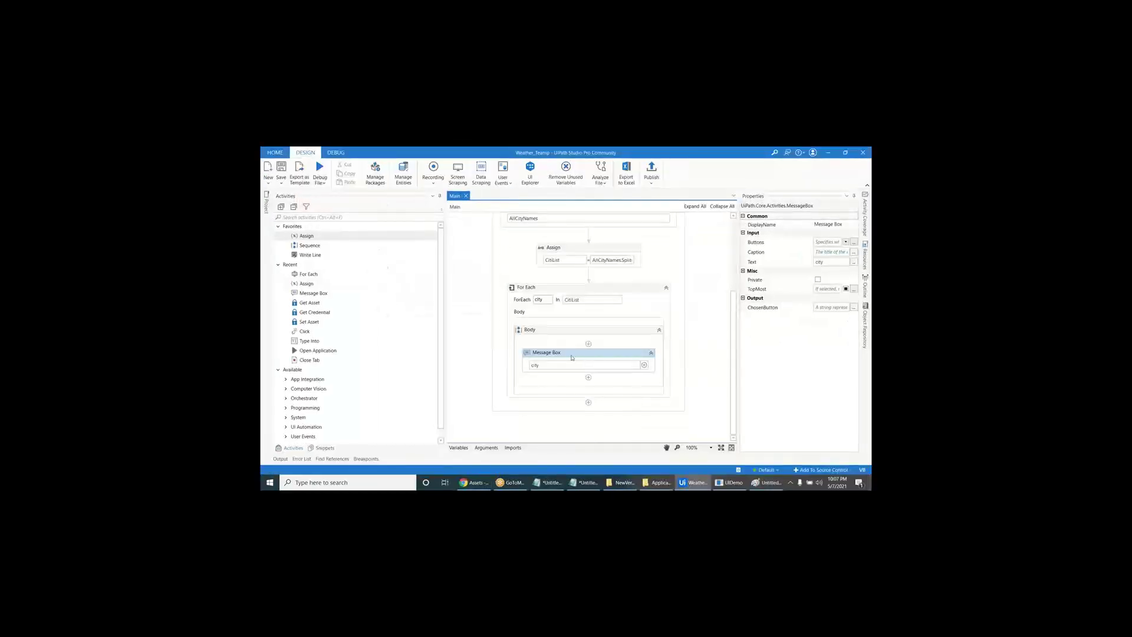
# - Drag an Open Browser activity into the For Each body and choose its browser type
pyautogui.click(277, 217)
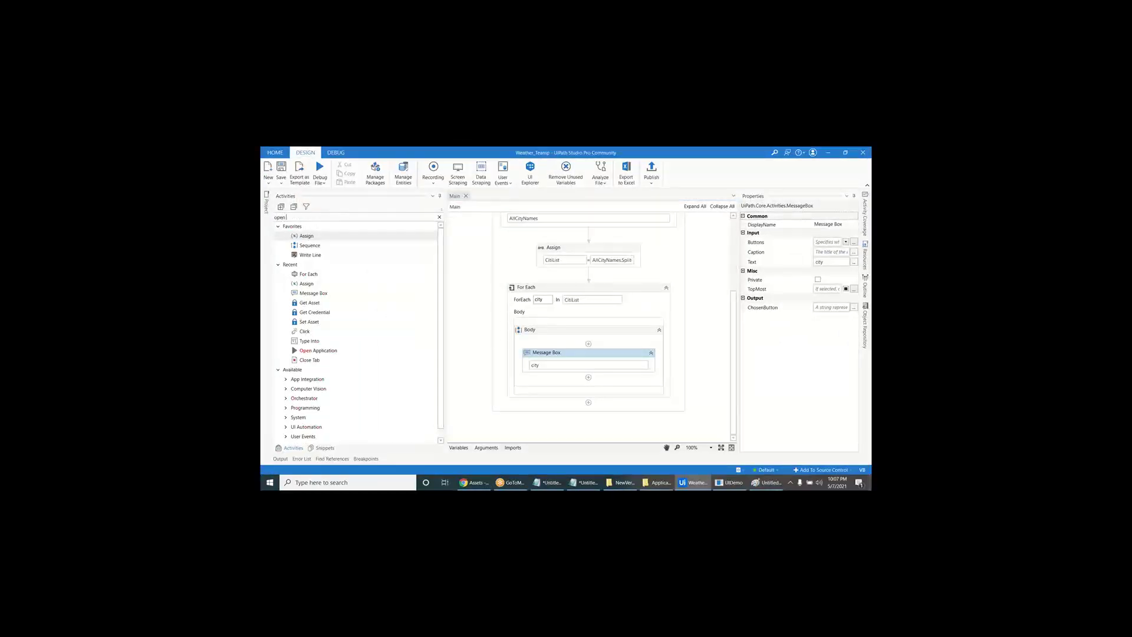
pyautogui.write('open br')
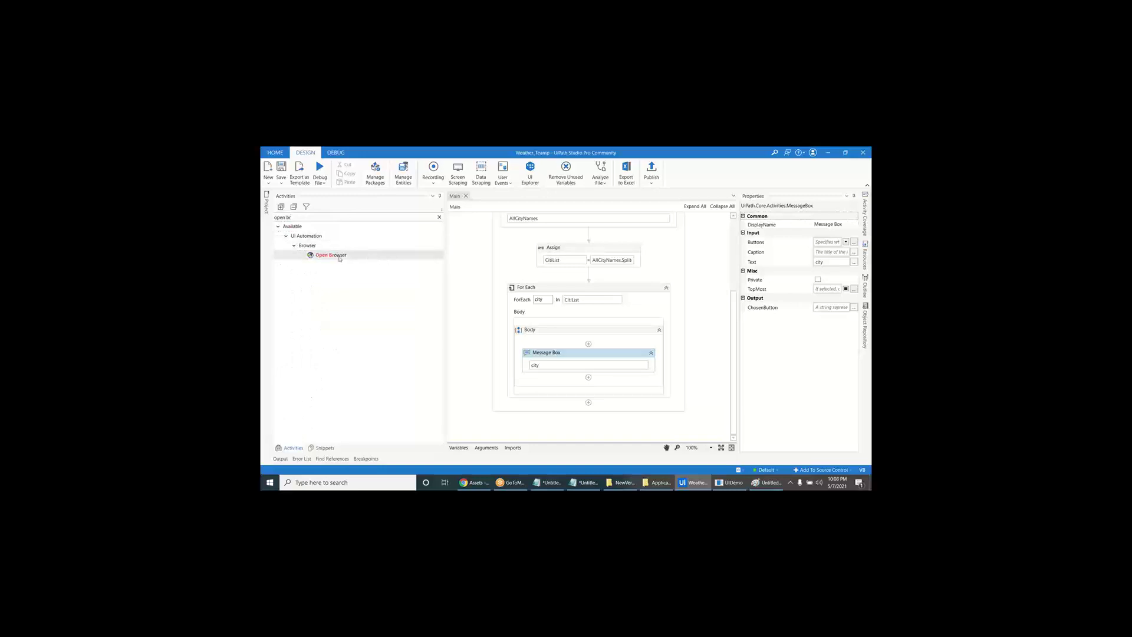
pyautogui.moveTo(331, 255); pyautogui.dragTo(562, 346)
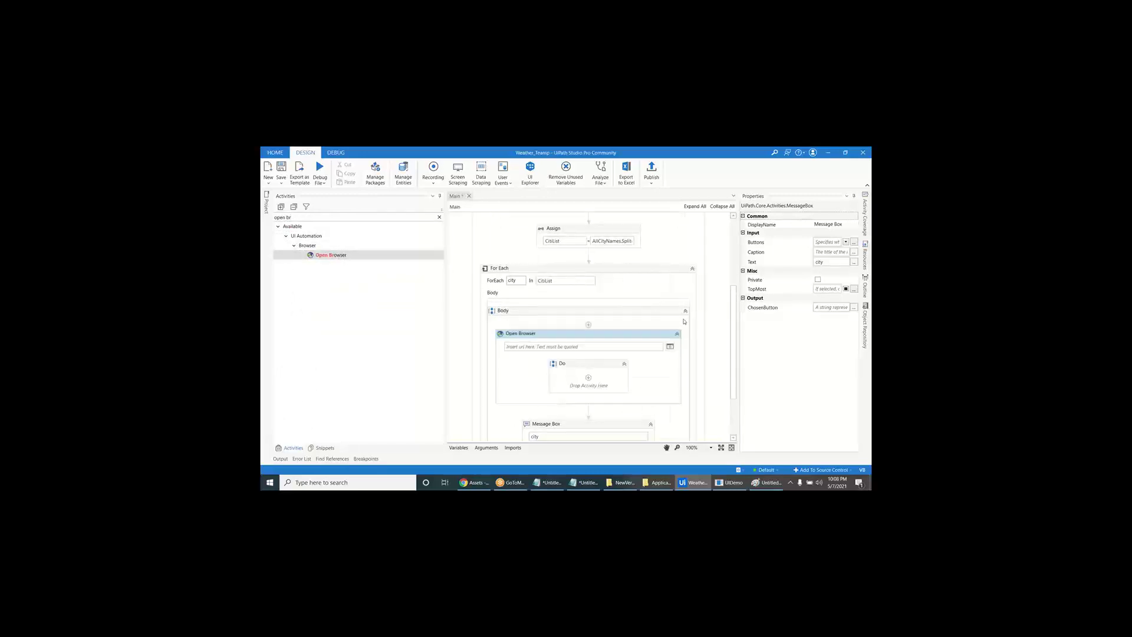
pyautogui.click(846, 269)
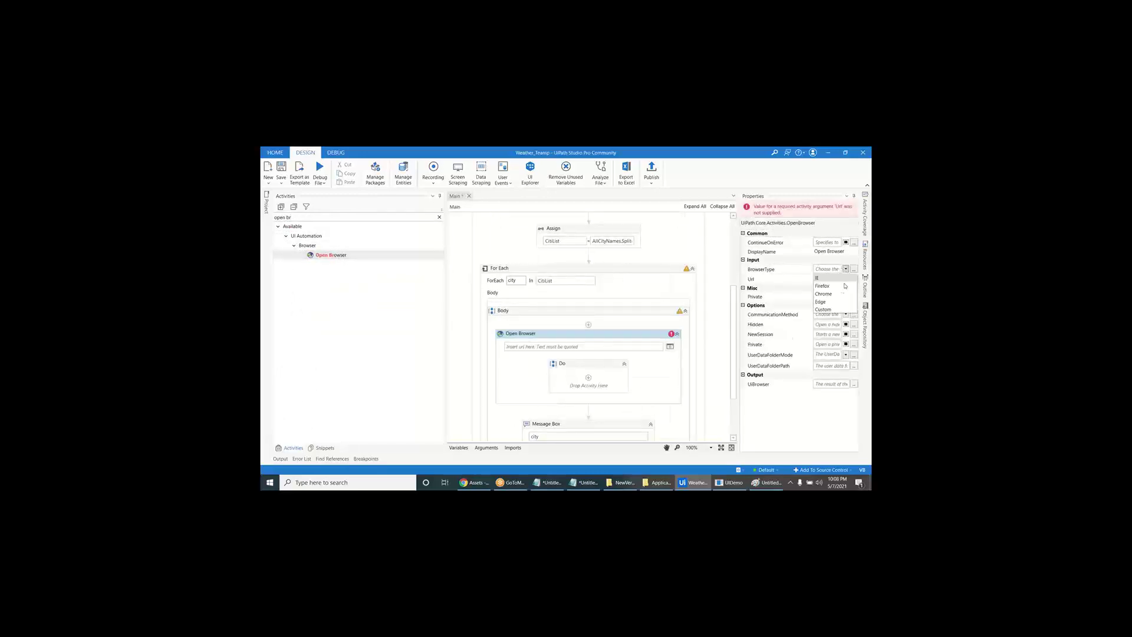
pyautogui.click(837, 293)
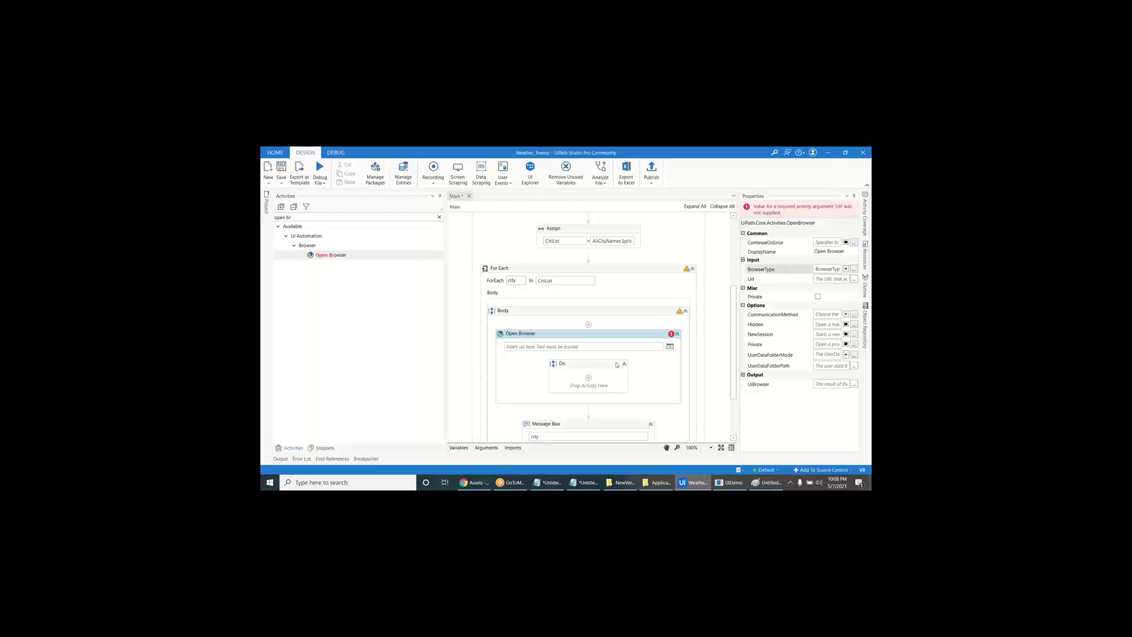
pyautogui.click(587, 346)
pyautogui.click(475, 483)
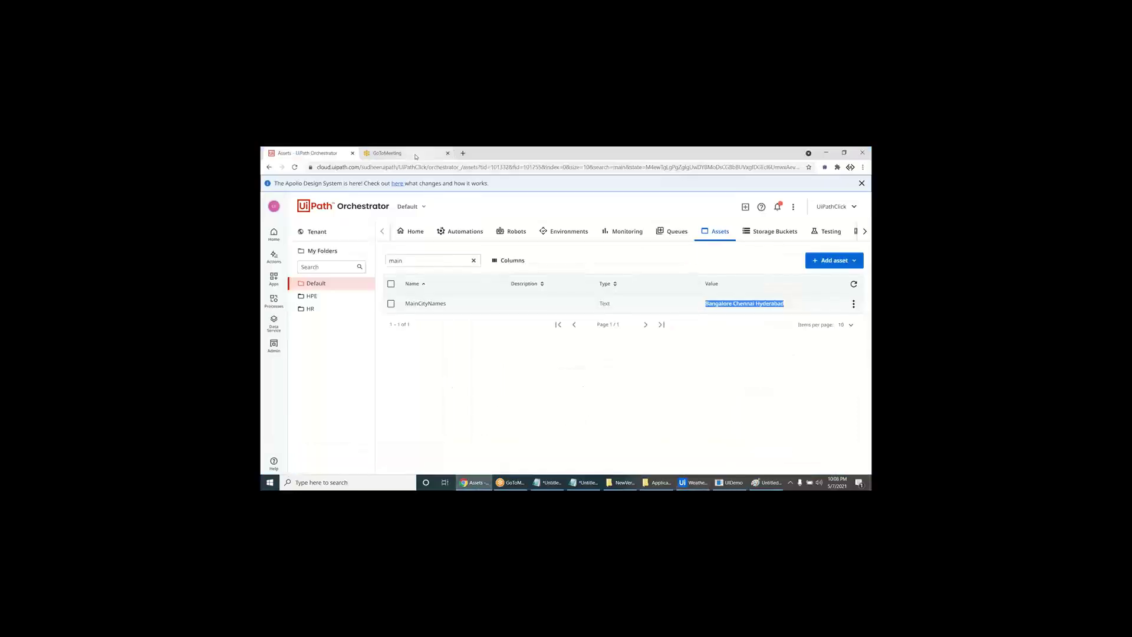
pyautogui.click(407, 153)
pyautogui.click(417, 167)
pyautogui.write('google.com')
pyautogui.press('Return')
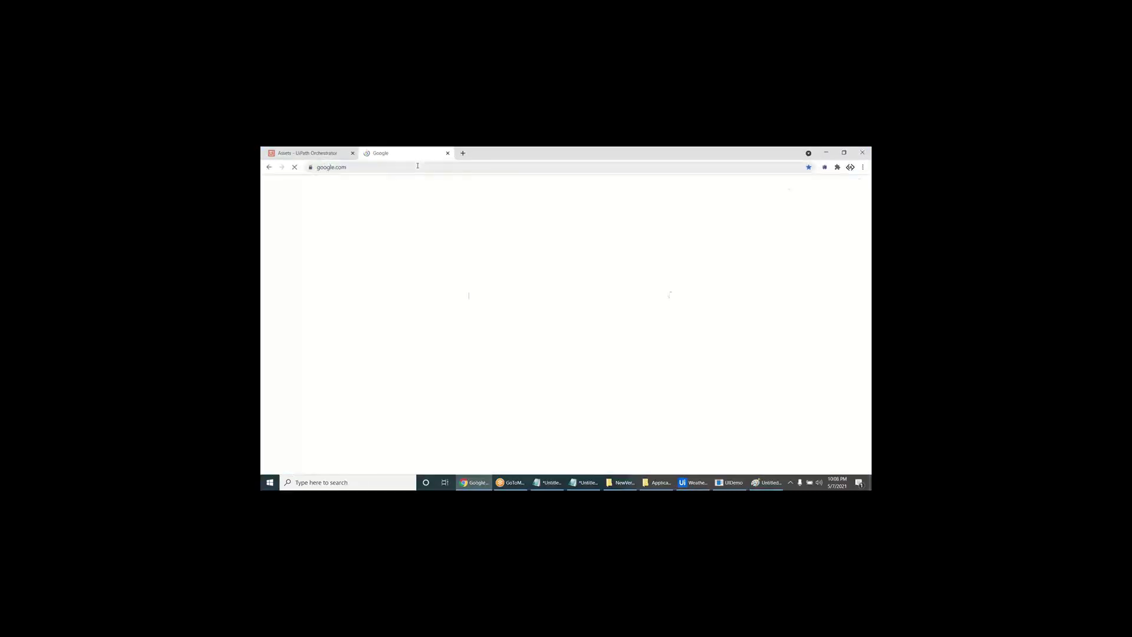
pyautogui.click(420, 165)
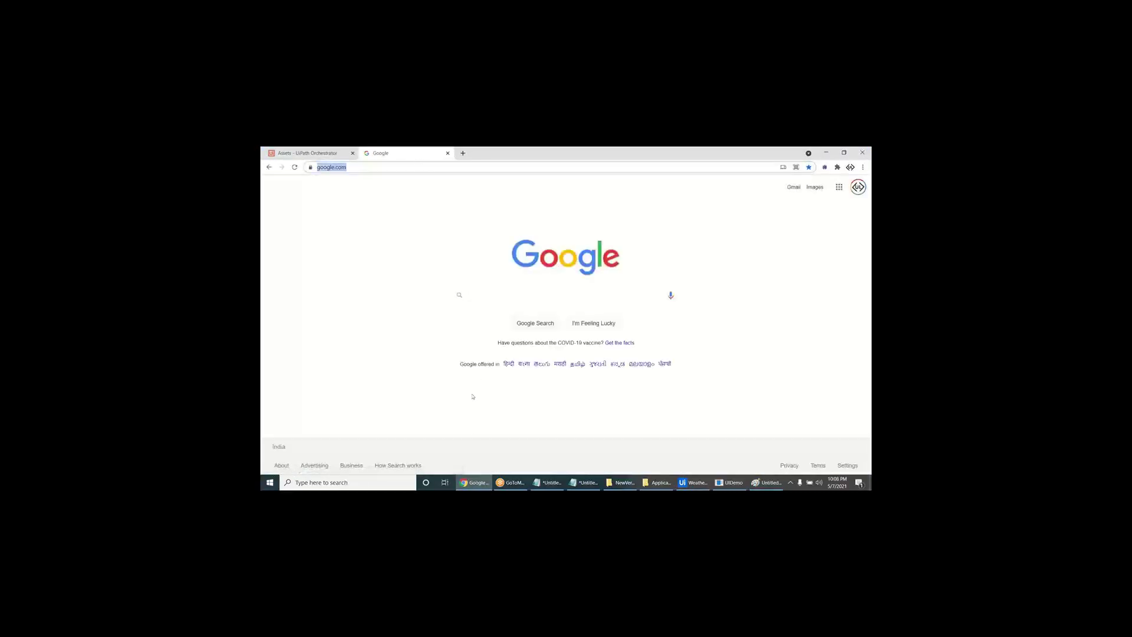
pyautogui.hotkey('alt', 'Tab')
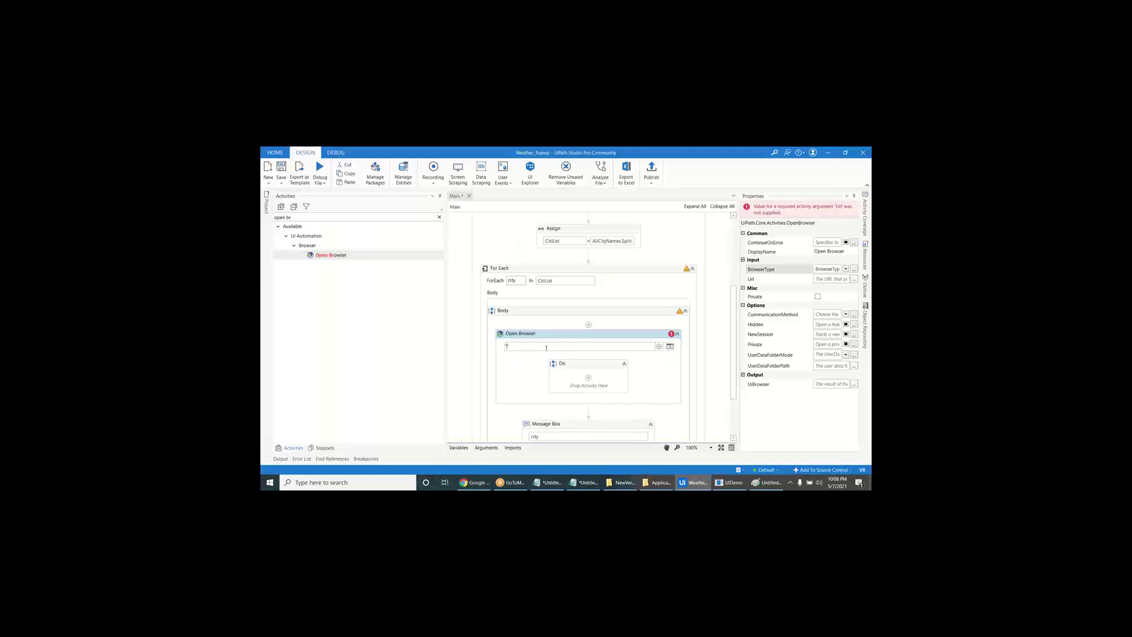
pyautogui.write('"https://www.google.com/"')
pyautogui.scroll(-2, 546, 350)
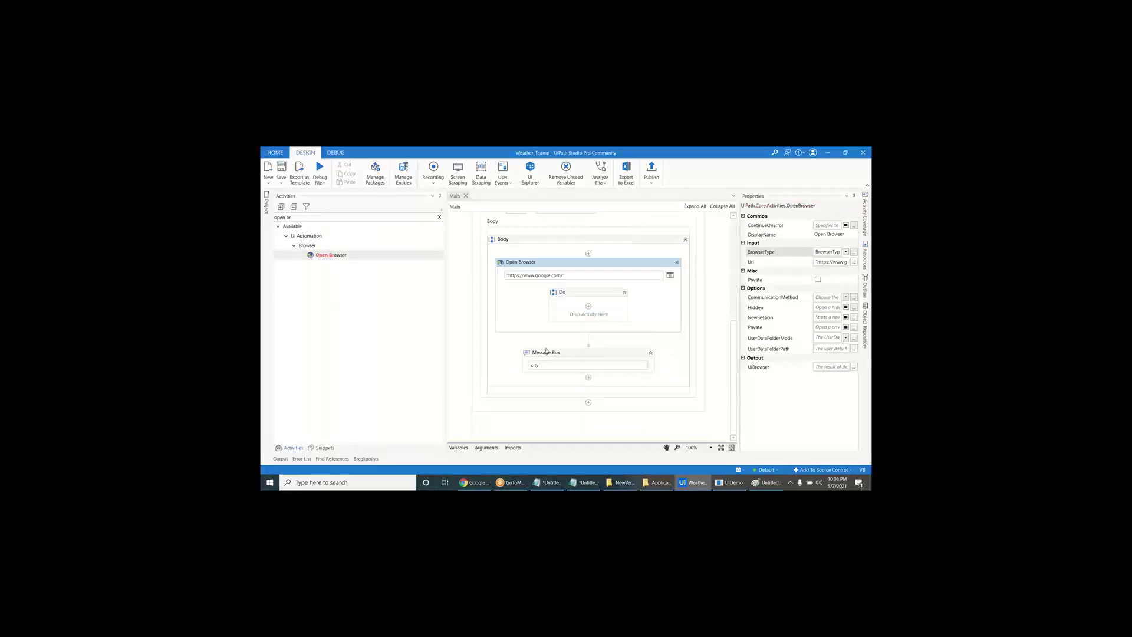
# - Add a Maximize Window step and a Type Into step inside the Open Browser's Do
pyautogui.click(439, 217)
pyautogui.write('max')
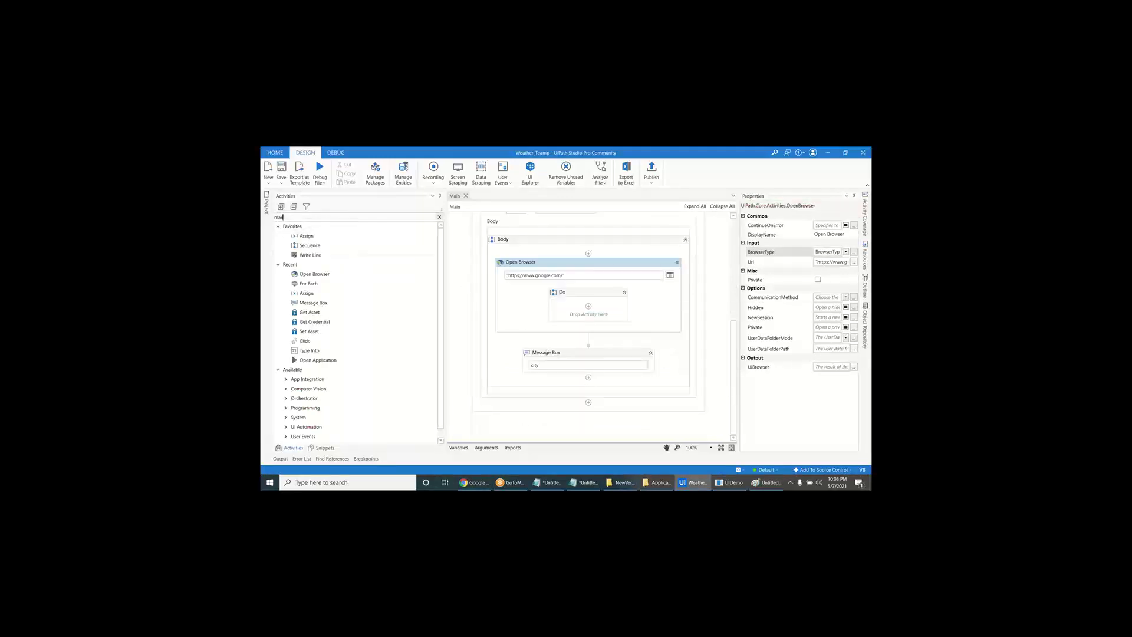
pyautogui.moveTo(339, 260); pyautogui.dragTo(591, 307)
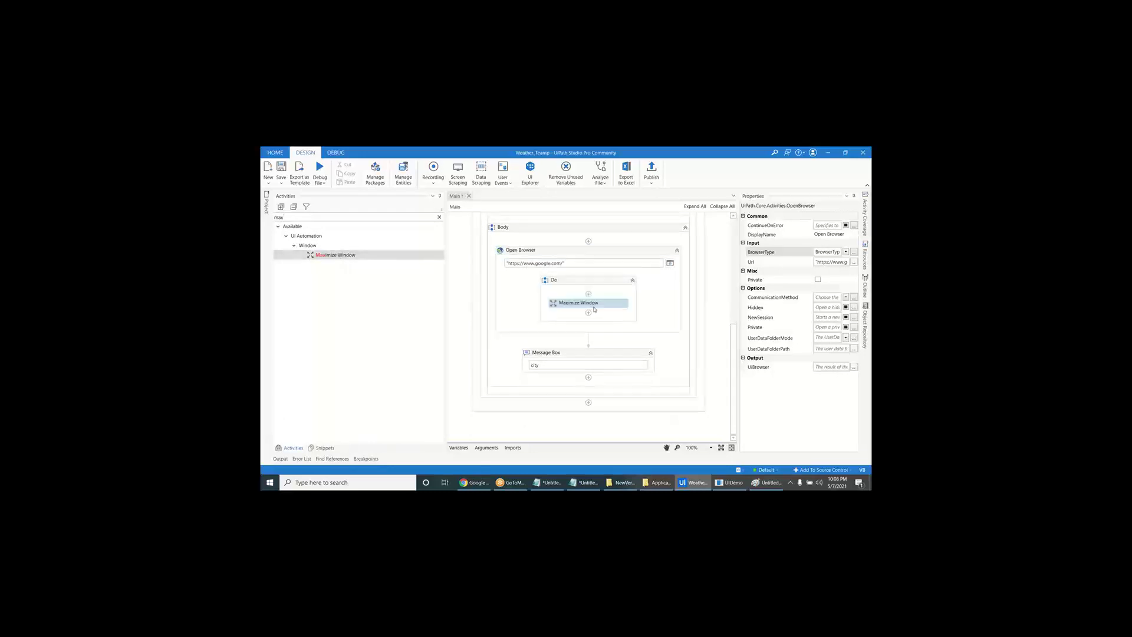
pyautogui.click(439, 217)
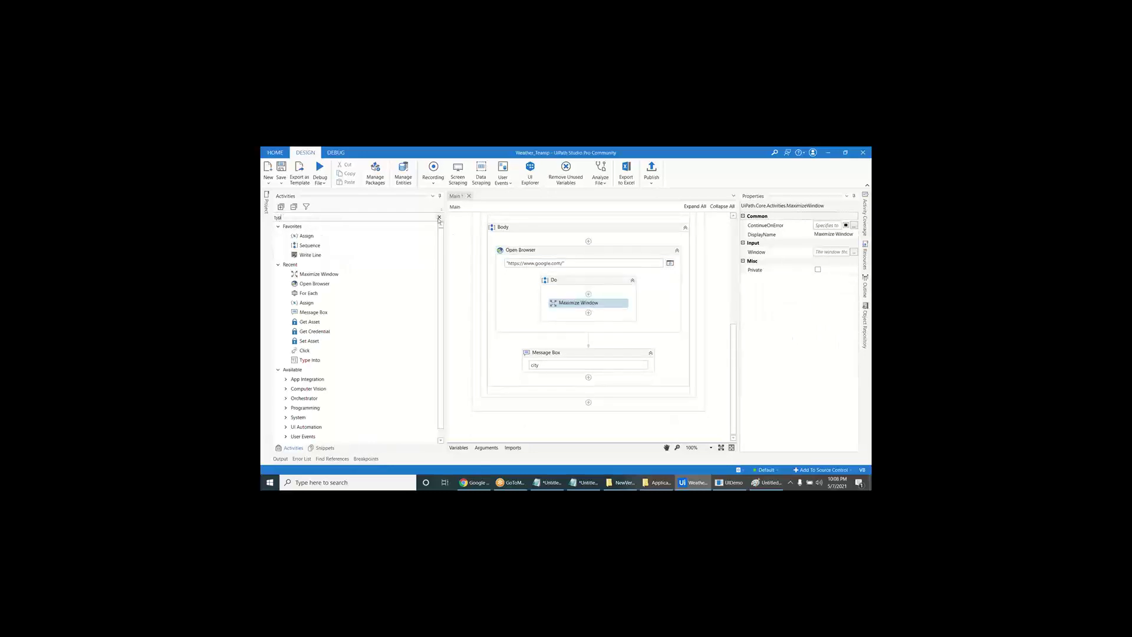
pyautogui.moveTo(361, 303); pyautogui.dragTo(576, 332)
# - Set the Google search box as the Type Into target element
pyautogui.click(576, 341)
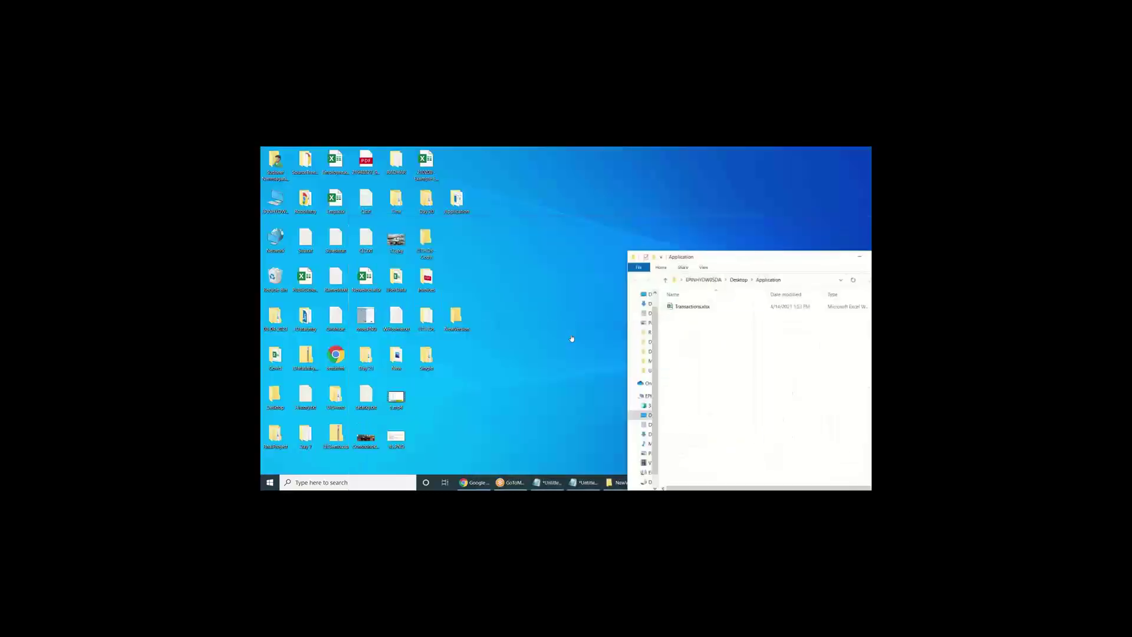
pyautogui.press('F2')
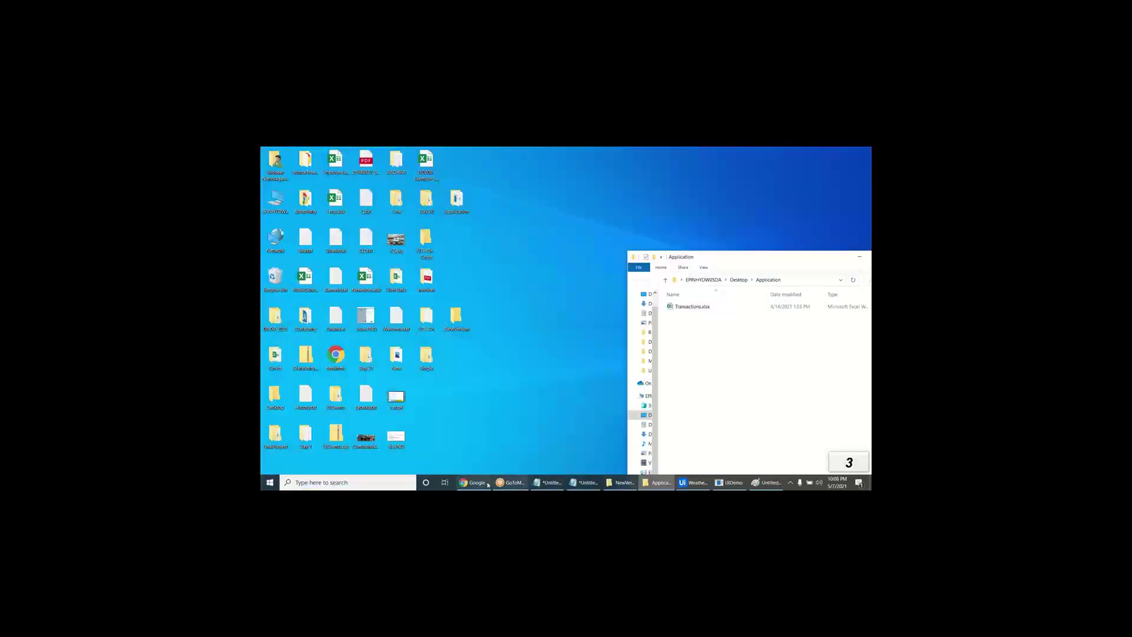
pyautogui.click(474, 483)
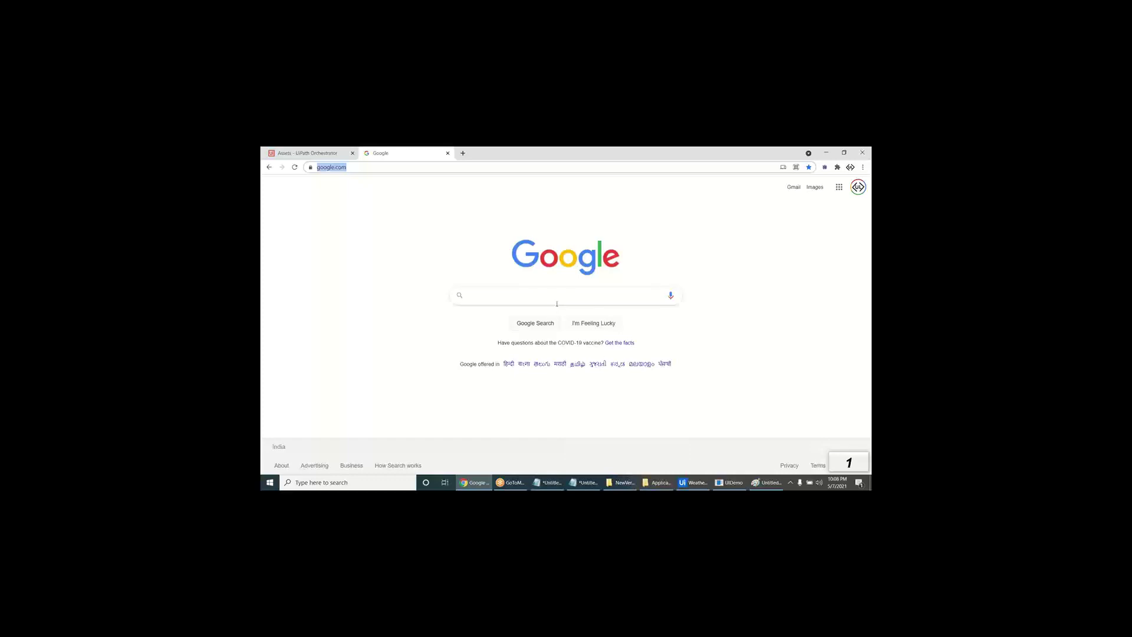
pyautogui.click(562, 297)
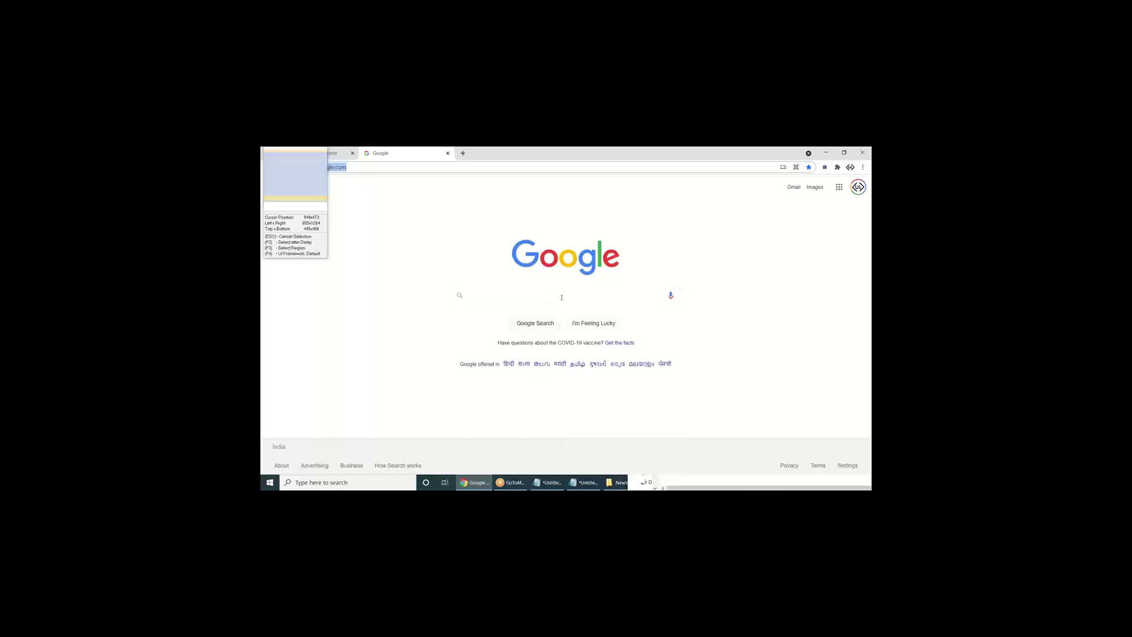
pyautogui.click(578, 371)
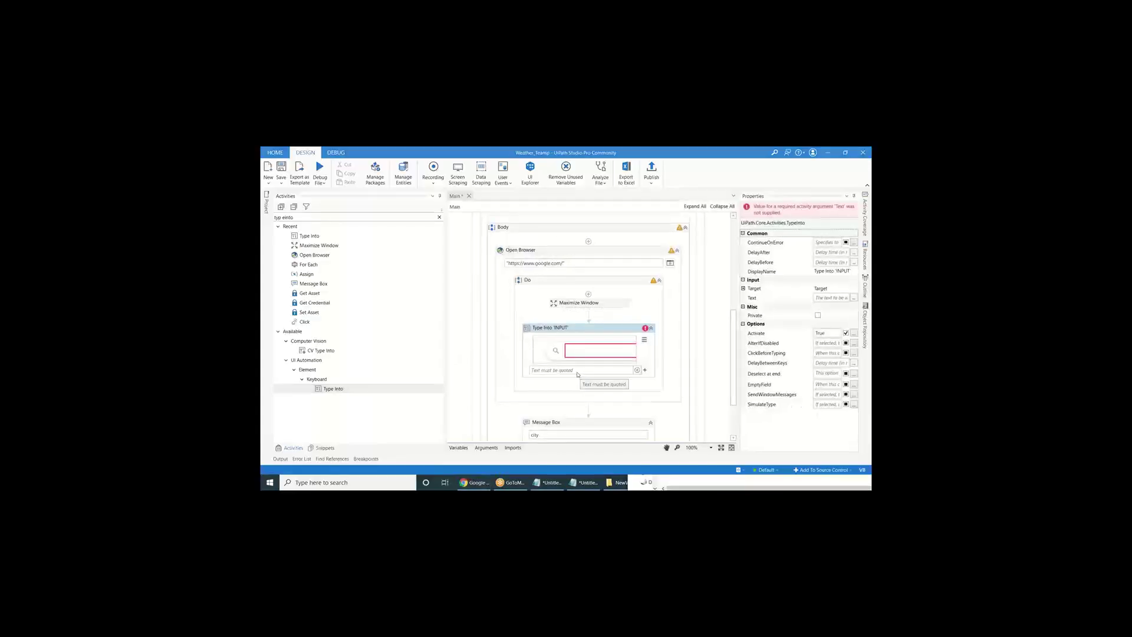
pyautogui.click(532, 306)
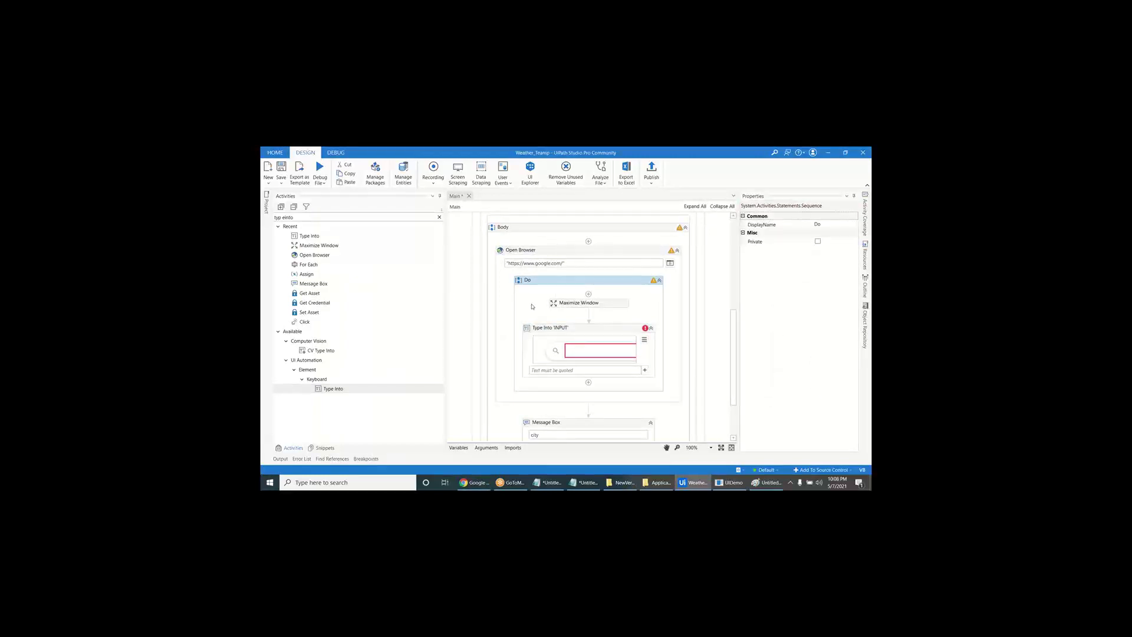
pyautogui.scroll(5, 532, 306)
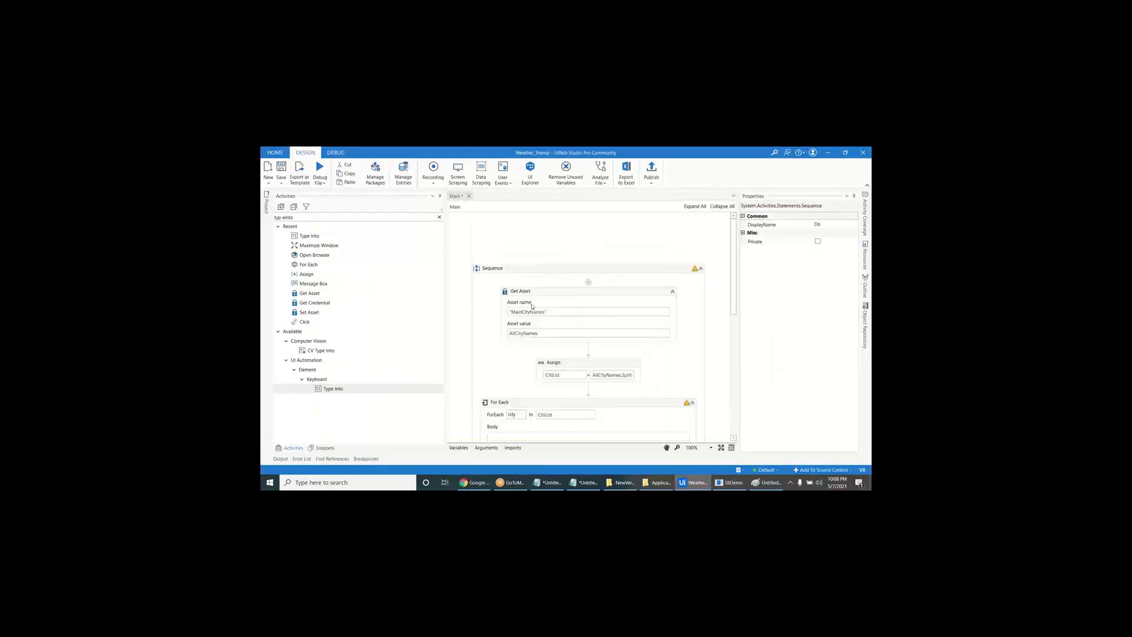
pyautogui.click(440, 218)
pyautogui.scroll(-5, 509, 388)
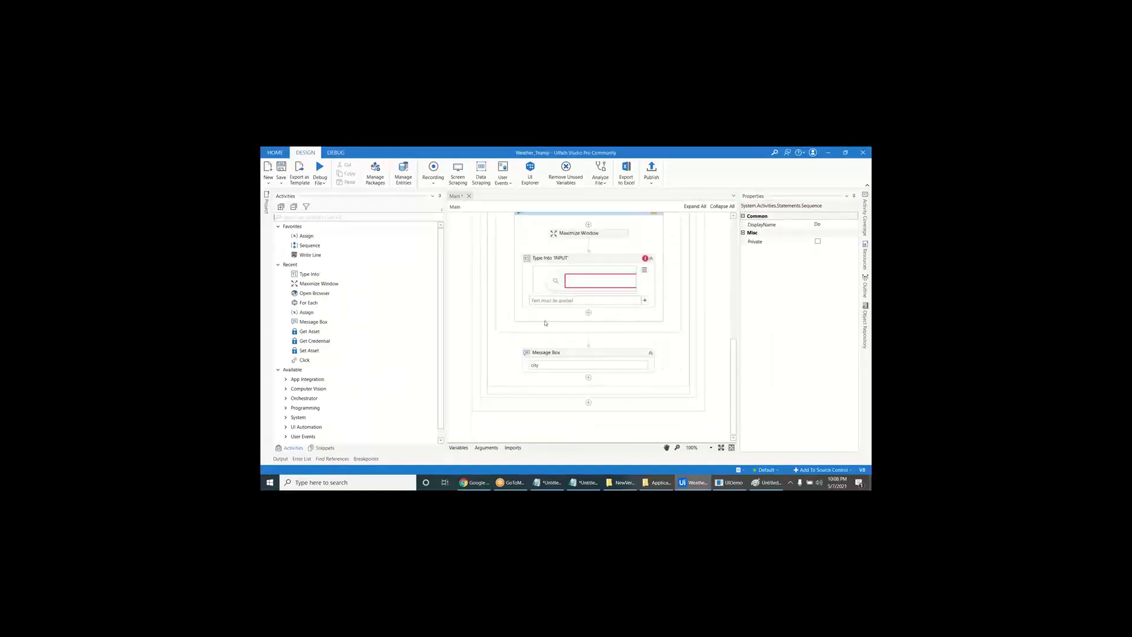
# - Make the Type Into text "Weather in "+city followed by the [k(enter)] special key
pyautogui.click(549, 301)
pyautogui.write('"Weather in ')
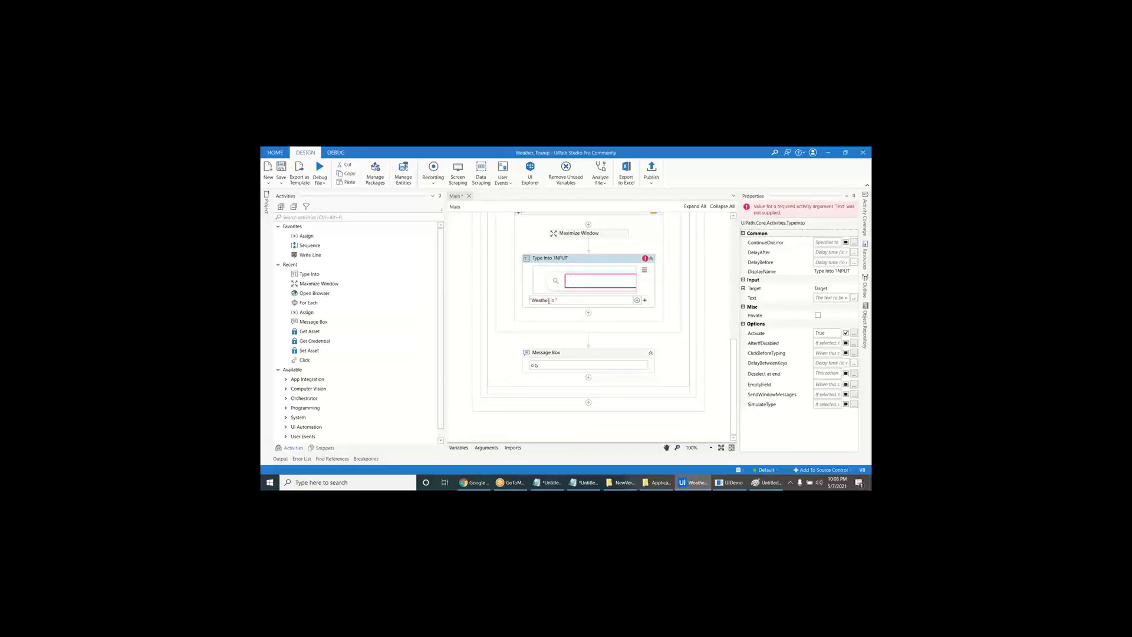
pyautogui.write('"+c')
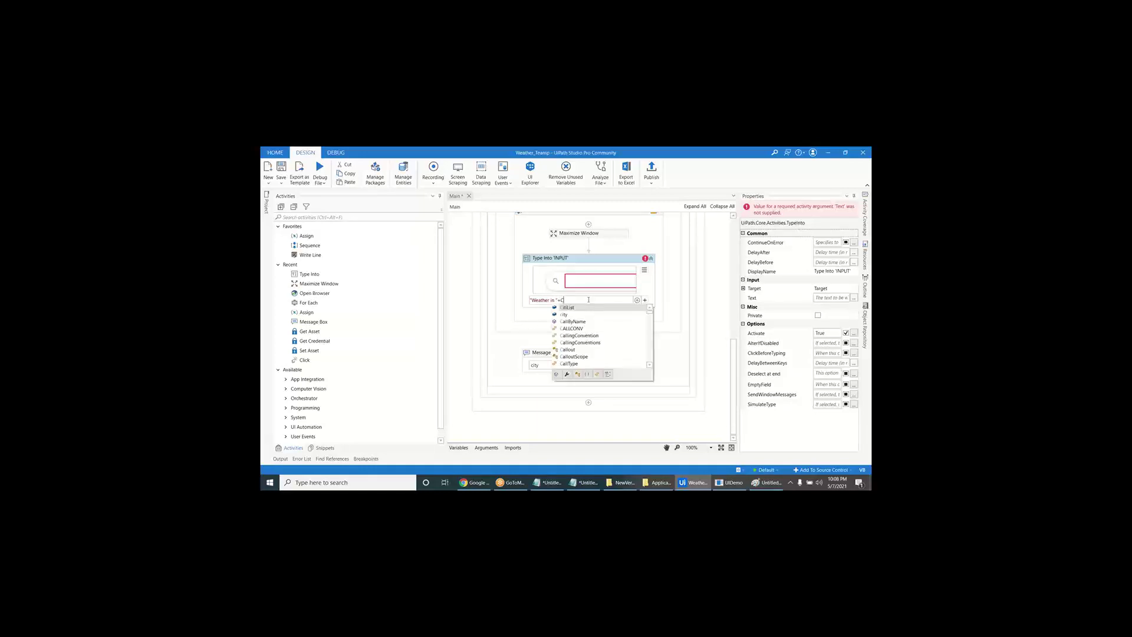
pyautogui.write('i')
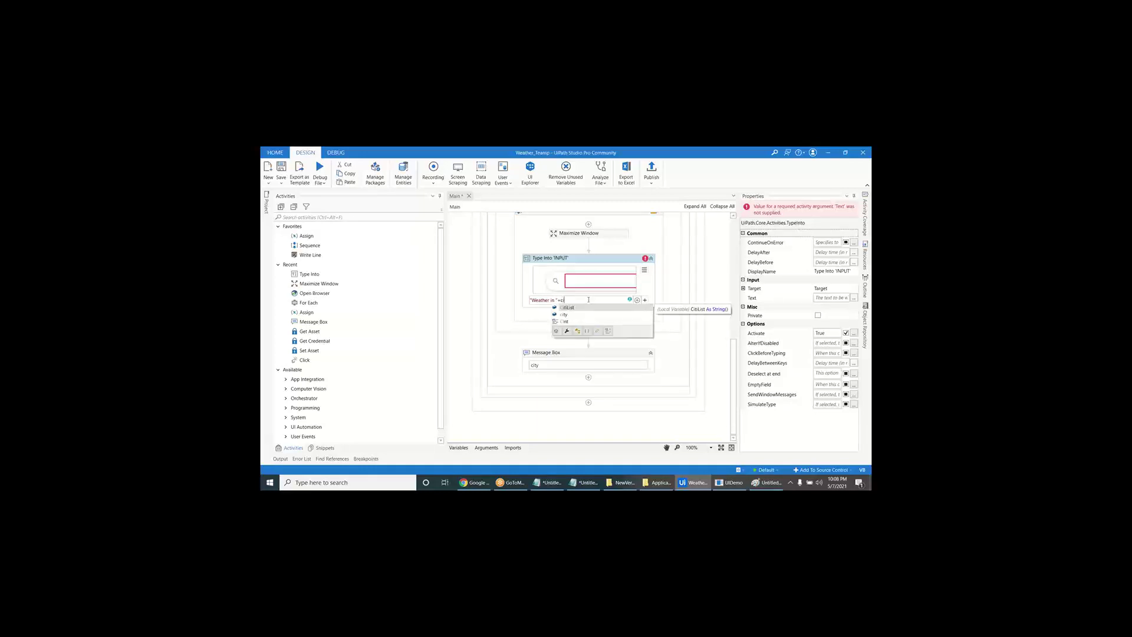
pyautogui.write('ty')
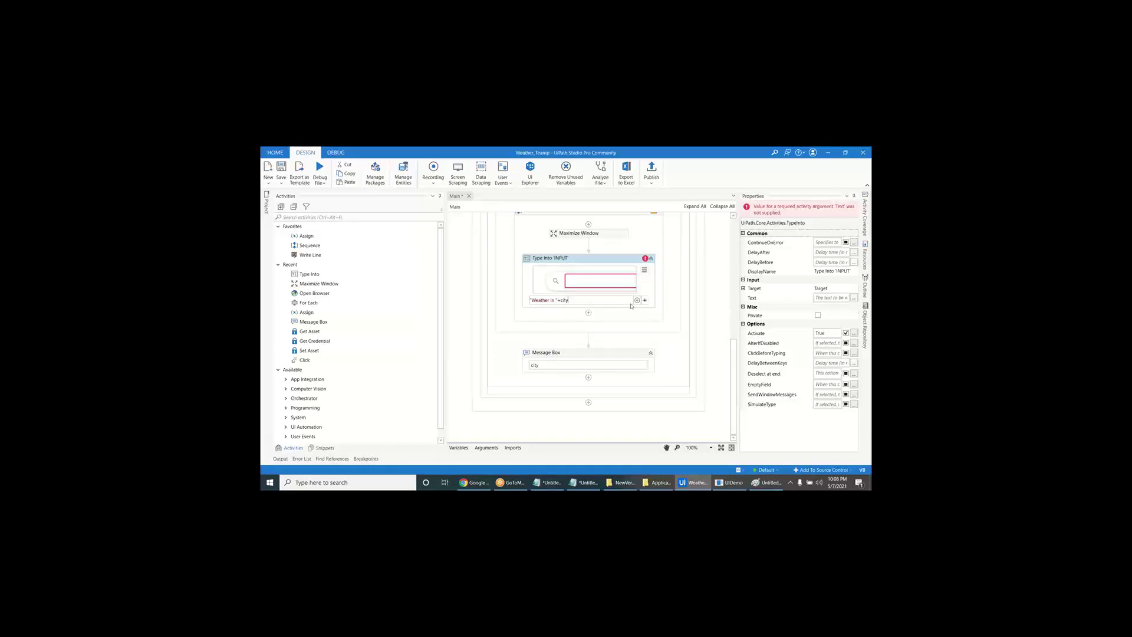
pyautogui.click(645, 300)
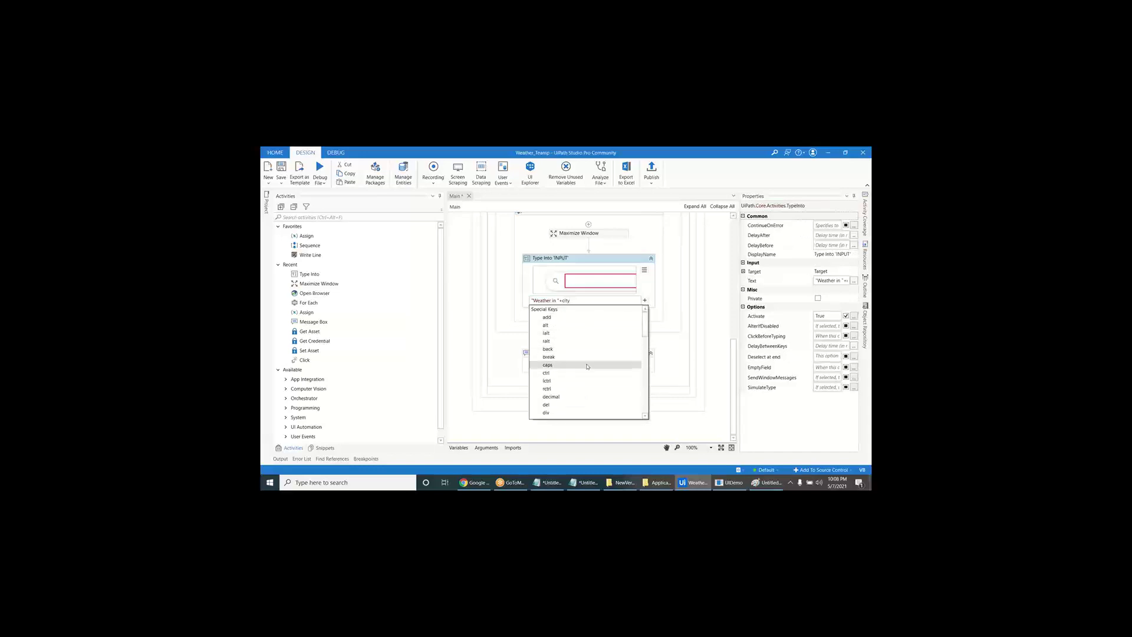
pyautogui.scroll(-7, 584, 410)
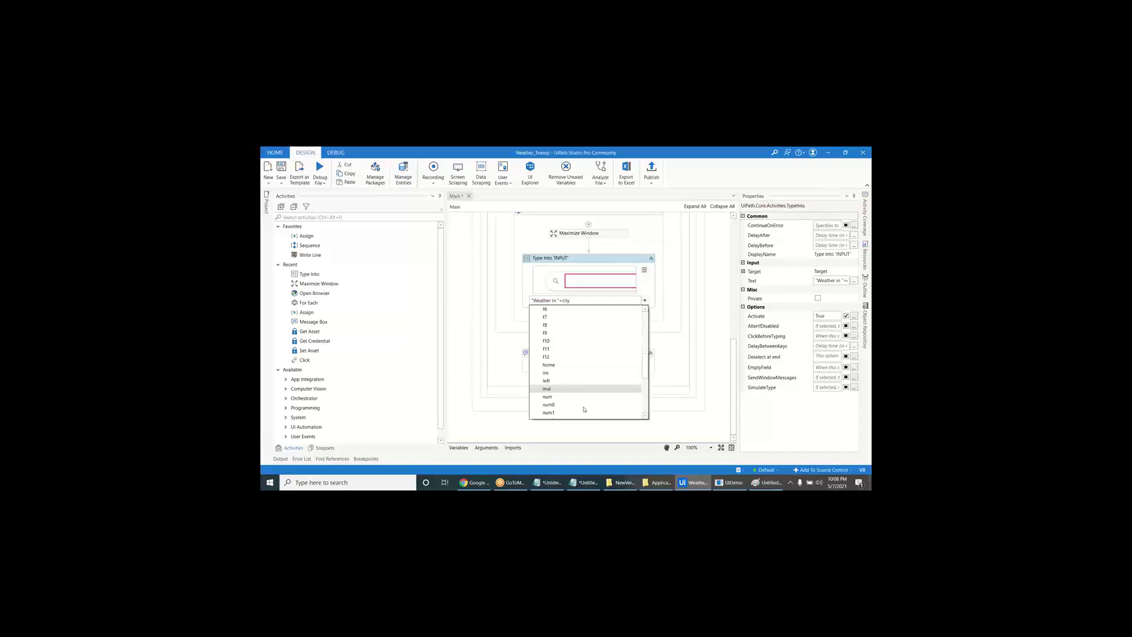
pyautogui.scroll(7, 575, 356)
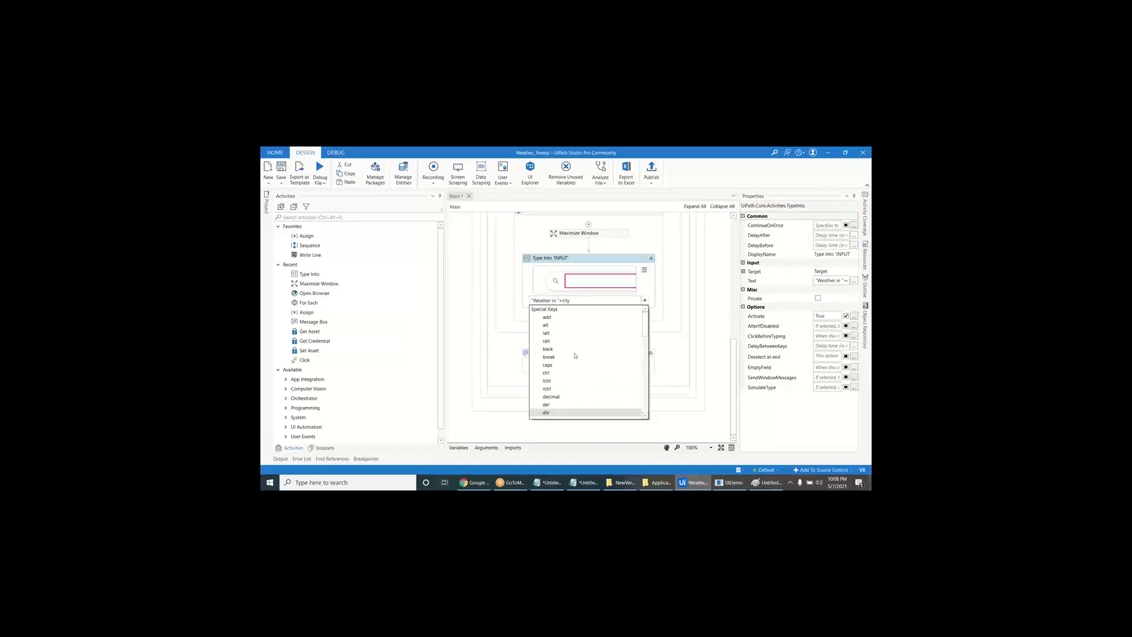
pyautogui.moveTo(646, 323); pyautogui.dragTo(648, 346)
pyautogui.click(590, 374)
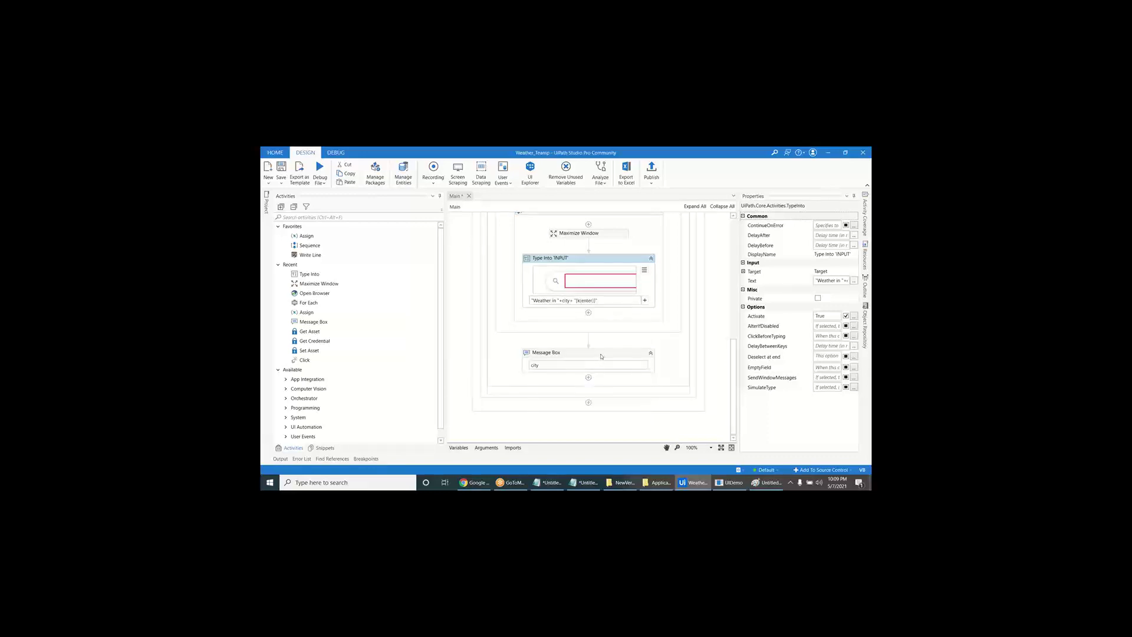
pyautogui.click(602, 356)
pyautogui.click(588, 313)
pyautogui.write('get tex')
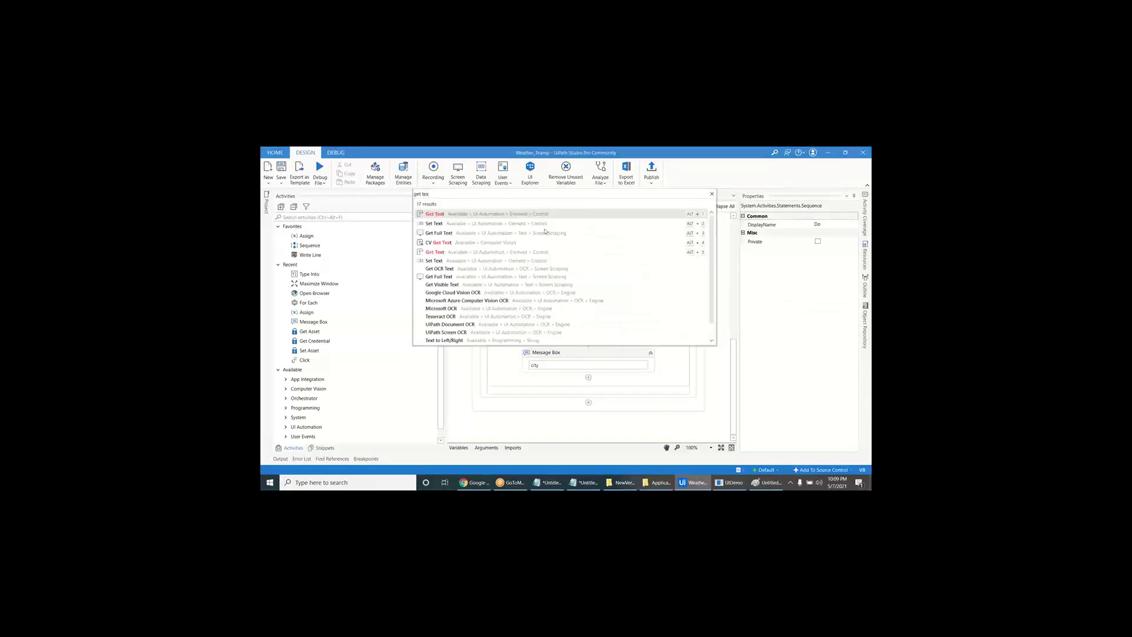
pyautogui.press('Return')
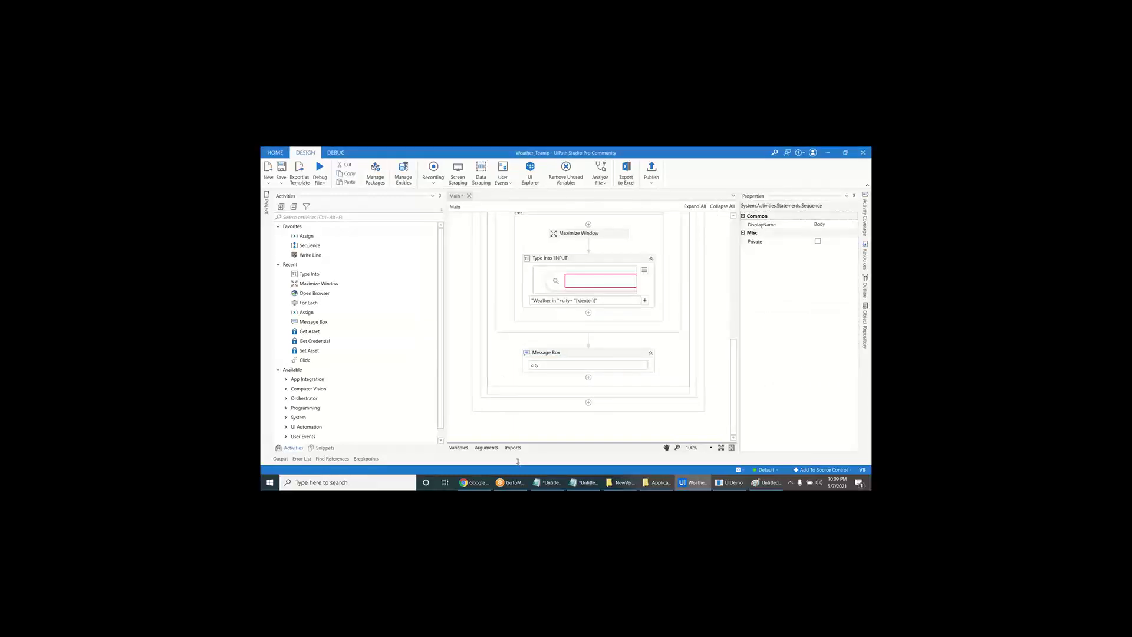
# - Search Google for 'weather in ongole', briefly try 'time in ongole', then rerun the weather search
pyautogui.click(475, 482)
pyautogui.click(515, 298)
pyautogui.write('w')
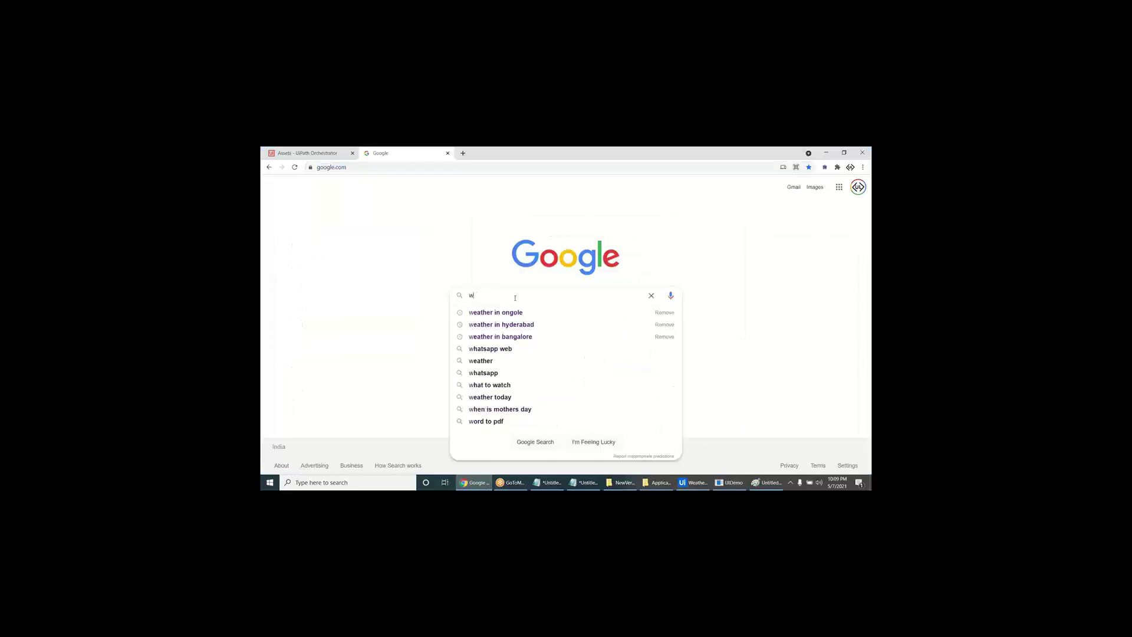
pyautogui.write('eather in ongole')
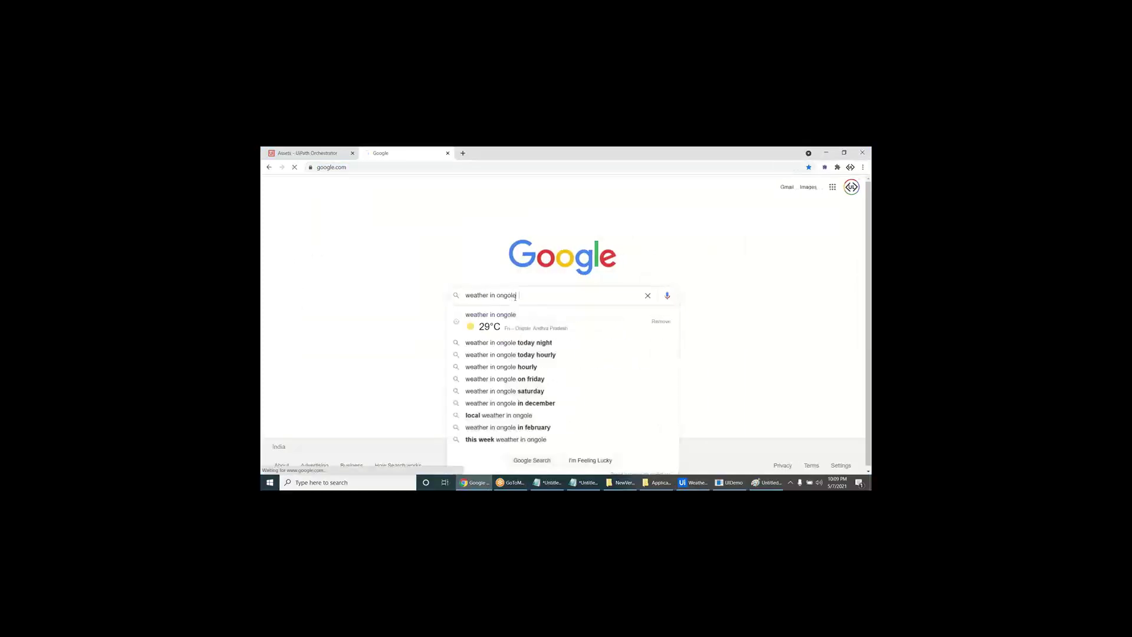
pyautogui.press('Return')
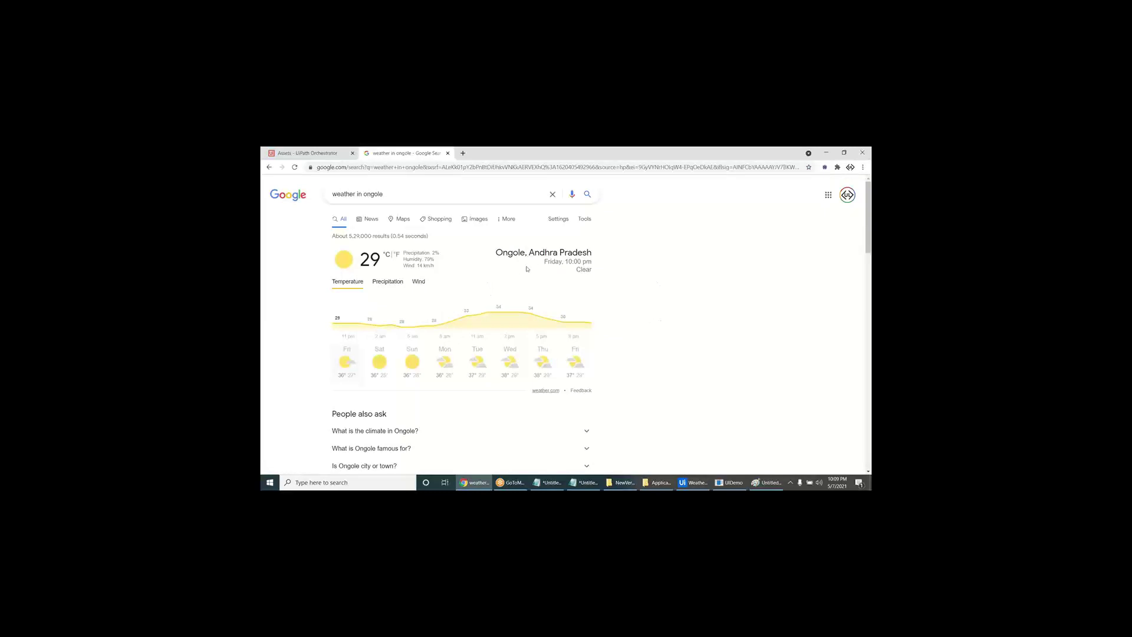
pyautogui.doubleClick(346, 197)
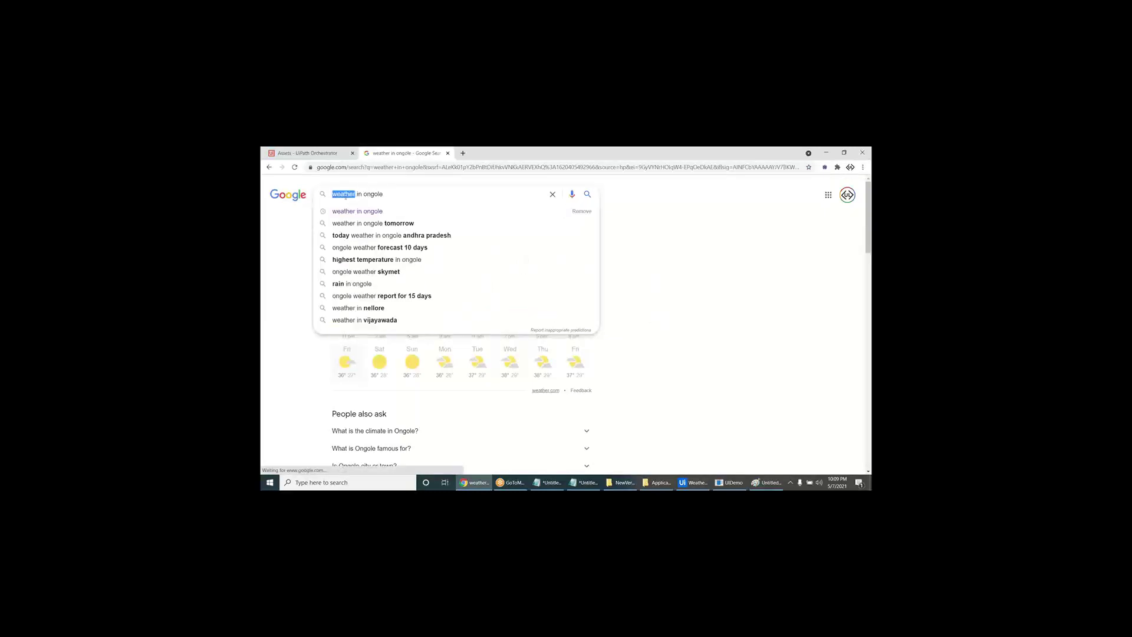
pyautogui.write('time')
pyautogui.press('Return')
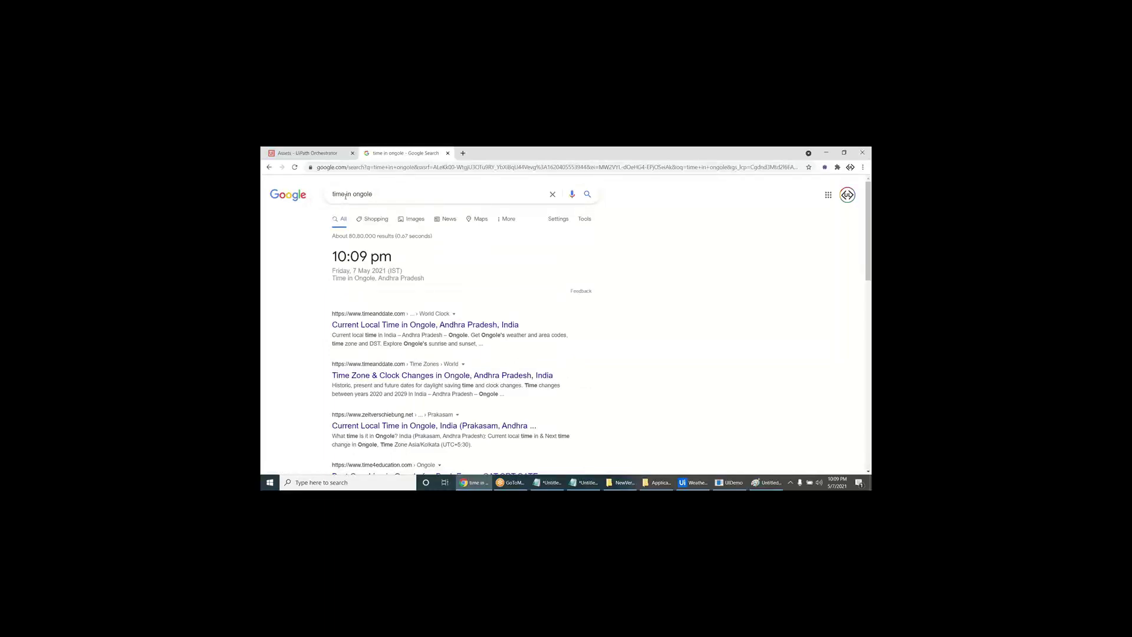
pyautogui.doubleClick(346, 196)
pyautogui.write('weather')
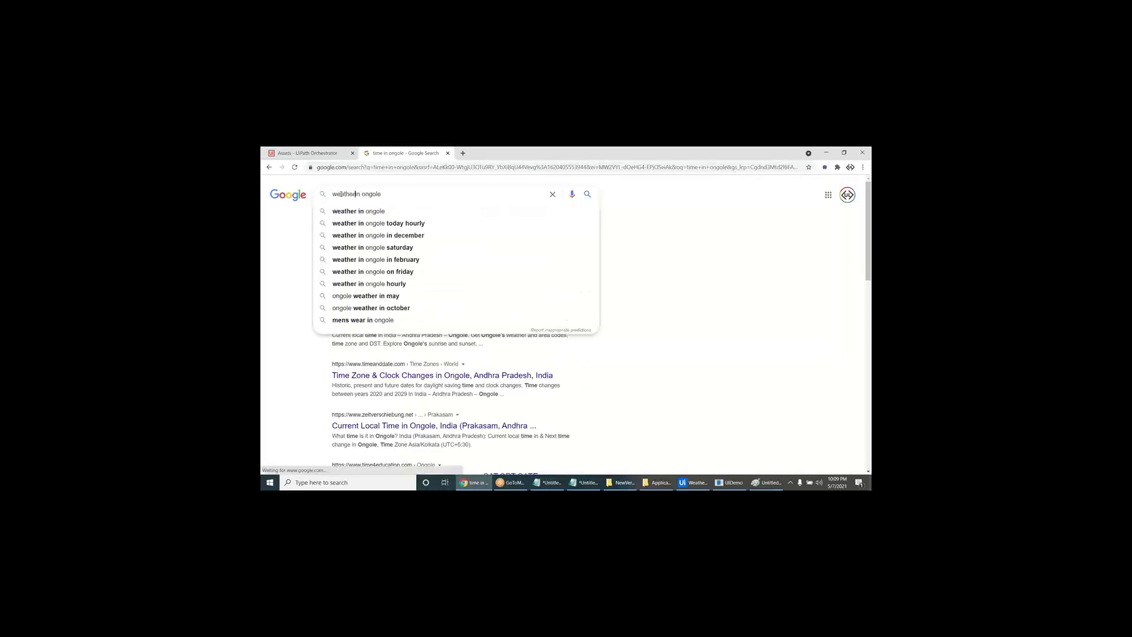
pyautogui.press('Return')
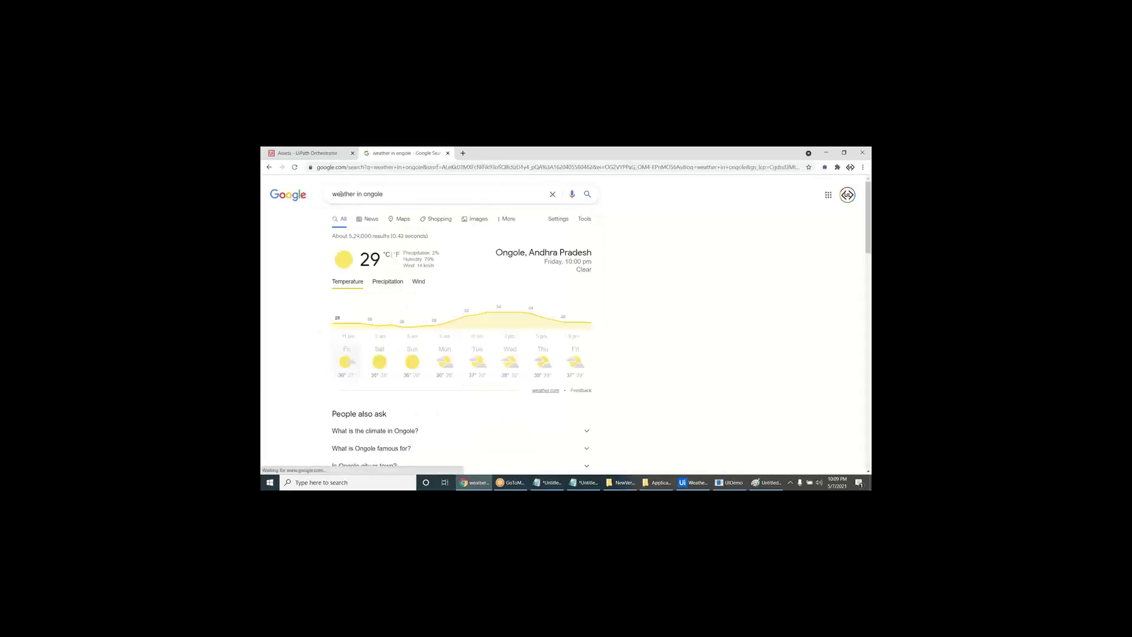
pyautogui.hotkey('alt', 'Tab')
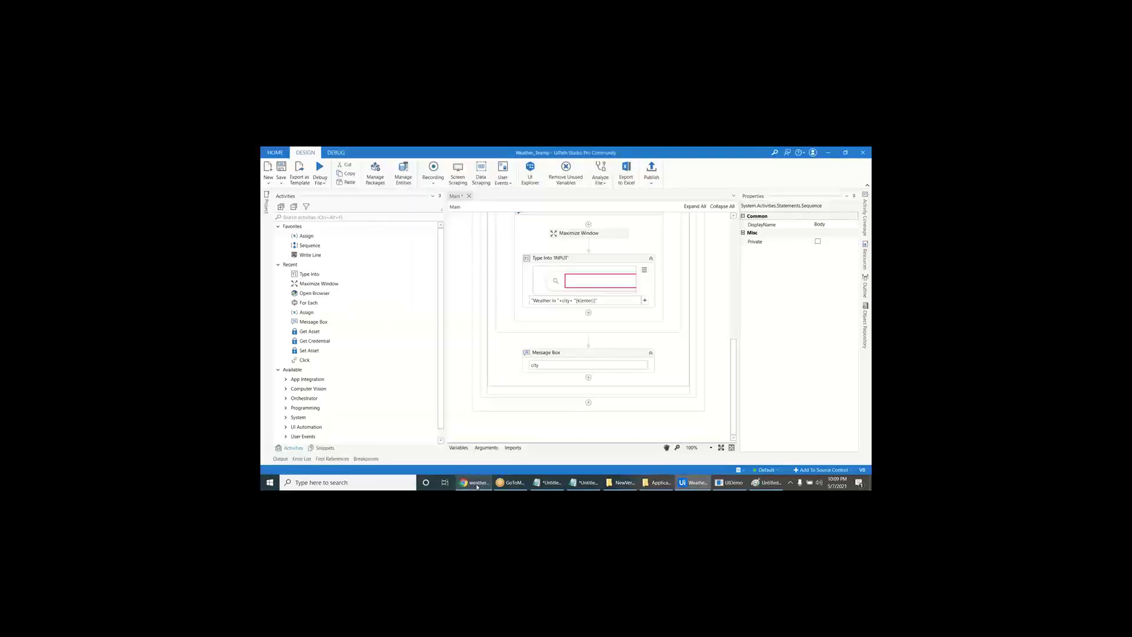
# - Insert a Take Screenshot step after Type Into, targeting Google's weather panel
pyautogui.click(588, 313)
pyautogui.write('take sc')
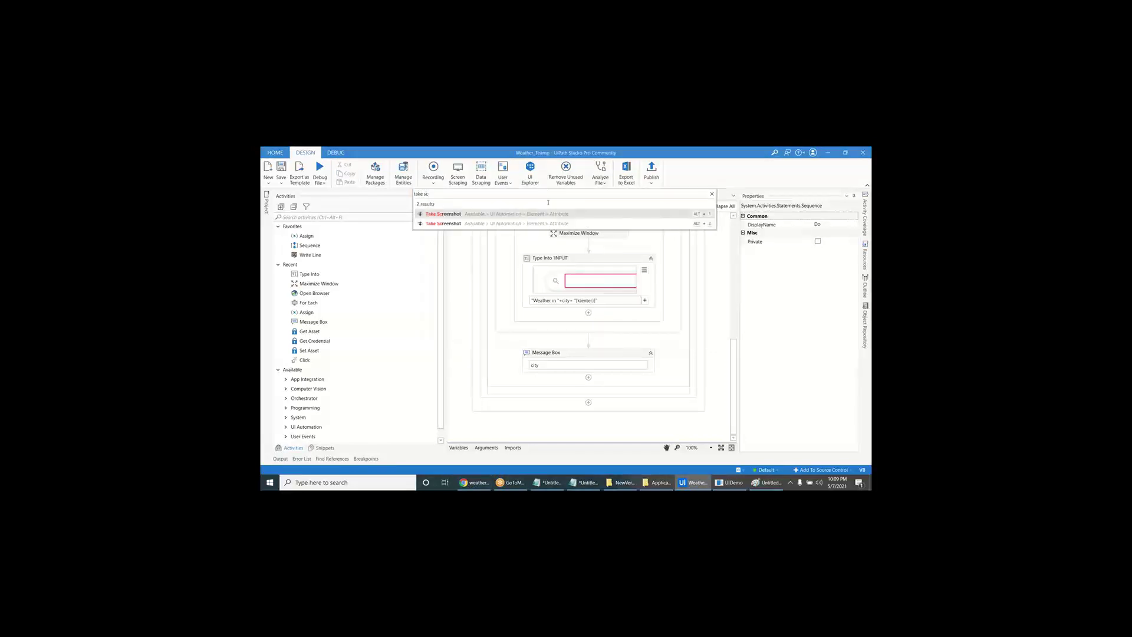
pyautogui.click(531, 215)
pyautogui.click(572, 344)
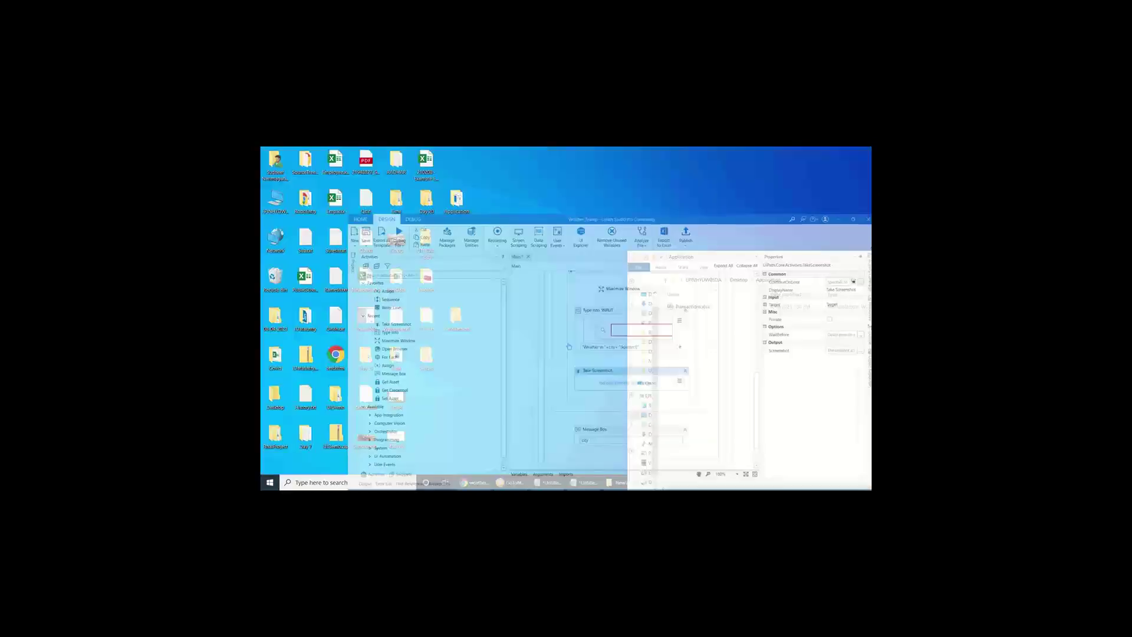
pyautogui.press('F2')
pyautogui.click(475, 483)
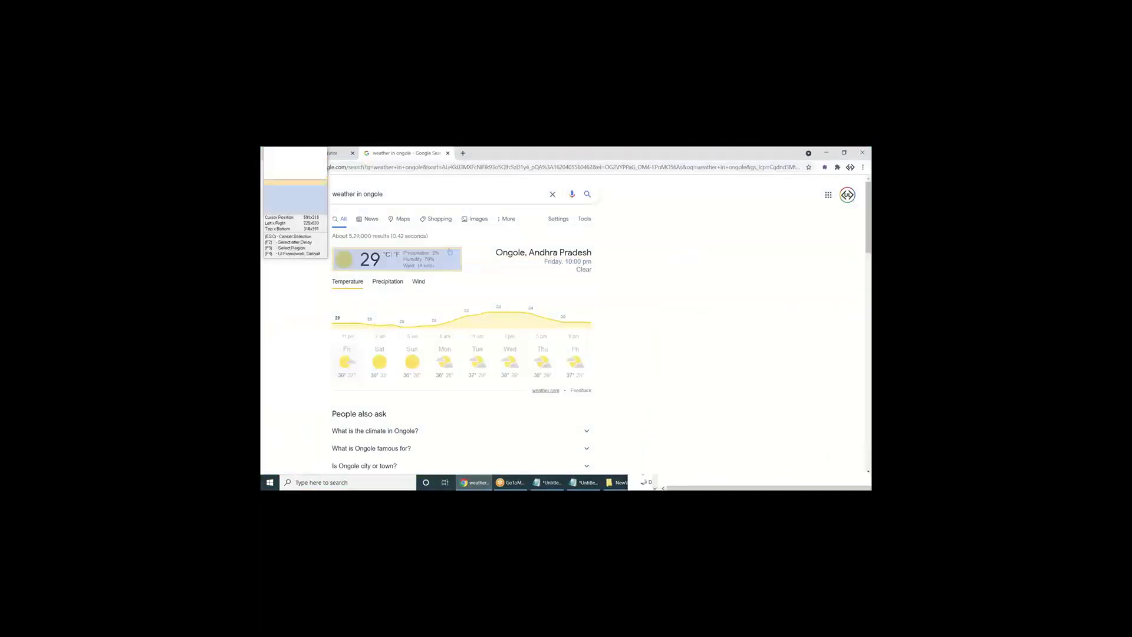
pyautogui.click(578, 386)
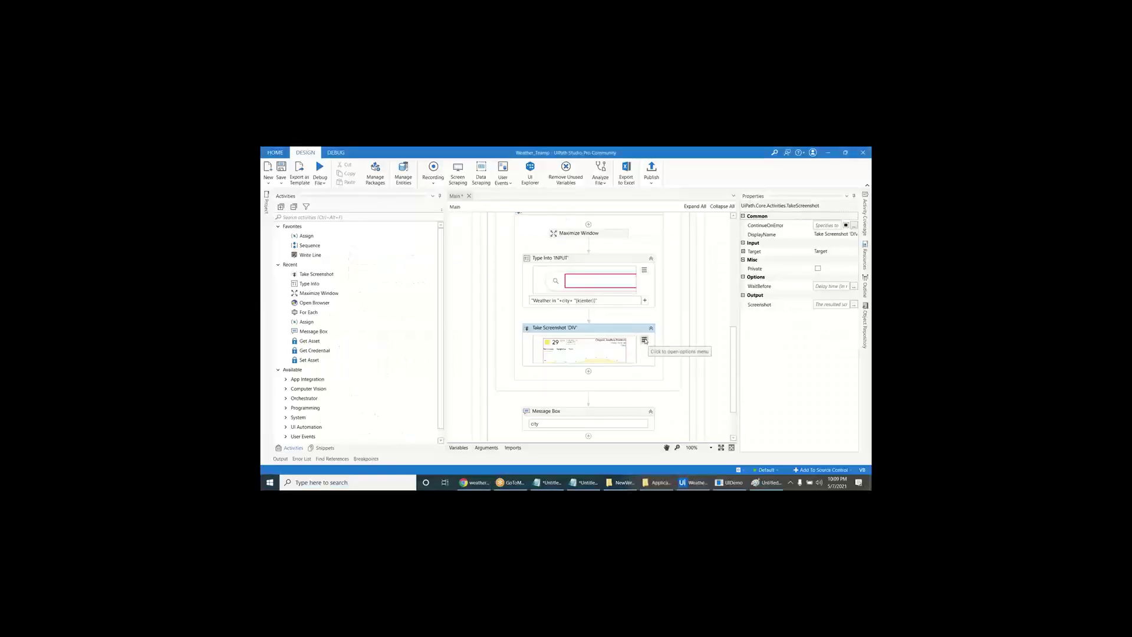
# - Open the screenshot target's selector in the Selector Editor
pyautogui.click(644, 341)
pyautogui.click(659, 352)
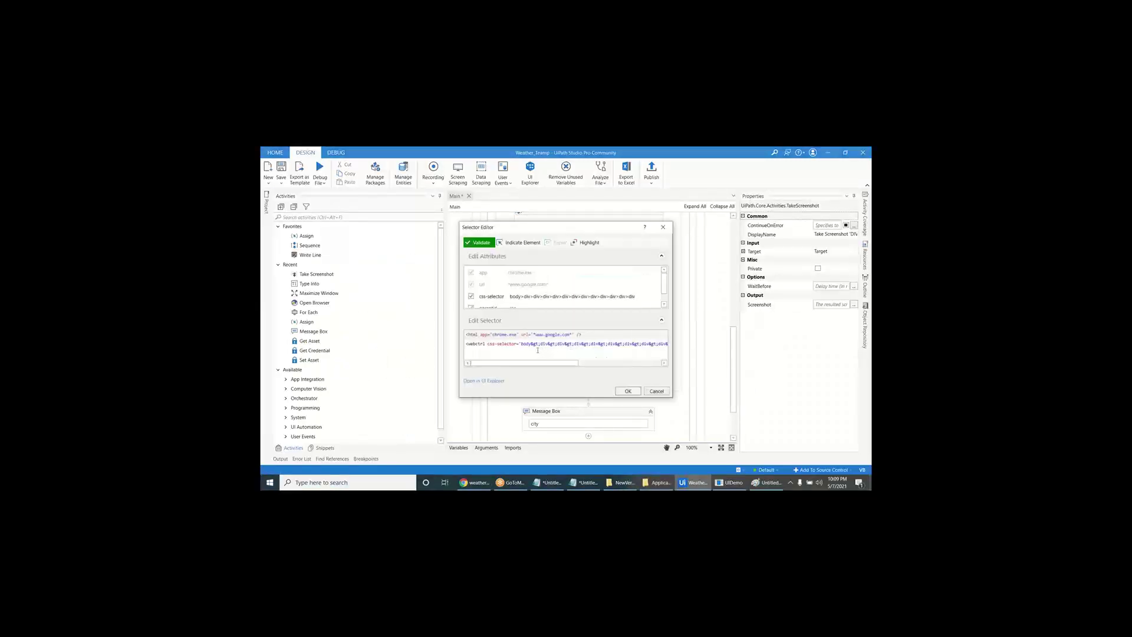
pyautogui.moveTo(538, 364); pyautogui.dragTo(499, 363)
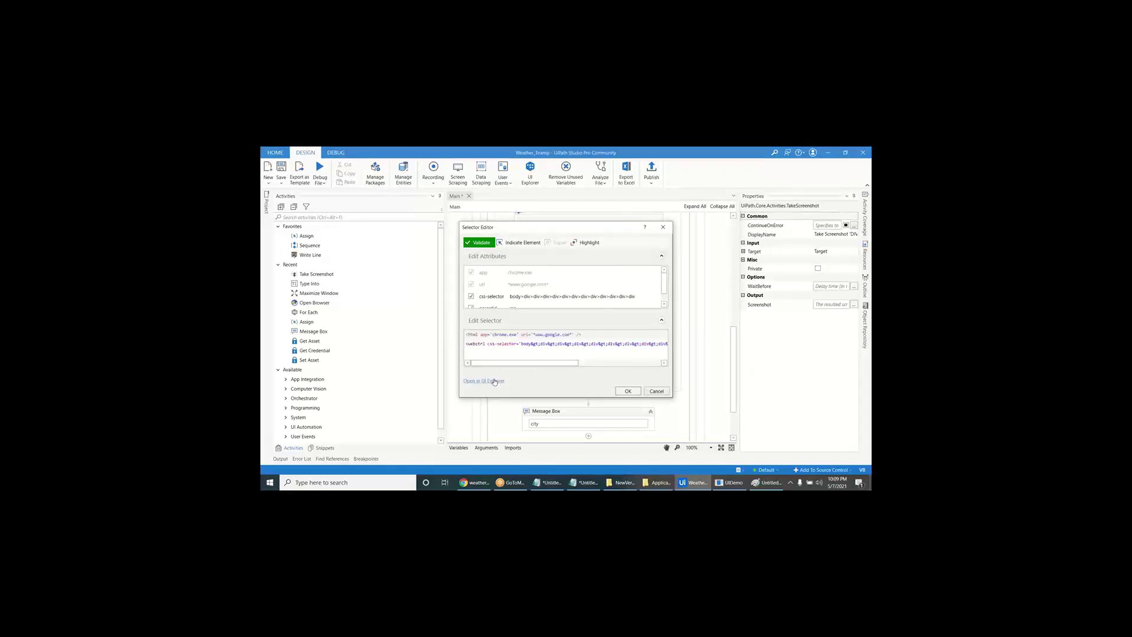
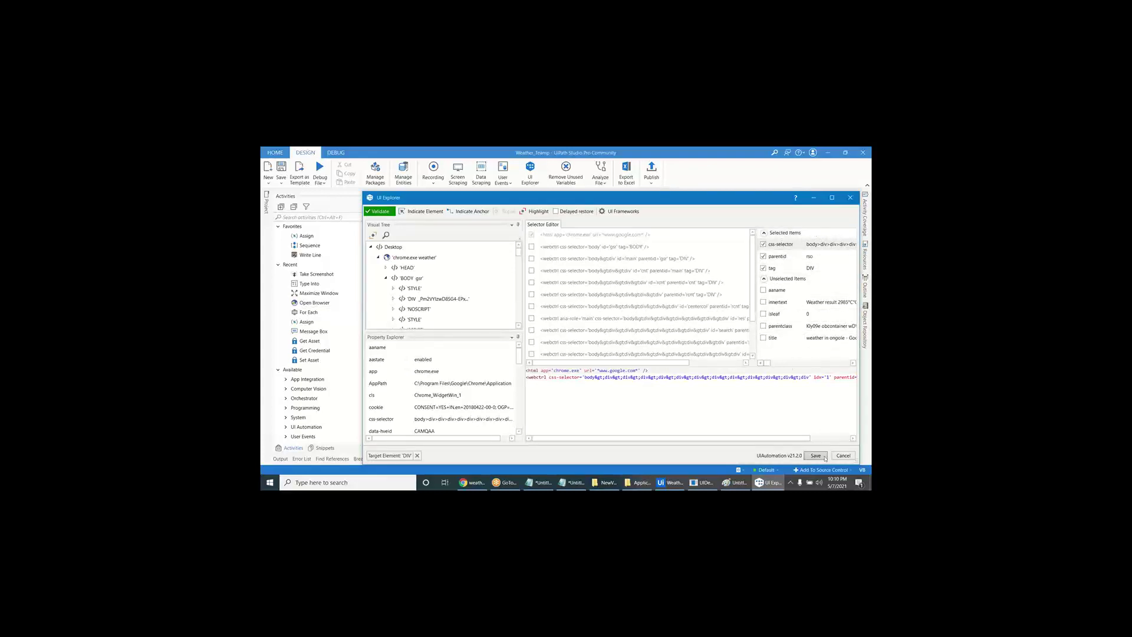
# - Search Google for Kakinada weather, then validate and highlight the weather selector there
pyautogui.click(472, 483)
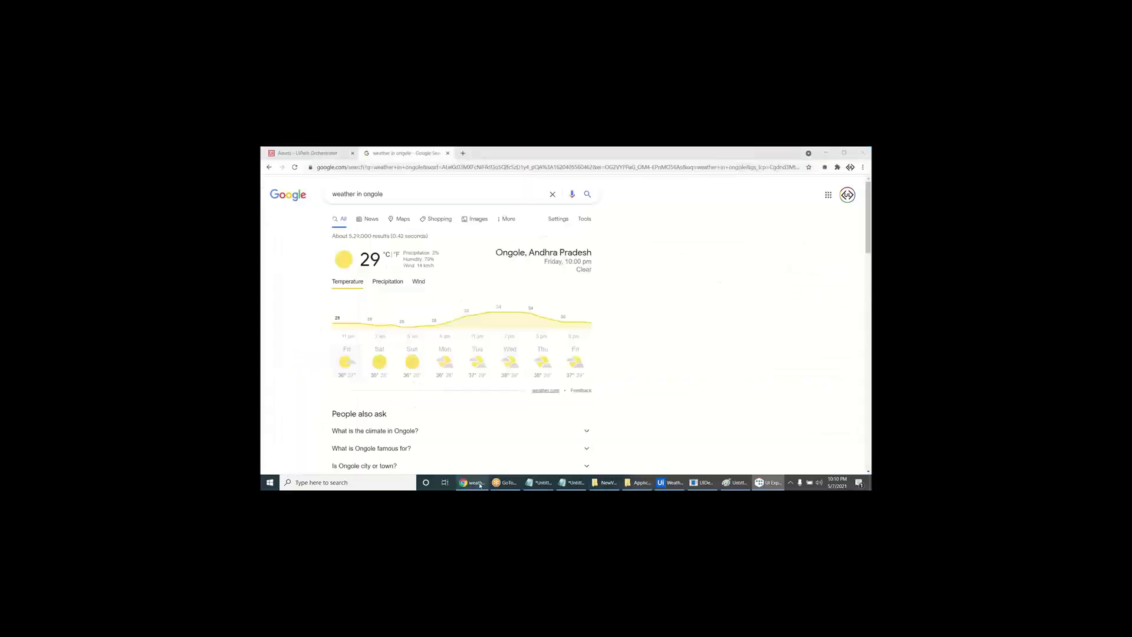
pyautogui.click(380, 194)
pyautogui.write('Kak')
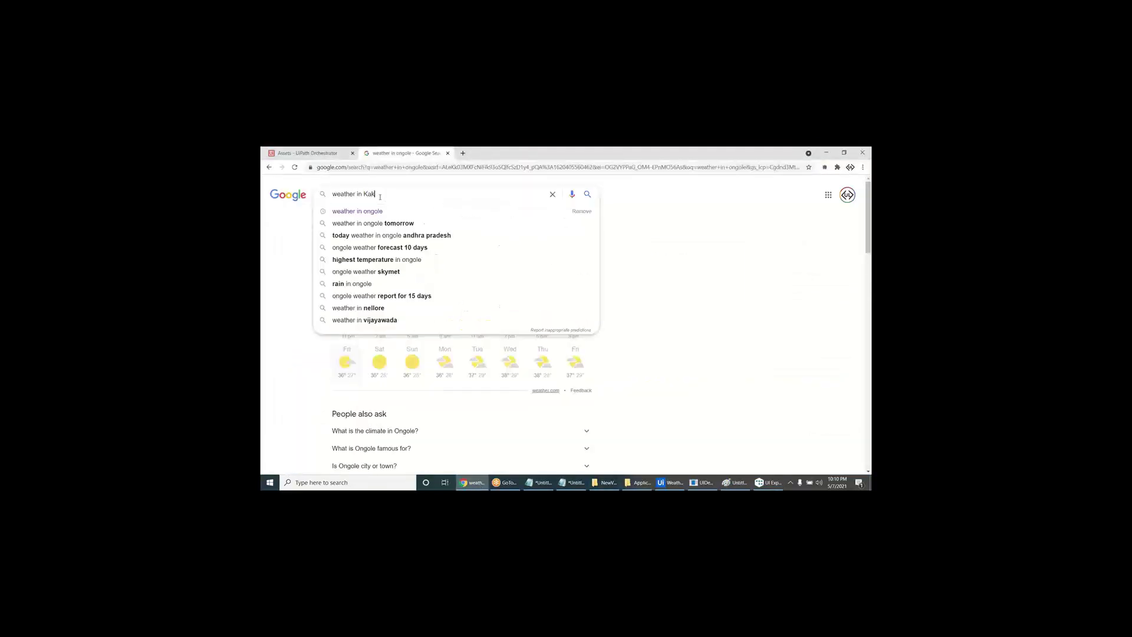
pyautogui.write('inada')
pyautogui.press('Return')
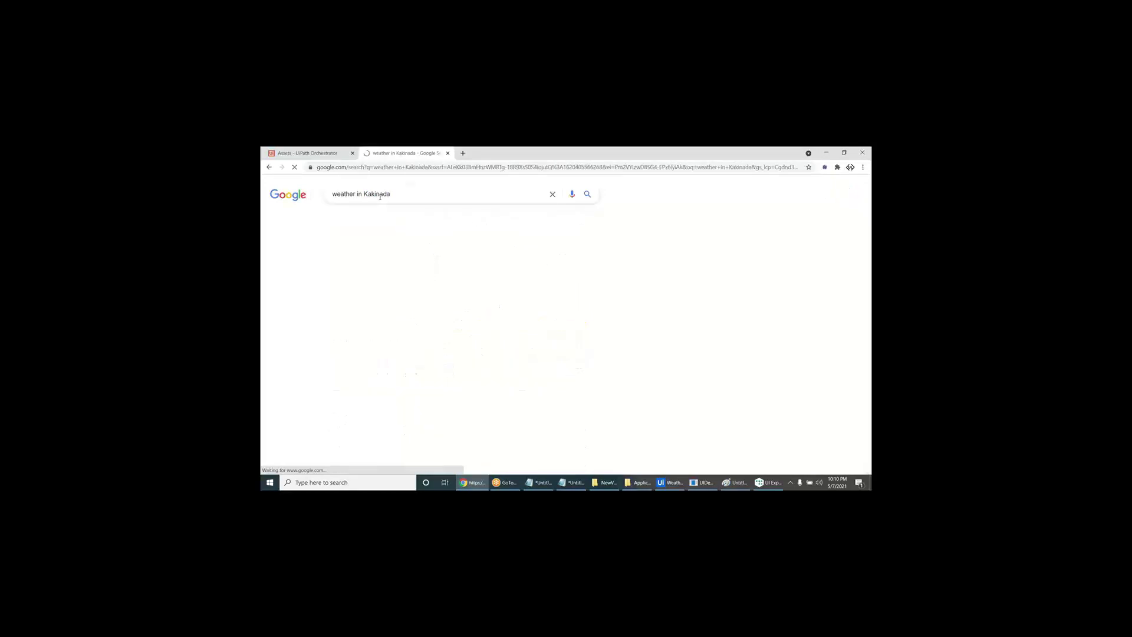
pyautogui.hotkey('alt', 'Tab')
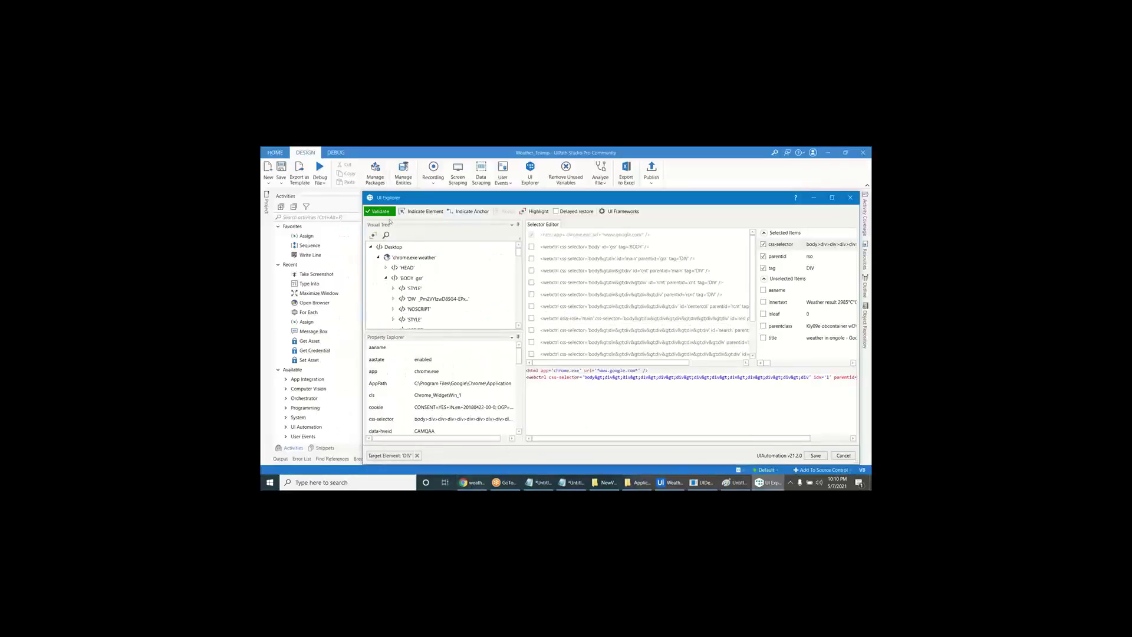
pyautogui.click(386, 211)
pyautogui.click(531, 212)
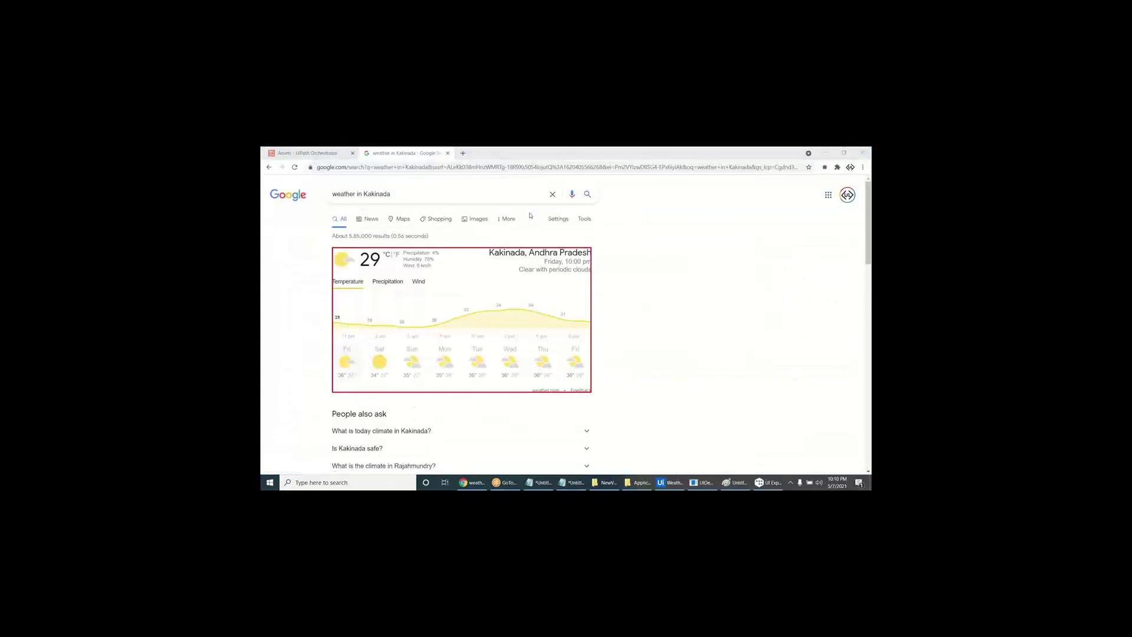
pyautogui.click(476, 489)
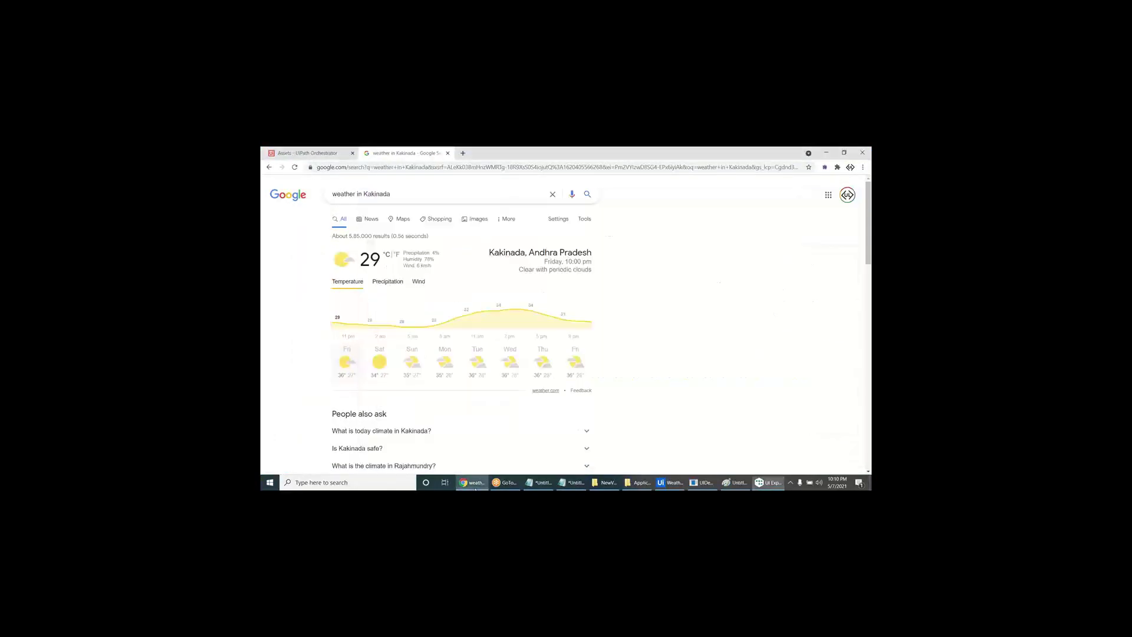
# - Change the Google search city to Hyderabad and return to UI Explorer
pyautogui.doubleClick(385, 194)
pyautogui.press('BackSpace')
pyautogui.write('Hyderabad')
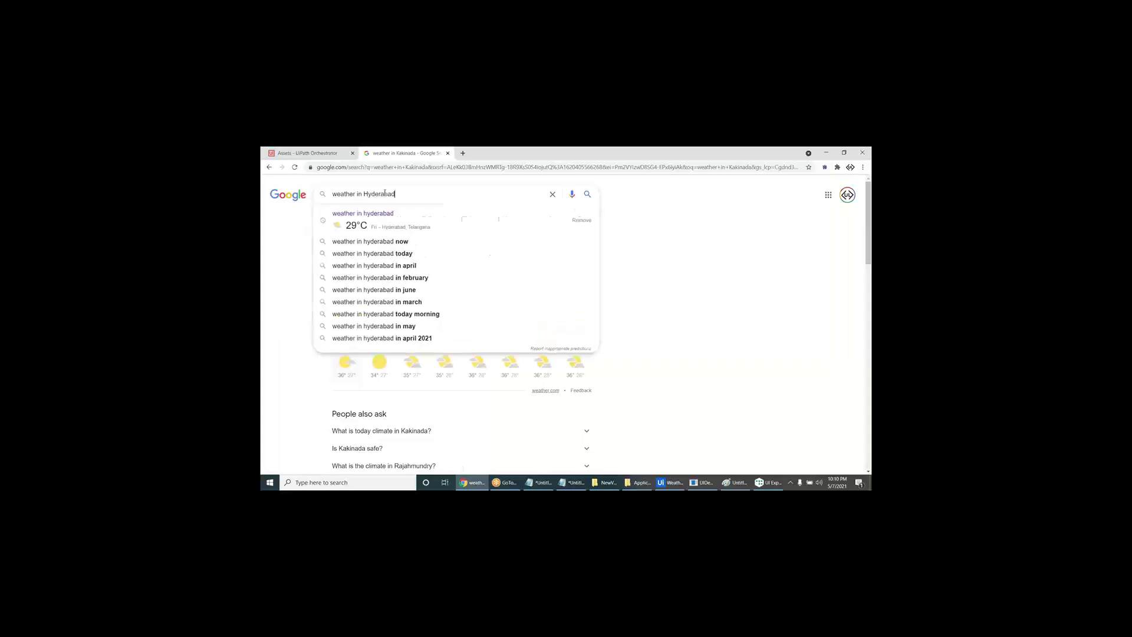
pyautogui.press('Return')
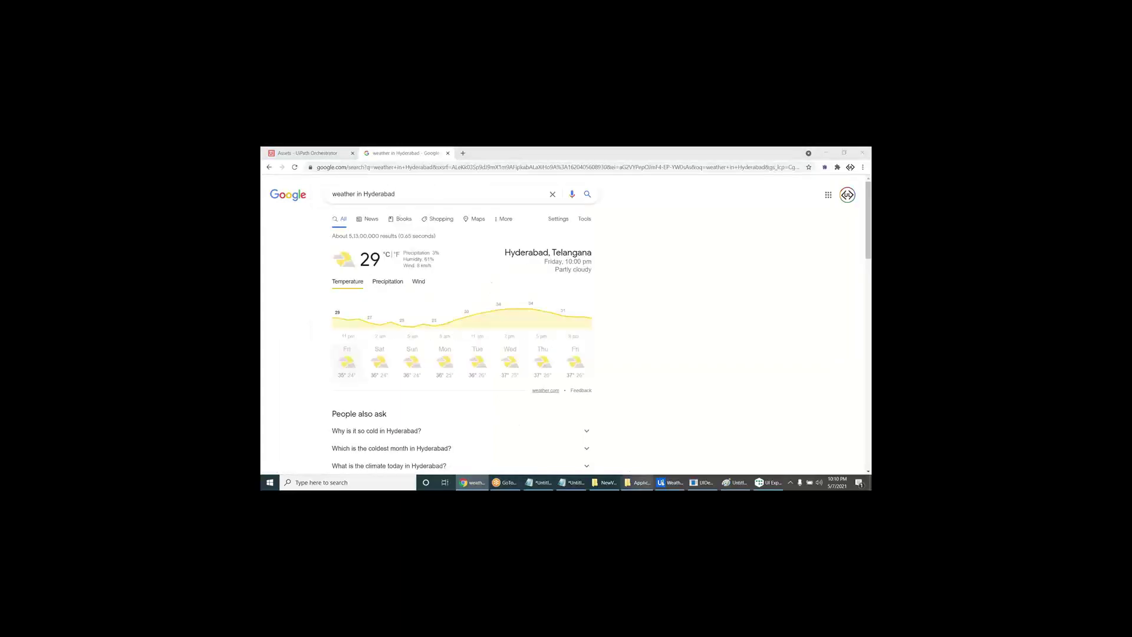
pyautogui.click(768, 483)
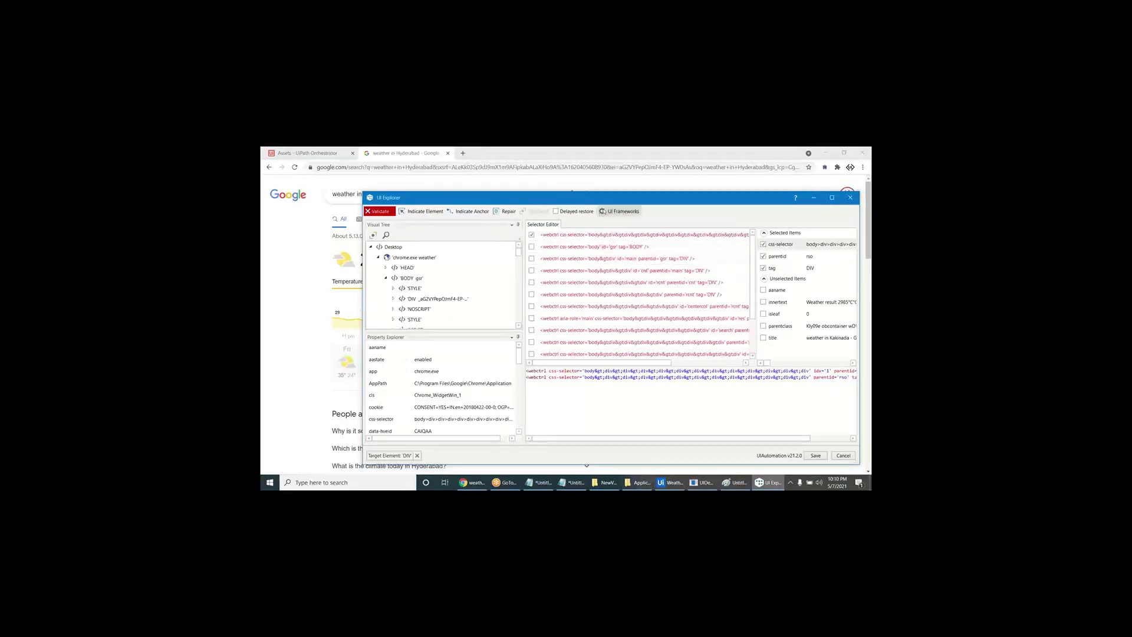
# - Re-pick the forecast panel, drop css-selector, strip innertext digits, then validate and highlight
pyautogui.moveTo(609, 200); pyautogui.dragTo(584, 194)
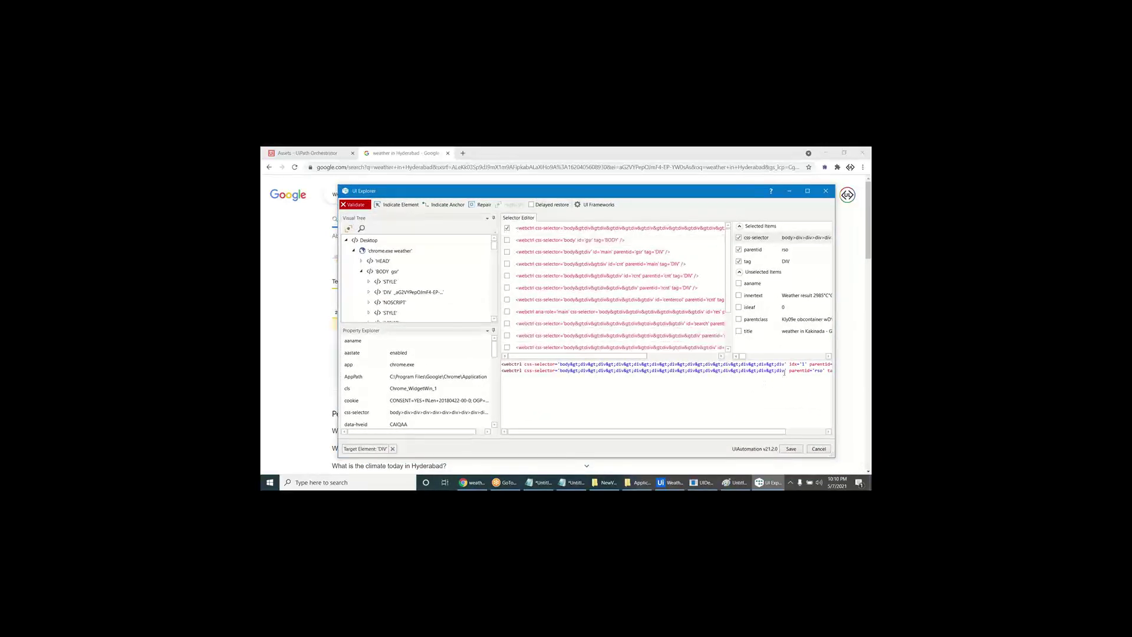
pyautogui.keyDown('shift'); pyautogui.click(605, 371); pyautogui.keyUp('shift')
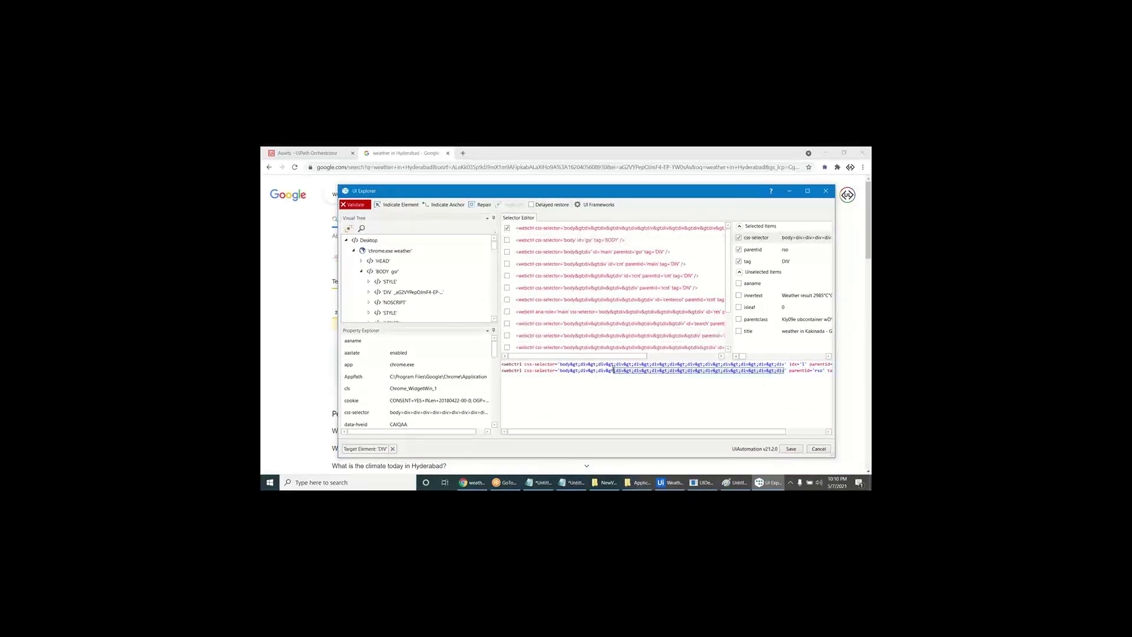
pyautogui.write('*')
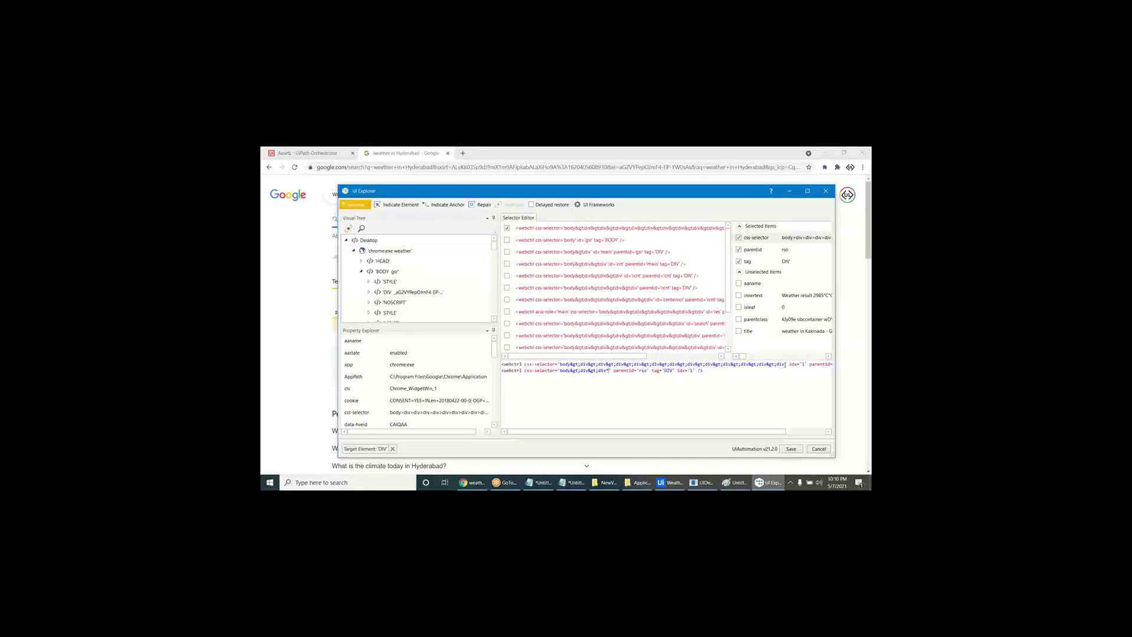
pyautogui.click(397, 205)
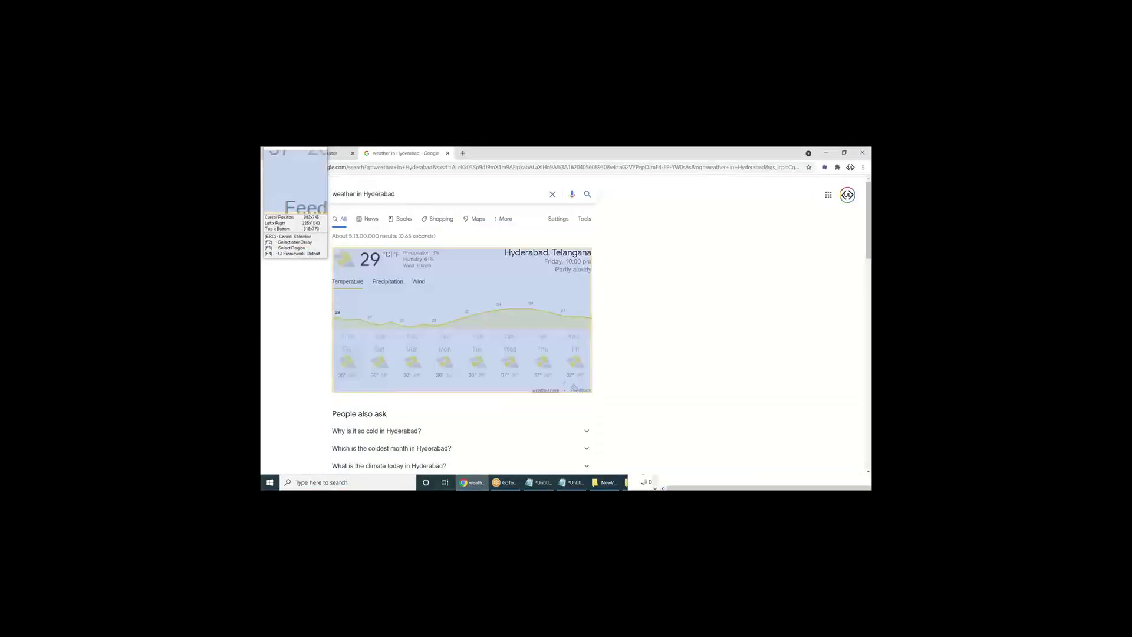
pyautogui.click(563, 387)
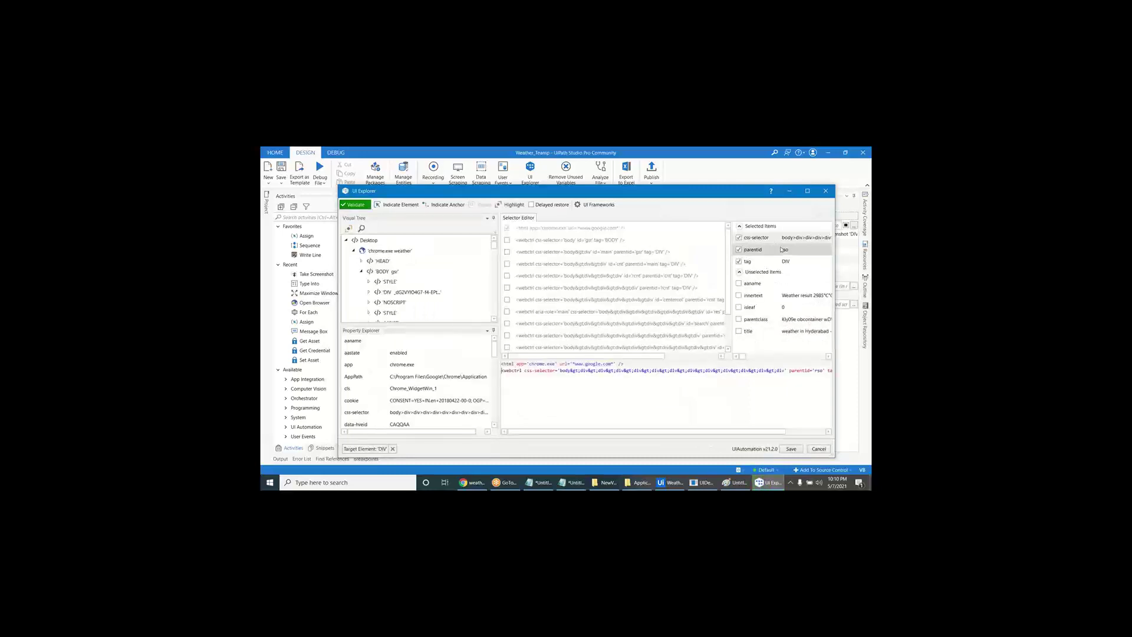
pyautogui.click(739, 237)
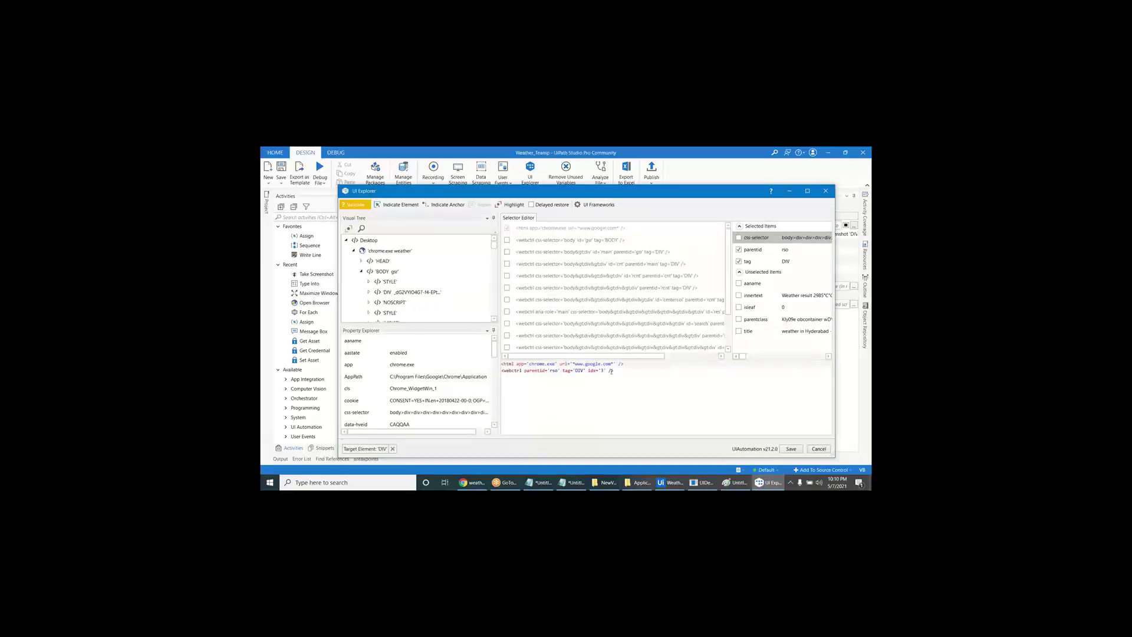
pyautogui.click(739, 294)
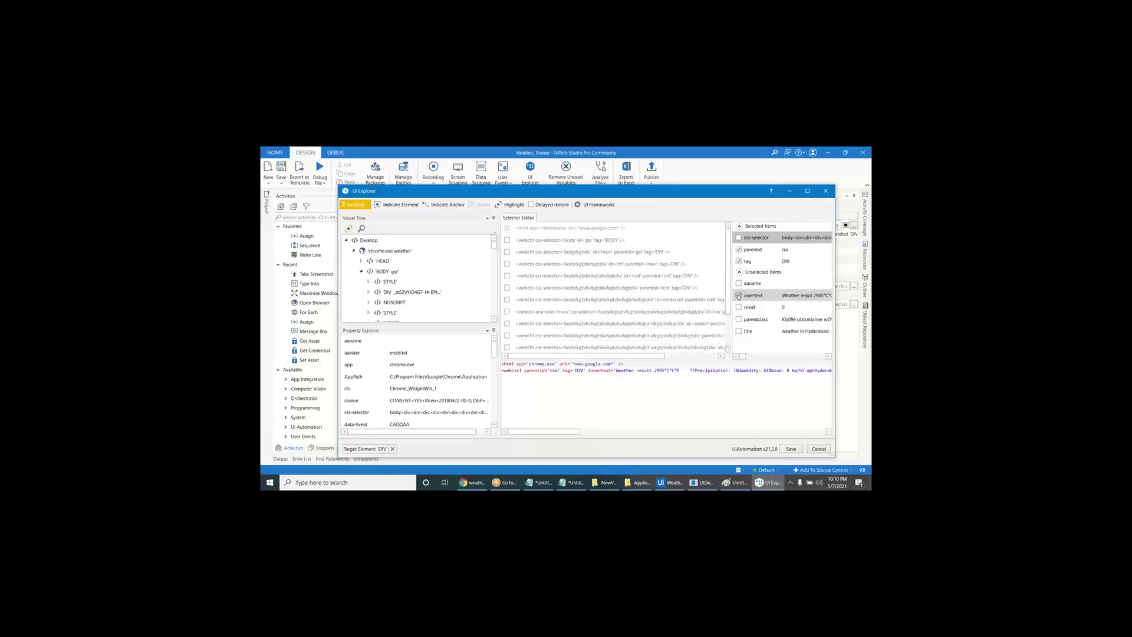
pyautogui.click(653, 371)
pyautogui.moveTo(577, 434); pyautogui.dragTo(865, 426)
pyautogui.keyDown('shift'); pyautogui.click(801, 370); pyautogui.keyUp('shift')
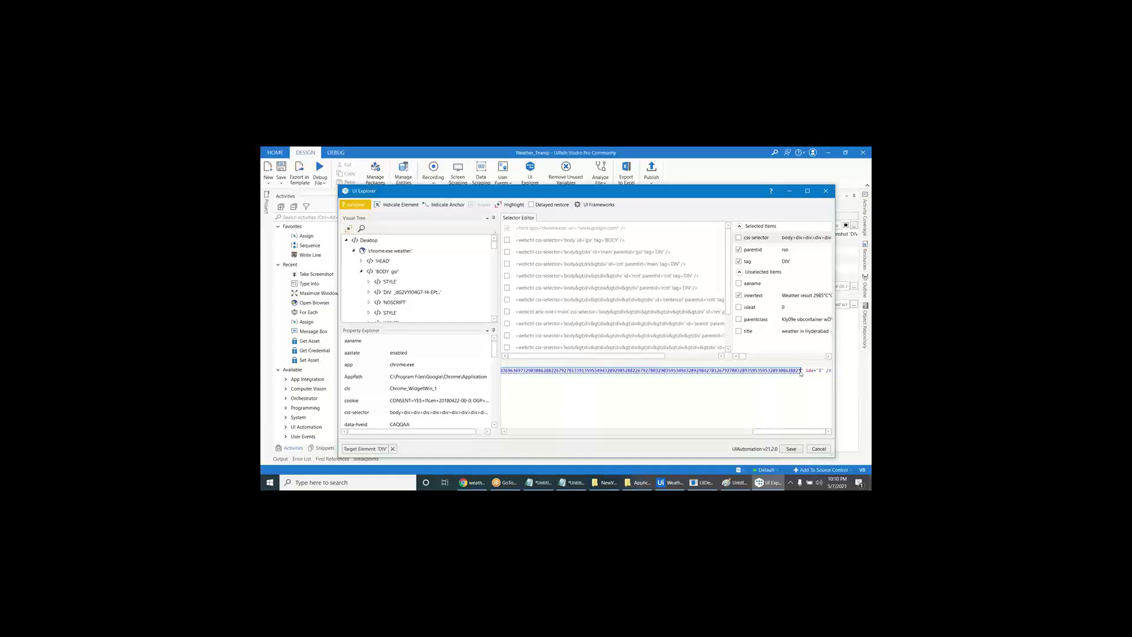
pyautogui.press('BackSpace')
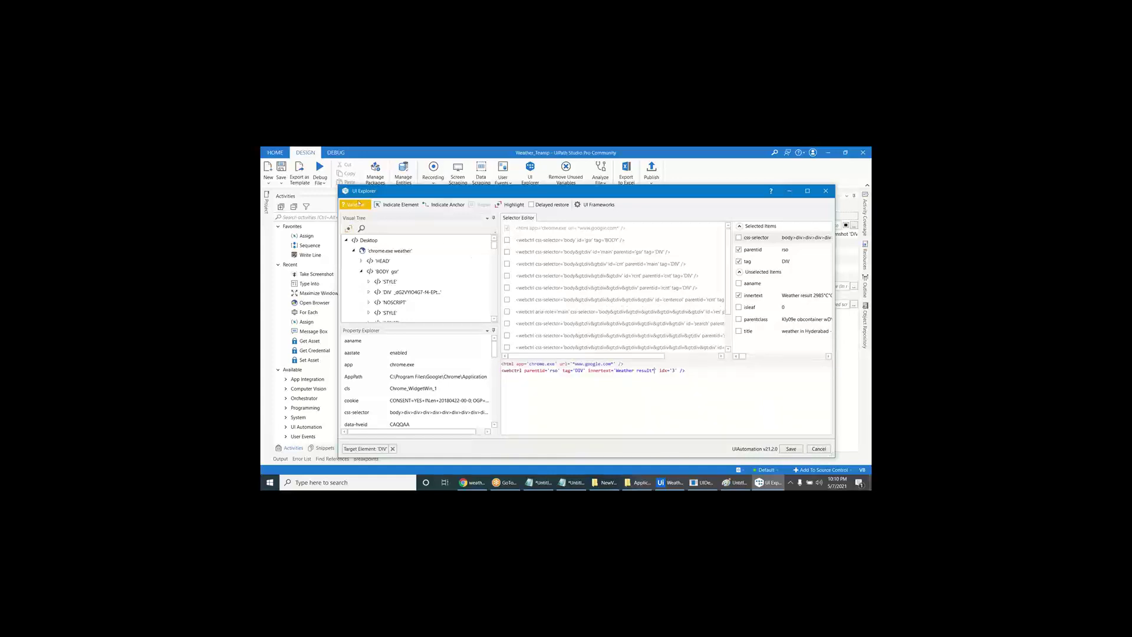
pyautogui.click(355, 205)
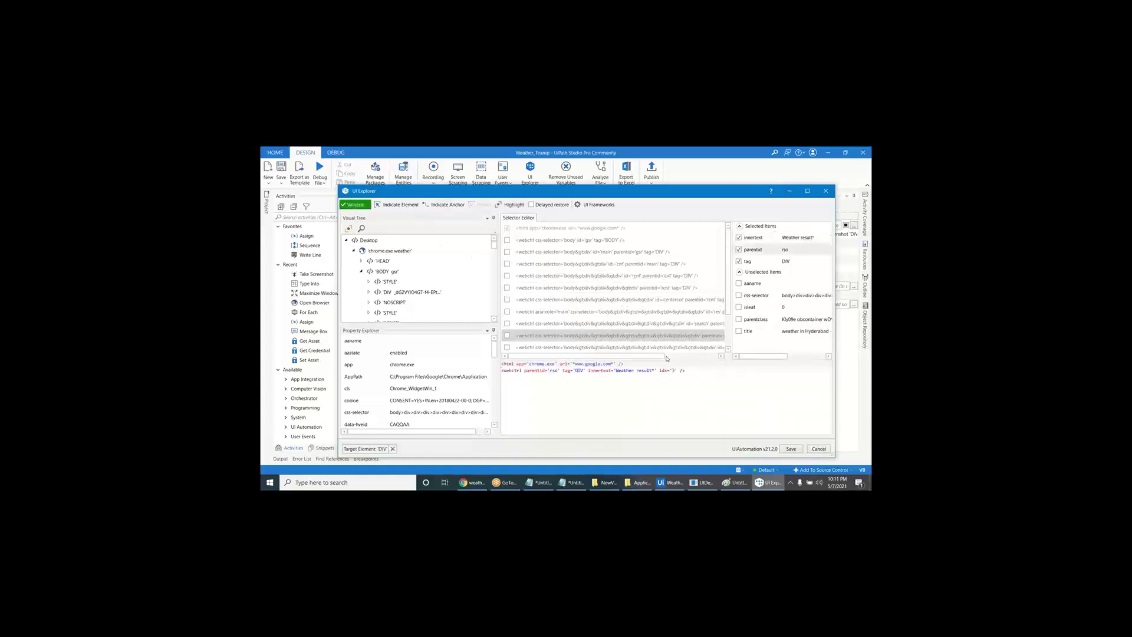
pyautogui.click(513, 206)
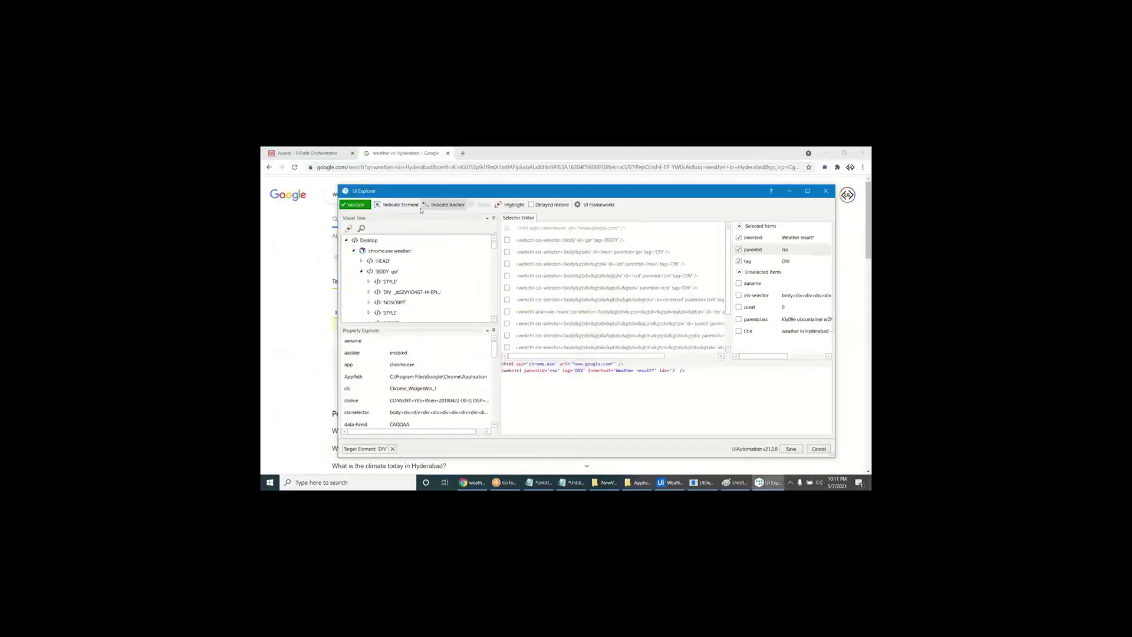
# - Re-indicate the 29 °C temperature block without css-selector and highlight the match
pyautogui.click(442, 206)
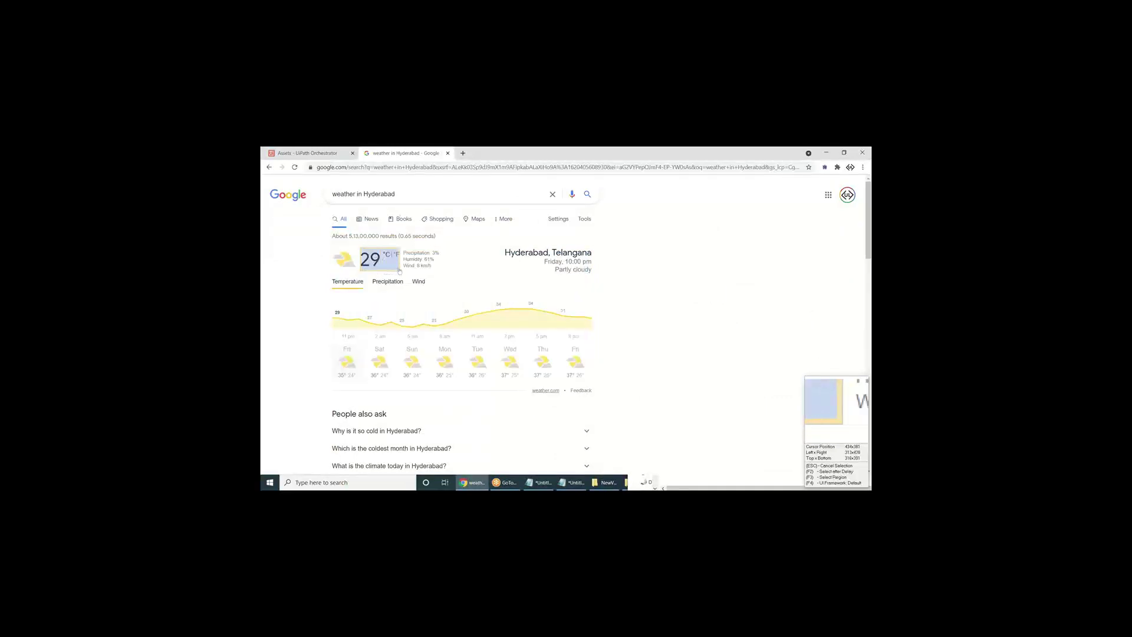
pyautogui.click(399, 271)
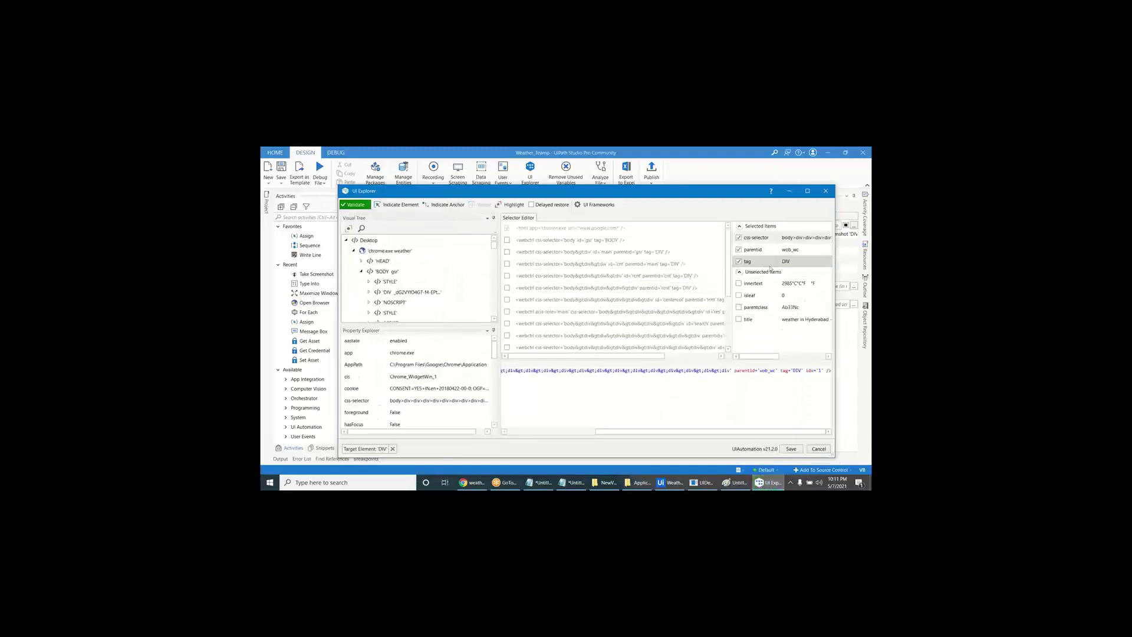
pyautogui.click(739, 237)
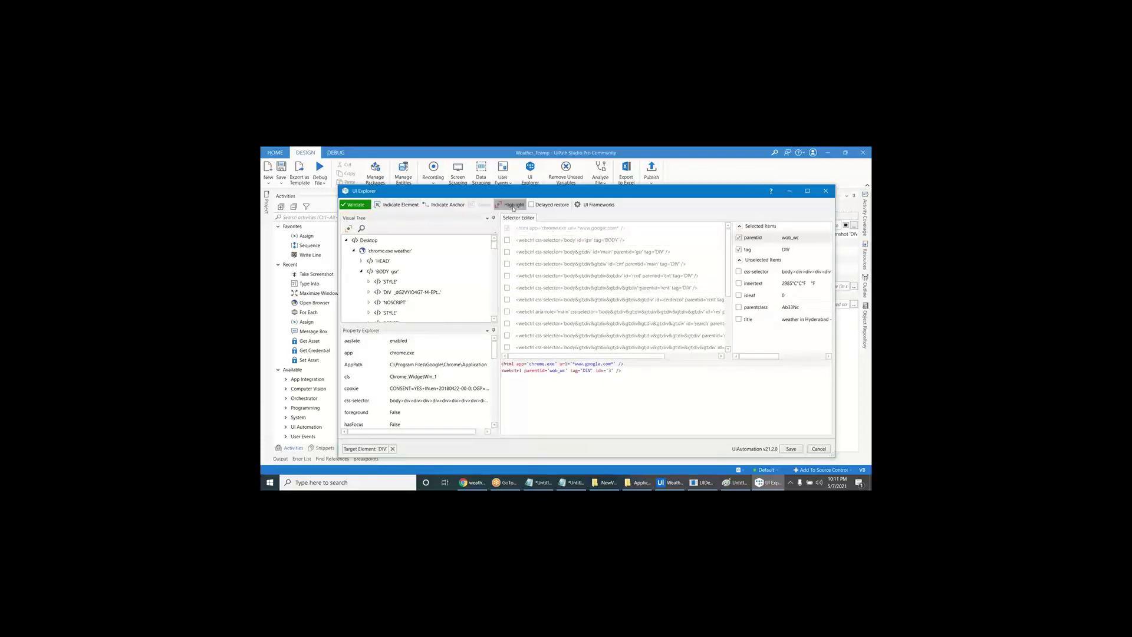
pyautogui.click(512, 206)
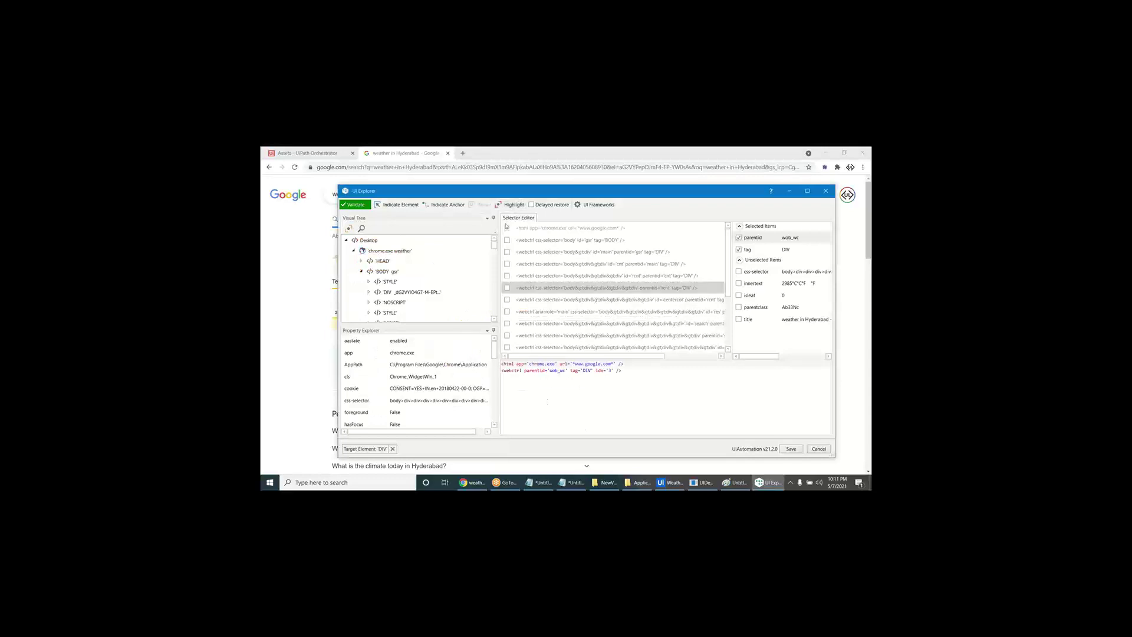
pyautogui.click(511, 204)
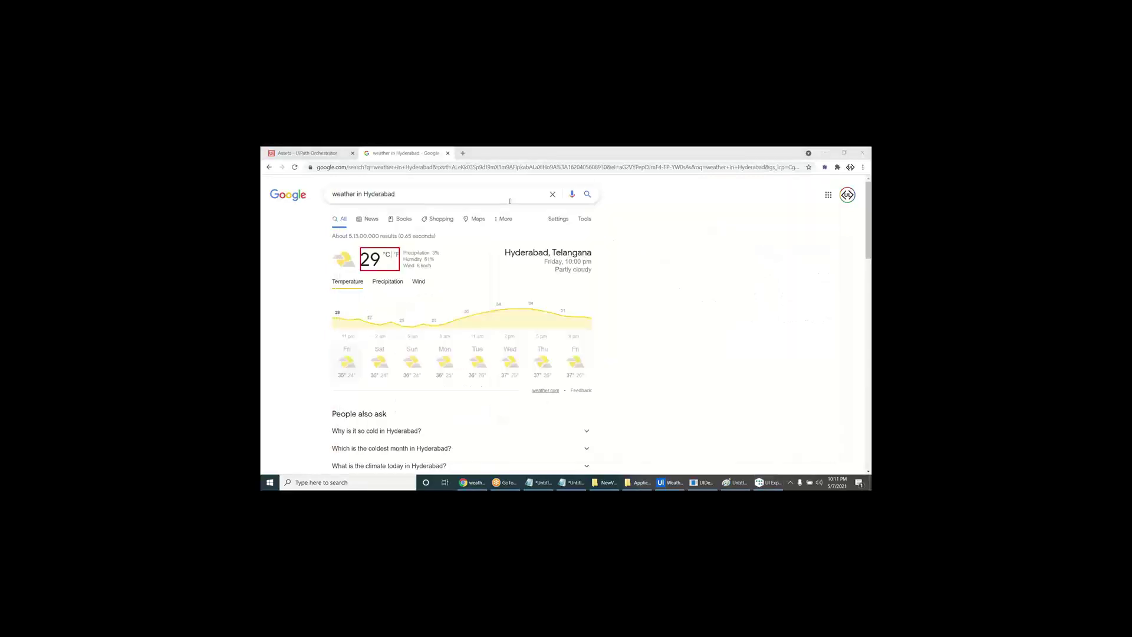
# - Search Ongole weather and highlight the selector's match on that page
pyautogui.click(472, 483)
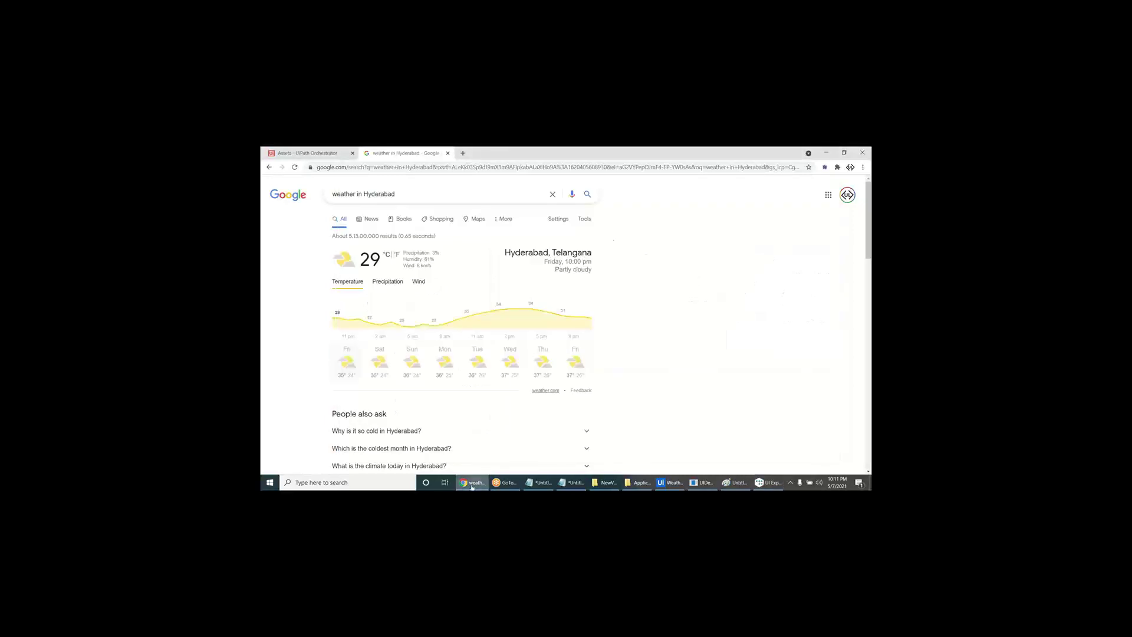
pyautogui.doubleClick(376, 199)
pyautogui.write('ongole')
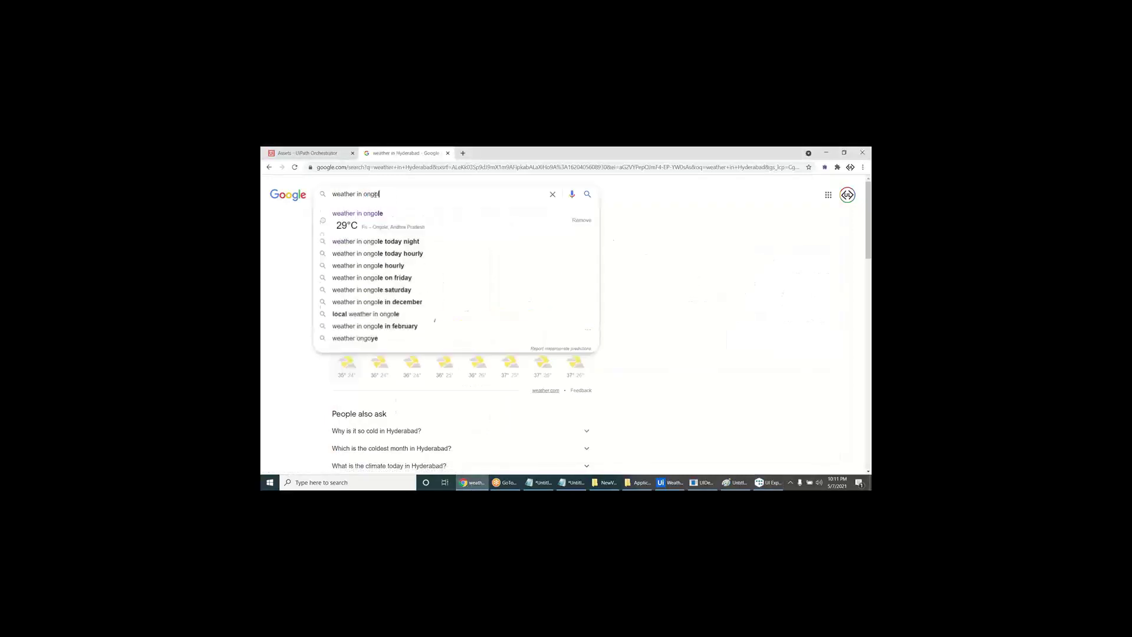
pyautogui.press('Return')
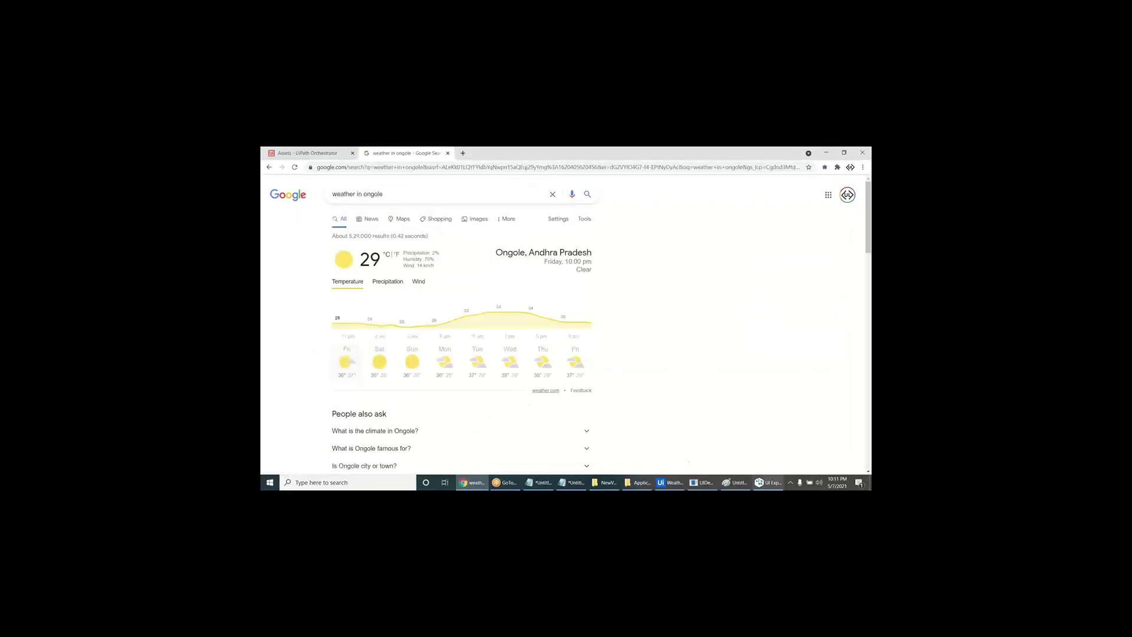
pyautogui.click(769, 482)
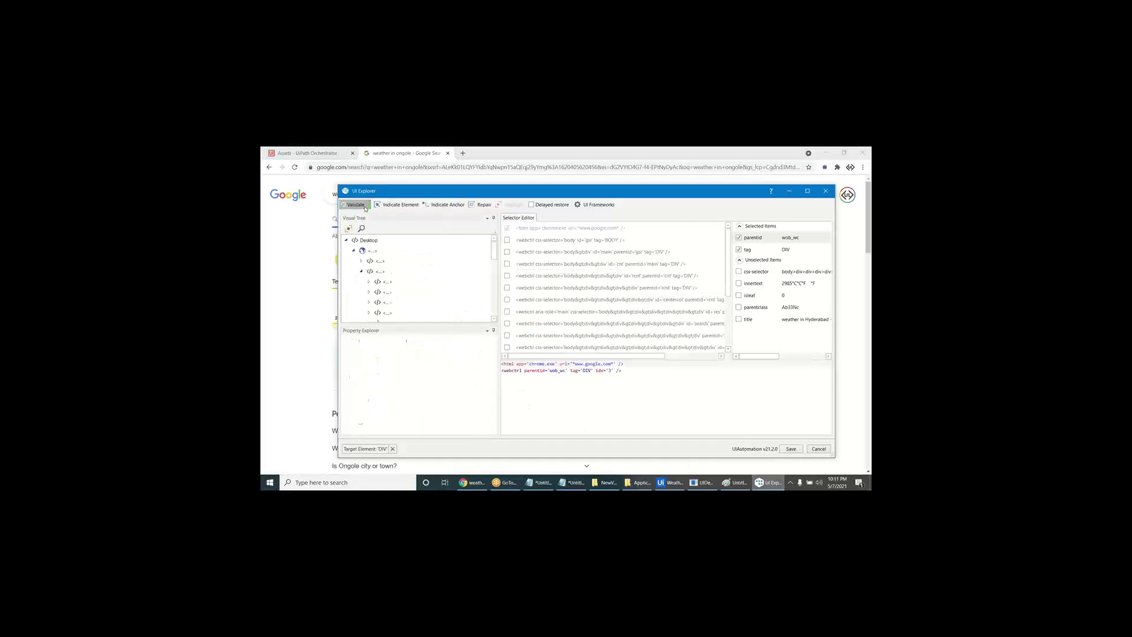
pyautogui.click(506, 206)
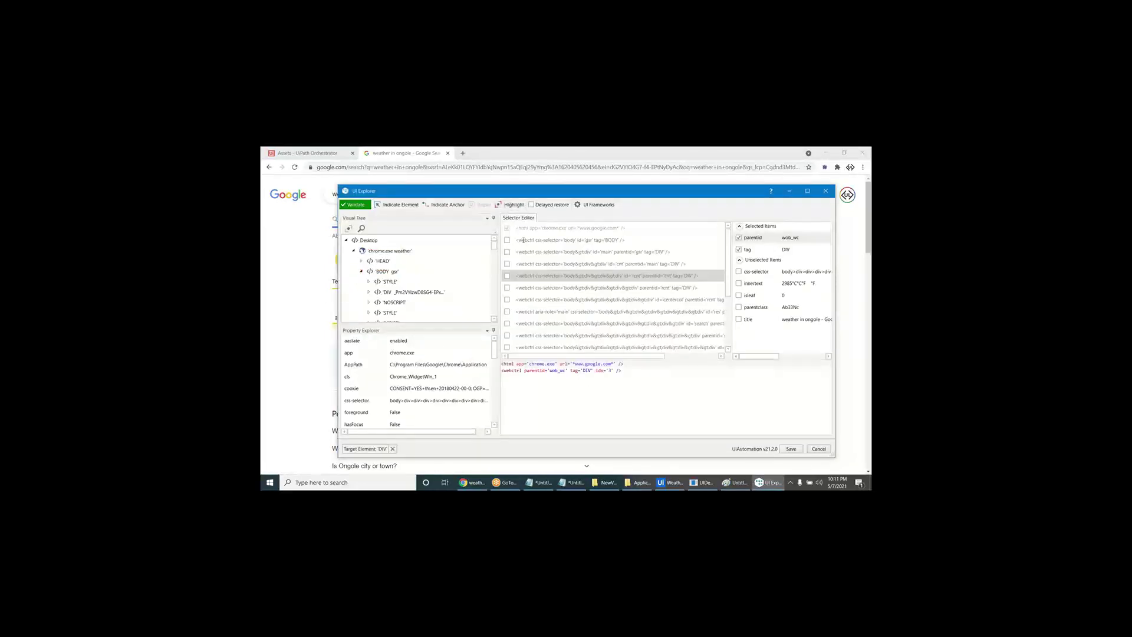
# - Switch the search to Chennai weather and validate the selector against it
pyautogui.click(768, 482)
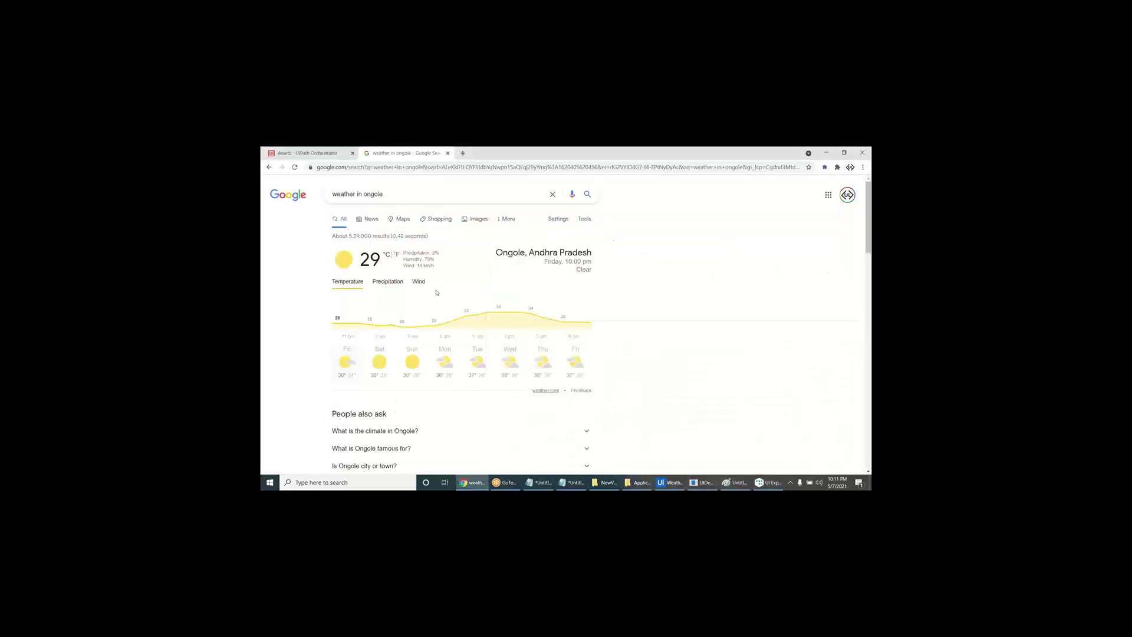
pyautogui.doubleClick(374, 194)
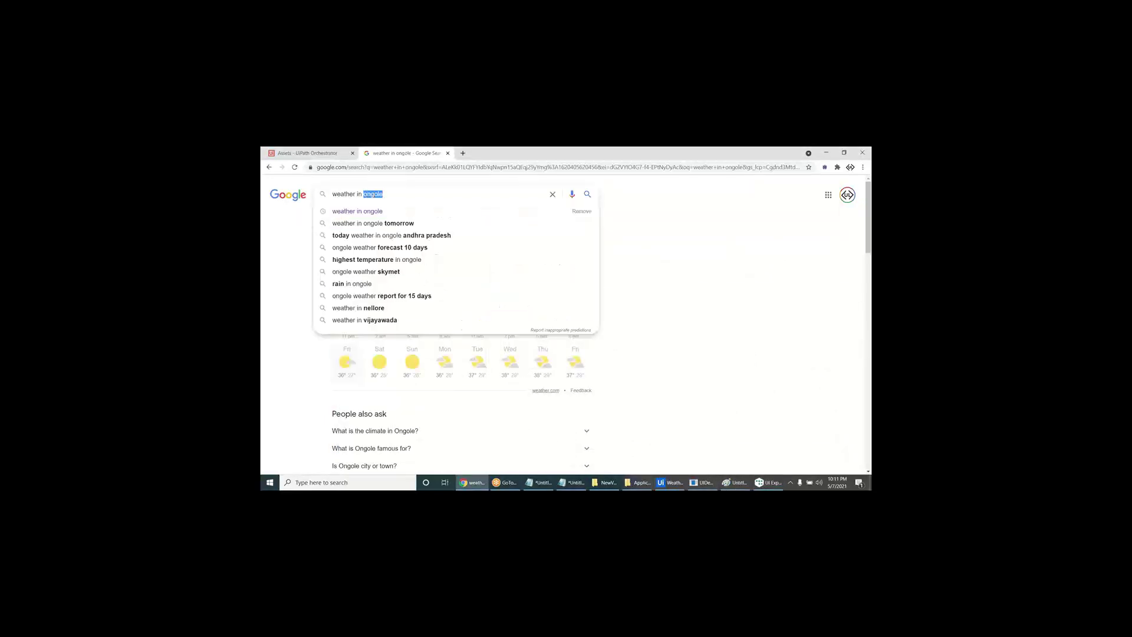
pyautogui.write('hyd')
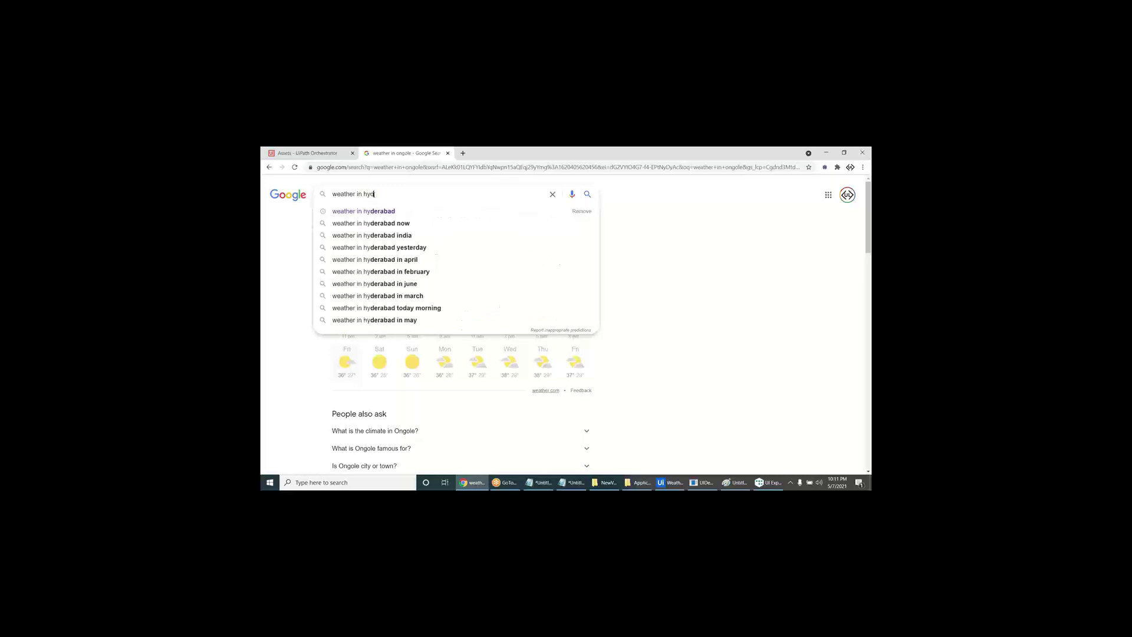
pyautogui.press('BackSpace')
pyautogui.press('BackSpace')
pyautogui.write('chennai')
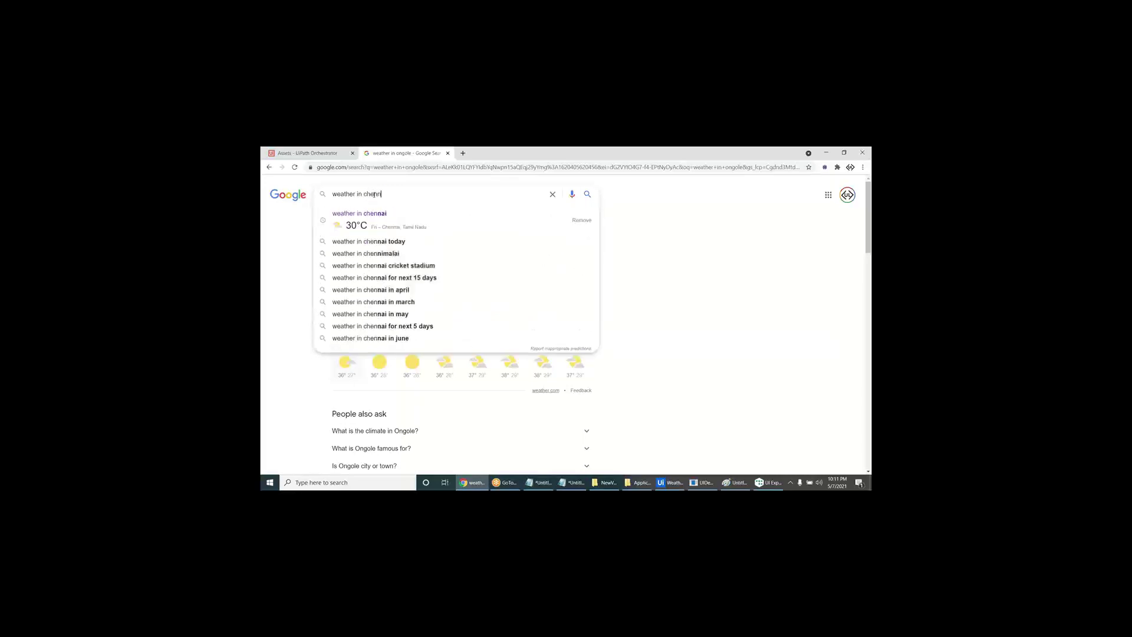
pyautogui.press('Return')
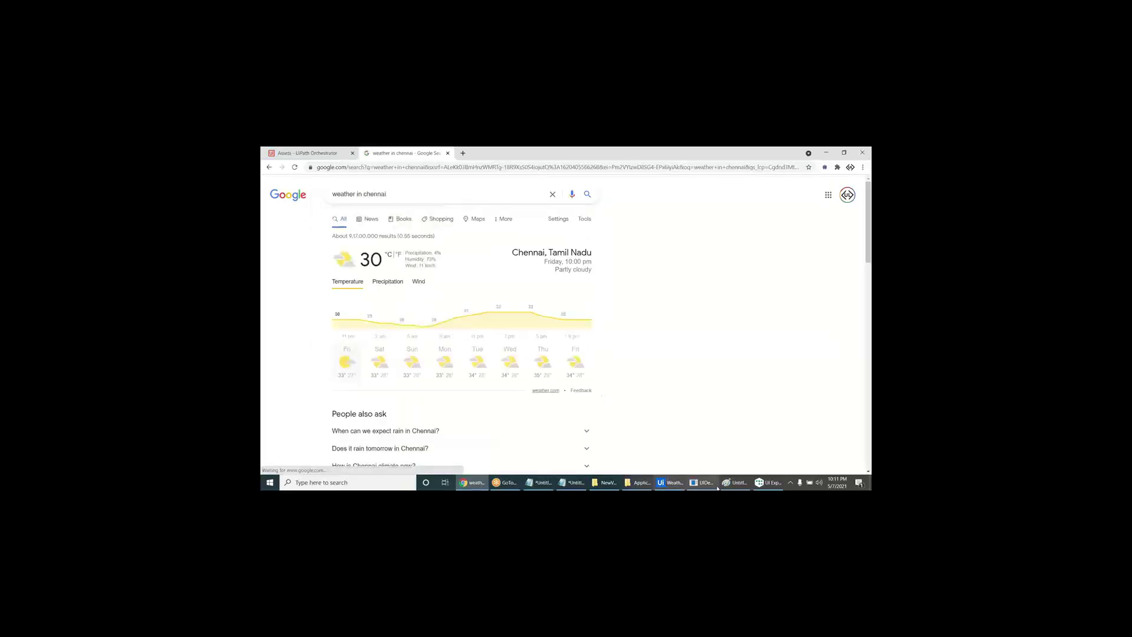
pyautogui.click(765, 484)
pyautogui.click(359, 207)
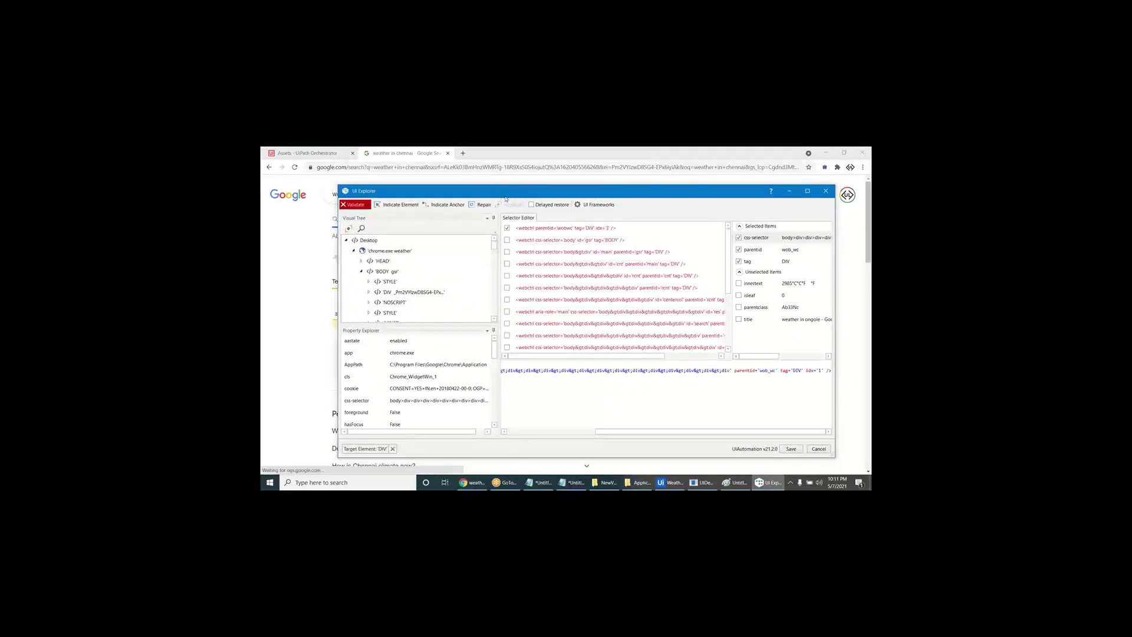
pyautogui.moveTo(498, 184)
pyautogui.mouseDown()
pyautogui.moveTo(529, 406)
pyautogui.moveTo(514, 180)
pyautogui.mouseUp()
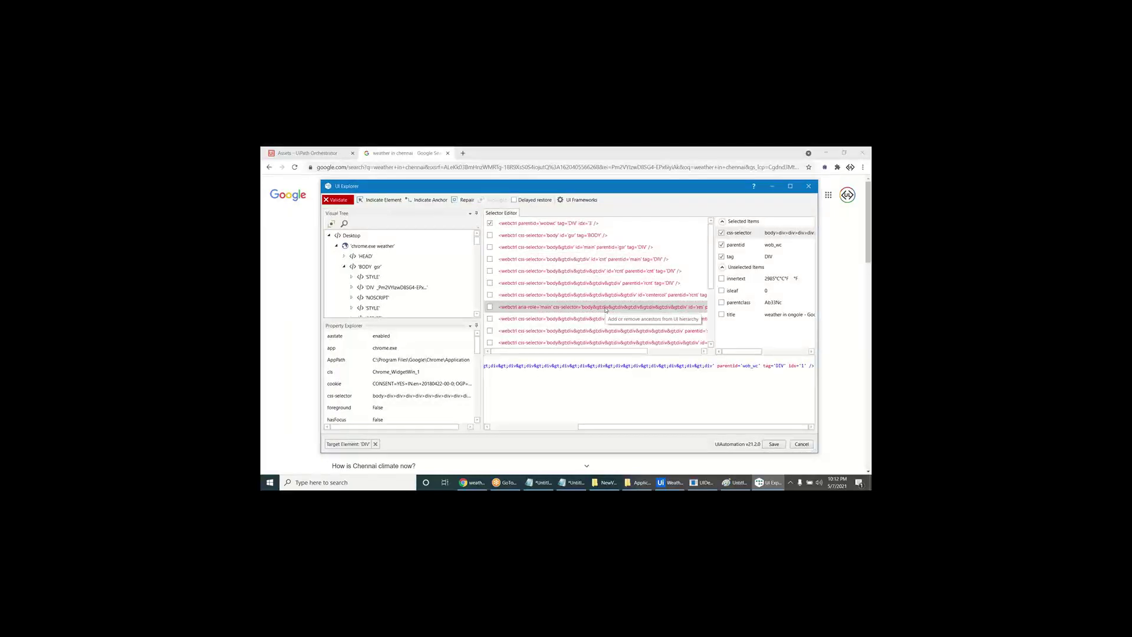
# - Re-pick the weather temperature block, remove css-selector, and validate the trimmed selector
pyautogui.click(809, 447)
pyautogui.click(624, 348)
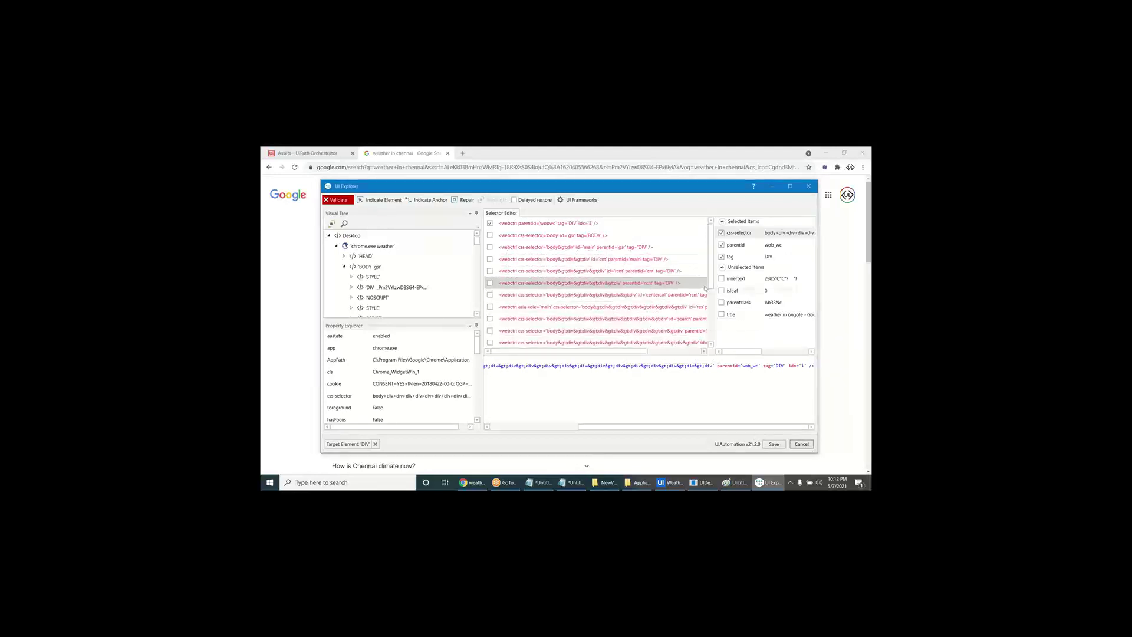
pyautogui.click(721, 302)
pyautogui.click(721, 233)
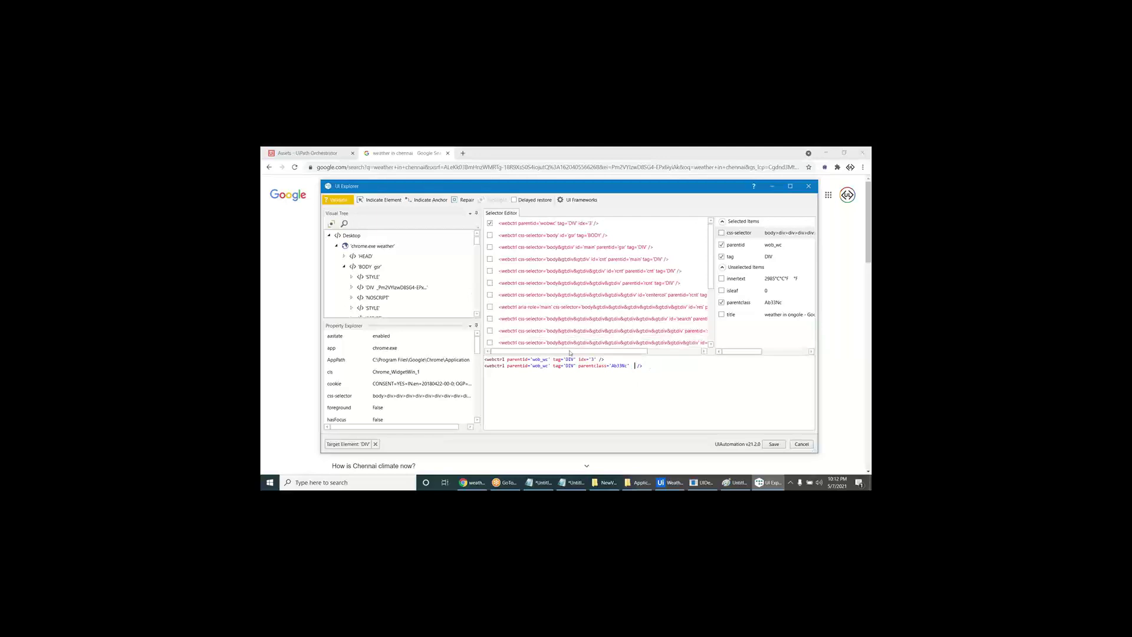
pyautogui.click(380, 200)
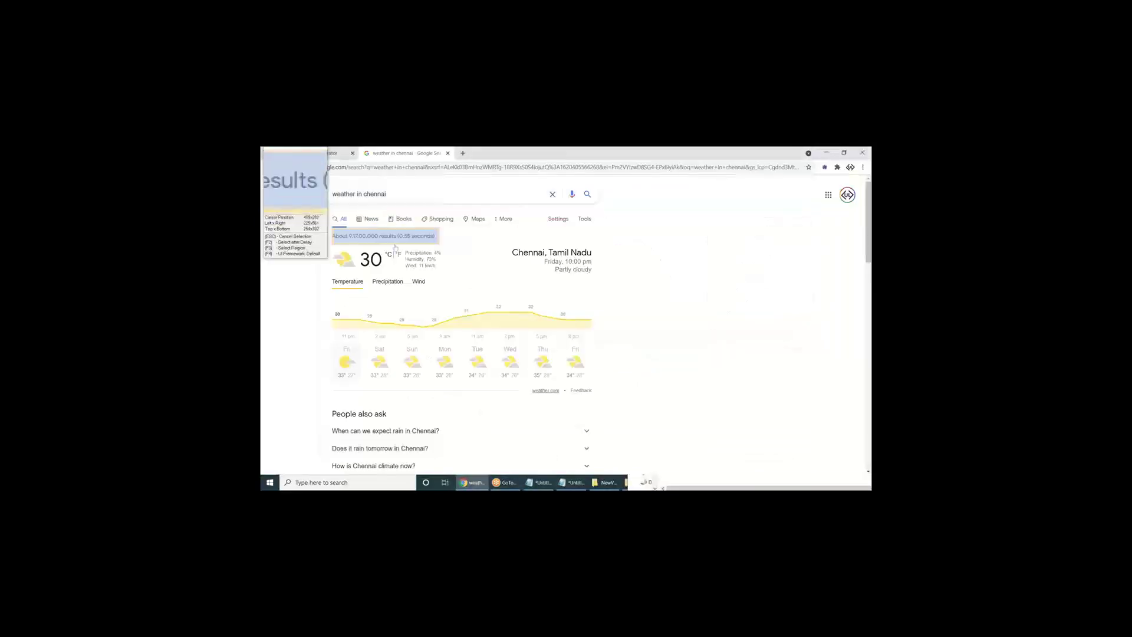
pyautogui.click(390, 265)
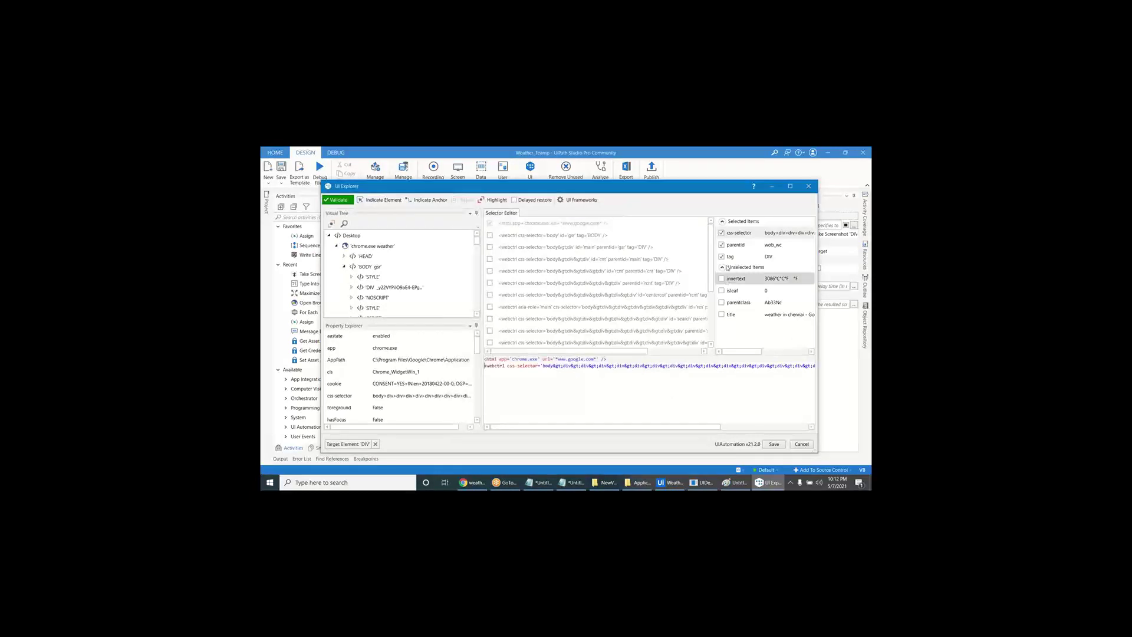
pyautogui.click(721, 232)
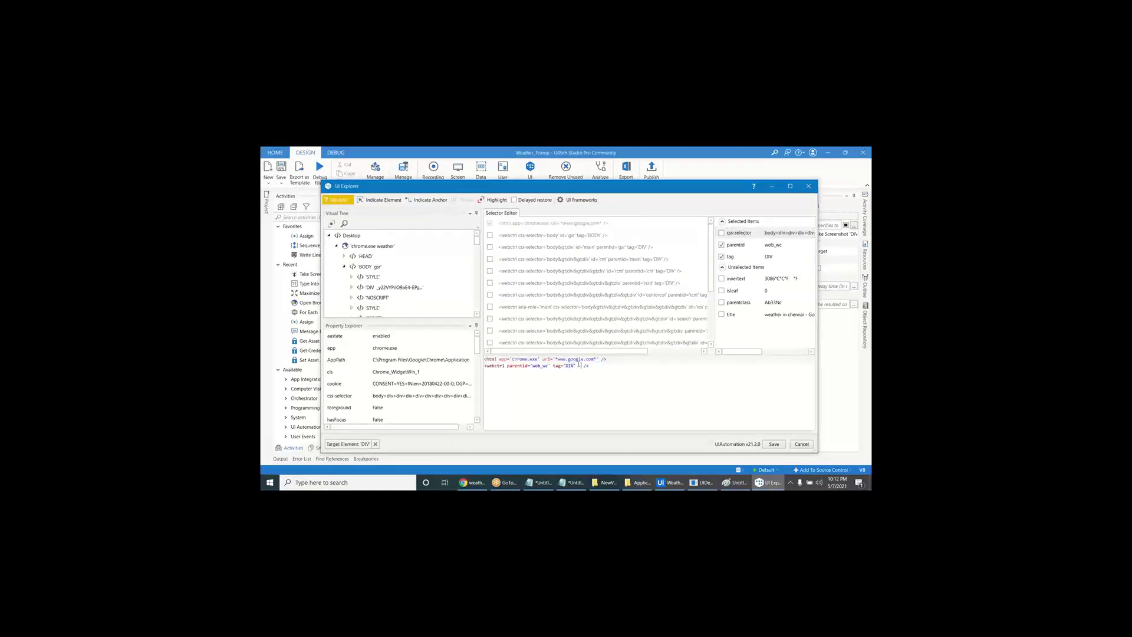
pyautogui.click(497, 200)
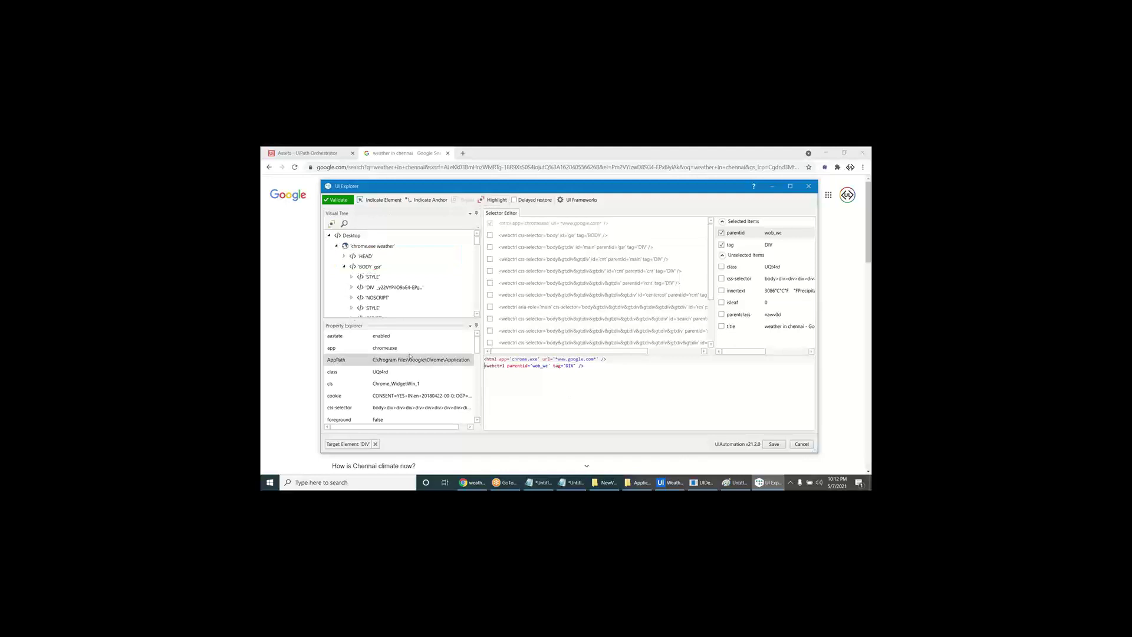
# - Search Kochi weather and highlight the selector's match on that page
pyautogui.click(380, 200)
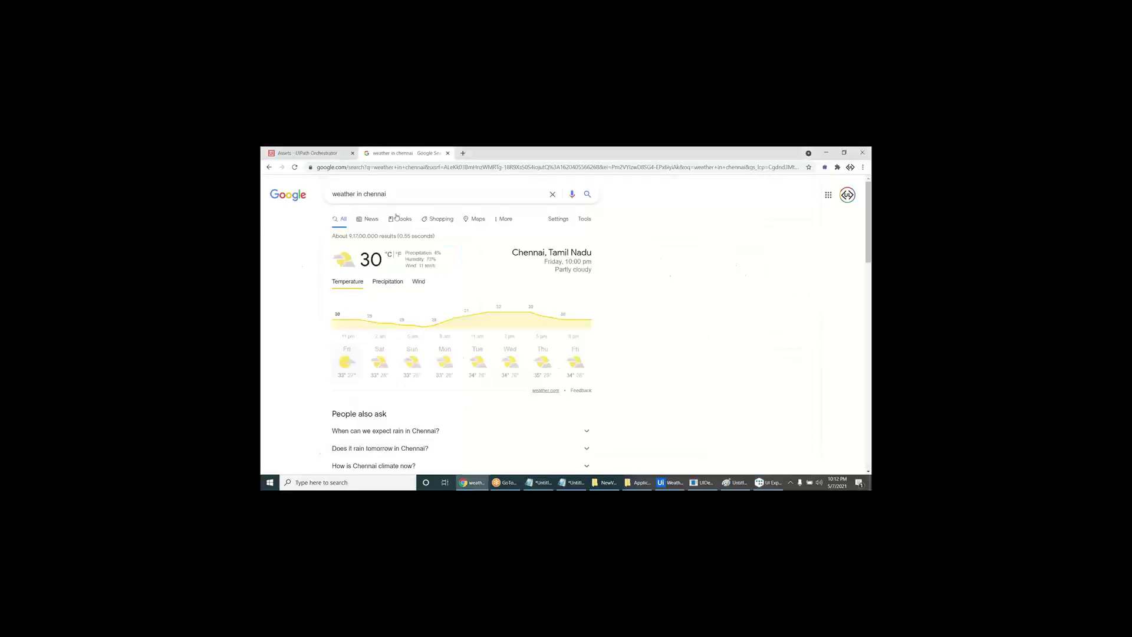
pyautogui.doubleClick(384, 195)
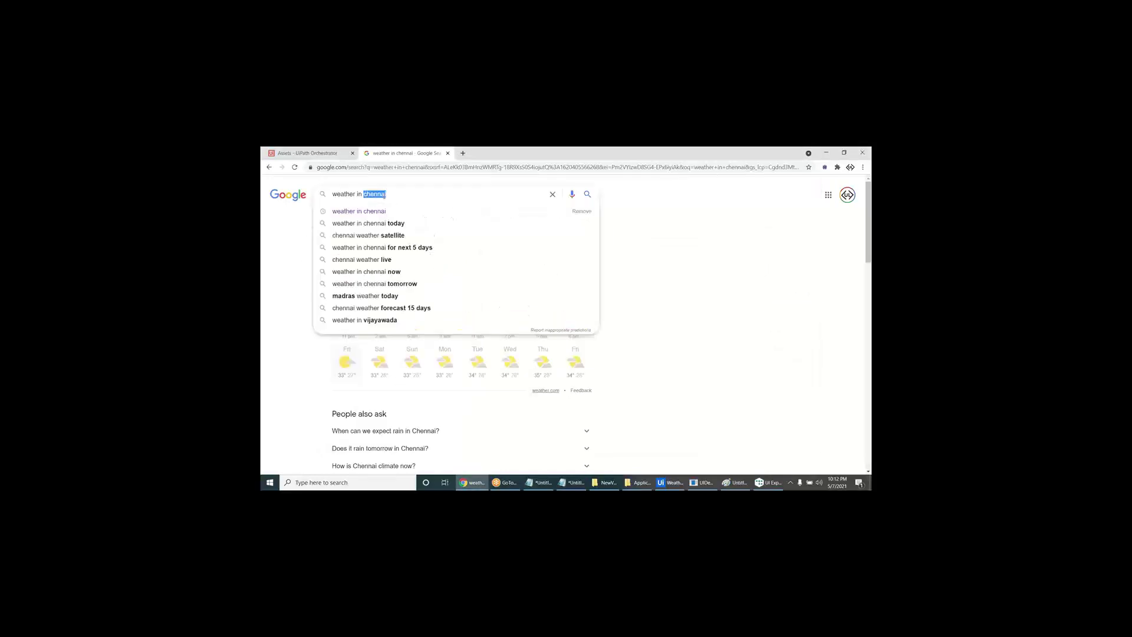
pyautogui.write('kochi')
pyautogui.press('Return')
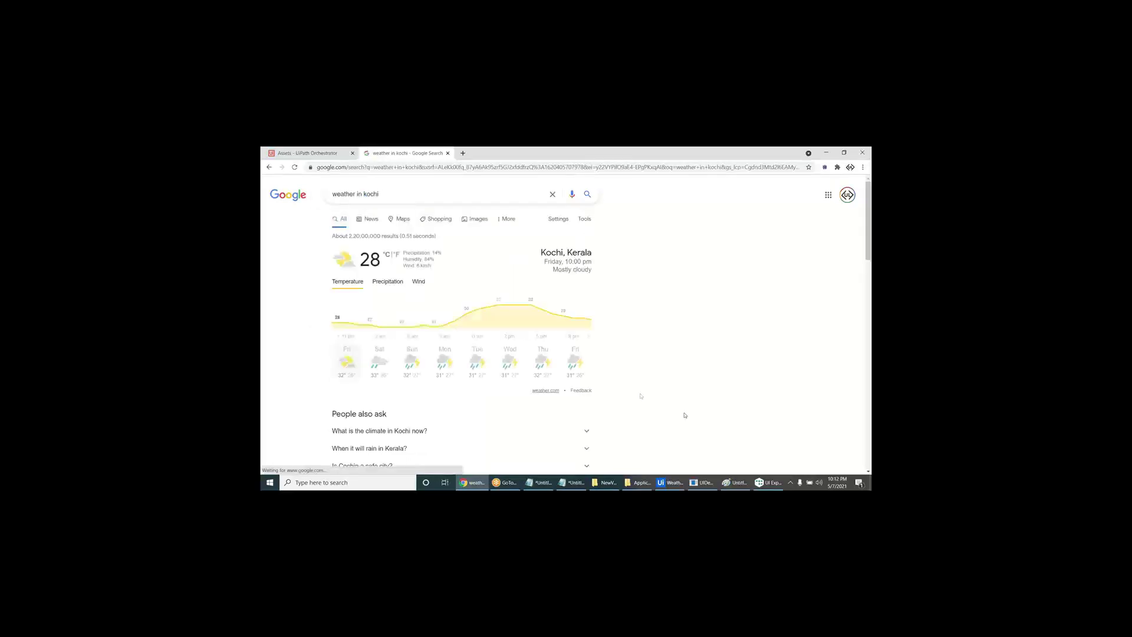
pyautogui.click(685, 415)
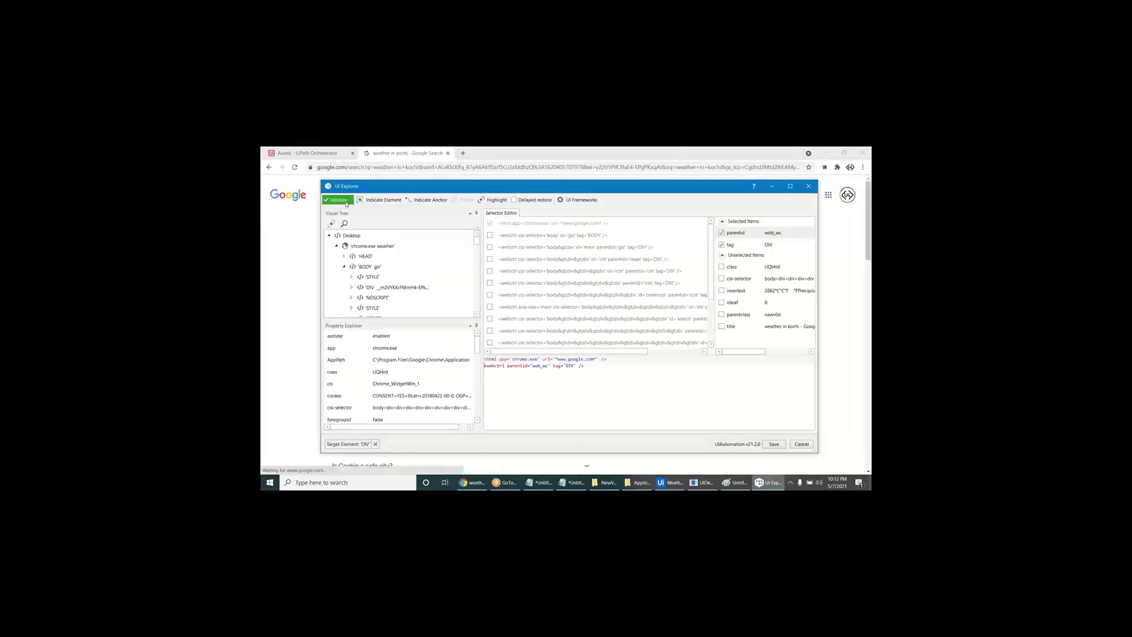
pyautogui.click(486, 200)
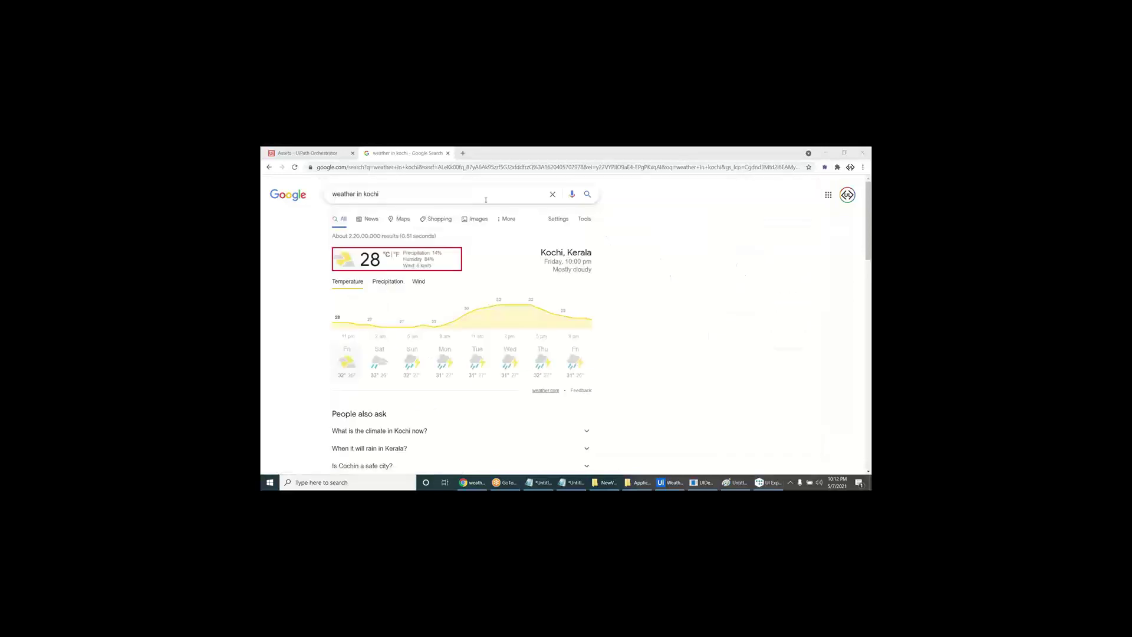
# - Replace kochi with trivandrum in the Google search and go back to UI Explorer
pyautogui.click(273, 268)
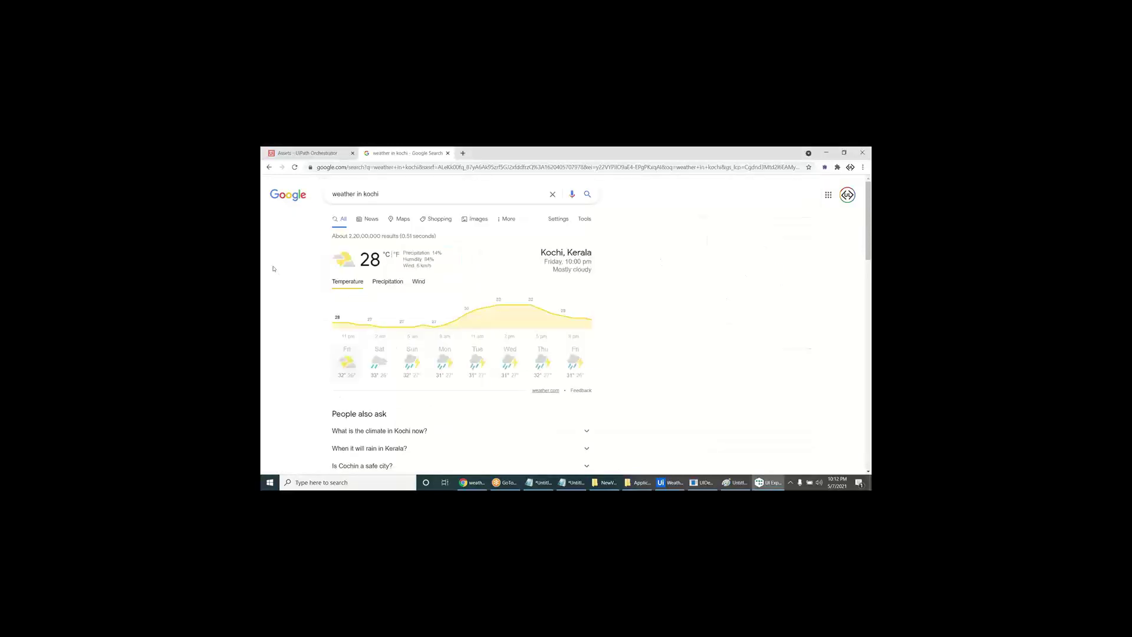
pyautogui.doubleClick(371, 194)
pyautogui.write('trivandrum')
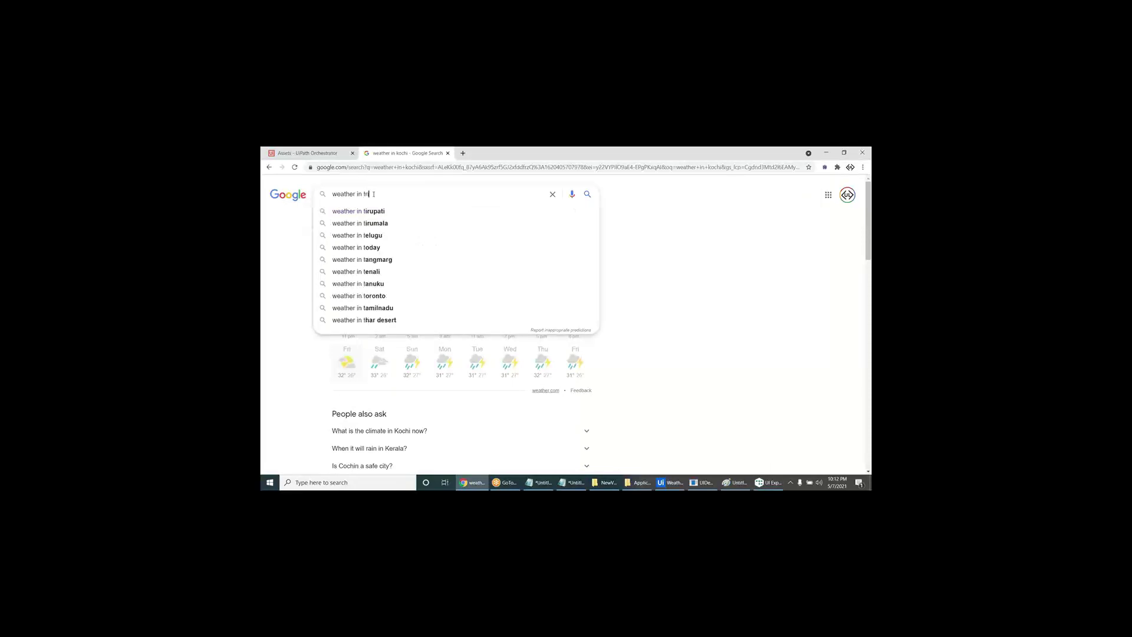
pyautogui.press('Return')
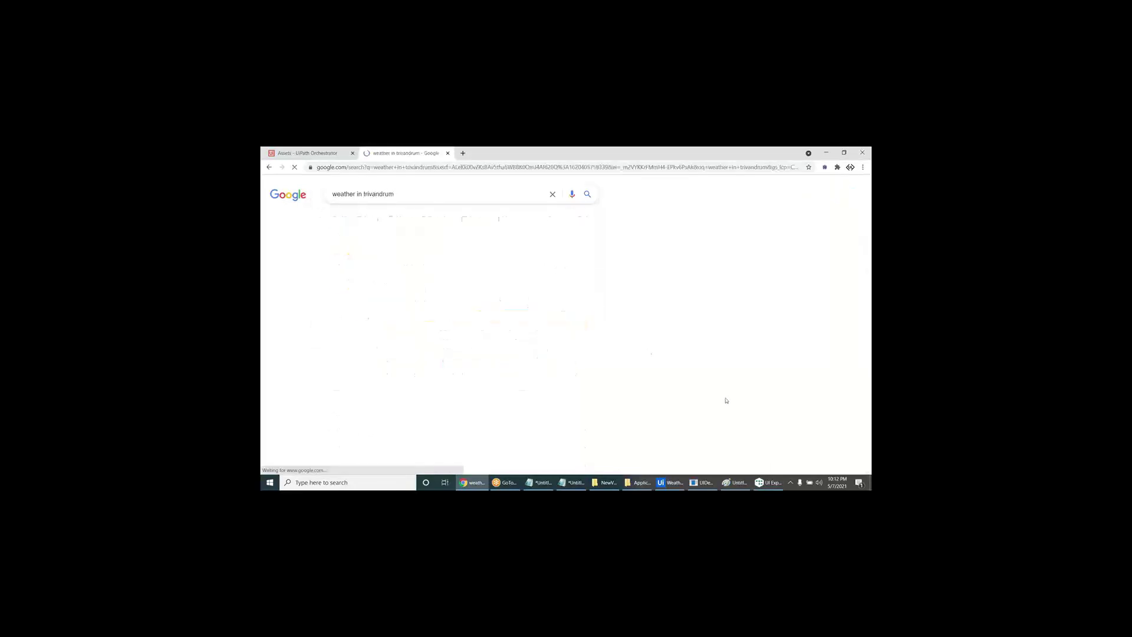
pyautogui.click(769, 483)
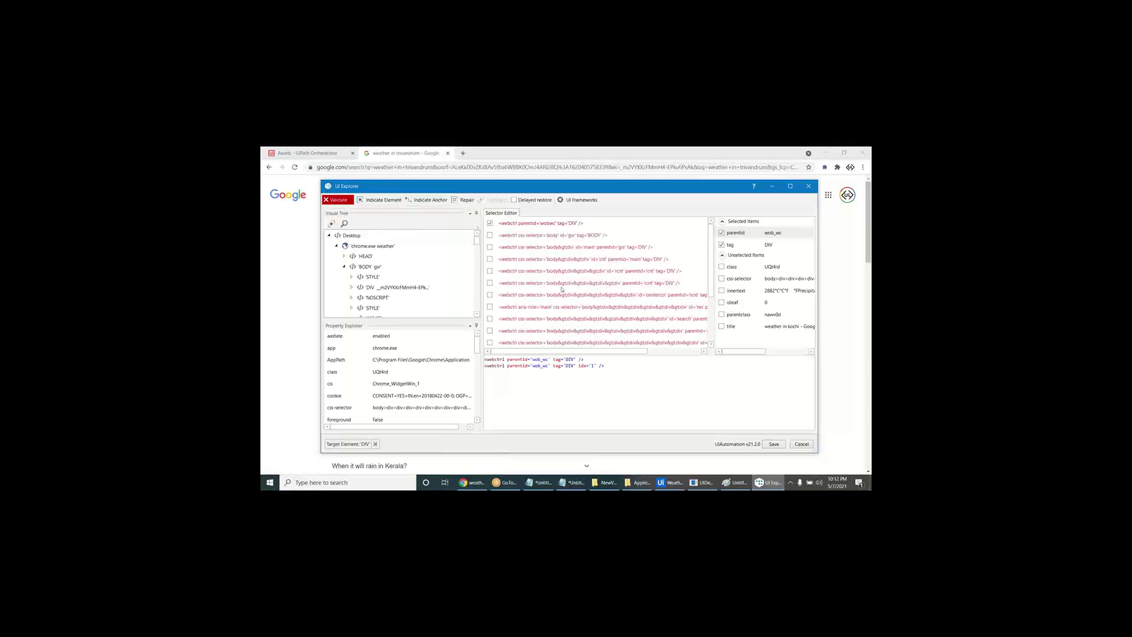
# - Attempt Repair on the Trivandrum weather widget and dismiss the could-not-repair message
pyautogui.moveTo(567, 189); pyautogui.dragTo(631, 199)
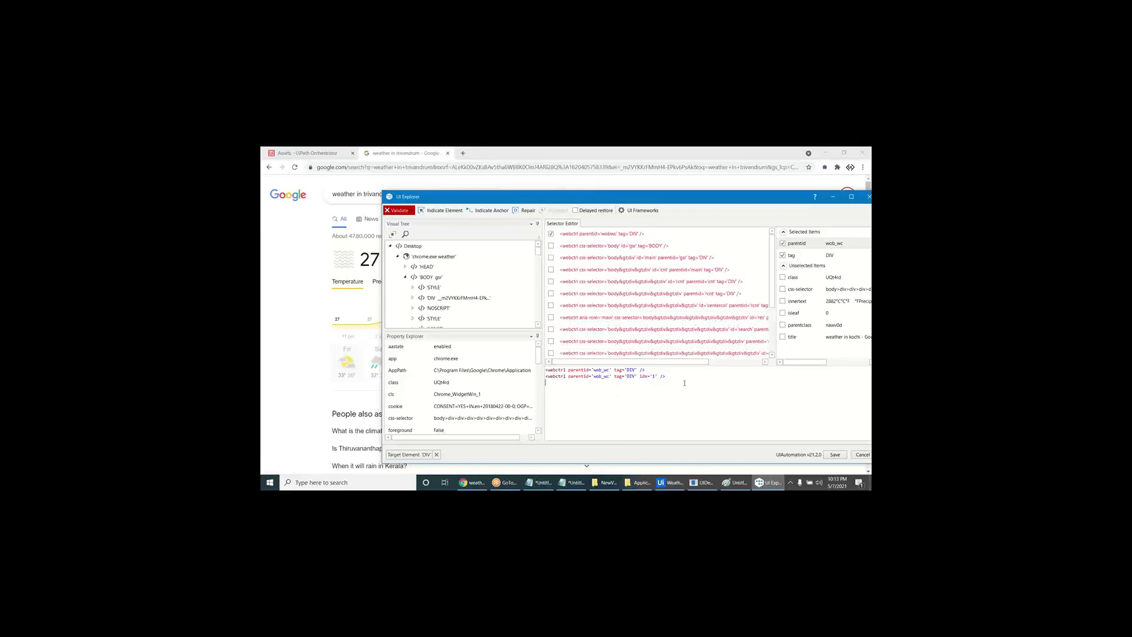
pyautogui.click(528, 212)
pyautogui.click(447, 269)
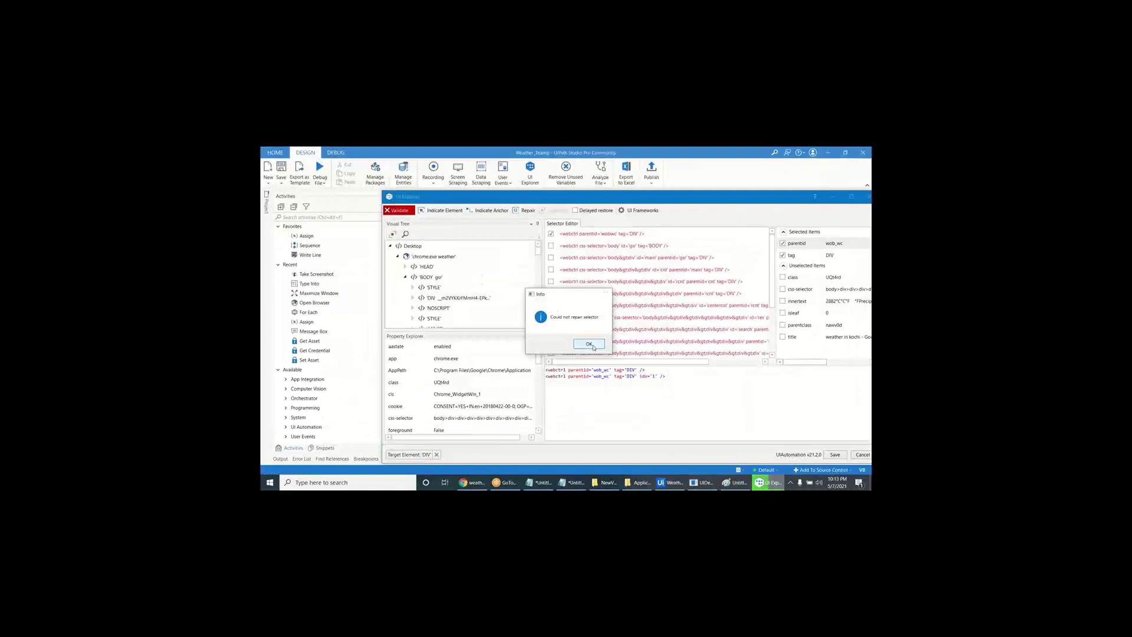
pyautogui.click(591, 343)
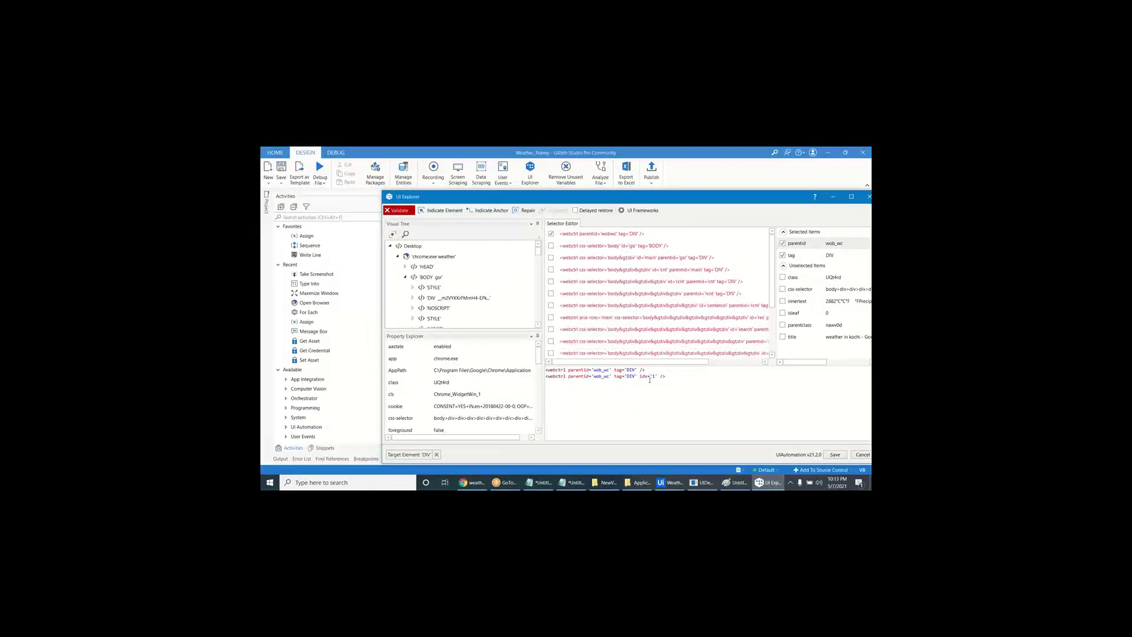
# - Delete idx='1', validate, copy the selector lines, and start Indicate Element
pyautogui.moveTo(640, 376); pyautogui.dragTo(658, 376)
pyautogui.press('Delete')
pyautogui.click(401, 211)
pyautogui.moveTo(653, 371); pyautogui.dragTo(479, 332)
pyautogui.moveTo(667, 384); pyautogui.dragTo(546, 367)
pyautogui.hotkey('ctrl', 'c')
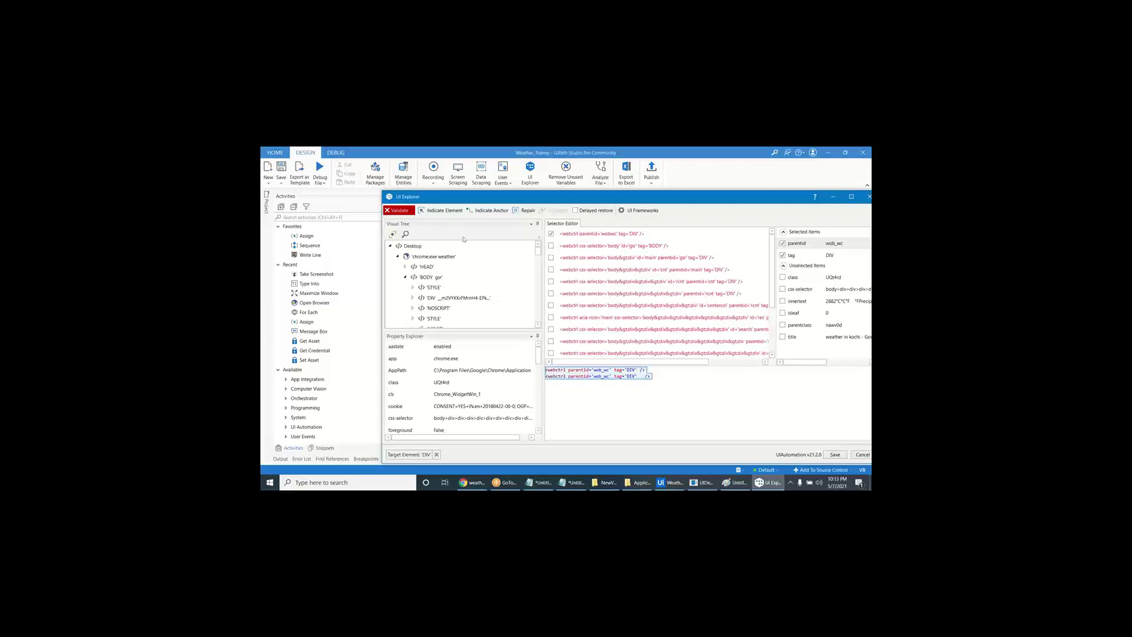
pyautogui.click(444, 210)
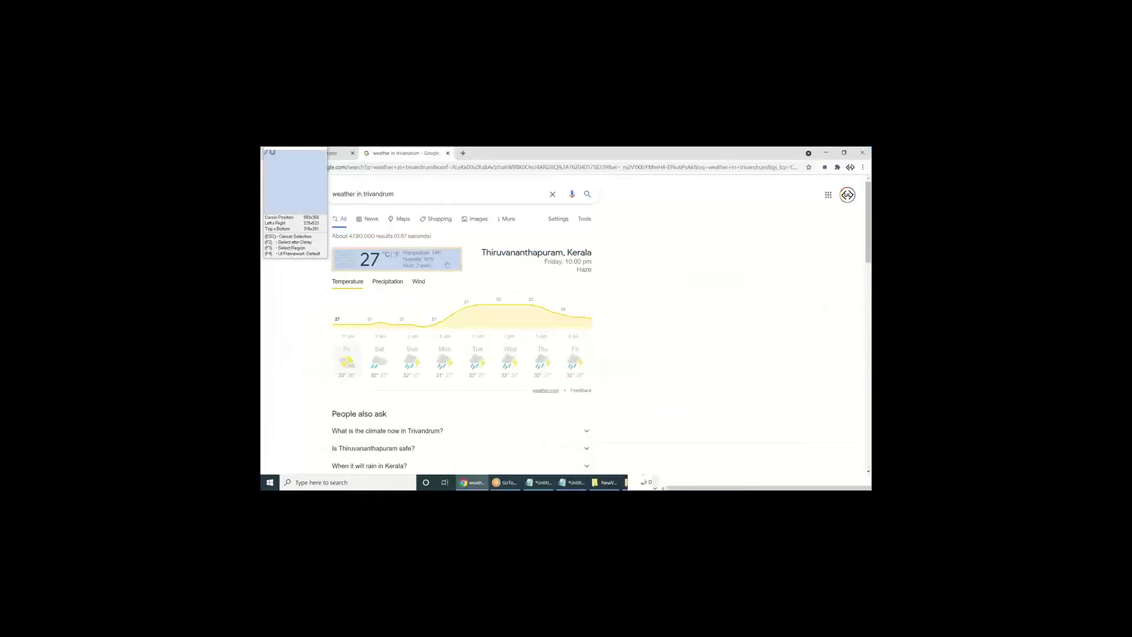
# - Pick the Trivandrum widget, remove duplicate lines and 'weather in trivandrum - ' from the title, then highlight
pyautogui.click(584, 390)
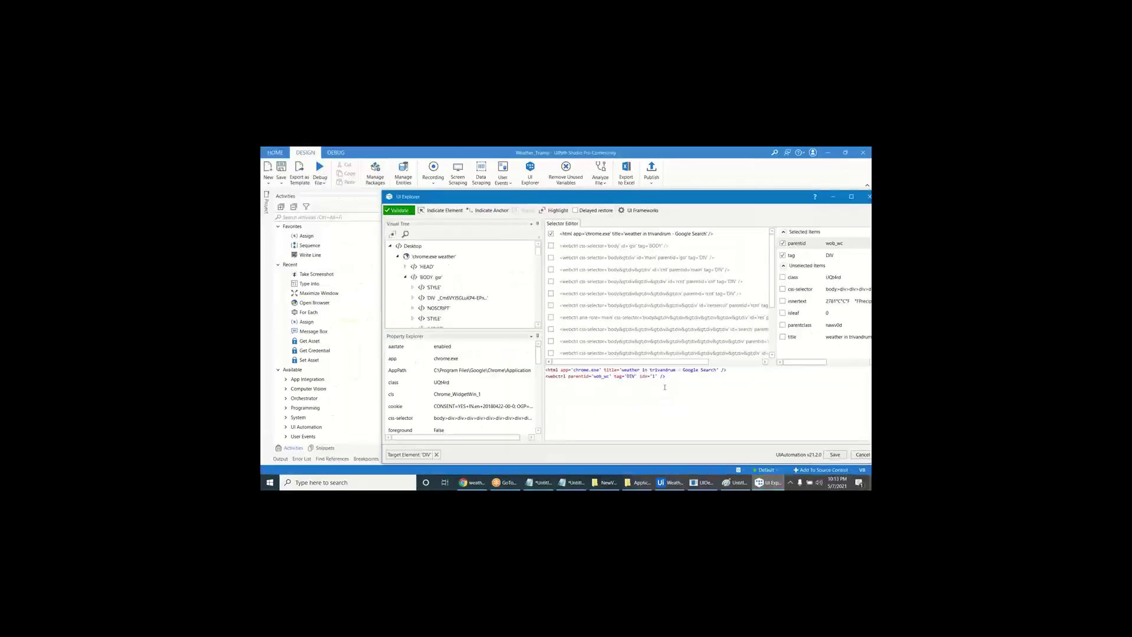
pyautogui.hotkey('ctrl', 'v')
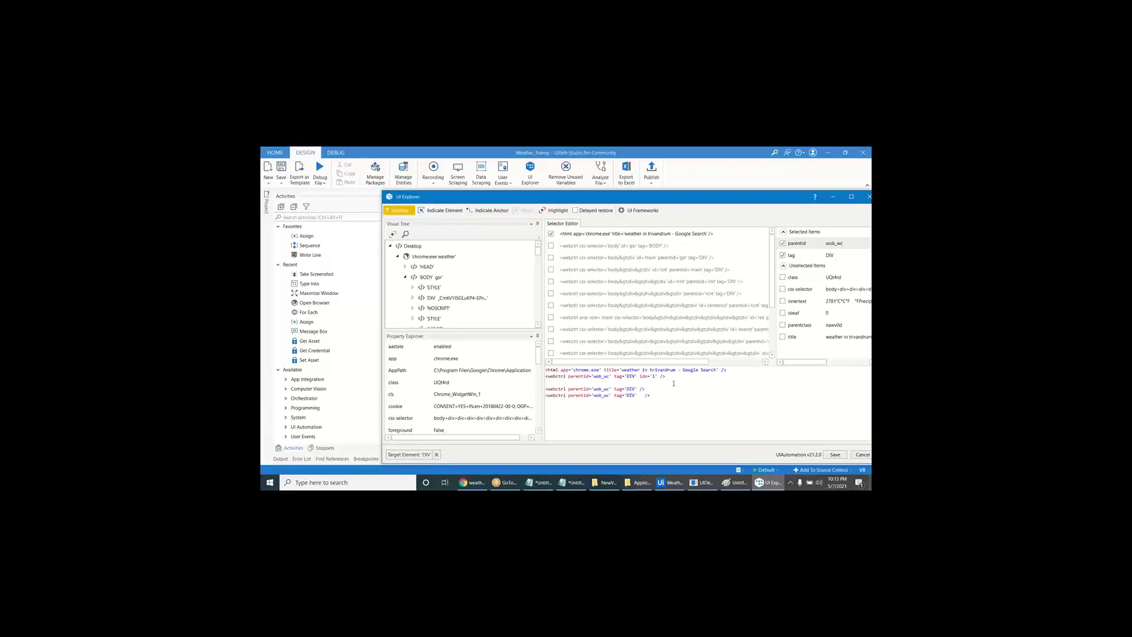
pyautogui.moveTo(674, 377); pyautogui.dragTo(677, 401)
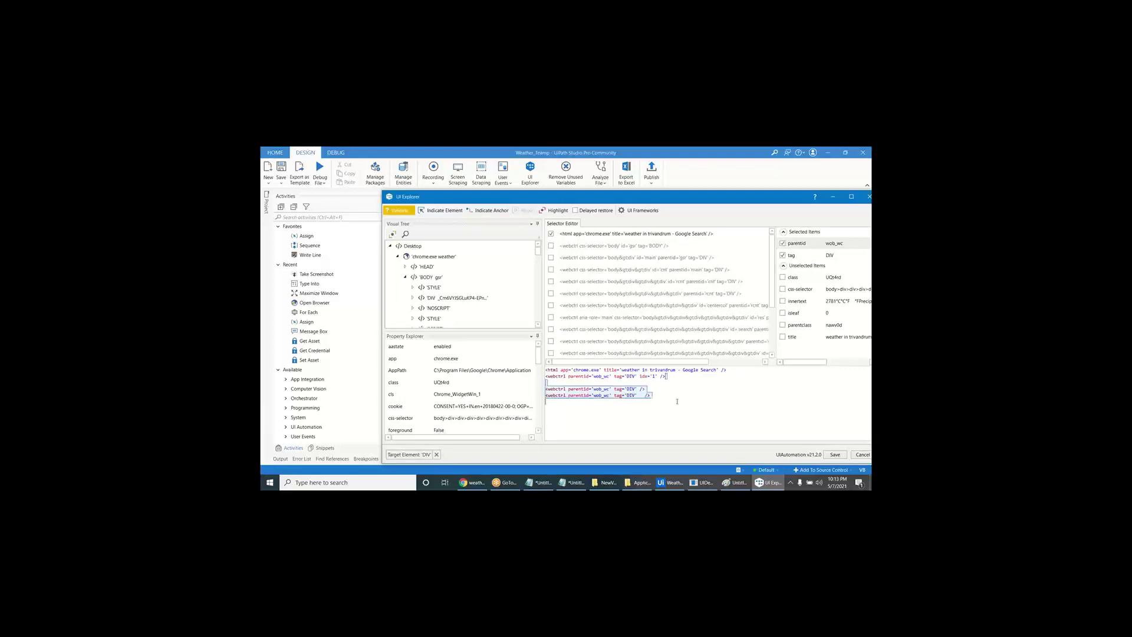
pyautogui.press('Delete')
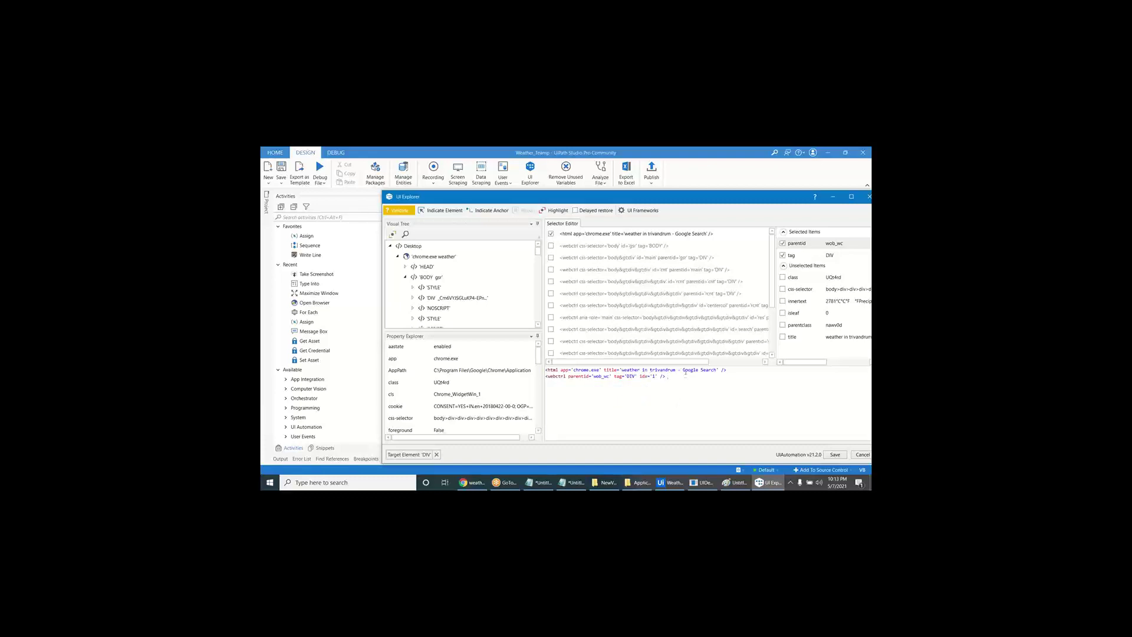
pyautogui.moveTo(684, 370); pyautogui.dragTo(624, 370)
pyautogui.press('Delete')
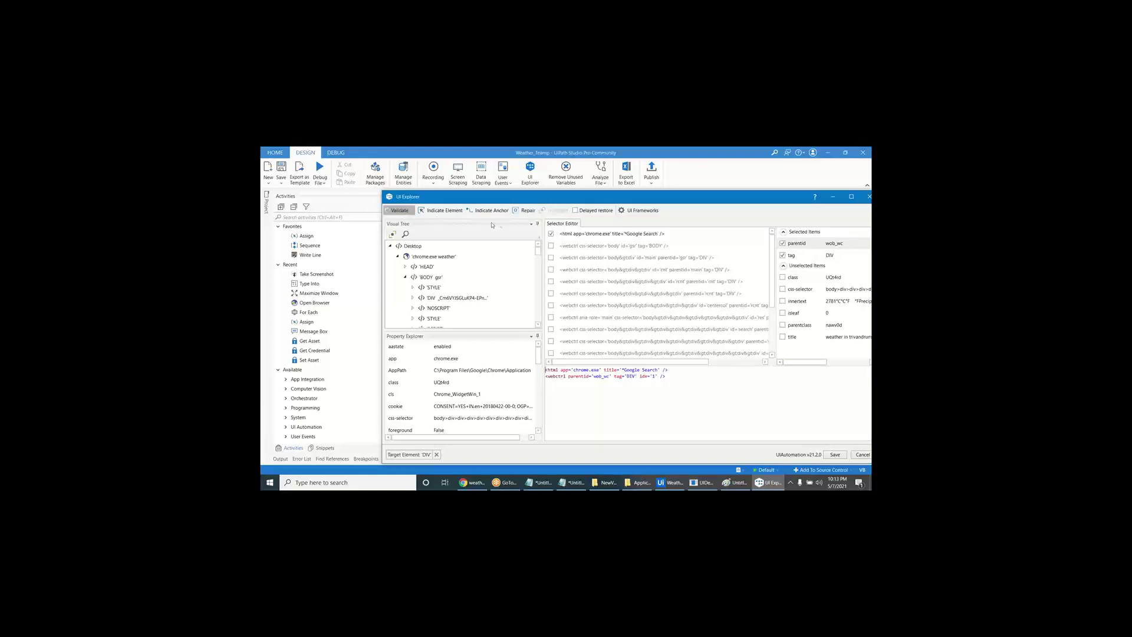
pyautogui.click(551, 211)
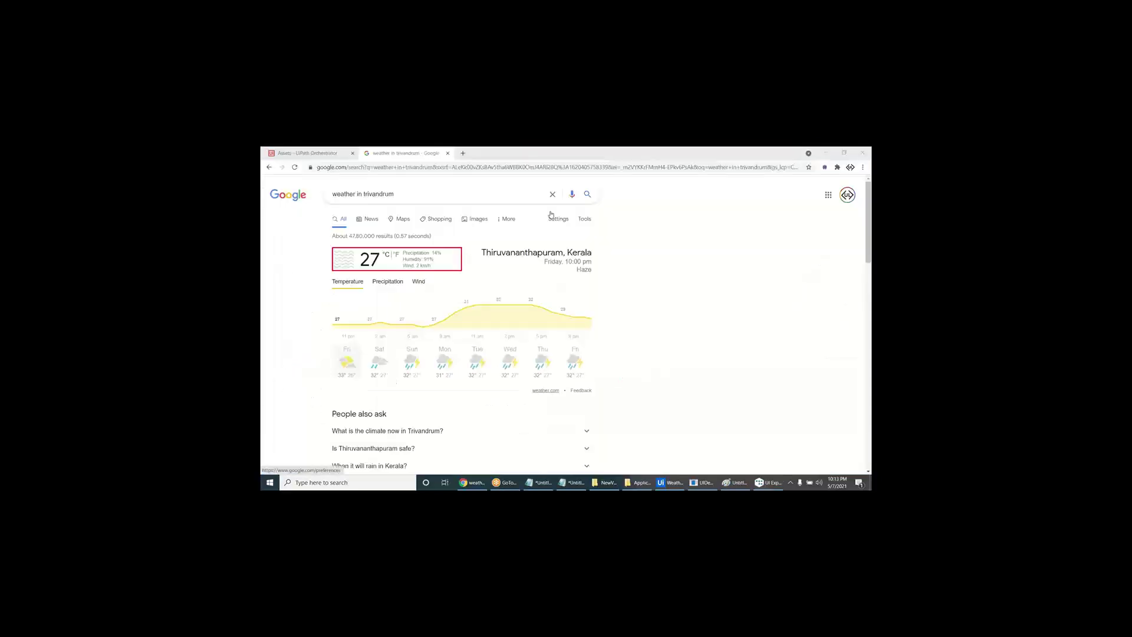
# - Go back to the Kochi and Chennai results and highlight the weather card on each
pyautogui.click(269, 169)
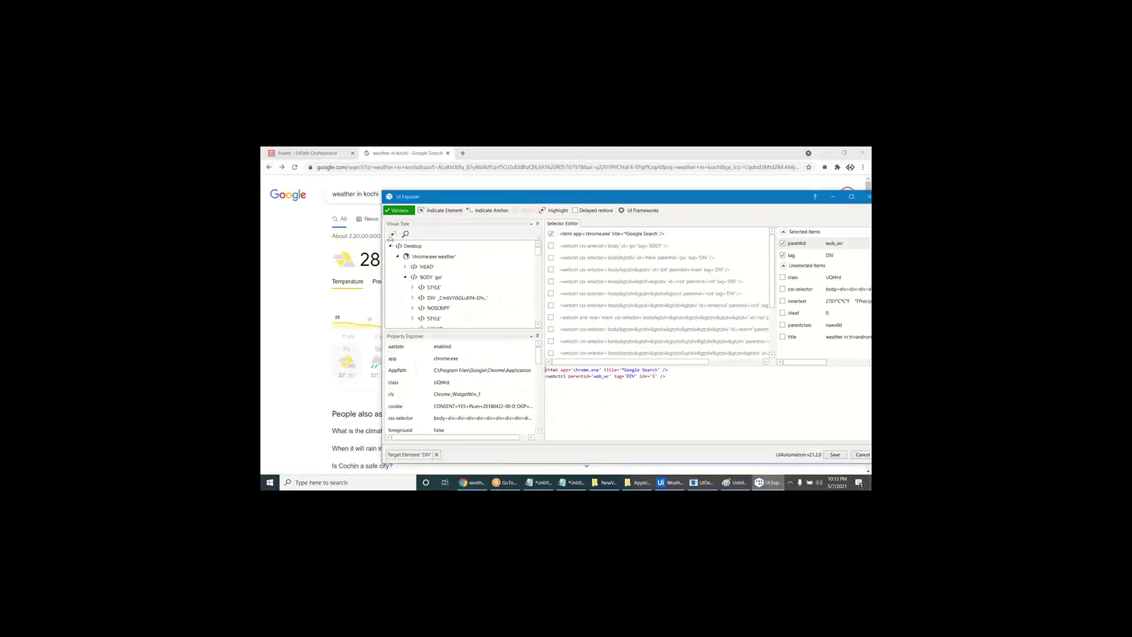
pyautogui.click(559, 211)
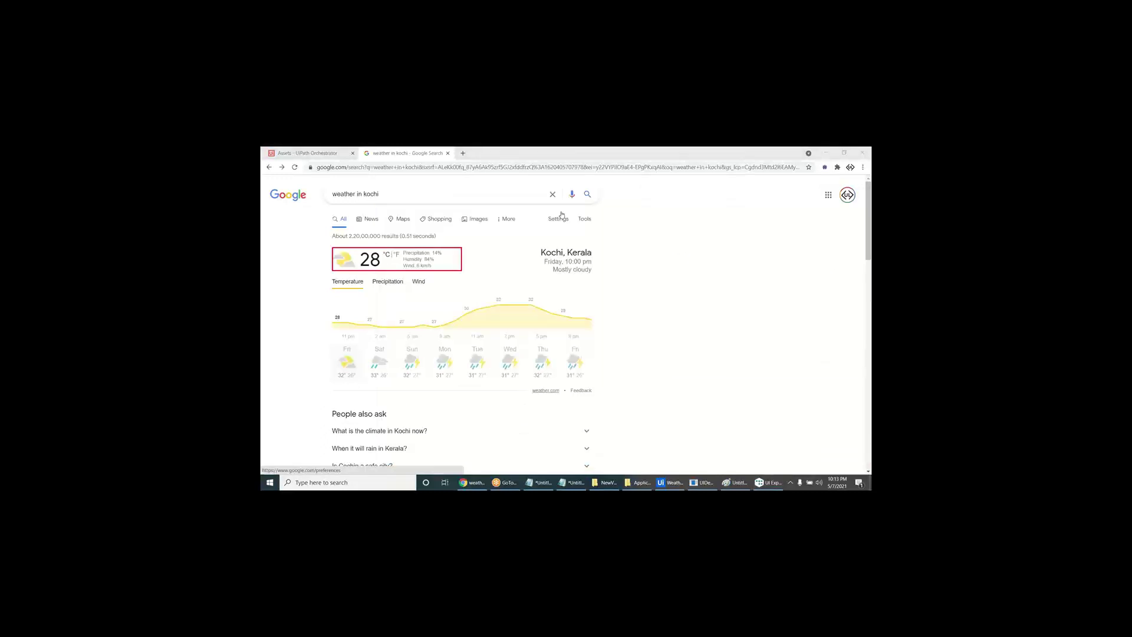
pyautogui.click(269, 167)
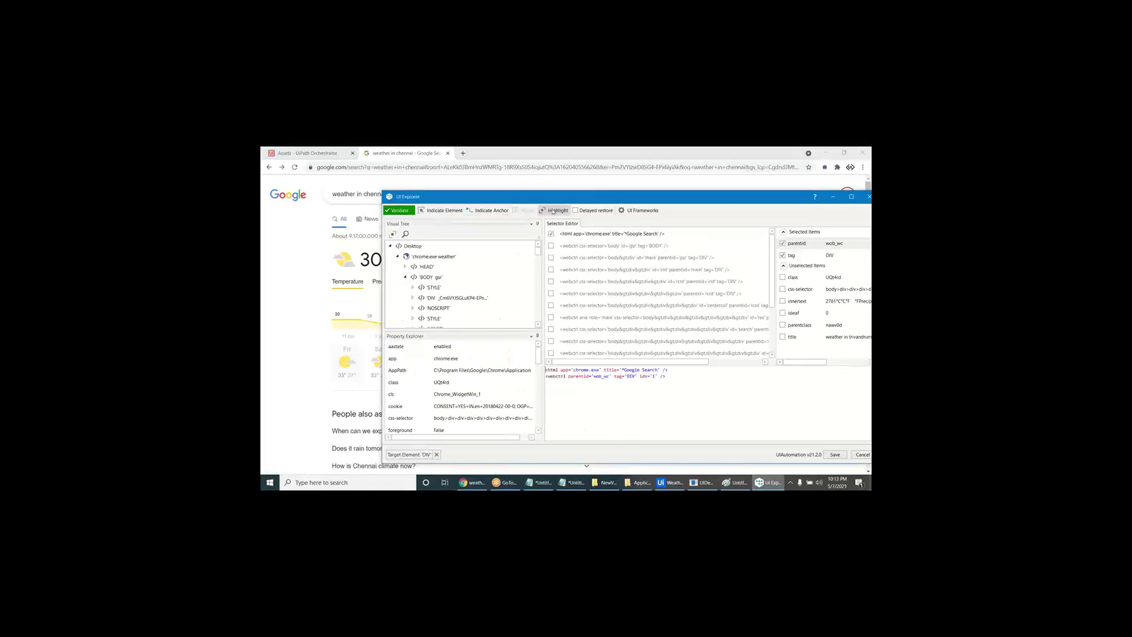
pyautogui.click(553, 211)
# - Delete idx='1', validate and highlight on Chennai, then save the selector
pyautogui.moveTo(640, 376); pyautogui.dragTo(657, 376)
pyautogui.press('Delete')
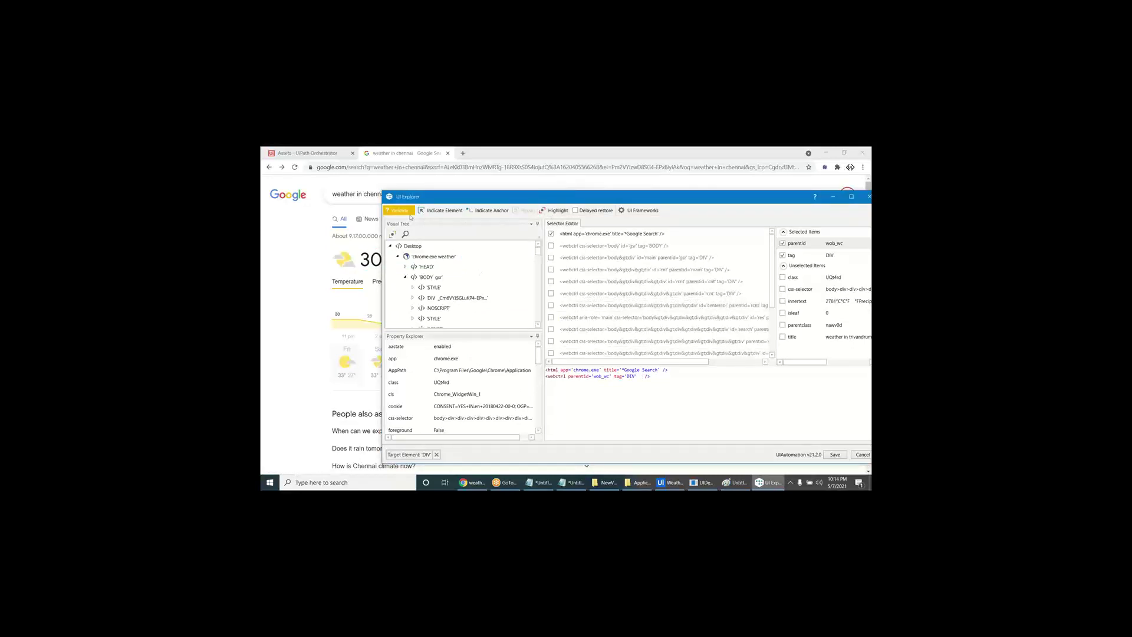
pyautogui.click(409, 213)
pyautogui.click(558, 211)
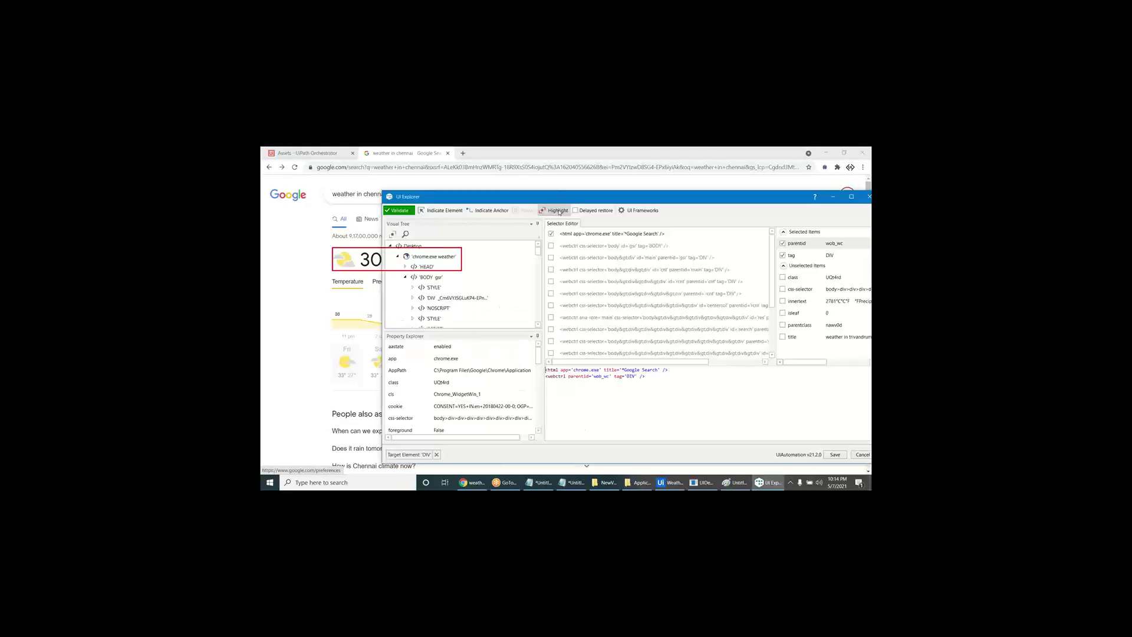
pyautogui.click(558, 213)
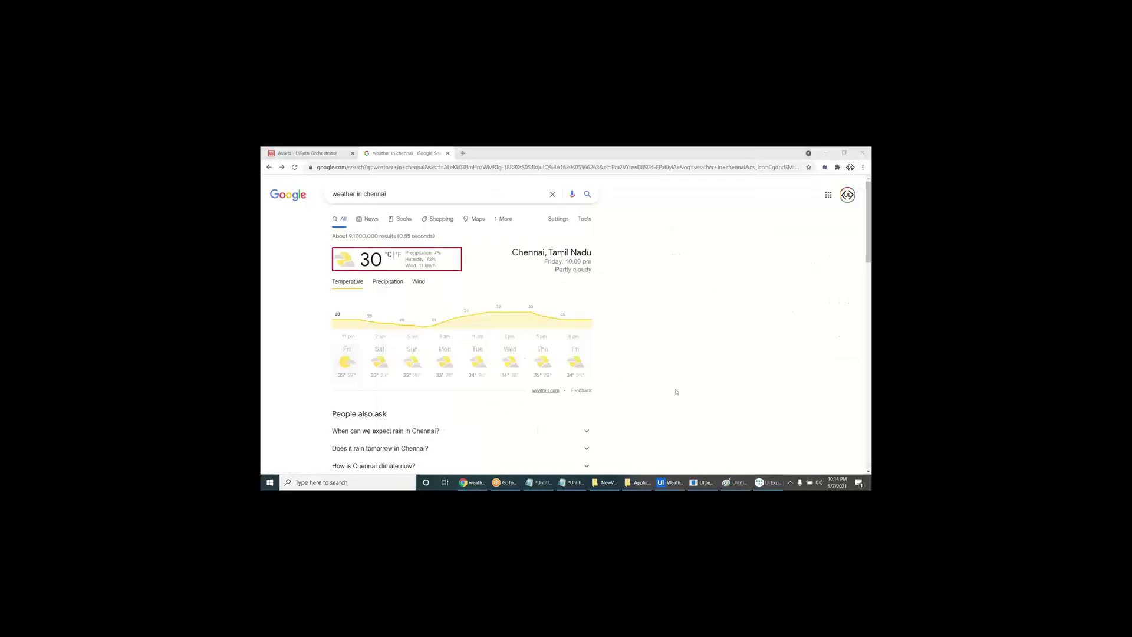
pyautogui.click(768, 482)
pyautogui.click(559, 209)
pyautogui.moveTo(578, 194); pyautogui.dragTo(457, 171)
pyautogui.click(723, 435)
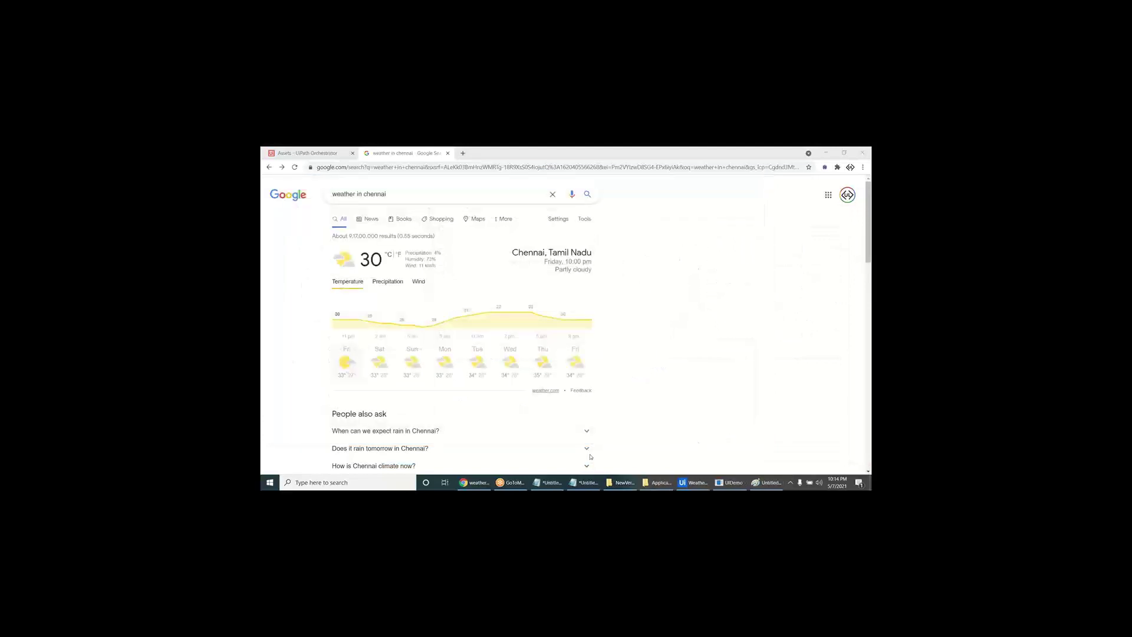
pyautogui.click(693, 482)
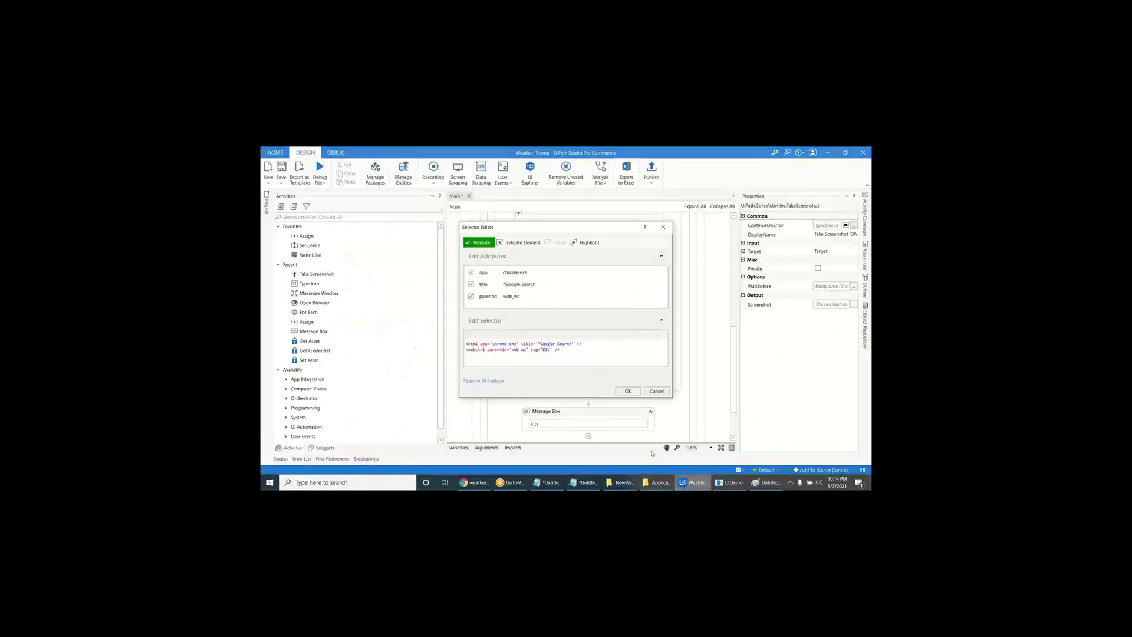
# - Accept the updated selector for the Take Screenshot activity
pyautogui.click(628, 391)
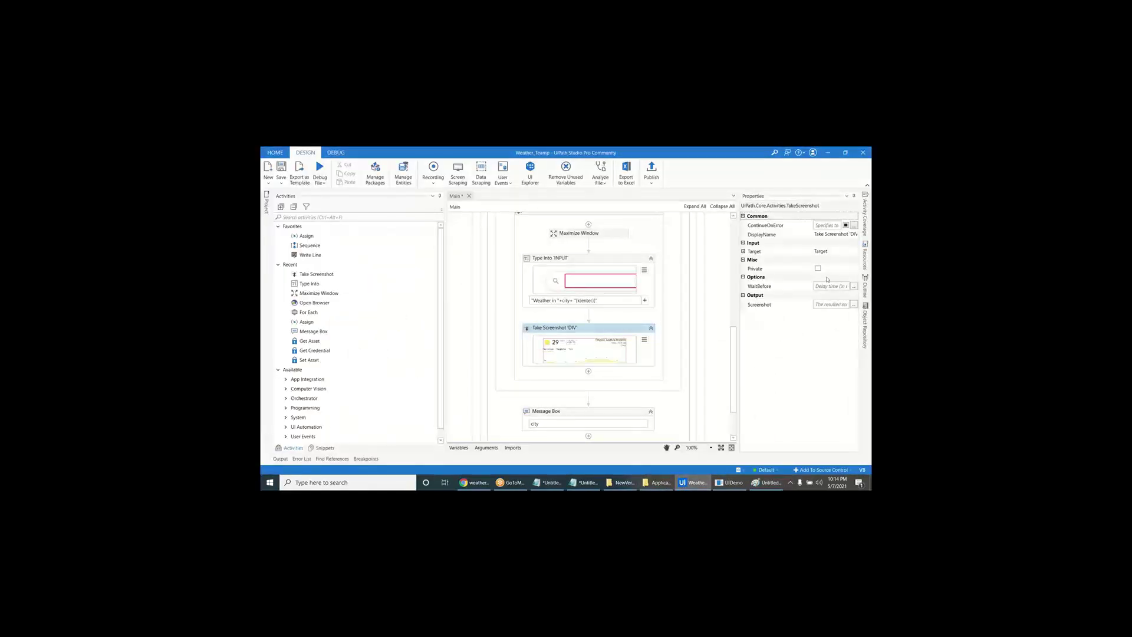
pyautogui.click(644, 340)
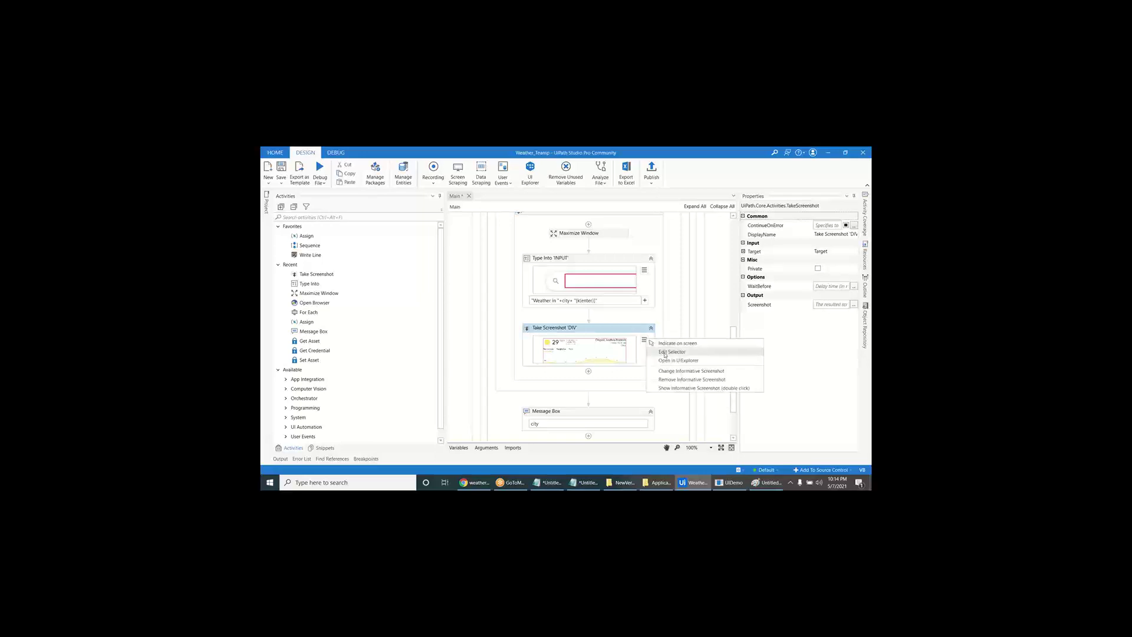
pyautogui.click(658, 354)
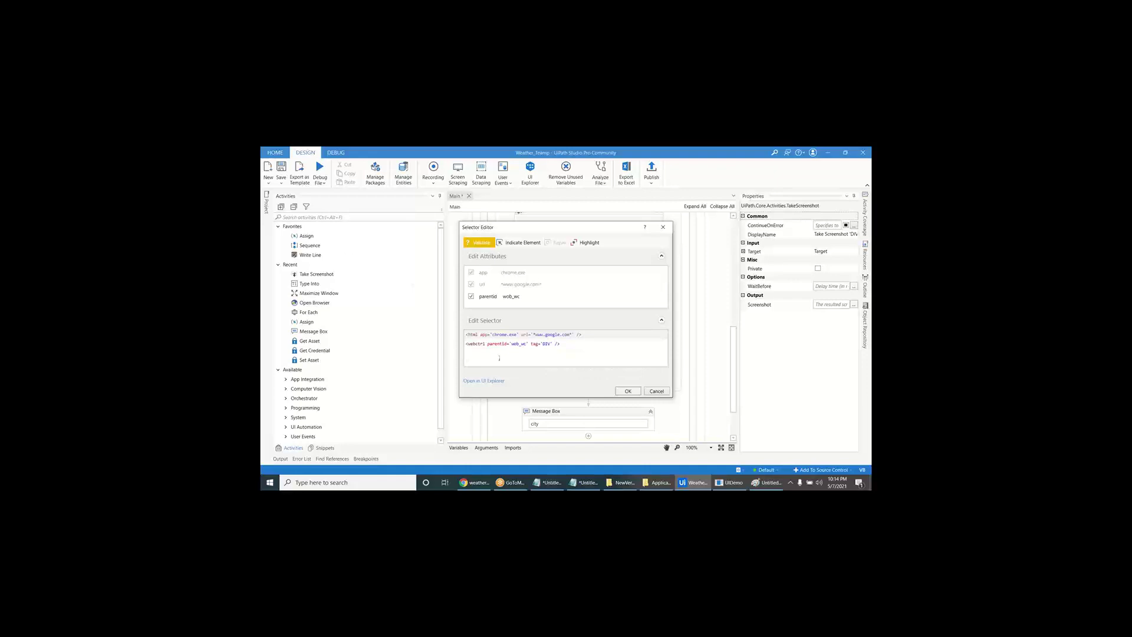
pyautogui.click(619, 392)
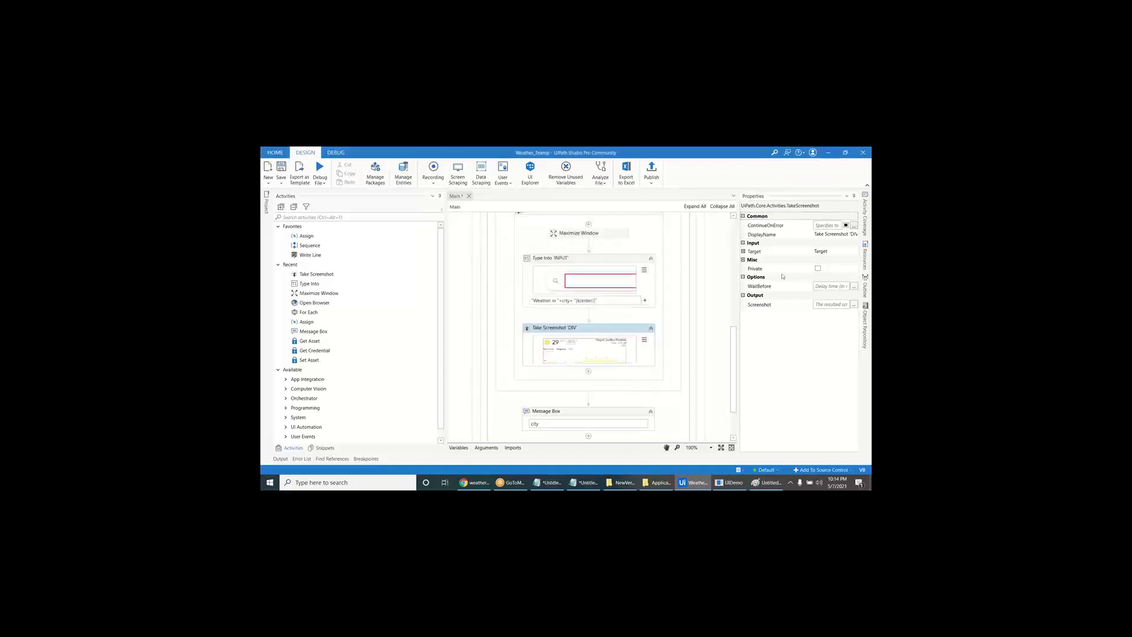
# - Set Take Screenshot's WaitBefore to 1000 ms and output the screenshot to new variable img
pyautogui.click(763, 287)
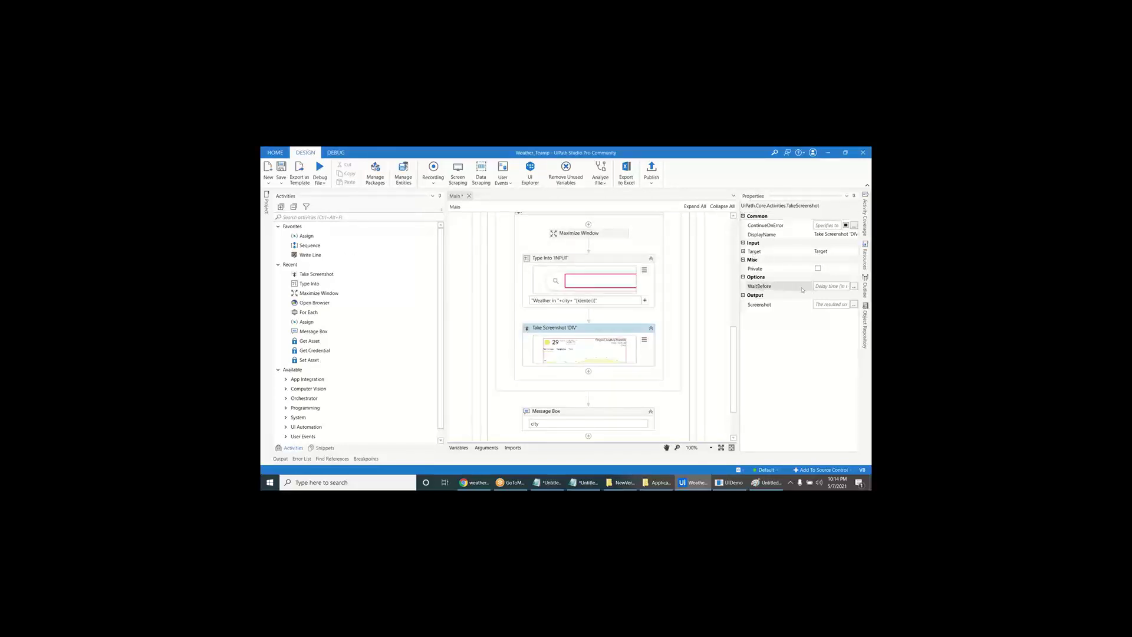
pyautogui.click(823, 287)
pyautogui.write('1000')
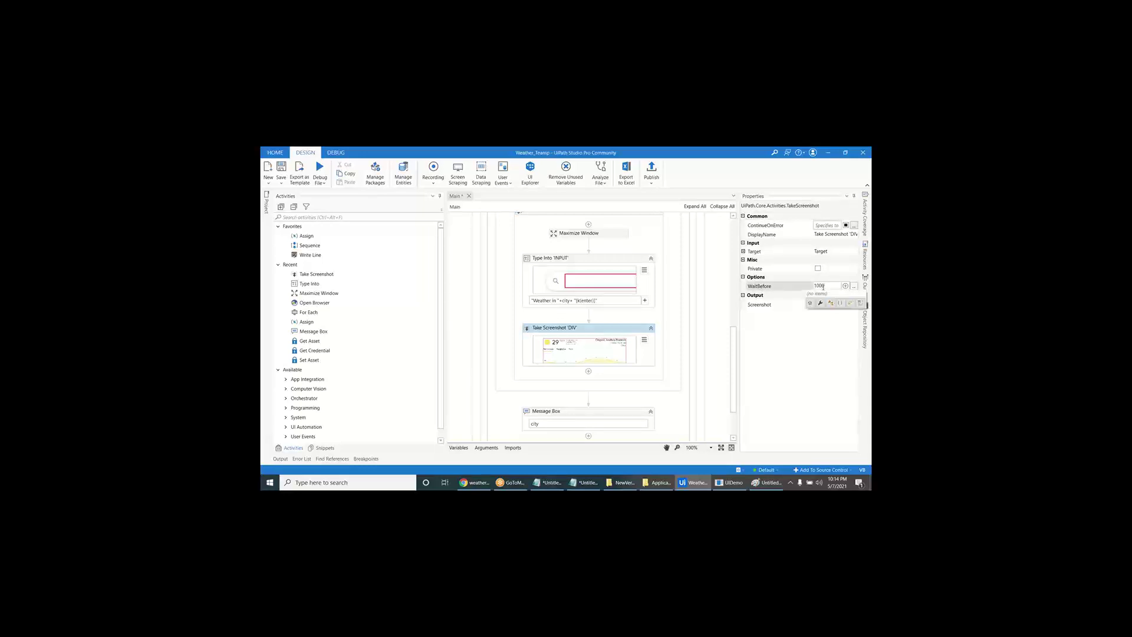
pyautogui.press('Return')
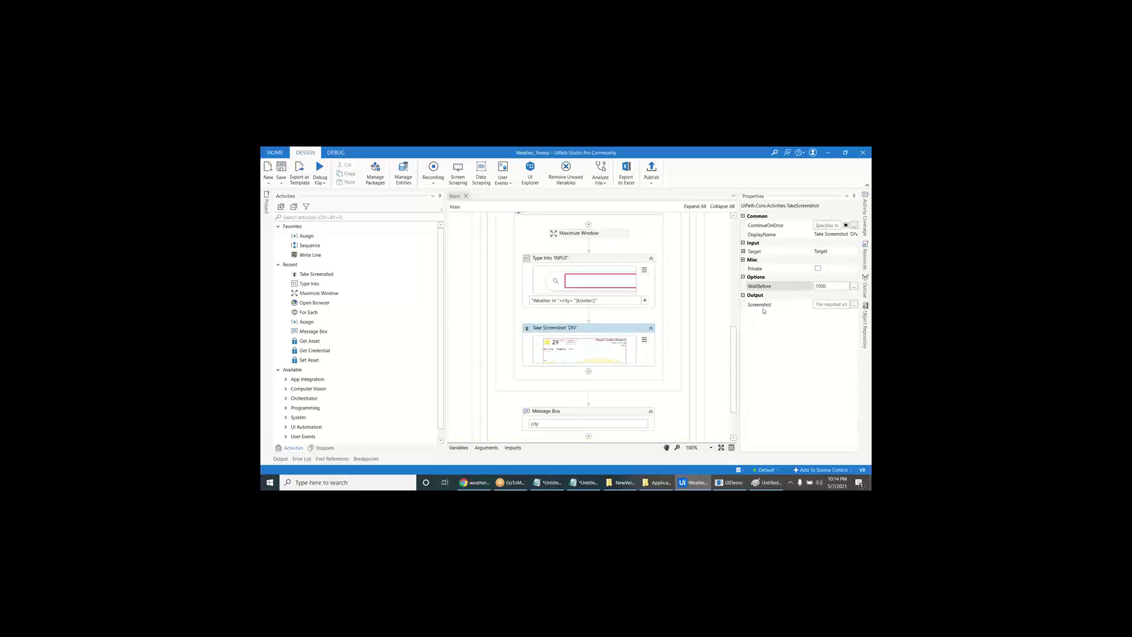
pyautogui.click(820, 304)
pyautogui.hotkey('ctrl', 'k')
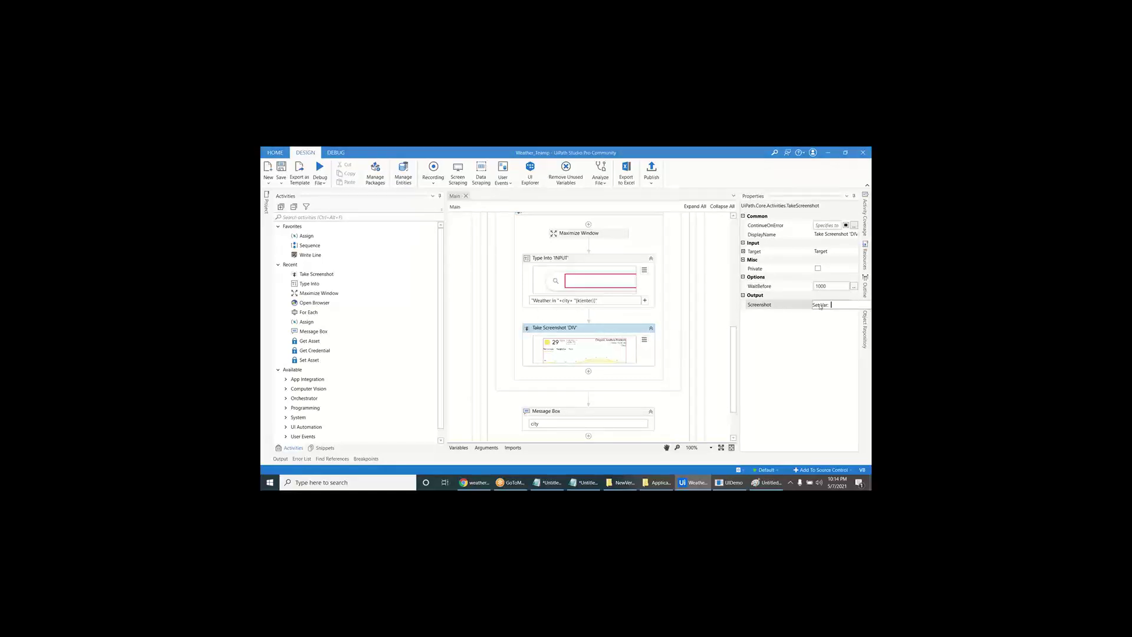
pyautogui.write('img')
pyautogui.press('Return')
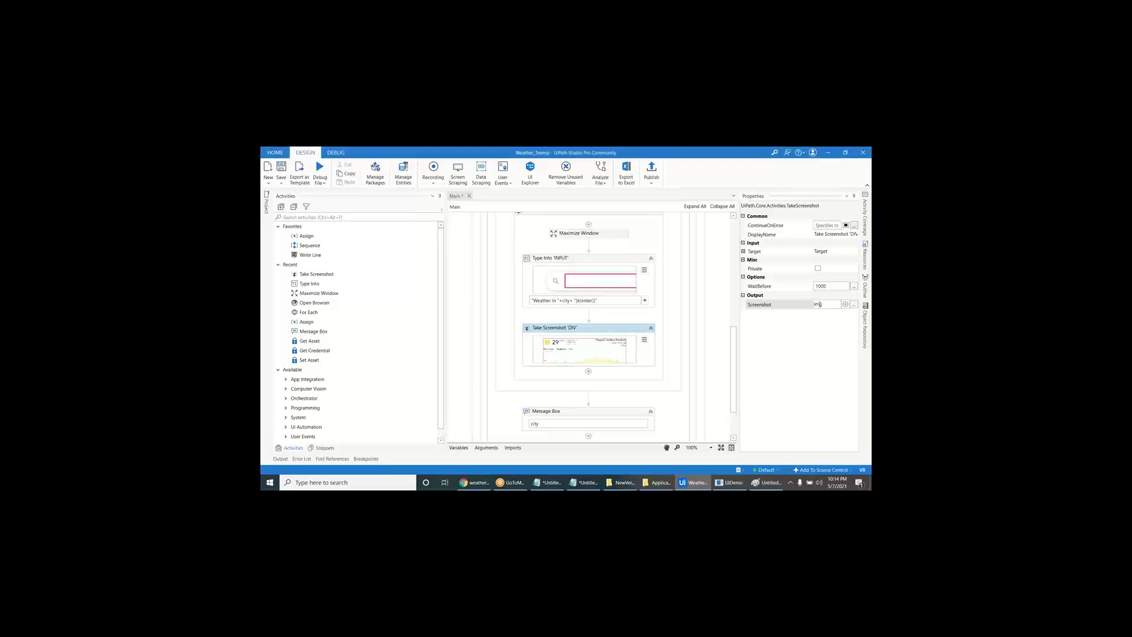
pyautogui.click(373, 217)
pyautogui.write('save im')
# - Place Save Image below Take Screenshot with img as its image
pyautogui.moveTo(336, 265); pyautogui.dragTo(594, 373)
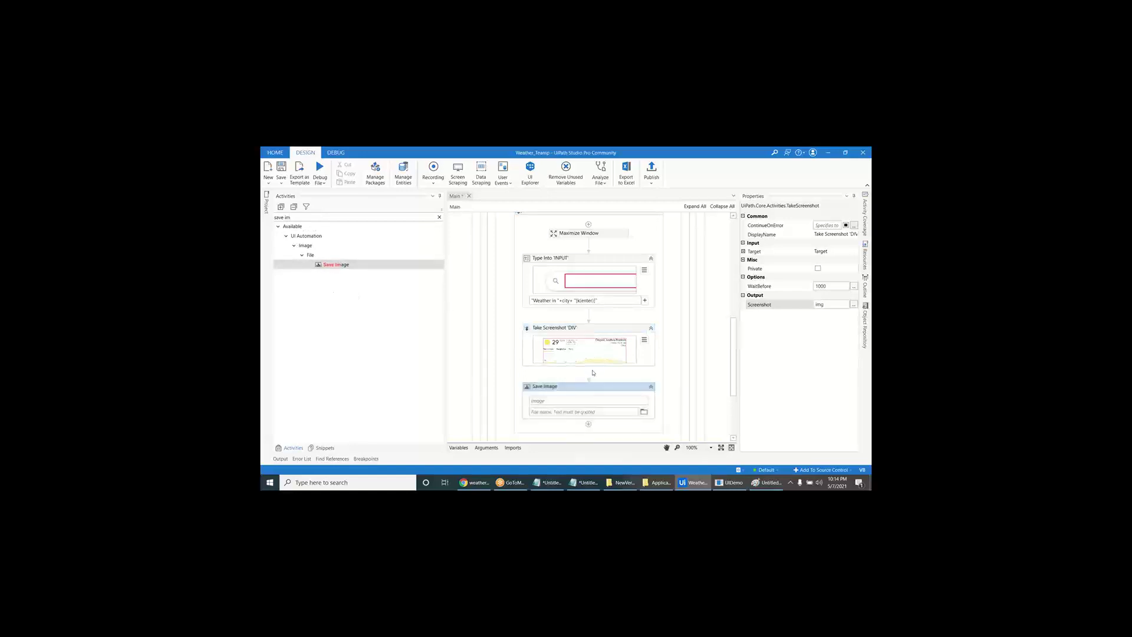
pyautogui.click(579, 401)
pyautogui.write('img')
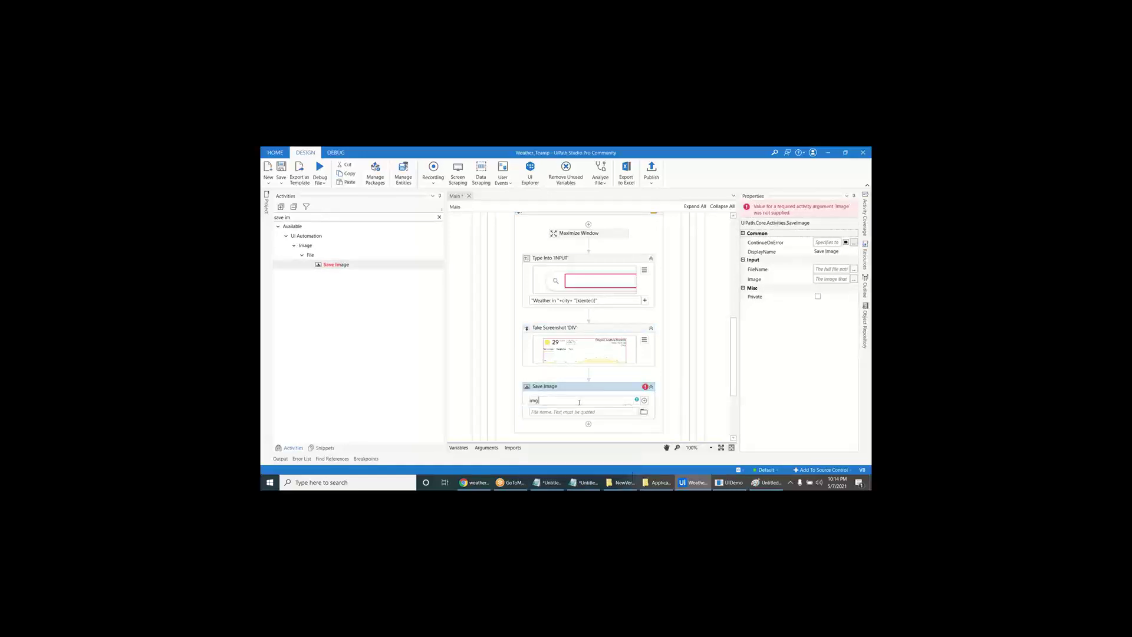
pyautogui.press('super+d')
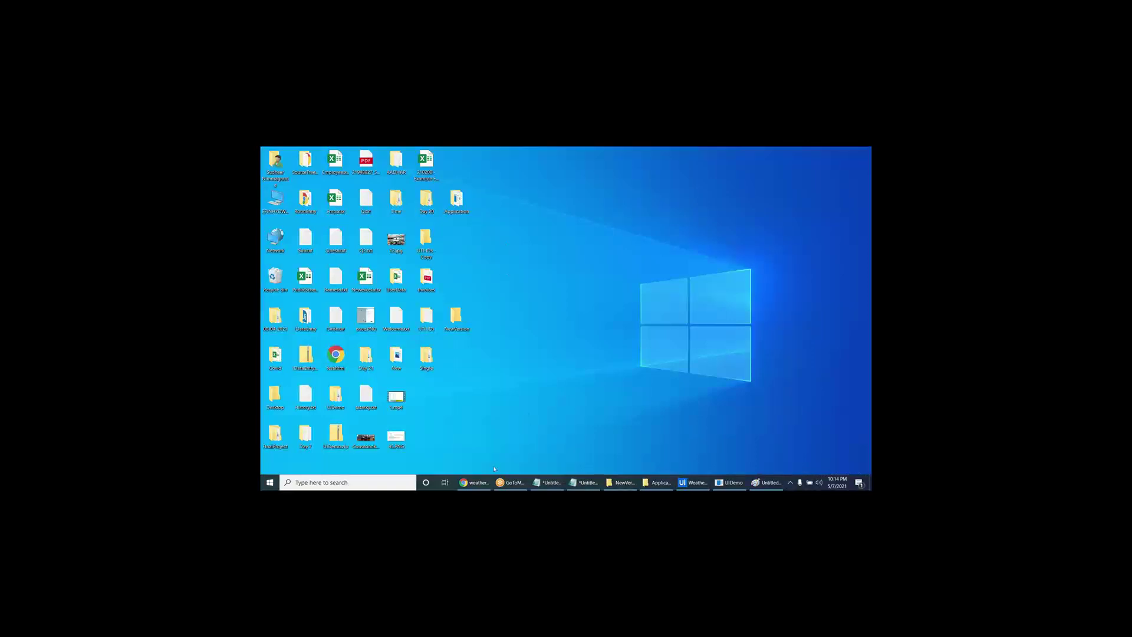
pyautogui.click(476, 482)
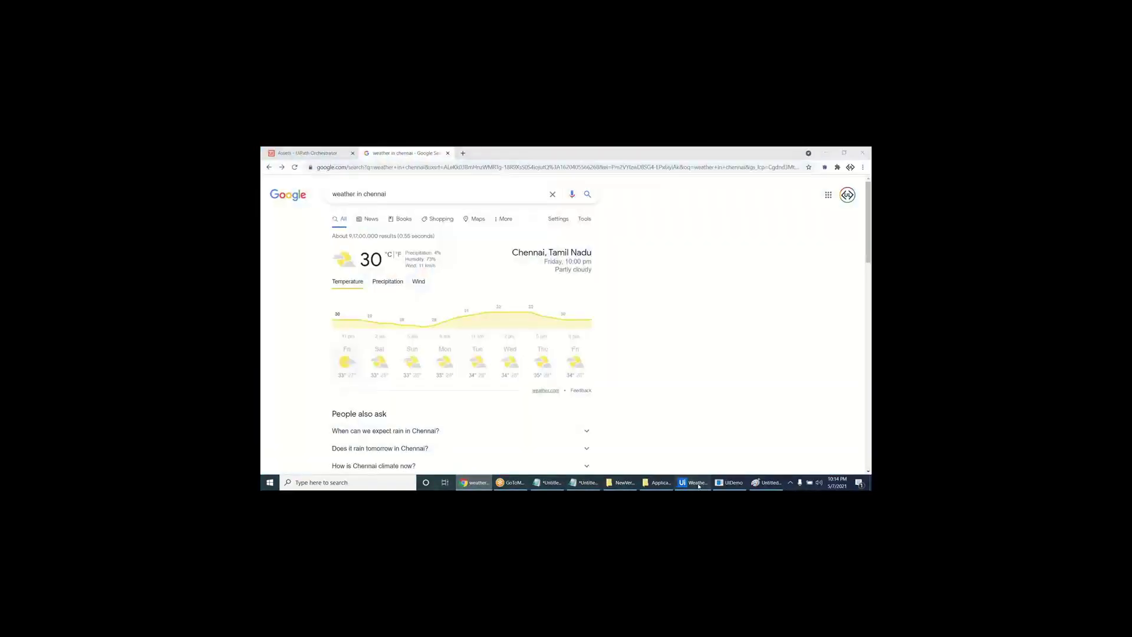
pyautogui.click(699, 485)
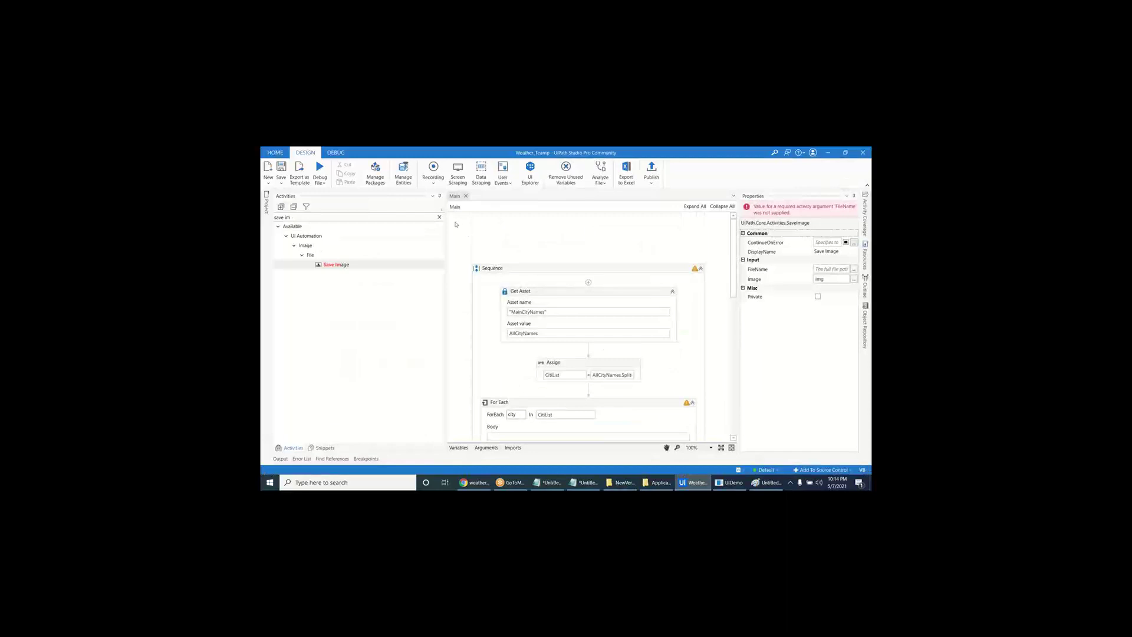
pyautogui.click(439, 217)
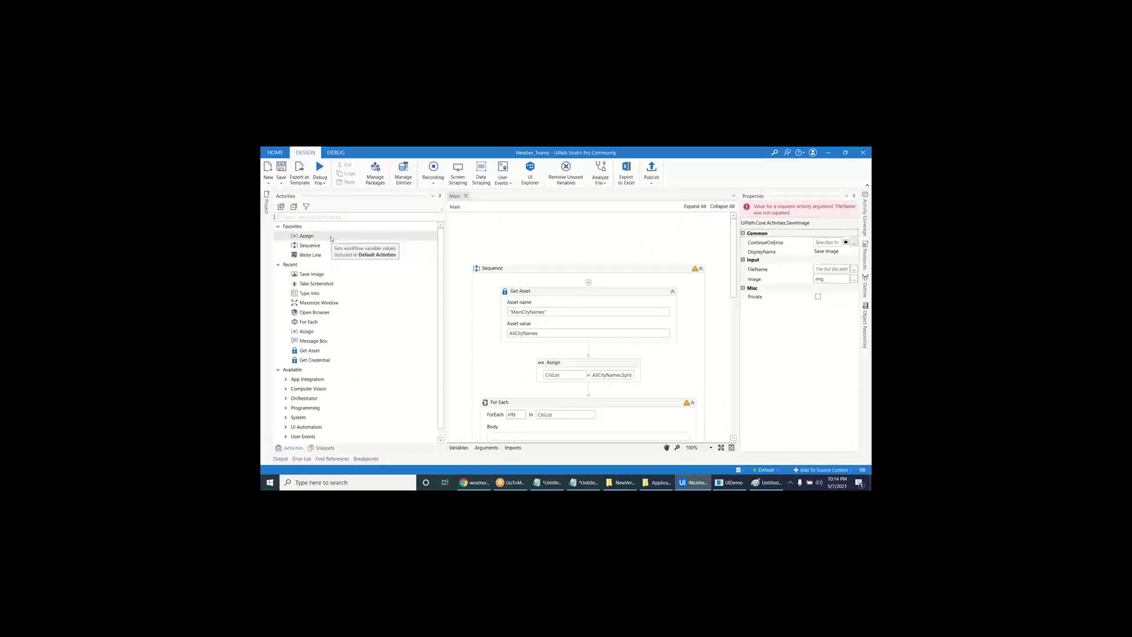
# - Add an Assign and Get Environment Folder at the sequence top, storing the Desktop path in desktopPath
pyautogui.moveTo(331, 238); pyautogui.dragTo(589, 281)
pyautogui.click(342, 217)
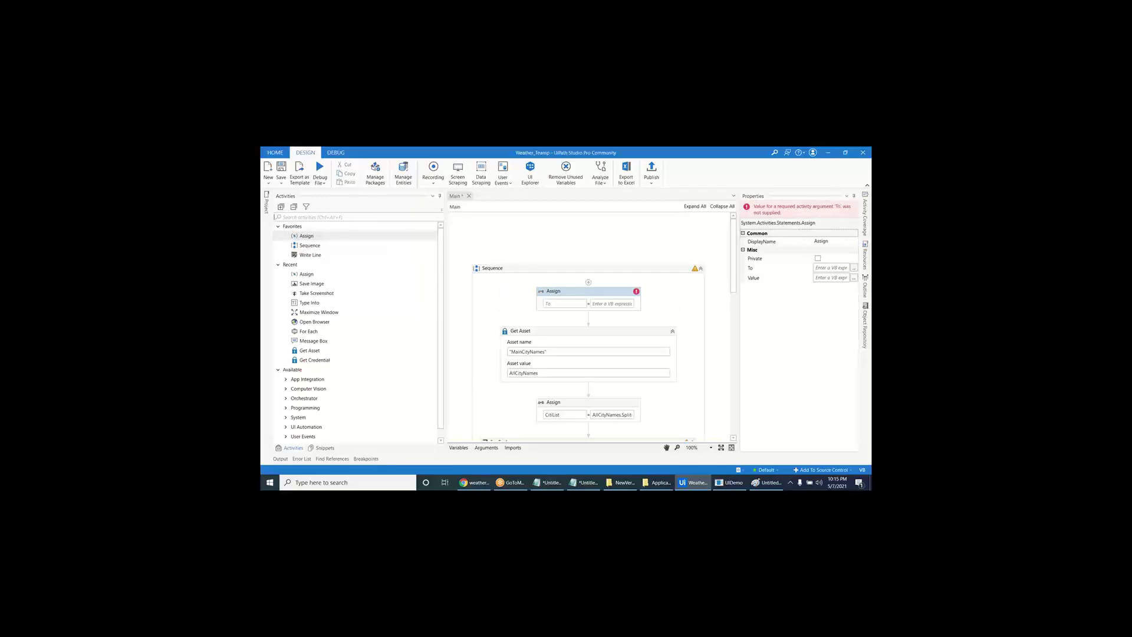
pyautogui.write('envi')
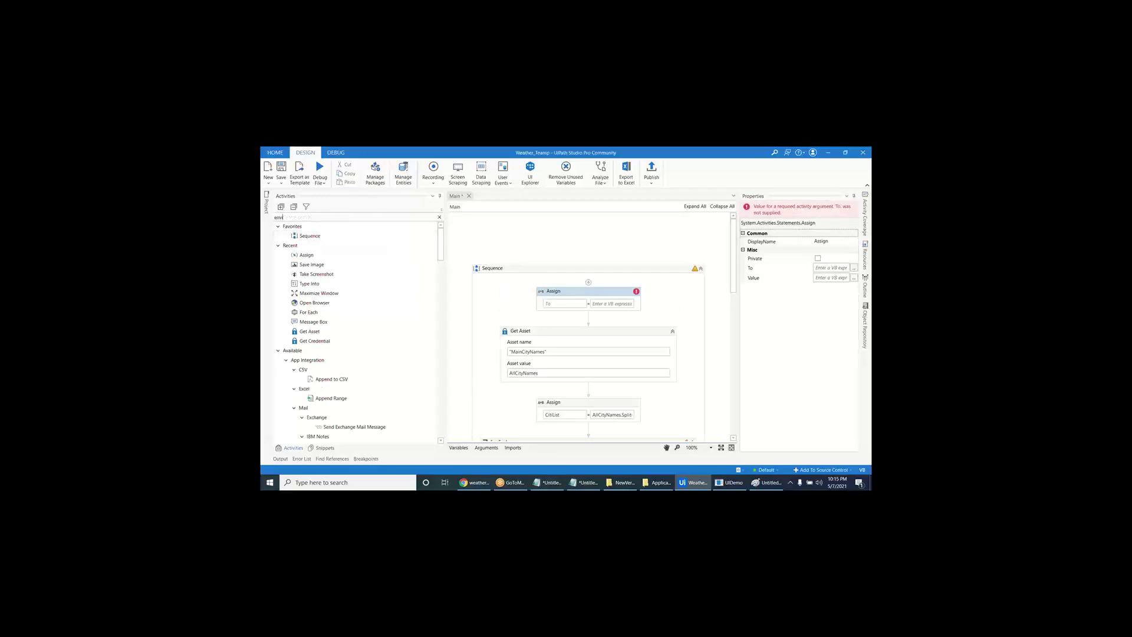
pyautogui.moveTo(361, 265); pyautogui.dragTo(586, 305)
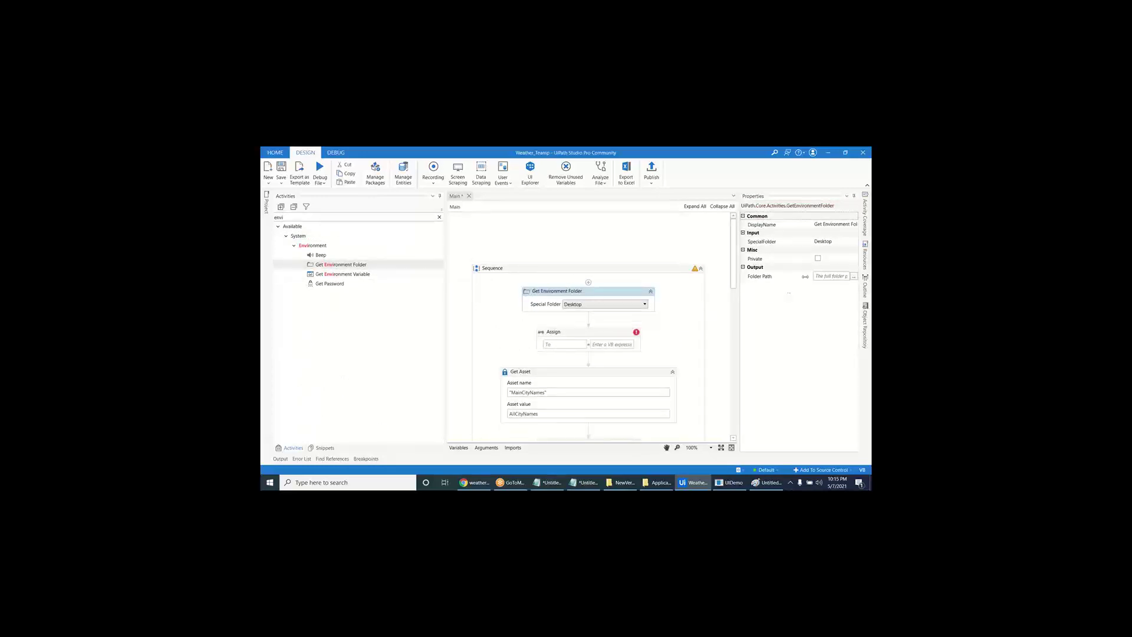
pyautogui.click(823, 276)
pyautogui.hotkey('ctrl', 'k')
pyautogui.write('des')
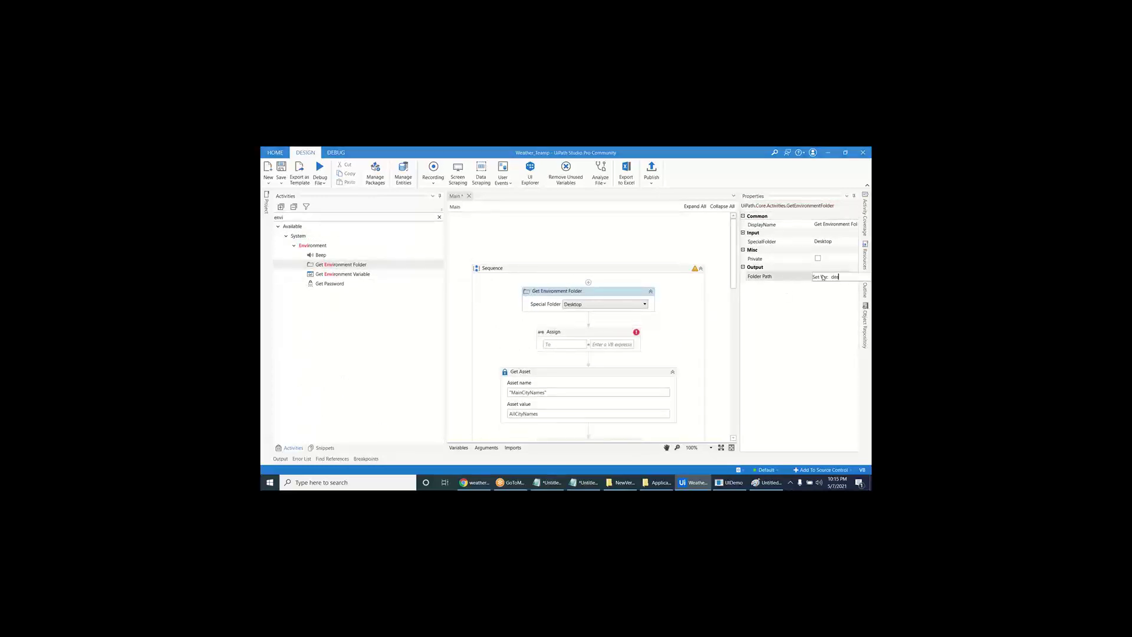
pyautogui.write('ktopPath')
pyautogui.press('Return')
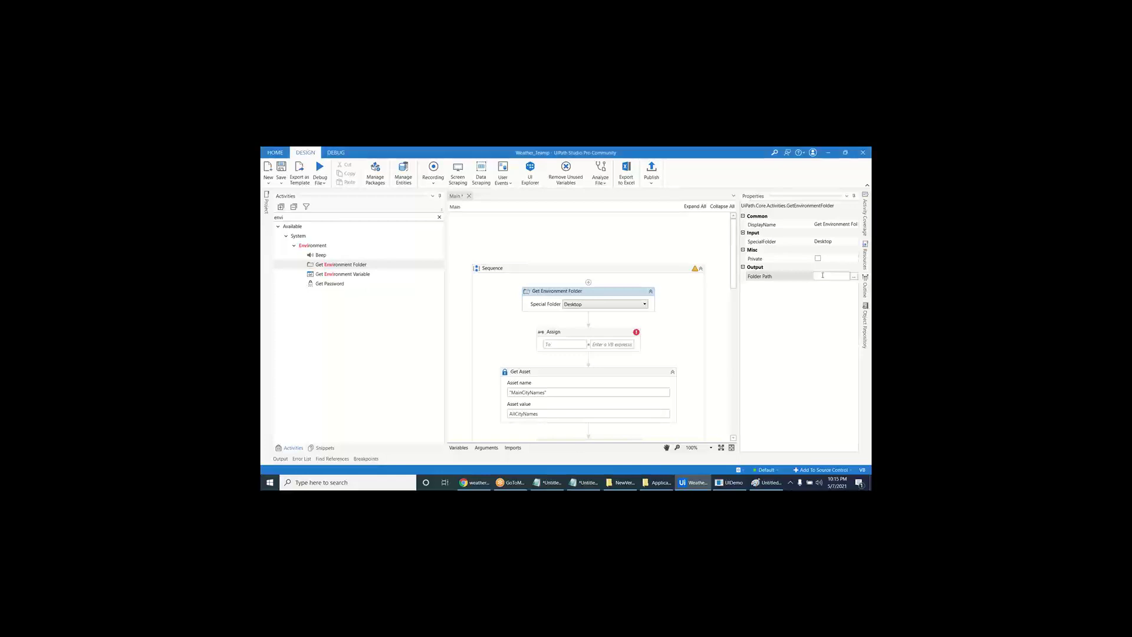
# - Make a new ResultPath variable the Assign target and open its value editor
pyautogui.click(565, 344)
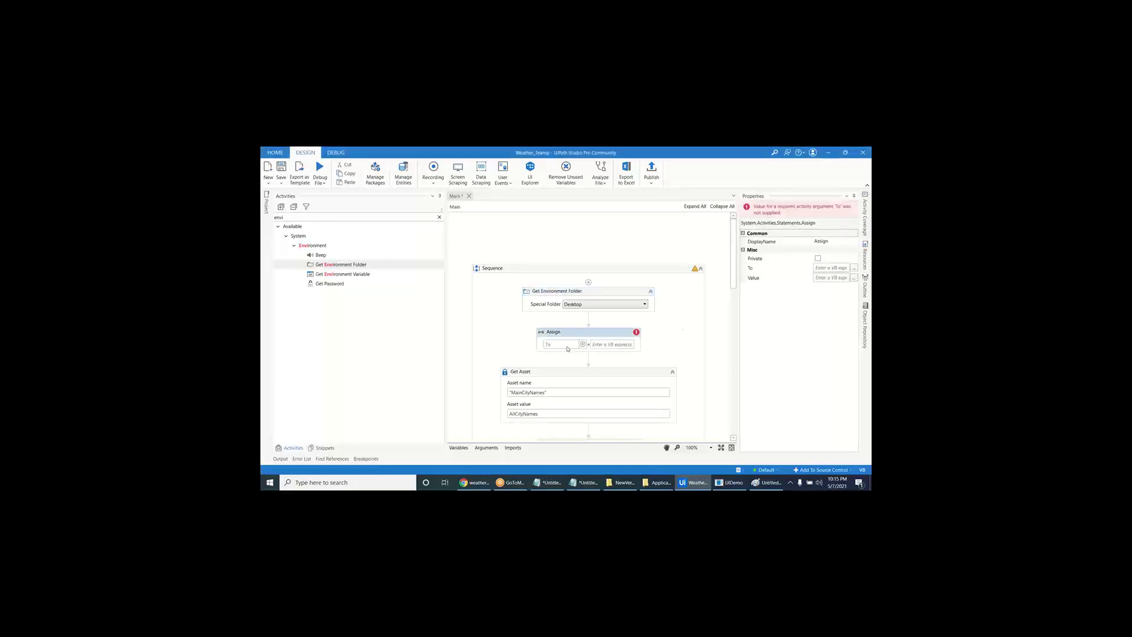
pyautogui.hotkey('ctrl', 'k')
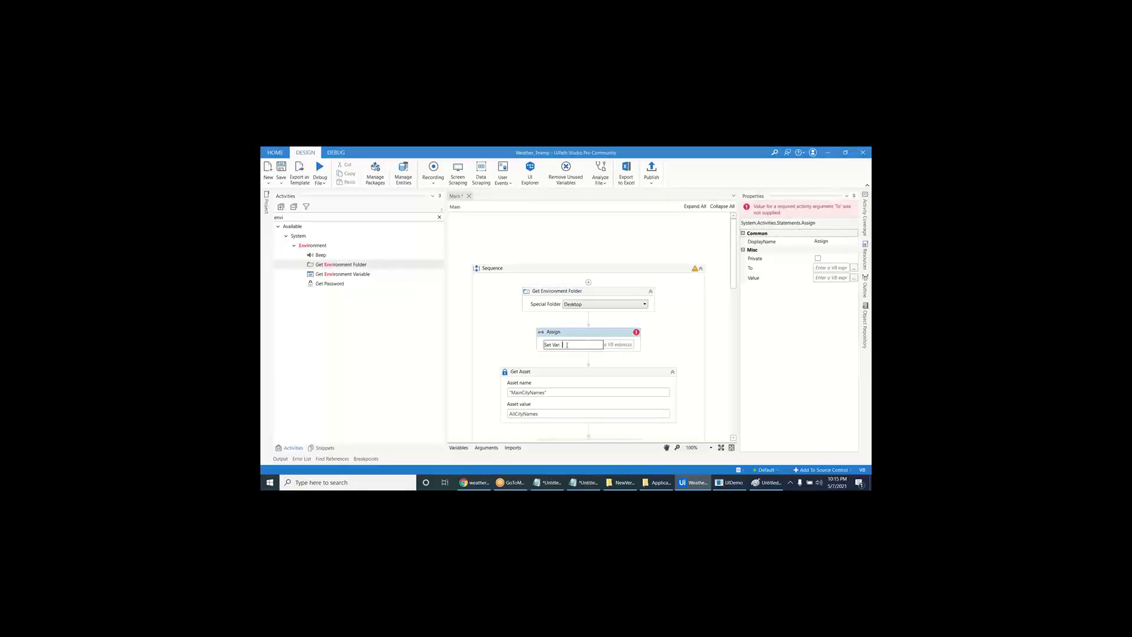
pyautogui.write('ResultPath')
pyautogui.press('Return')
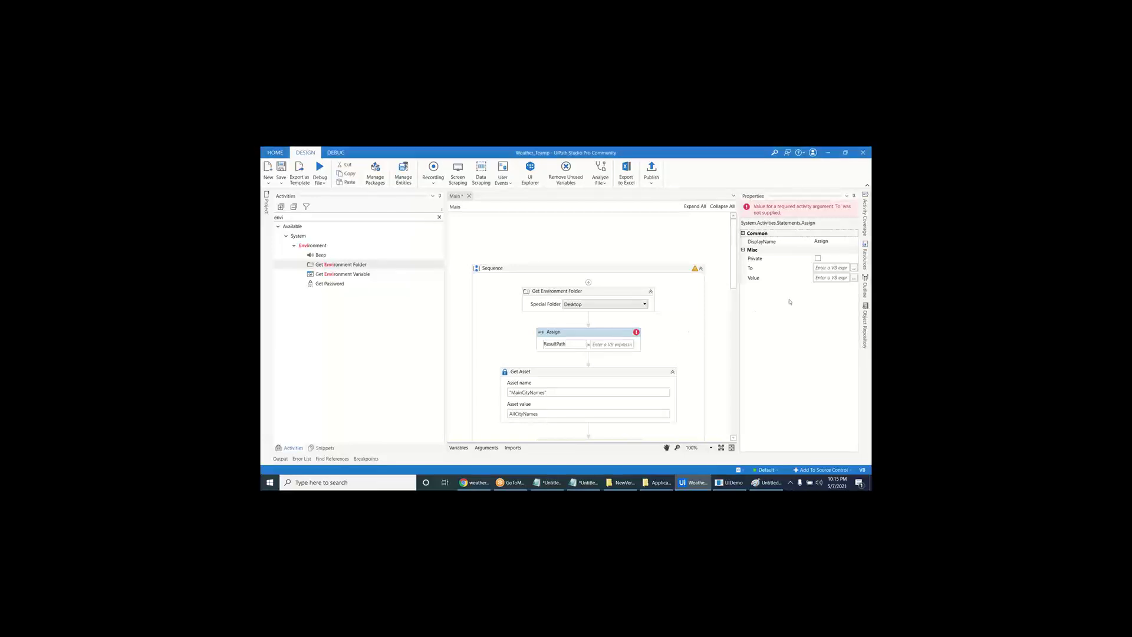
pyautogui.click(854, 278)
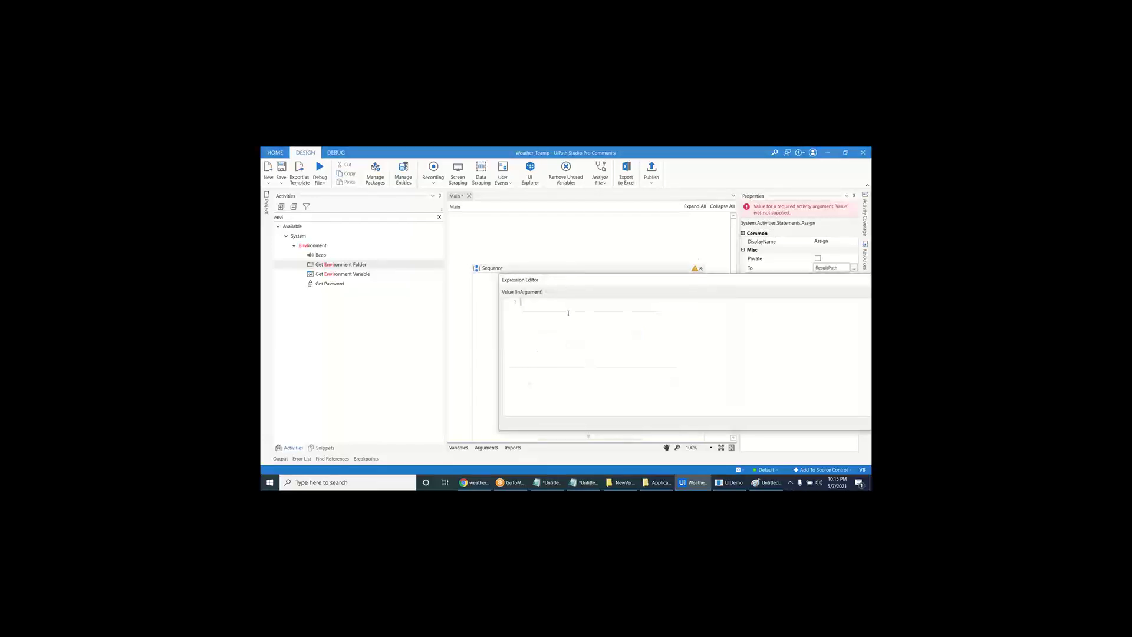
# - Enter desktopPath+"\BotResults" as the ResultPath value, correcting the typos
pyautogui.write('desktopPath="')
pyautogui.write('\\Re')
pyautogui.press('Left')
pyautogui.press('Left')
pyautogui.press('Left')
pyautogui.press('Left')
pyautogui.press('Left')
pyautogui.press('BackSpace')
pyautogui.press('BackSpace')
pyautogui.press('BackSpace')
pyautogui.press('BackSpace')
pyautogui.press('Delete')
pyautogui.press('Delete')
pyautogui.press('Delete')
pyautogui.press('Delete')
pyautogui.press('Delete')
pyautogui.write('"\\BotResu')
pyautogui.moveTo(620, 280); pyautogui.dragTo(457, 224)
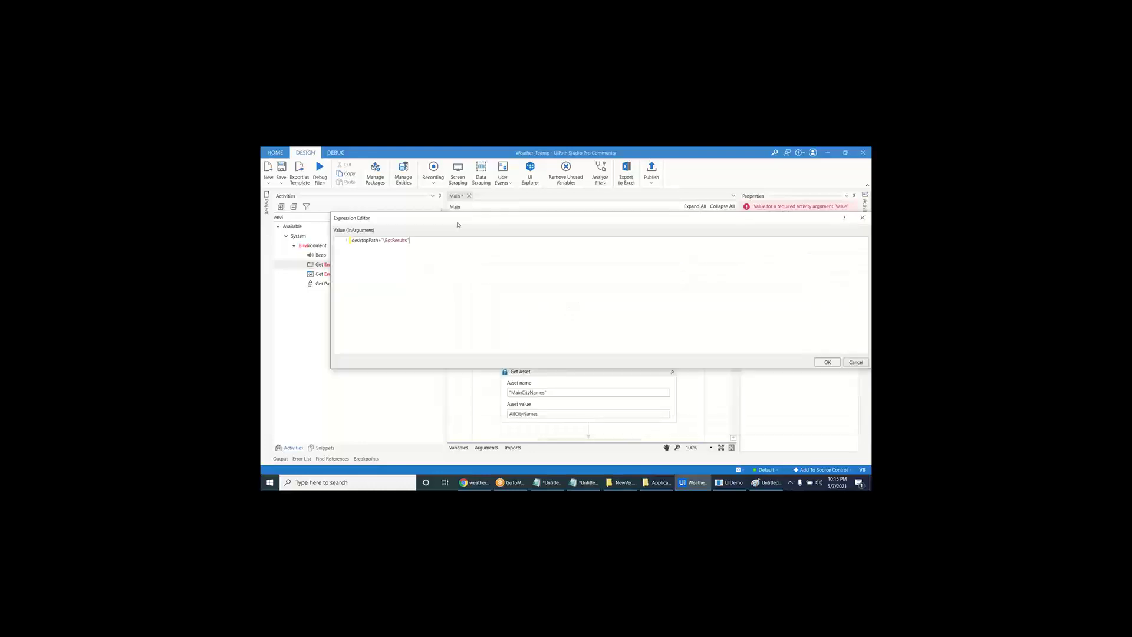
# - Confirm the BotResults path, add Create Folder after Assign with folder name ResultPath, and review
pyautogui.click(829, 363)
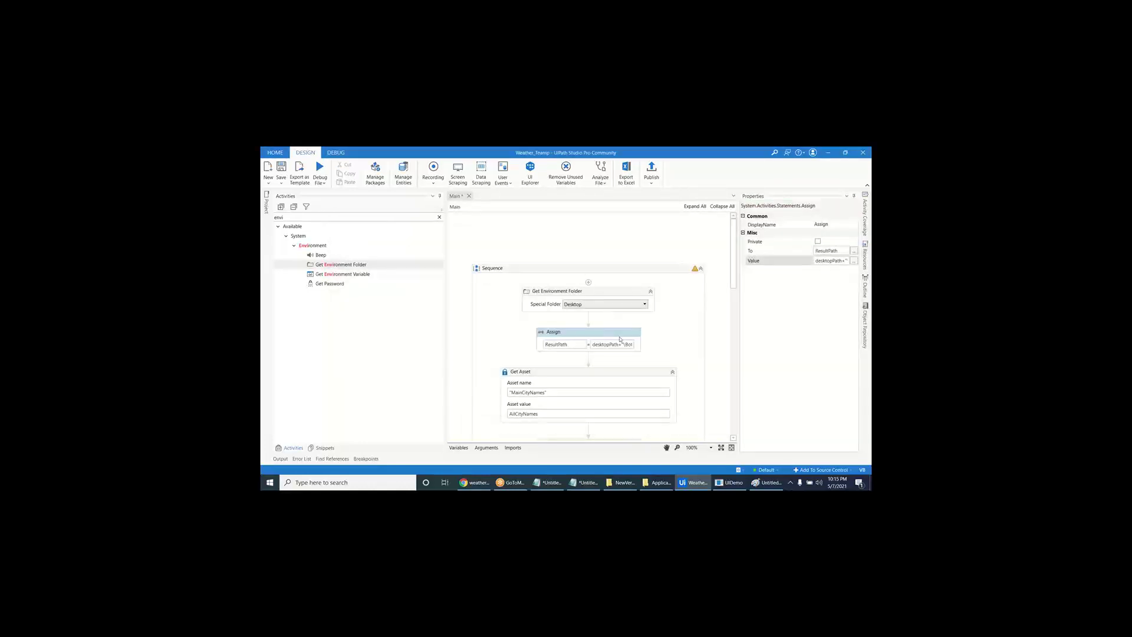
pyautogui.click(589, 358)
pyautogui.write('c')
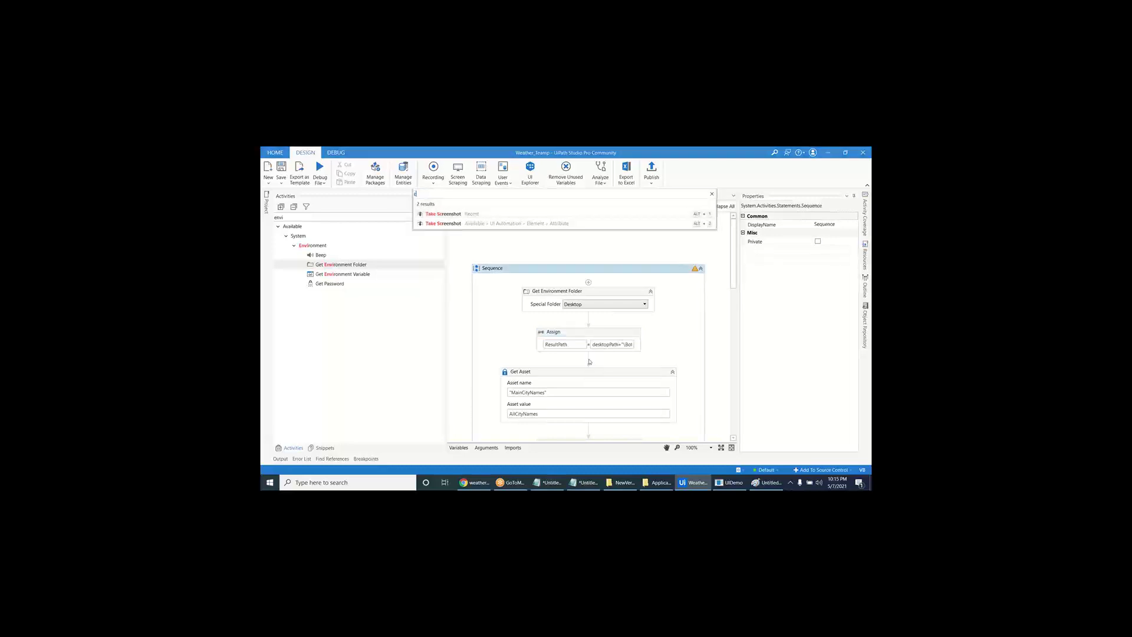
pyautogui.write('reate folder')
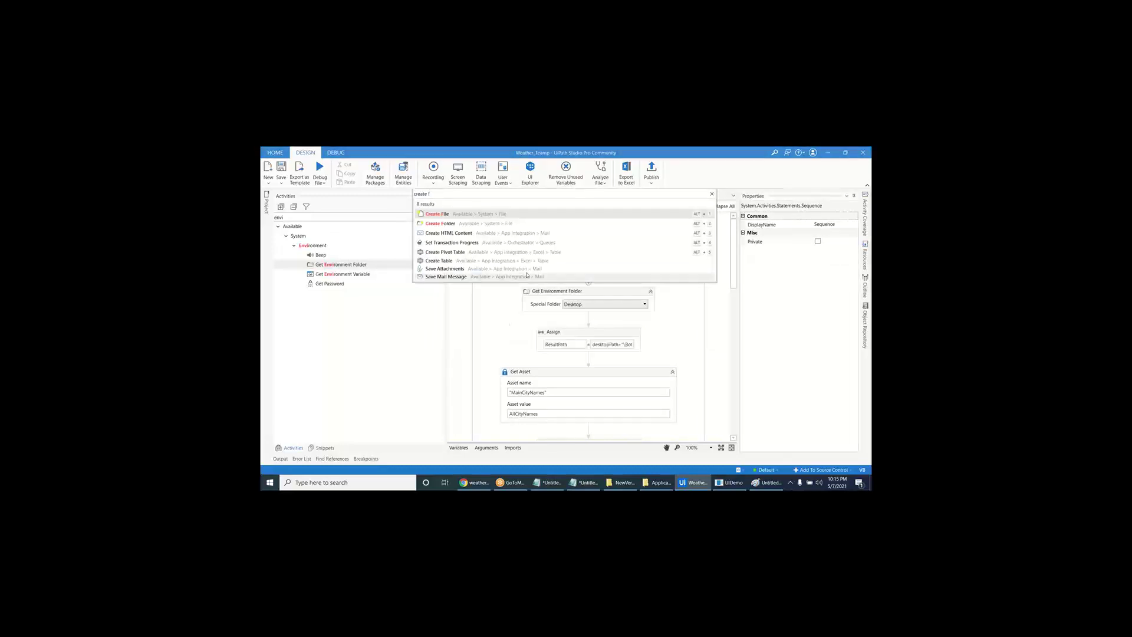
pyautogui.press('Return')
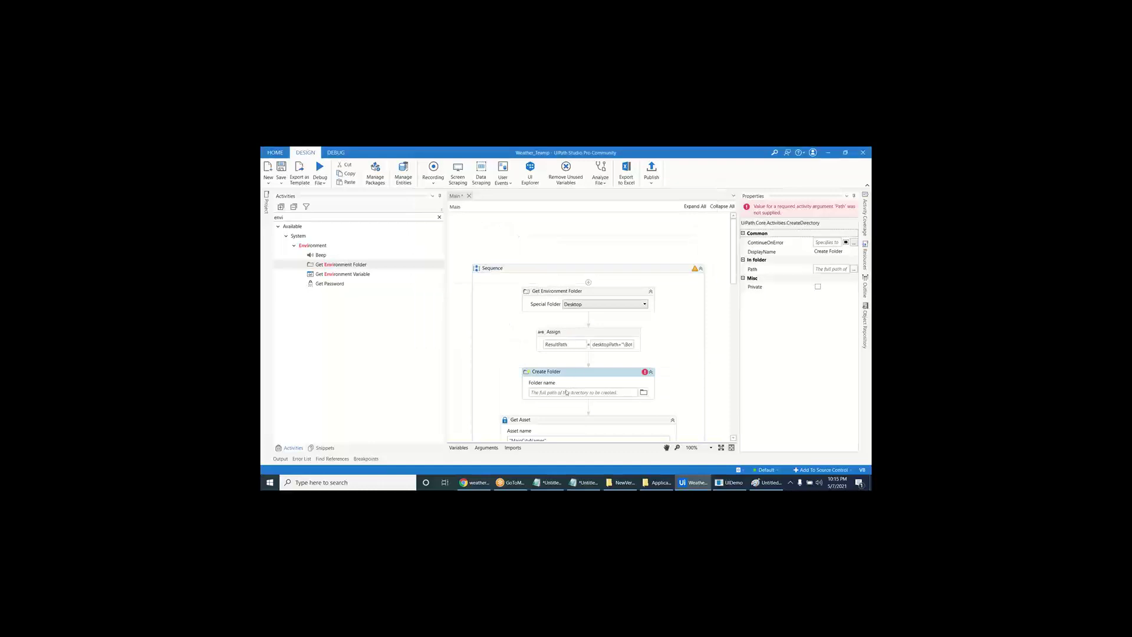
pyautogui.click(565, 392)
pyautogui.write('re')
pyautogui.press('Tab')
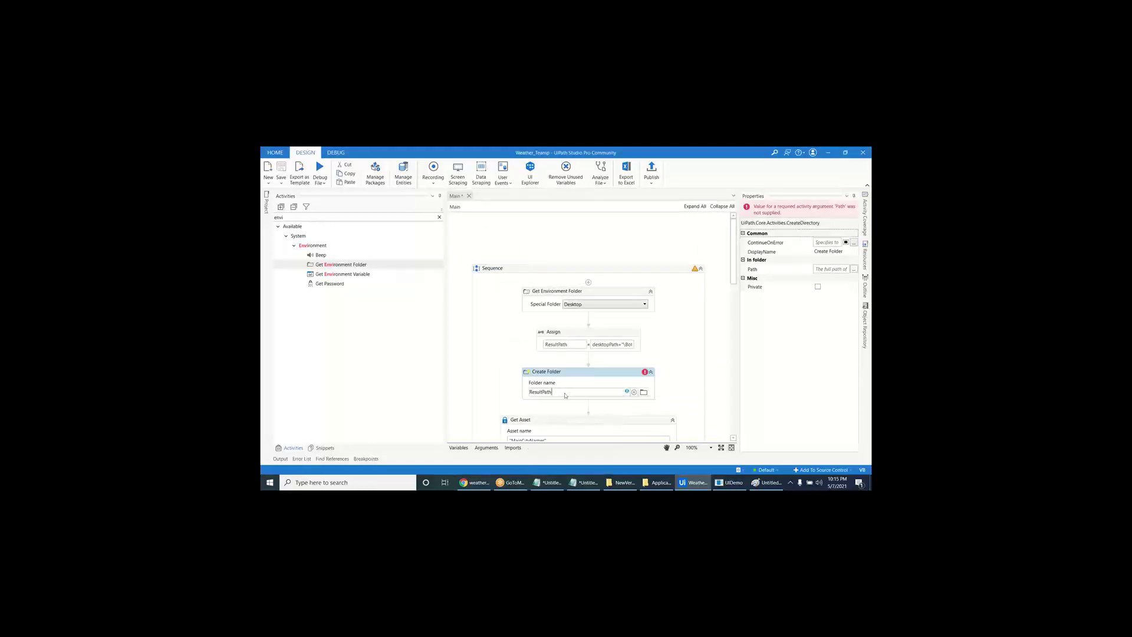
pyautogui.click(587, 299)
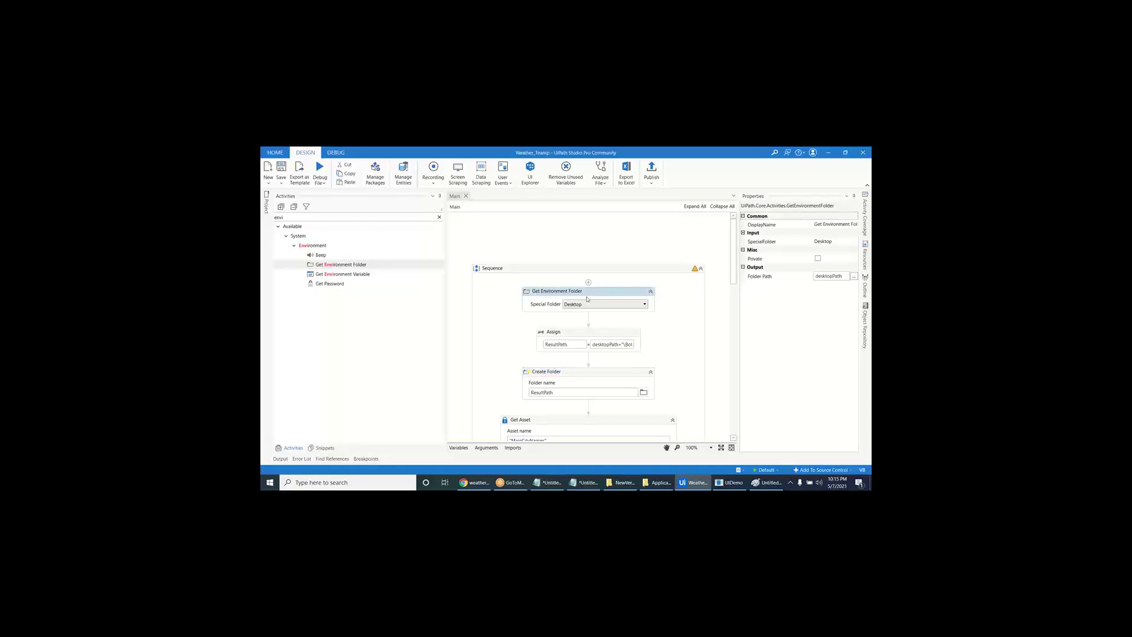
pyautogui.click(591, 342)
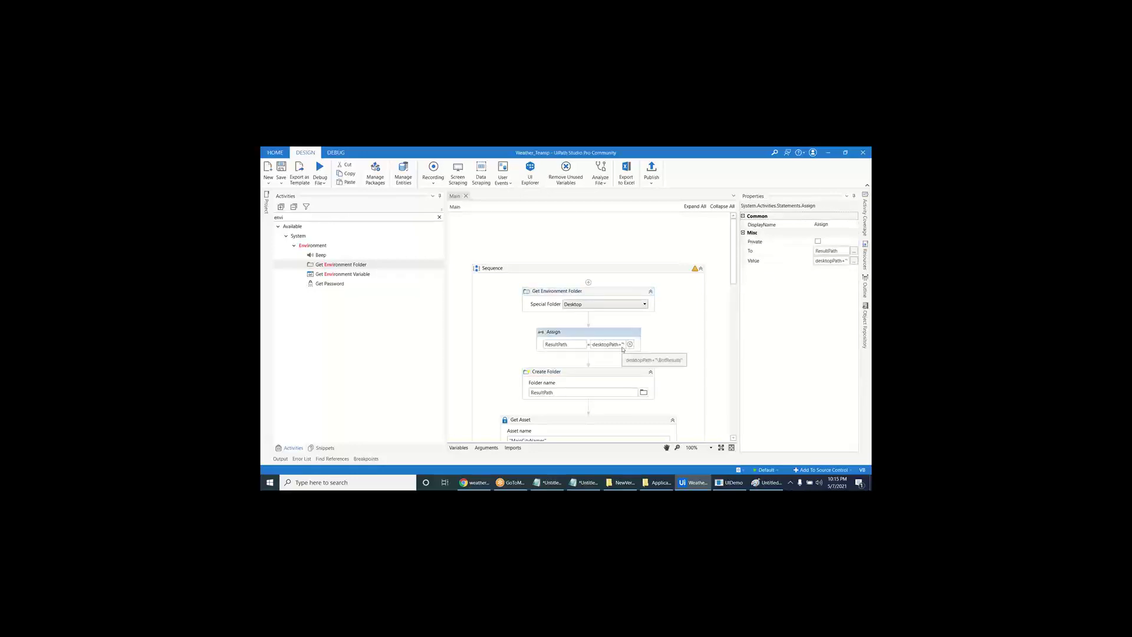
pyautogui.scroll(-10, 623, 349)
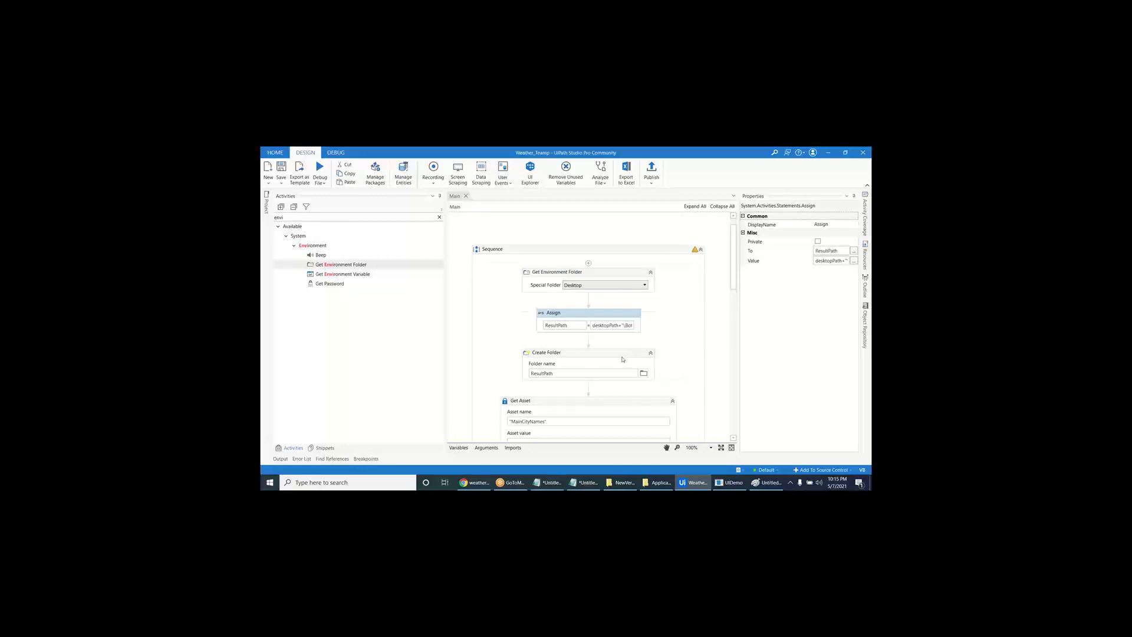
# - Set Save Image's file name to ResultPath+"\Weather_"+city+".png"
pyautogui.click(589, 426)
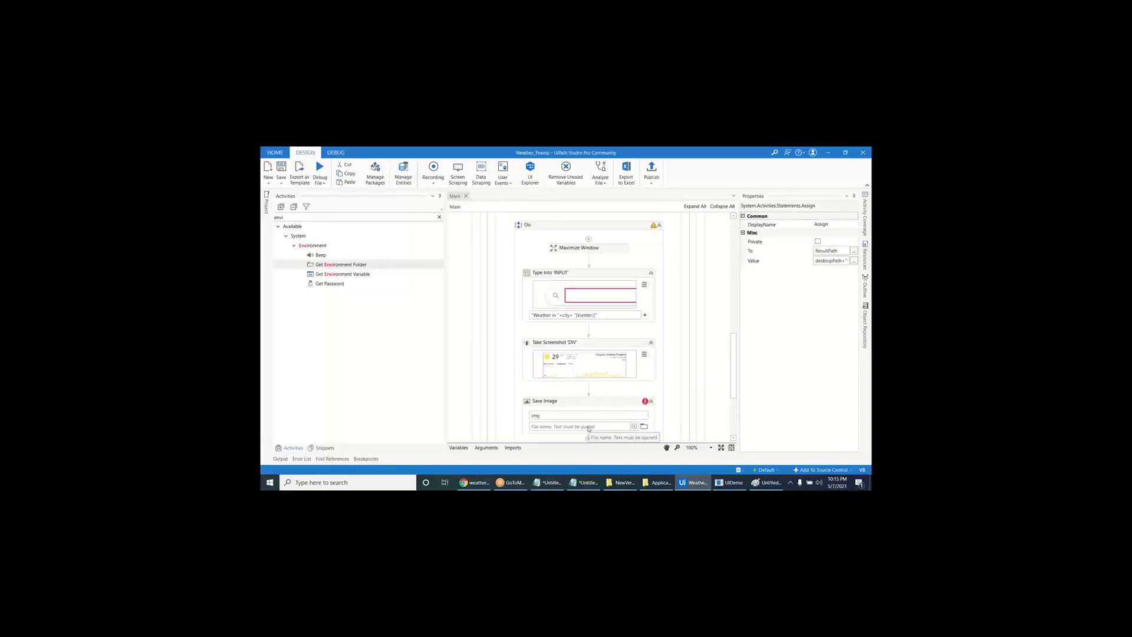
pyautogui.write('re')
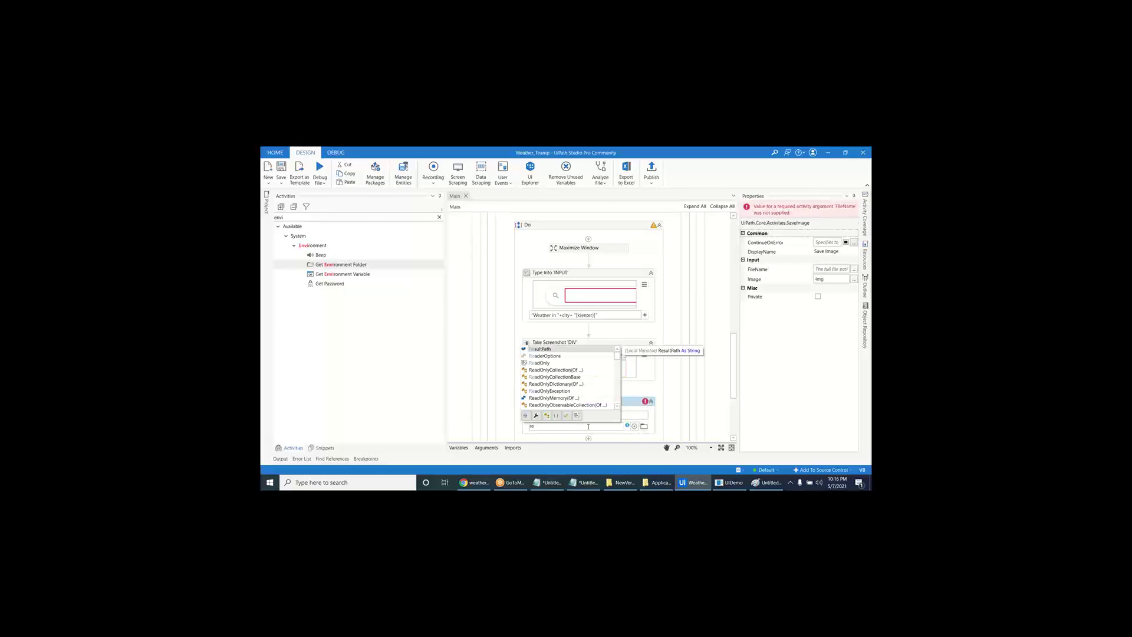
pyautogui.write('+')
pyautogui.hotkey('ctrl', 'space')
pyautogui.press('Tab')
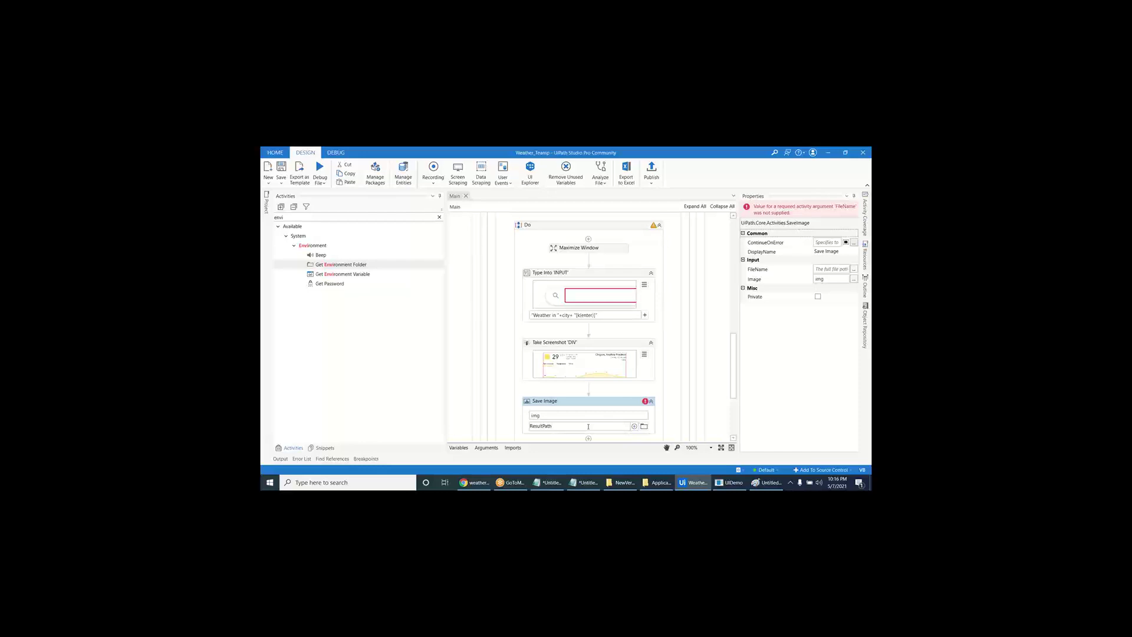
pyautogui.write('00')
pyautogui.press('BackSpace')
pyautogui.press('BackSpace')
pyautogui.write('+""')
pyautogui.write('\\Weathe')
pyautogui.write('r_"+city')
pyautogui.write('+".png"')
pyautogui.press('Return')
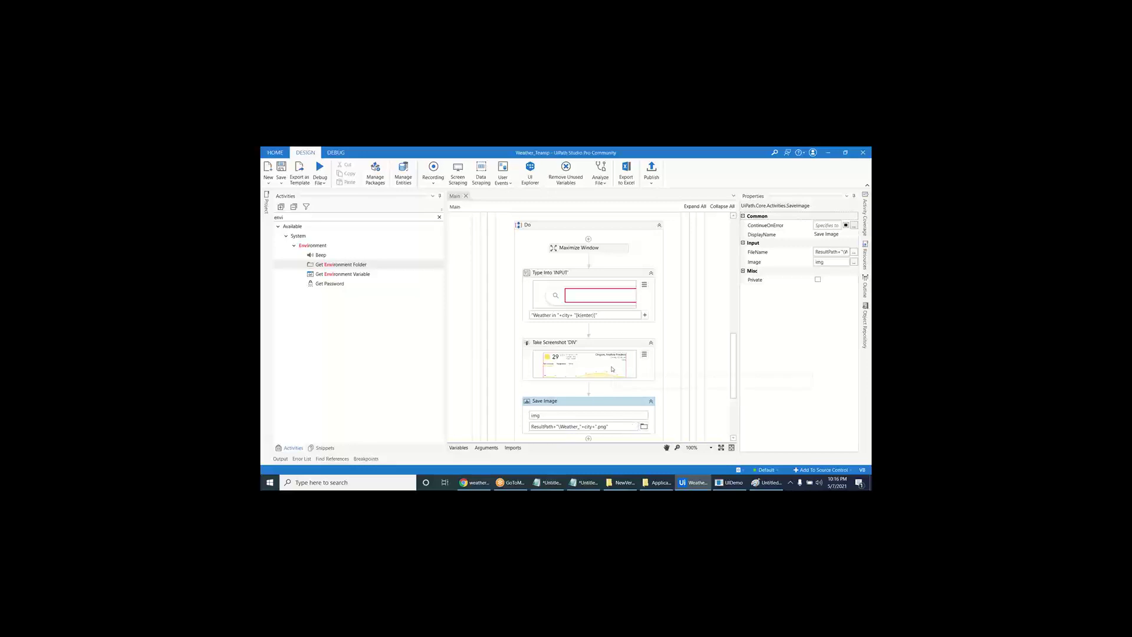
# - Move the Message Box directly under Save Image and save the workflow
pyautogui.click(641, 340)
pyautogui.scroll(-2, 641, 340)
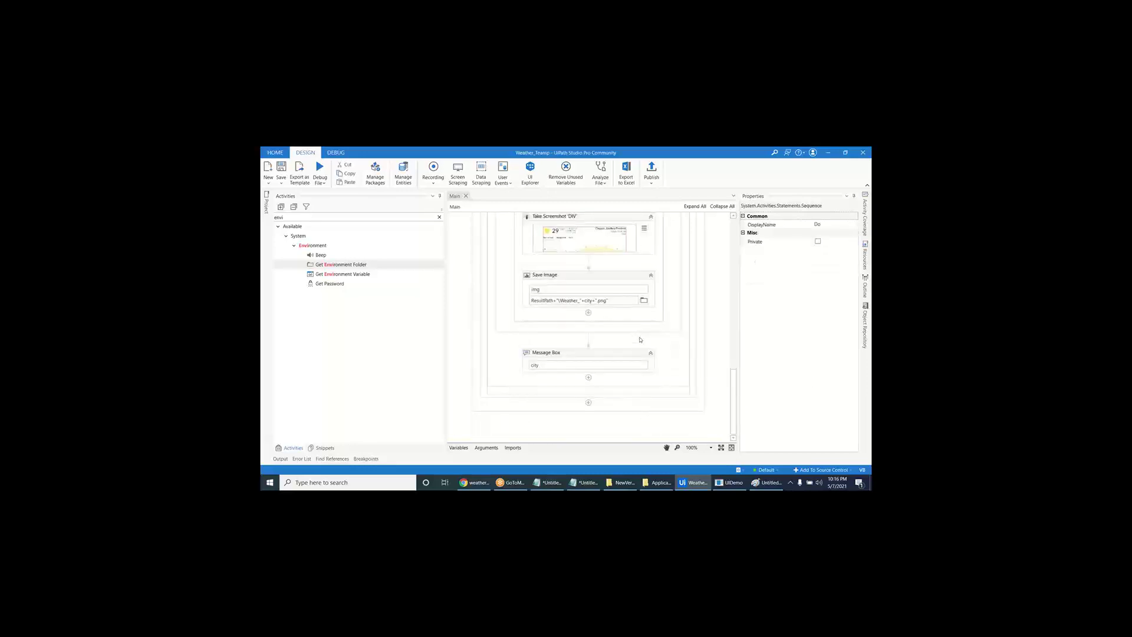
pyautogui.moveTo(618, 352); pyautogui.dragTo(621, 316)
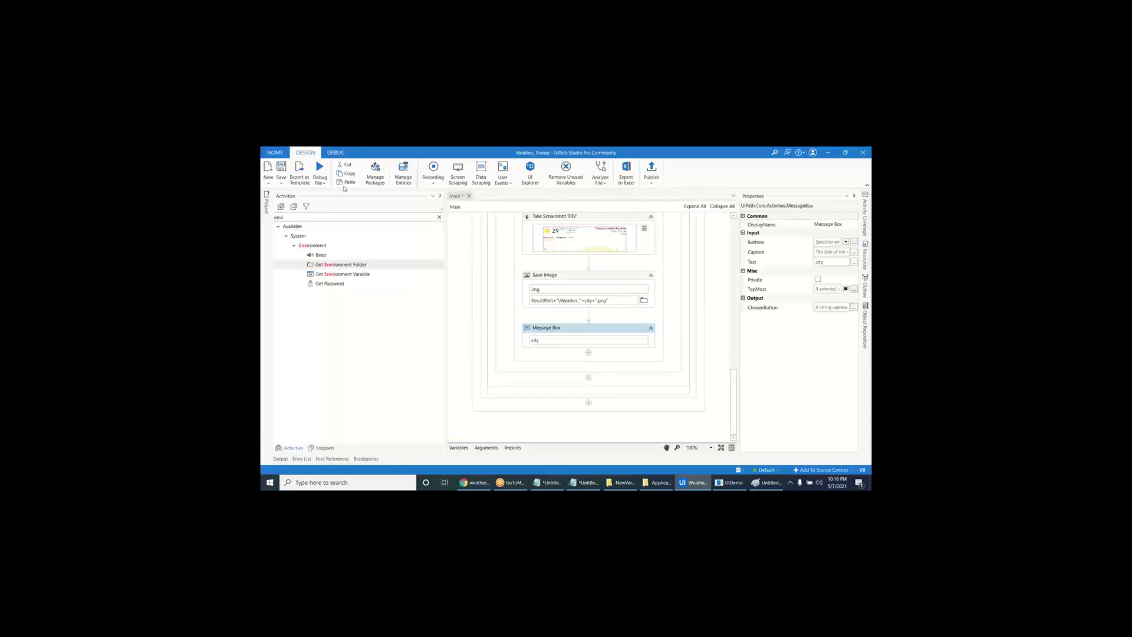
pyautogui.click(281, 167)
# - Run the file, dismissing the Bangalore, Chennai and Hyderabad message boxes
pyautogui.click(693, 482)
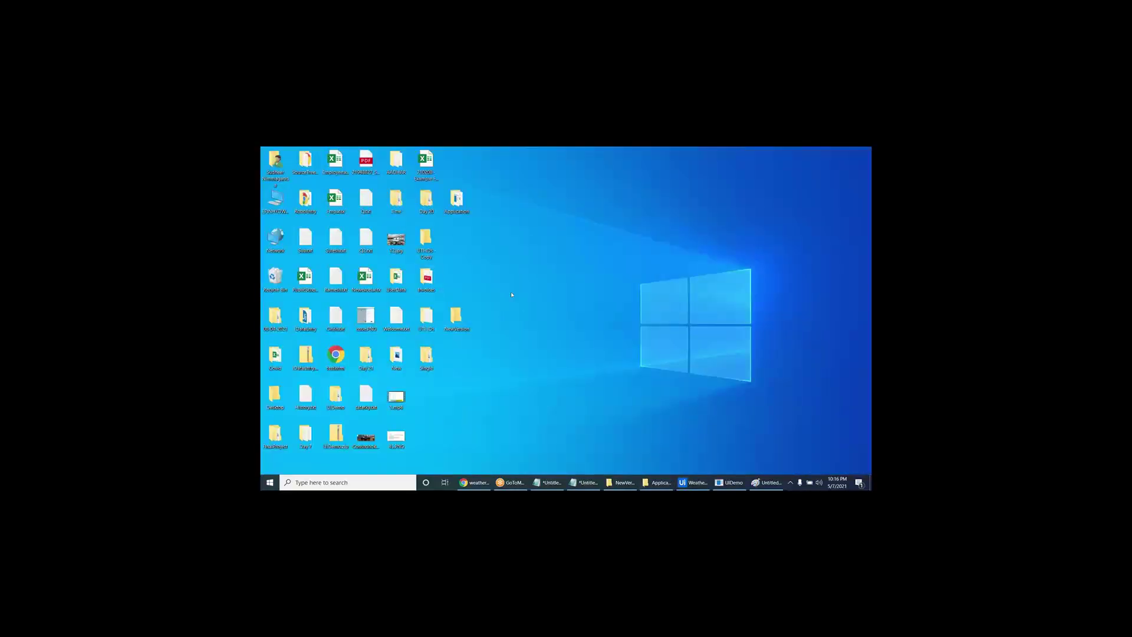
pyautogui.click(692, 483)
pyautogui.click(320, 179)
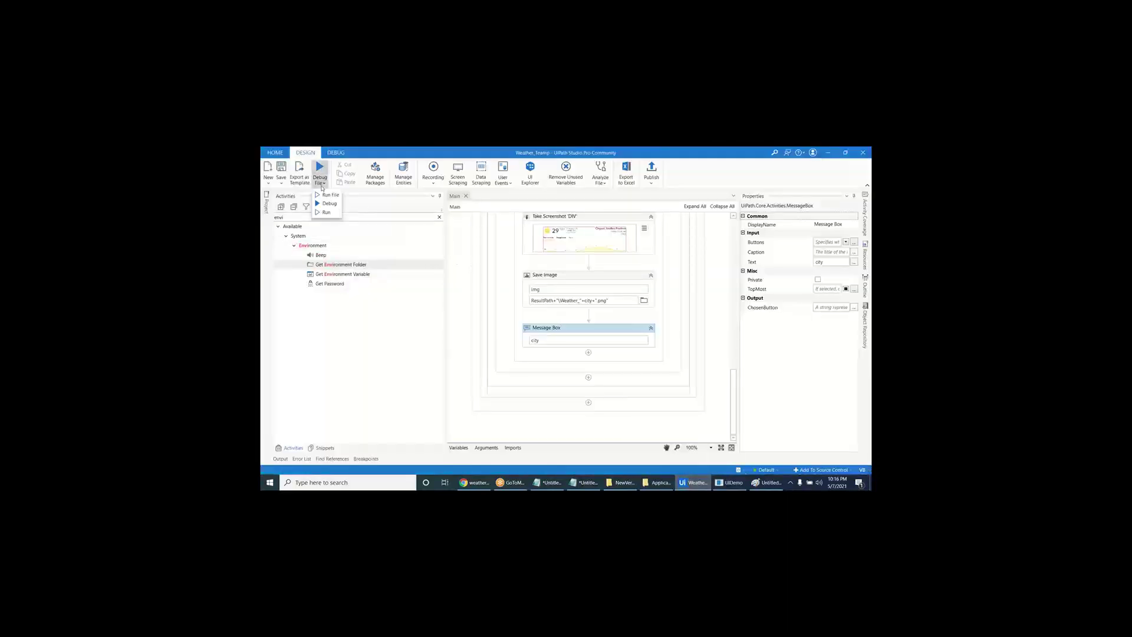
pyautogui.click(330, 203)
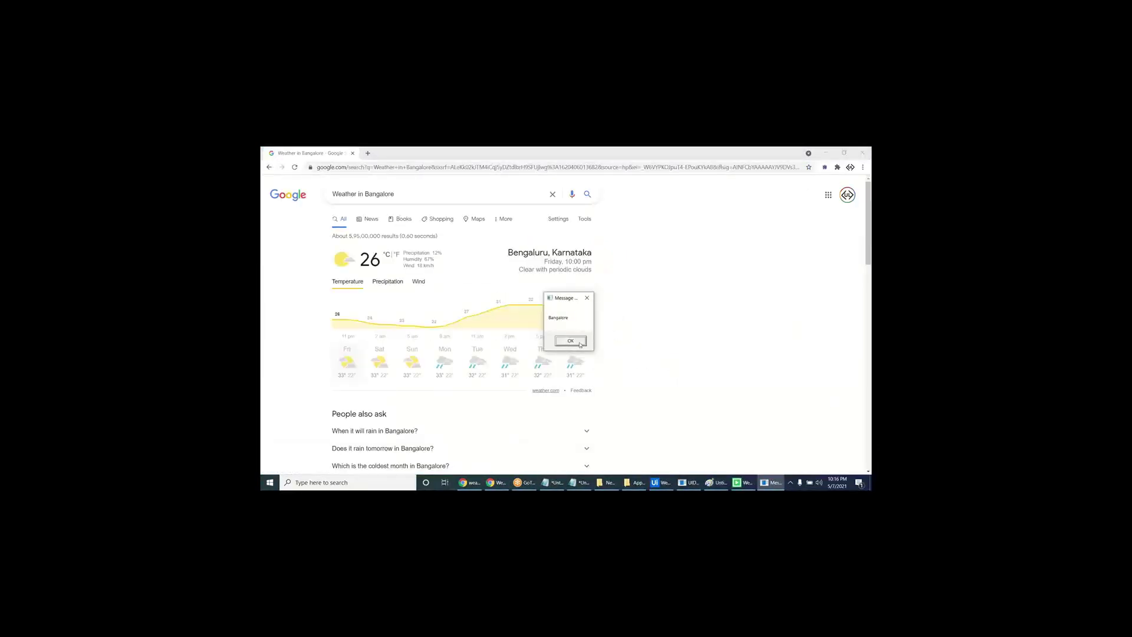
pyautogui.click(581, 344)
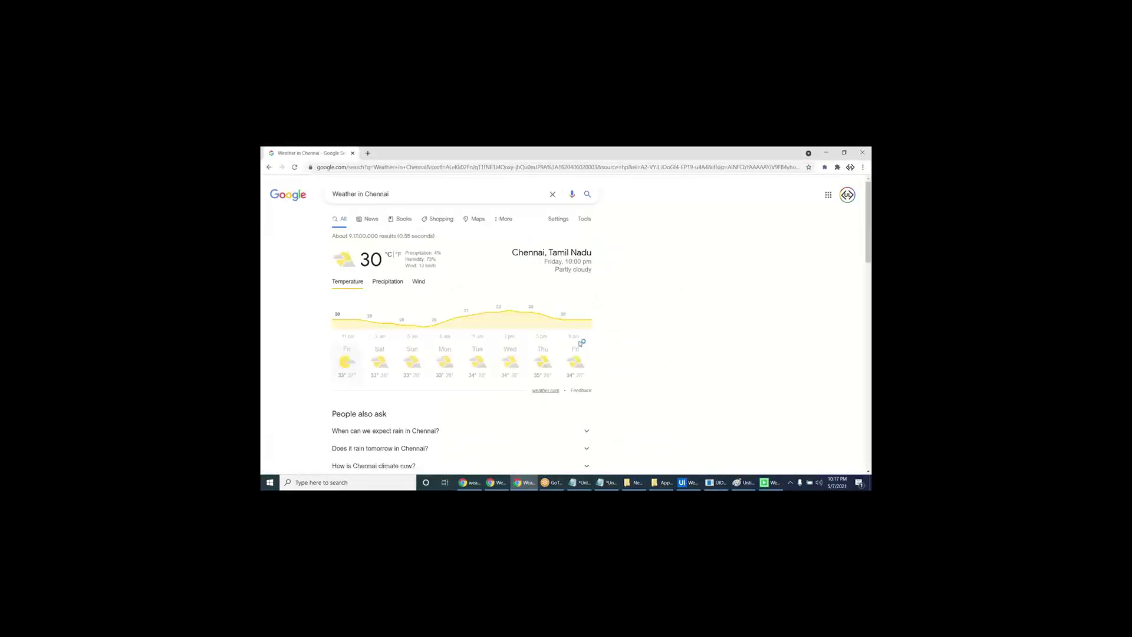
pyautogui.click(580, 344)
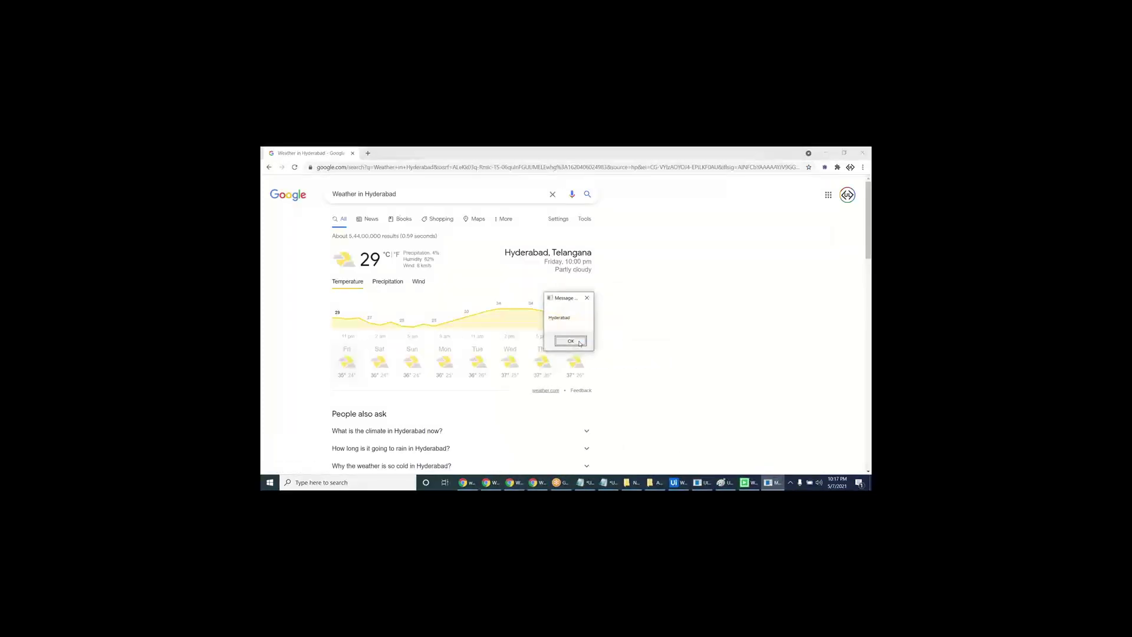
pyautogui.click(580, 344)
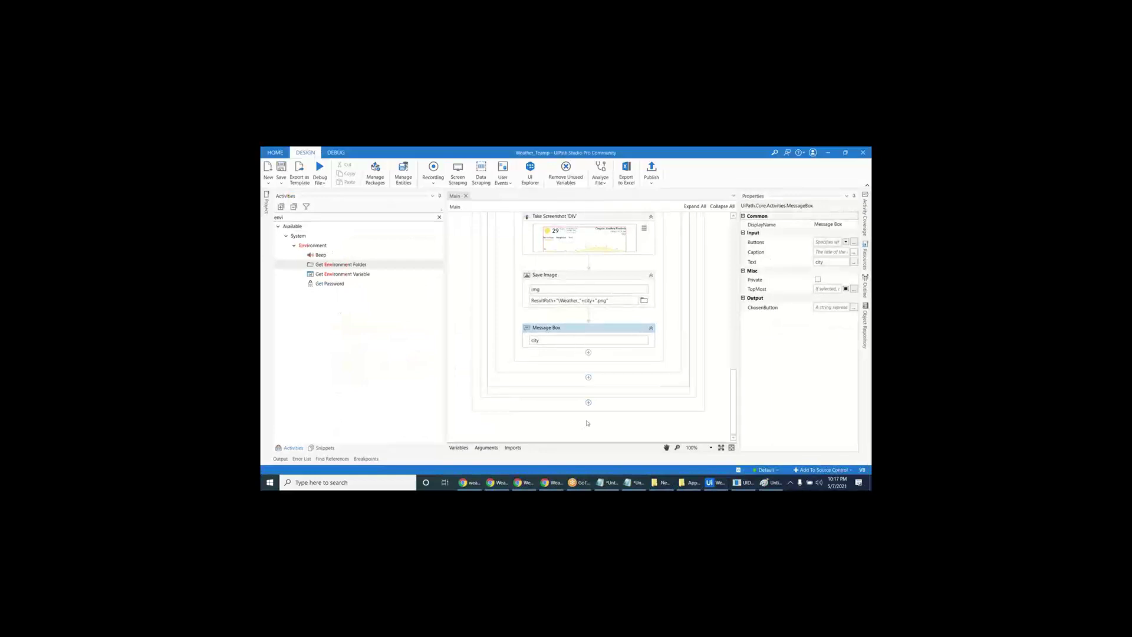
pyautogui.click(544, 331)
# - Replace the Message Box with a Close Tab activity below Save Image
pyautogui.press('Delete')
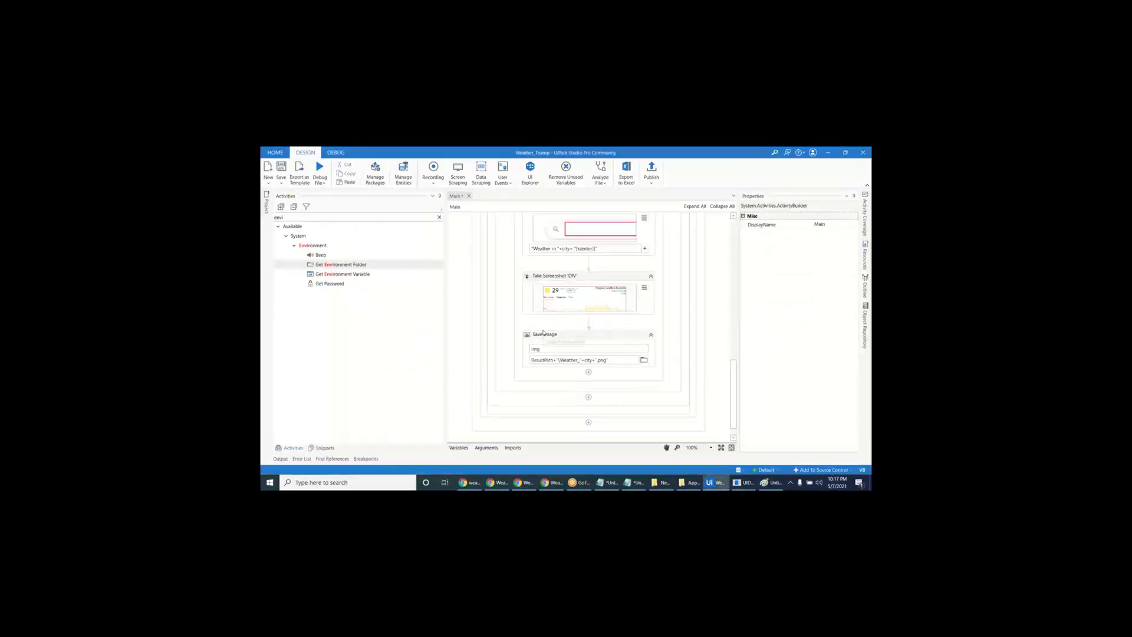
pyautogui.click(439, 217)
pyautogui.write('d')
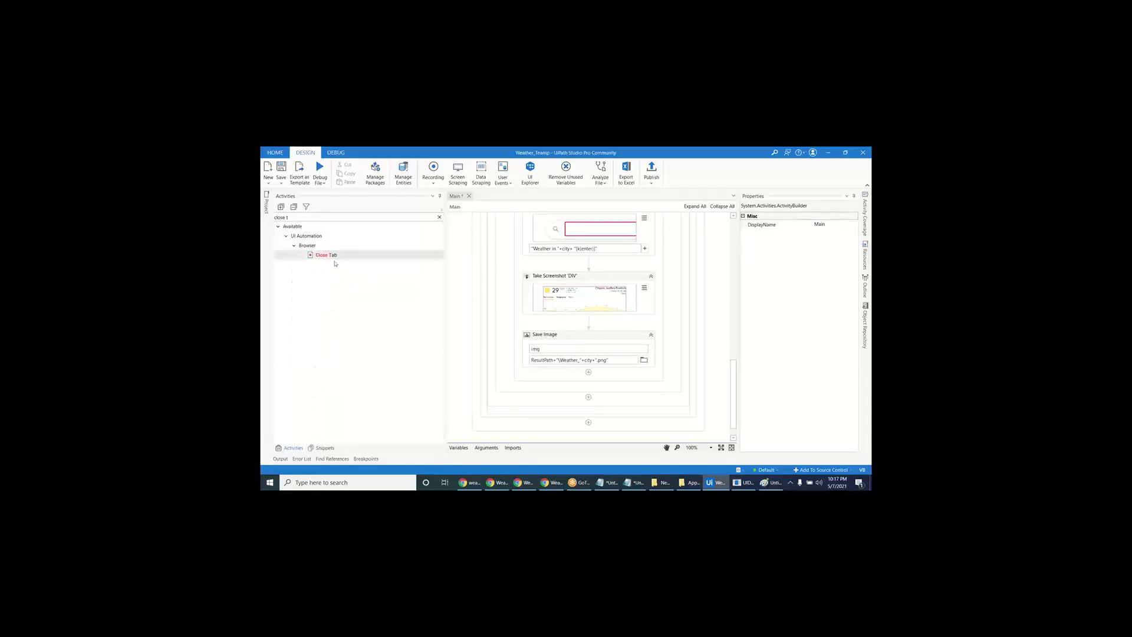
pyautogui.moveTo(326, 255); pyautogui.dragTo(586, 386)
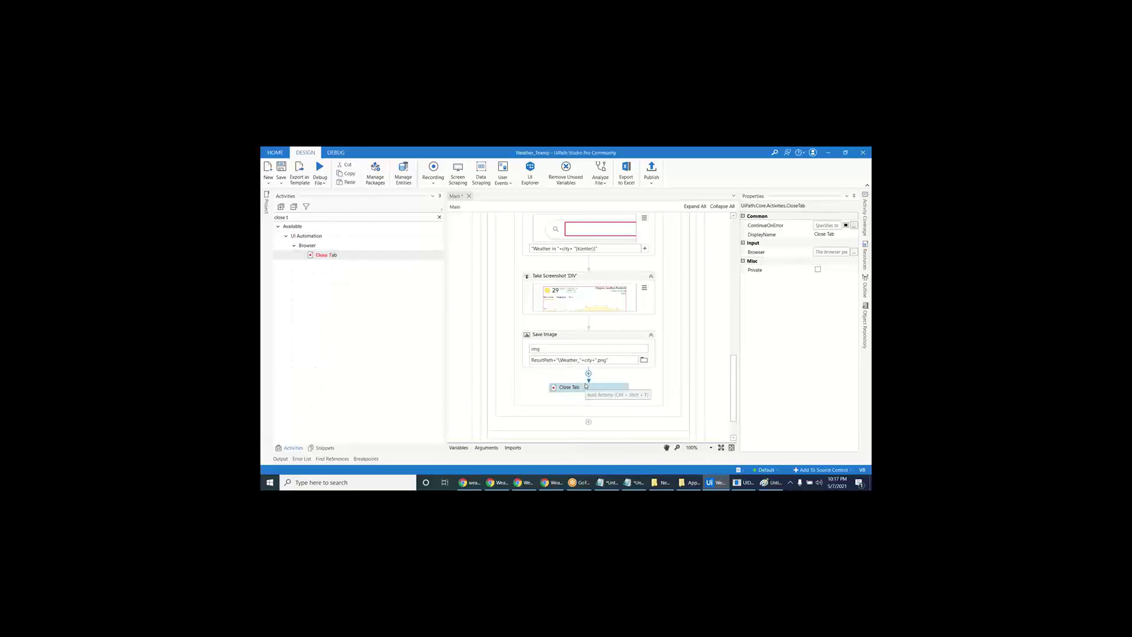
# - Close the leftover Chrome weather result windows, including Chennai's
pyautogui.moveTo(549, 482)
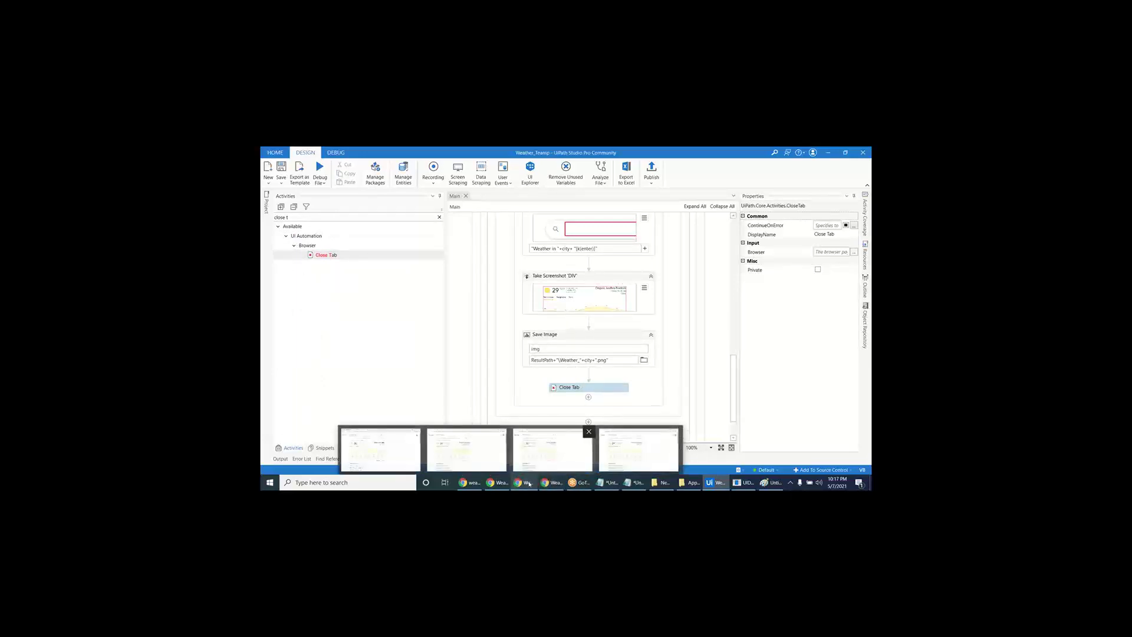
pyautogui.click(559, 472)
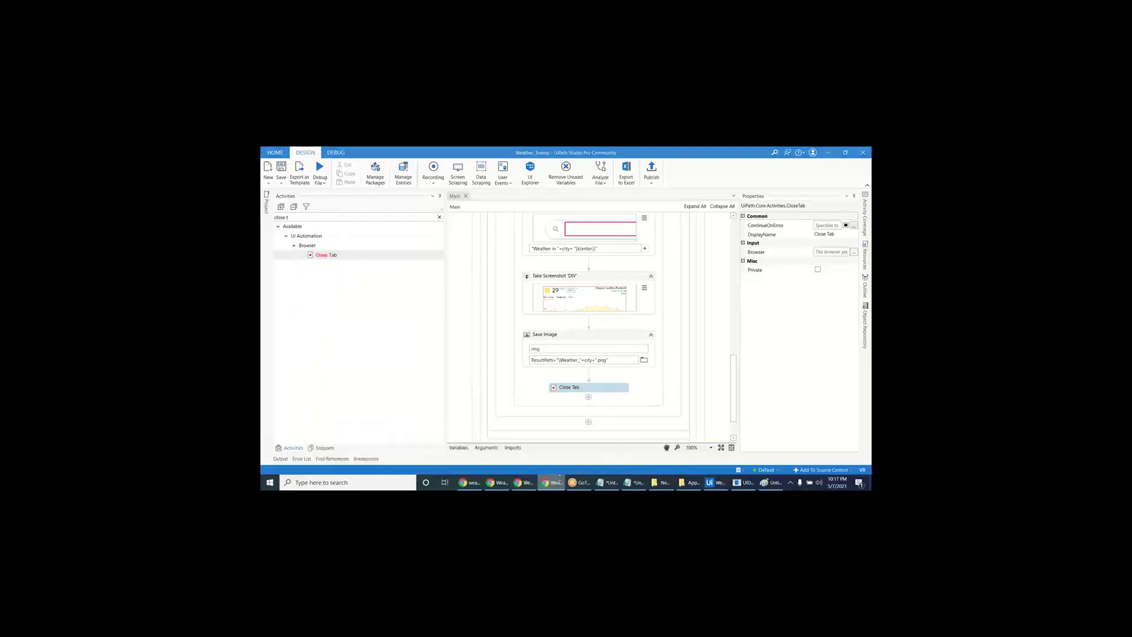
pyautogui.click(512, 484)
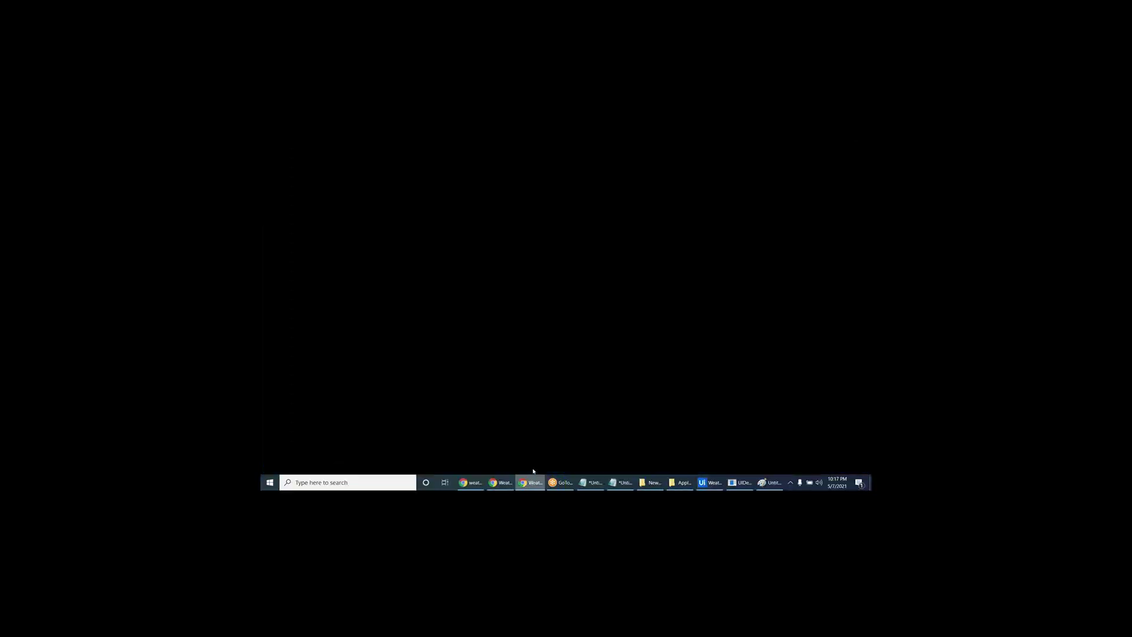
pyautogui.click(486, 482)
pyautogui.click(487, 482)
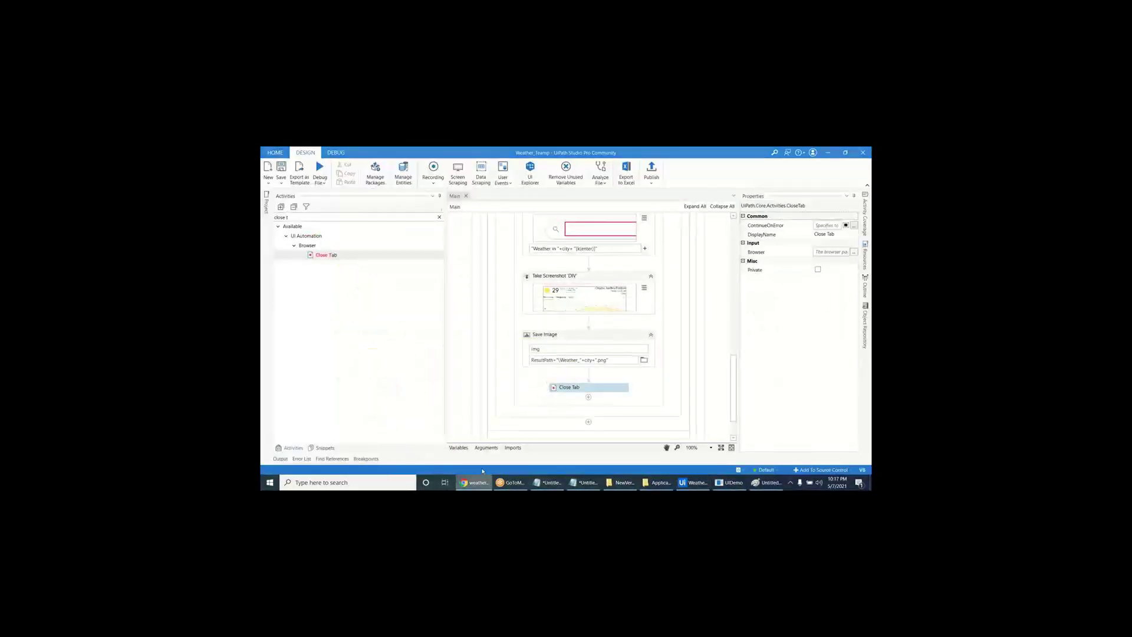
# - Open the desktop BotResults folder and check the three city weather PNGs
pyautogui.press('F5')
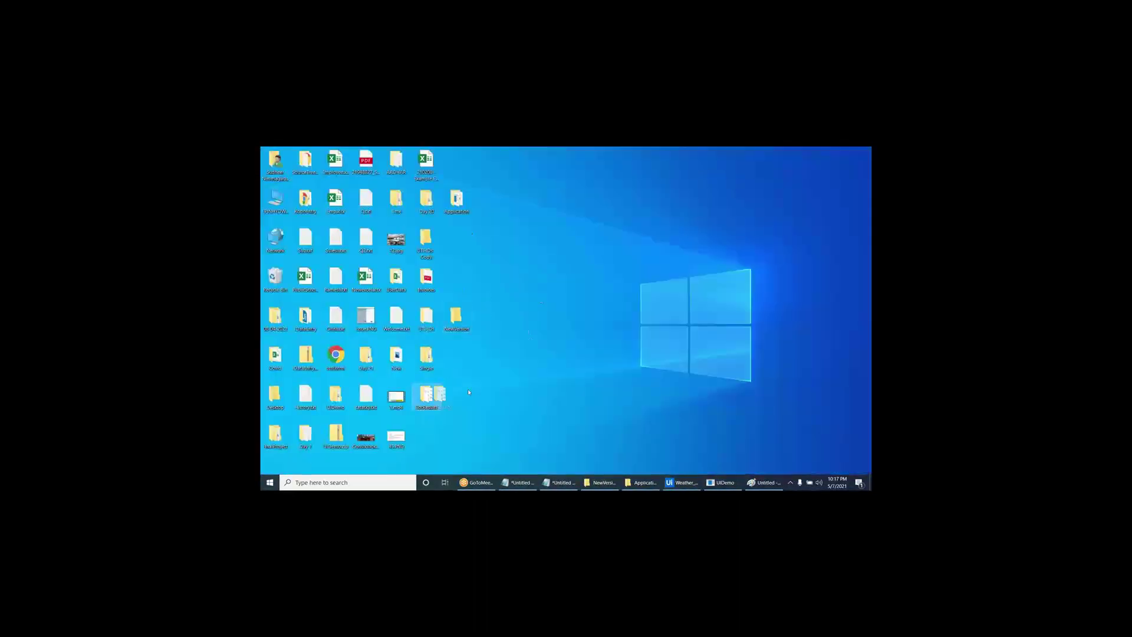
pyautogui.moveTo(426, 396); pyautogui.dragTo(547, 239)
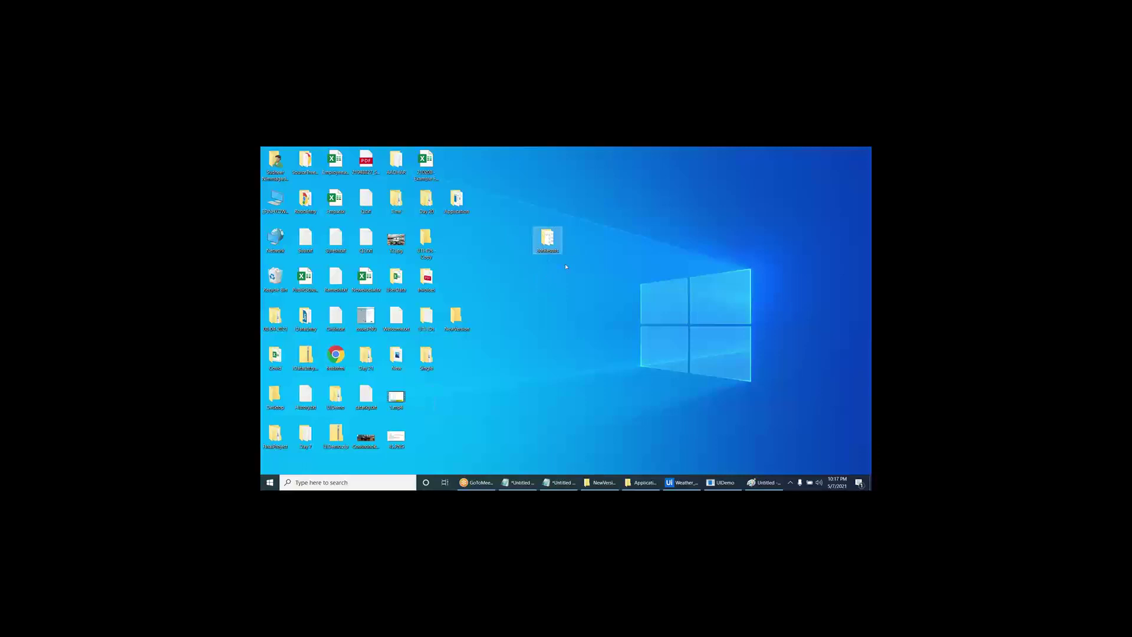
pyautogui.doubleClick(546, 243)
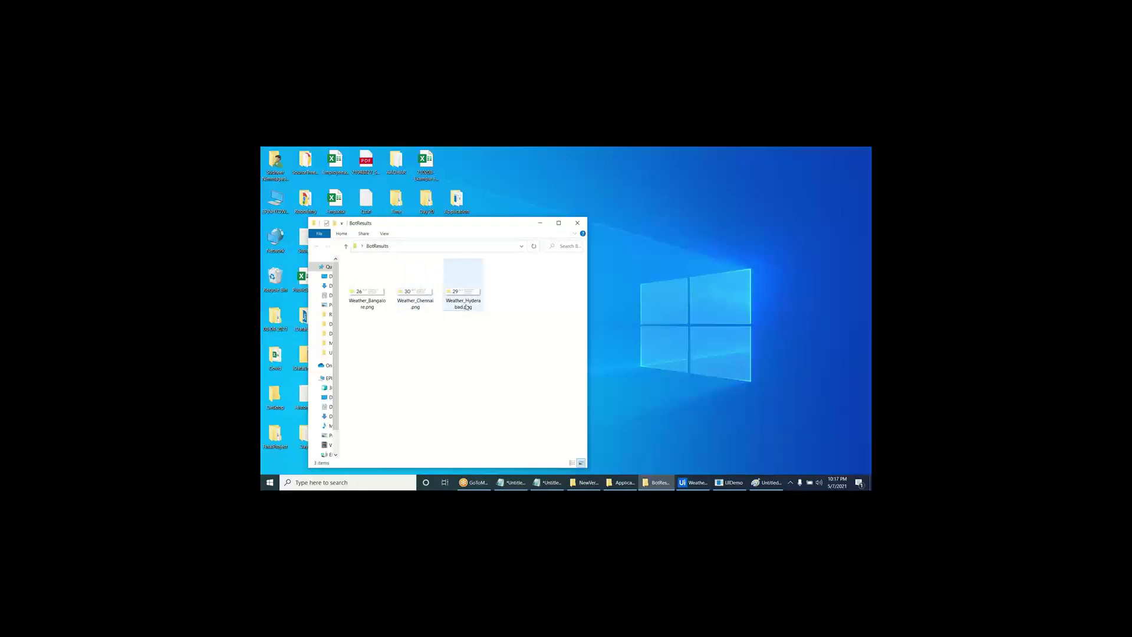
pyautogui.moveTo(518, 331); pyautogui.dragTo(348, 260)
pyautogui.click(581, 225)
# - Delete the BotResults folder to the Recycle Bin and return to UiPath Studio
pyautogui.click(547, 237)
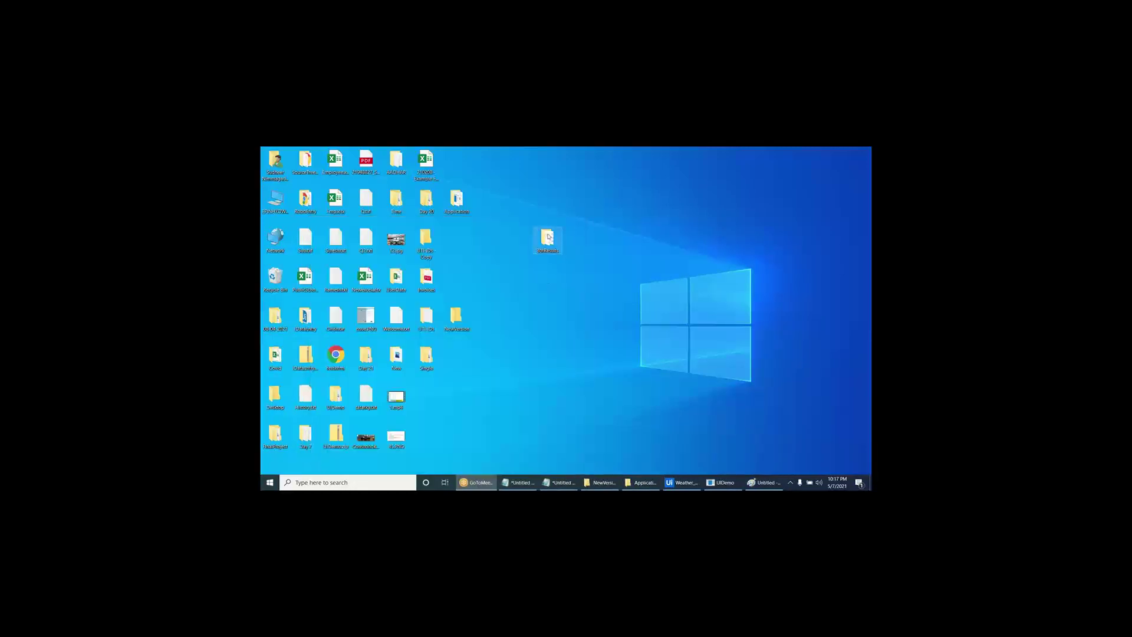
pyautogui.press('Delete')
pyautogui.click(595, 339)
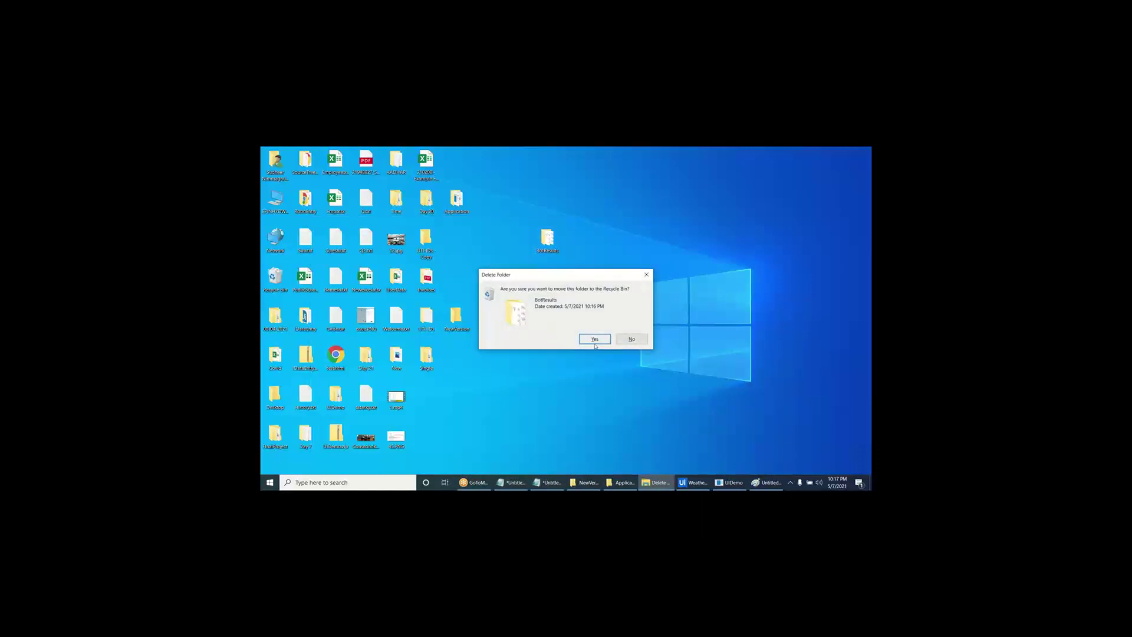
pyautogui.click(681, 483)
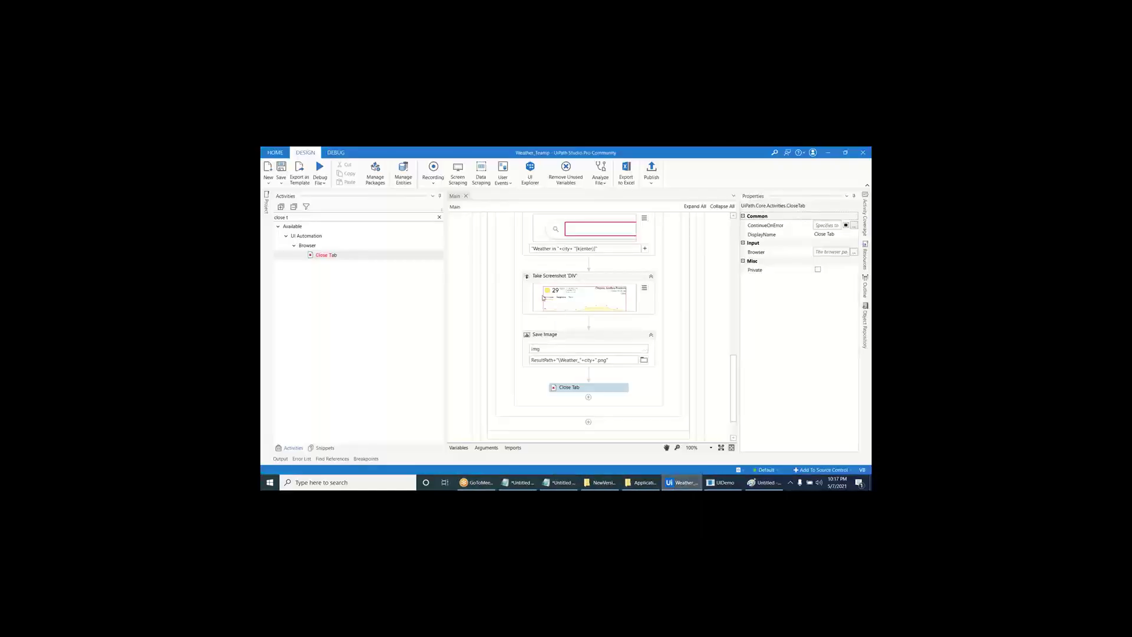
# - Clear the activity search and place a new Assign above the CityList assignment
pyautogui.scroll(3, 519, 274)
pyautogui.scroll(-6, 518, 274)
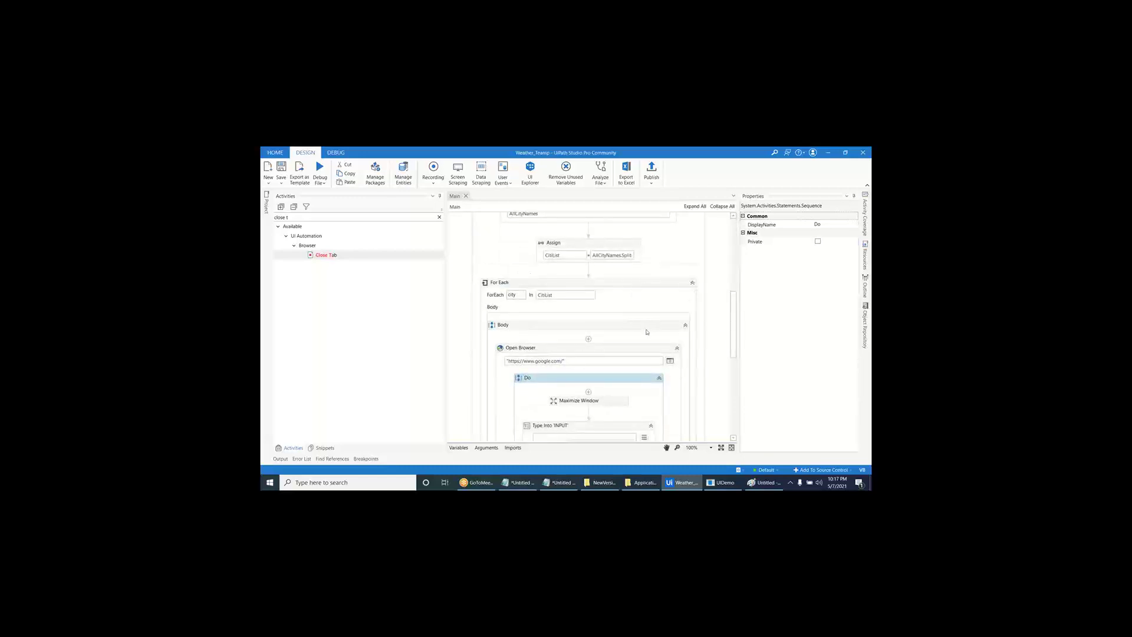
pyautogui.scroll(-3, 646, 332)
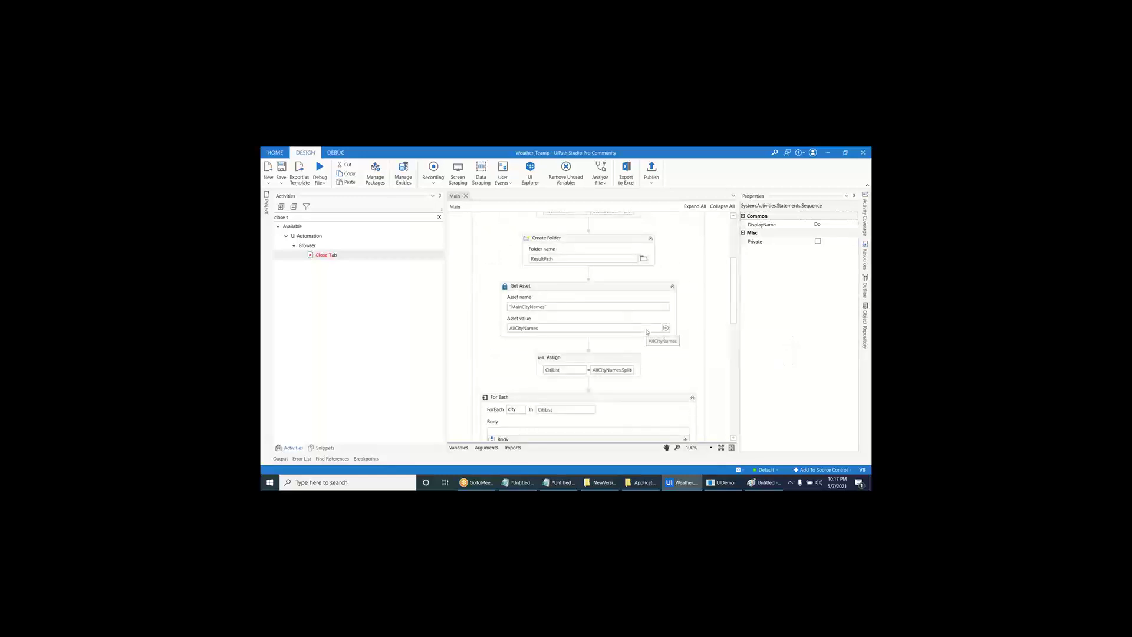
pyautogui.scroll(-3, 647, 354)
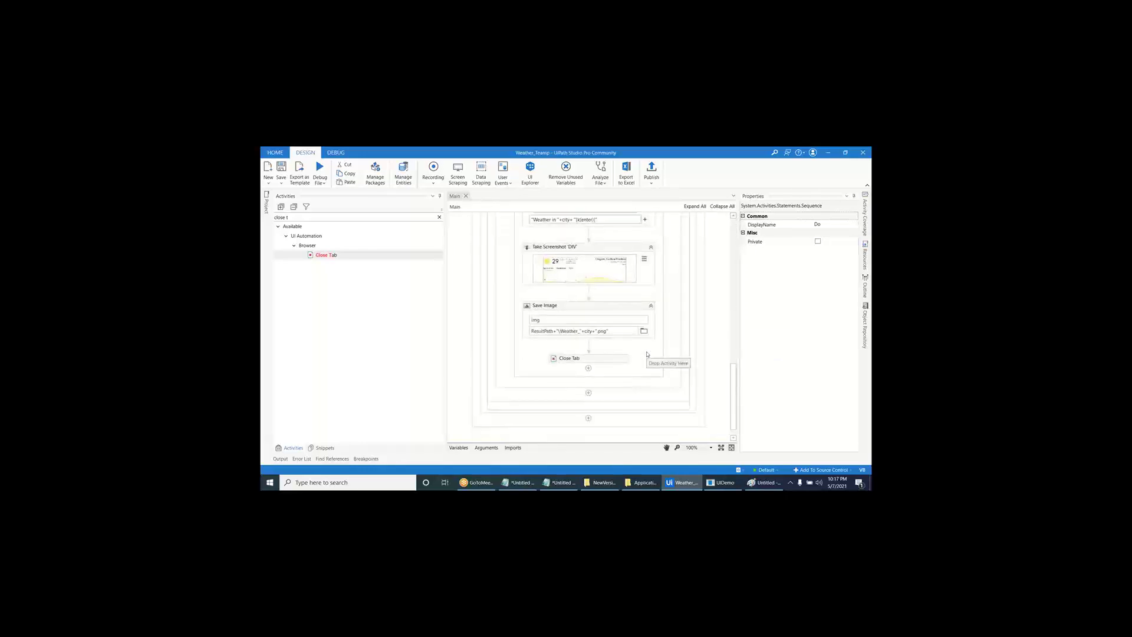
pyautogui.scroll(4, 647, 353)
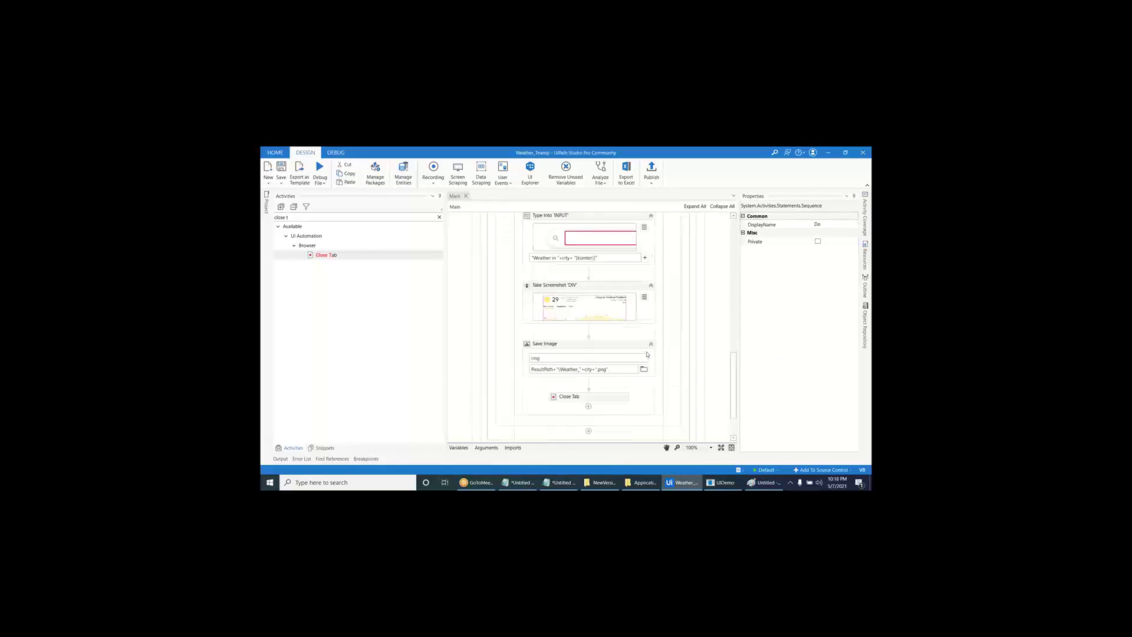
pyautogui.scroll(-1, 647, 354)
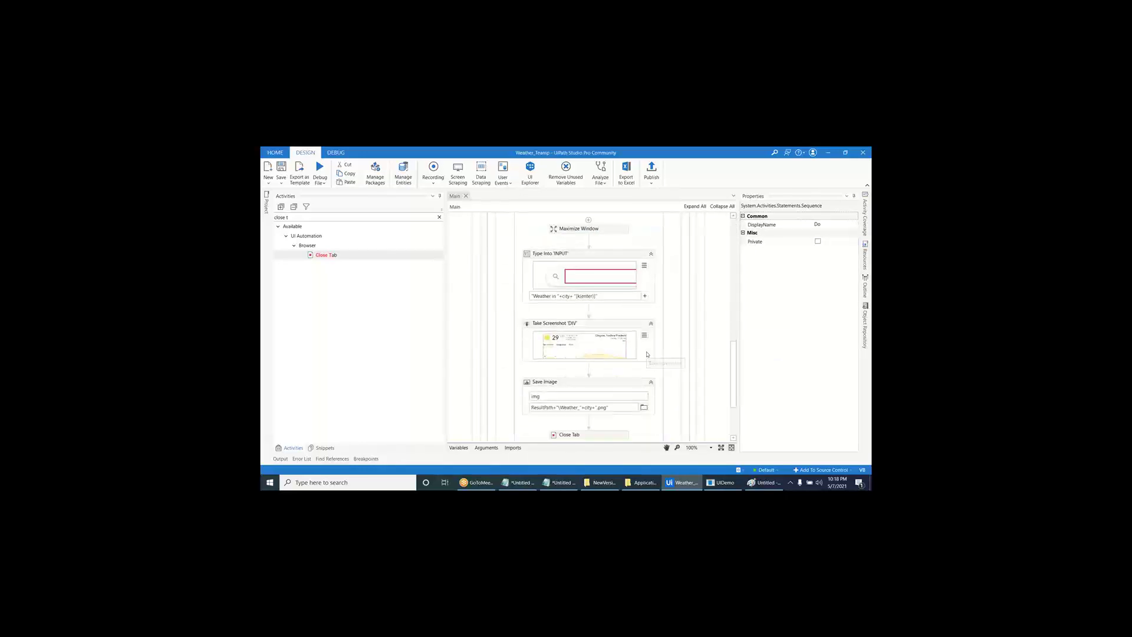
pyautogui.click(440, 217)
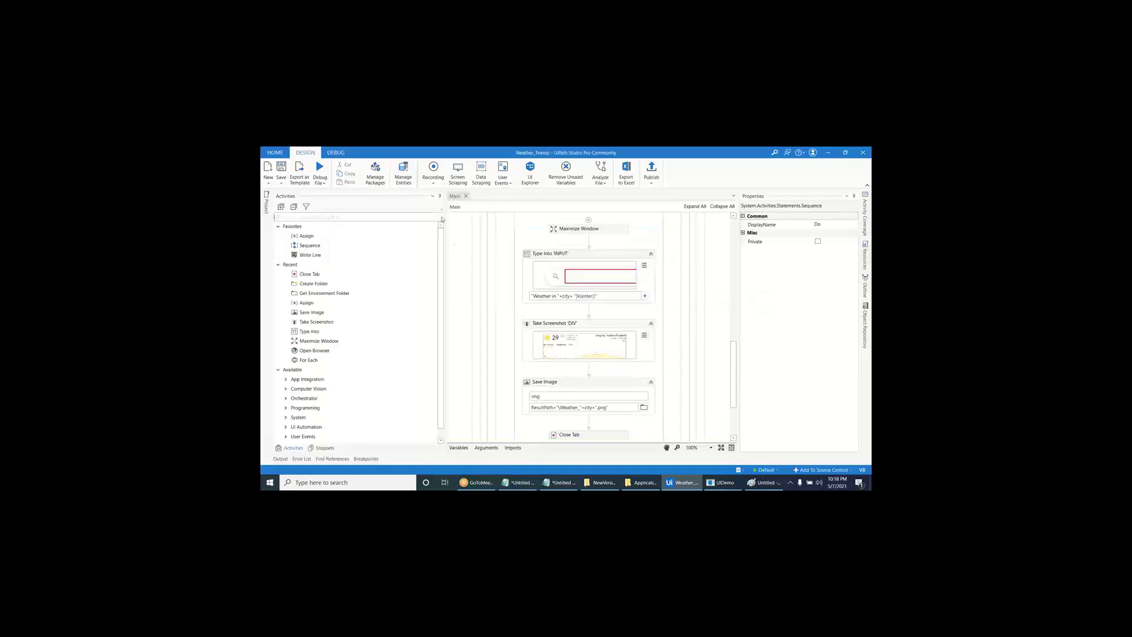
pyautogui.scroll(5, 536, 241)
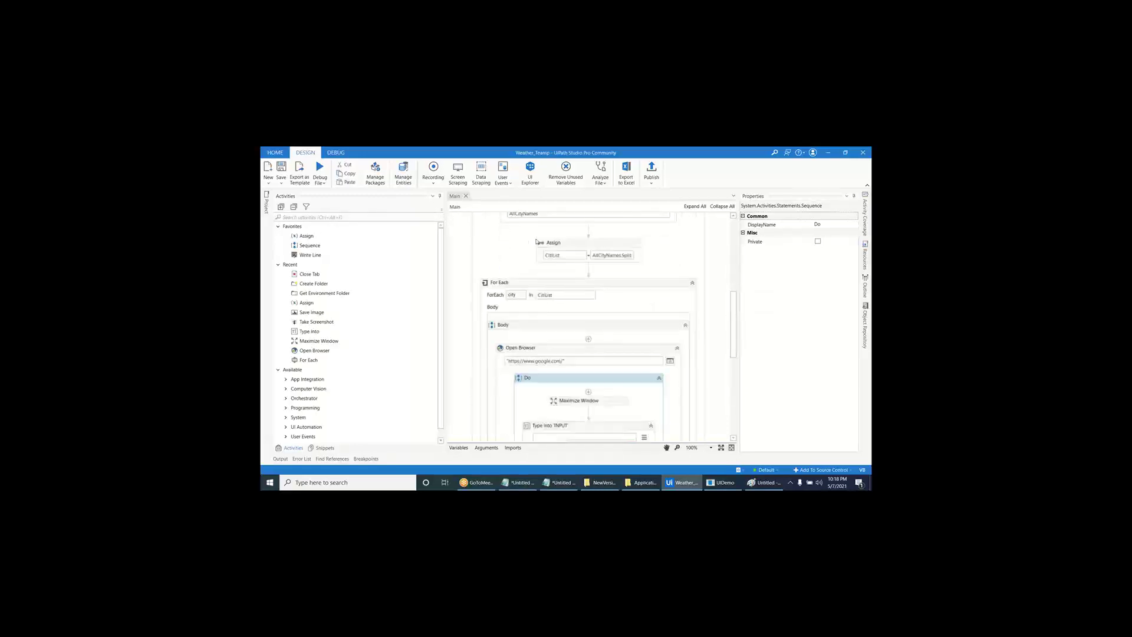
pyautogui.moveTo(307, 235); pyautogui.dragTo(578, 240)
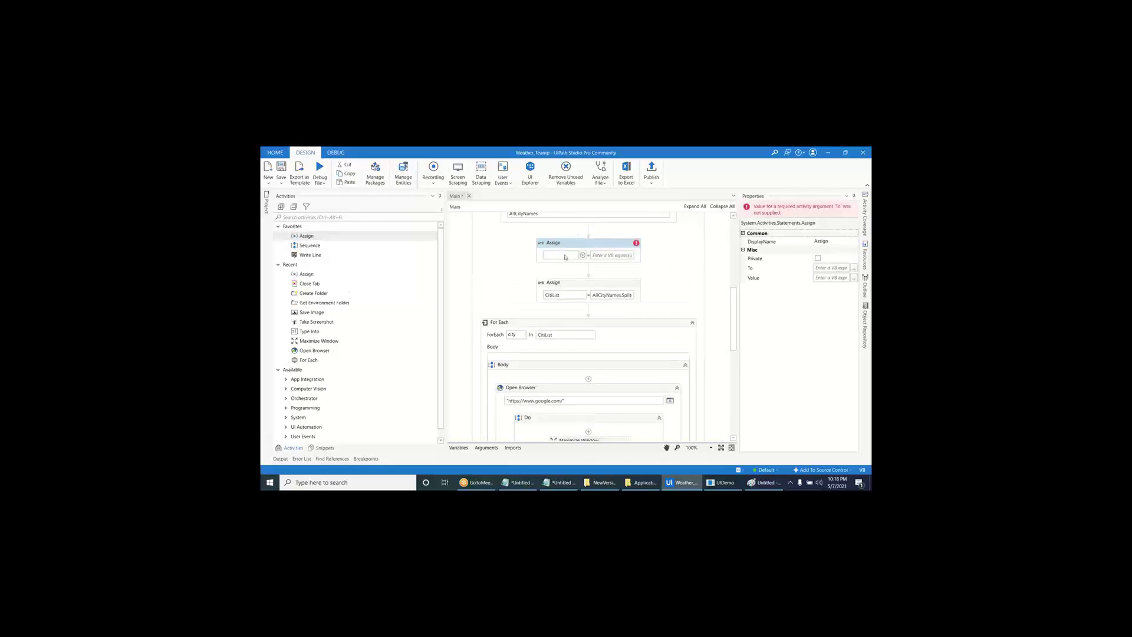
# - Create variable W_T as its target, assign it "Weather", and save
pyautogui.click(565, 256)
pyautogui.hotkey('ctrl', 'k')
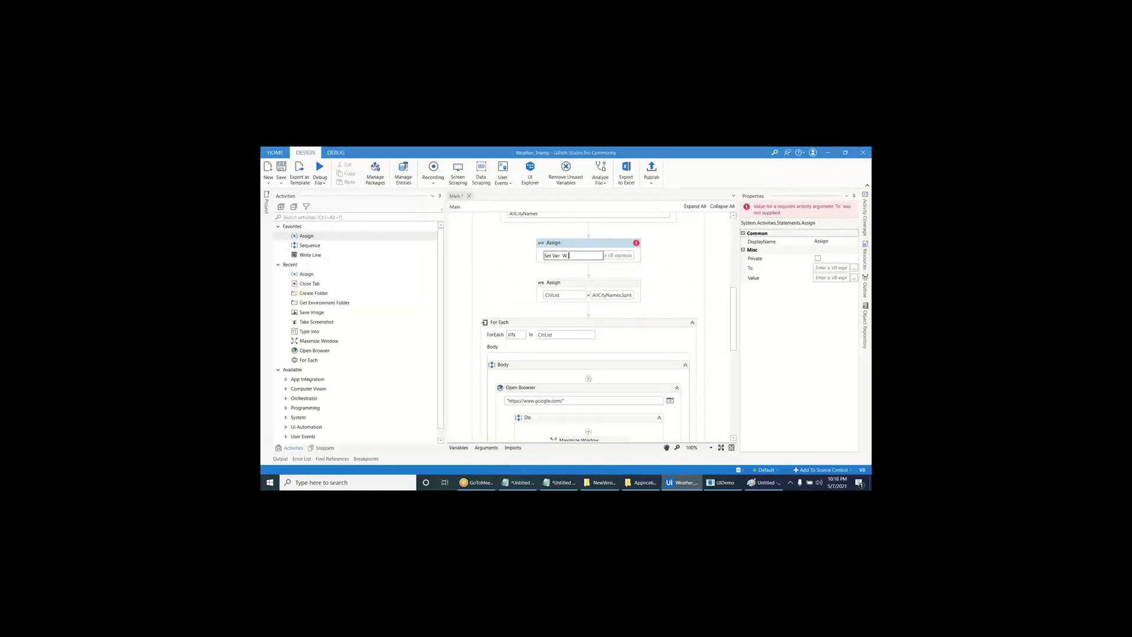
pyautogui.write('W_T')
pyautogui.press('Return')
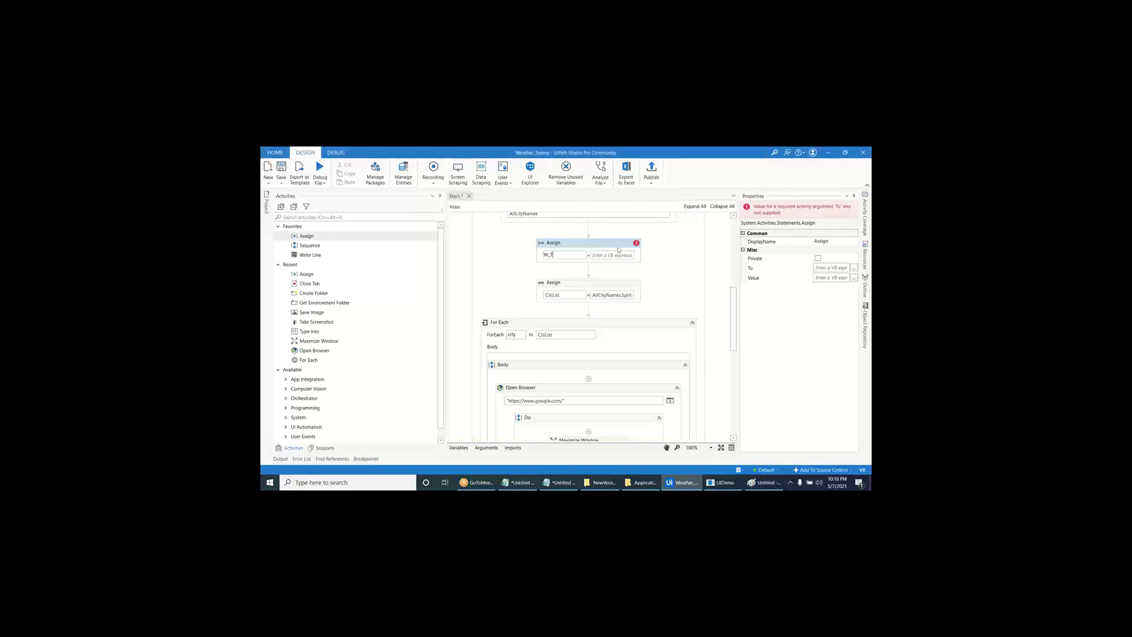
pyautogui.click(617, 255)
pyautogui.write('"Weather"')
pyautogui.hotkey('ctrl', 's')
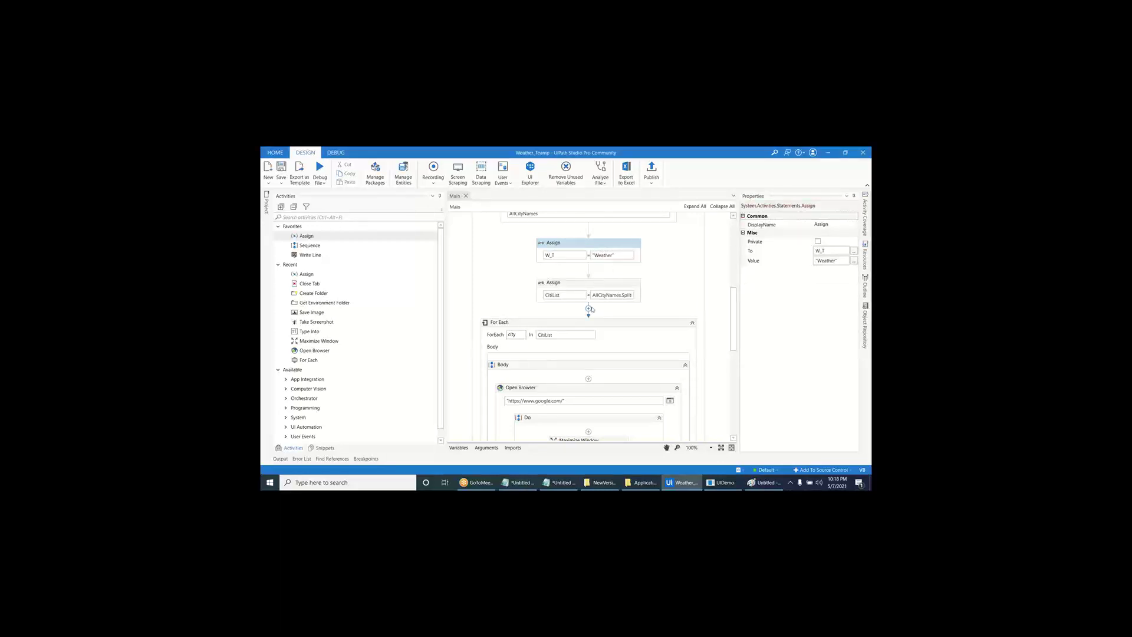
pyautogui.scroll(-6, 590, 256)
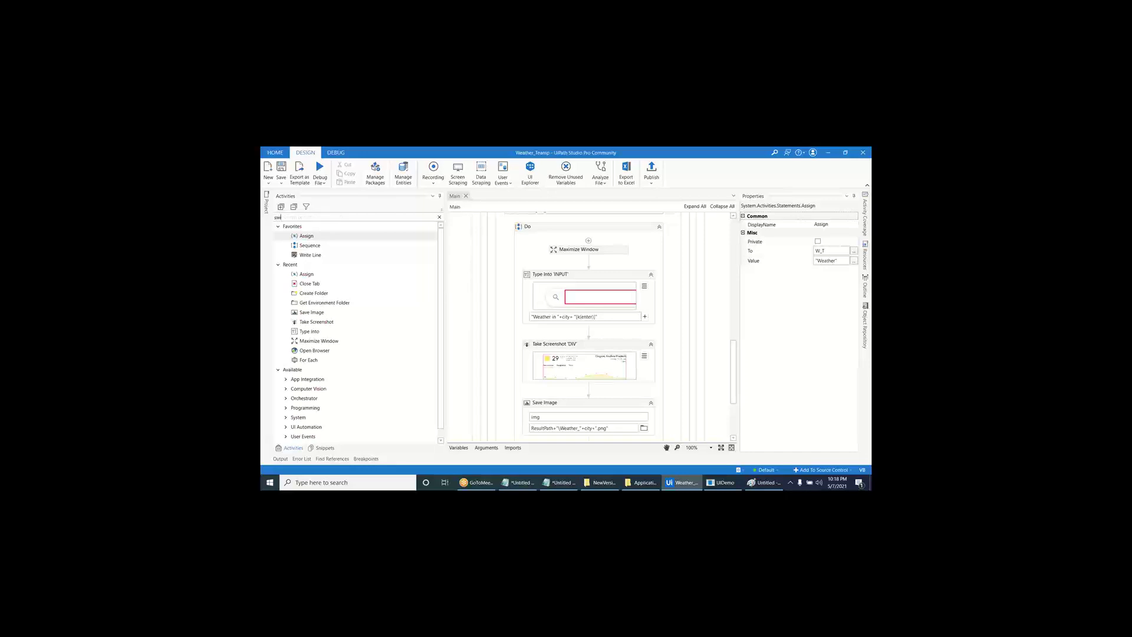
# - Insert a String-typed Switch above Type Into with expression W_T
pyautogui.write('swit')
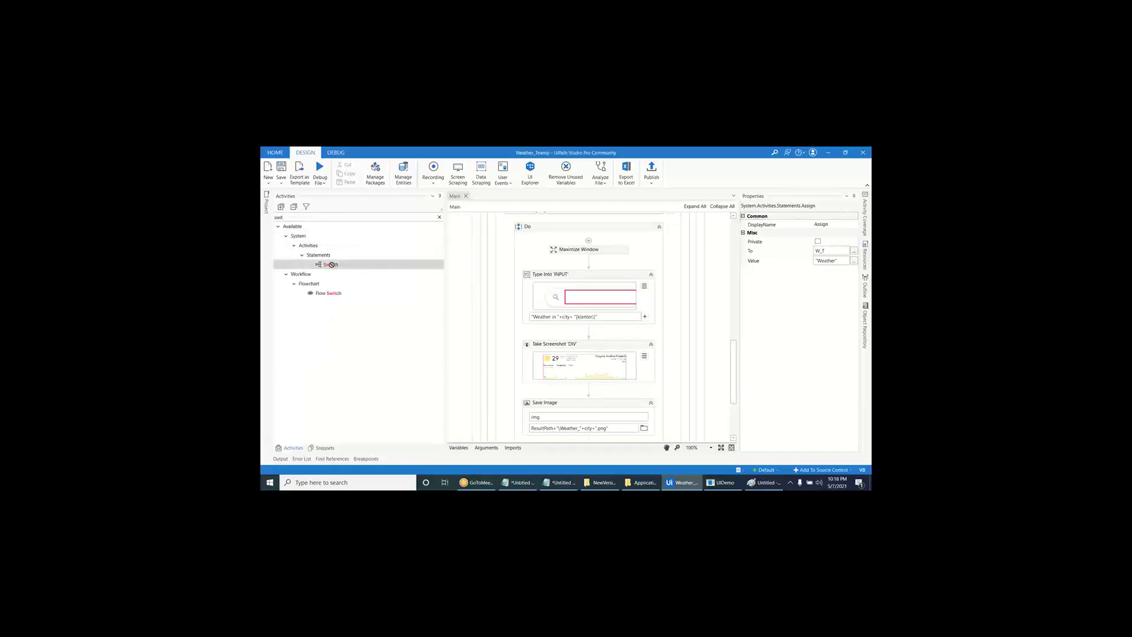
pyautogui.moveTo(331, 264); pyautogui.dragTo(558, 271)
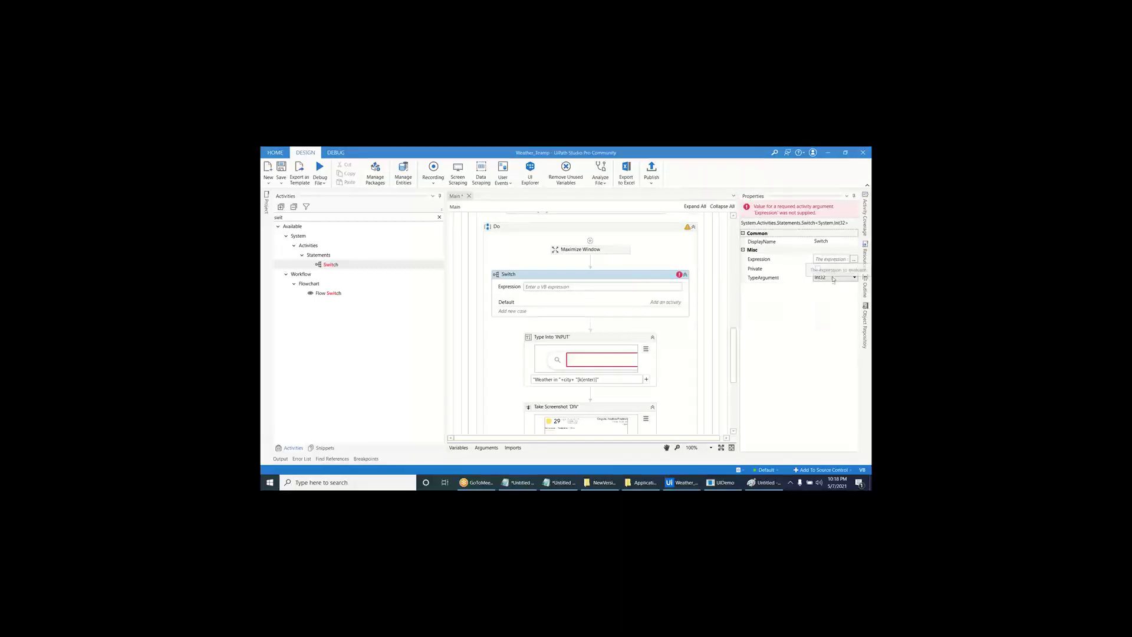
pyautogui.click(854, 277)
pyautogui.click(828, 304)
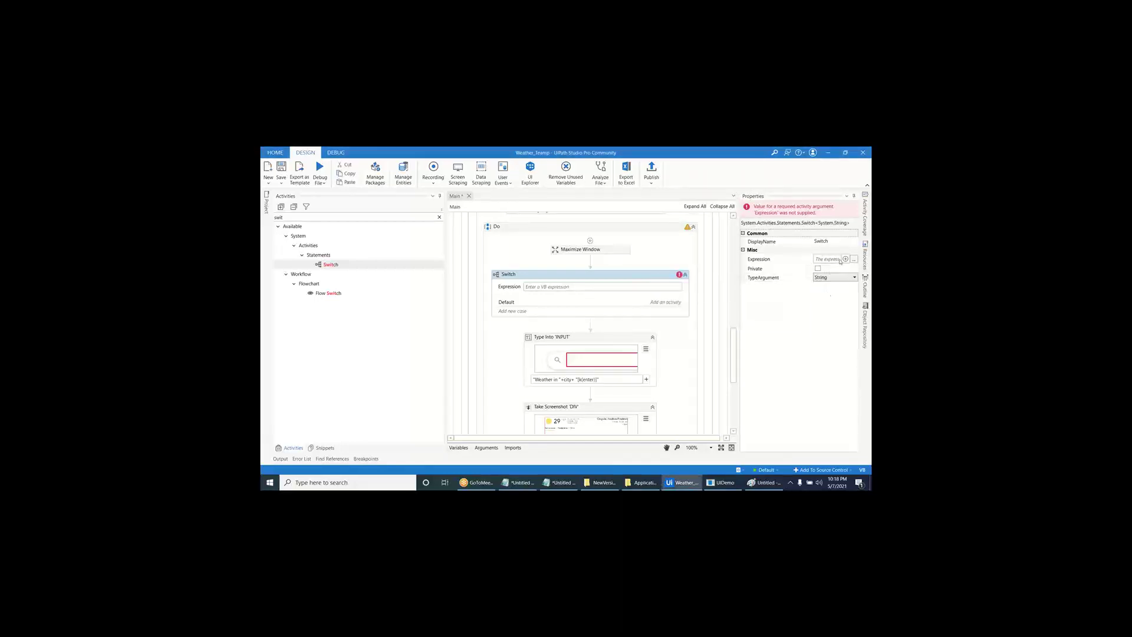
pyautogui.click(581, 287)
pyautogui.write('W_T')
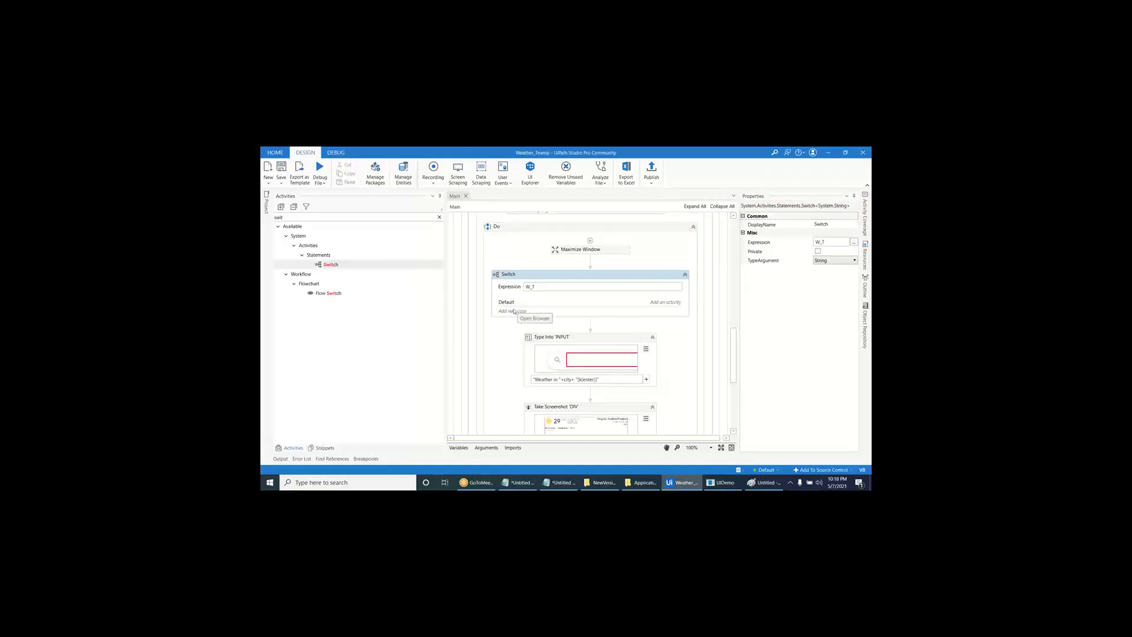
# - Add Switch cases Weather and Temp, then open the Weather case
pyautogui.click(521, 311)
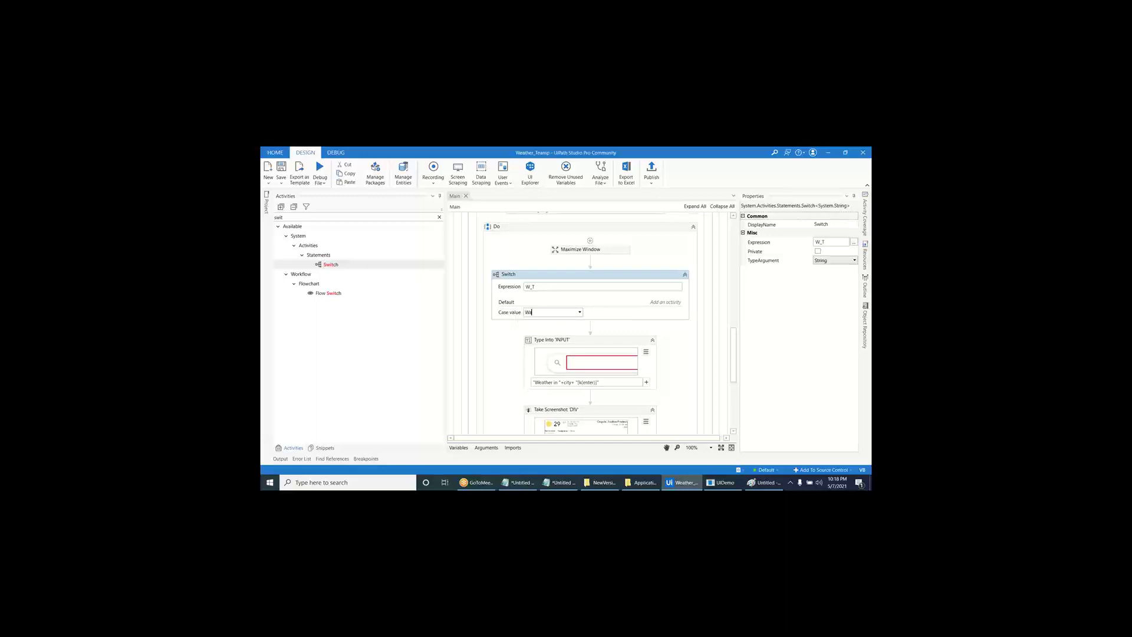
pyautogui.click(603, 321)
pyautogui.click(525, 362)
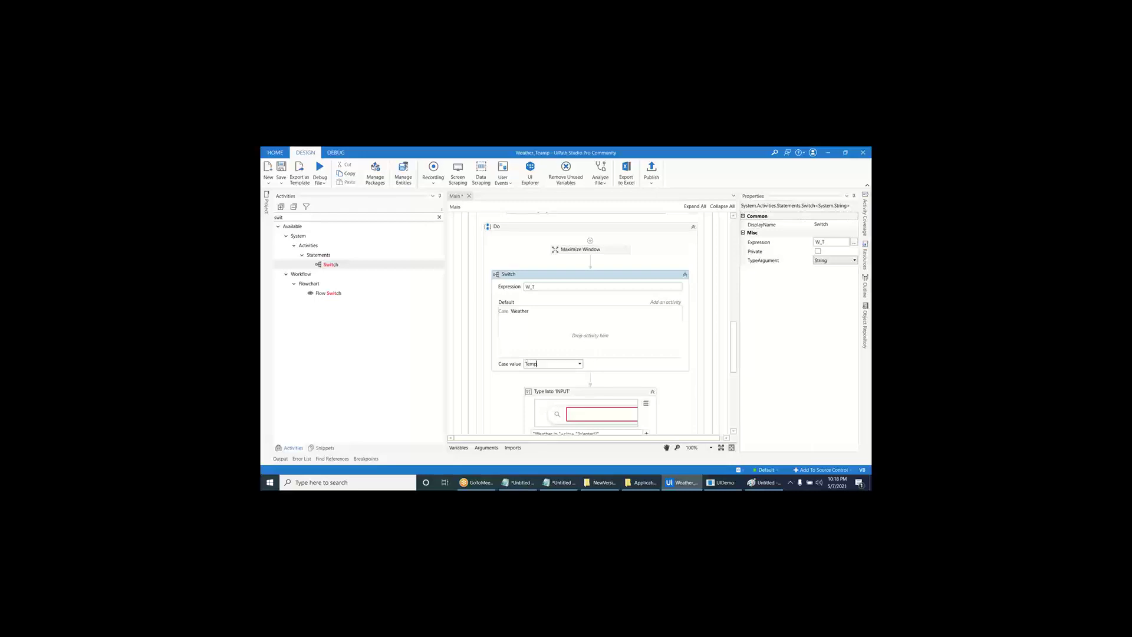
pyautogui.write('Temp')
pyautogui.click(613, 370)
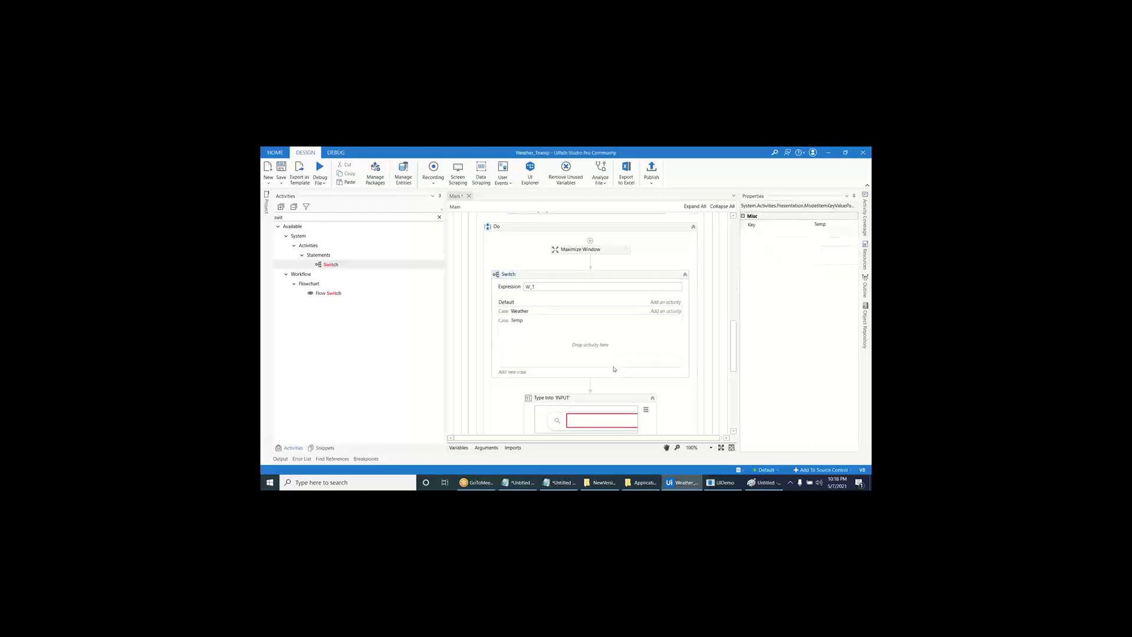
pyautogui.click(619, 314)
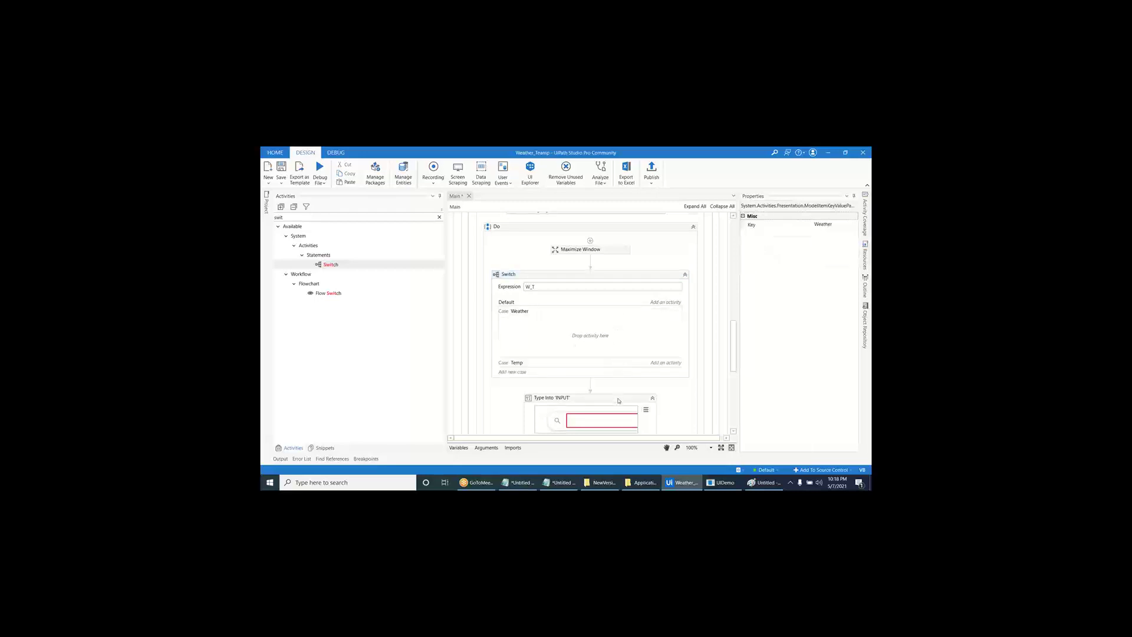
# - Move Type Into, Take Screenshot and Save Image into the Weather case, with Save Image below the screenshot
pyautogui.moveTo(619, 400); pyautogui.dragTo(590, 333)
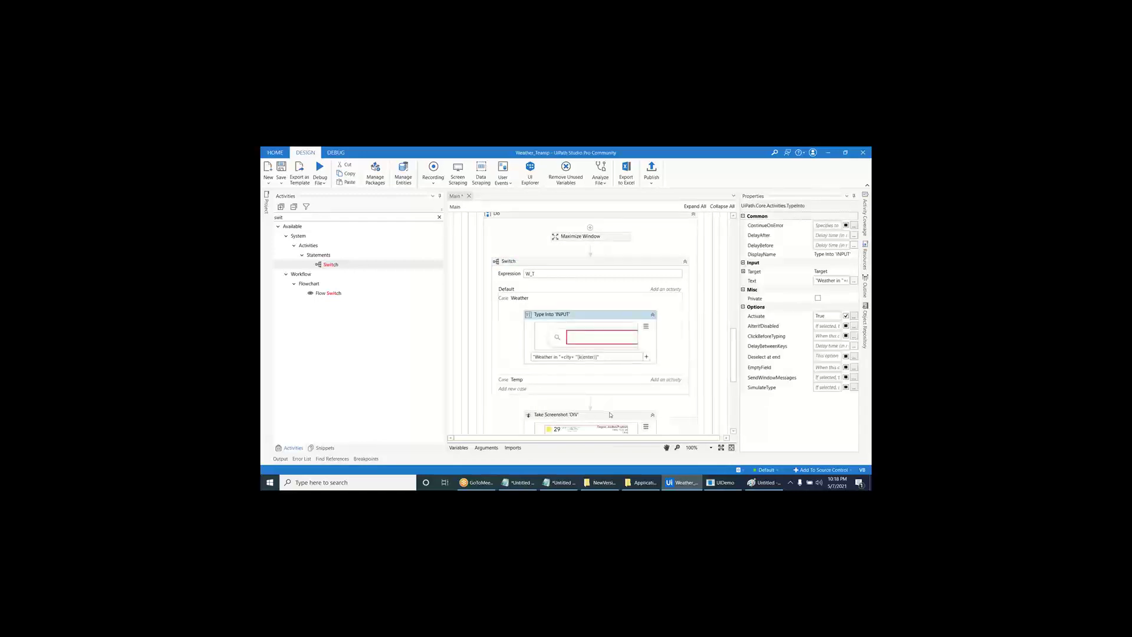
pyautogui.moveTo(610, 414); pyautogui.dragTo(600, 350)
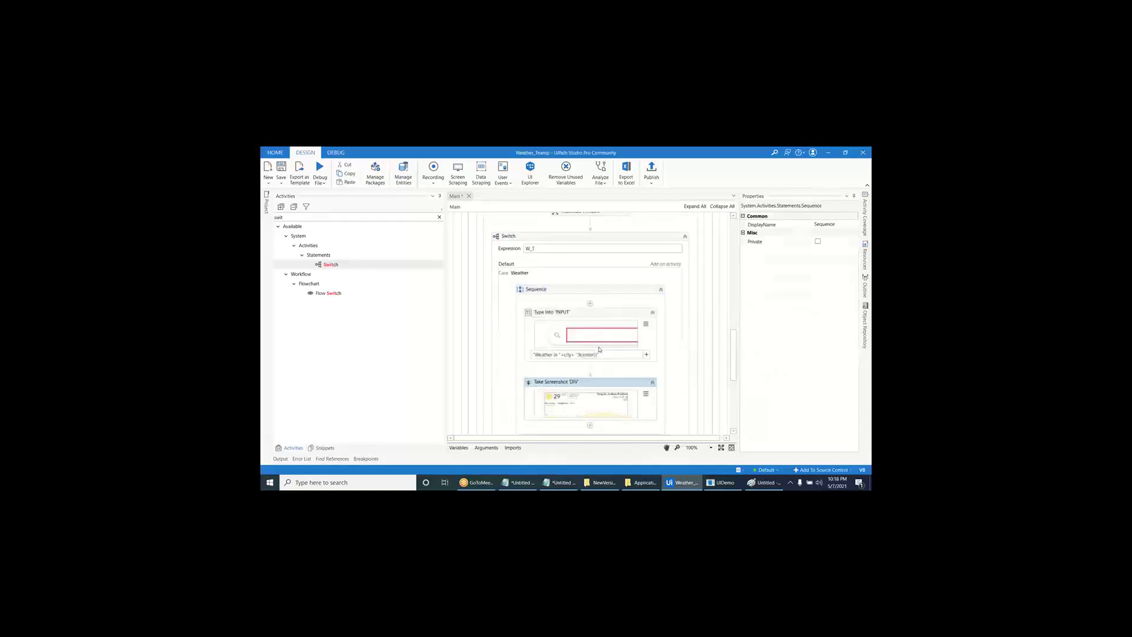
pyautogui.moveTo(736, 347); pyautogui.dragTo(736, 384)
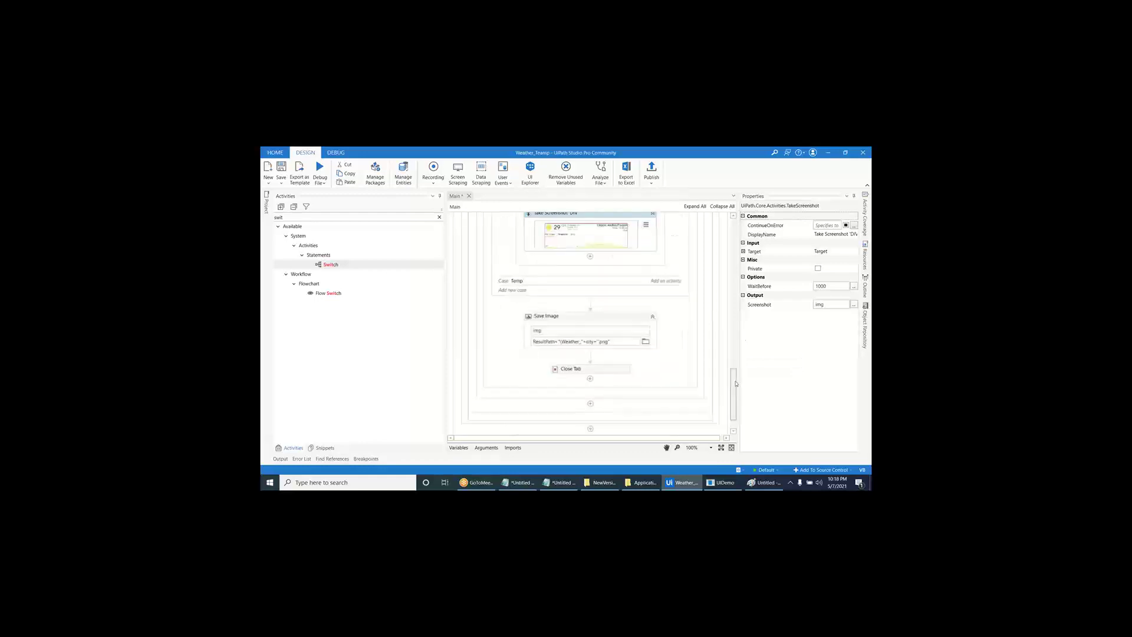
pyautogui.scroll(1, 736, 383)
pyautogui.click(619, 365)
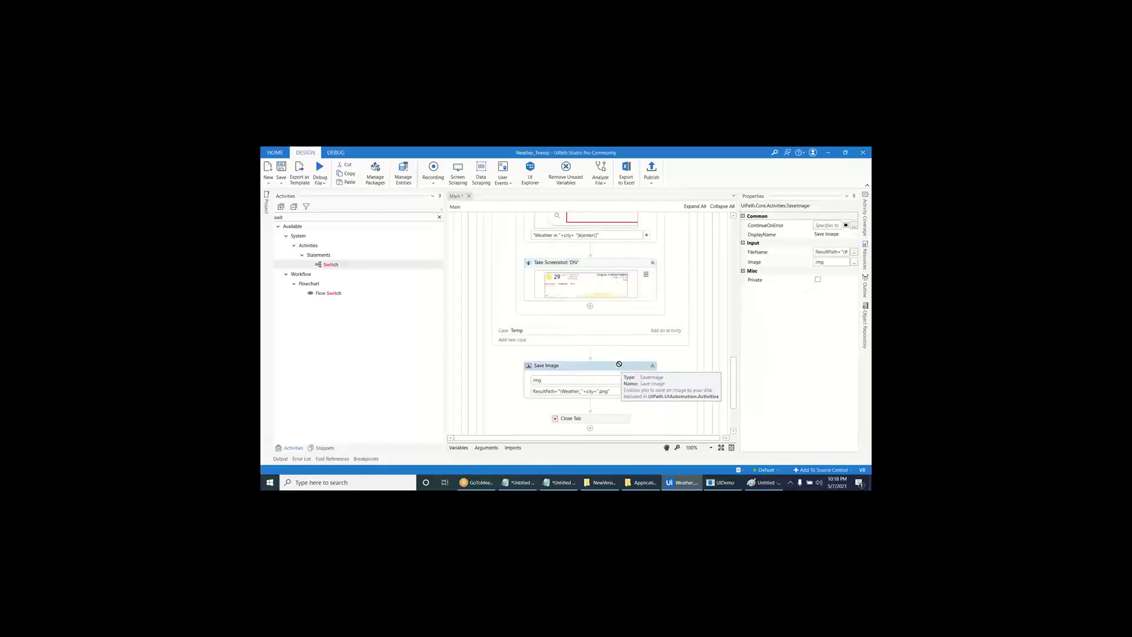
pyautogui.moveTo(619, 364); pyautogui.dragTo(607, 313)
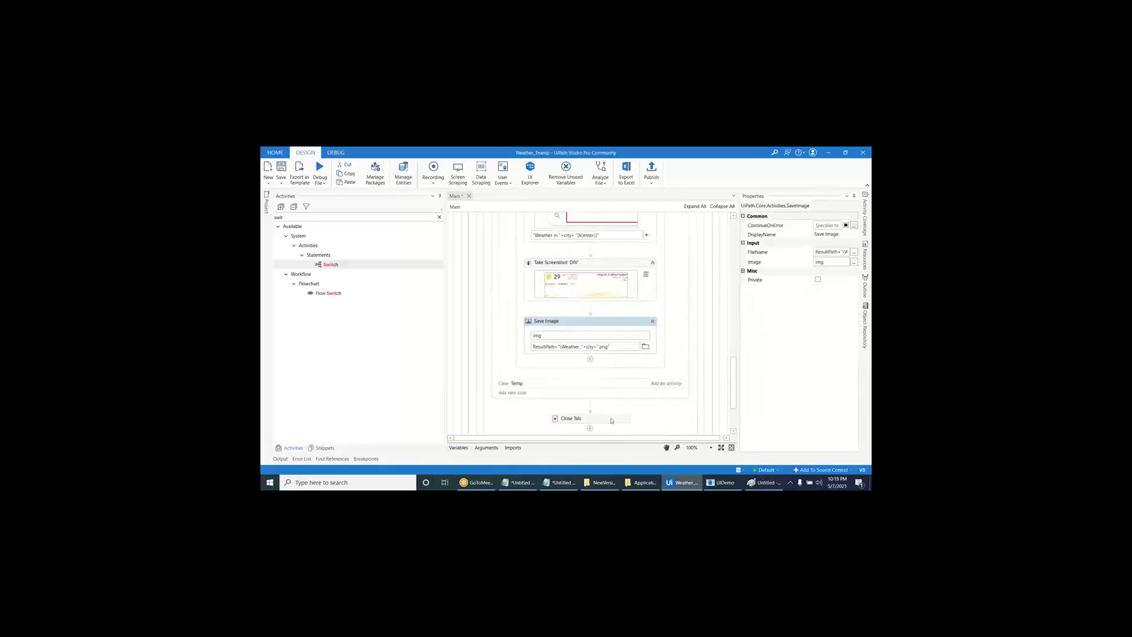
pyautogui.scroll(5, 666, 349)
pyautogui.scroll(-3, 666, 349)
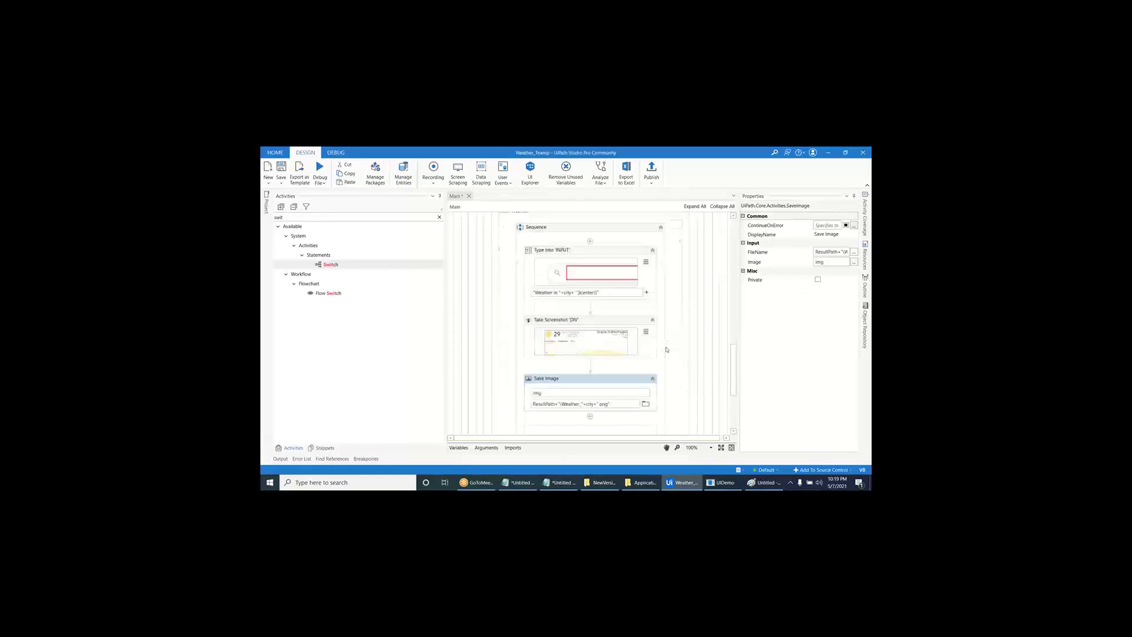
# - In the Temp case, change the Type Into text from 'Weather' to 'Time' and save
pyautogui.click(661, 228)
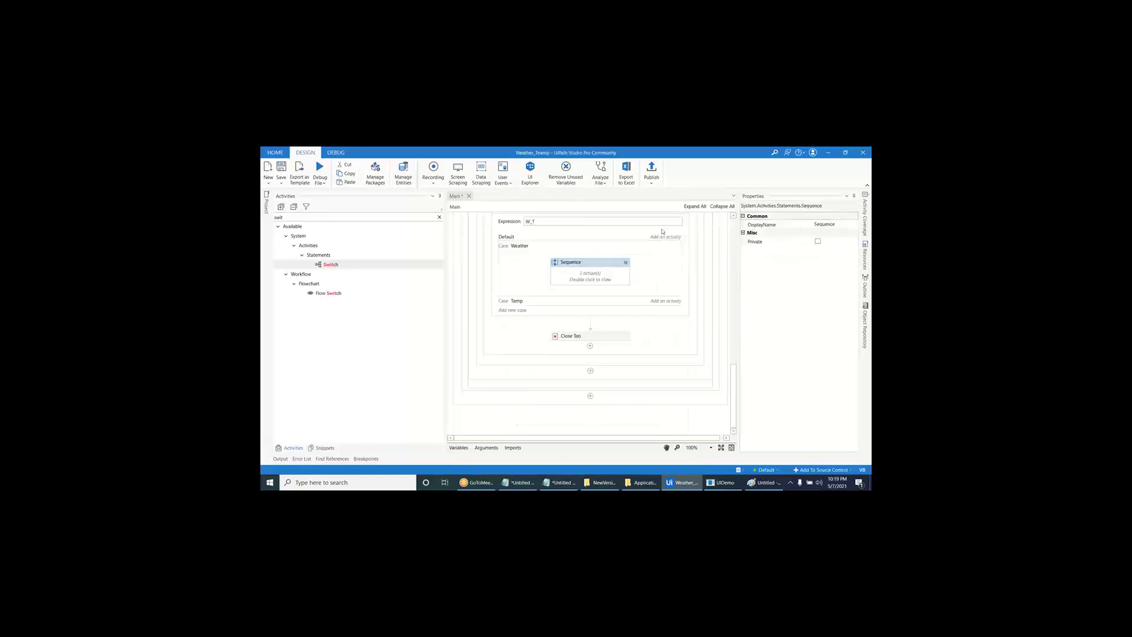
pyautogui.click(593, 302)
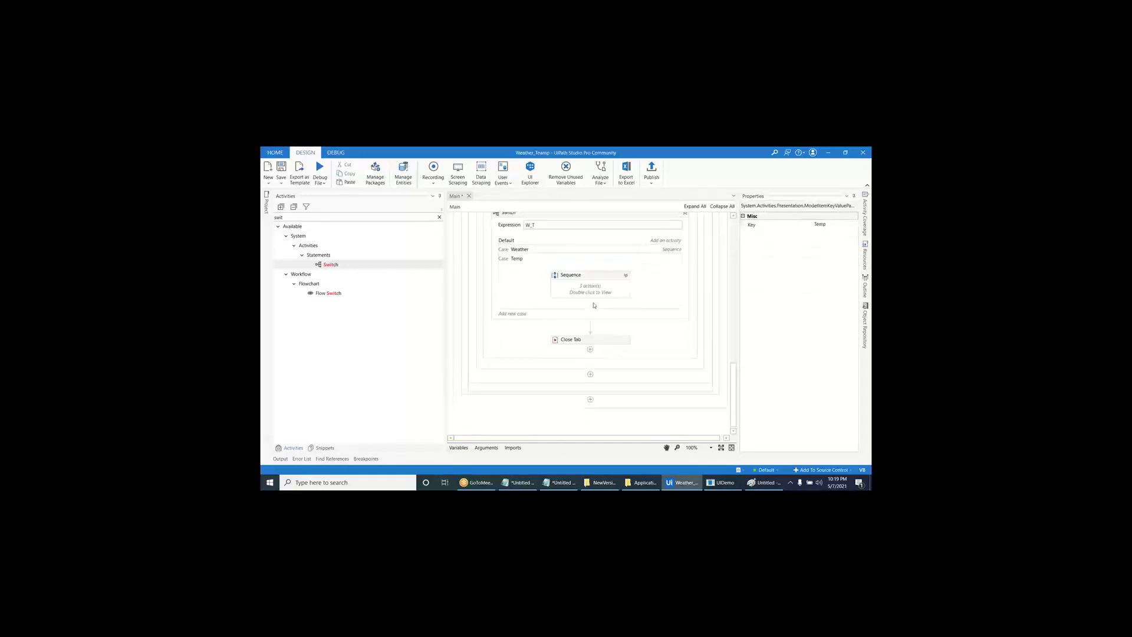
pyautogui.click(609, 292)
pyautogui.click(626, 276)
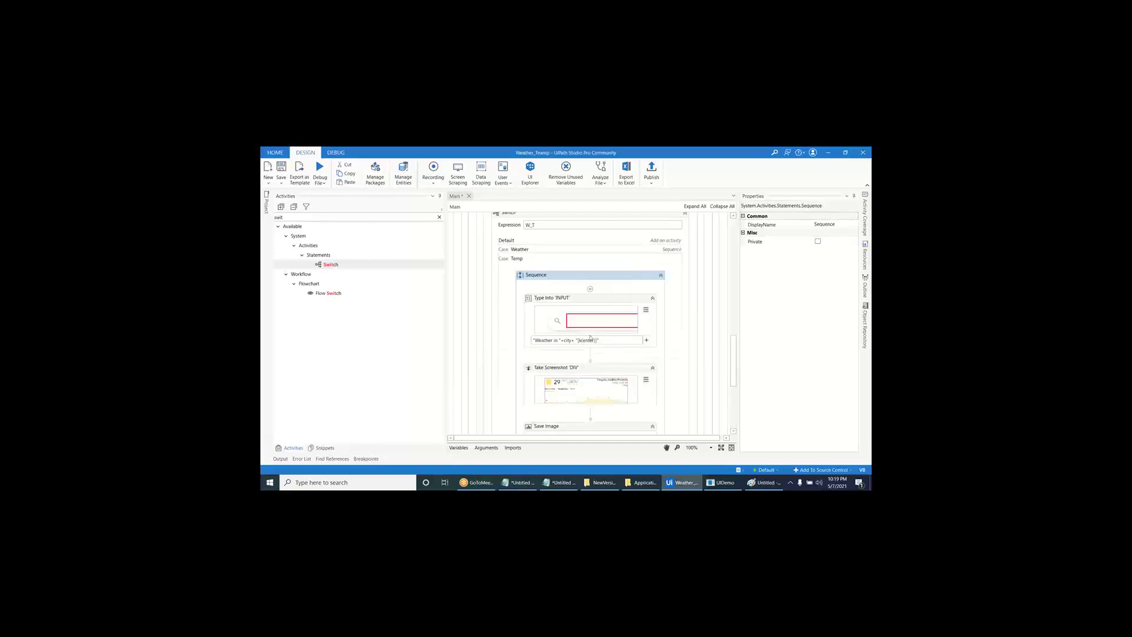
pyautogui.click(550, 342)
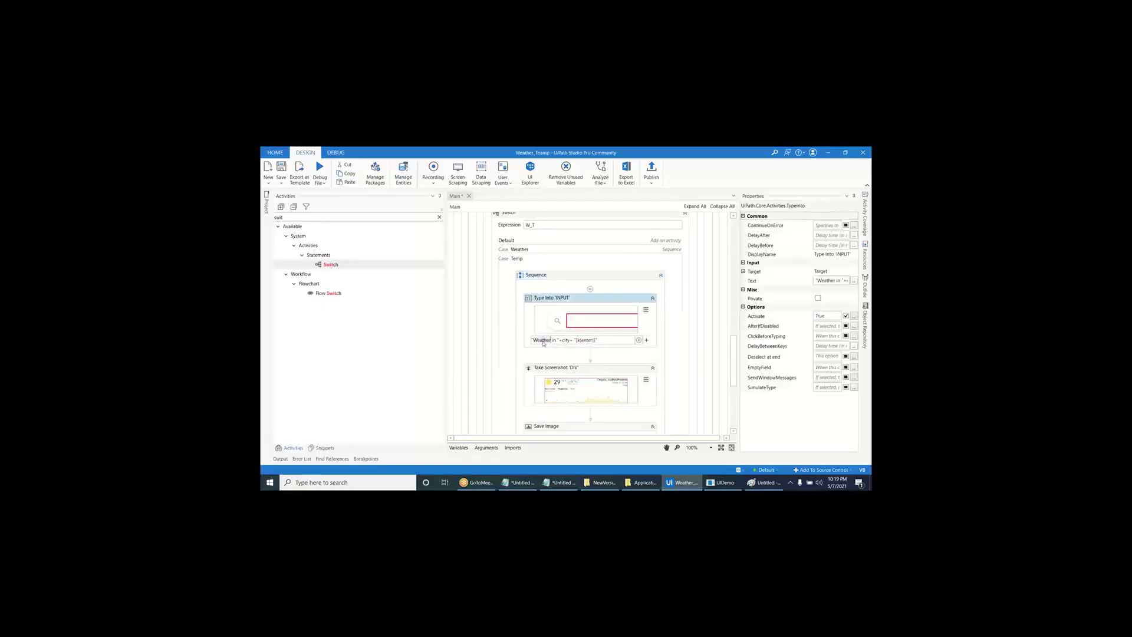
pyautogui.write('Time')
pyautogui.hotkey('ctrl', 's')
pyautogui.scroll(10, 543, 344)
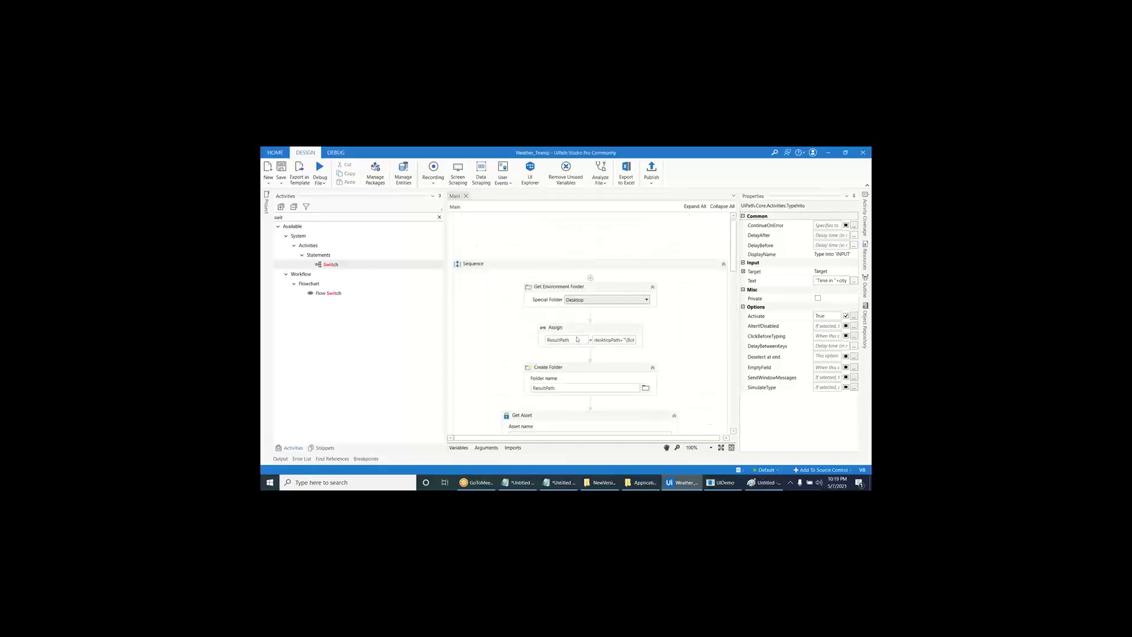
pyautogui.scroll(-5, 607, 352)
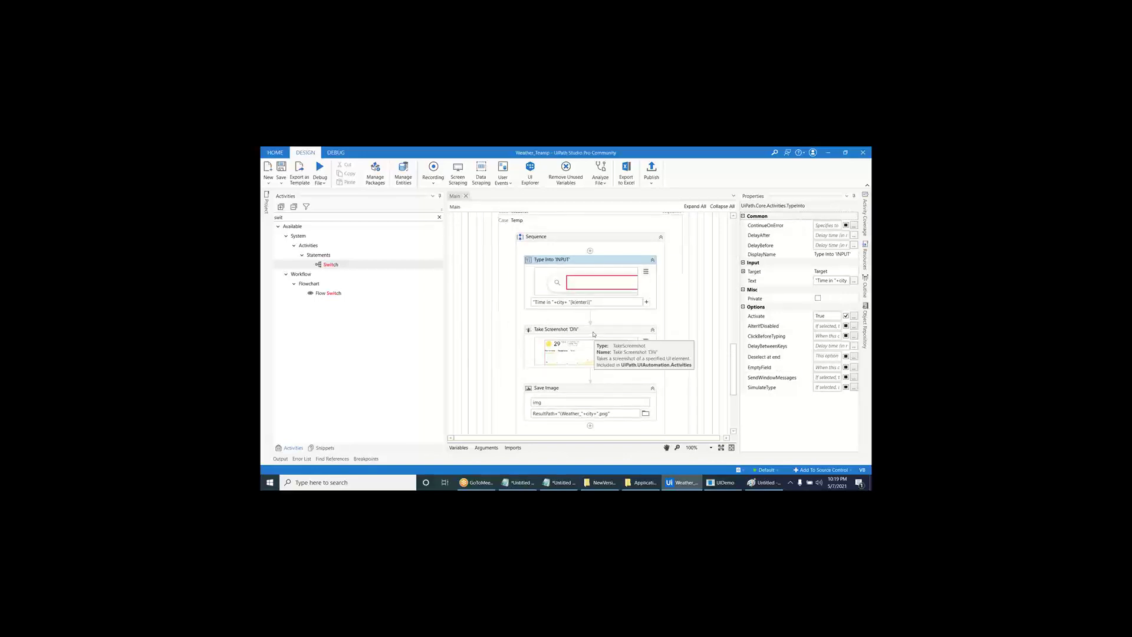
pyautogui.moveTo(449, 152); pyautogui.dragTo(452, 219)
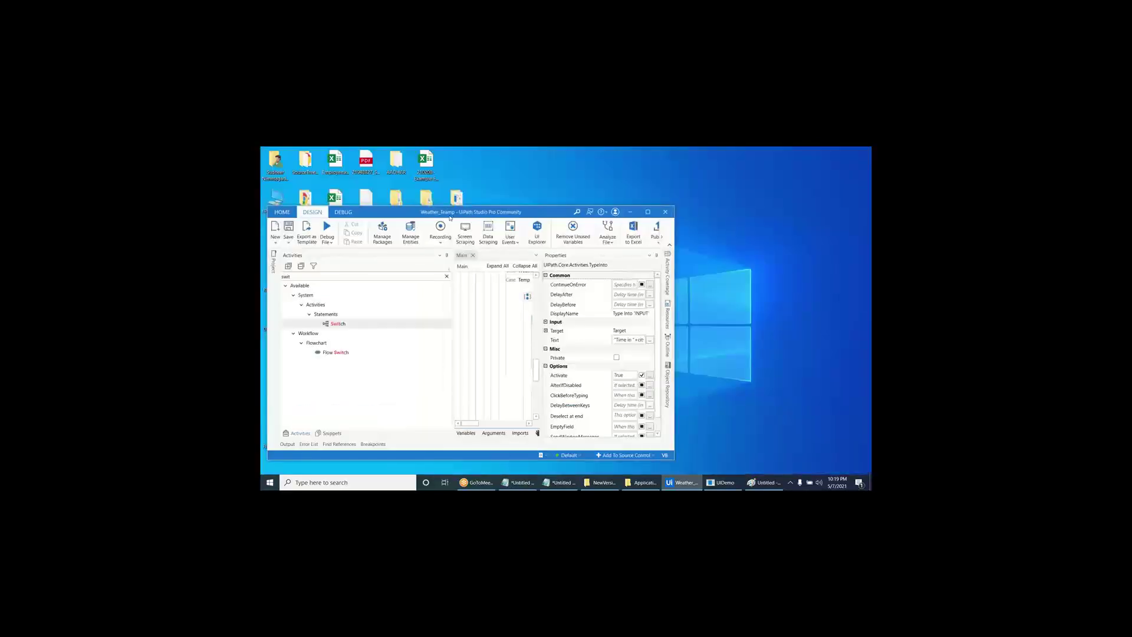
# - Rename the project from Weather_Teamp to Weather_Time in Project Settings
pyautogui.click(273, 261)
pyautogui.click(353, 266)
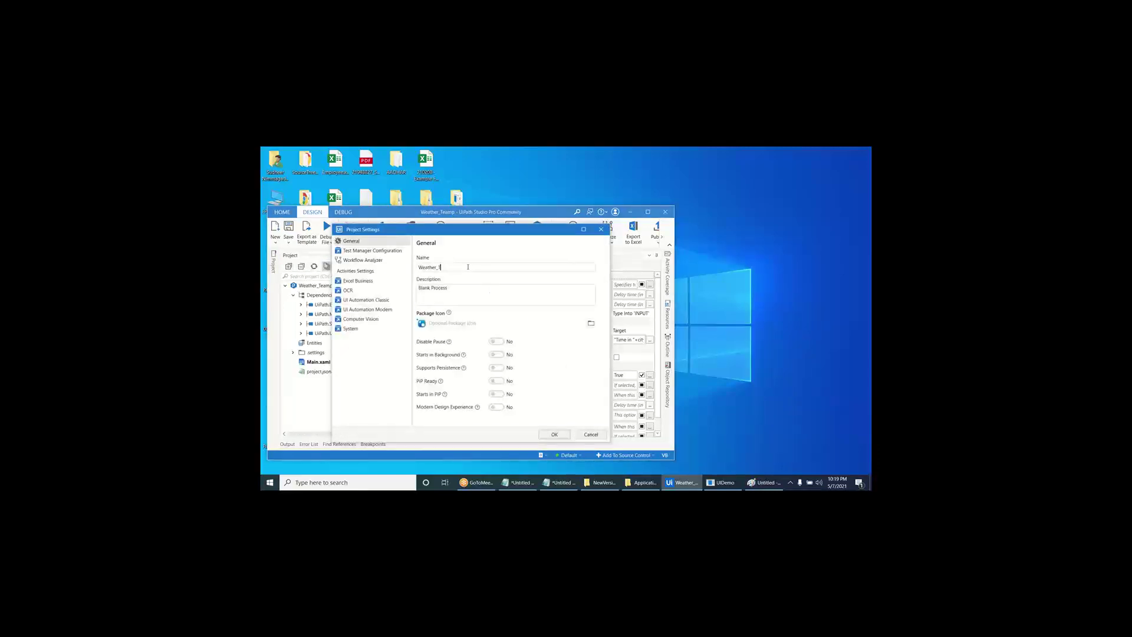
pyautogui.click(555, 434)
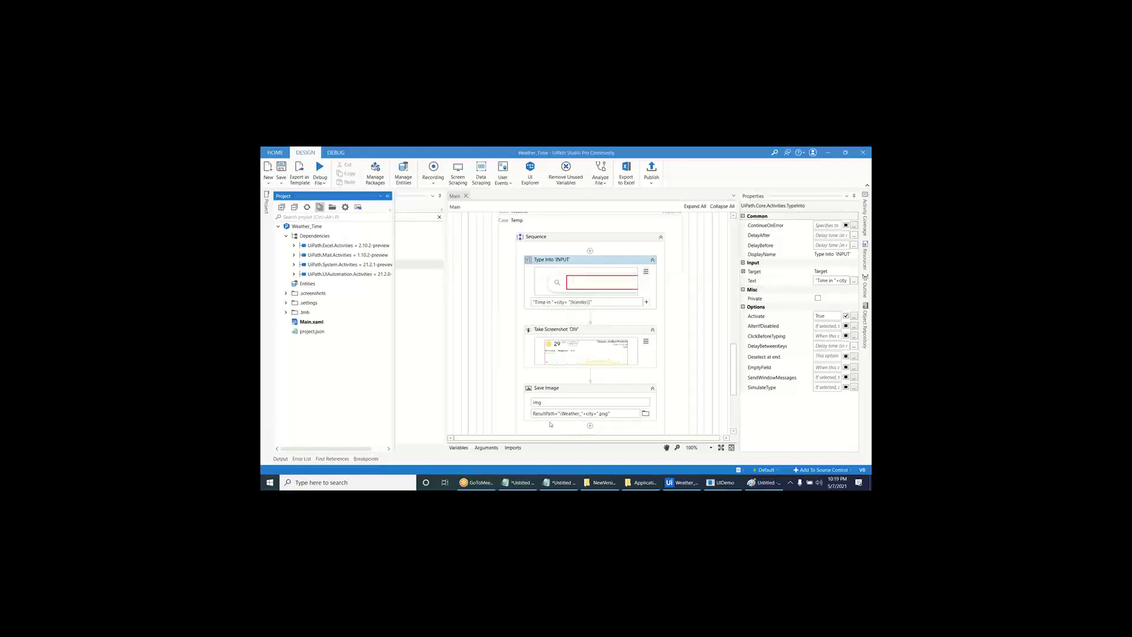
# - Launch Chrome, search Google for 'time in kakinada', and return to UiPath Studio
pyautogui.press('super')
pyautogui.write('chrome')
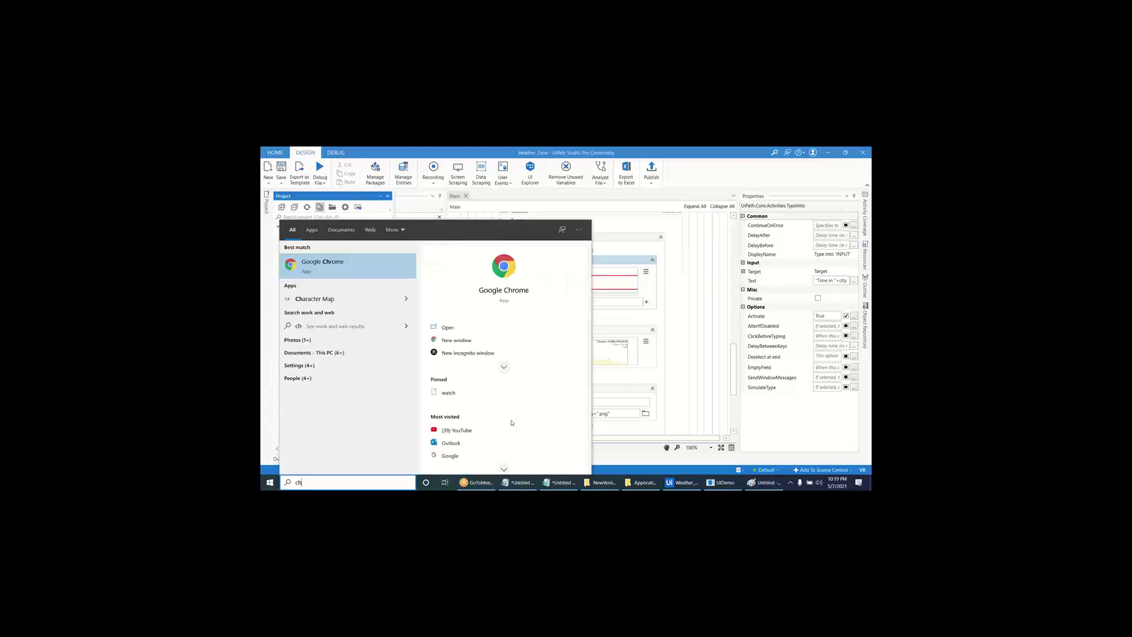
pyautogui.press('Return')
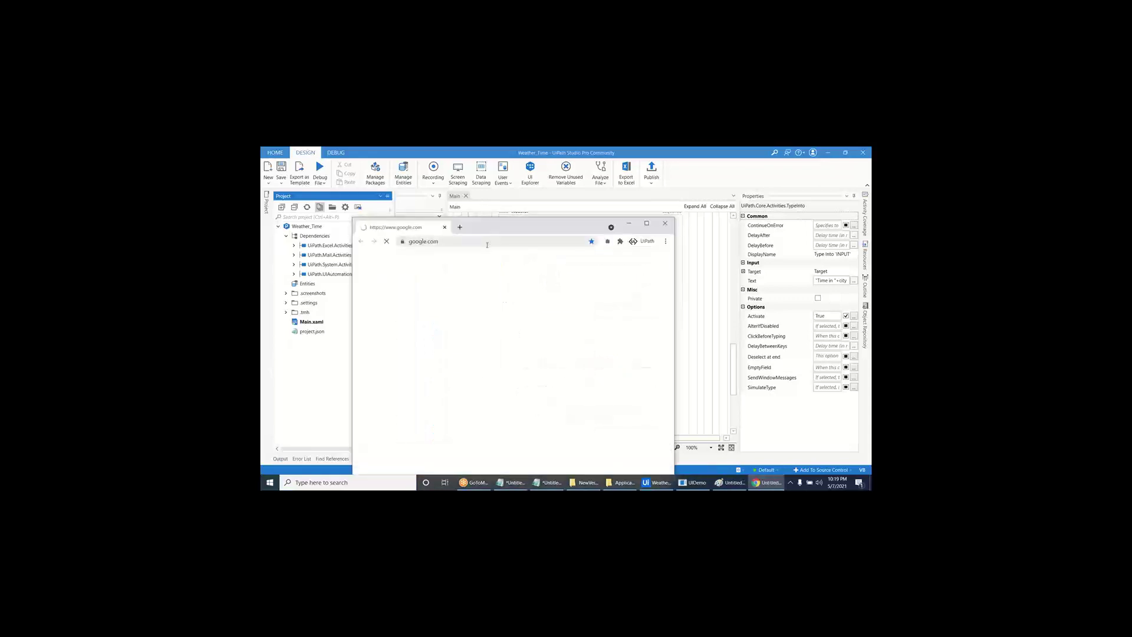
pyautogui.press('super+Up')
pyautogui.click(501, 300)
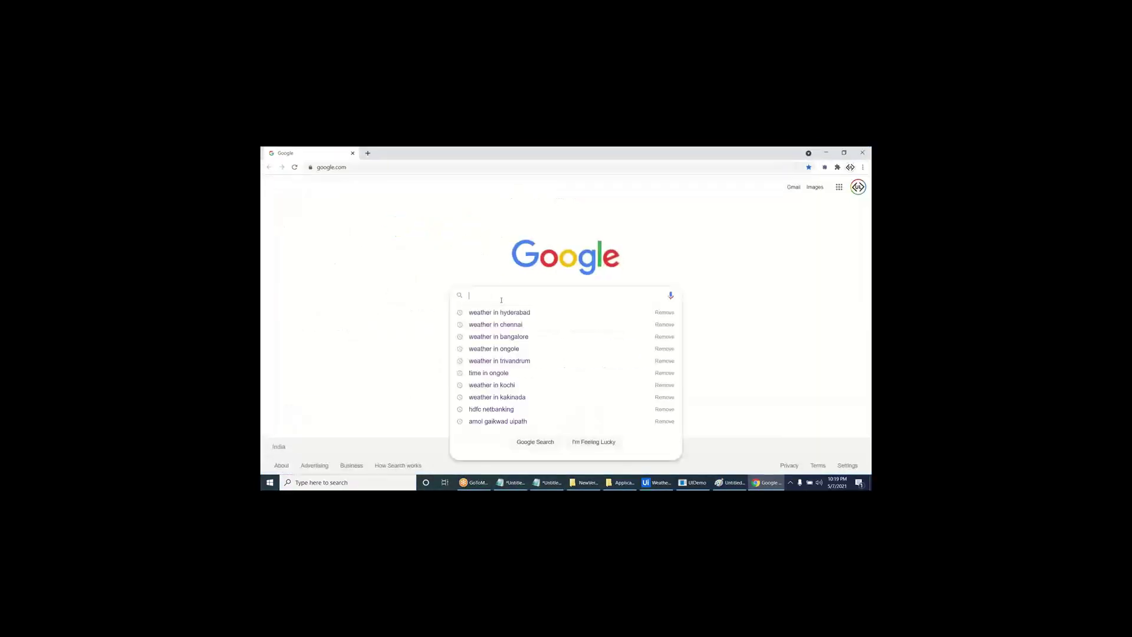
pyautogui.write('time')
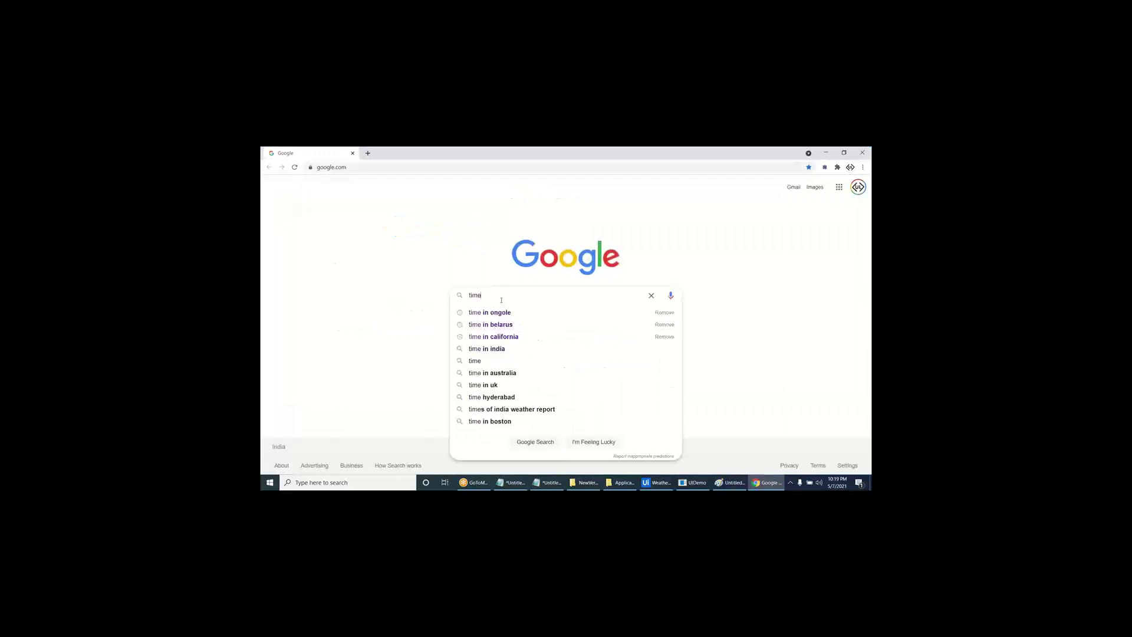
pyautogui.write(' in kakina')
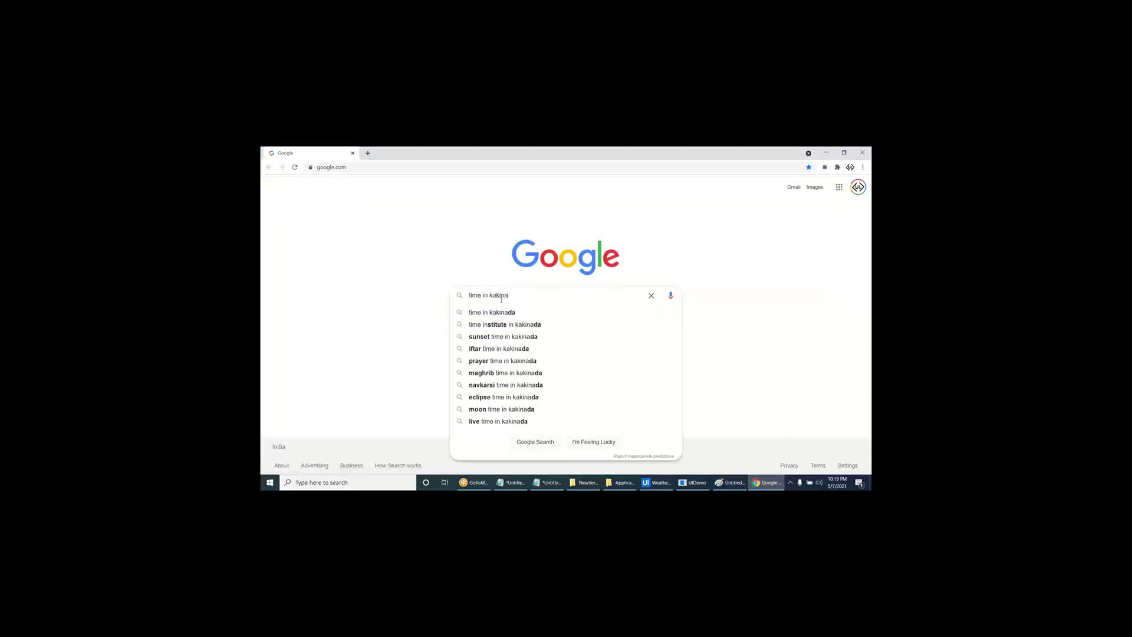
pyautogui.write('da')
pyautogui.press('Return')
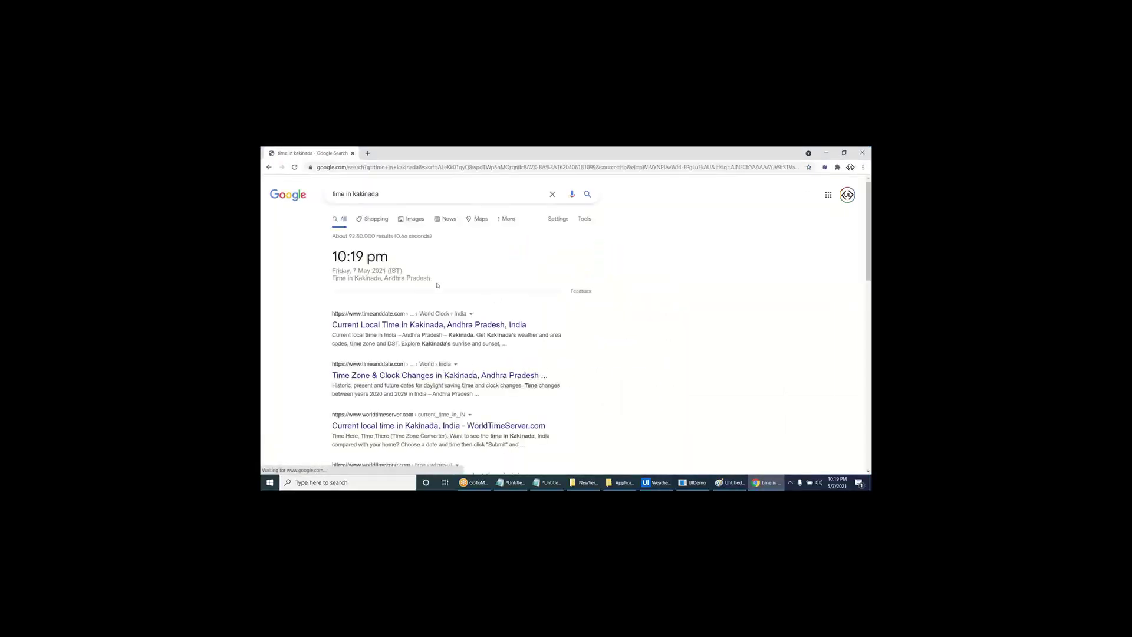
pyautogui.click(654, 482)
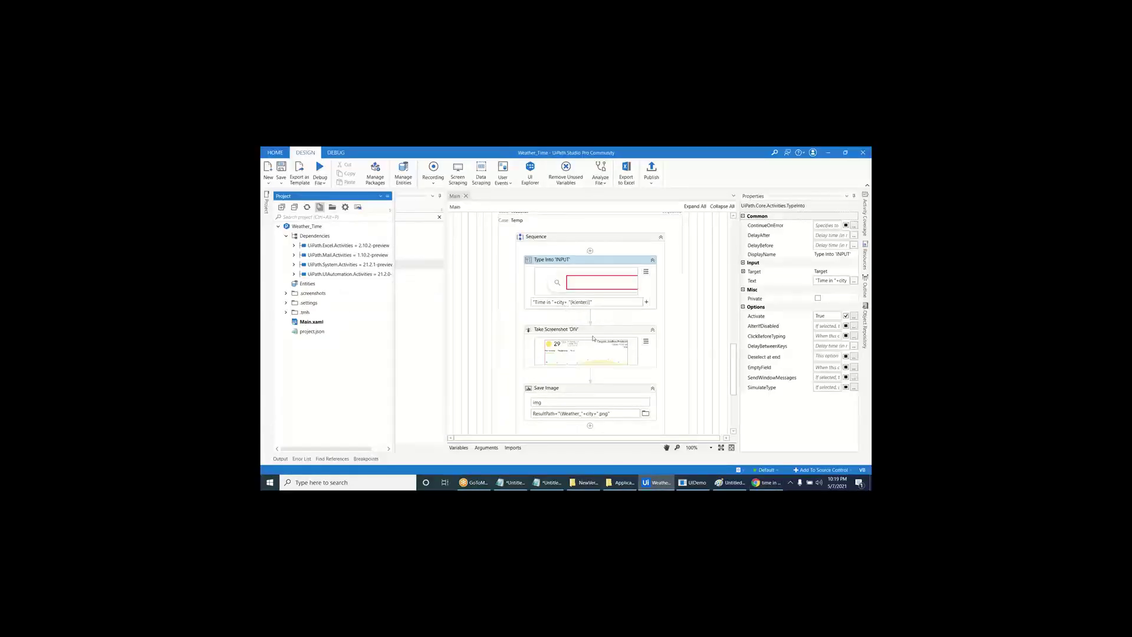
# - Retarget Take Screenshot to the 10:19 pm time card and drop css-selector from its selector
pyautogui.click(596, 337)
pyautogui.click(646, 341)
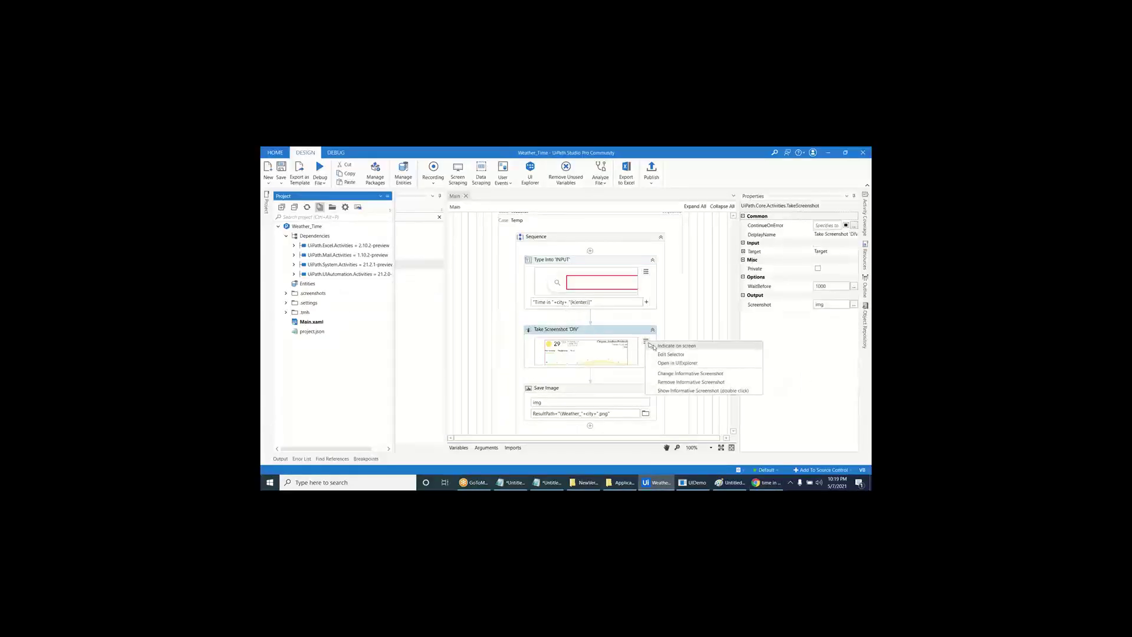
pyautogui.click(669, 347)
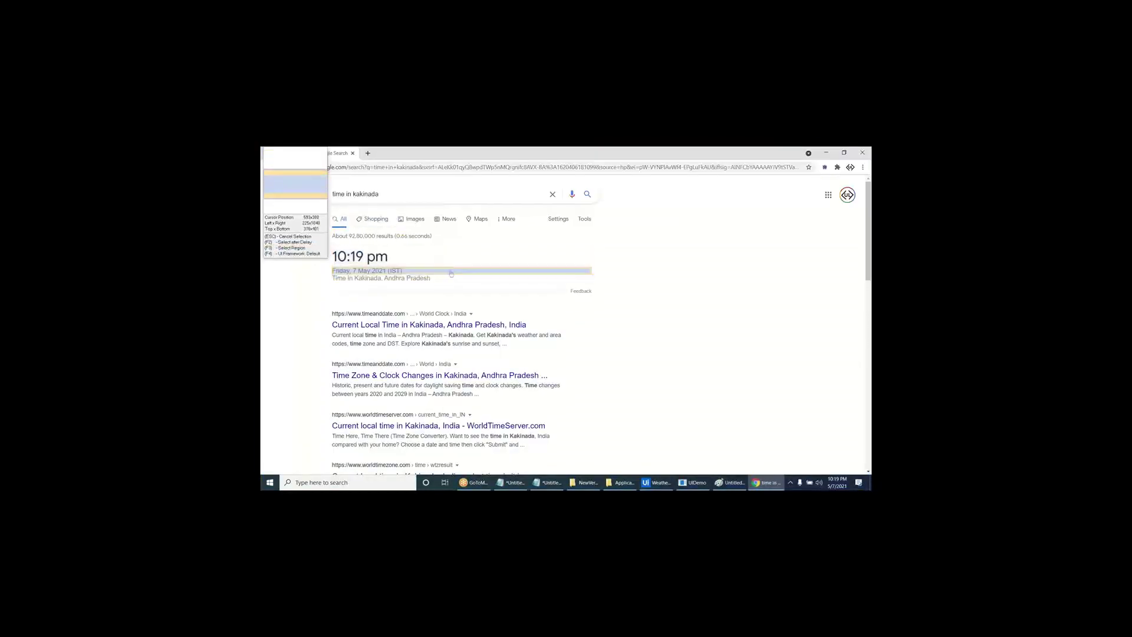
pyautogui.click(470, 289)
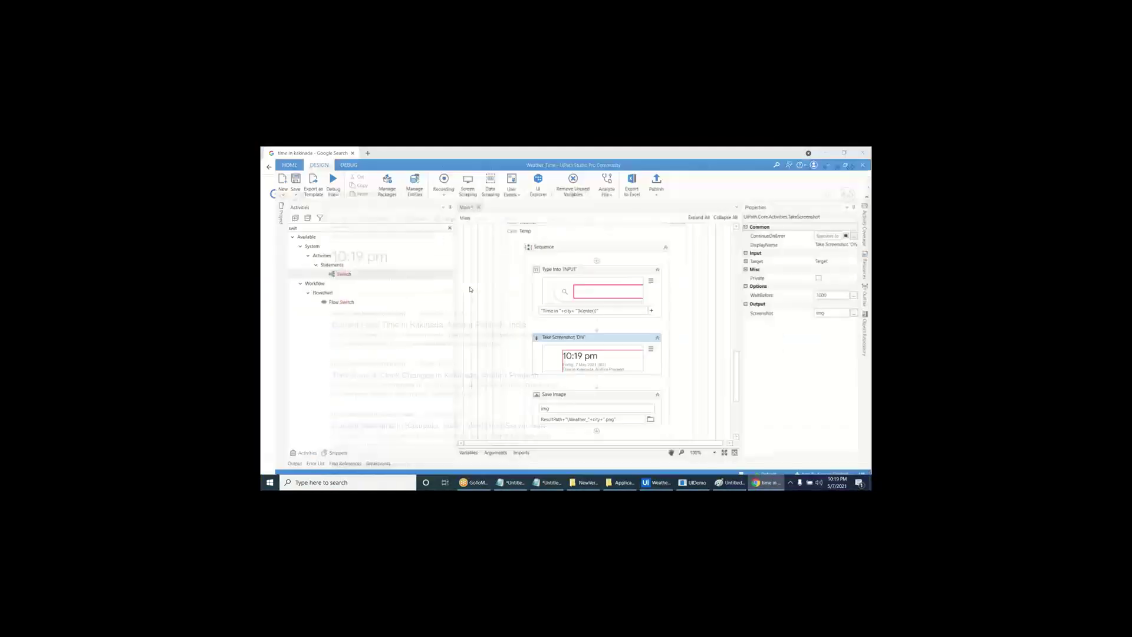
pyautogui.click(646, 342)
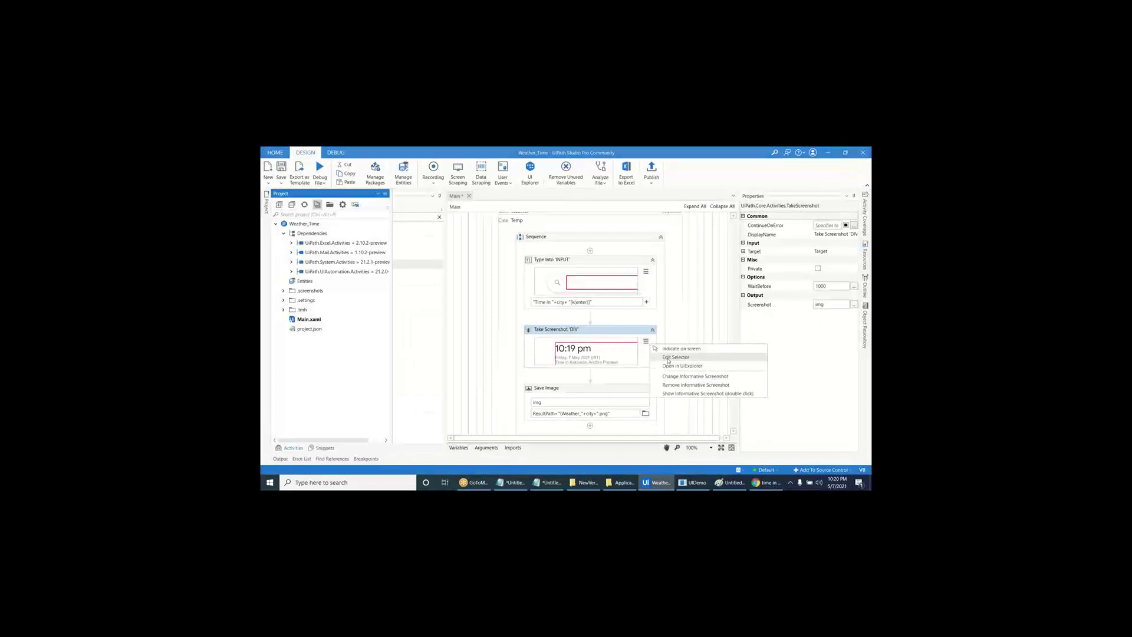
pyautogui.click(669, 354)
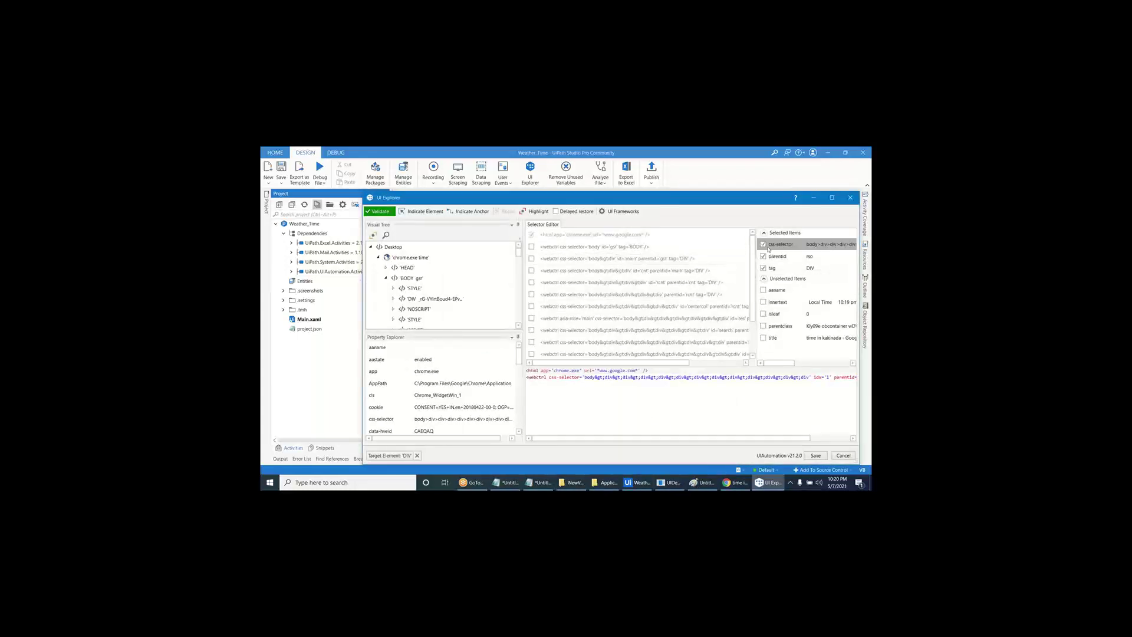
pyautogui.click(764, 244)
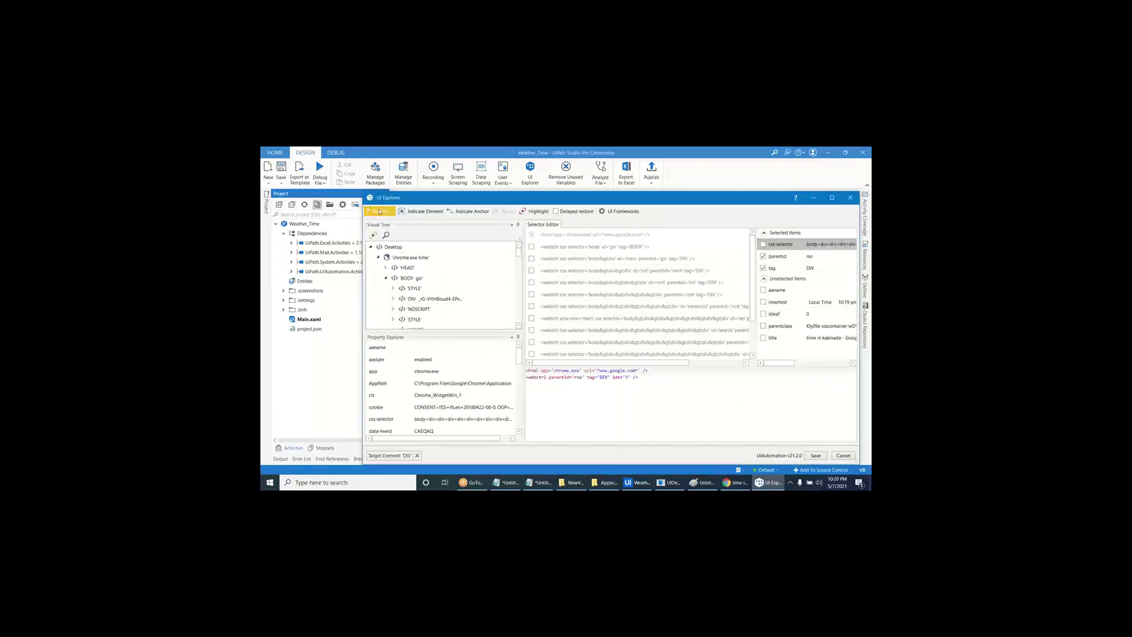
pyautogui.click(381, 211)
pyautogui.click(533, 211)
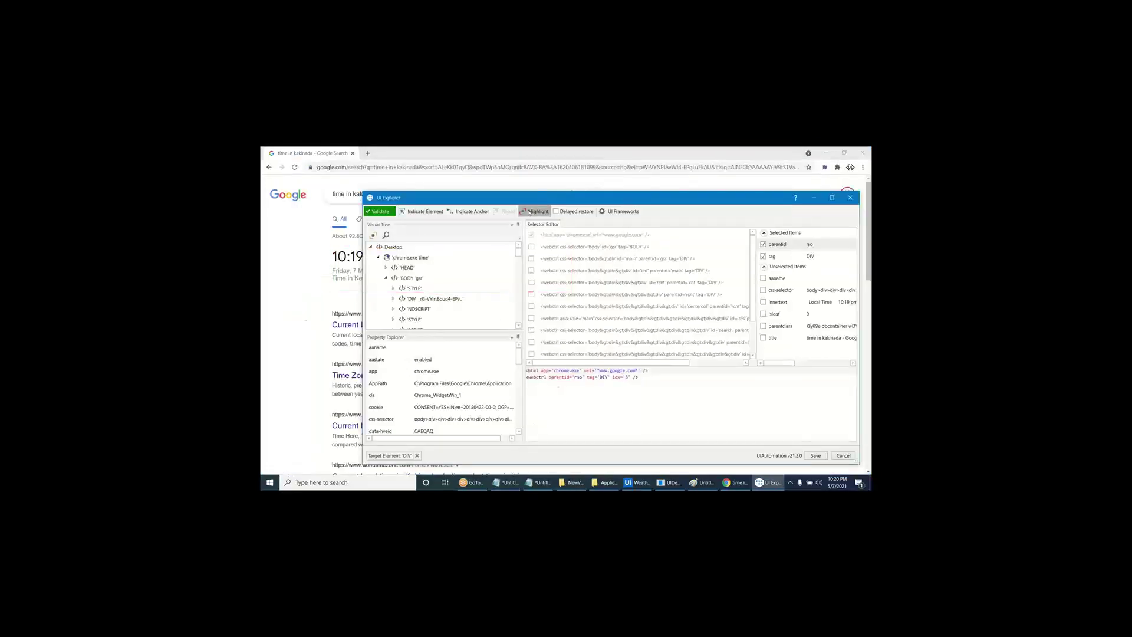
# - Search Google for 'Time in california' to test the selector on another city
pyautogui.click(295, 229)
pyautogui.doubleClick(366, 194)
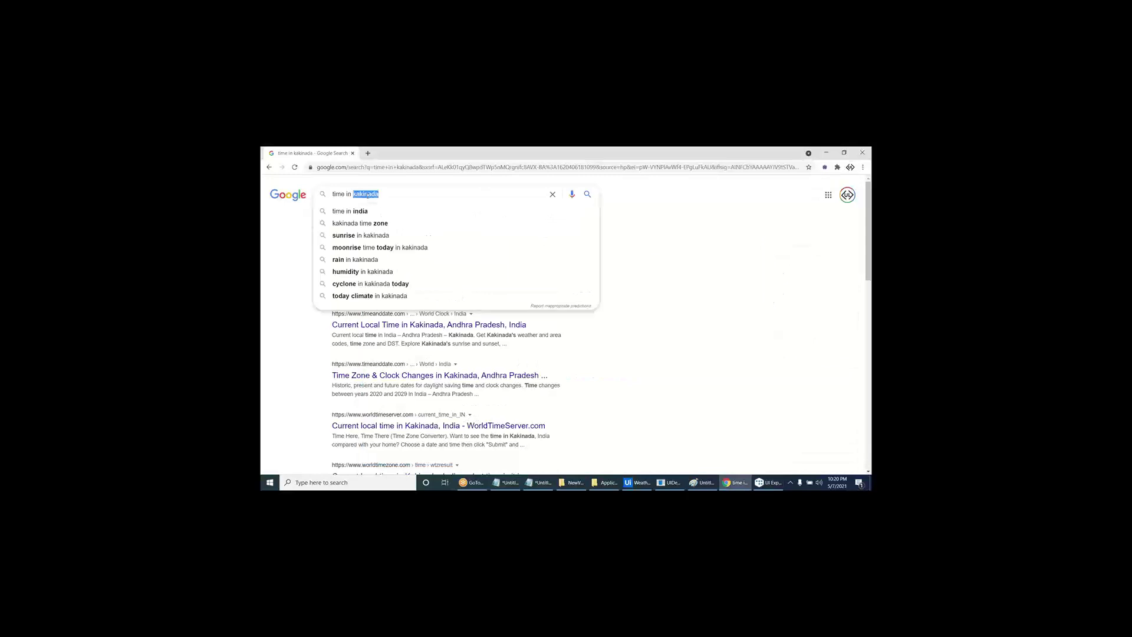
pyautogui.press('End')
pyautogui.write('T')
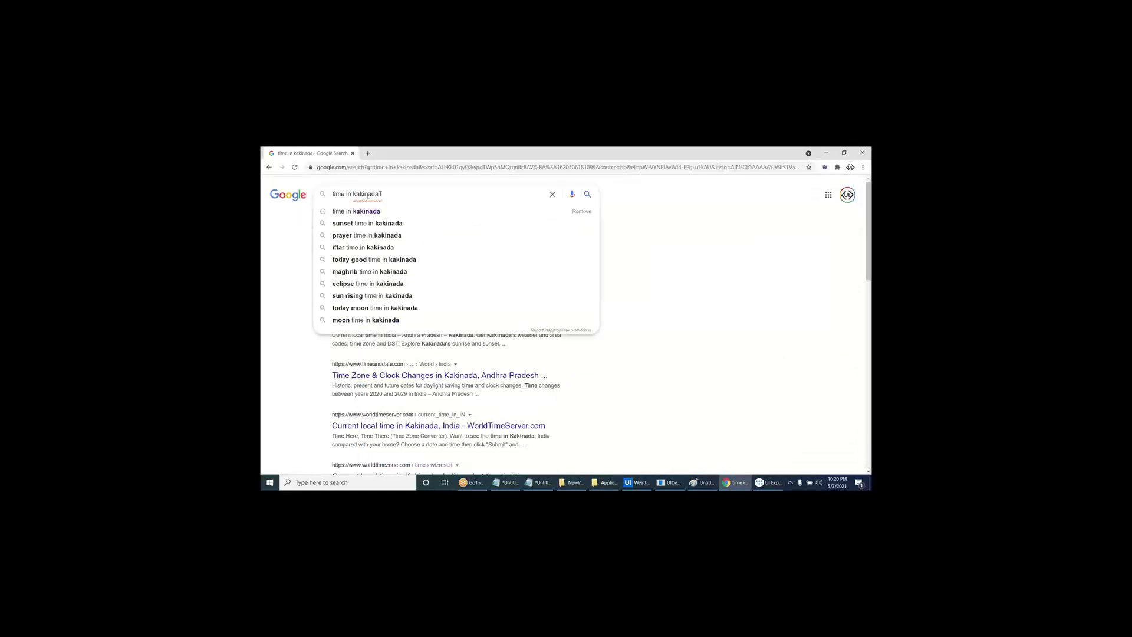
pyautogui.hotkey('ctrl', 'a')
pyautogui.write('Time in ')
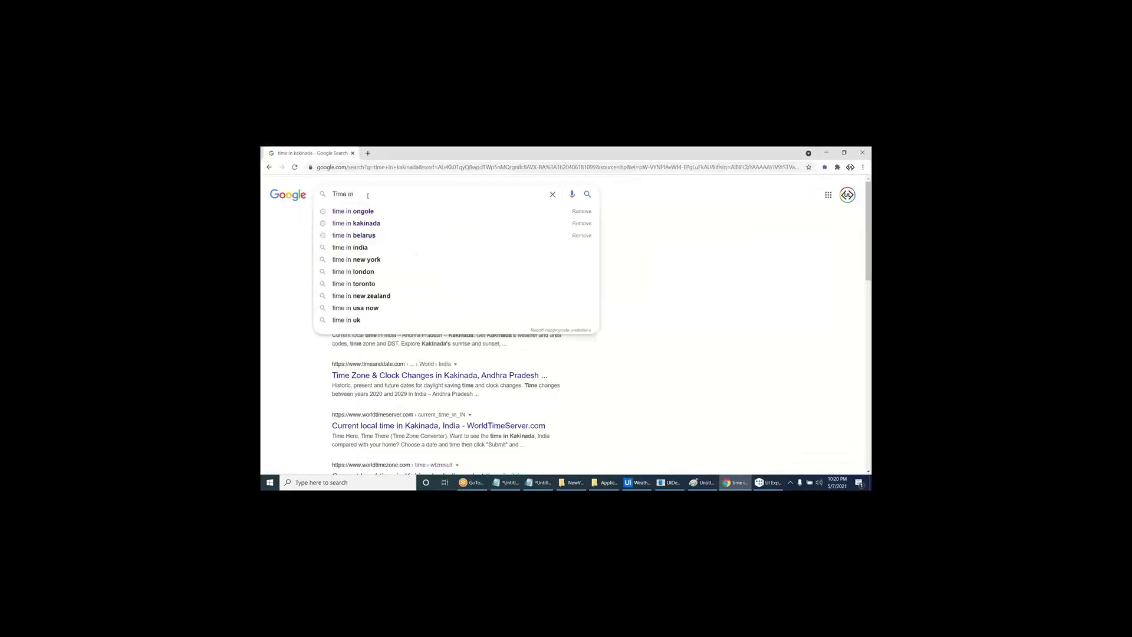
pyautogui.write('califo')
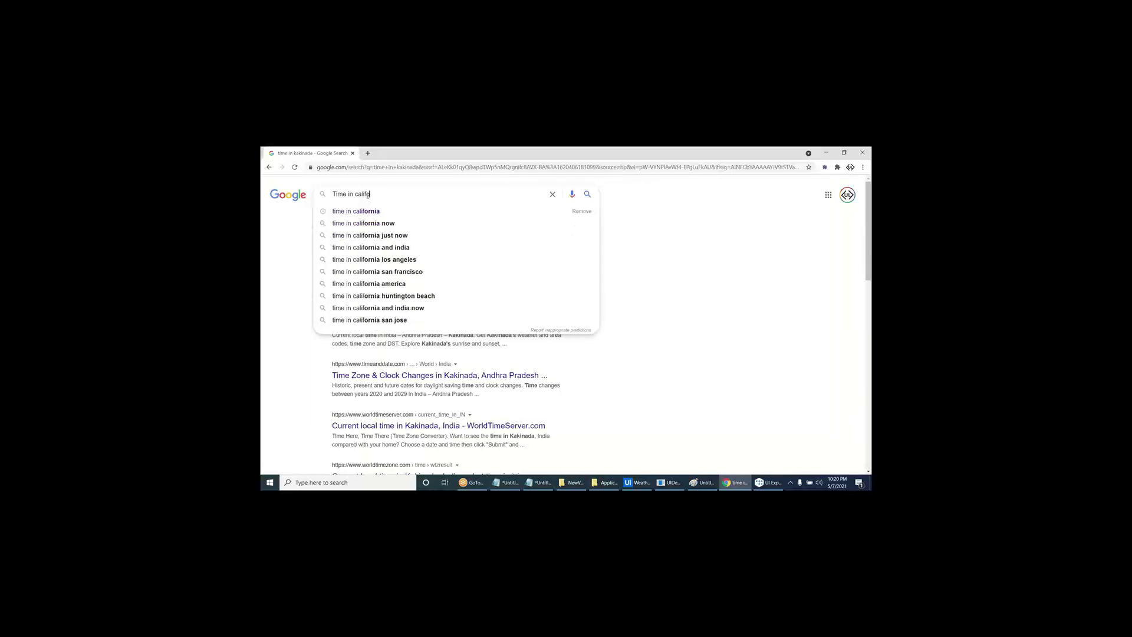
pyautogui.write('rnia')
pyautogui.press('Return')
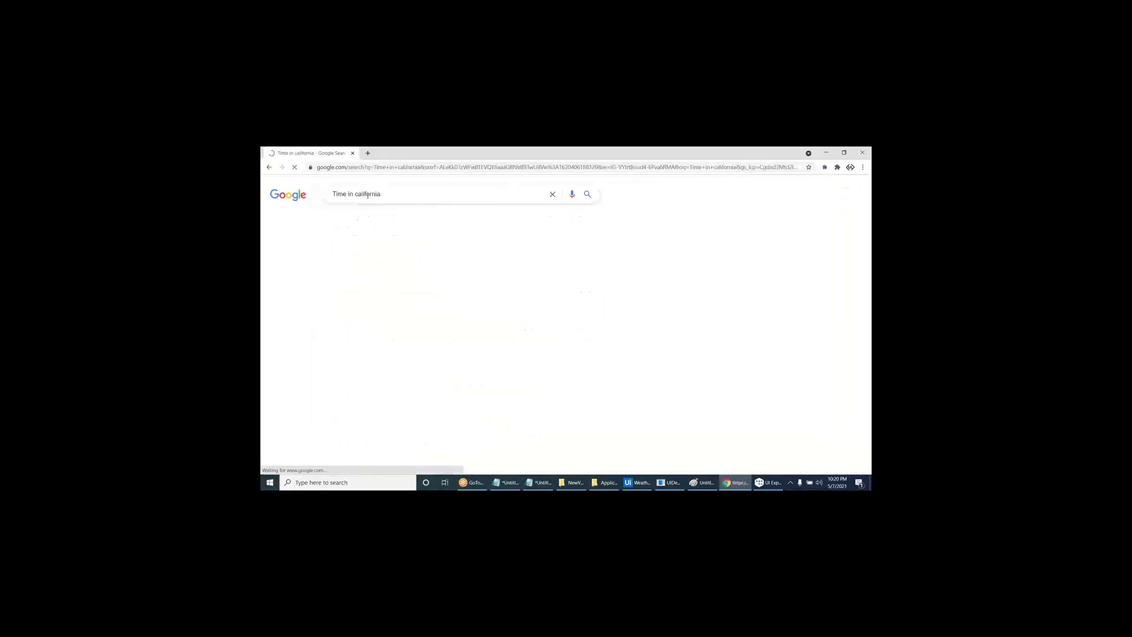
# - Remove idx from the selector, validate it against the California result, and save
pyautogui.hotkey('alt', 'Tab')
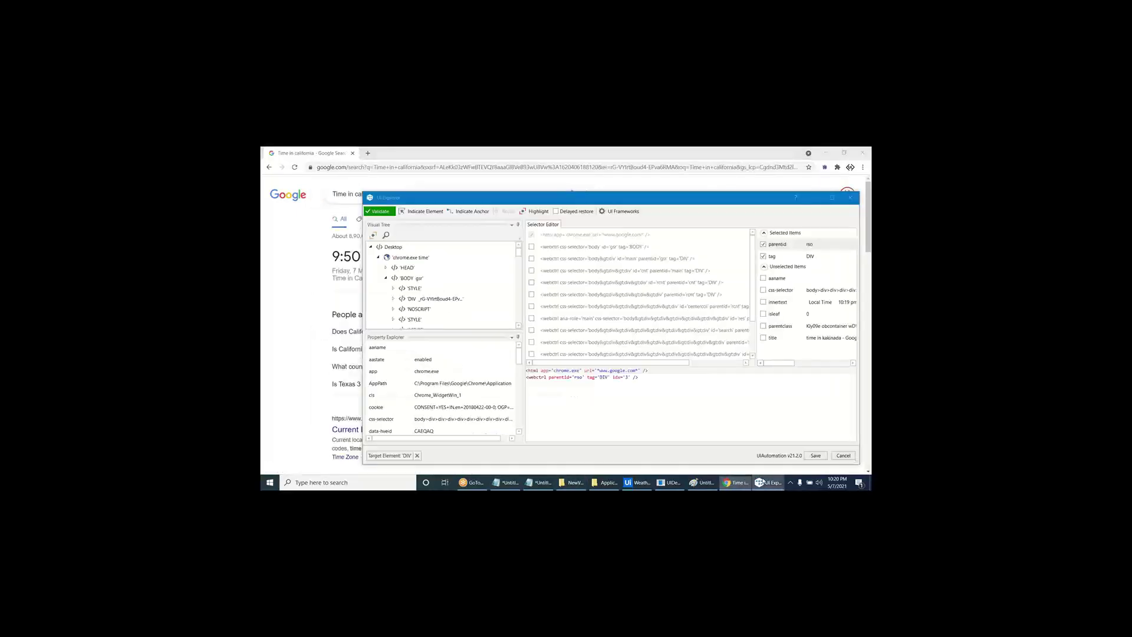
pyautogui.click(389, 213)
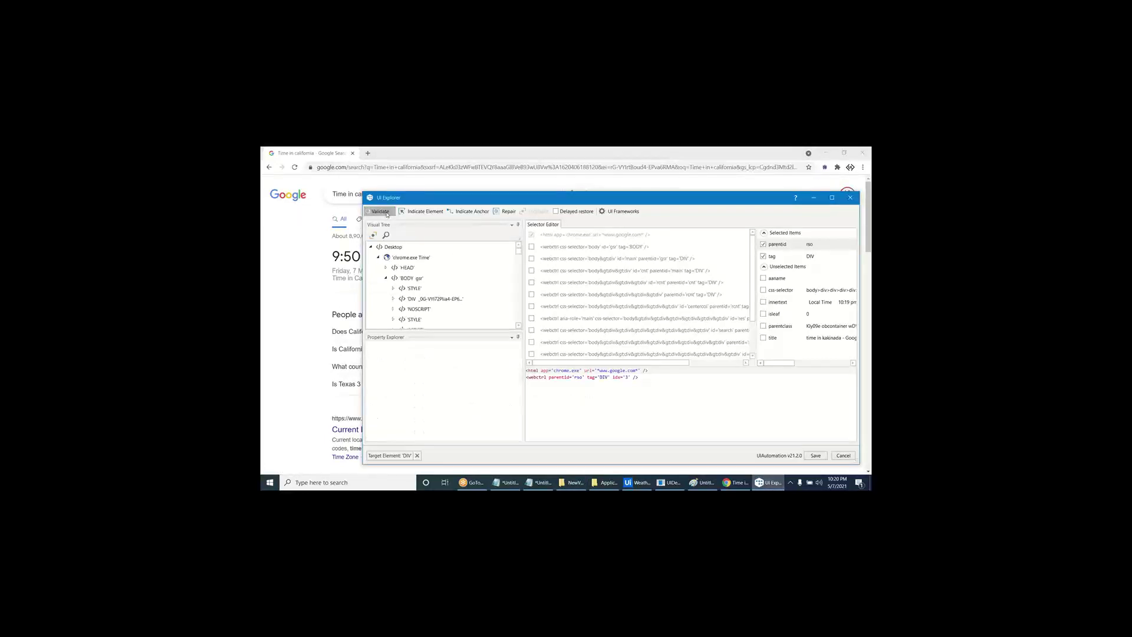
pyautogui.click(537, 211)
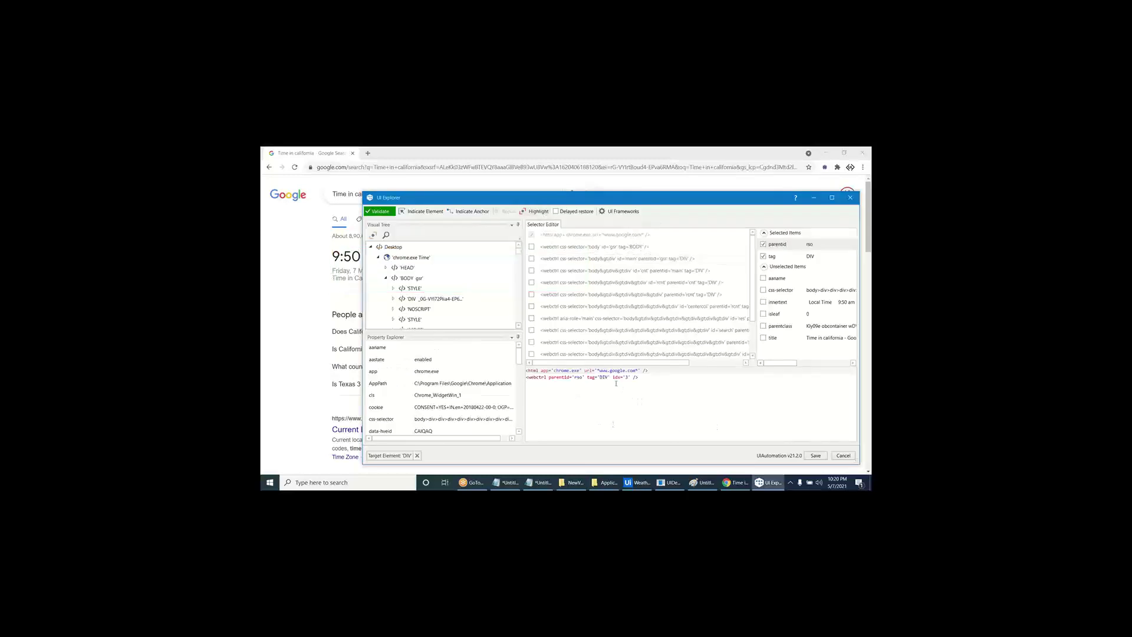
pyautogui.press('Delete')
pyautogui.click(380, 212)
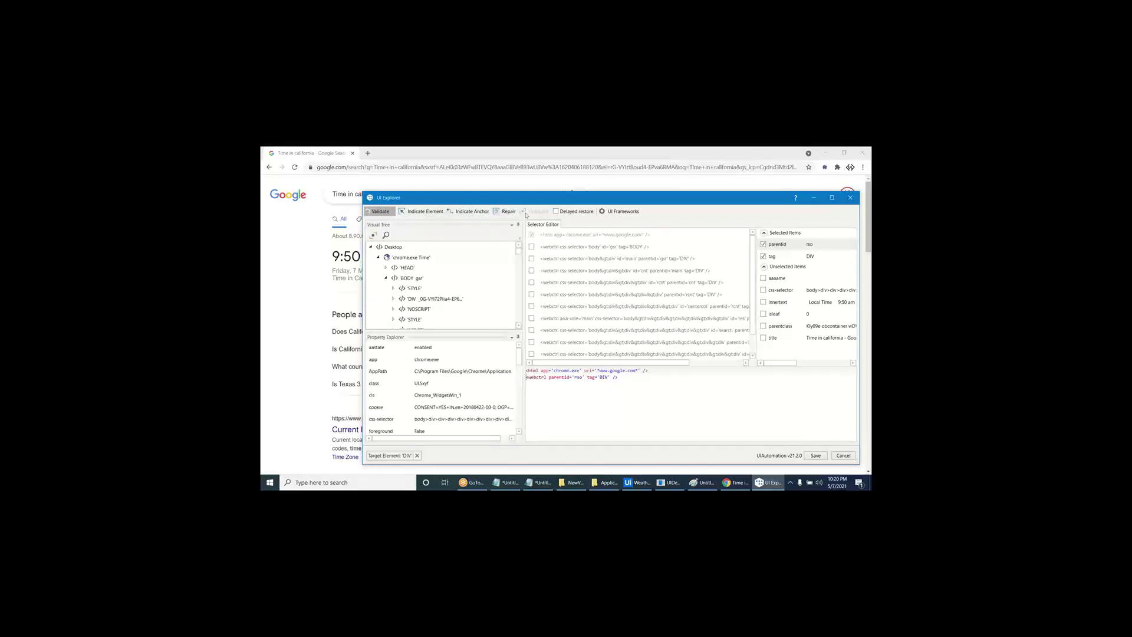
pyautogui.click(537, 212)
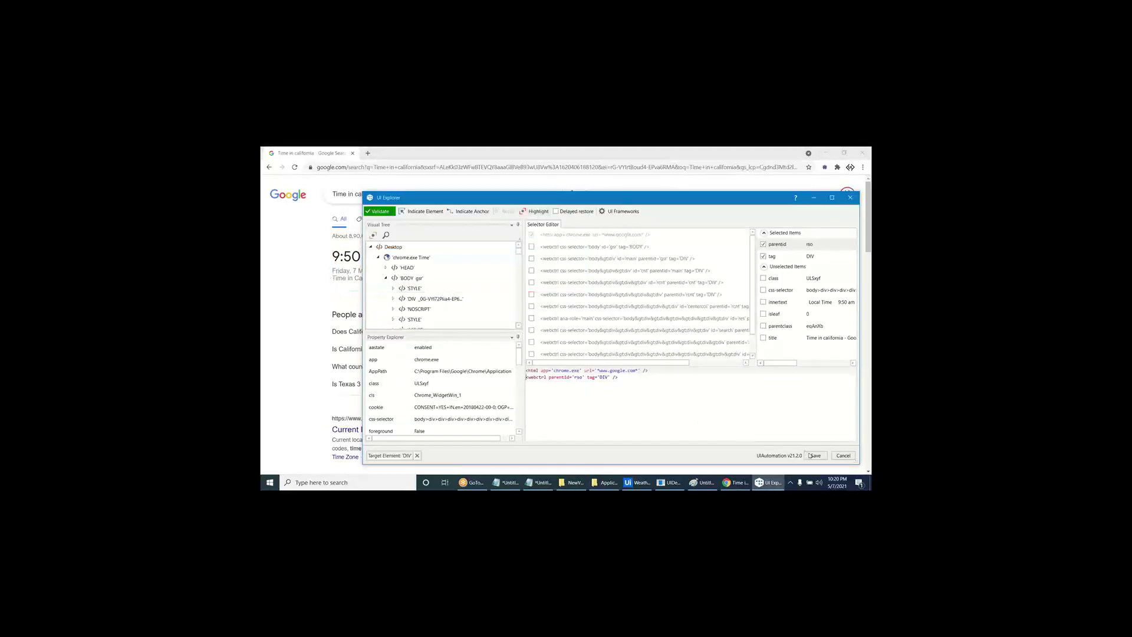
pyautogui.click(813, 455)
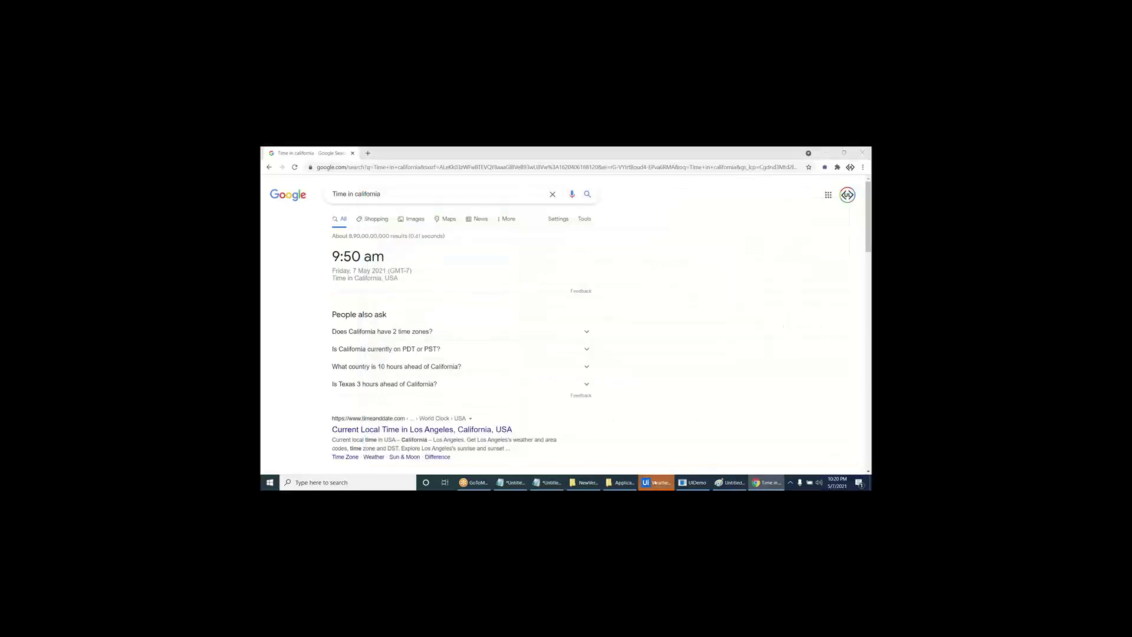
pyautogui.click(655, 482)
# - Change the Save Image file name prefix from \Weather_ to \Time_ and save the project
pyautogui.click(624, 394)
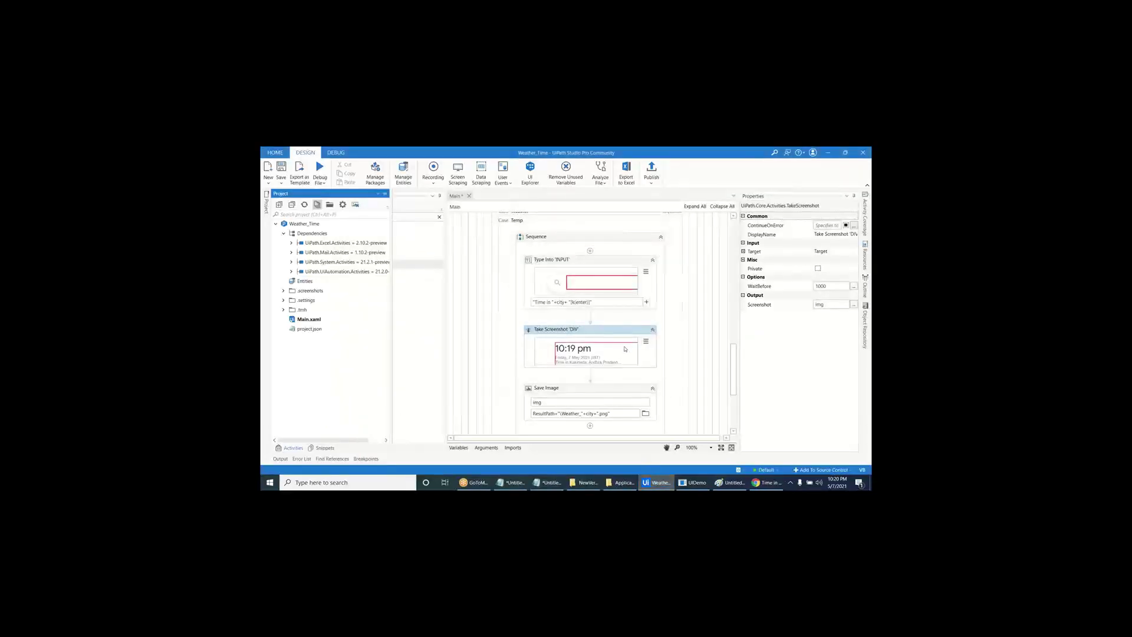
pyautogui.click(572, 414)
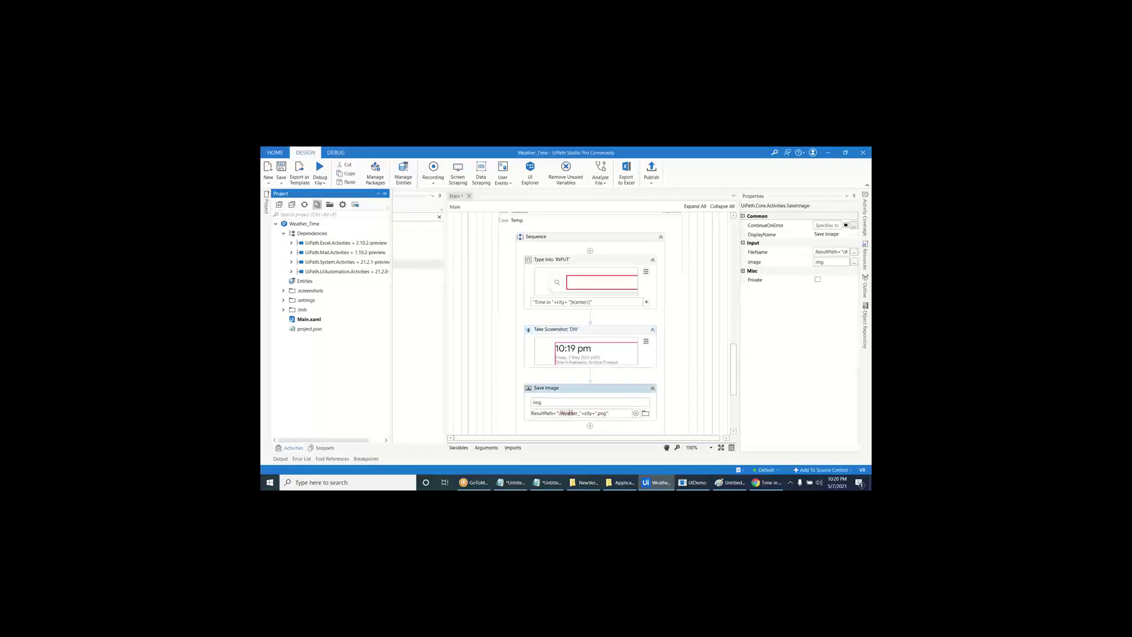
pyautogui.write('Temp_')
pyautogui.click(571, 413)
pyautogui.press('BackSpace')
pyautogui.press('BackSpace')
pyautogui.press('BackSpace')
pyautogui.write('ime')
pyautogui.hotkey('ctrl', 's')
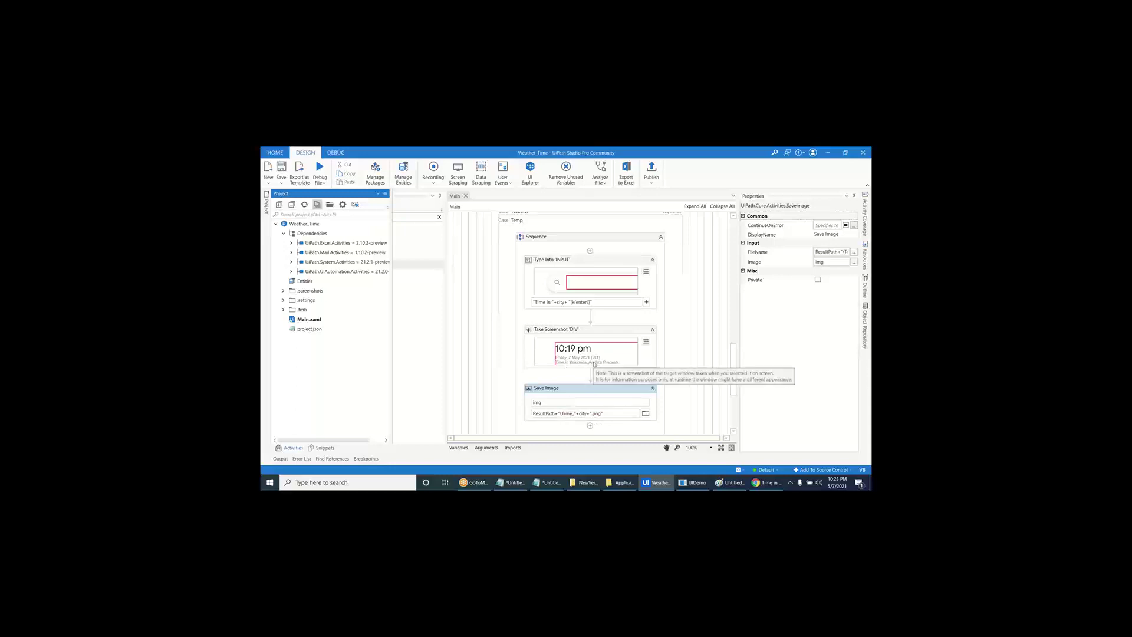
# - Review the Type Into properties and scroll back up to the Assign activities
pyautogui.click(612, 265)
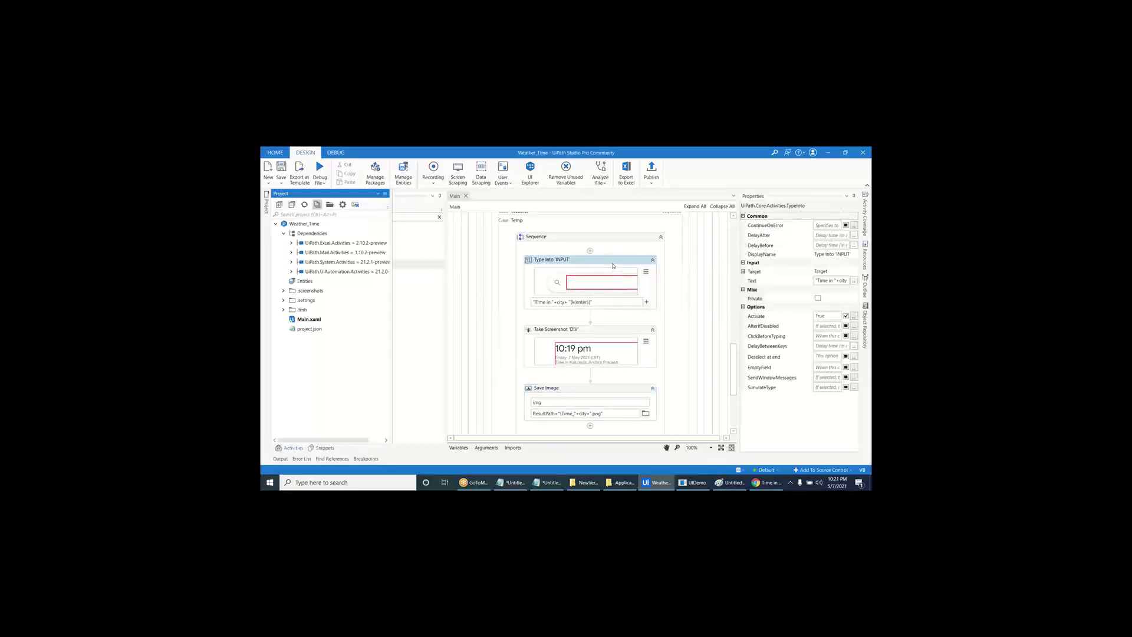
pyautogui.scroll(-3, 606, 326)
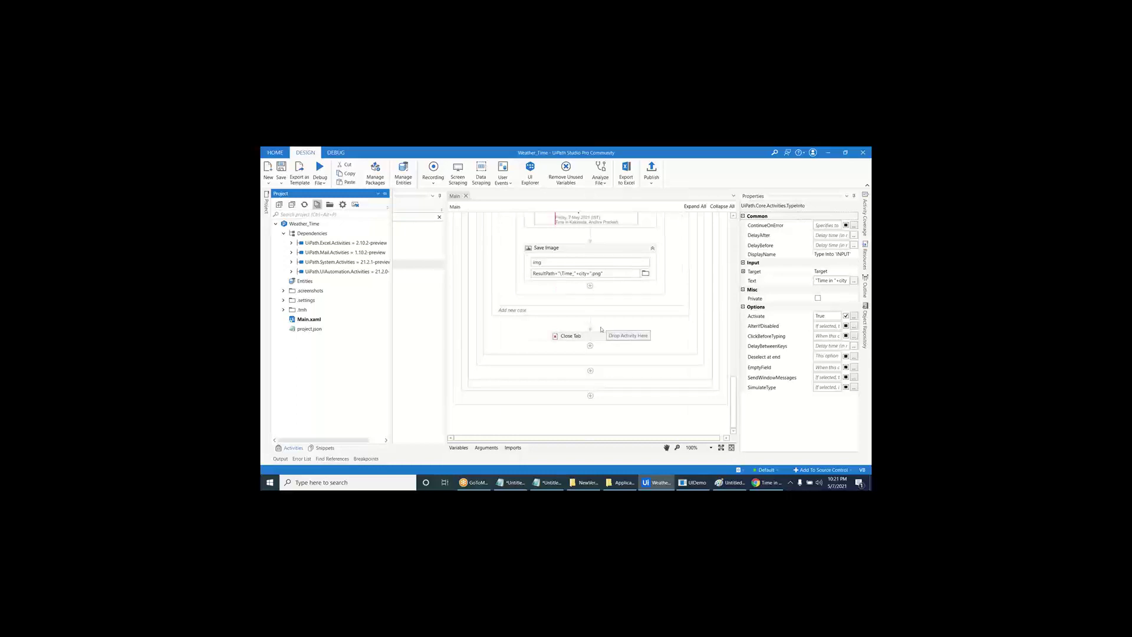
pyautogui.click(502, 266)
pyautogui.scroll(5, 502, 257)
pyautogui.scroll(3, 502, 256)
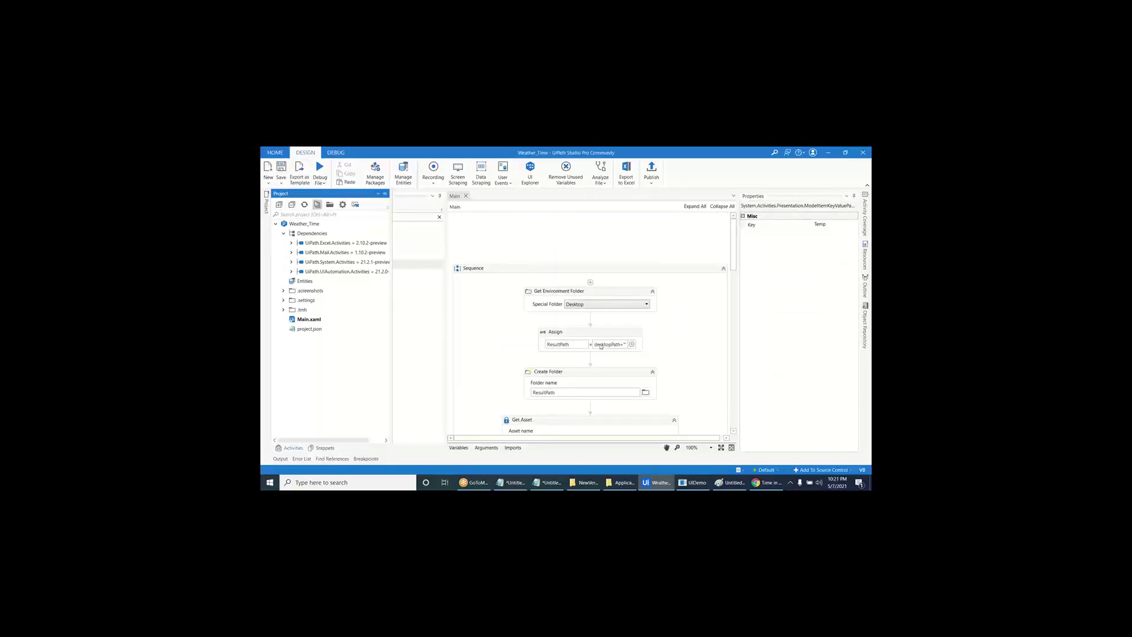
pyautogui.scroll(-5, 594, 358)
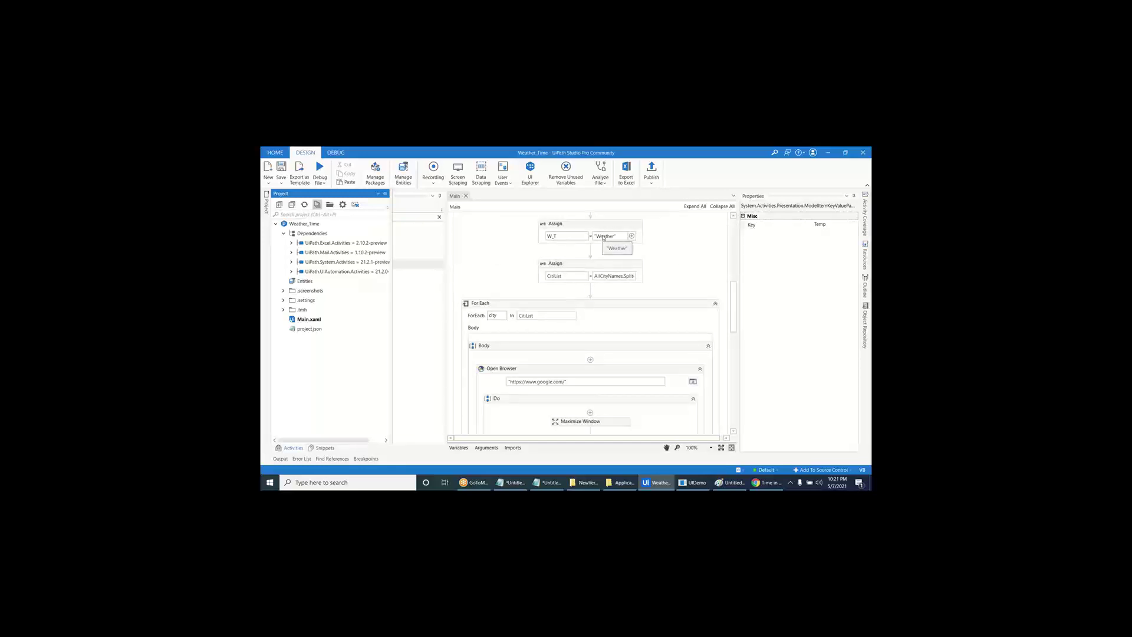
# - Change the W_T Assign value from "Weather" to "Time"
pyautogui.click(603, 236)
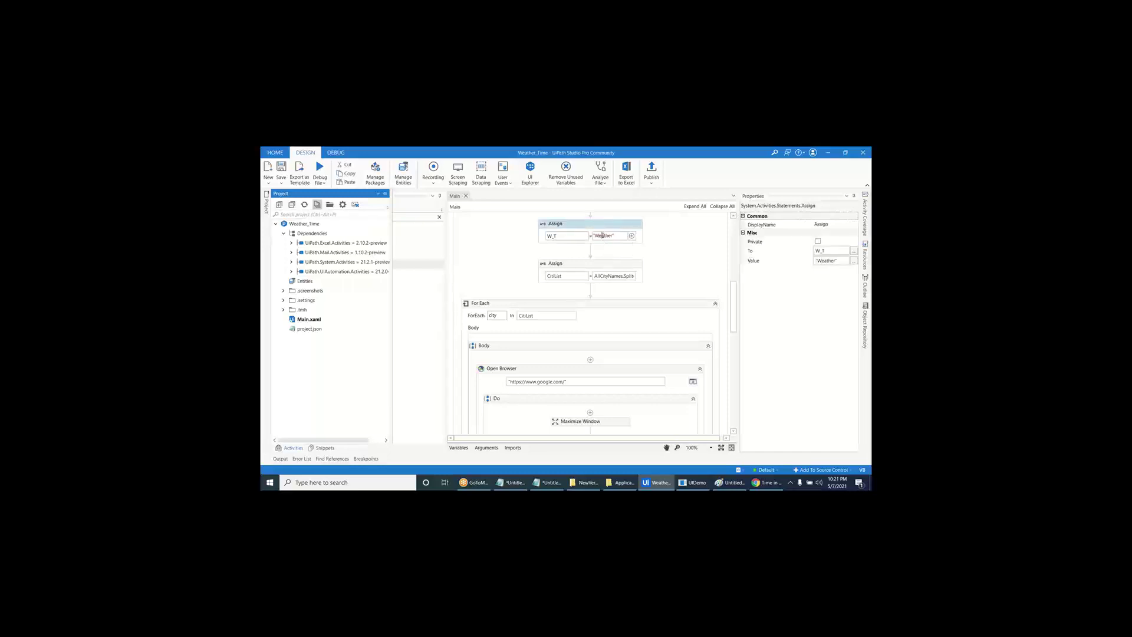
pyautogui.click(602, 236)
pyautogui.hotkey('ctrl', 'a')
pyautogui.write('"Time"')
pyautogui.press('Return')
# - Close the leftover Google search tab and run the workflow file
pyautogui.click(767, 482)
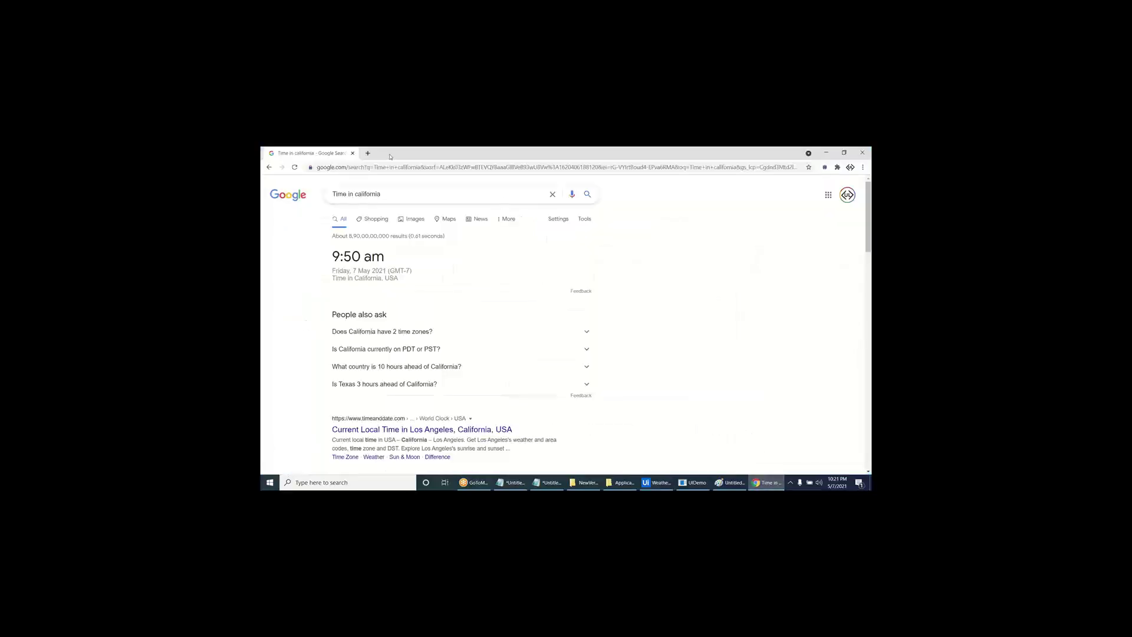
pyautogui.click(353, 153)
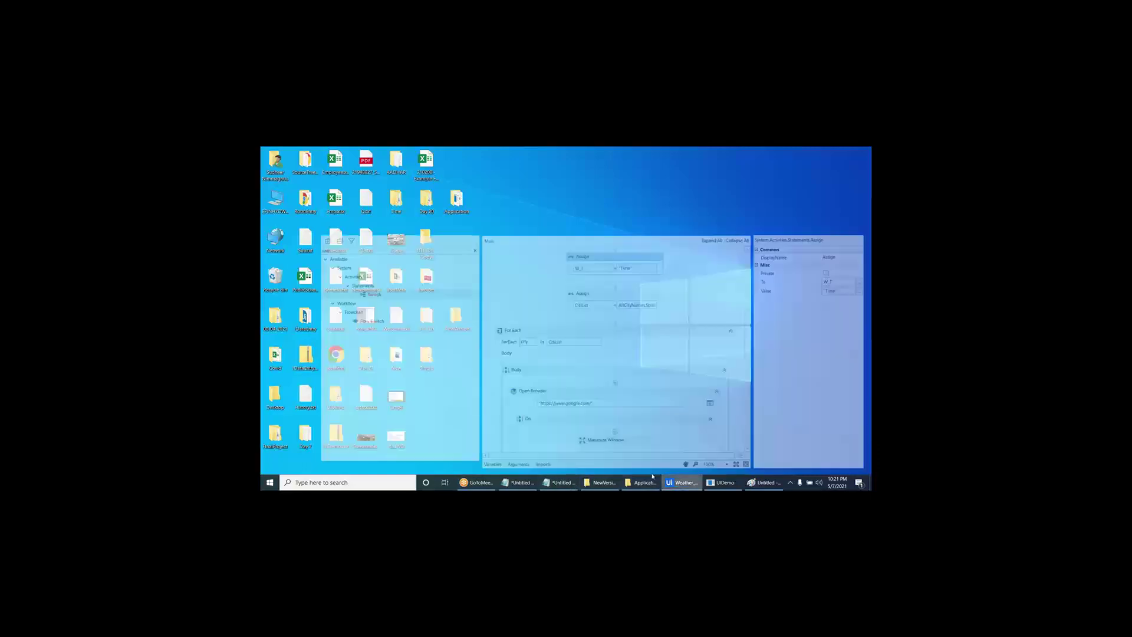
pyautogui.click(681, 483)
pyautogui.click(323, 184)
pyautogui.click(325, 195)
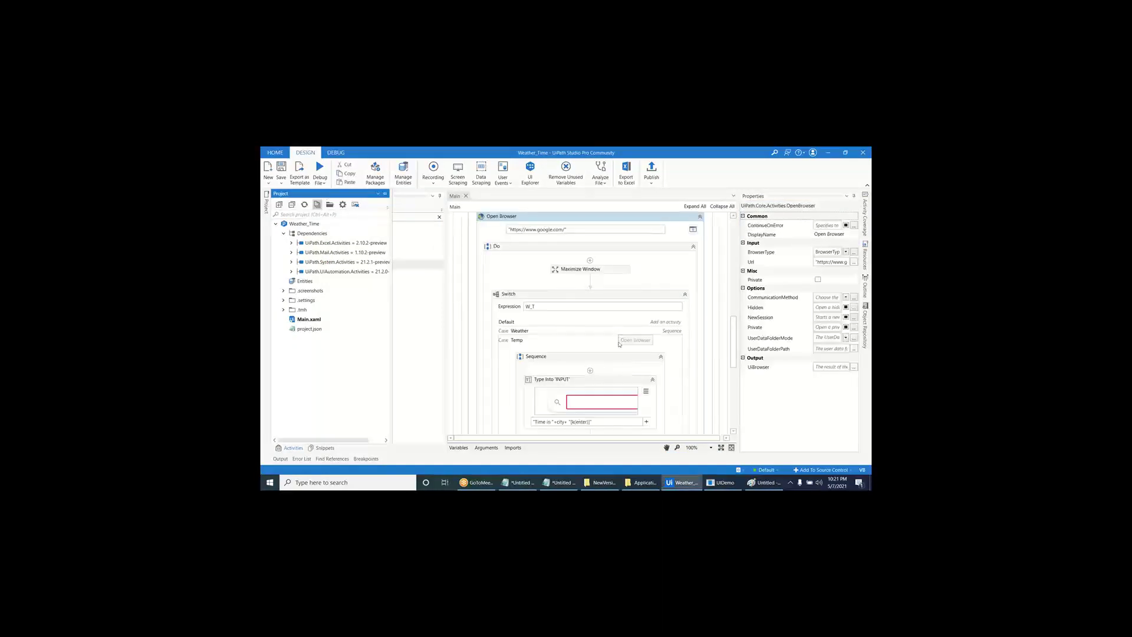
# - Rename the Switch's Temp case to Time
pyautogui.click(518, 341)
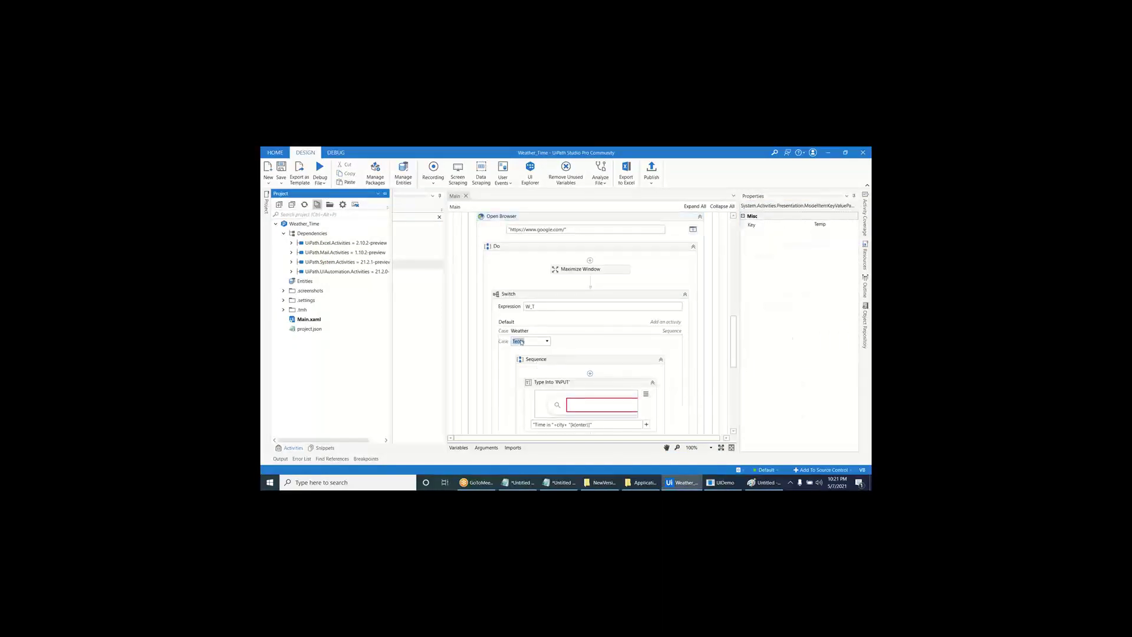
pyautogui.write('T')
pyautogui.press('Return')
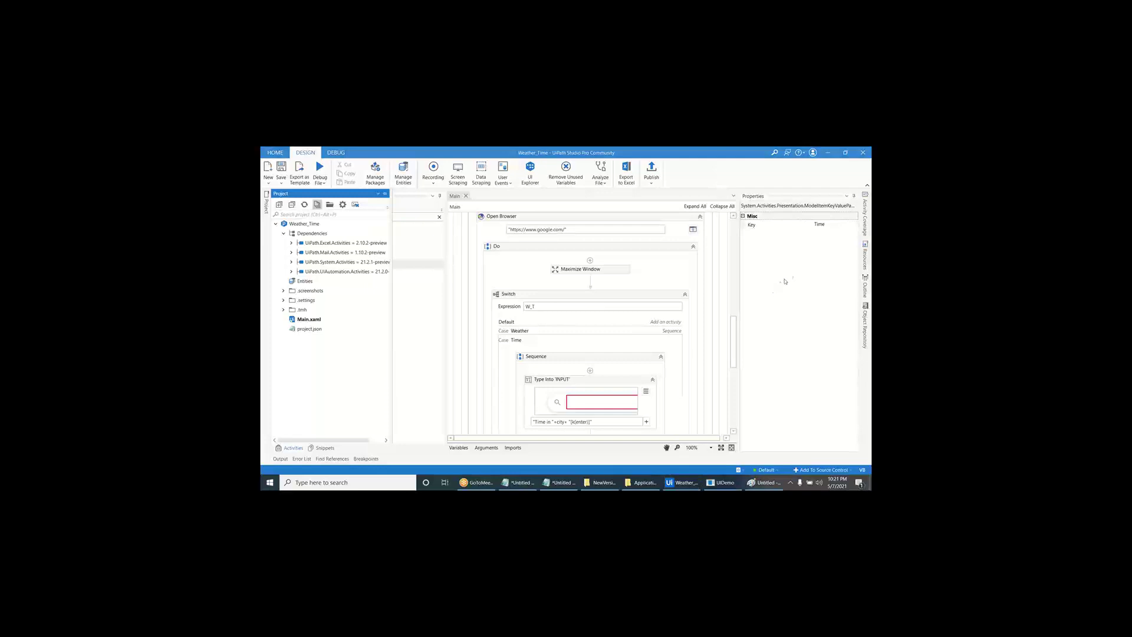
# - Delete the old BotResults folder from the desktop
pyautogui.hotkey('ctrl', 'F5')
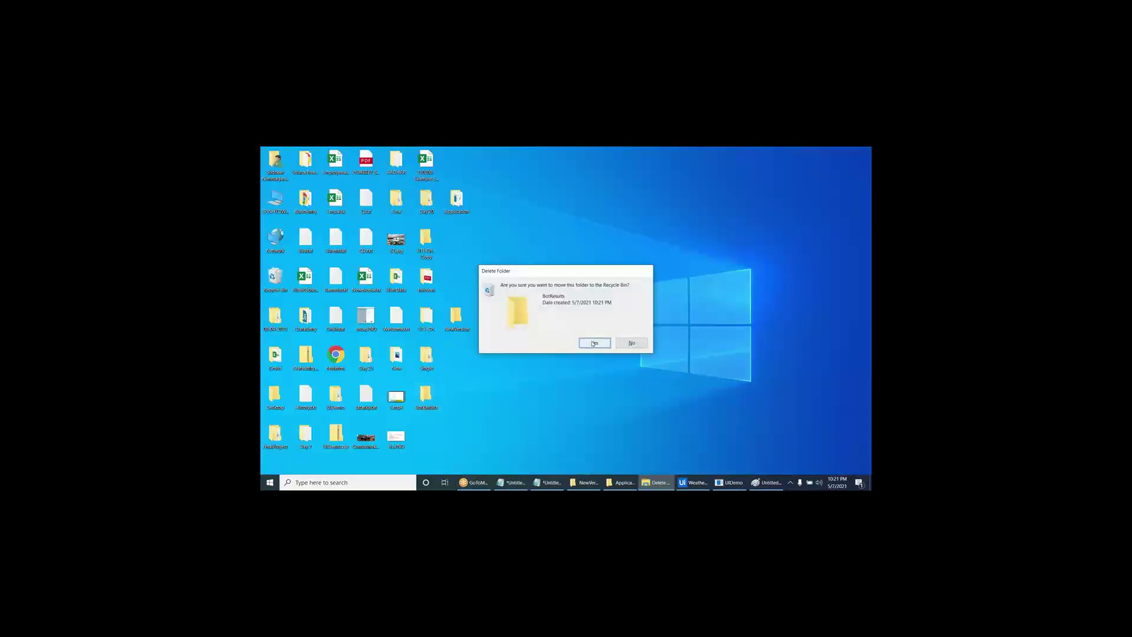
pyautogui.click(594, 342)
pyautogui.click(319, 179)
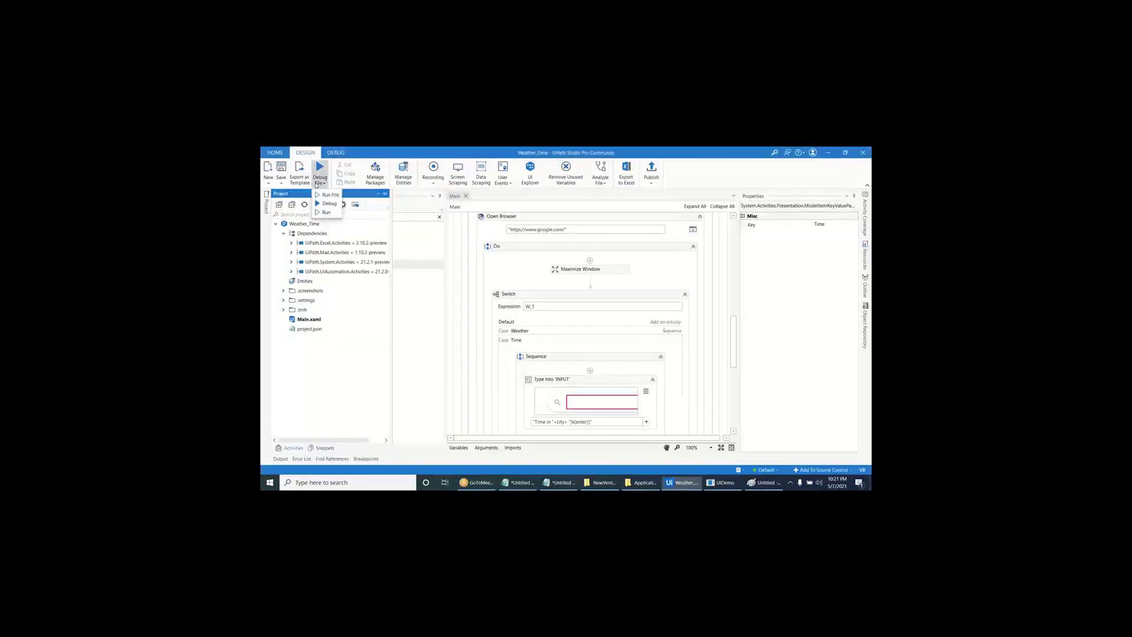
# - Run Main.xaml with Run File, executing the workflow in Time mode
pyautogui.click(322, 196)
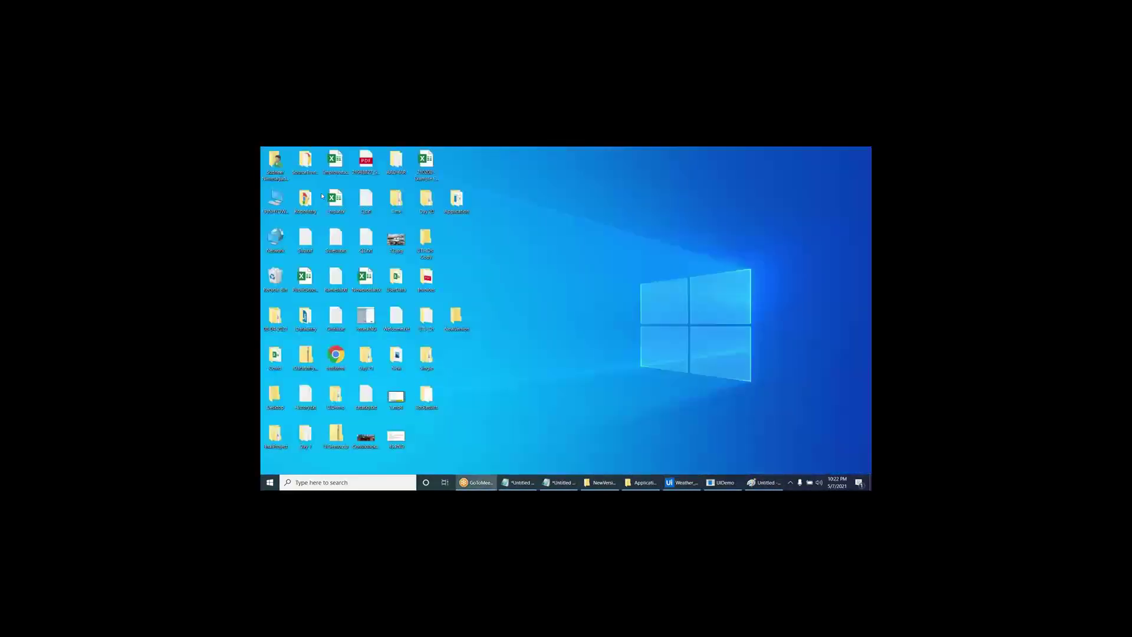
# - Check the Time screenshots in BotResults, starting with Bangalore and the next city
pyautogui.doubleClick(426, 395)
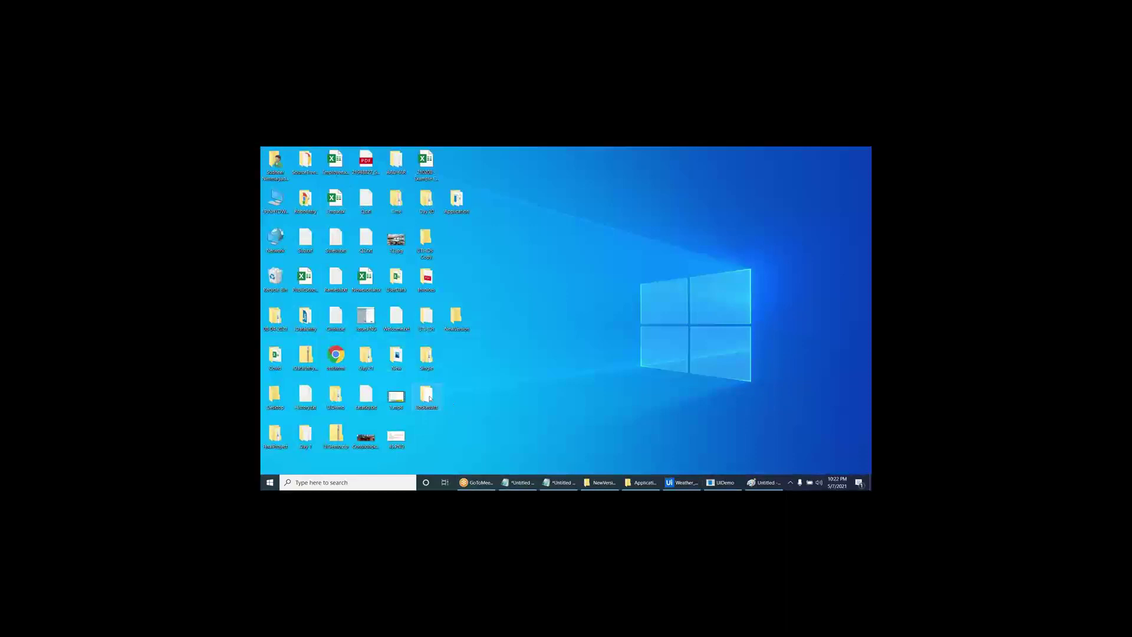
pyautogui.doubleClick(382, 304)
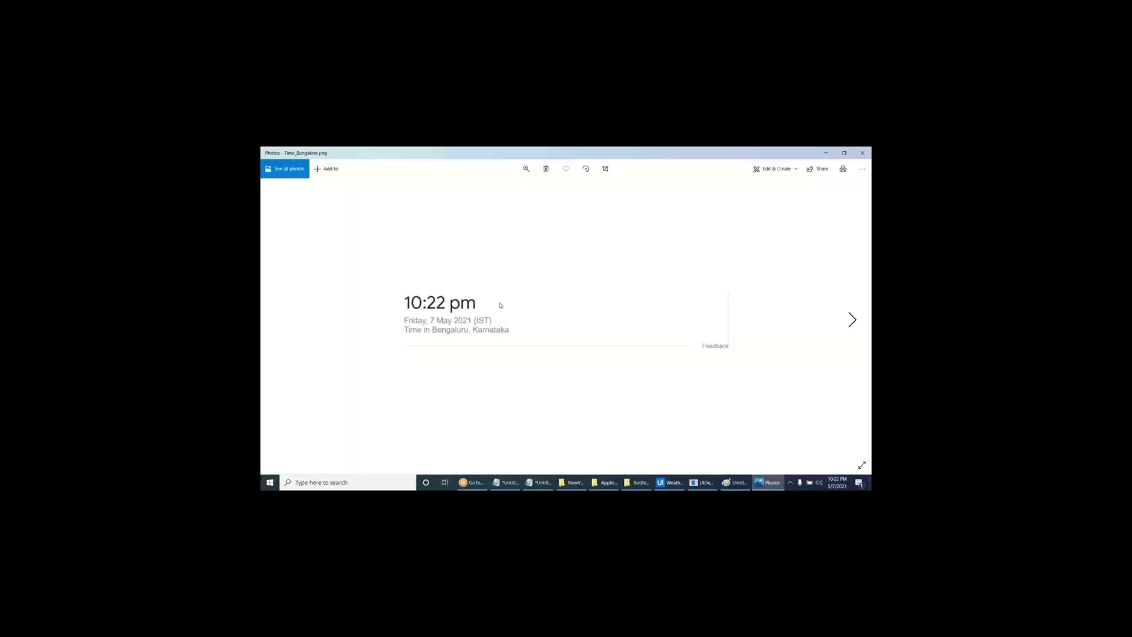
pyautogui.press('Right')
pyautogui.press('Right')
pyautogui.doubleClick(448, 154)
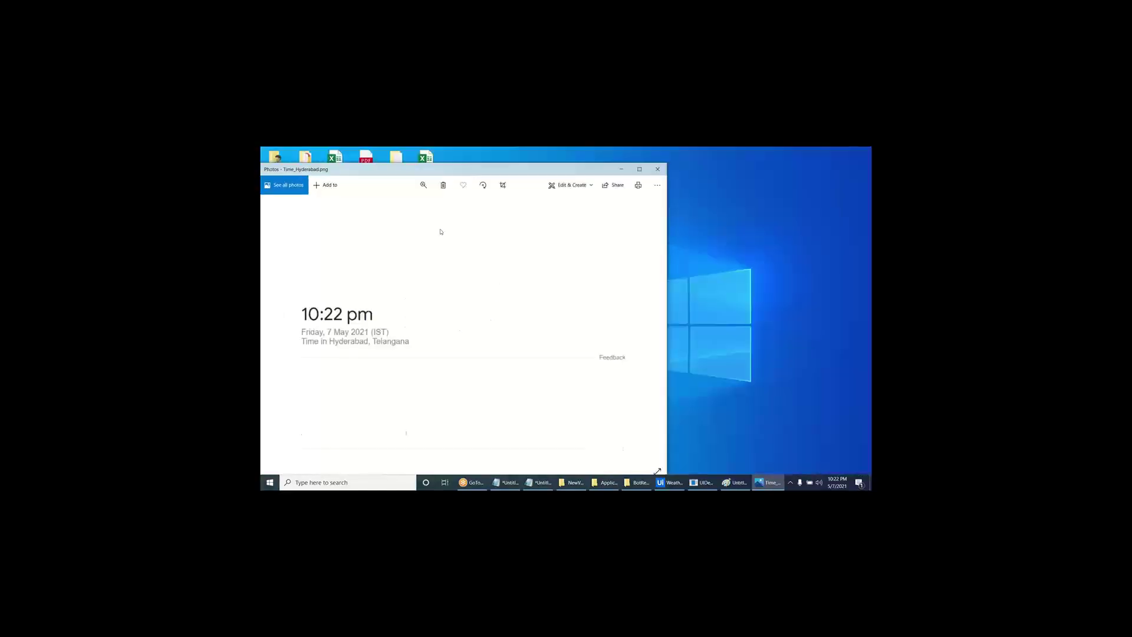
pyautogui.click(657, 263)
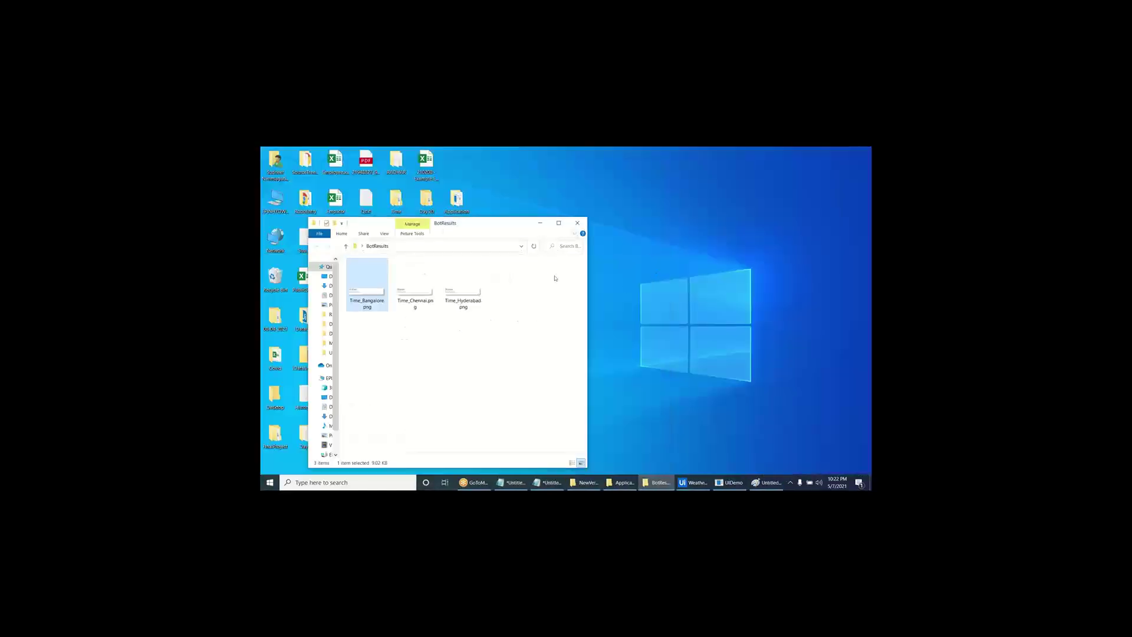
pyautogui.click(578, 223)
# - Delete the BotResults folder and return to the Weather_Time workflow
pyautogui.rightClick(429, 396)
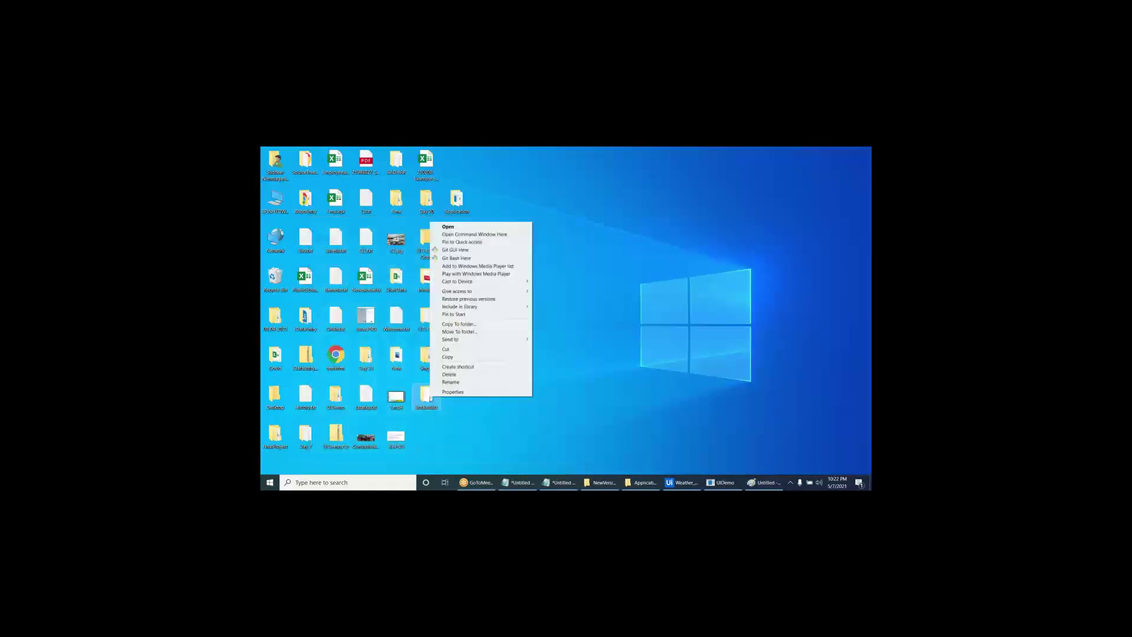
pyautogui.click(448, 374)
pyautogui.click(593, 338)
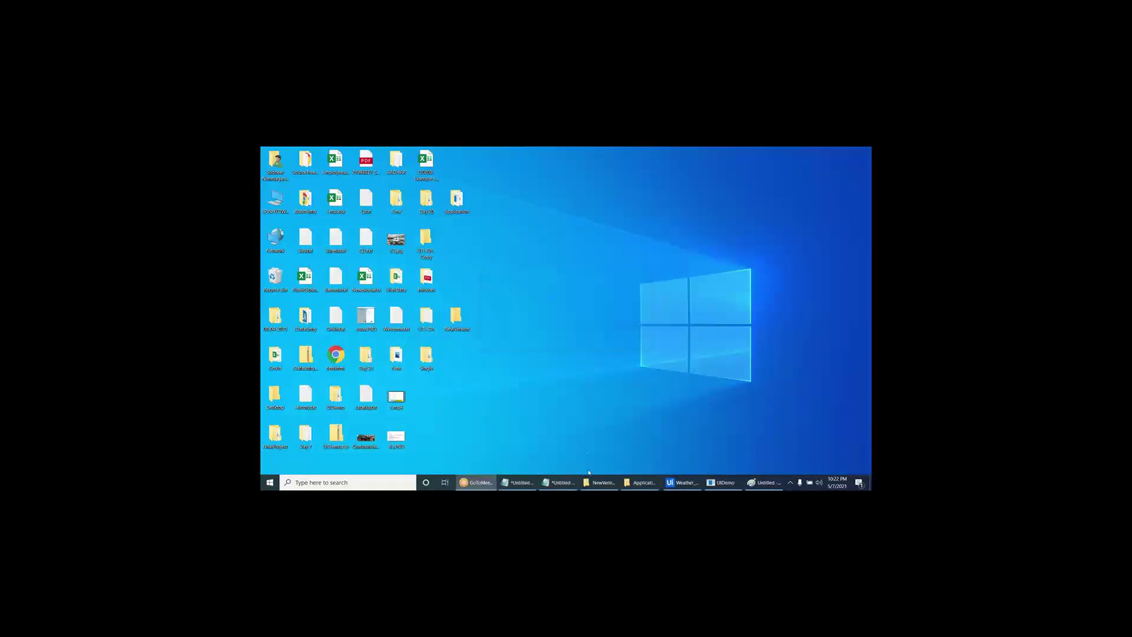
pyautogui.click(679, 482)
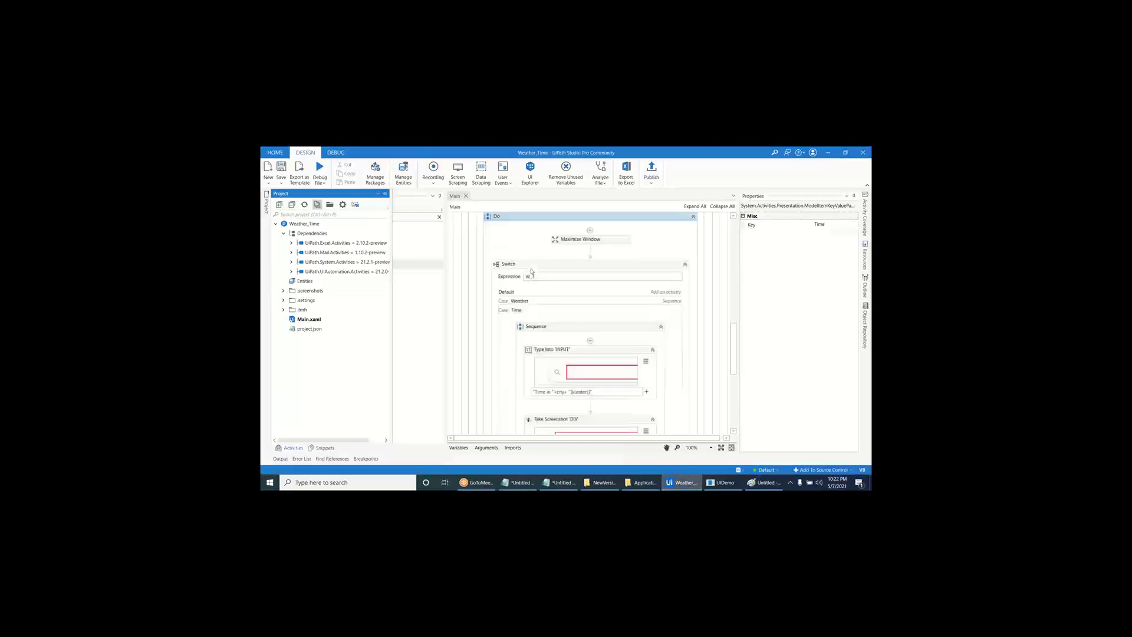
pyautogui.scroll(-3, 551, 366)
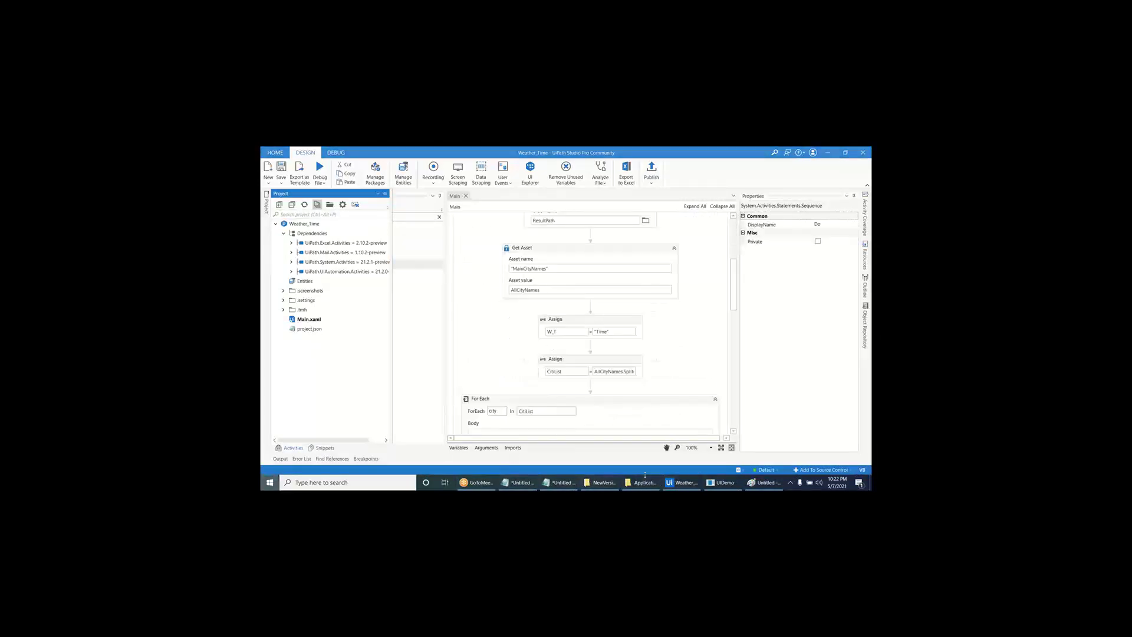
# - Launch Chrome and load the UiPath platform site
pyautogui.press('super')
pyautogui.write('chrome')
pyautogui.press('Return')
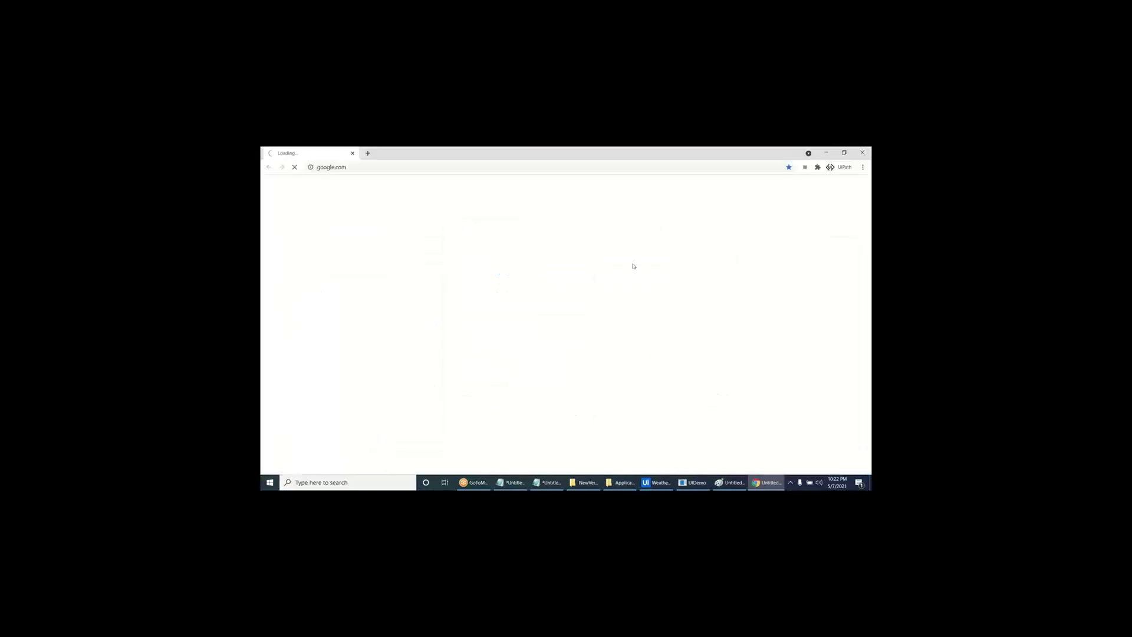
pyautogui.click(588, 171)
pyautogui.write('p')
pyautogui.press('Return')
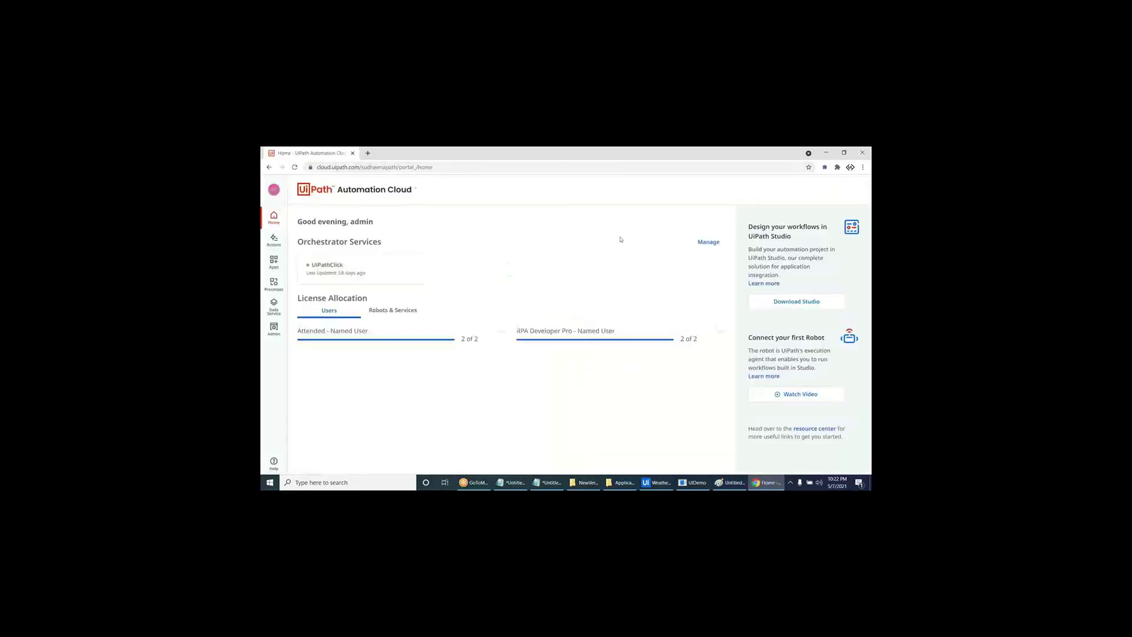
# - In the UiPathClick tenant, open Assets and start creating a new asset
pyautogui.click(371, 272)
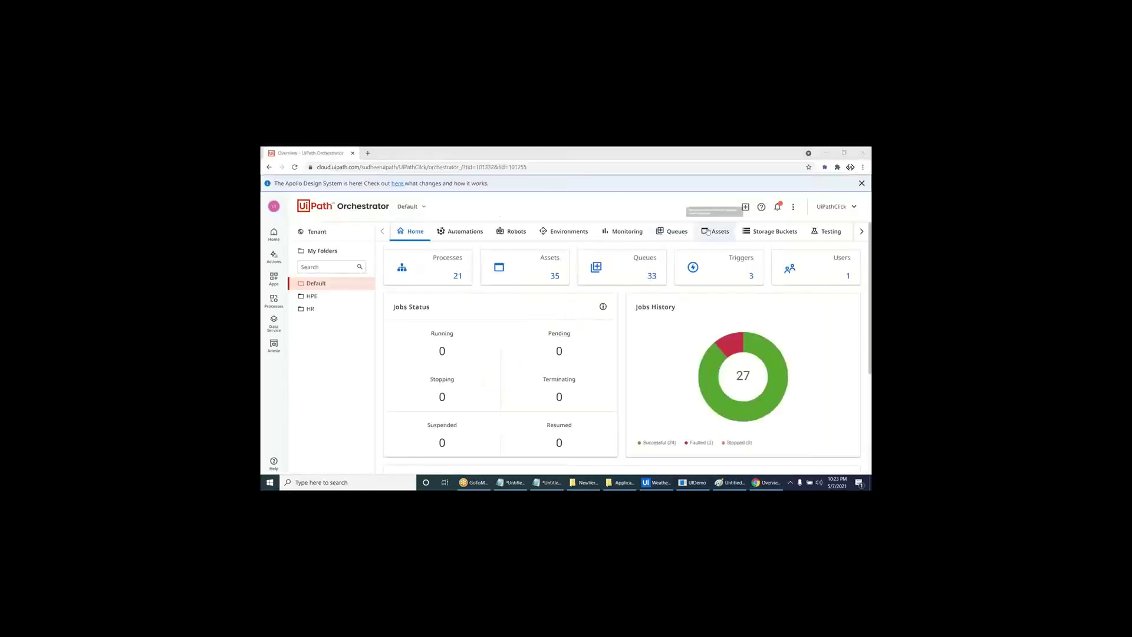
pyautogui.click(702, 233)
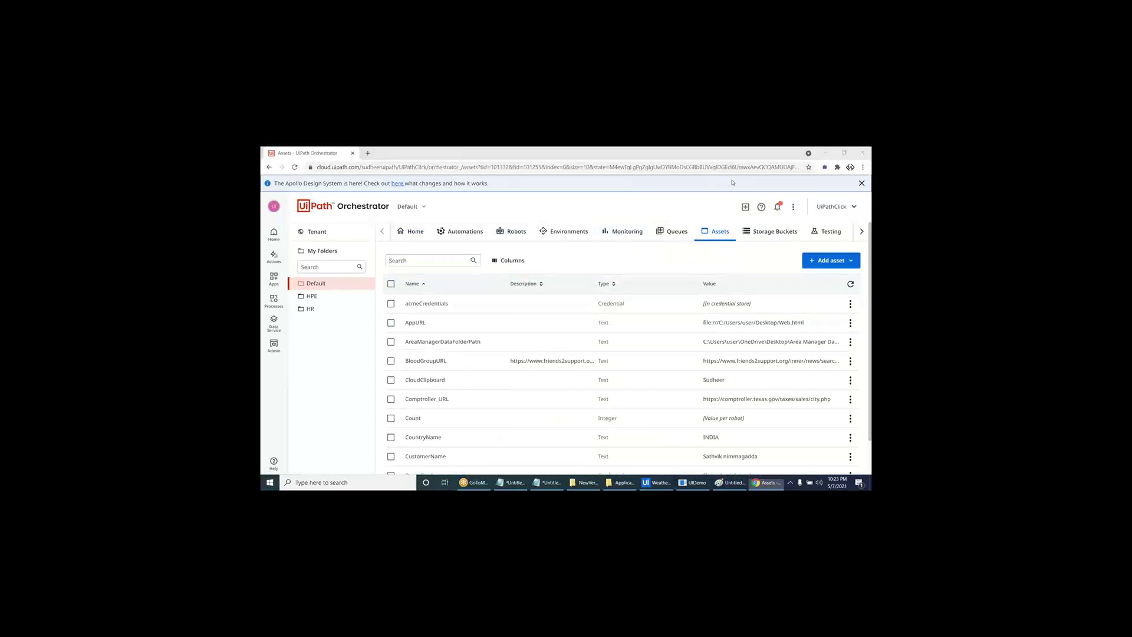
pyautogui.click(831, 260)
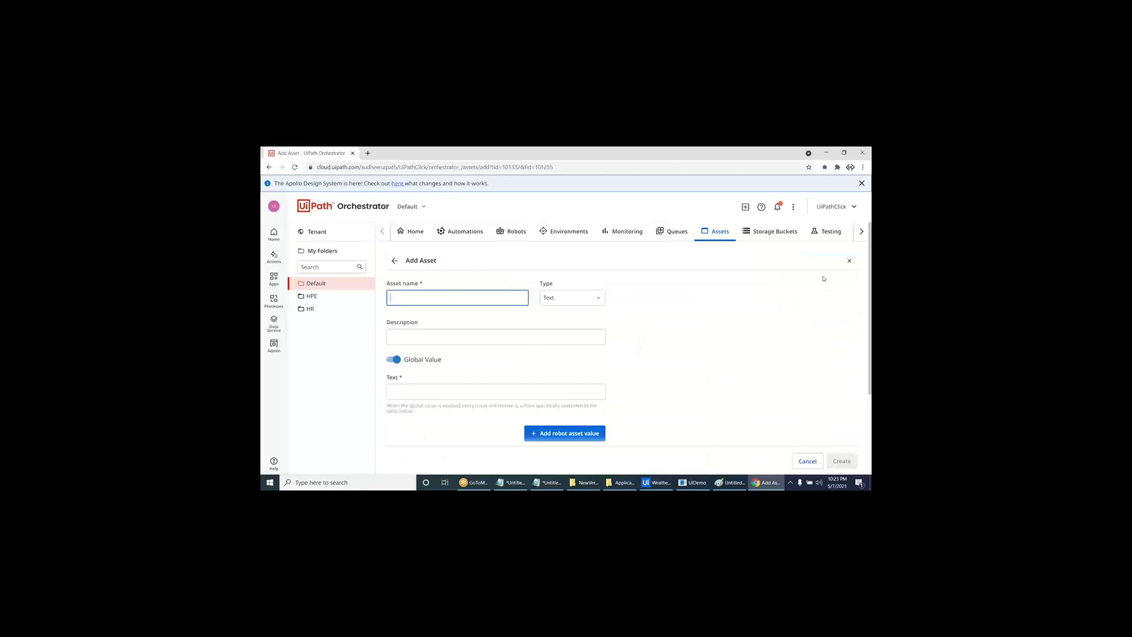
# - Name the new text asset Weather_Time with value Time, and copy the name for Studio
pyautogui.click(507, 299)
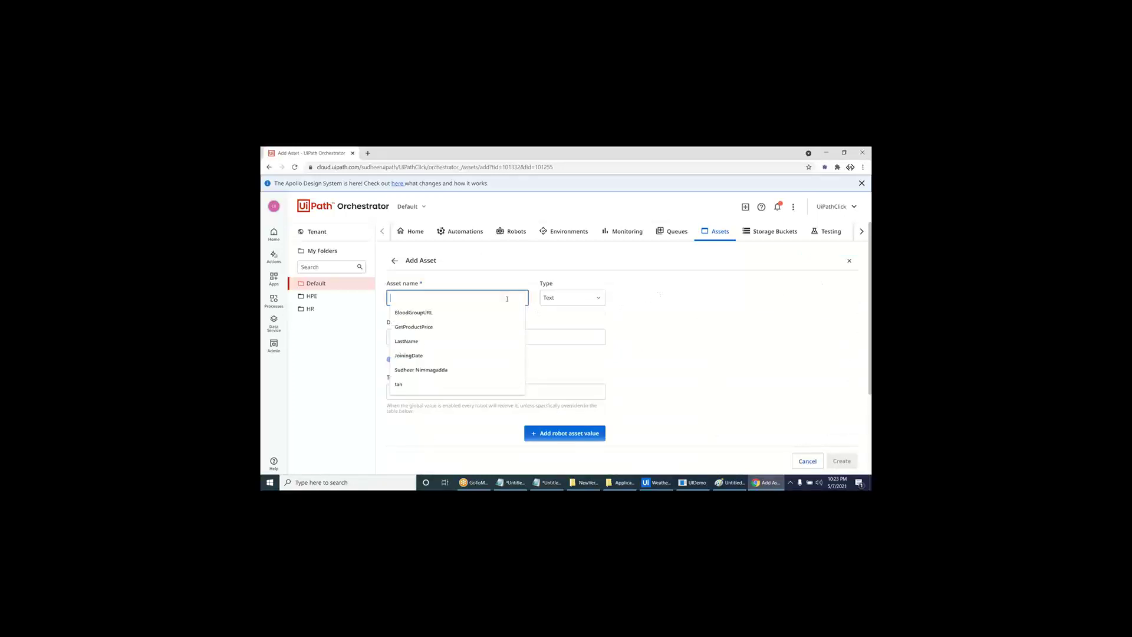
pyautogui.write('S')
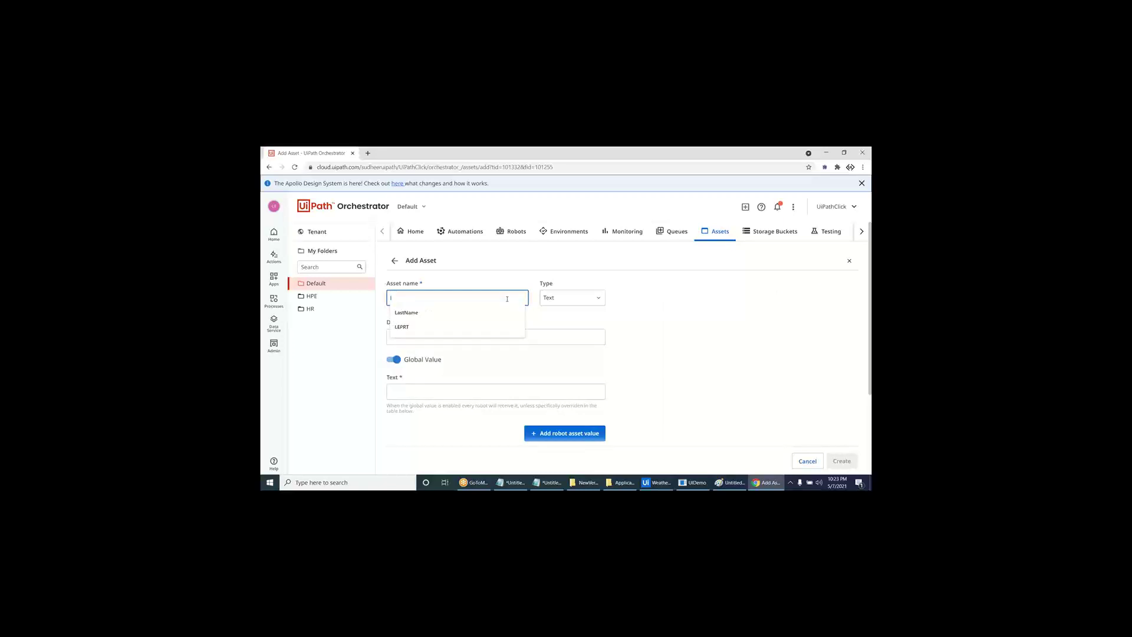
pyautogui.press('BackSpace')
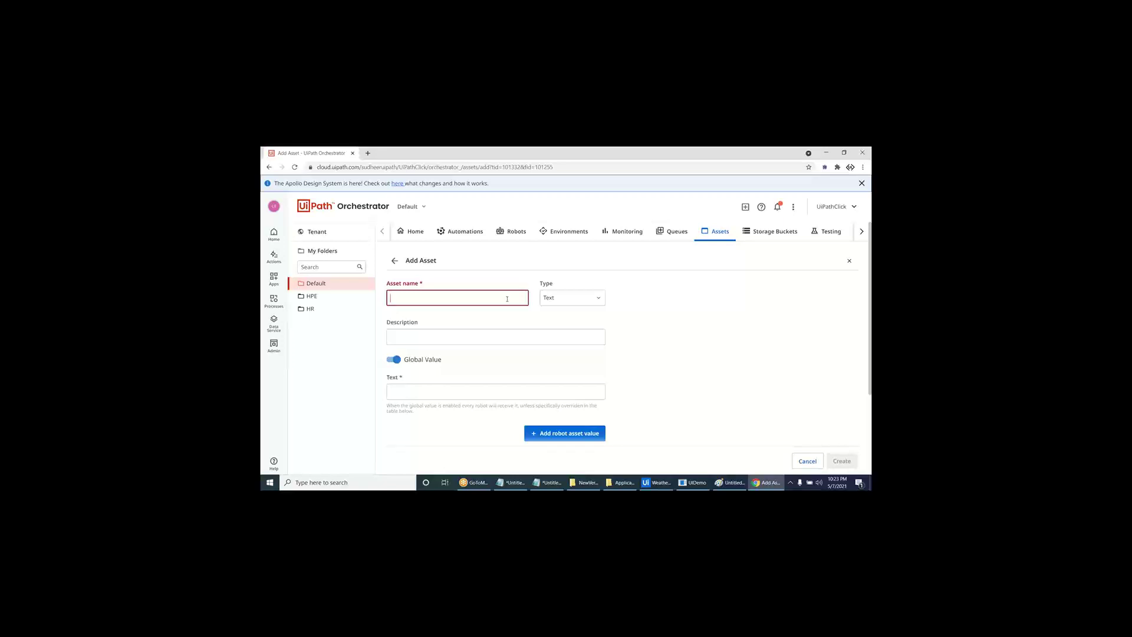
pyautogui.write('W')
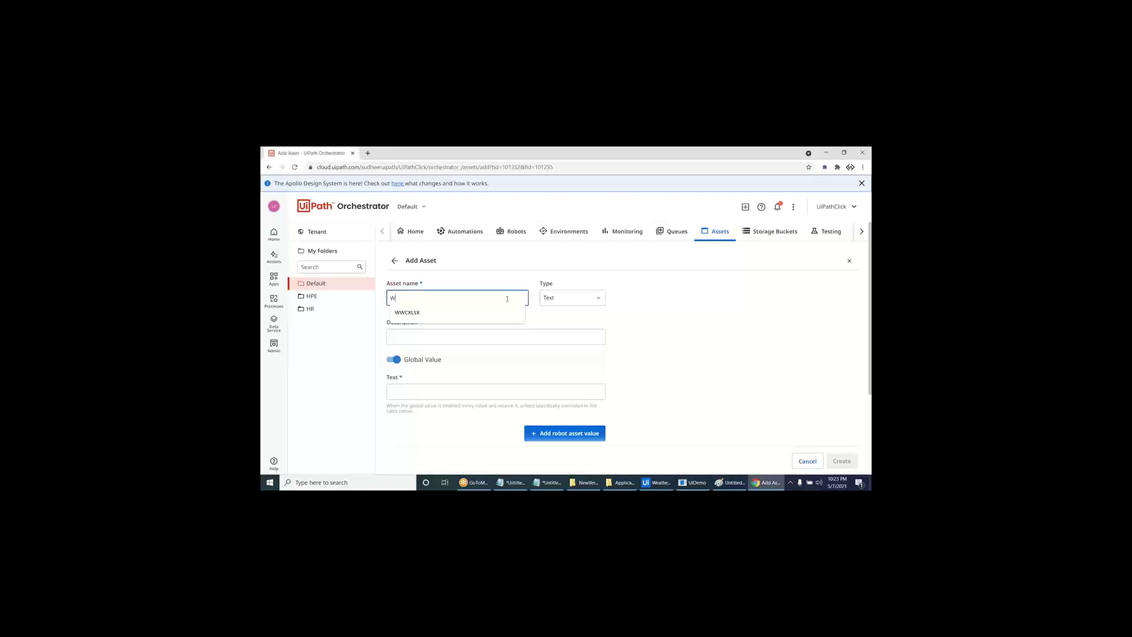
pyautogui.write('eathe')
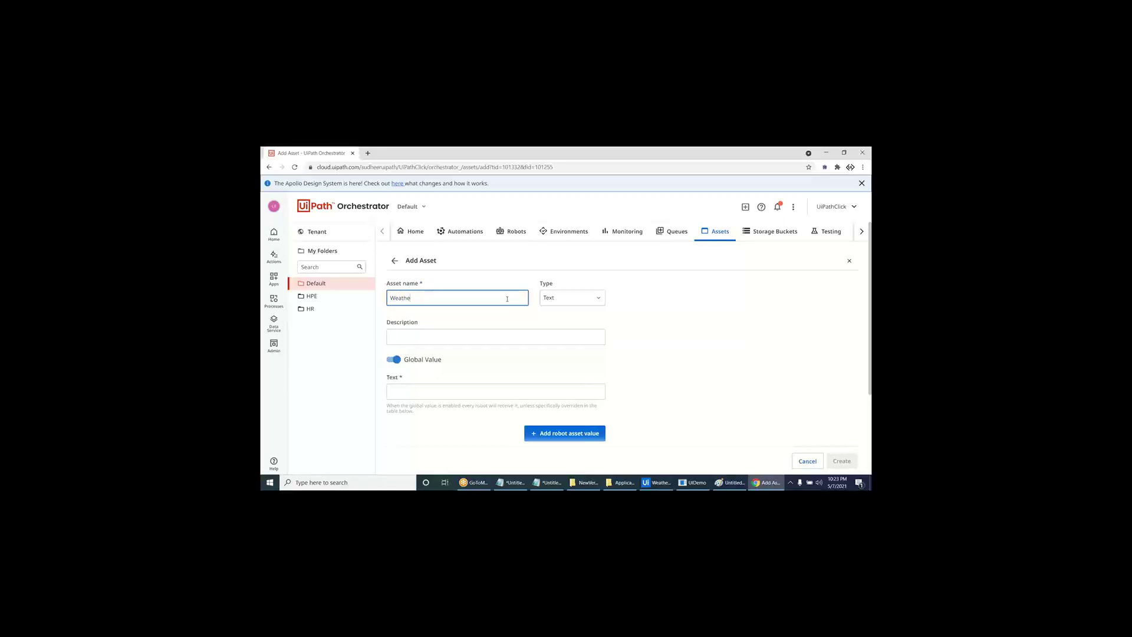
pyautogui.write('rDr_Time')
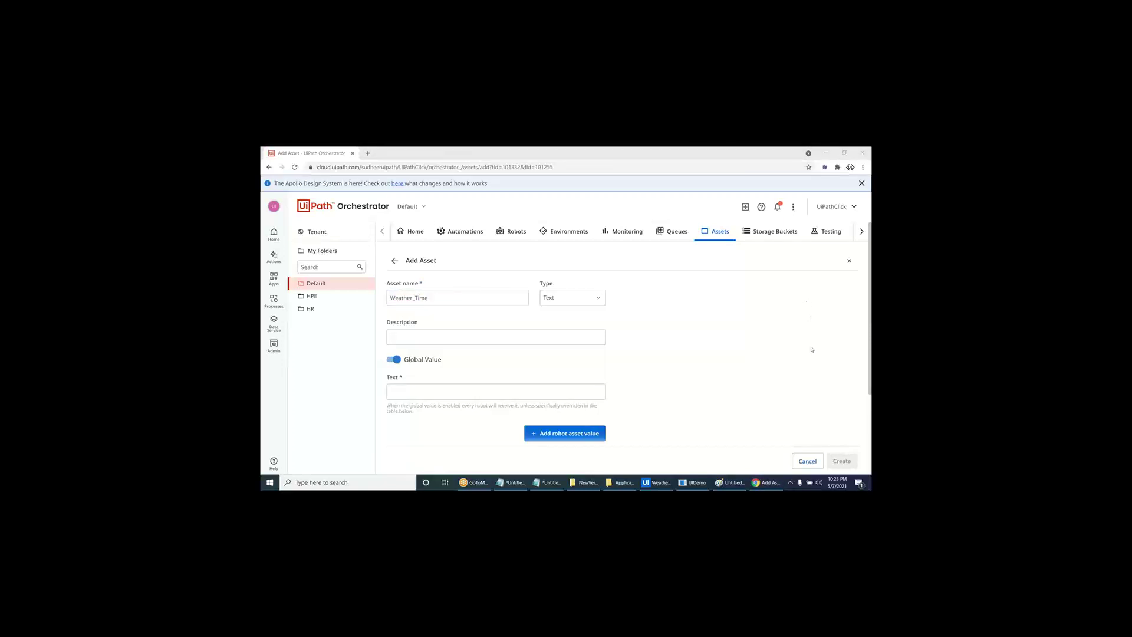
pyautogui.click(437, 393)
pyautogui.write('Time')
pyautogui.doubleClick(434, 302)
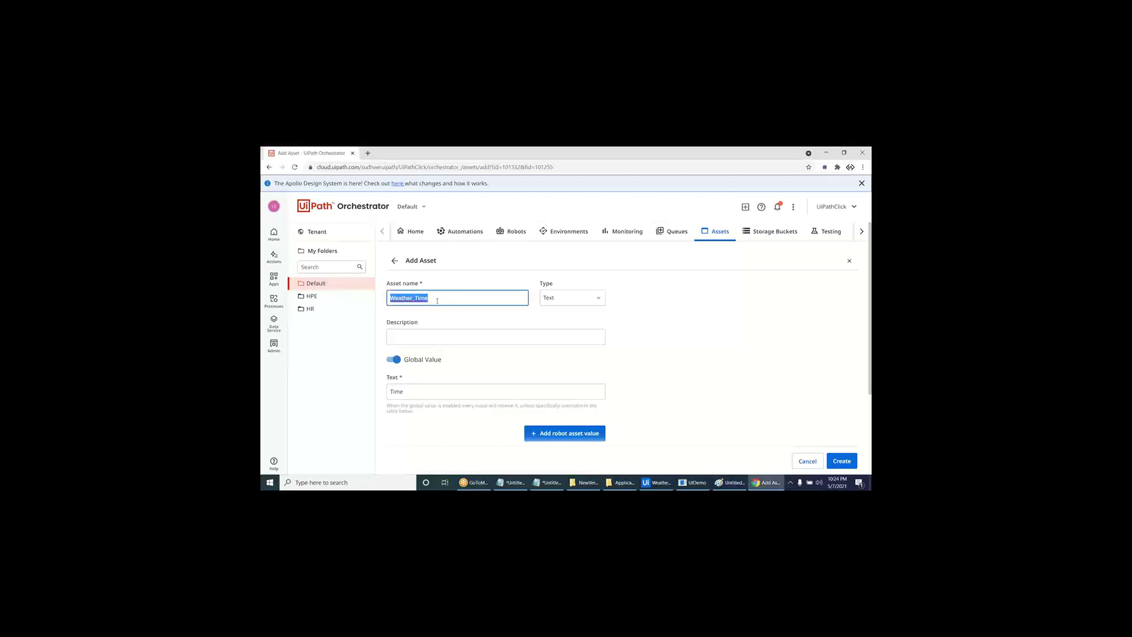
pyautogui.hotkey('alt', 'Tab')
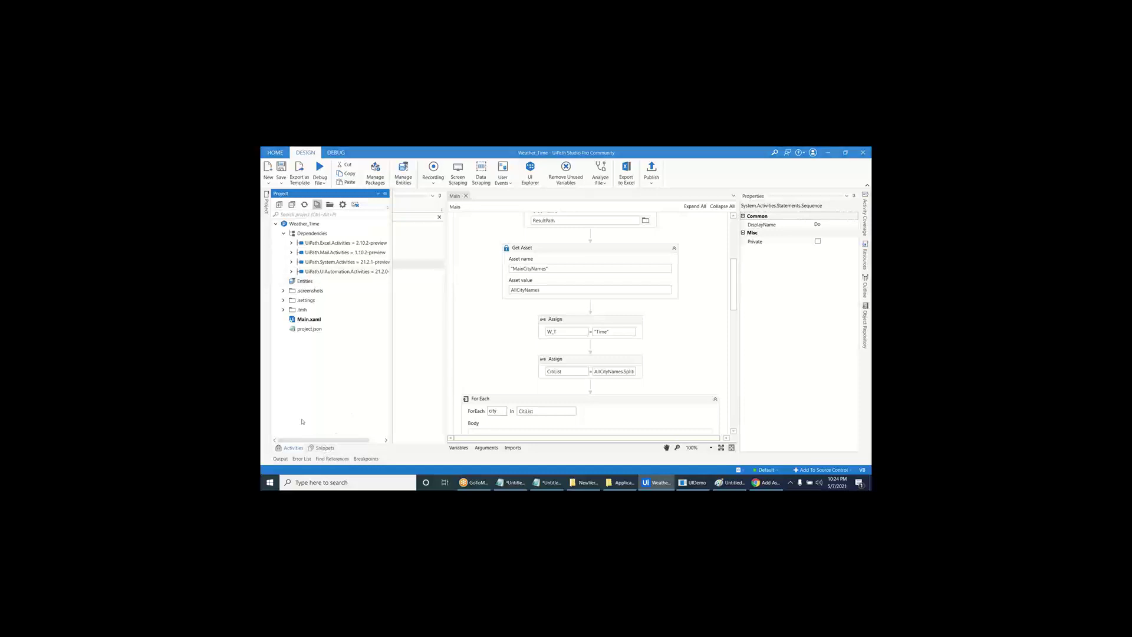
# - Add a second Get Asset activity reading "Weather_Time" into W_T
pyautogui.click(293, 448)
pyautogui.click(439, 217)
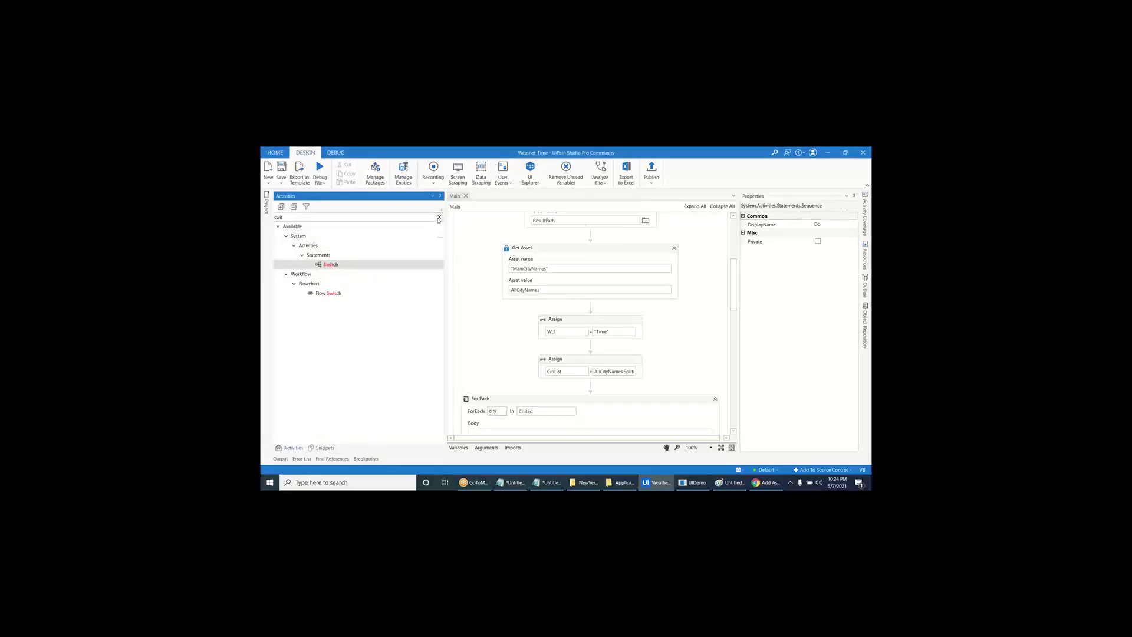
pyautogui.write('get as')
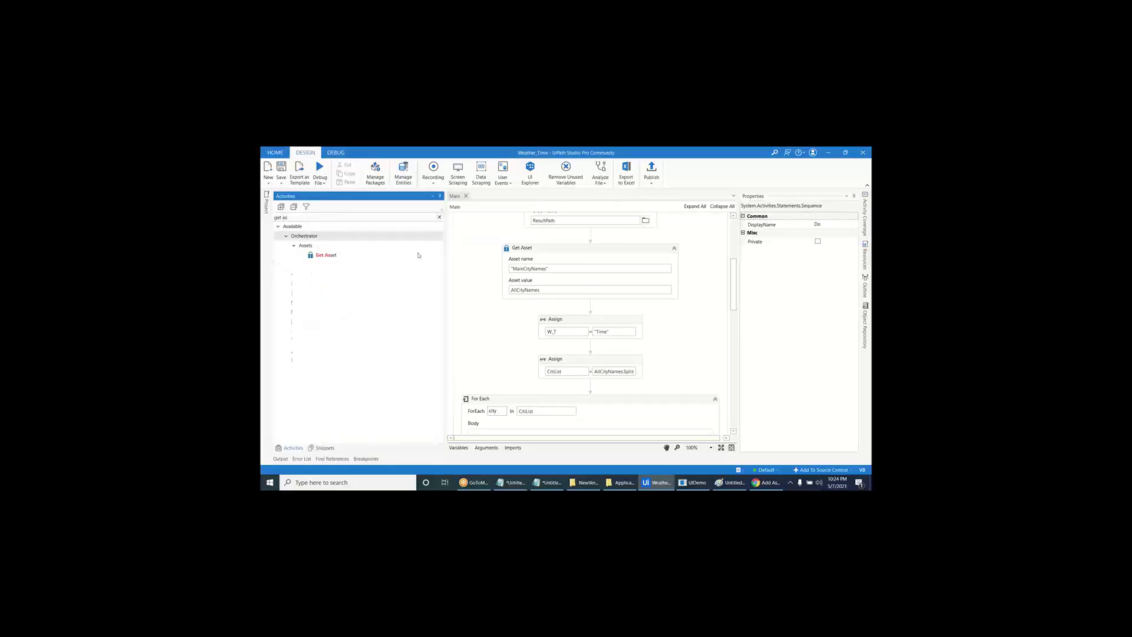
pyautogui.moveTo(327, 255); pyautogui.dragTo(558, 310)
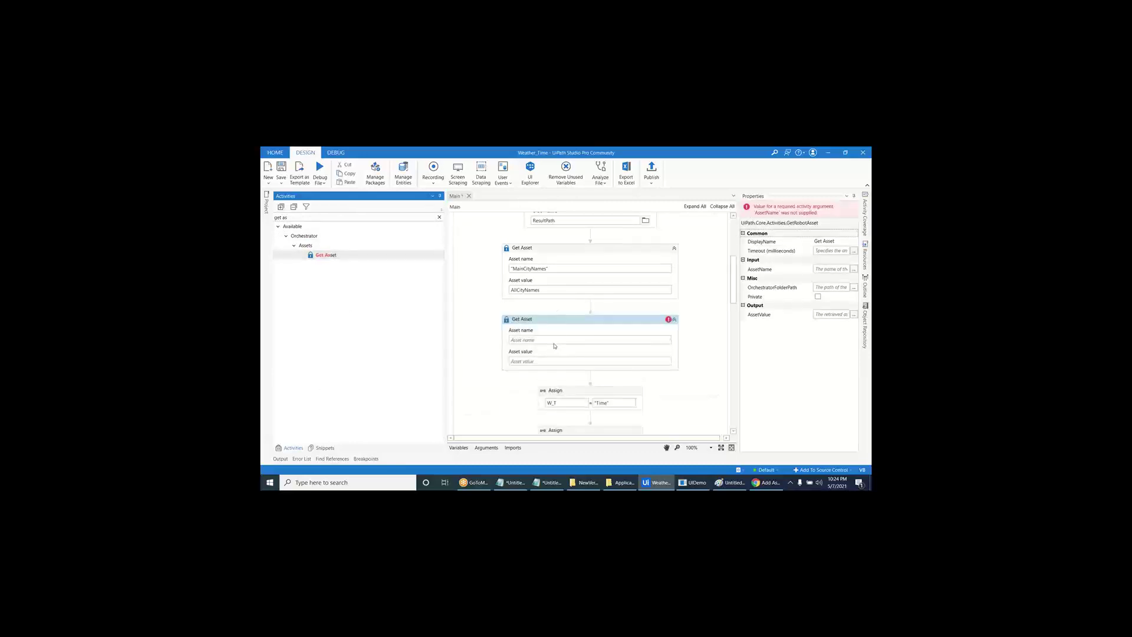
pyautogui.click(554, 341)
pyautogui.write('"Weather_Time"')
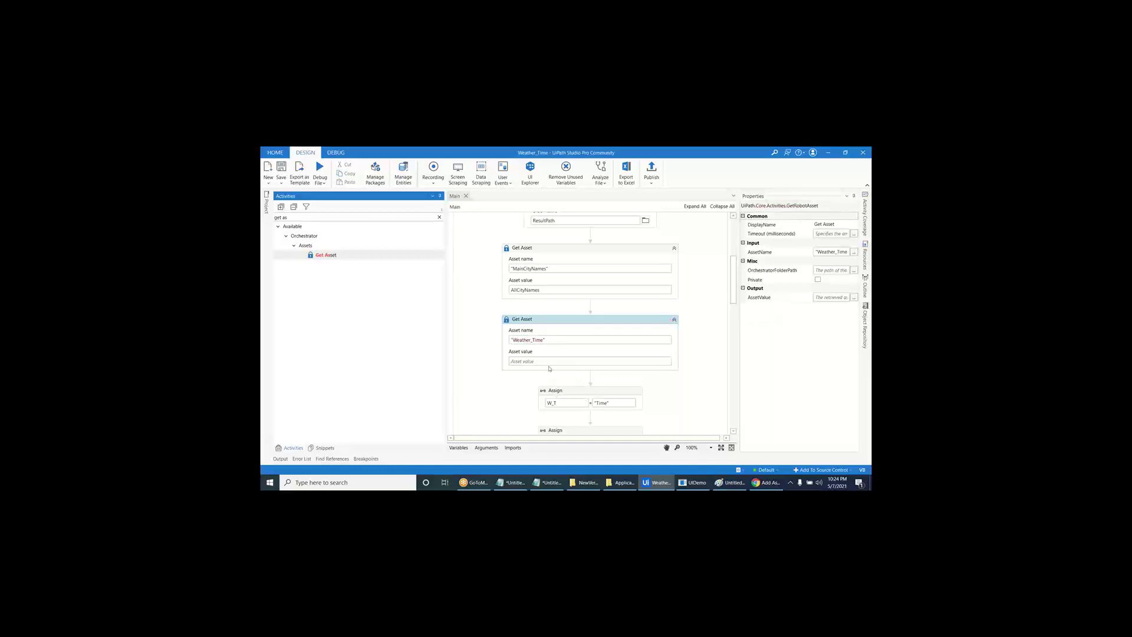
pyautogui.click(549, 361)
pyautogui.write('W_T')
# - Delete the hard-coded W_T = "Time" Assign, save, and create the Weather_Time asset in Orchestrator
pyautogui.click(564, 399)
pyautogui.press('Delete')
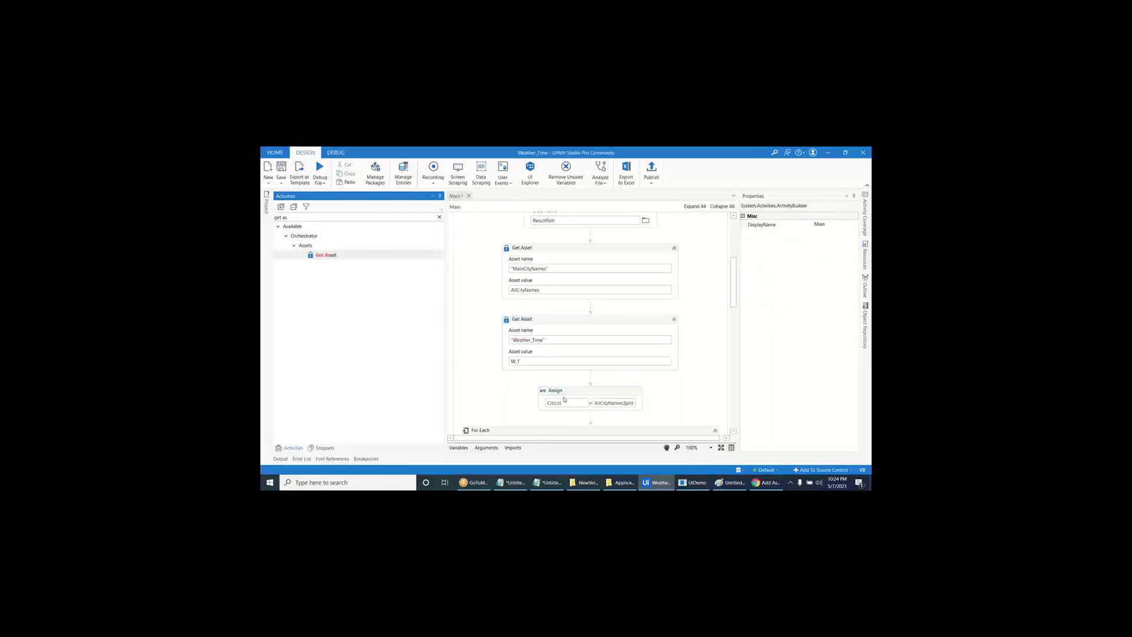
pyautogui.hotkey('ctrl', 's')
pyautogui.hotkey('alt', 'Tab')
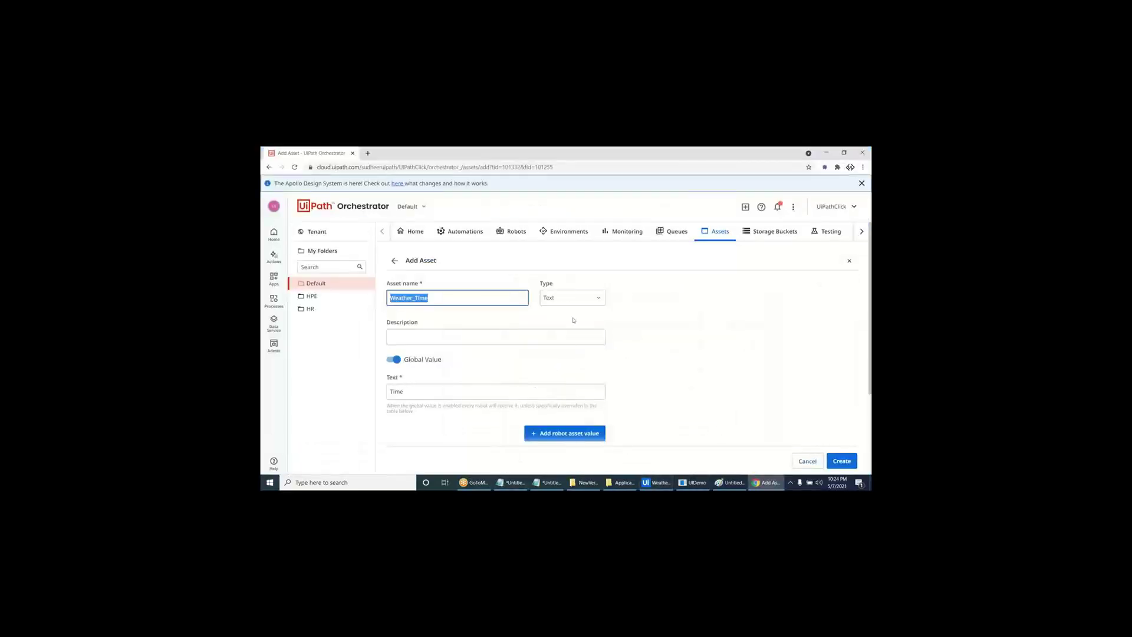
pyautogui.click(832, 461)
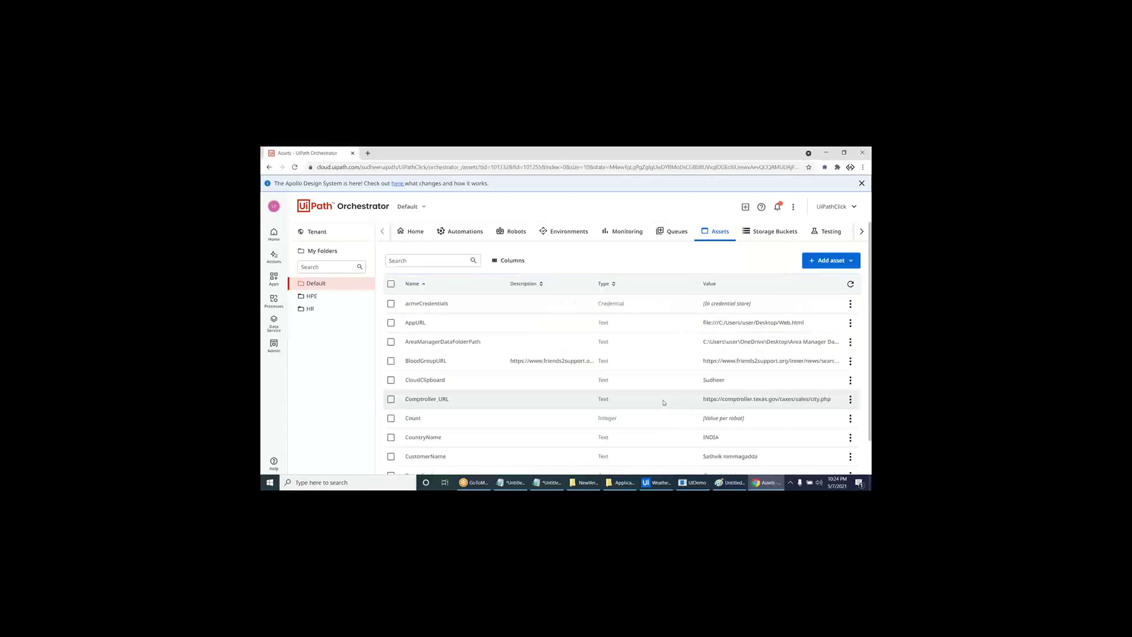
pyautogui.hotkey('alt', 'Tab')
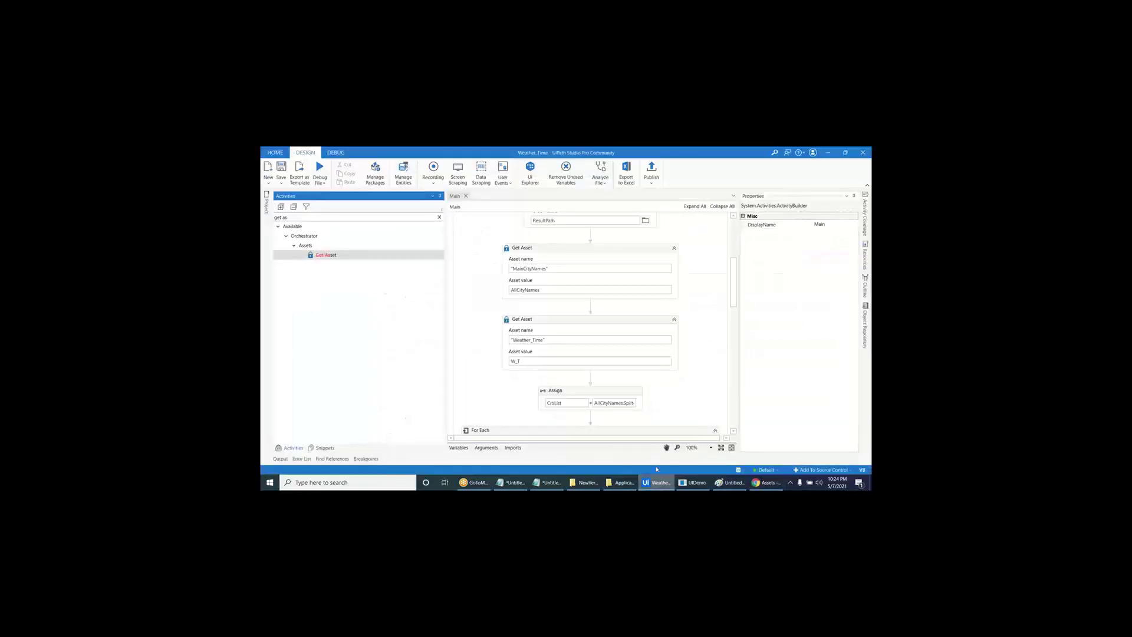
# - Publish the Weather_Time package as version 1.0.1 and acknowledge the success message
pyautogui.click(652, 171)
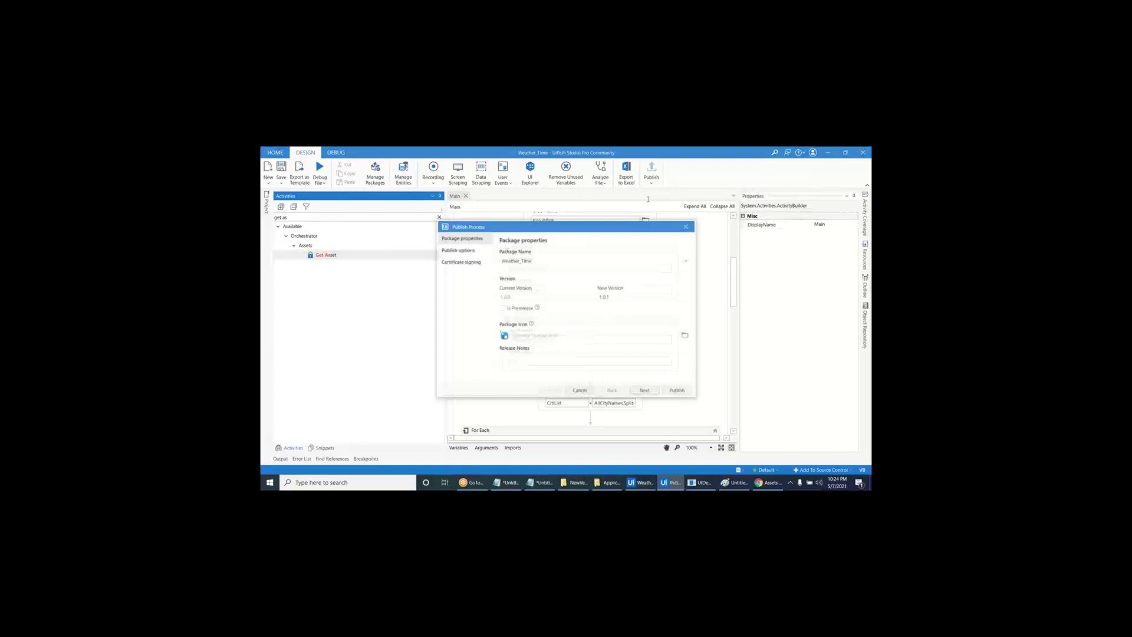
pyautogui.click(674, 394)
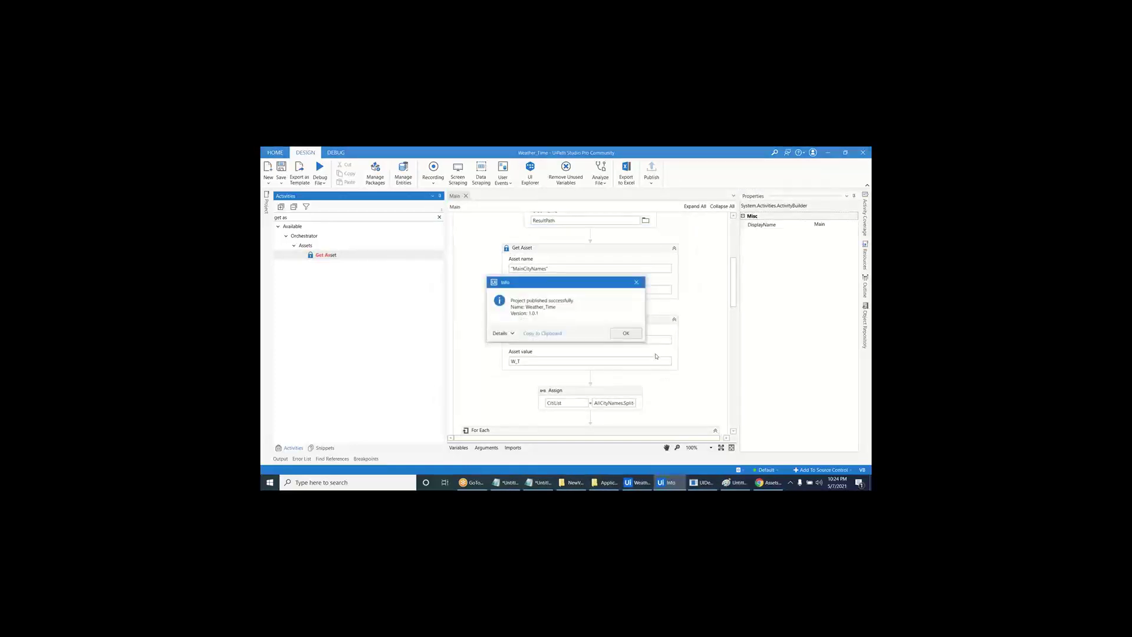
pyautogui.click(628, 333)
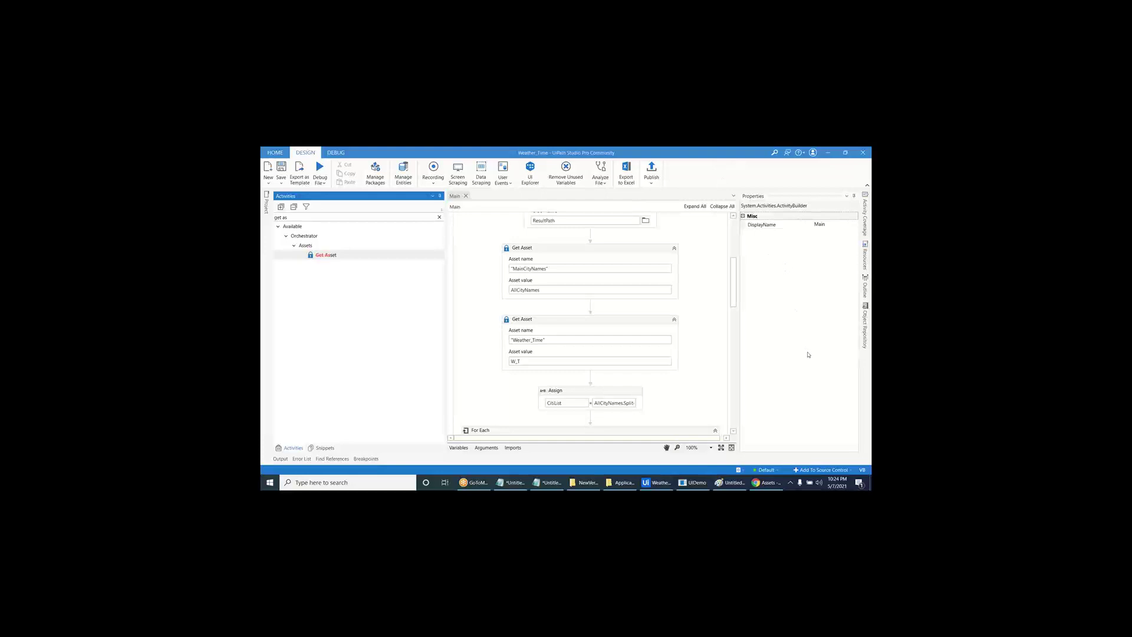
pyautogui.click(719, 288)
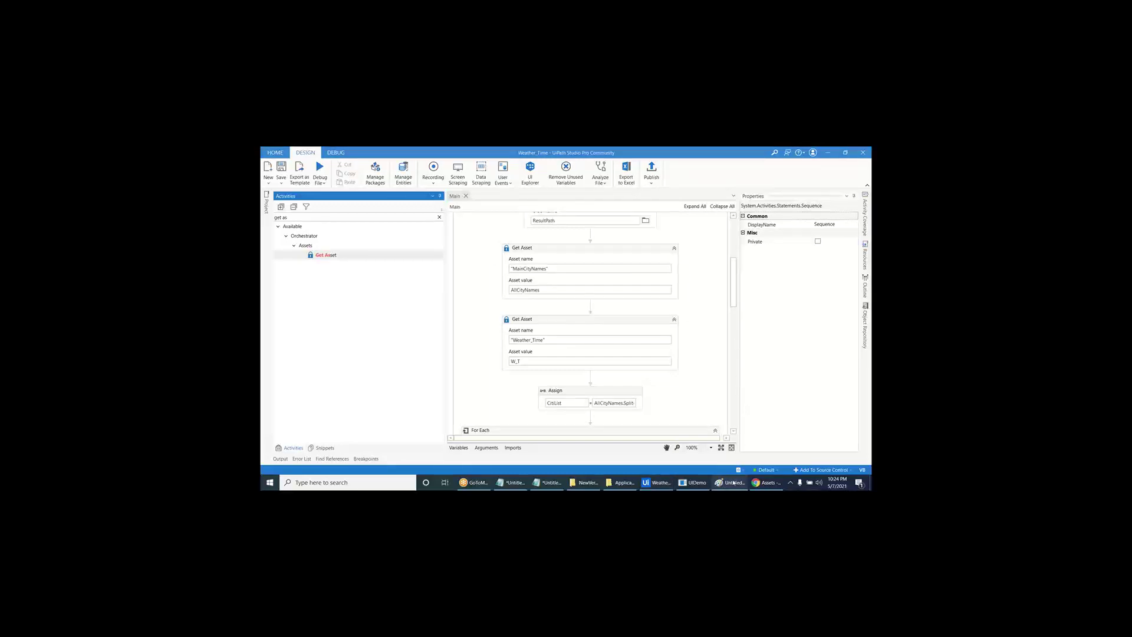
pyautogui.moveTo(730, 482)
pyautogui.click(707, 348)
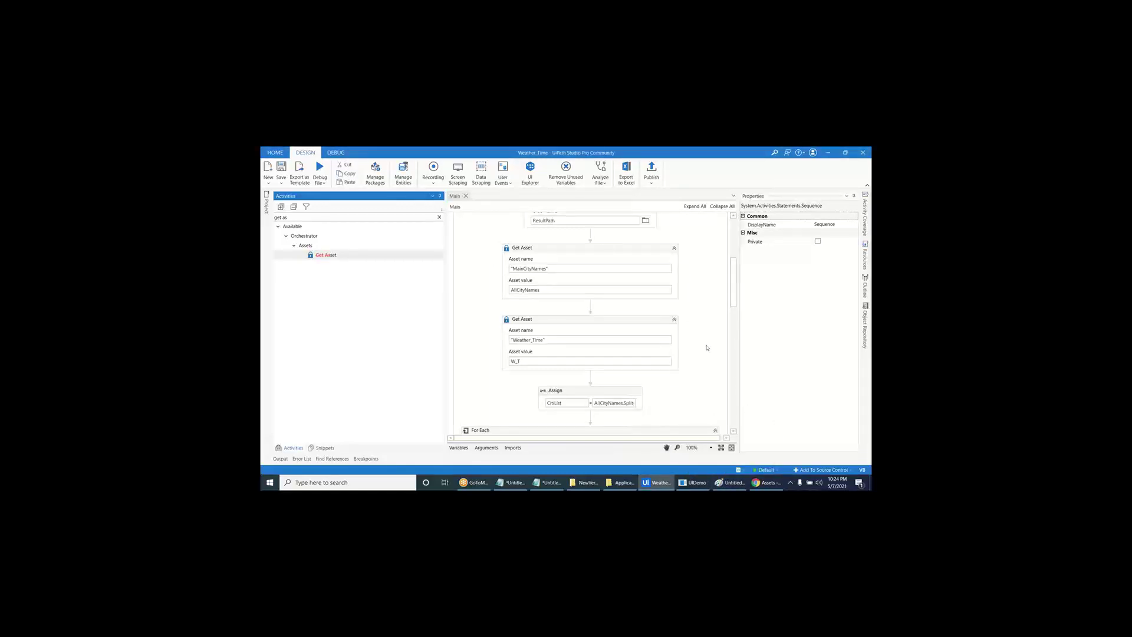
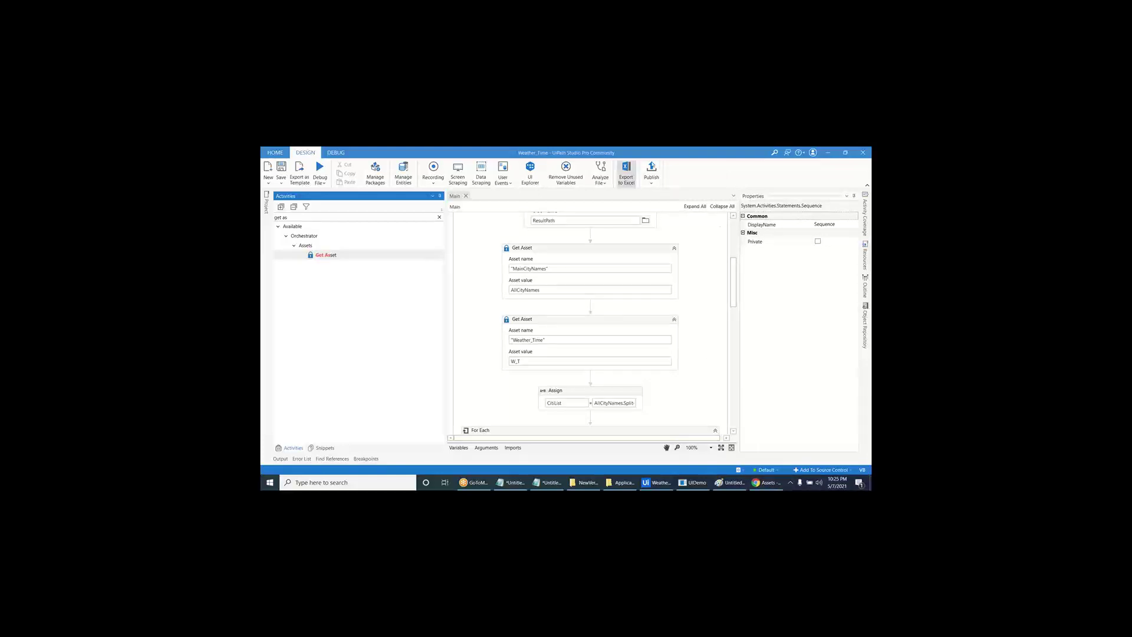
# - Close UiPath Studio and the UiDemo deposit window, and minimize the Paint bot diagram
pyautogui.moveTo(682, 156); pyautogui.dragTo(604, 282)
pyautogui.click(790, 274)
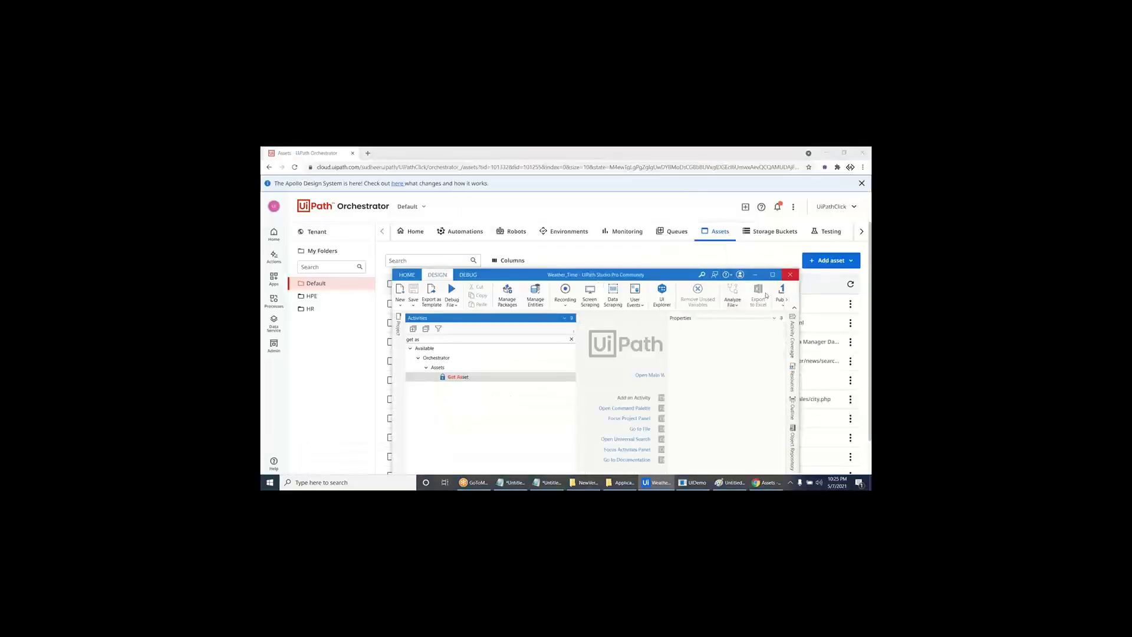
pyautogui.click(681, 482)
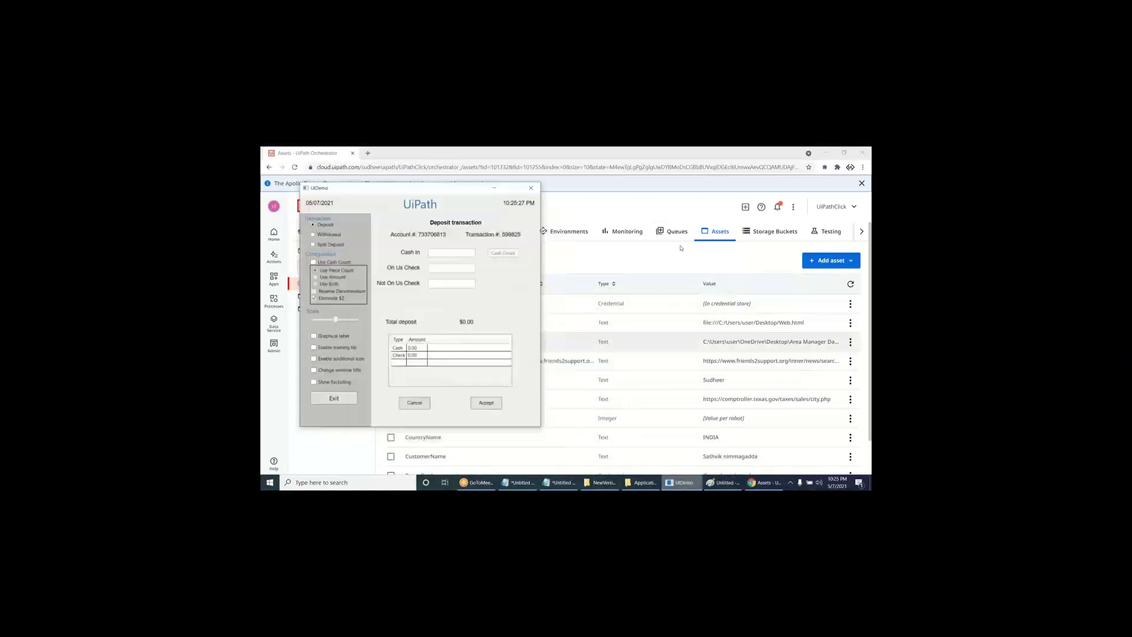
pyautogui.click(525, 186)
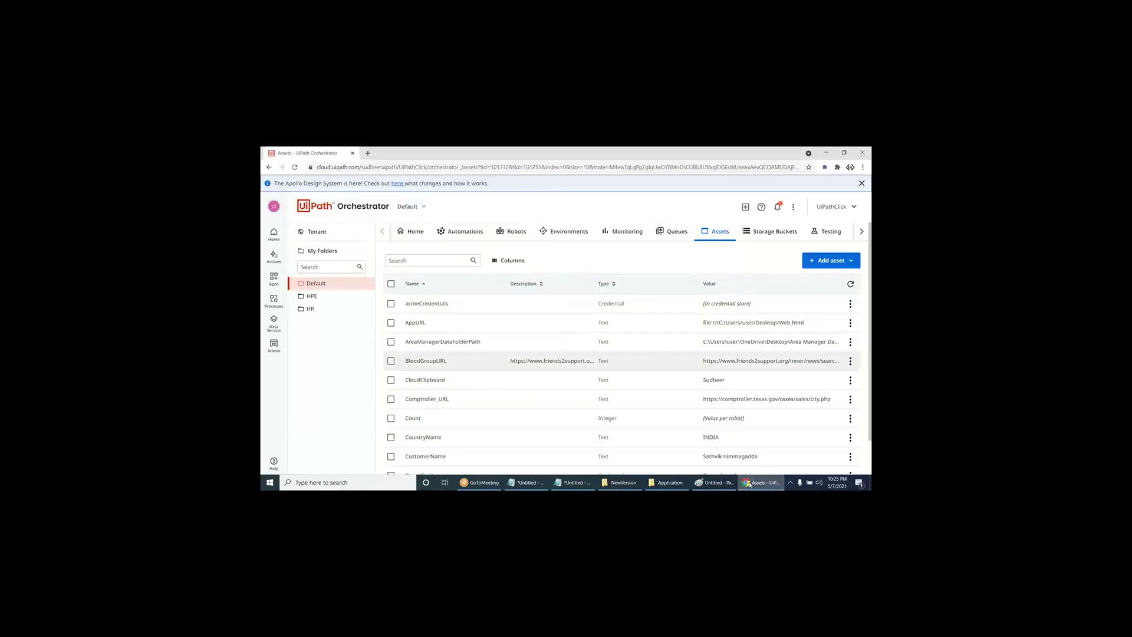
pyautogui.click(714, 483)
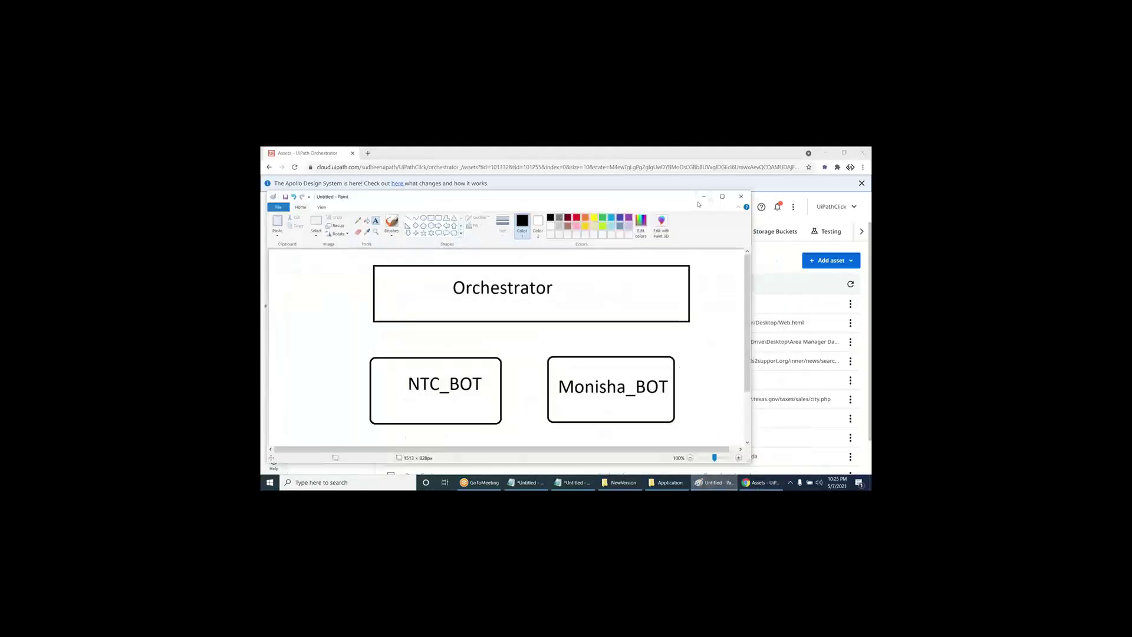
pyautogui.click(703, 198)
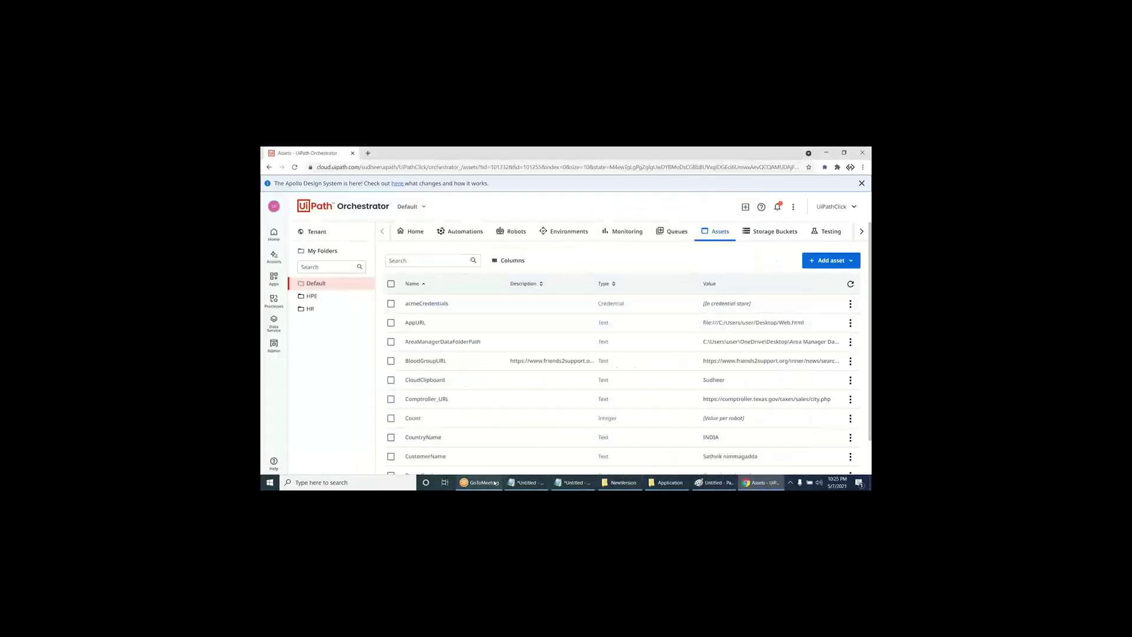
# - Bring the Orchestrator browser back and show the Automations Processes list
pyautogui.press('super+d')
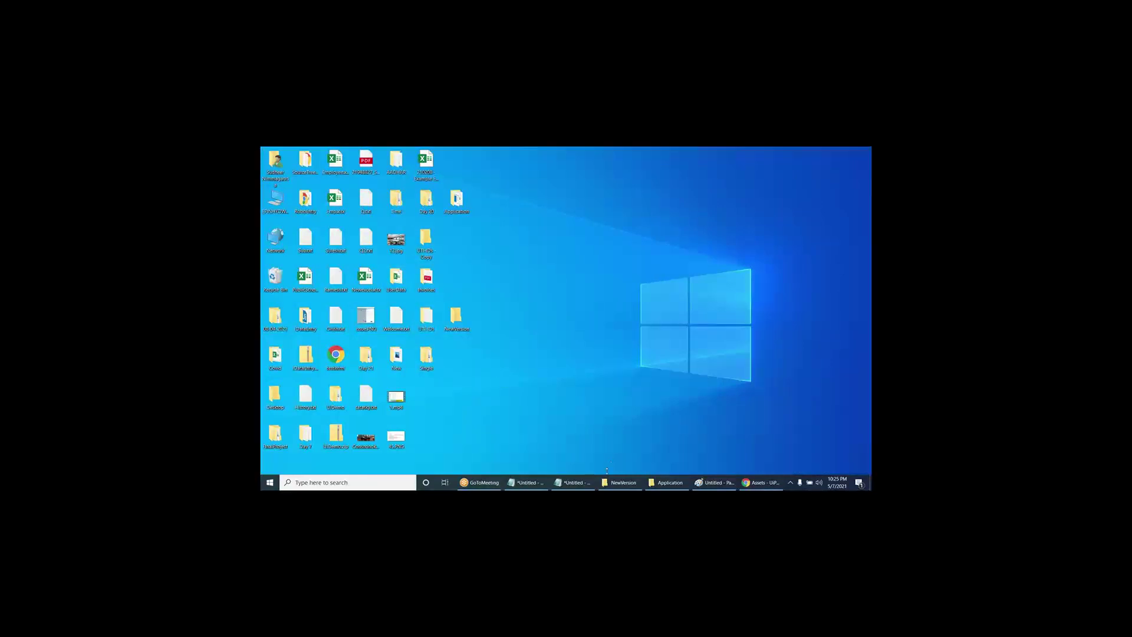
pyautogui.click(760, 482)
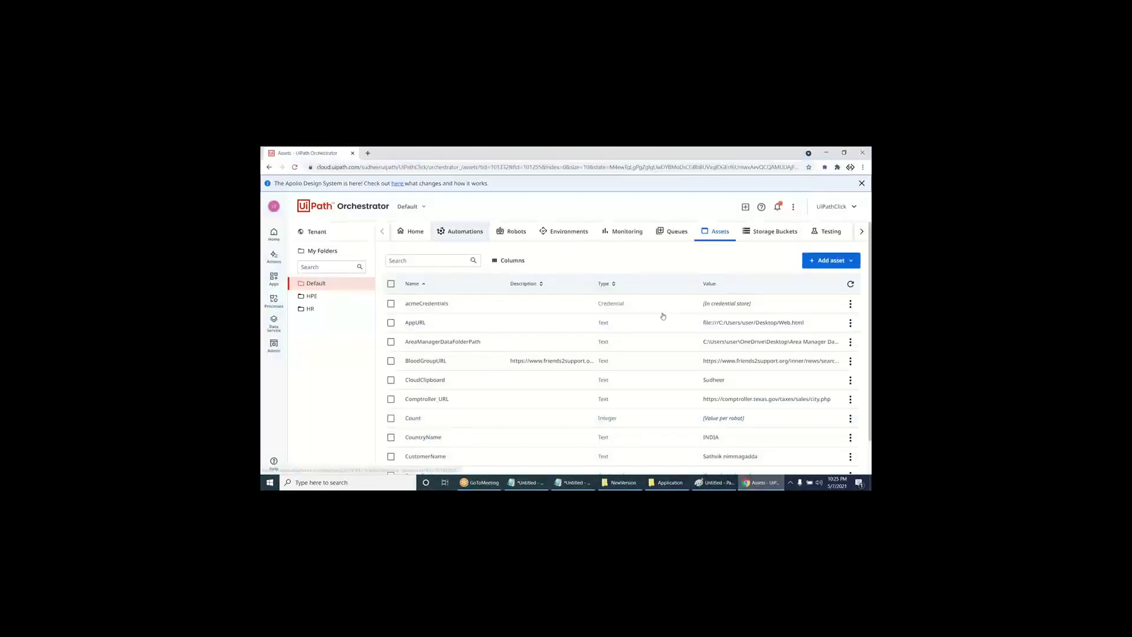
pyautogui.click(463, 232)
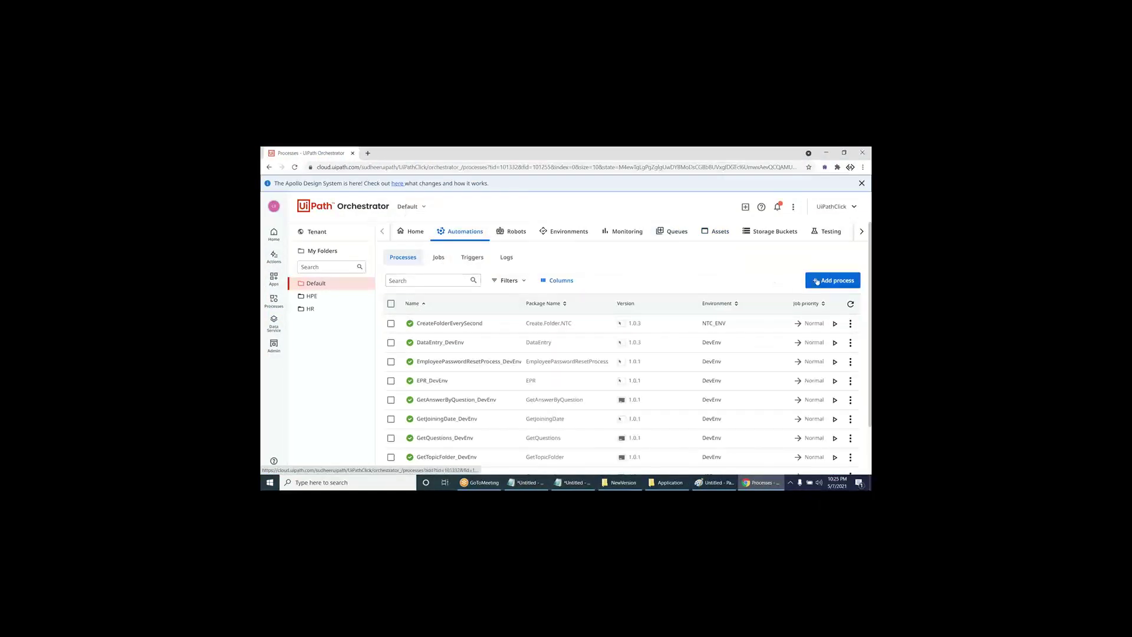
# - Begin a new process from package Weather_Time, version 1.0.1, in the NTC_ENV environment
pyautogui.click(831, 280)
pyautogui.click(491, 368)
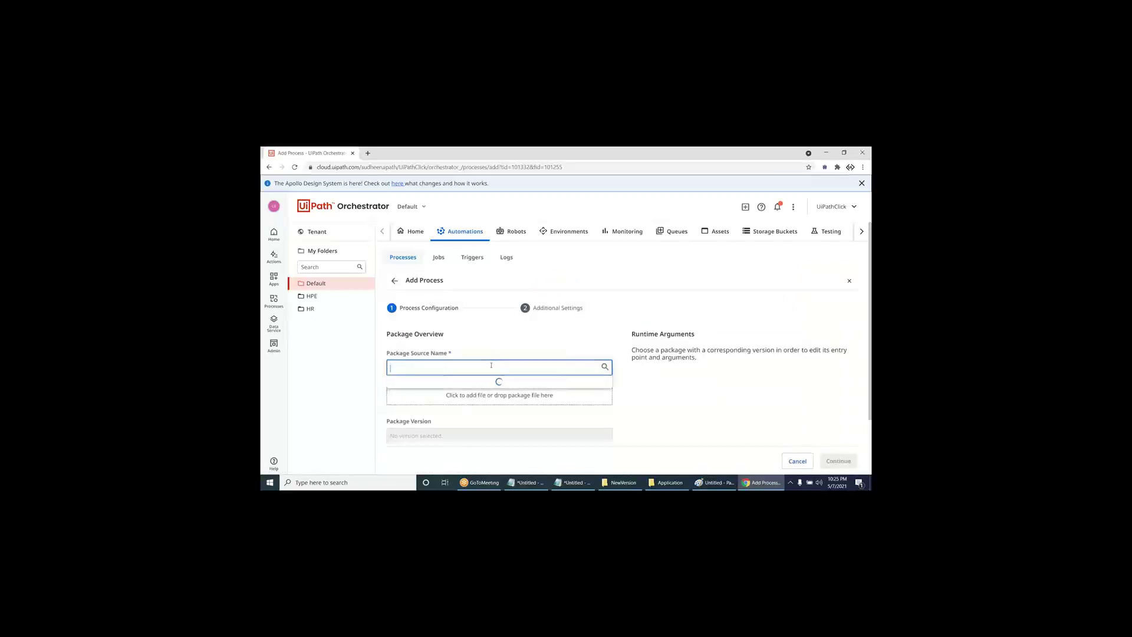
pyautogui.write('we')
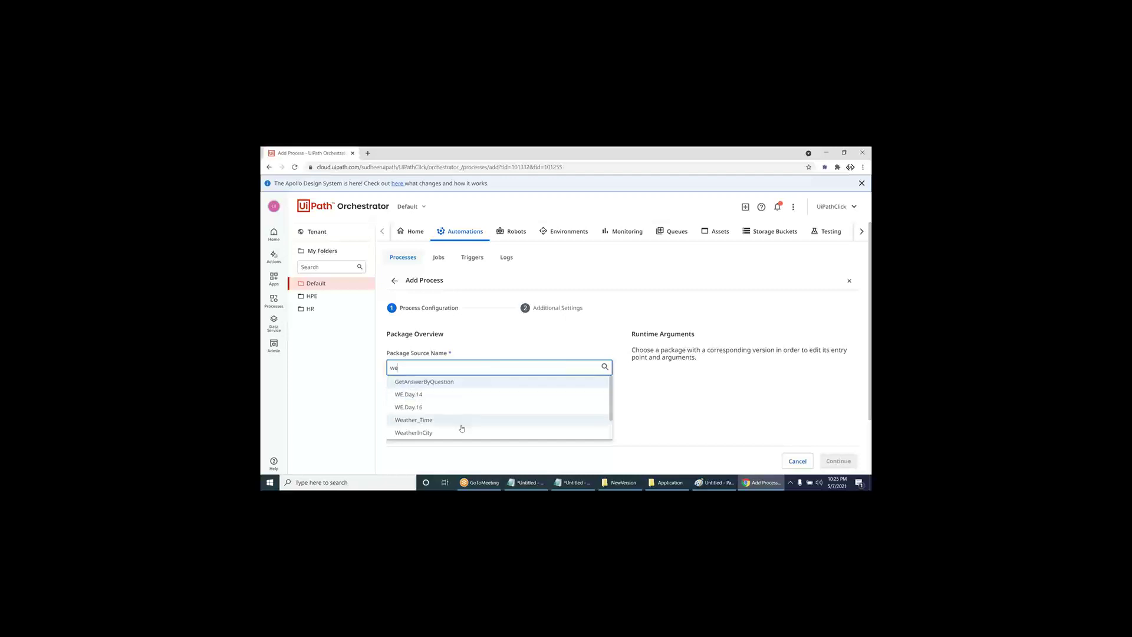
pyautogui.click(459, 420)
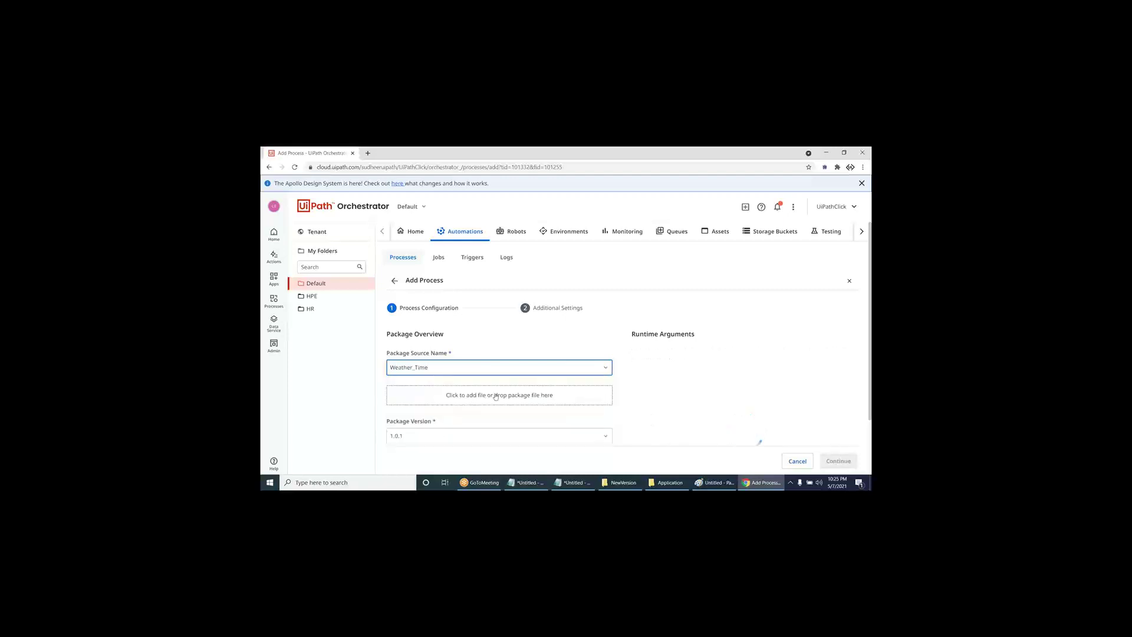
pyautogui.scroll(-1, 513, 401)
pyautogui.click(559, 370)
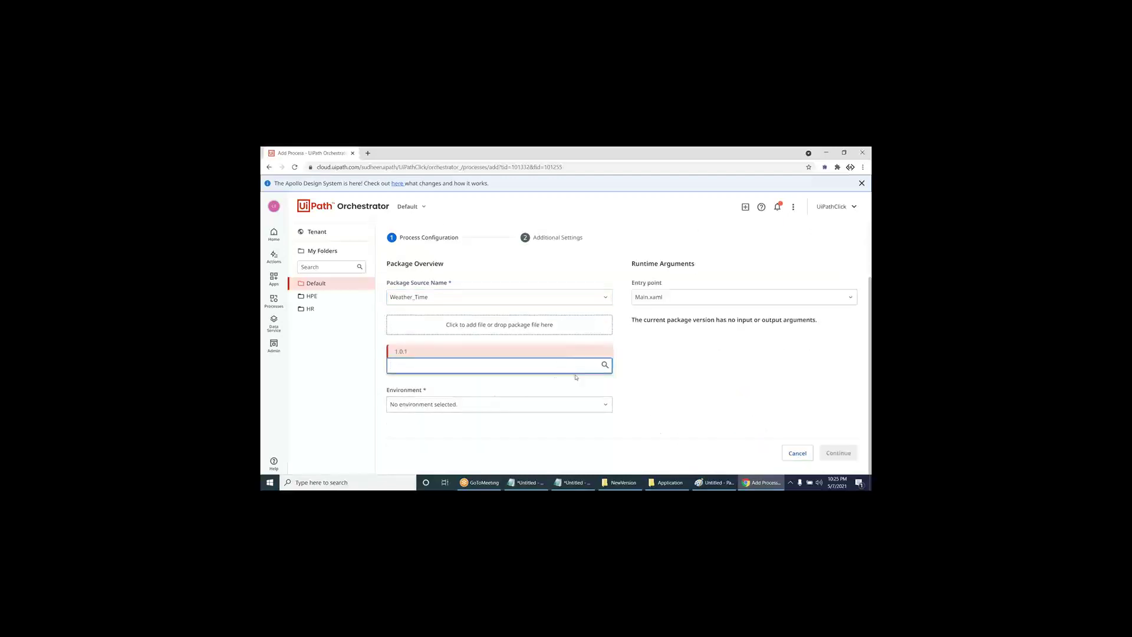
pyautogui.click(755, 450)
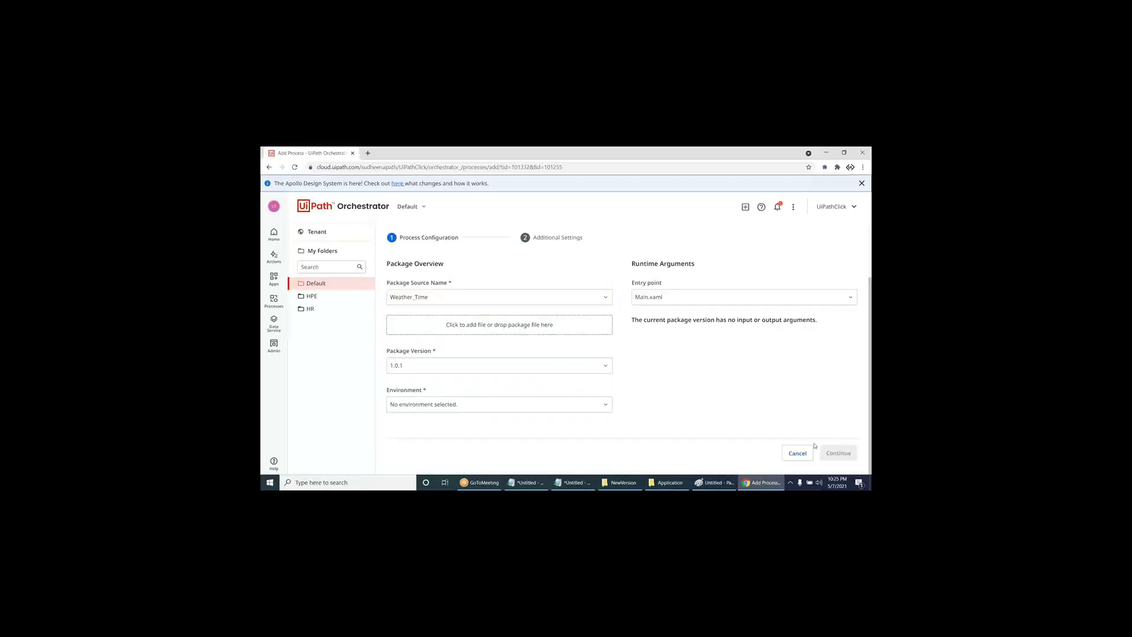
pyautogui.click(599, 404)
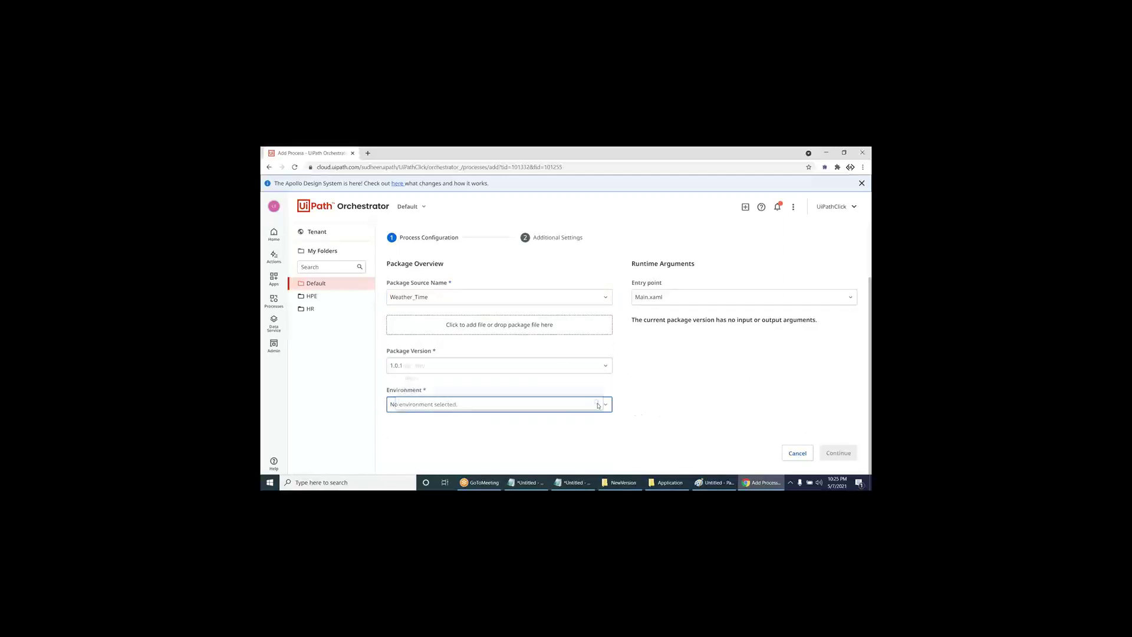
pyautogui.click(513, 373)
# - Give the process the display name 'WeatherNtime' and create it
pyautogui.click(828, 455)
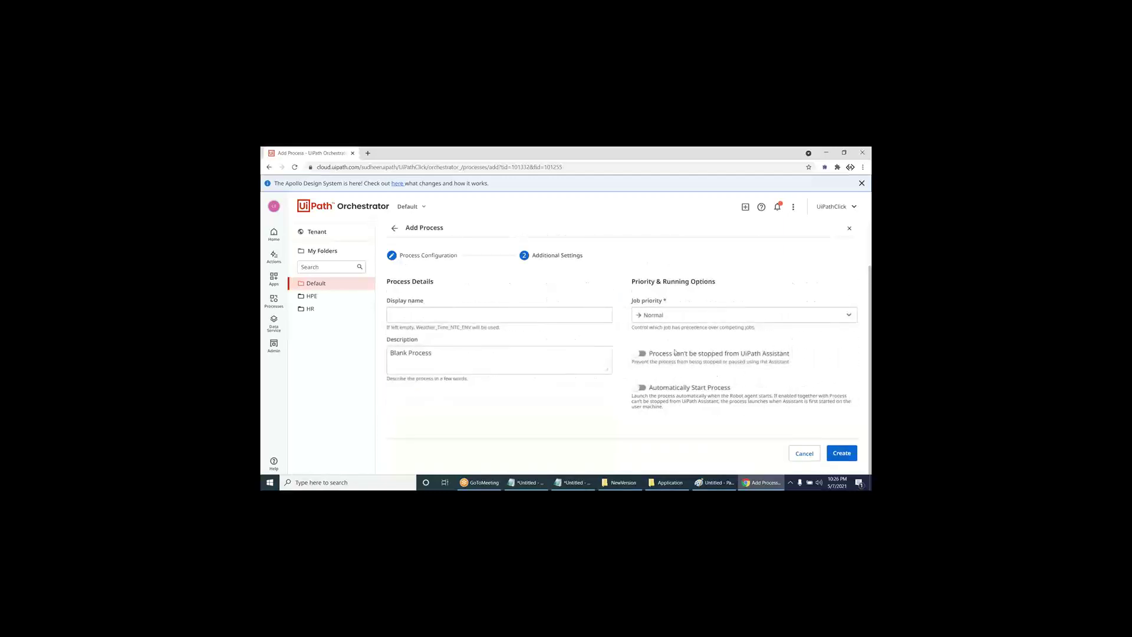
pyautogui.click(582, 315)
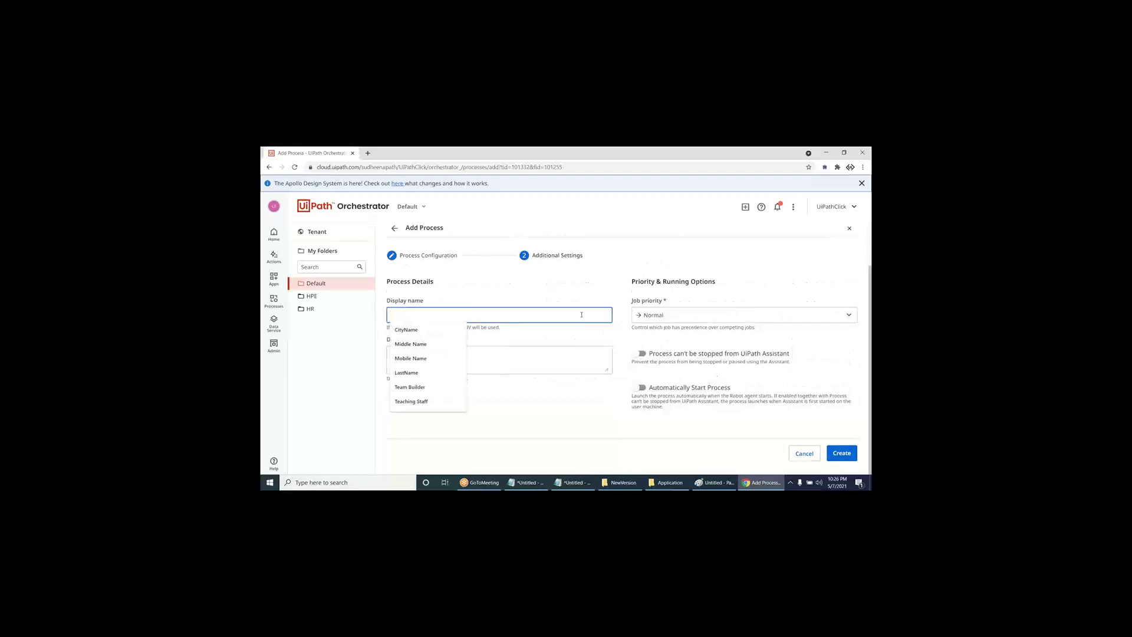
pyautogui.write('Weather')
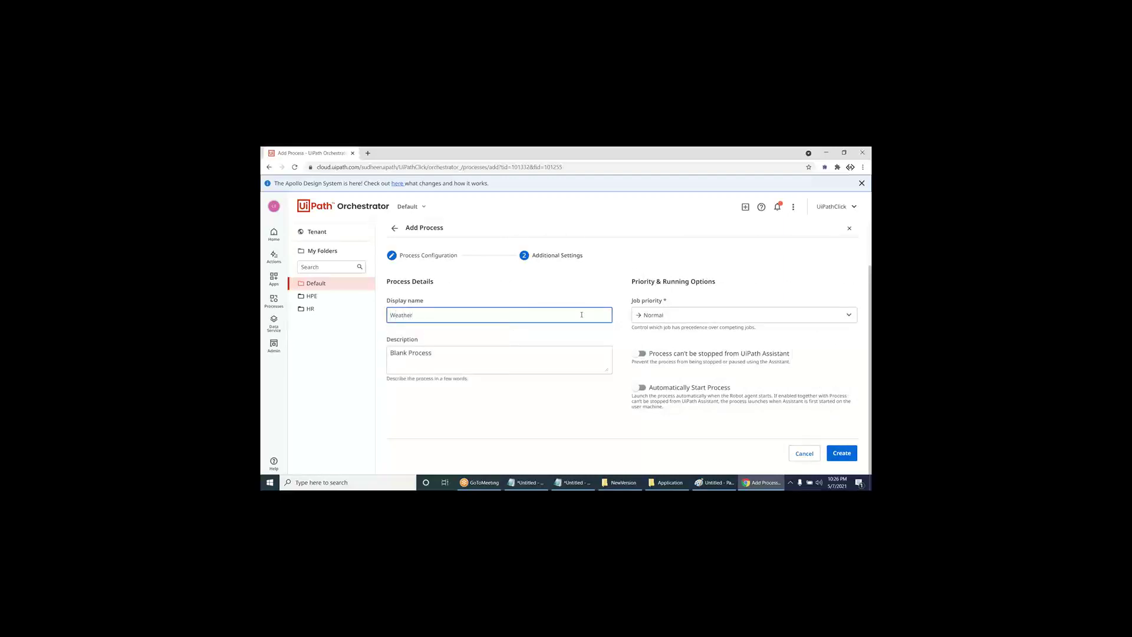
pyautogui.write('Ntime')
pyautogui.click(848, 456)
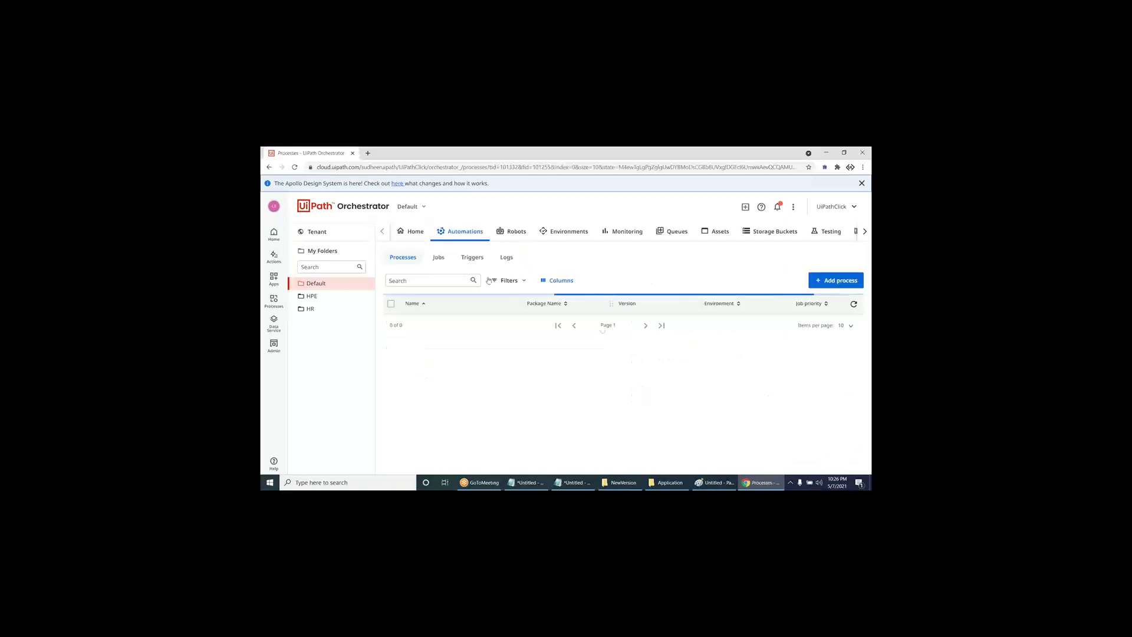
# - On the Jobs page, start a new job with WeatherNtime as its process
pyautogui.click(441, 260)
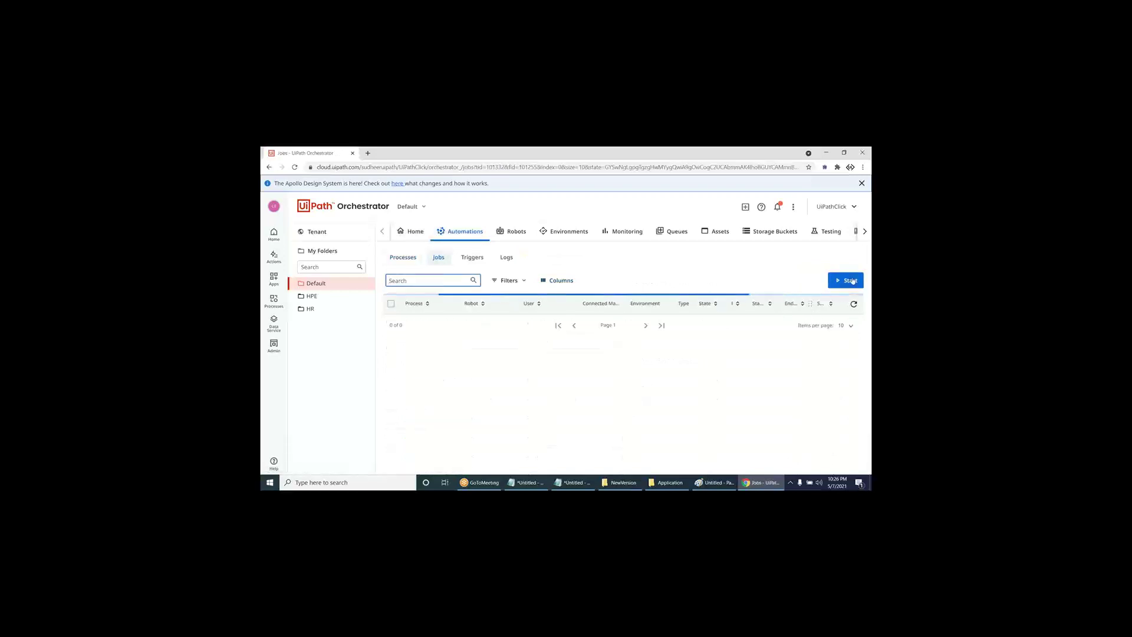
pyautogui.click(837, 286)
pyautogui.click(500, 320)
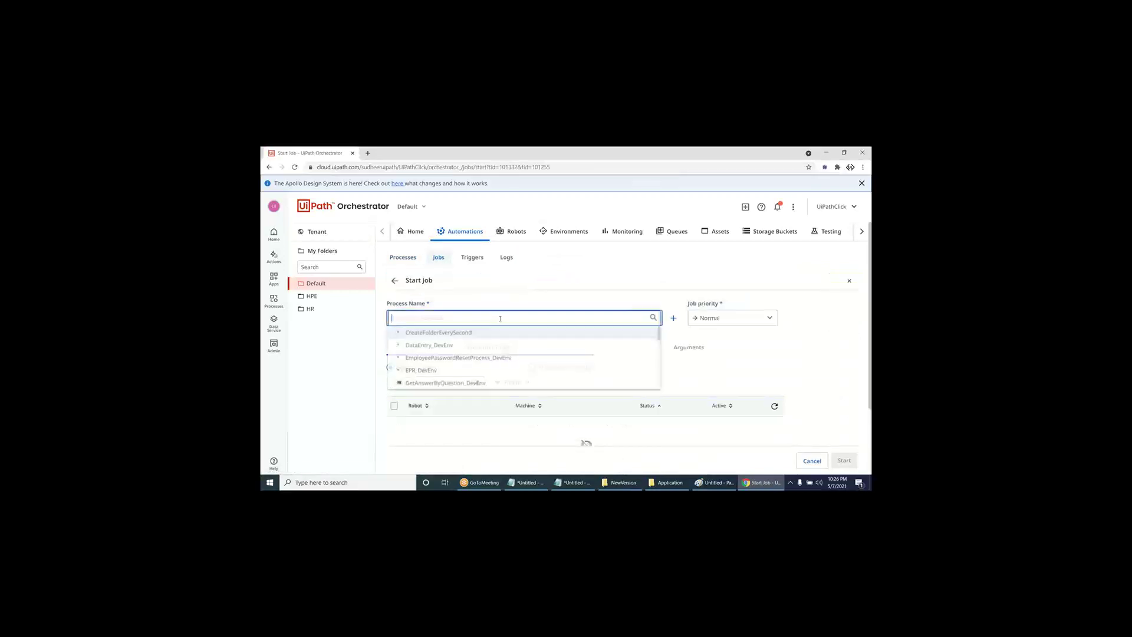
pyautogui.write('weath')
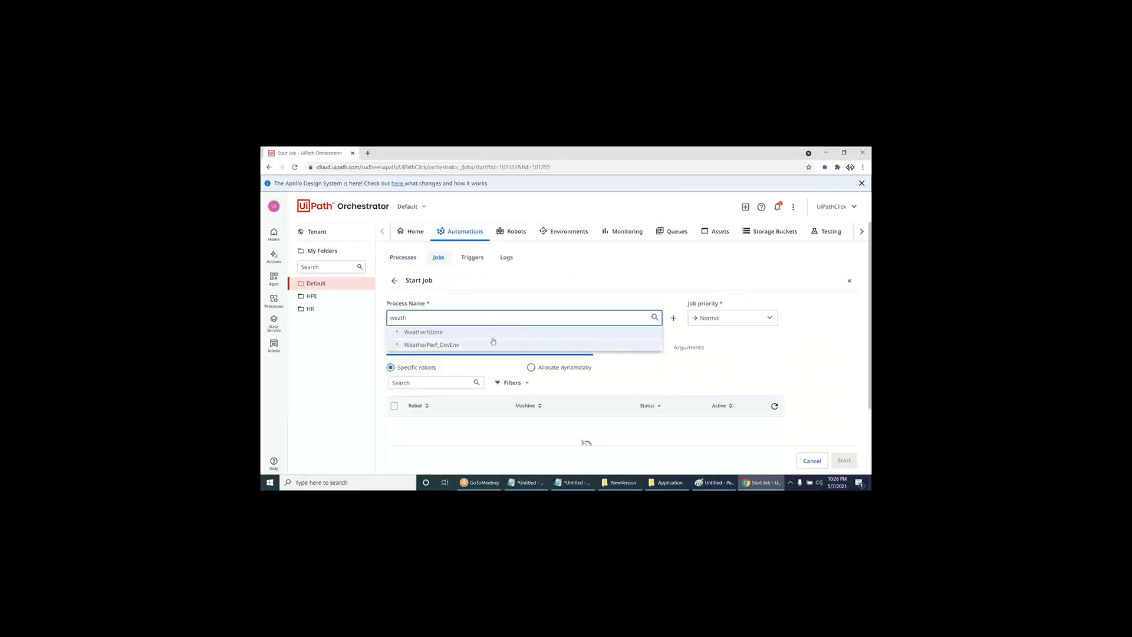
pyautogui.click(484, 345)
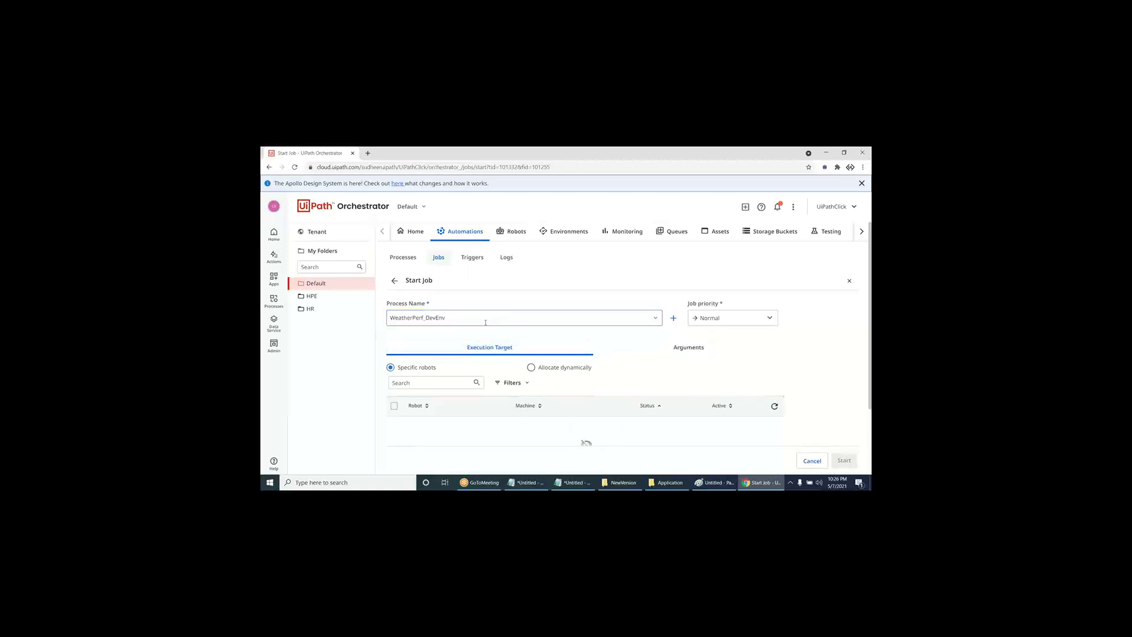
pyautogui.click(486, 323)
pyautogui.write('wea')
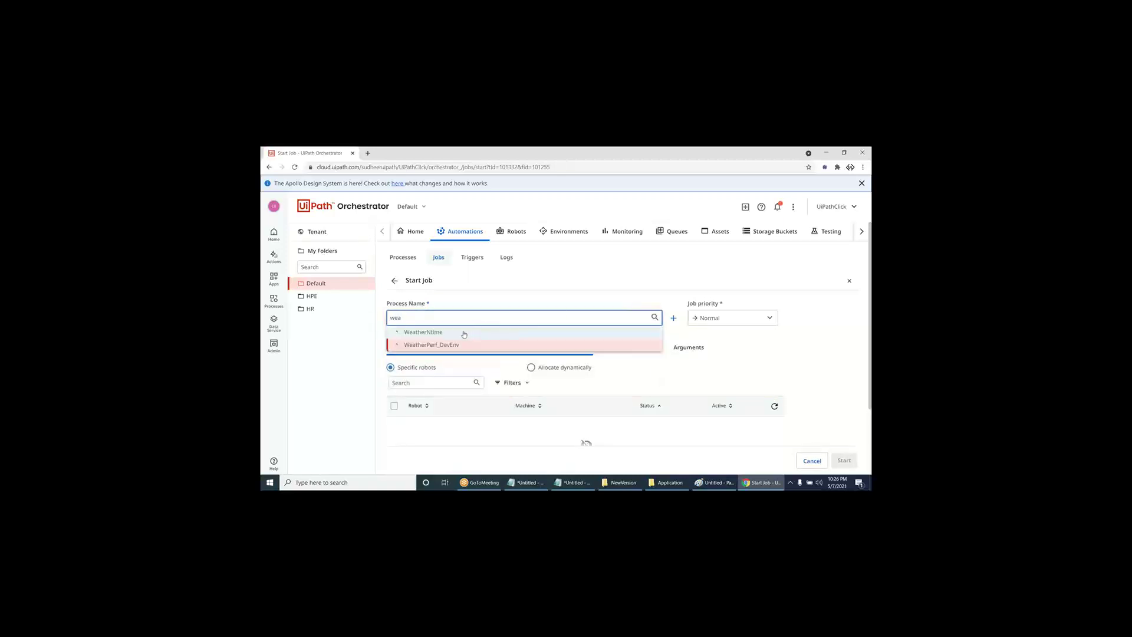
pyautogui.click(407, 331)
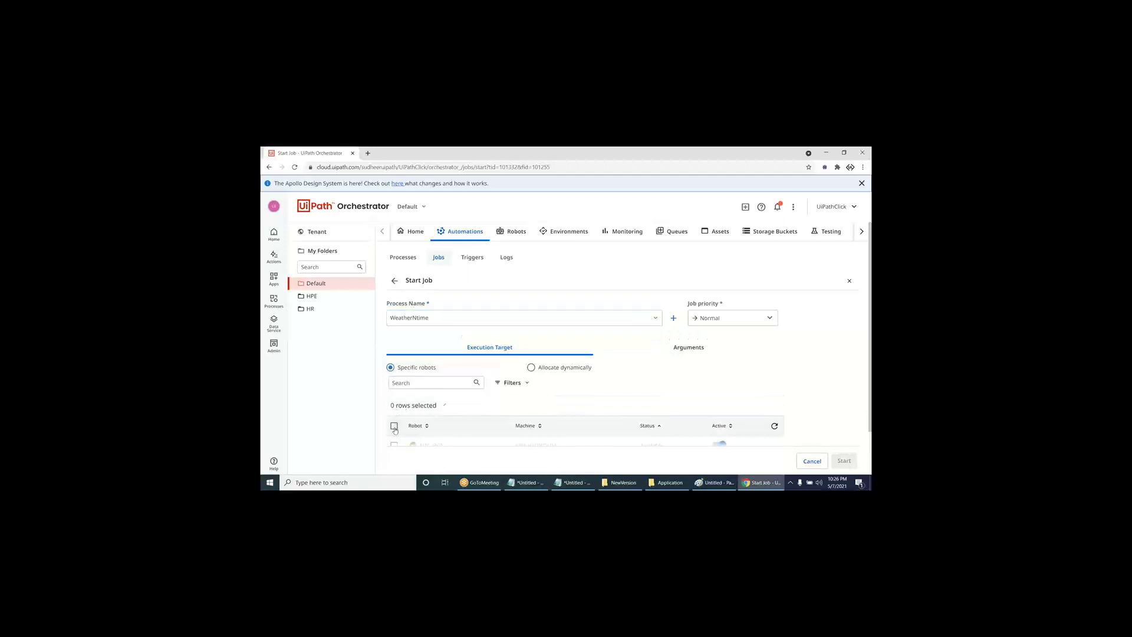
# - Run the job on the NTC_BOT robot and minimize the browser to the desktop
pyautogui.click(394, 425)
pyautogui.scroll(-1, 776, 421)
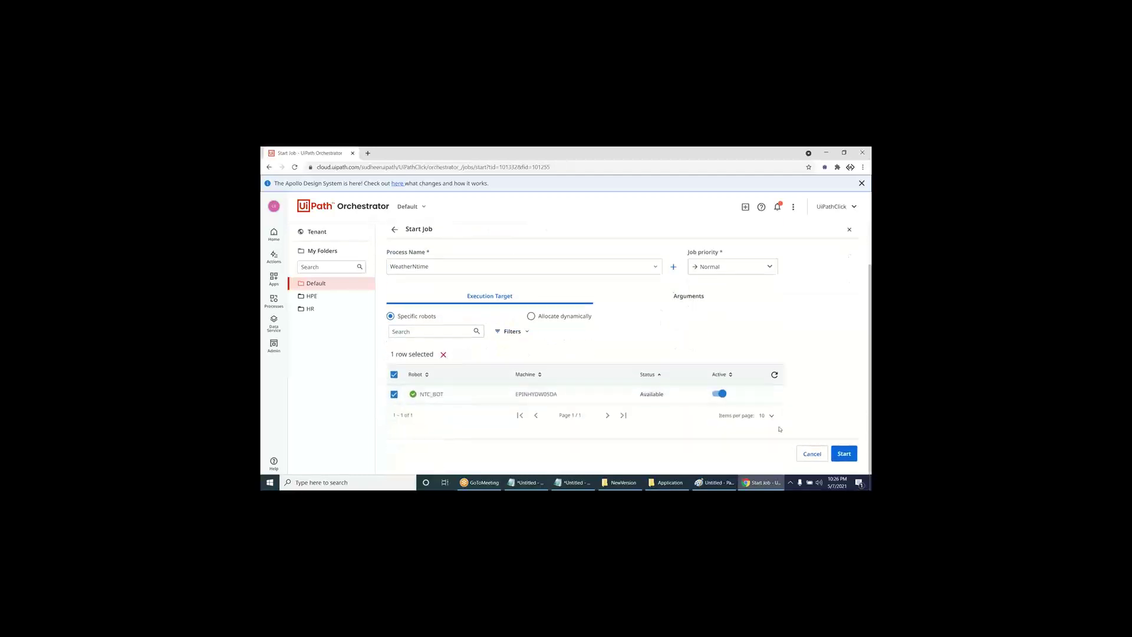
pyautogui.click(844, 453)
pyautogui.press('super+d')
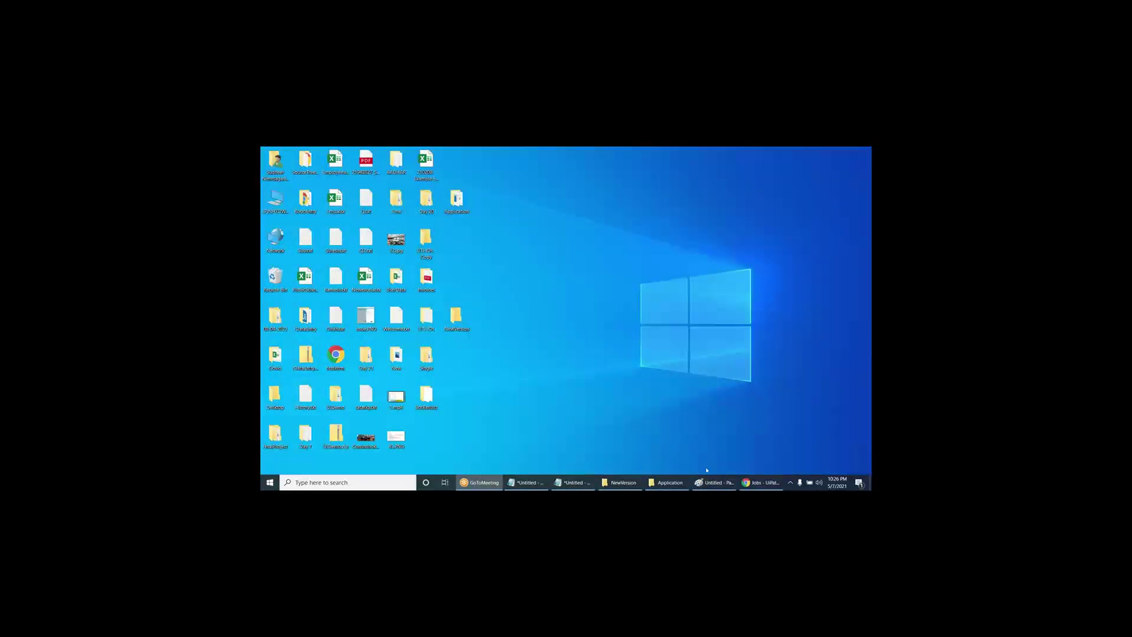
# - Open BotResults to view the Hyderabad time screenshot, then close the folder
pyautogui.click(757, 486)
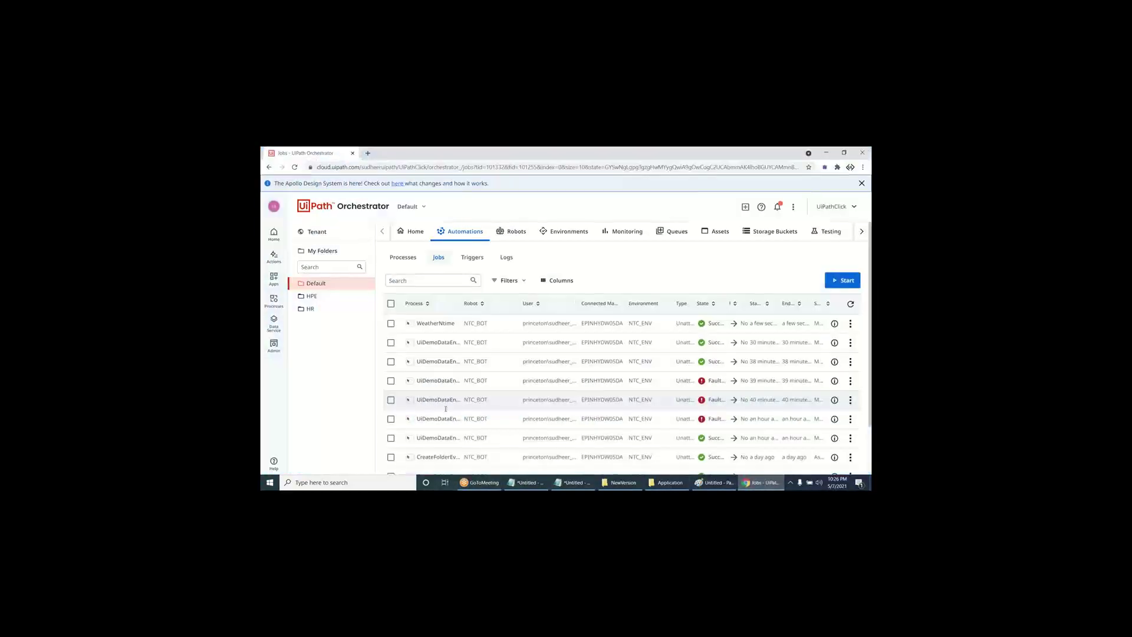
pyautogui.doubleClick(426, 396)
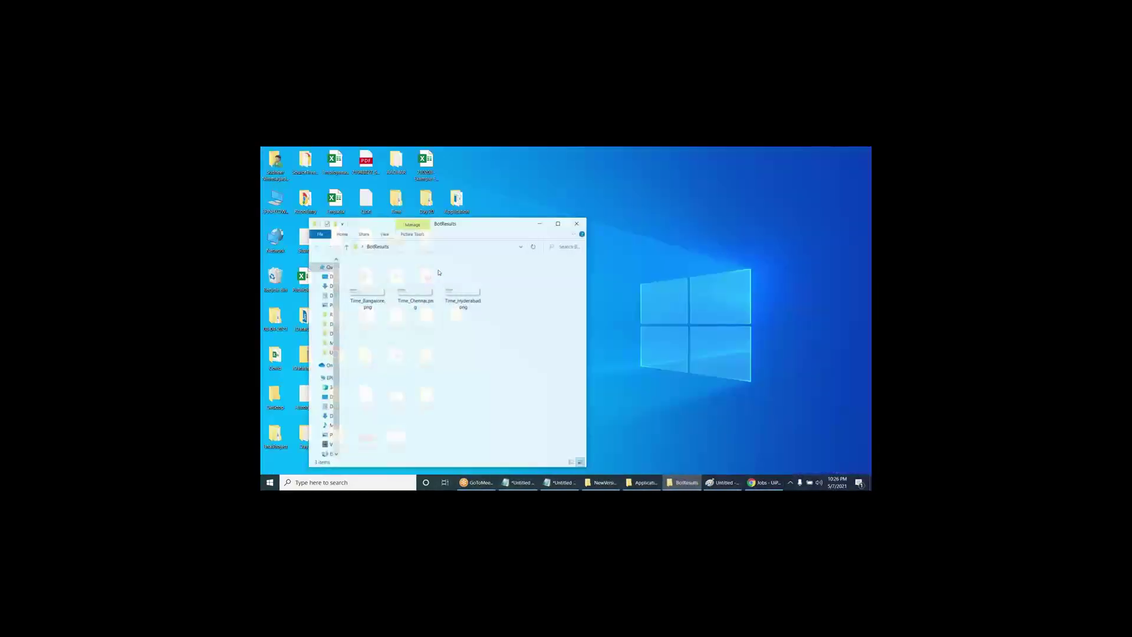
pyautogui.doubleClick(372, 292)
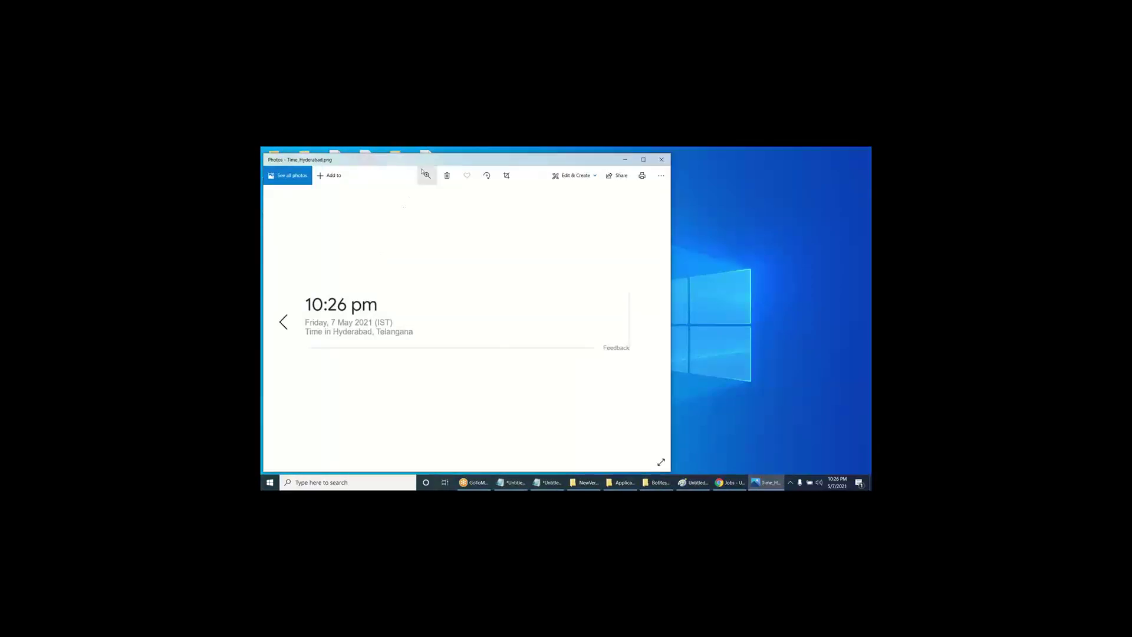
pyautogui.moveTo(424, 159); pyautogui.dragTo(444, 261)
pyautogui.click(643, 262)
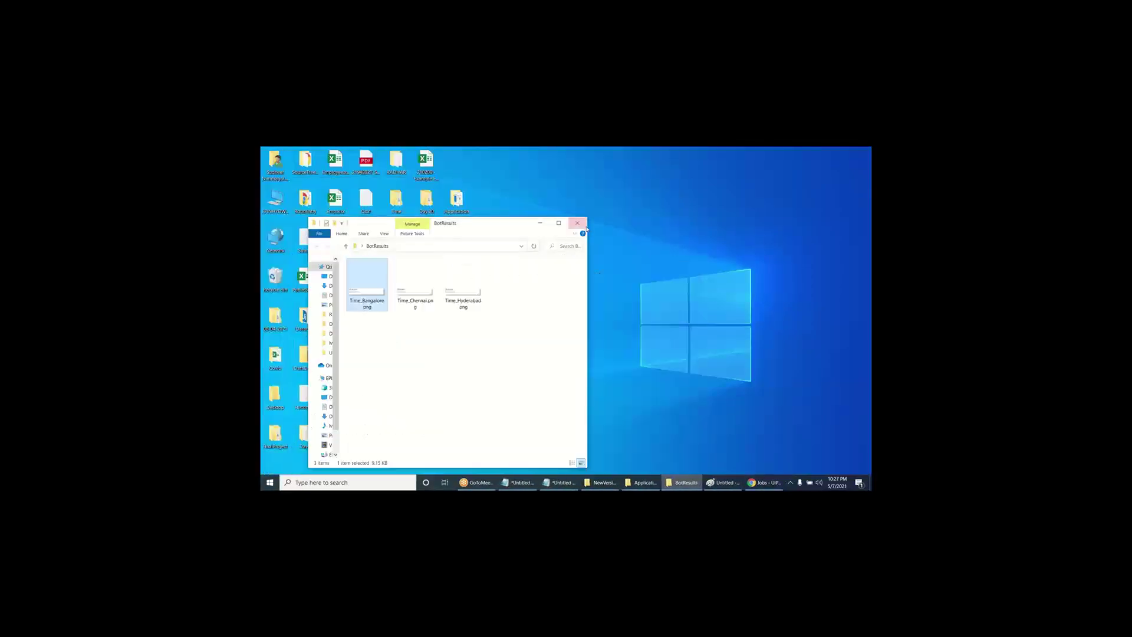
pyautogui.click(577, 223)
# - Delete the BotResults folder from the desktop and return to the Orchestrator jobs page
pyautogui.rightClick(435, 390)
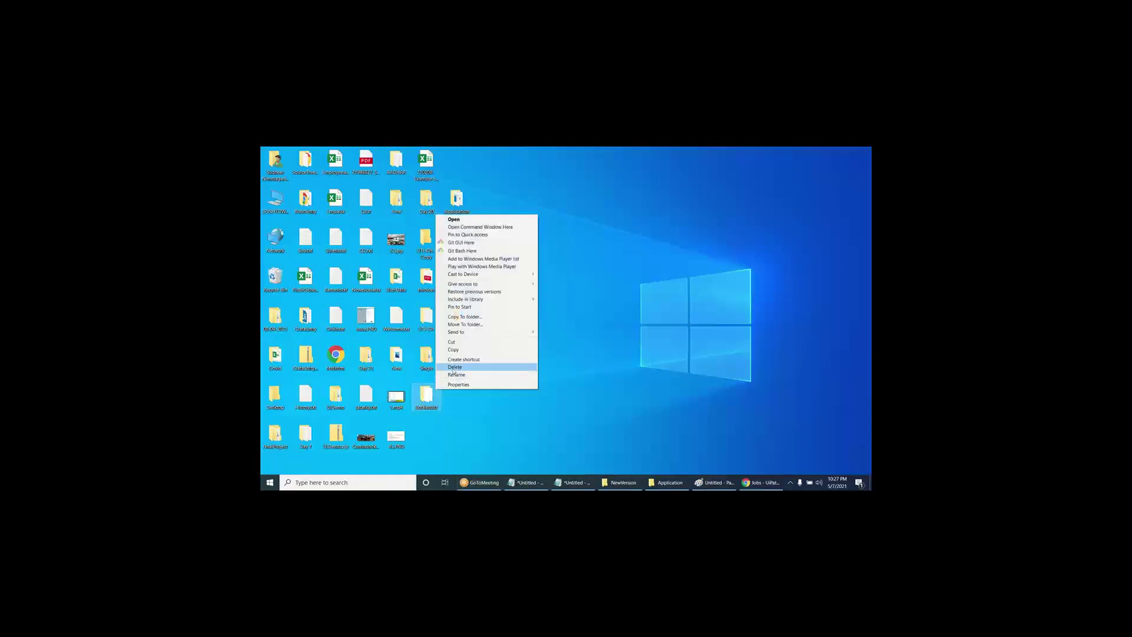
pyautogui.click(455, 367)
pyautogui.click(595, 347)
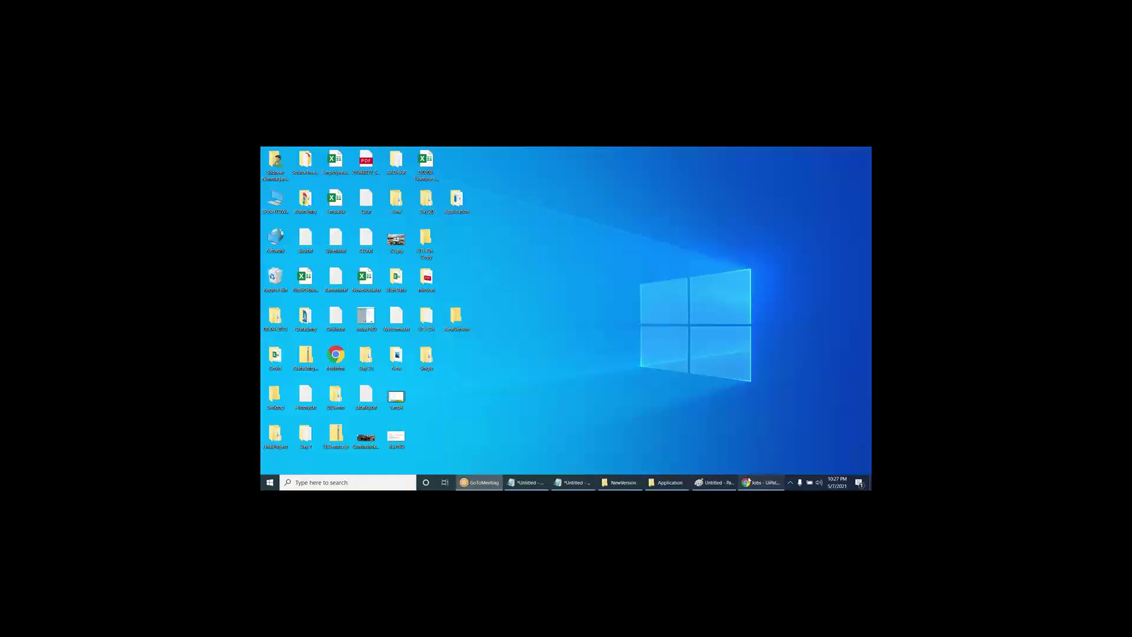
pyautogui.click(761, 482)
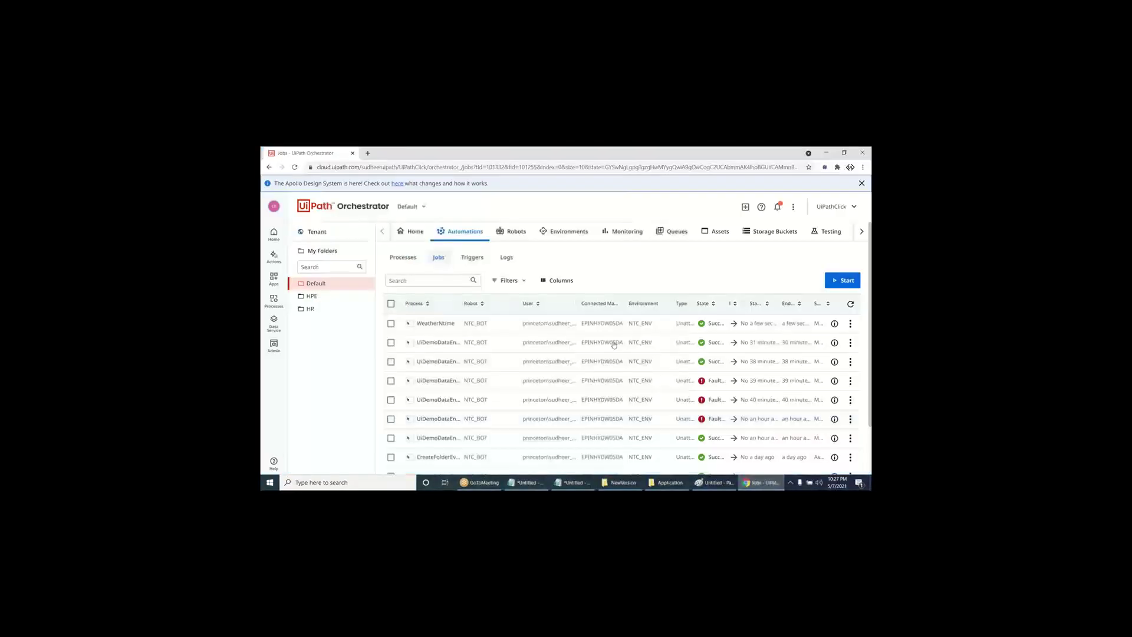
# - Change the Weather_Time asset's value from Time to Weather
pyautogui.click(716, 231)
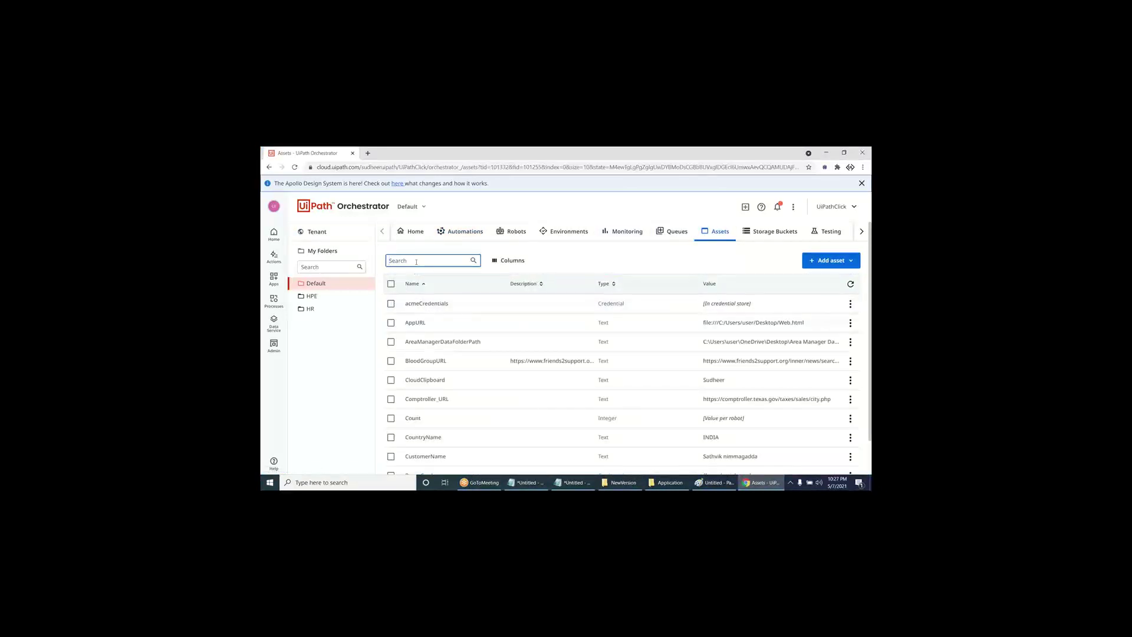
pyautogui.write('wea')
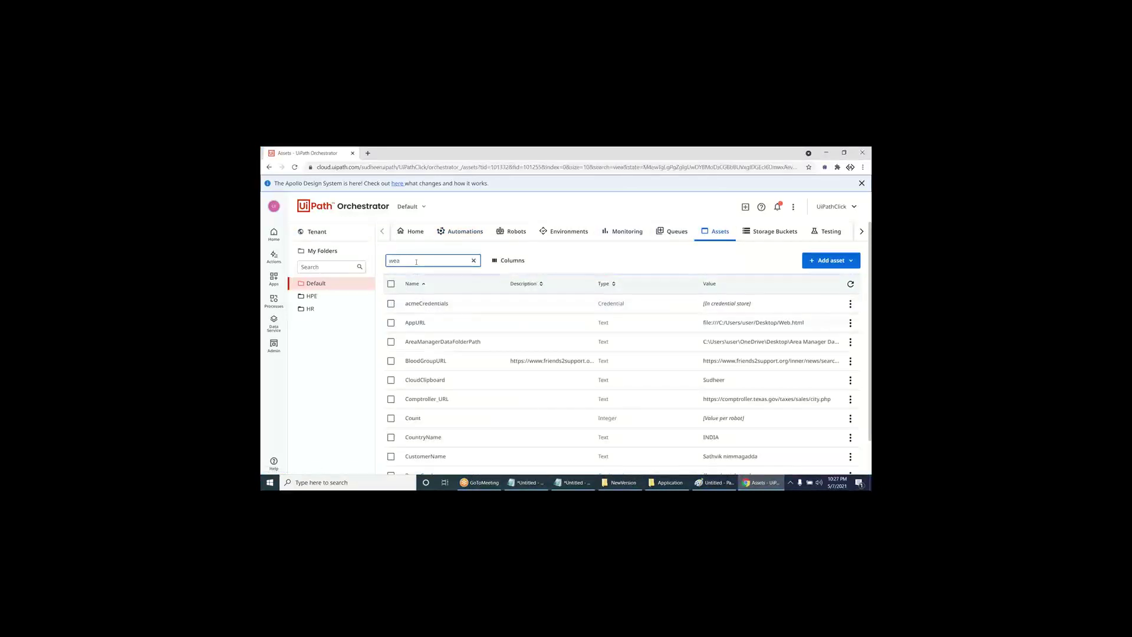
pyautogui.click(853, 303)
pyautogui.click(845, 323)
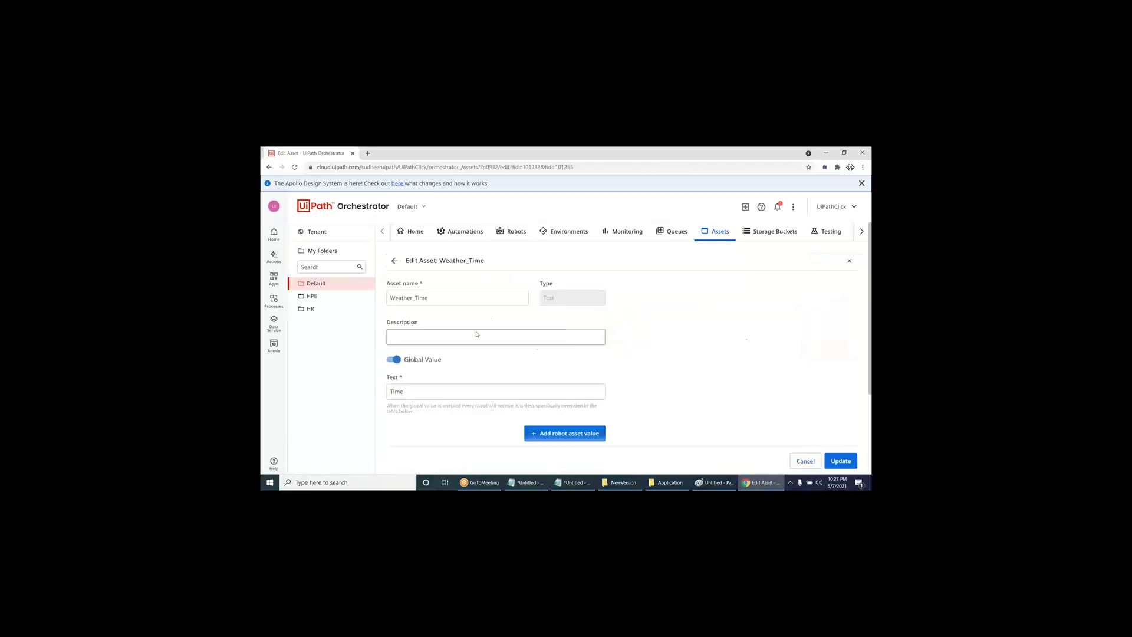
pyautogui.moveTo(445, 390); pyautogui.dragTo(364, 392)
pyautogui.write('Weat')
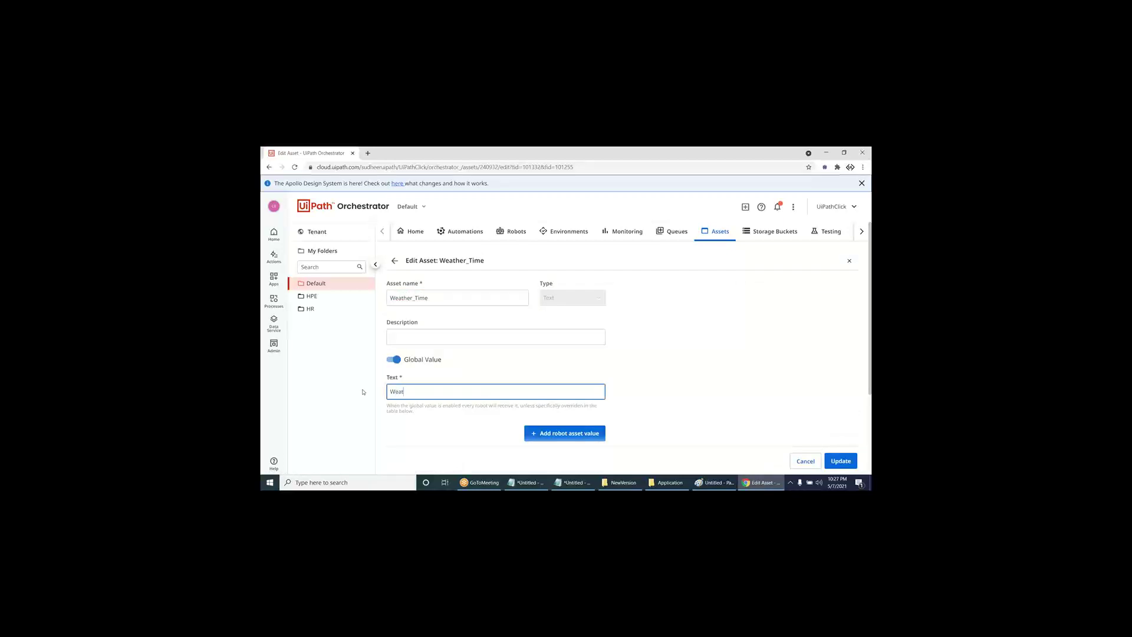
pyautogui.write('her')
pyautogui.click(841, 461)
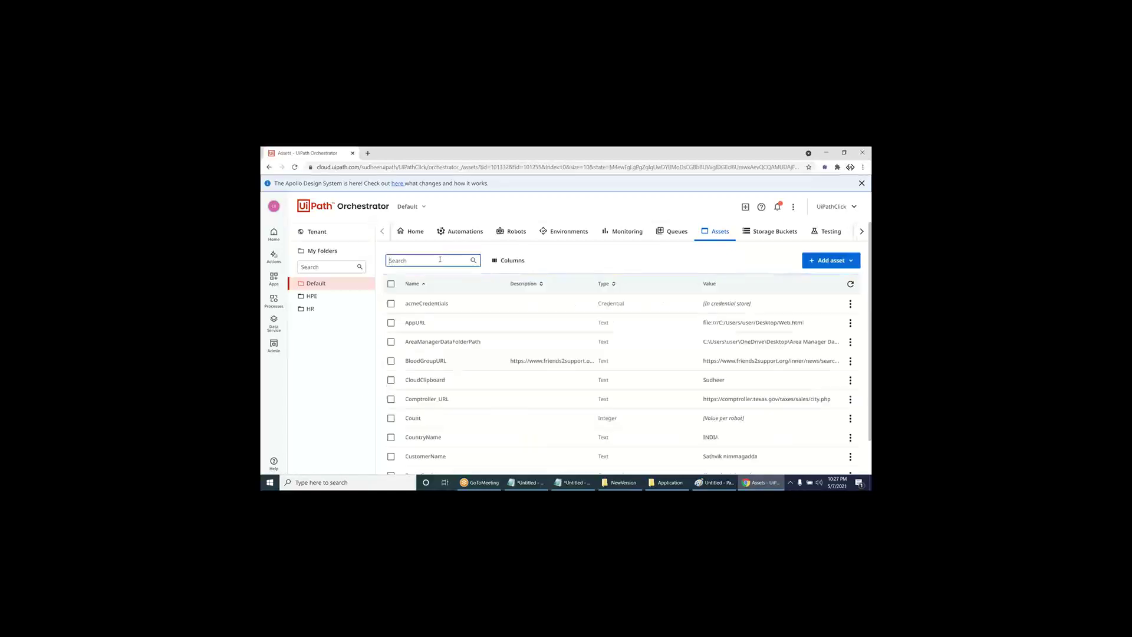
# - Append Kochi to the MainCityNames asset after Hyderabad and save it
pyautogui.click(440, 260)
pyautogui.write('main')
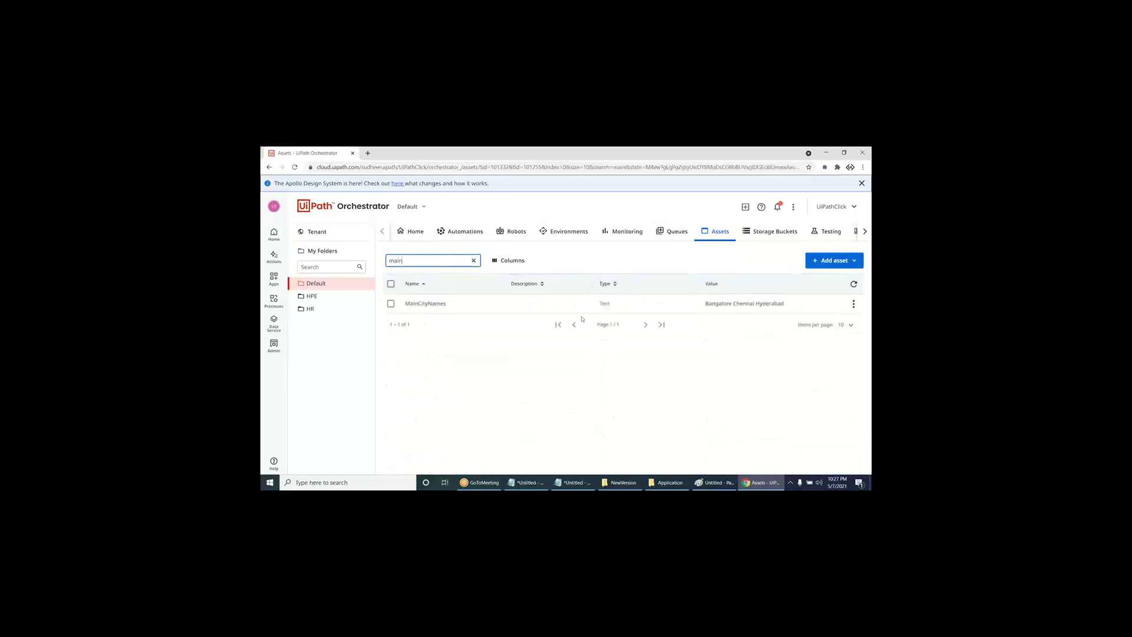
pyautogui.click(853, 303)
pyautogui.click(826, 323)
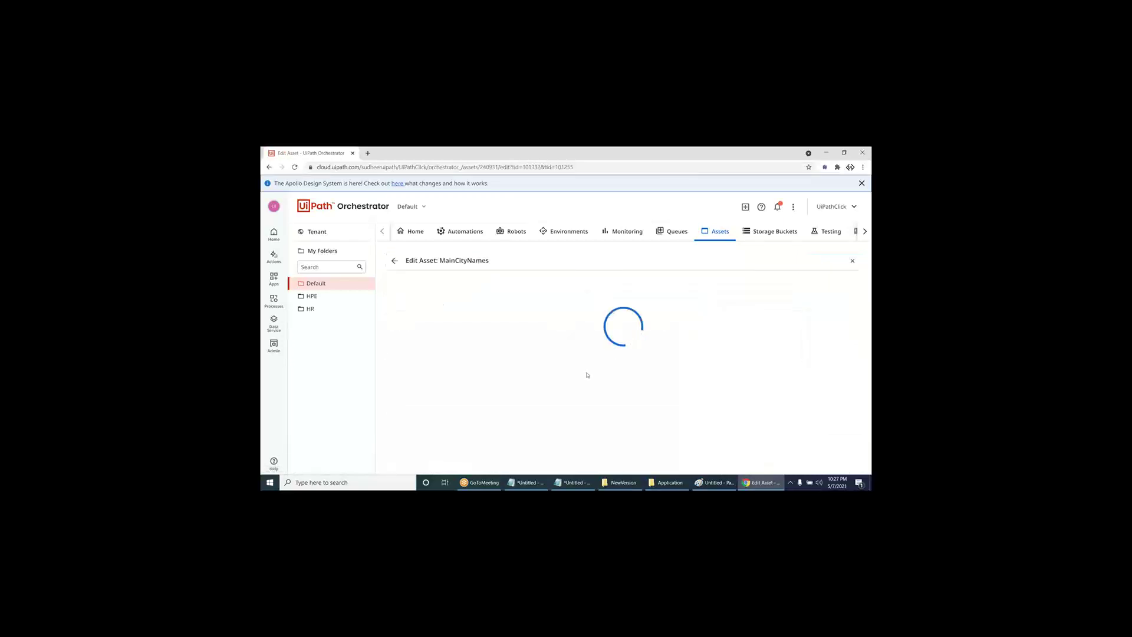
pyautogui.click(511, 394)
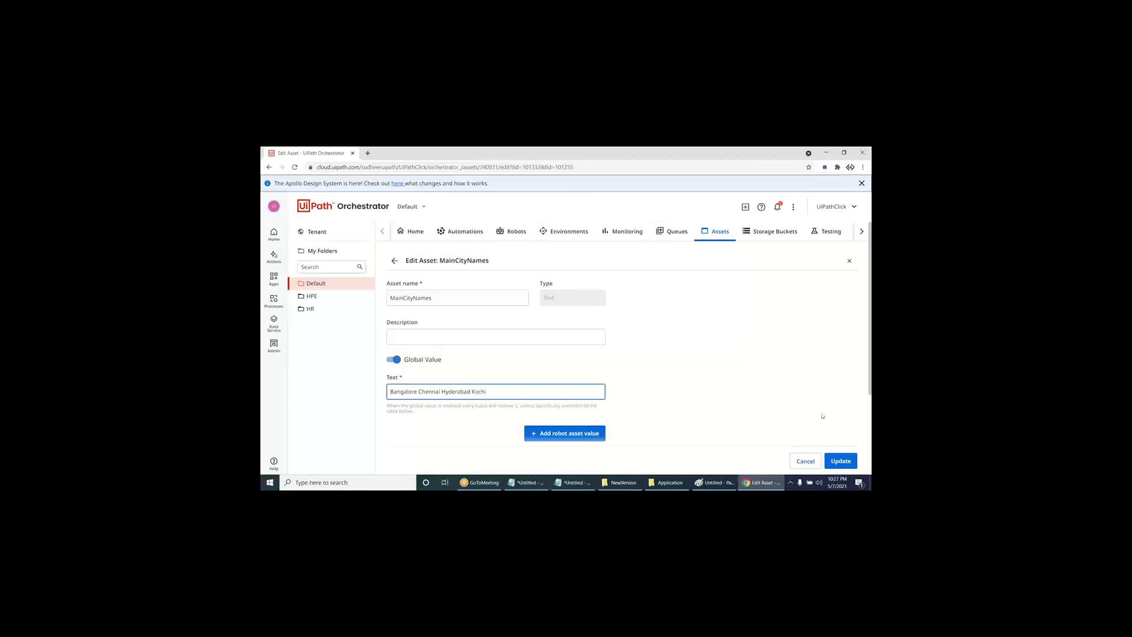
pyautogui.click(842, 462)
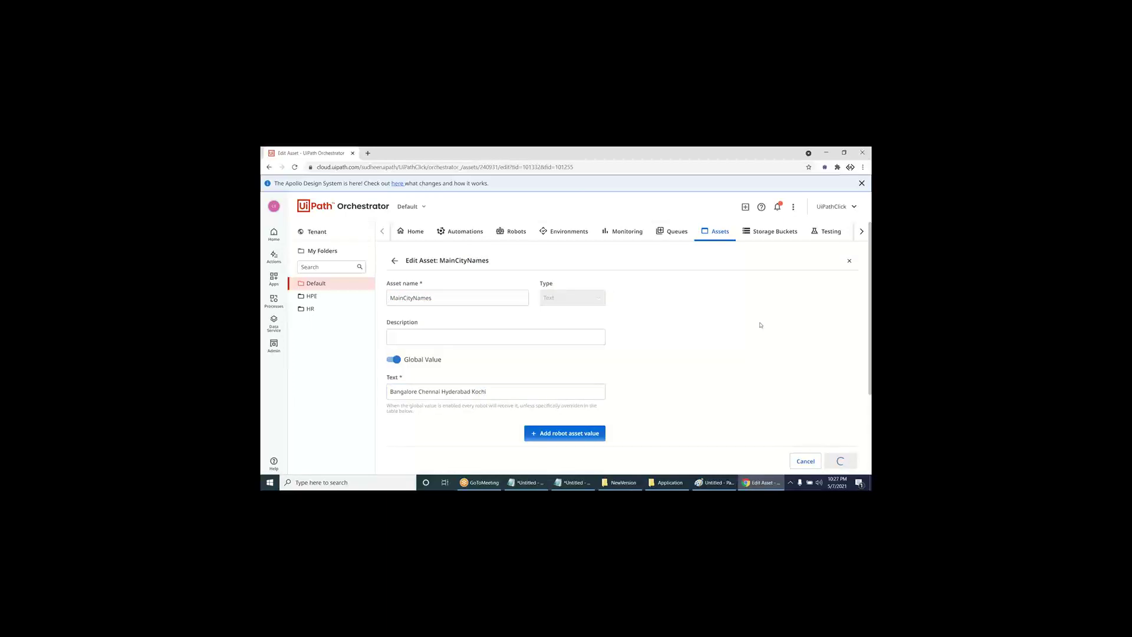
pyautogui.click(465, 236)
# - From the Jobs page, start another WeatherNtime job on the available robot
pyautogui.click(437, 257)
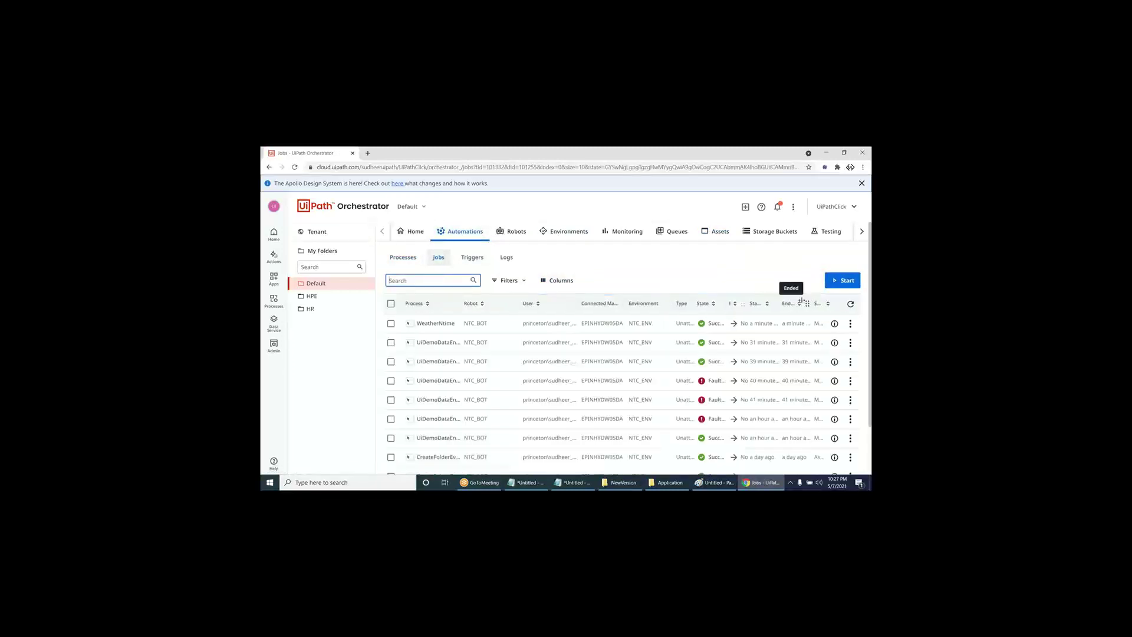
pyautogui.click(846, 282)
pyautogui.click(635, 317)
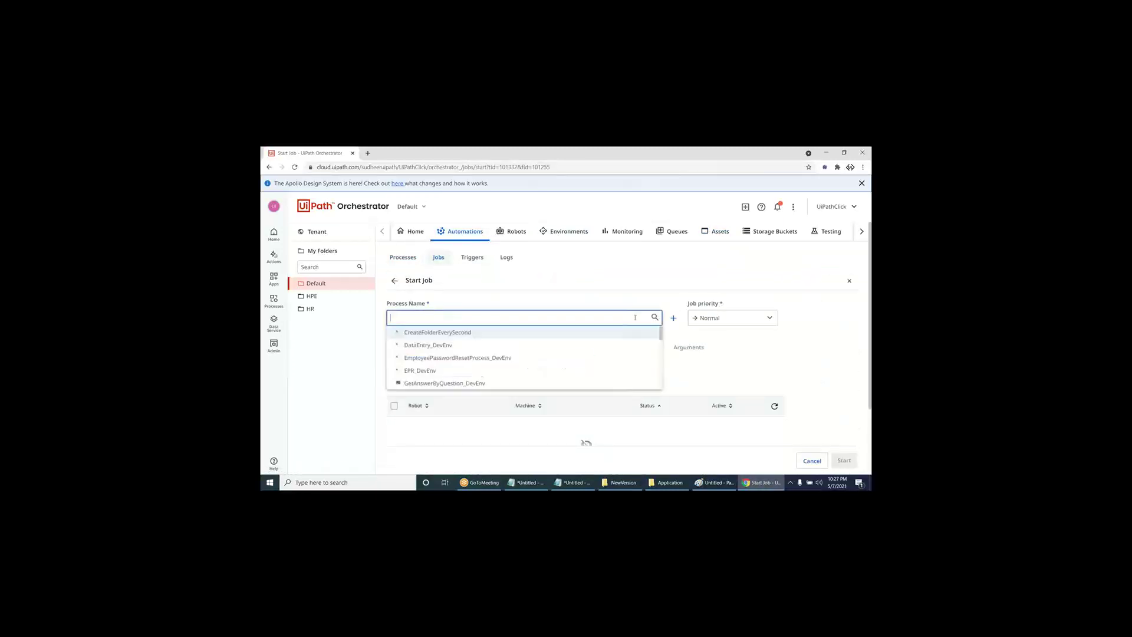
pyautogui.write('wea')
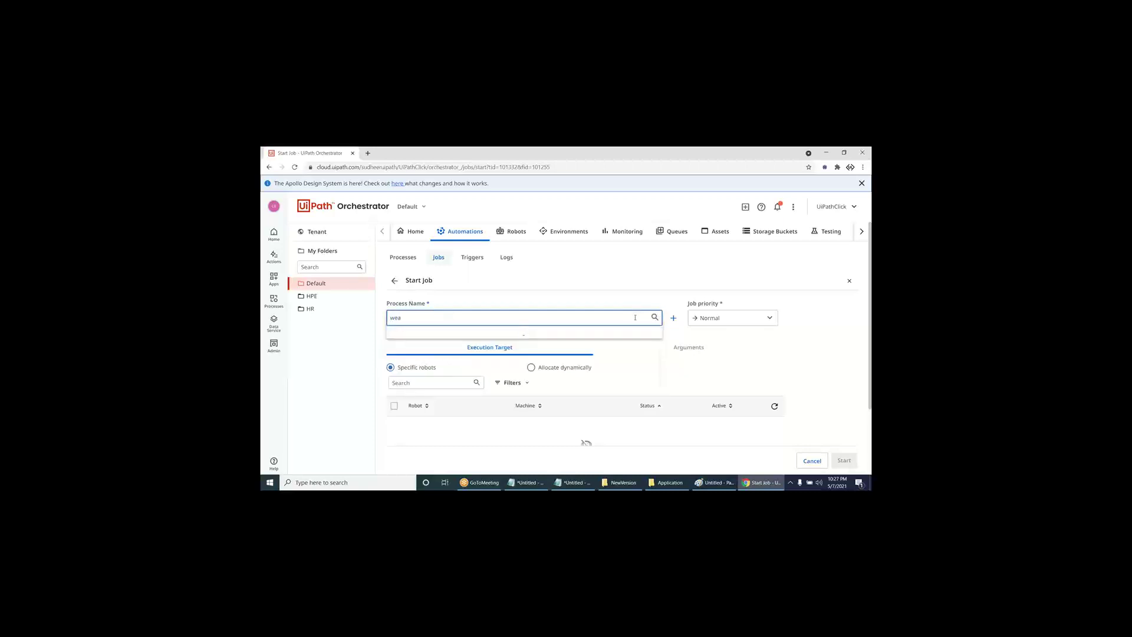
pyautogui.click(505, 334)
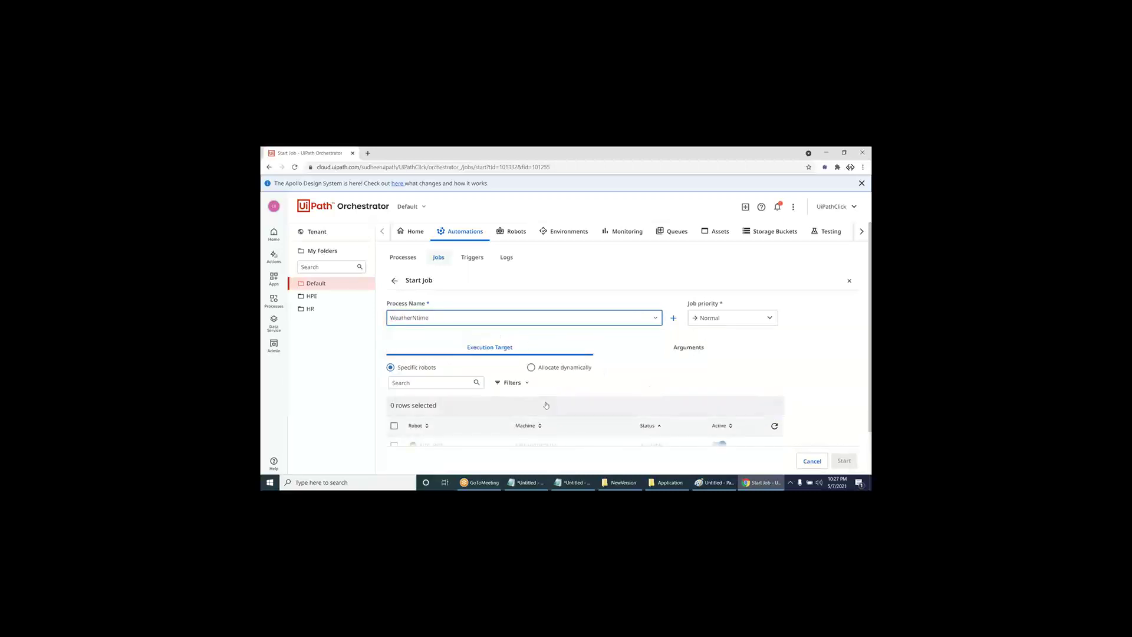
pyautogui.click(394, 426)
pyautogui.click(843, 461)
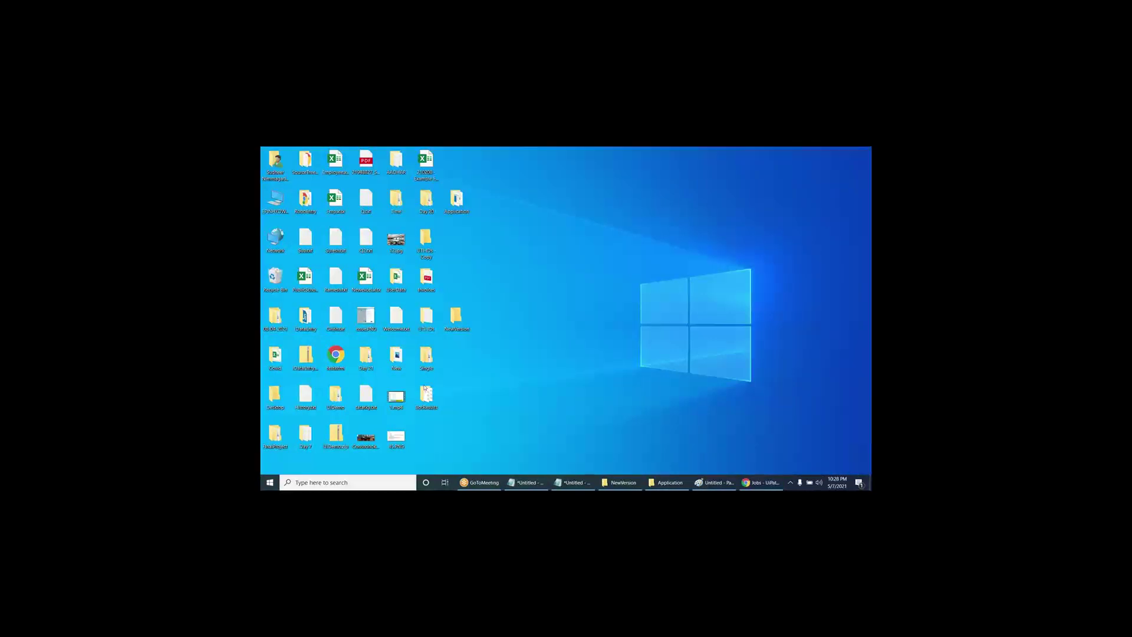
# - In BotResults, check the Bangalore, Chennai, Hyderabad and Kochi screenshots, then open Weather_Kochi.png
pyautogui.doubleClick(424, 388)
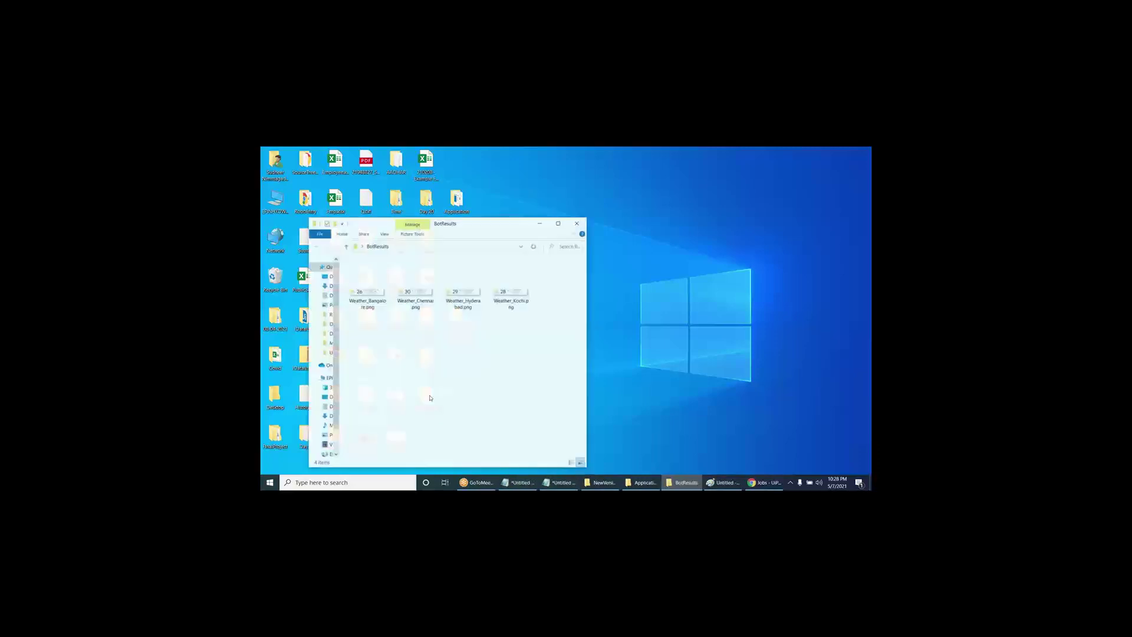
pyautogui.click(514, 297)
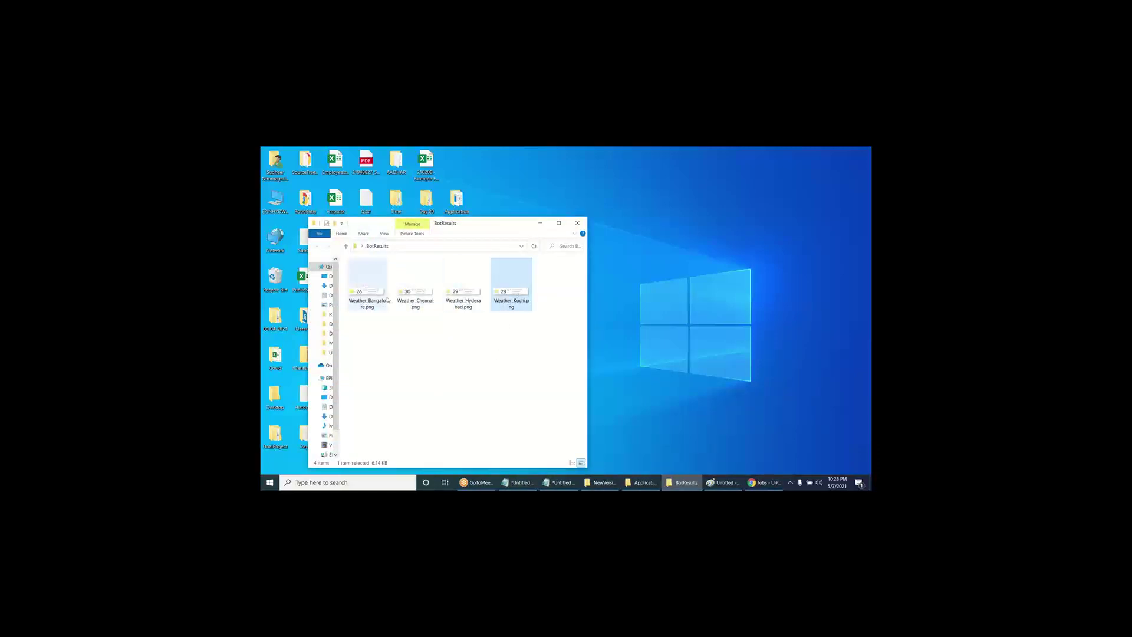
pyautogui.click(366, 289)
pyautogui.click(416, 289)
pyautogui.click(463, 290)
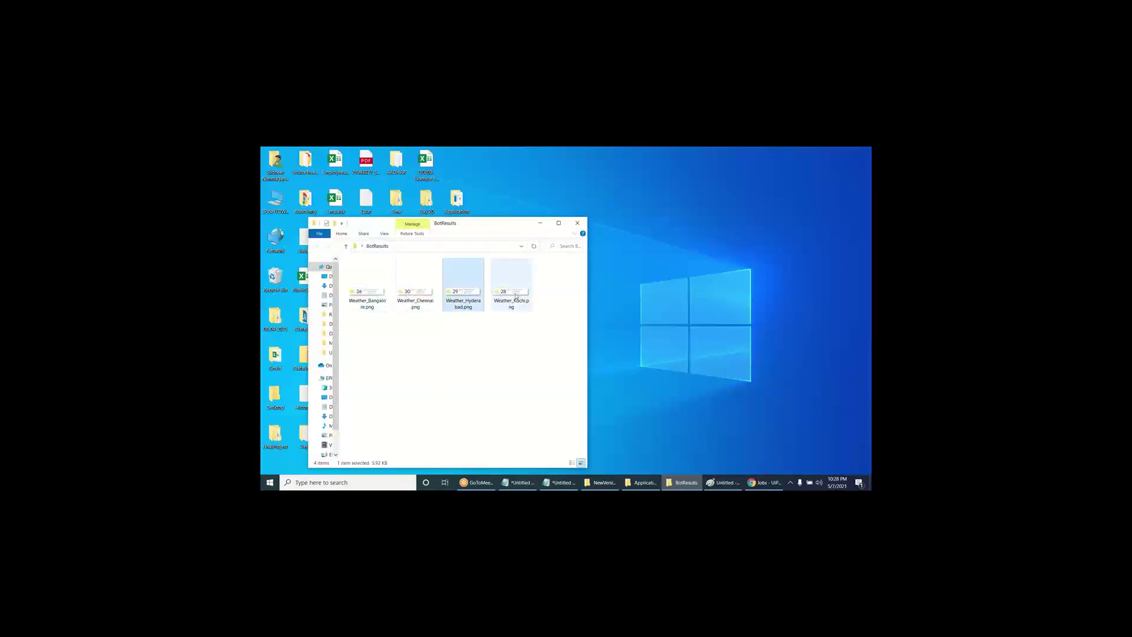
pyautogui.doubleClick(517, 295)
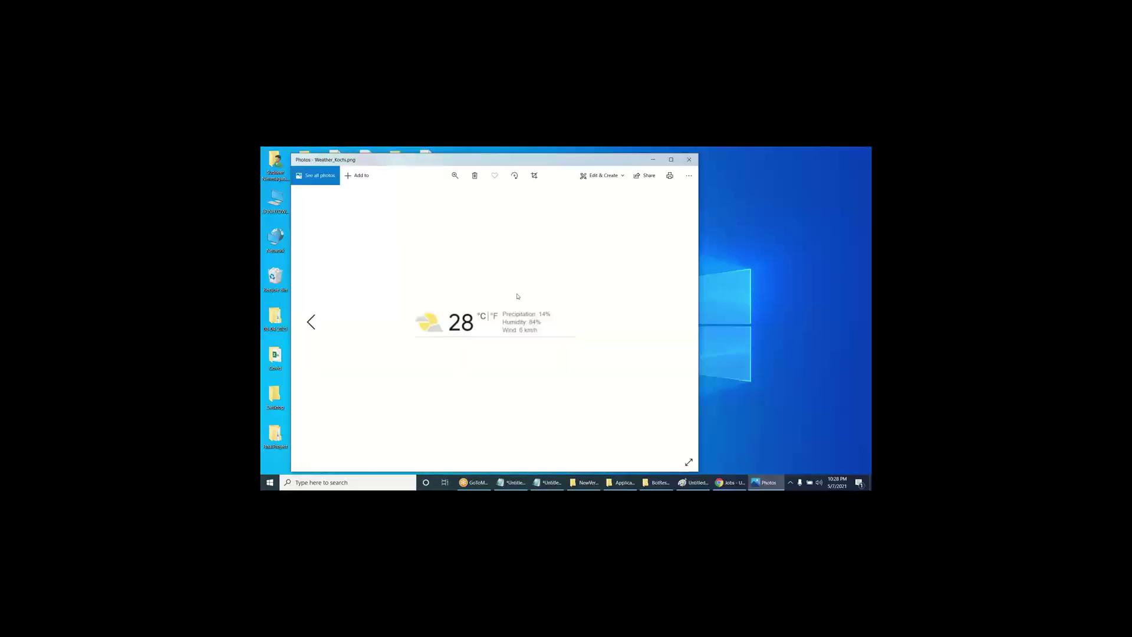
# - Close the screenshot viewer and BotResults folder, returning to the Orchestrator jobs list
pyautogui.click(690, 159)
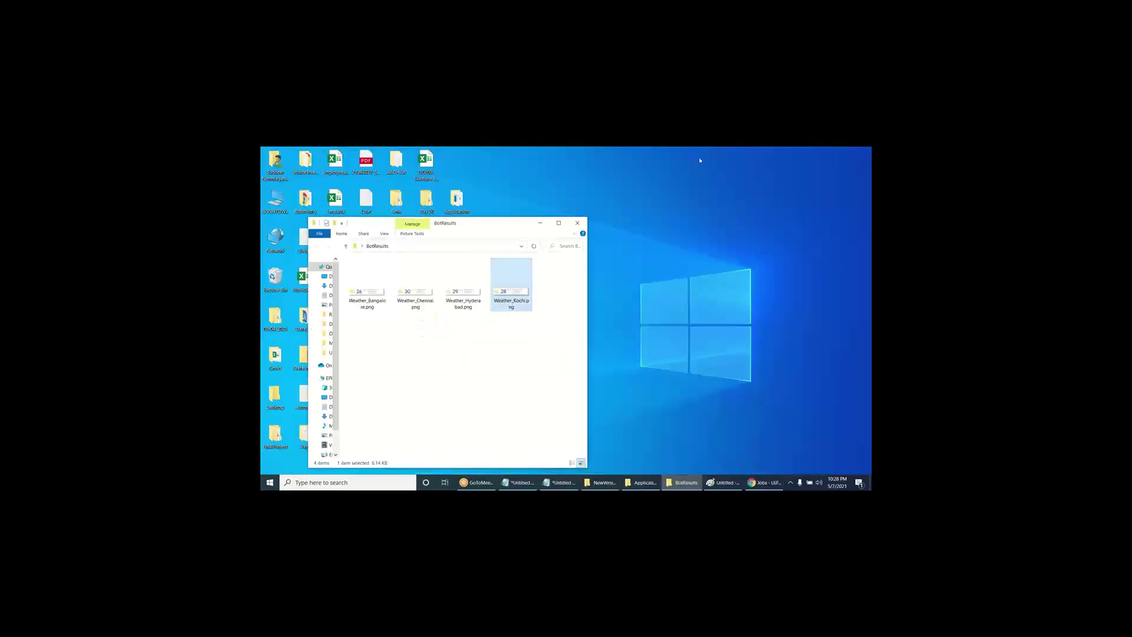
pyautogui.click(749, 252)
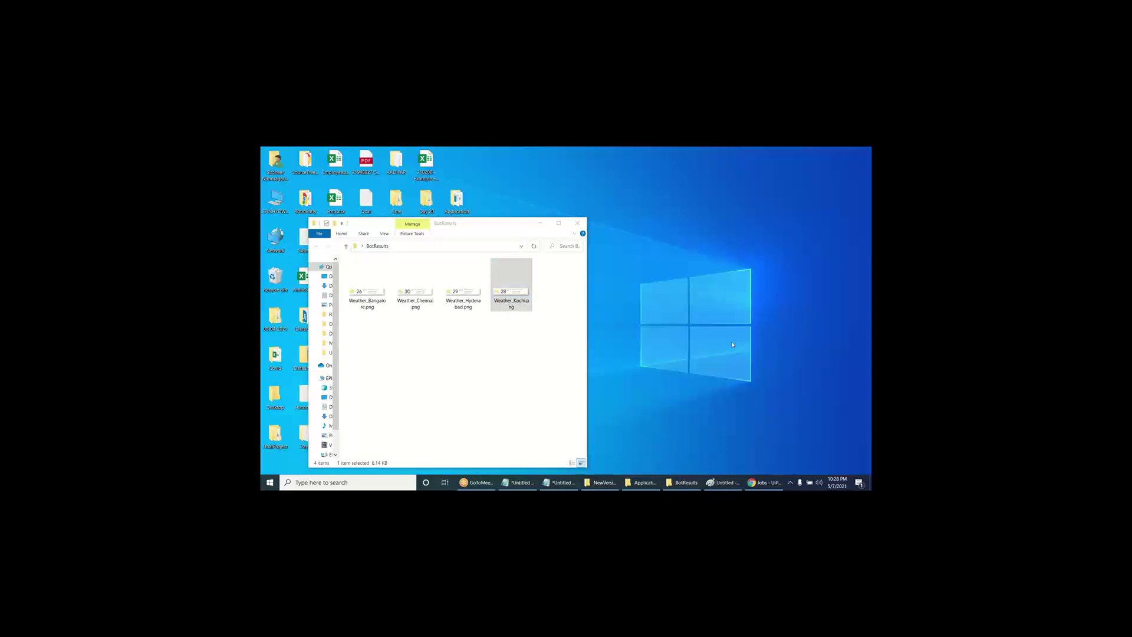
pyautogui.click(578, 223)
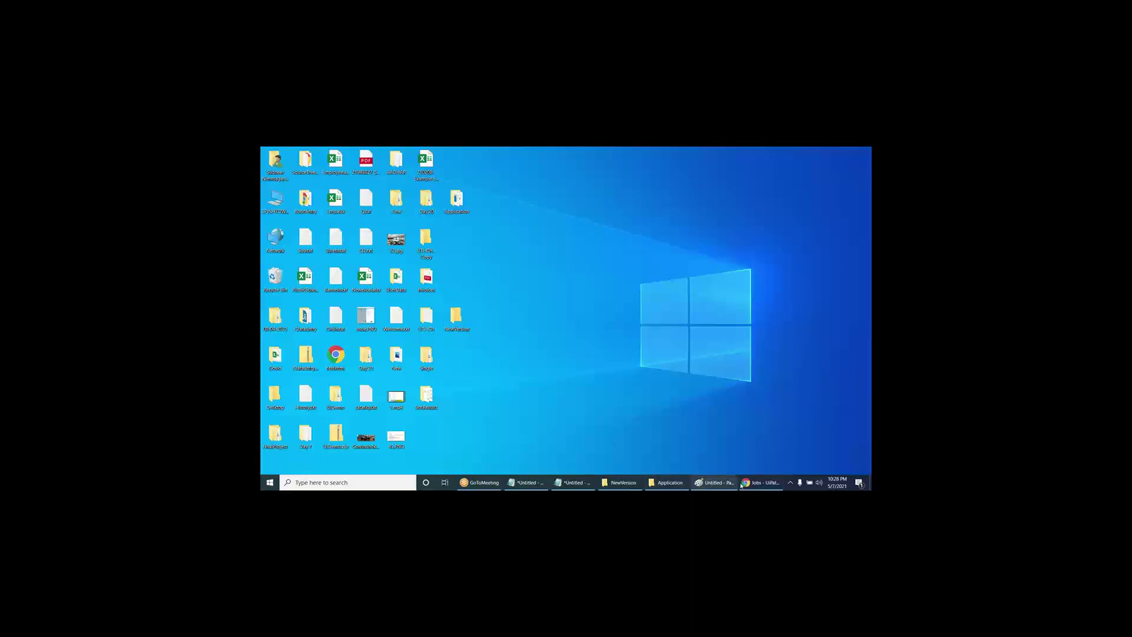
pyautogui.click(760, 482)
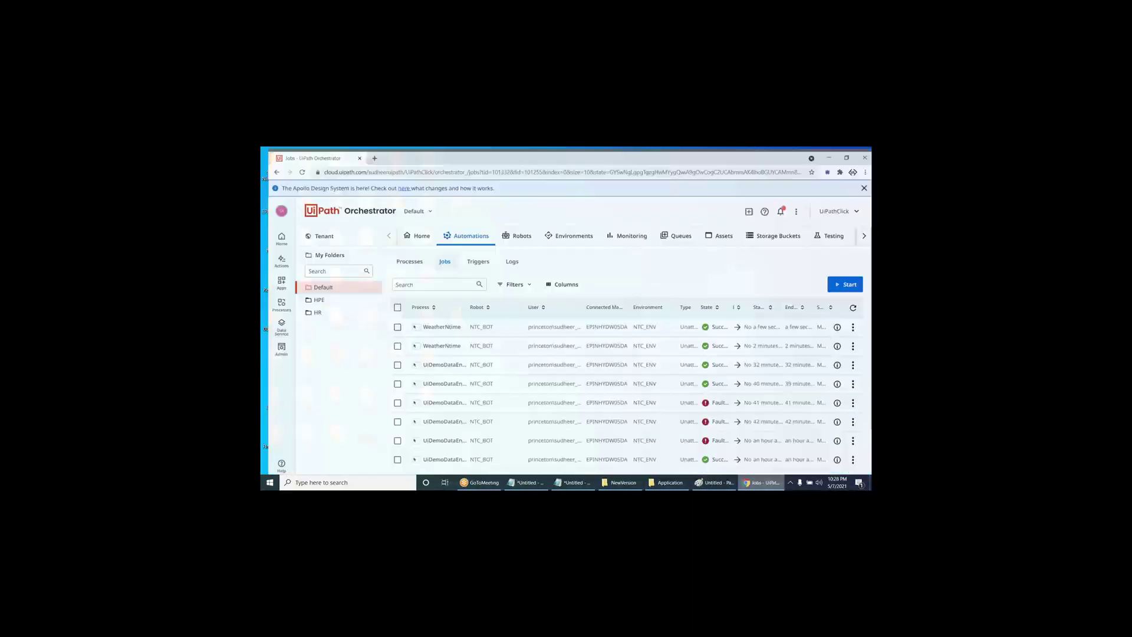
# - Open the tenant-level Robots page and switch to its Machines tab
pyautogui.click(516, 232)
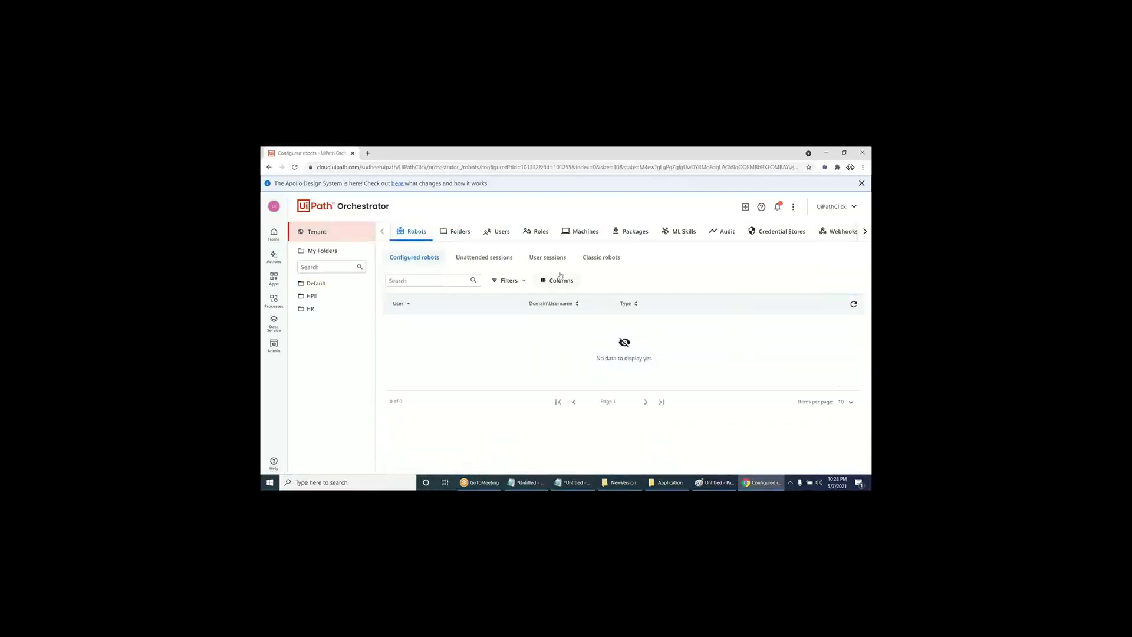
pyautogui.click(581, 232)
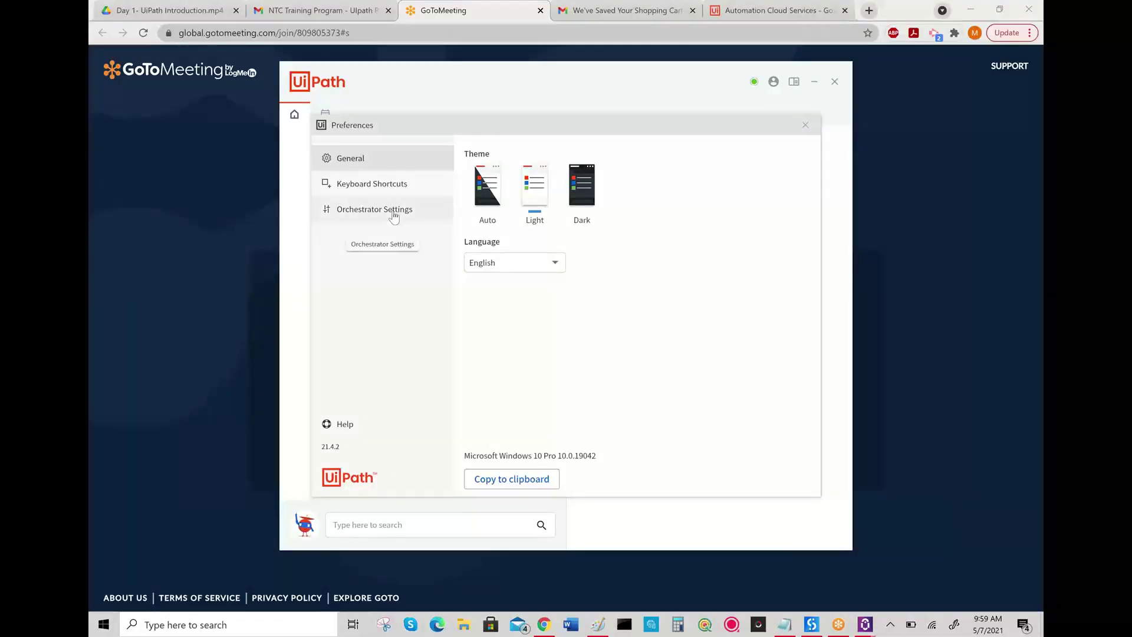
# - Open UiPath Assistant's Preferences from the account menu
pyautogui.click(394, 215)
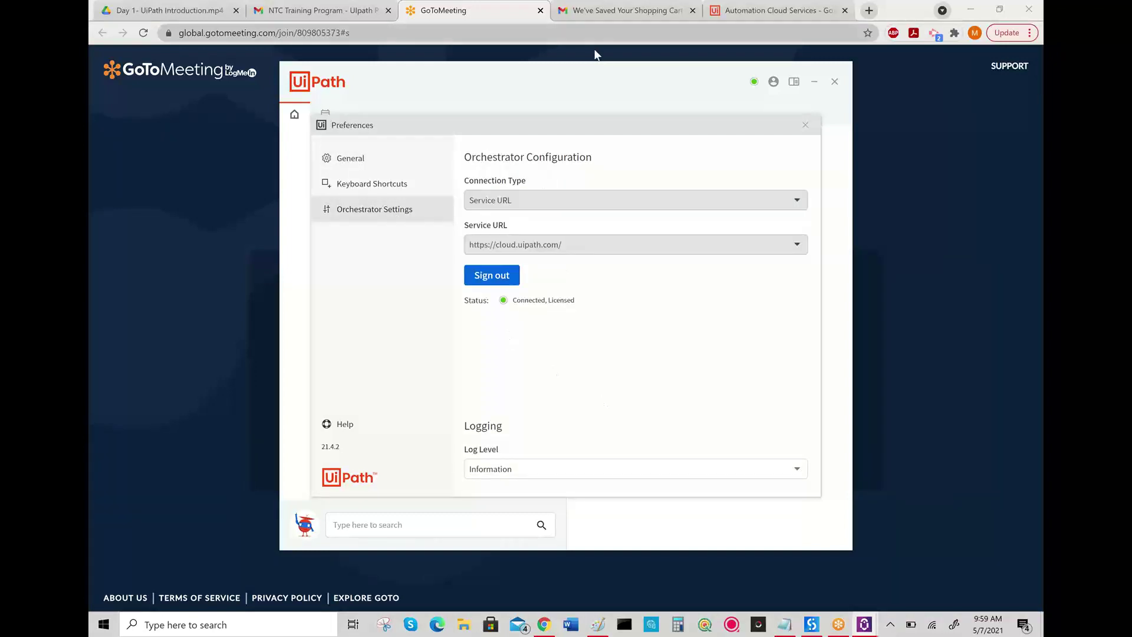
pyautogui.moveTo(614, 76); pyautogui.dragTo(497, 95)
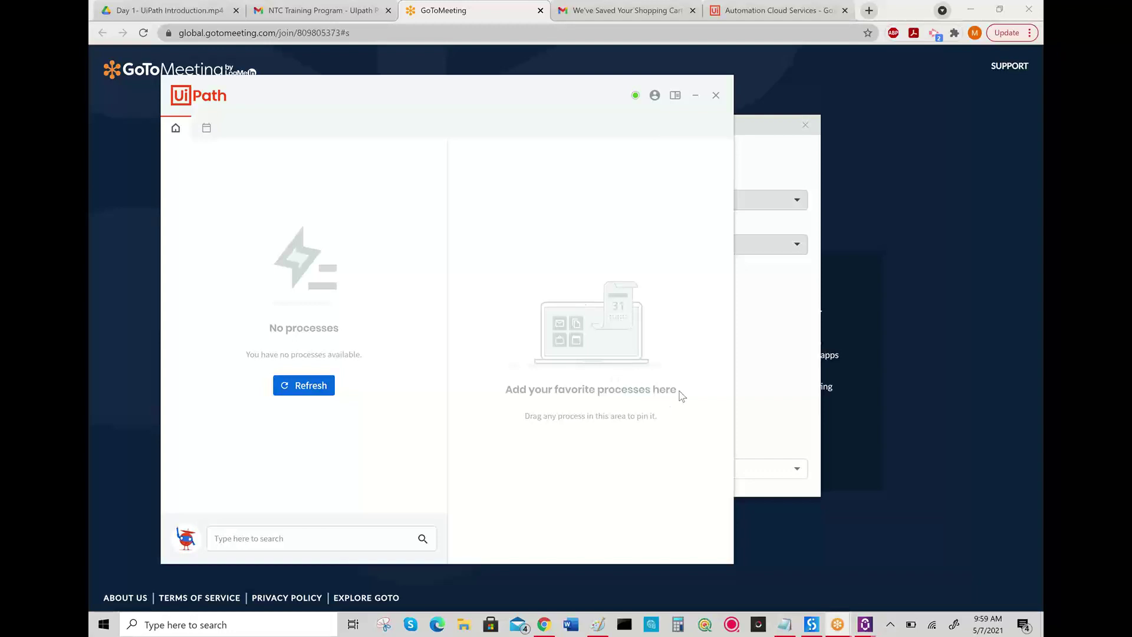
pyautogui.click(655, 96)
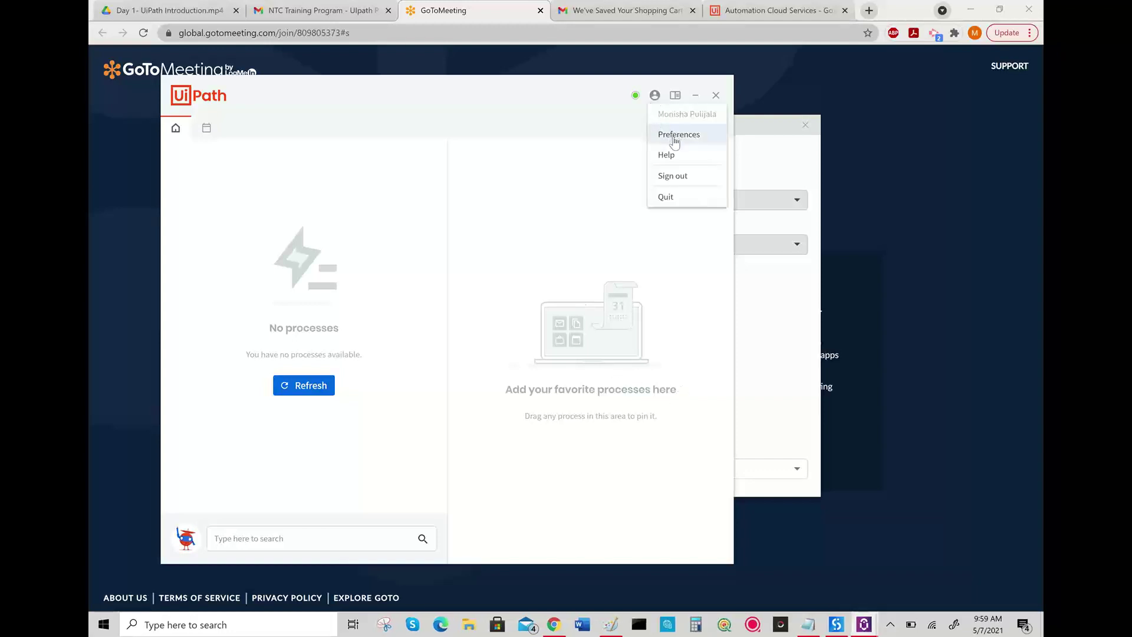
pyautogui.click(674, 136)
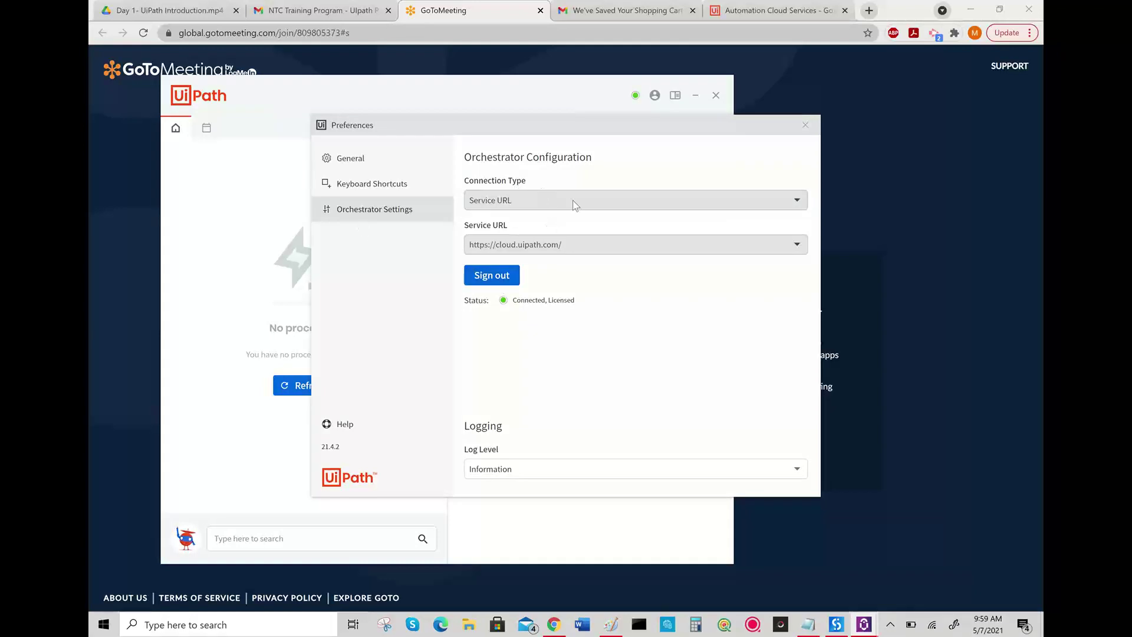
# - Sign out, set Connection Type to Machine Key, and select the Machine Name value
pyautogui.click(499, 274)
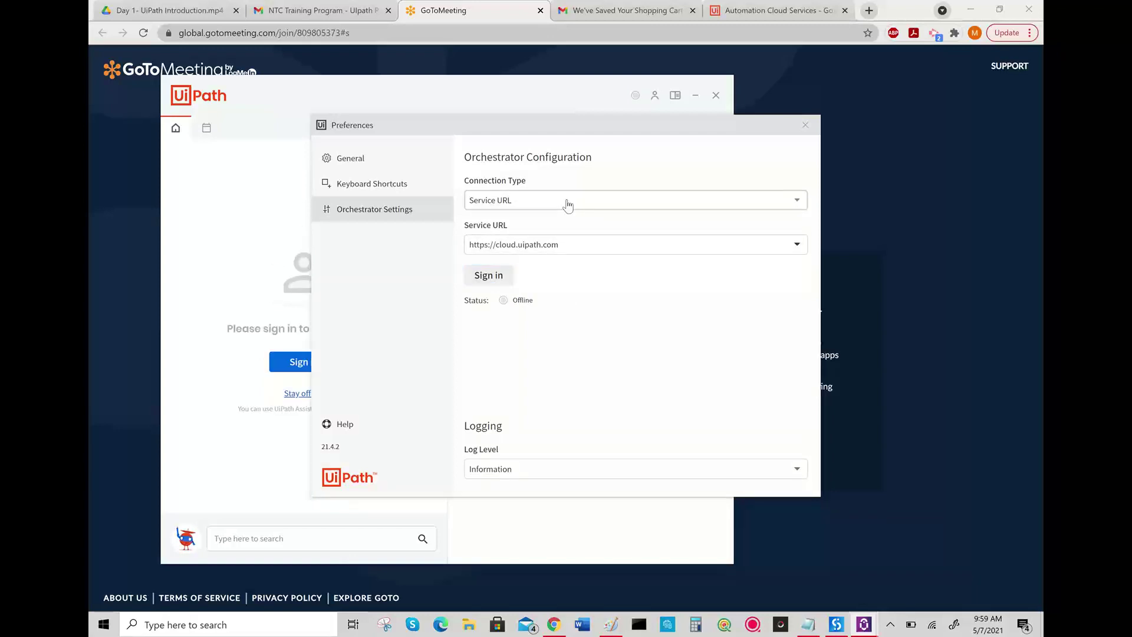
pyautogui.click(568, 204)
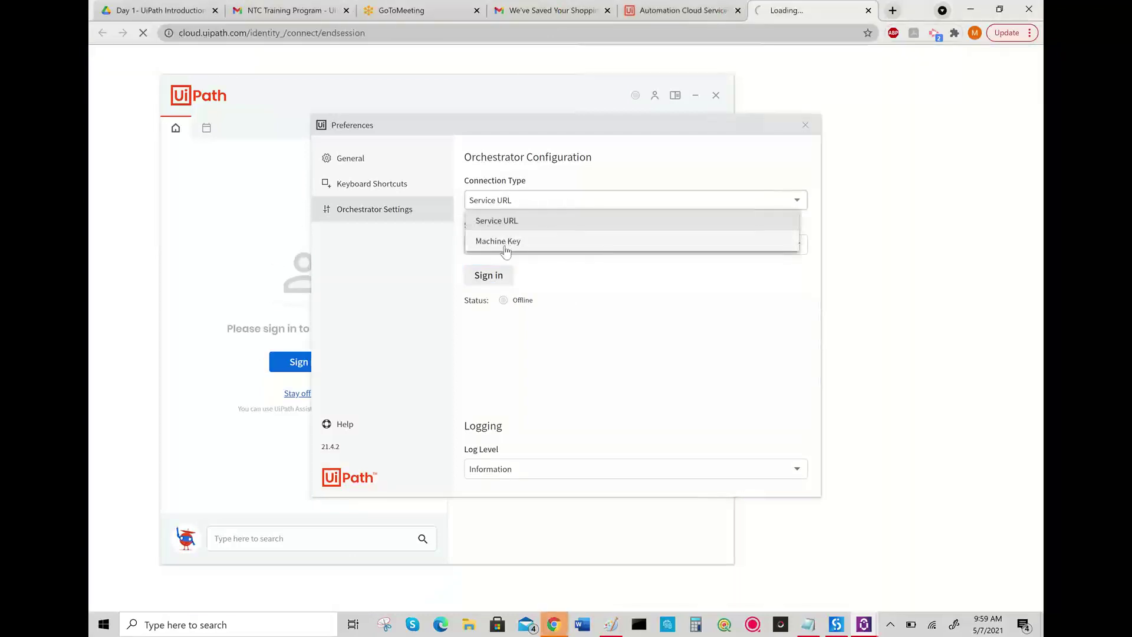
pyautogui.click(506, 243)
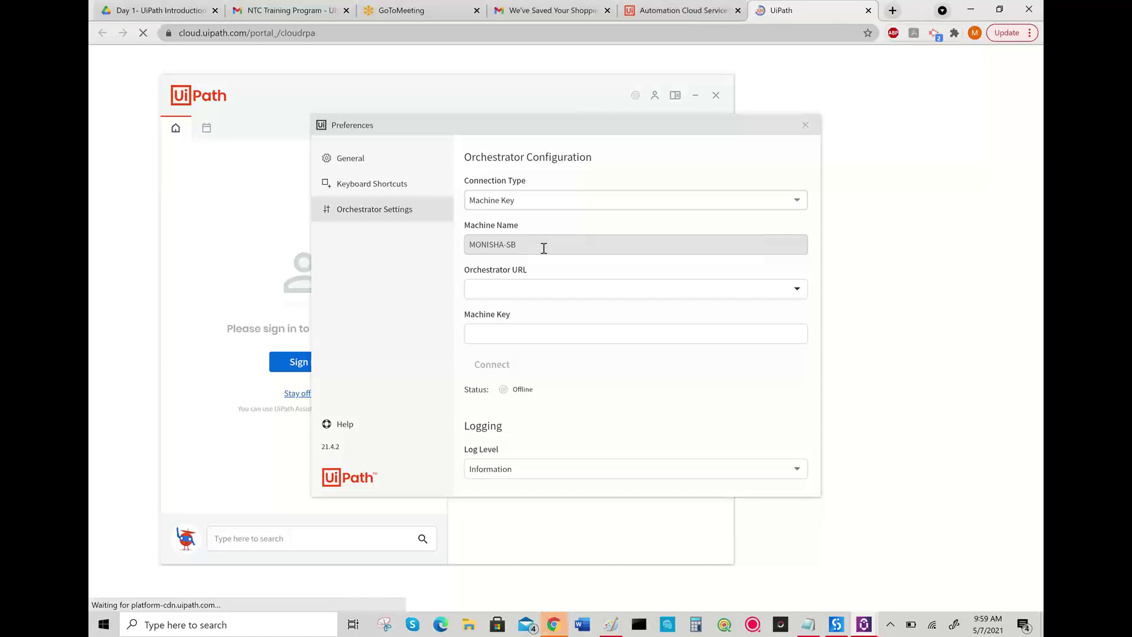
pyautogui.moveTo(543, 248); pyautogui.dragTo(469, 243)
pyautogui.hotkey('ctrl', 'c')
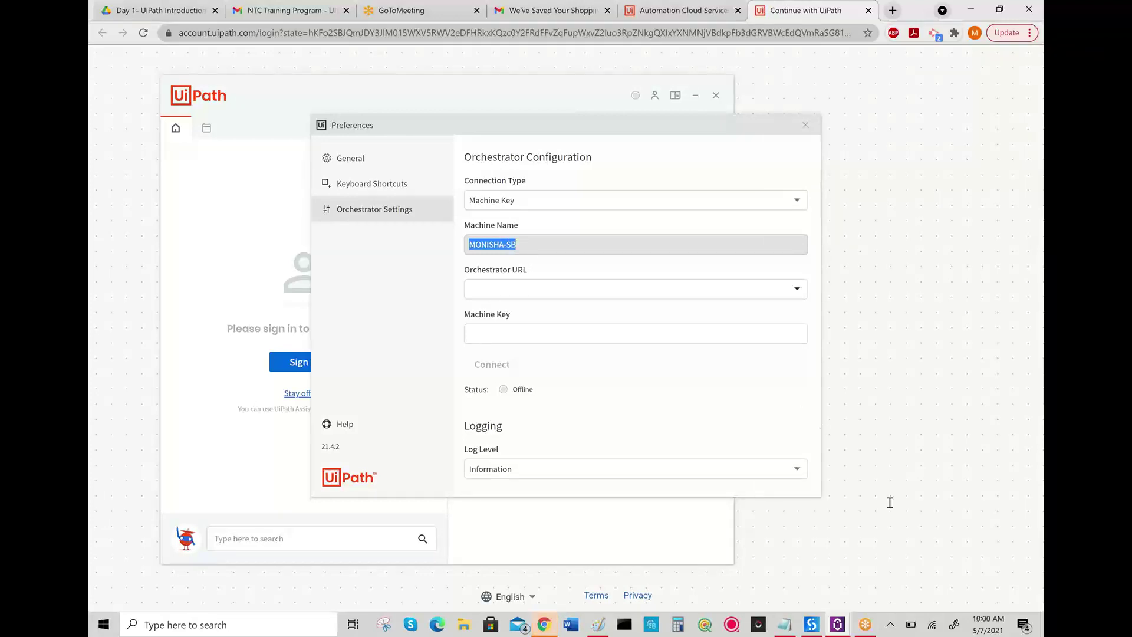
pyautogui.click(879, 481)
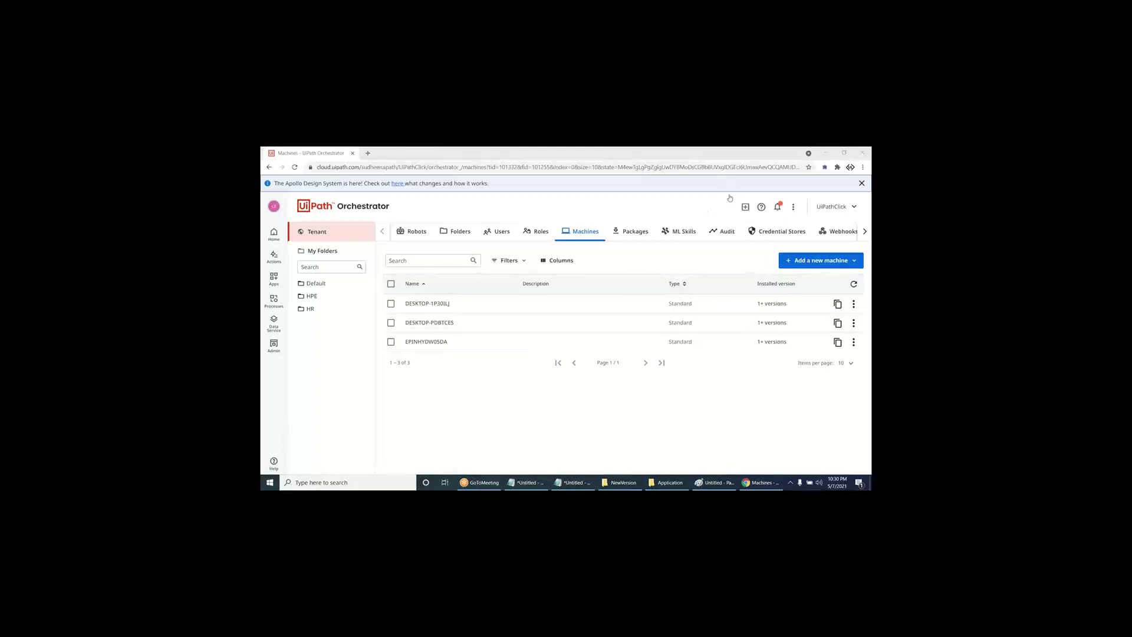
# - Open the Add Standard Machine form and clear a wrongly pasted machine name
pyautogui.click(813, 266)
pyautogui.click(809, 278)
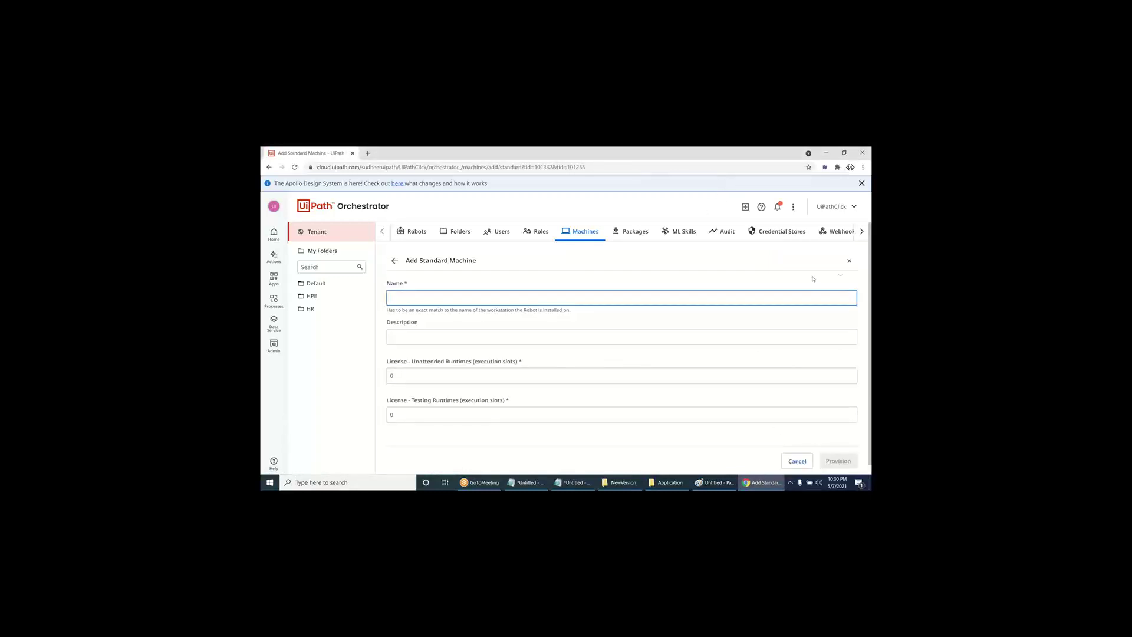
pyautogui.click(849, 261)
pyautogui.click(836, 264)
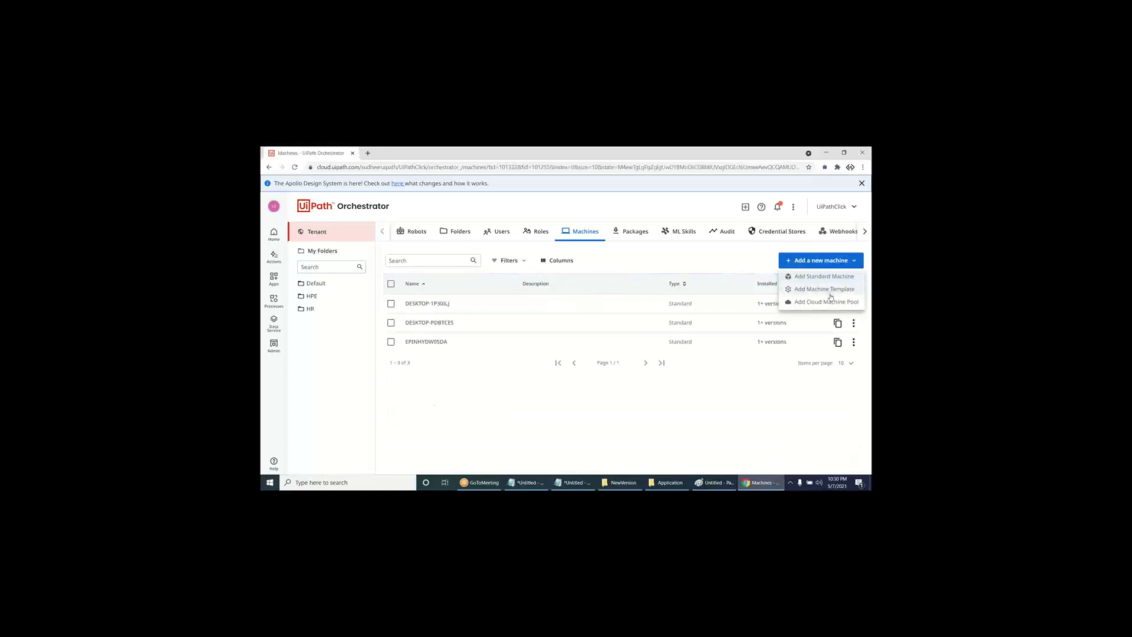
pyautogui.click(824, 276)
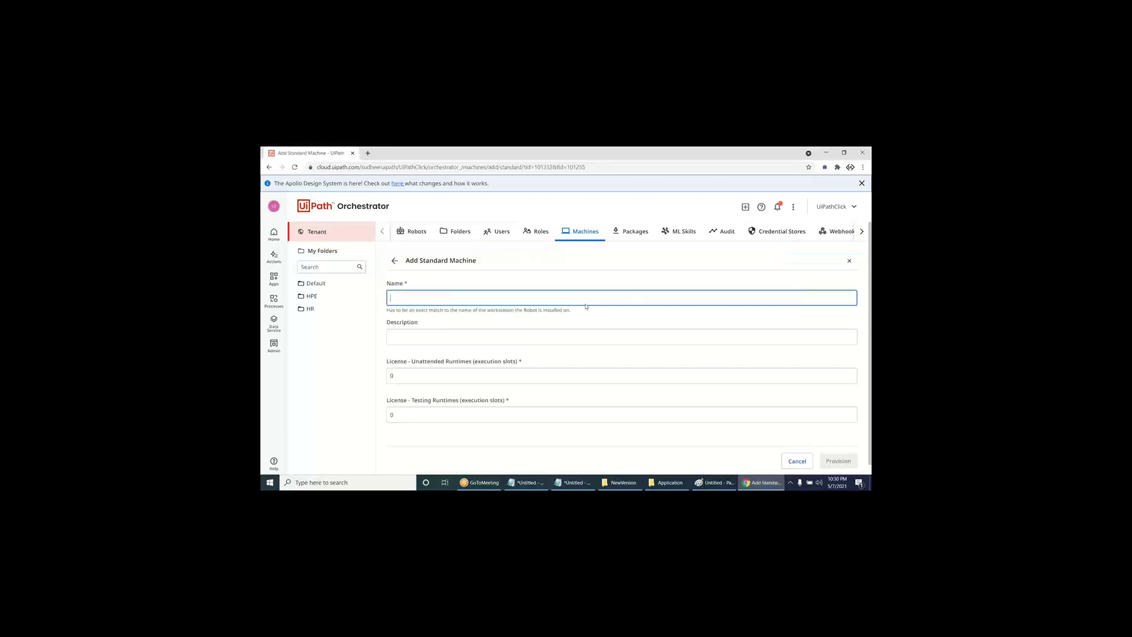
pyautogui.write('Weather_Time')
pyautogui.hotkey('ctrl', 'a')
pyautogui.press('BackSpace')
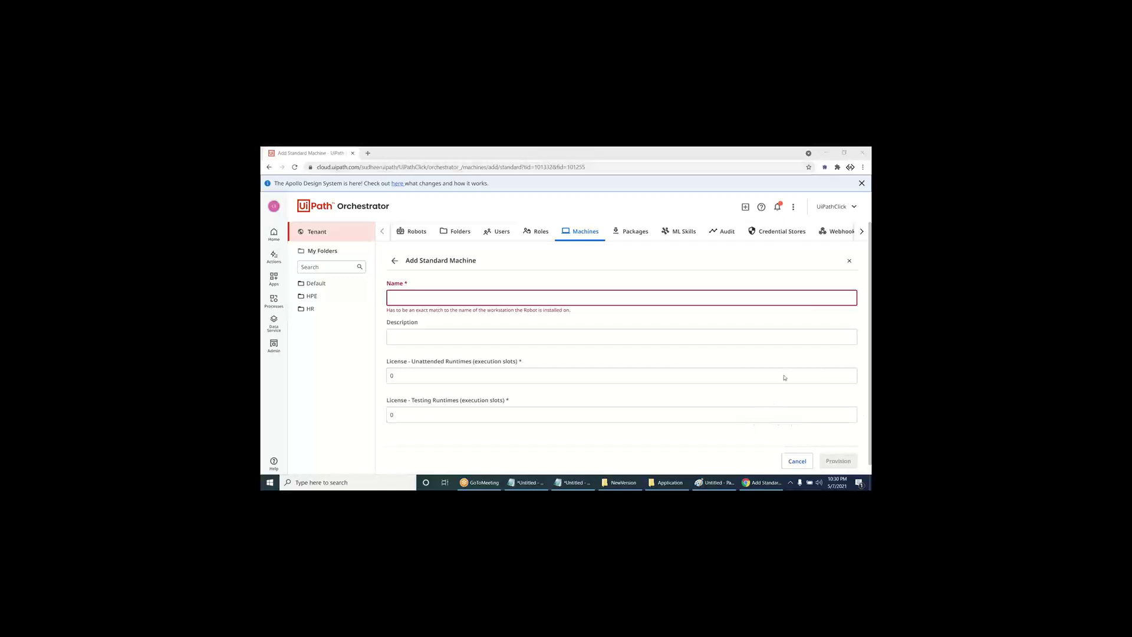
# - Paste this PC's machine name, set Unattended Runtimes to 1, and provision the machine
pyautogui.click(534, 297)
pyautogui.hotkey('ctrl', 'v')
pyautogui.click(460, 372)
pyautogui.press('BackSpace')
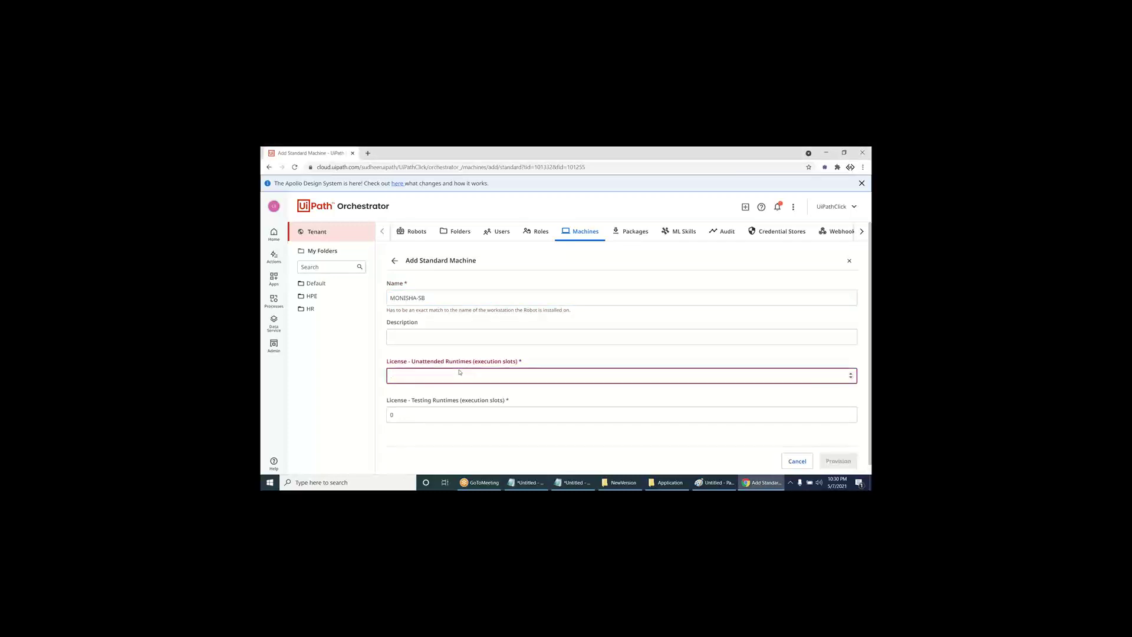
pyautogui.write('1')
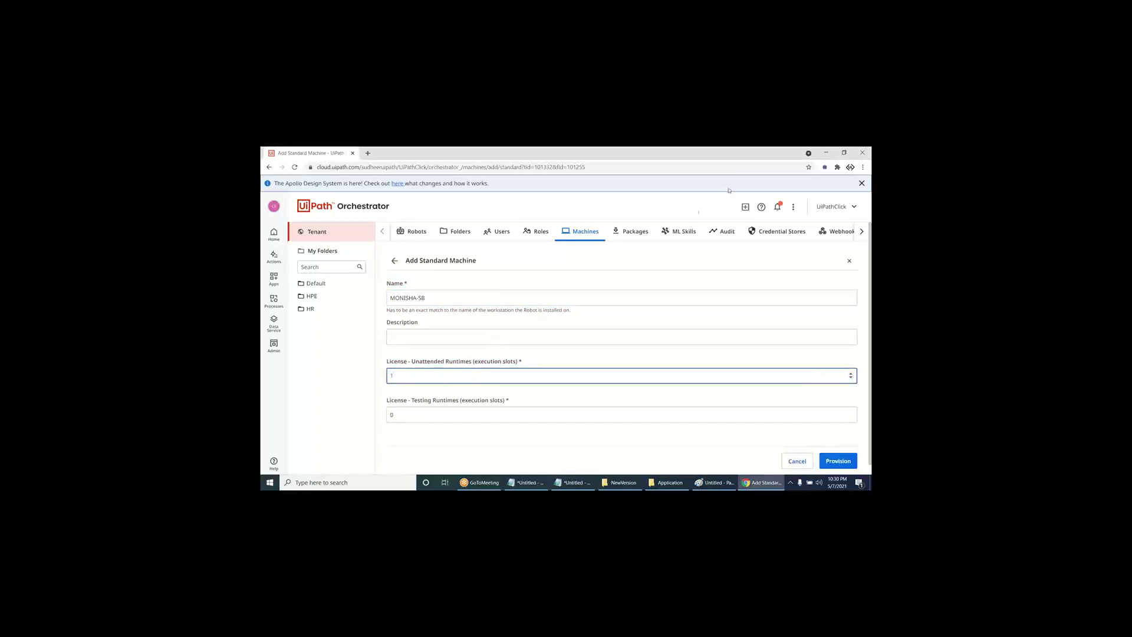
pyautogui.click(839, 461)
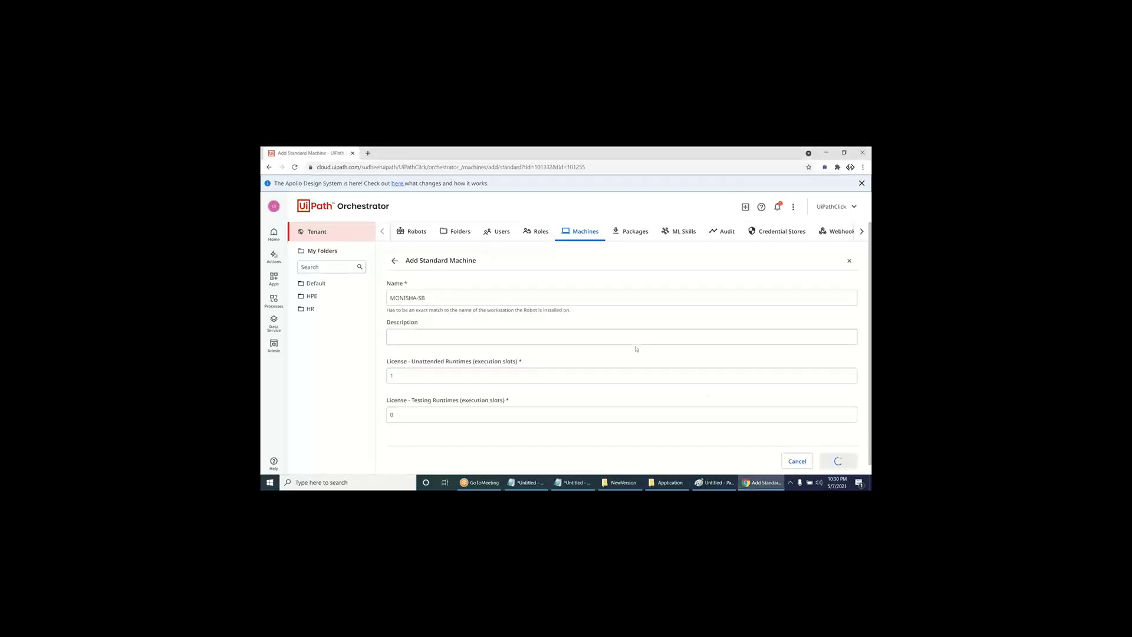
pyautogui.click(412, 231)
pyautogui.click(318, 284)
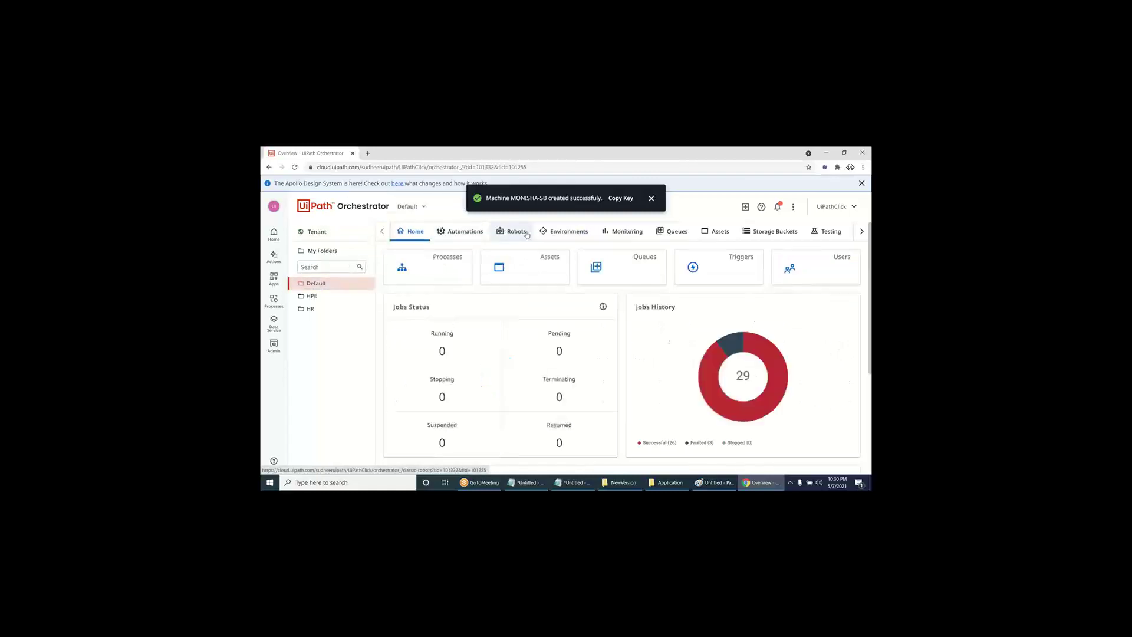
# - Start a new standard robot in the Default folder, assigned to the newly added machine
pyautogui.click(512, 236)
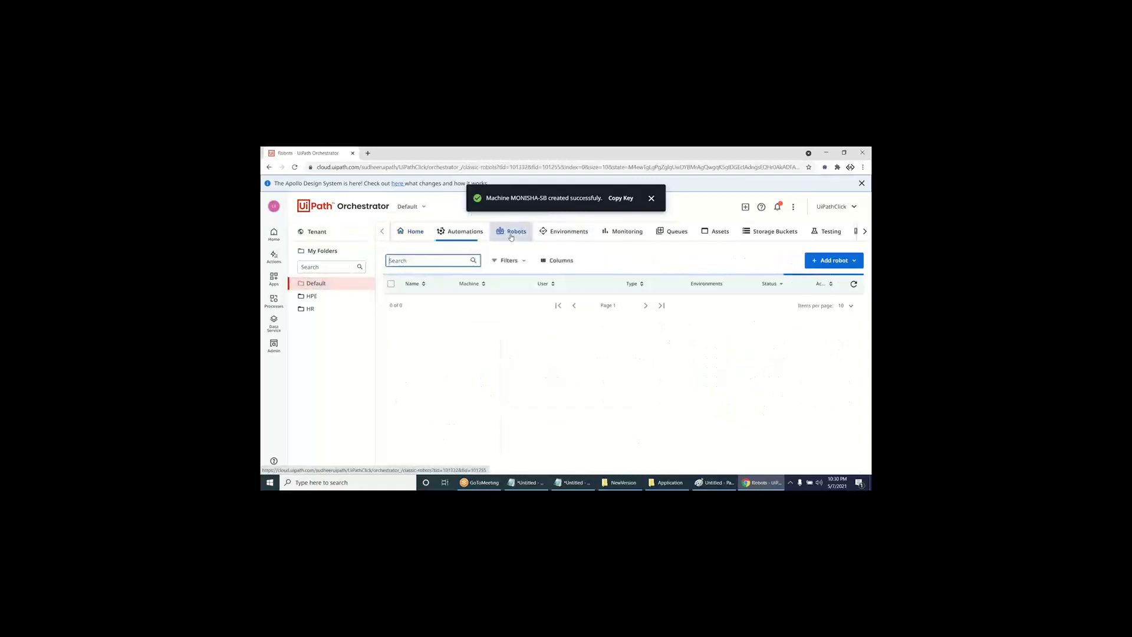
pyautogui.click(836, 261)
pyautogui.click(836, 277)
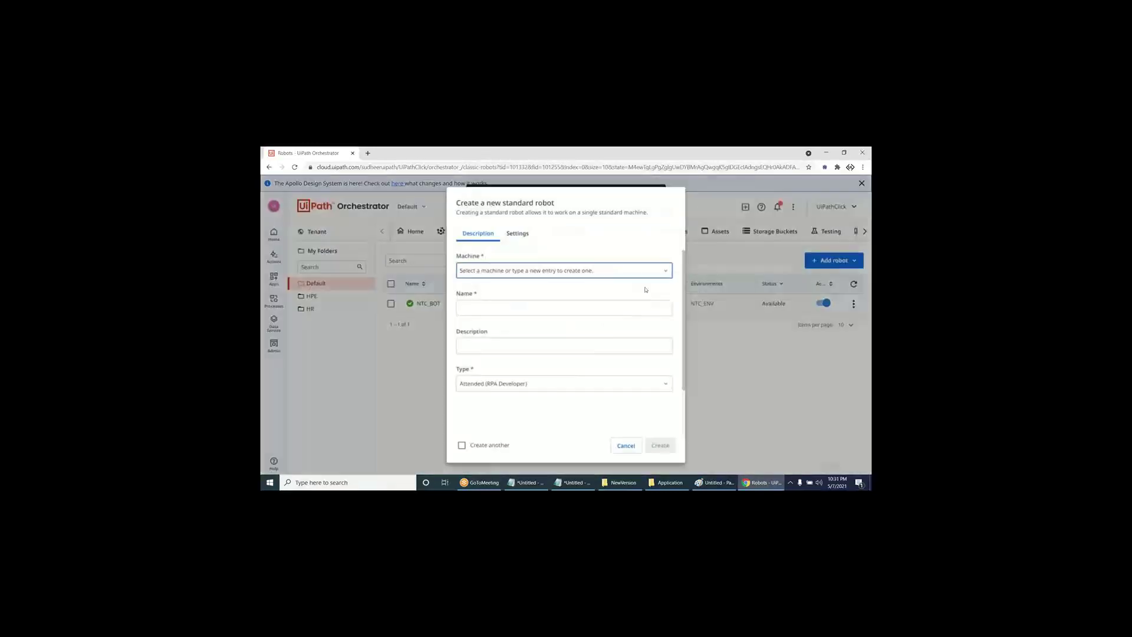
pyautogui.click(584, 270)
pyautogui.click(549, 323)
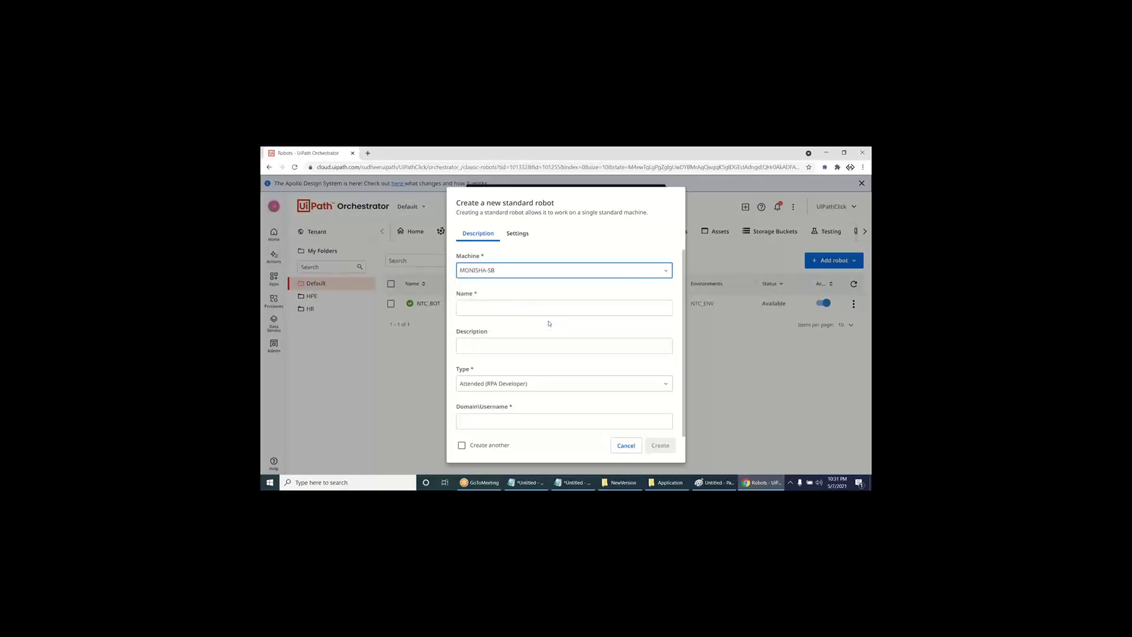
# - Enter the robot's name, set its type to Unattended, and move to the domain/username field
pyautogui.click(521, 307)
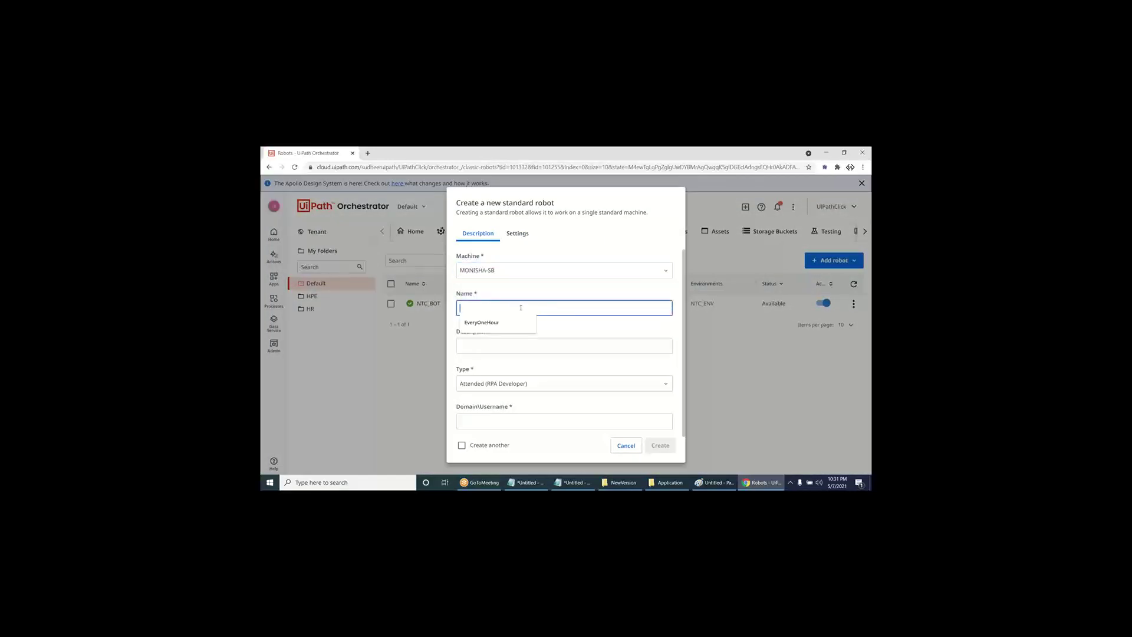
pyautogui.write('MonishaBo')
pyautogui.press('BackSpace')
pyautogui.press('BackSpace')
pyautogui.write('-BOs_Bo')
pyautogui.click(519, 383)
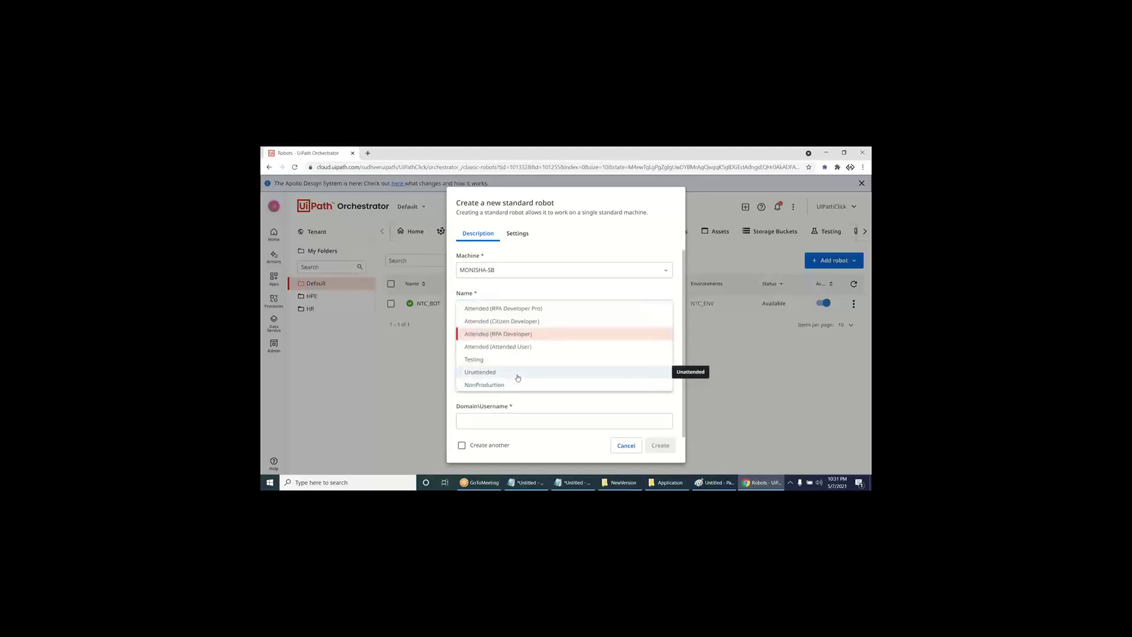
pyautogui.click(518, 375)
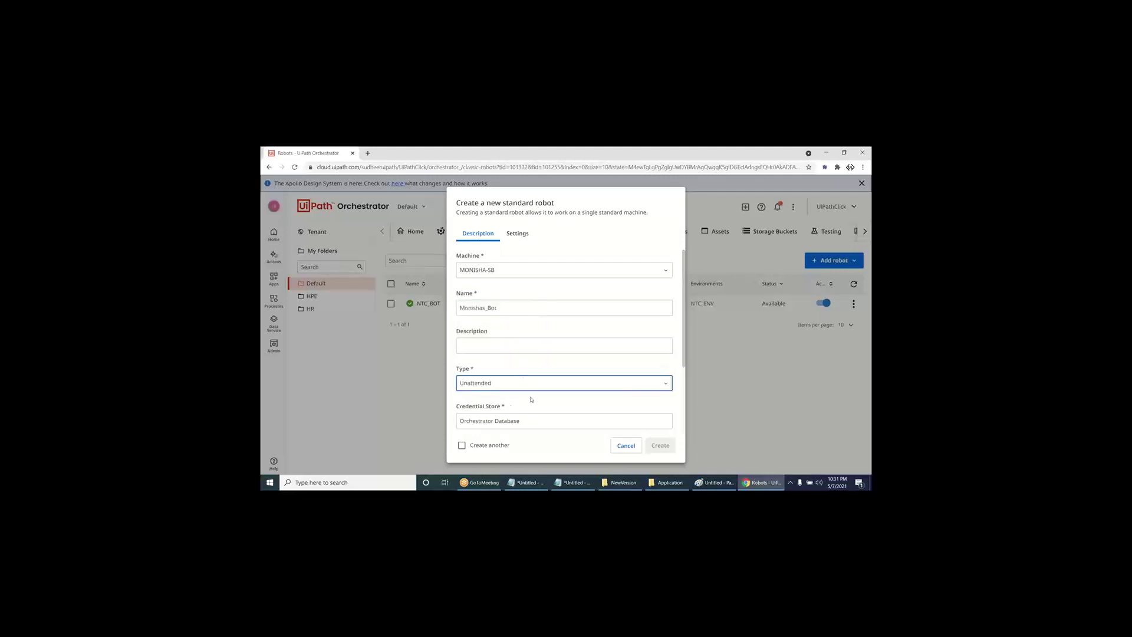
pyautogui.scroll(-2, 533, 410)
pyautogui.click(534, 343)
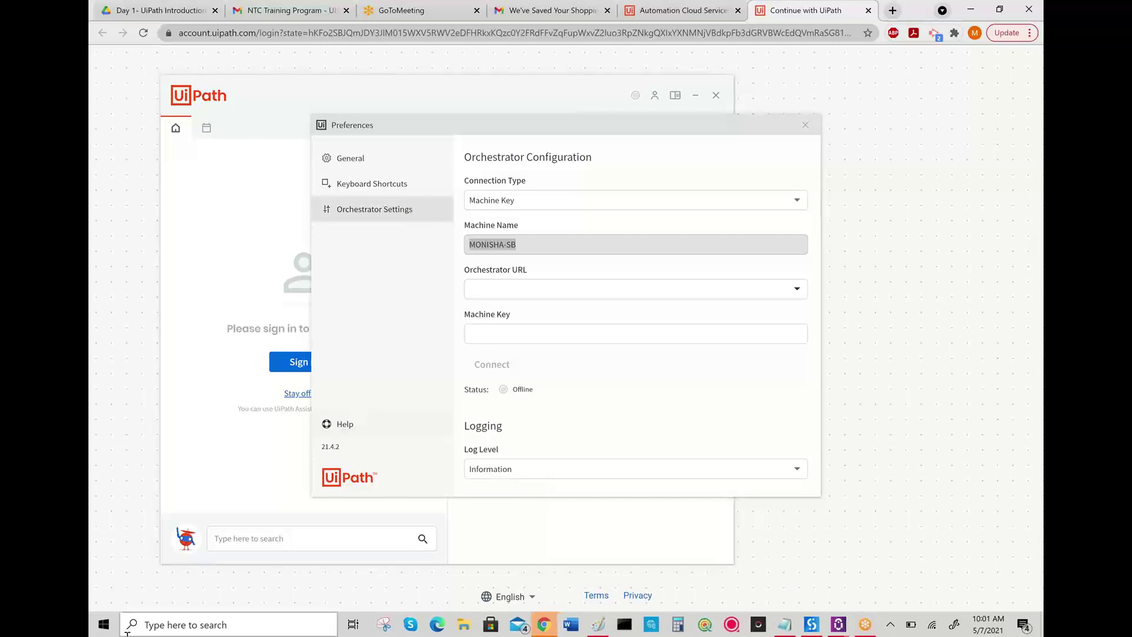
pyautogui.click(171, 624)
# - Run whoami in Command Prompt and copy the printed domain\username
pyautogui.write('cmd')
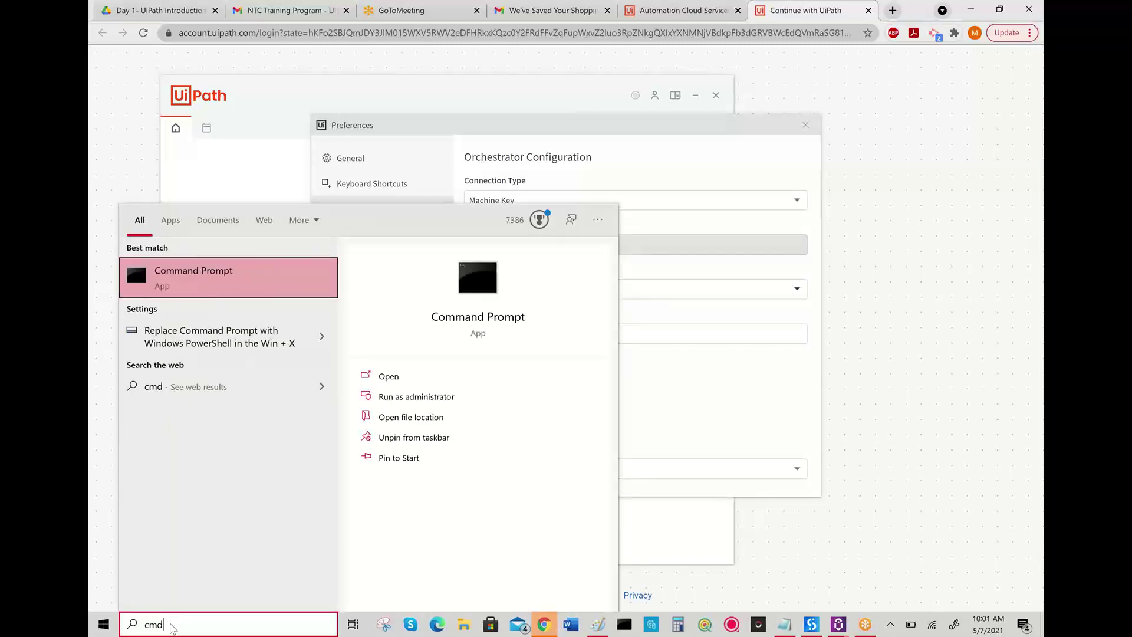
pyautogui.press('Return')
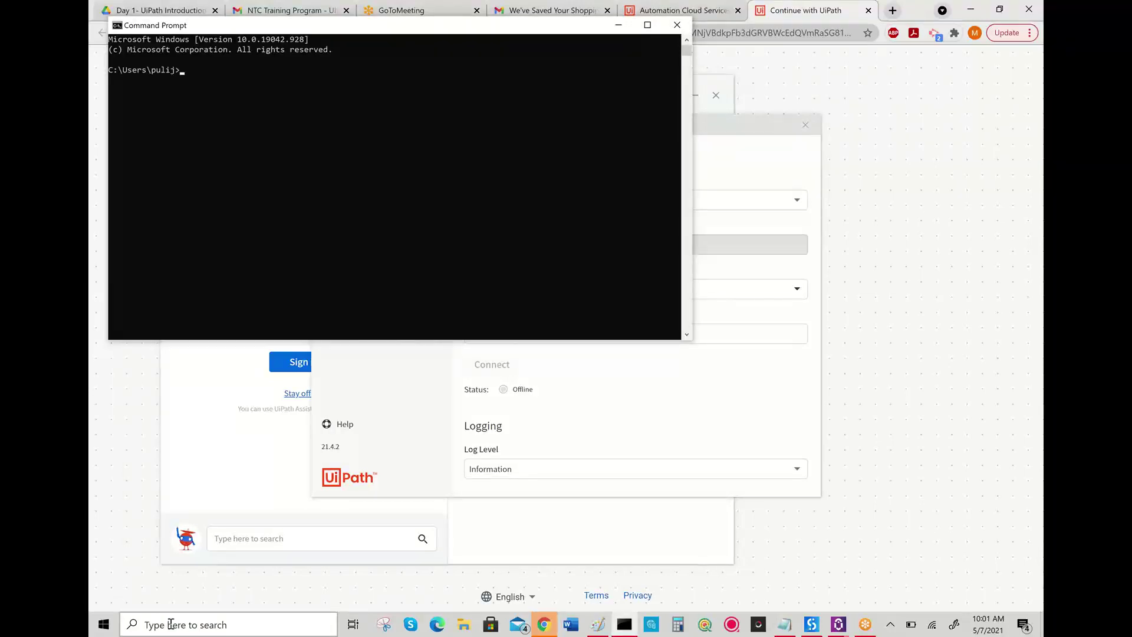
pyautogui.write('whoami')
pyautogui.press('Return')
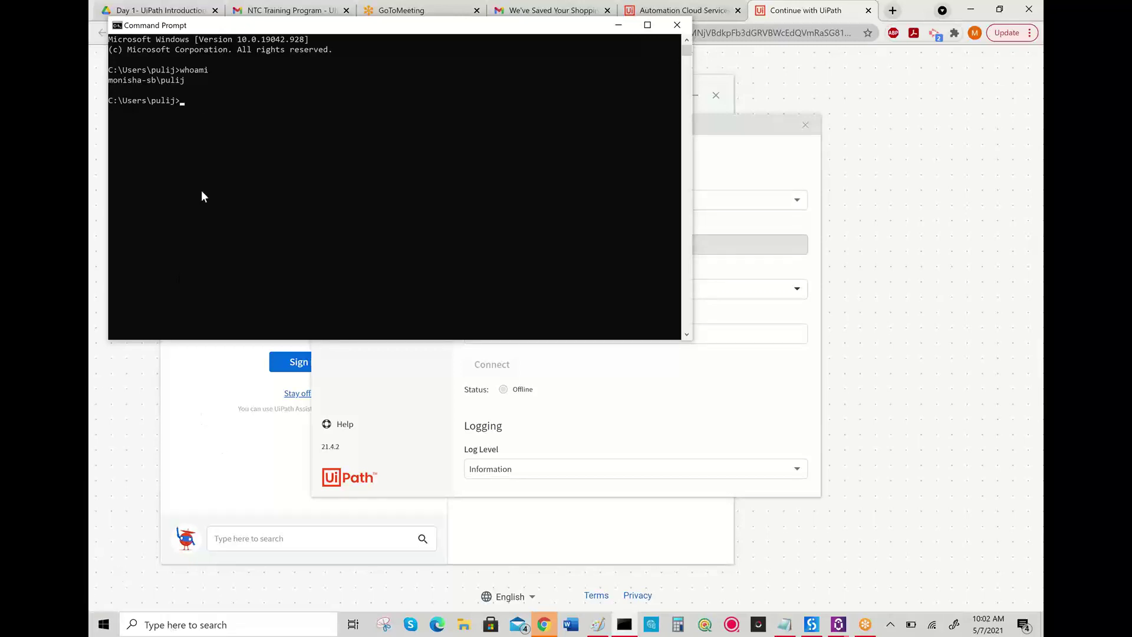
pyautogui.moveTo(193, 80); pyautogui.dragTo(109, 82)
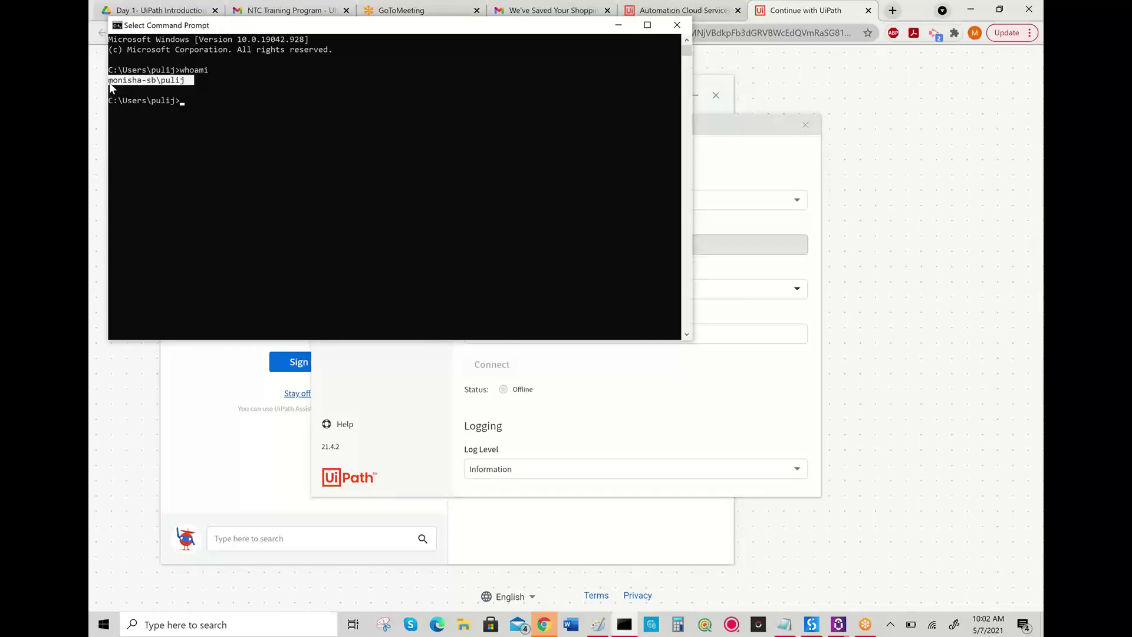
pyautogui.hotkey('ctrl', 'c')
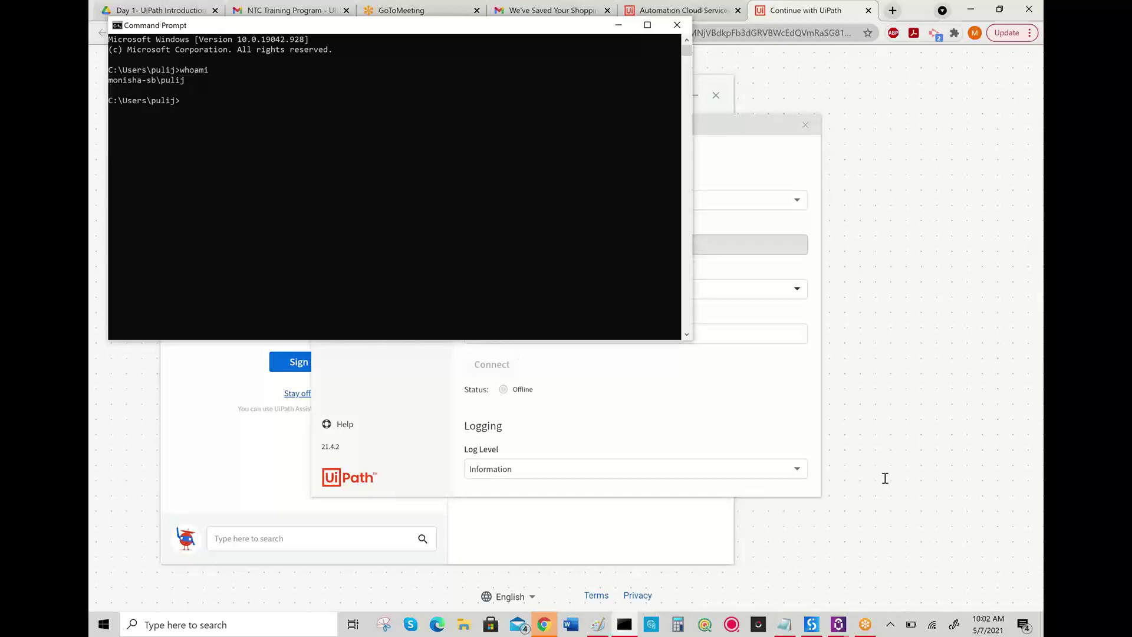
pyautogui.click(885, 478)
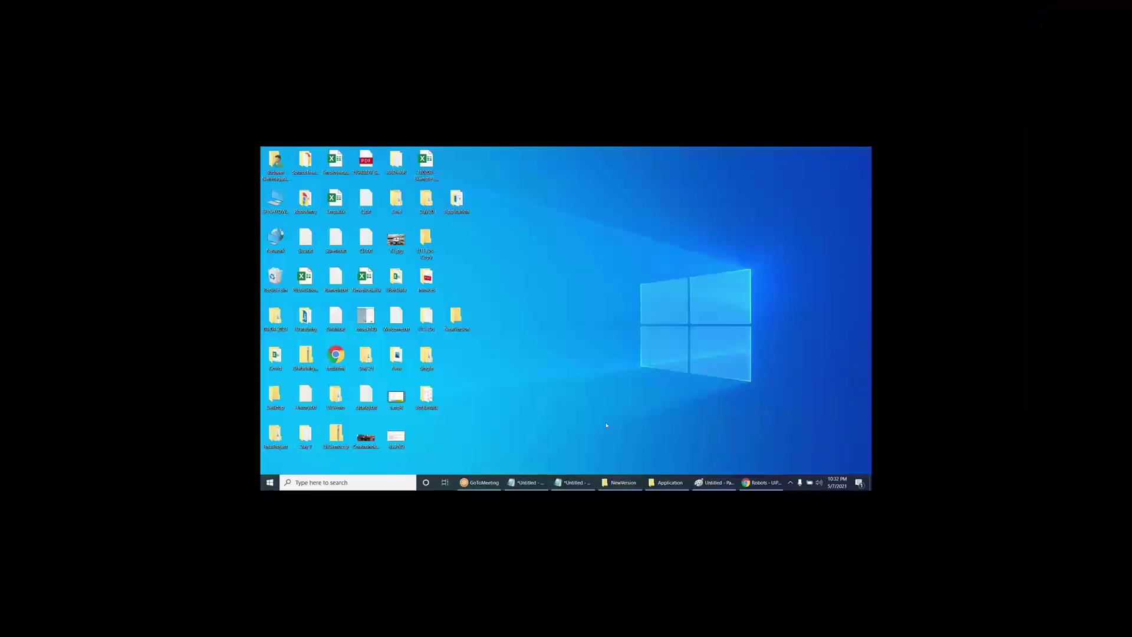
# - Paste the domain\username, enter the Windows account password, and create the unattended robot
pyautogui.click(744, 482)
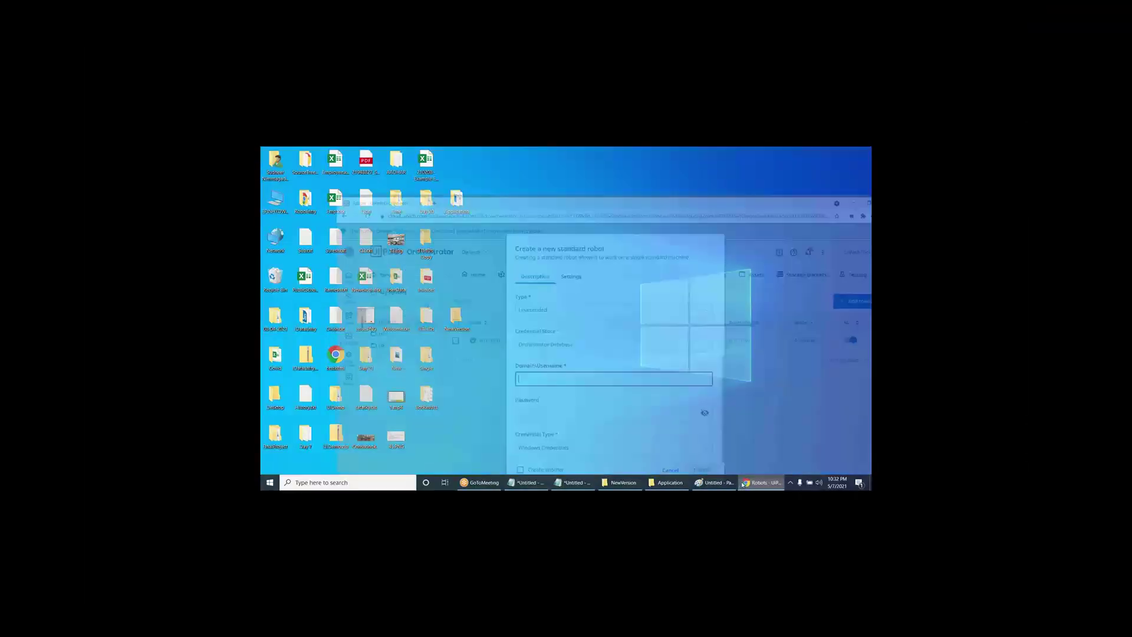
pyautogui.hotkey('ctrl', 'v')
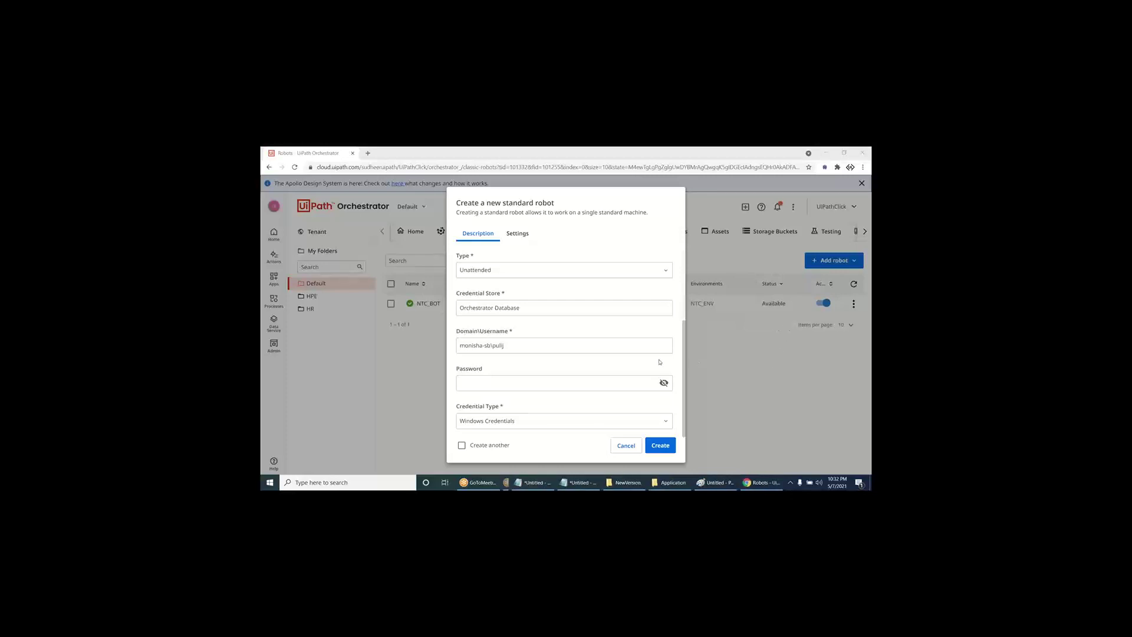
pyautogui.moveTo(747, 484)
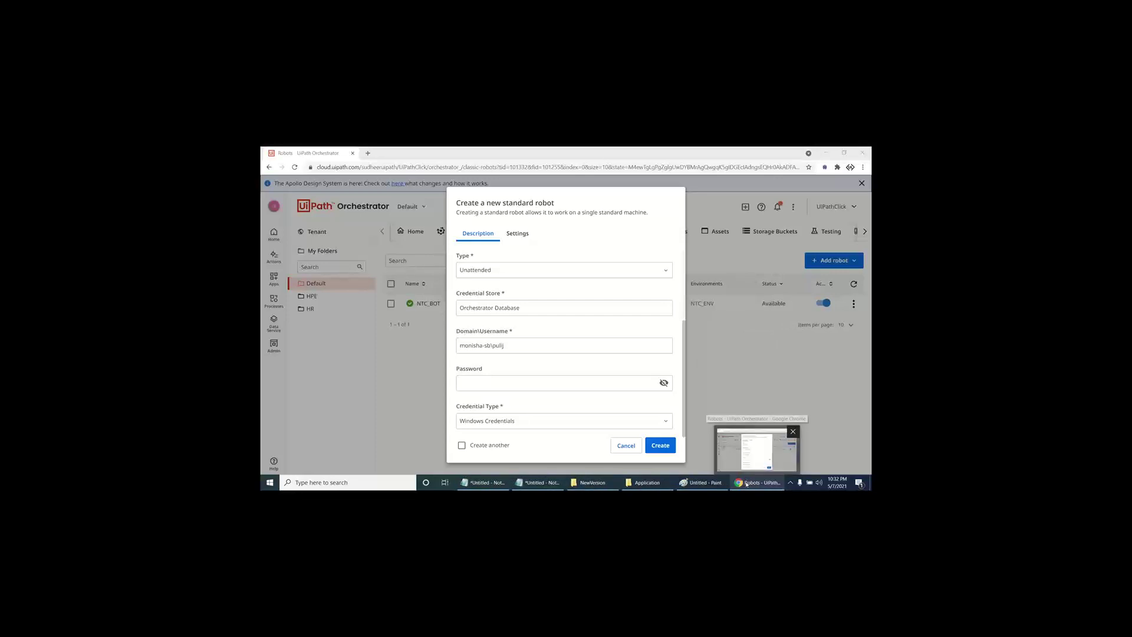
pyautogui.click(609, 381)
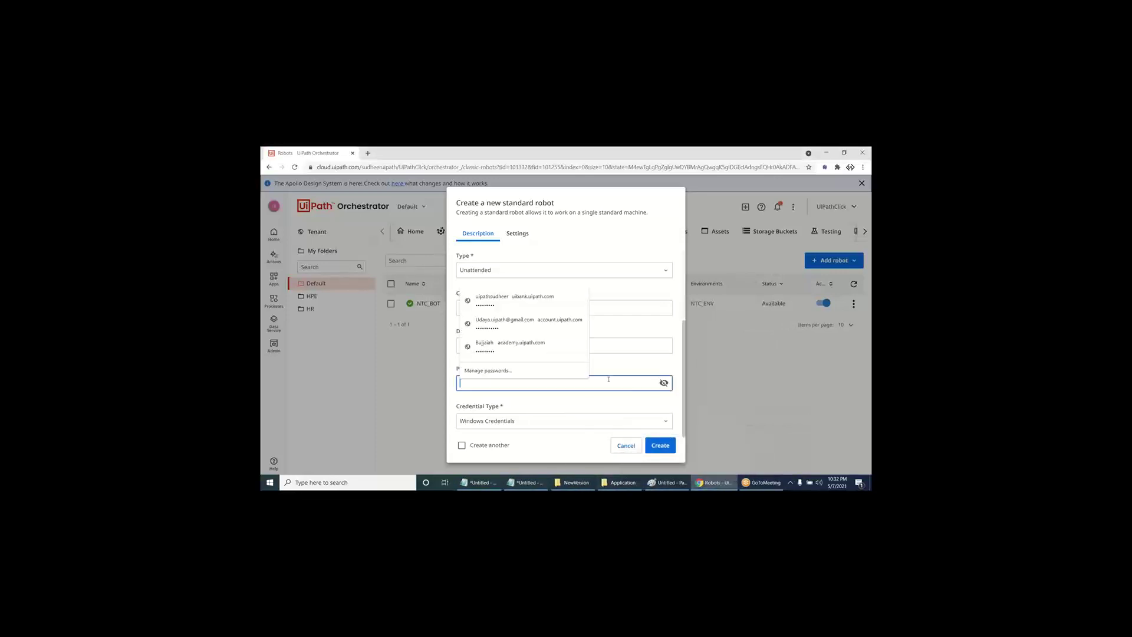
pyautogui.write('•')
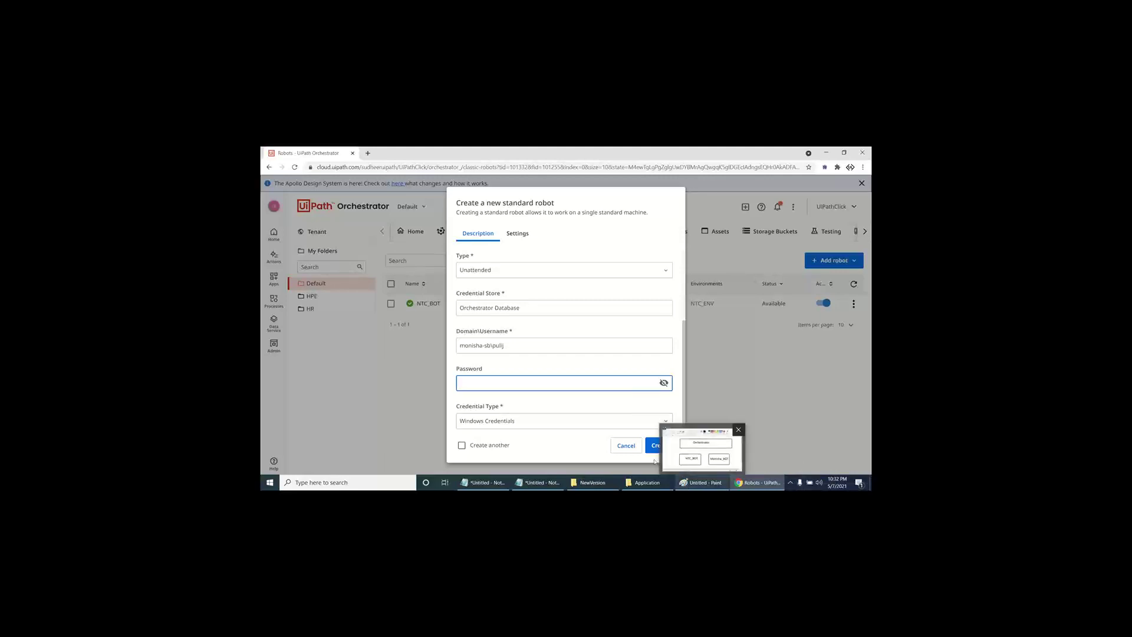
pyautogui.click(506, 382)
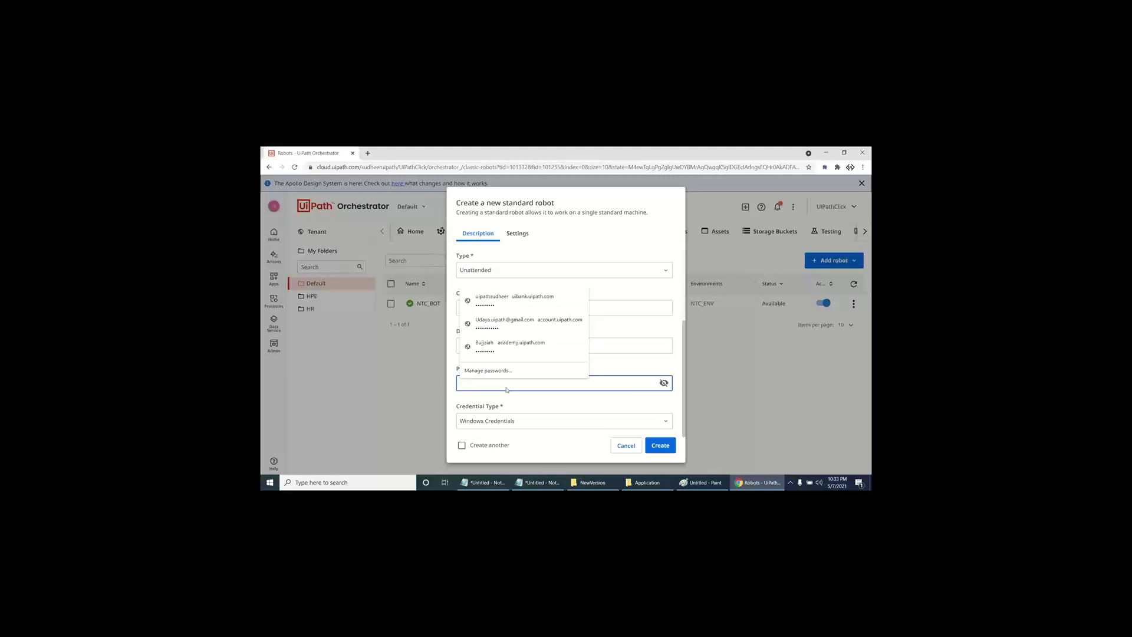
pyautogui.write('p')
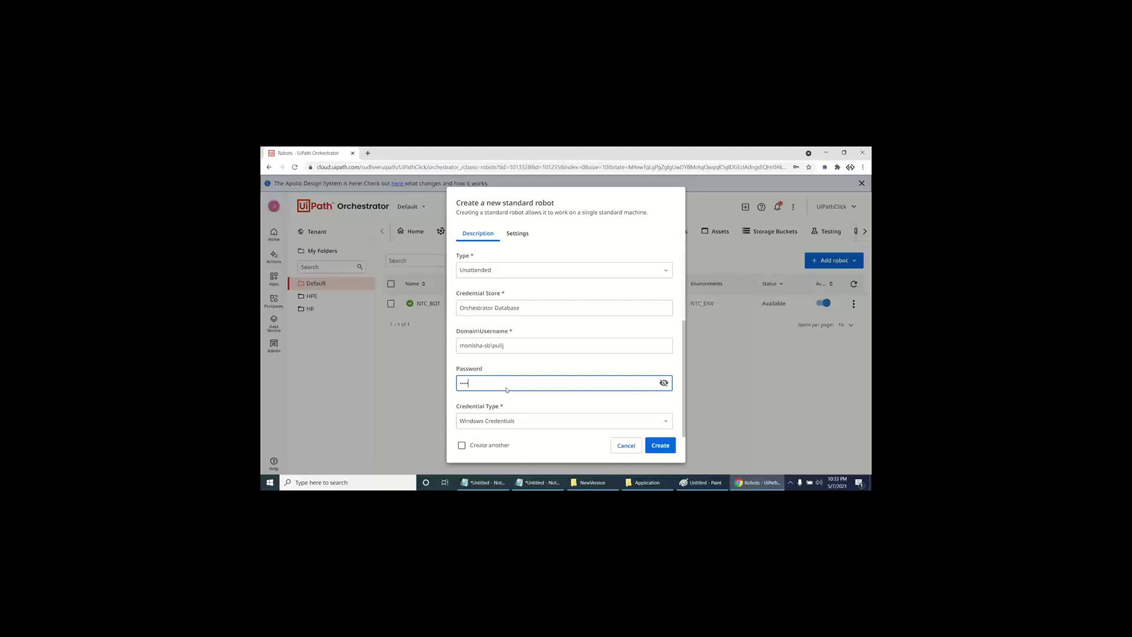
pyautogui.write('•')
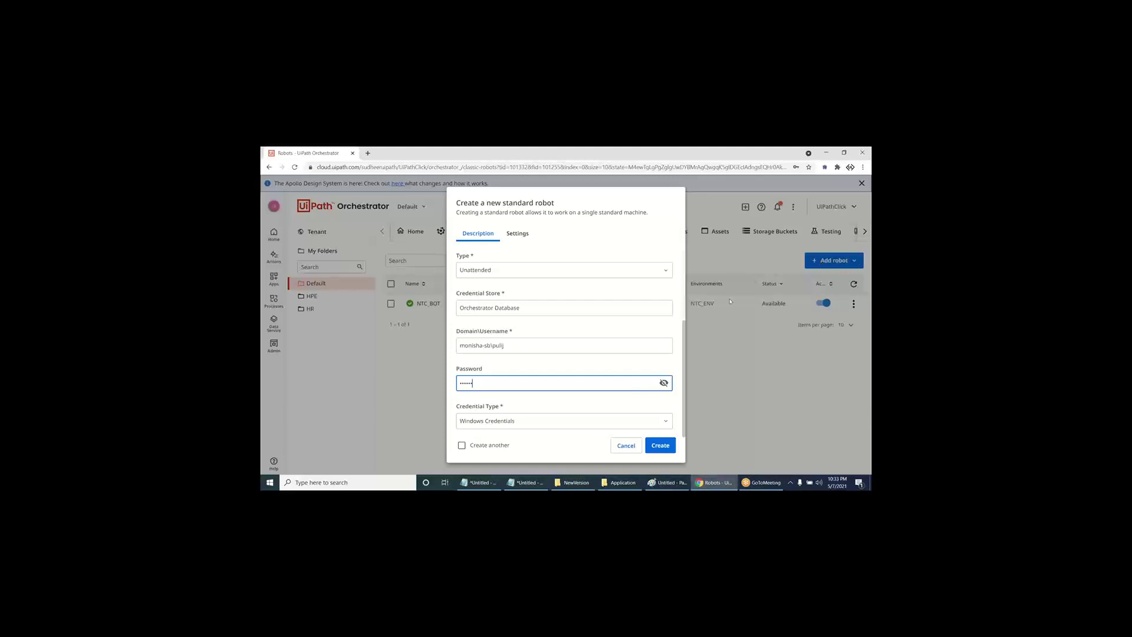
pyautogui.click(657, 447)
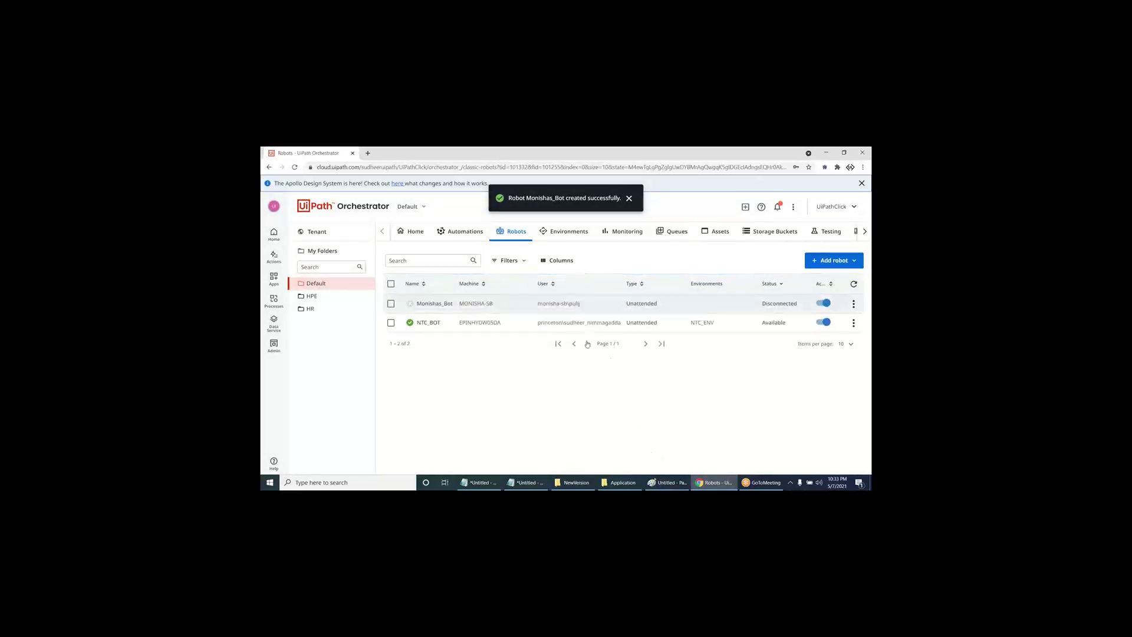
# - Copy the new machine's key from the tenant Machines list, then copy the base Orchestrator URL
pyautogui.click(317, 231)
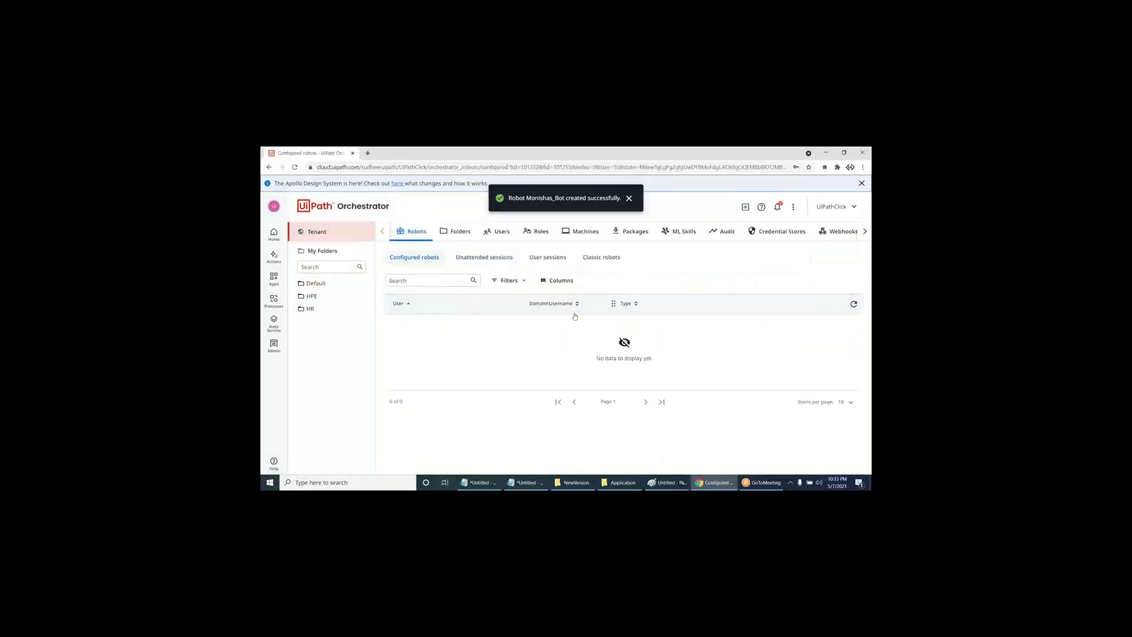
pyautogui.click(580, 232)
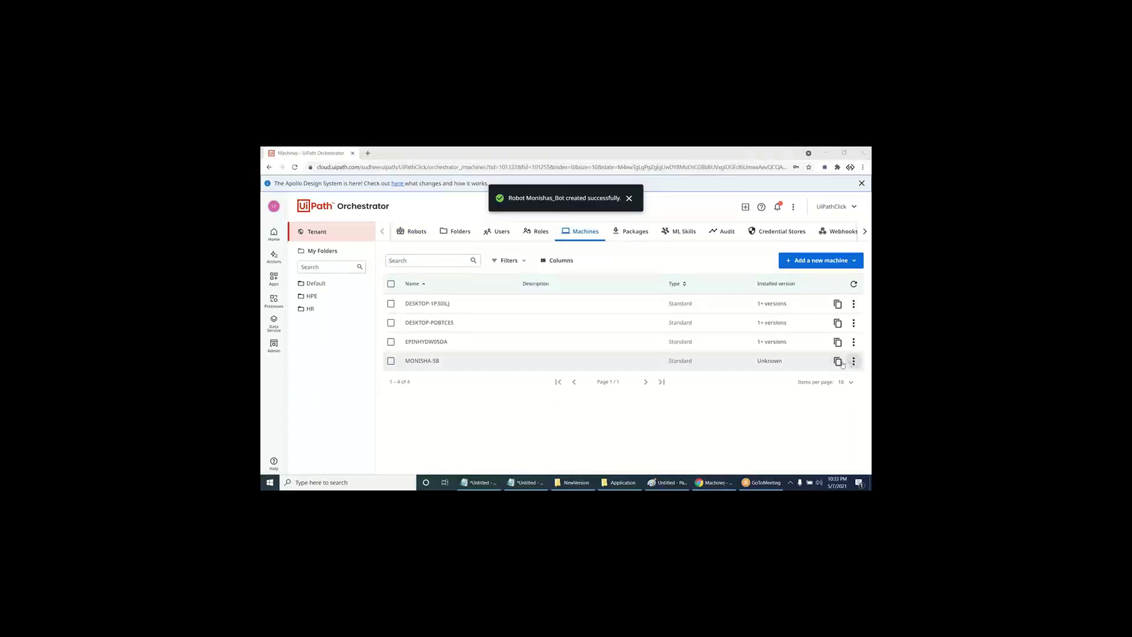
pyautogui.click(838, 362)
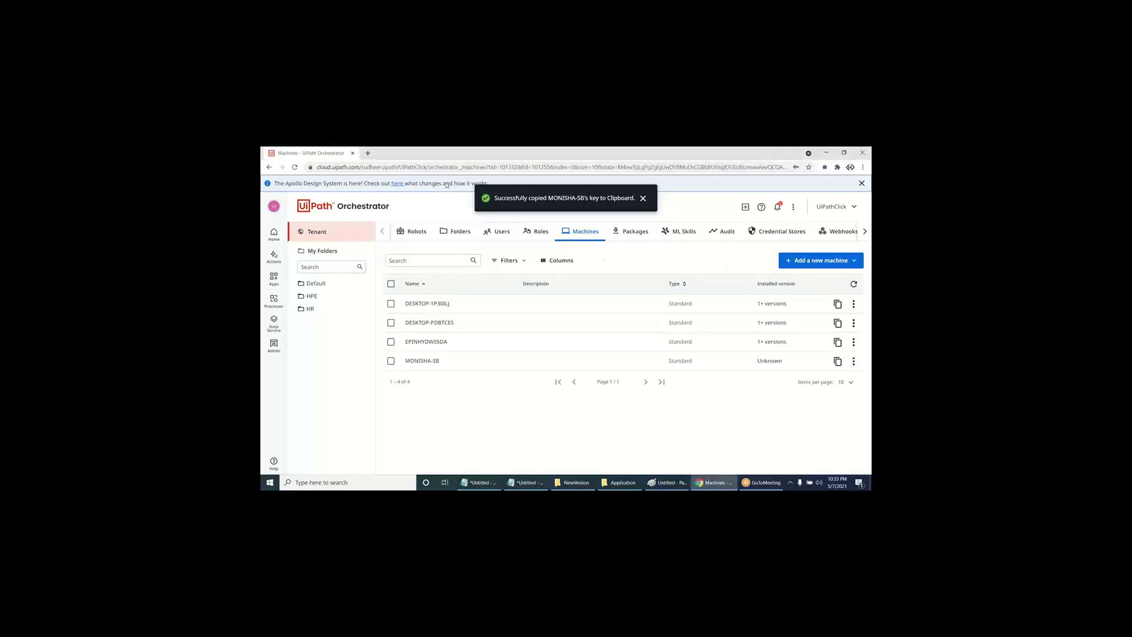
pyautogui.click(436, 167)
pyautogui.click(455, 168)
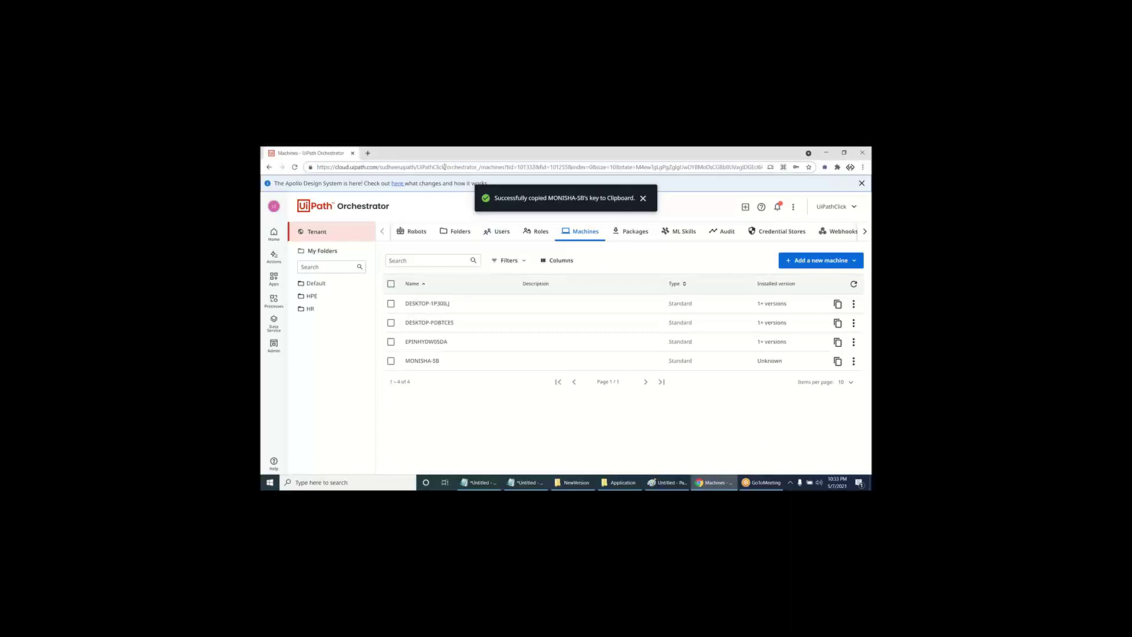
pyautogui.moveTo(445, 168); pyautogui.dragTo(262, 164)
pyautogui.click(776, 448)
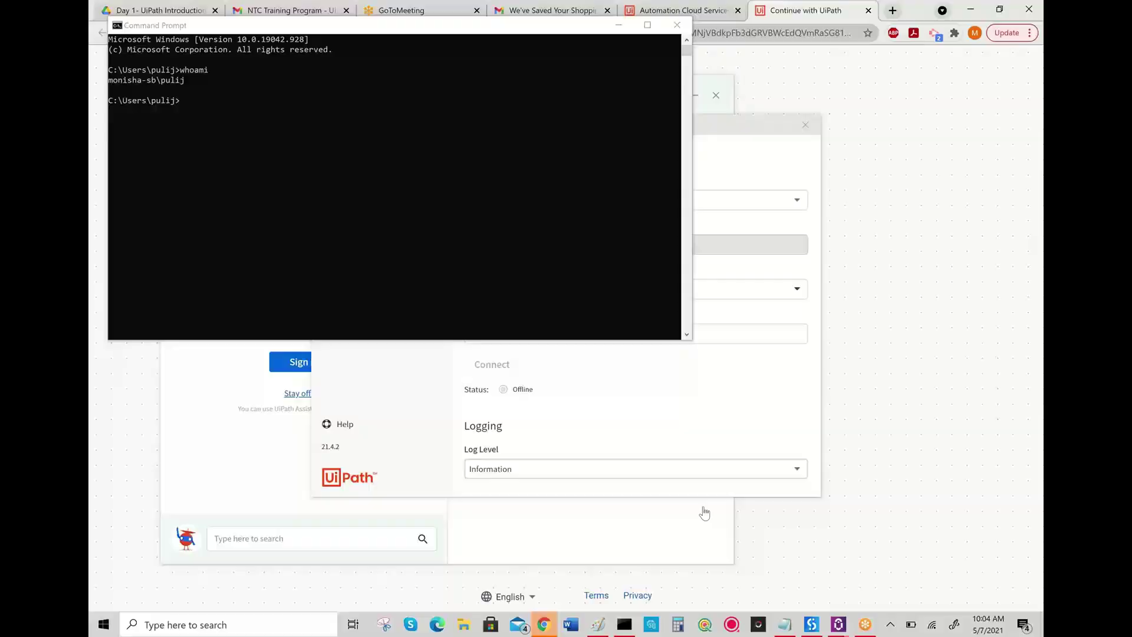
# - Paste the machine key and the tenant Orchestrator URL into the Assistant's Orchestrator settings
pyautogui.click(617, 26)
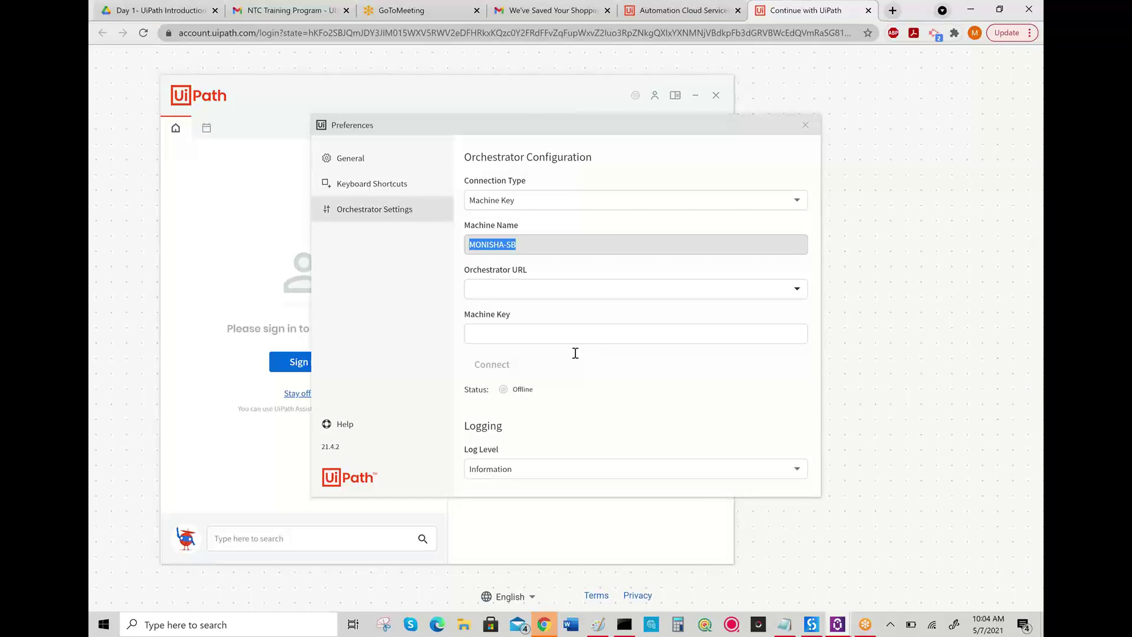
pyautogui.click(499, 334)
pyautogui.hotkey('ctrl', 'v')
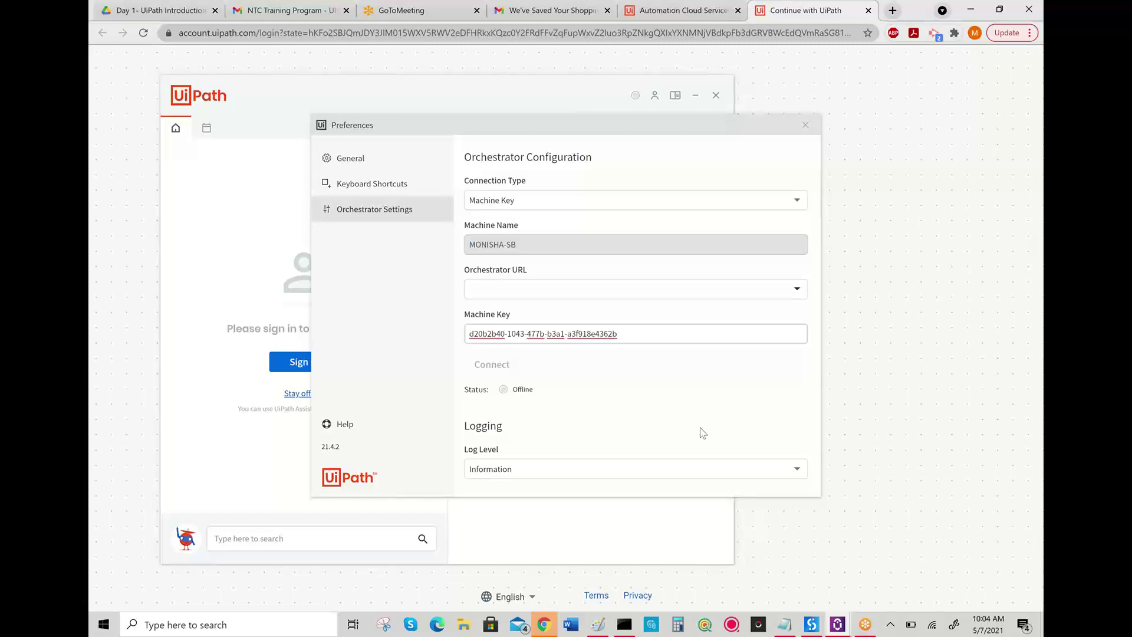
pyautogui.click(856, 424)
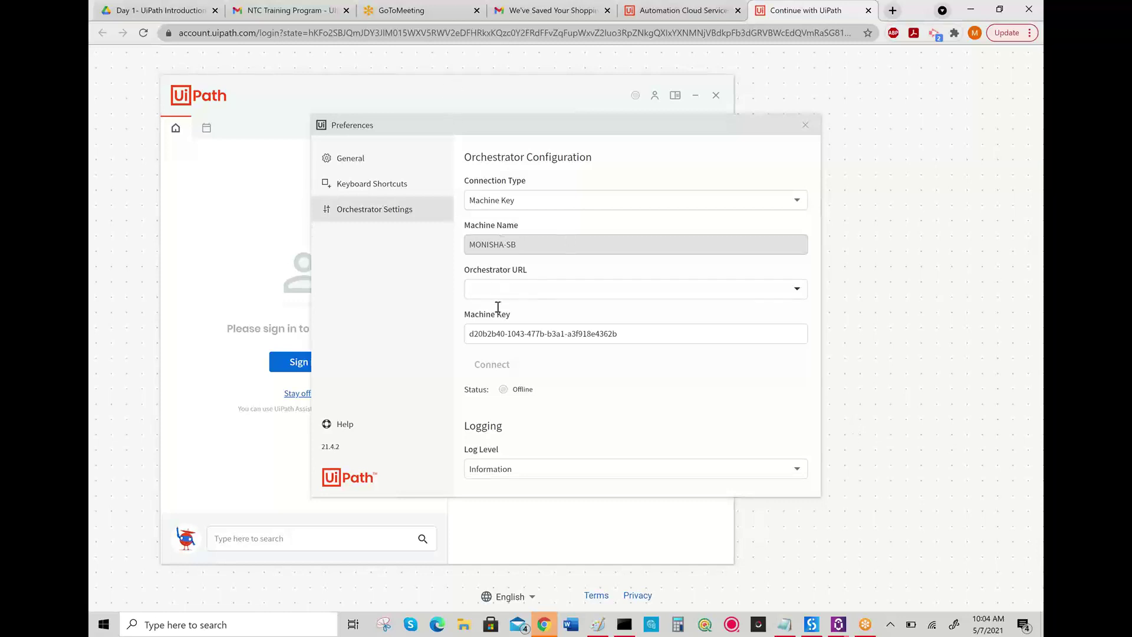
pyautogui.click(495, 288)
pyautogui.hotkey('ctrl', 'v')
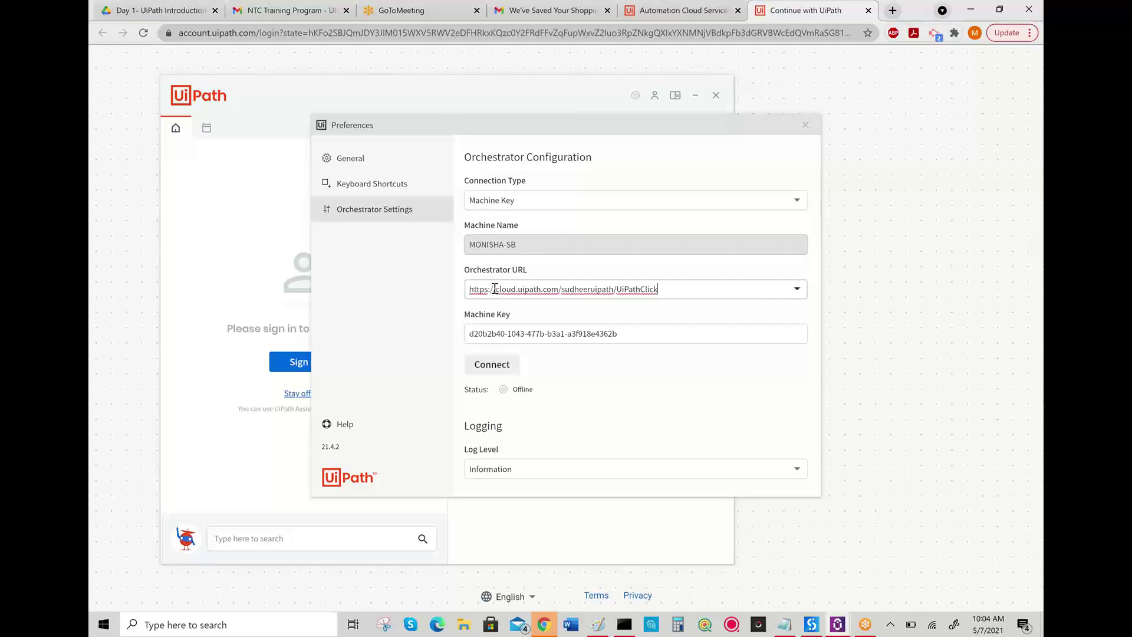
# - Connect the Assistant to Orchestrator, reaching Connected, Unlicensed, then close the settings
pyautogui.click(487, 373)
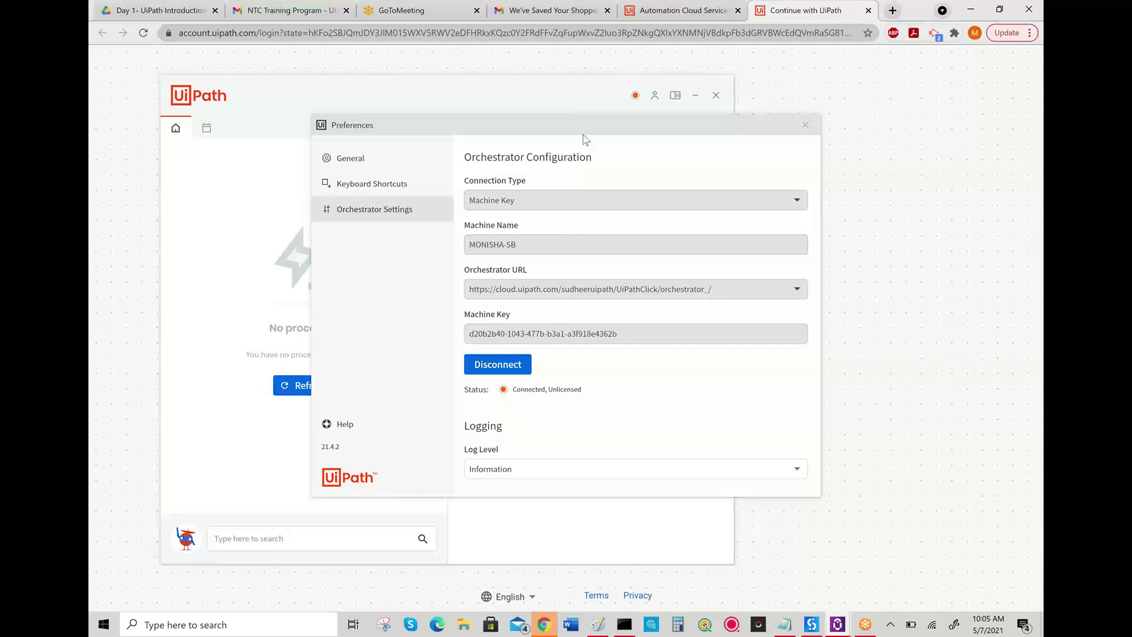
pyautogui.moveTo(575, 130); pyautogui.dragTo(495, 134)
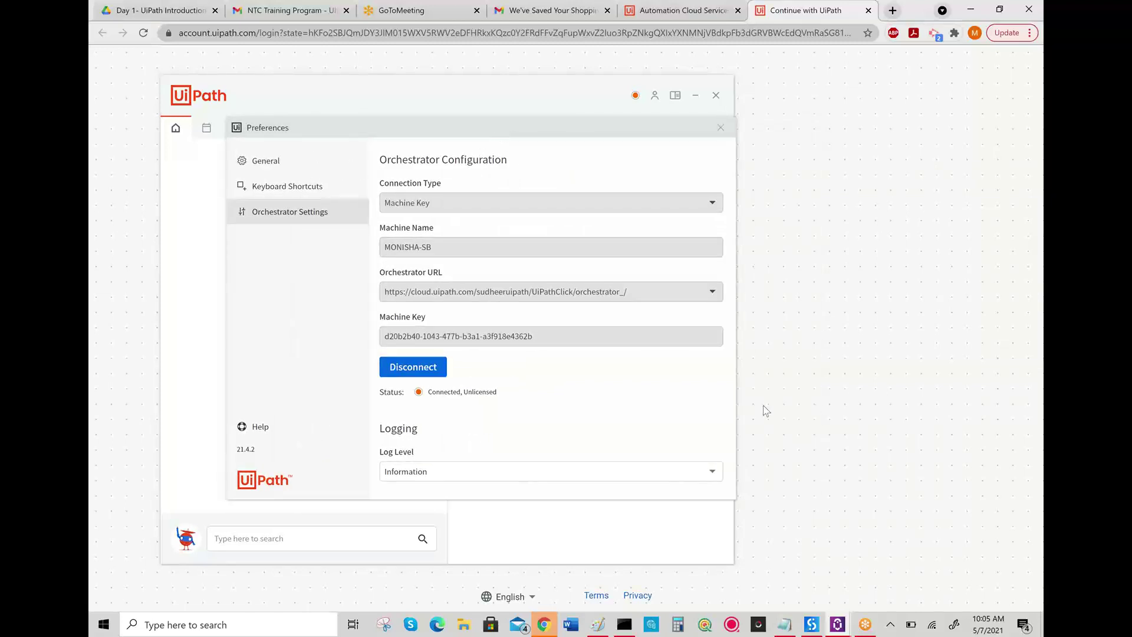
pyautogui.click(721, 128)
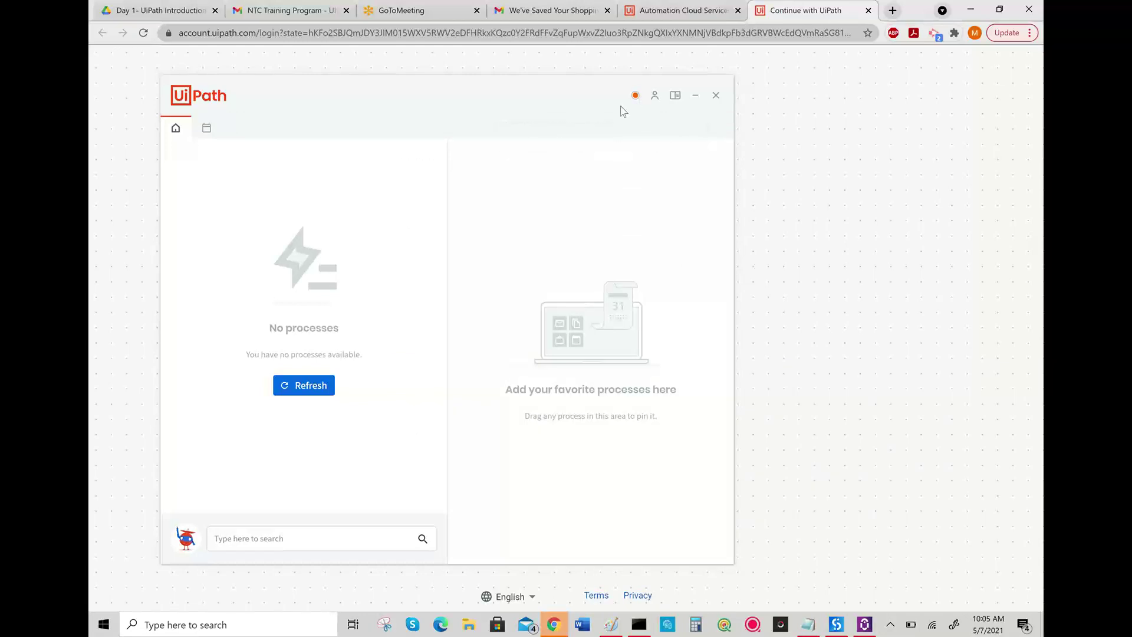
# - Close UiPath Assistant and relaunch it by searching 'uipa' from the Start menu
pyautogui.click(717, 96)
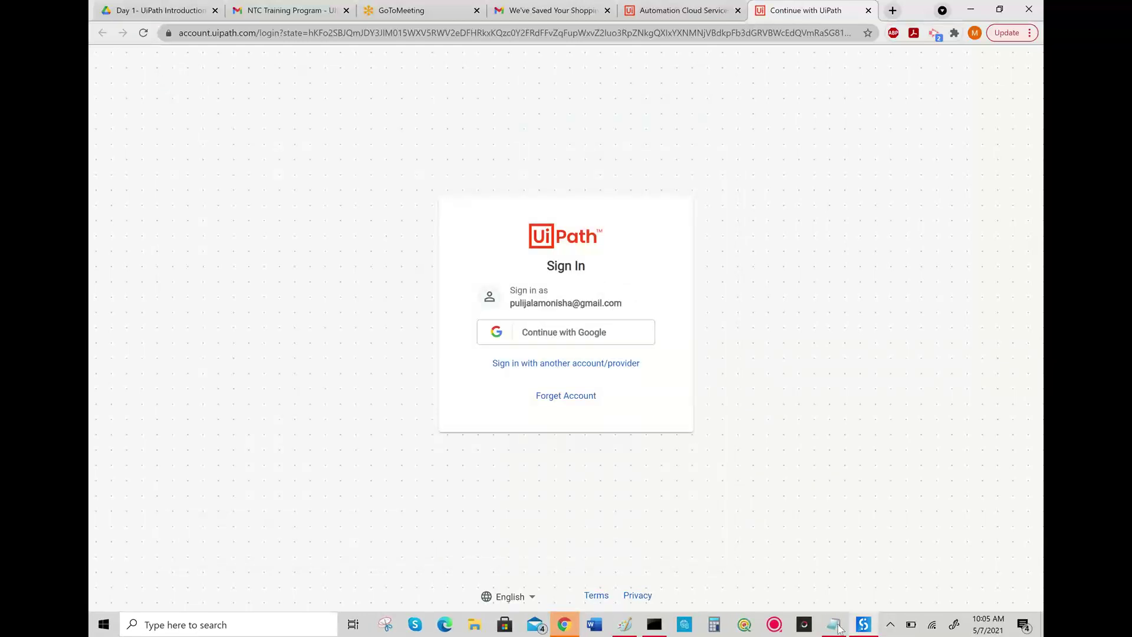
pyautogui.click(837, 626)
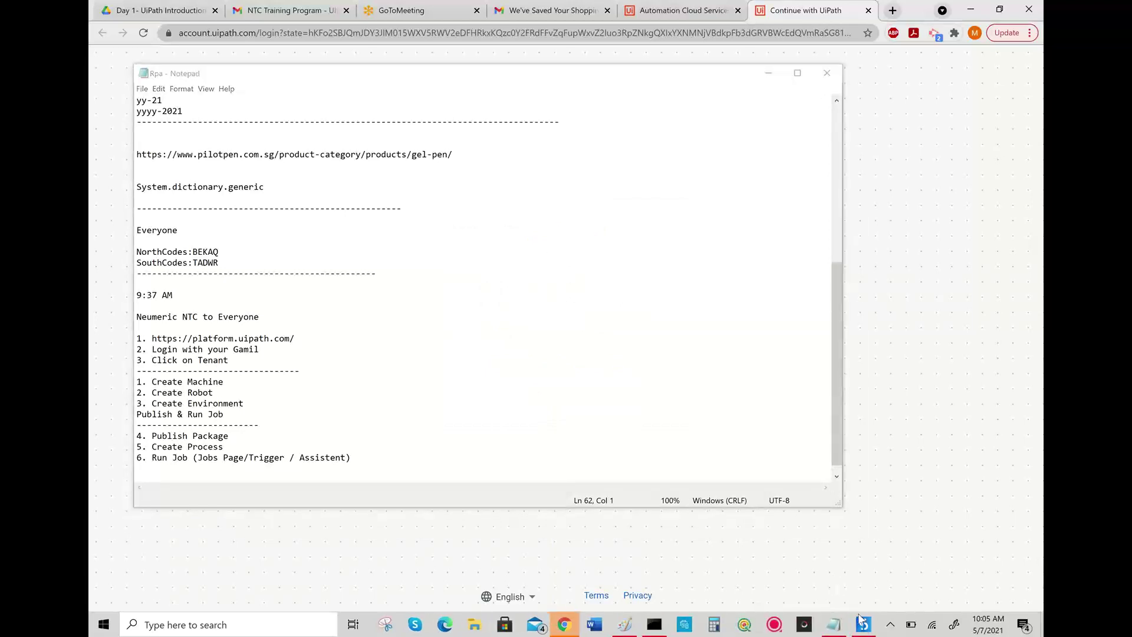
pyautogui.moveTo(875, 629)
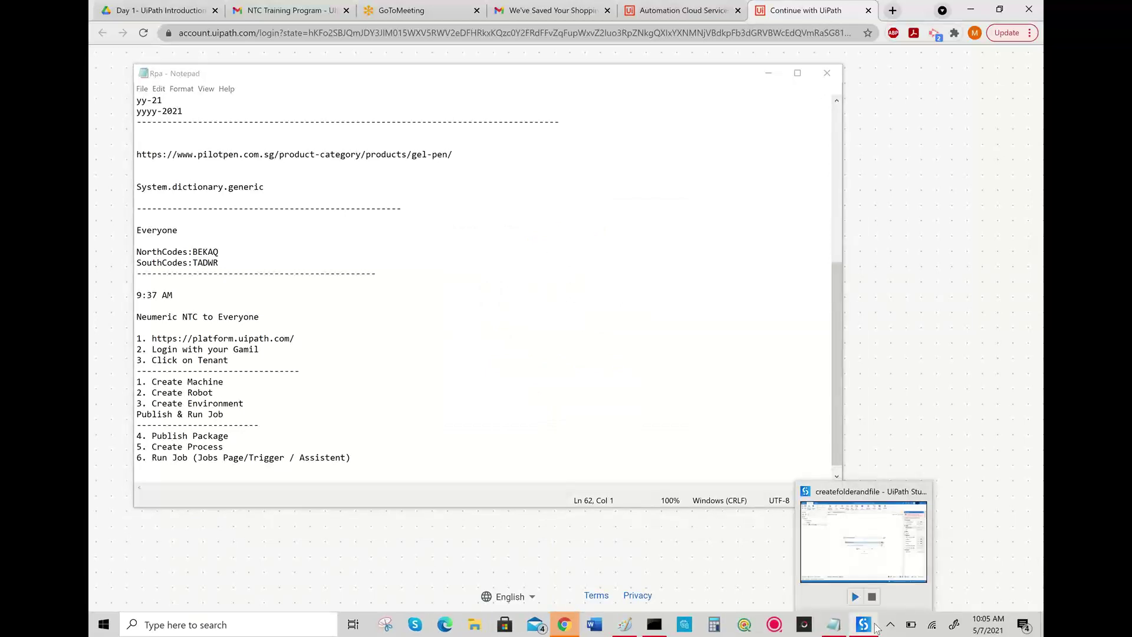
pyautogui.moveTo(874, 608)
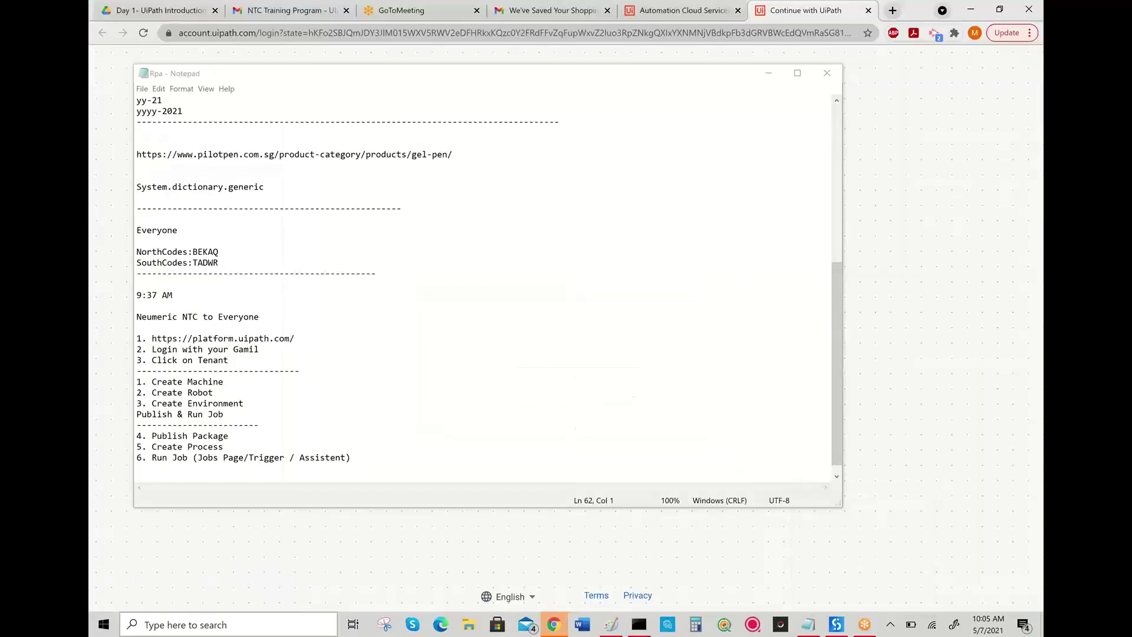
pyautogui.click(107, 623)
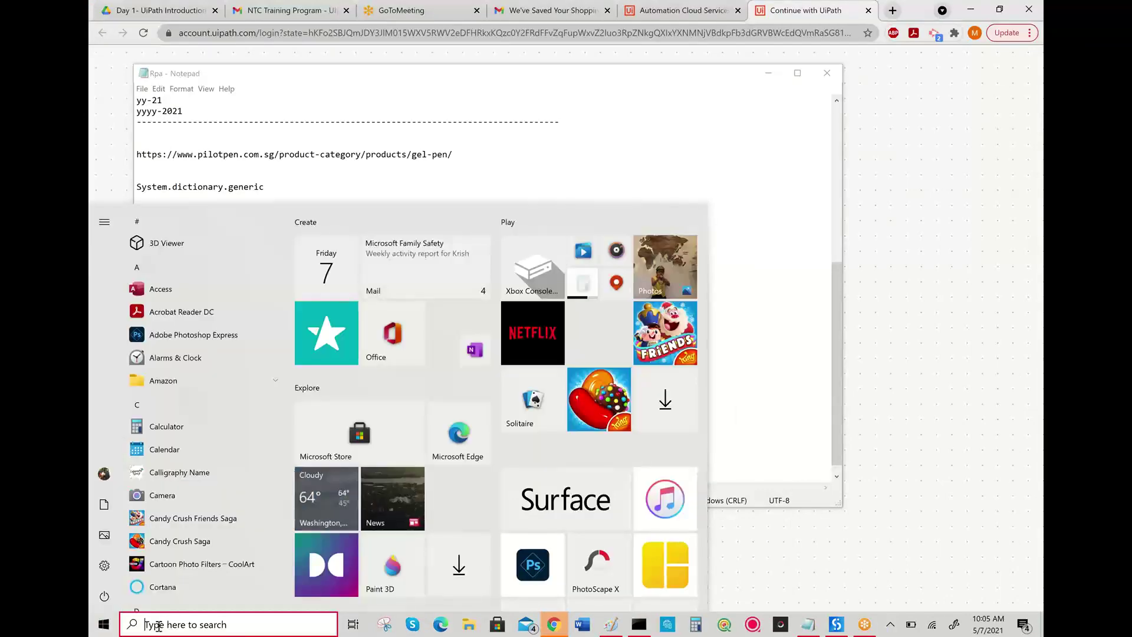
pyautogui.click(158, 625)
pyautogui.write('uipa')
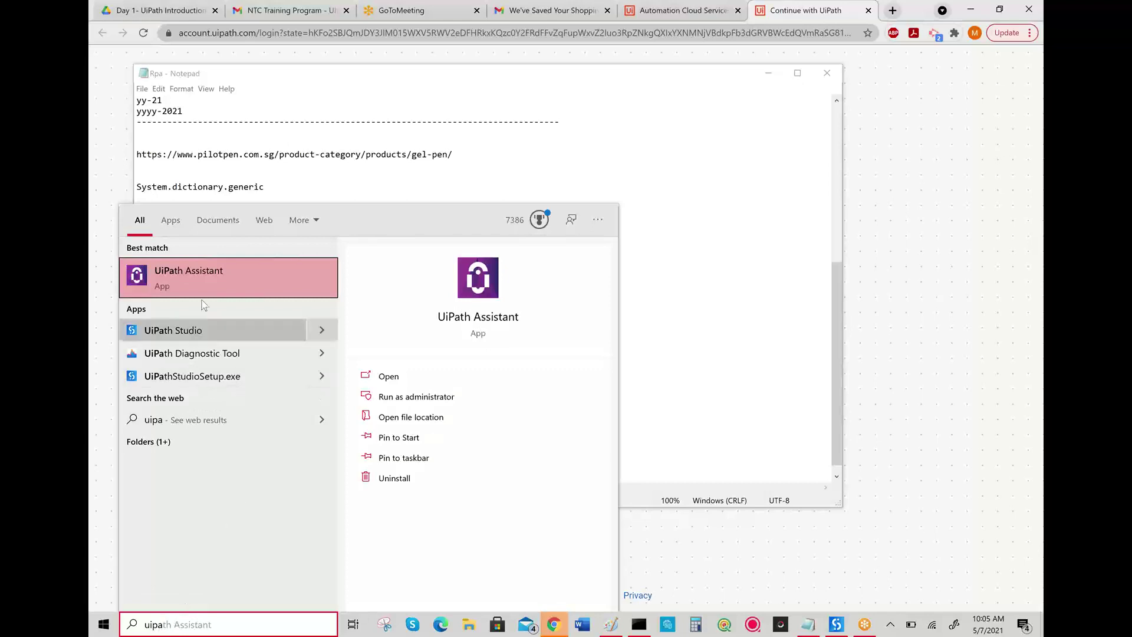
pyautogui.click(210, 278)
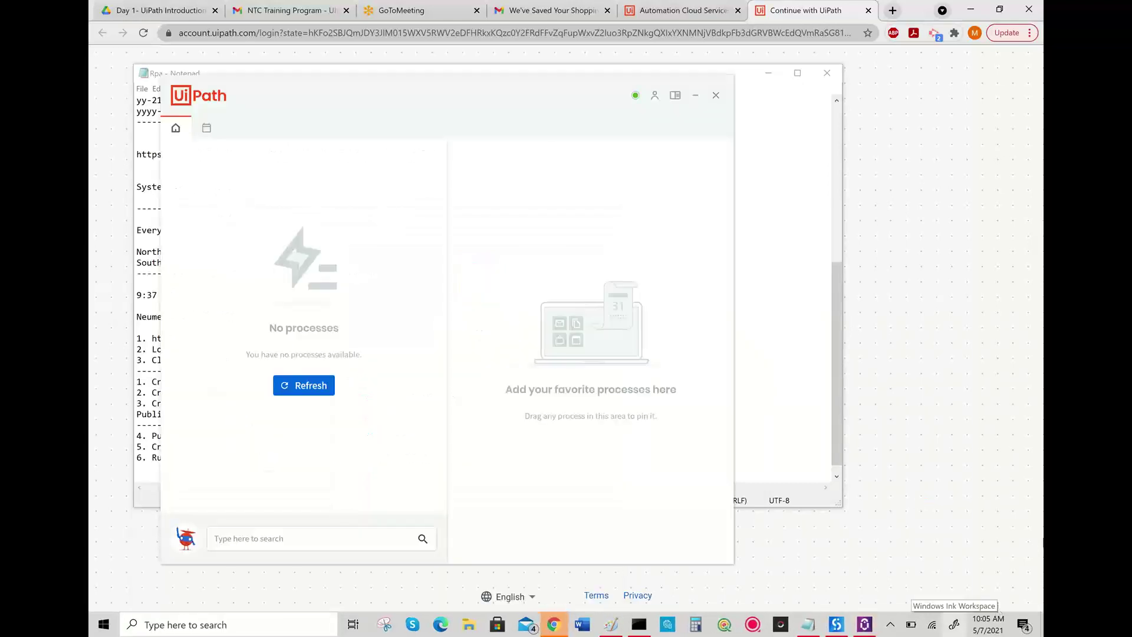
# - Open the Assistant preferences at the Orchestrator connection settings
pyautogui.click(655, 97)
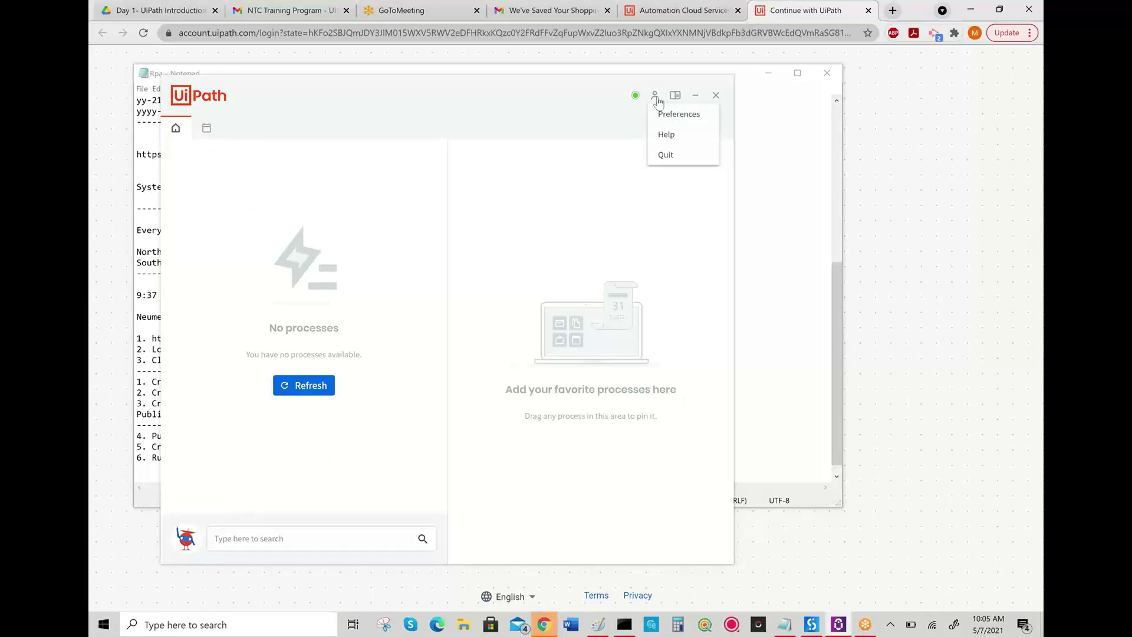
pyautogui.click(660, 113)
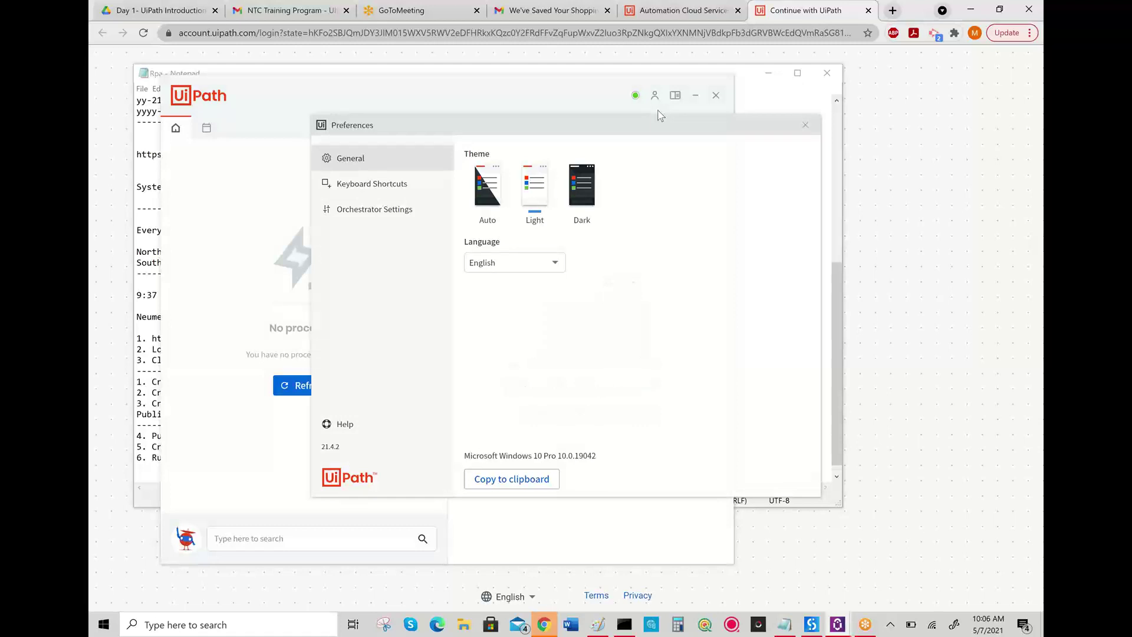
pyautogui.click(384, 221)
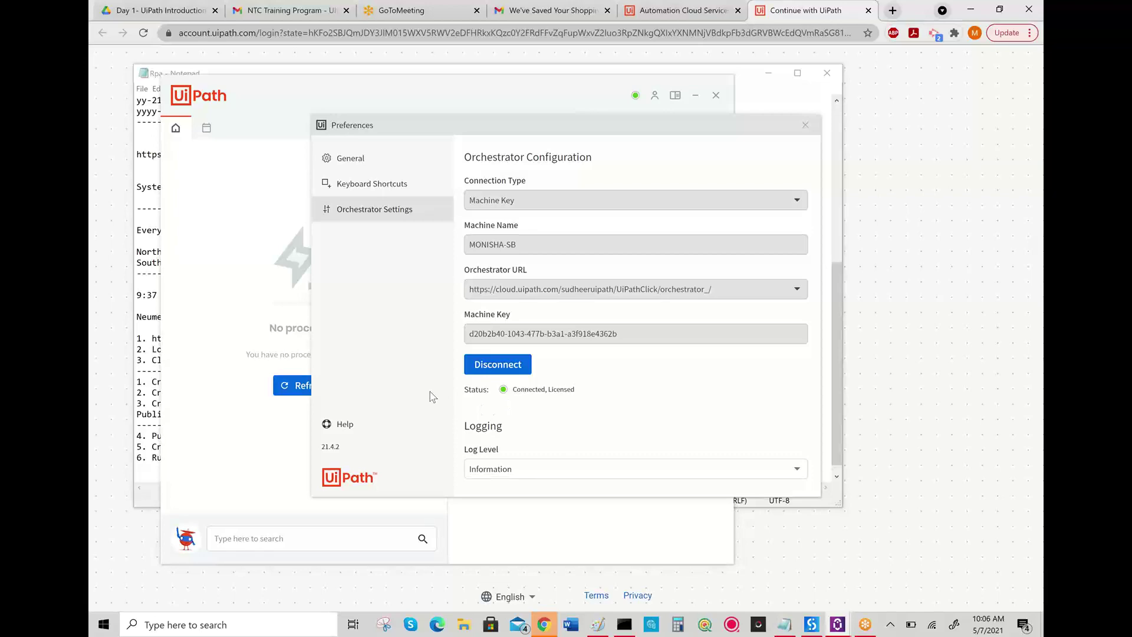
# - Minimize the browser, Notepad notes and Assistant main window, and reposition the settings window
pyautogui.click(973, 13)
pyautogui.click(973, 13)
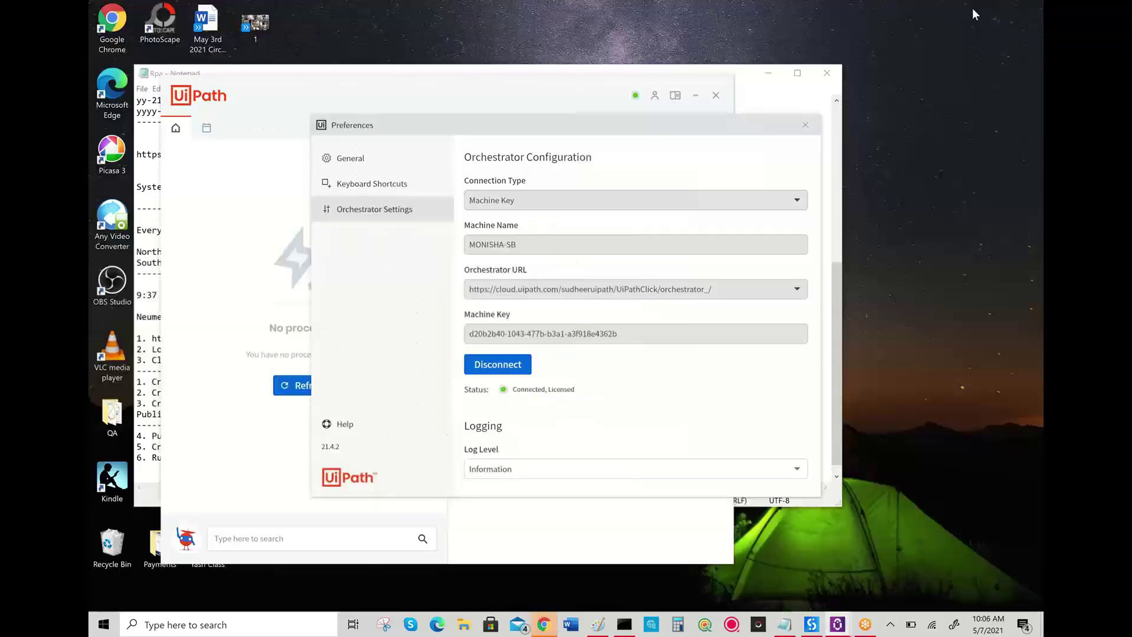
pyautogui.click(768, 75)
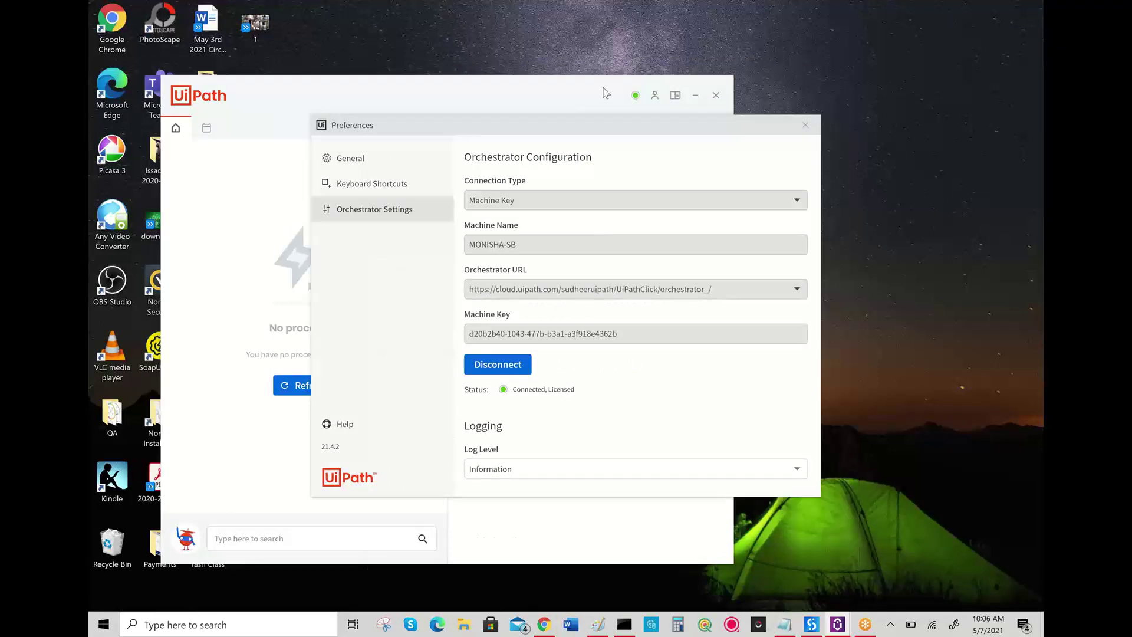
pyautogui.click(585, 92)
pyautogui.moveTo(562, 96); pyautogui.dragTo(523, 97)
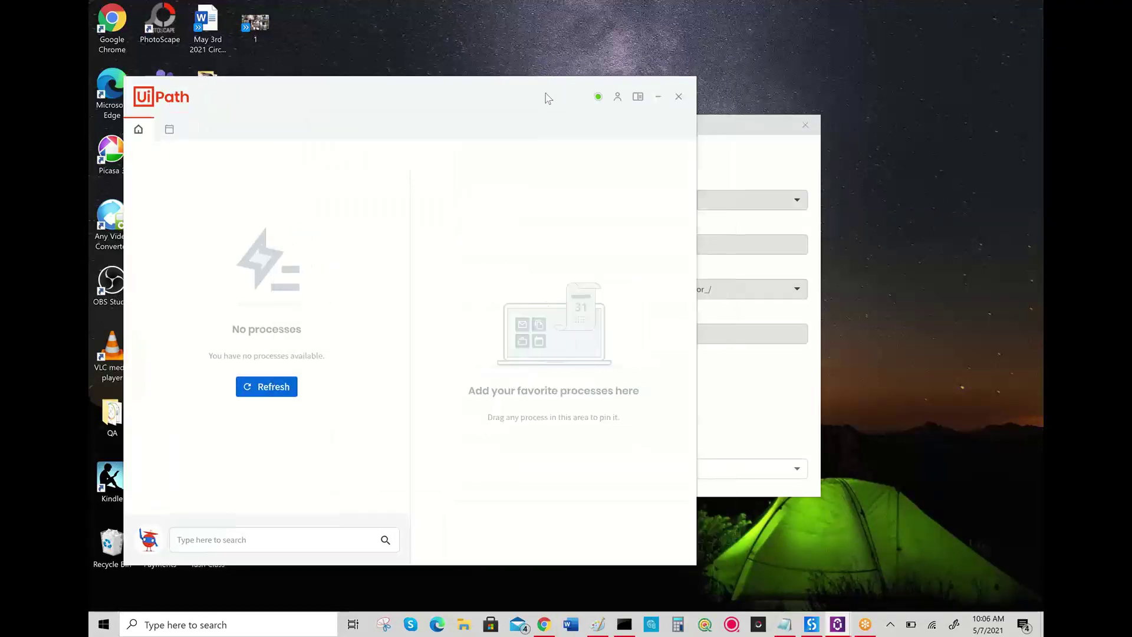
pyautogui.click(658, 98)
pyautogui.moveTo(688, 126); pyautogui.dragTo(626, 131)
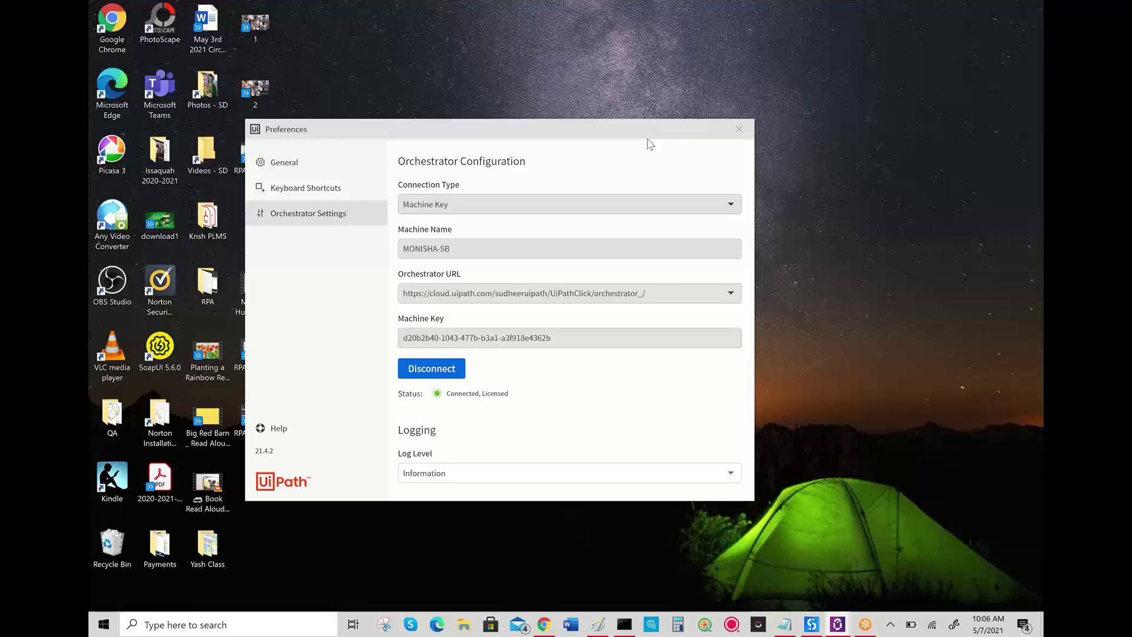
pyautogui.moveTo(649, 141); pyautogui.dragTo(849, 353)
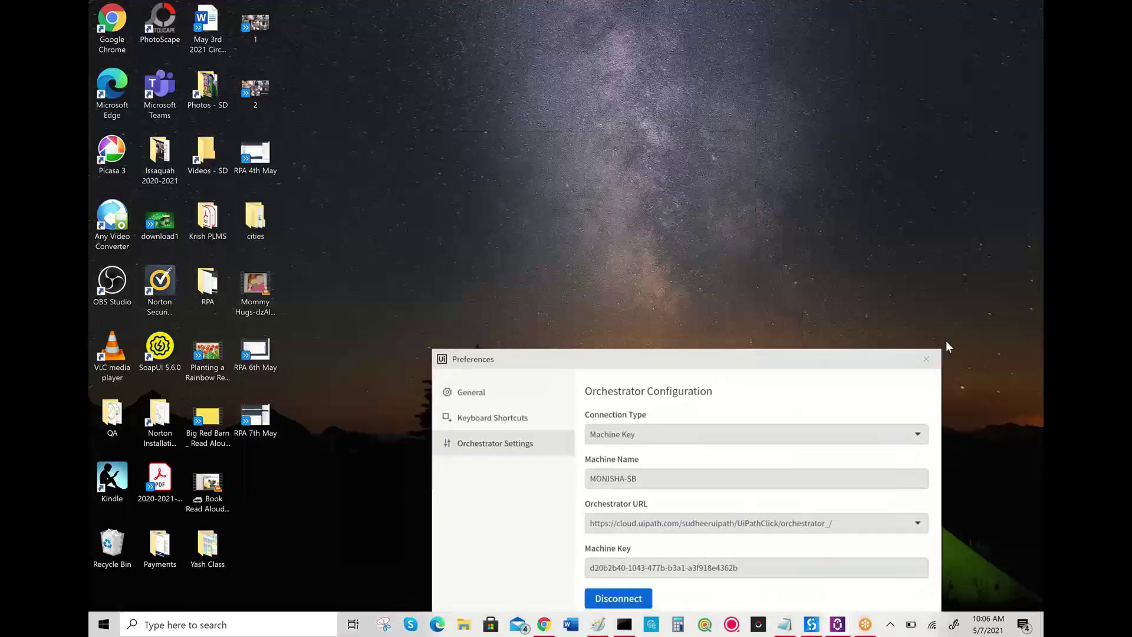
pyautogui.moveTo(946, 347); pyautogui.dragTo(1041, 311)
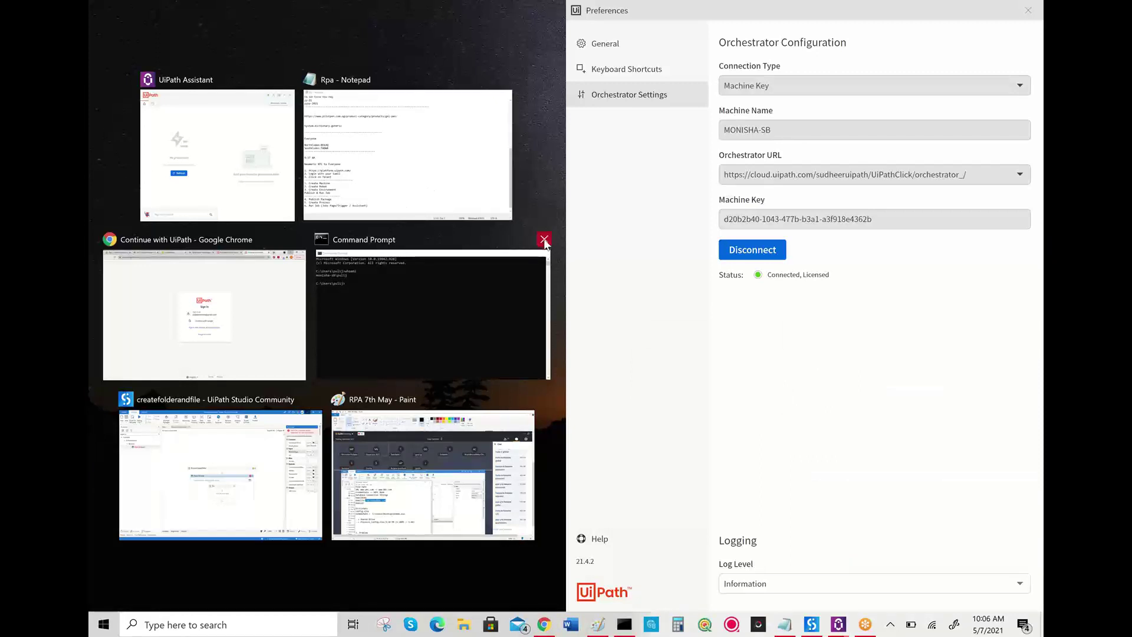
# - Close Command Prompt, dismiss the snap suggestions, and close the Orchestrator preferences window
pyautogui.click(543, 240)
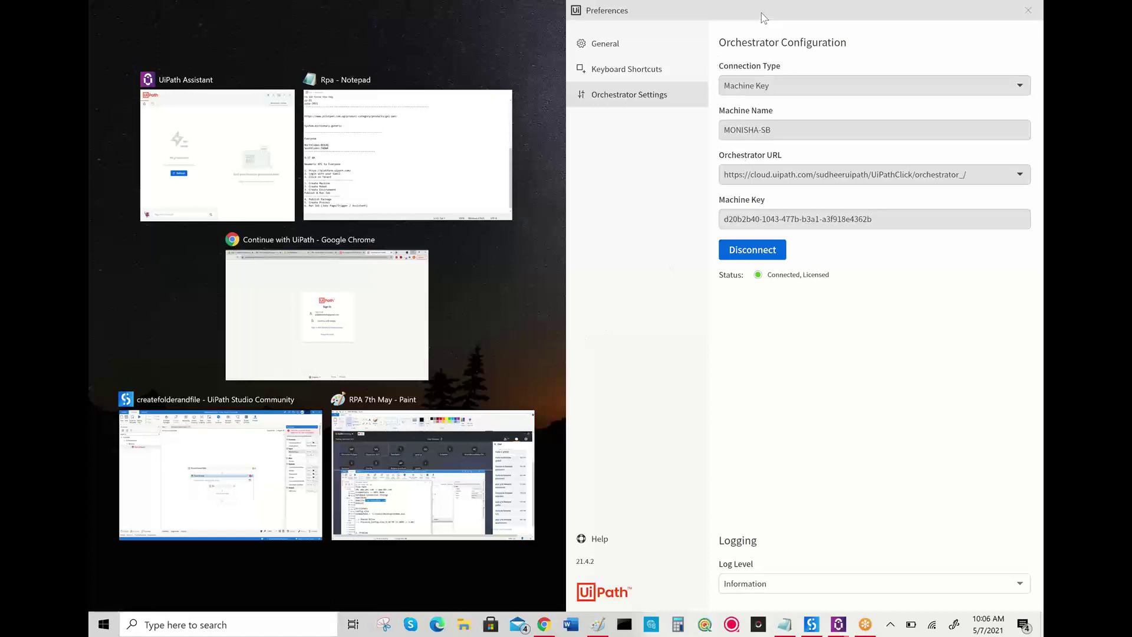
pyautogui.click(682, 59)
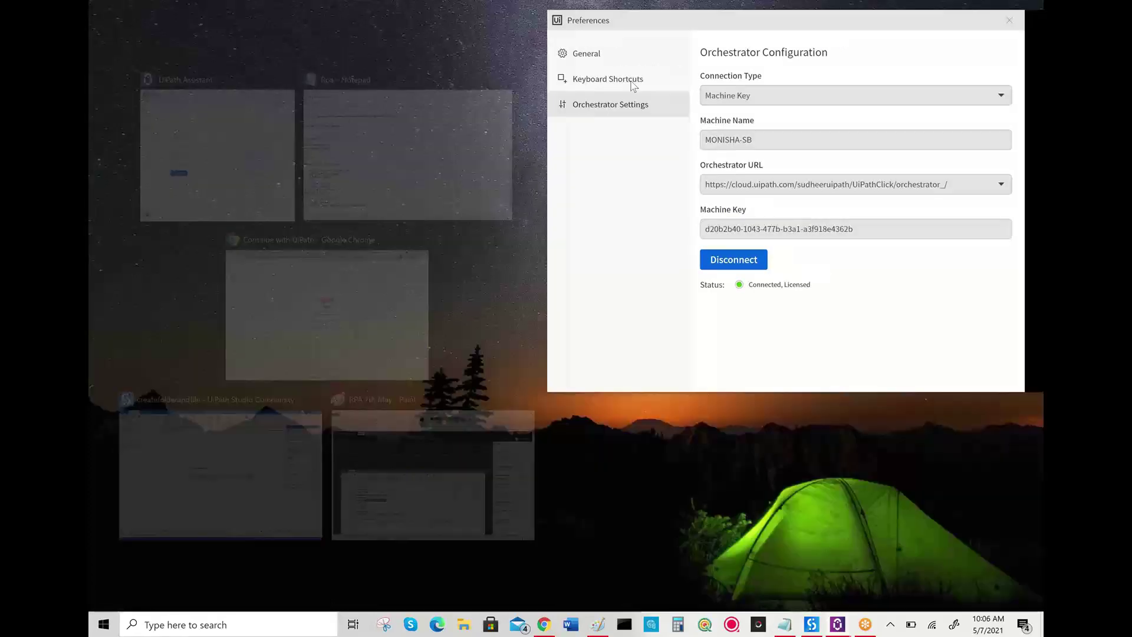
pyautogui.press('super+Down')
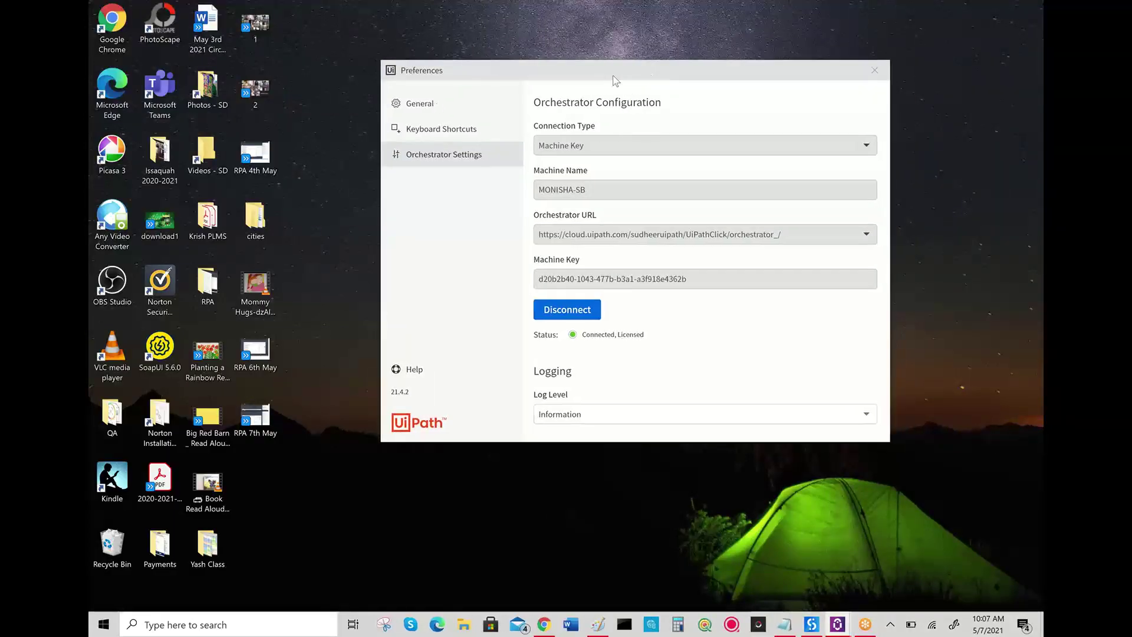
pyautogui.moveTo(649, 73); pyautogui.dragTo(523, 83)
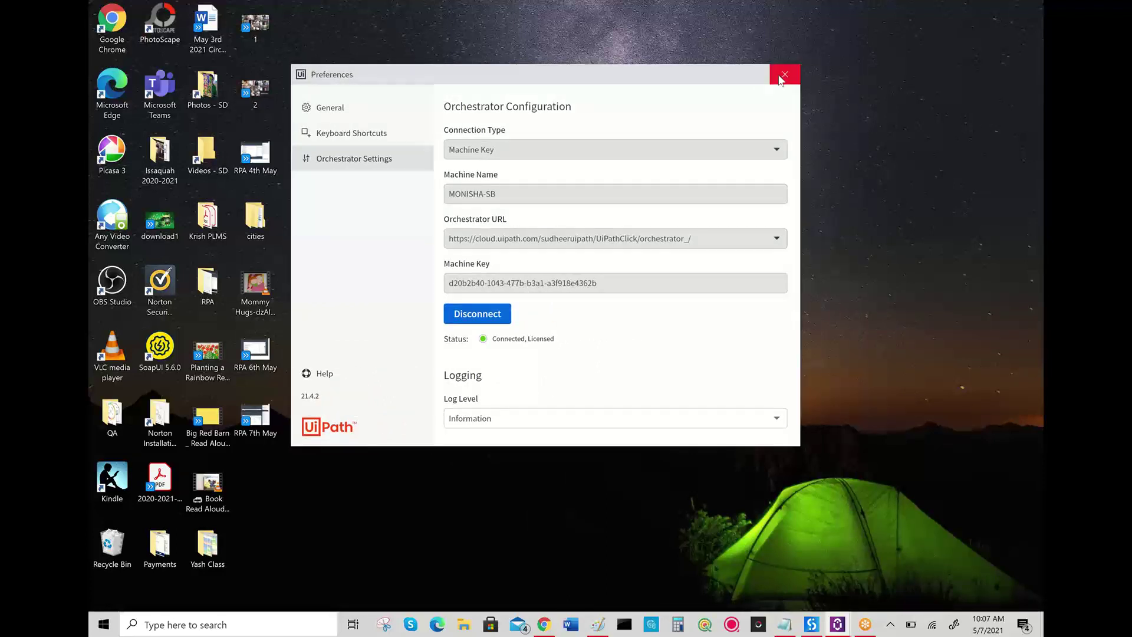
pyautogui.click(783, 76)
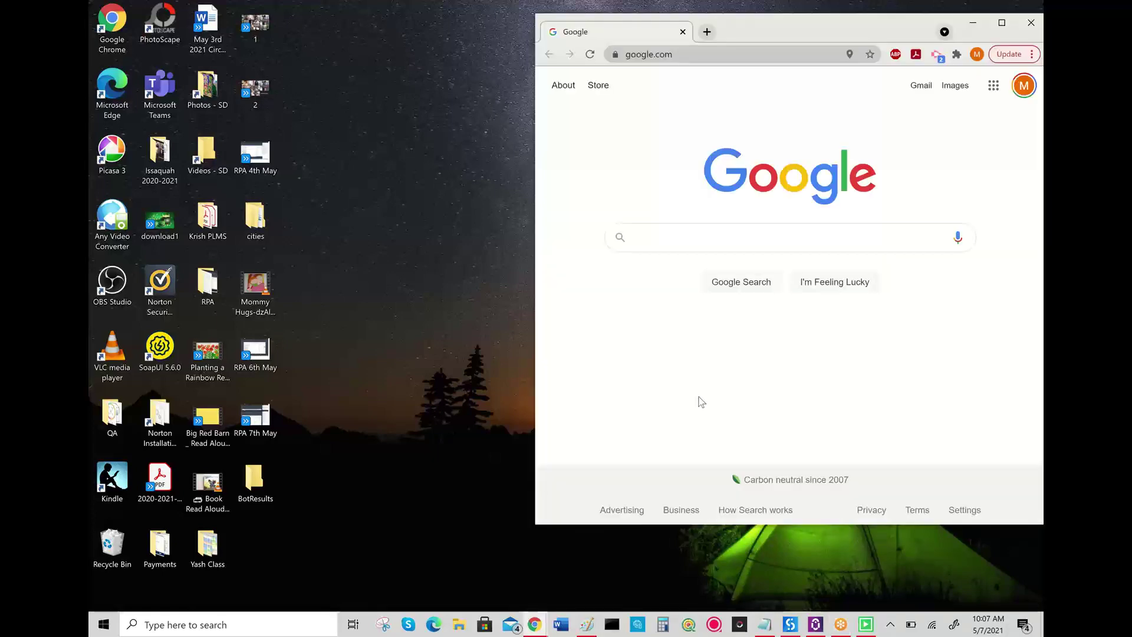
# - Search 'Weather in Bangalore', 'Weather in Chennai' and 'Weather in Kochi' in Chrome, then close it
pyautogui.press('super+Up')
pyautogui.write('Weather in Bangalore')
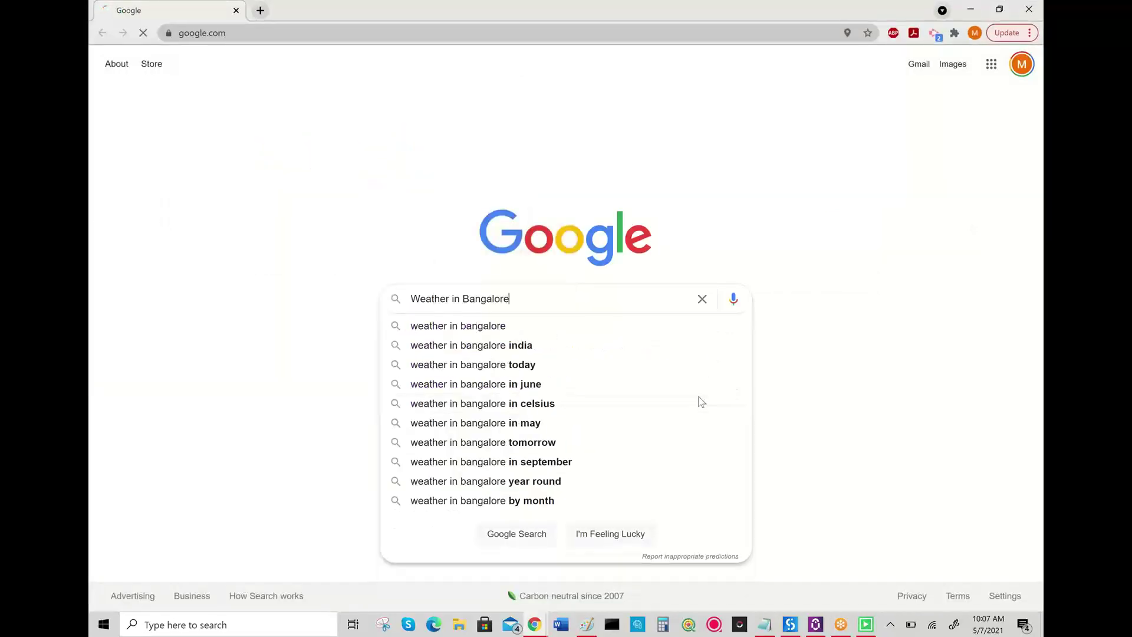
pyautogui.press('Return')
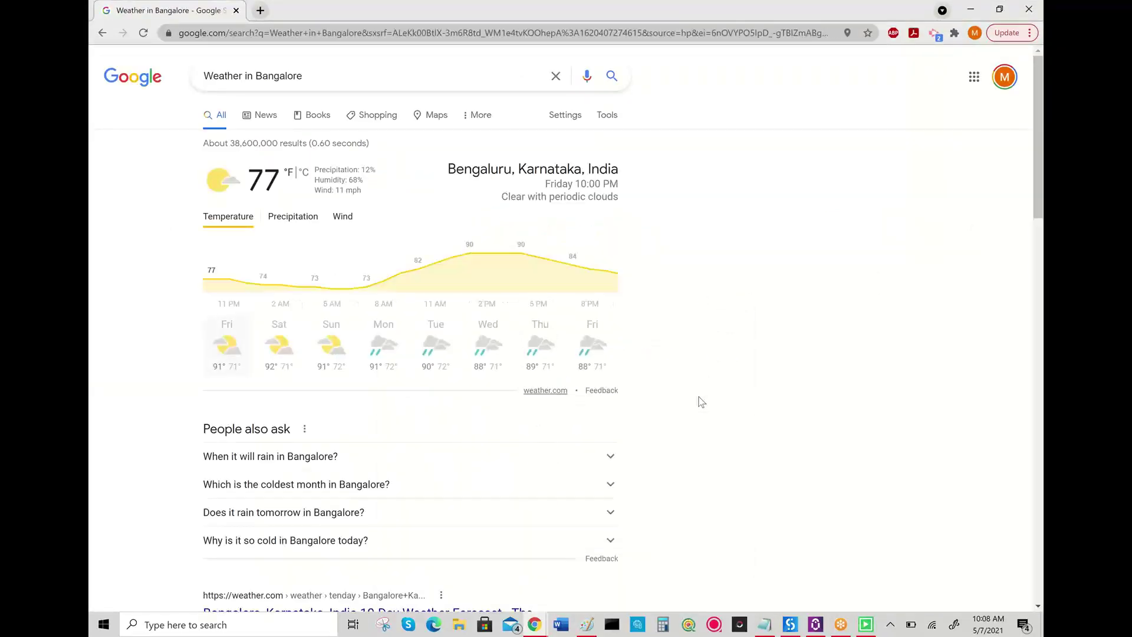
pyautogui.press('super+d')
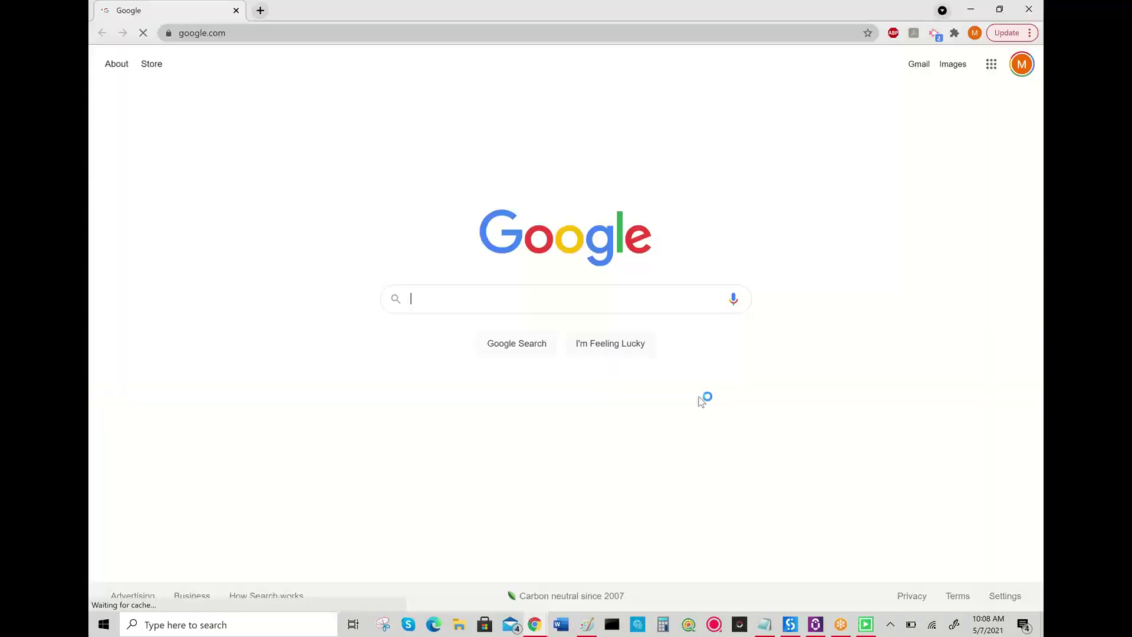
pyautogui.write('Weather in Chennai')
pyautogui.press('Return')
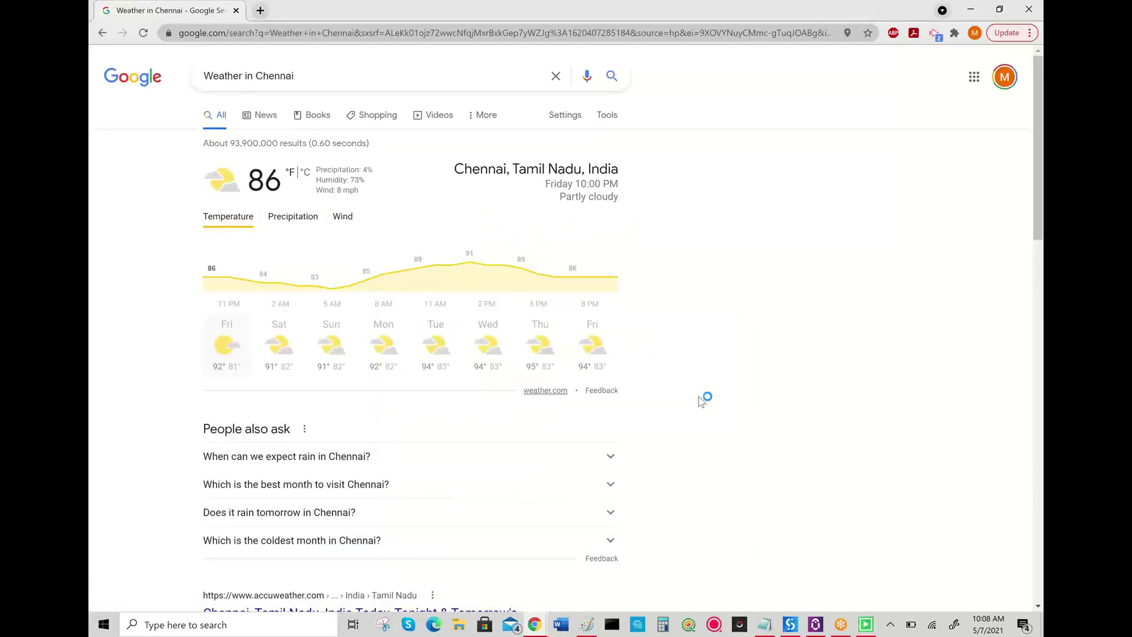
pyautogui.press('super+d')
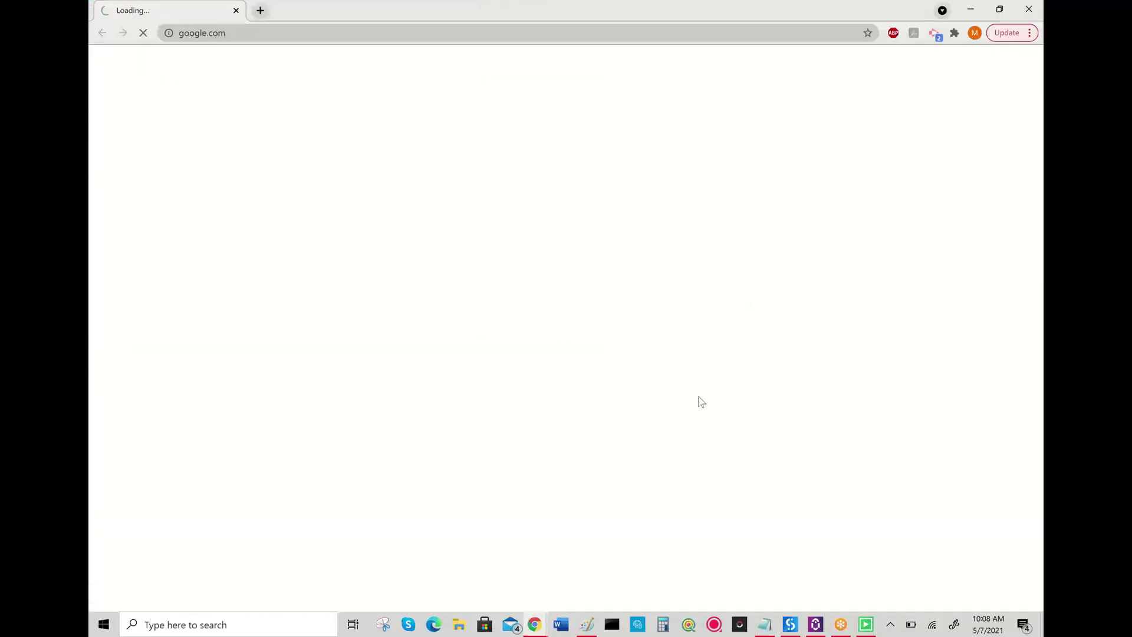
pyautogui.write('Weather in Kochi')
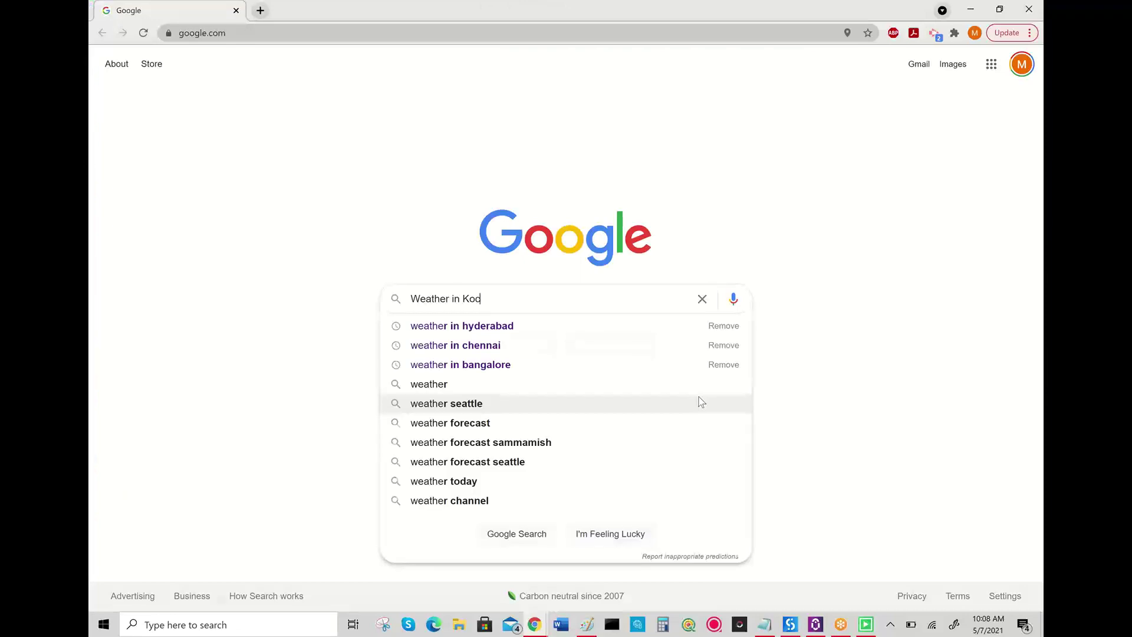
pyautogui.press('Return')
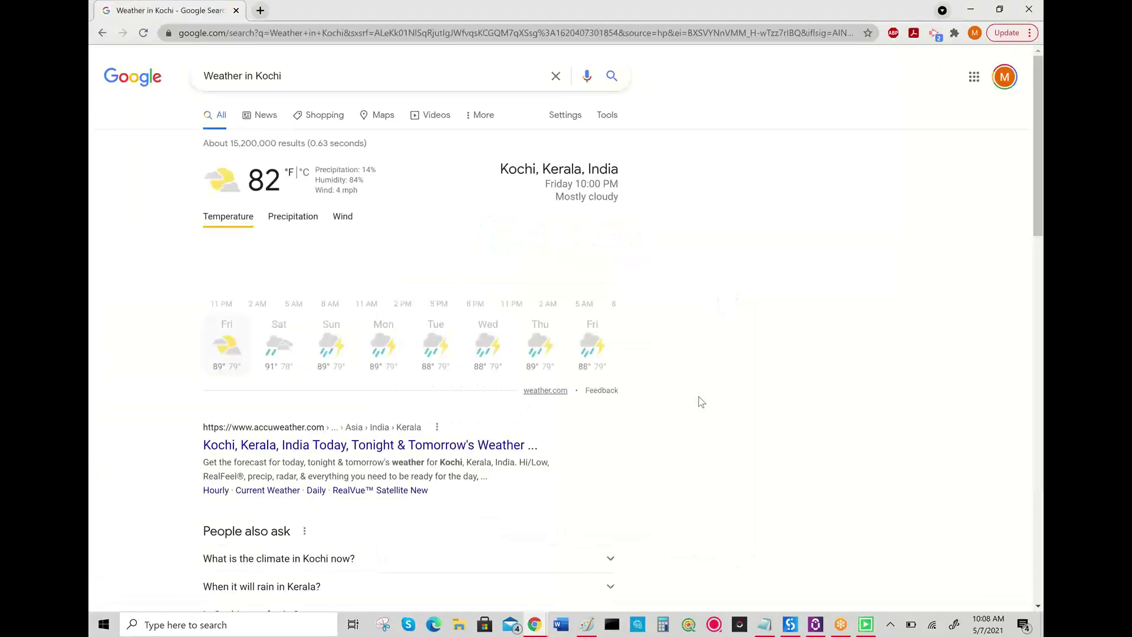
pyautogui.hotkey('alt', 'F4')
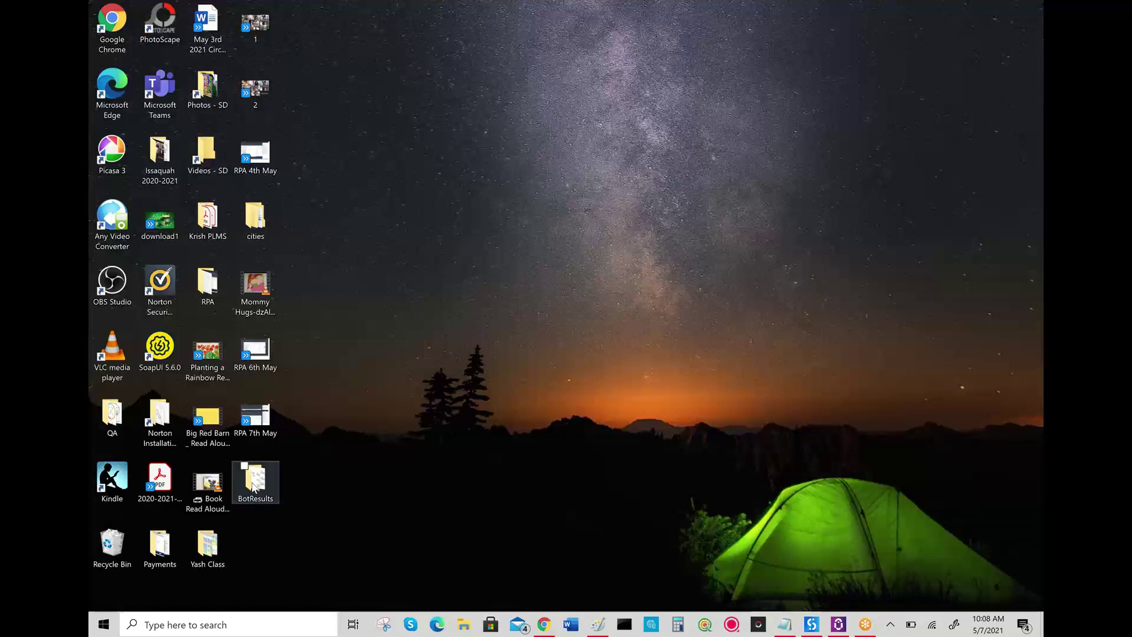
# - Open the desktop BotResults folder and the Weather_Bangalore screenshot inside it
pyautogui.click(254, 486)
pyautogui.doubleClick(254, 486)
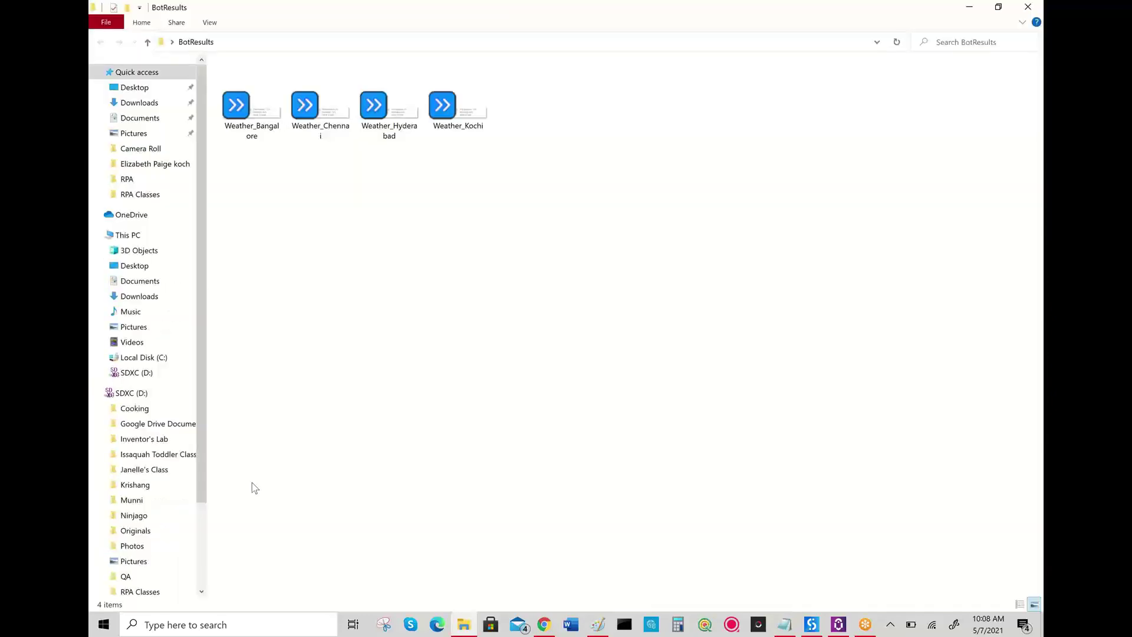
pyautogui.doubleClick(261, 115)
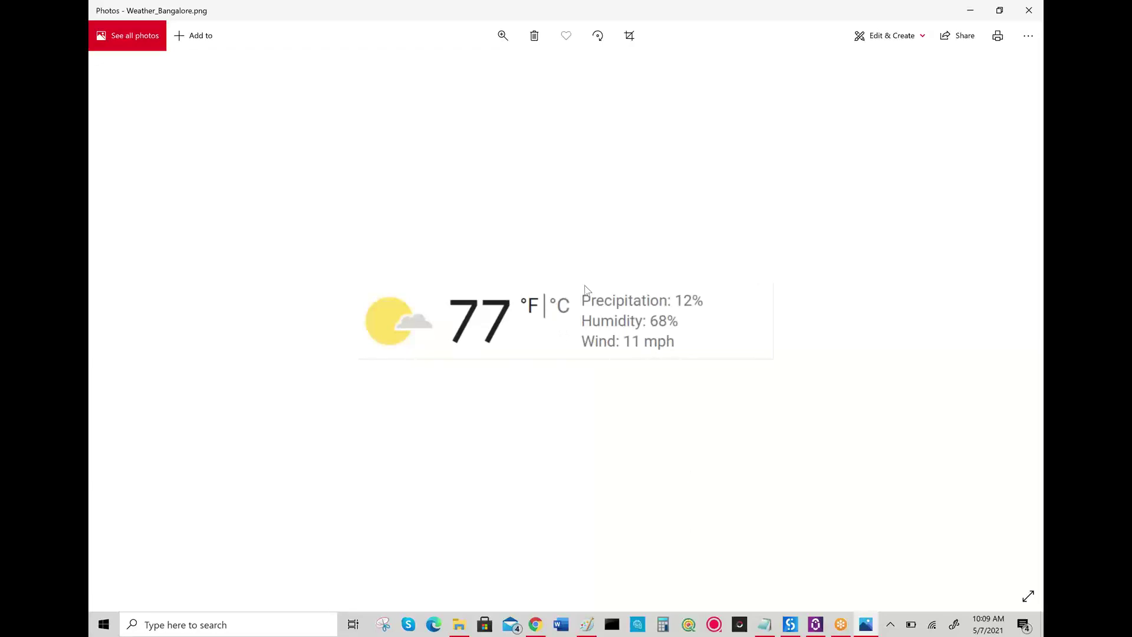
# - Restore down the Photos window showing the Bangalore 77° screenshot, then close it
pyautogui.click(1001, 12)
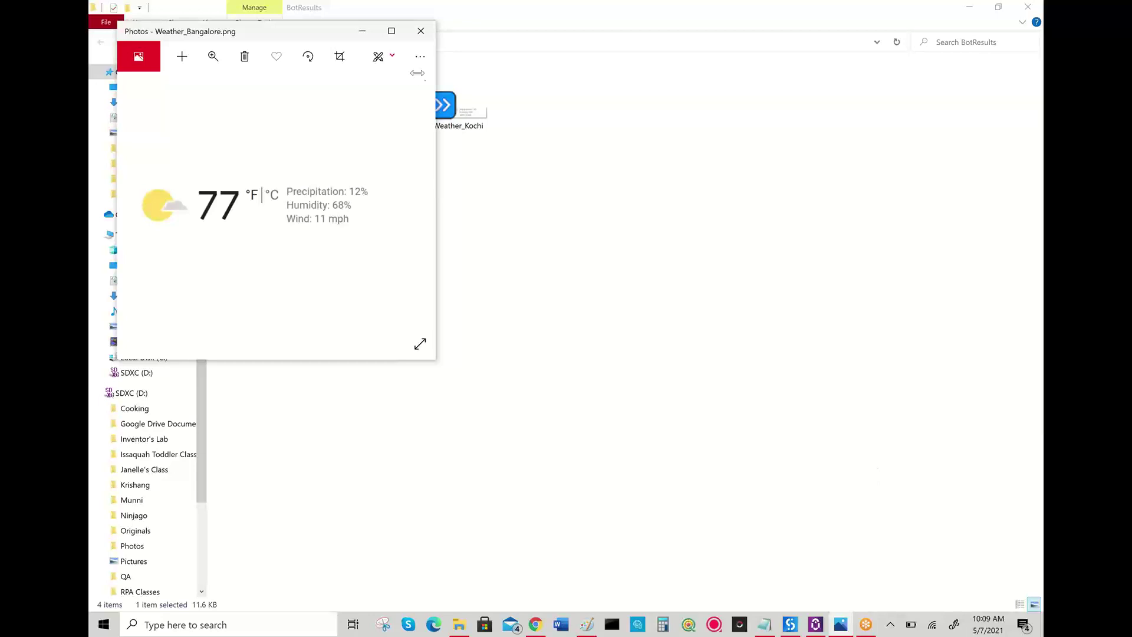
pyautogui.click(421, 30)
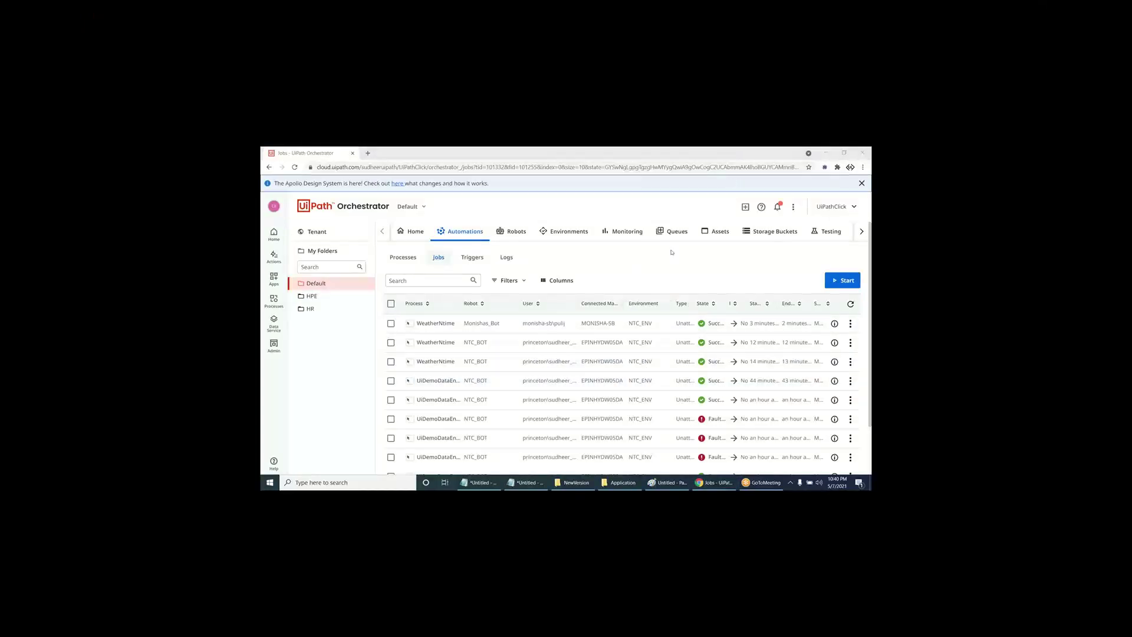
# - Filter Assets by 'mai' and open MainCityNames (Bangalore Chennai Hyderabad Kochi) for editing
pyautogui.click(716, 231)
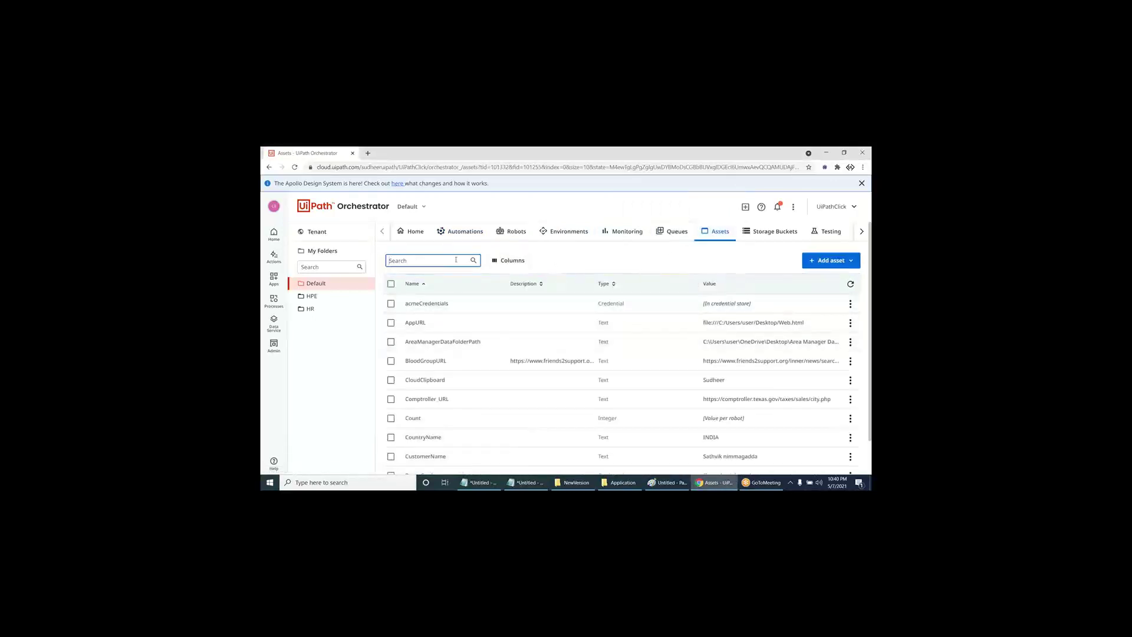
pyautogui.write('main')
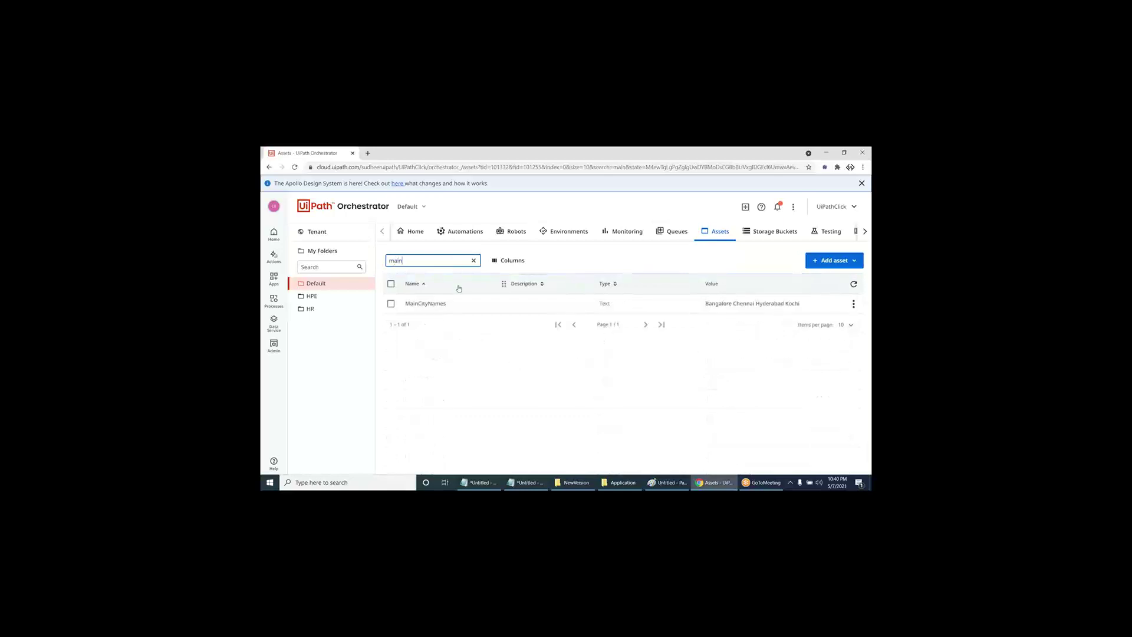
pyautogui.click(447, 306)
pyautogui.moveTo(698, 306); pyautogui.dragTo(808, 307)
pyautogui.click(854, 303)
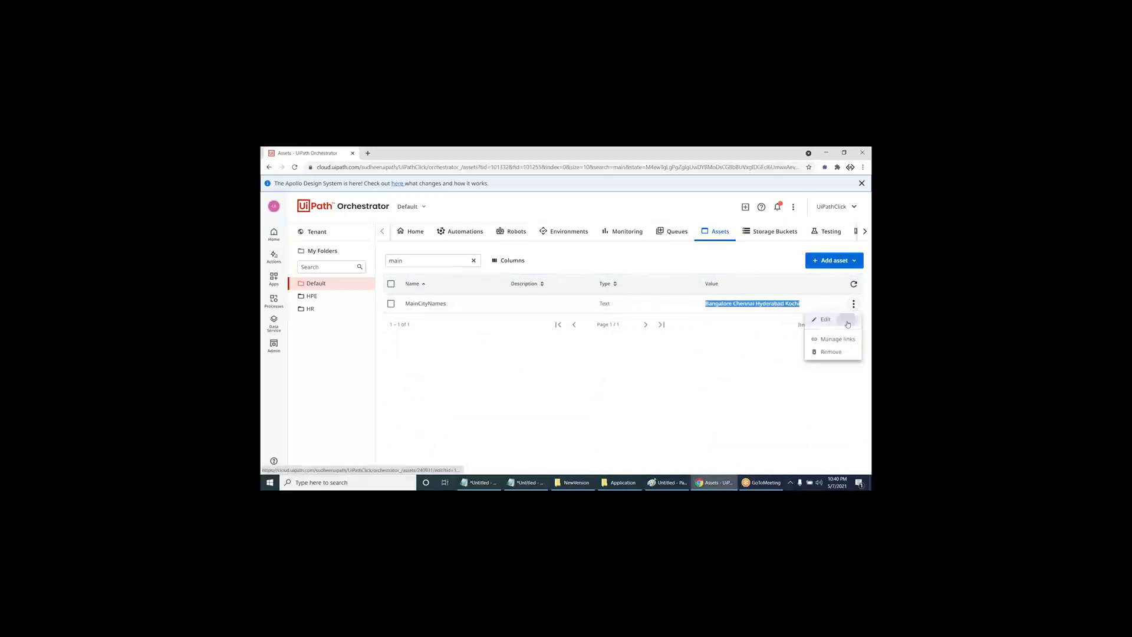
pyautogui.click(848, 322)
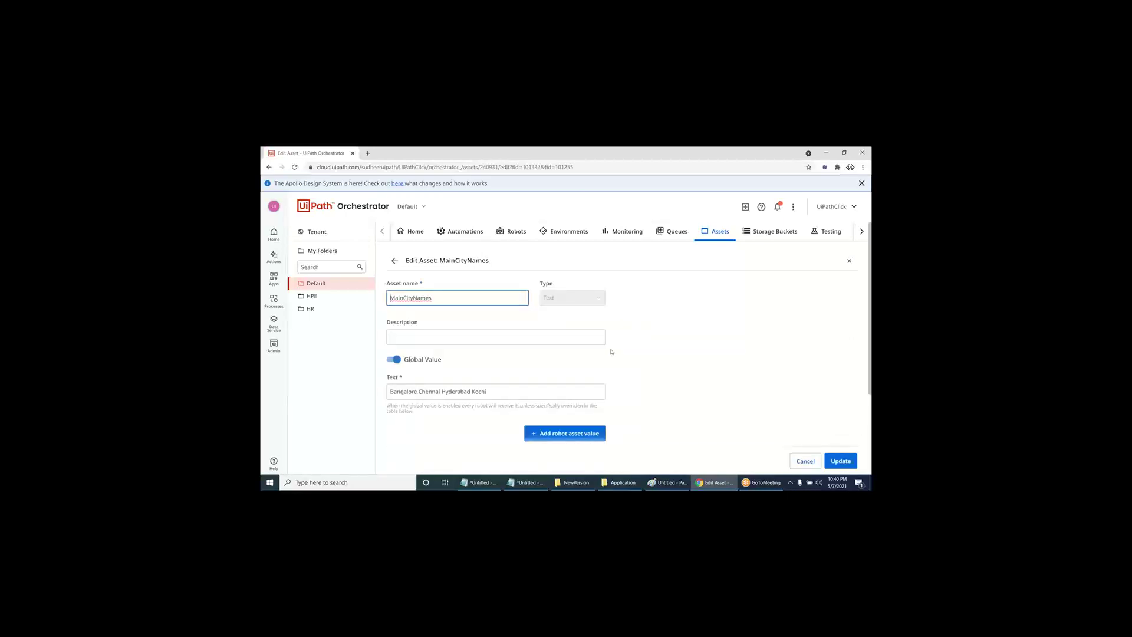
# - Add an NTC_BOT robot value of 'Ongole Kakinada Trivandrum' to MainCityNames
pyautogui.scroll(-3, 612, 352)
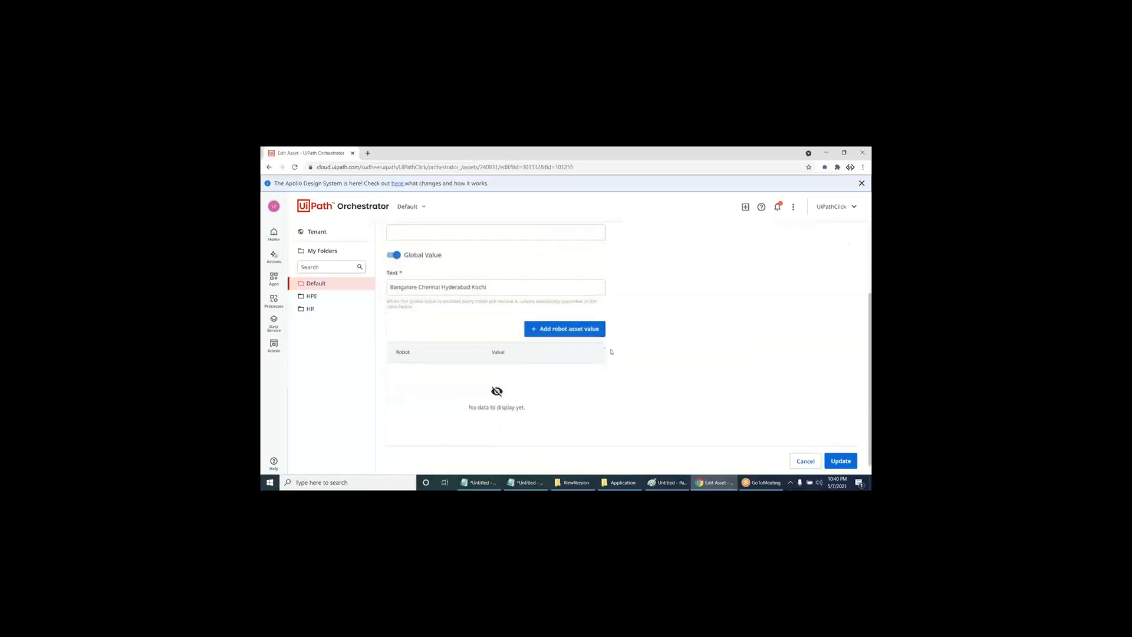
pyautogui.click(573, 331)
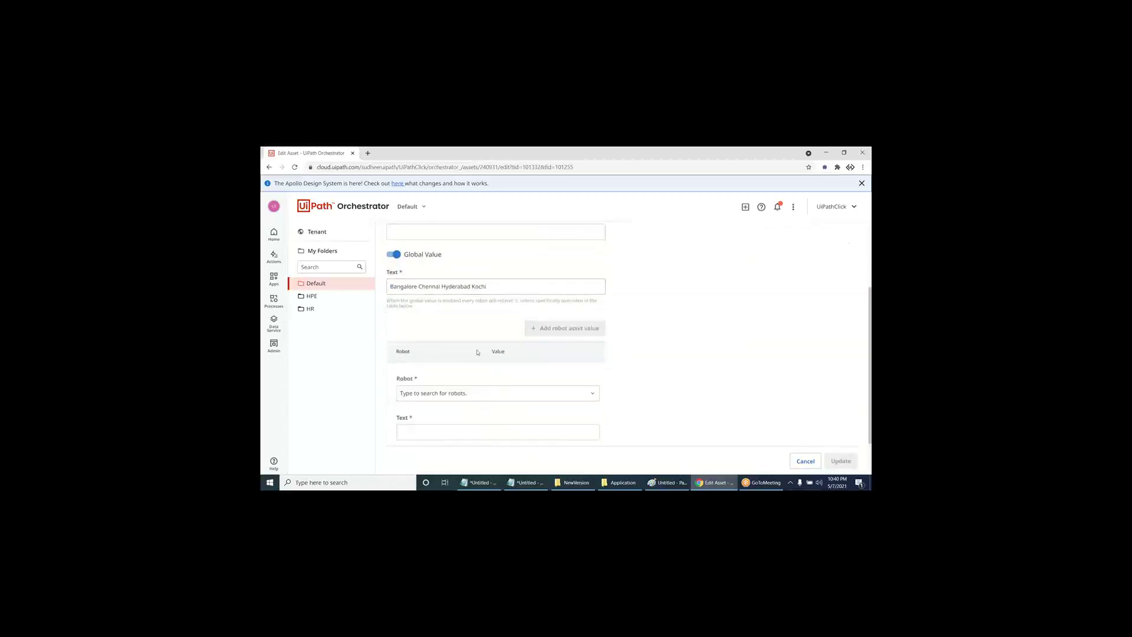
pyautogui.click(472, 393)
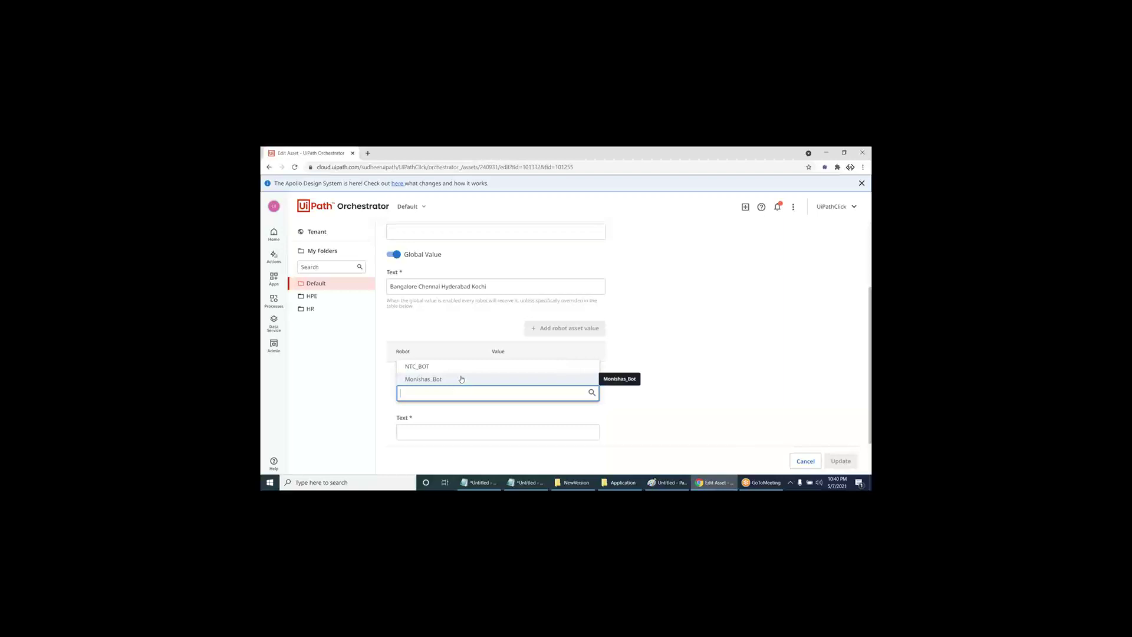
pyautogui.click(462, 367)
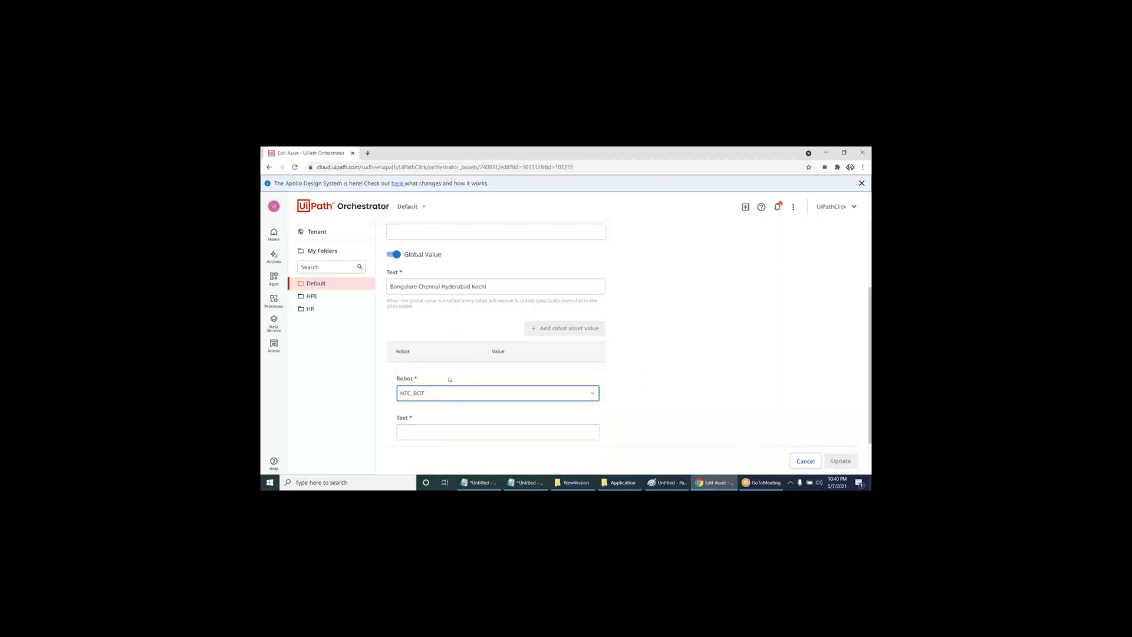
pyautogui.scroll(-1, 450, 379)
pyautogui.click(443, 403)
pyautogui.write('OP')
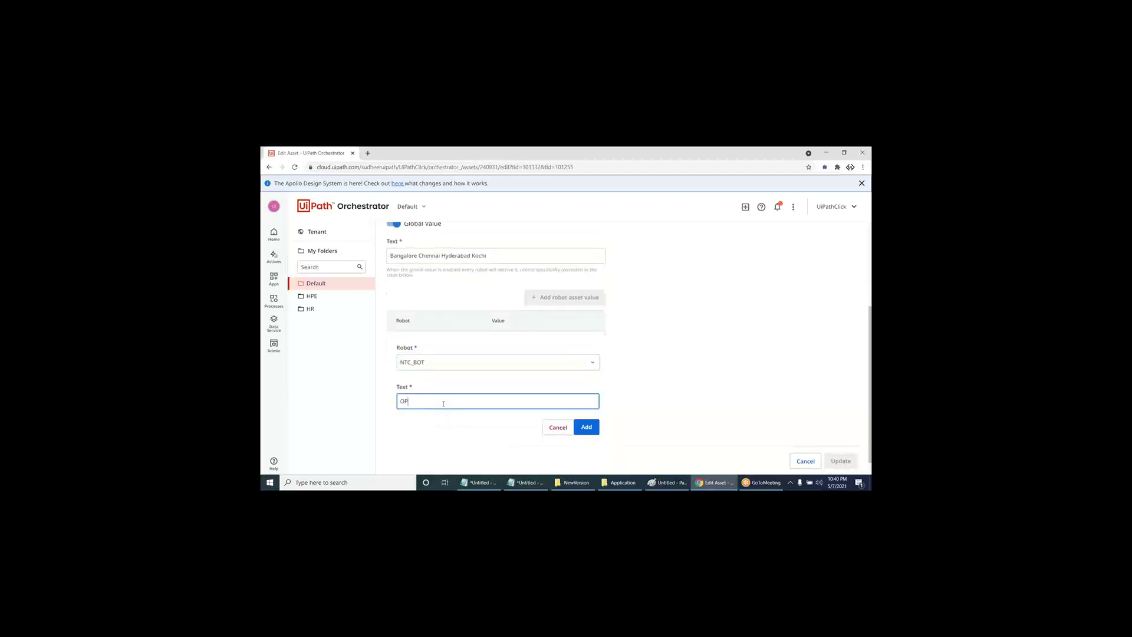
pyautogui.write('gole')
pyautogui.write('ivandrum')
pyautogui.click(590, 432)
# - Clear the global city list and give Monishas_Bot the original four-city list as its value
pyautogui.moveTo(489, 331); pyautogui.dragTo(348, 330)
pyautogui.hotkey('ctrl', 'c')
pyautogui.press('BackSpace')
pyautogui.click(535, 377)
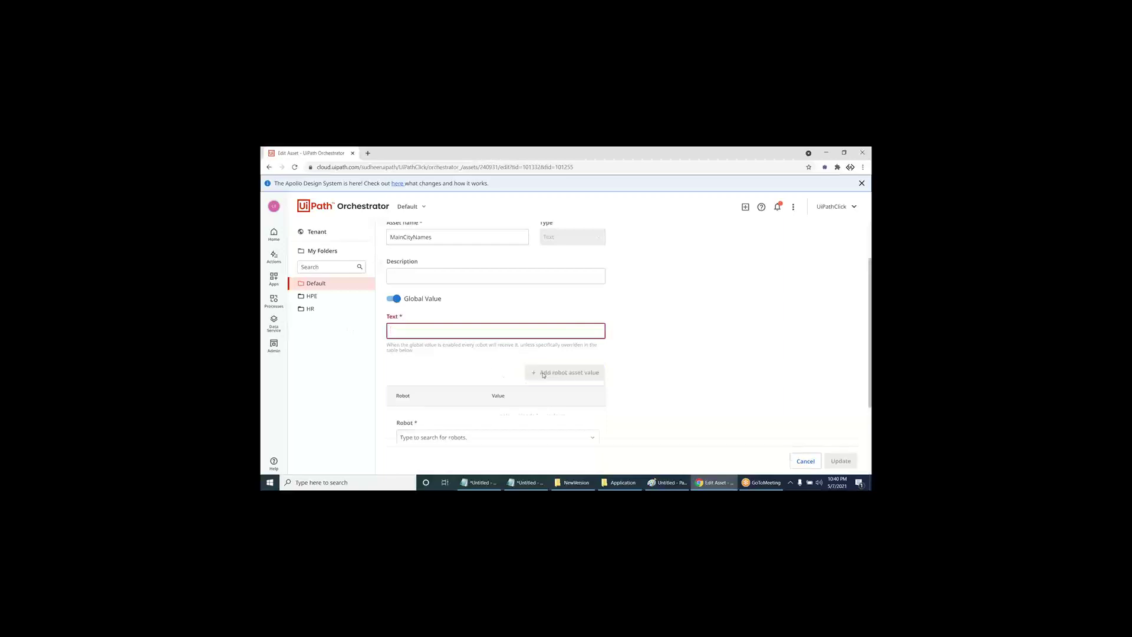
pyautogui.scroll(-2, 460, 407)
pyautogui.click(455, 361)
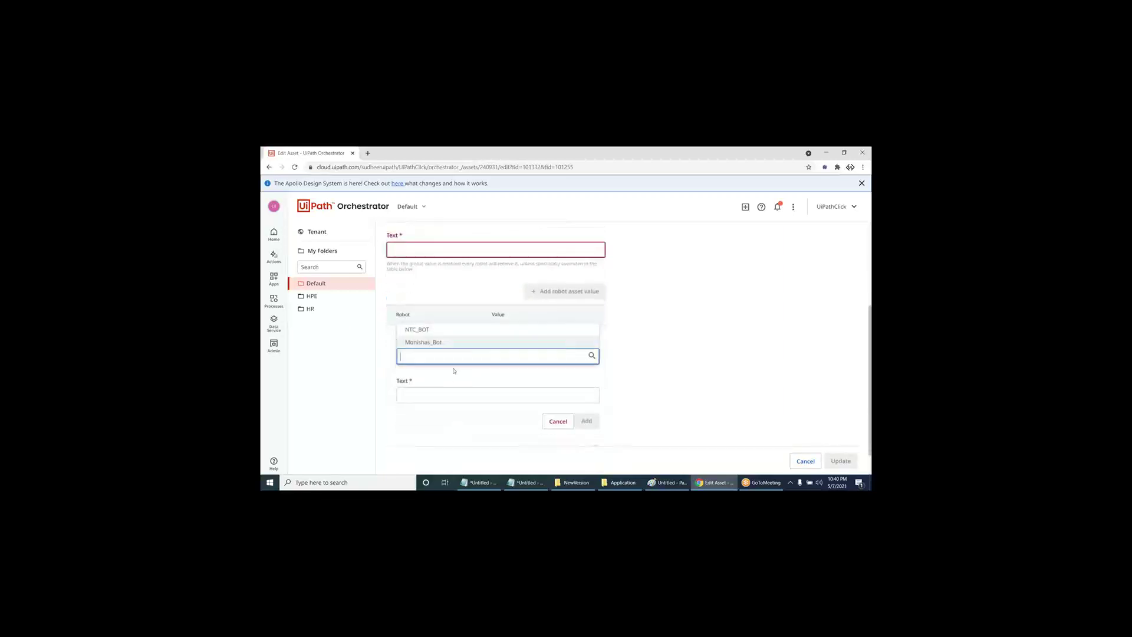
pyautogui.click(450, 342)
pyautogui.click(441, 398)
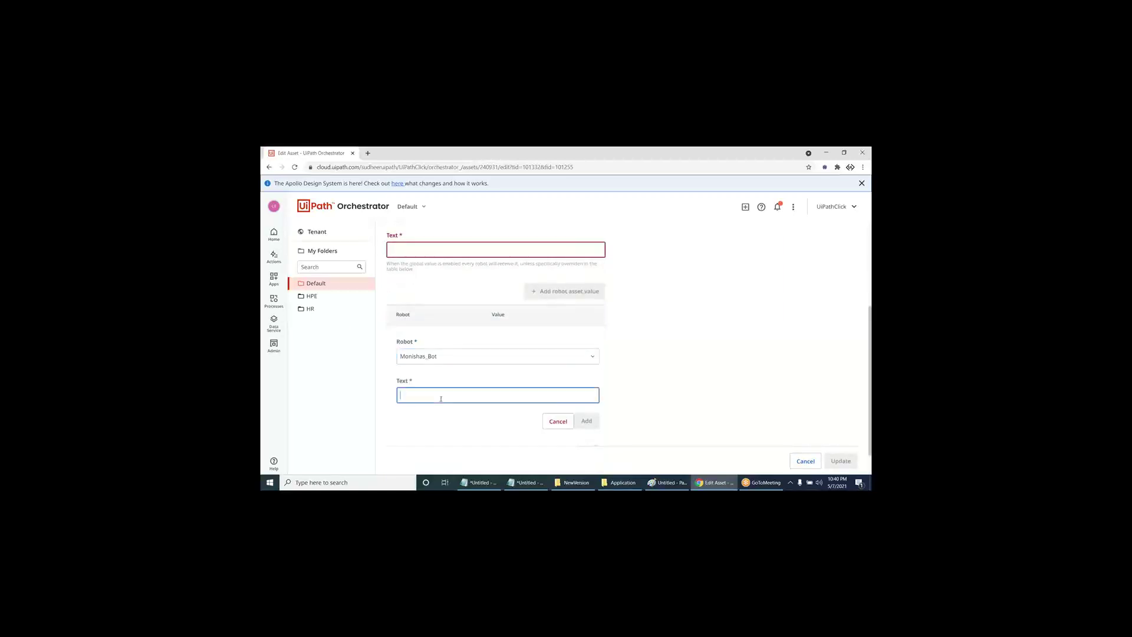
pyautogui.hotkey('ctrl', 'v')
pyautogui.click(581, 426)
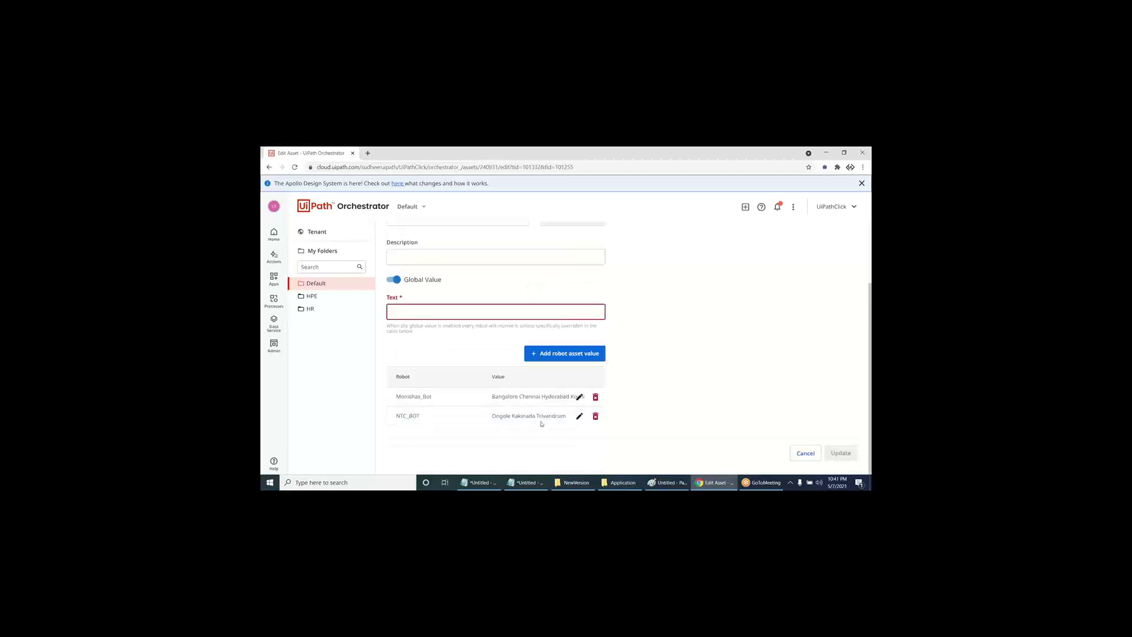
pyautogui.moveTo(396, 415); pyautogui.dragTo(439, 418)
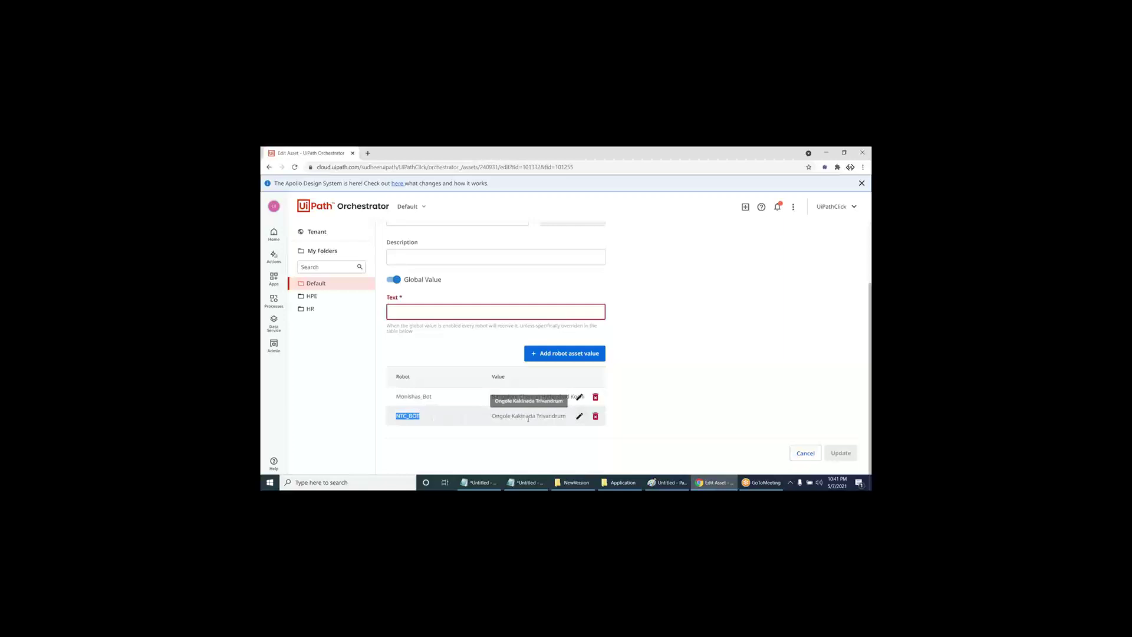
pyautogui.moveTo(397, 397); pyautogui.dragTo(587, 397)
pyautogui.hotkey('ctrl', 'c')
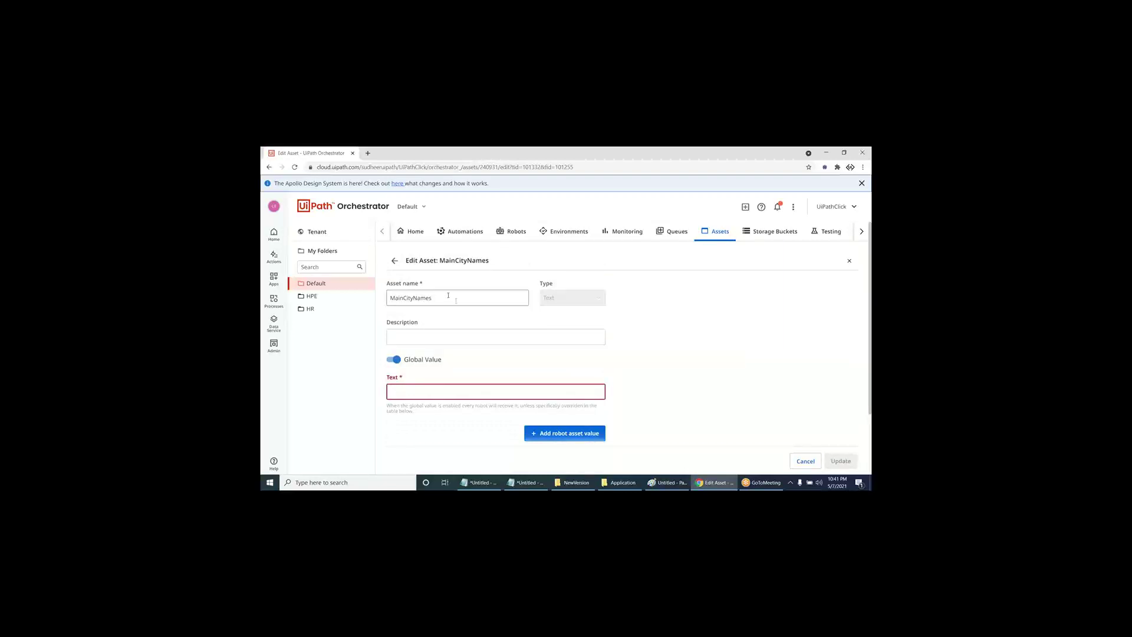
# - Empty the MainCityNames global text, switch Global Value off, and save with Update
pyautogui.scroll(-1, 519, 345)
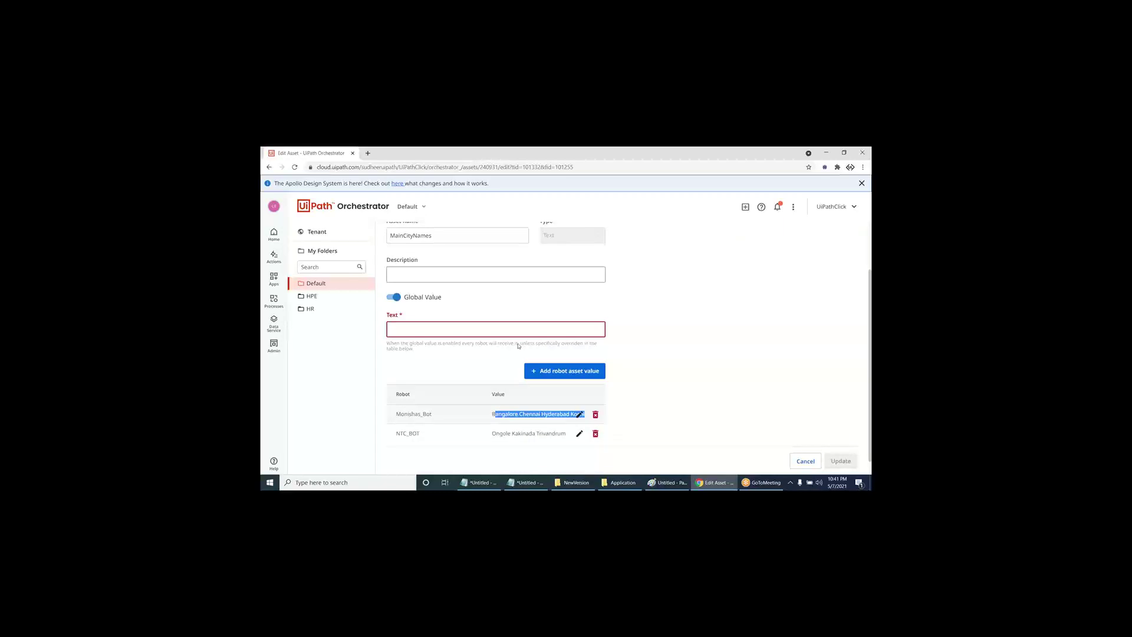
pyautogui.scroll(1, 481, 268)
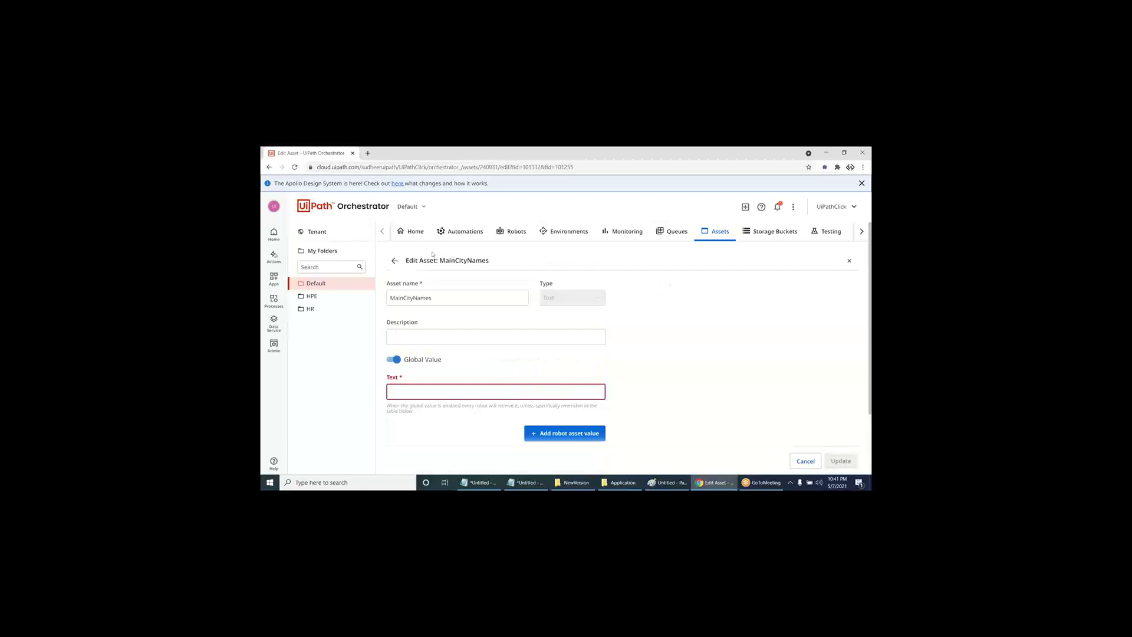
pyautogui.click(395, 260)
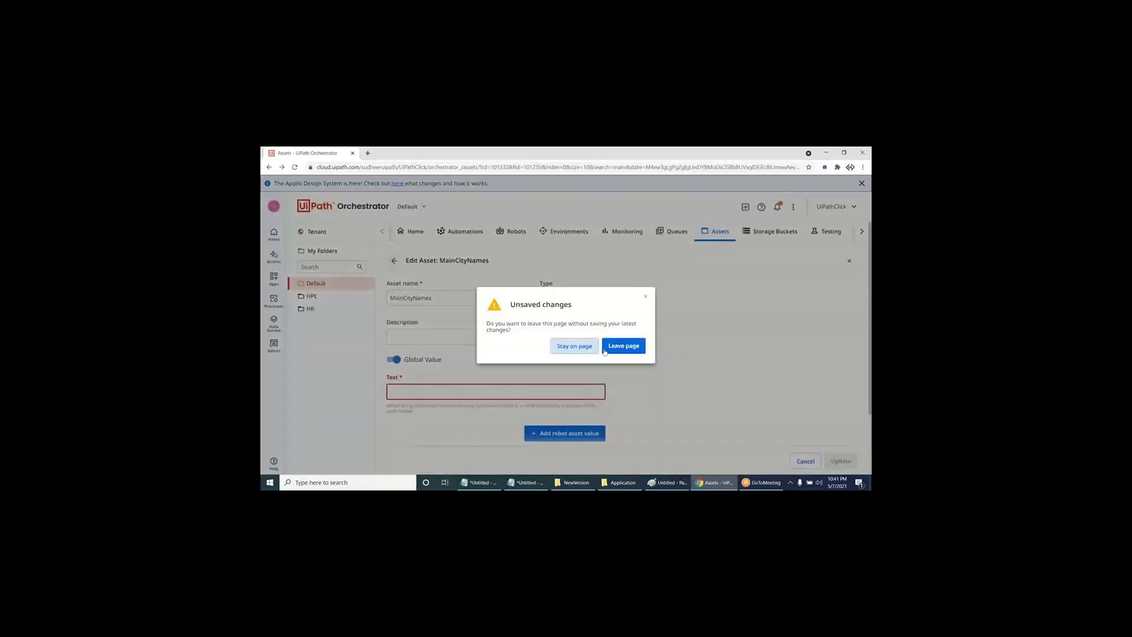
pyautogui.click(574, 346)
pyautogui.scroll(-1, 594, 416)
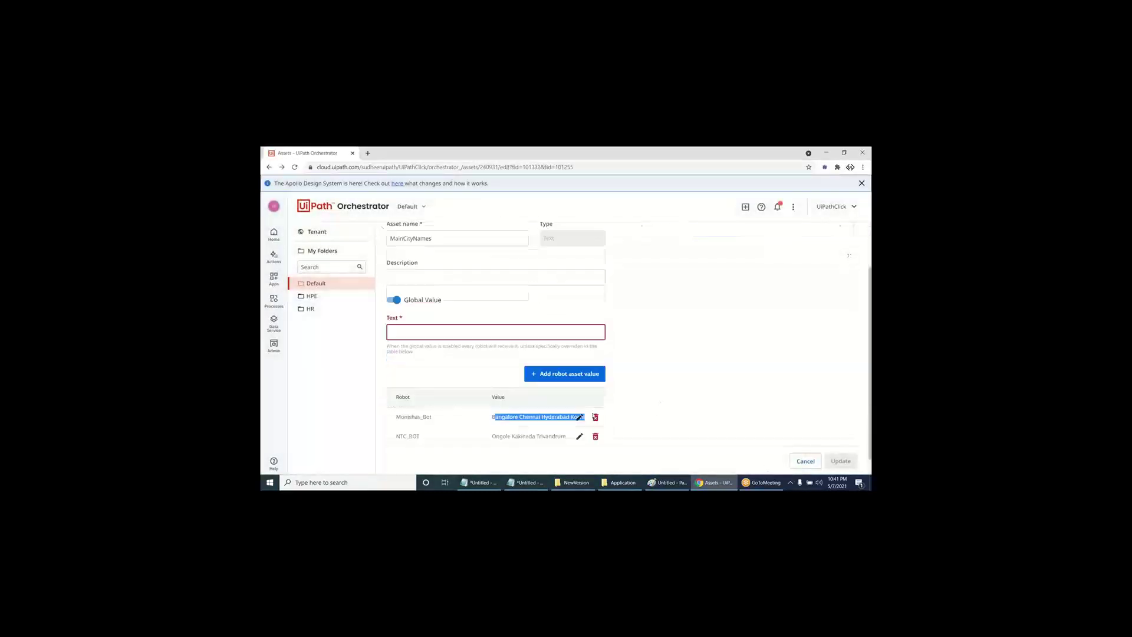
pyautogui.click(490, 319)
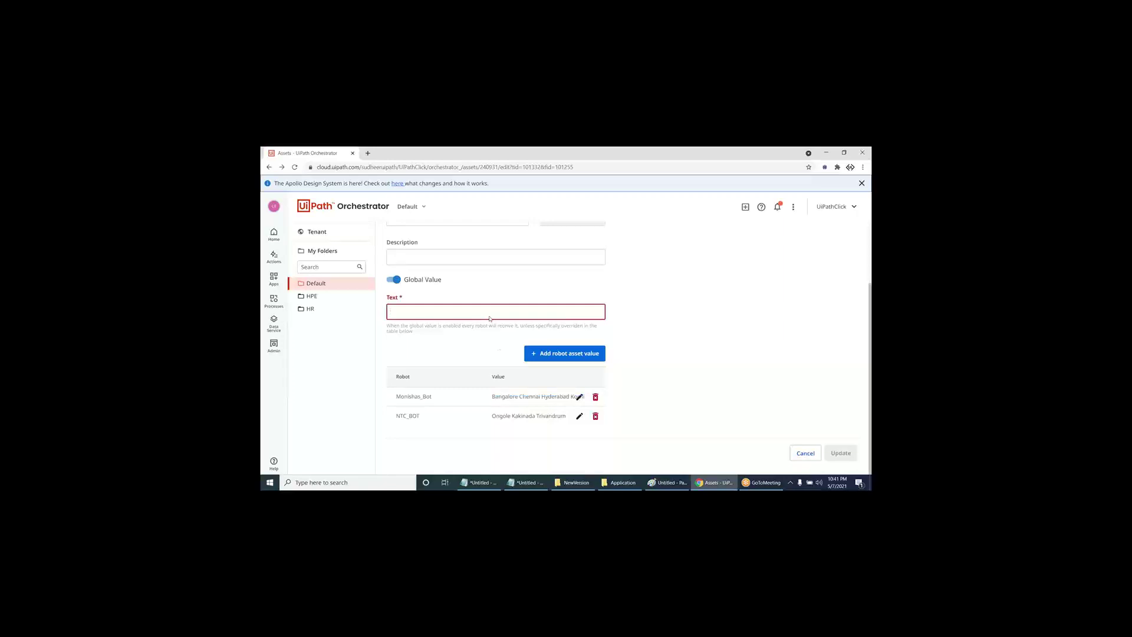
pyautogui.hotkey('ctrl', 'v')
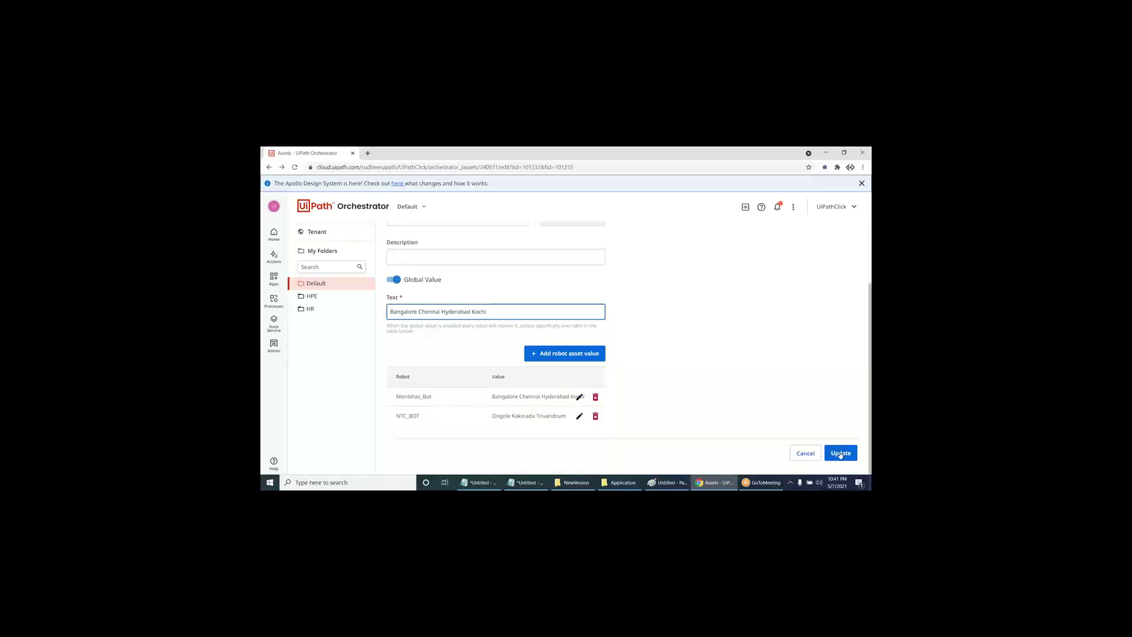
pyautogui.moveTo(487, 312); pyautogui.dragTo(351, 308)
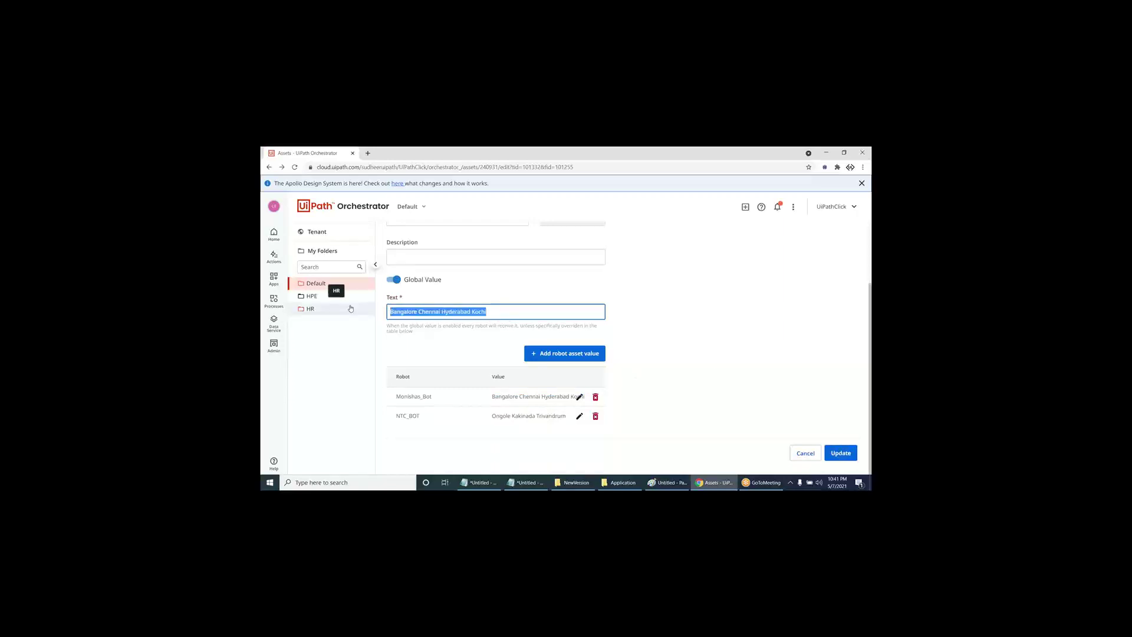
pyautogui.press('BackSpace')
pyautogui.click(393, 281)
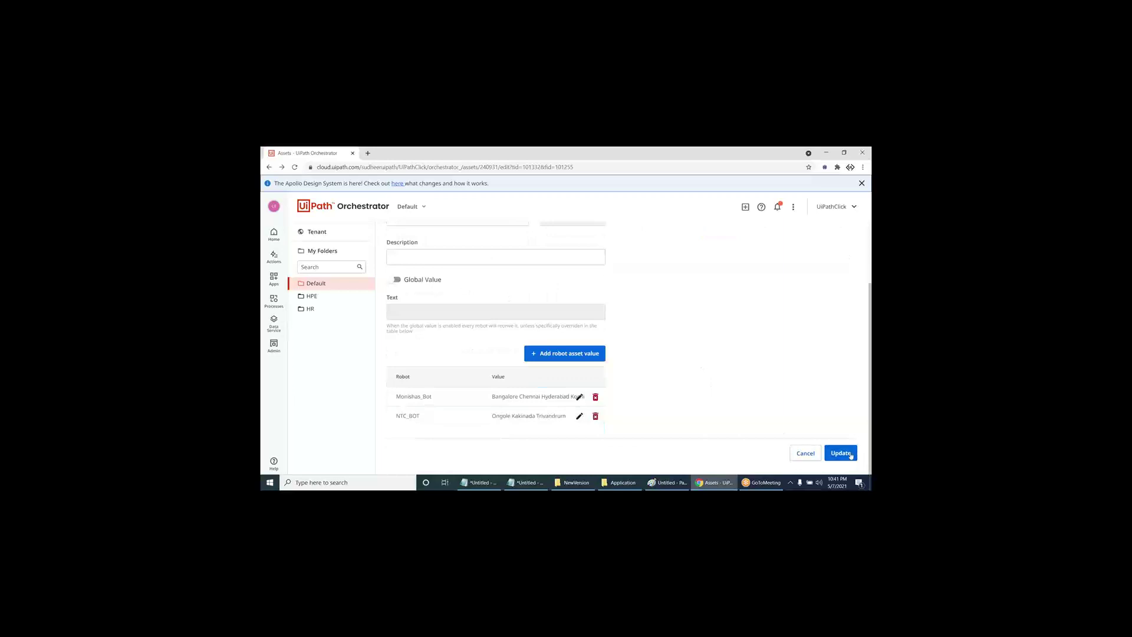
pyautogui.click(850, 455)
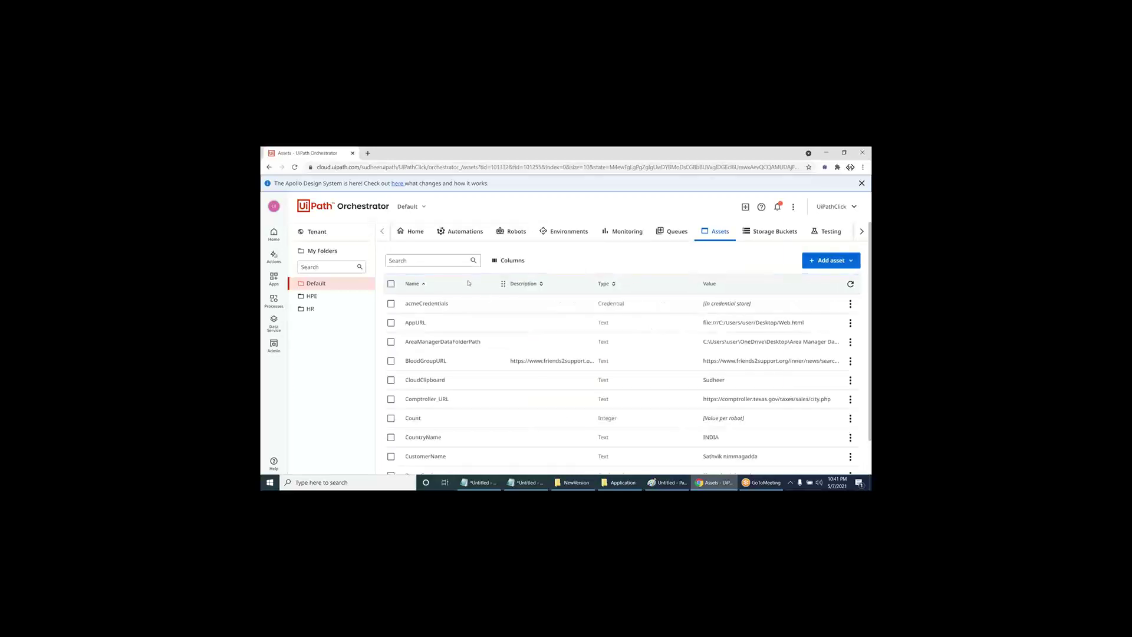
# - Find Weather_Time via 'wea', delete its global 'Weather' value and switch Global Value off
pyautogui.click(441, 260)
pyautogui.write('weath')
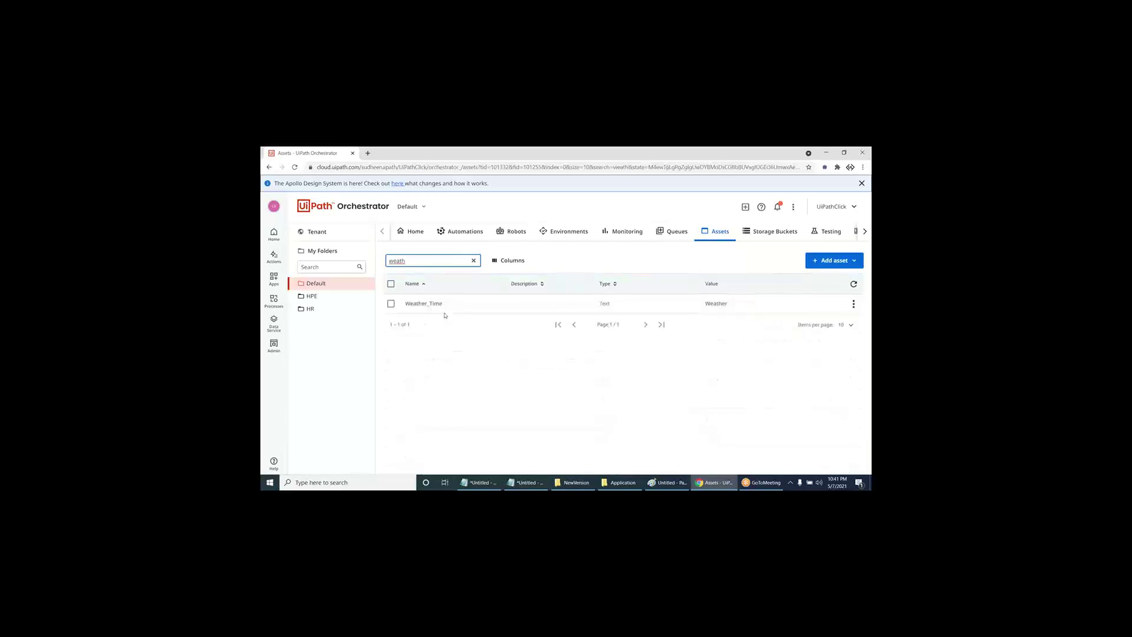
pyautogui.click(853, 303)
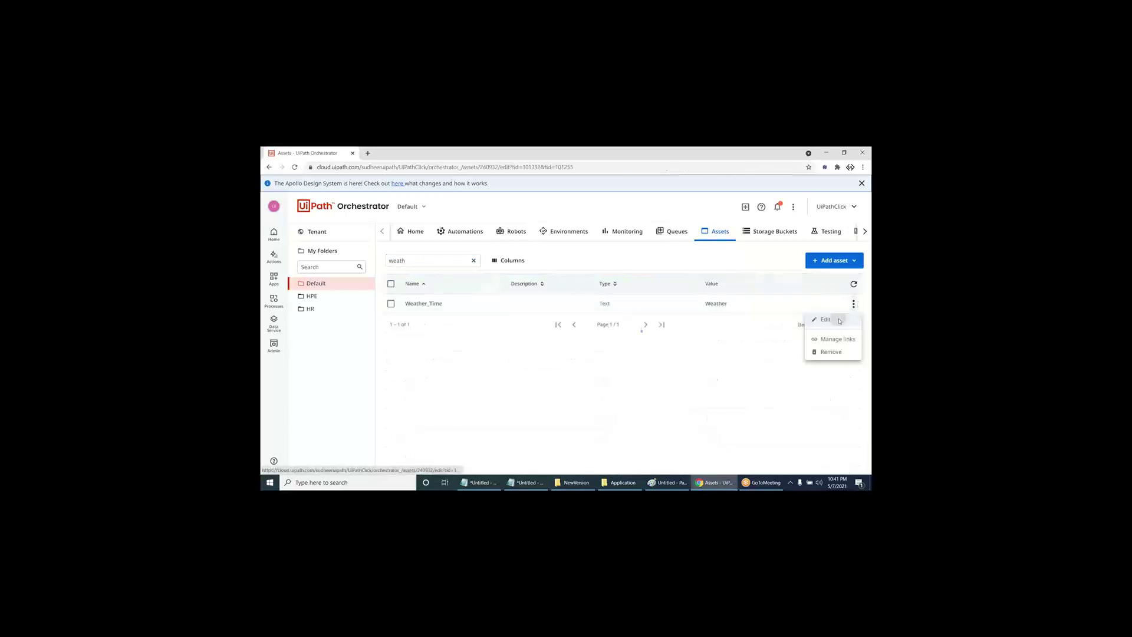
pyautogui.click(832, 336)
pyautogui.scroll(-3, 480, 374)
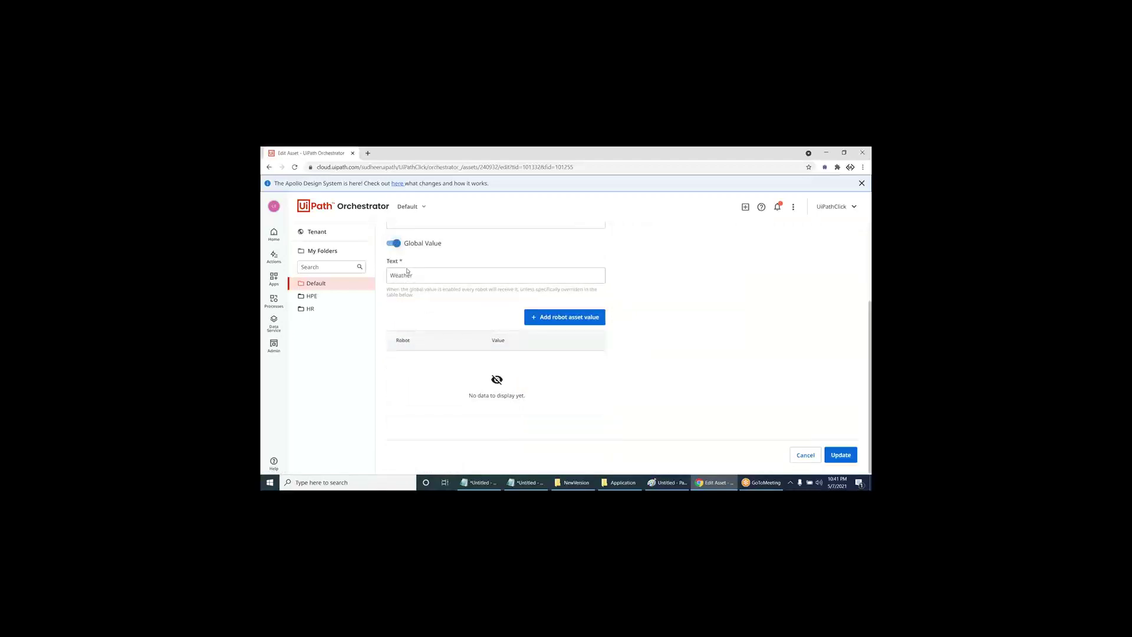
pyautogui.press('Tab')
pyautogui.press('BackSpace')
pyautogui.click(394, 243)
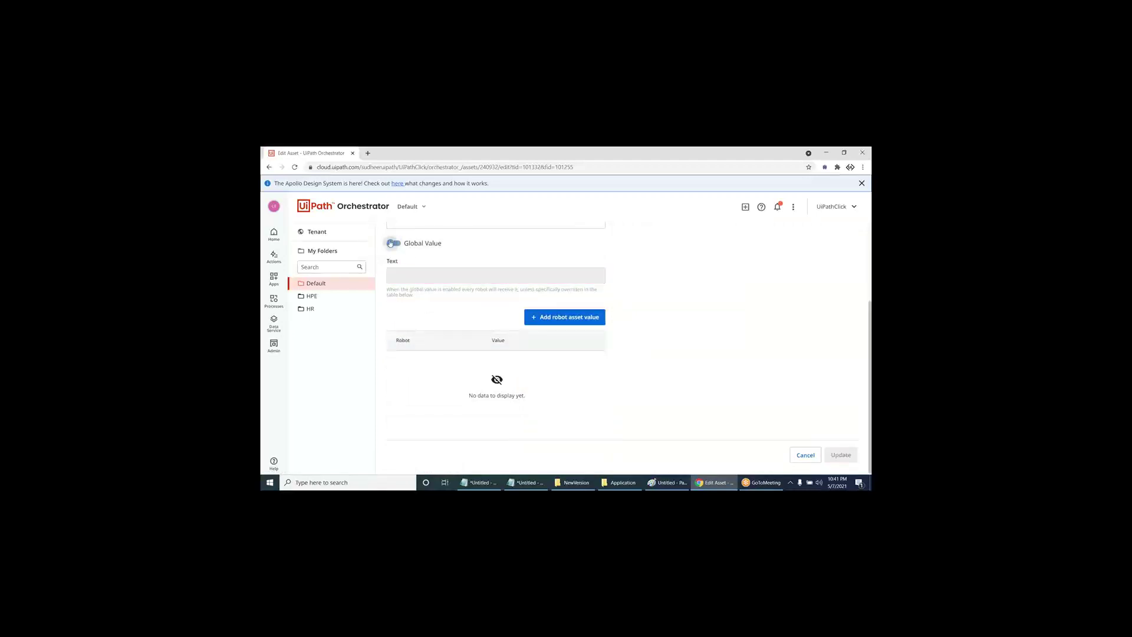
# - Add a robot value 'Weather' for Monishas_Bot
pyautogui.click(557, 319)
pyautogui.click(463, 384)
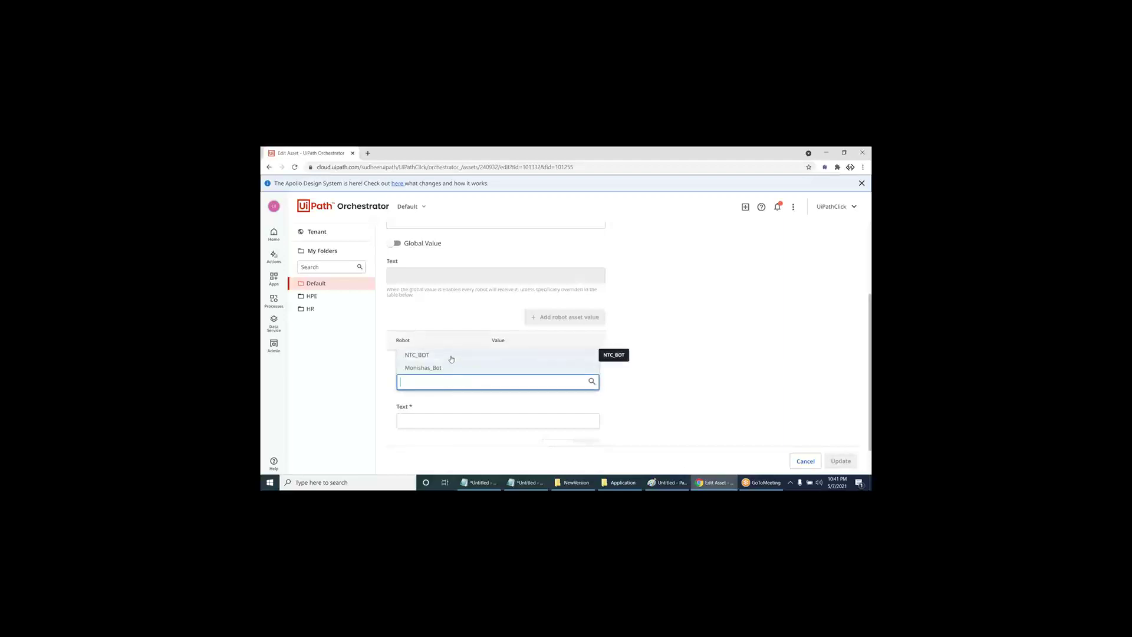
pyautogui.click(451, 368)
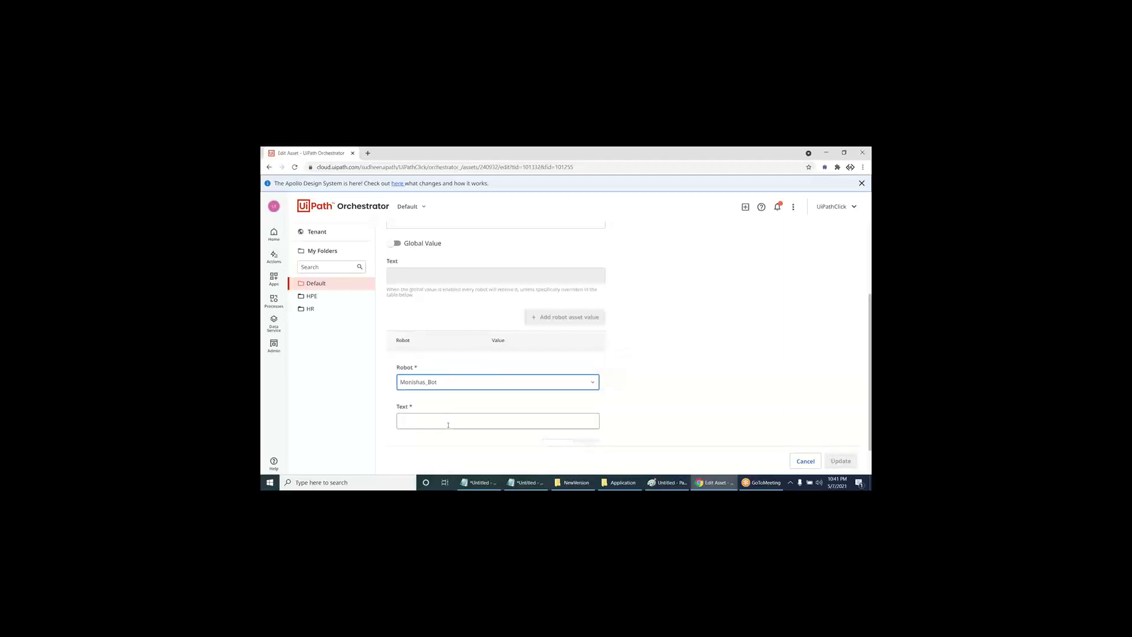
pyautogui.click(449, 423)
pyautogui.write('Weather')
pyautogui.scroll(-1, 449, 429)
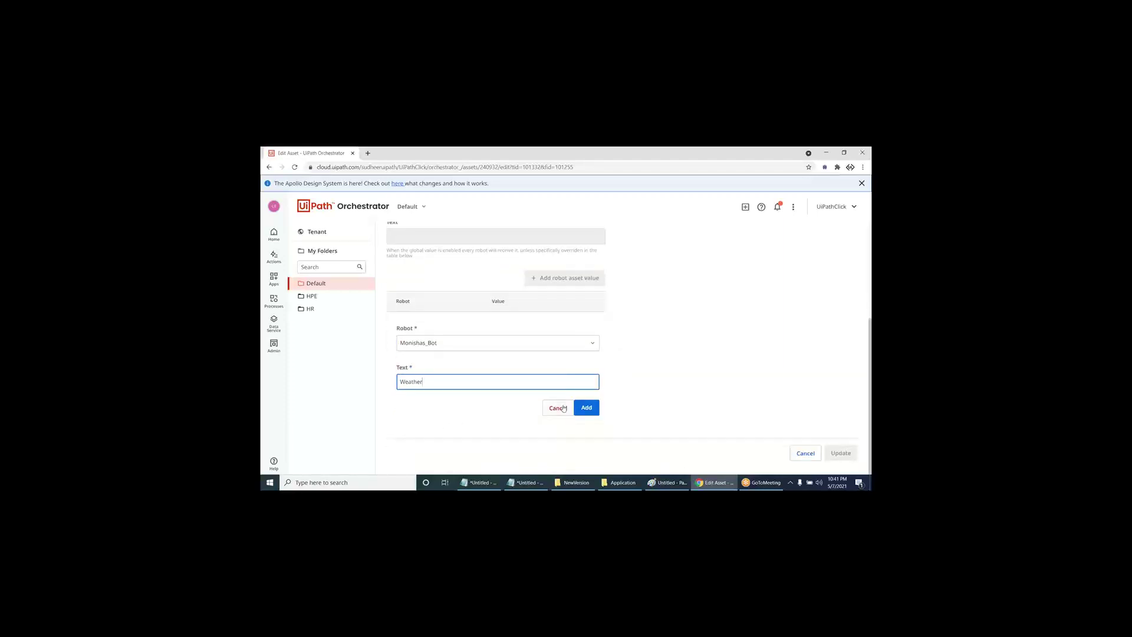
pyautogui.click(587, 406)
# - Add a robot value 'Time' for NTC_BOT and save the Weather_Time asset
pyautogui.click(560, 372)
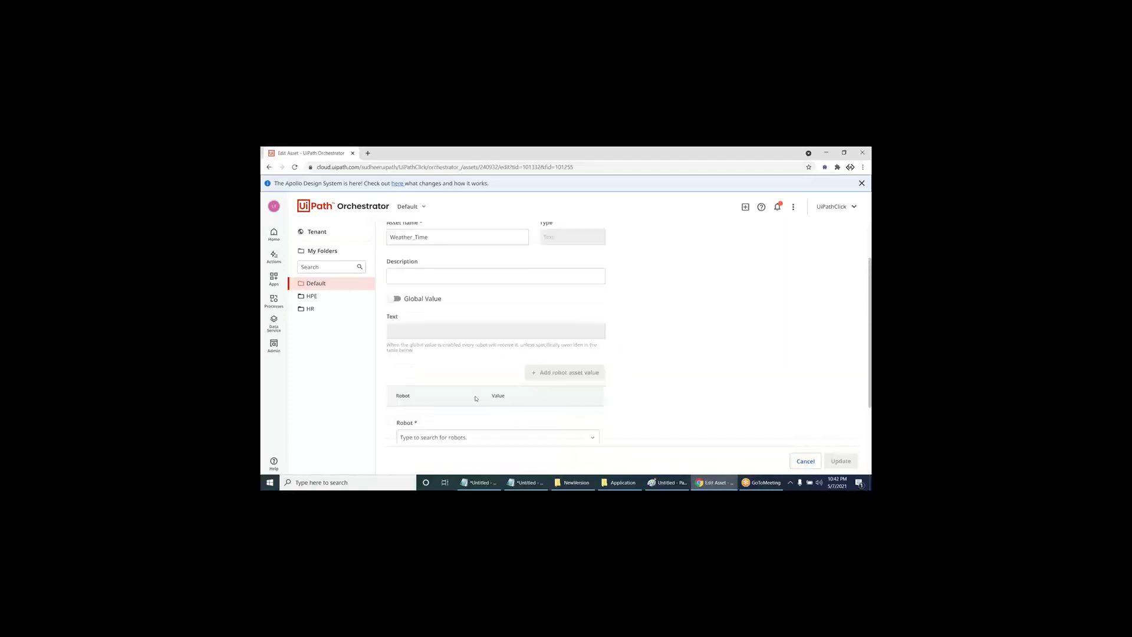
pyautogui.click(451, 344)
pyautogui.click(434, 318)
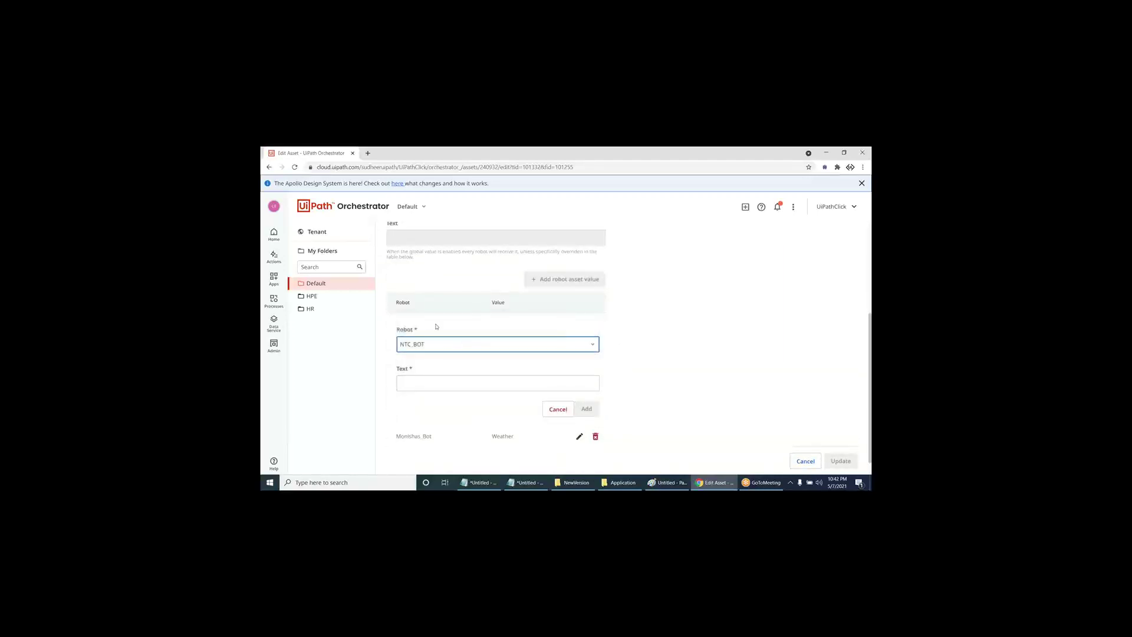
pyautogui.click(436, 381)
pyautogui.write('Time')
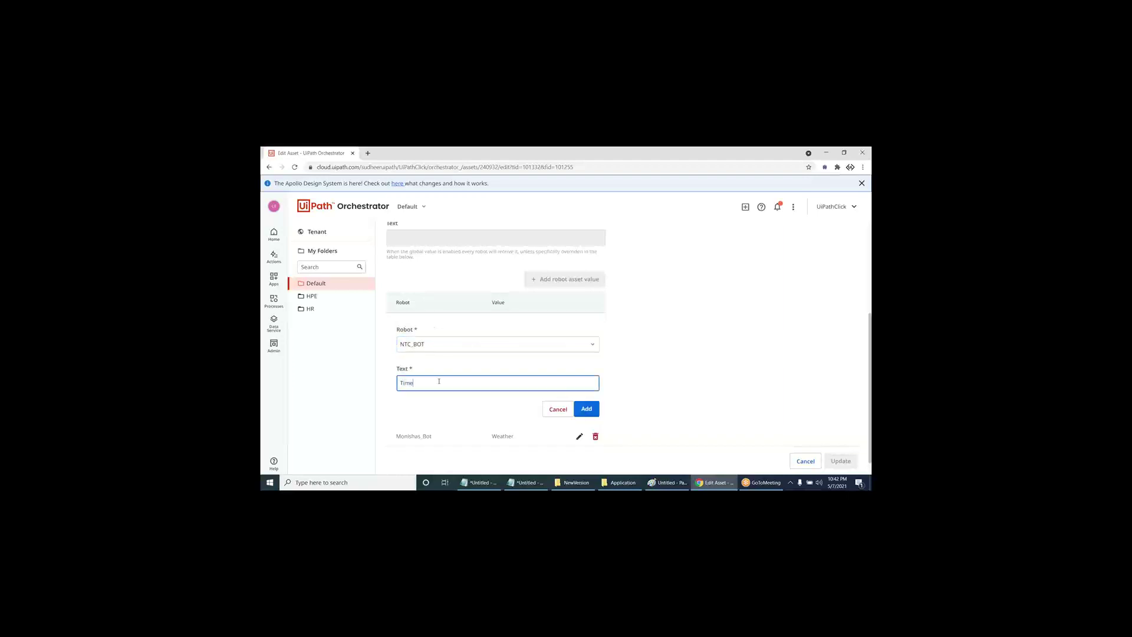
pyautogui.click(586, 408)
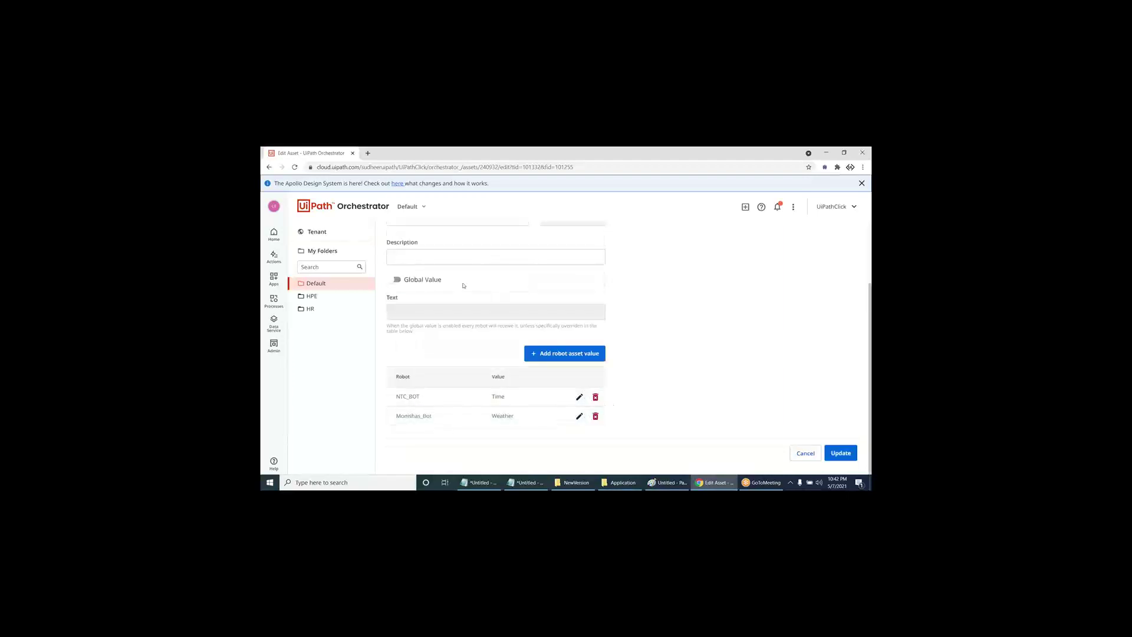
pyautogui.scroll(3, 425, 287)
pyautogui.scroll(-3, 421, 295)
pyautogui.click(837, 454)
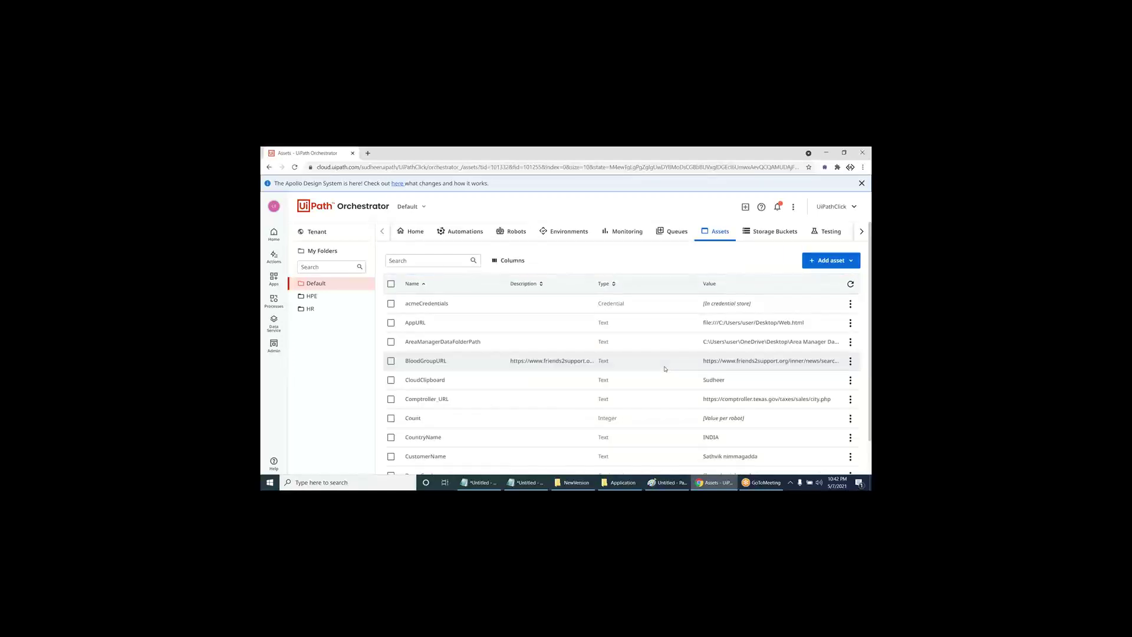
# - Change NTC_BOT's robot type to Testing and save the update
pyautogui.click(508, 232)
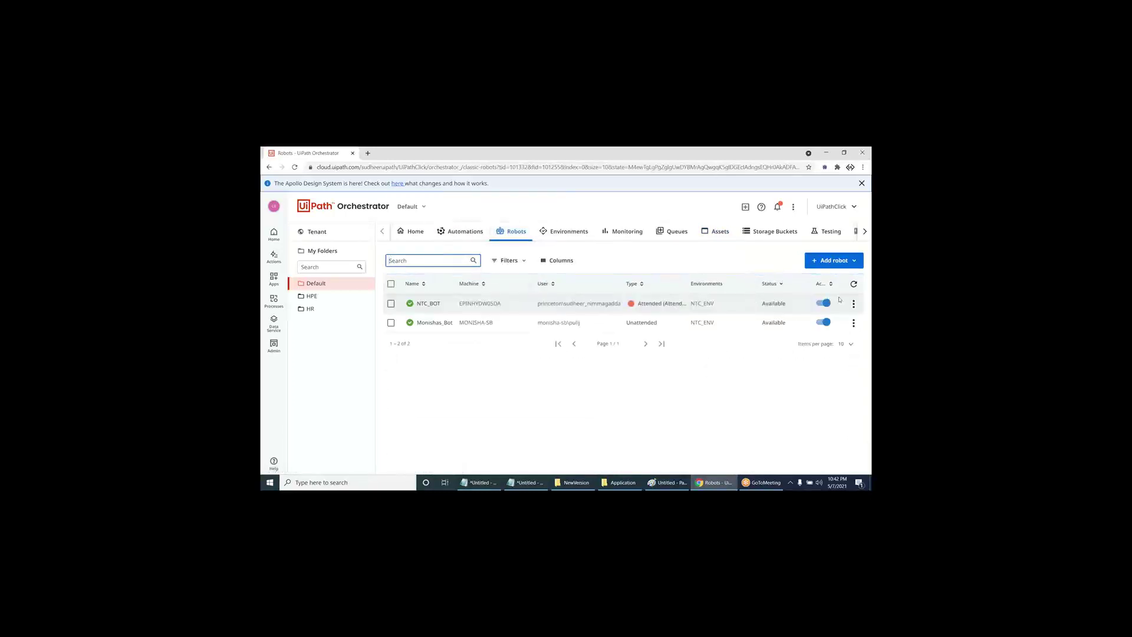
pyautogui.click(853, 303)
pyautogui.click(822, 357)
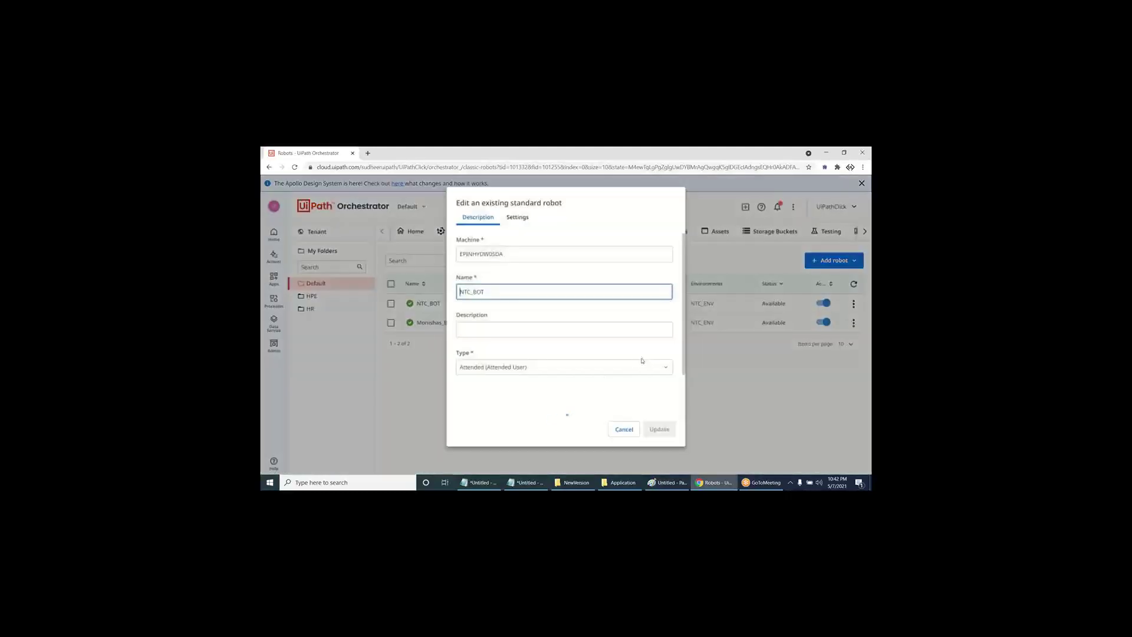
pyautogui.click(517, 368)
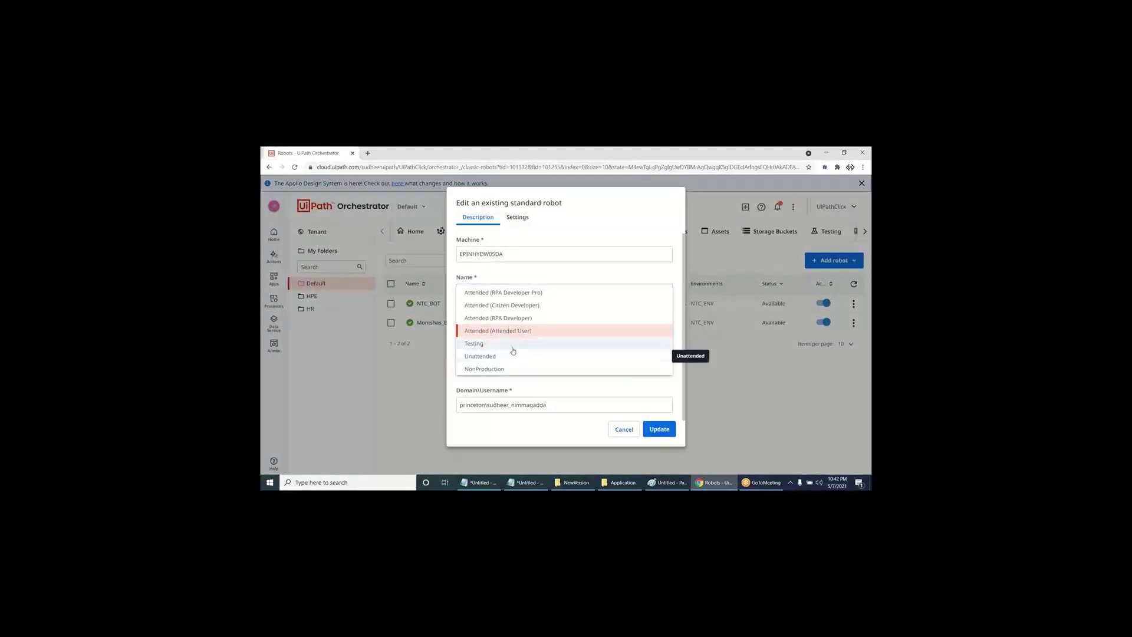
pyautogui.click(512, 347)
pyautogui.click(672, 431)
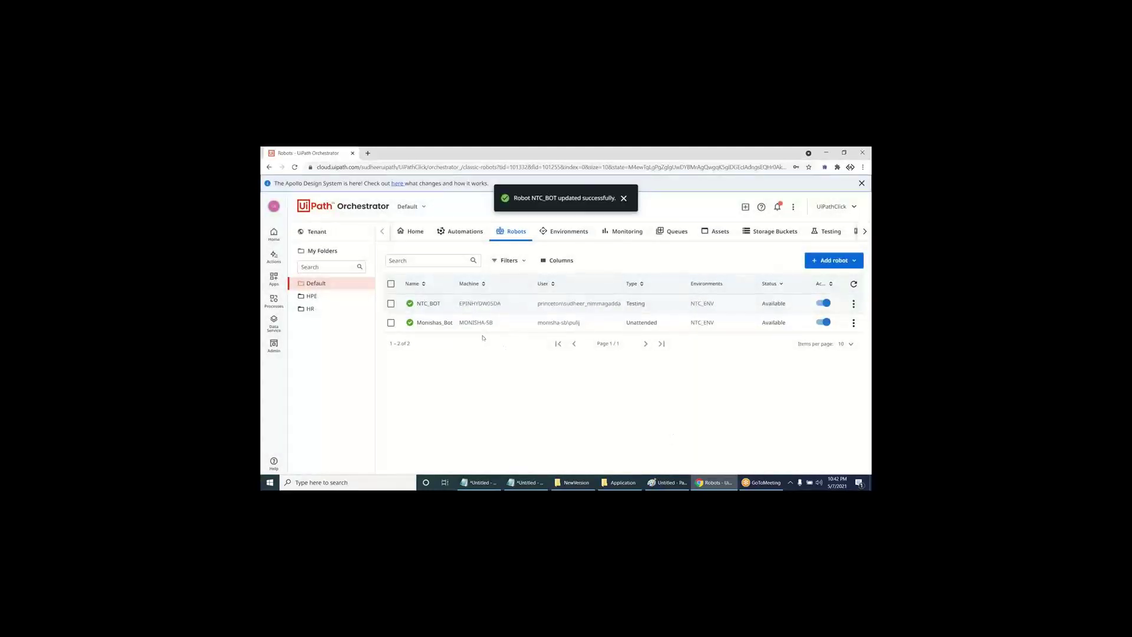
pyautogui.click(464, 231)
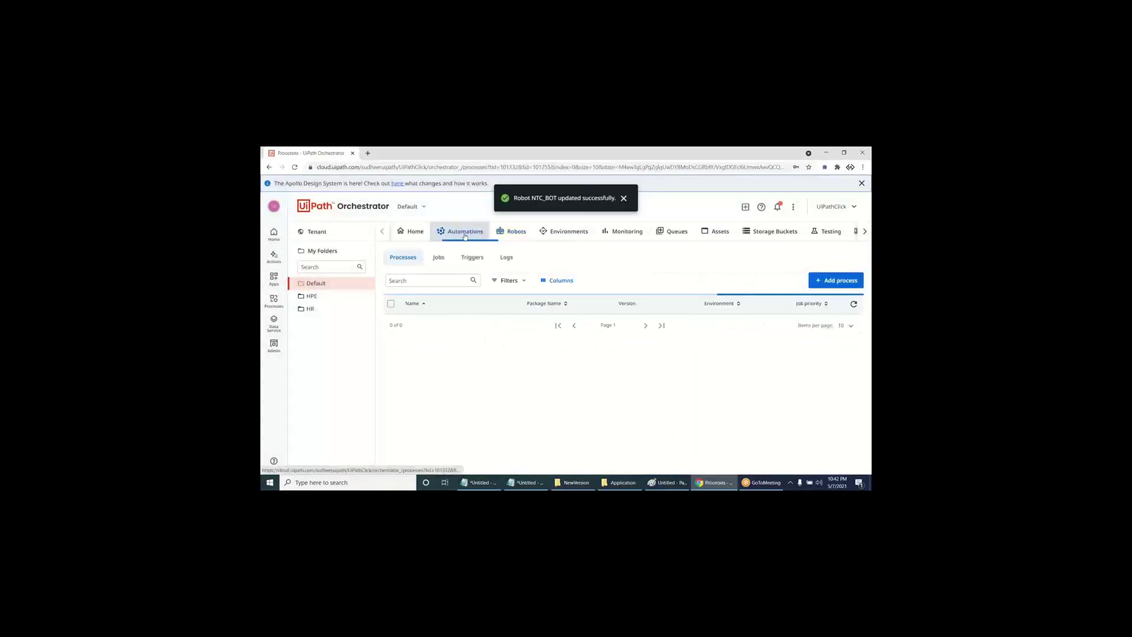
# - Start a new job with process WeatherNtime, selecting then clearing all robots
pyautogui.click(439, 258)
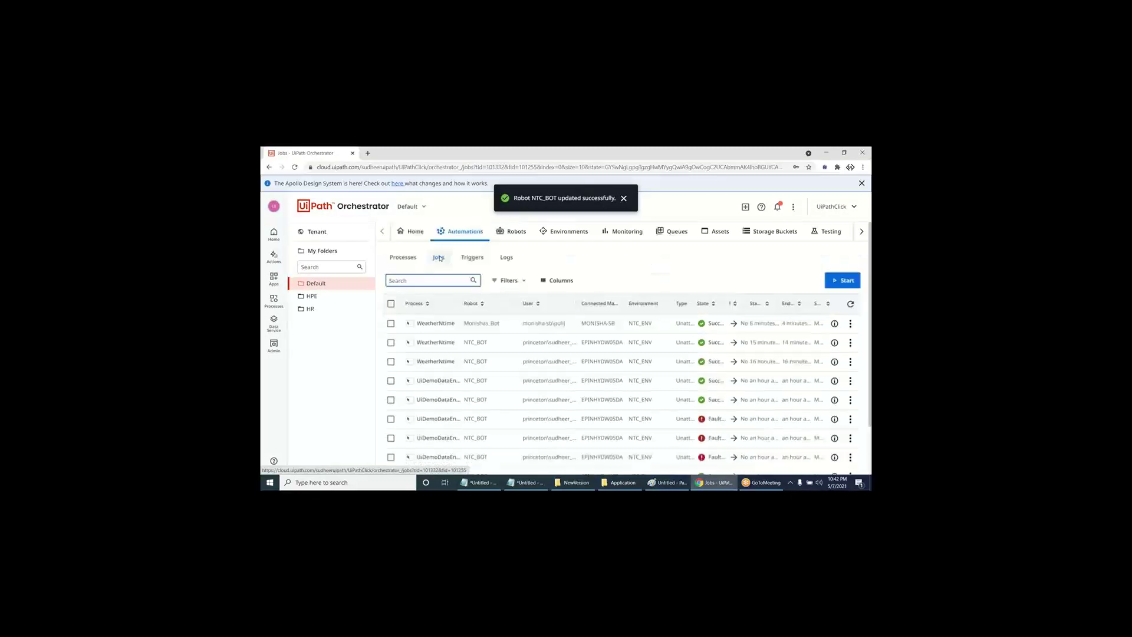
pyautogui.click(843, 280)
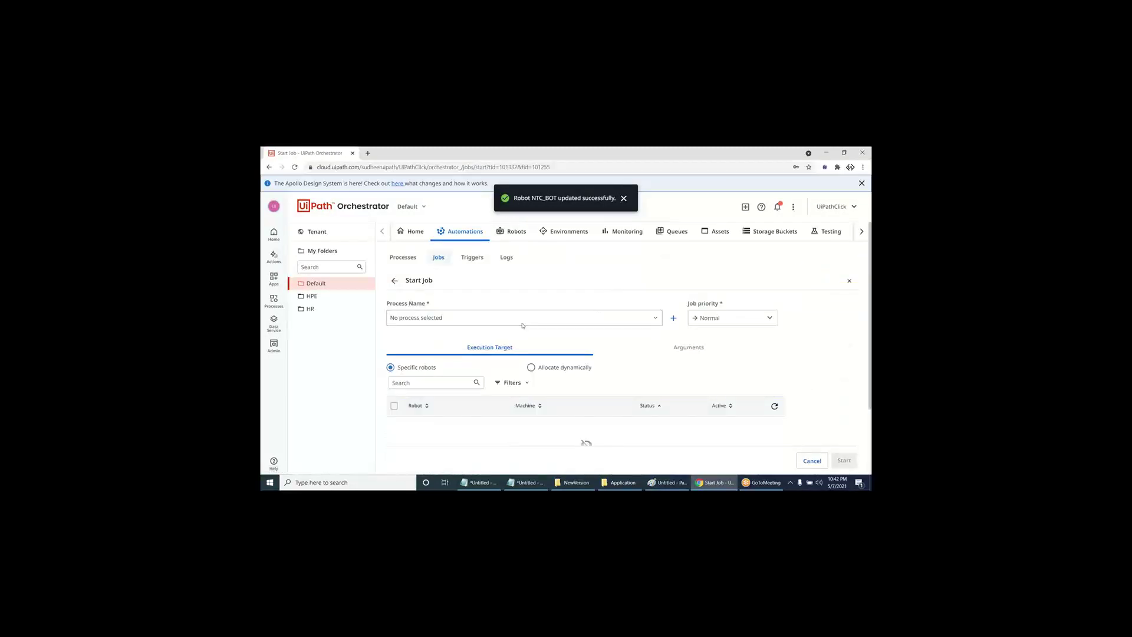
pyautogui.click(522, 323)
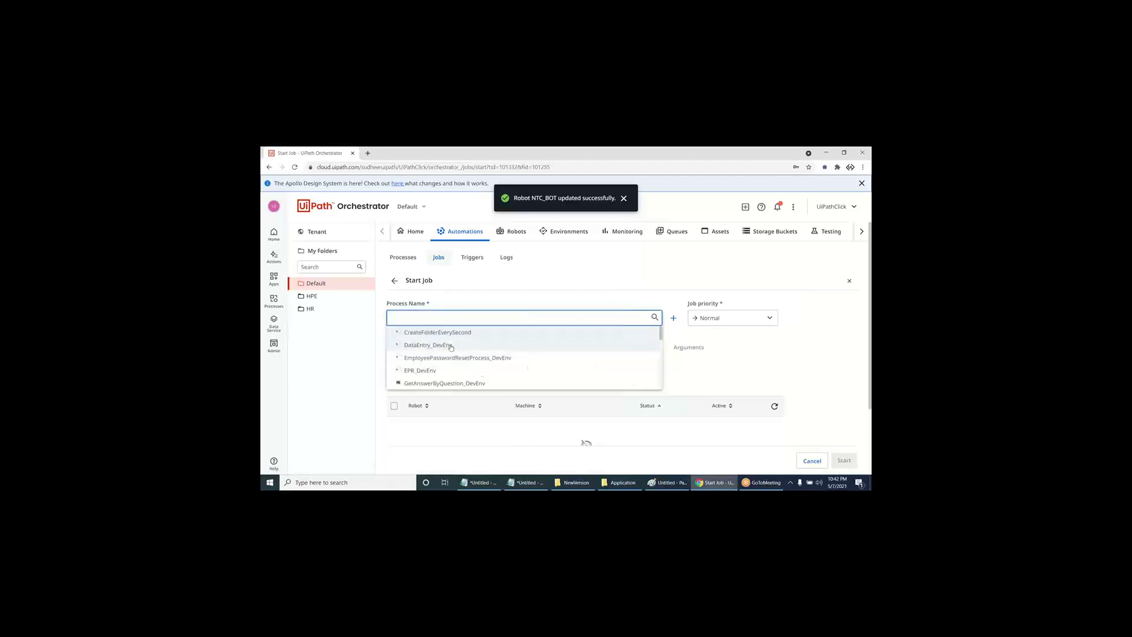
pyautogui.write('w')
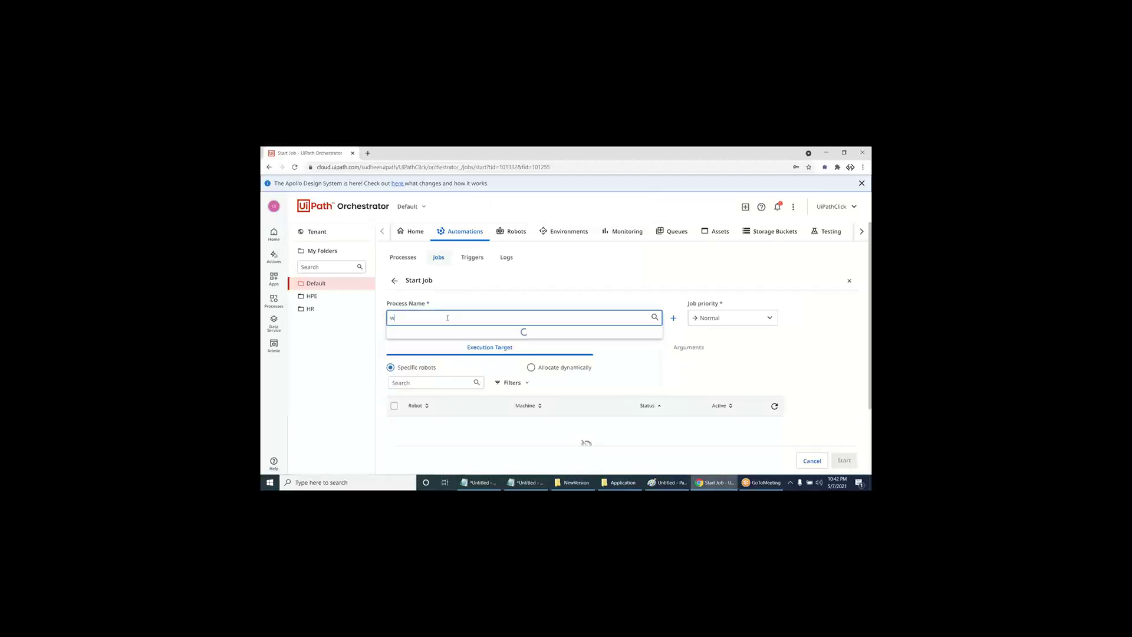
pyautogui.write('e')
pyautogui.click(448, 345)
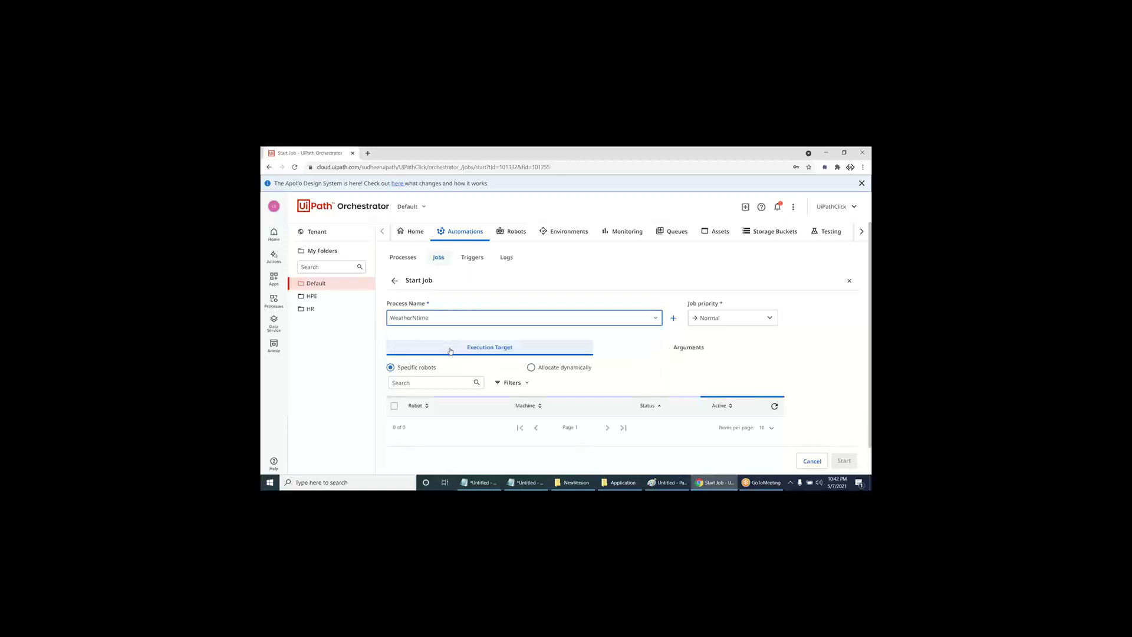
pyautogui.scroll(-1, 450, 348)
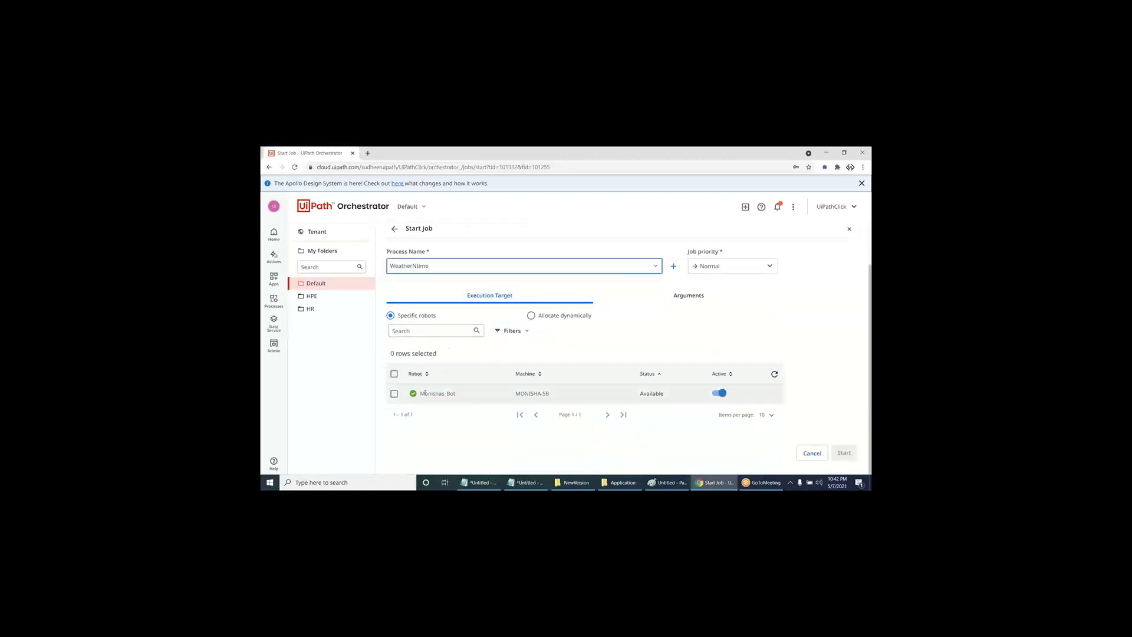
pyautogui.click(394, 374)
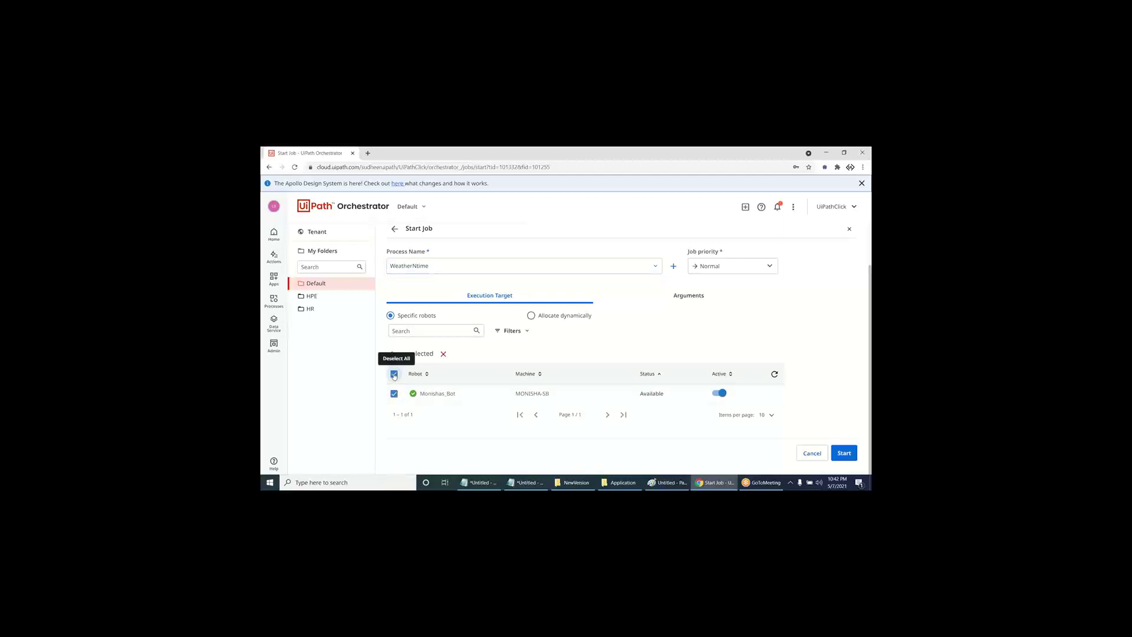
pyautogui.click(395, 375)
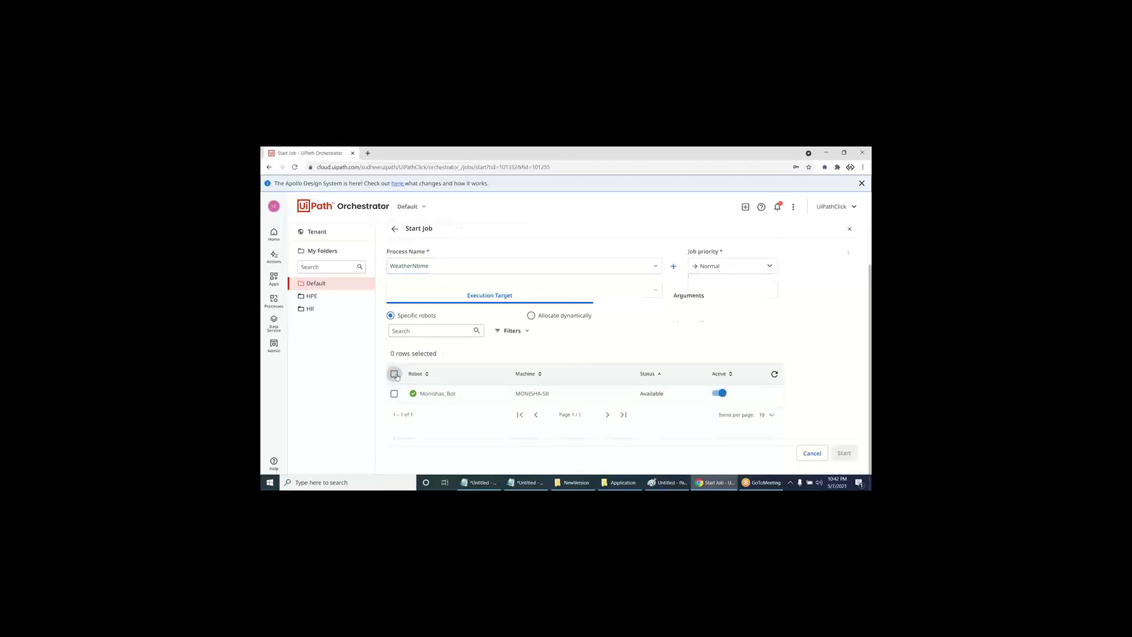
pyautogui.scroll(1, 396, 377)
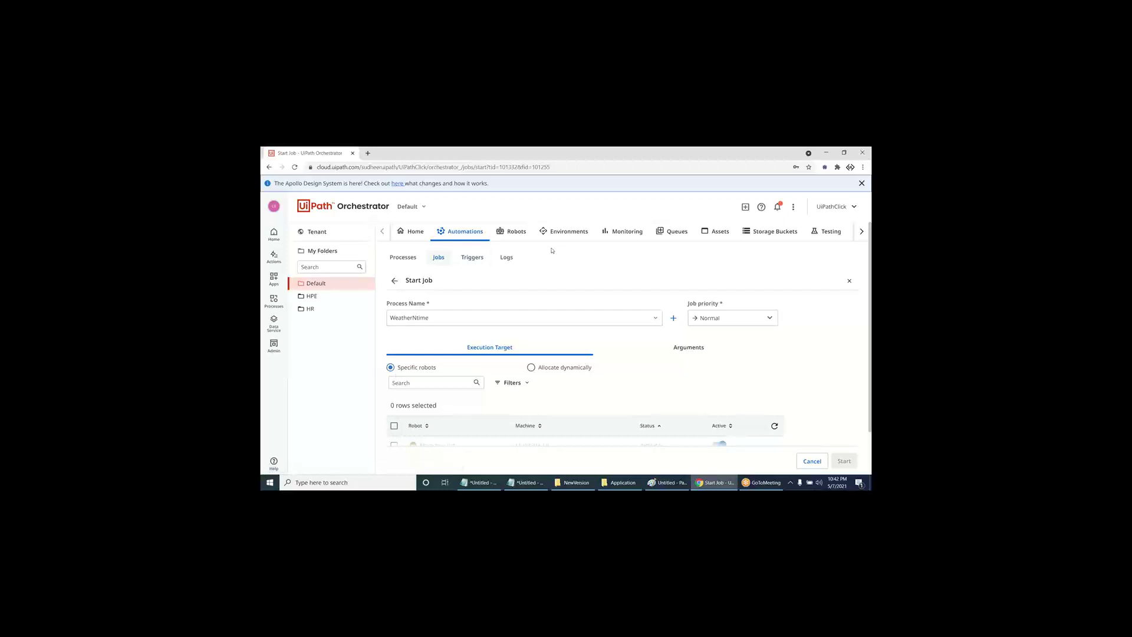
# - Switch NTC_BOT's robot type back to Unattended and save the change
pyautogui.click(515, 234)
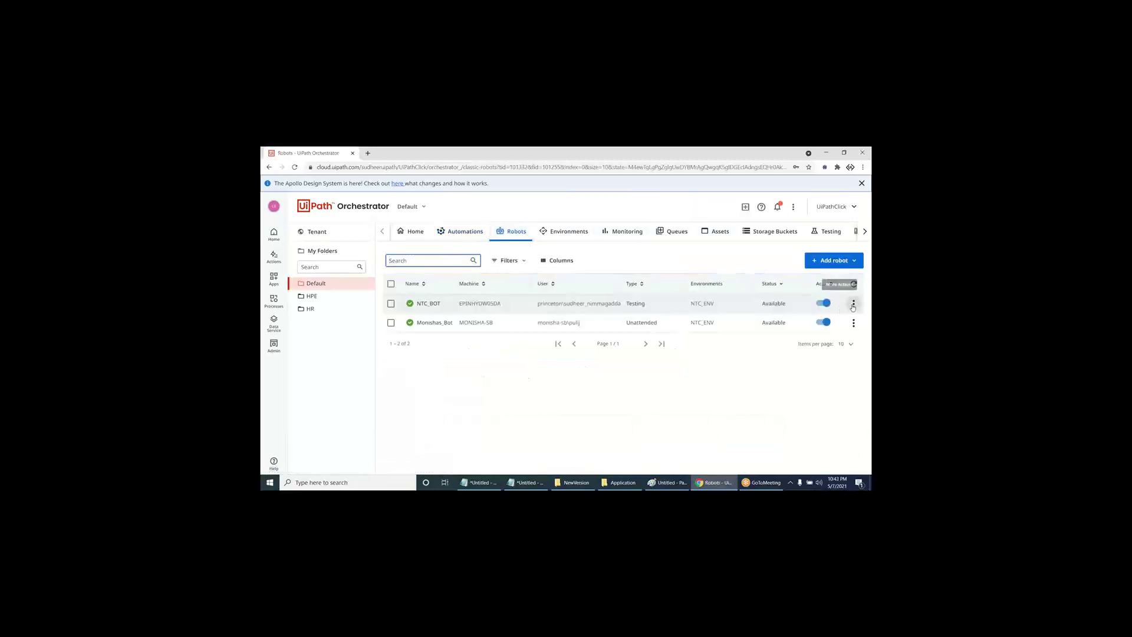
pyautogui.click(853, 304)
pyautogui.click(826, 318)
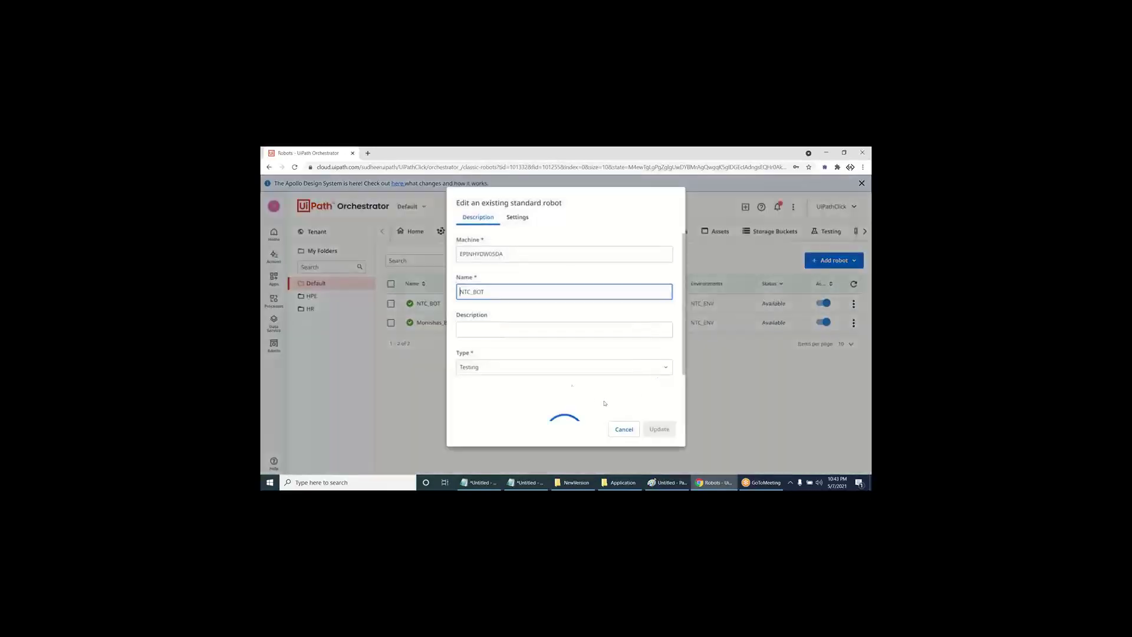
pyautogui.click(549, 367)
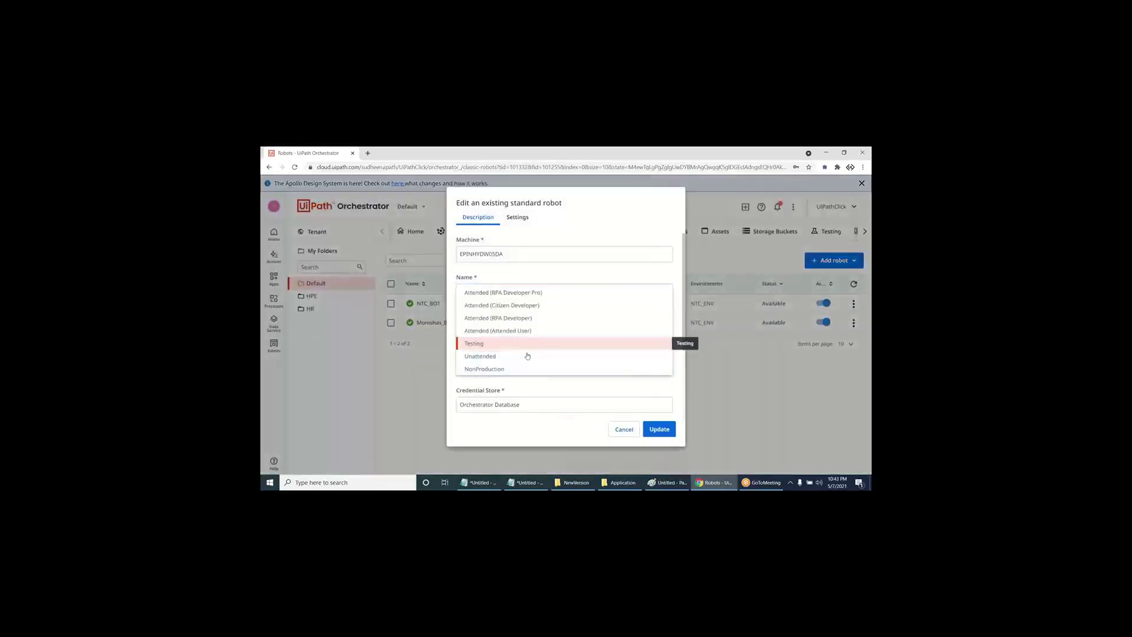
pyautogui.click(527, 355)
pyautogui.click(655, 430)
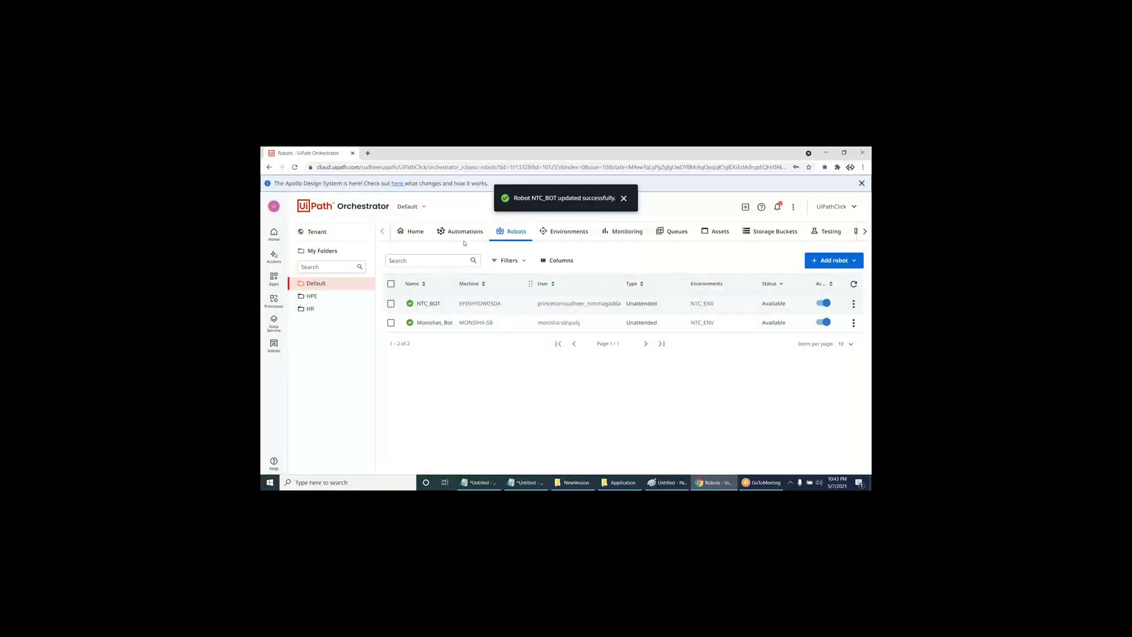
pyautogui.click(439, 236)
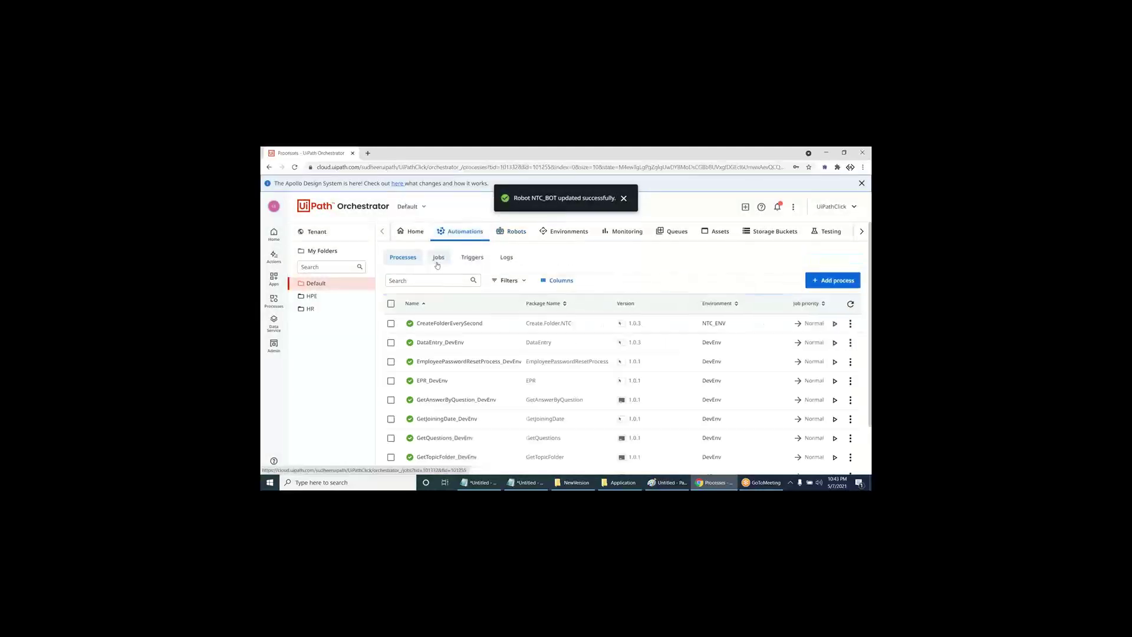
# - Set up a WeatherNtime job with both NTC_BOT and Monishas_Bot selected, then show the desktop
pyautogui.click(438, 259)
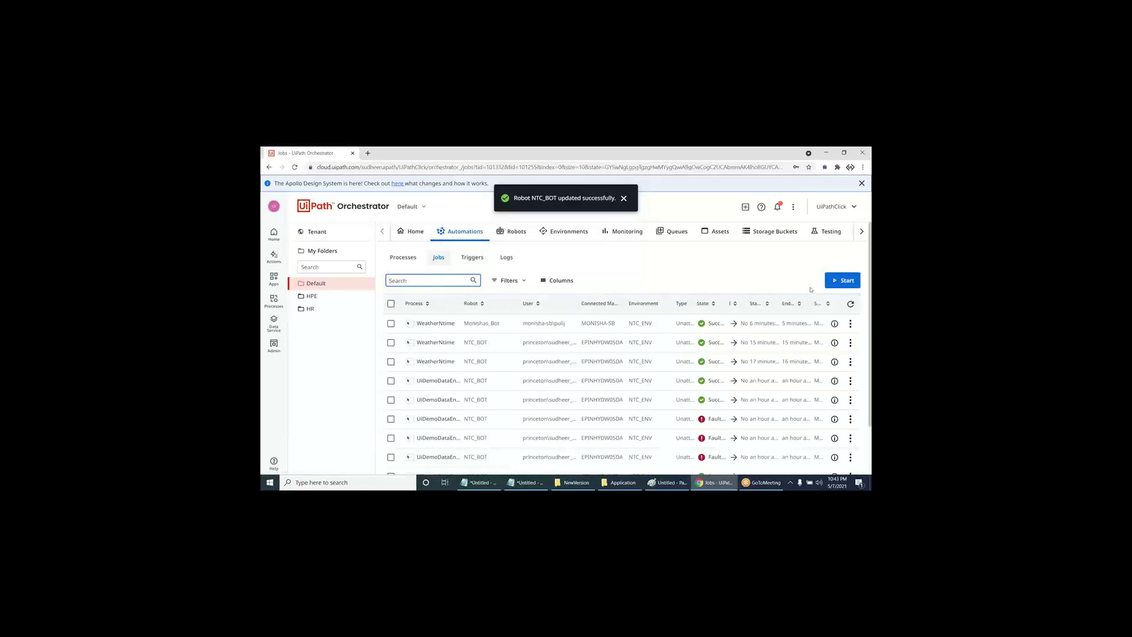
pyautogui.click(846, 280)
pyautogui.click(474, 317)
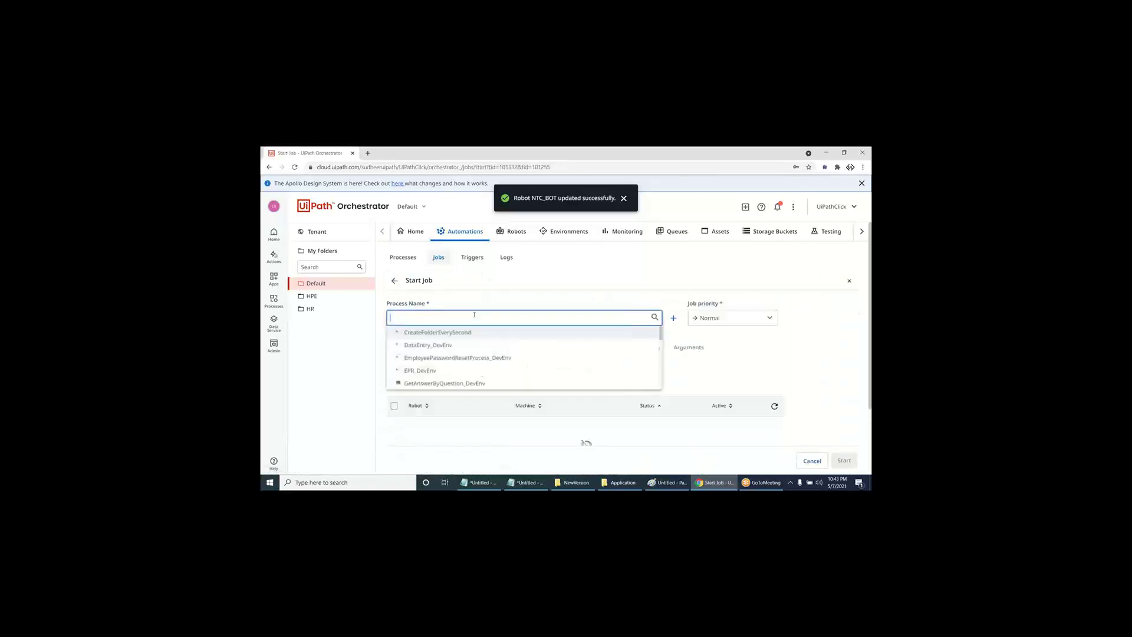
pyautogui.write('we')
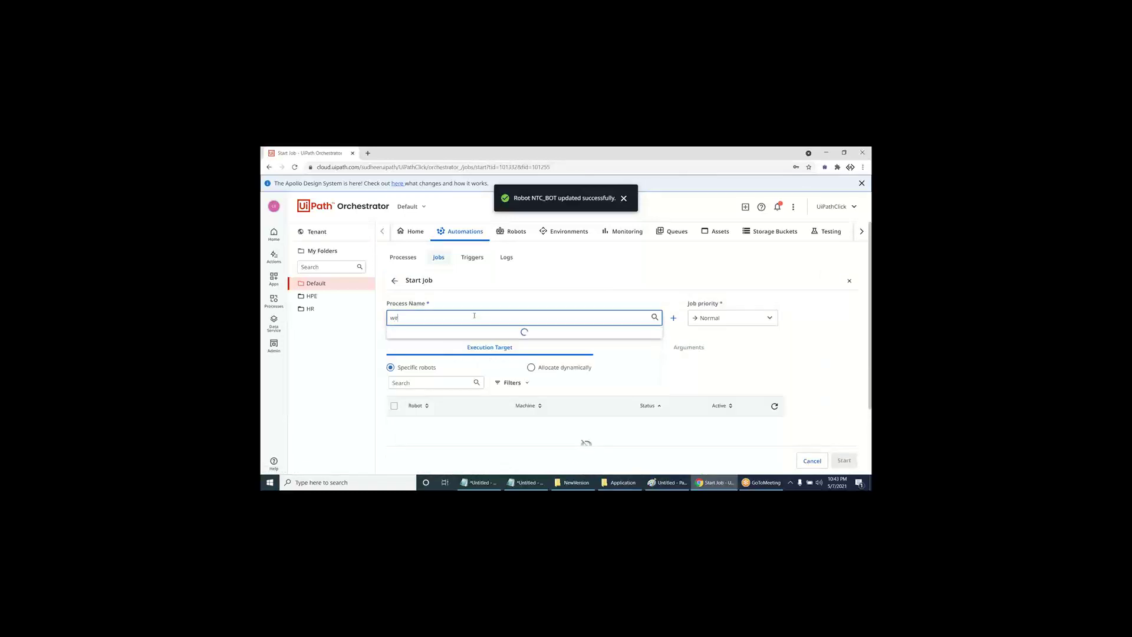
pyautogui.click(453, 344)
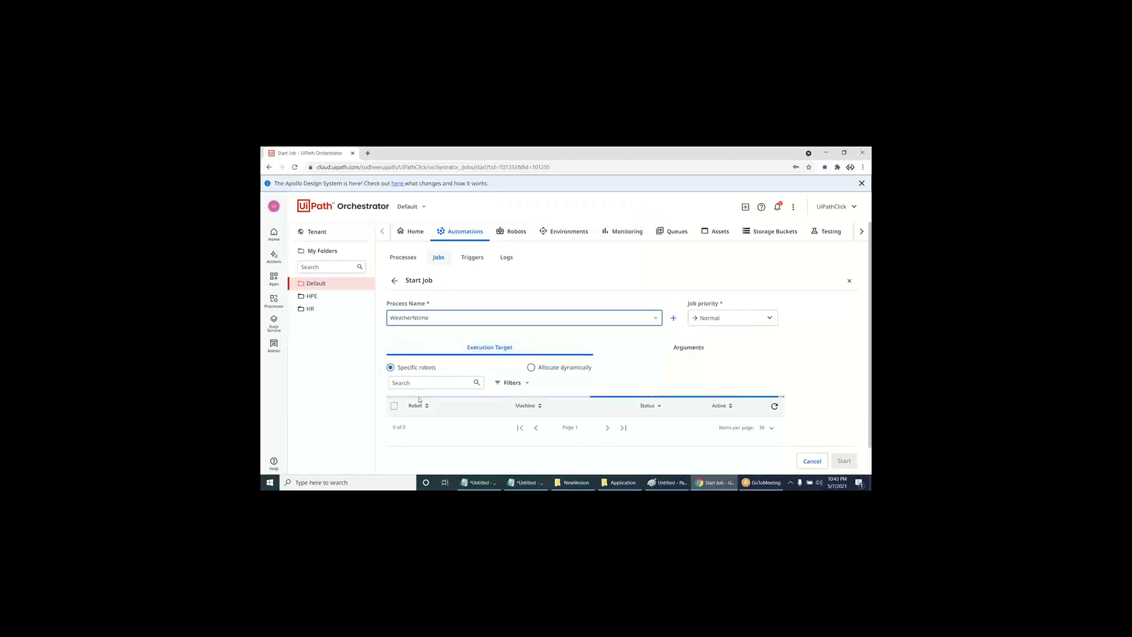
pyautogui.scroll(-2, 398, 406)
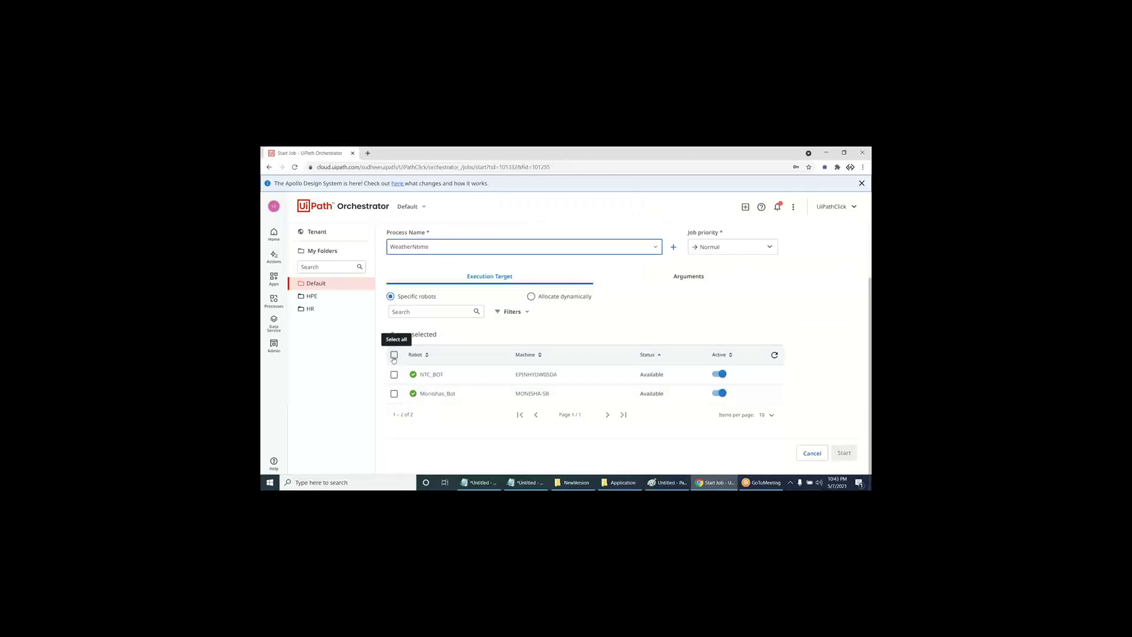
pyautogui.click(394, 355)
pyautogui.scroll(1, 396, 361)
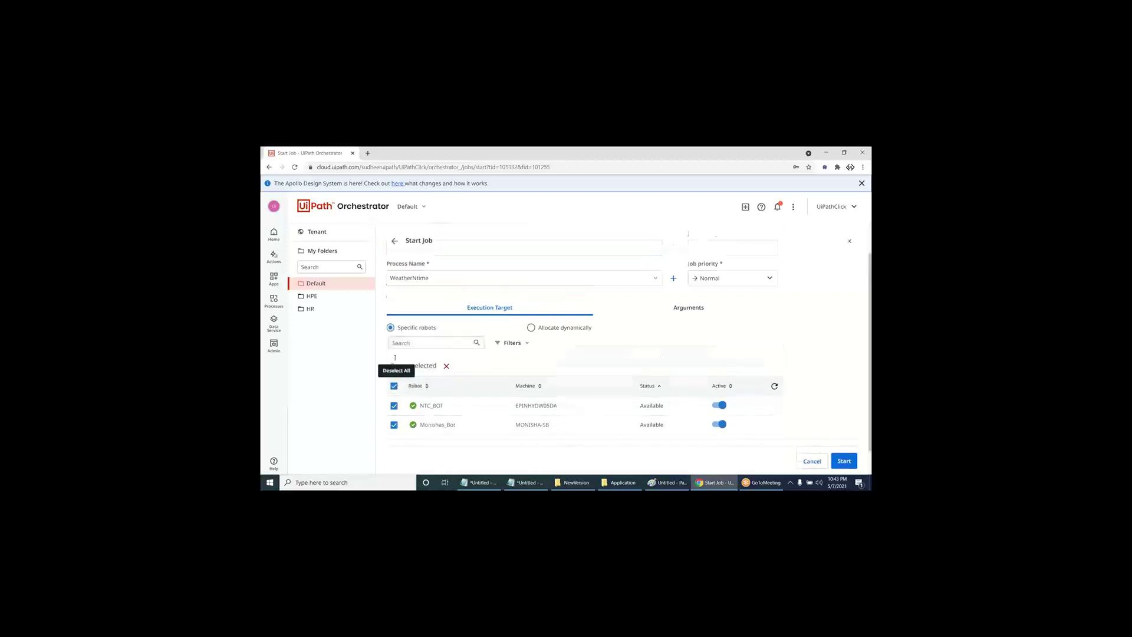
pyautogui.scroll(1, 395, 361)
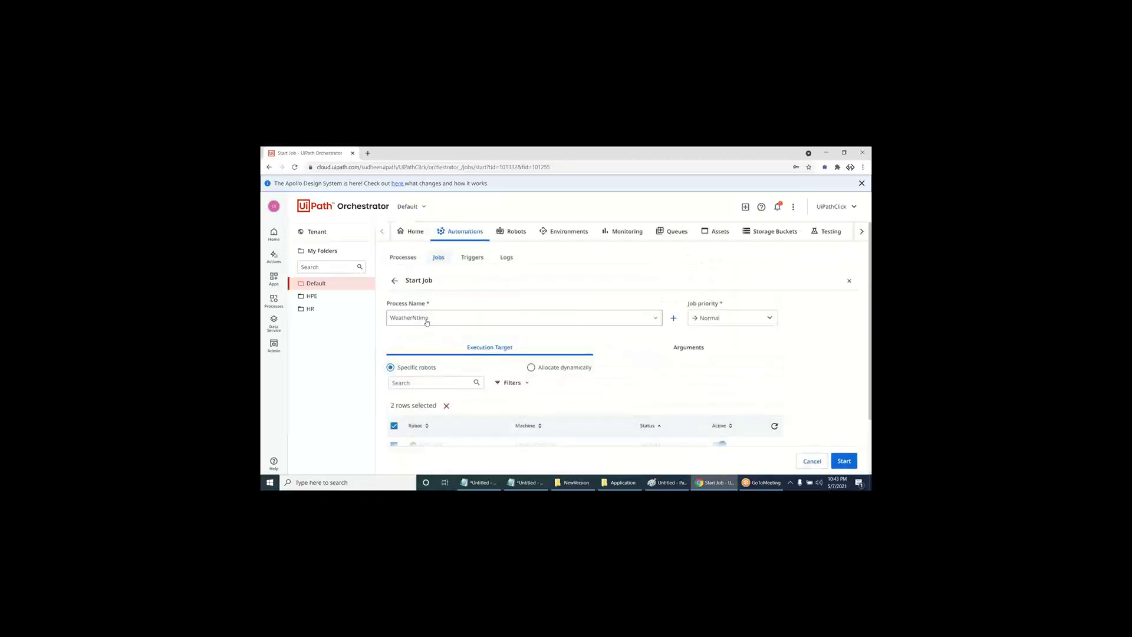
pyautogui.scroll(-3, 467, 329)
pyautogui.press('super+d')
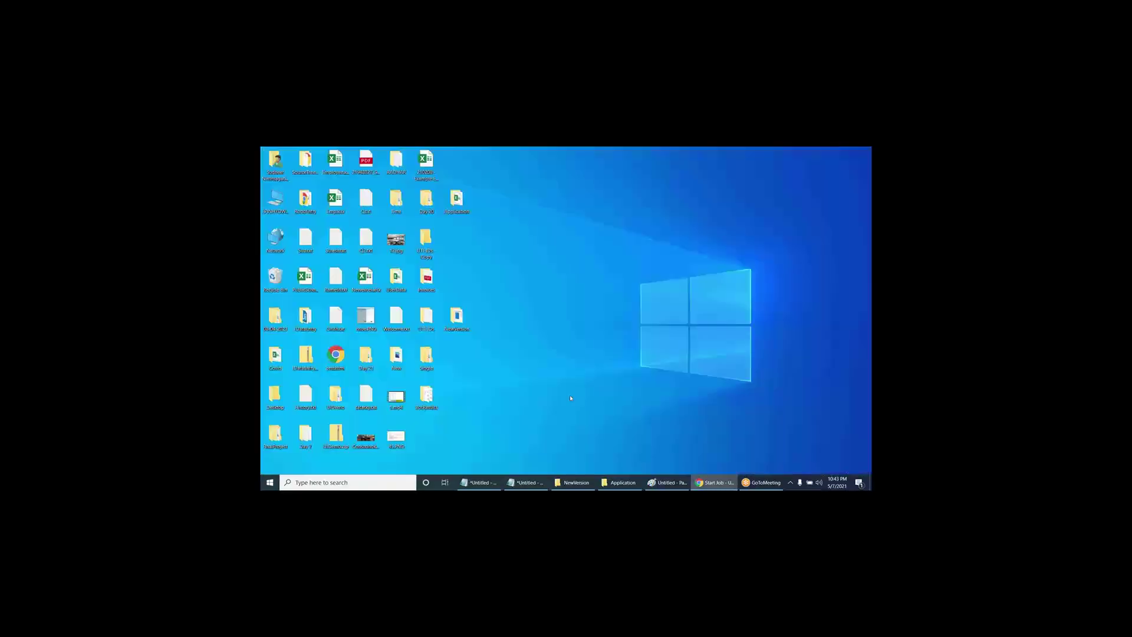
# - Delete the desktop's BotResults folder via its context menu and confirm the deletion
pyautogui.rightClick(427, 402)
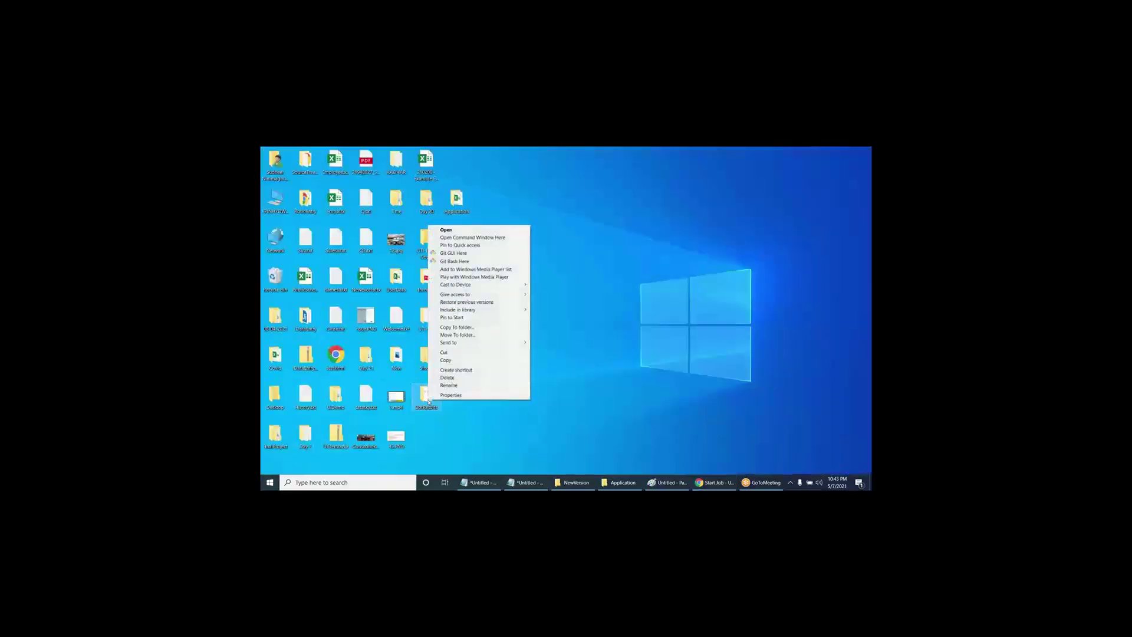
pyautogui.click(449, 379)
pyautogui.click(595, 339)
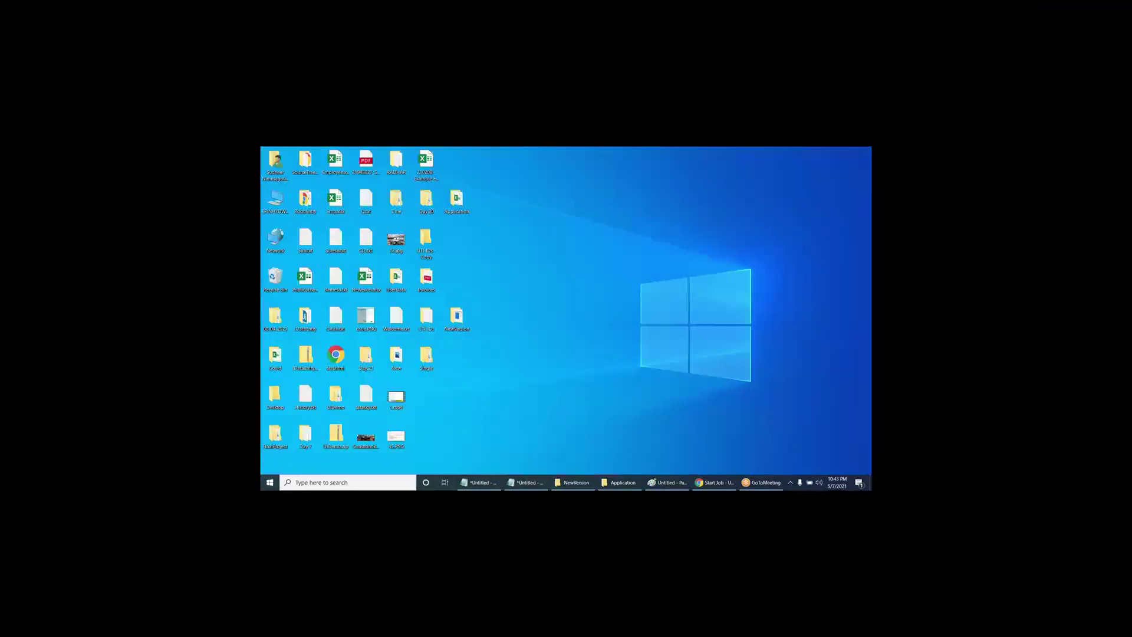
# - Start the WeatherNtime job on both robots, widen the State column to check status, then show the desktop
pyautogui.click(714, 483)
pyautogui.scroll(2, 602, 338)
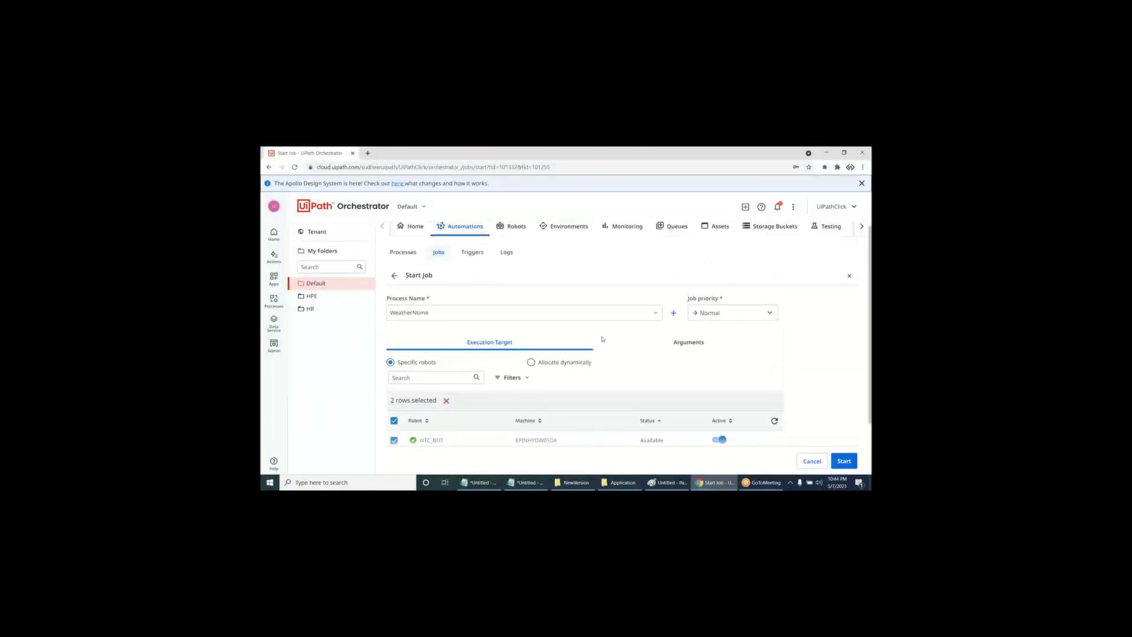
pyautogui.scroll(-2, 603, 338)
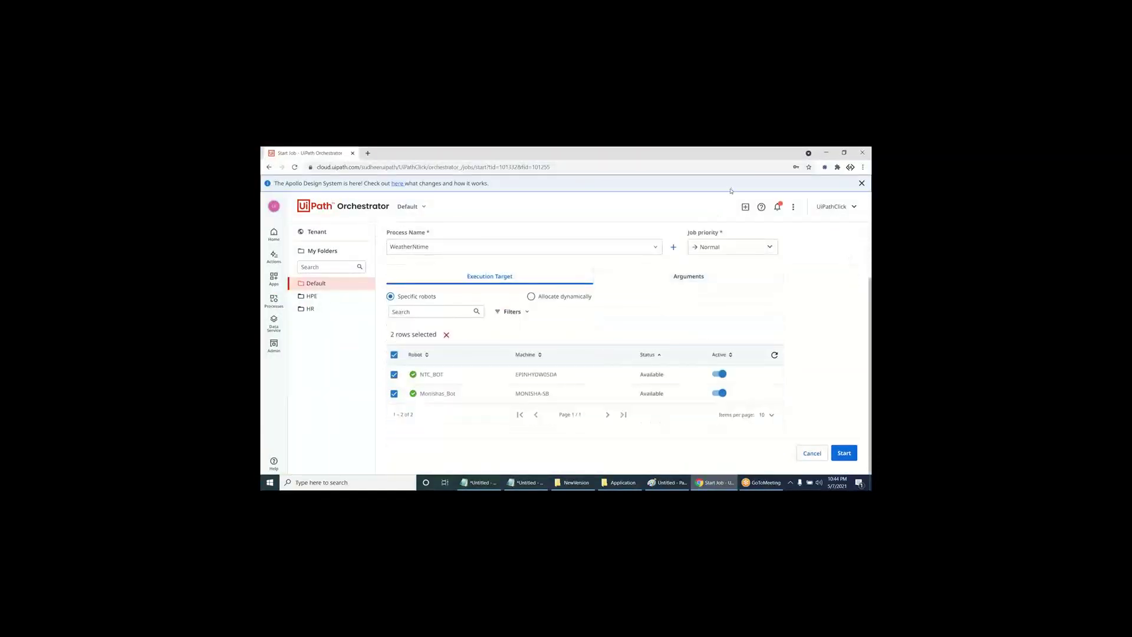
pyautogui.click(842, 453)
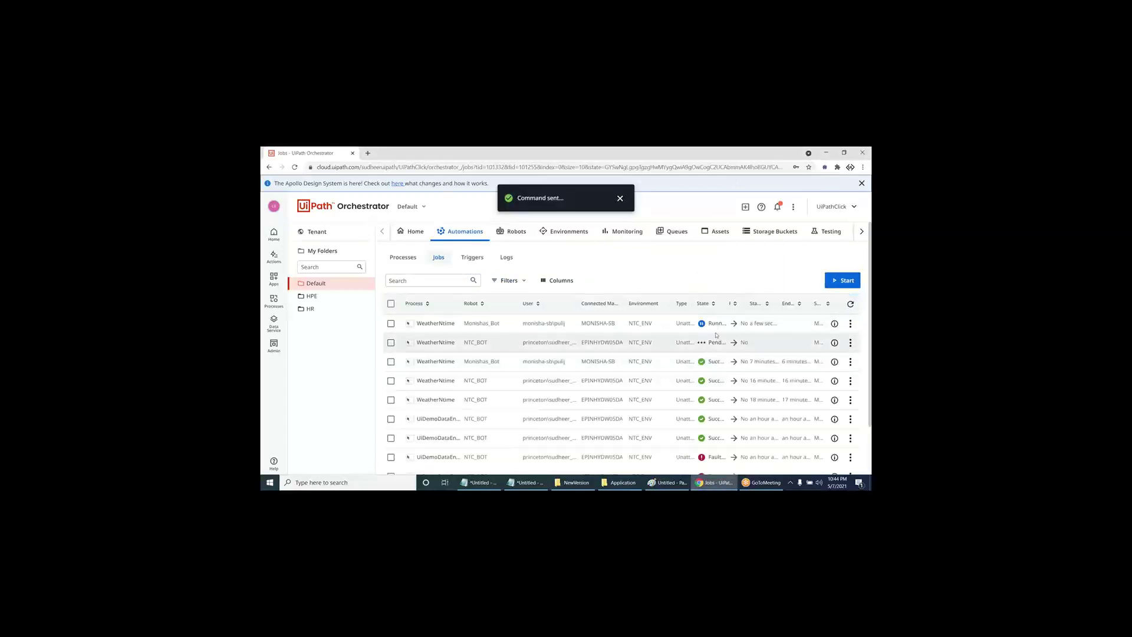
pyautogui.moveTo(727, 303); pyautogui.dragTo(794, 298)
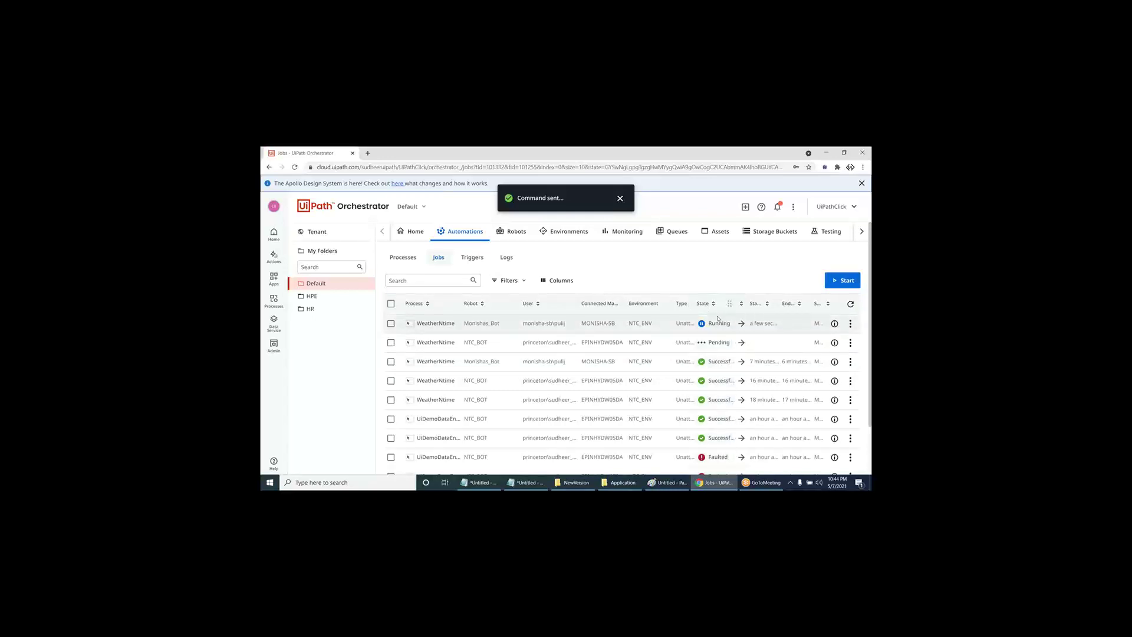
pyautogui.press('super+d')
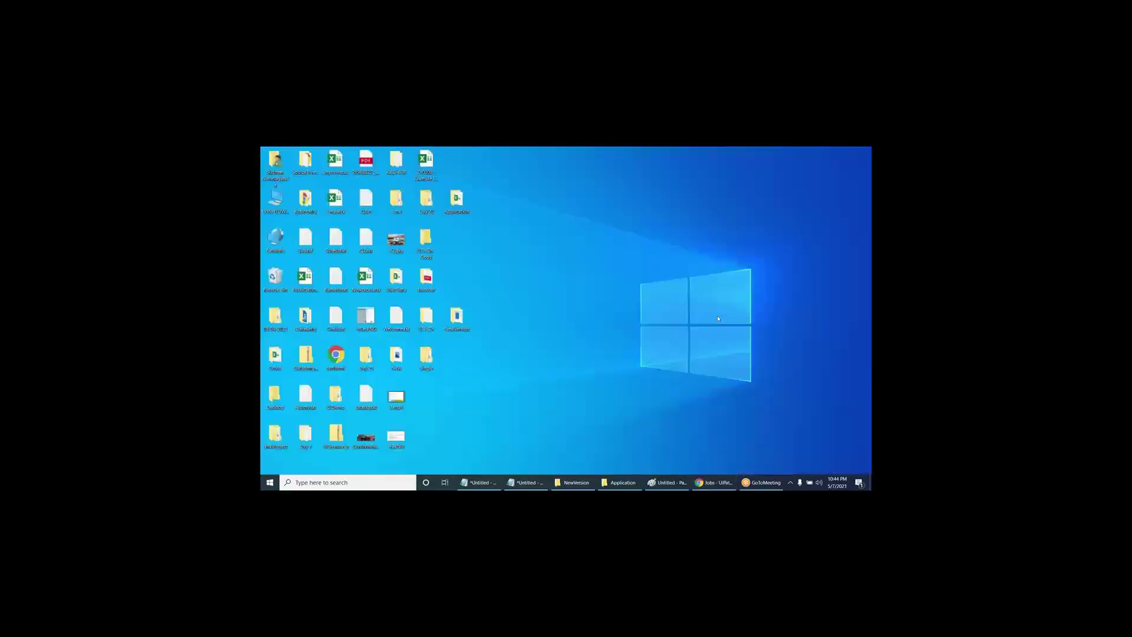
# - Watch the bot's Hyderabad and Kochi weather results (Kochi 82°F, mostly cloudy), ending on the desktop
pyautogui.click(714, 482)
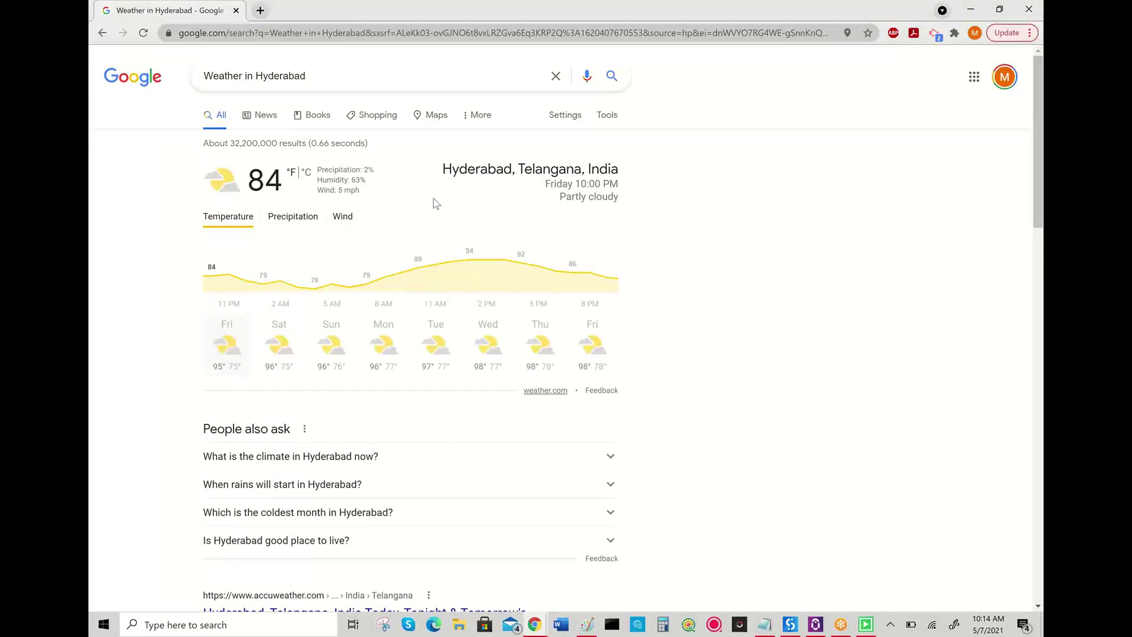
pyautogui.press('super+d')
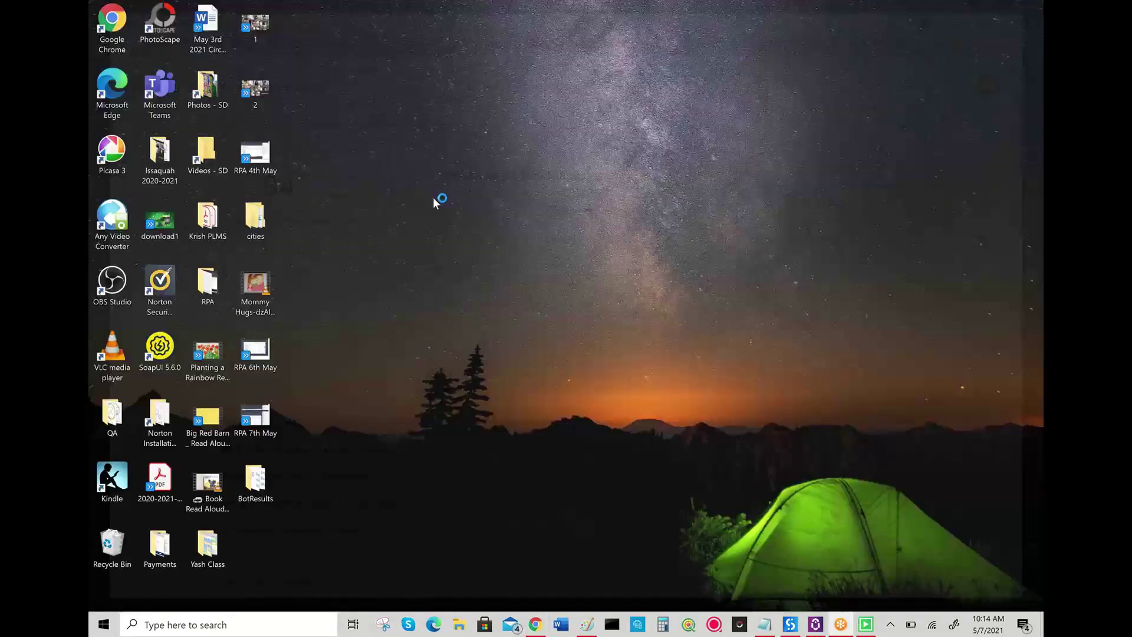
pyautogui.press('super+d')
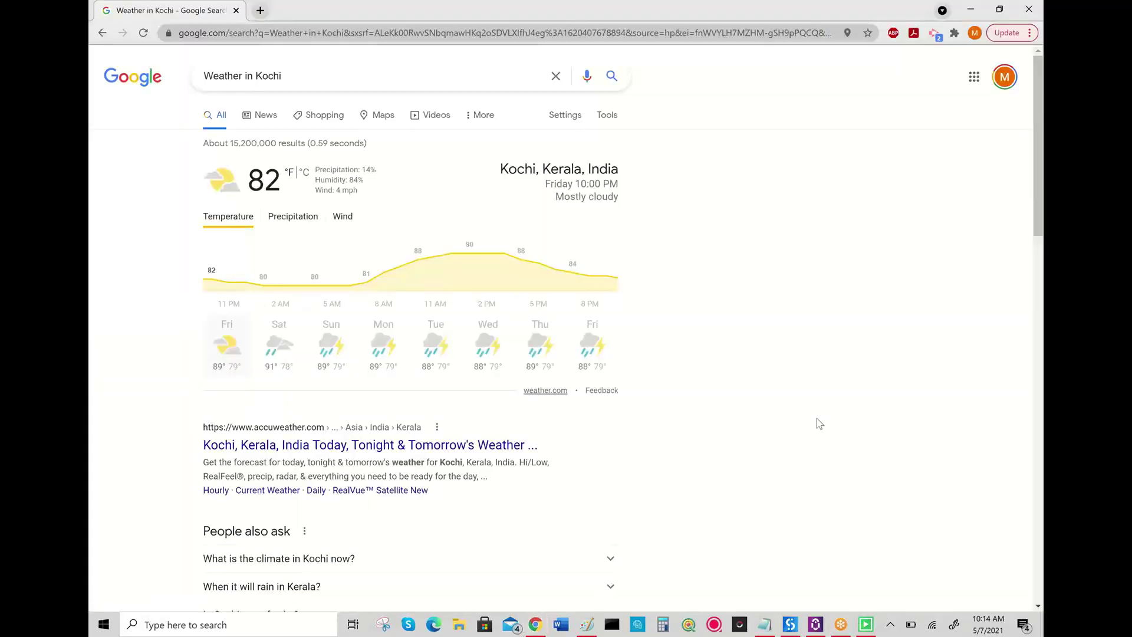
pyautogui.press('super+d')
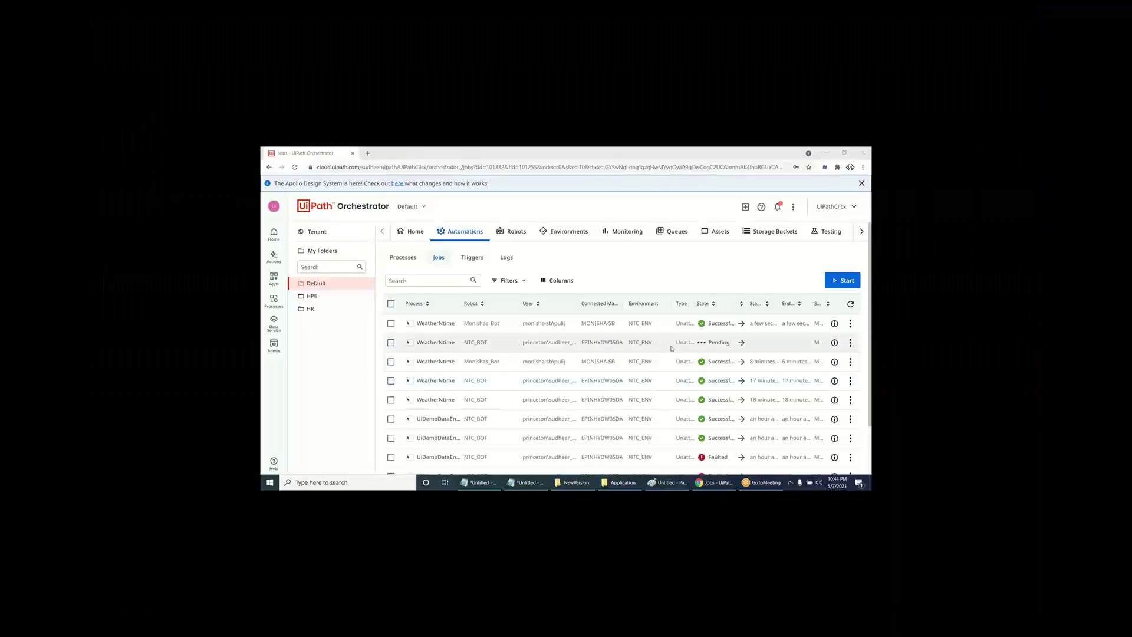
# - Narrow the jobs table's Type column and go to the Robots list
pyautogui.moveTo(695, 303); pyautogui.dragTo(686, 303)
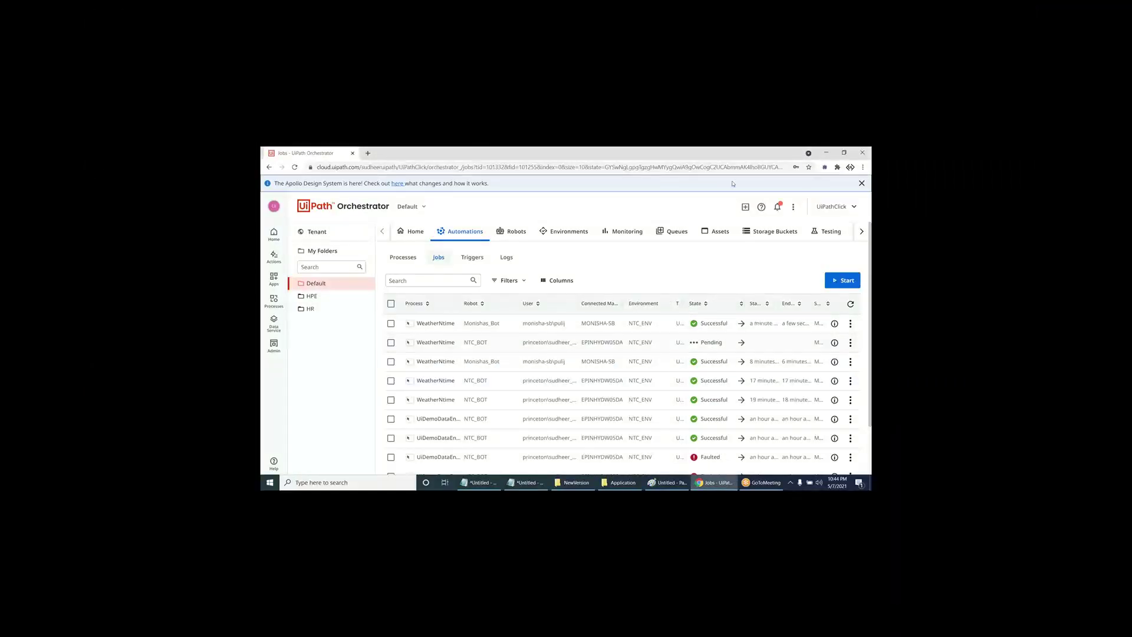
pyautogui.click(734, 354)
pyautogui.click(513, 233)
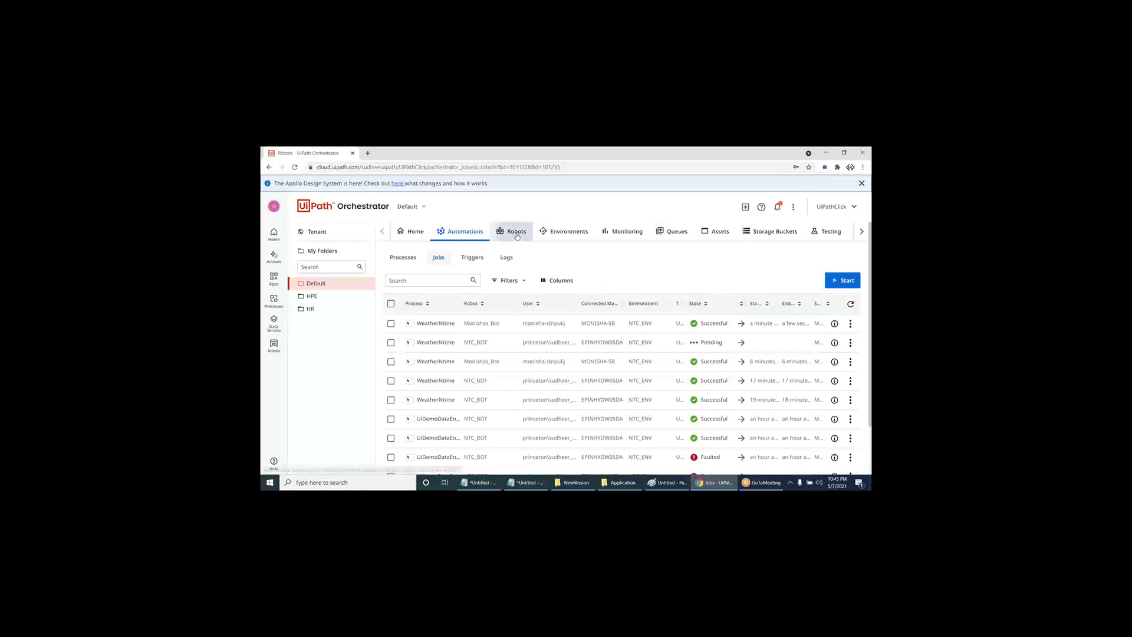
pyautogui.click(465, 232)
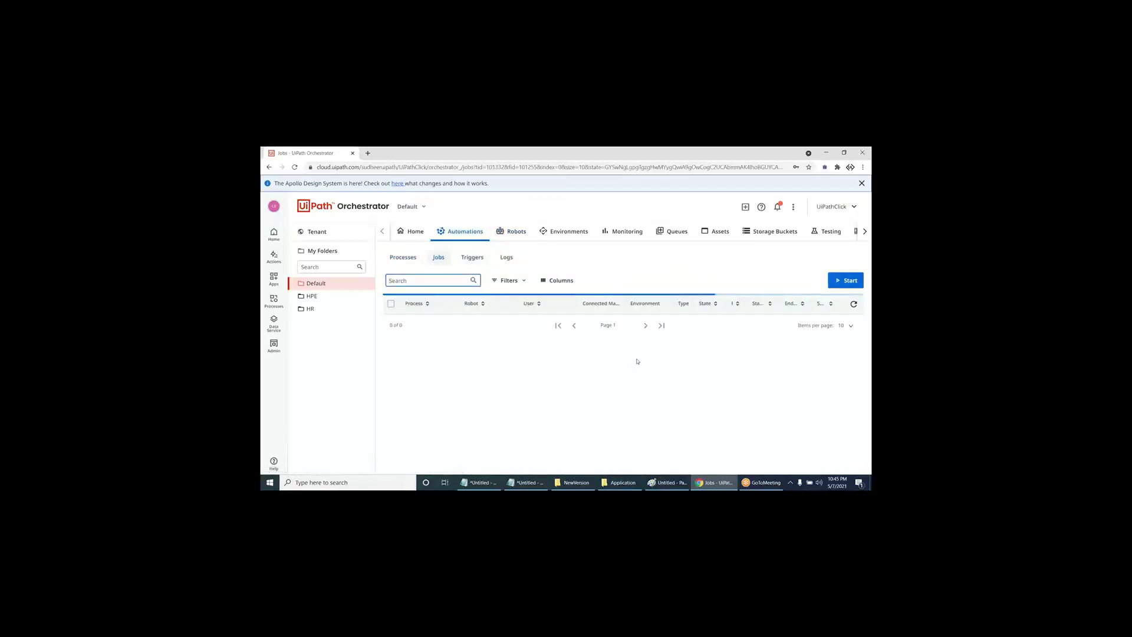
pyautogui.click(513, 231)
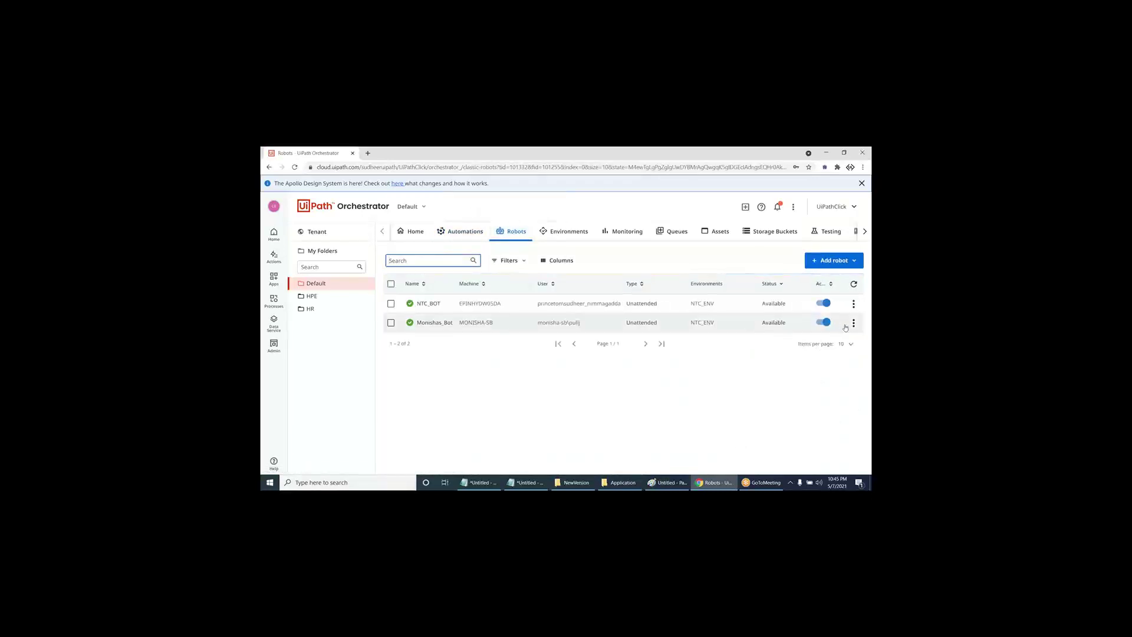
# - Change Monishas_Bot's robot type from Unattended to Testing and save the update
pyautogui.click(853, 324)
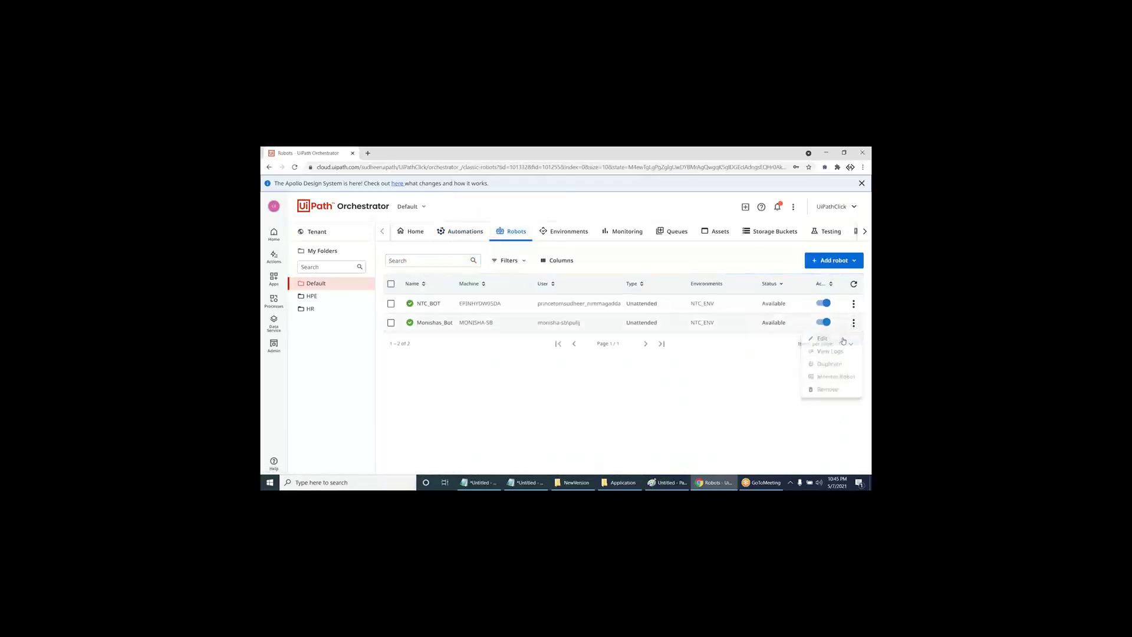
pyautogui.click(822, 338)
pyautogui.click(508, 367)
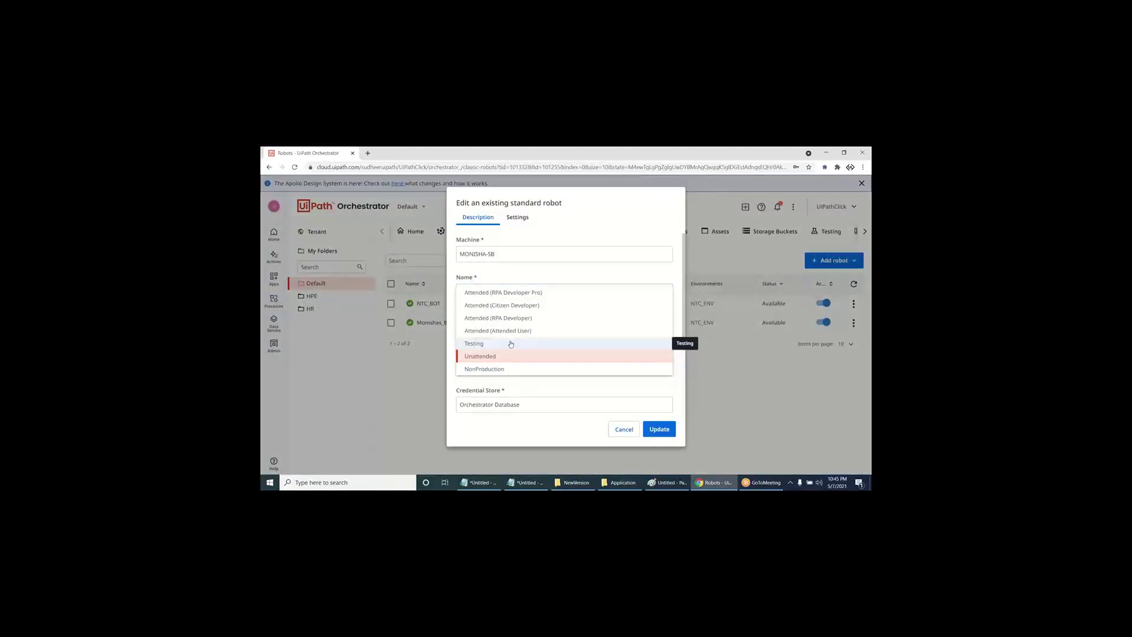
pyautogui.click(511, 343)
pyautogui.click(658, 429)
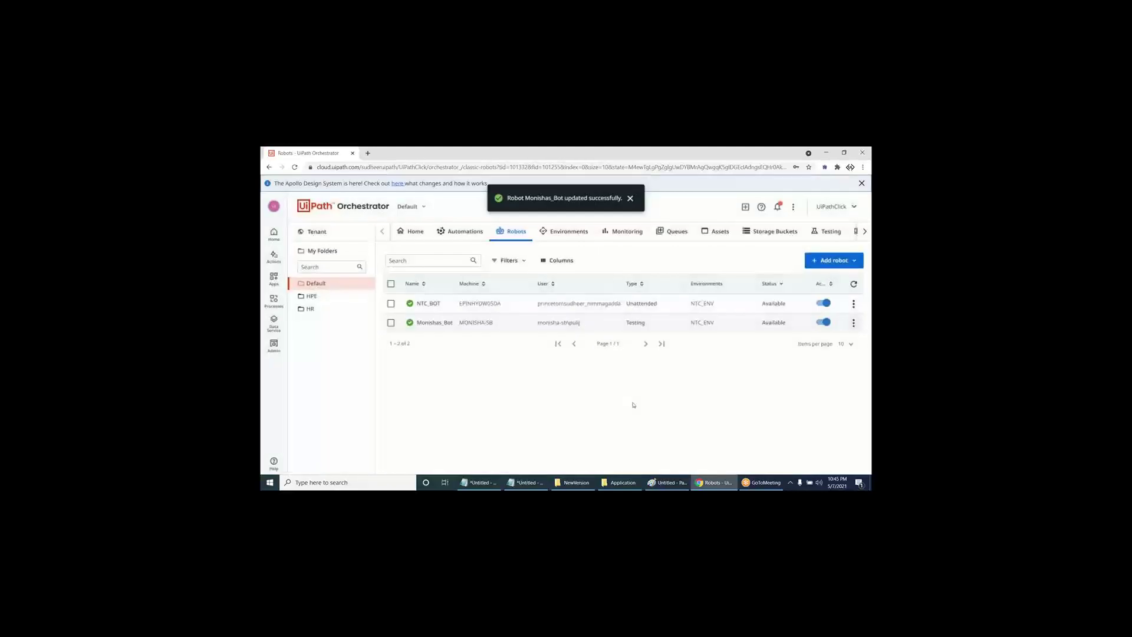
pyautogui.click(463, 231)
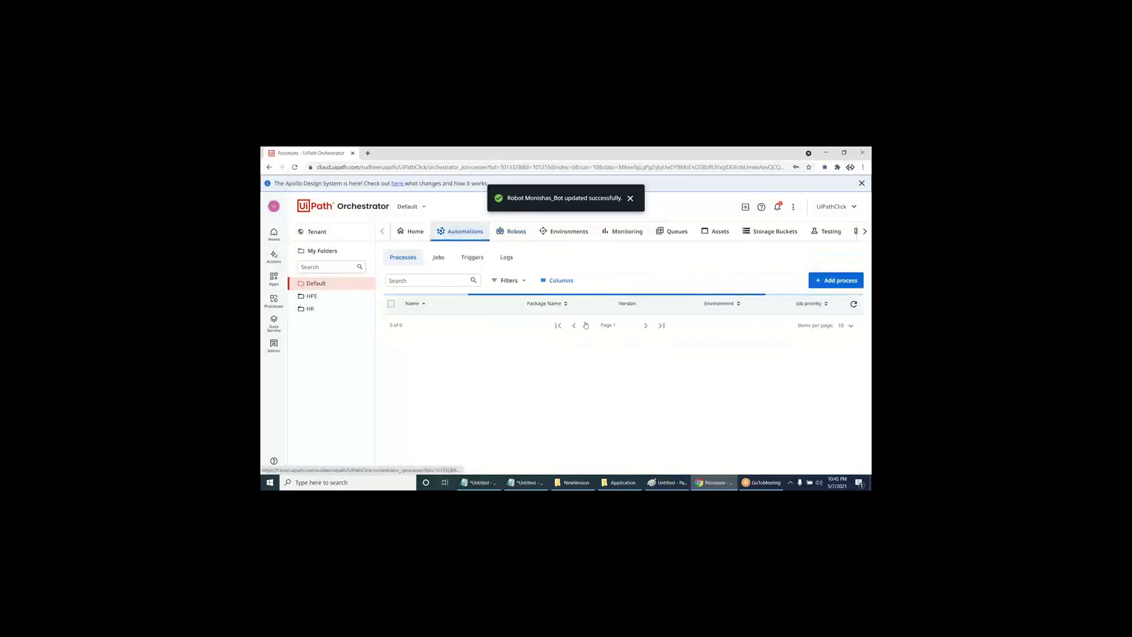
# - Kill the pending NTC_BOT job in the Jobs list and confirm
pyautogui.click(445, 259)
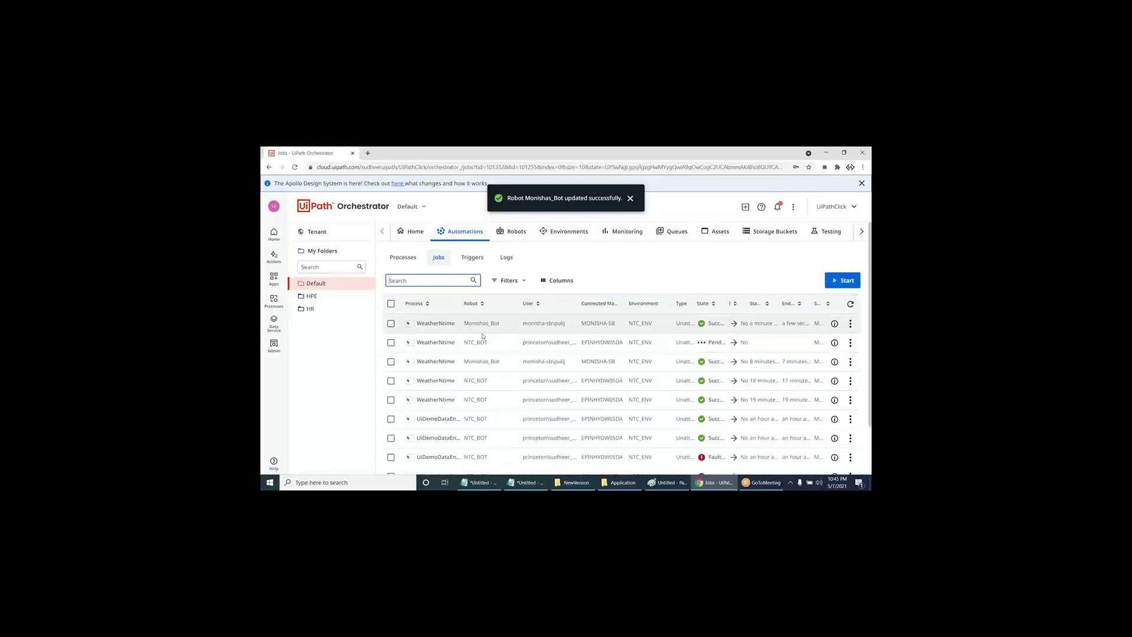
pyautogui.click(391, 342)
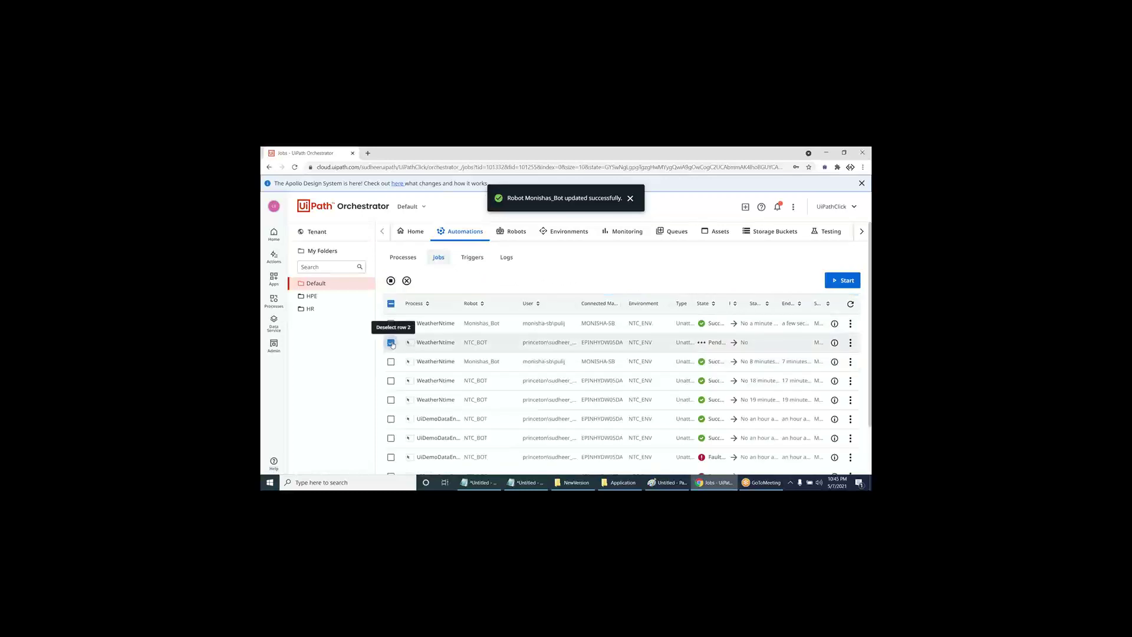
pyautogui.click(407, 282)
pyautogui.click(611, 342)
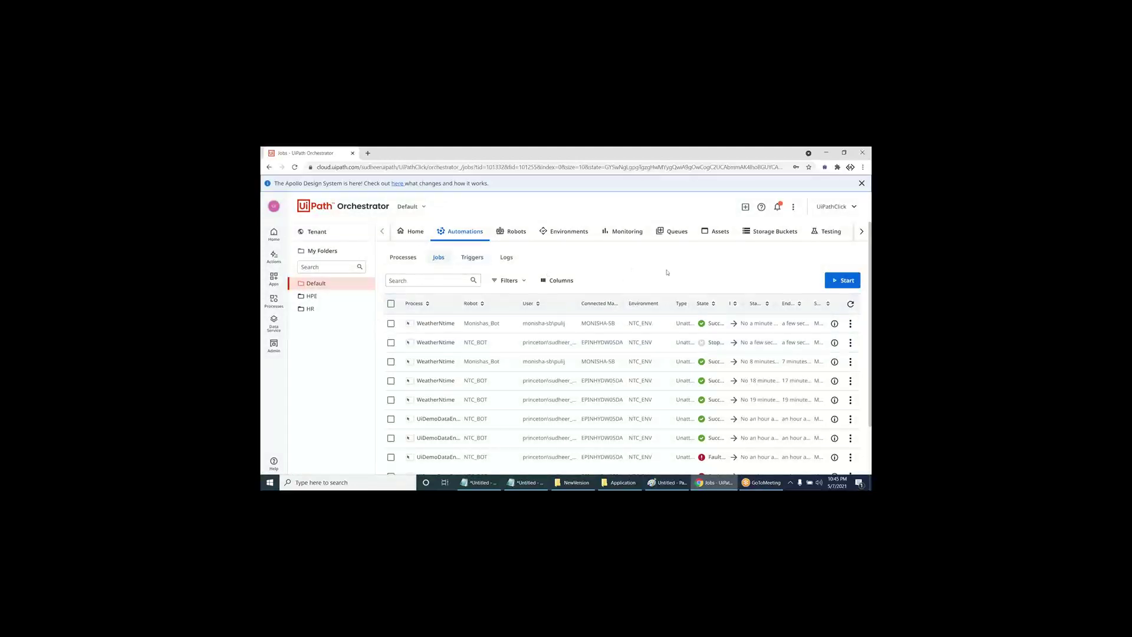
# - Start a new WeatherNtime job on NTC_BOT only, then show the desktop
pyautogui.click(842, 280)
pyautogui.click(435, 319)
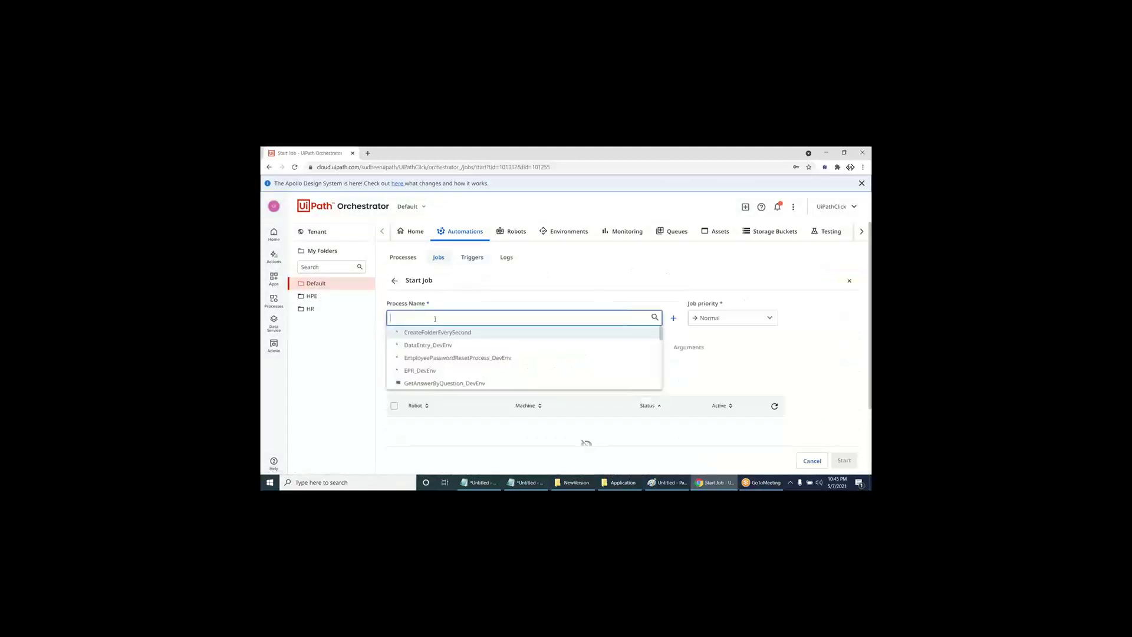
pyautogui.write('we')
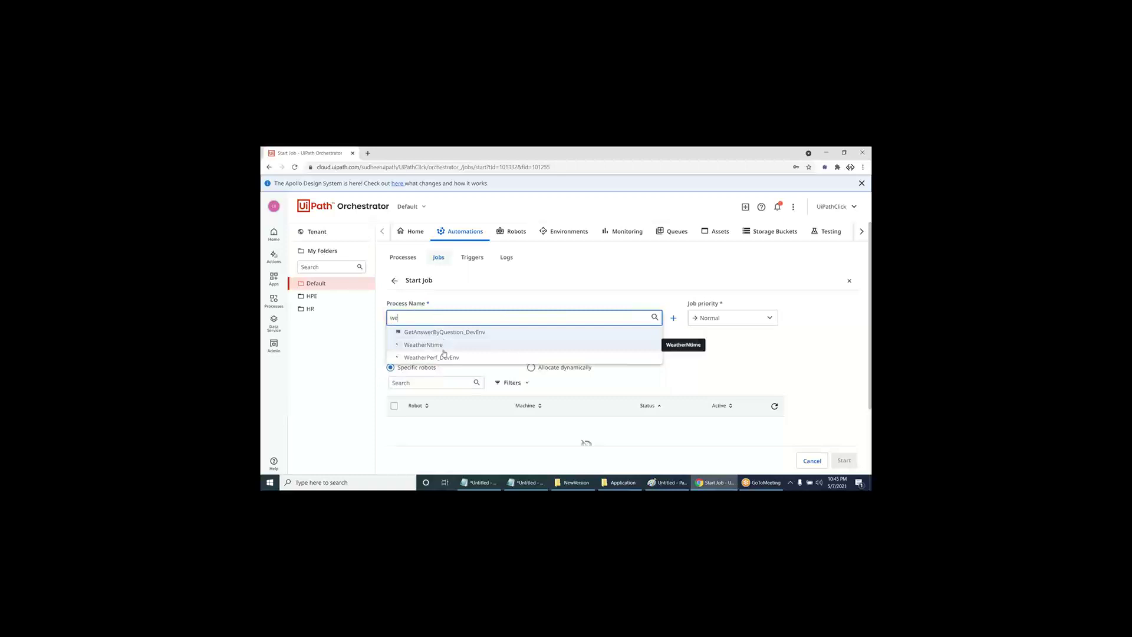
pyautogui.click(444, 350)
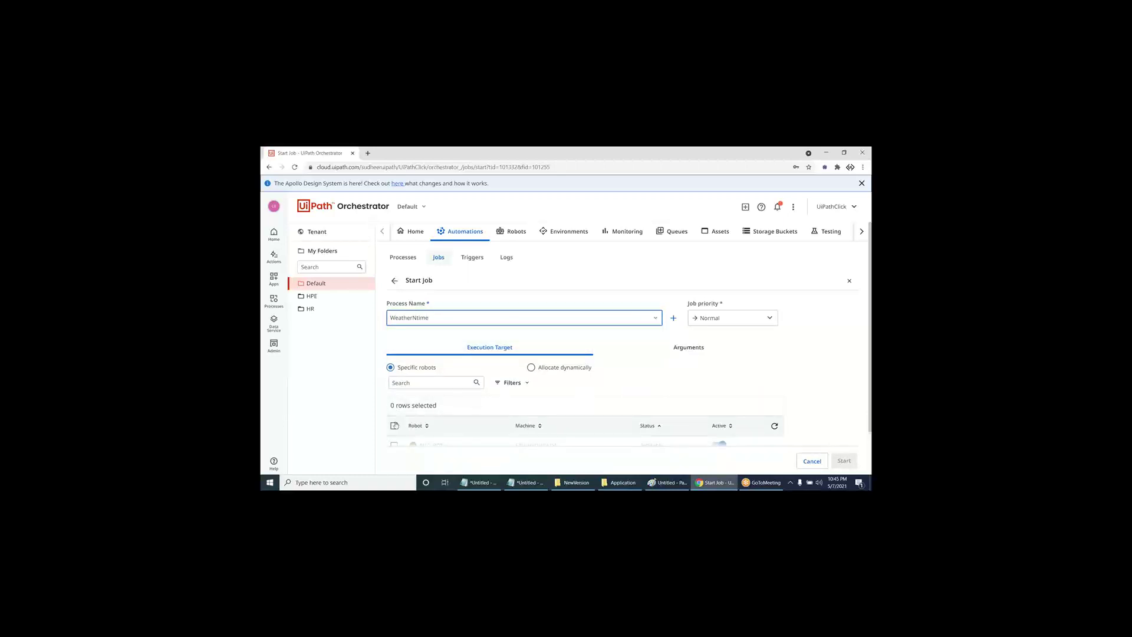
pyautogui.click(395, 426)
pyautogui.scroll(-1, 639, 406)
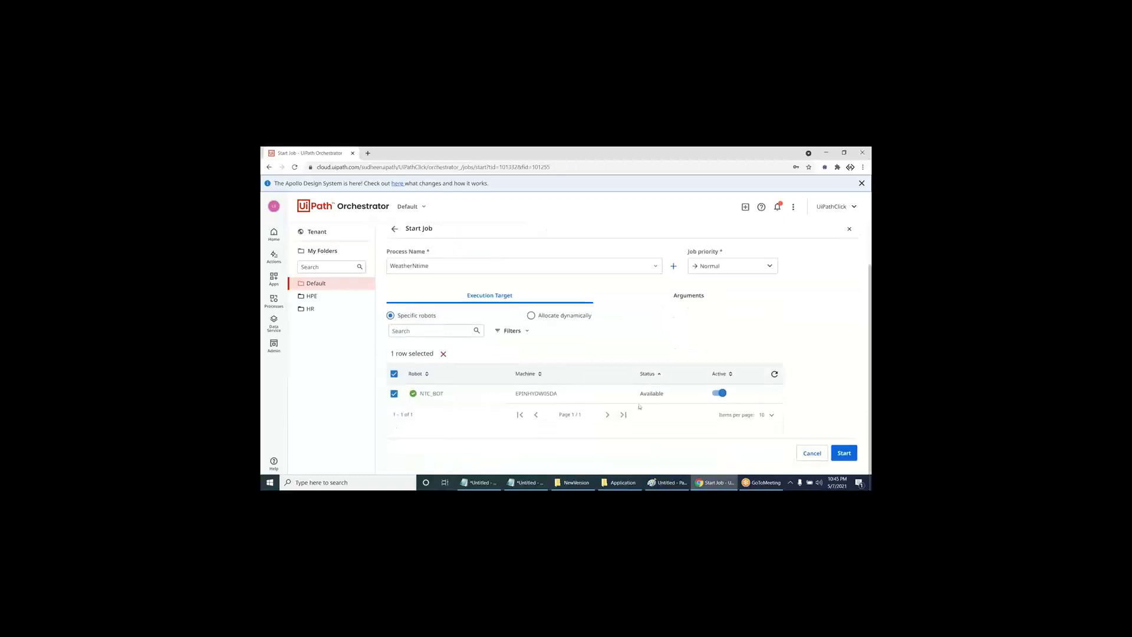
pyautogui.click(844, 453)
pyautogui.press('super+d')
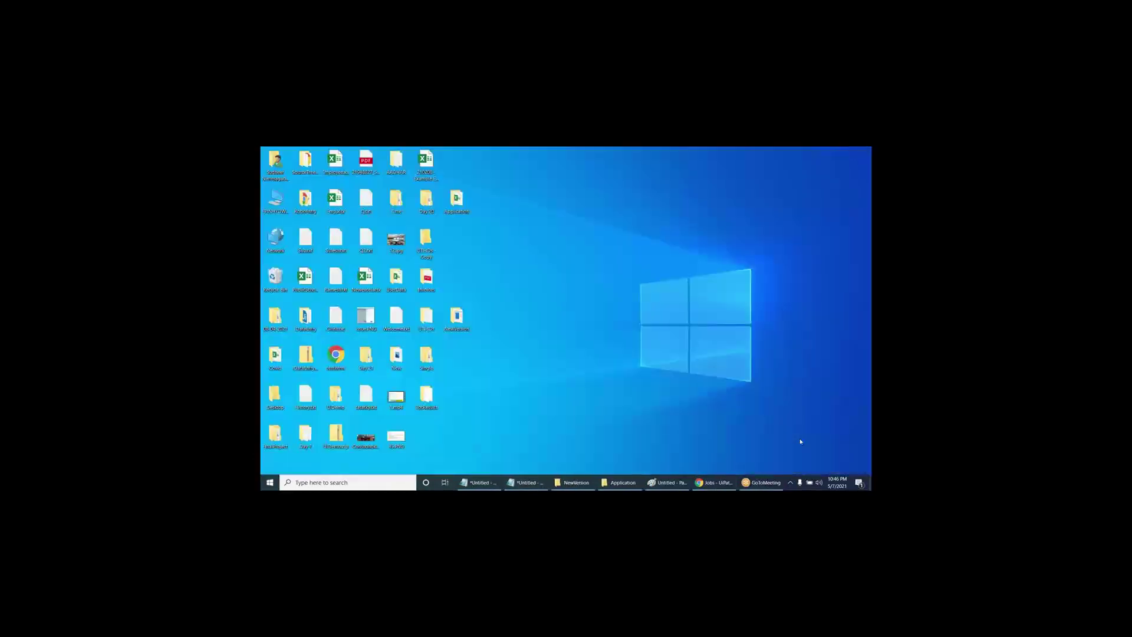
pyautogui.doubleClick(426, 396)
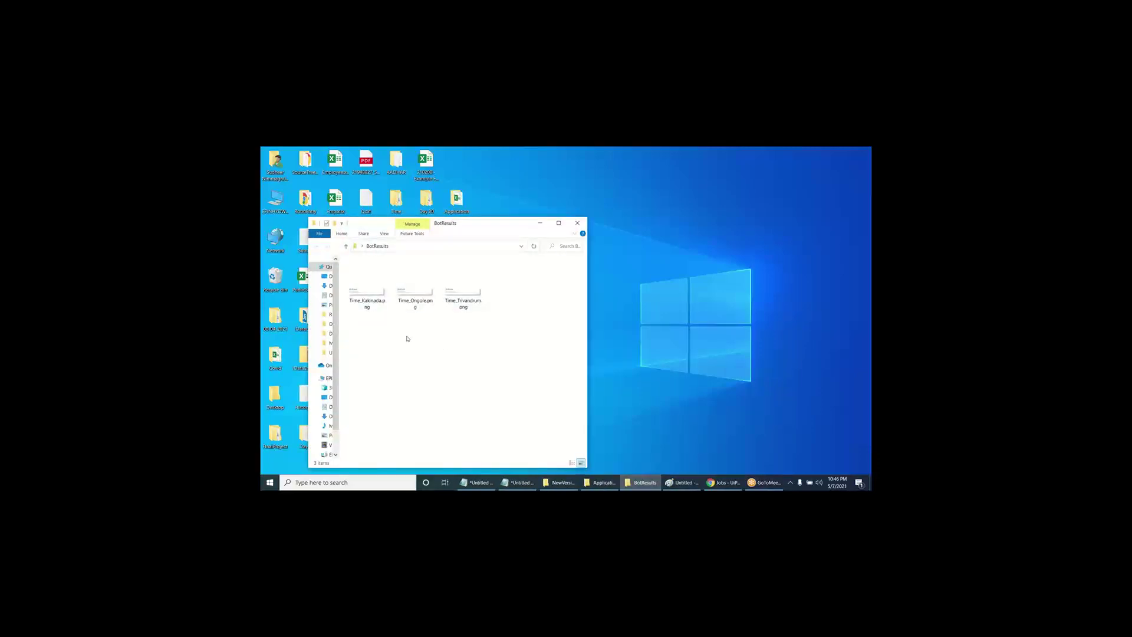
pyautogui.click(373, 302)
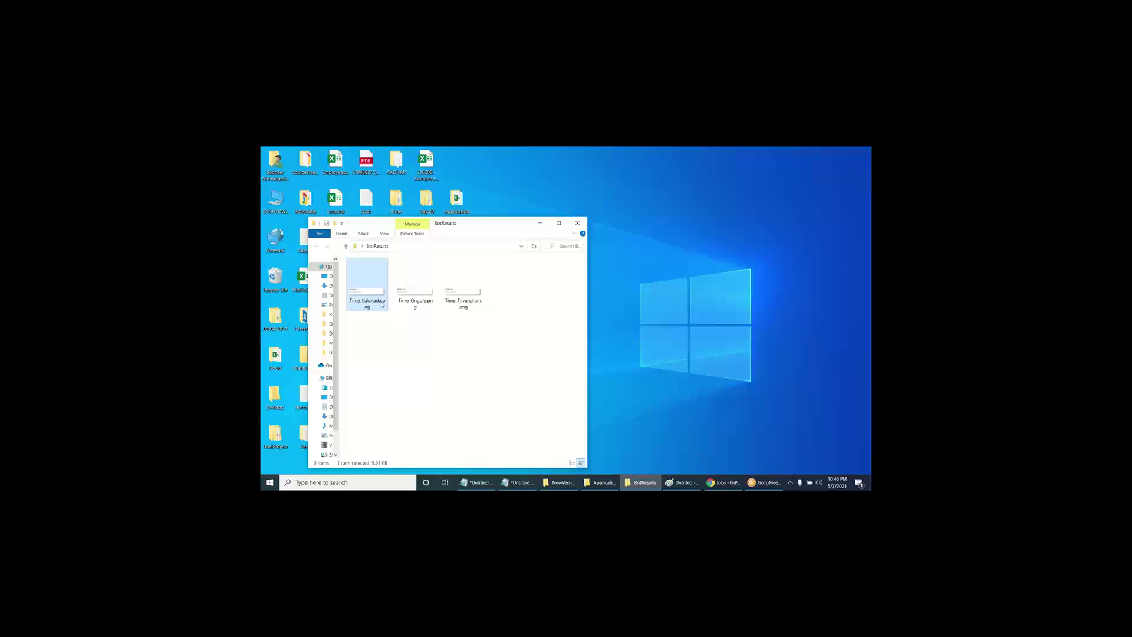
pyautogui.press('Right')
pyautogui.press('Right')
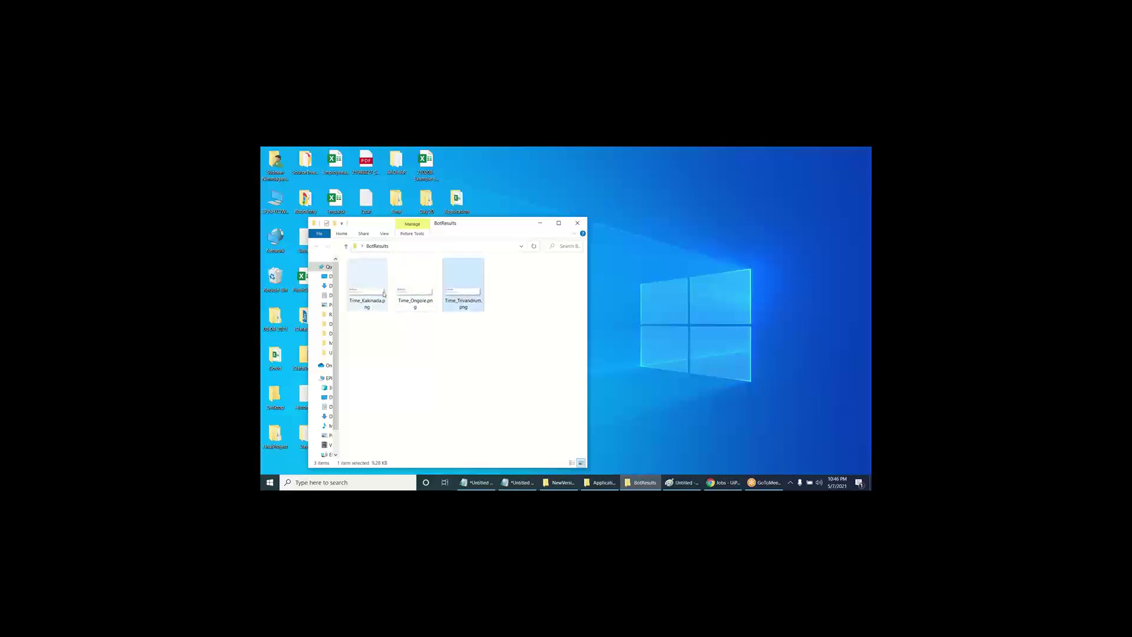
pyautogui.doubleClick(384, 294)
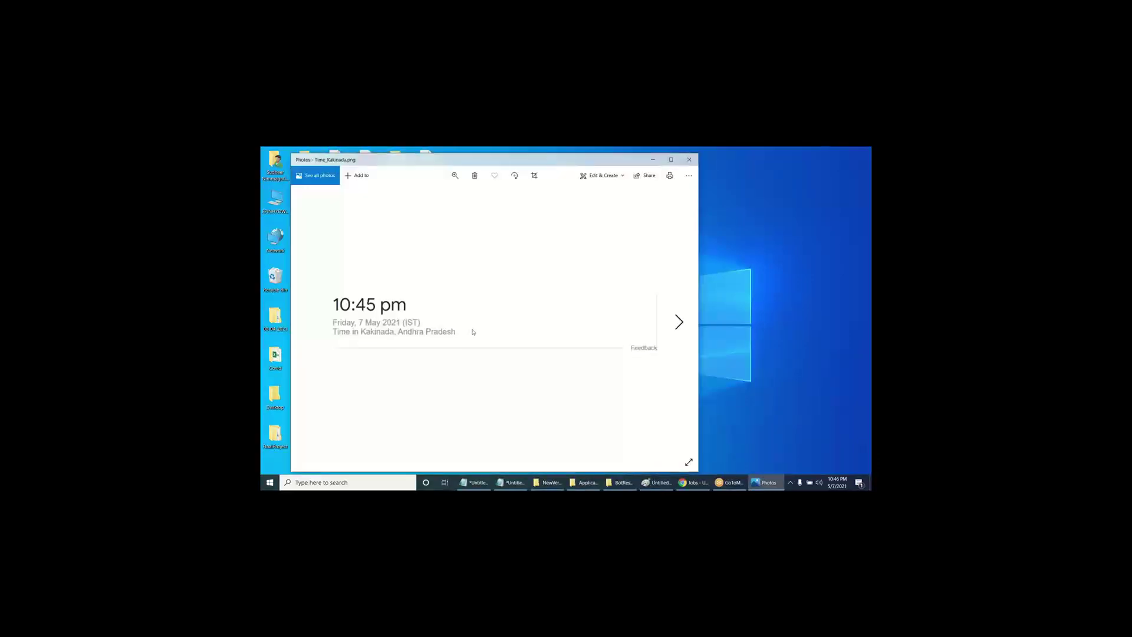
pyautogui.press('Right')
pyautogui.press('Right')
pyautogui.click(689, 159)
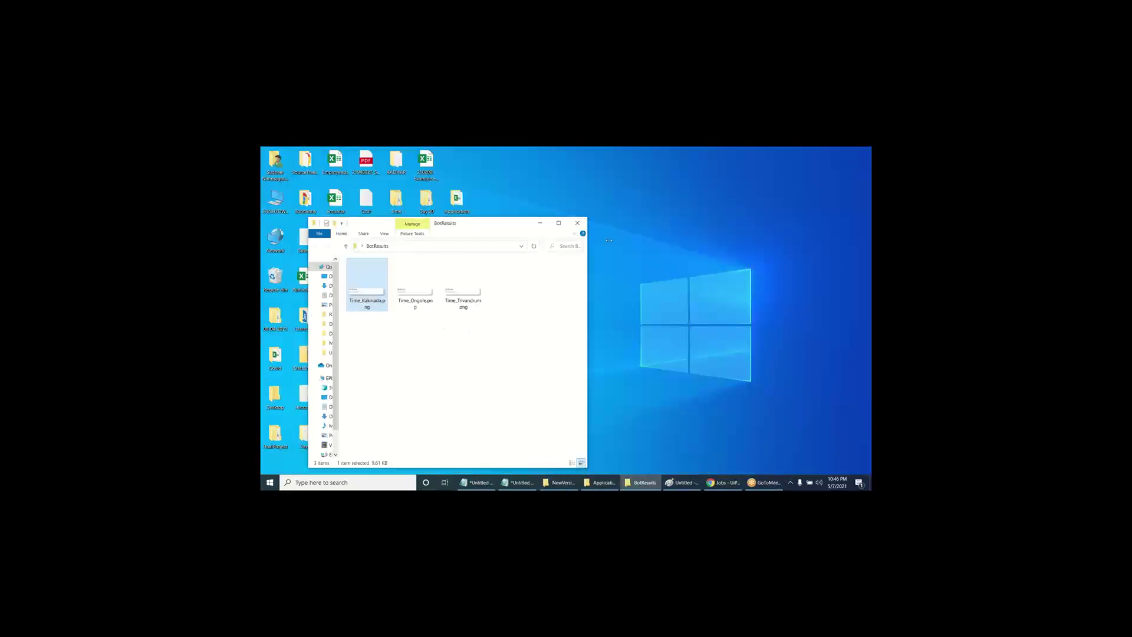
pyautogui.click(578, 233)
pyautogui.moveTo(531, 334); pyautogui.dragTo(369, 294)
pyautogui.doubleClick(381, 318)
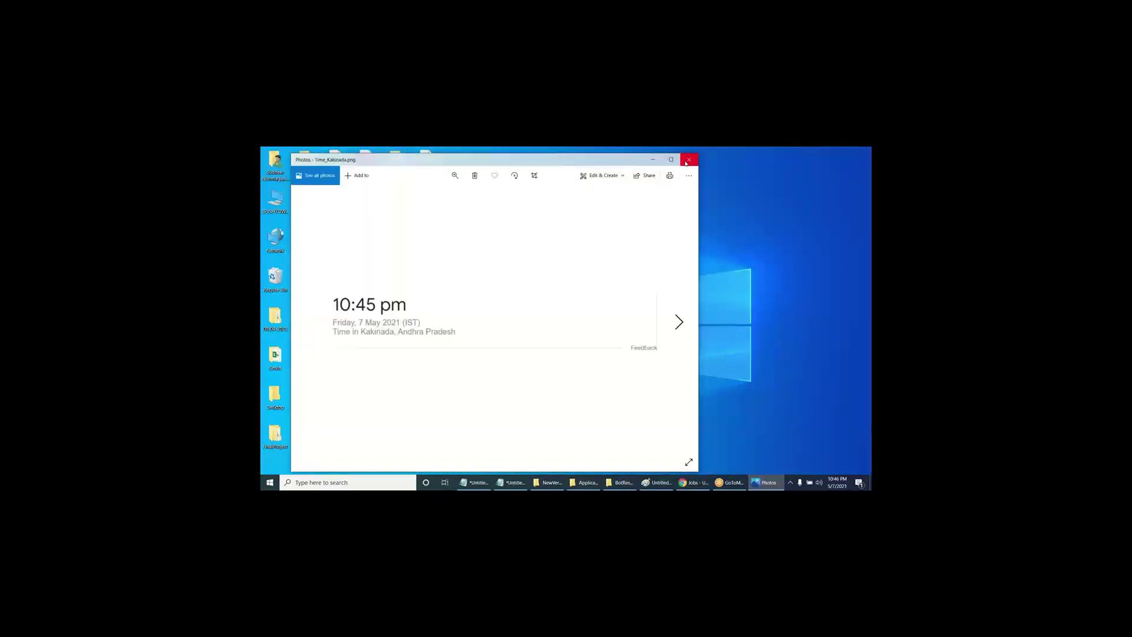
pyautogui.click(689, 159)
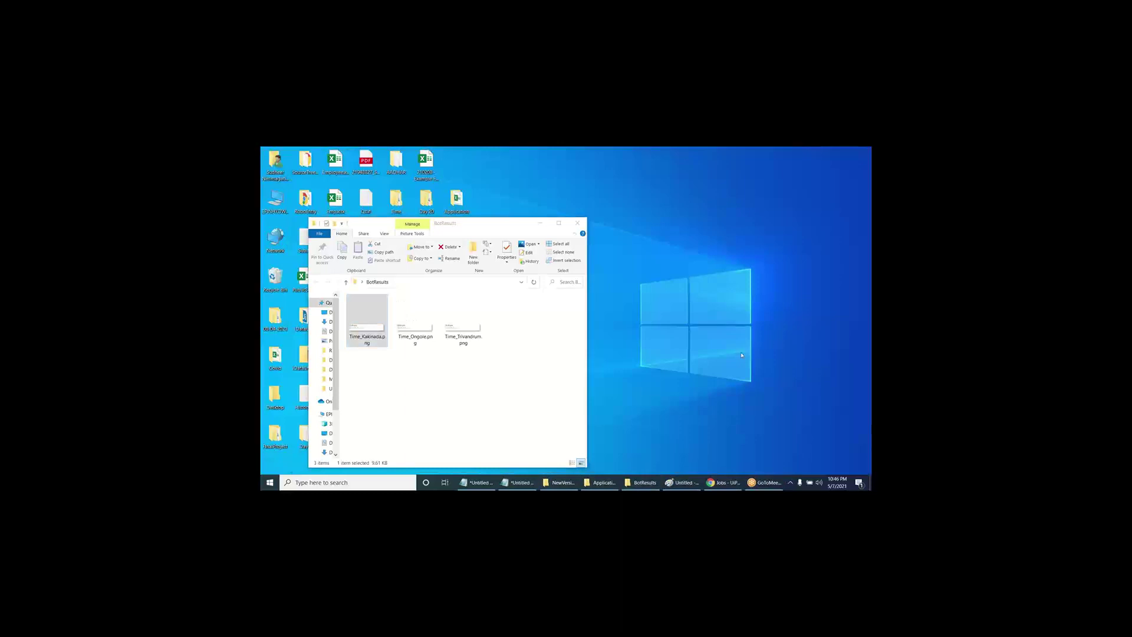
pyautogui.click(579, 223)
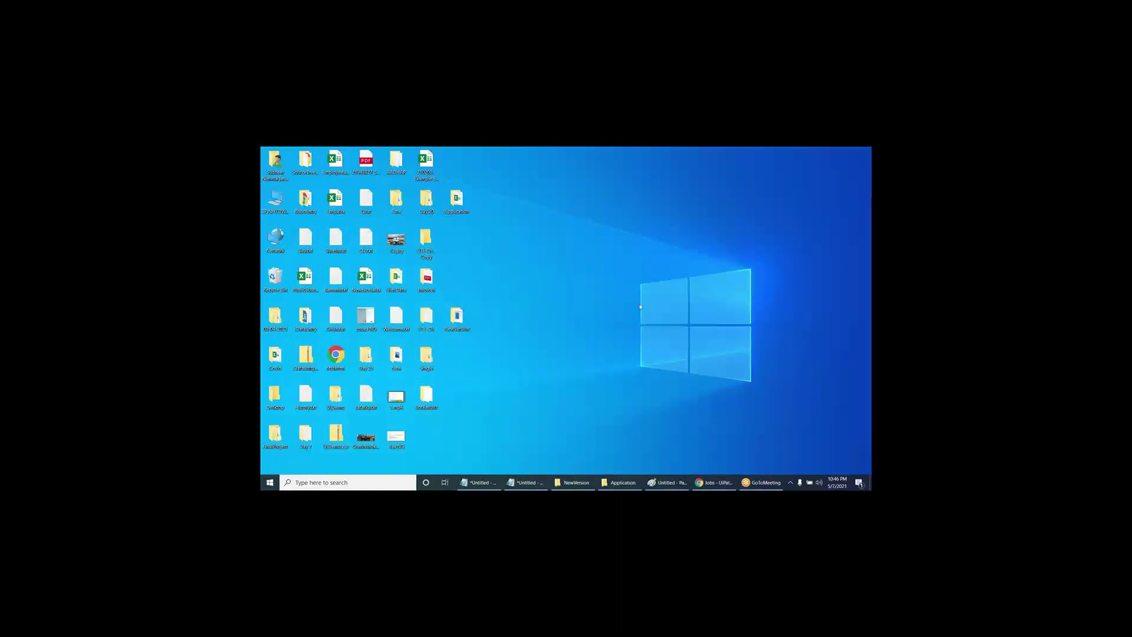
pyautogui.click(714, 482)
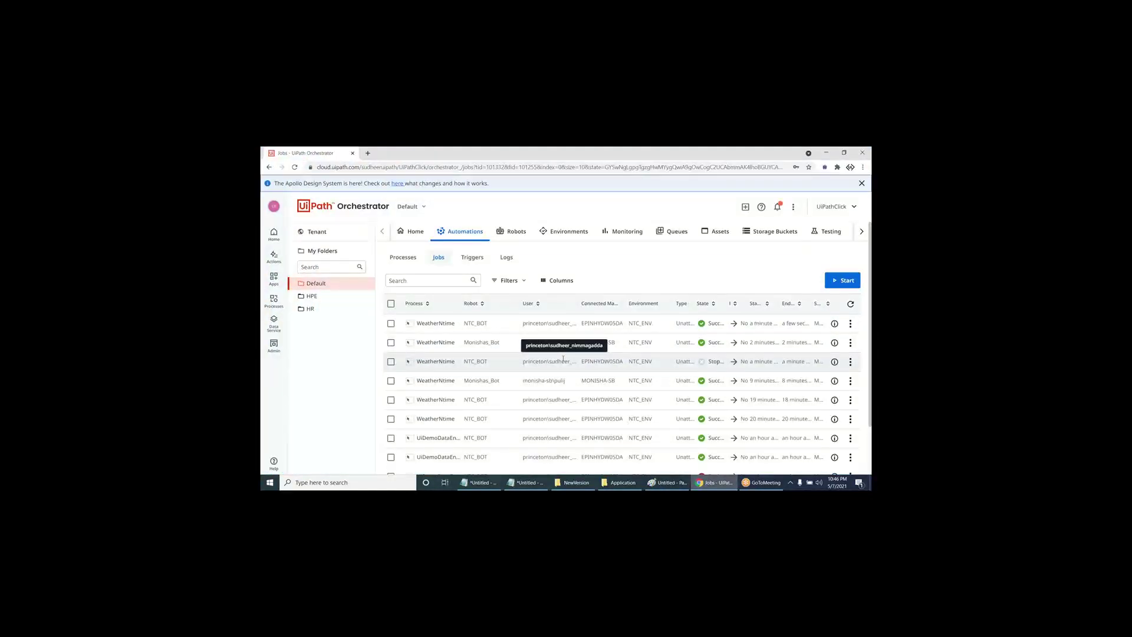
# - Open the Assets page for the Default folder
pyautogui.click(716, 231)
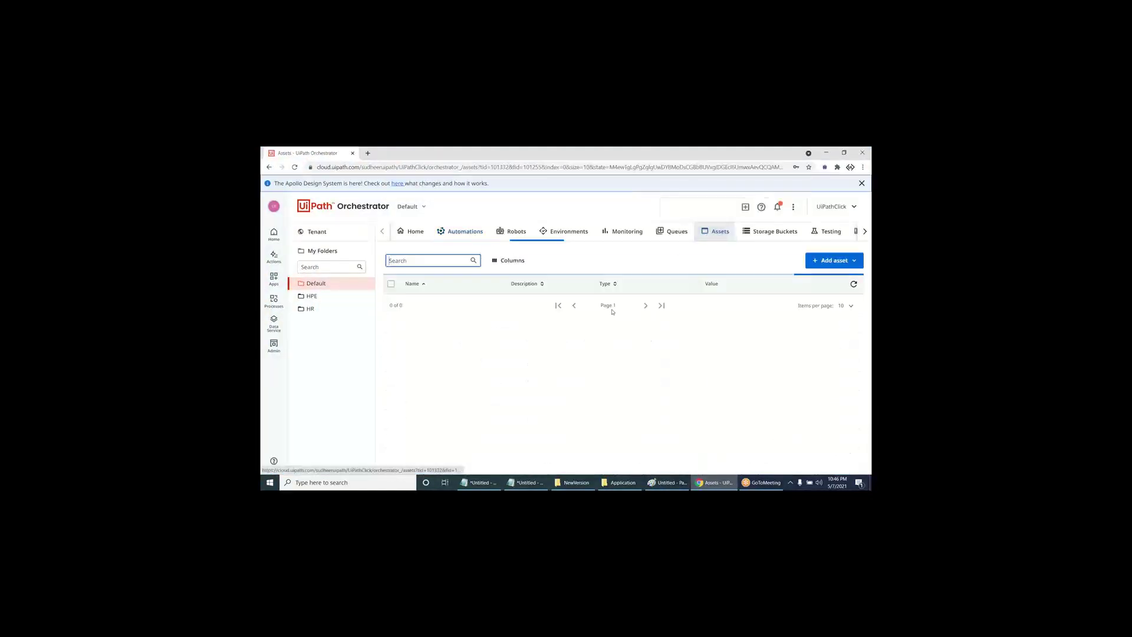